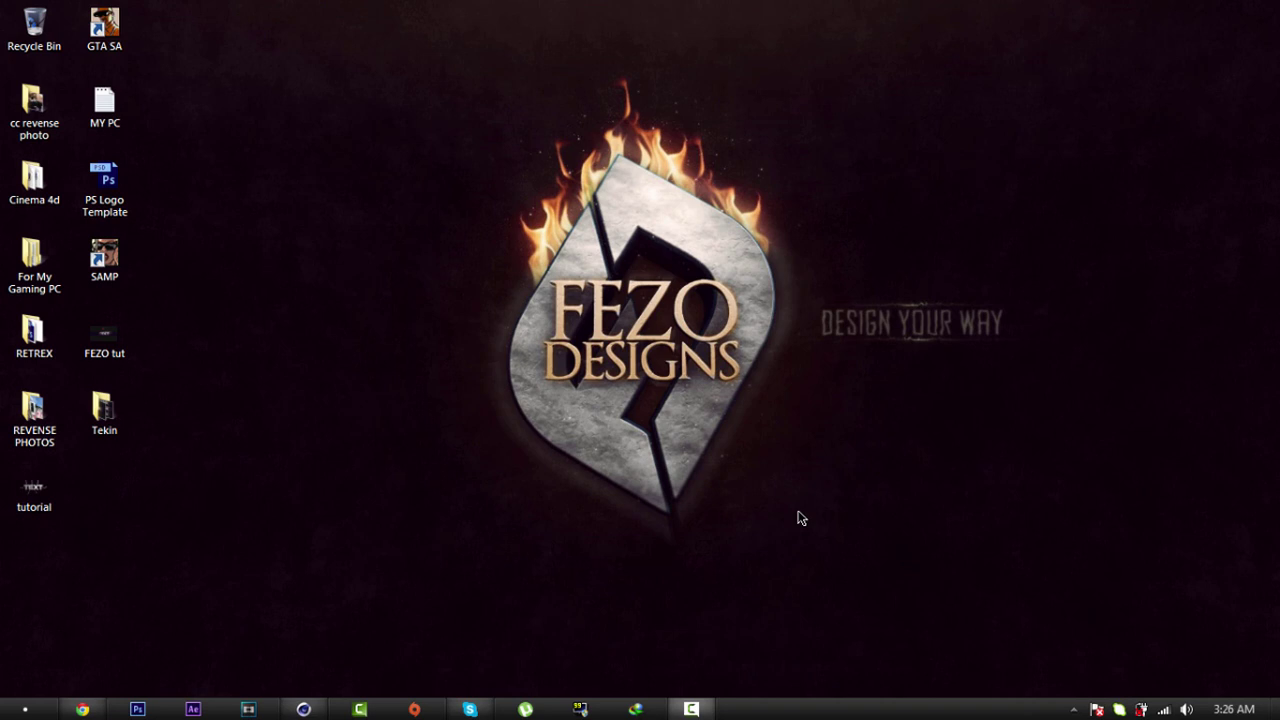
Step: Switch to Chrome and view the "Tutorial Coming Soon" artwork on the Fezo Designs Facebook page
click(82, 709)
click(37, 7)
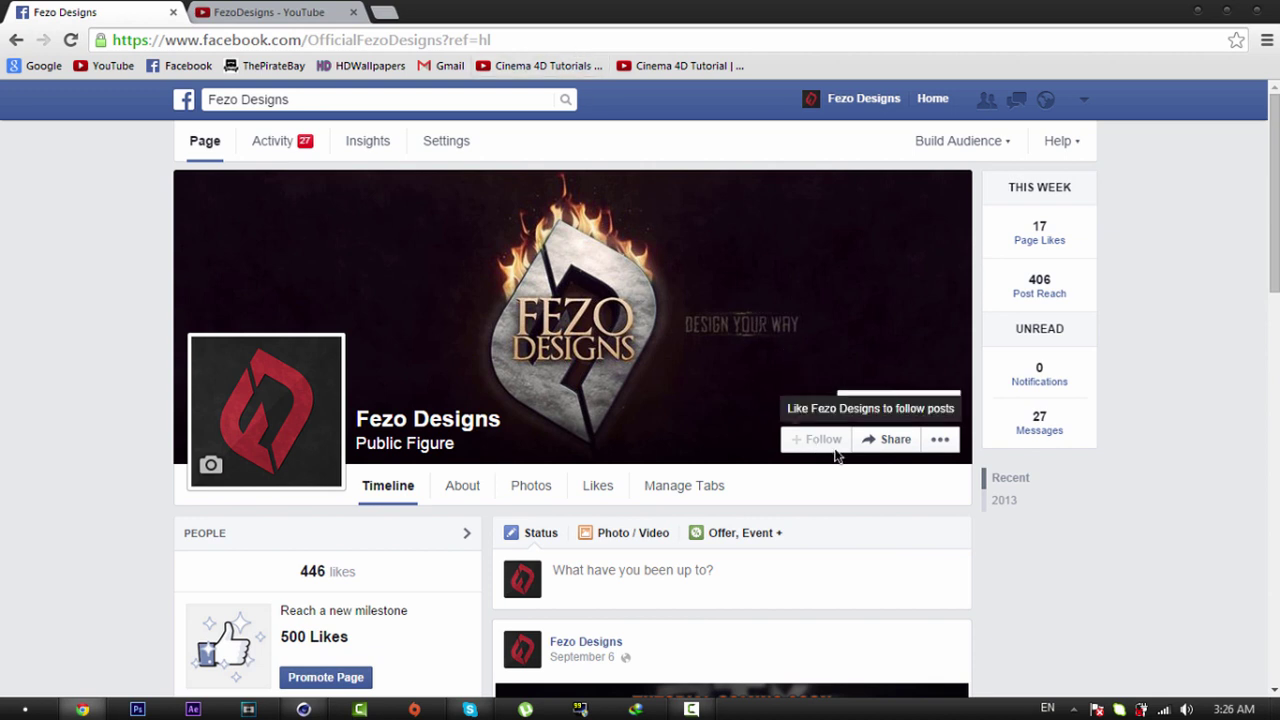
scroll(1220, 163, down, 3)
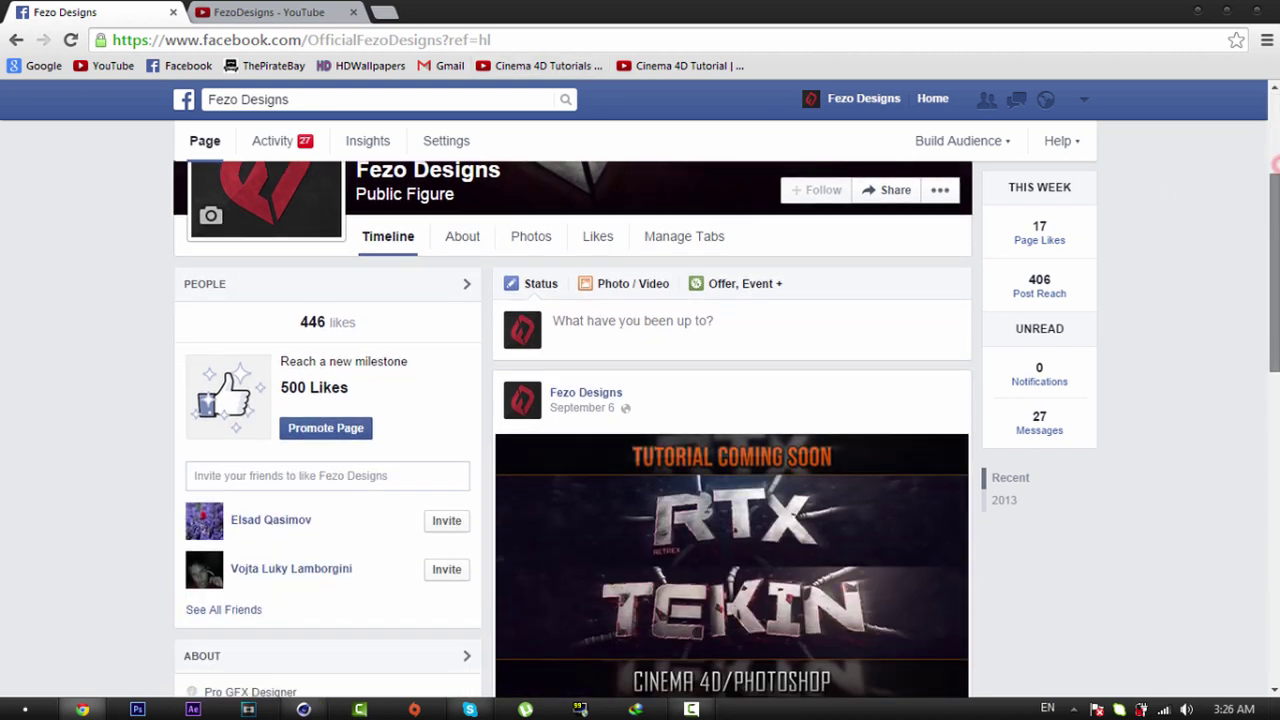
click(889, 437)
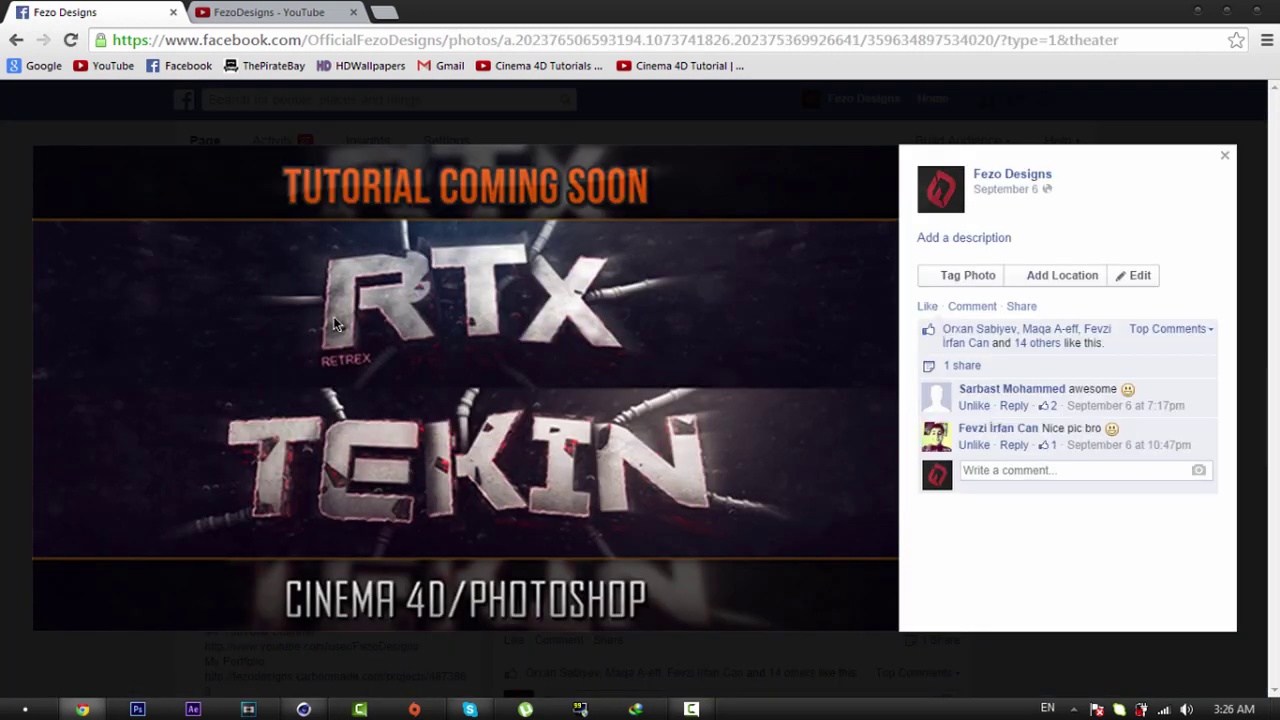
mouse_move(211, 343)
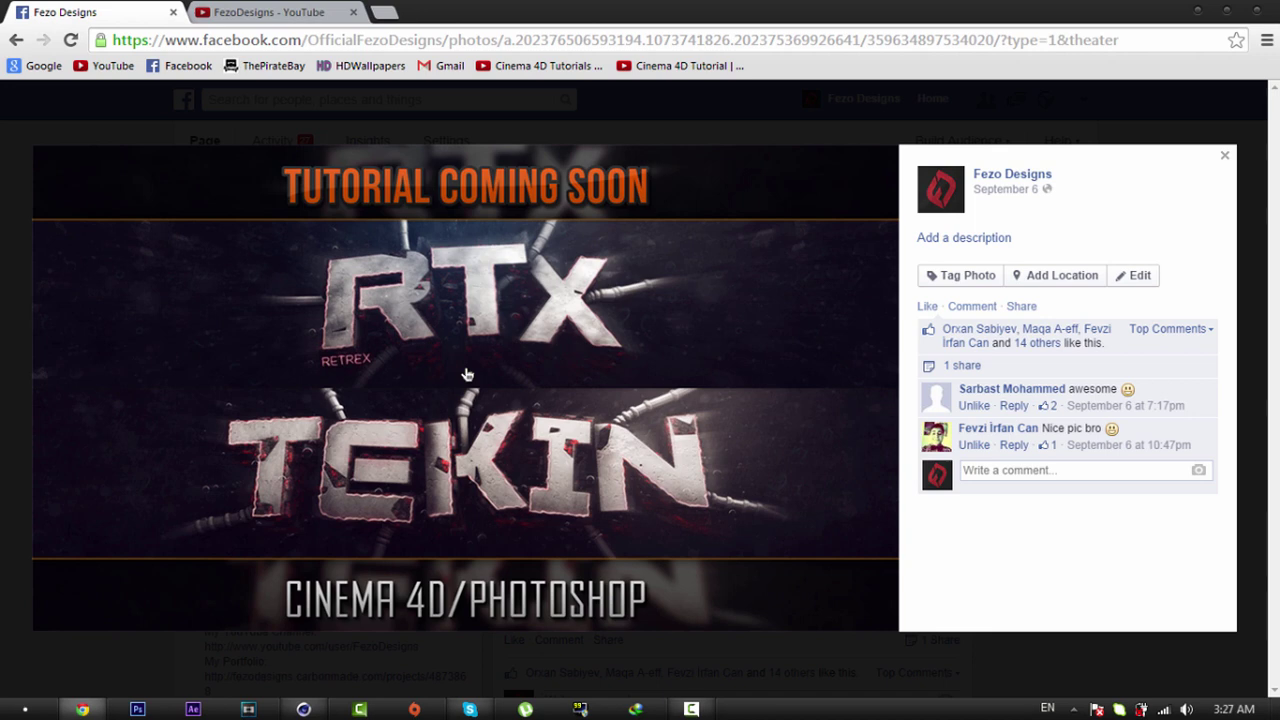
click(6, 443)
scroll(691, 434, up, 3)
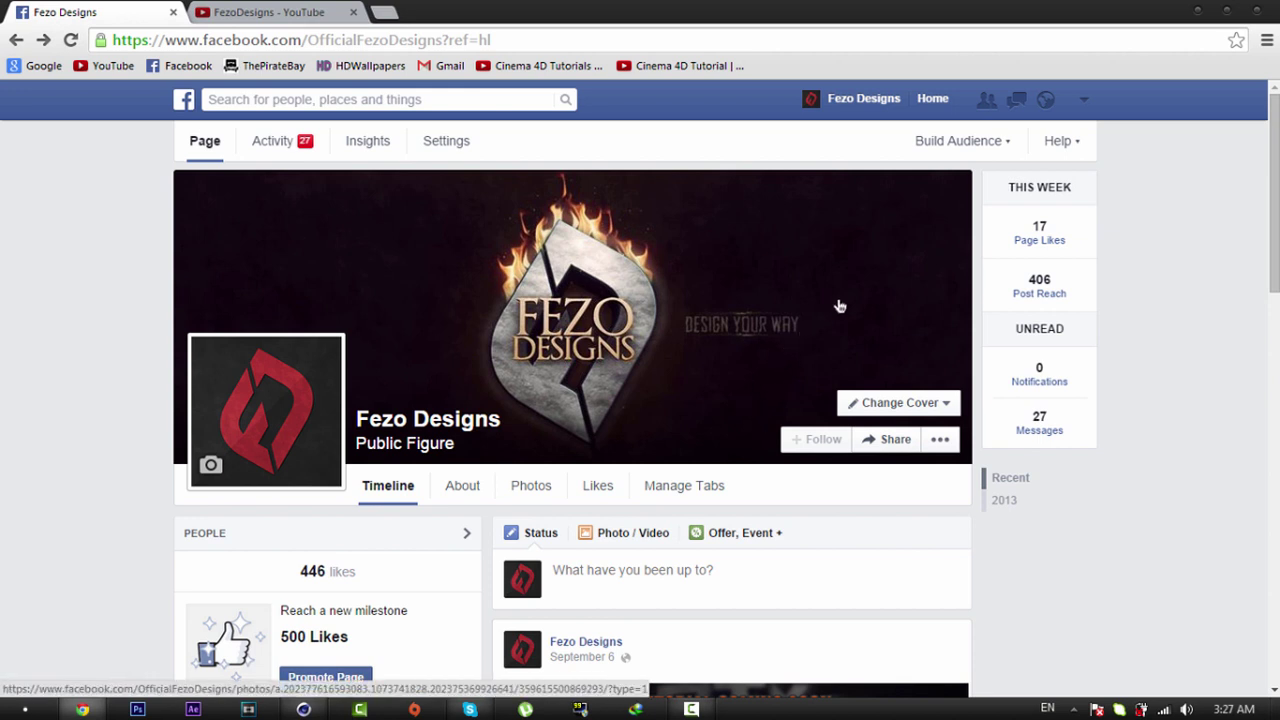
click(1257, 10)
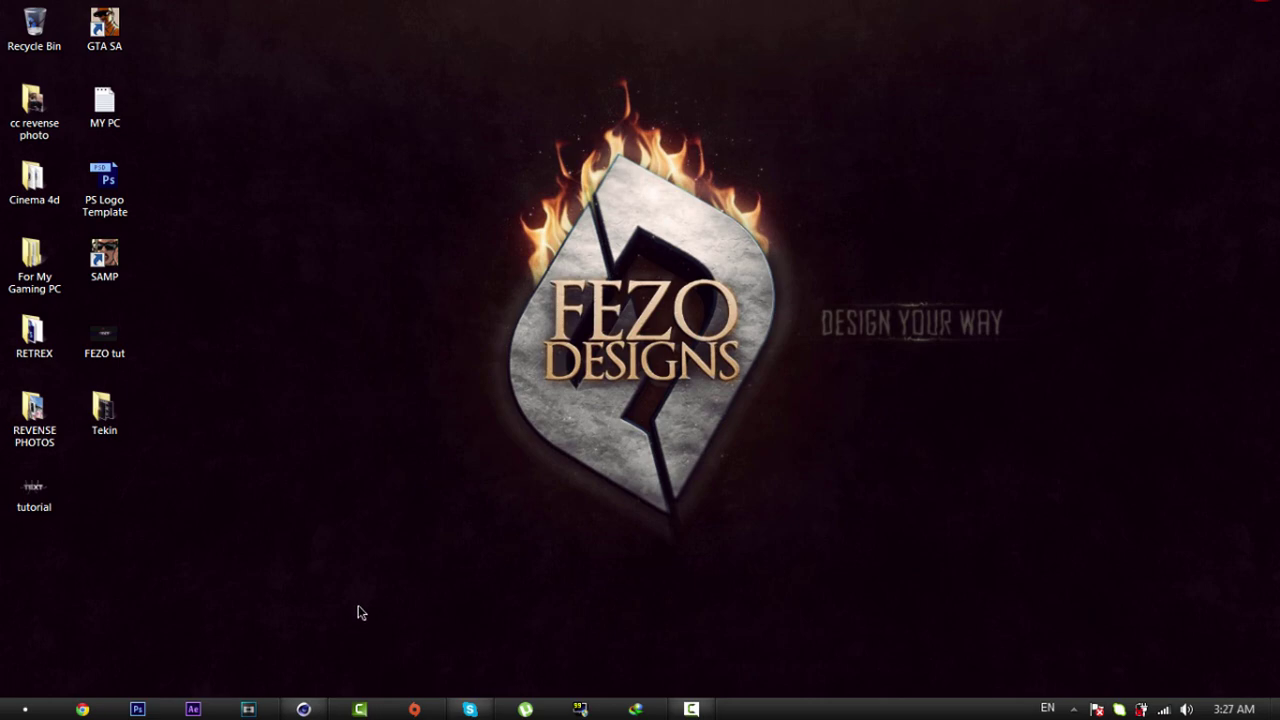
Step: Switch to Cinema 4D and open the Best Lightroom scene file
click(305, 710)
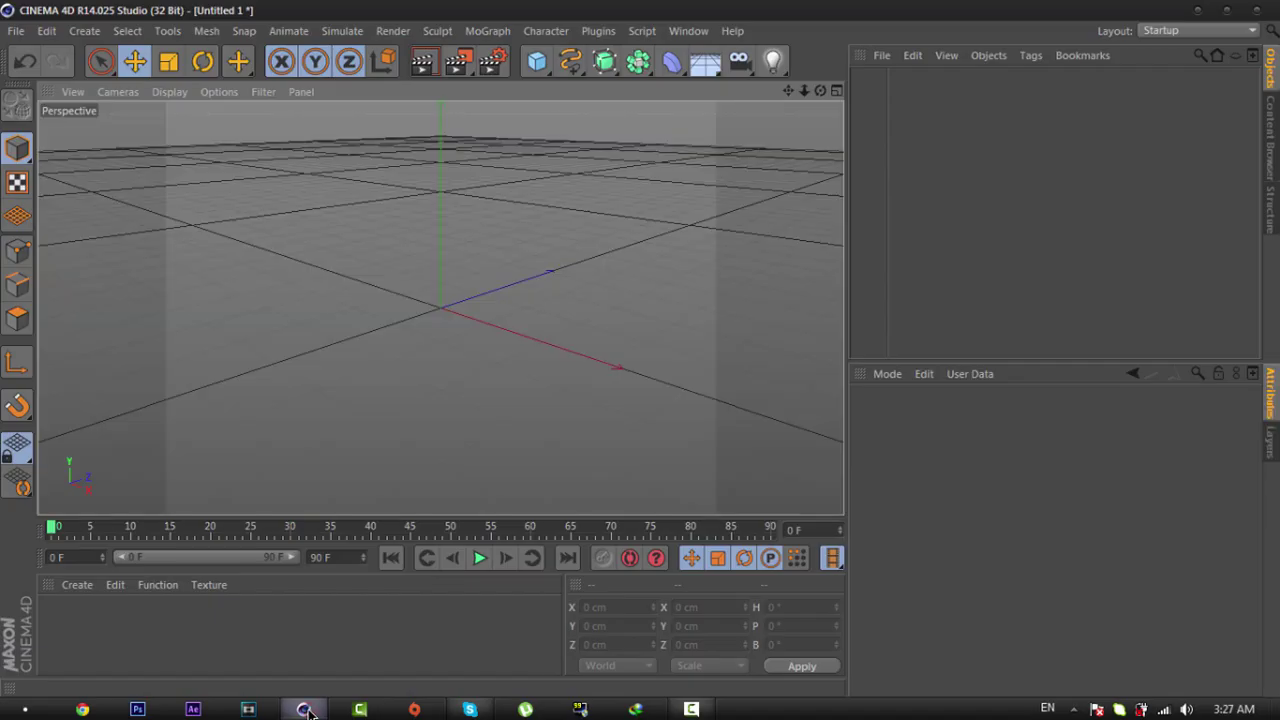
click(14, 30)
click(45, 82)
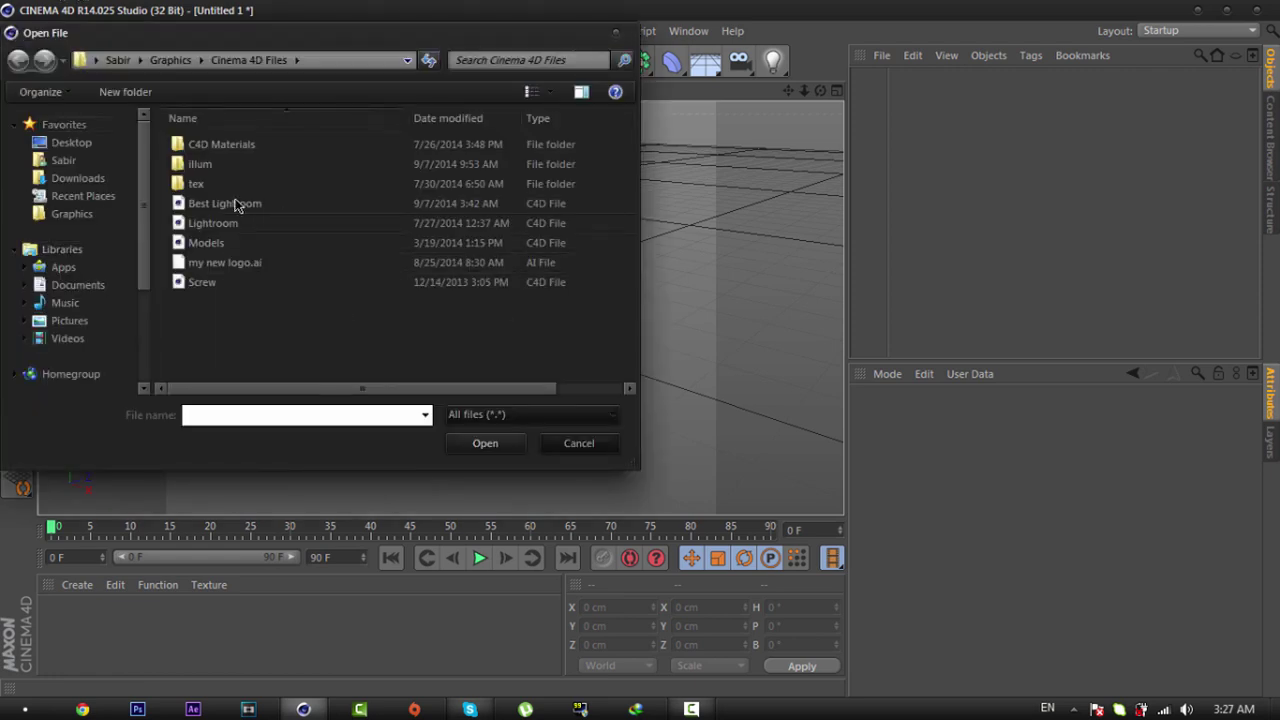
double_click(232, 199)
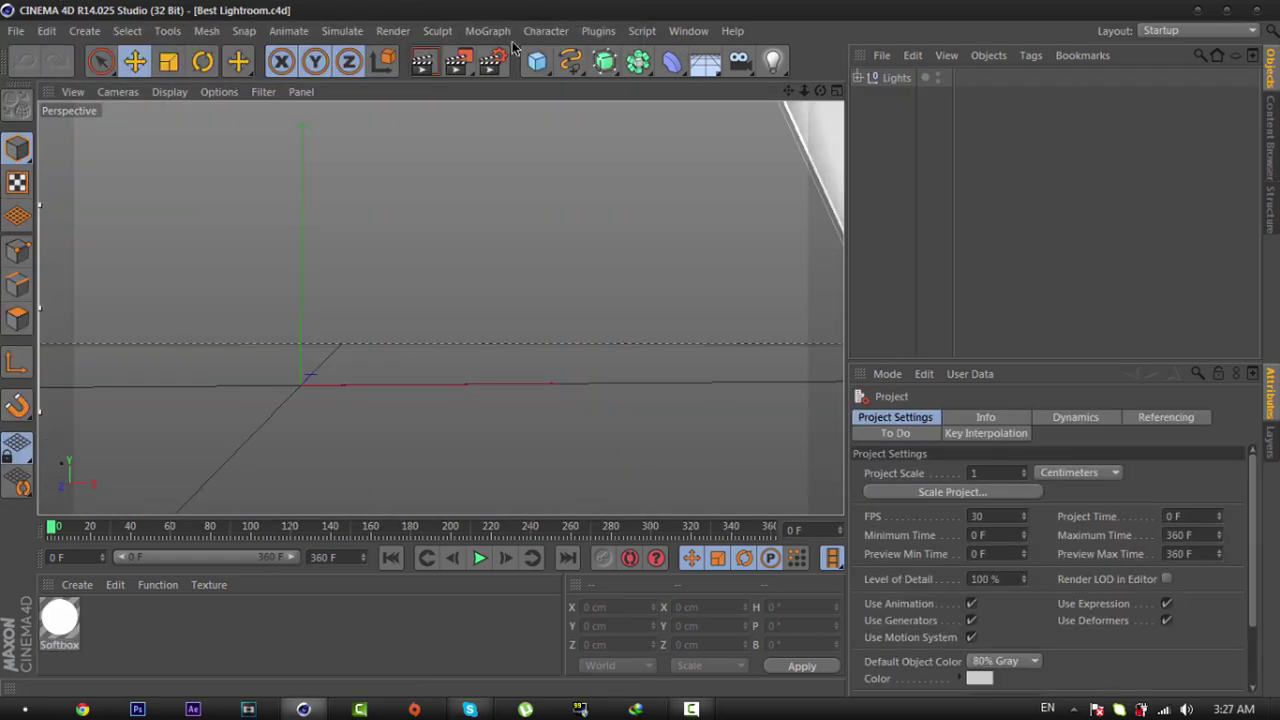
Step: Add a MoText object with Middle alignment and move it along X to about 128 cm
click(495, 31)
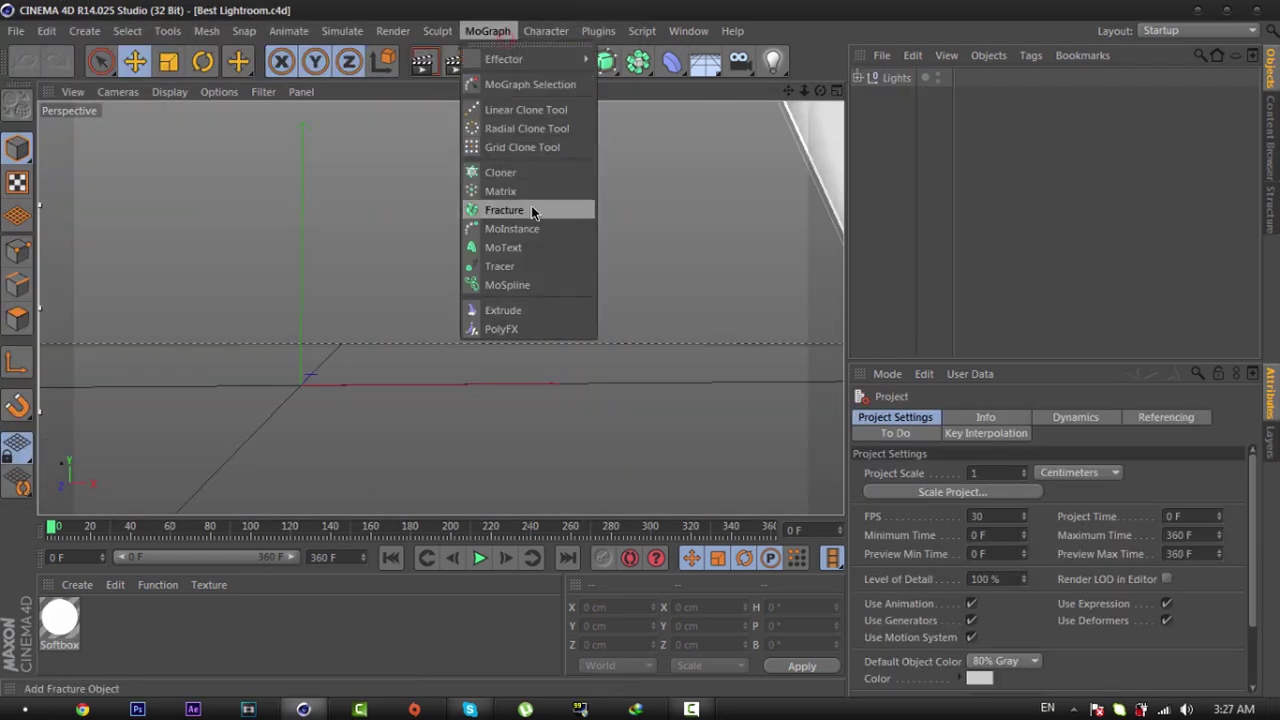
click(521, 255)
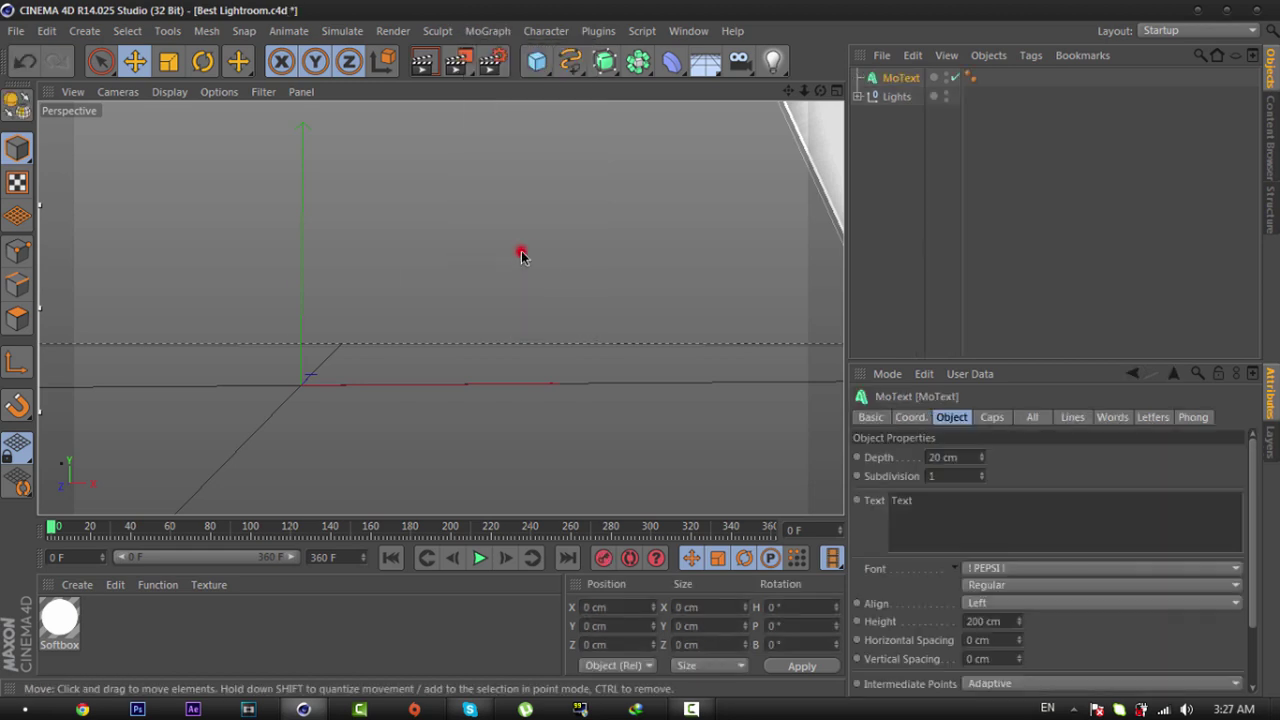
click(1003, 604)
click(1000, 621)
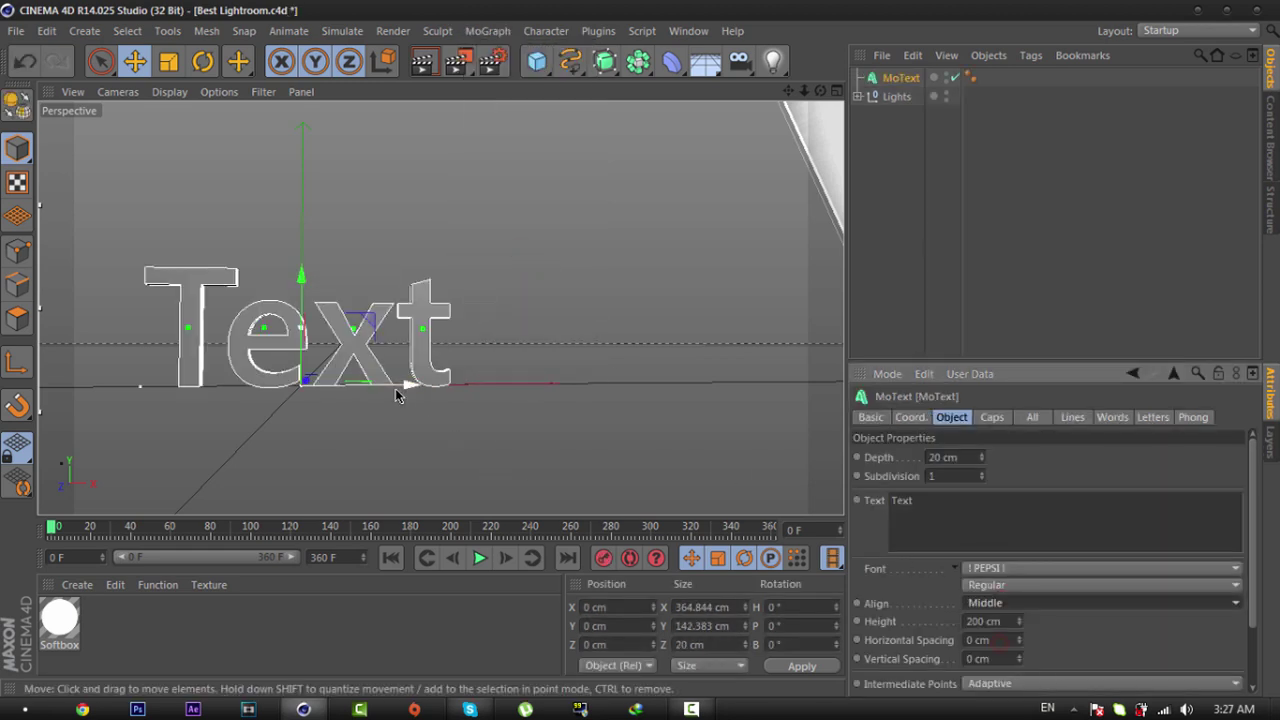
drag(400, 391, 580, 389)
Step: Change the MoText wording to TEXT and set its depth to 100 cm
double_click(962, 530)
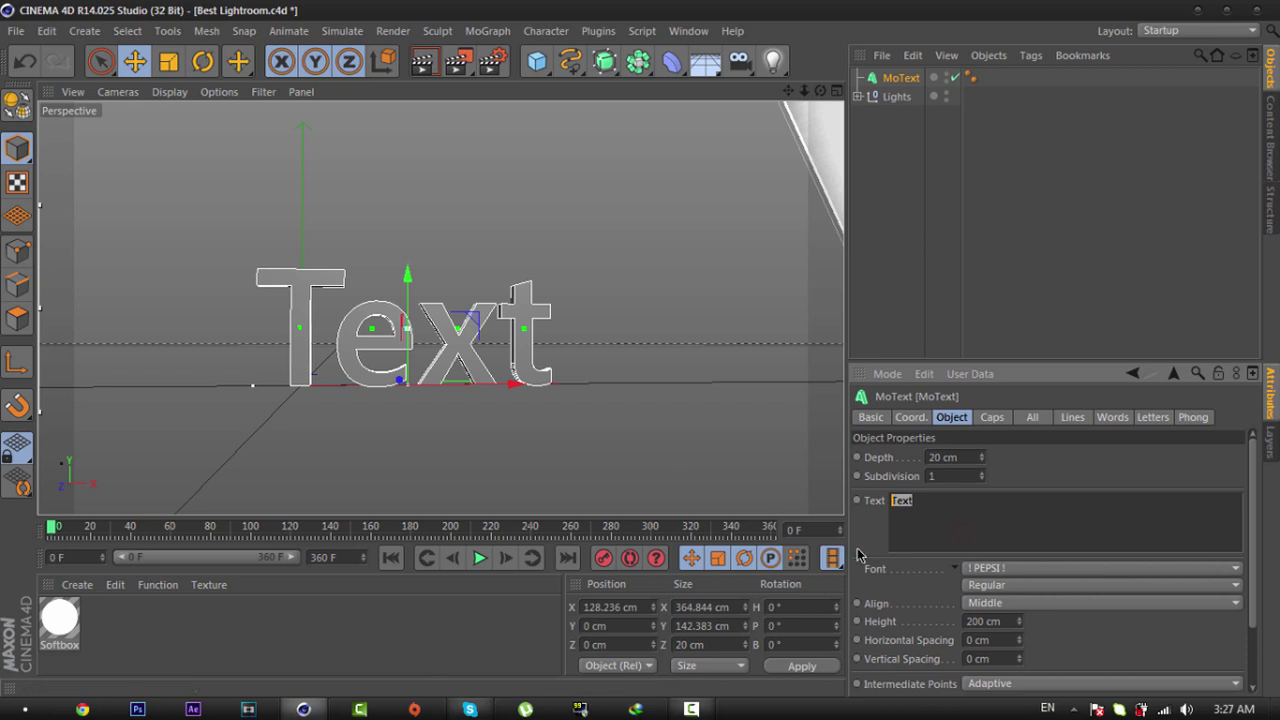
click(940, 457)
text(1)
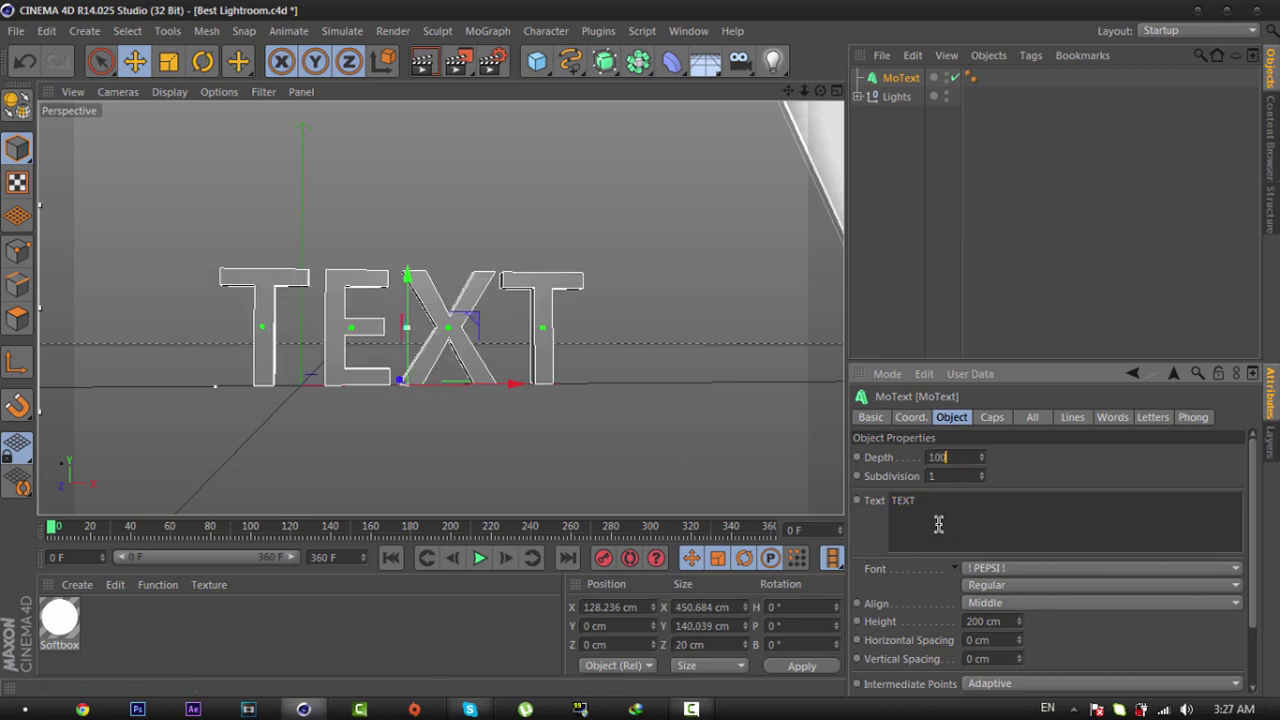
text(00)
key(Return)
Step: Set the font of the MoText object to Praetorian
click(1002, 570)
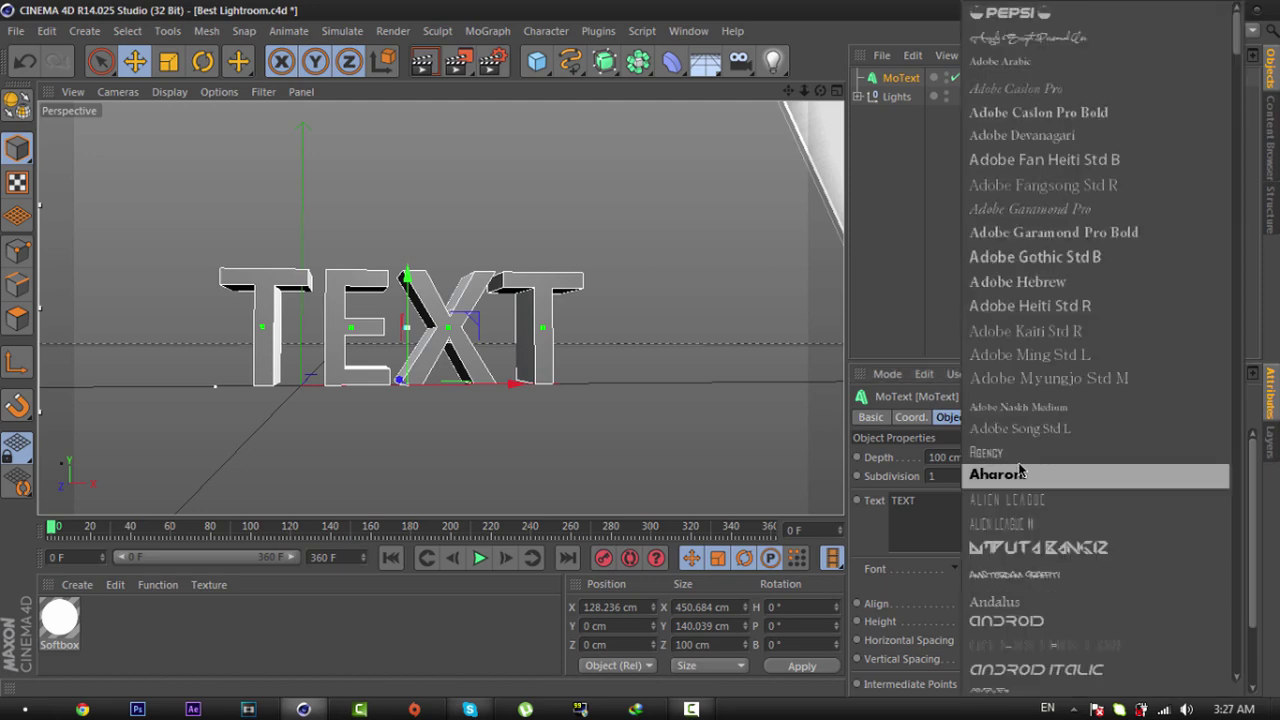
scroll(1024, 494, down, 10)
scroll(1024, 494, down, 20)
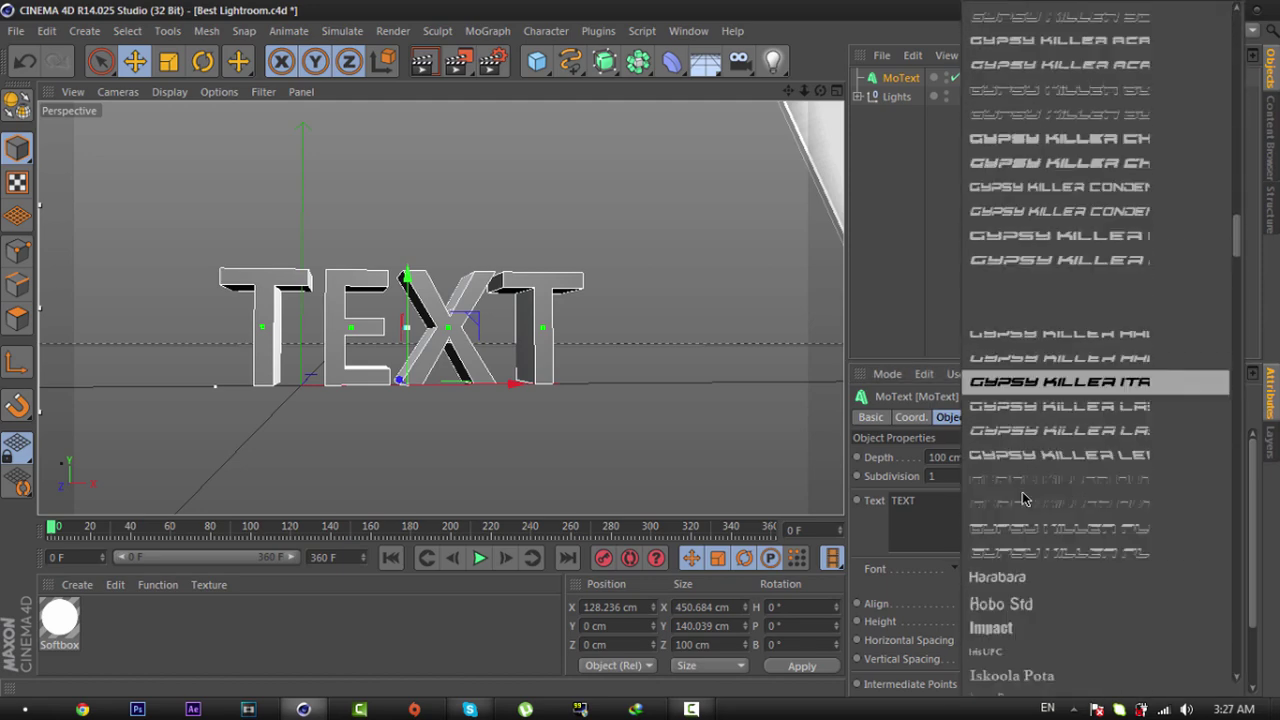
scroll(1022, 498, down, 15)
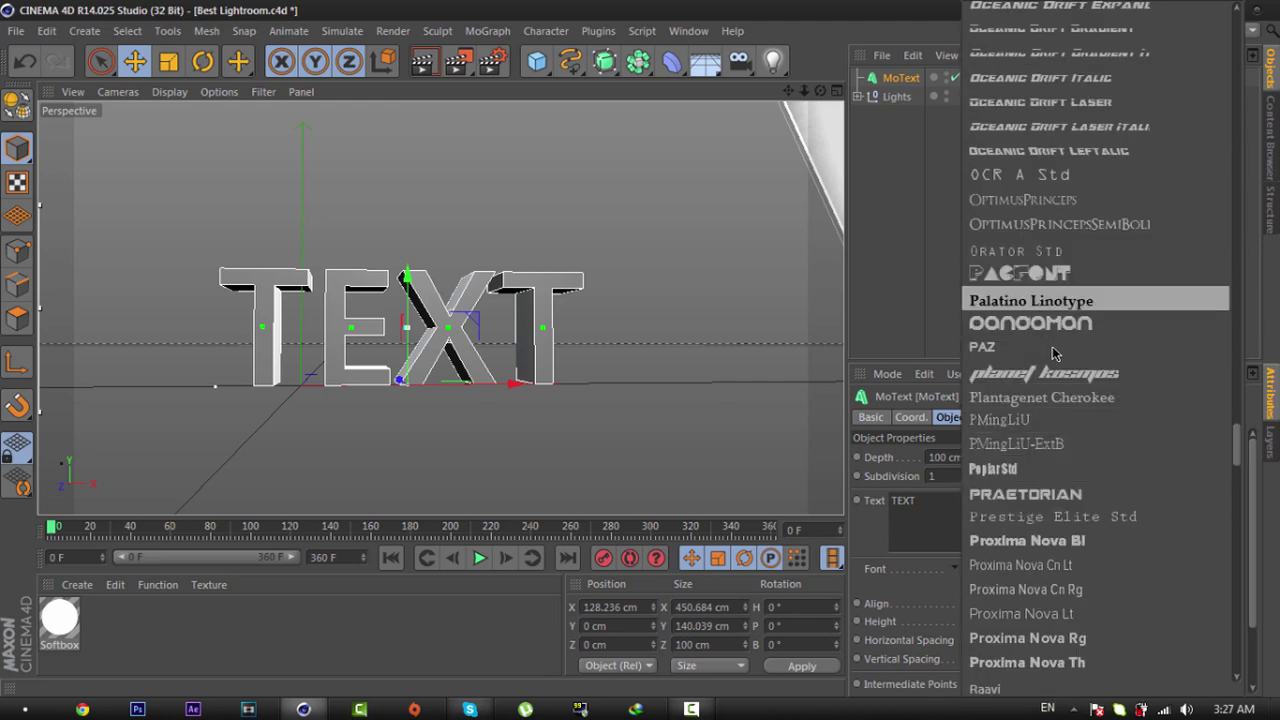
scroll(1055, 425, down, 5)
scroll(1058, 422, up, 3)
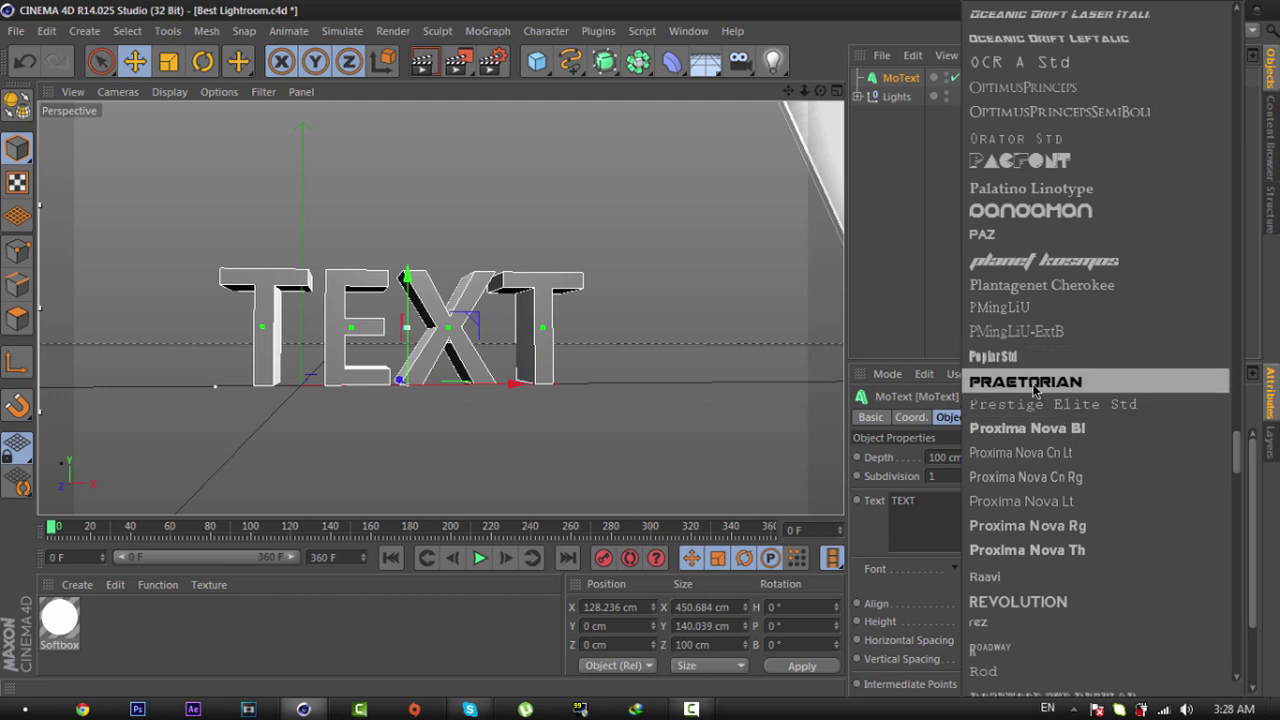
click(1012, 390)
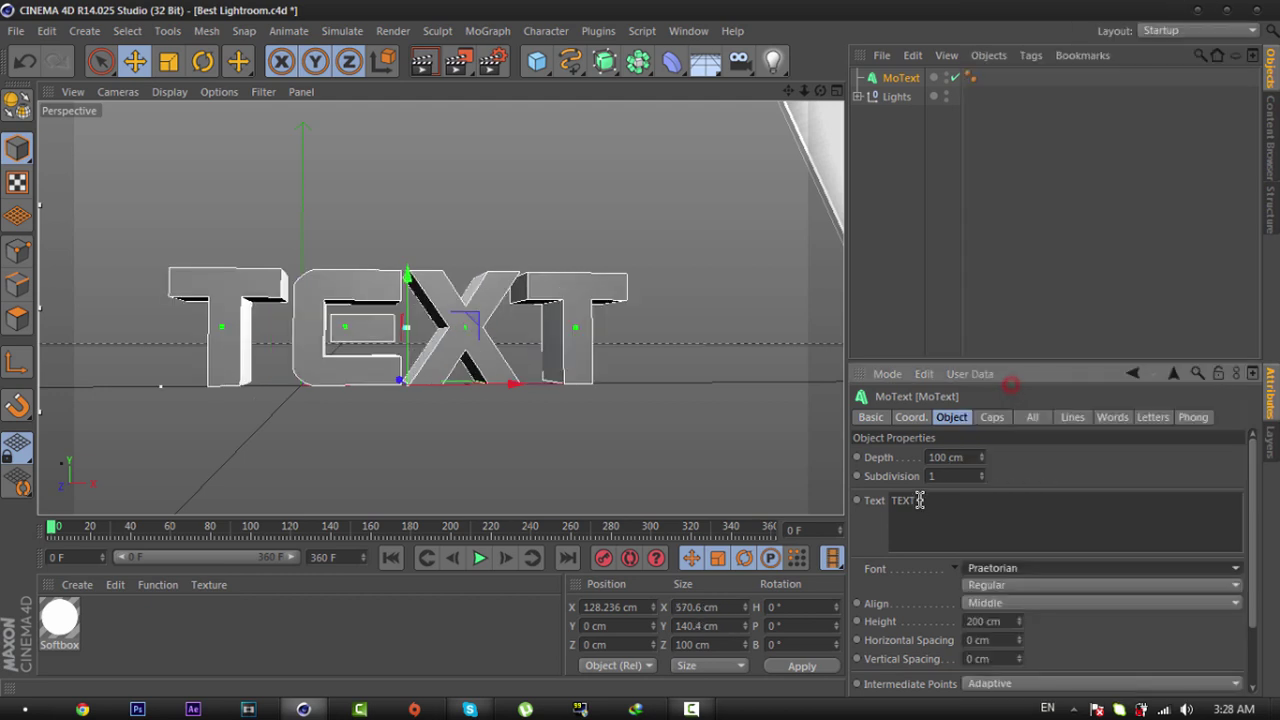
Step: Set both the start and end caps of the MoText object to Fillet Cap
click(992, 419)
click(962, 460)
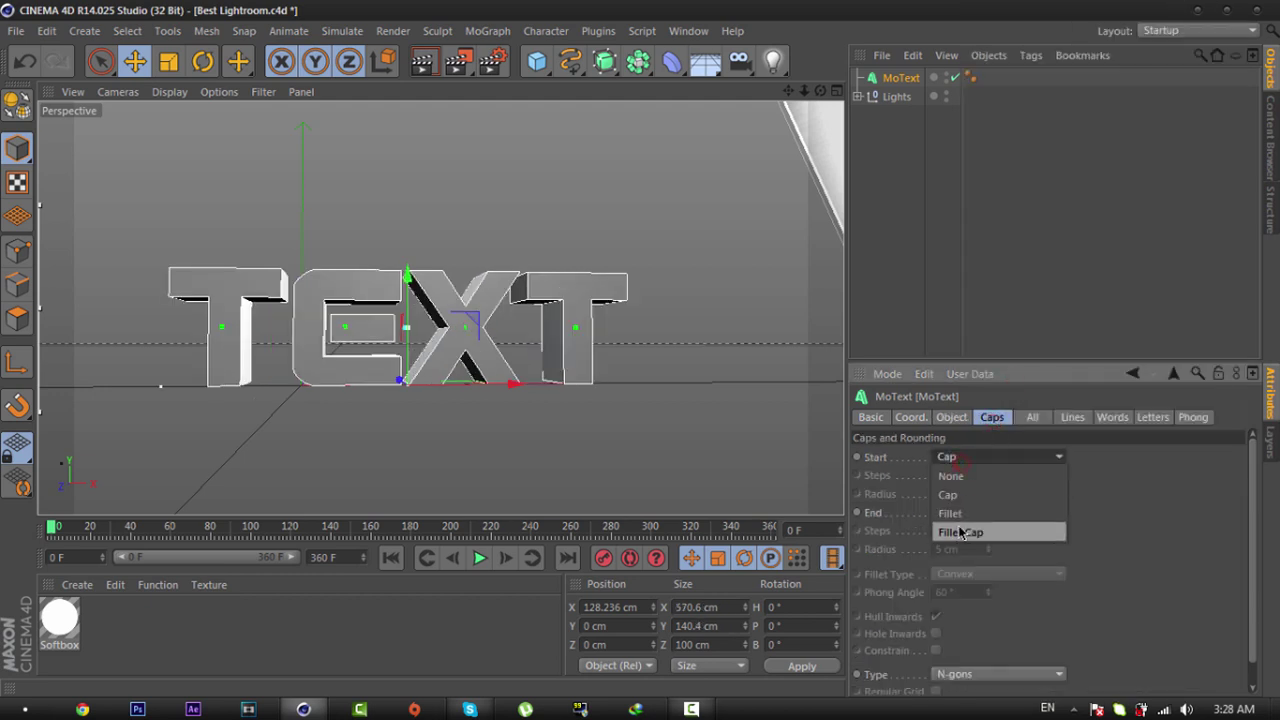
click(958, 528)
click(965, 515)
click(985, 588)
Step: Give the start and end fillet caps 10 steps and a 2 cm radius each
click(965, 477)
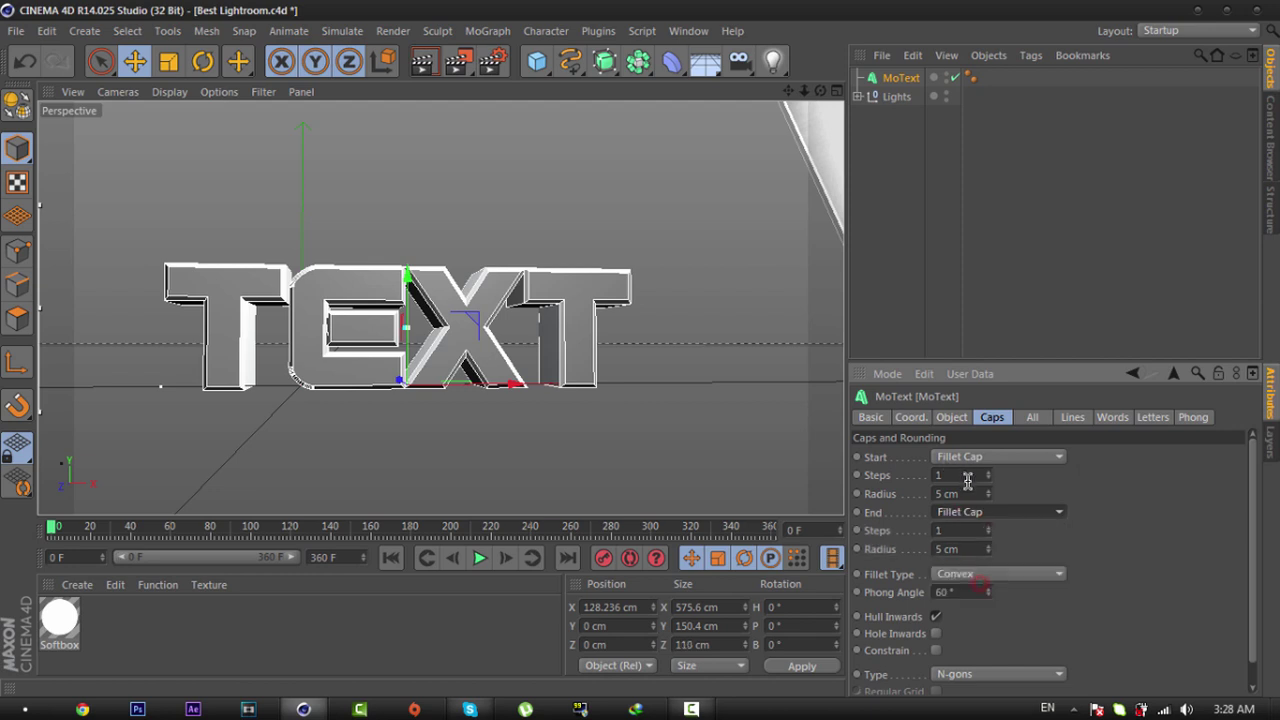
text(10)
key(Tab)
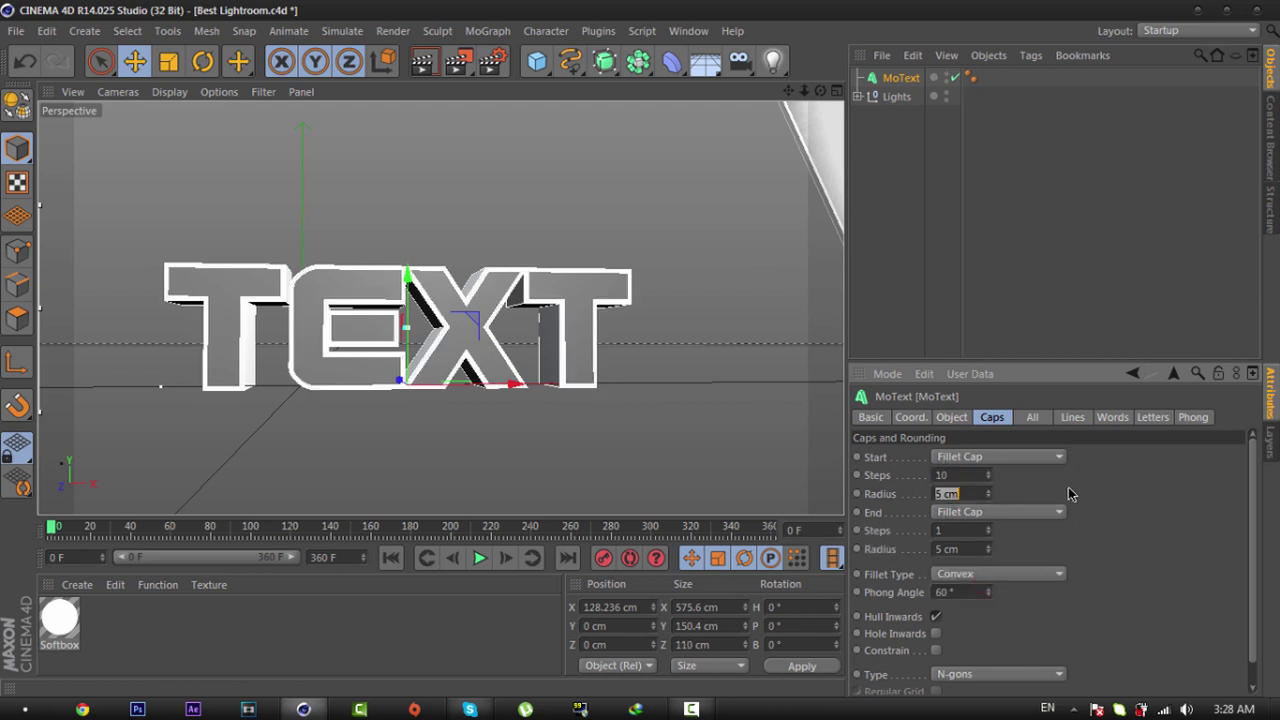
text(2)
key(Tab)
text(10)
key(Tab)
text(2)
key(Tab)
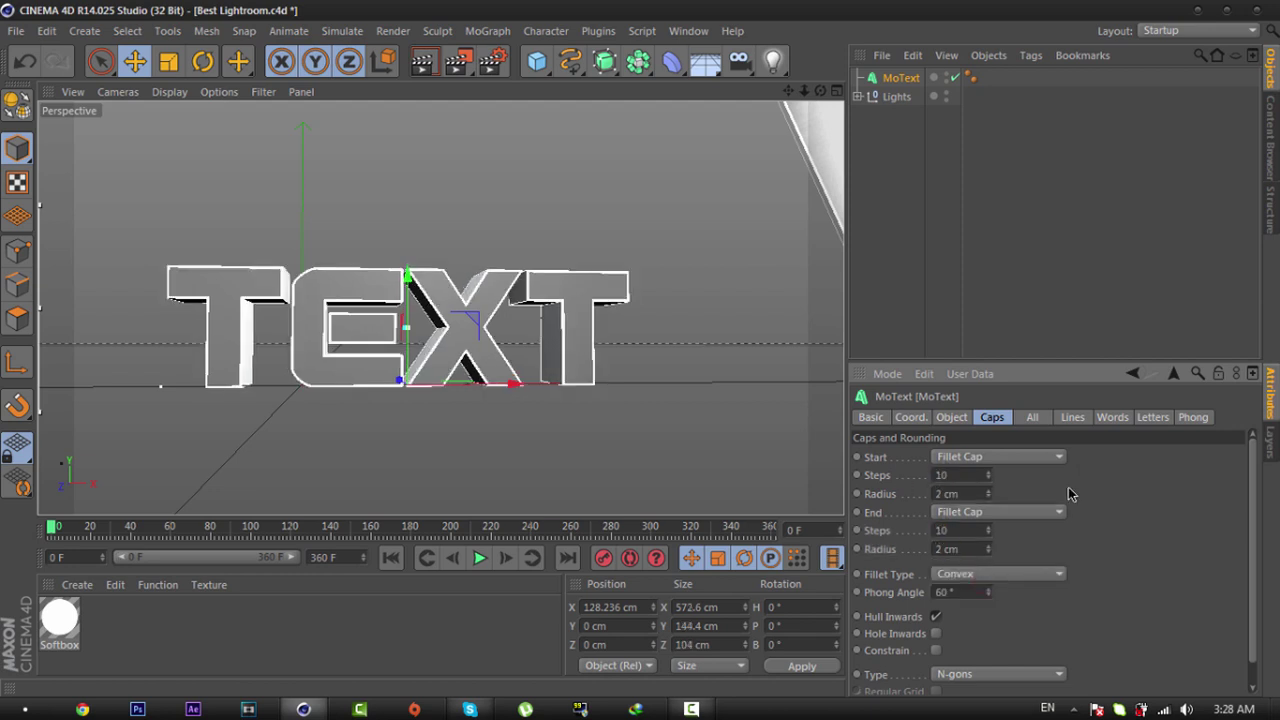
Step: Duplicate the MoText object and set the copy's depth to 90 cm
drag(804, 91, 642, 350)
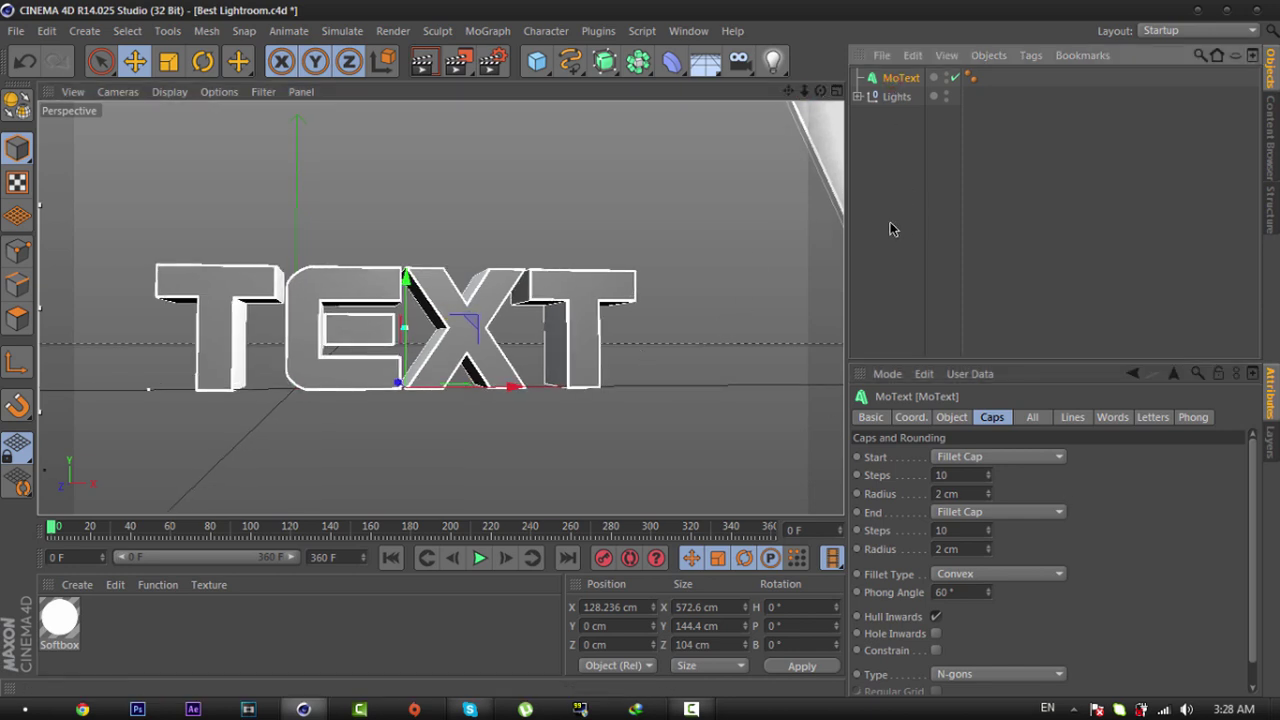
key(ctrl+v)
click(955, 417)
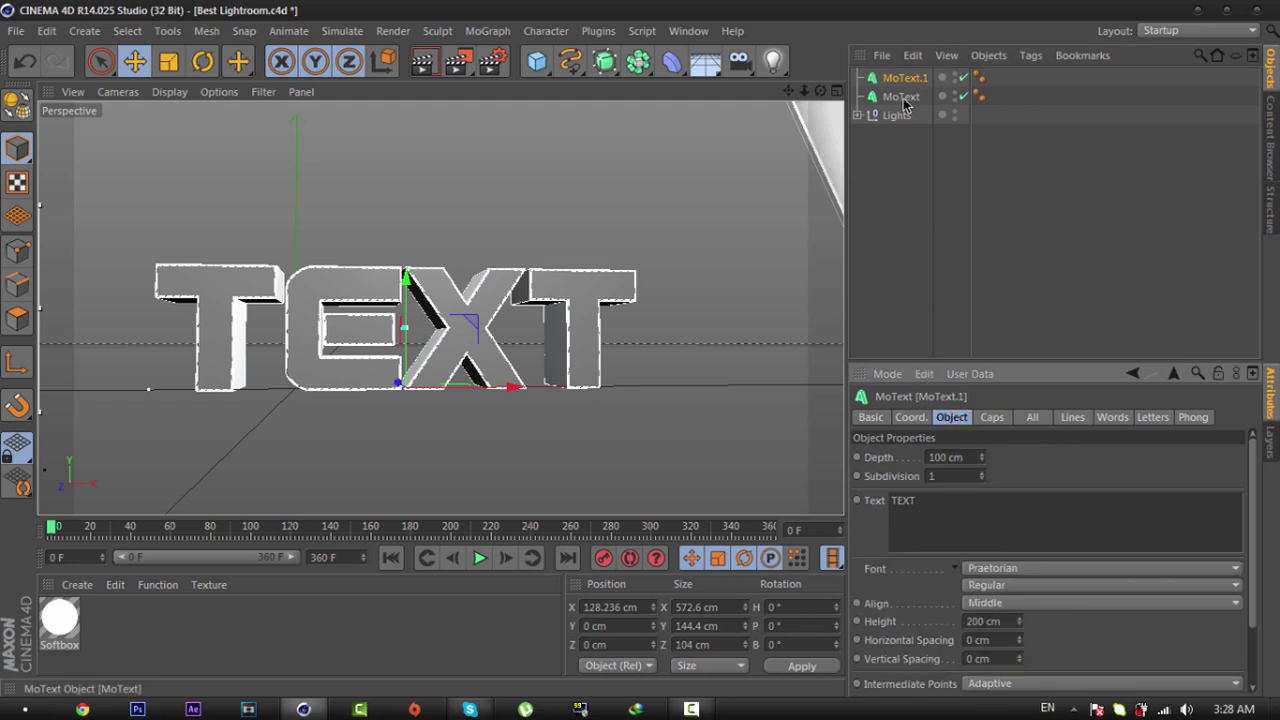
click(968, 457)
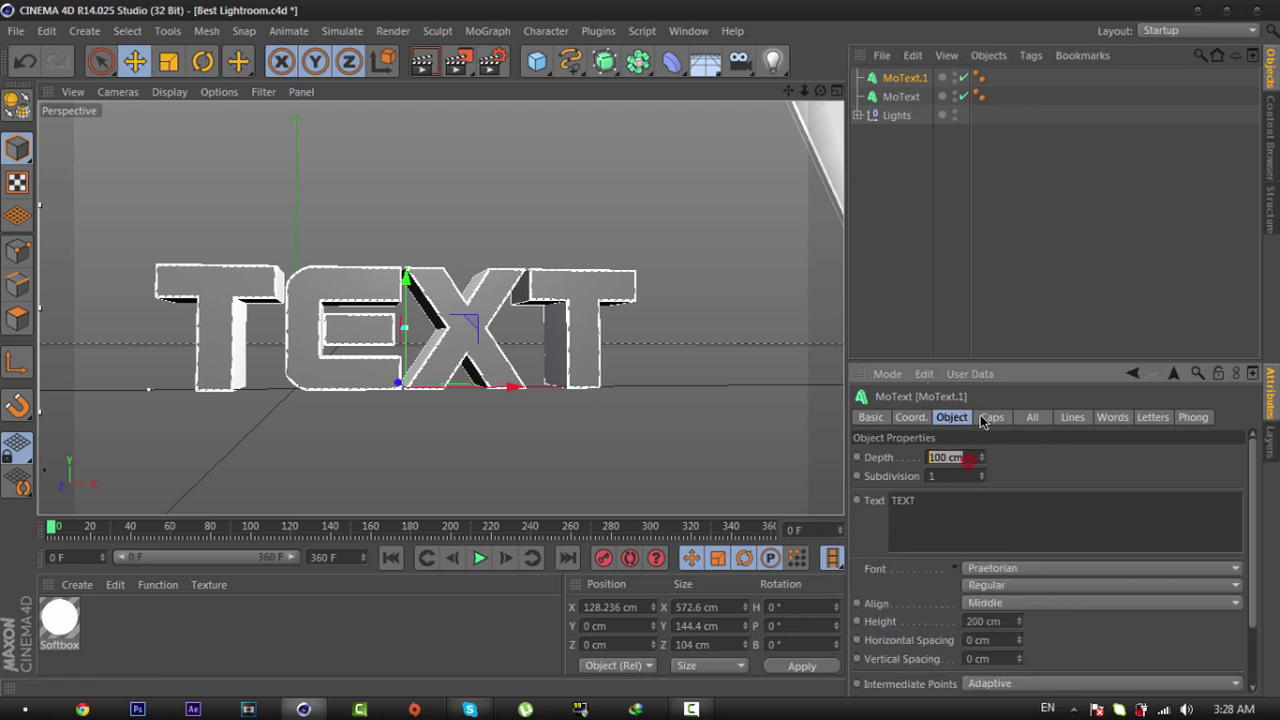
text(90)
key(Return)
Step: Set the start and end fillet radius of the copied text to 3 cm
click(988, 417)
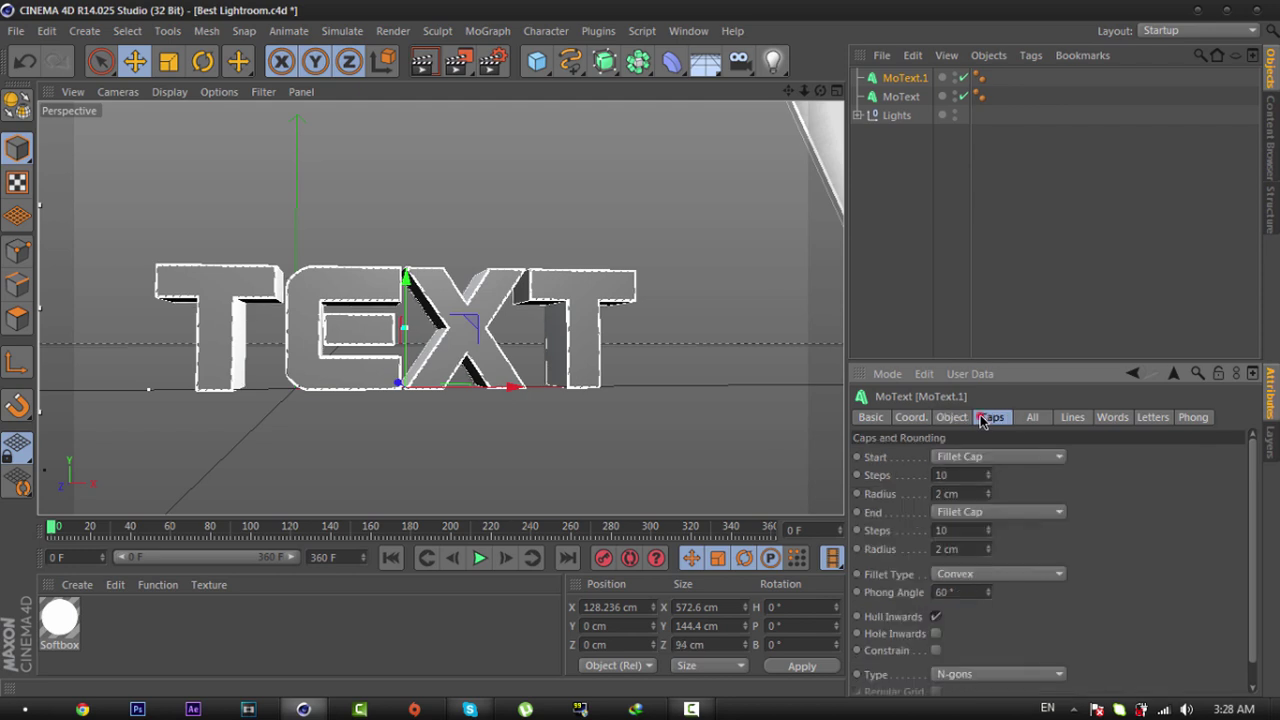
click(956, 494)
text(3)
click(960, 549)
text(3)
key(Return)
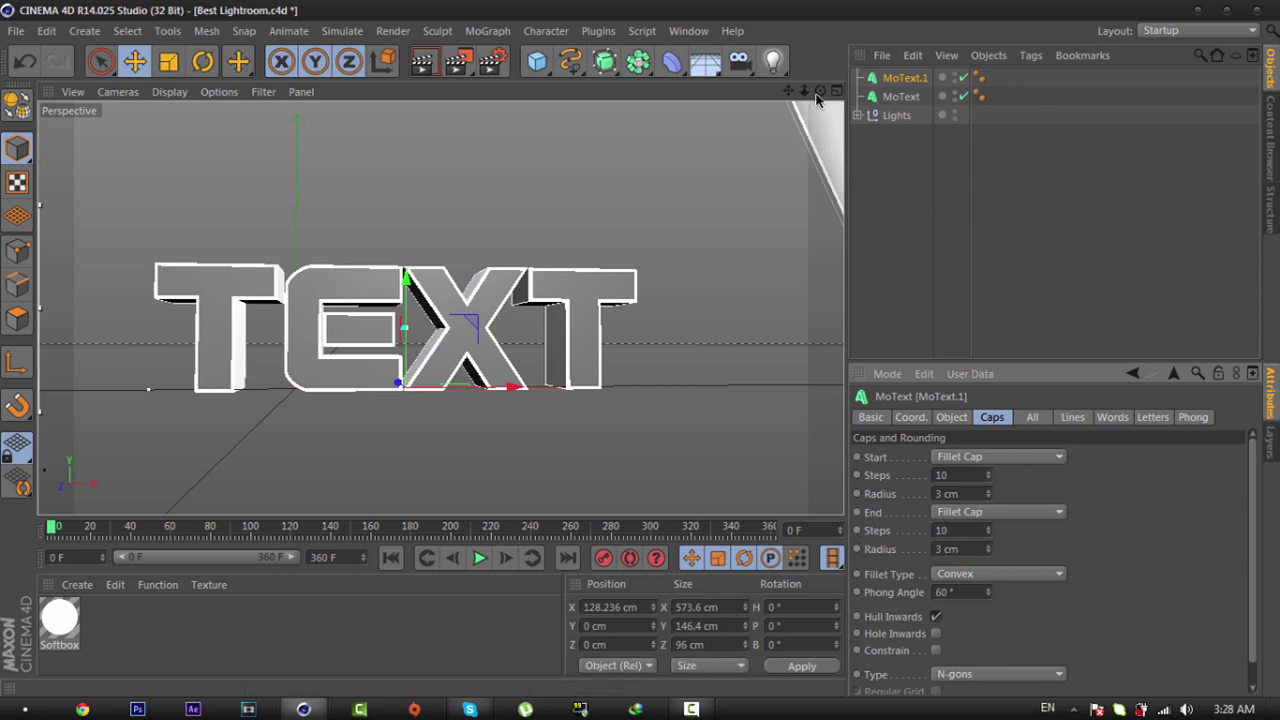
Step: Move the copied text back along Z to about 5.8 cm and deselect it
drag(820, 91, 643, 357)
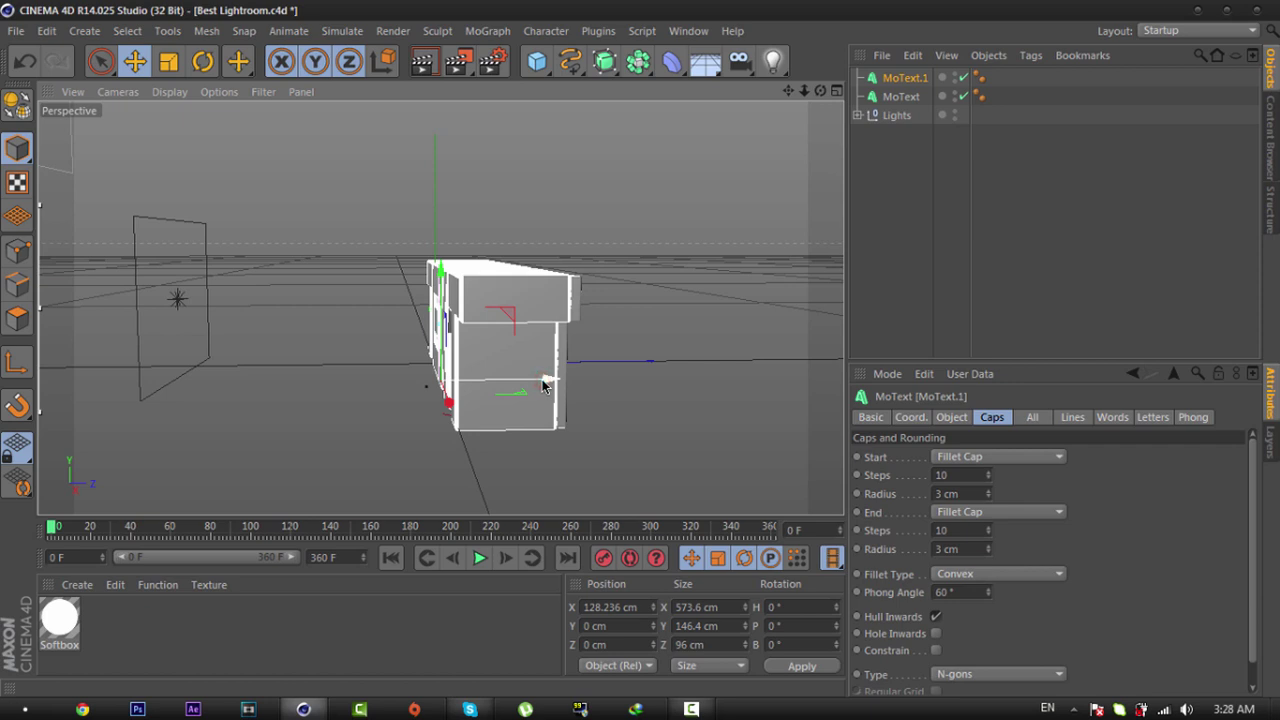
drag(543, 386, 548, 386)
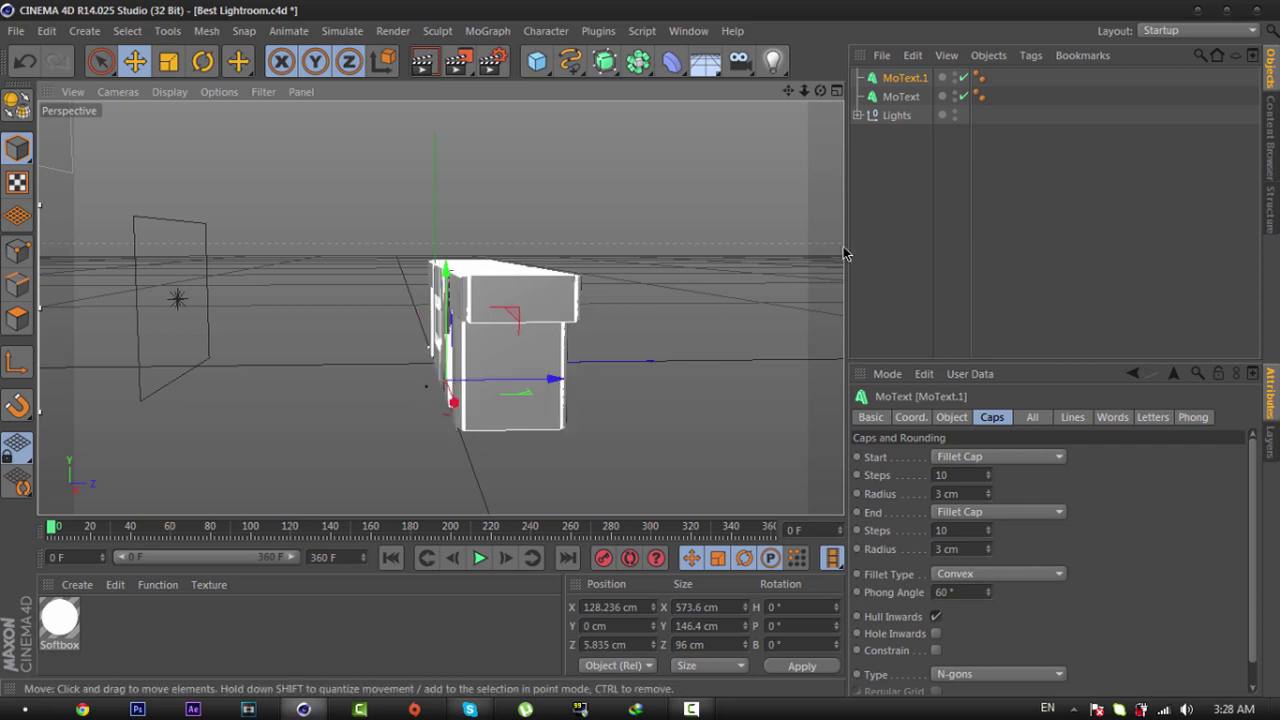
click(940, 251)
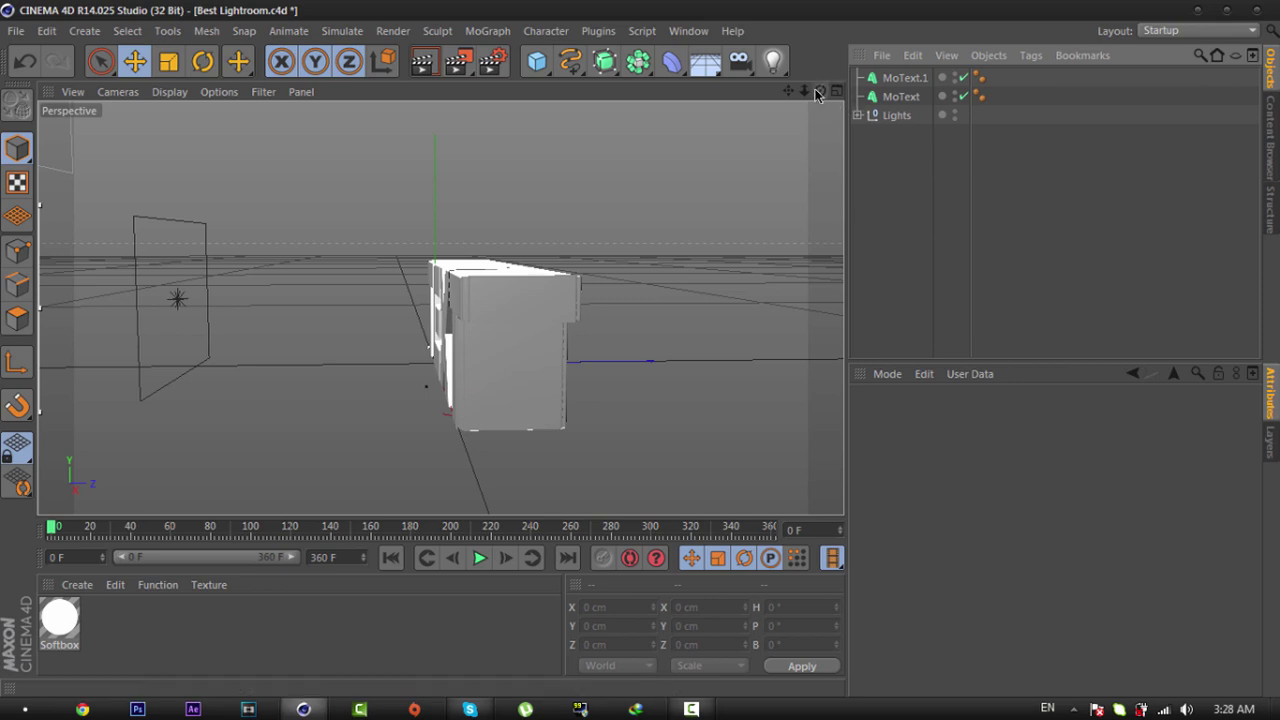
Step: Select both MoText objects and convert them to editable objects
drag(817, 93, 646, 348)
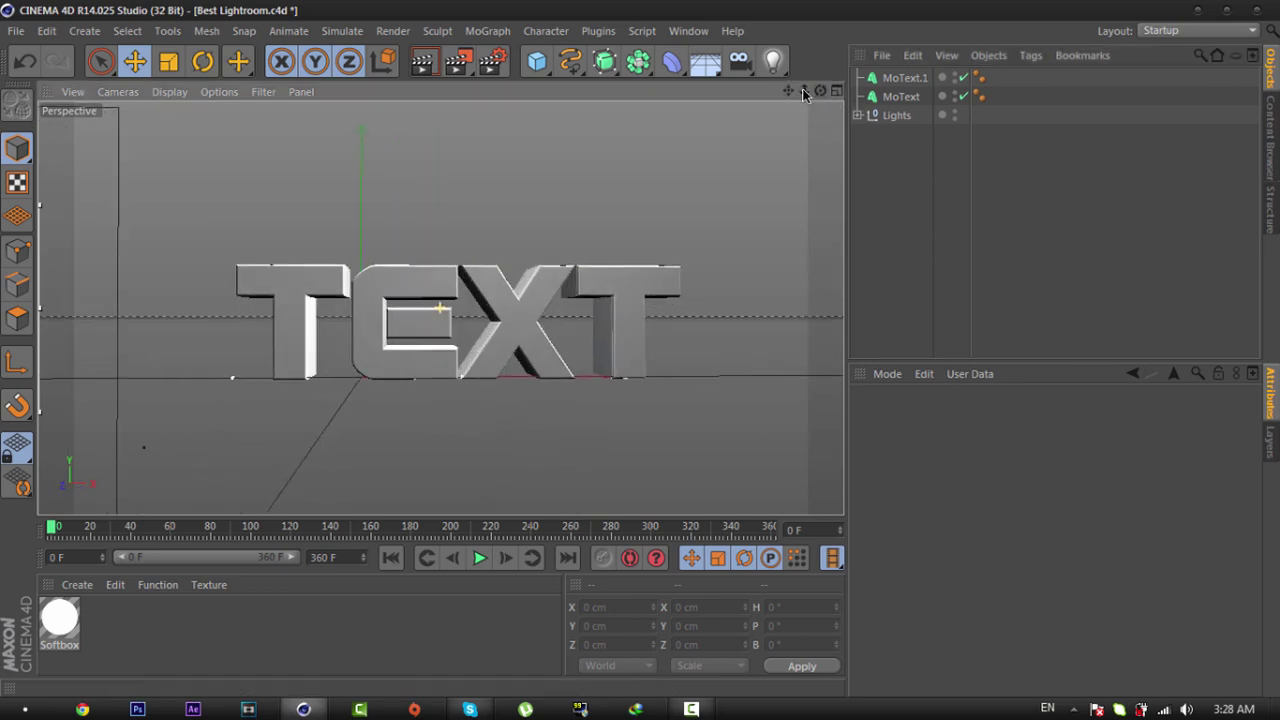
drag(804, 92, 646, 350)
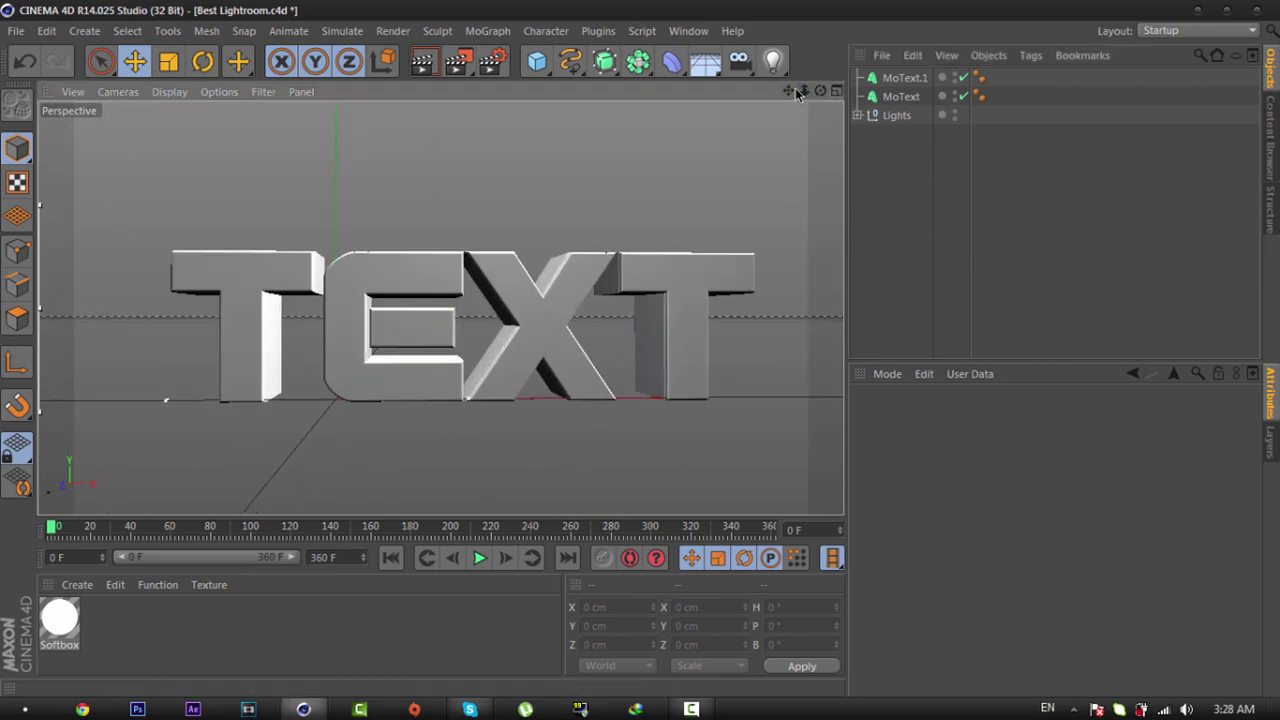
drag(787, 91, 643, 352)
click(894, 79)
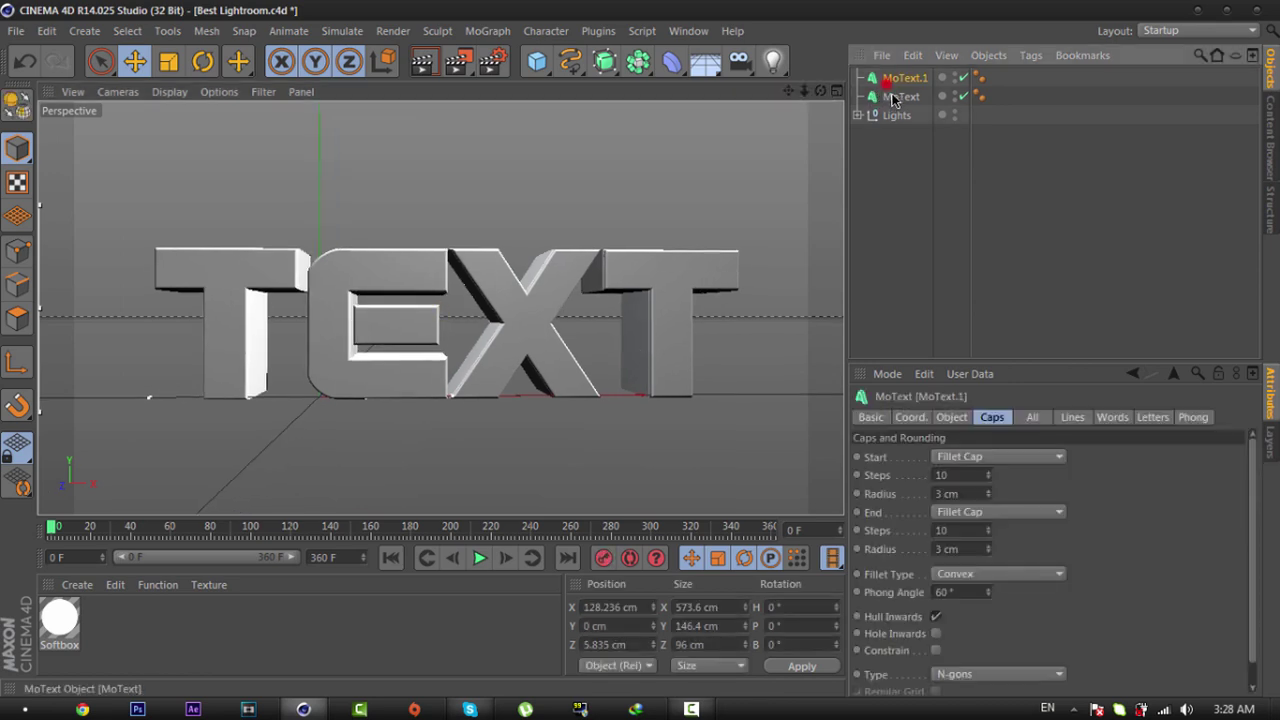
shift+click(891, 97)
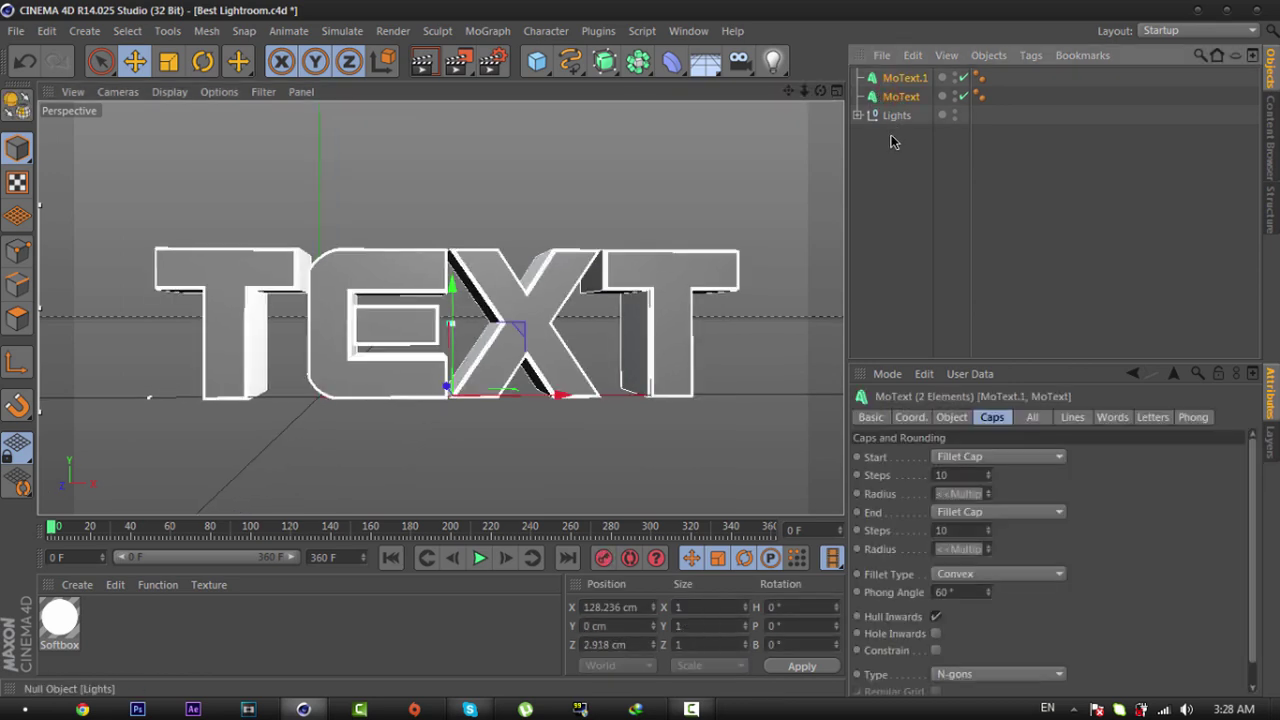
key(c)
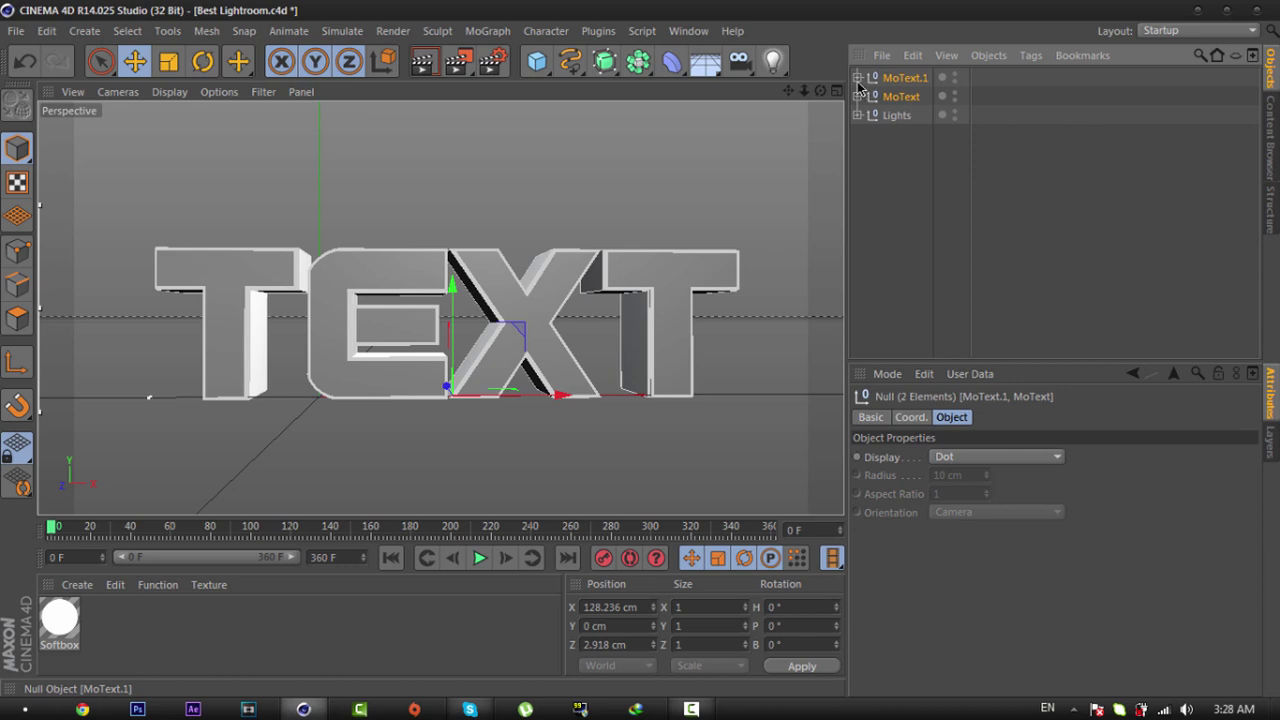
Step: Expand both converted MoText hierarchies and move their two TEXT letter groups to the top level of the object list
click(857, 77)
click(867, 96)
click(877, 115)
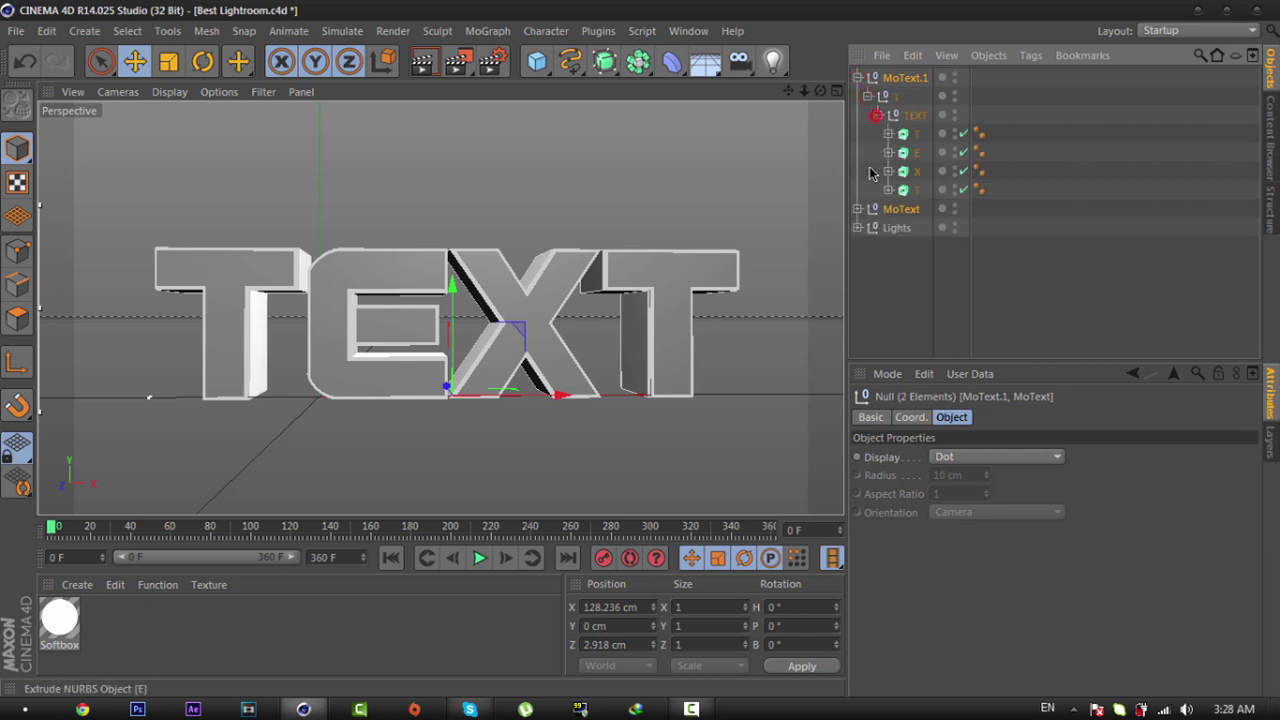
click(857, 208)
click(867, 227)
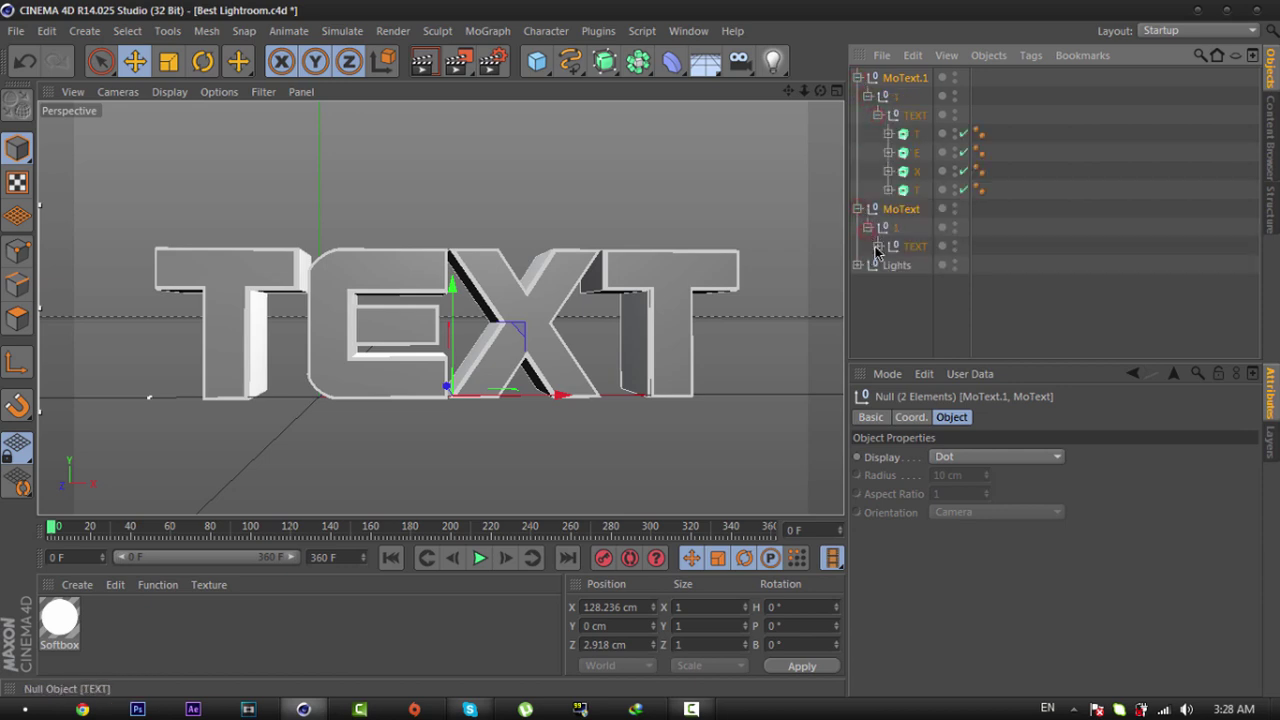
click(877, 246)
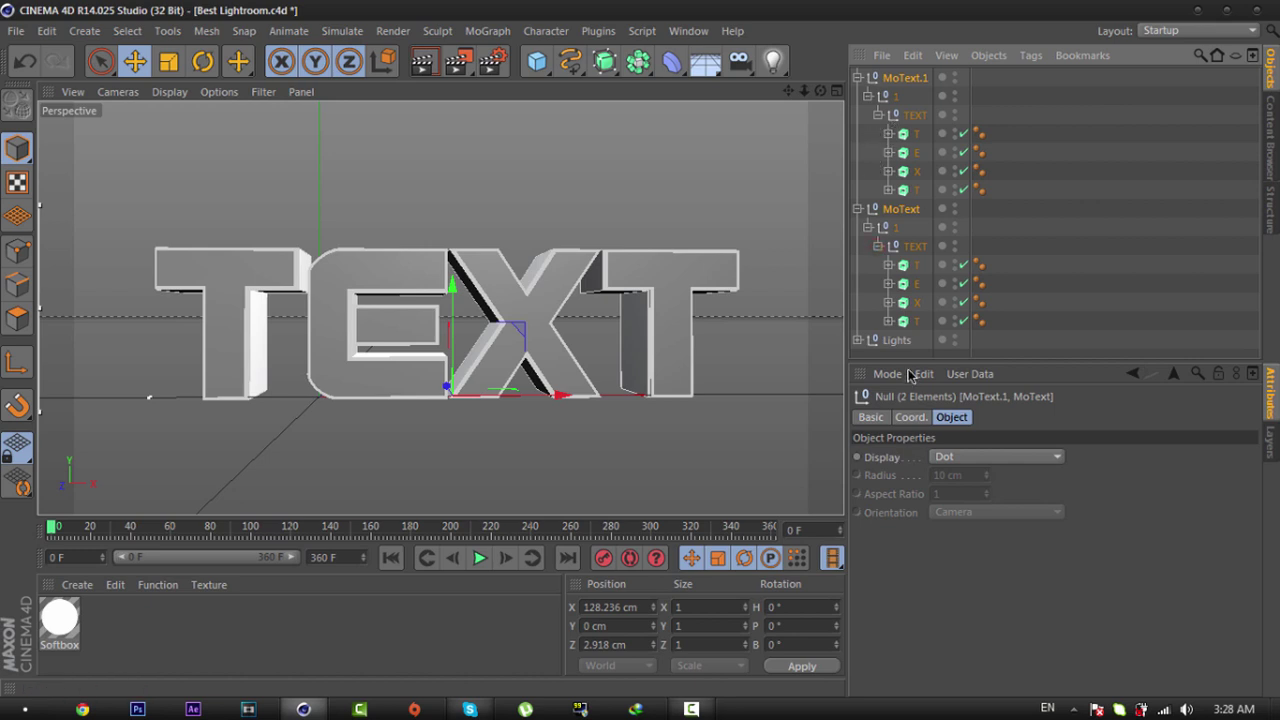
drag(918, 362, 918, 403)
click(915, 245)
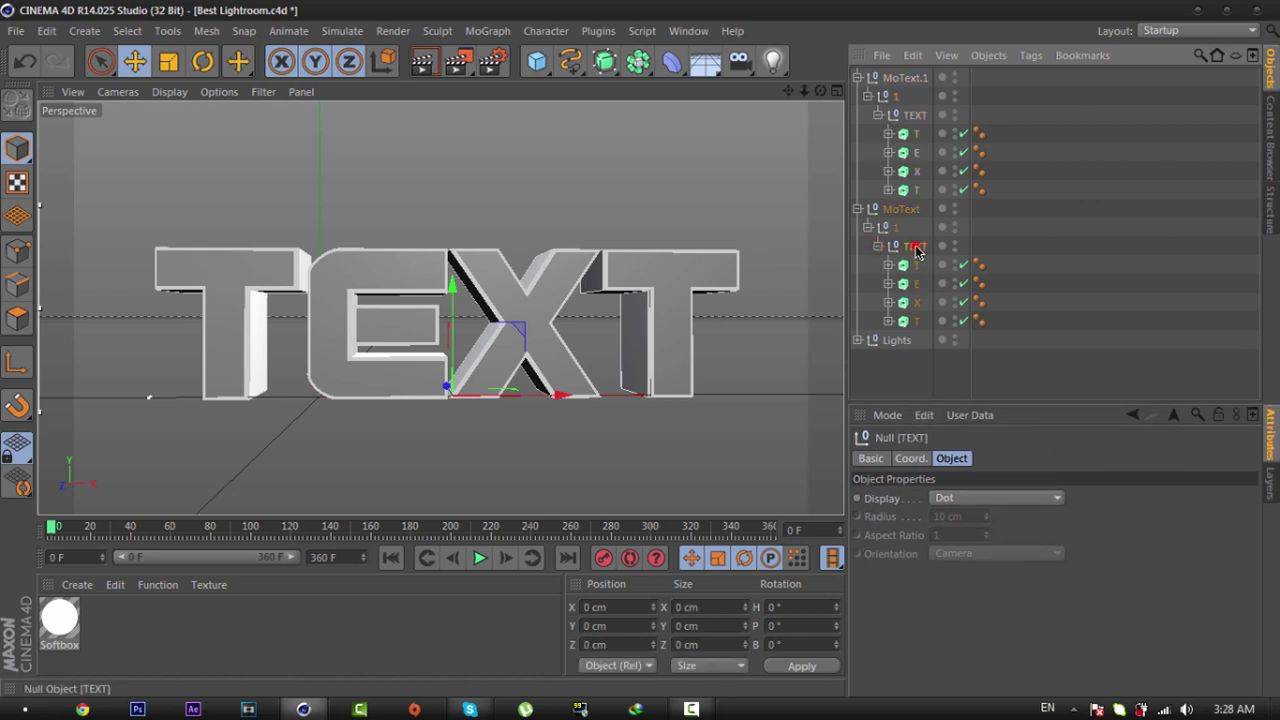
ctrl+click(922, 114)
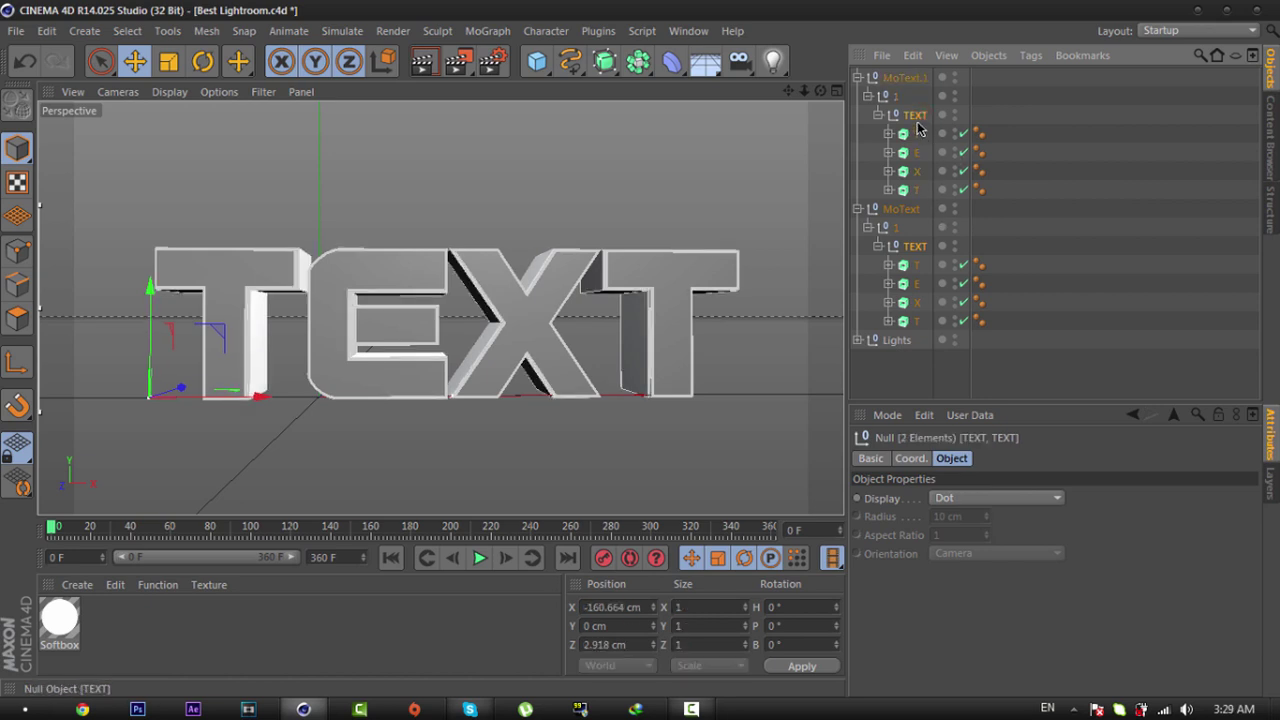
drag(907, 69, 908, 74)
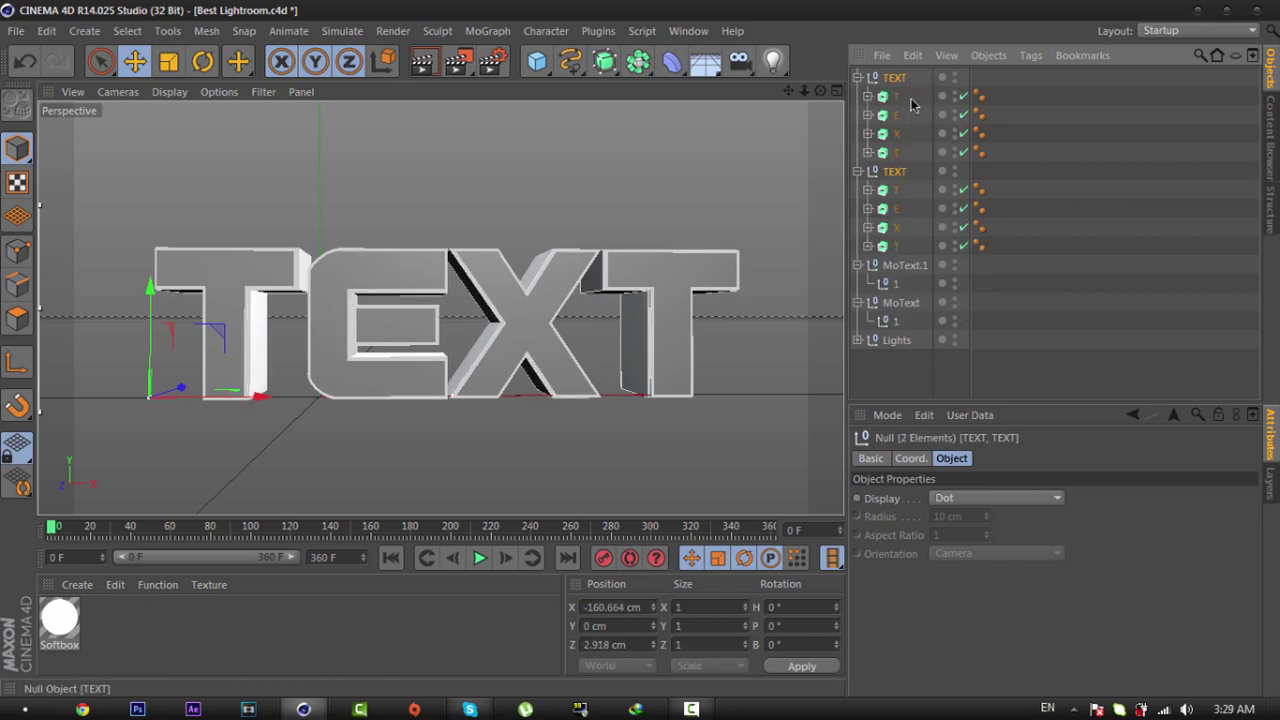
Step: Delete the two emptied MoText nulls, MoText.1 and MoText
click(905, 265)
key(Delete)
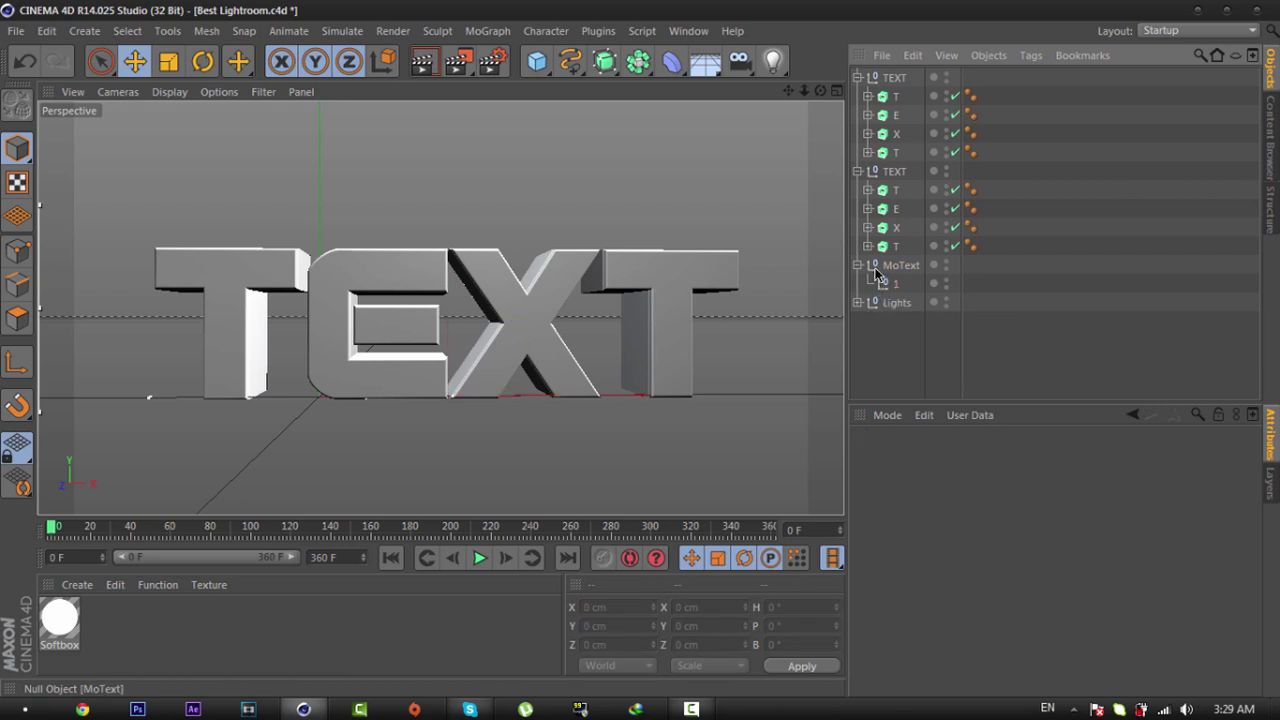
click(878, 267)
key(Delete)
Step: Select the first T in both TEXT groups and move its axis to the letter's centre, about X -94 cm, Y 70 cm
click(896, 96)
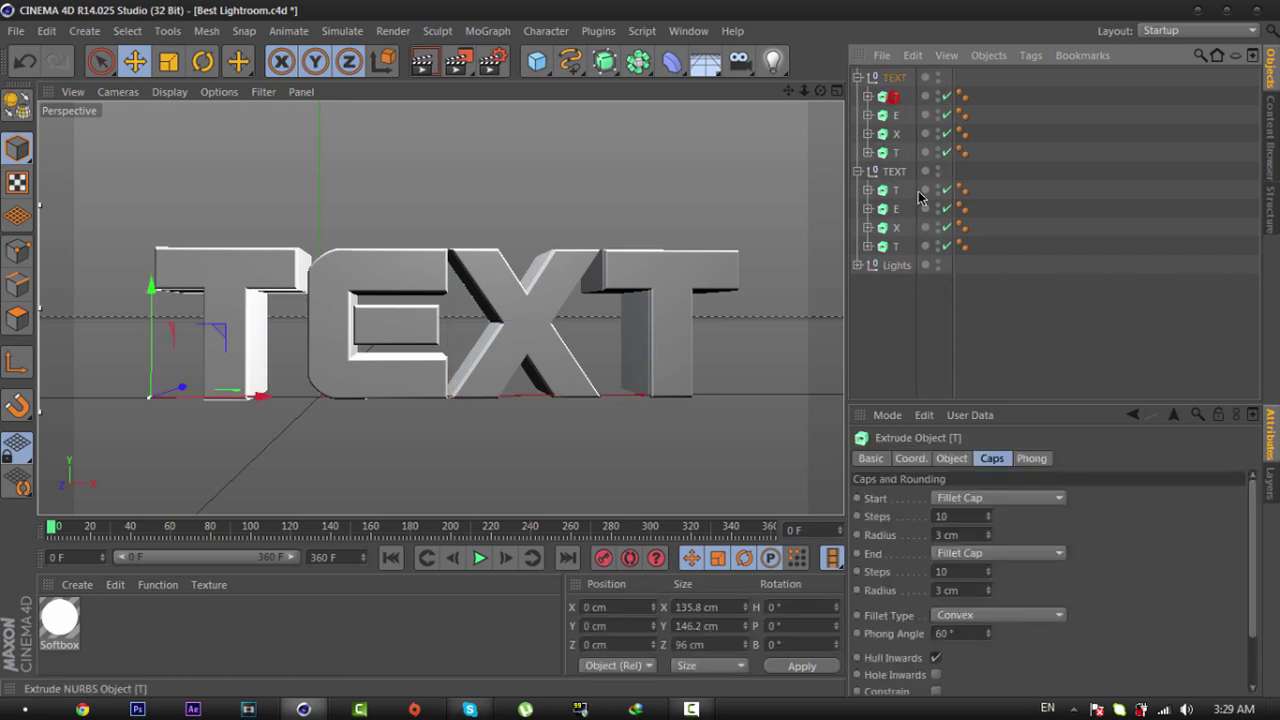
ctrl+click(896, 189)
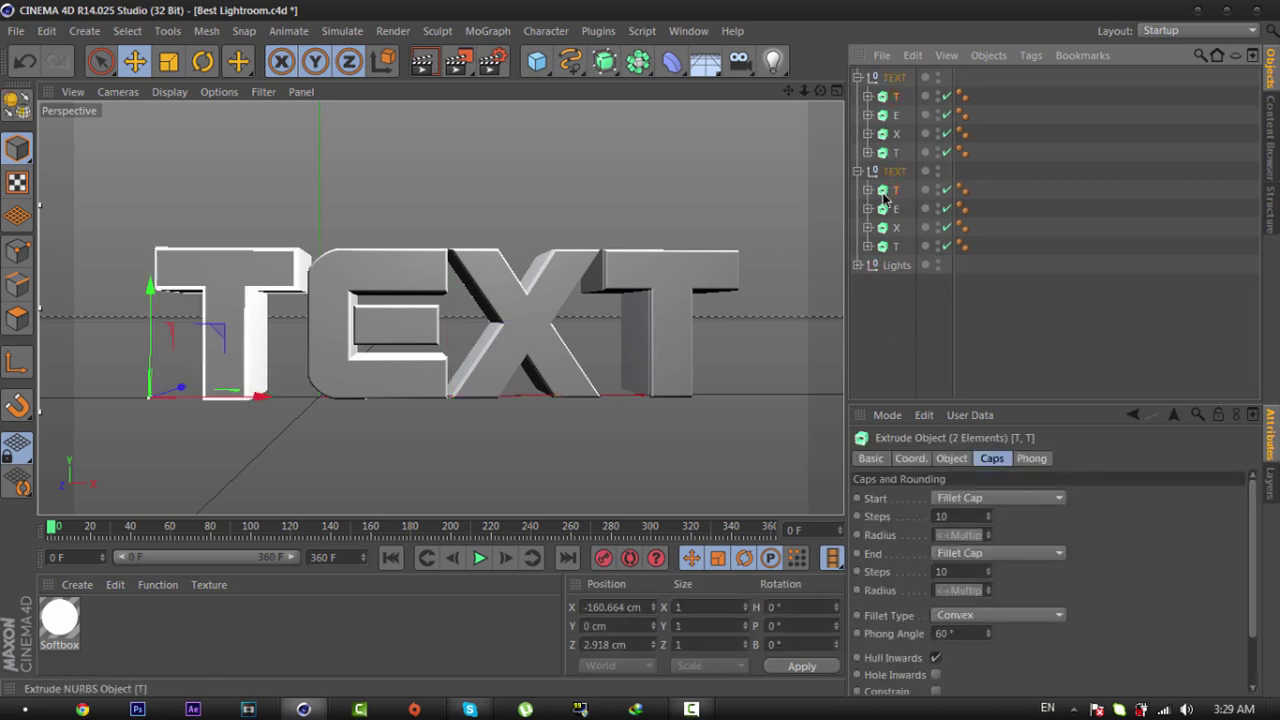
click(17, 373)
key(l)
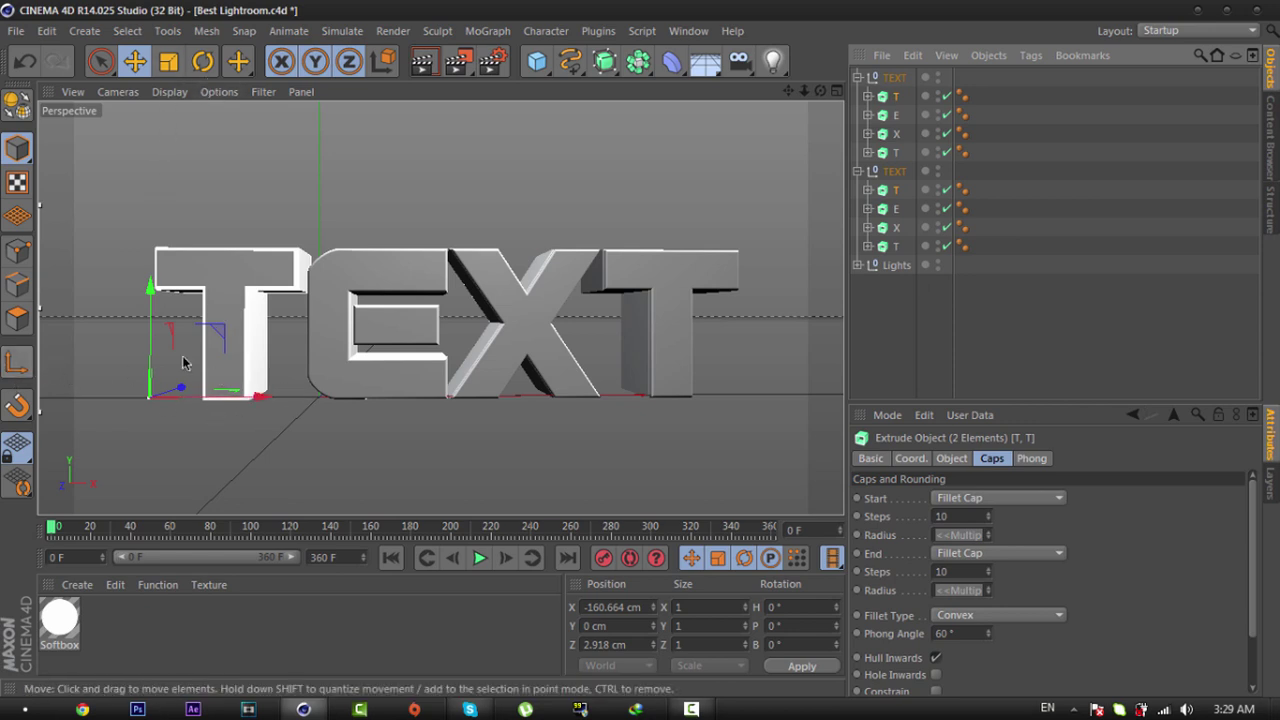
click(22, 368)
drag(260, 398, 327, 393)
drag(222, 296, 222, 231)
click(12, 375)
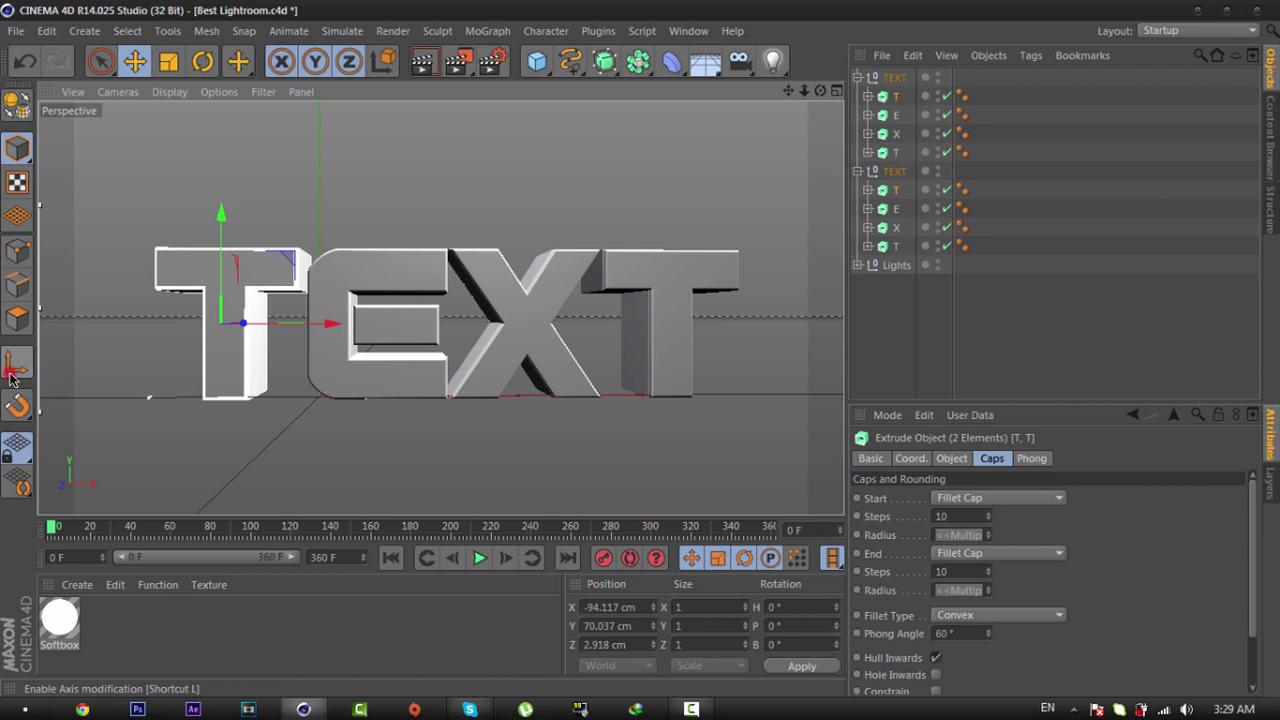
Step: Rotate both first T letters to about H 1°, P -14°, B 356° so they tilt upward
click(203, 61)
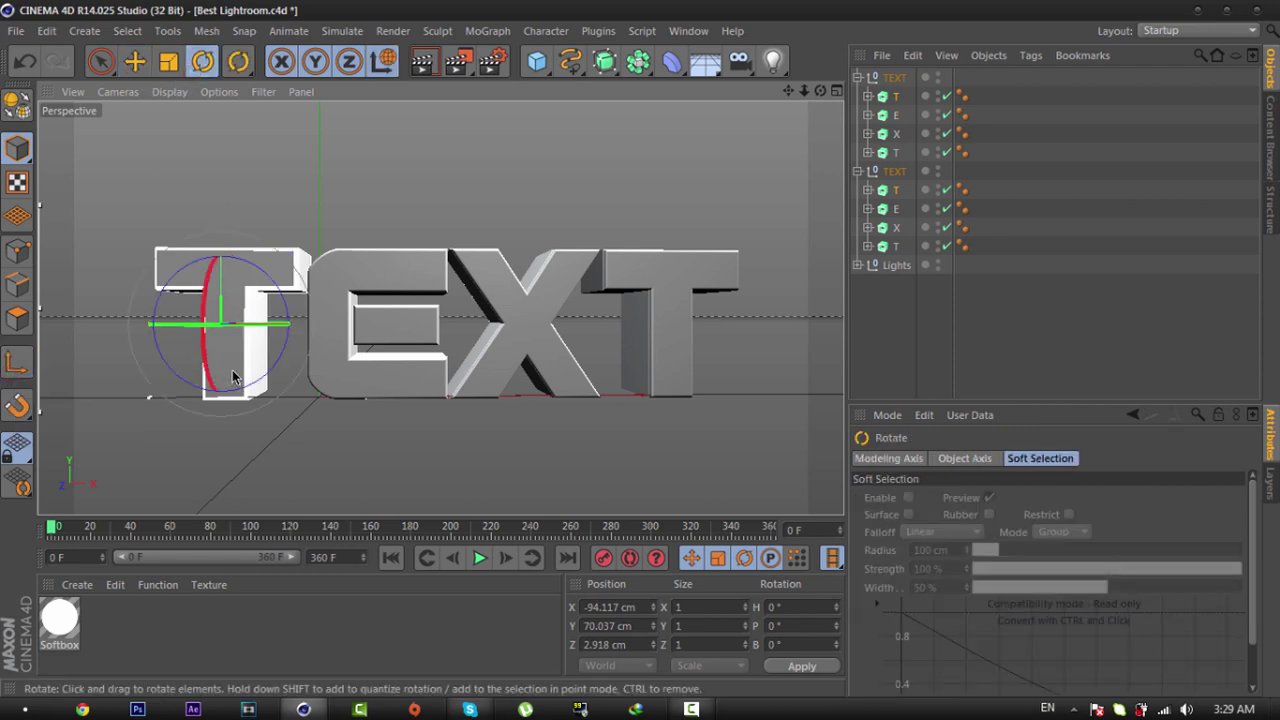
drag(232, 376, 254, 350)
key(ctrl+z)
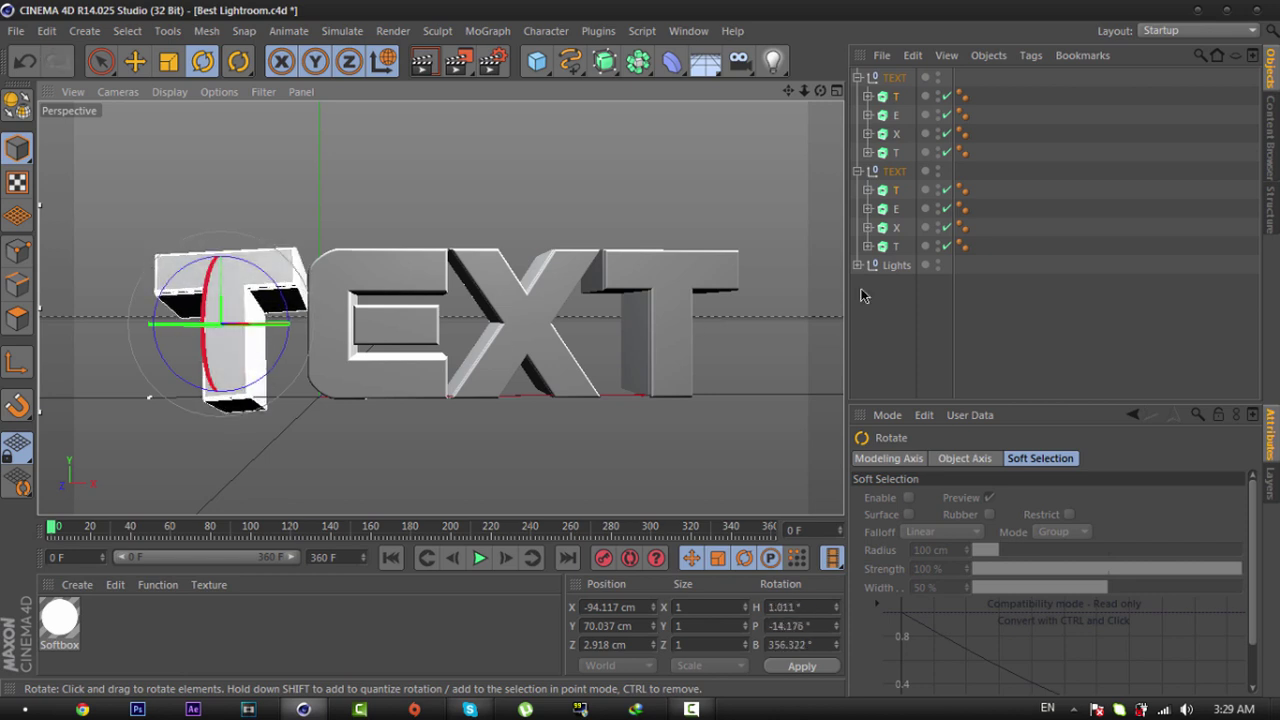
key(ctrl+z)
Step: Centre the axis of both E letters at about X 58 cm, Y 72 cm, and rotate them to about H 352°, P -15°, B 357°
click(896, 115)
ctrl+click(896, 208)
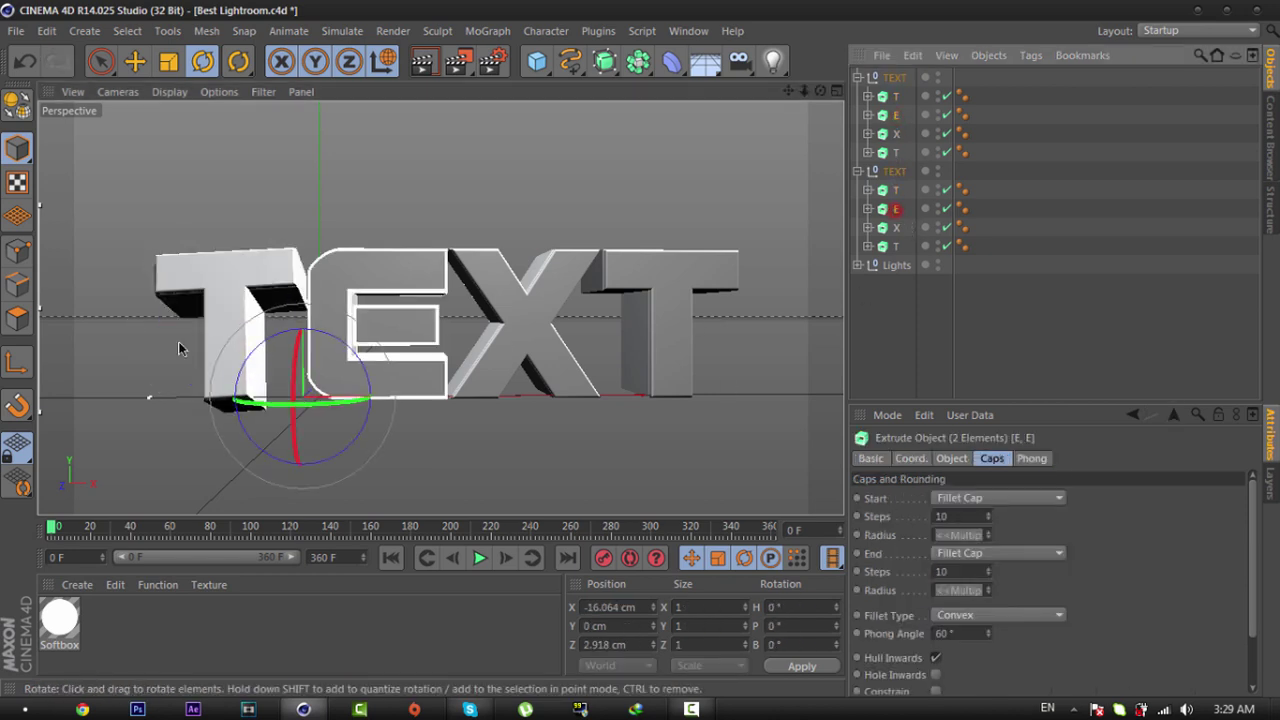
click(134, 61)
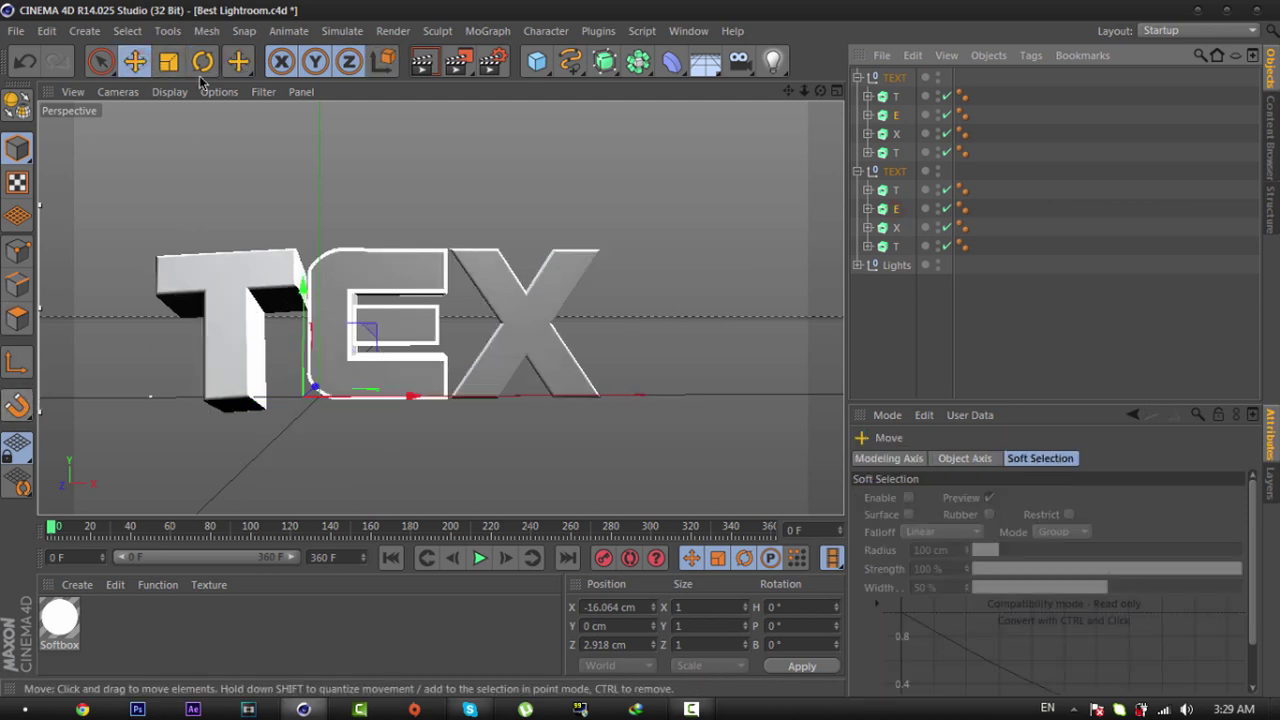
click(17, 364)
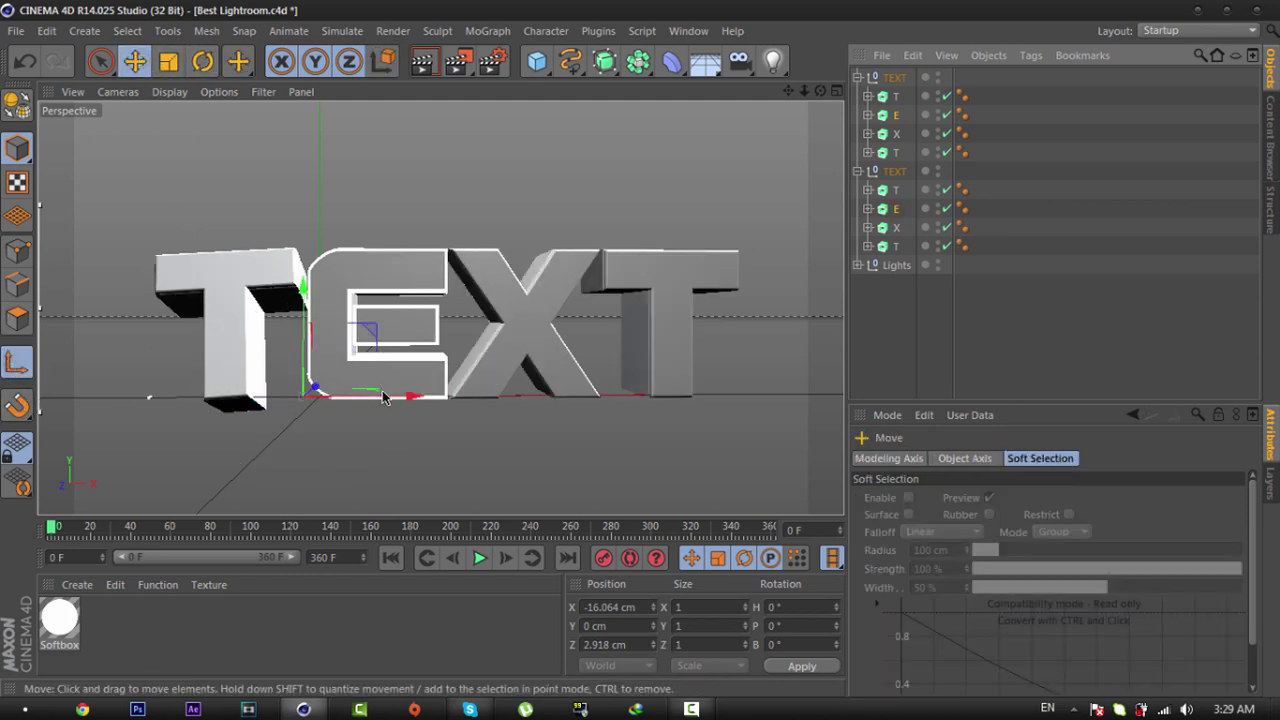
drag(383, 397, 452, 396)
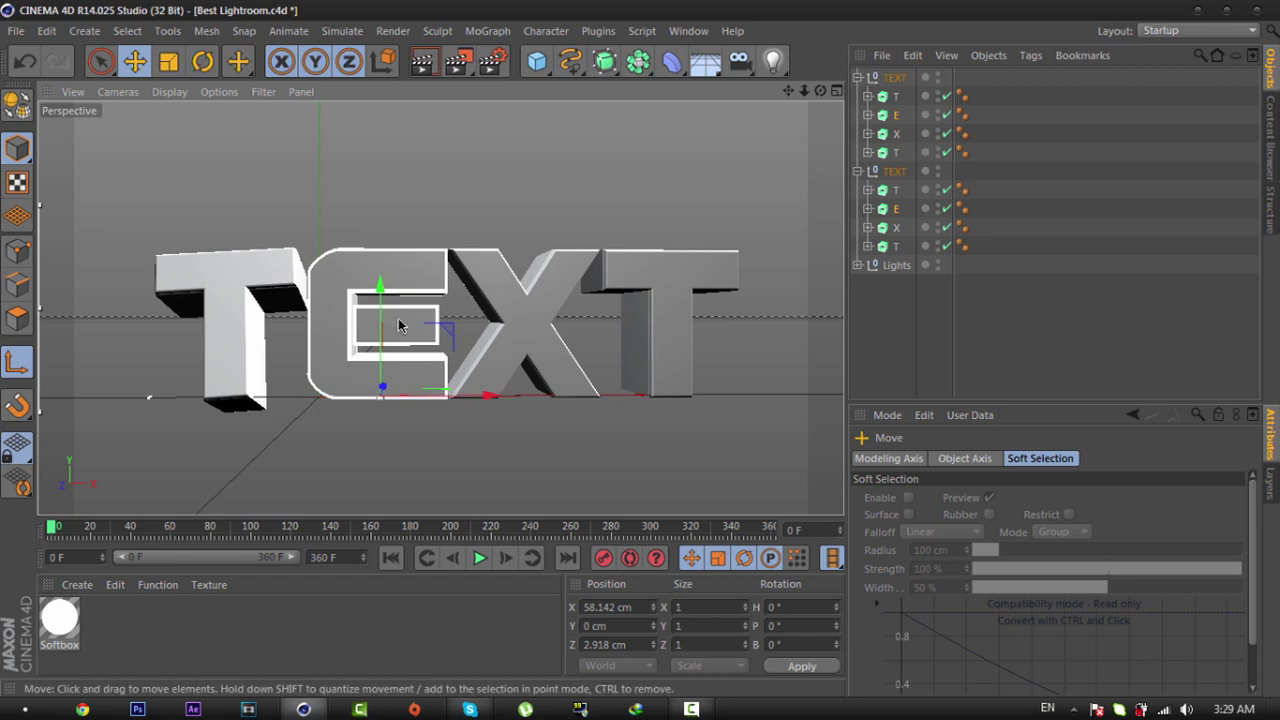
drag(382, 360, 382, 294)
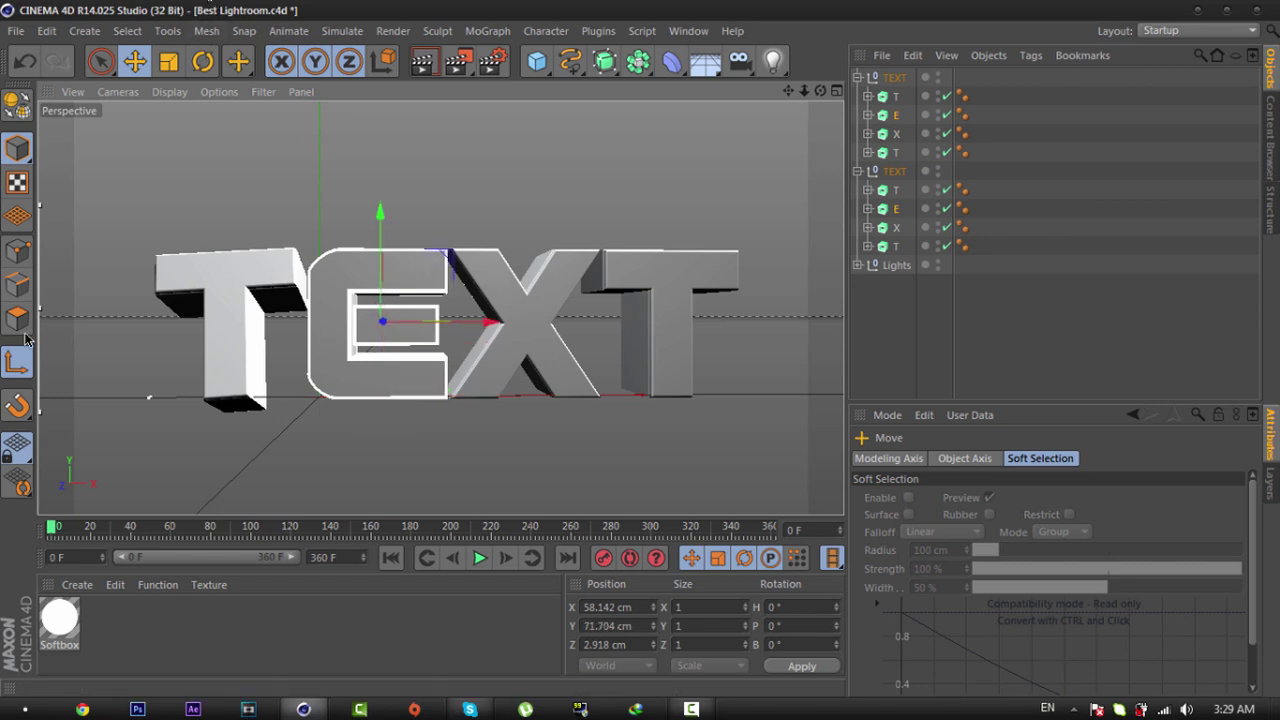
click(17, 362)
click(203, 61)
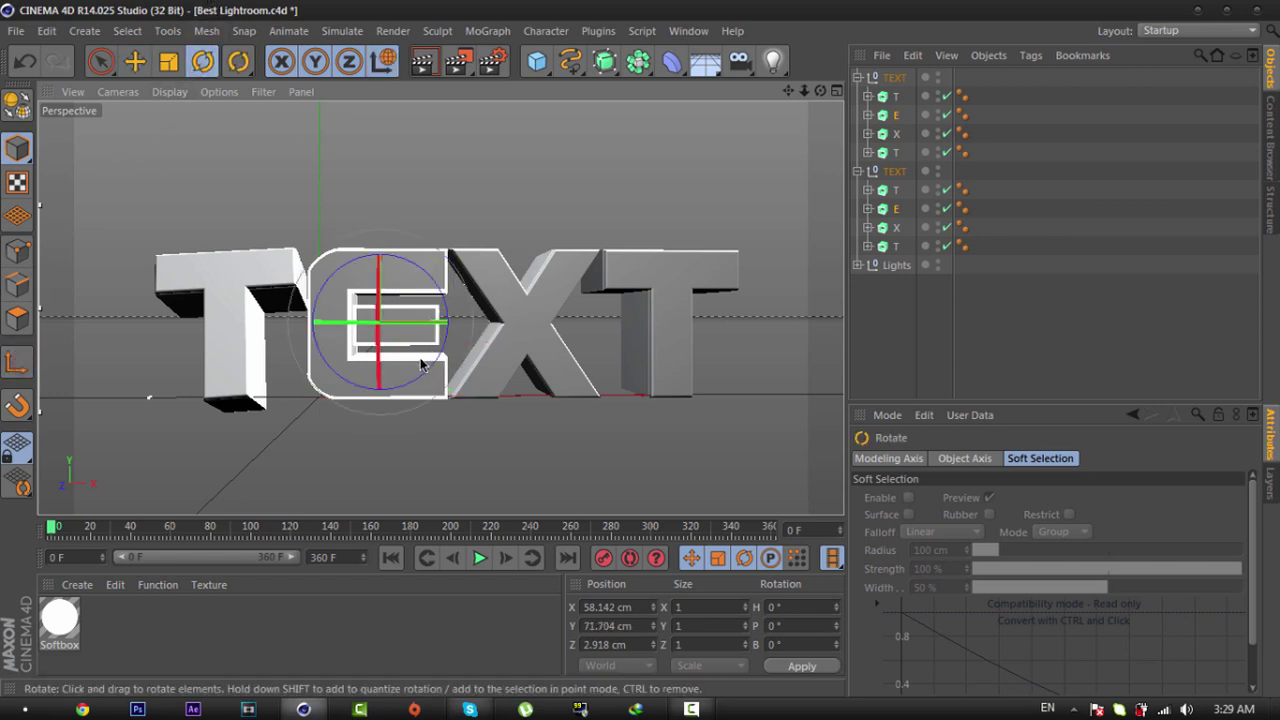
drag(421, 366, 404, 333)
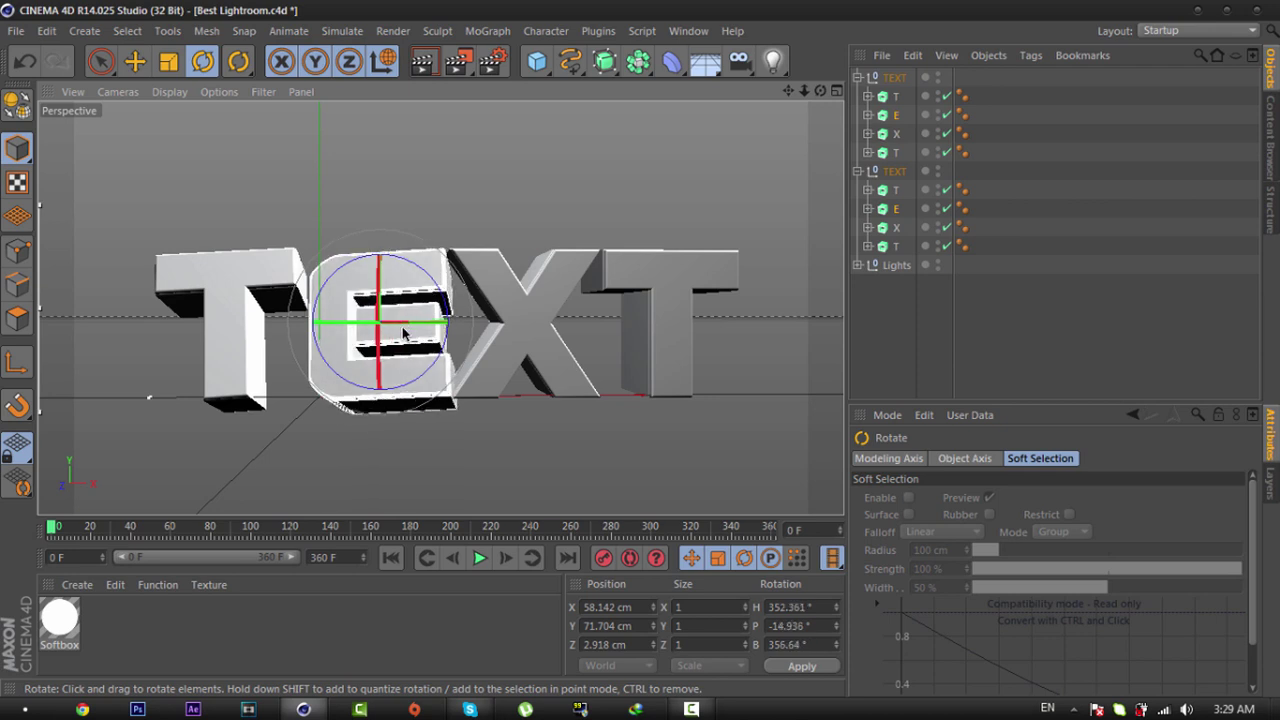
Step: Centre the axis of both X letters at about X 204 cm, Y 66 cm, and rotate them to about H 3°, P -14°, B 3°
click(882, 227)
ctrl+click(894, 141)
click(17, 362)
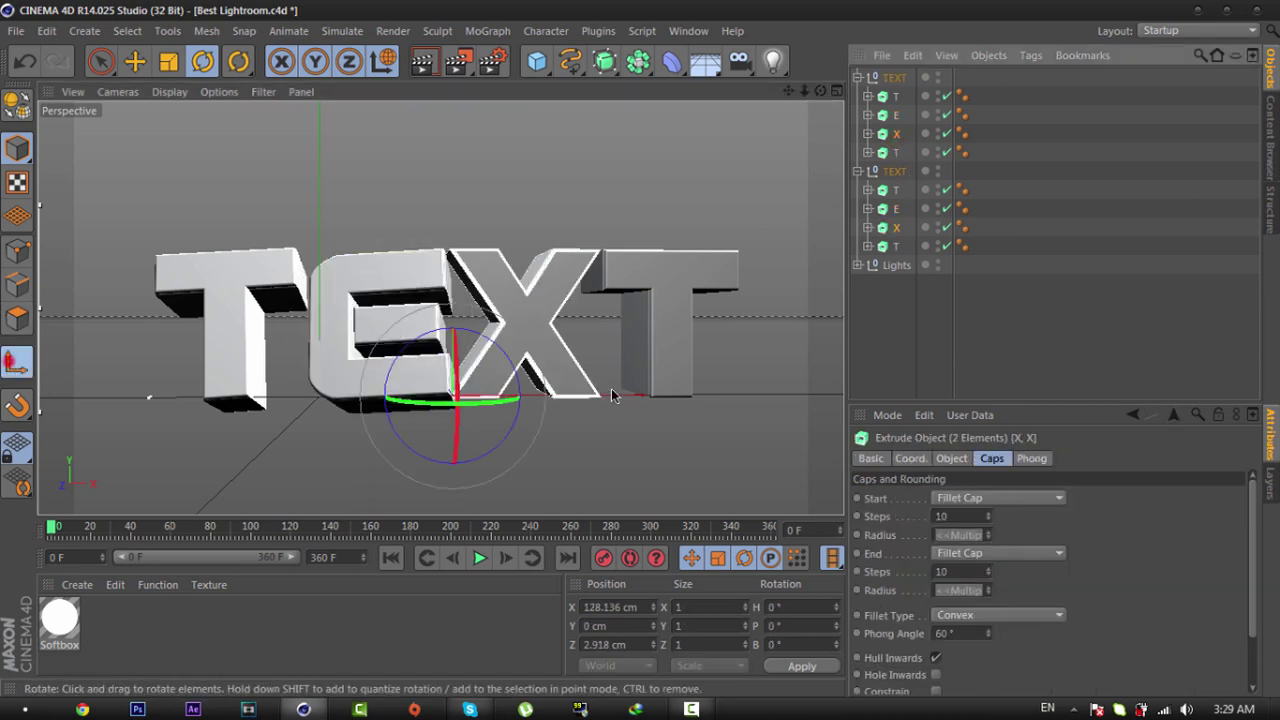
key(e)
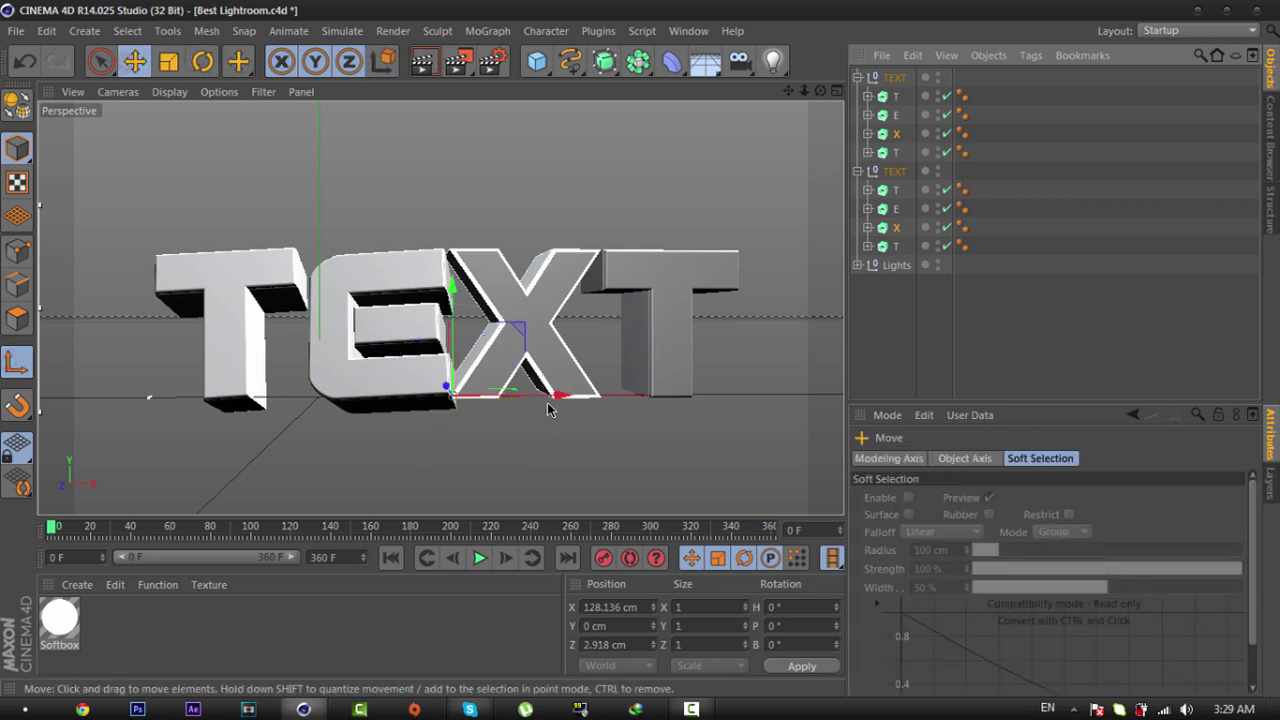
drag(545, 398, 632, 400)
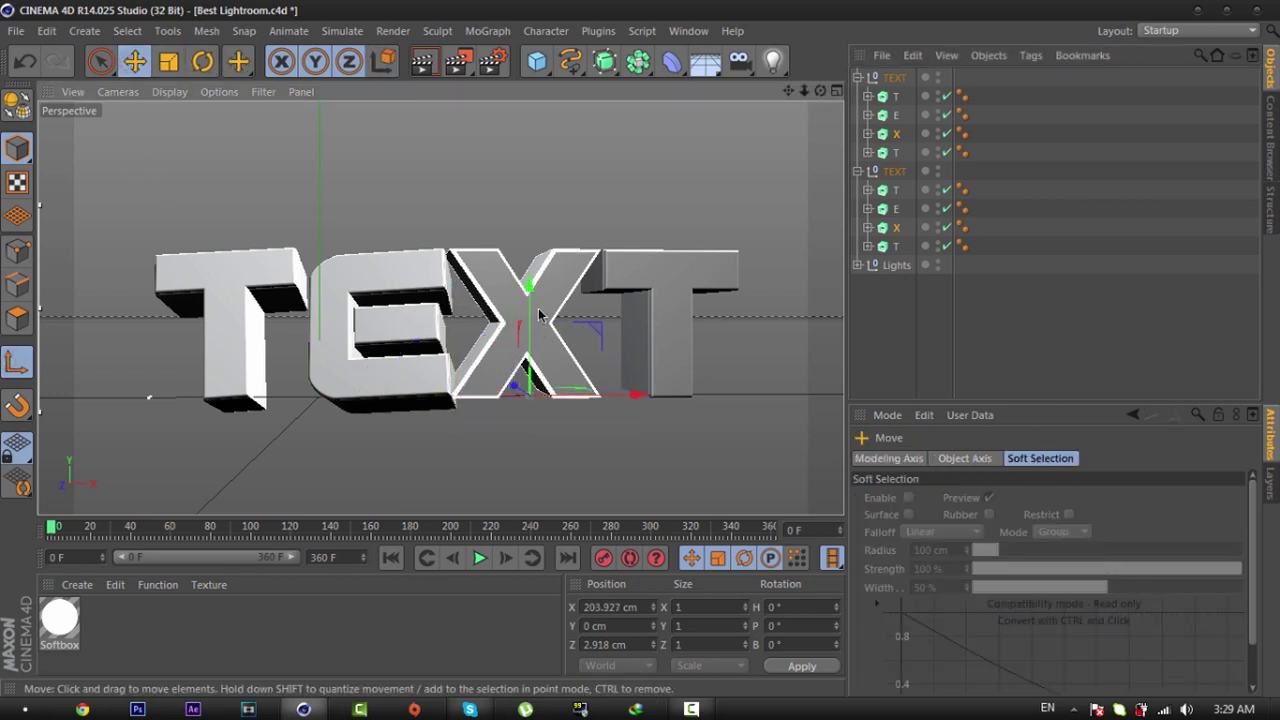
drag(537, 308, 284, 277)
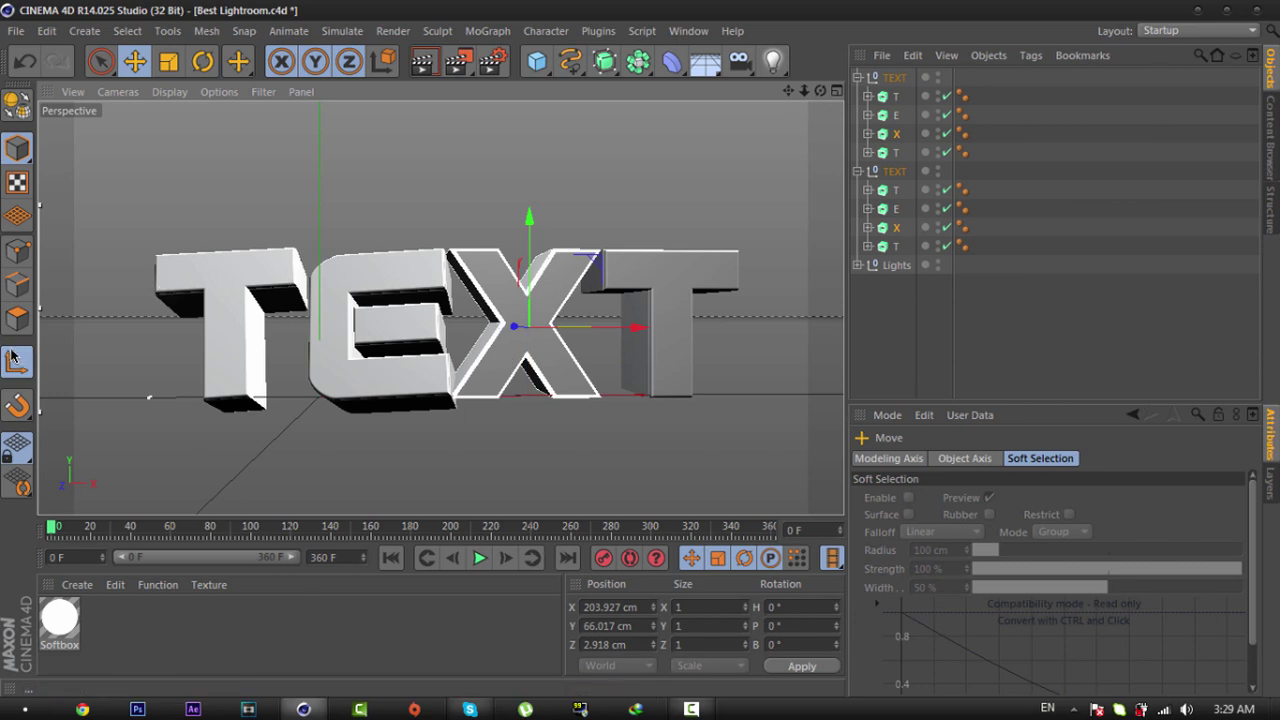
click(202, 61)
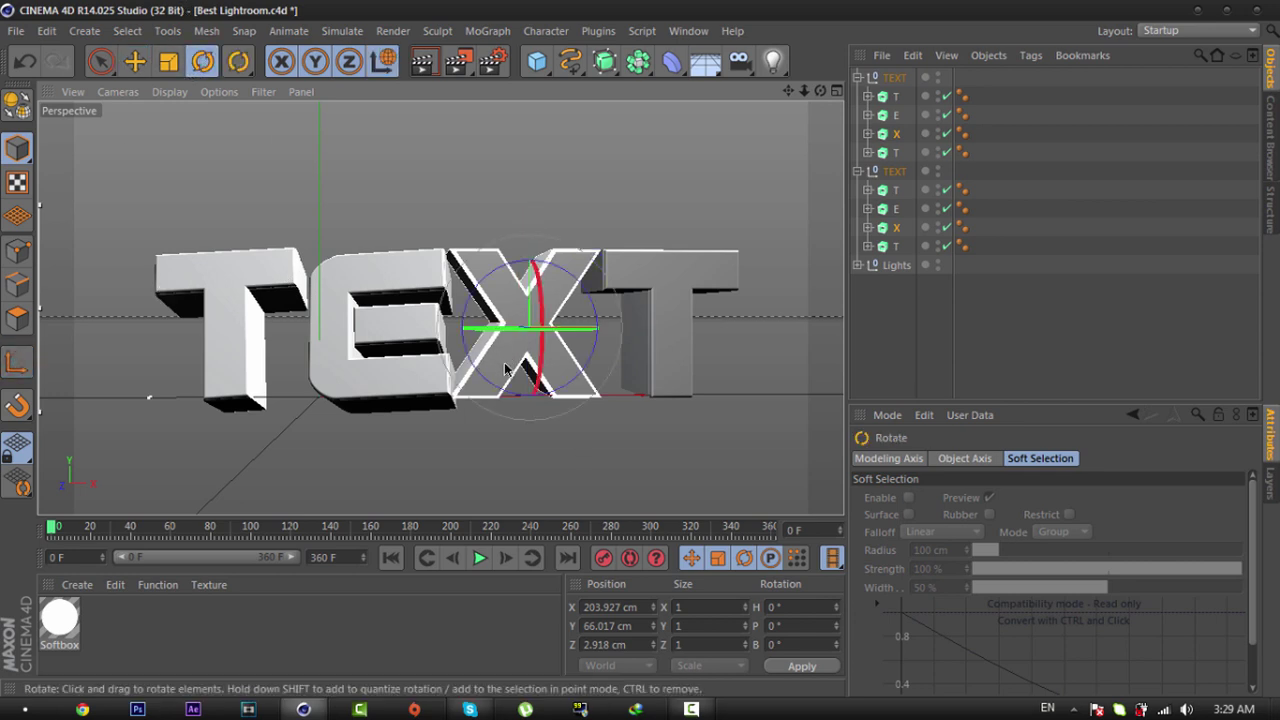
drag(510, 368, 515, 352)
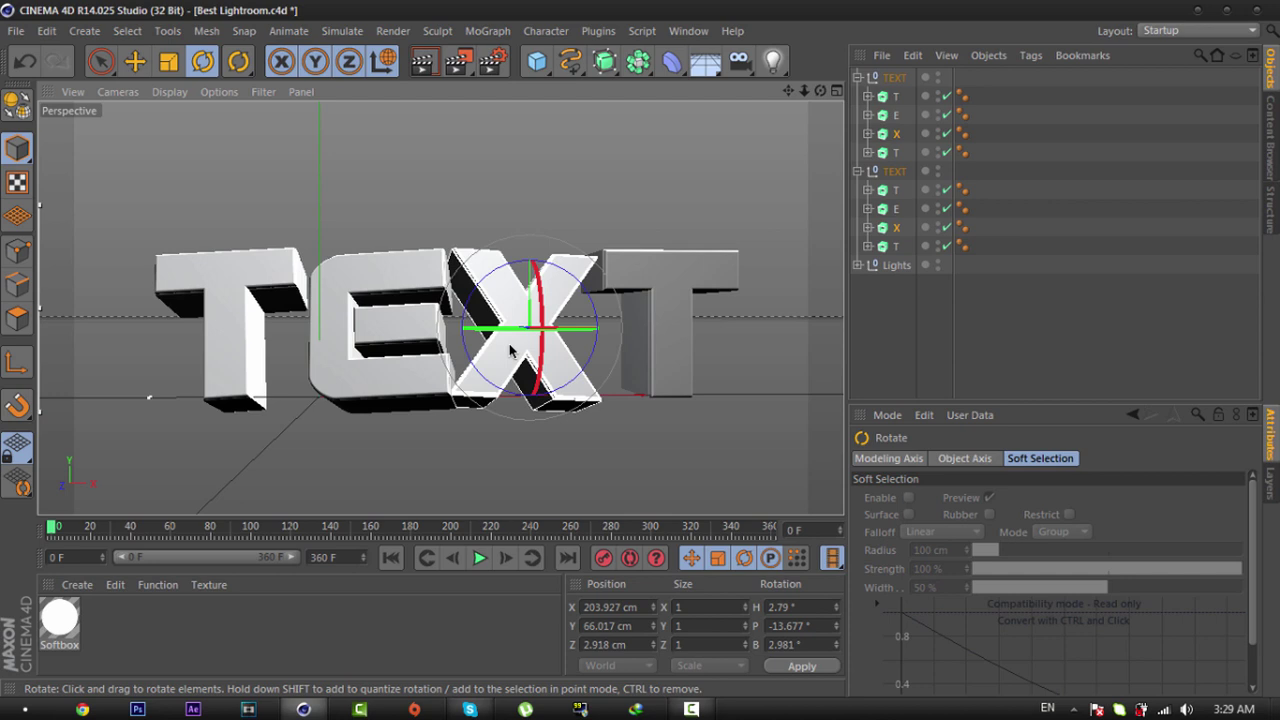
Step: Centre the axis of both last T letters at about X 348 cm, Y 62 cm, and rotate them to about H 355°, P -15°, B 2°
click(890, 246)
ctrl+click(895, 152)
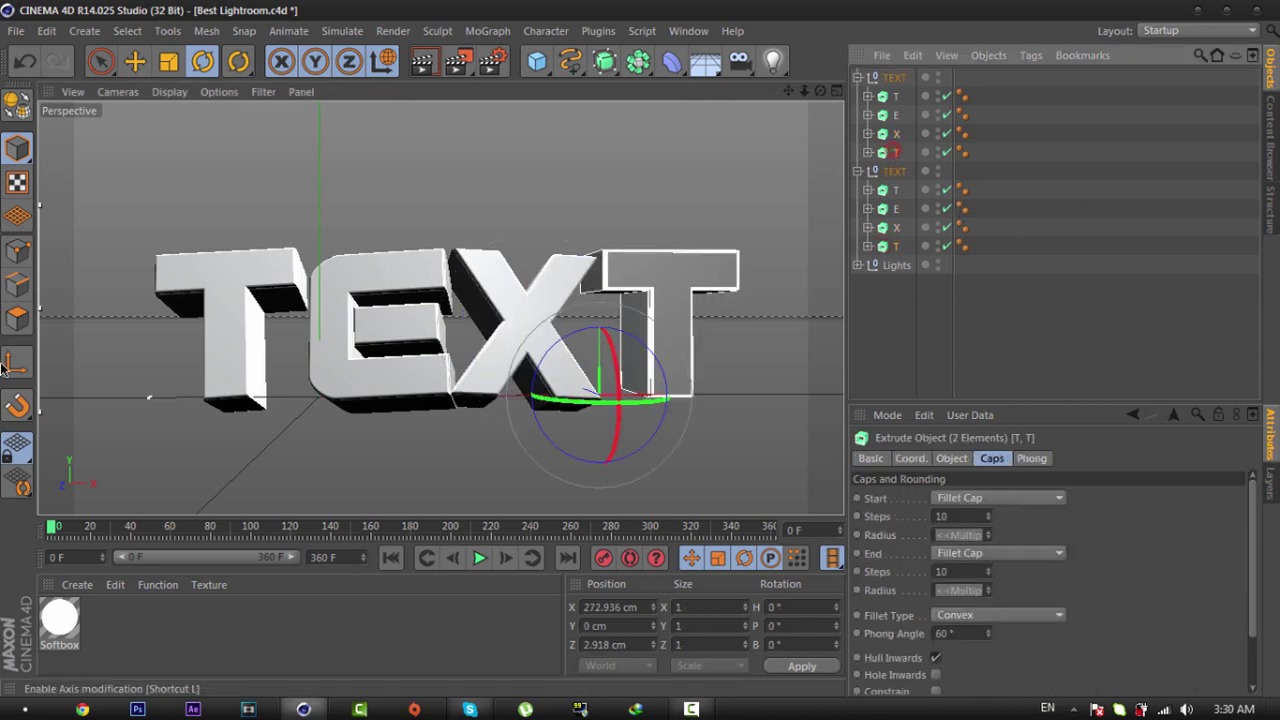
click(137, 62)
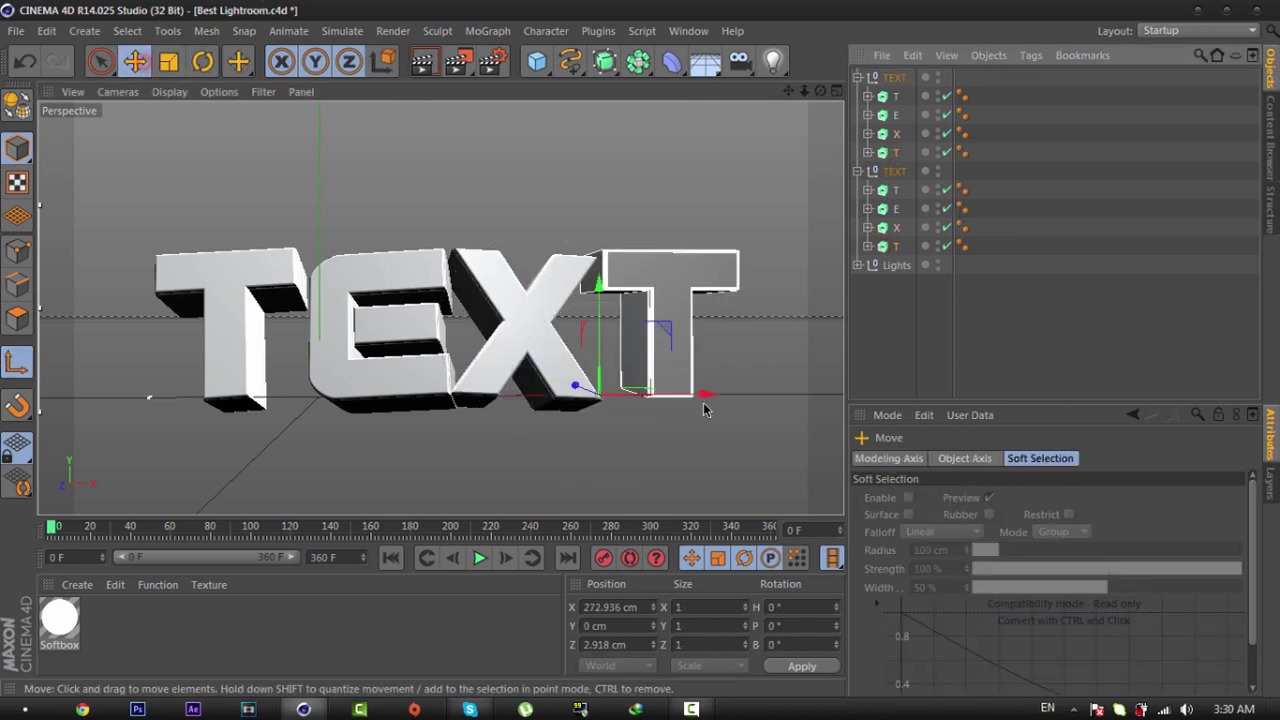
drag(699, 401, 775, 401)
drag(677, 301, 677, 244)
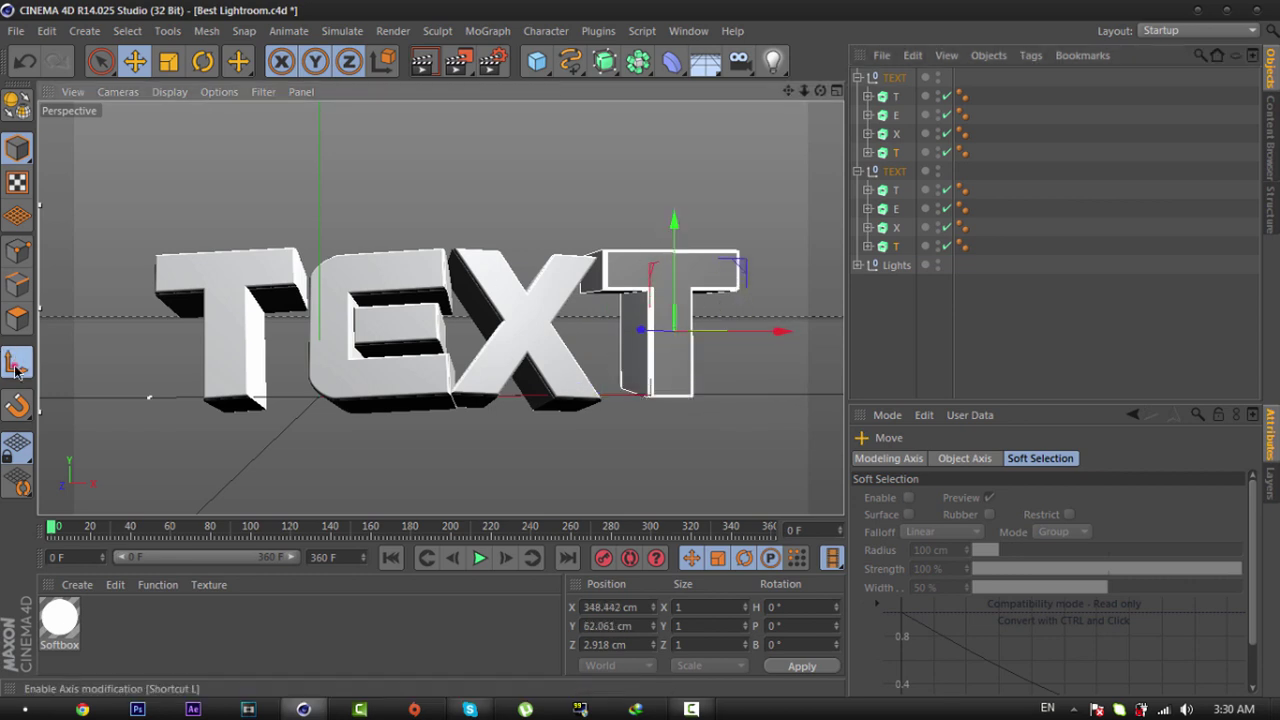
click(203, 61)
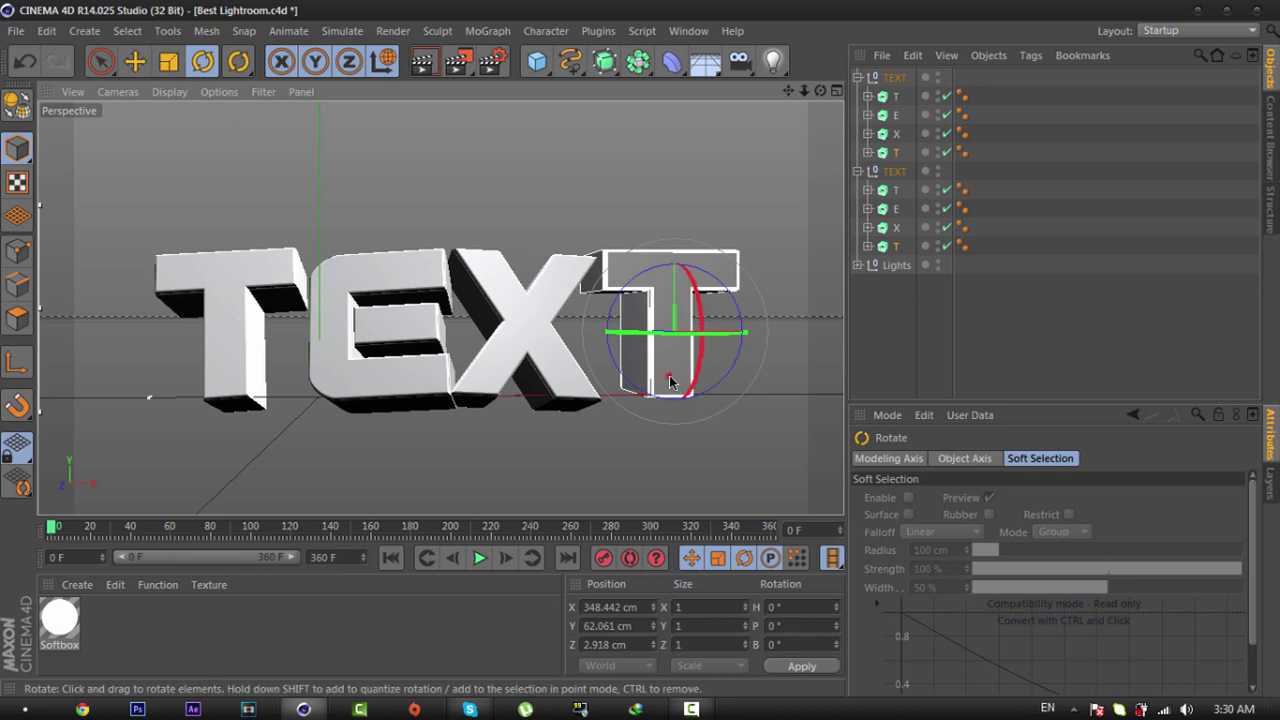
drag(675, 378, 669, 331)
Step: Move both E letters closer to the first T and slightly forward, and shift both X letters closer to the E
click(893, 115)
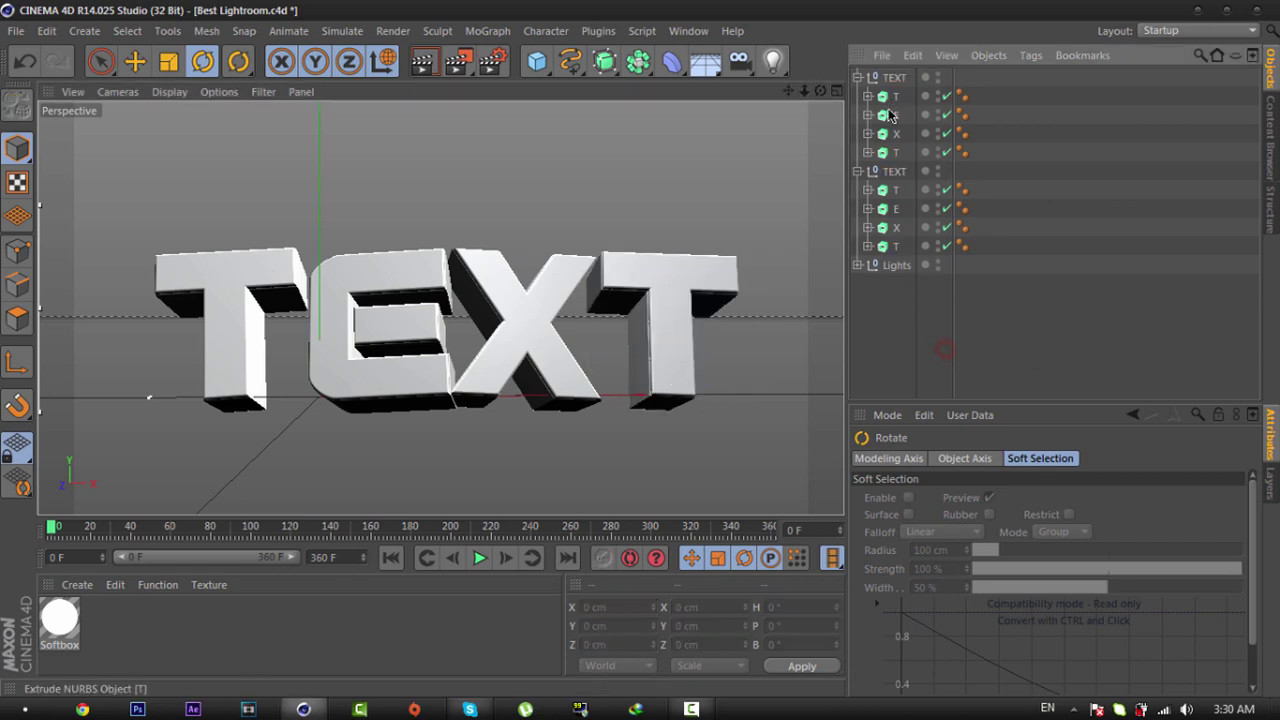
ctrl+click(894, 208)
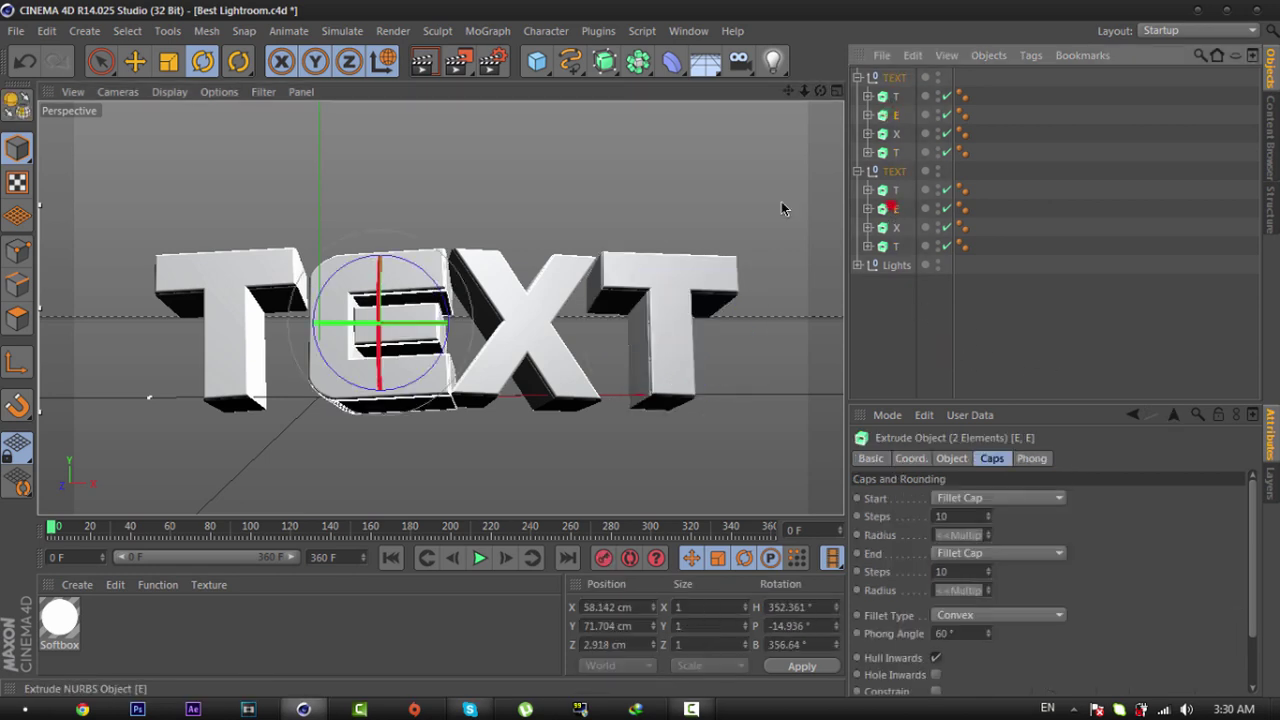
click(135, 61)
mouse_move(480, 320)
mouse_down()
mouse_move(460, 328)
mouse_move(469, 323)
mouse_up()
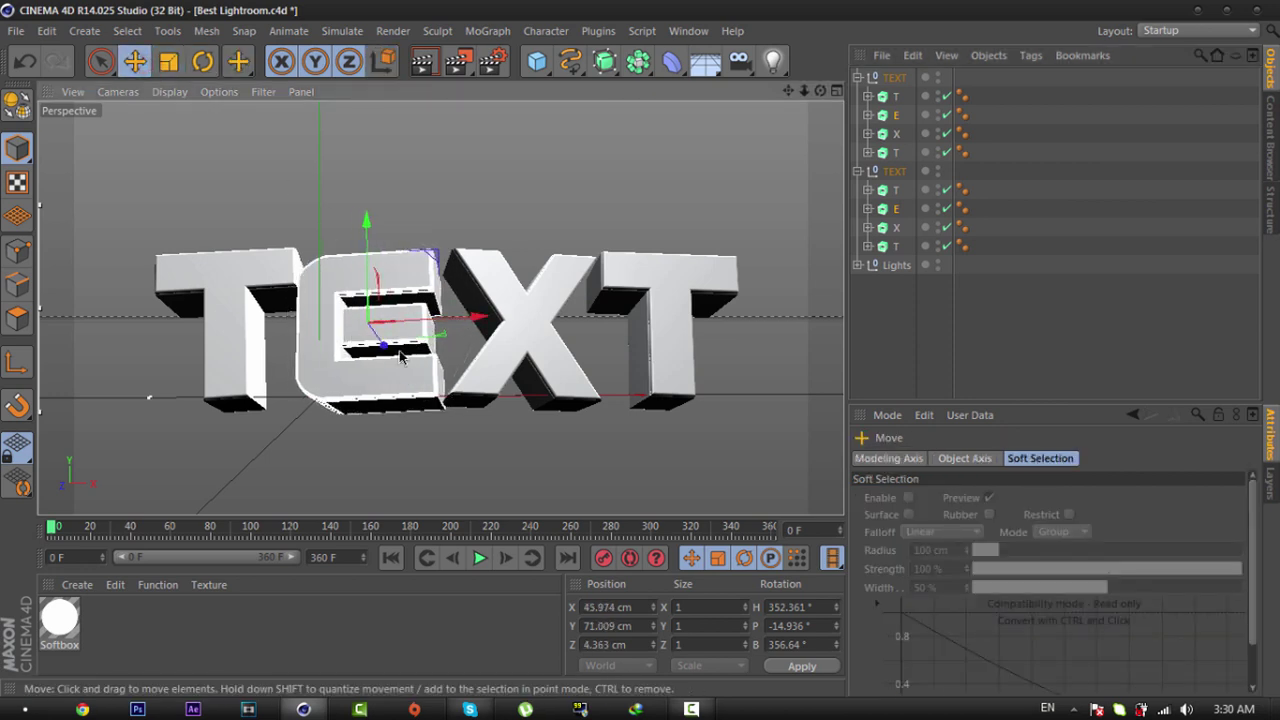
drag(389, 349, 374, 351)
click(540, 315)
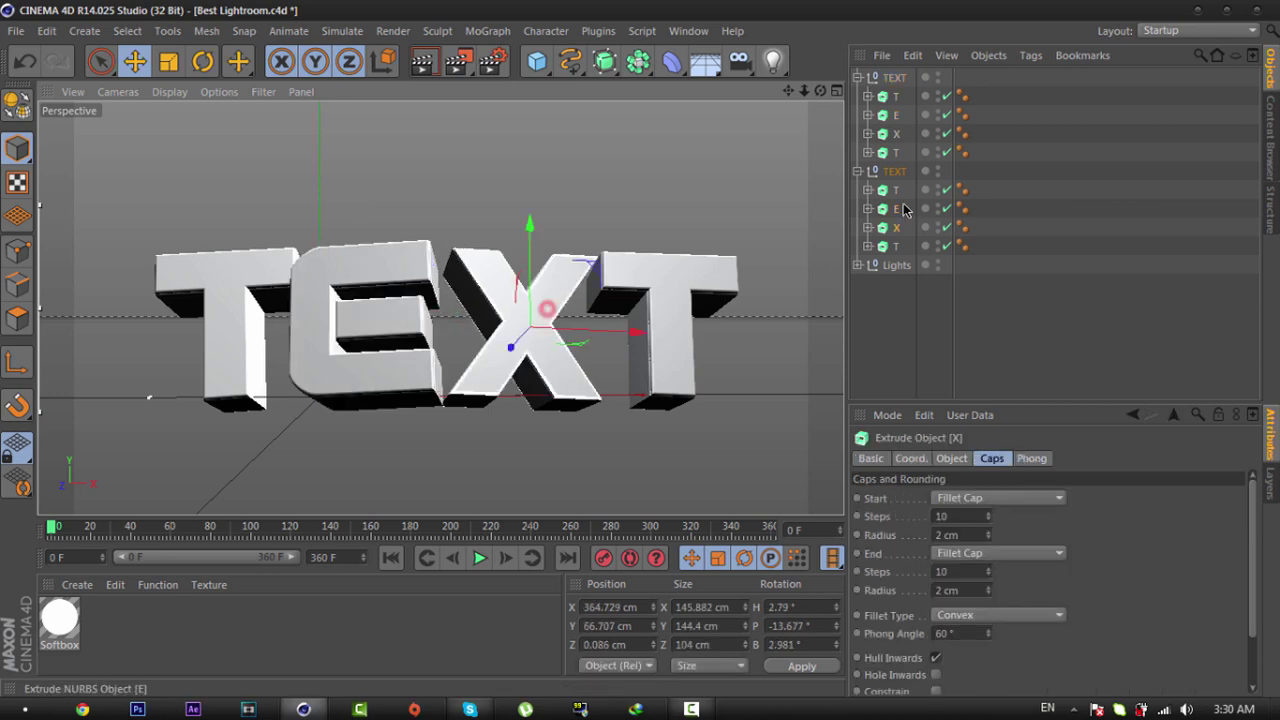
drag(616, 333, 603, 341)
Step: Move both last T letters close to the X, tilt them to about P -16°, and nudge them slightly away from the X
click(671, 300)
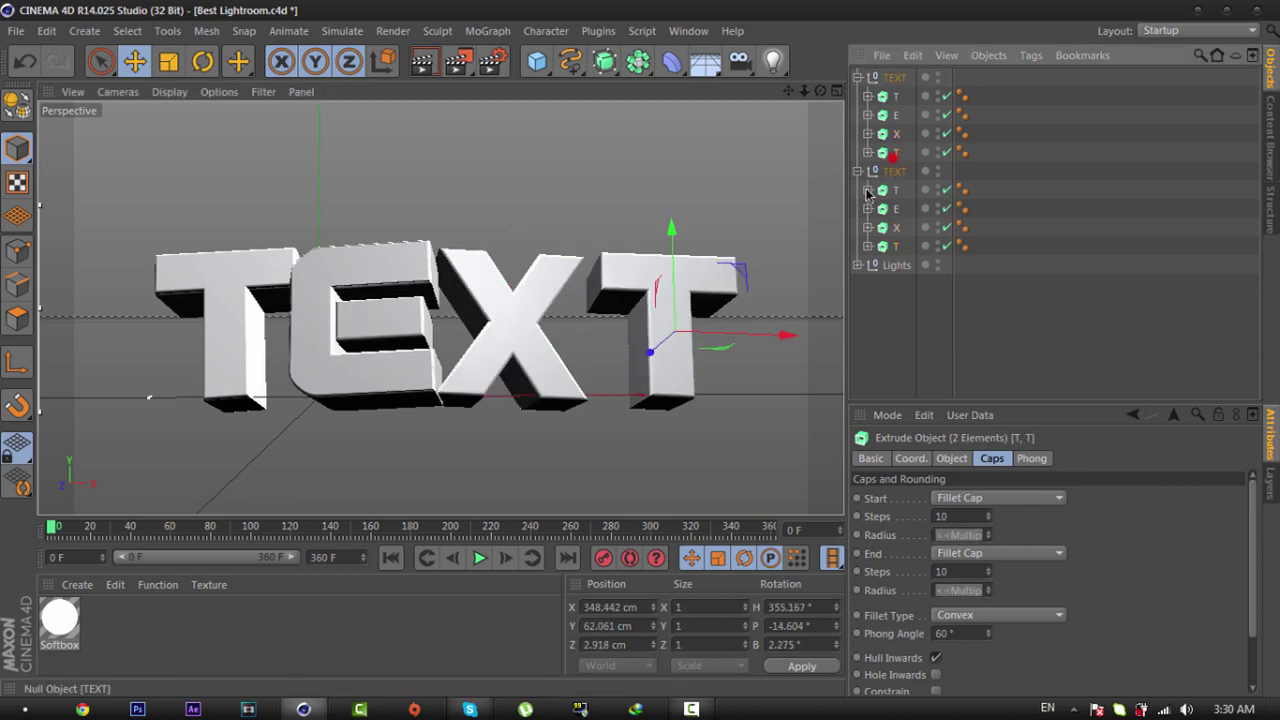
drag(777, 332, 750, 334)
key(r)
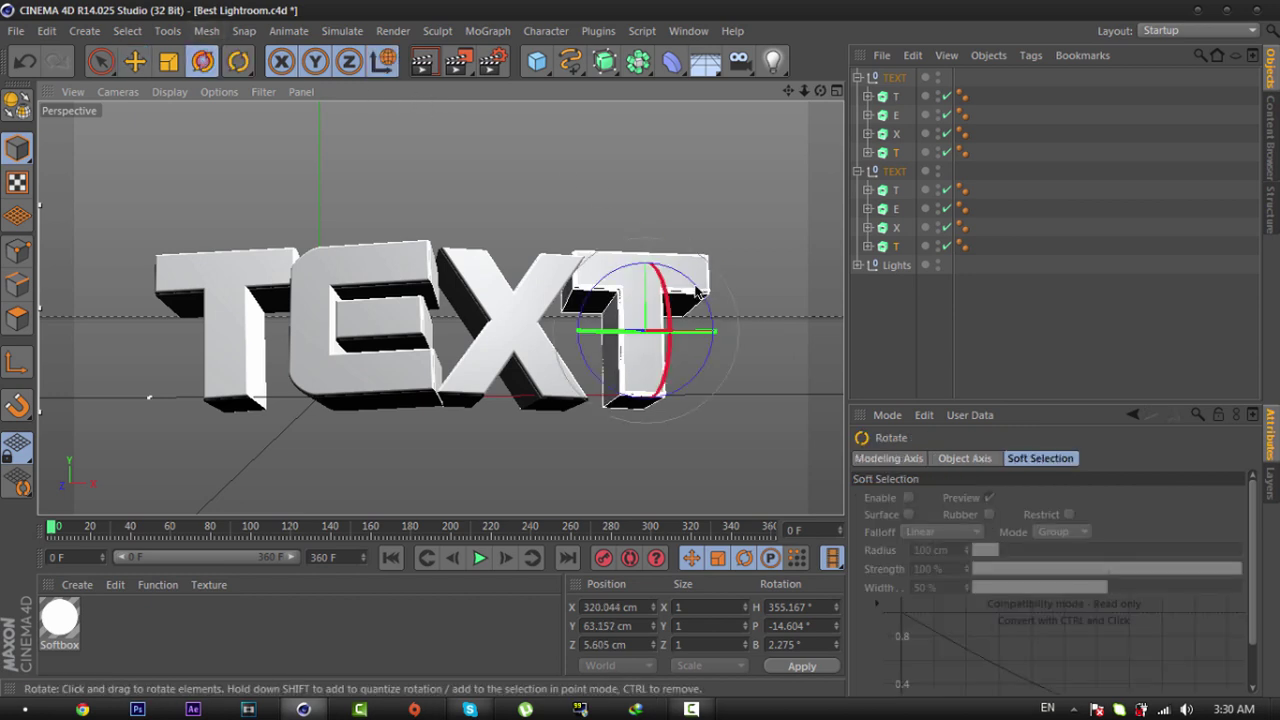
drag(668, 306, 672, 305)
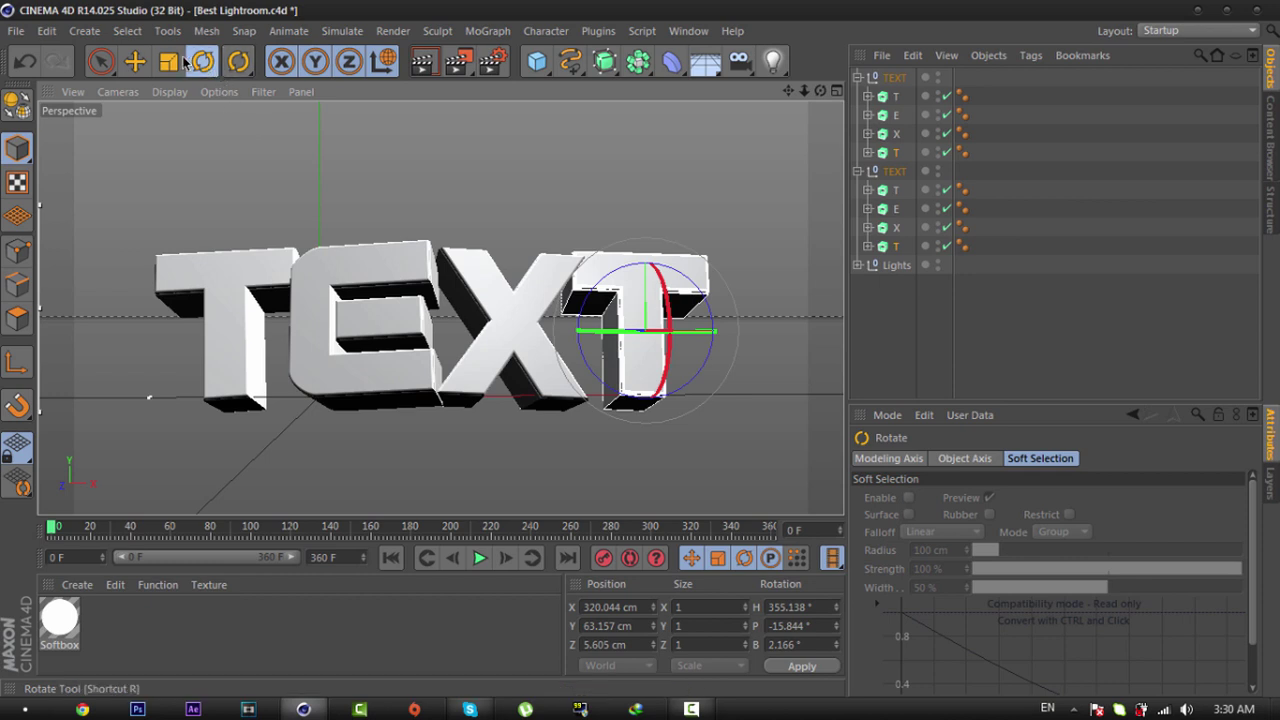
click(134, 61)
drag(729, 338, 738, 344)
click(945, 326)
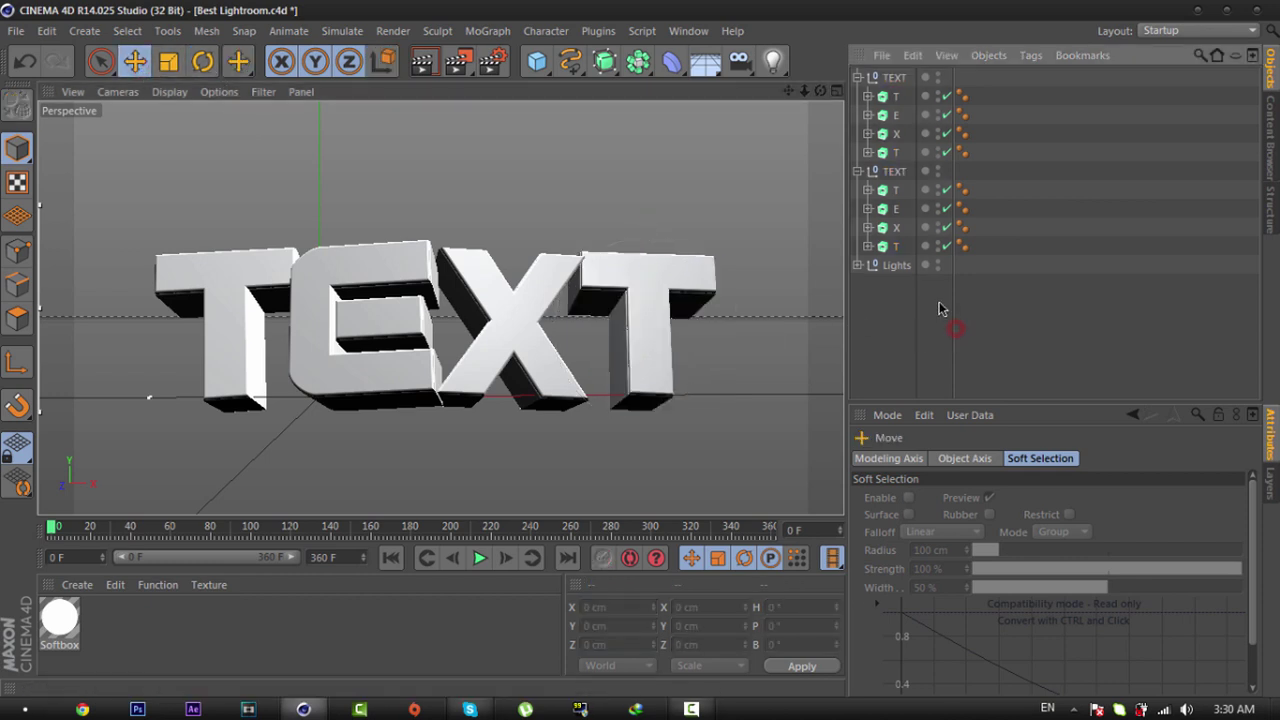
Step: Collapse both TEXT groups and open the Content Browser at the Fezo Material Pack
click(857, 77)
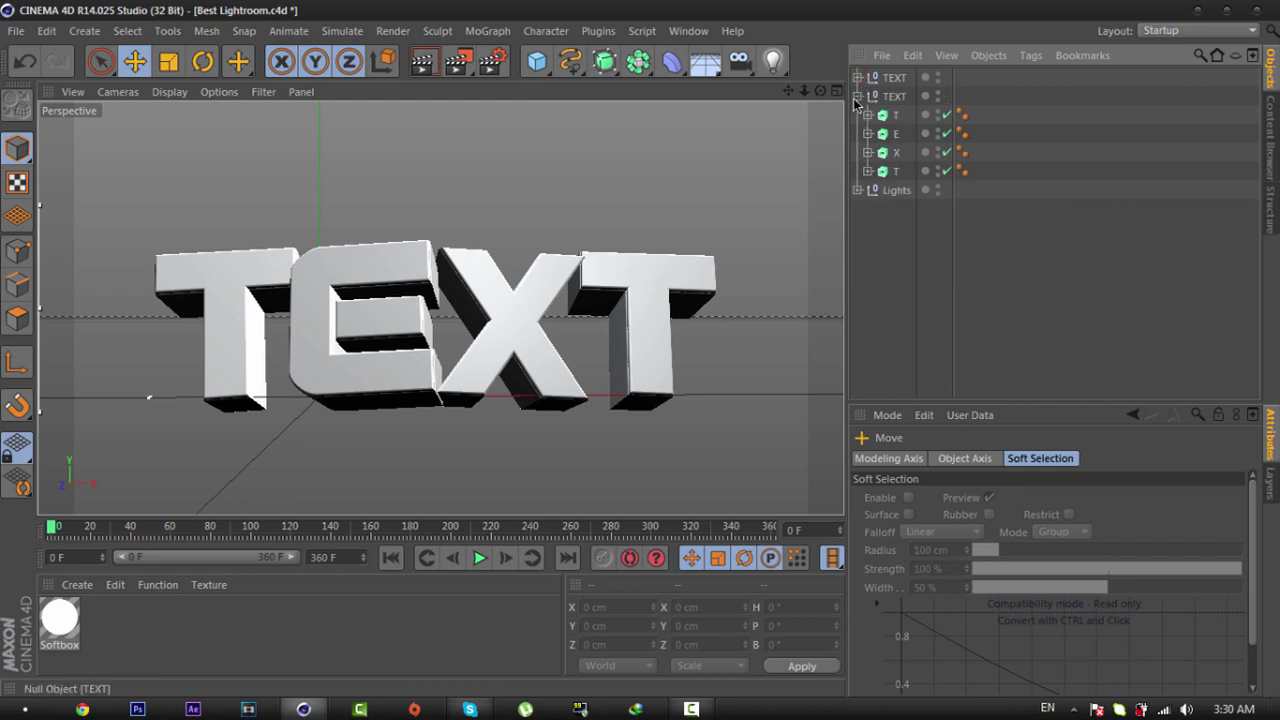
click(857, 96)
click(688, 31)
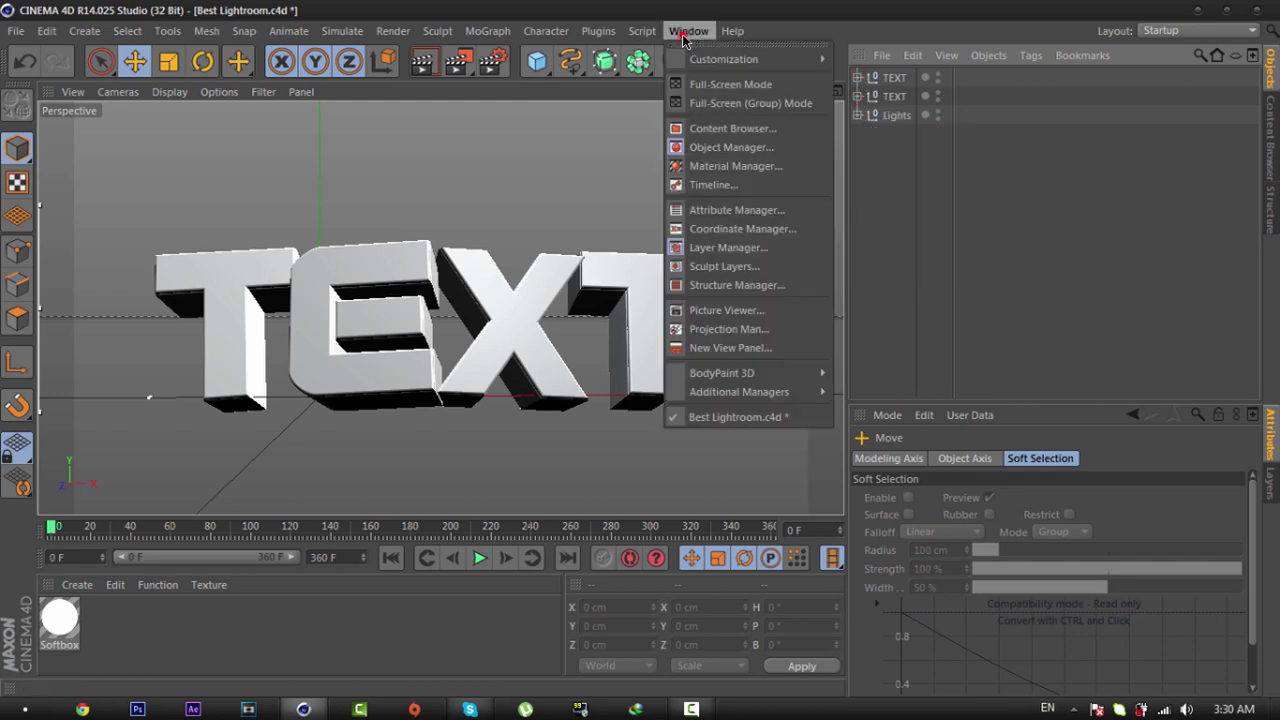
click(720, 127)
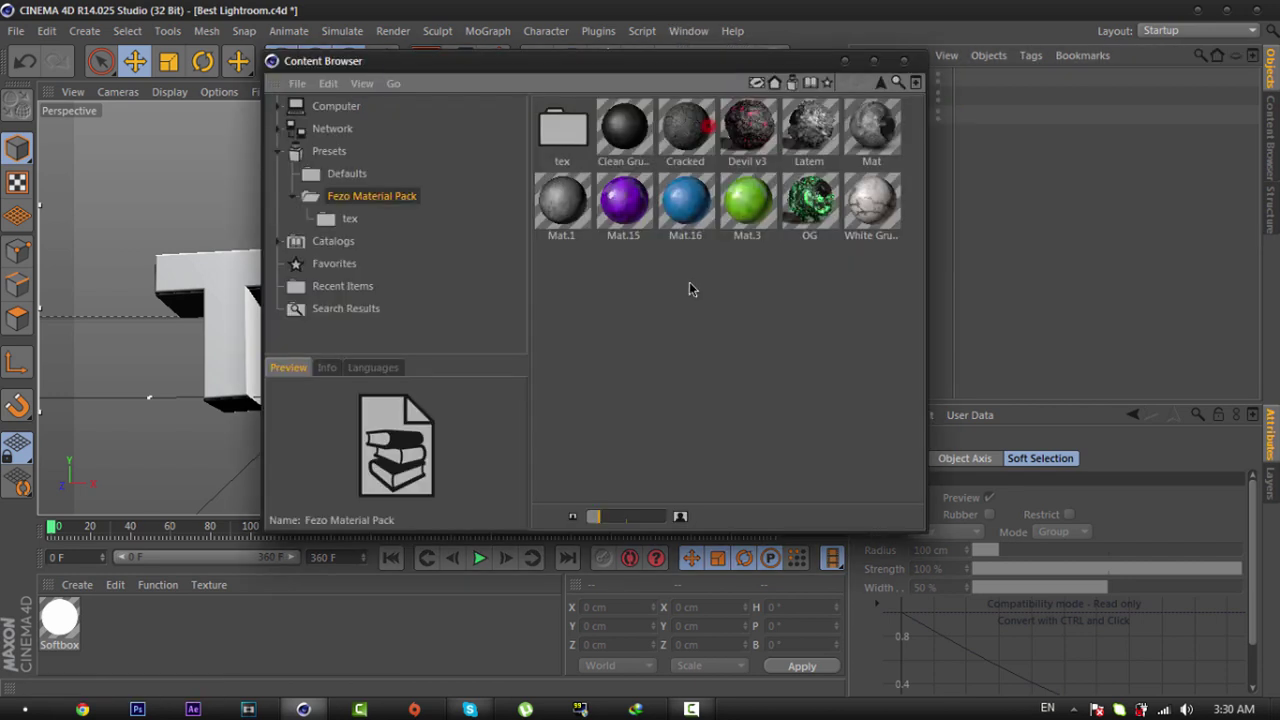
click(291, 196)
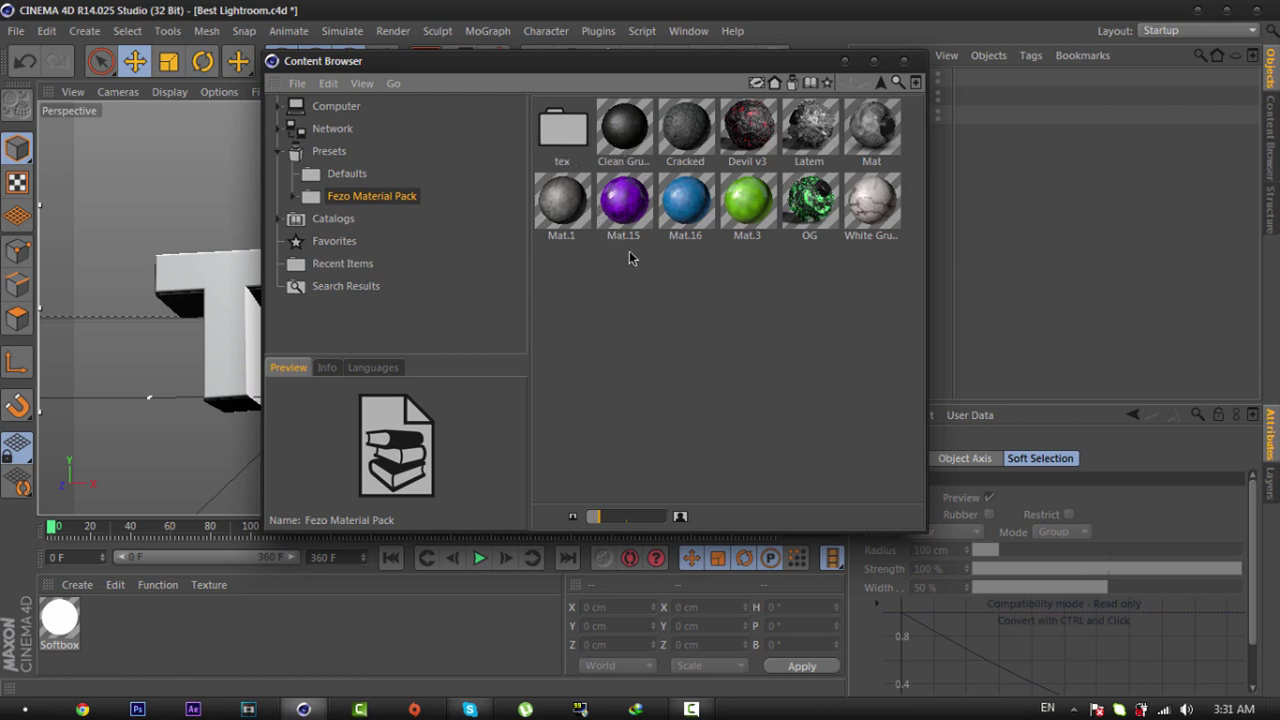
Step: Preview the Mat and Mat.1 materials, and dismiss the Windows prompt by keeping the current color scheme without further messages
click(896, 138)
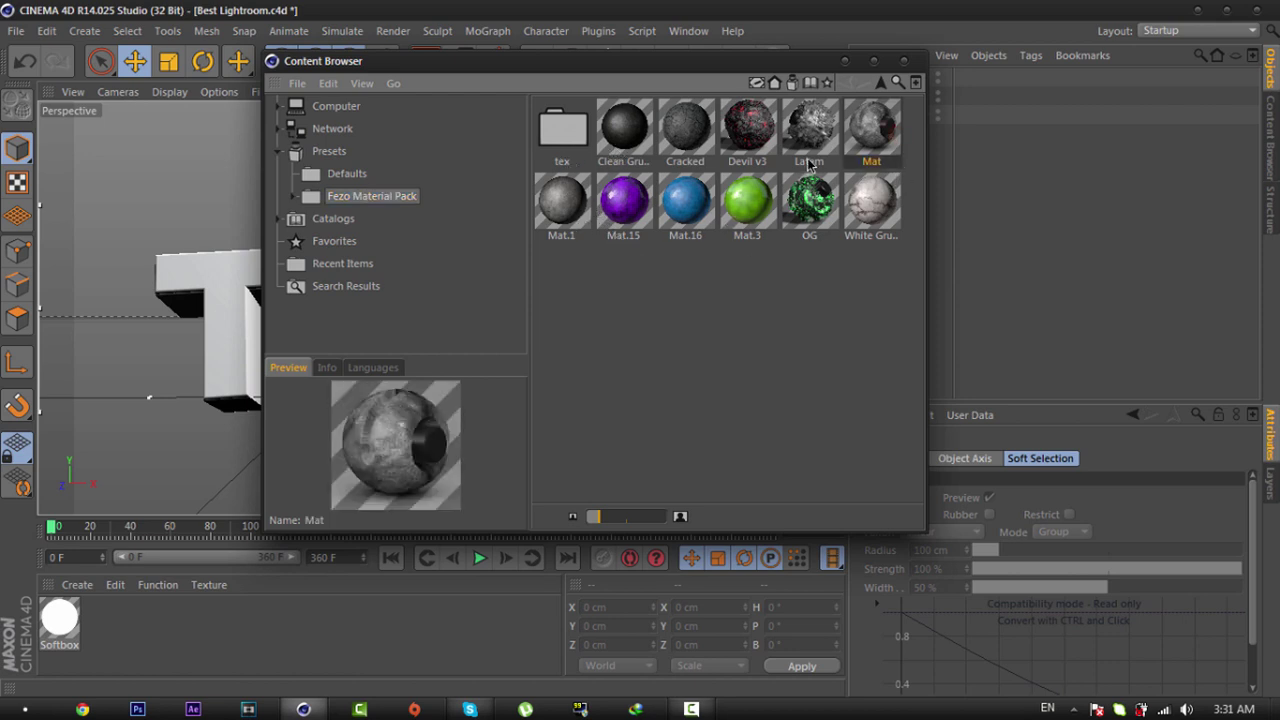
click(551, 204)
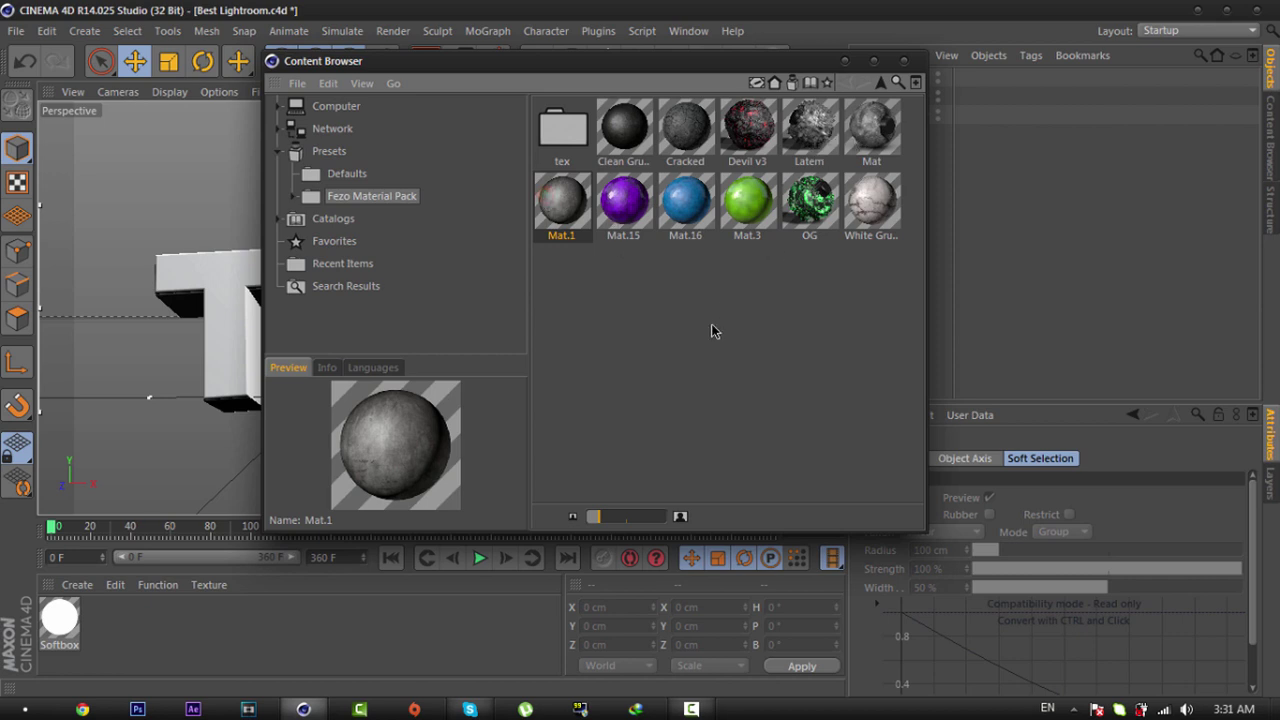
click(700, 366)
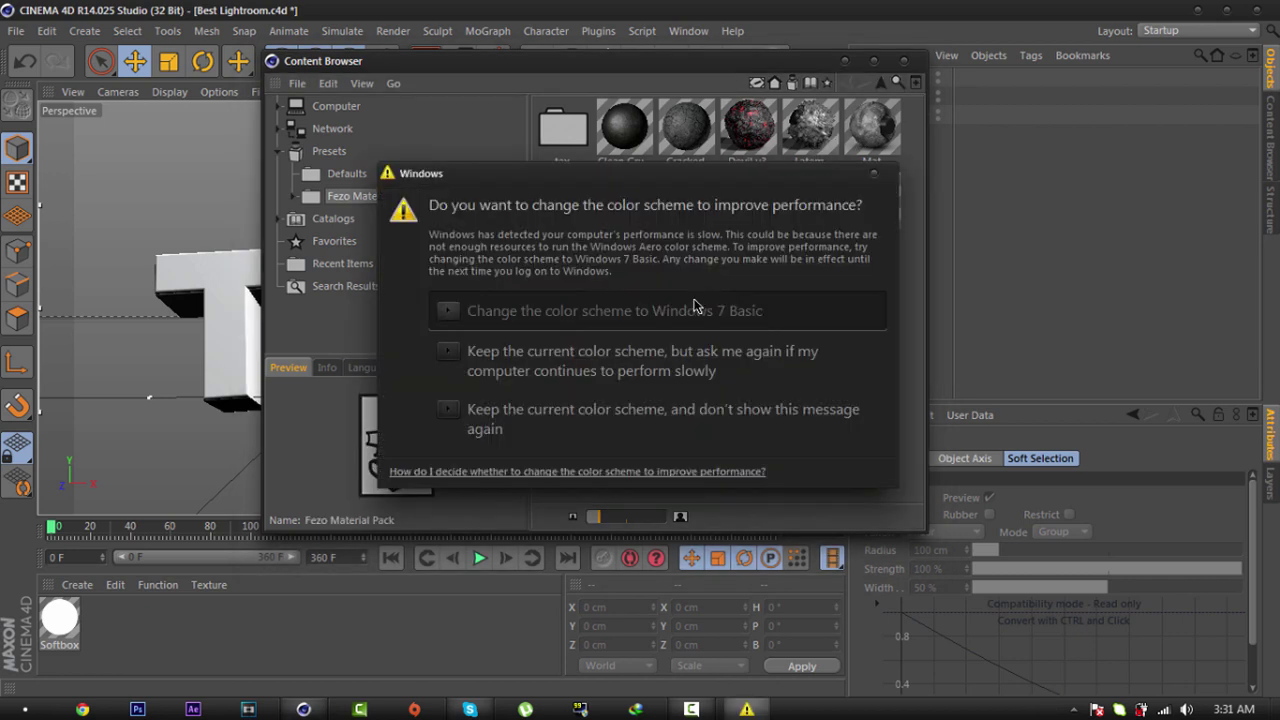
click(571, 411)
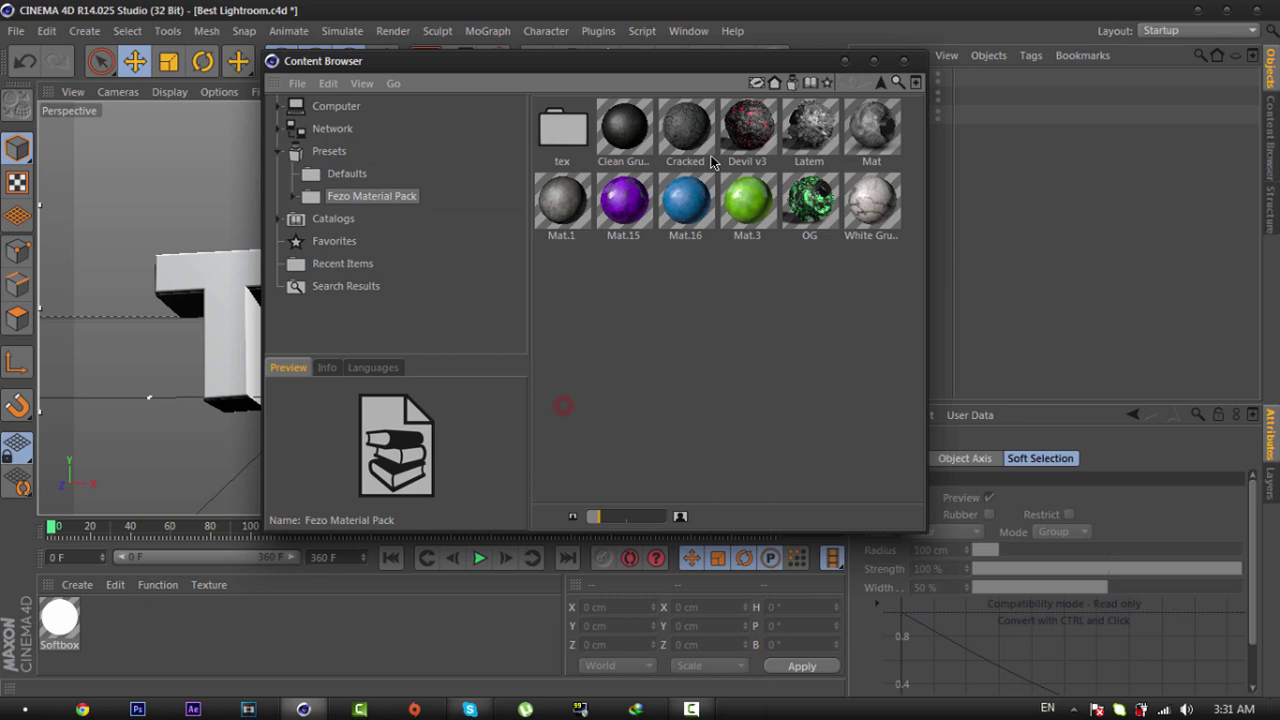
Step: Load the Devil v3, Latem and Mat.16 materials from the Fezo Material Pack into the scene and close the Content Browser
double_click(766, 132)
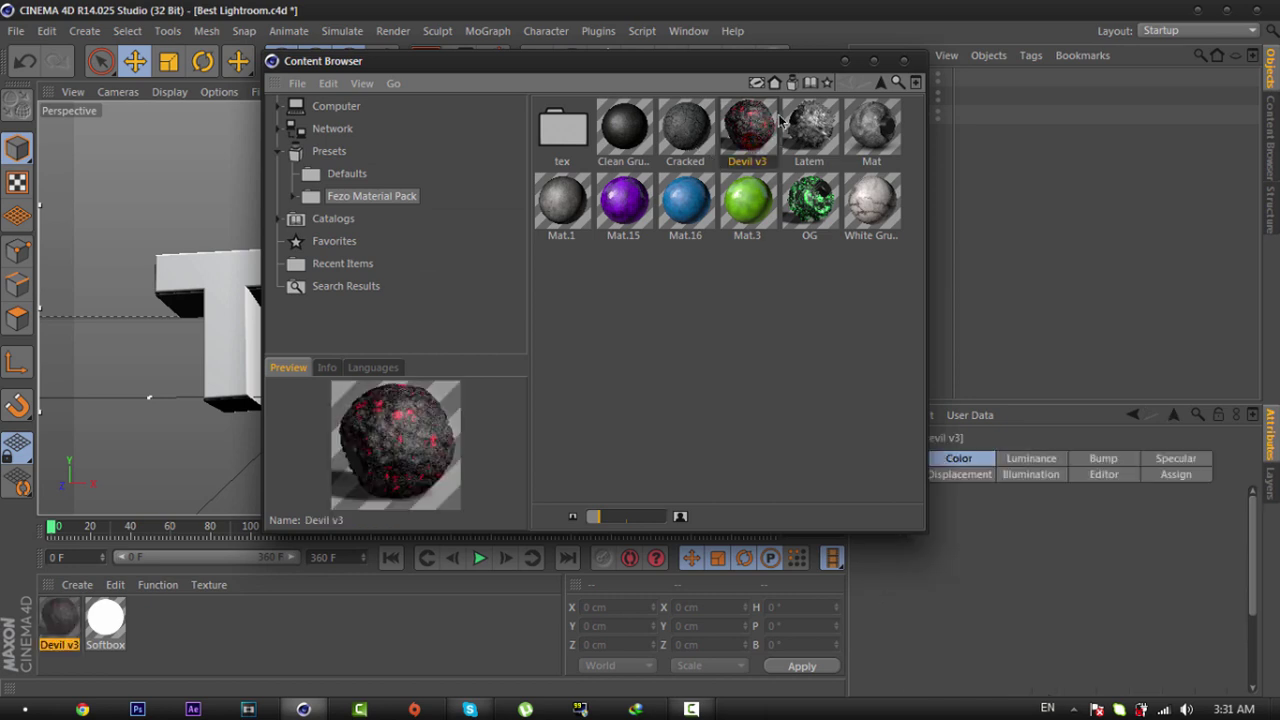
click(810, 138)
double_click(825, 140)
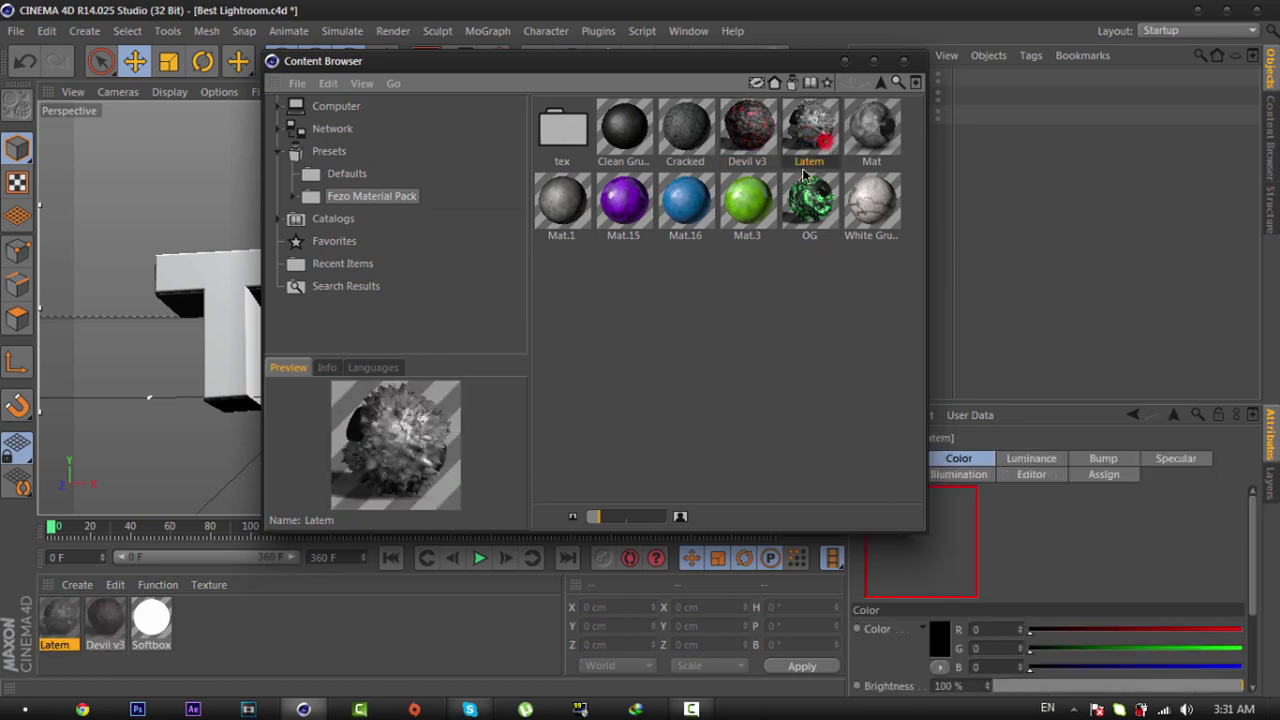
click(694, 214)
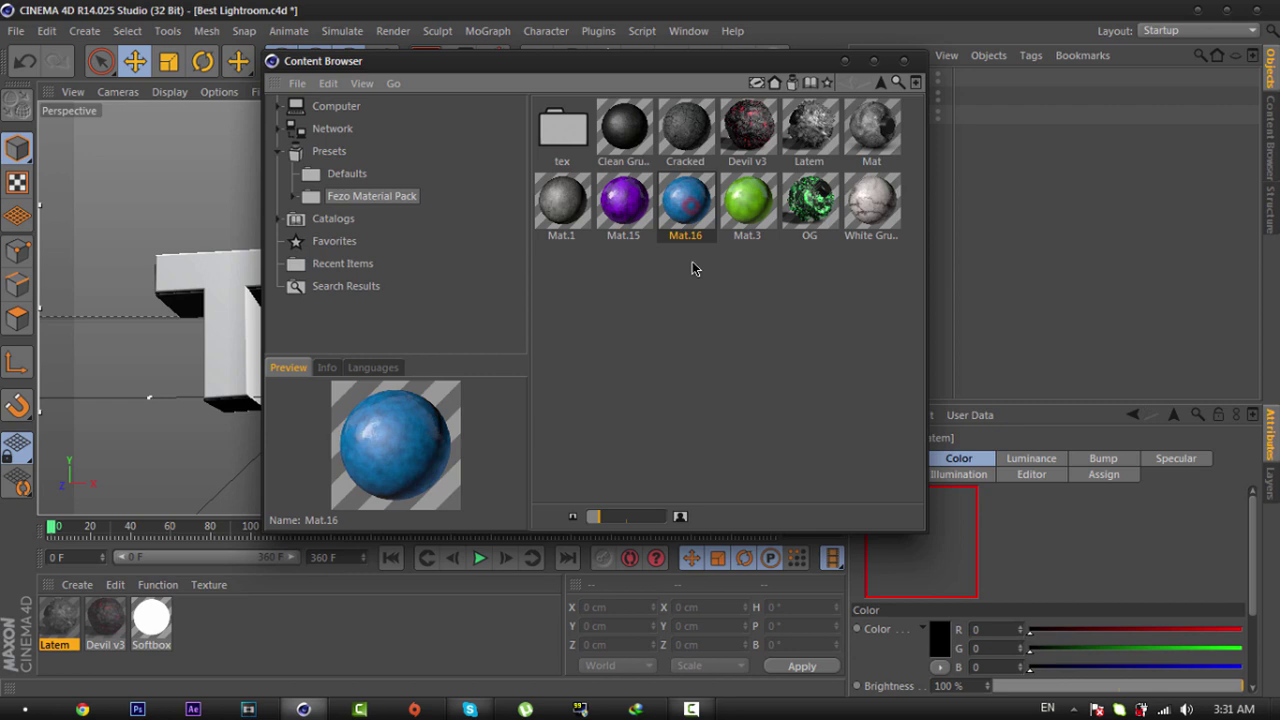
double_click(697, 205)
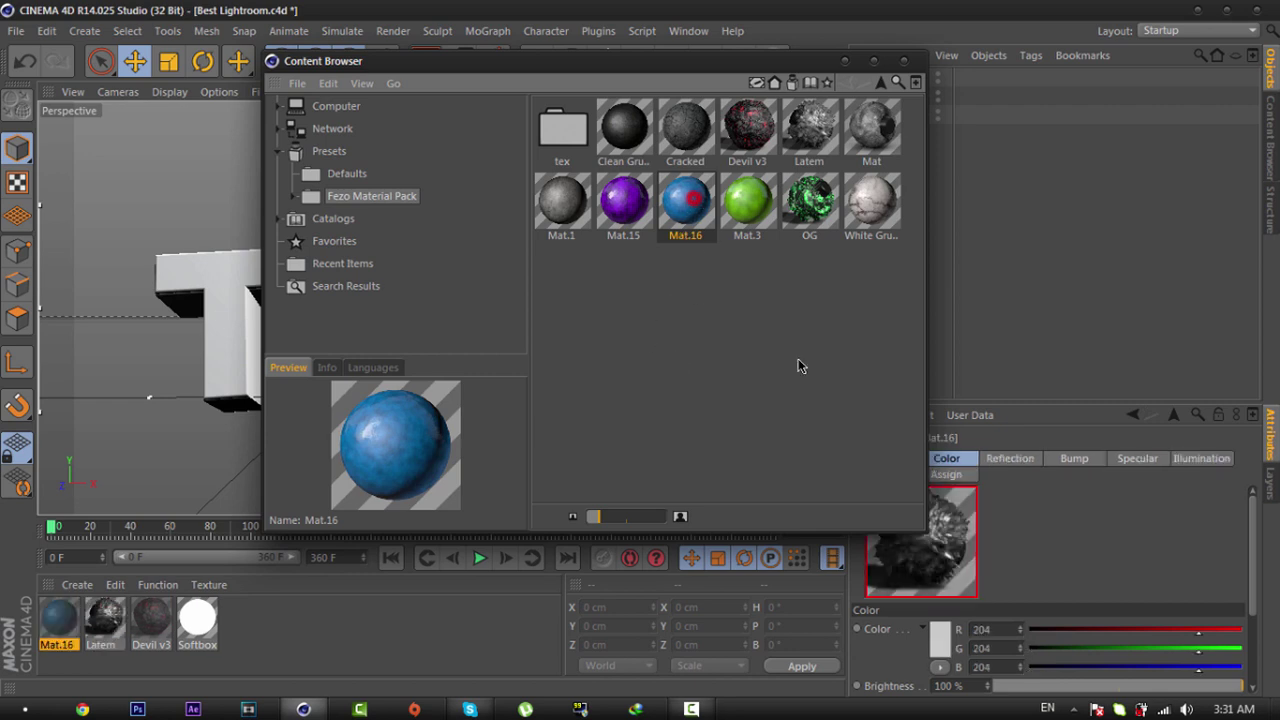
click(906, 62)
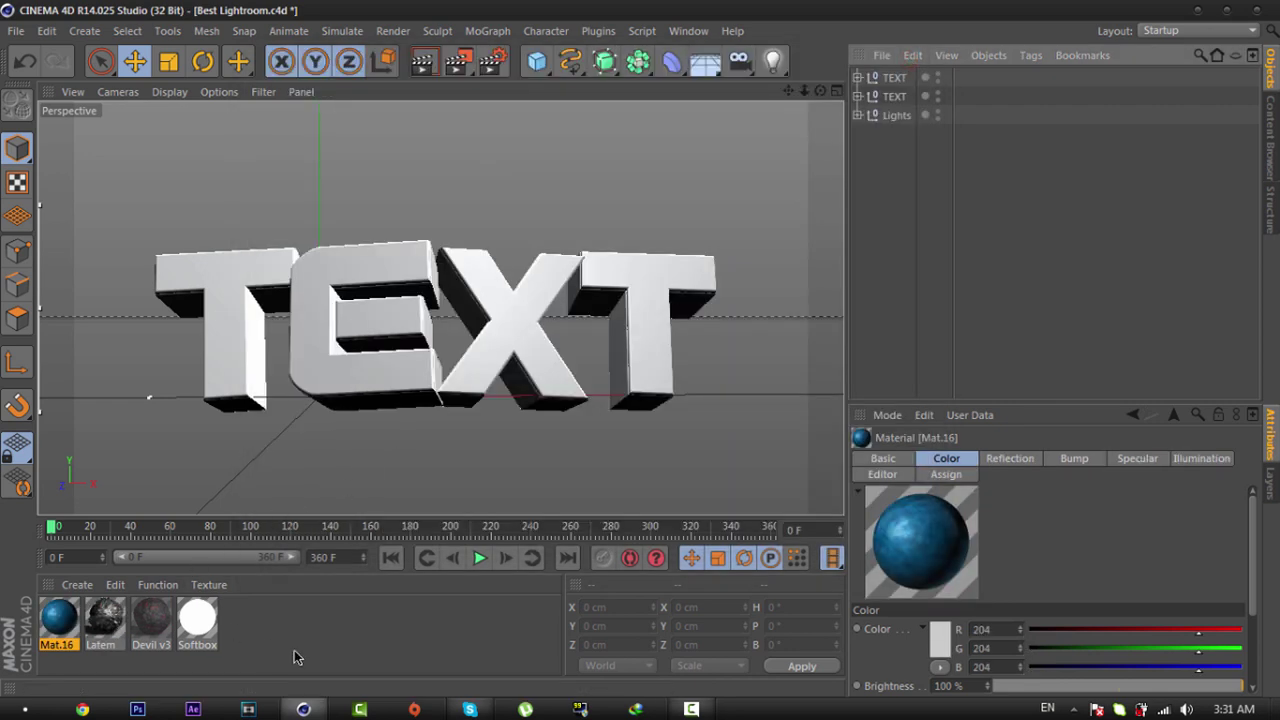
Step: Set the starting gradient color of Mat.16's Metal color texture to light grey, about RGB 215, 215, 215
double_click(70, 618)
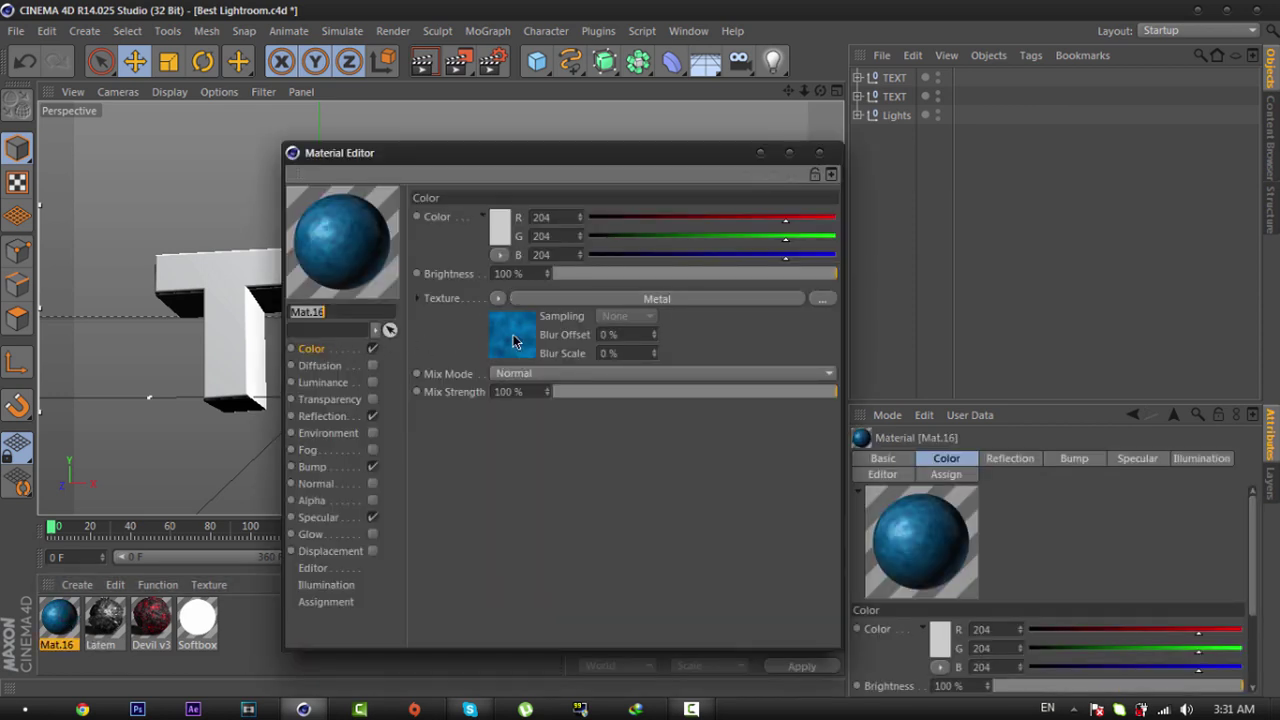
click(512, 336)
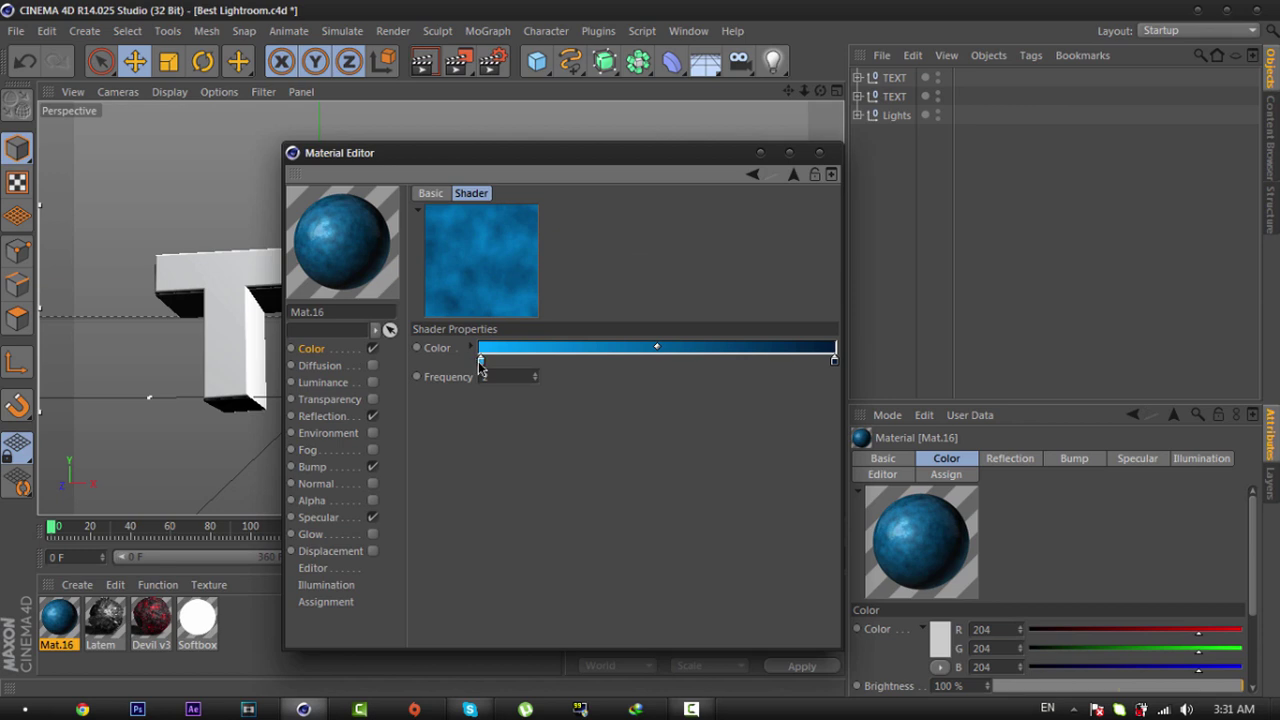
double_click(481, 361)
click(400, 320)
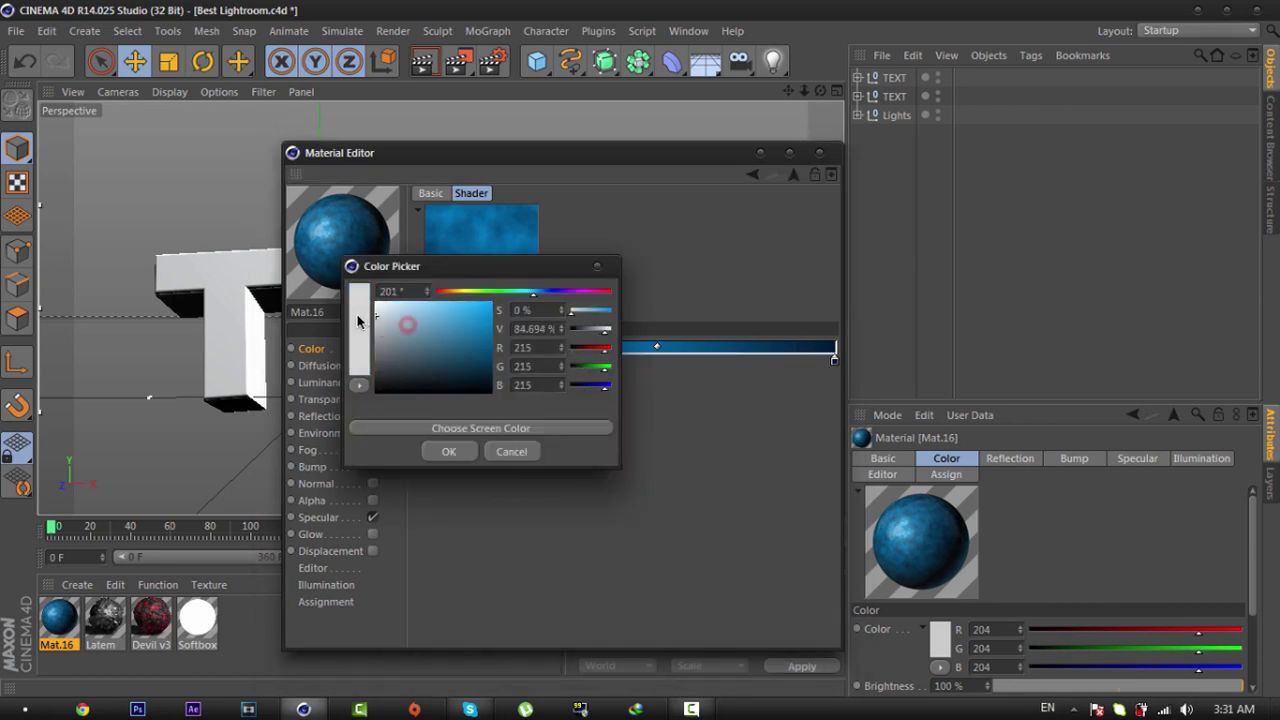
click(449, 451)
Step: Set the end gradient color of Mat.16's Metal shader to neutral grey, about RGB 161, 161, 161
double_click(835, 361)
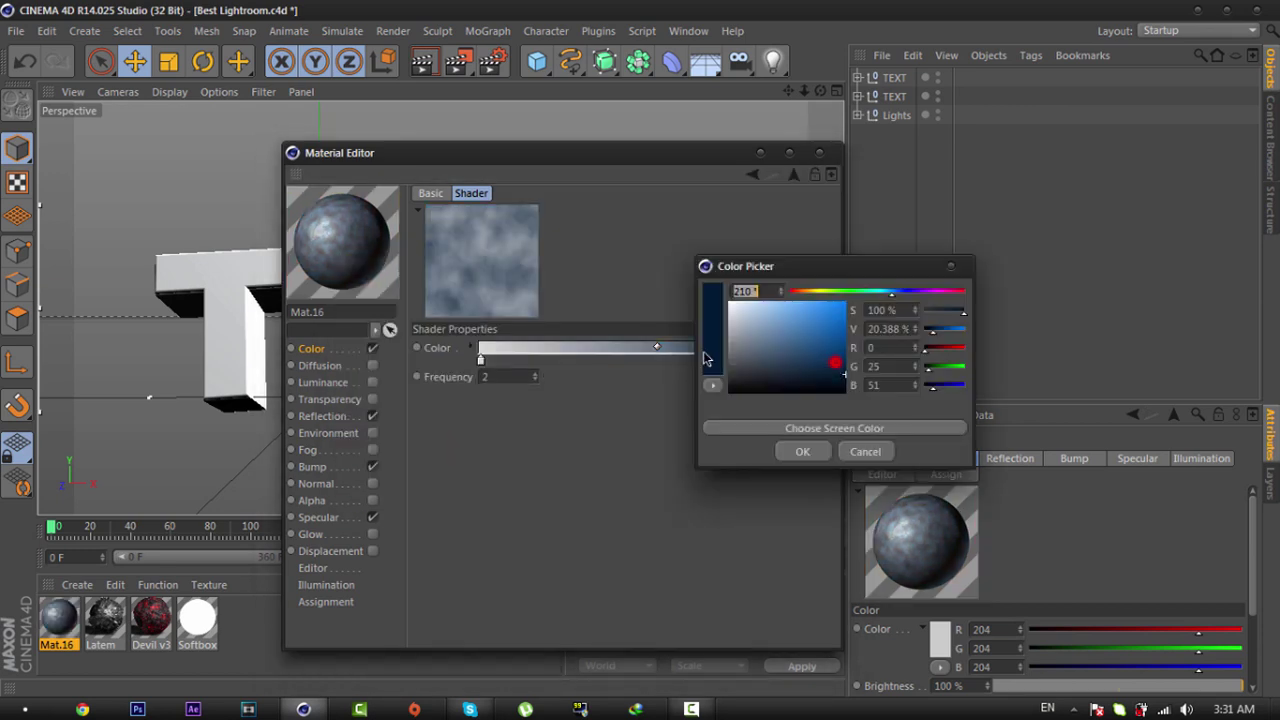
drag(734, 344, 715, 335)
click(786, 451)
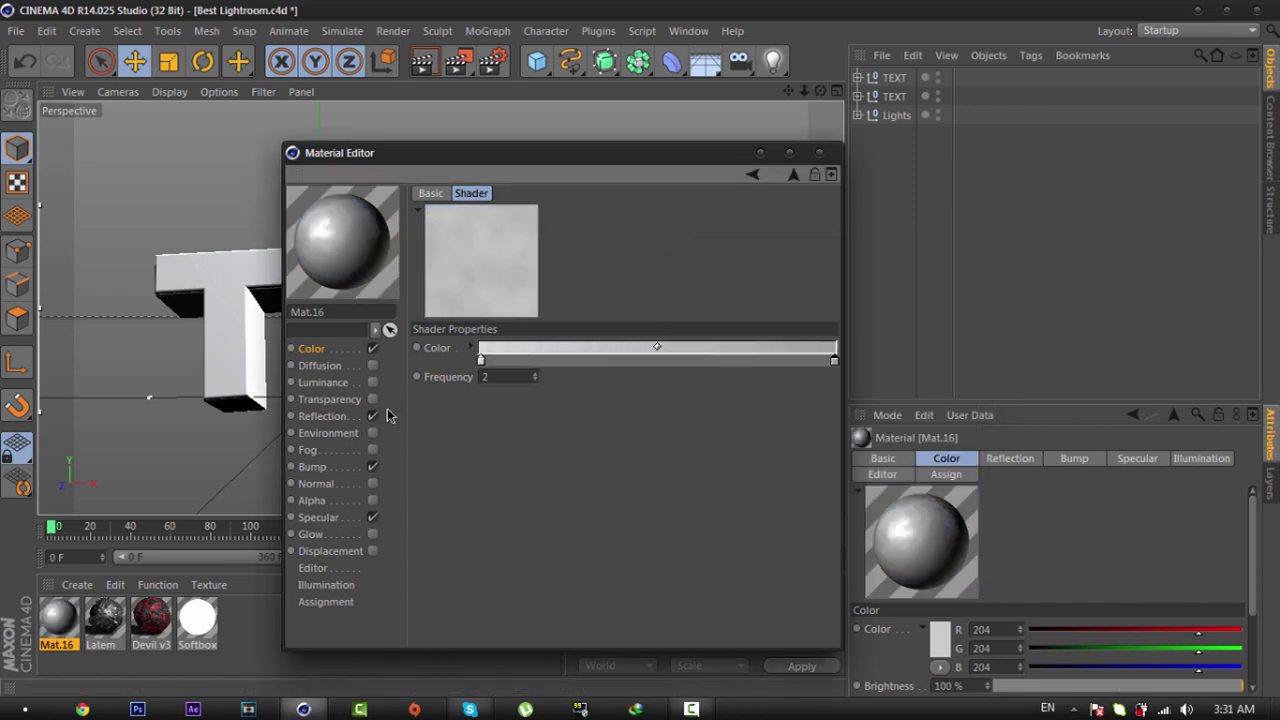
double_click(835, 362)
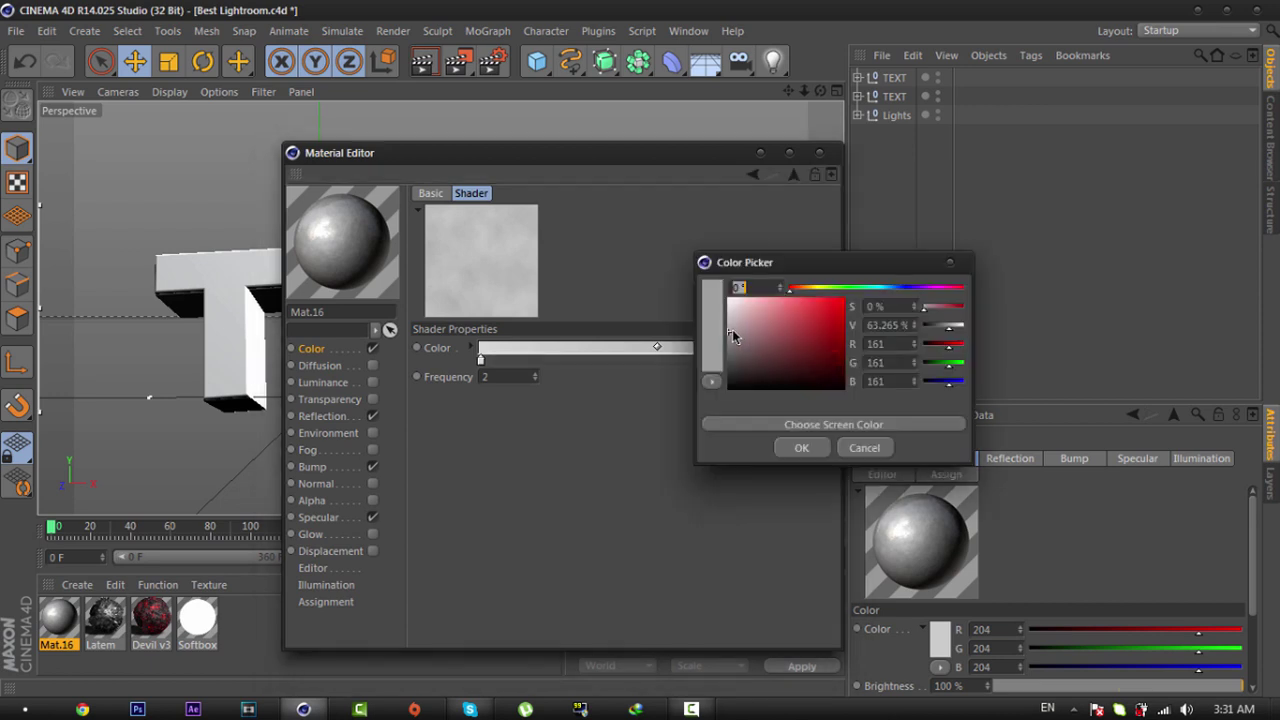
click(731, 335)
click(801, 450)
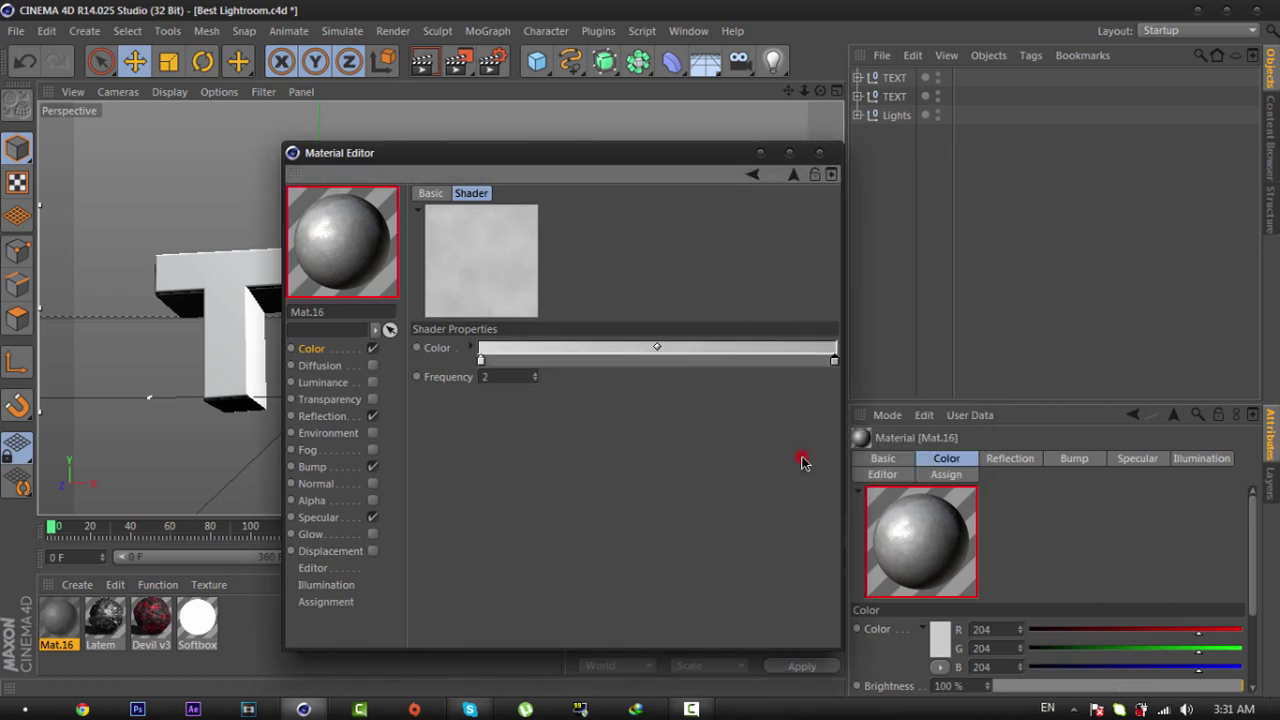
Step: Set Mat.16's reflection brightness to 5% and its mix strength to 5%, and close the Material Editor
click(350, 418)
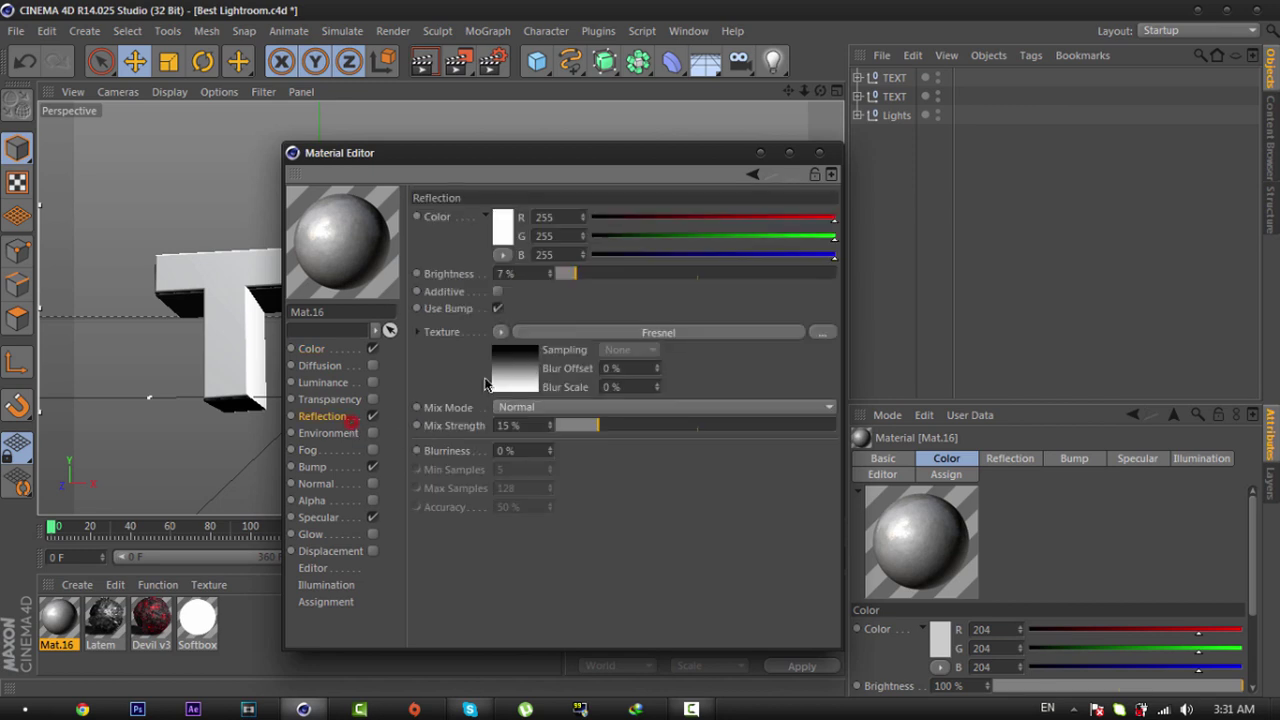
click(530, 277)
text(5)
click(532, 426)
text(5)
key(Return)
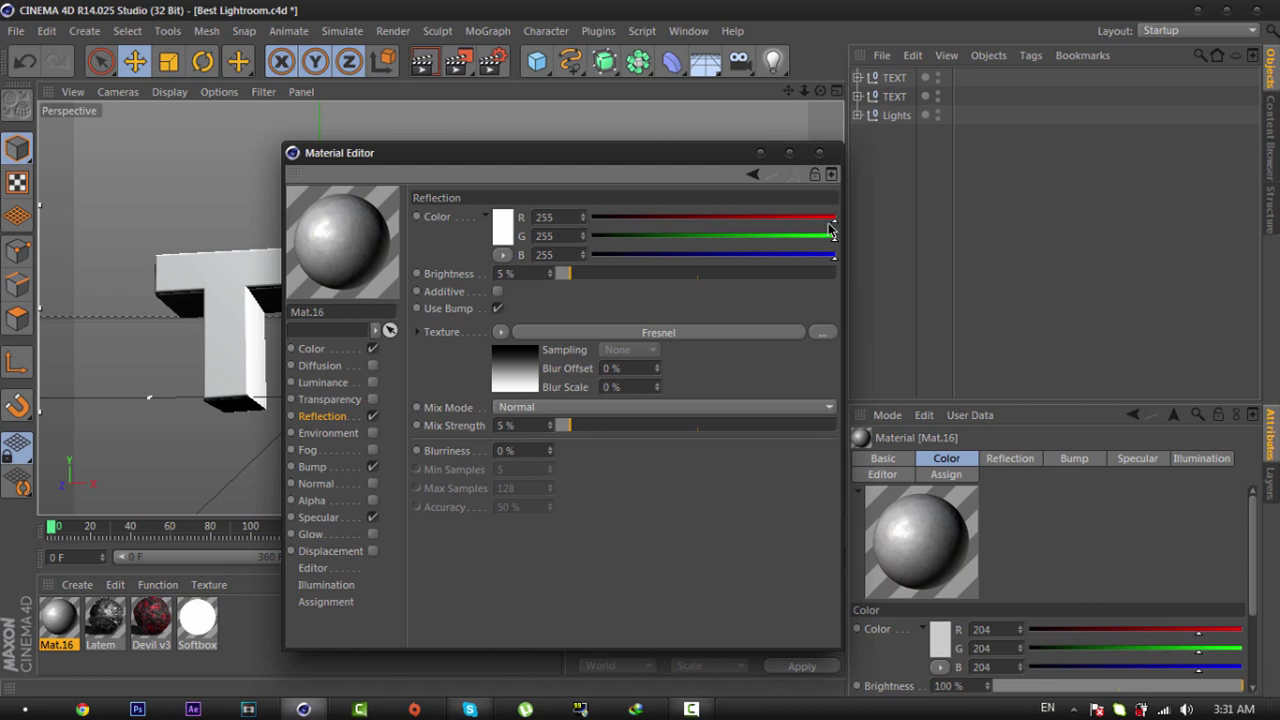
click(820, 152)
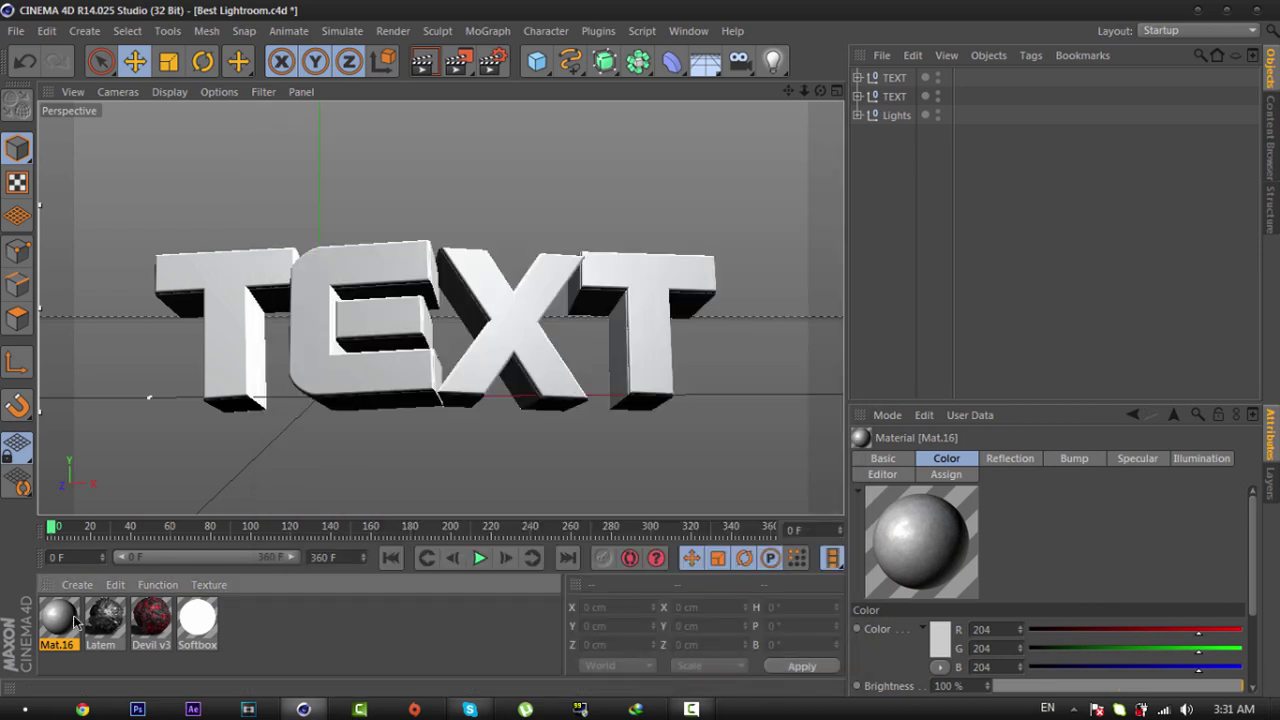
Step: Apply the Mat.16 material to the second TEXT group and set its texture projection to Frontal
drag(73, 620, 895, 97)
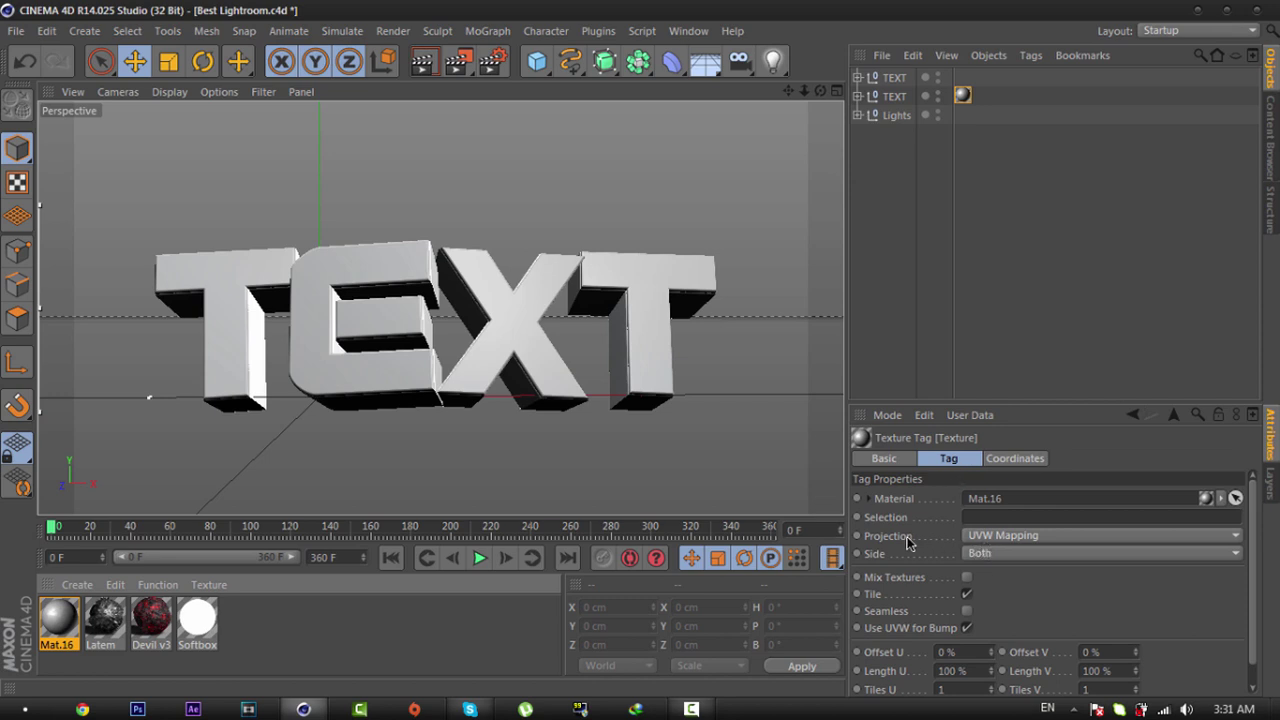
click(1037, 537)
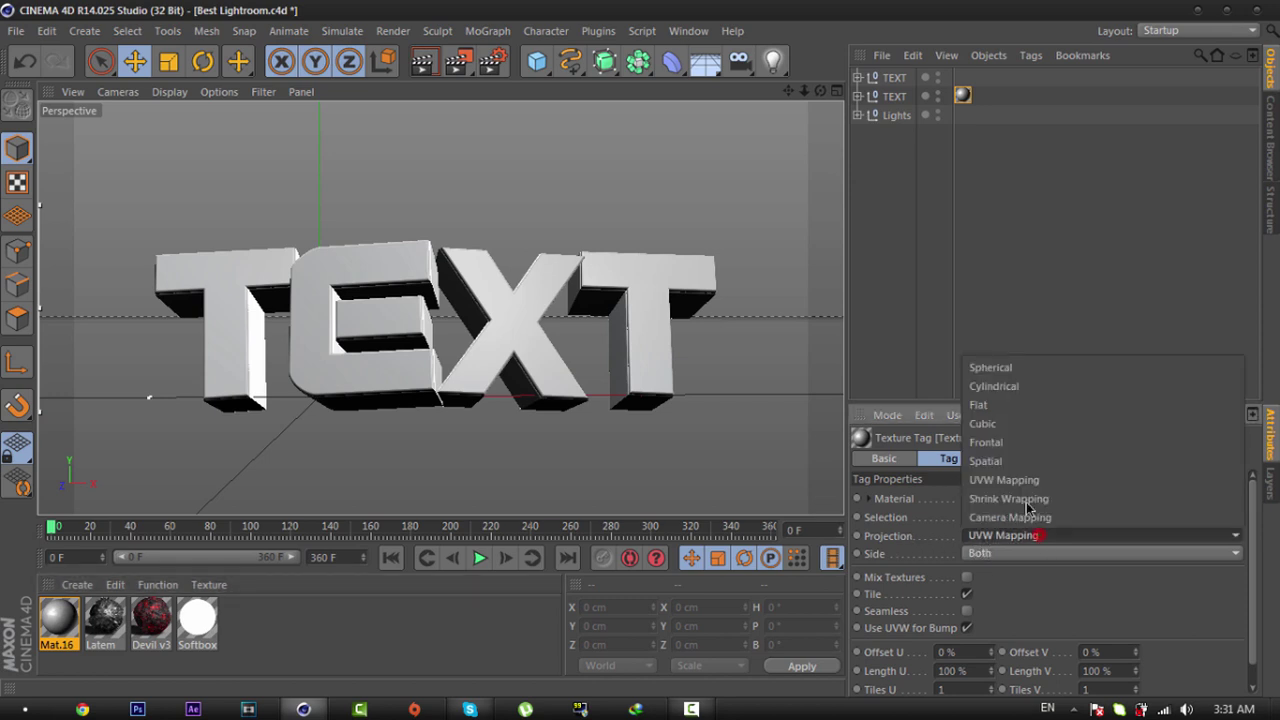
click(1020, 443)
click(951, 328)
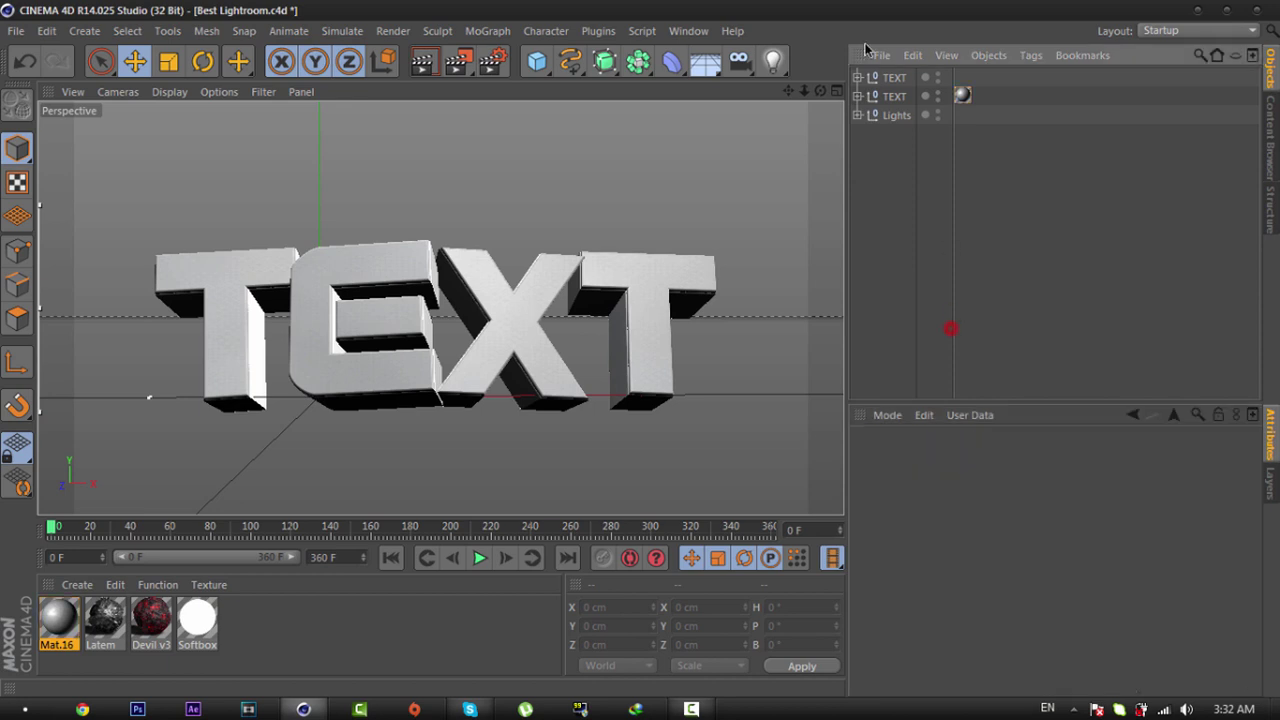
Step: Expand the first TEXT group and turn off displacement in the Devil v3 material
click(857, 77)
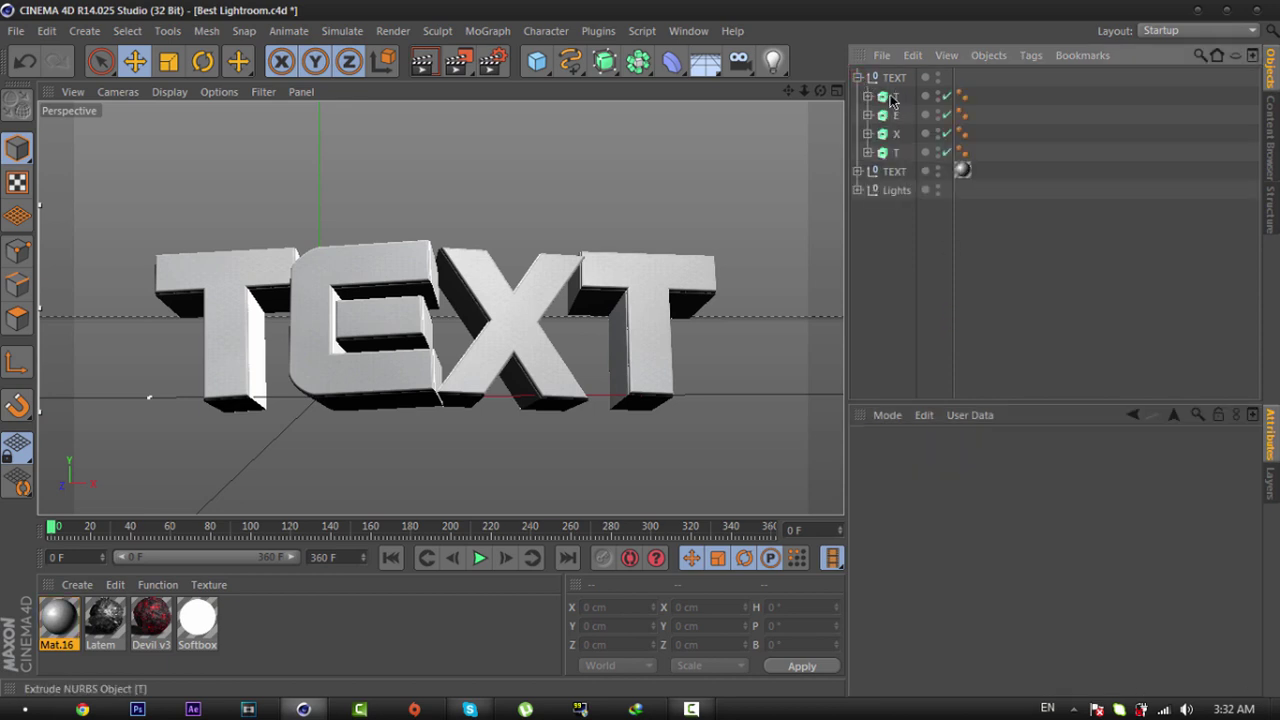
double_click(155, 618)
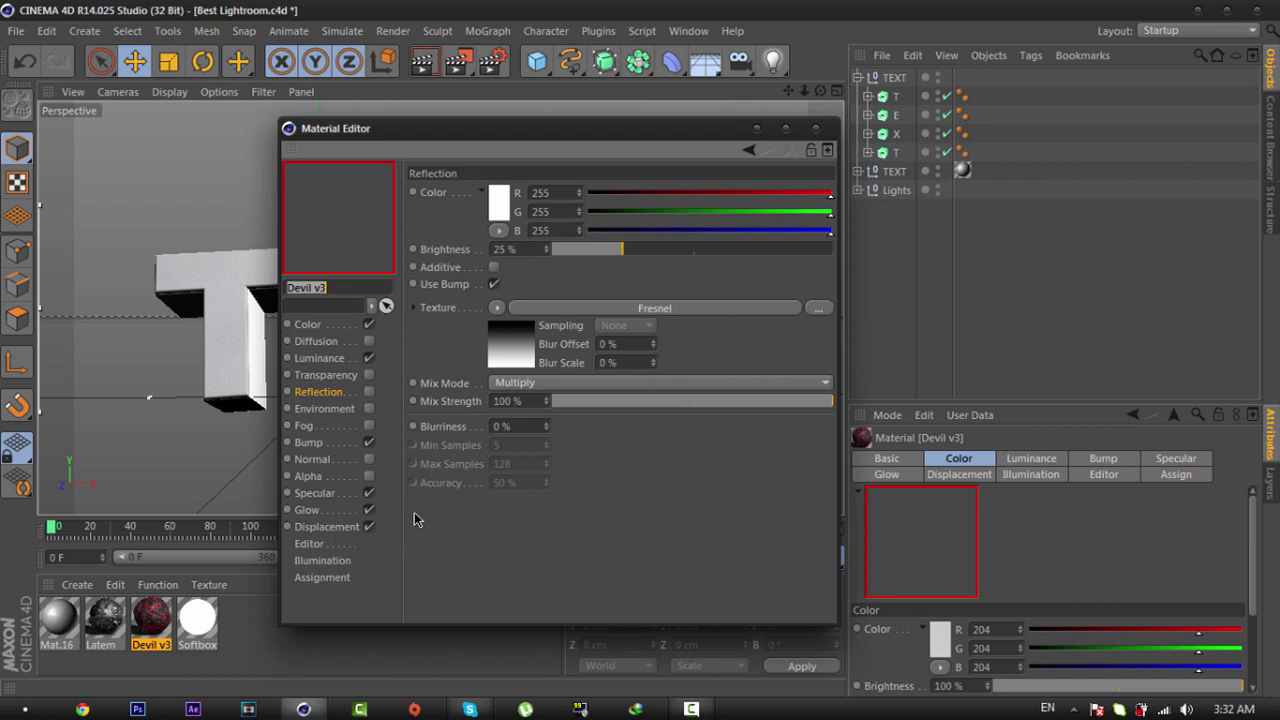
click(318, 527)
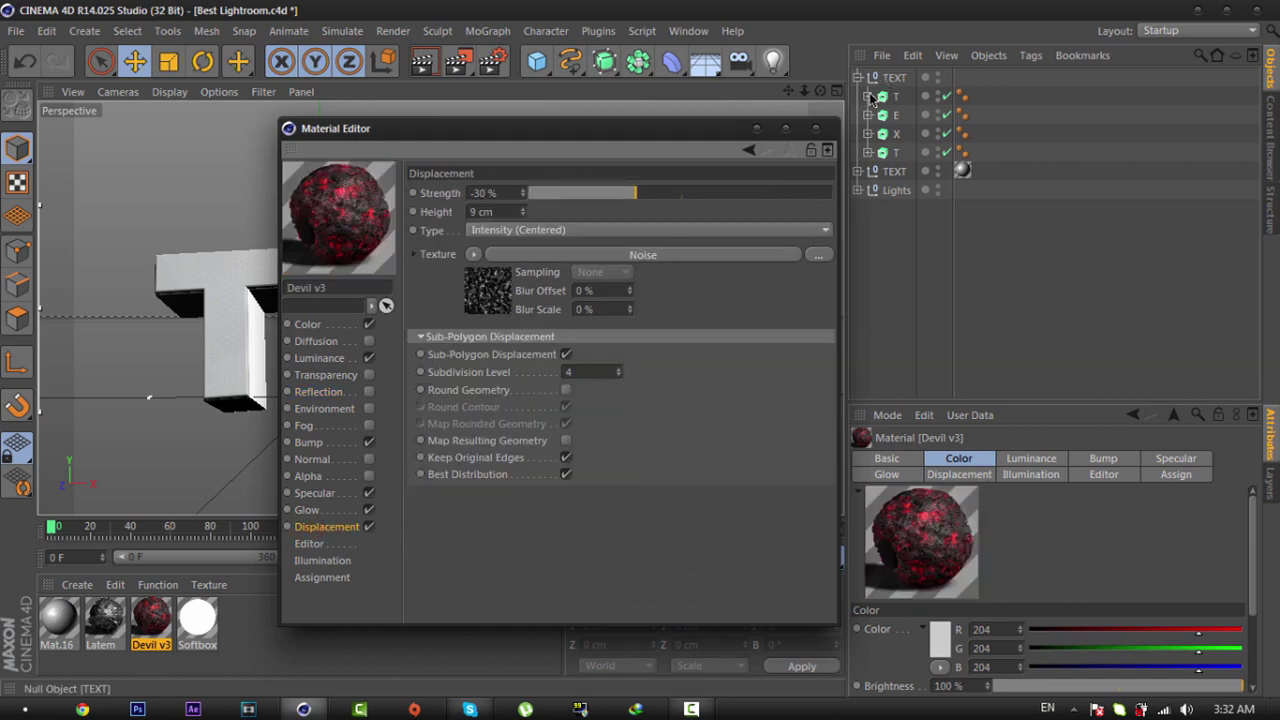
click(369, 528)
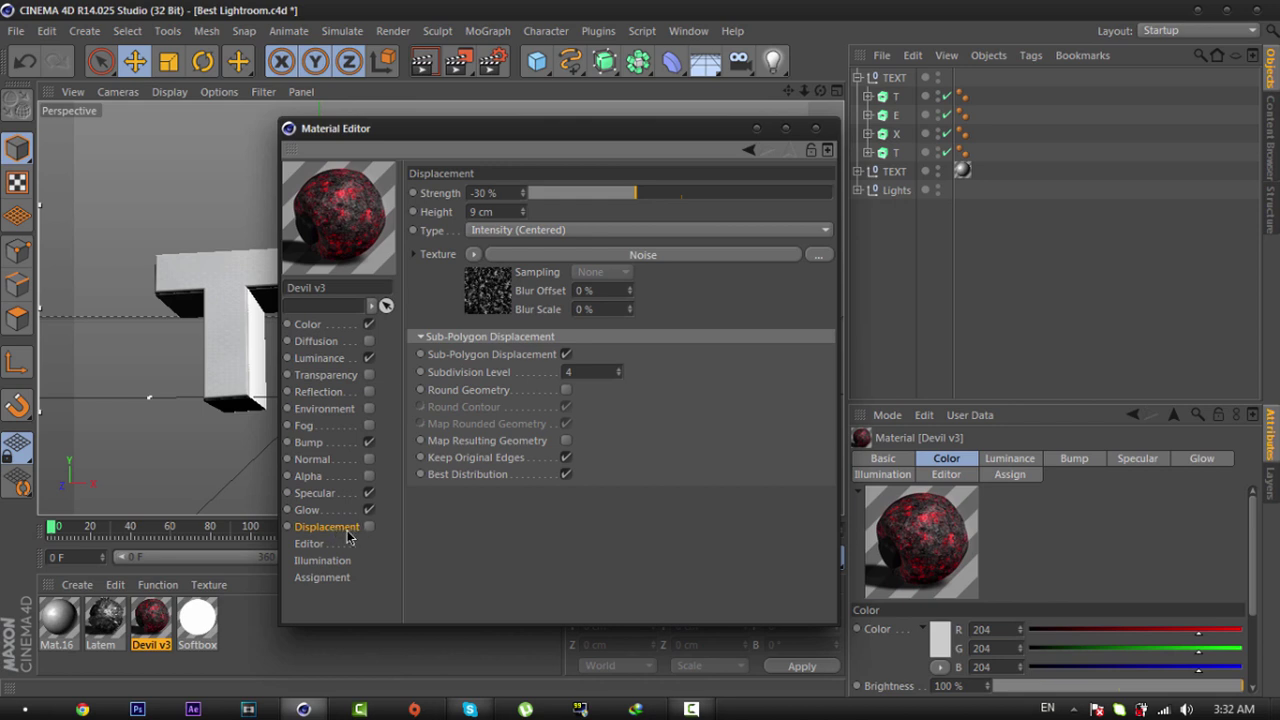
Step: Set Devil v3's glow to 80% inner strength and 10% outer strength, and close the Material Editor
click(320, 512)
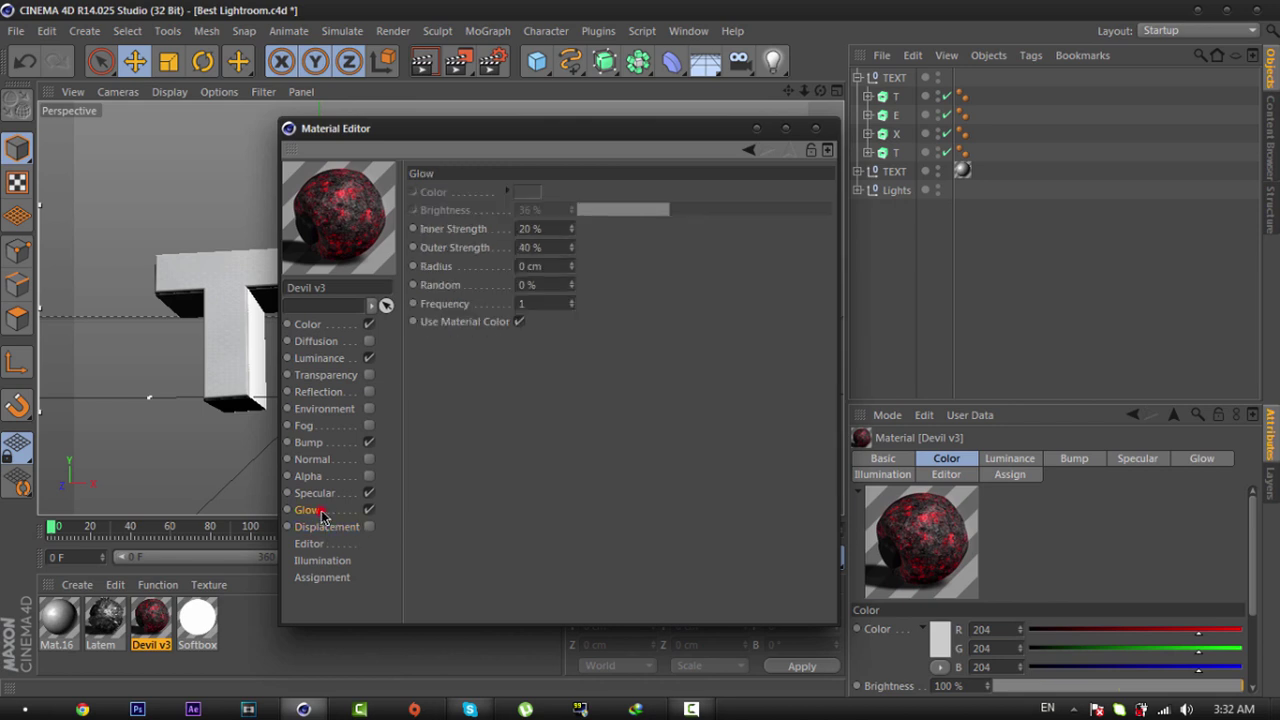
double_click(540, 228)
text(80)
key(Return)
key(Tab)
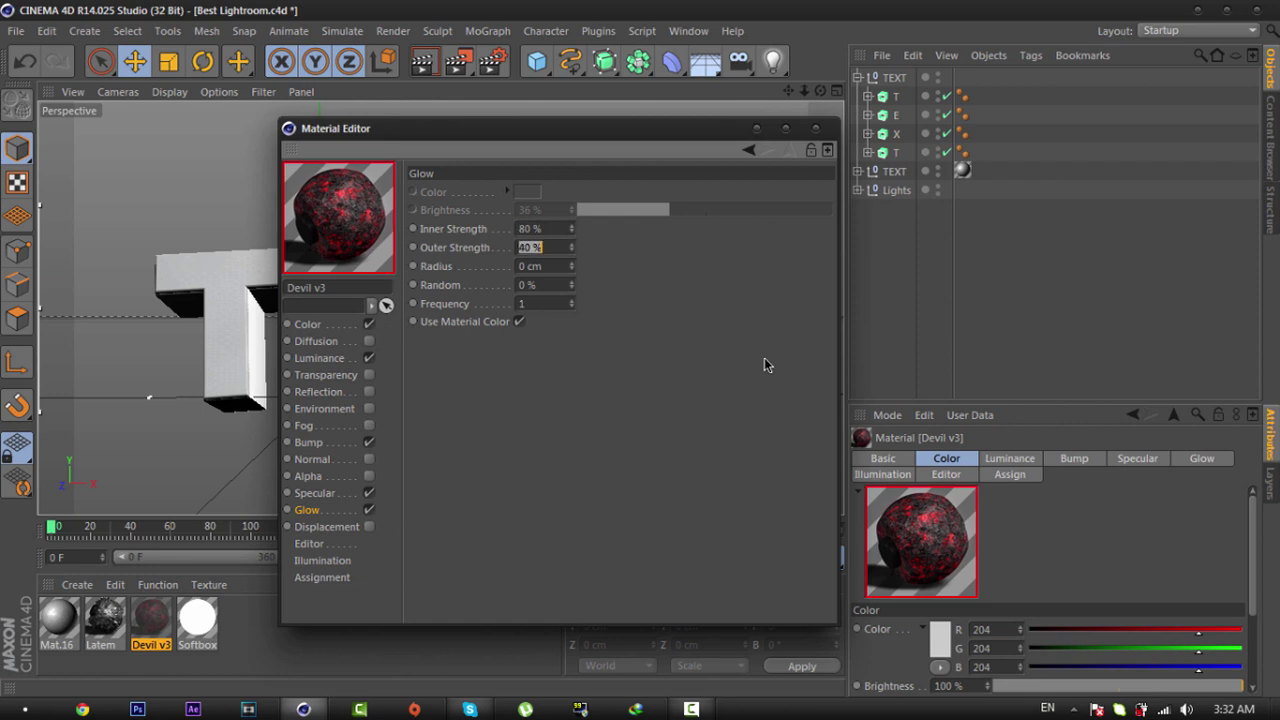
text(10)
click(816, 130)
Step: Apply the Devil v3 material to the four letters T, E, X and T in the first TEXT group
drag(150, 625, 982, 95)
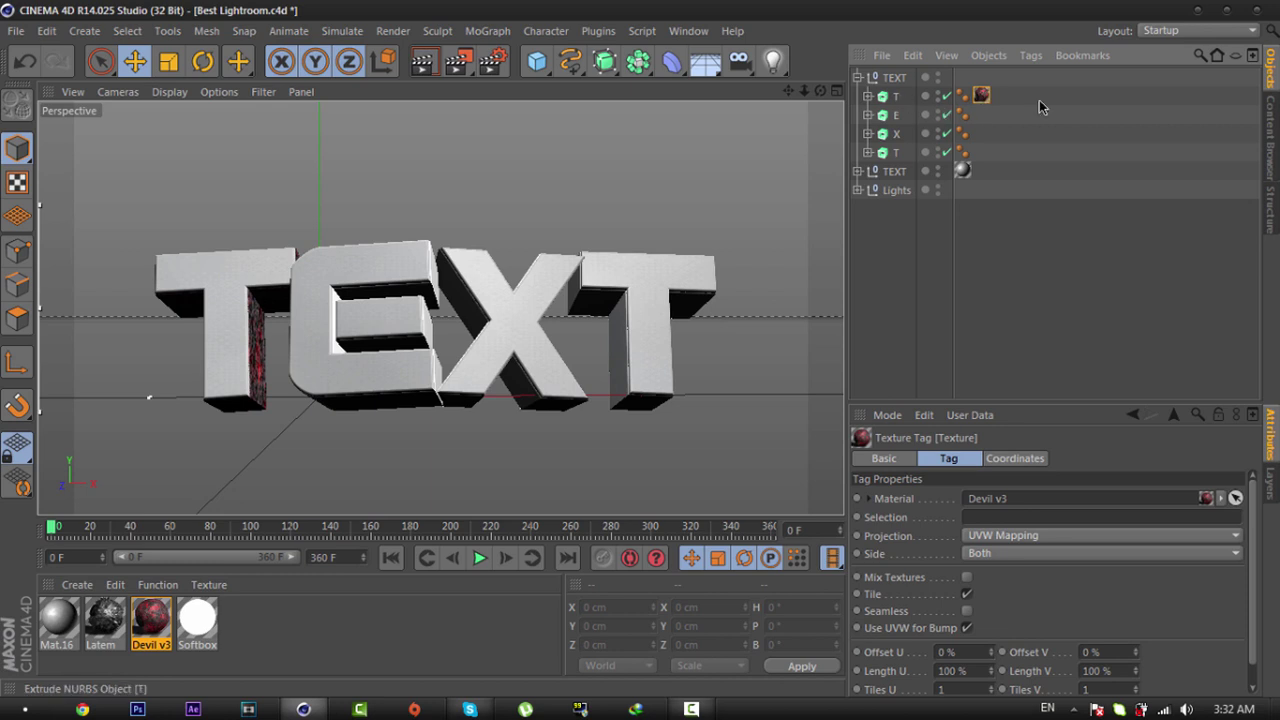
drag(981, 116, 982, 153)
click(1029, 150)
Step: Set the projection of the four letters' Devil v3 texture tags to Cubic and clear the selection
drag(1014, 87, 974, 166)
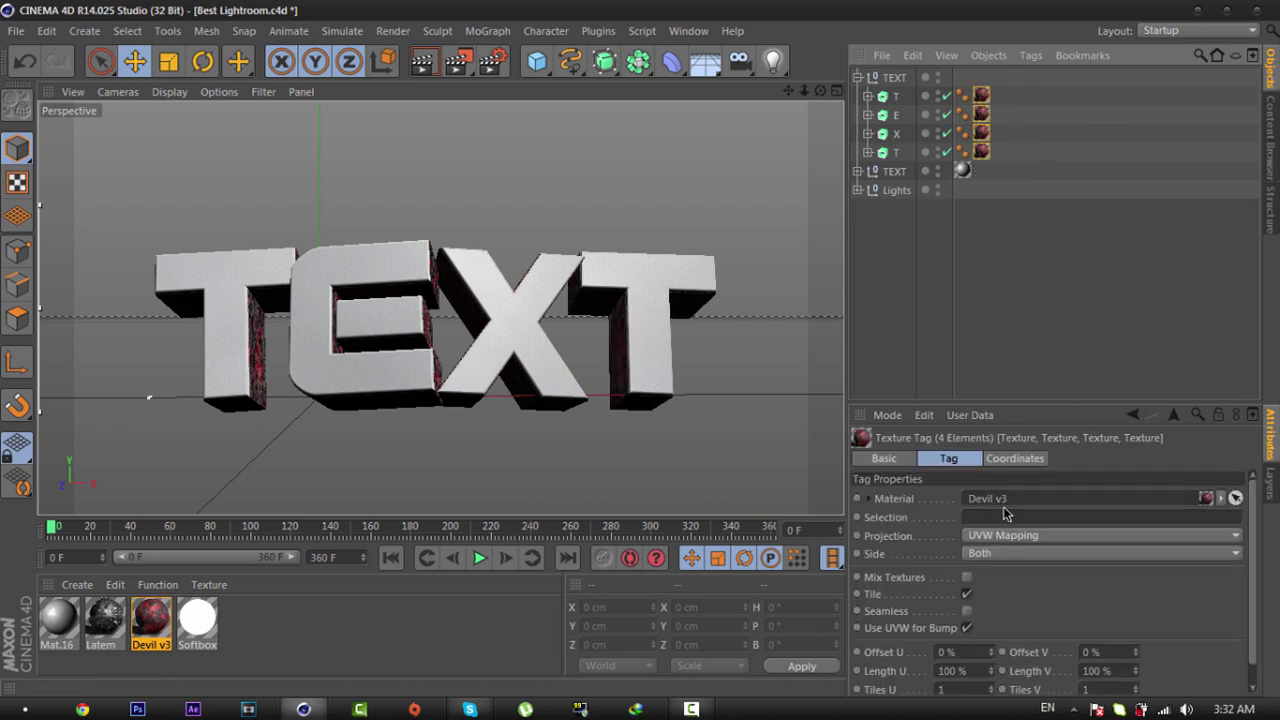
click(1002, 540)
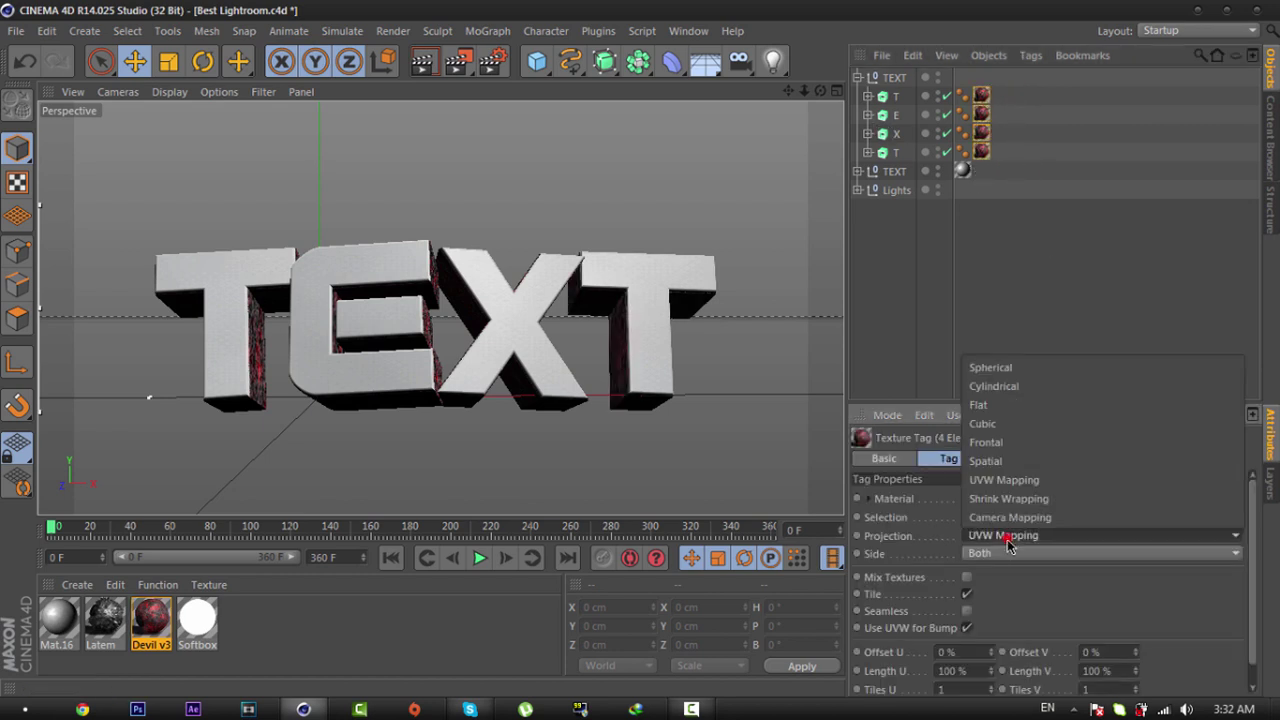
click(992, 424)
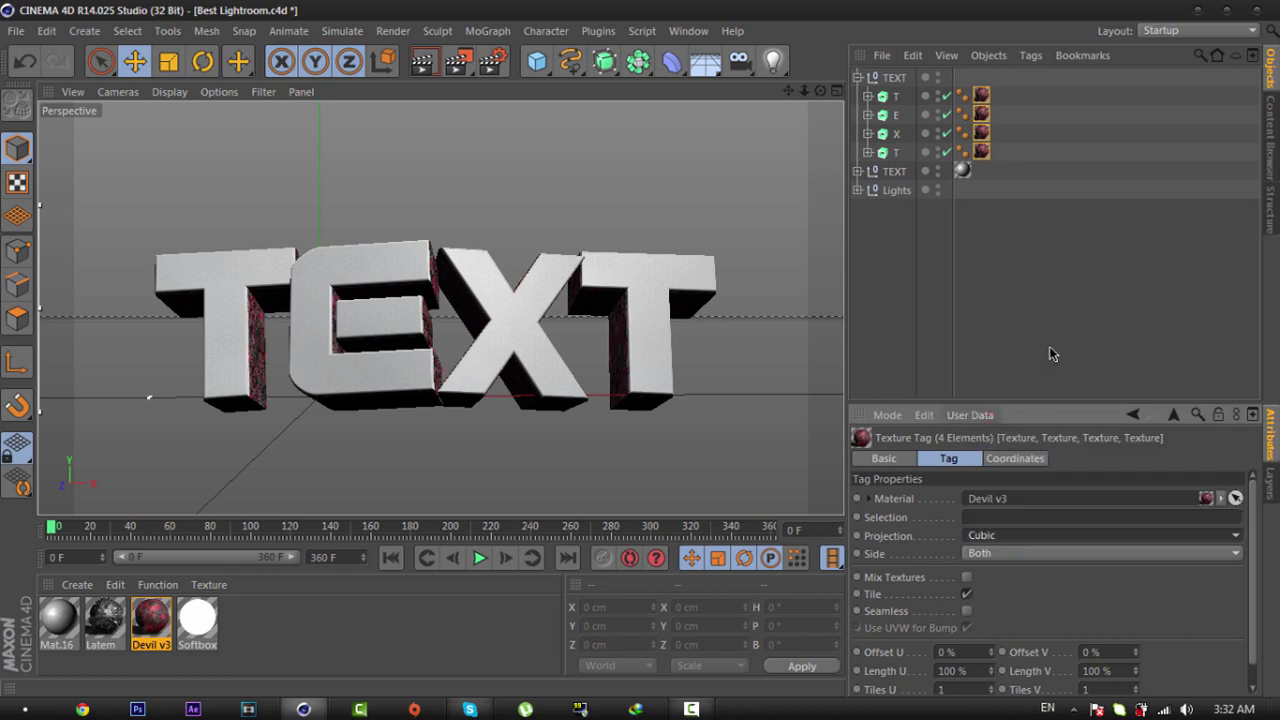
click(1011, 293)
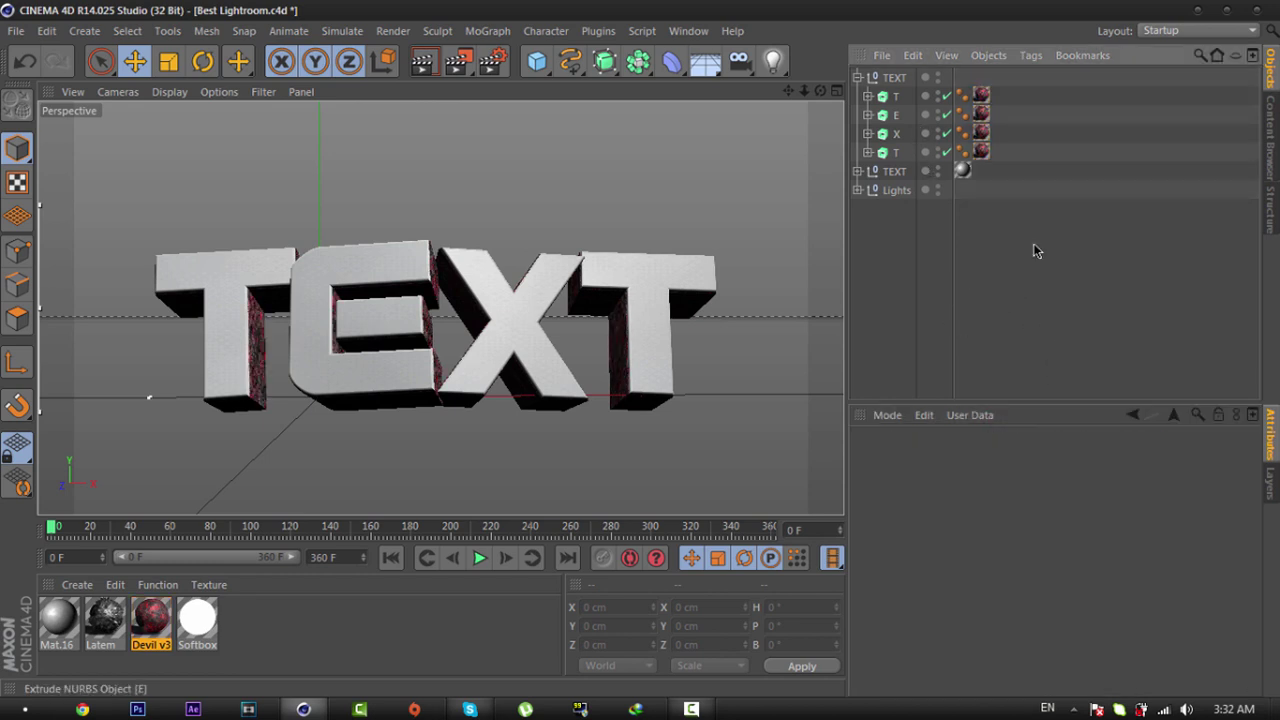
click(1047, 305)
click(448, 658)
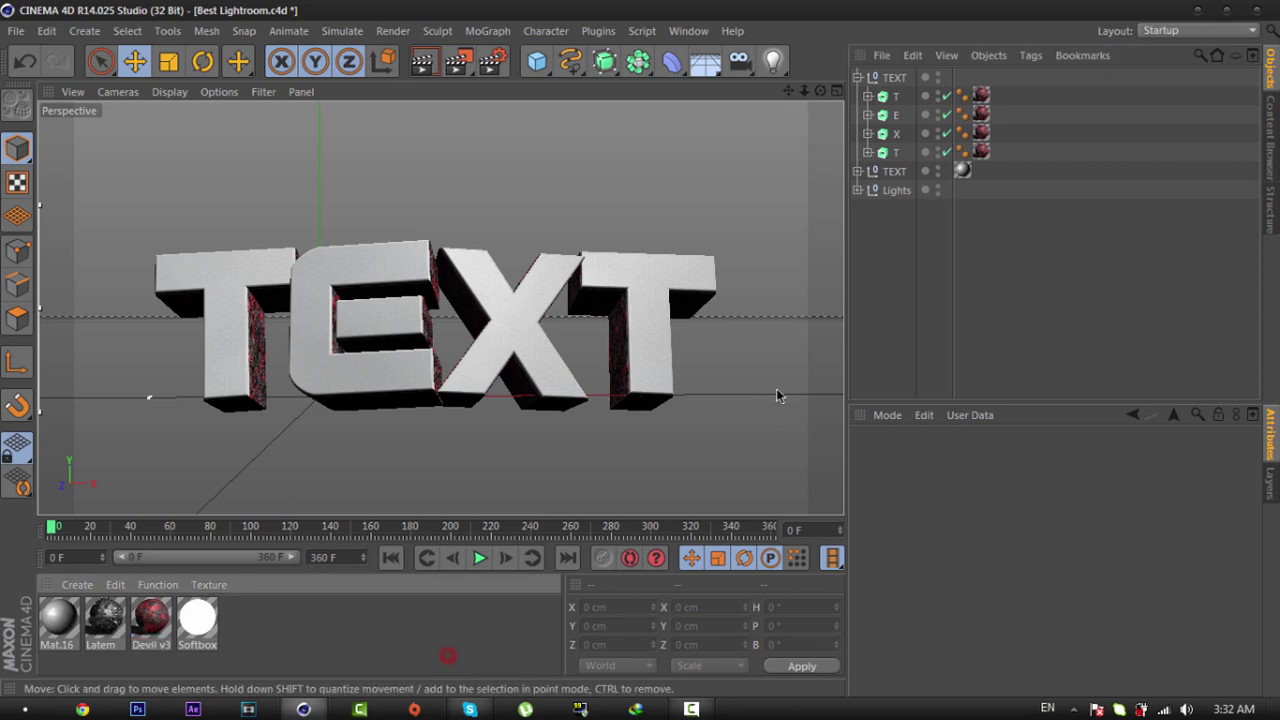
Step: Select the four letters T, E, X and T in the first TEXT group and open NitroBlast Main for them
click(899, 100)
shift+click(898, 153)
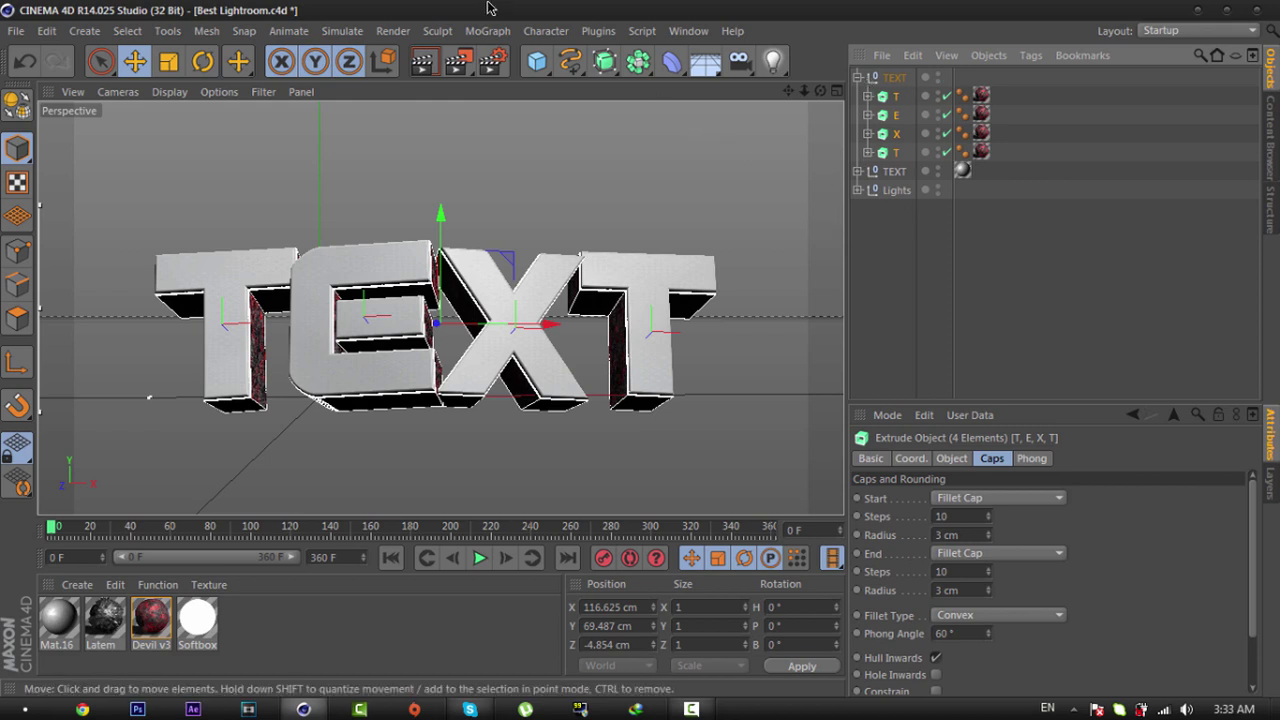
click(598, 31)
mouse_move(735, 85)
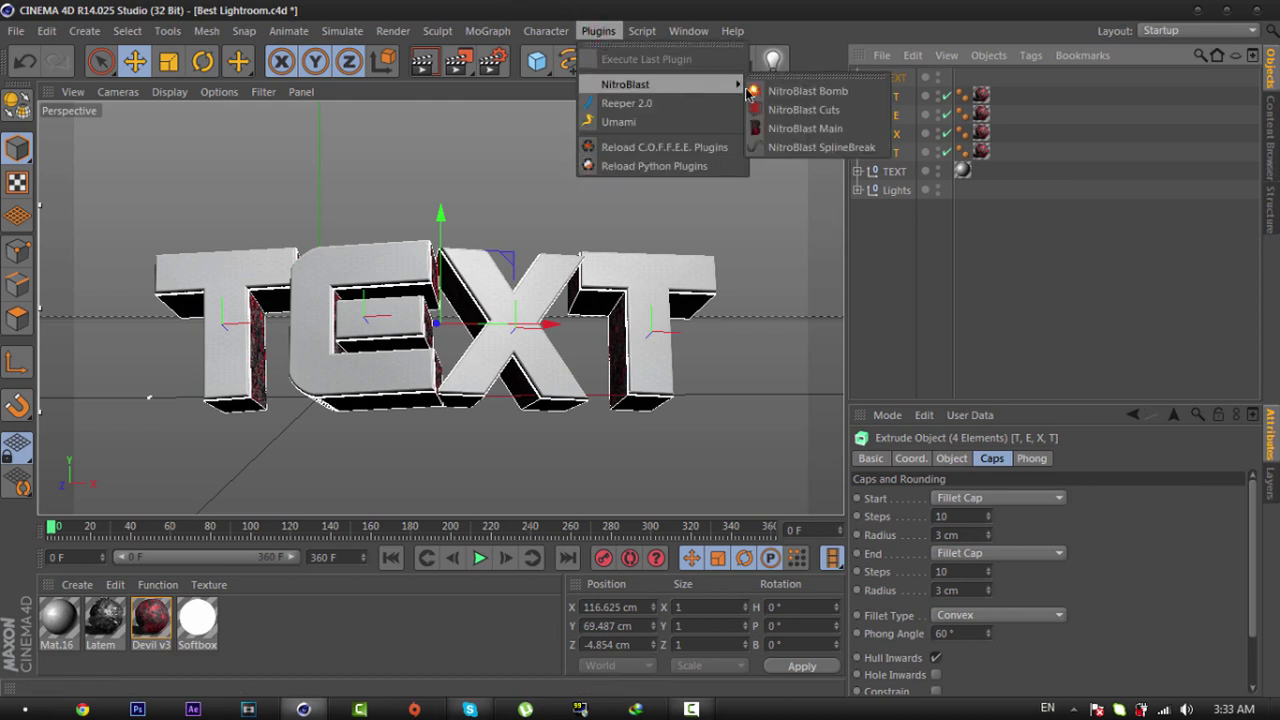
click(806, 131)
drag(806, 11, 691, 100)
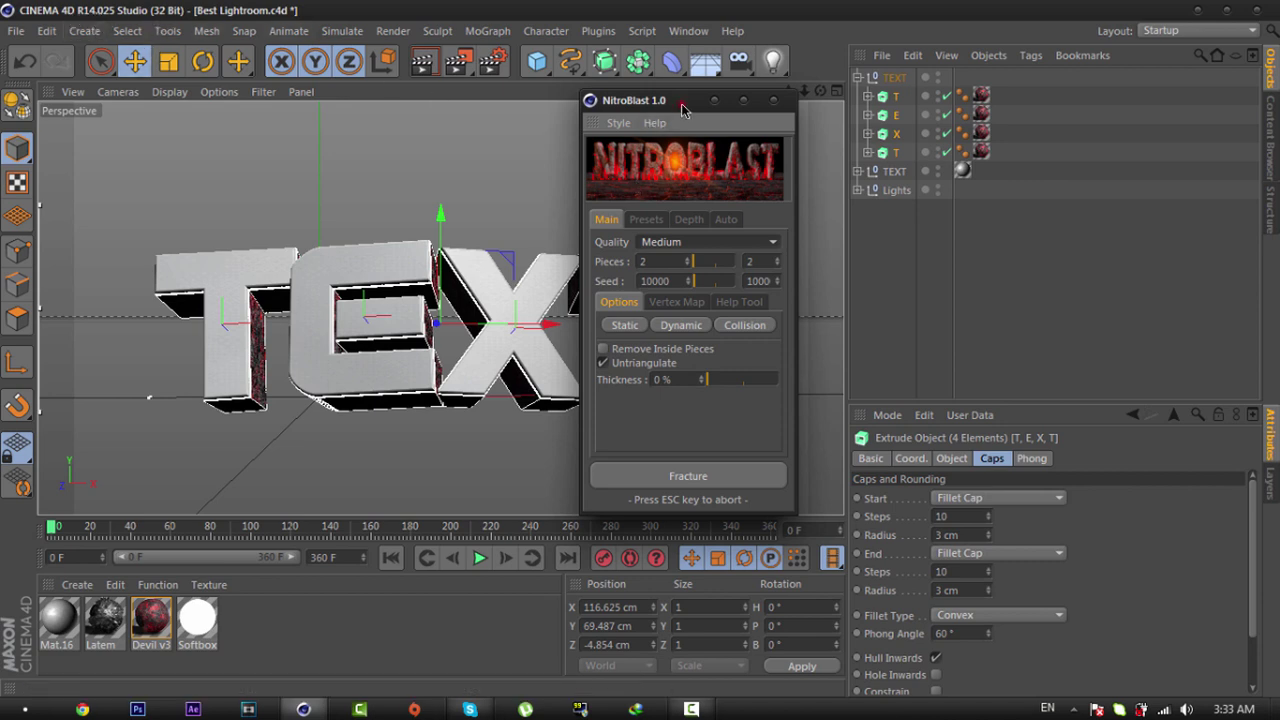
mouse_move(683, 108)
mouse_down()
mouse_move(657, 112)
mouse_move(697, 117)
mouse_move(646, 107)
mouse_move(676, 113)
mouse_up()
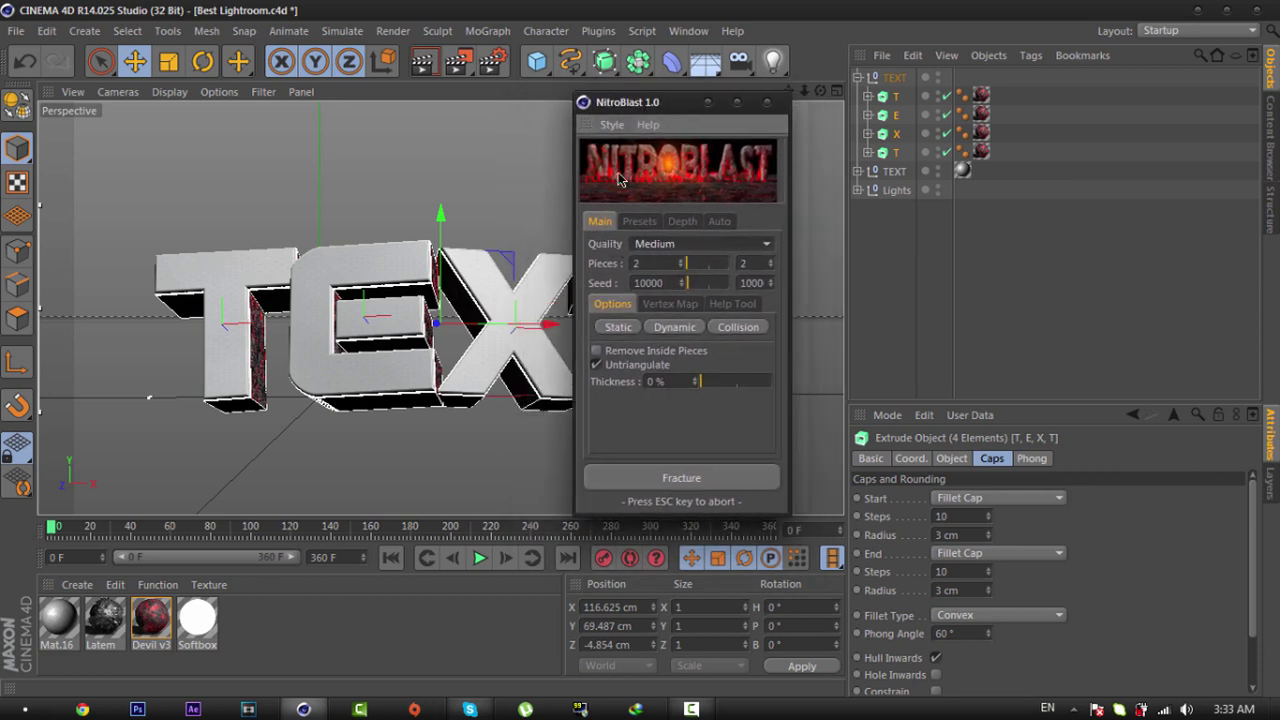
Step: Fracture the selected letters with High quality and 162 pieces, and close NitroBlast
click(664, 248)
click(662, 297)
click(659, 262)
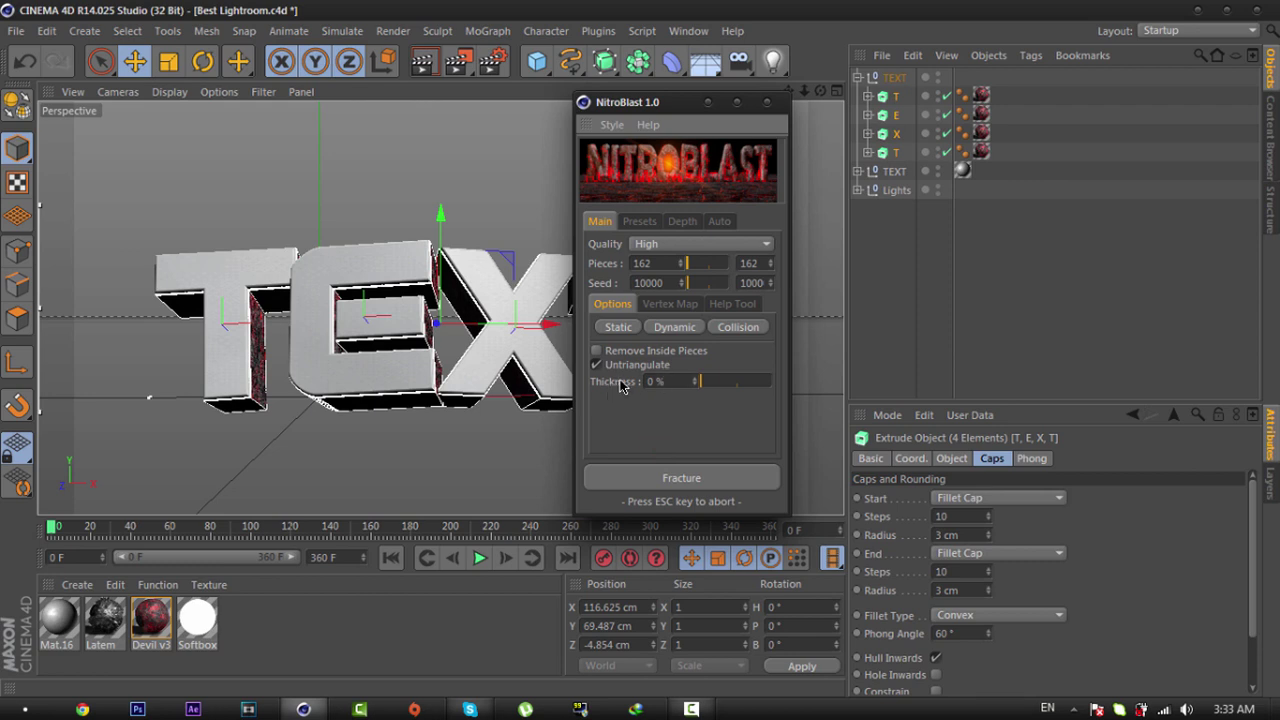
click(704, 485)
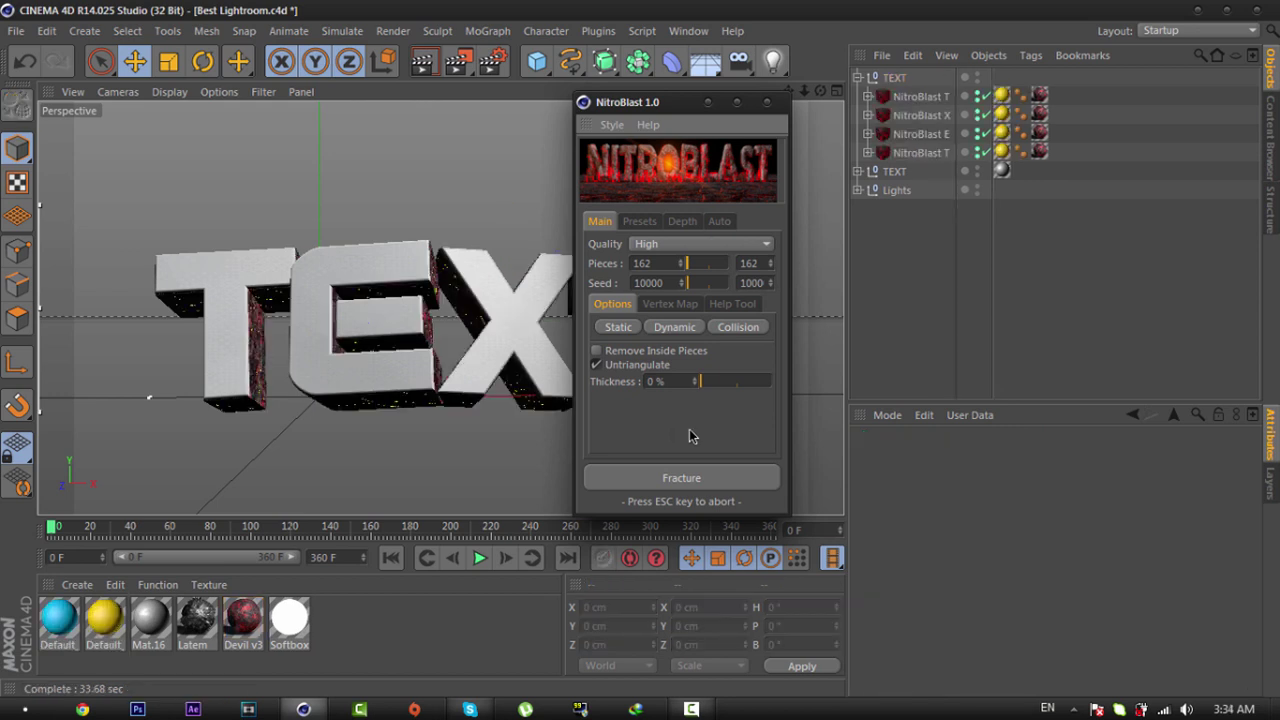
click(767, 102)
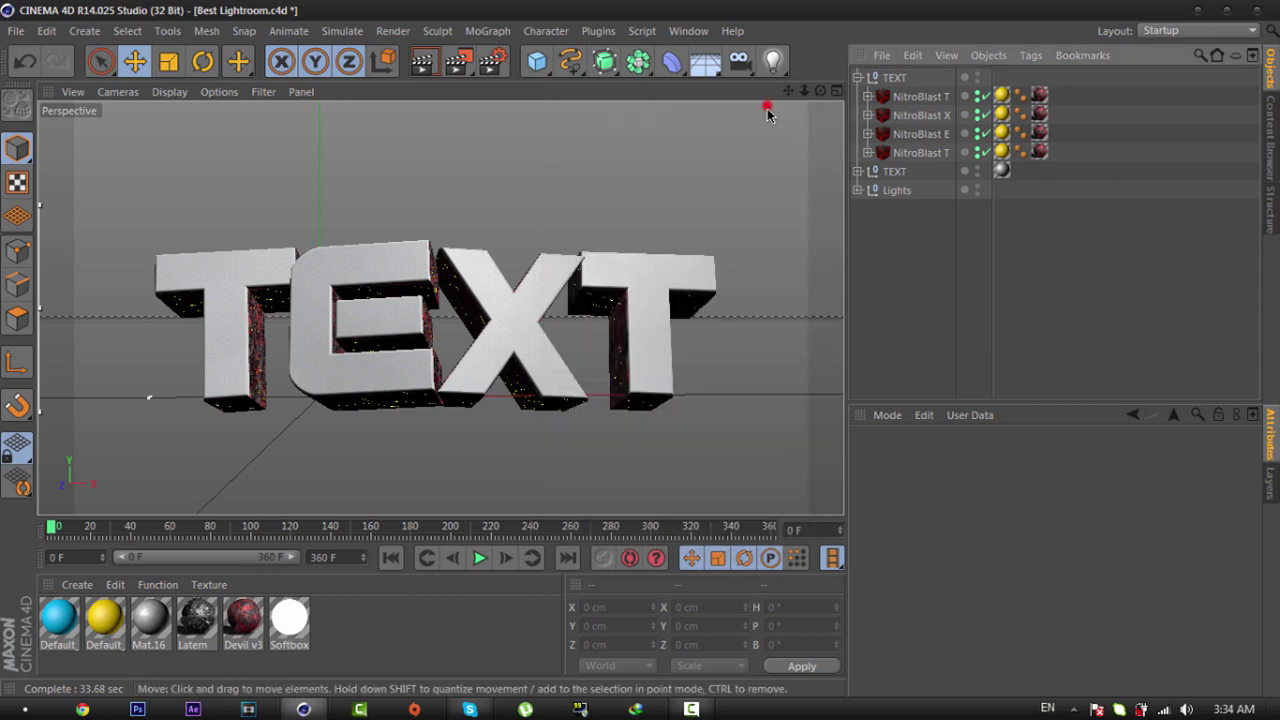
Step: Delete the blue and yellow Default materials, and turn off displacement in the Latem material
click(100, 662)
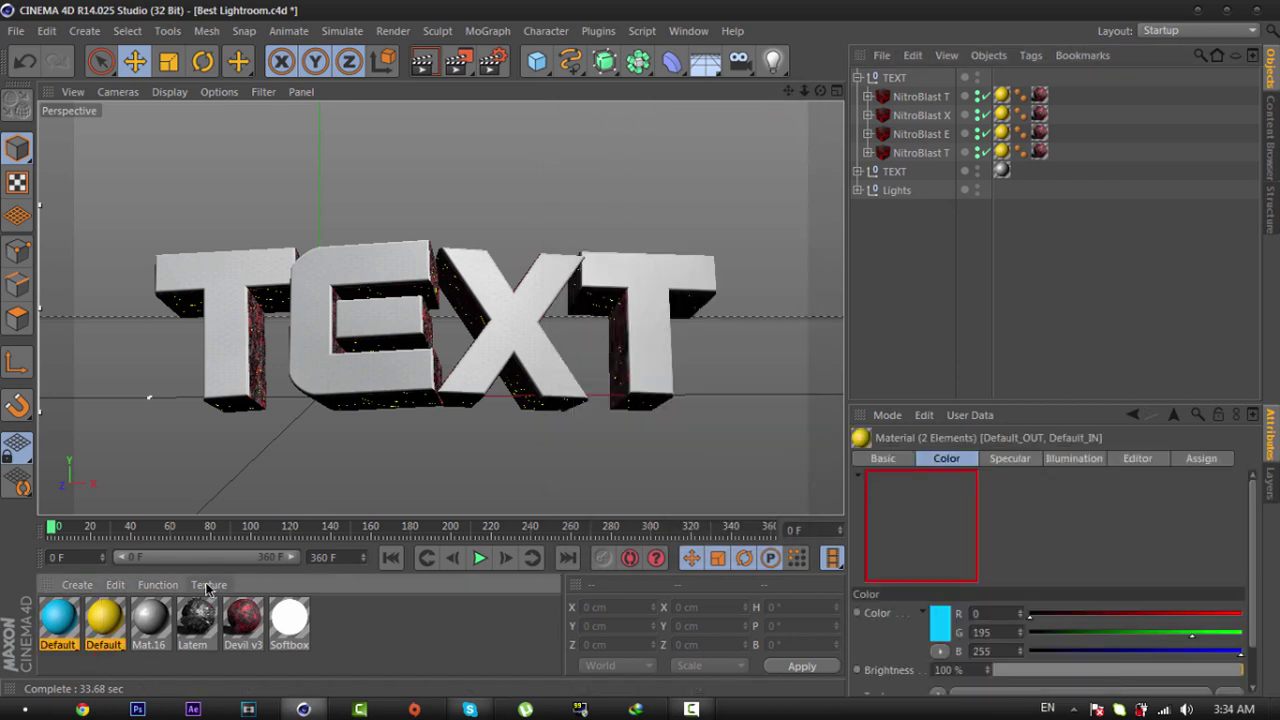
key(Delete)
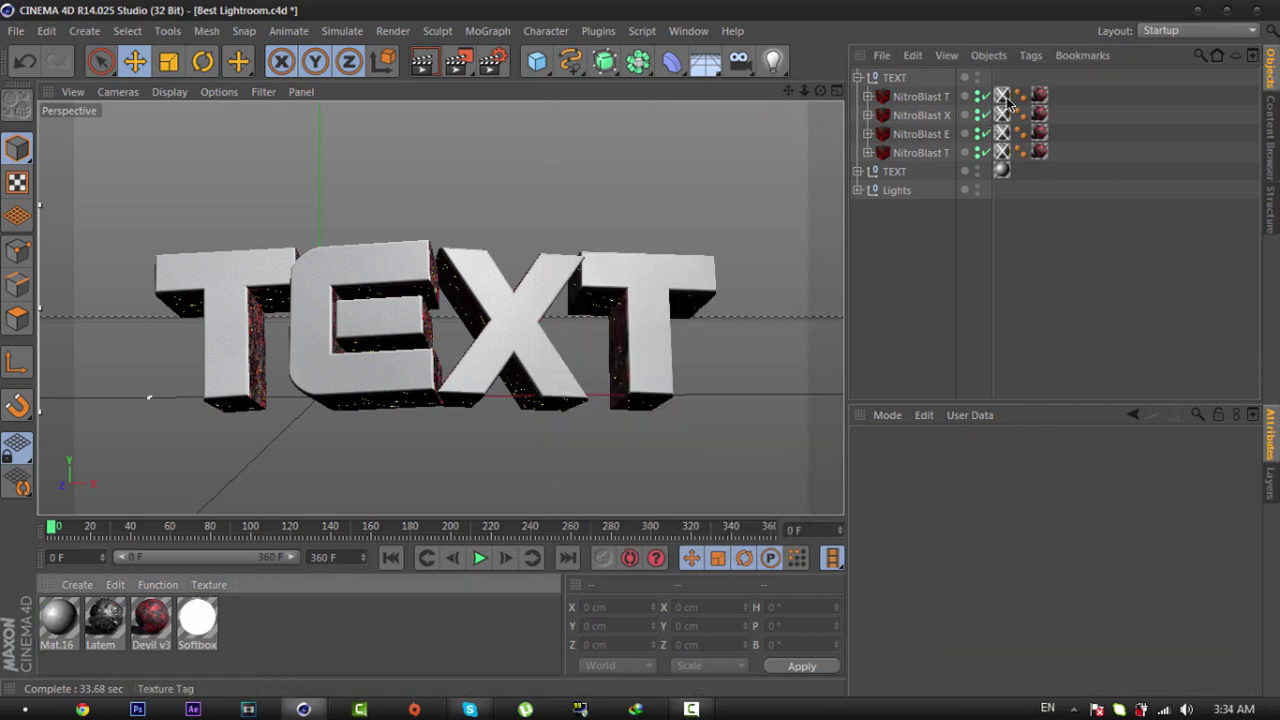
double_click(105, 621)
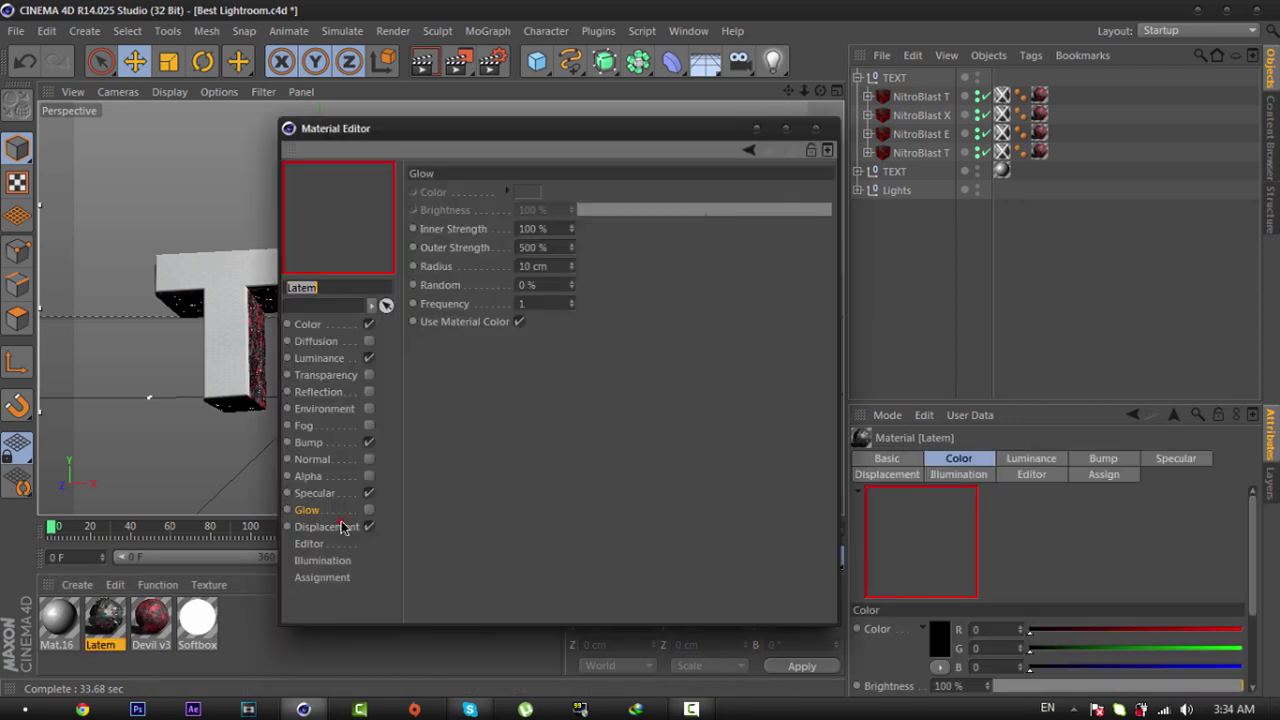
click(341, 527)
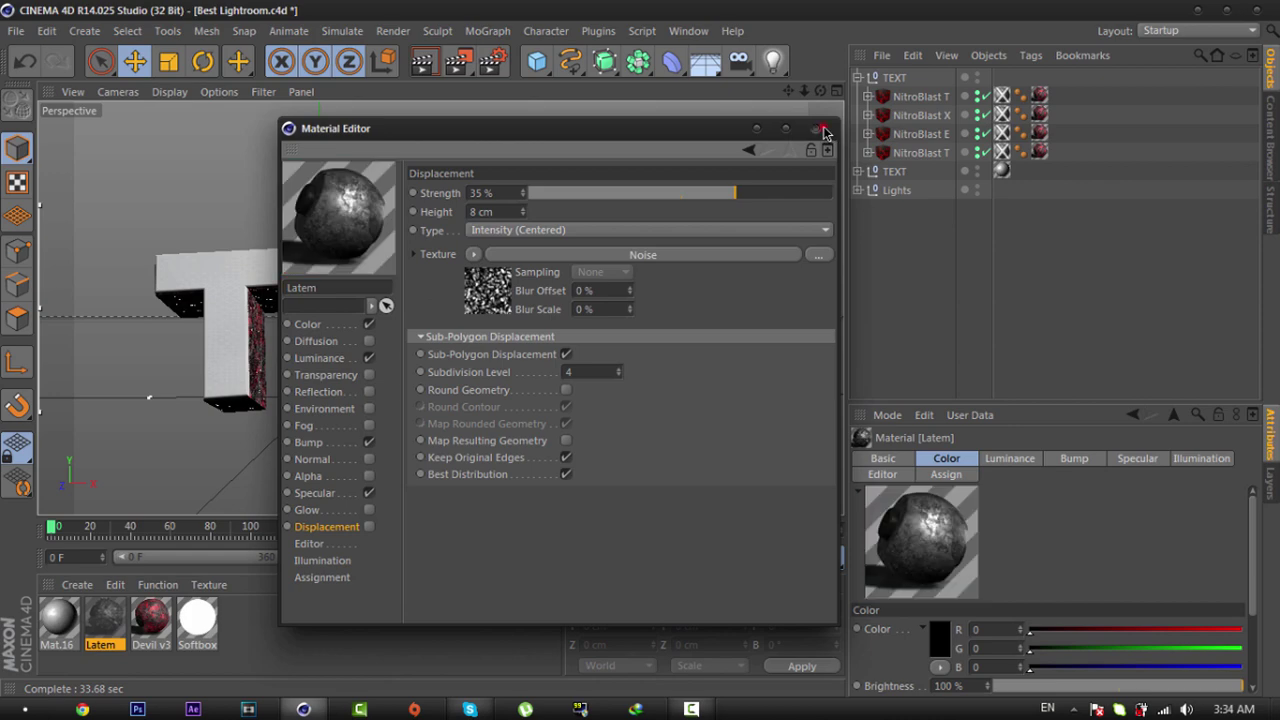
click(816, 128)
Step: Assign the Latem material to the emptied texture tags of the four NitroBlast letters T, X, E and T
drag(881, 149, 1002, 96)
drag(104, 625, 1020, 115)
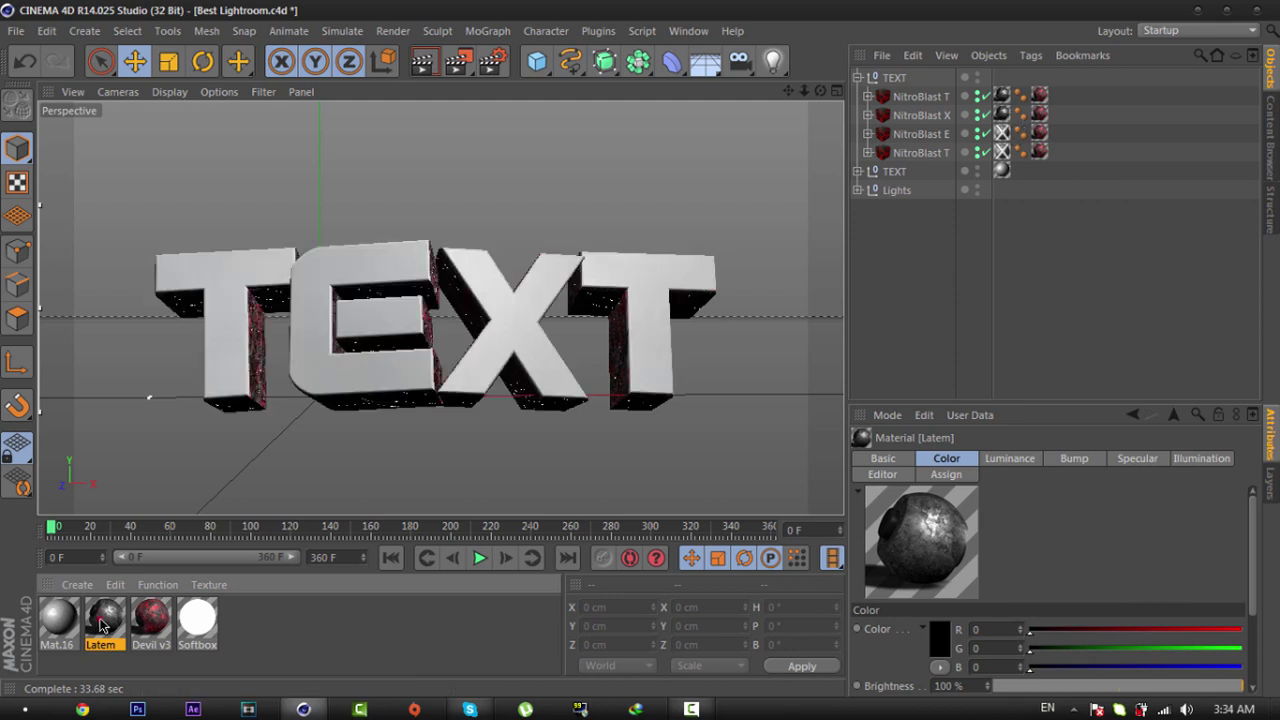
drag(104, 620, 1003, 134)
drag(125, 620, 1006, 153)
click(903, 267)
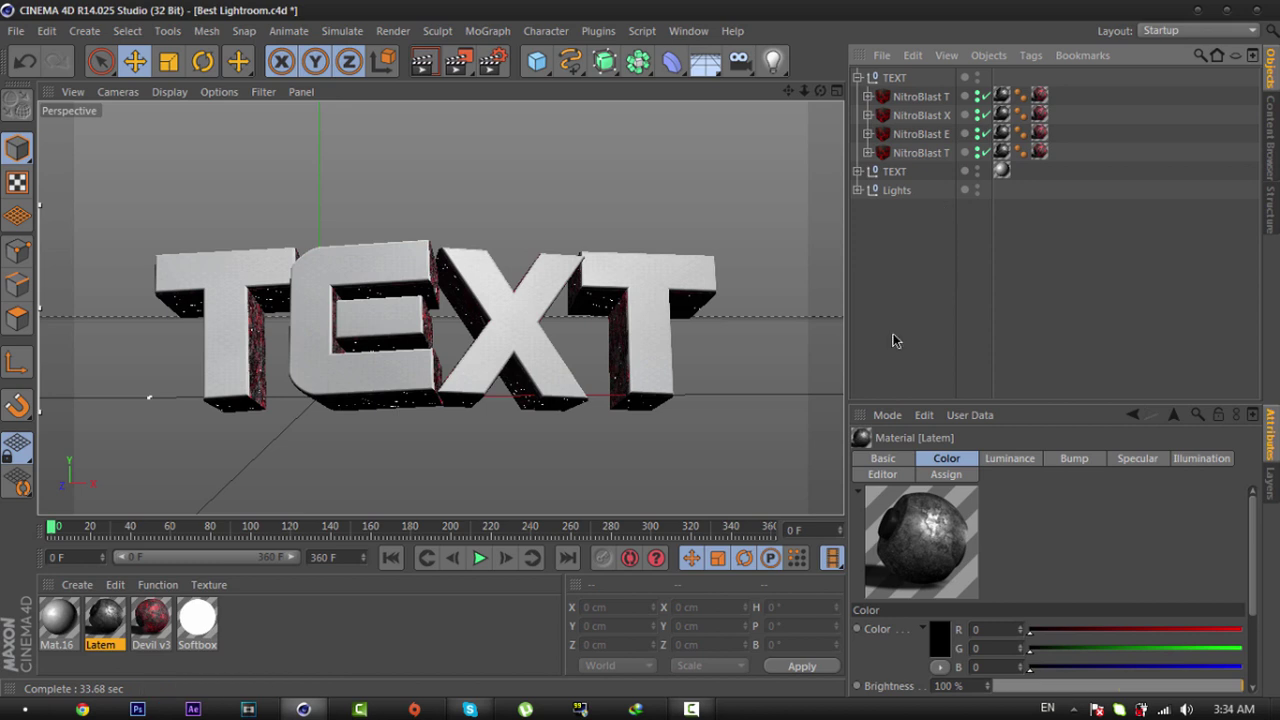
Step: Add a MoGraph Fracture object to the scene
click(487, 31)
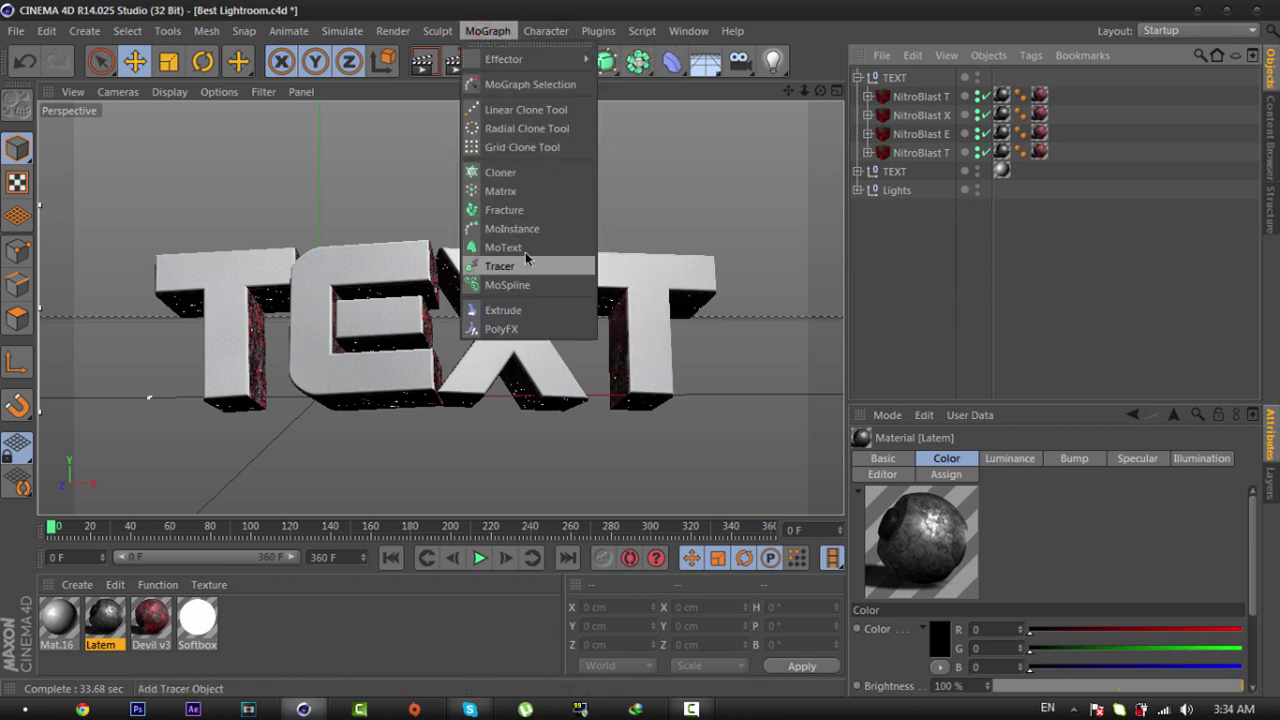
click(988, 252)
click(382, 648)
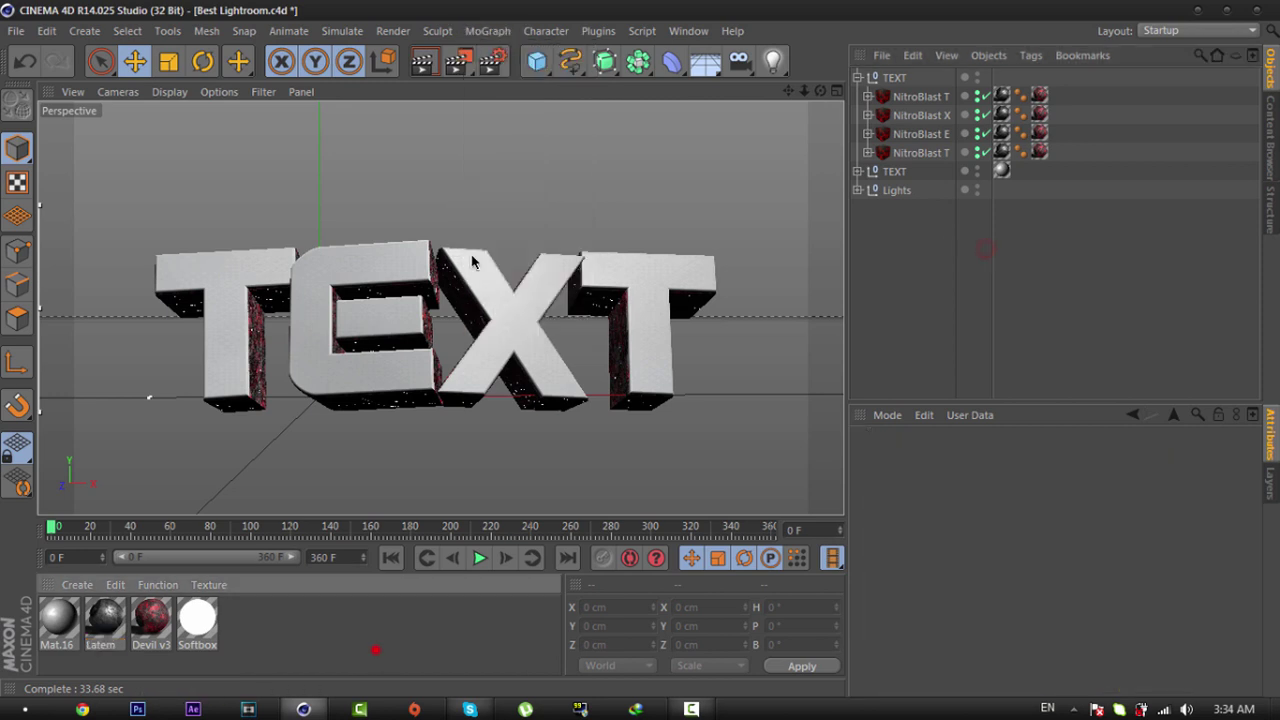
click(487, 31)
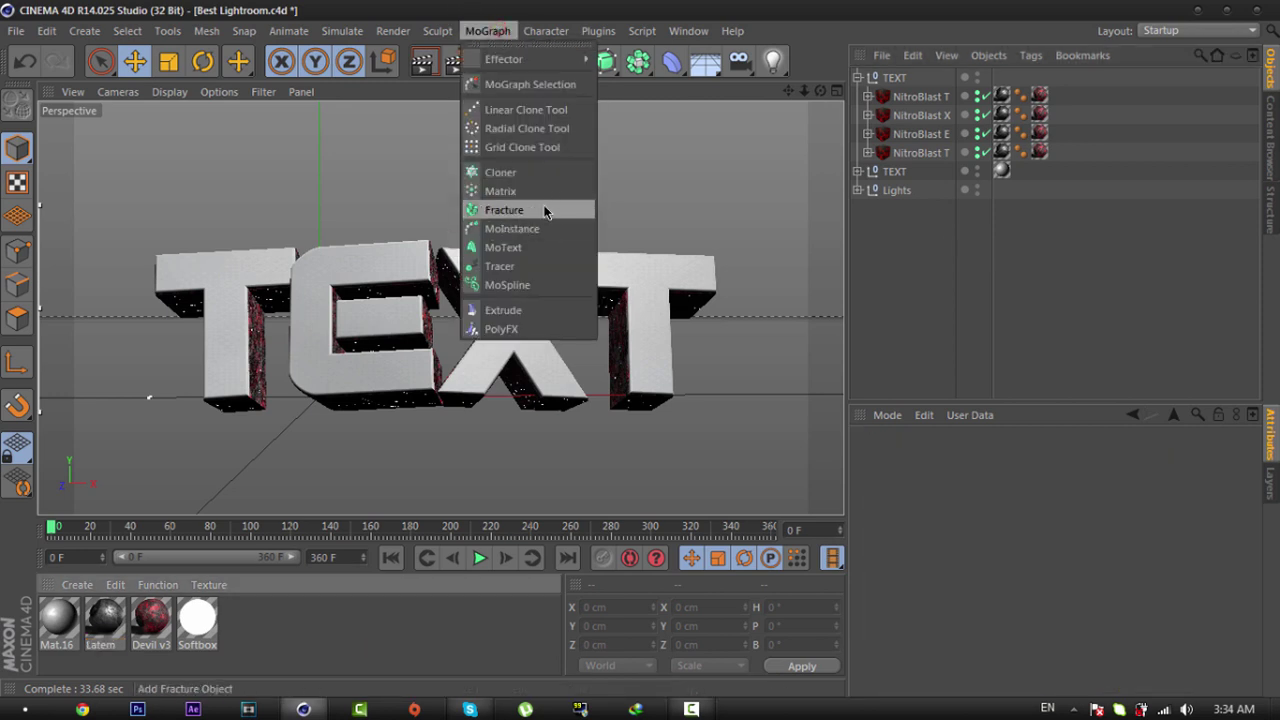
click(541, 207)
Step: Move Piece 0 to Piece 160 of the first-listed NitroBlast T into the Fracture object, and collapse both objects
click(867, 115)
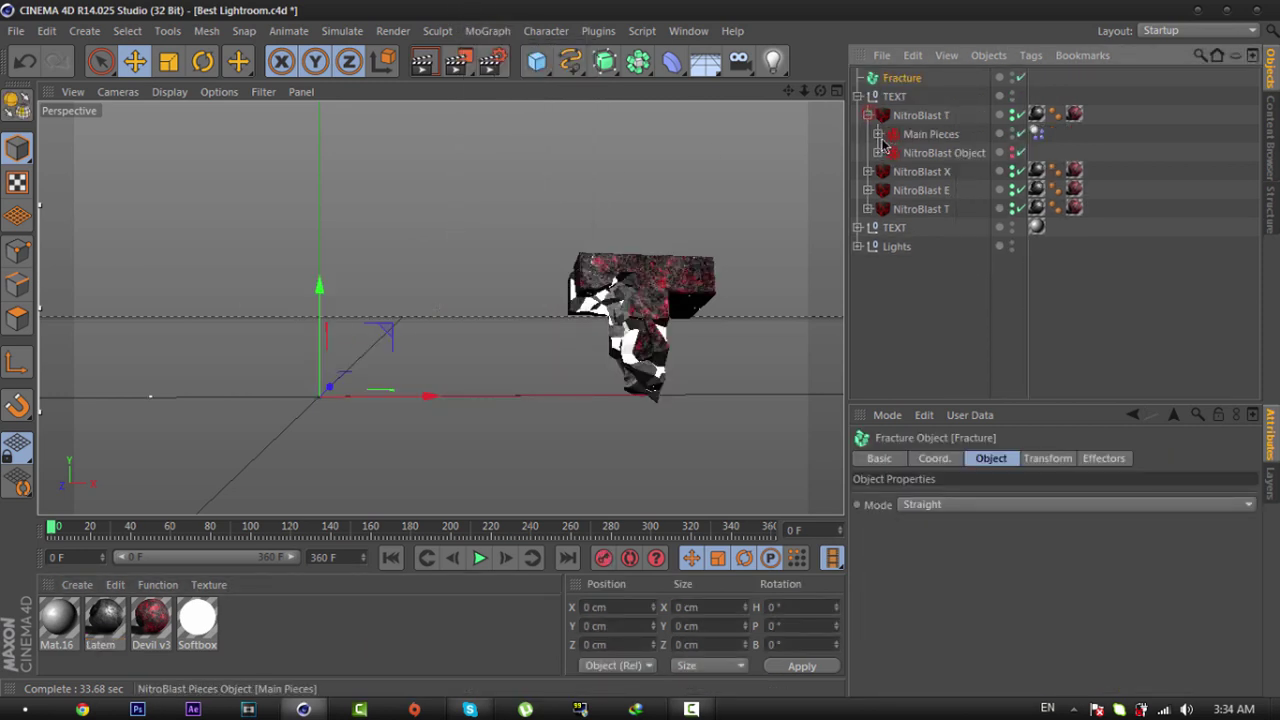
click(878, 134)
click(889, 153)
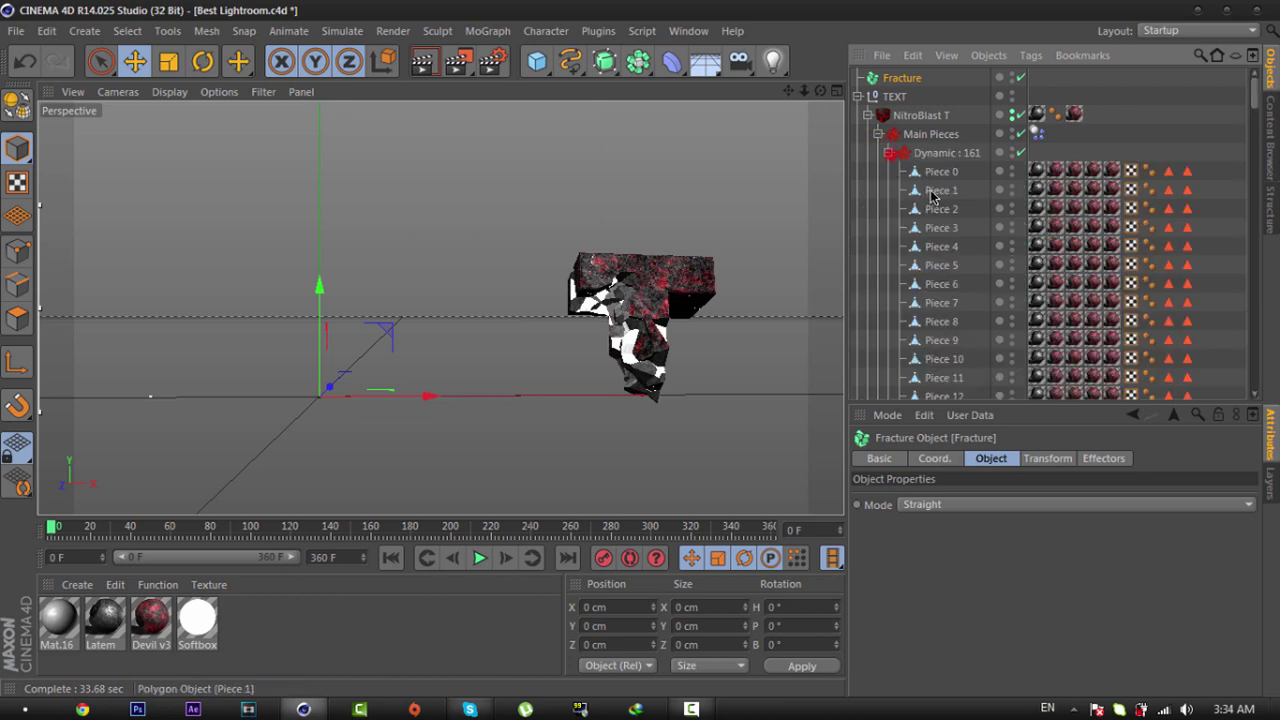
click(940, 171)
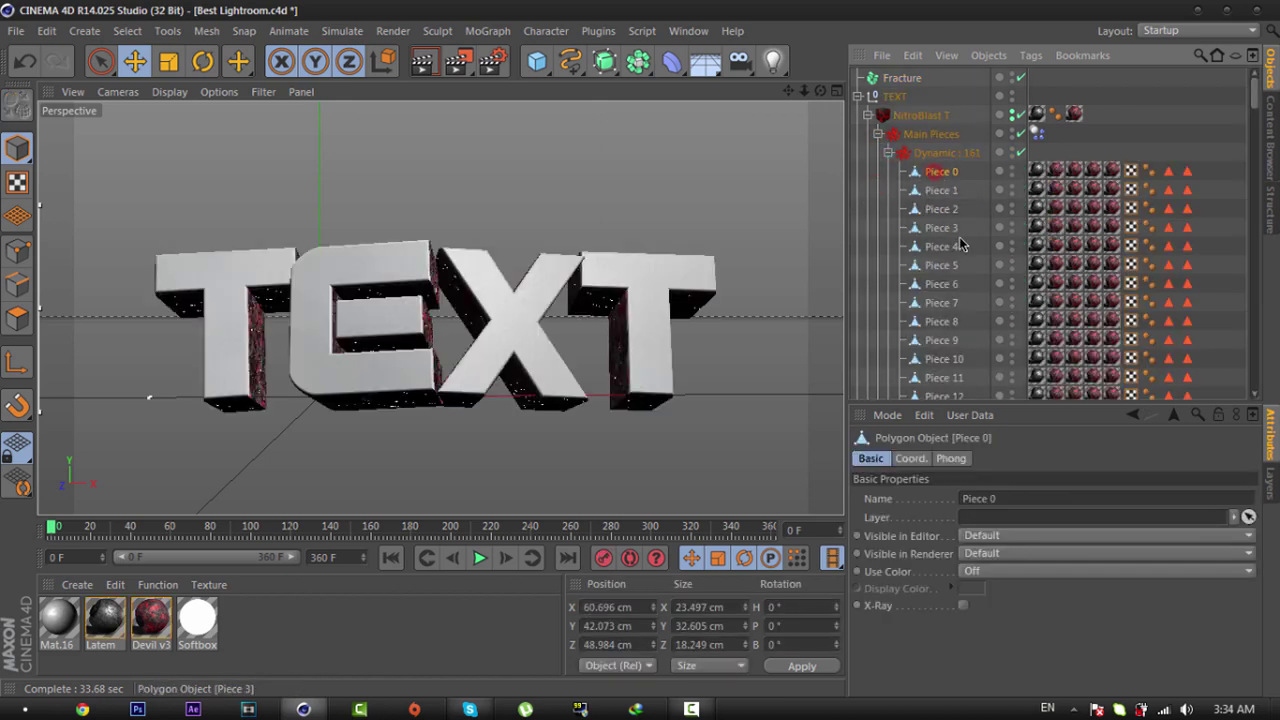
scroll(955, 250, down, 10)
scroll(955, 250, down, 20)
shift+click(948, 262)
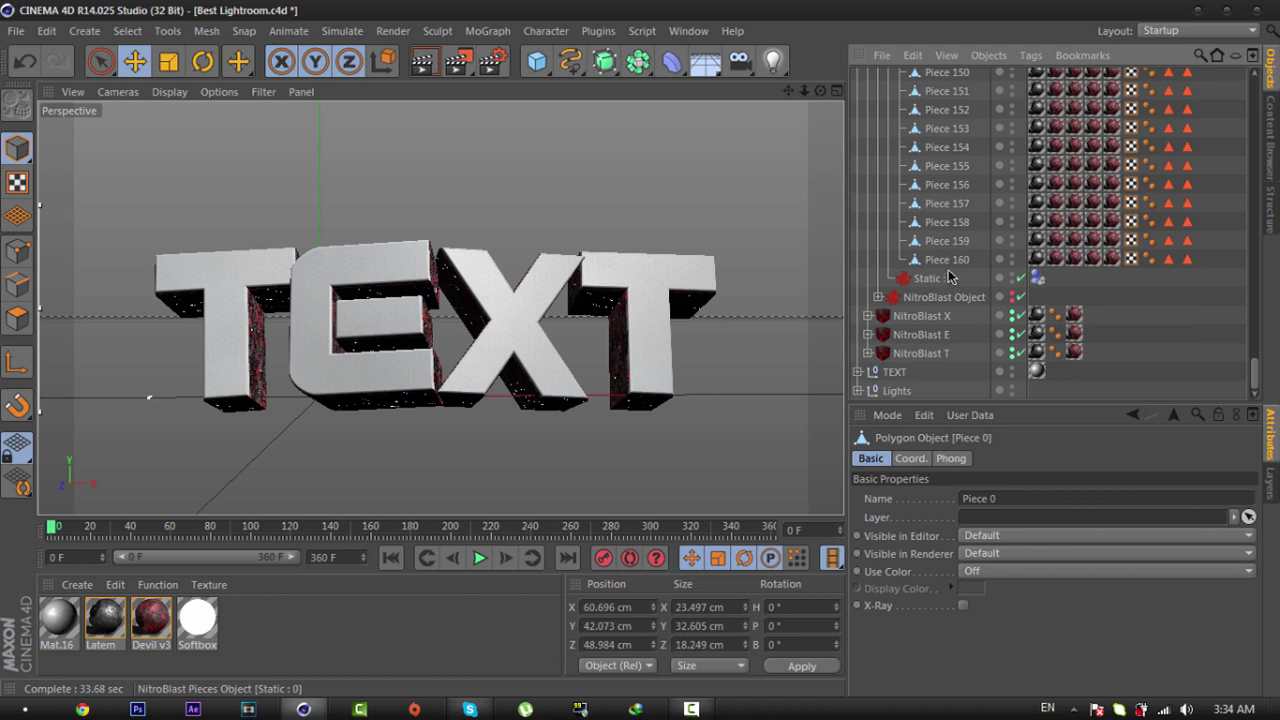
scroll(948, 270, up, 20)
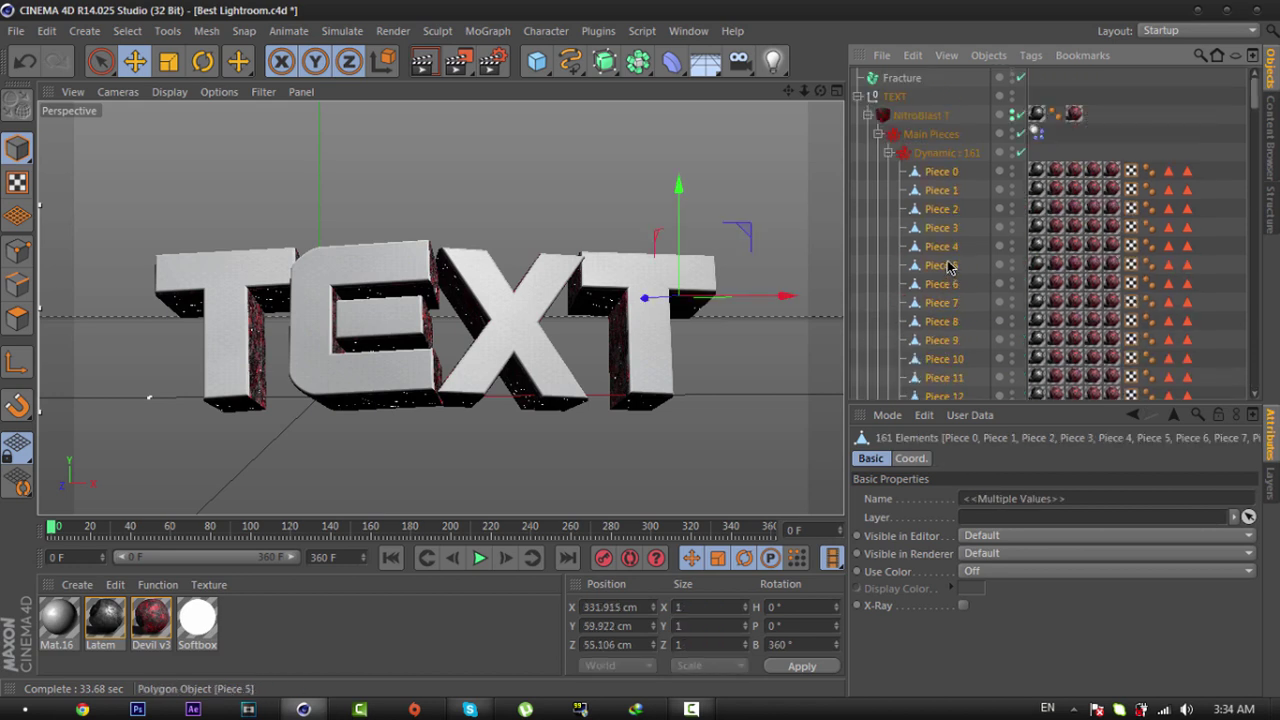
drag(940, 180, 895, 84)
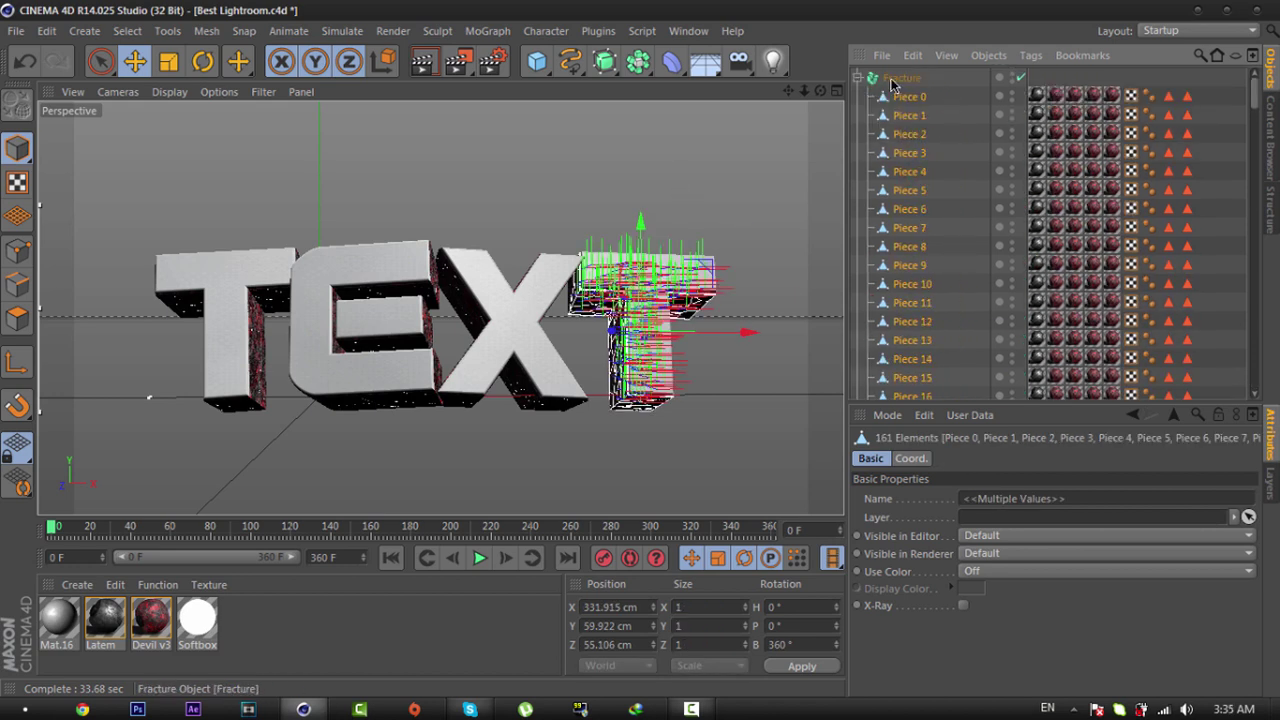
click(857, 78)
click(957, 349)
click(868, 115)
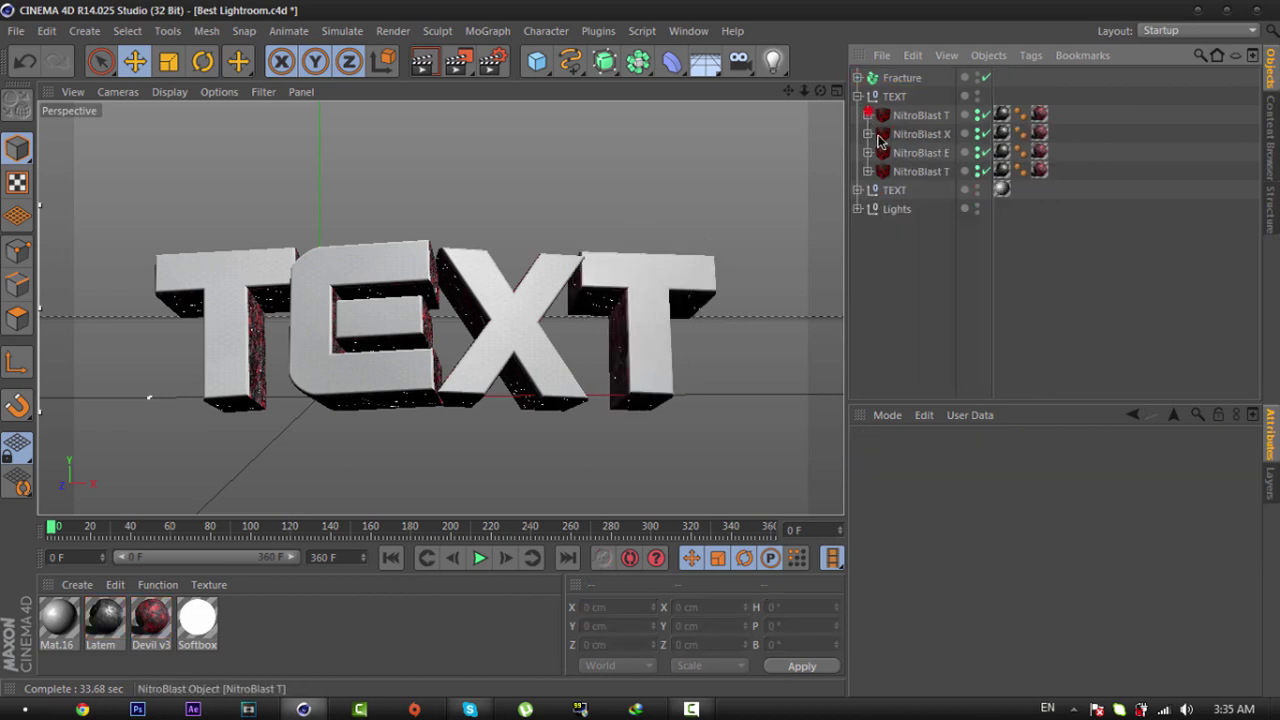
Step: Move all dynamic pieces of NitroBlast X, Piece 0 to Piece 161, into the Fracture object, and collapse both objects
click(867, 134)
click(878, 152)
click(888, 171)
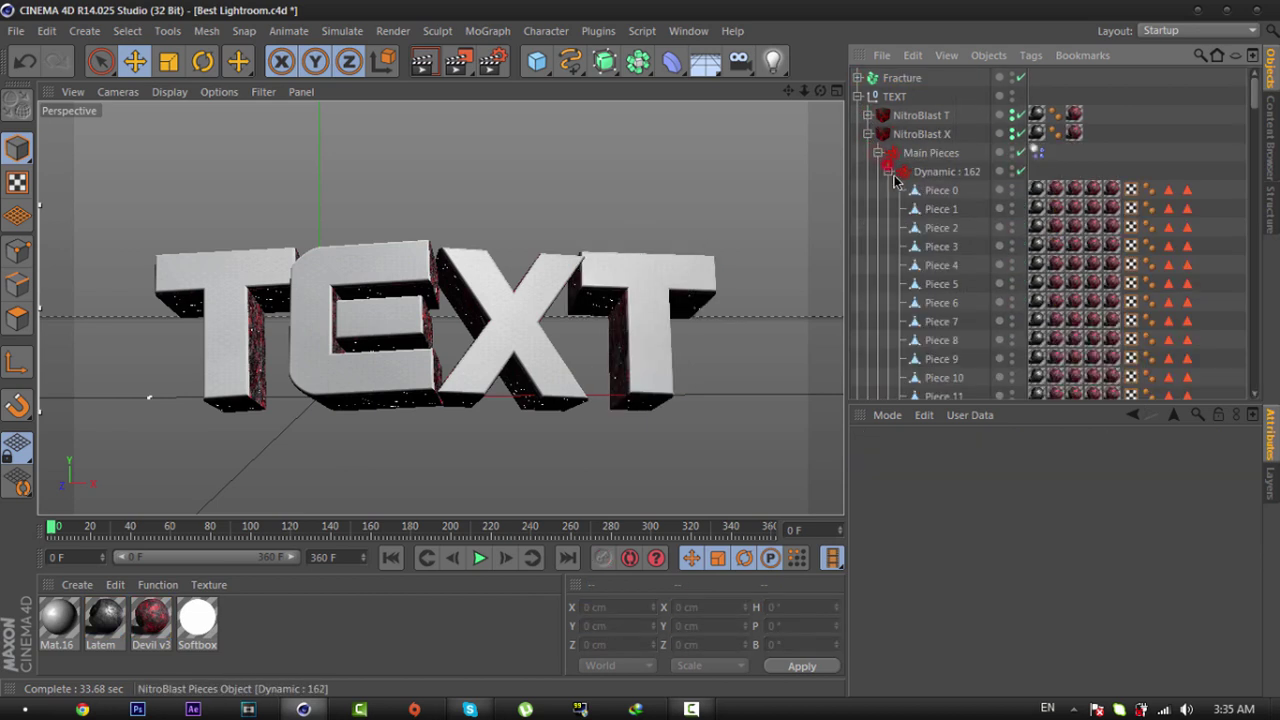
click(940, 190)
scroll(932, 249, down, 20)
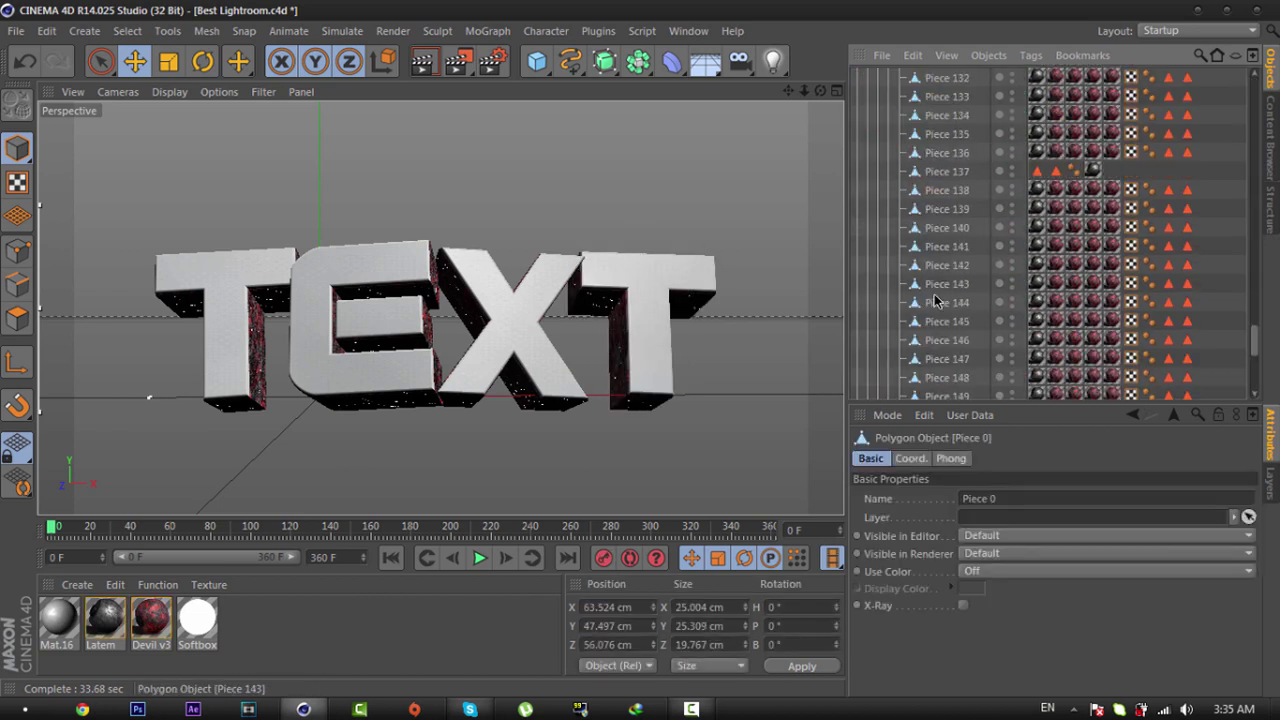
shift+click(940, 284)
scroll(940, 275, up, 20)
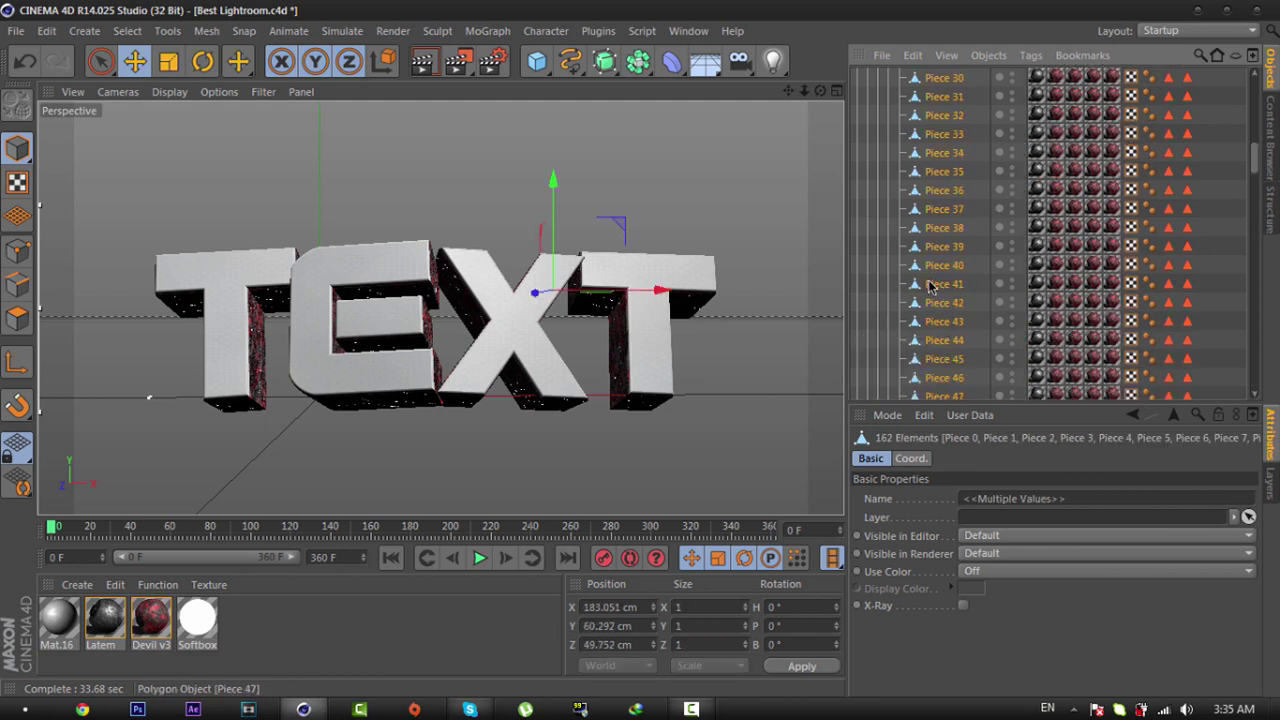
drag(943, 200, 862, 80)
click(858, 78)
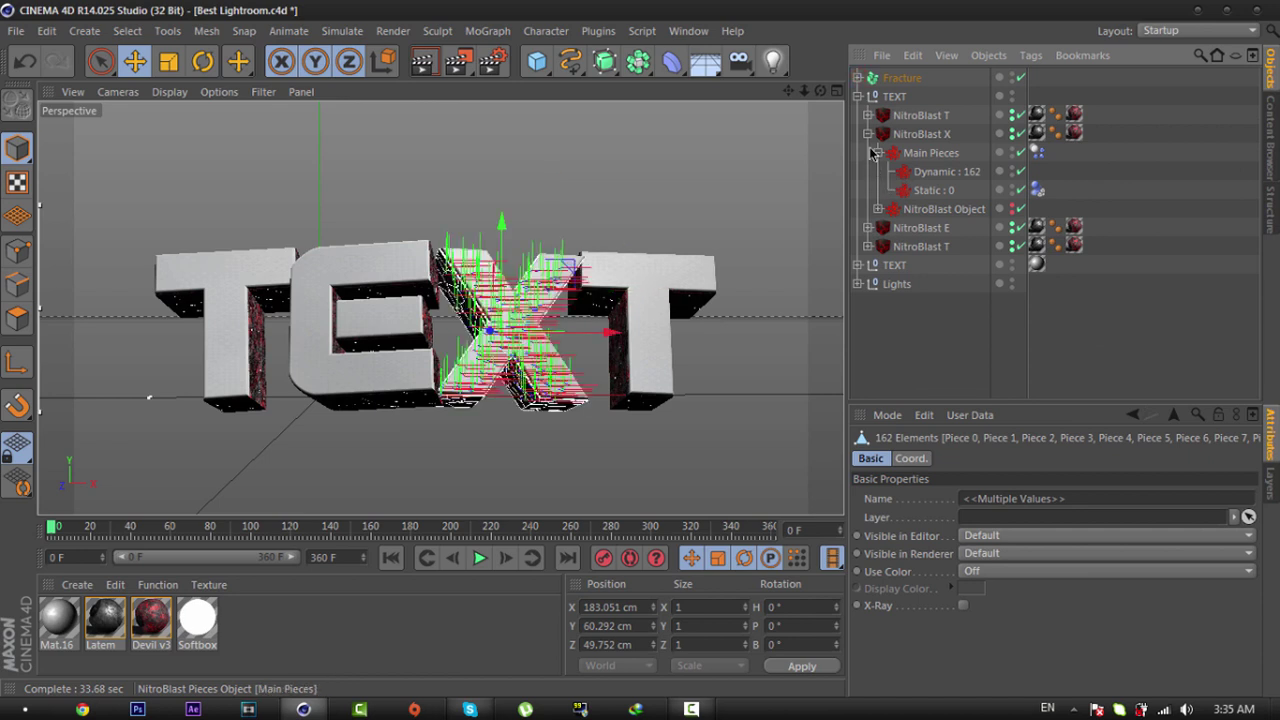
click(867, 134)
Step: Move all dynamic pieces of NitroBlast E, Piece 0 to Piece 160, into the Fracture object, and collapse both objects
click(867, 153)
click(880, 172)
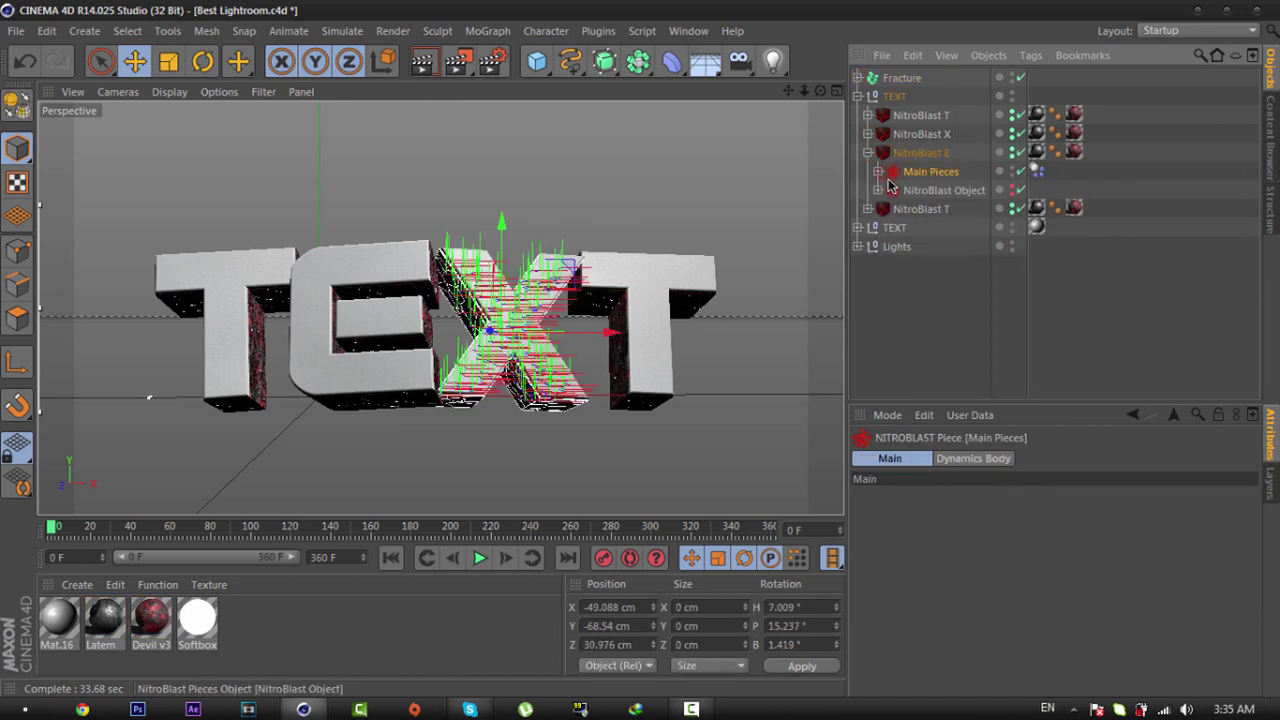
click(878, 172)
click(888, 191)
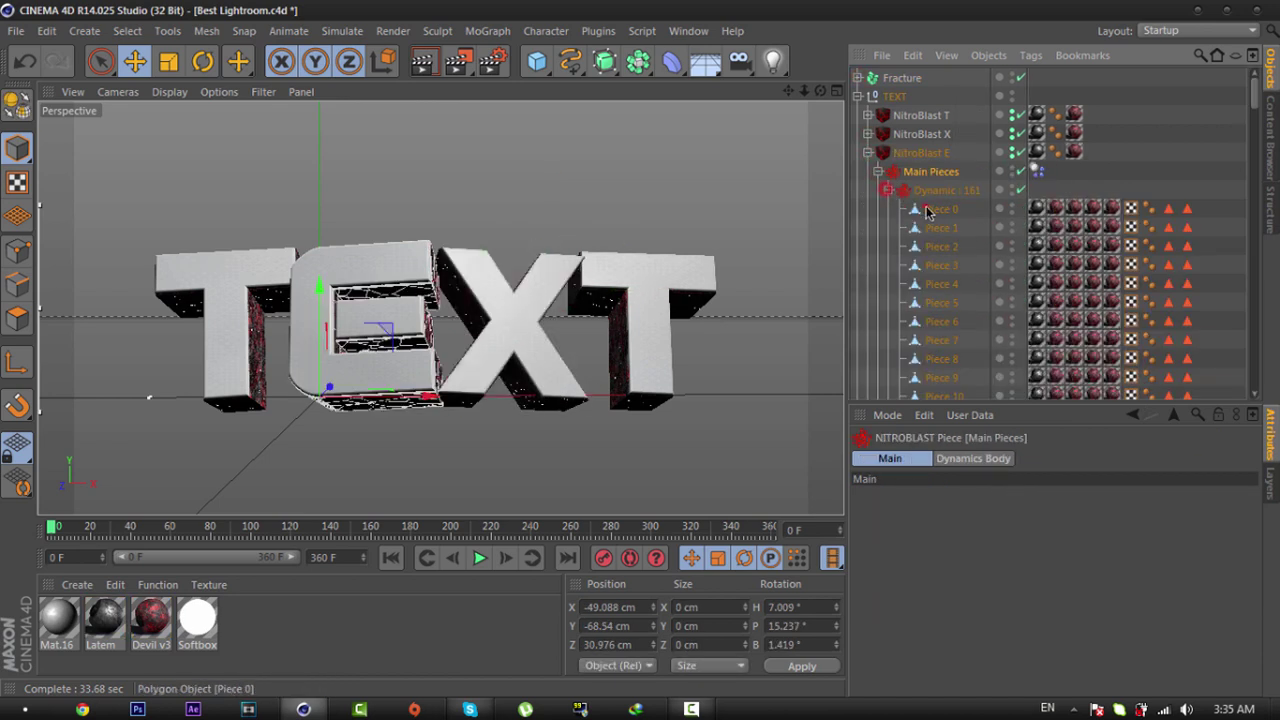
click(928, 210)
scroll(946, 228, down, 18)
scroll(948, 250, down, 18)
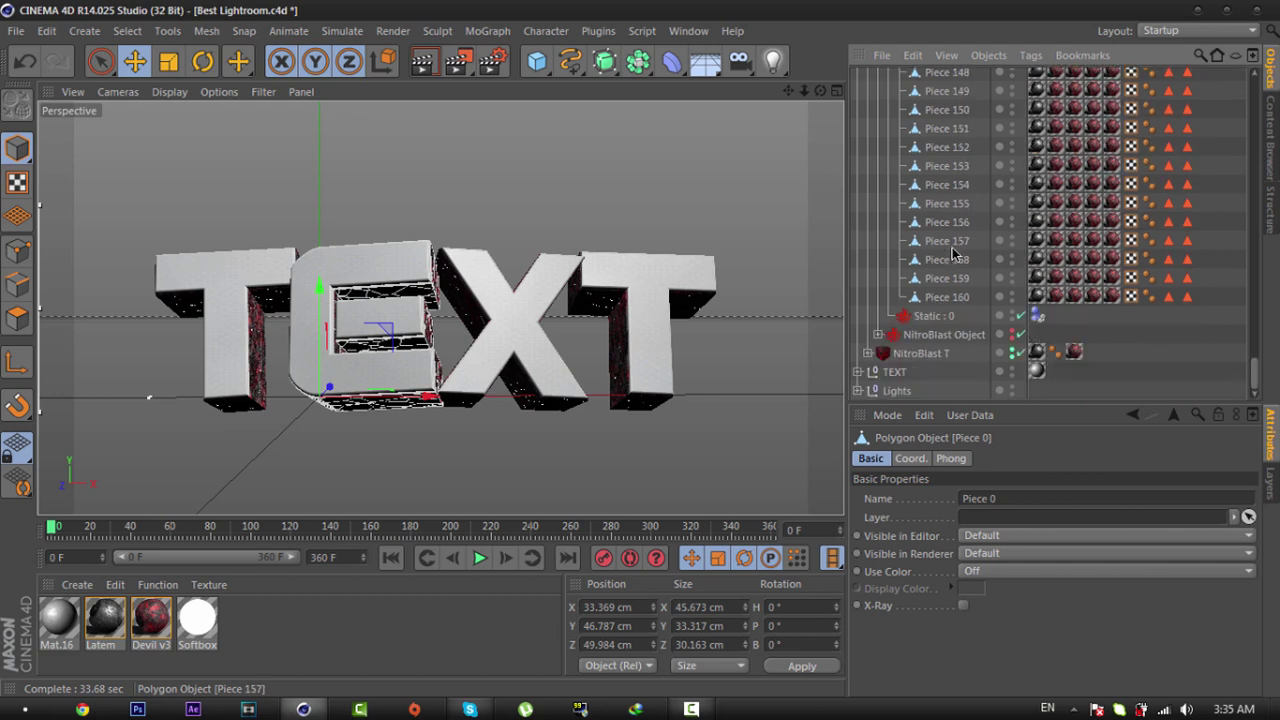
shift+click(948, 299)
scroll(940, 280, up, 20)
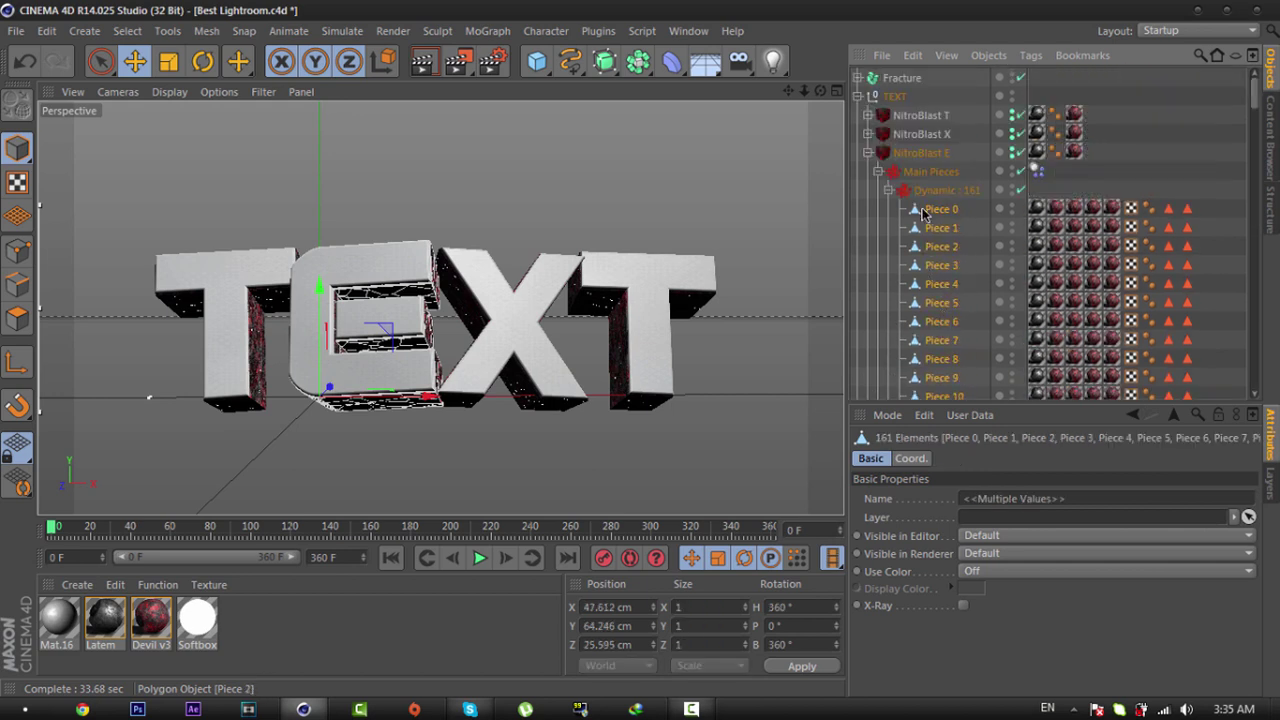
drag(922, 137, 856, 79)
click(857, 78)
click(868, 153)
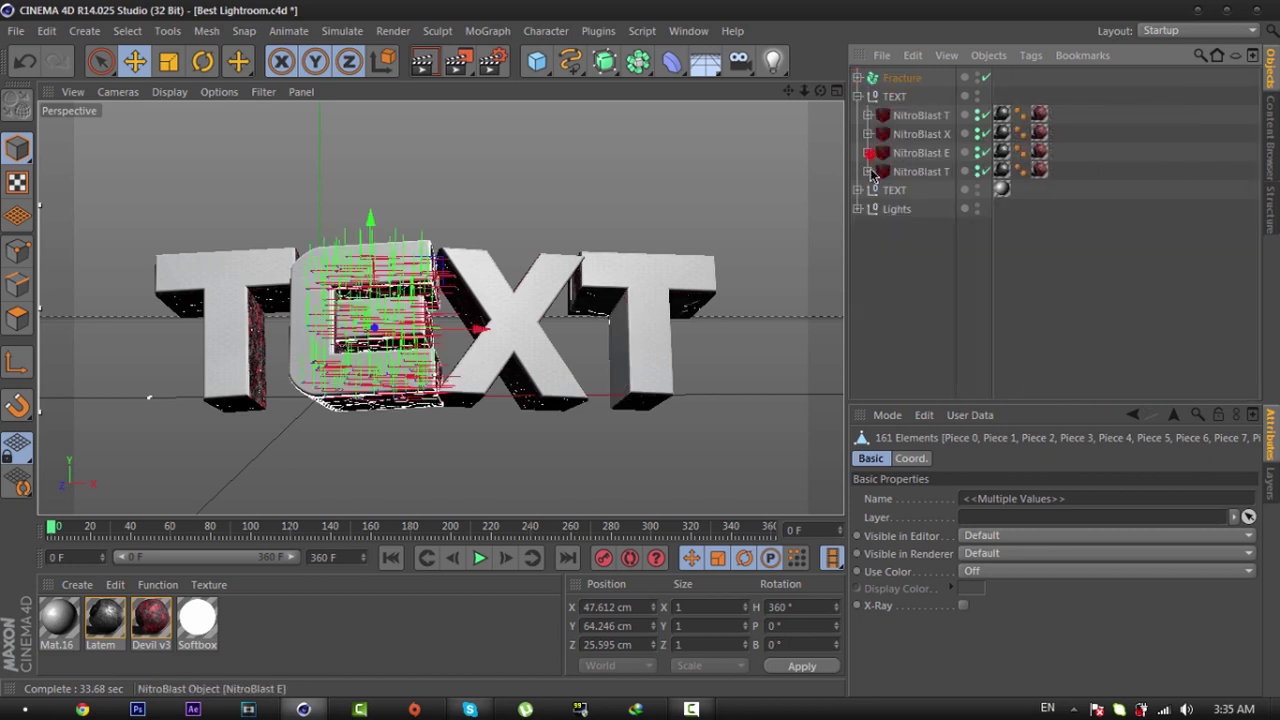
Step: Expand the last-listed NitroBlast T down to the individual pieces of its Dynamic group
click(868, 171)
click(878, 190)
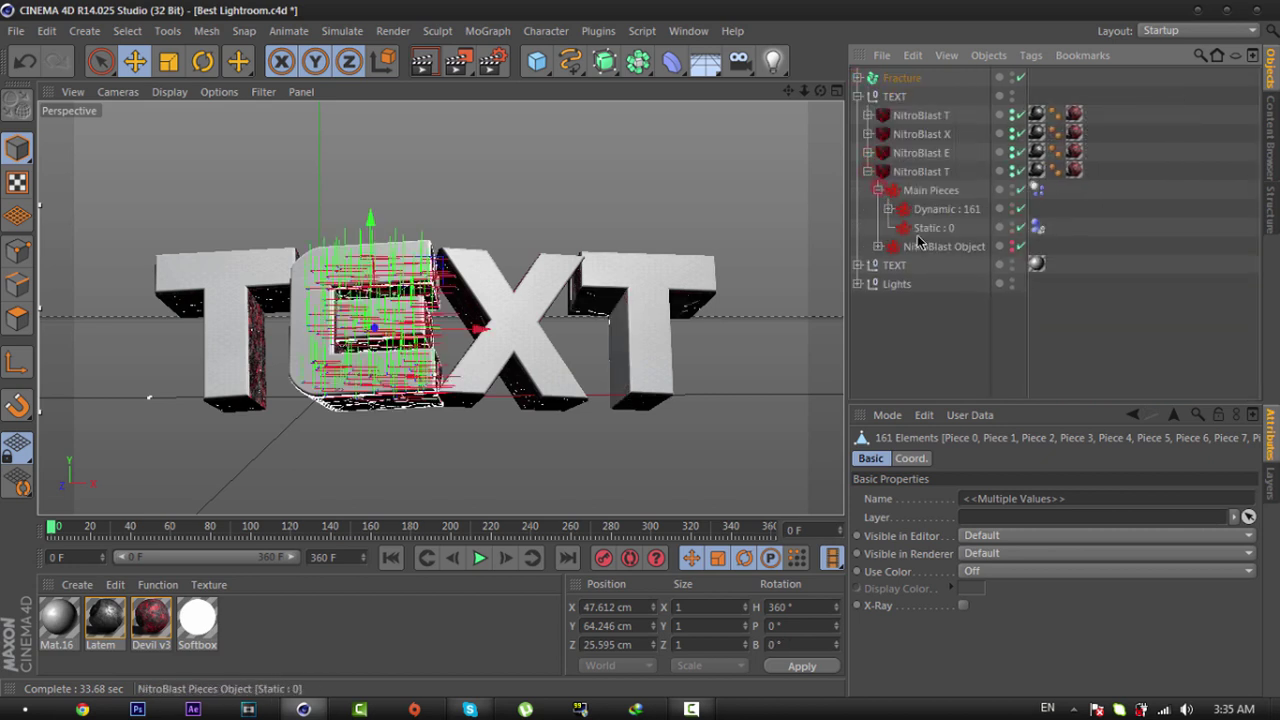
click(888, 209)
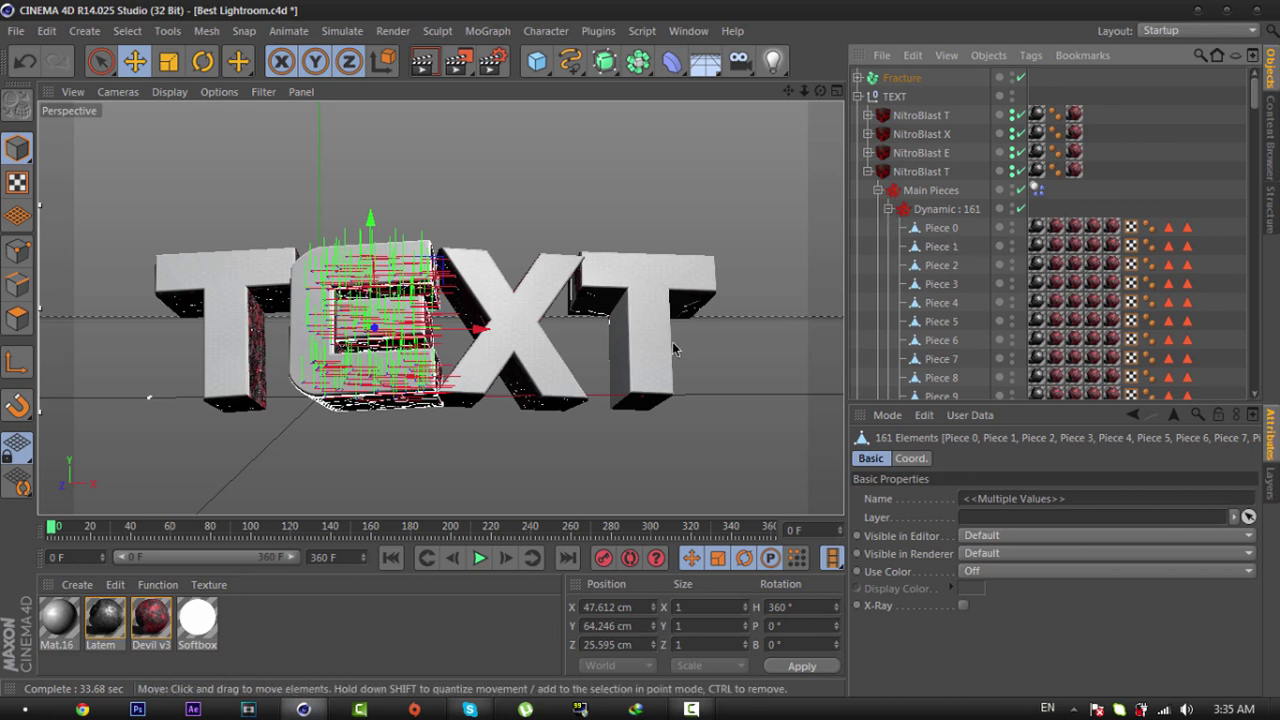
Step: Undo moving the pieces of the letters T, X and E until the Fracture object is empty
click(667, 397)
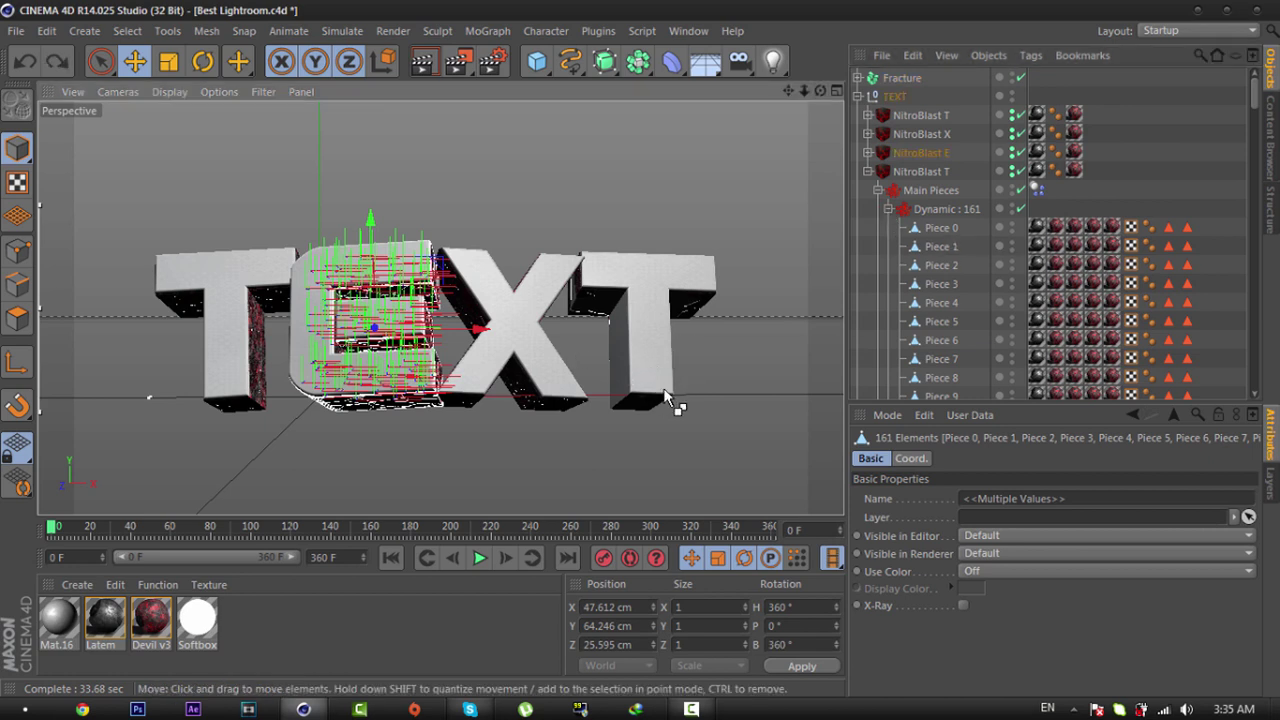
key(ctrl+z)
key(ctrl+z)
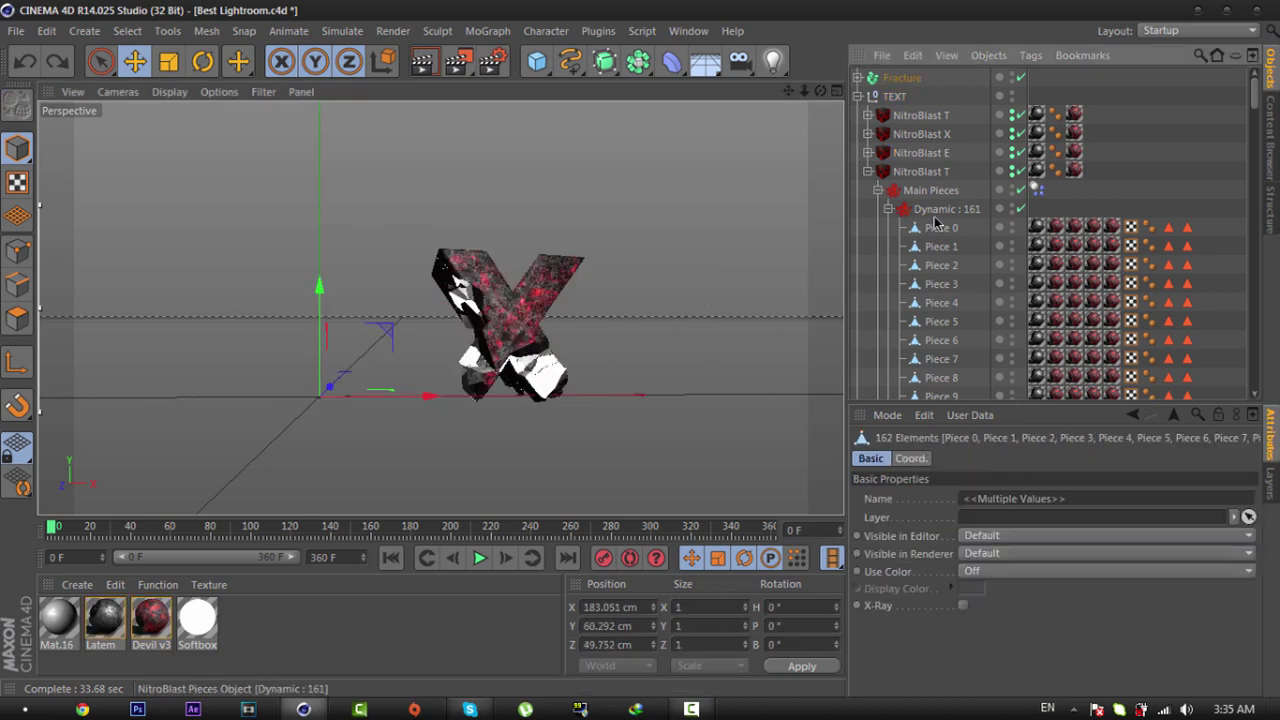
key(ctrl+z)
key(ctrl+z)
key(ctrl+z)
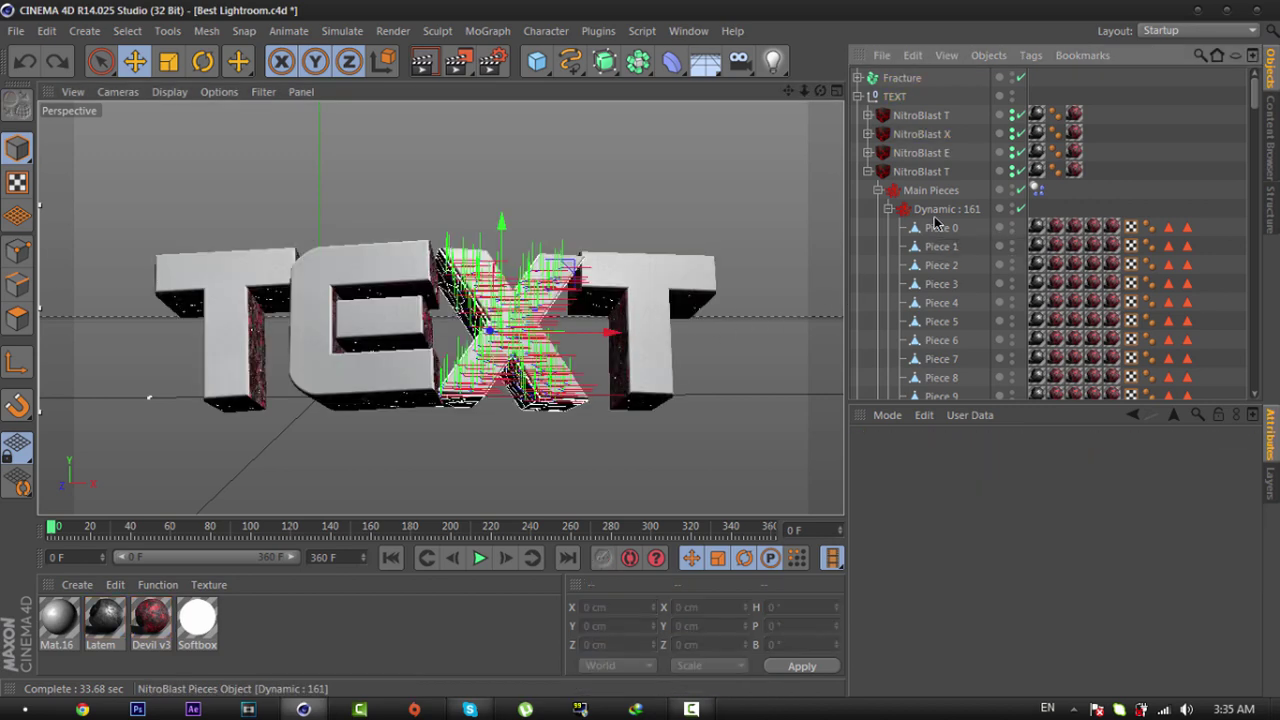
key(ctrl+z)
key(ctrl+z)
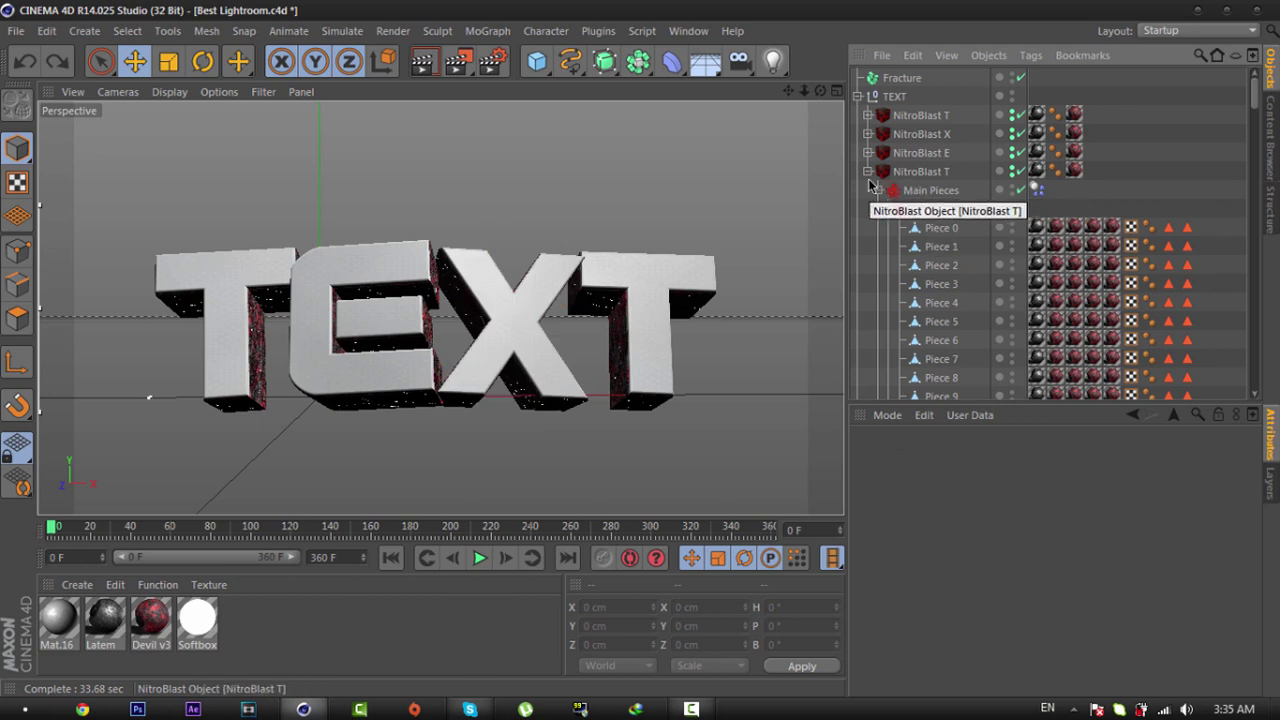
Step: Move Piece 0 to Piece 160 of the first-listed NitroBlast T into the empty Fracture object, and collapse both objects
click(867, 116)
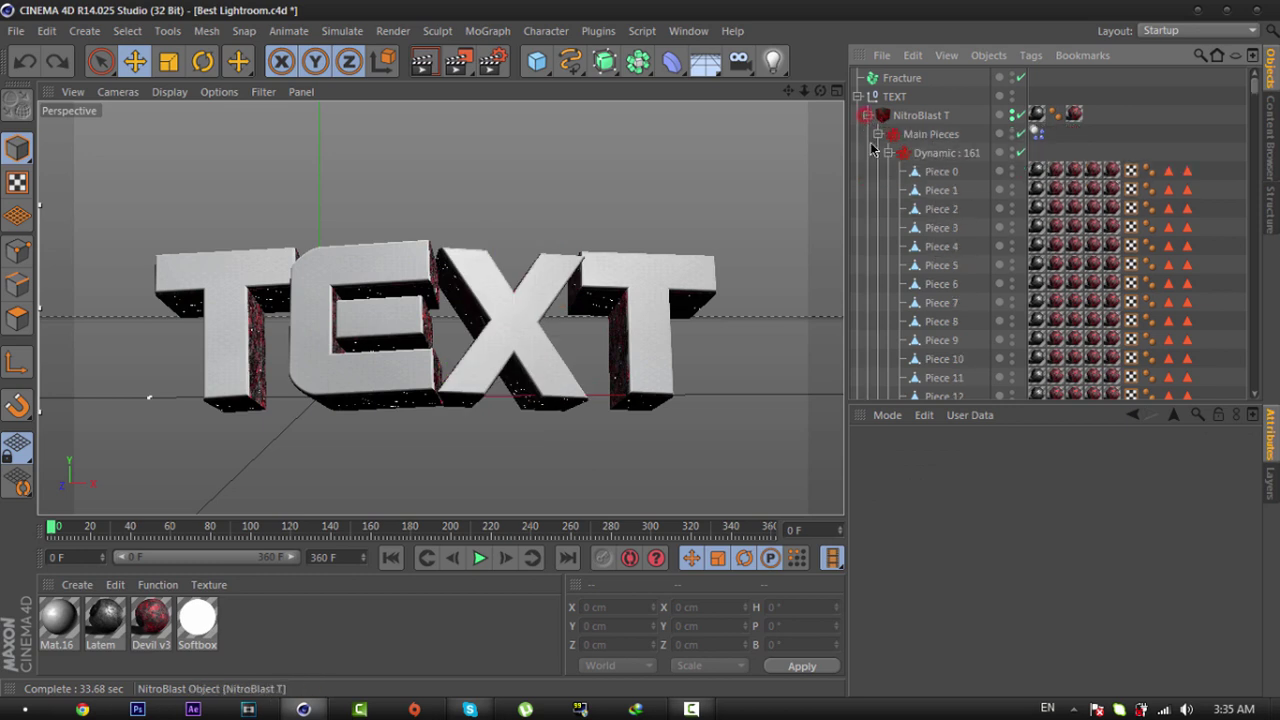
click(923, 172)
scroll(940, 205, down, 20)
scroll(920, 325, down, 20)
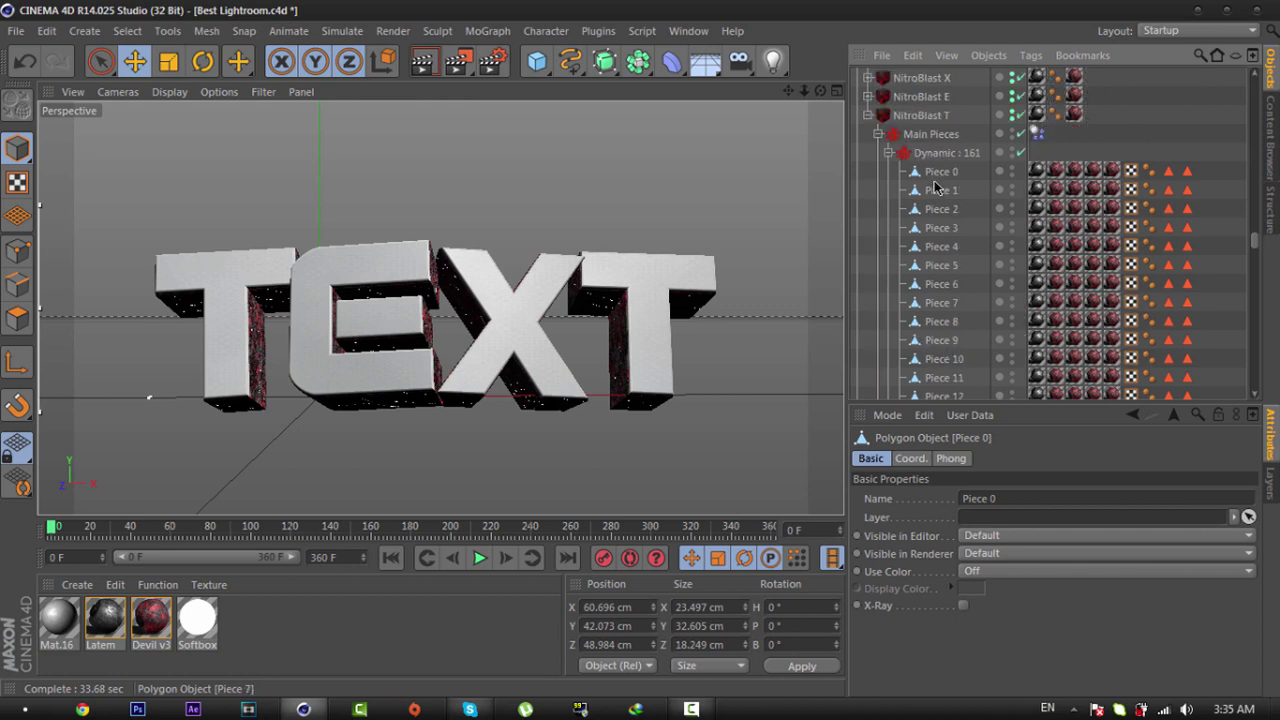
scroll(948, 162, up, 20)
scroll(950, 314, down, 2)
shift+click(952, 268)
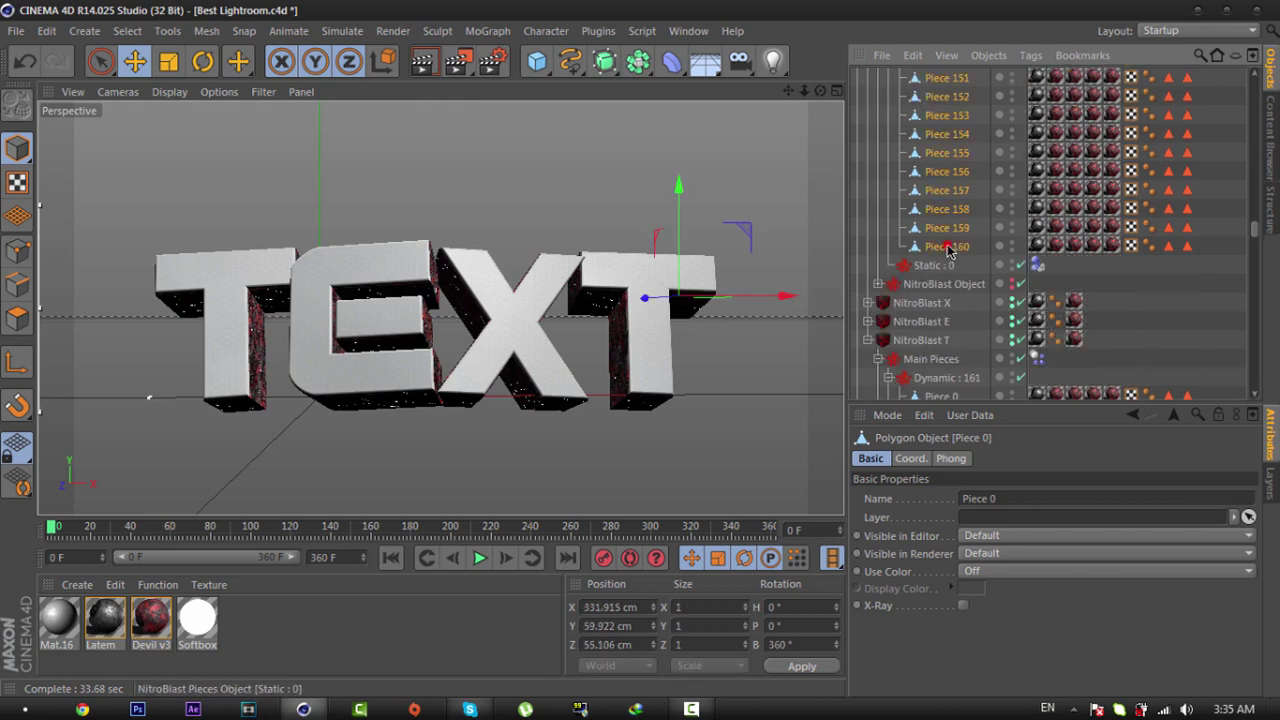
scroll(951, 250, up, 20)
scroll(945, 220, up, 7)
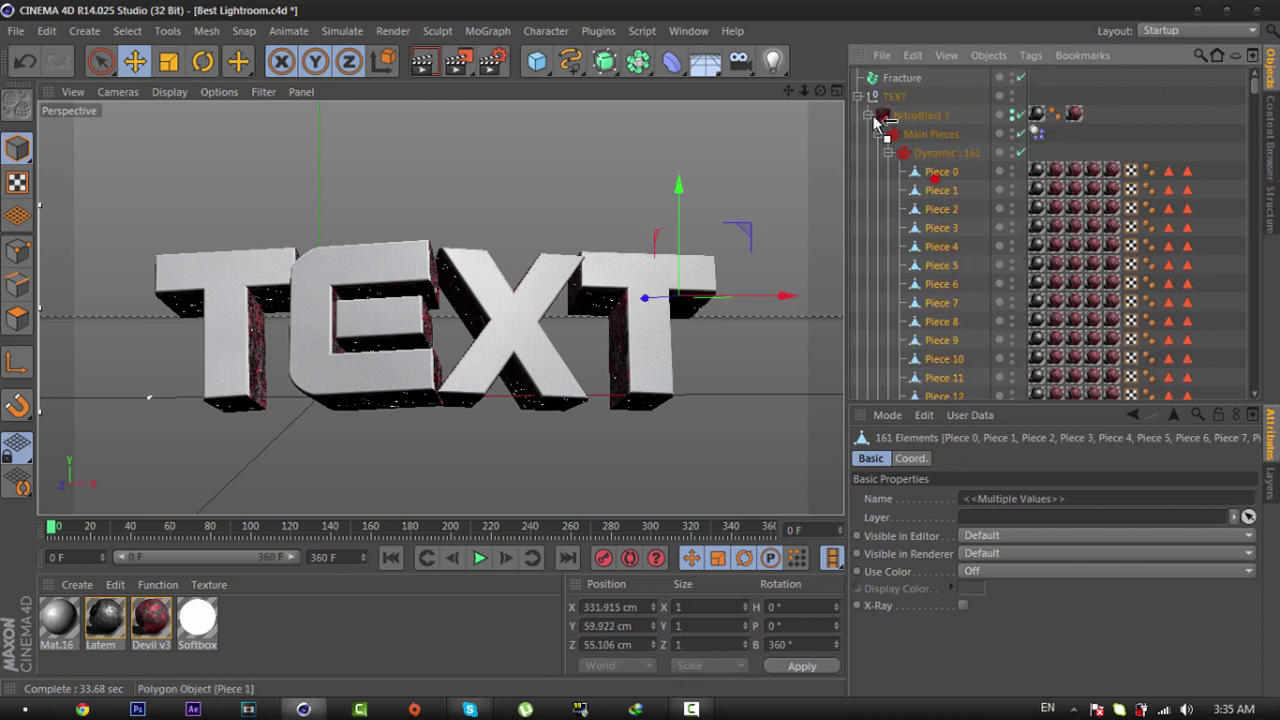
drag(876, 120, 903, 80)
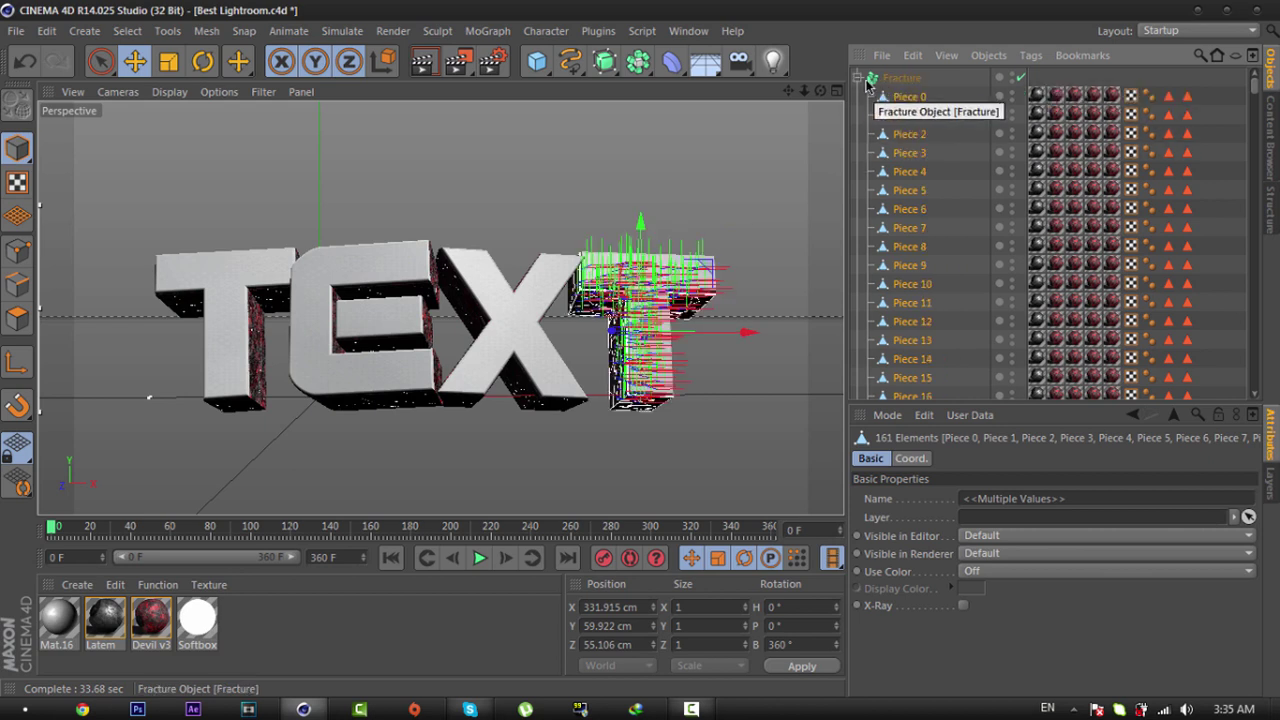
click(858, 78)
click(866, 118)
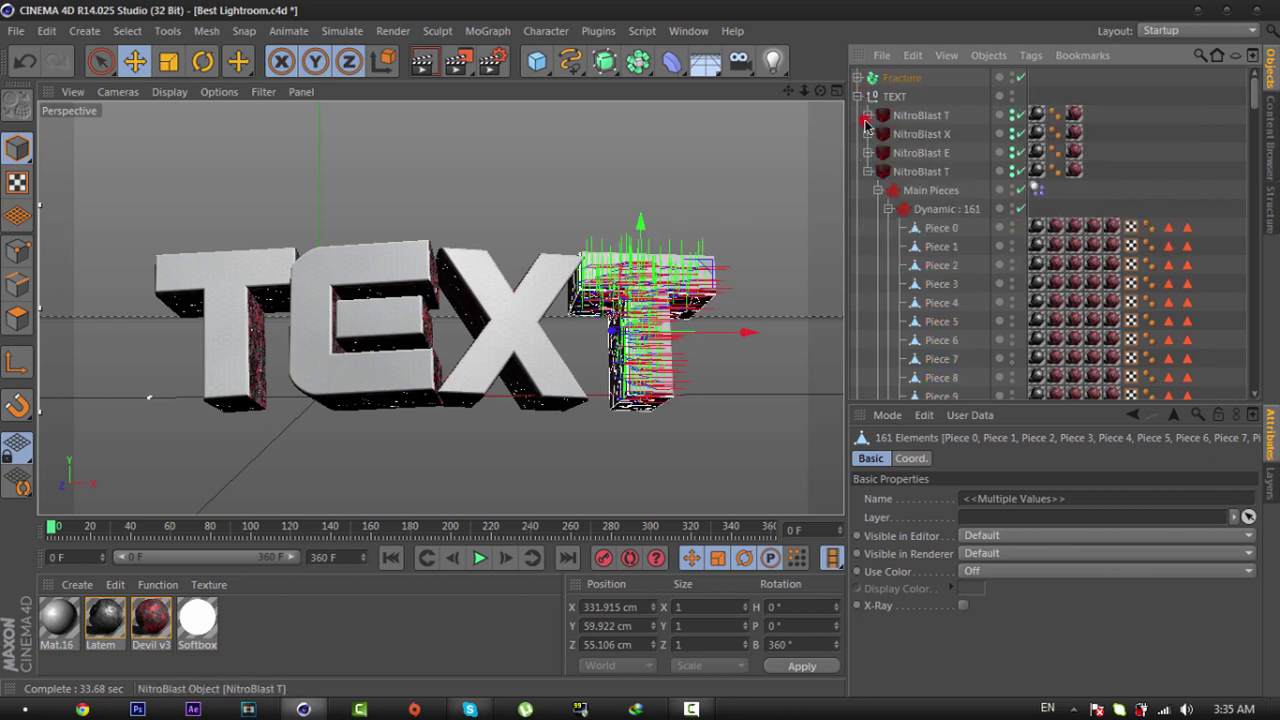
Step: Move Piece 0 to Piece 161 of NitroBlast X into the Fracture object, and collapse both objects
click(868, 135)
click(935, 194)
scroll(935, 211, down, 20)
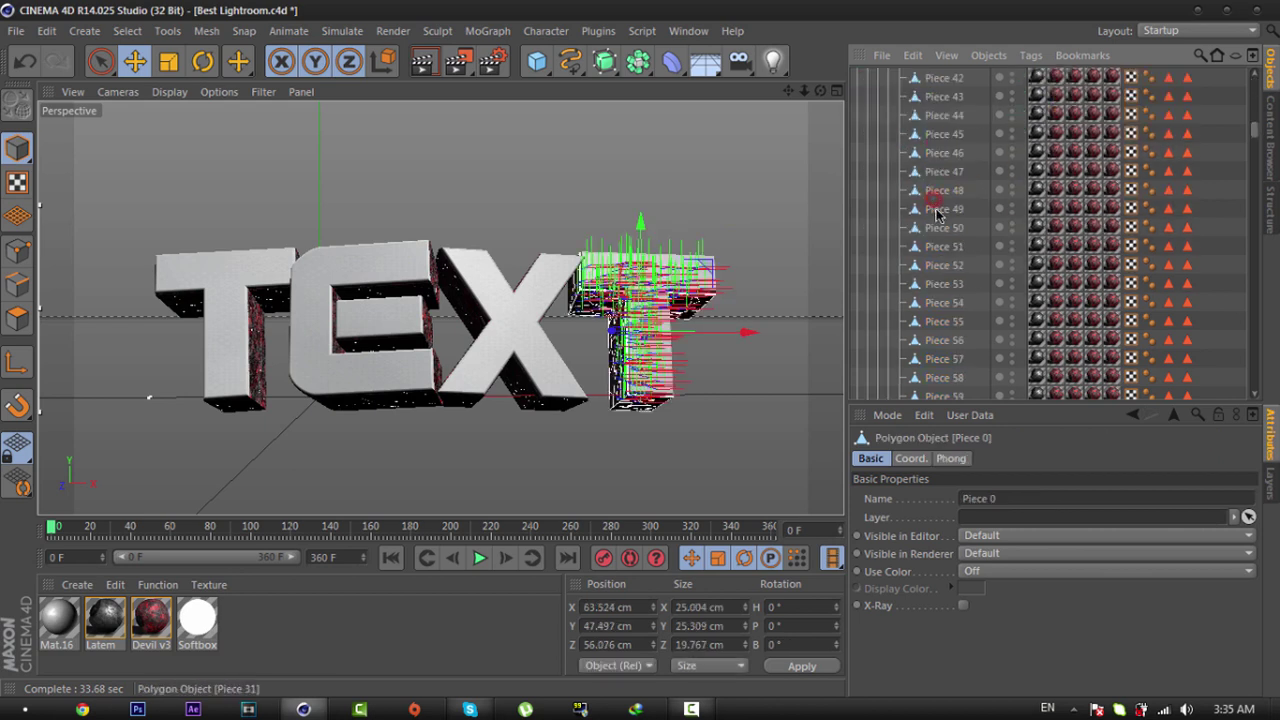
scroll(940, 250, down, 12)
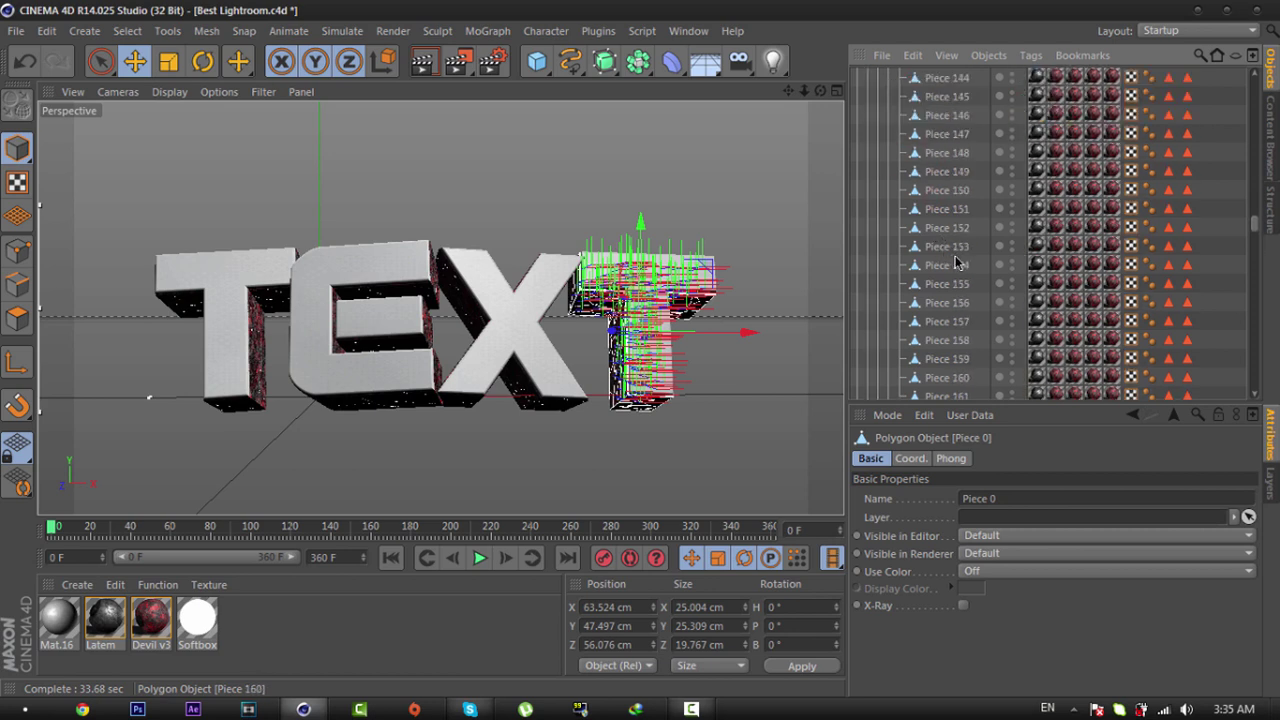
scroll(950, 266, down, 5)
shift+click(940, 286)
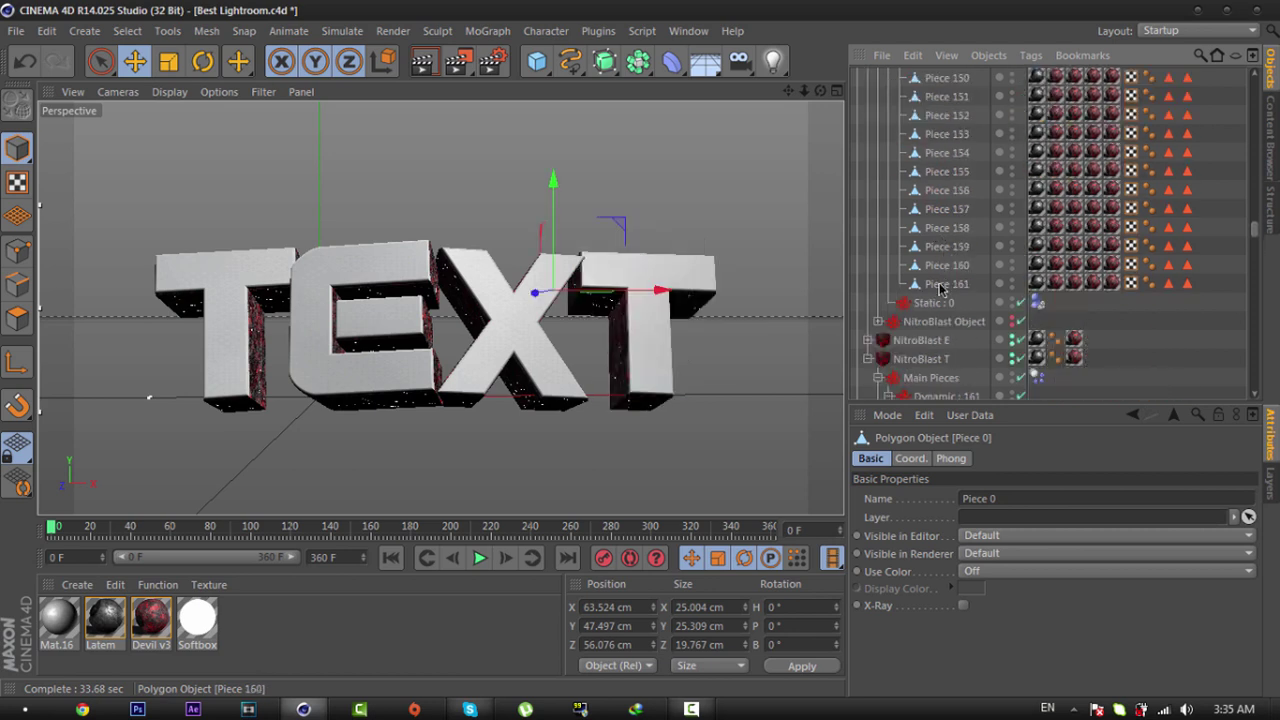
scroll(938, 288, up, 2)
scroll(940, 285, up, 20)
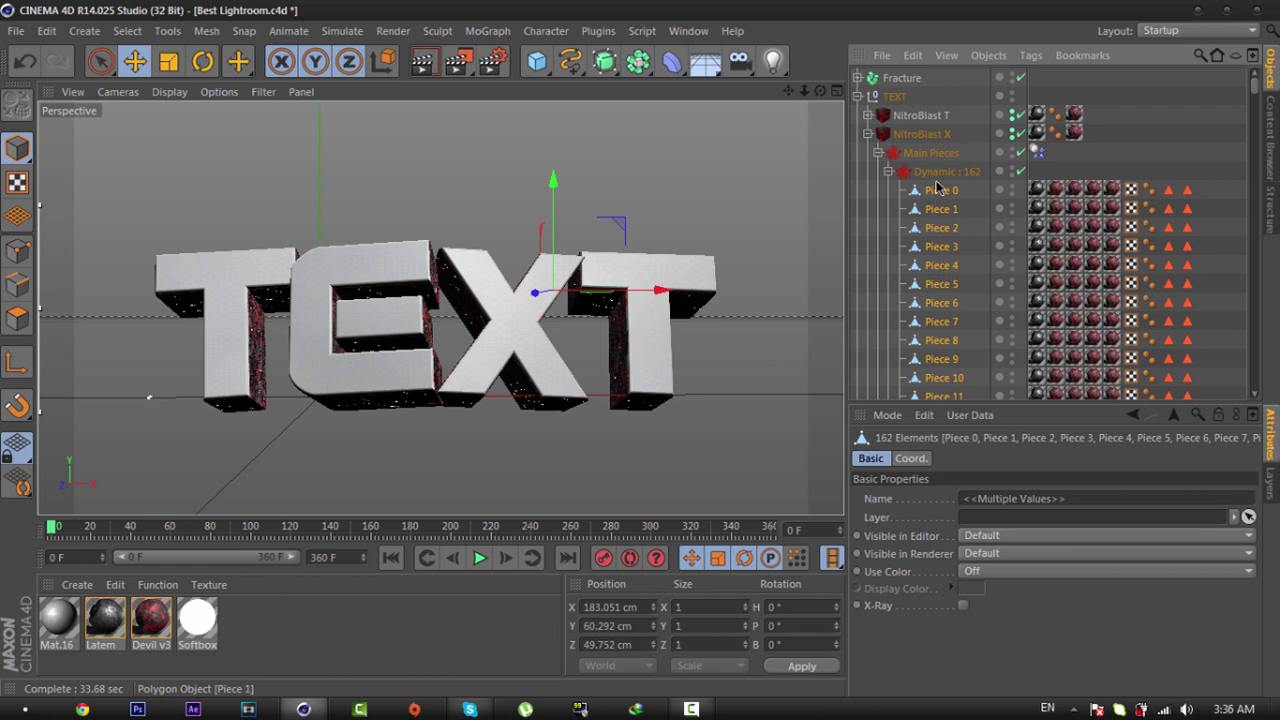
drag(885, 80, 856, 80)
click(857, 78)
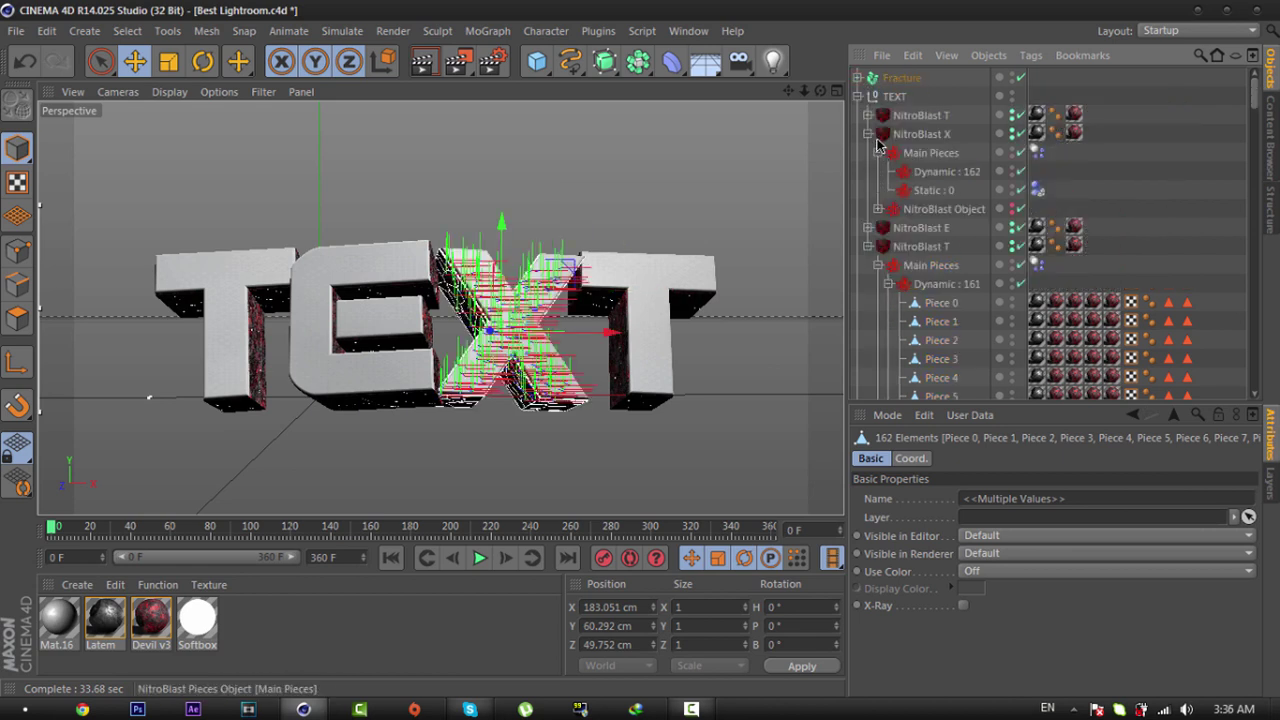
click(868, 134)
Step: Move Piece 0 to Piece 160 of NitroBlast E into the Fracture object, and collapse both objects
click(940, 228)
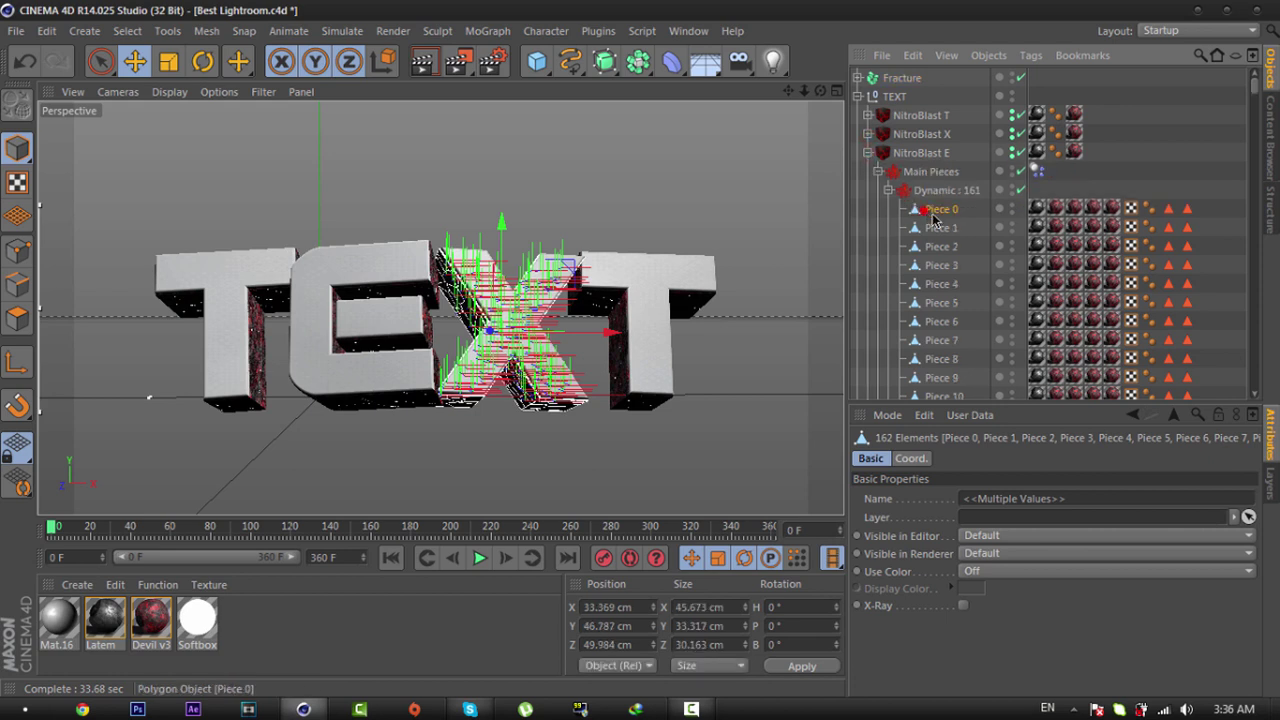
scroll(950, 280, down, 15)
scroll(960, 288, down, 12)
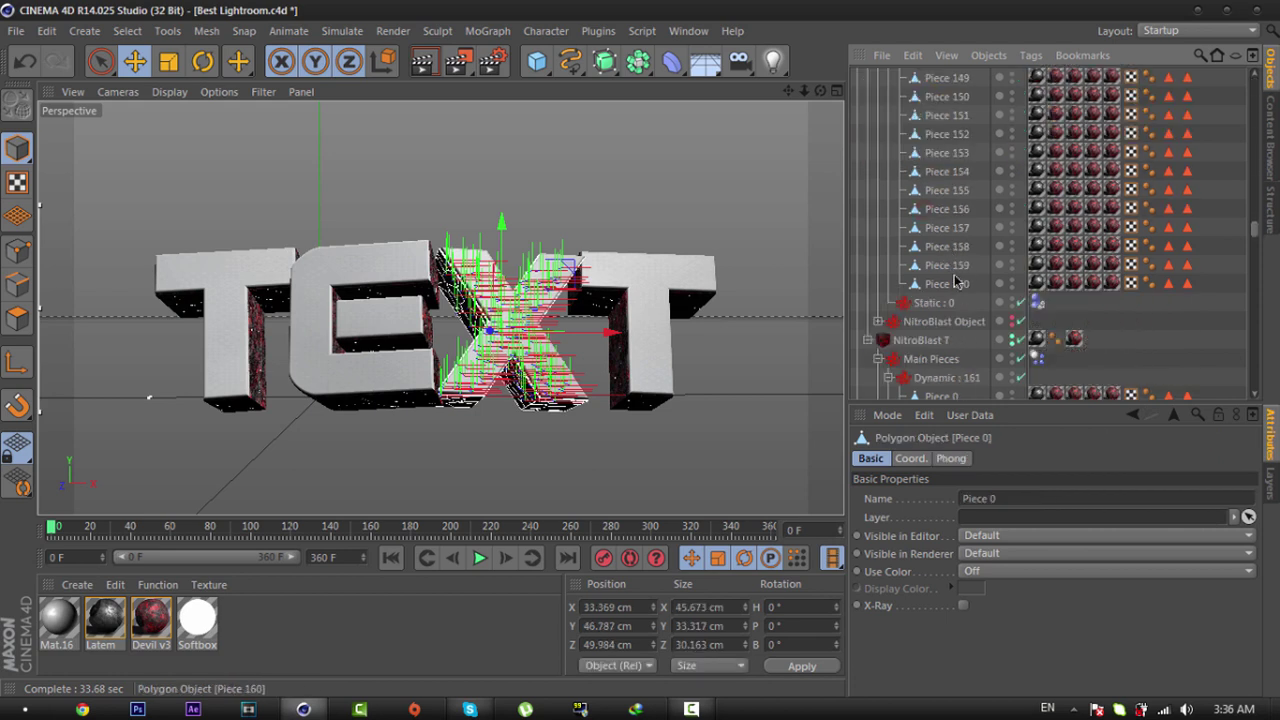
shift+click(958, 285)
scroll(950, 285, up, 8)
scroll(946, 287, up, 20)
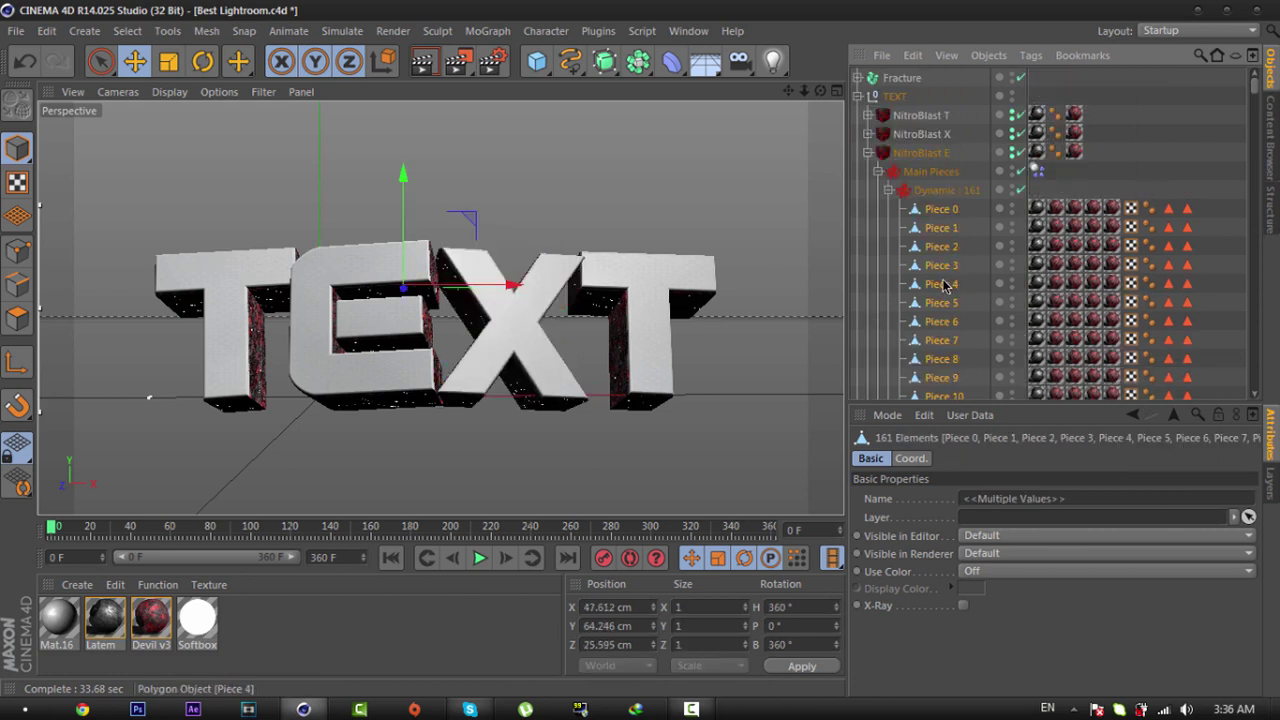
drag(860, 77, 871, 80)
click(858, 78)
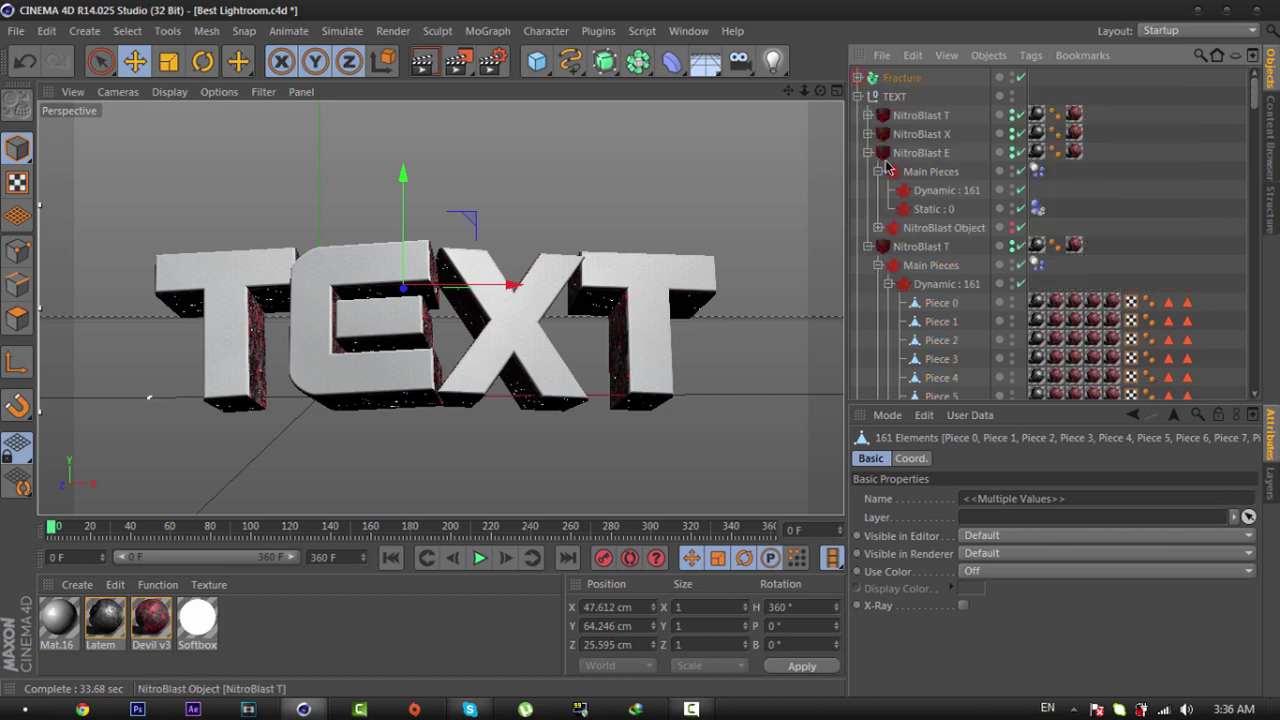
click(868, 153)
Step: Move Piece 0 to Piece 160 of the last-listed NitroBlast T into the Fracture object, and collapse the Fracture object
click(920, 230)
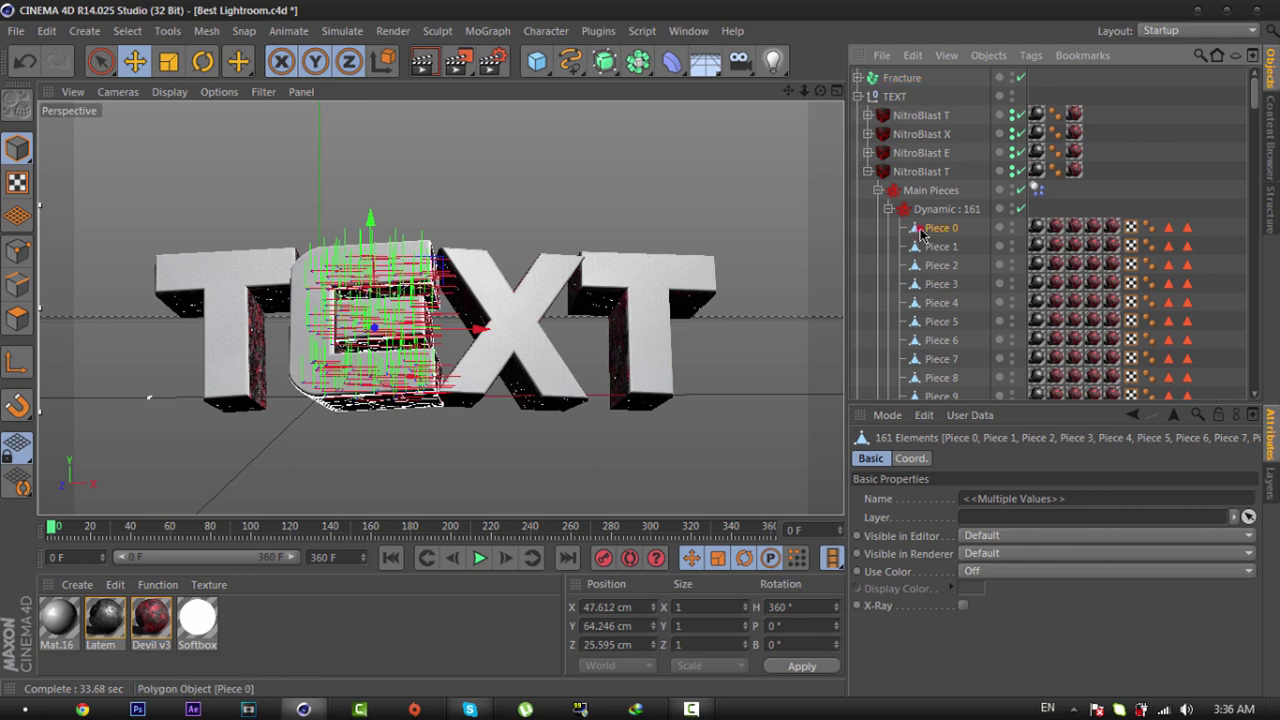
scroll(930, 270, down, 10)
scroll(935, 280, down, 20)
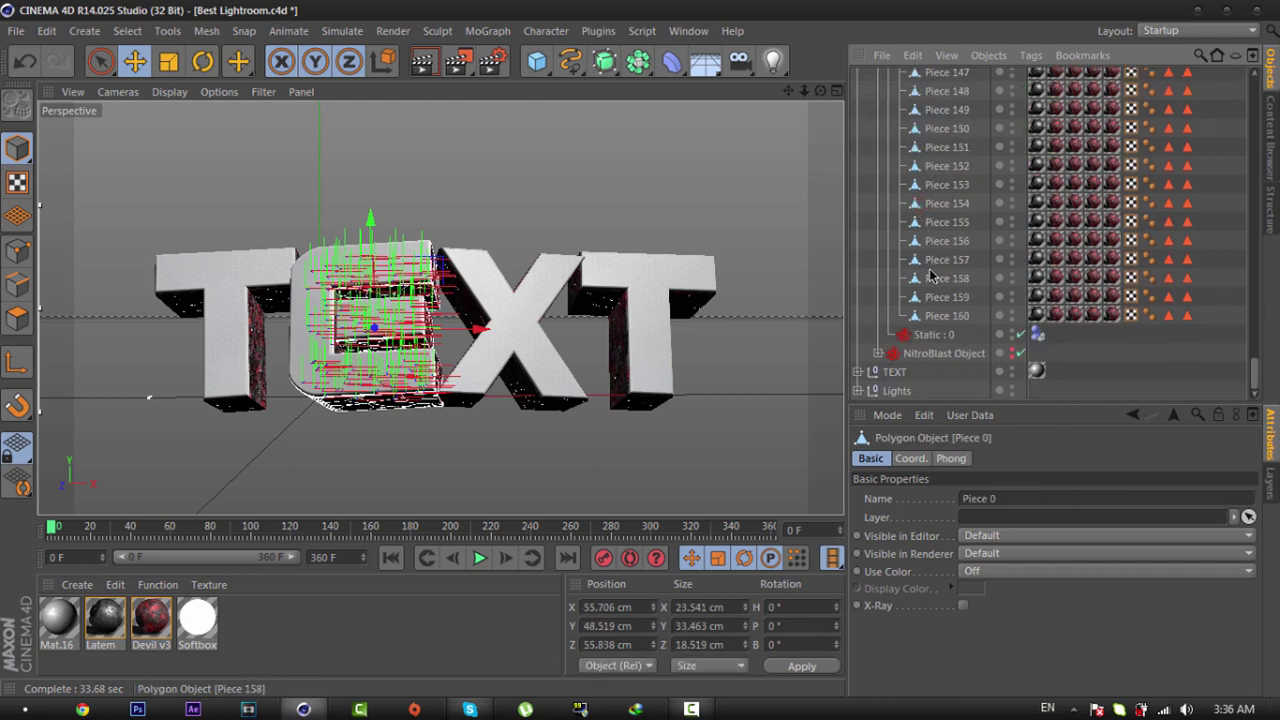
shift+click(948, 315)
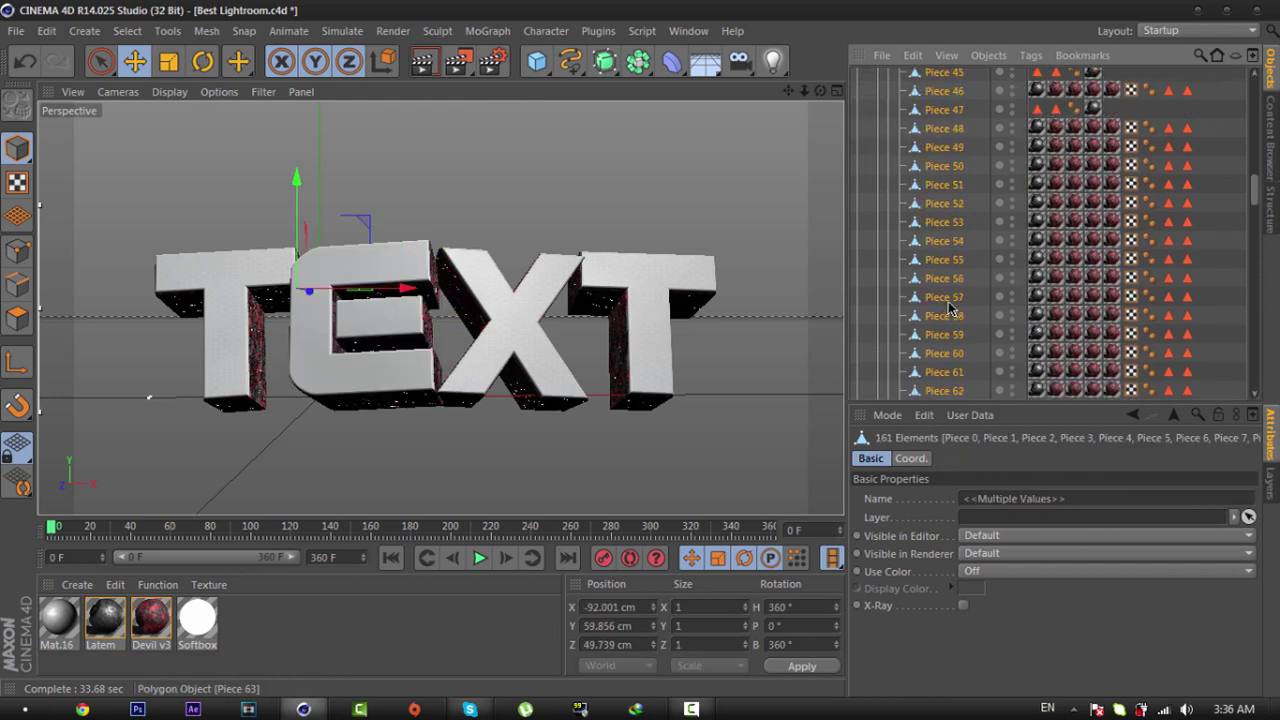
scroll(948, 310, up, 20)
drag(935, 240, 894, 80)
click(857, 78)
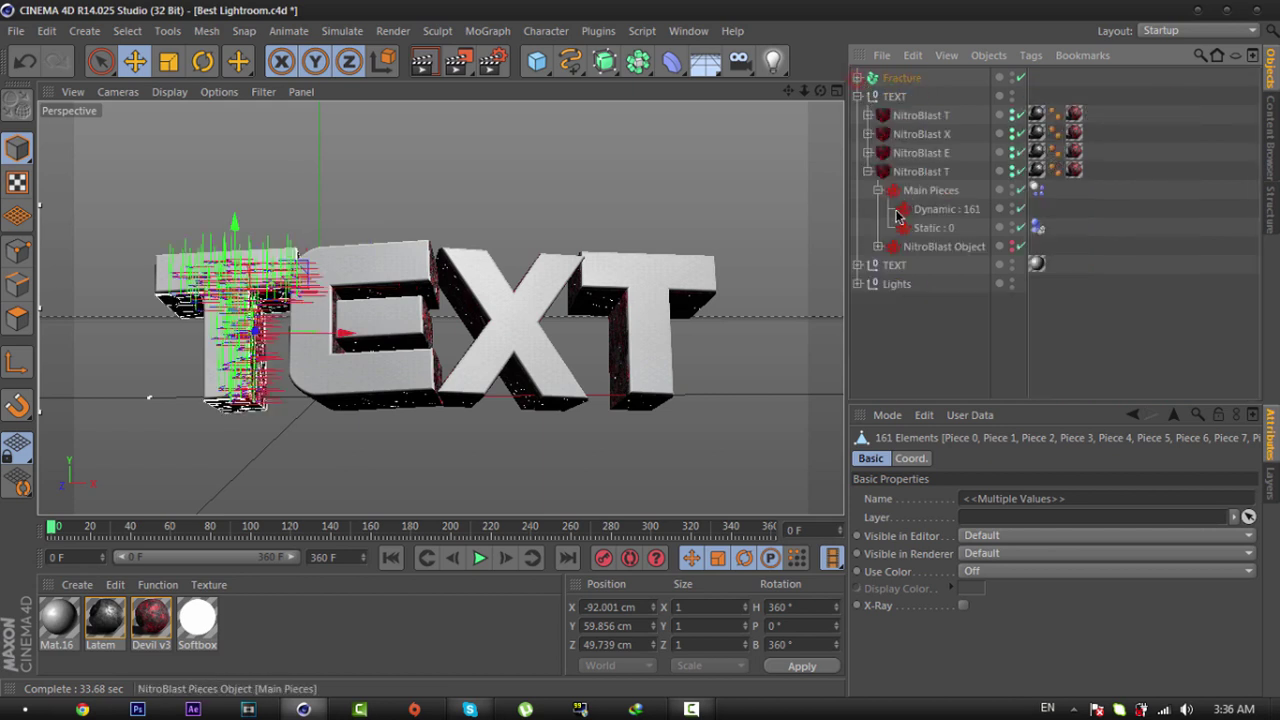
Step: Collapse the last-listed NitroBlast T and delete the TEXT null containing the four emptied NitroBlast letters
click(868, 171)
click(894, 96)
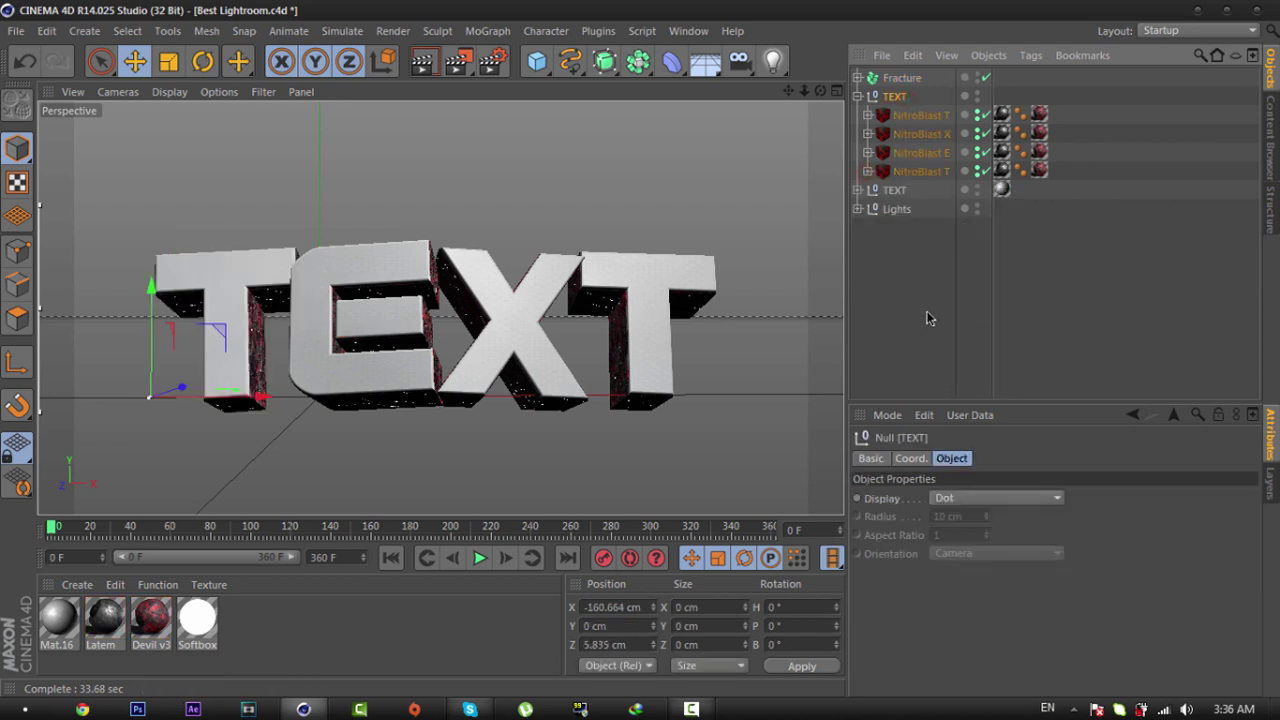
key(Delete)
Step: Apply a MoGraph Random effector to the Fracture object and set its strength to 10%
click(901, 79)
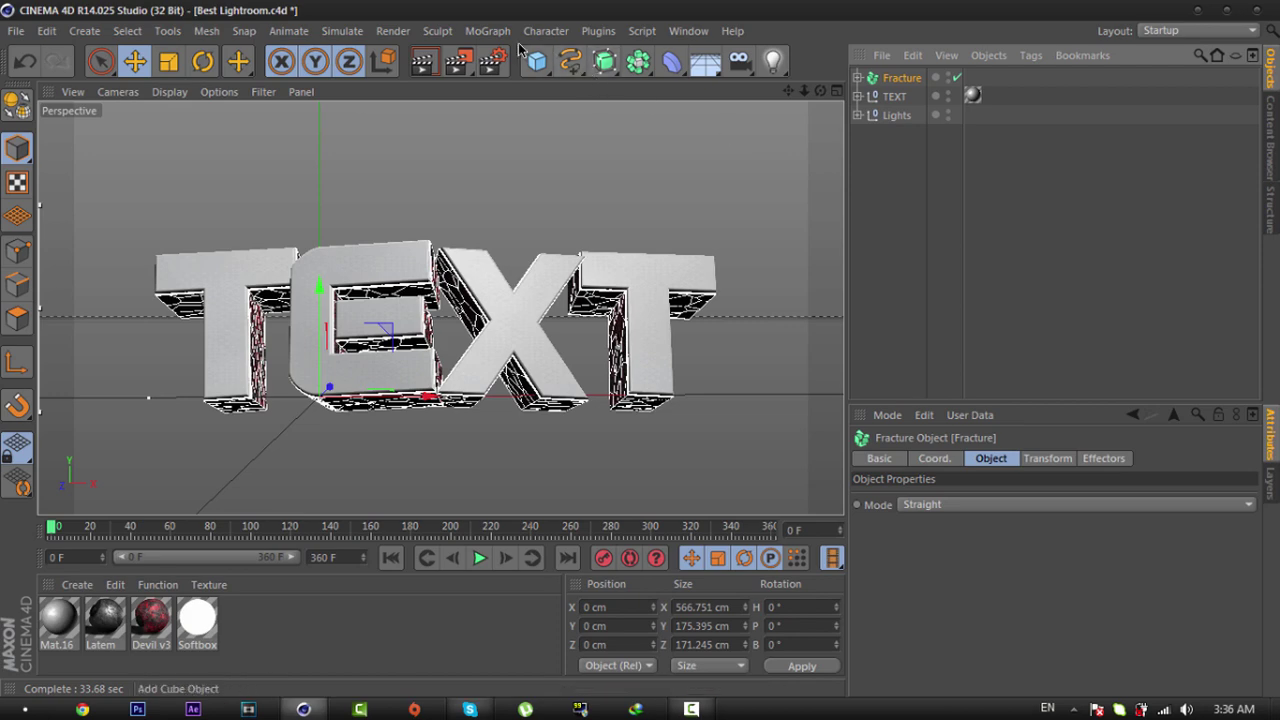
click(490, 31)
mouse_move(540, 59)
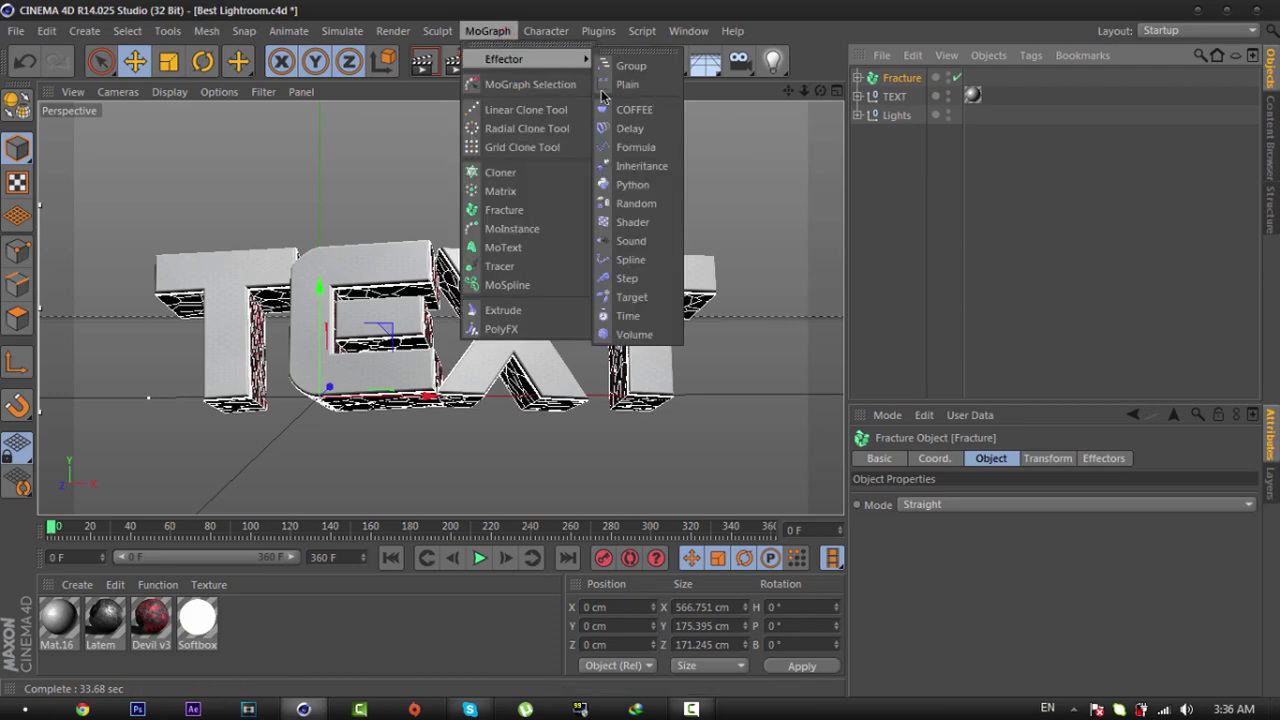
click(636, 203)
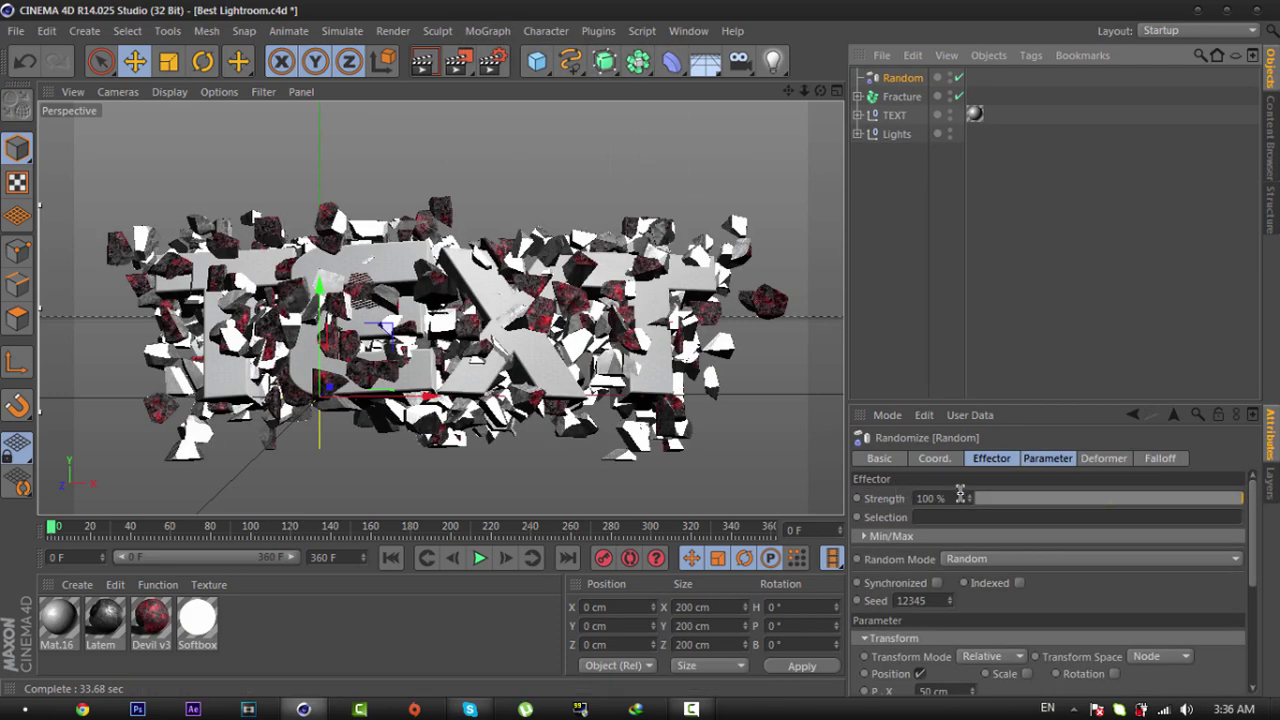
click(957, 498)
text(10)
key(Return)
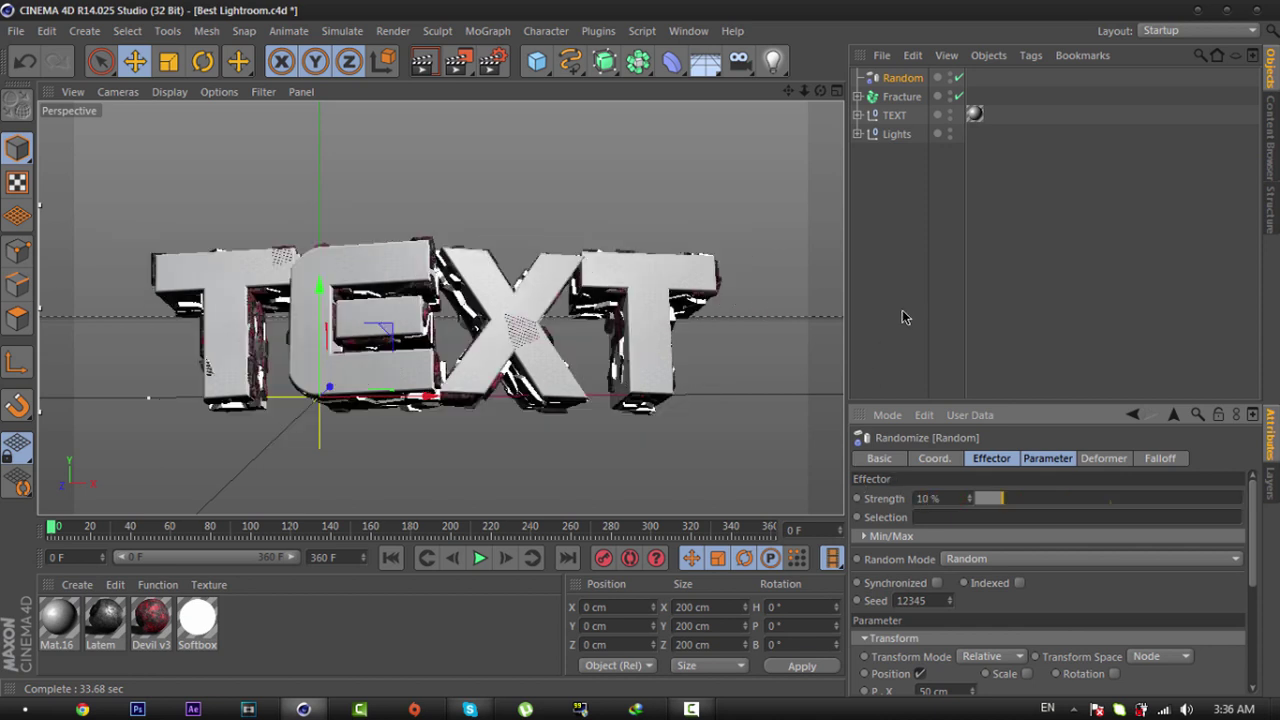
click(923, 226)
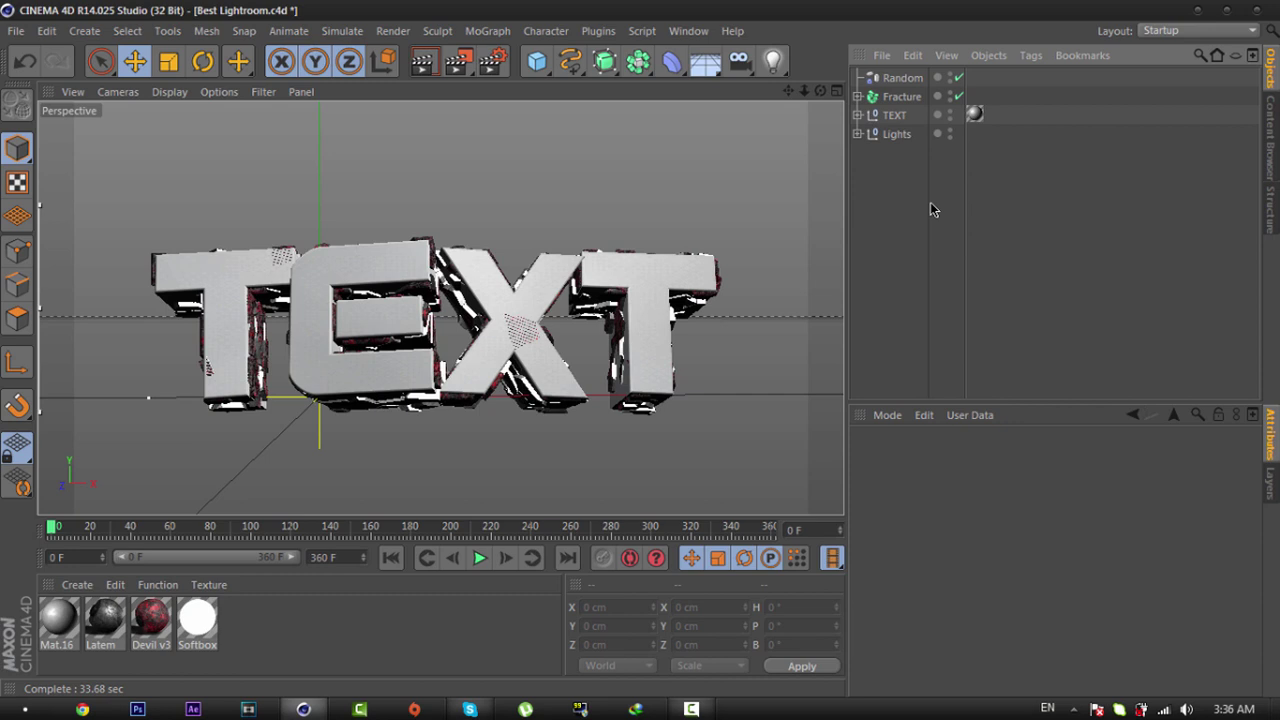
Step: Hide the Fracture object in both the editor and the renderer, and clear the selection
click(900, 97)
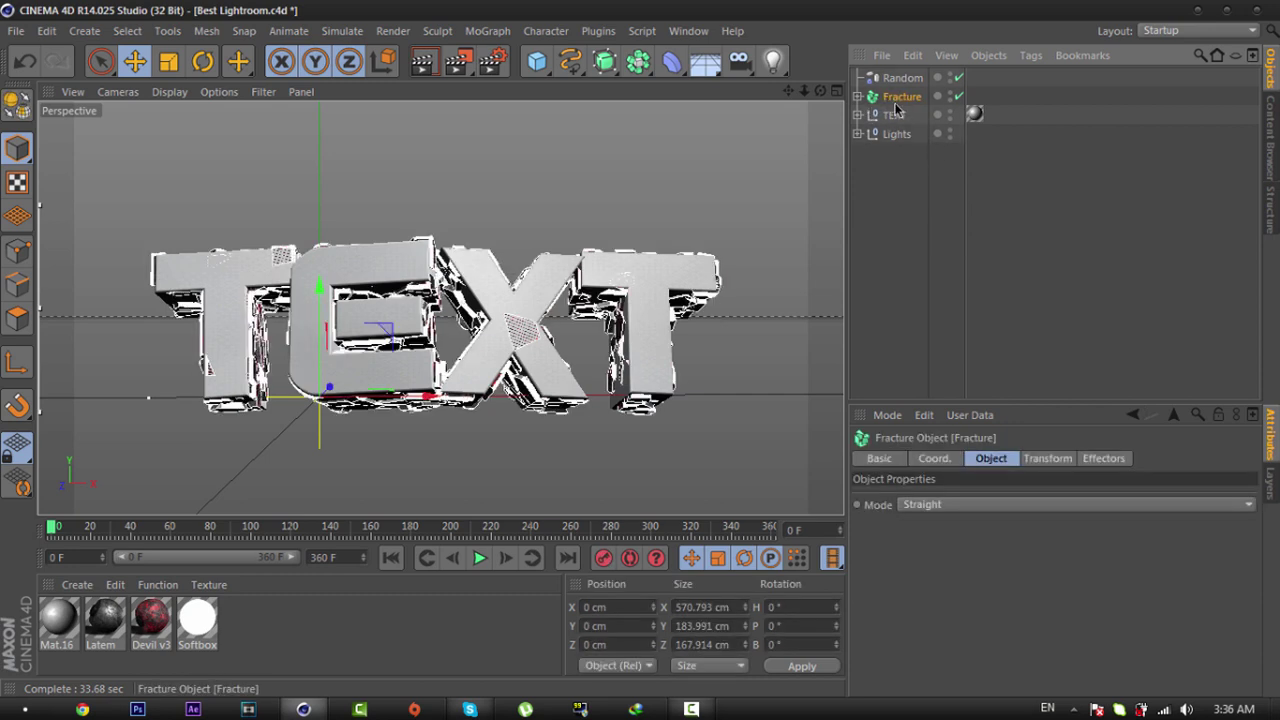
click(956, 96)
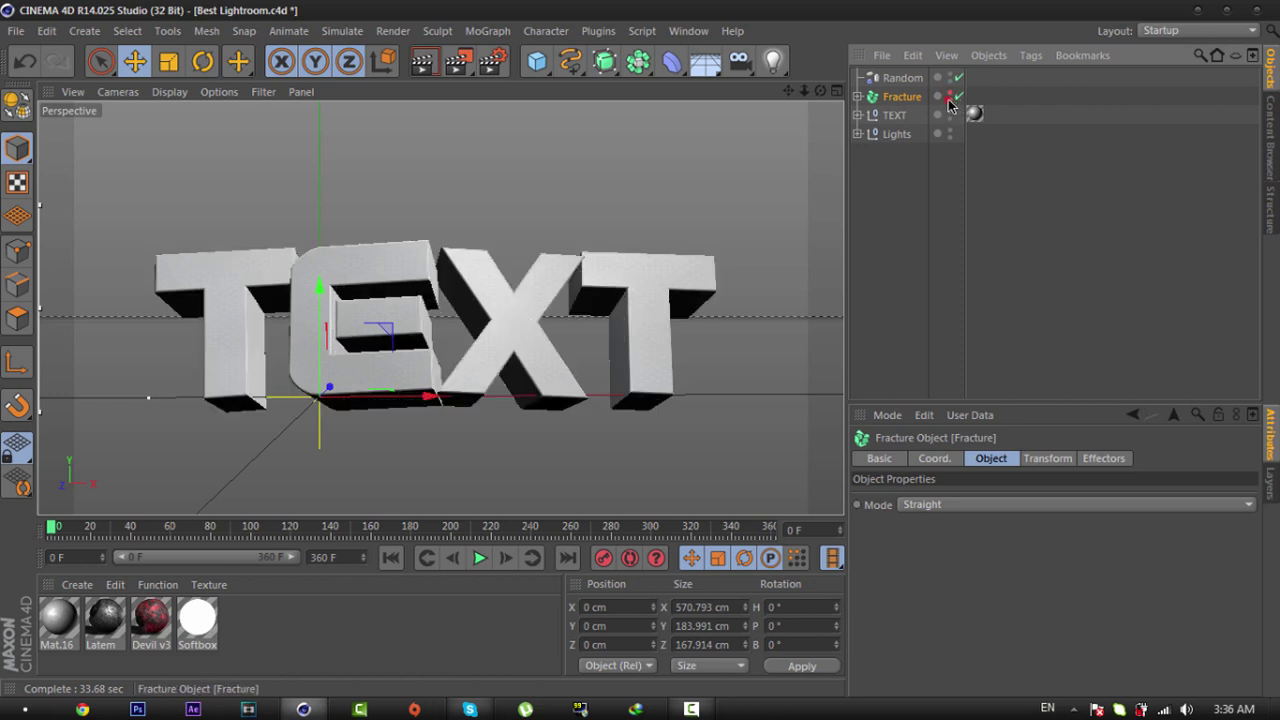
click(896, 243)
Step: Draw five wavy Freehand splines: three rising from the X and both T's, two running down from the E and X
scroll(634, 347, down, 4)
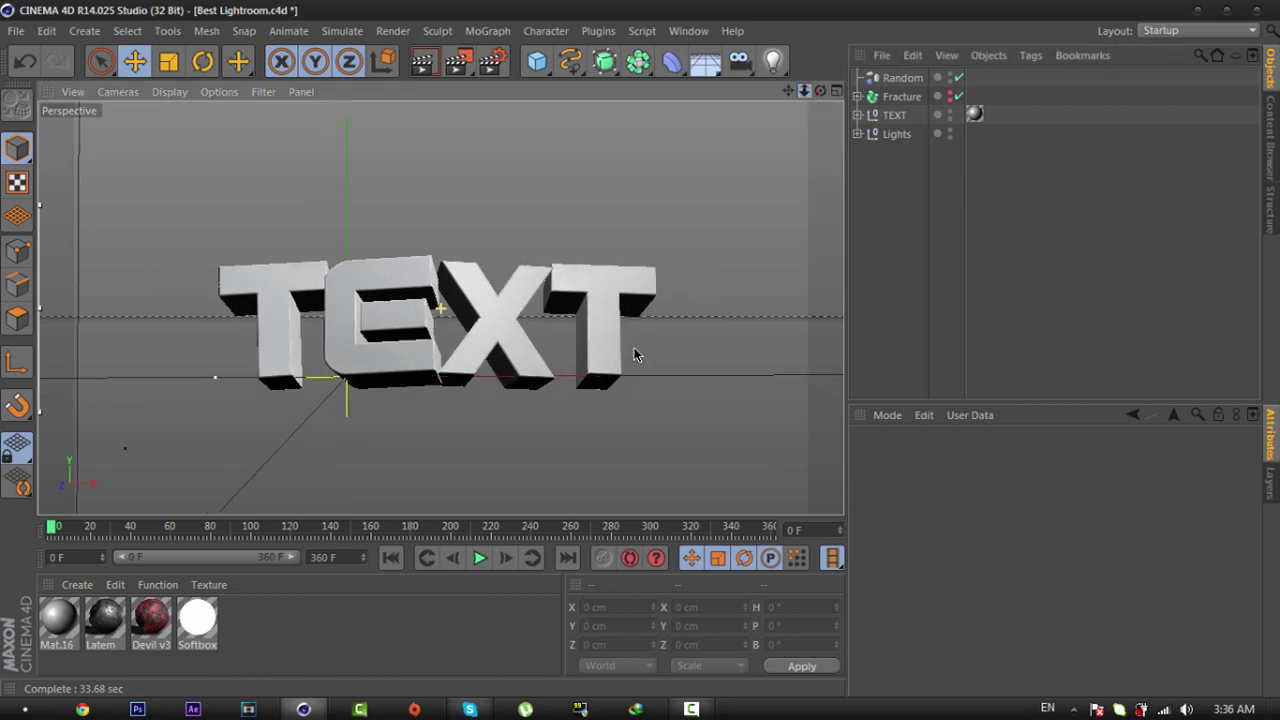
click(568, 60)
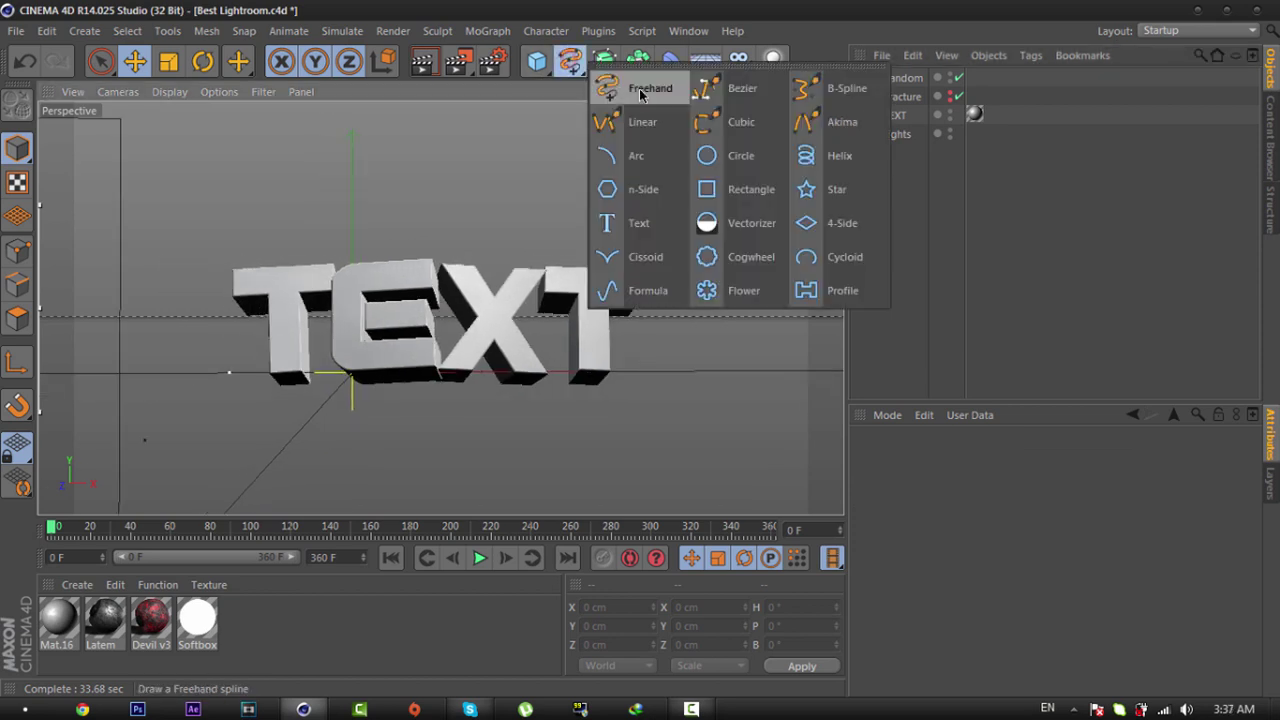
click(630, 90)
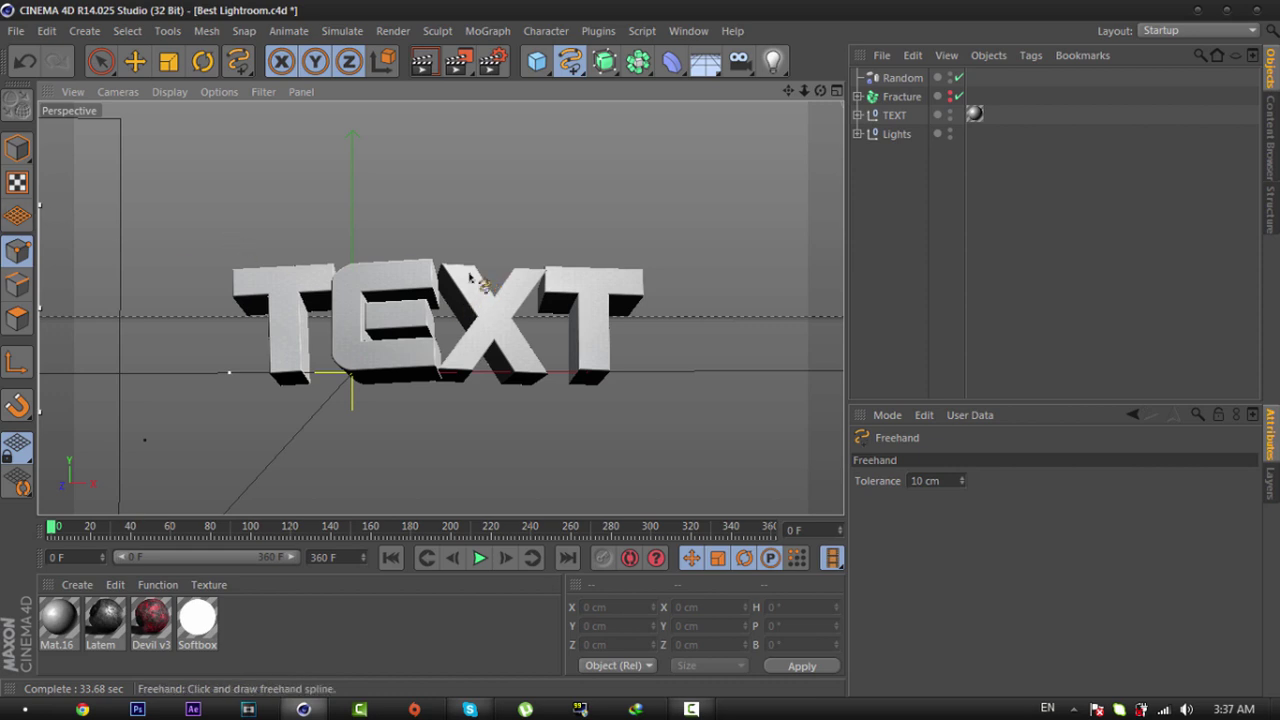
mouse_move(465, 279)
mouse_down()
mouse_move(451, 234)
mouse_move(463, 196)
mouse_up()
drag(465, 138, 458, 111)
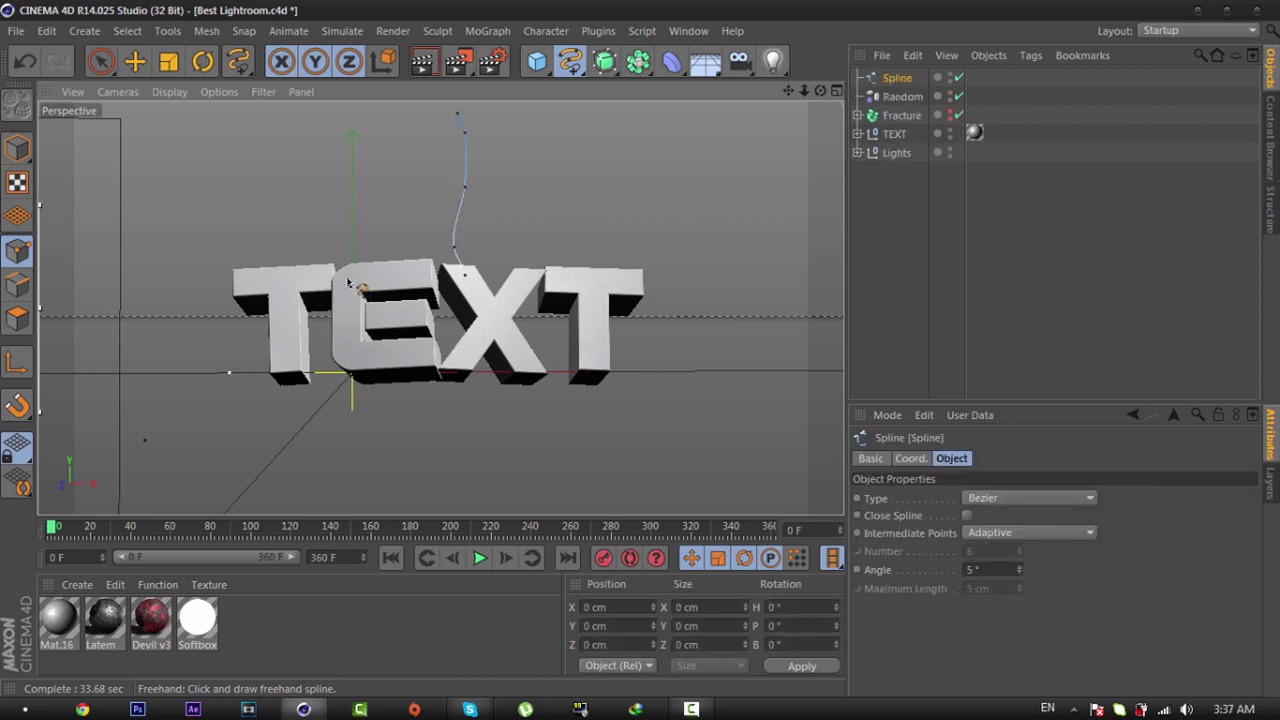
drag(283, 279, 265, 184)
drag(221, 123, 220, 121)
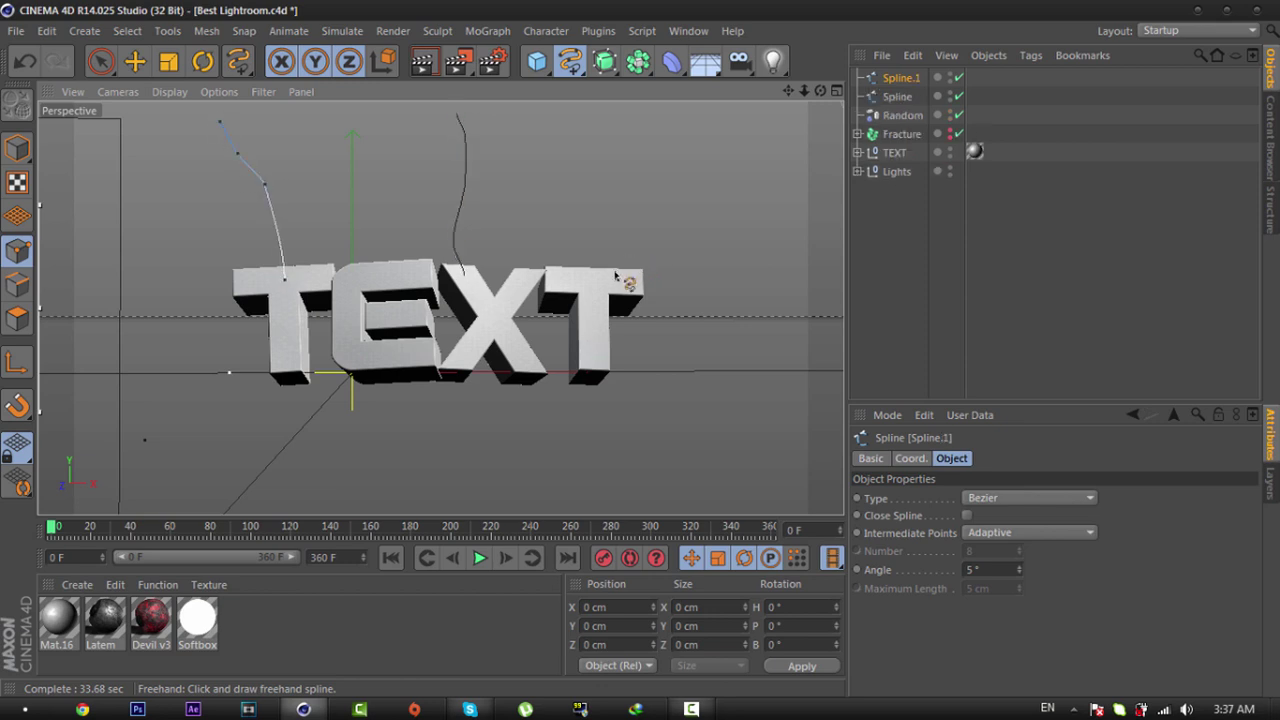
mouse_move(605, 287)
mouse_down()
mouse_move(667, 202)
mouse_move(690, 112)
mouse_up()
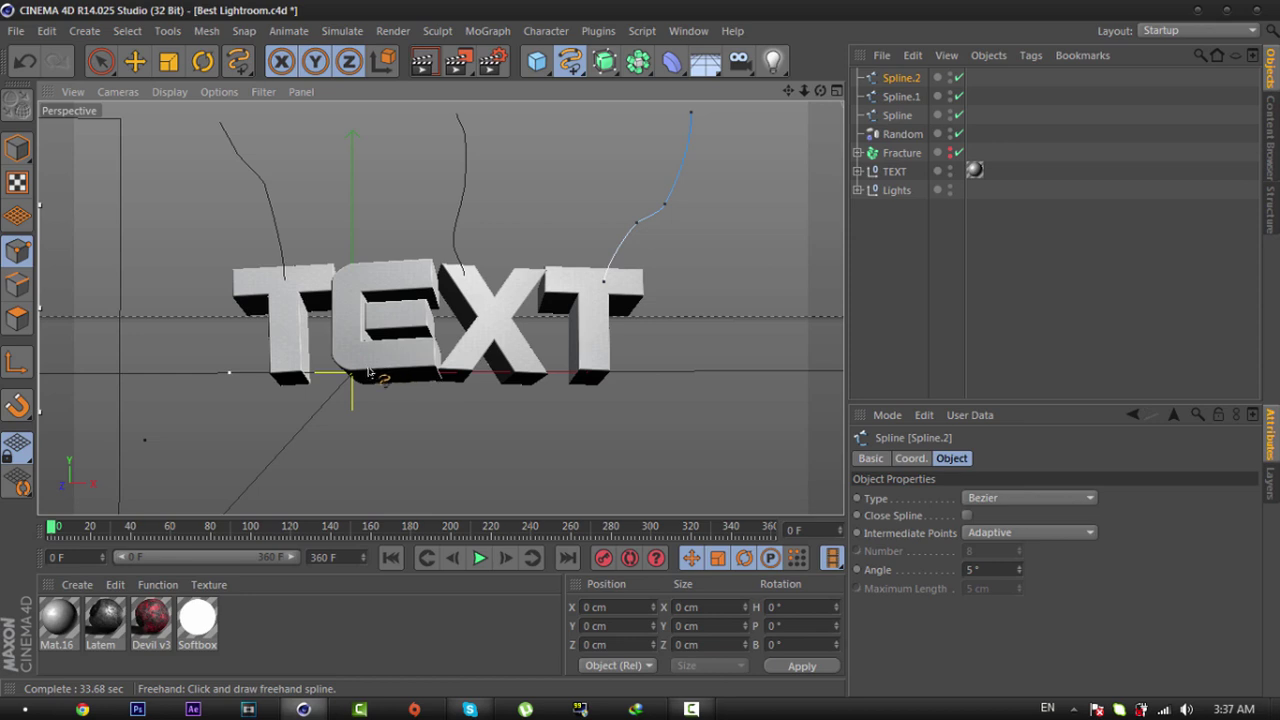
mouse_move(352, 385)
mouse_down()
mouse_move(343, 486)
mouse_move(325, 500)
mouse_up()
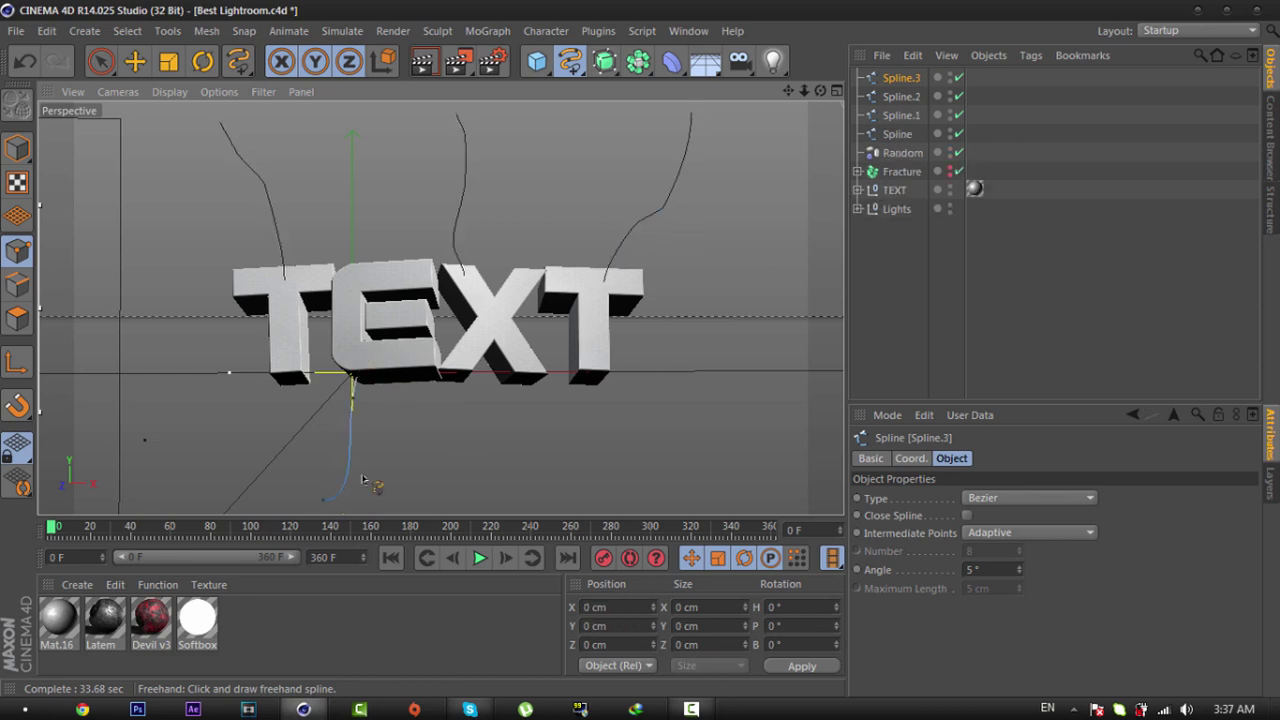
mouse_move(522, 370)
mouse_down()
mouse_move(544, 461)
mouse_move(578, 508)
mouse_up()
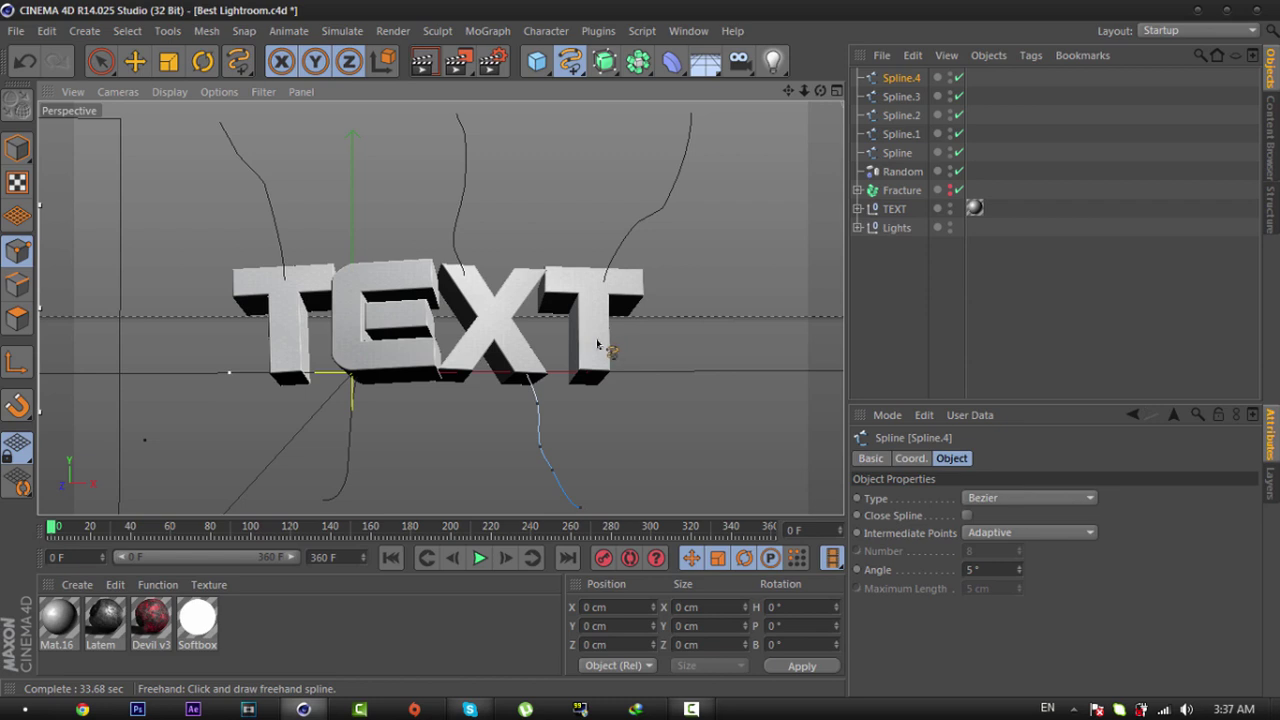
Step: Draw wavy Freehand splines sideways outward from the stems of the last T and the first T, redrawing each once
drag(597, 342, 716, 323)
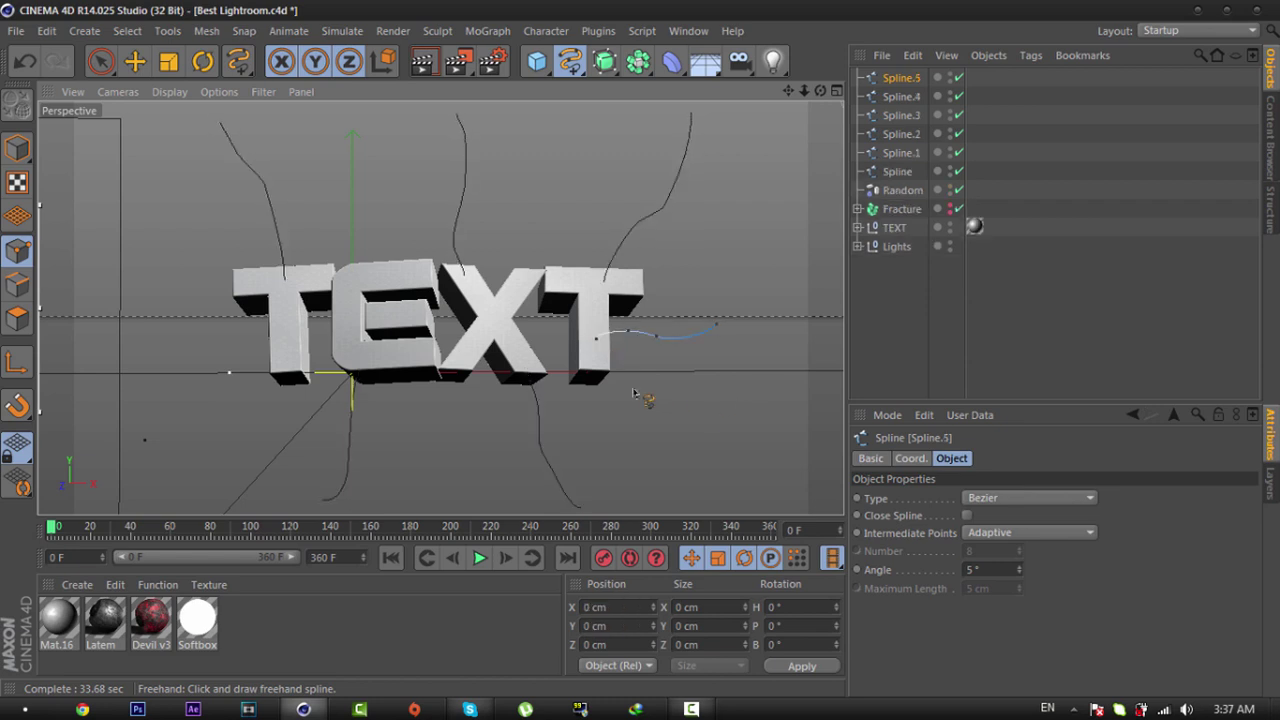
key(ctrl+z)
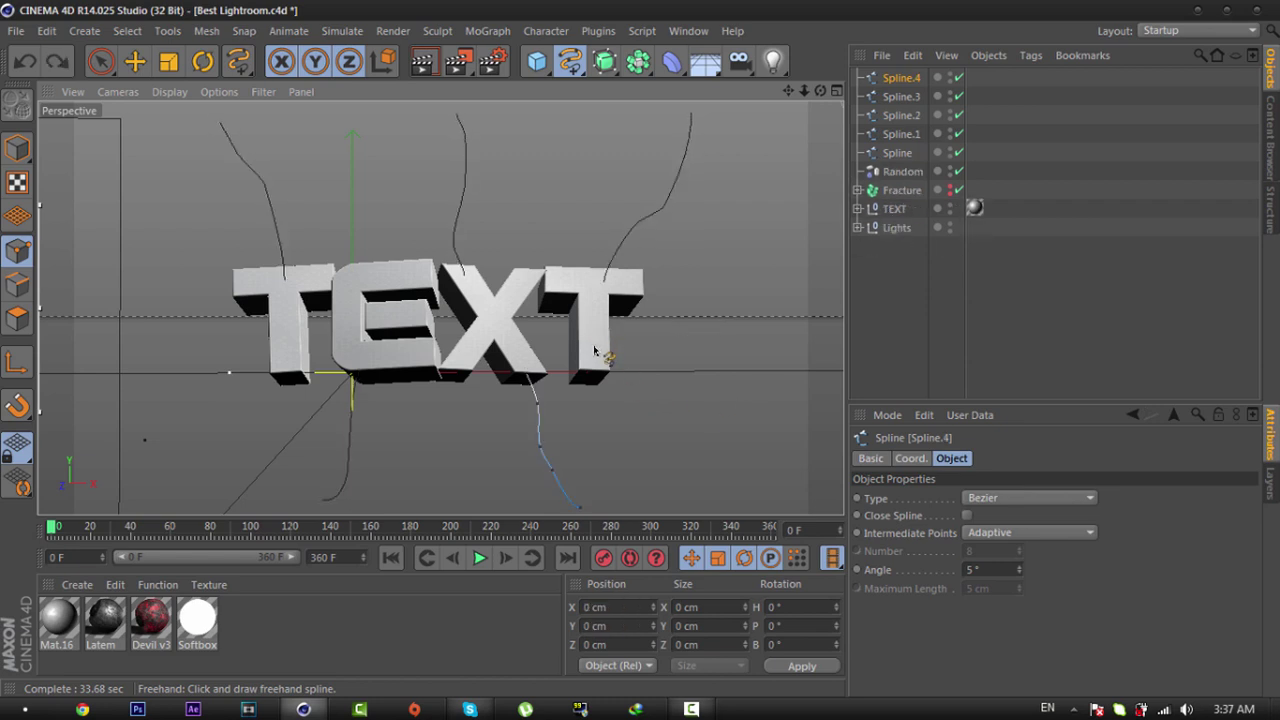
mouse_move(594, 350)
mouse_down()
mouse_move(630, 333)
mouse_move(670, 343)
mouse_move(748, 329)
mouse_up()
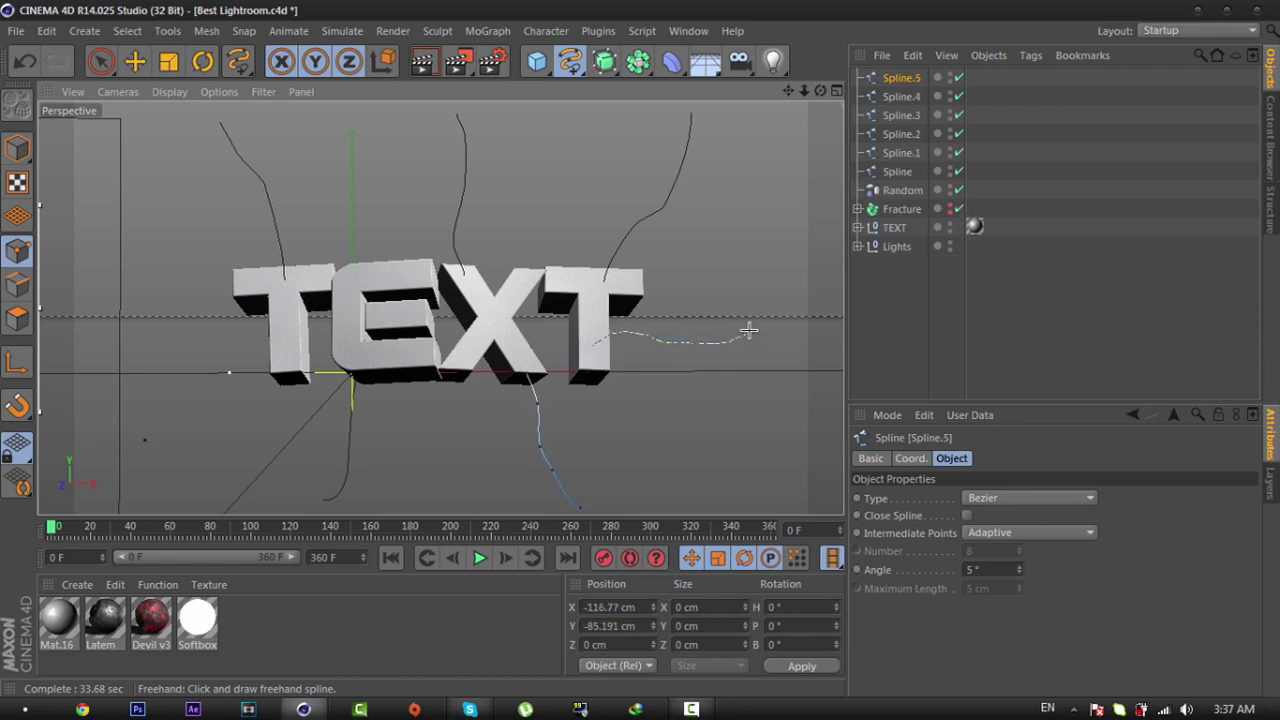
mouse_move(283, 331)
mouse_down()
mouse_move(214, 366)
mouse_move(163, 362)
mouse_move(138, 340)
mouse_up()
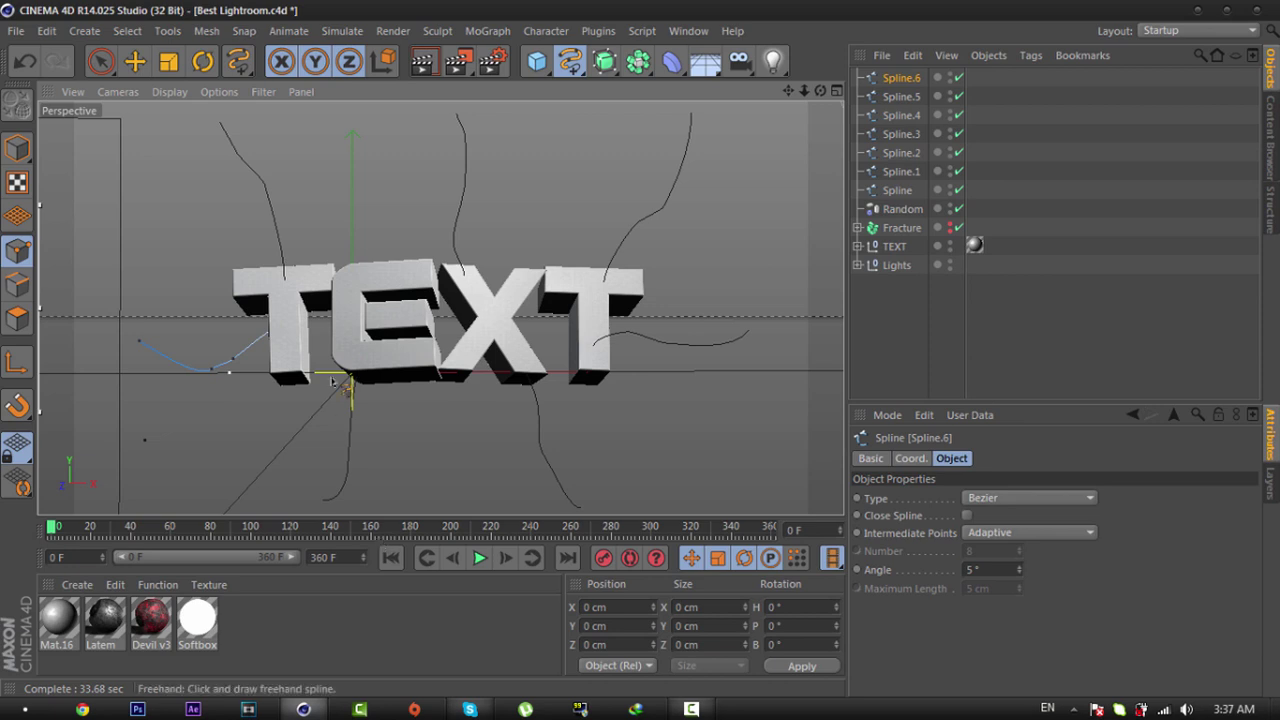
key(ctrl+z)
drag(281, 329, 198, 358)
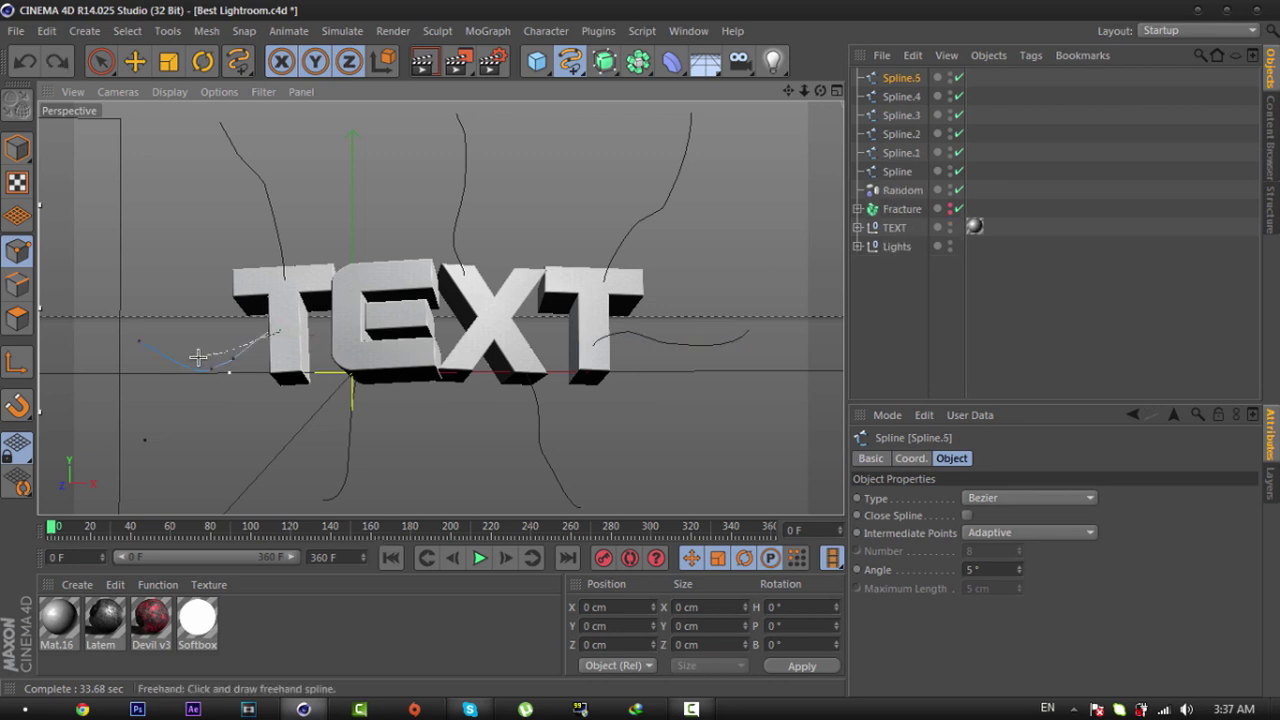
drag(146, 325, 143, 321)
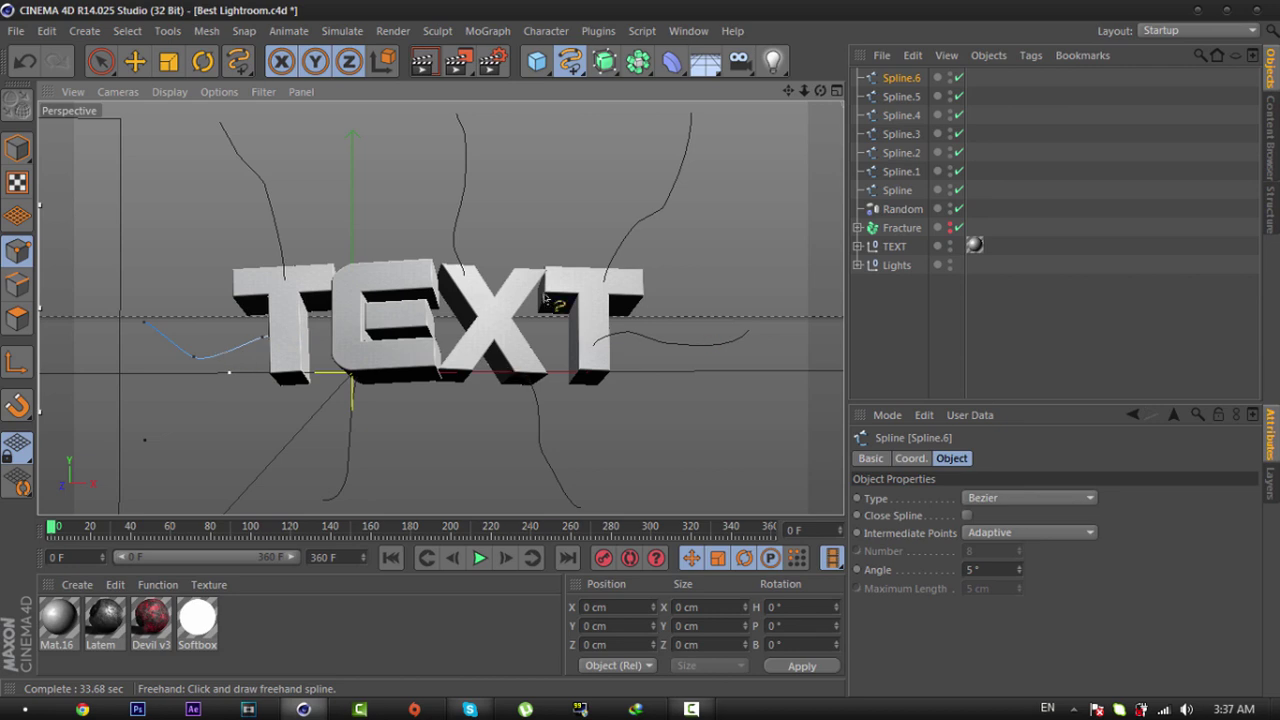
Step: Clear the spline selection and add a Sweep NURBS object to the scene
click(899, 191)
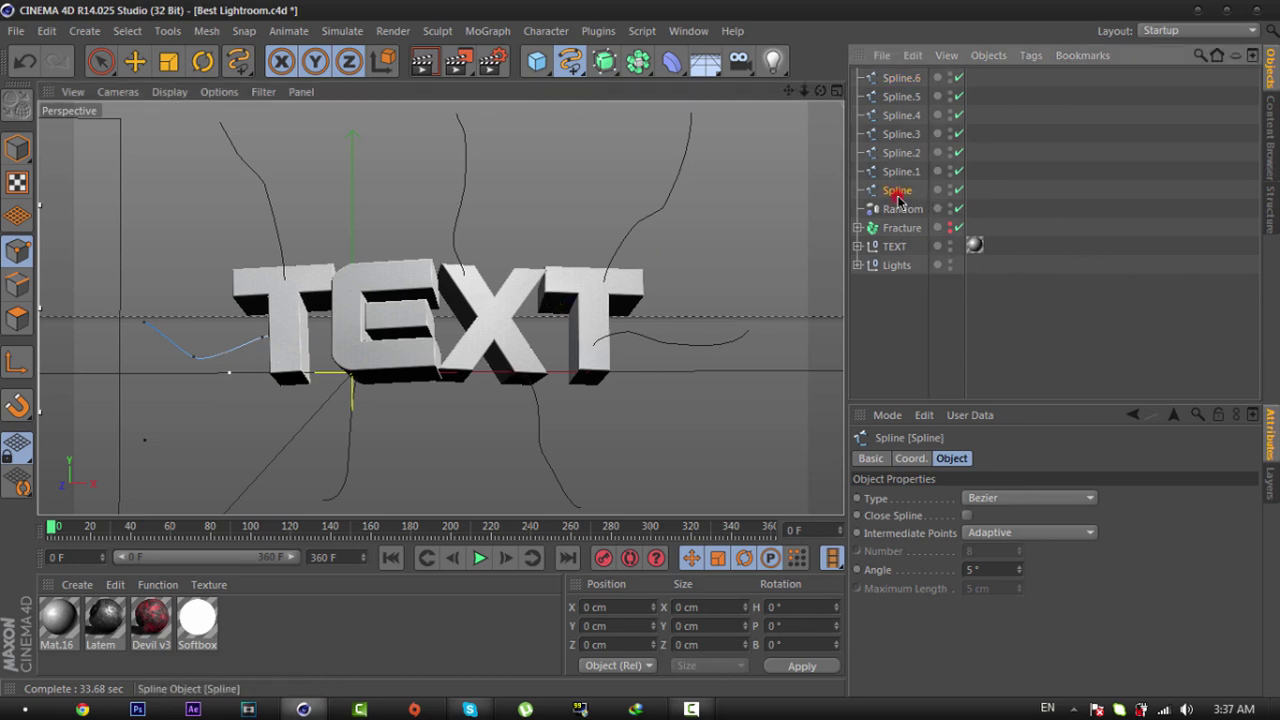
click(903, 173)
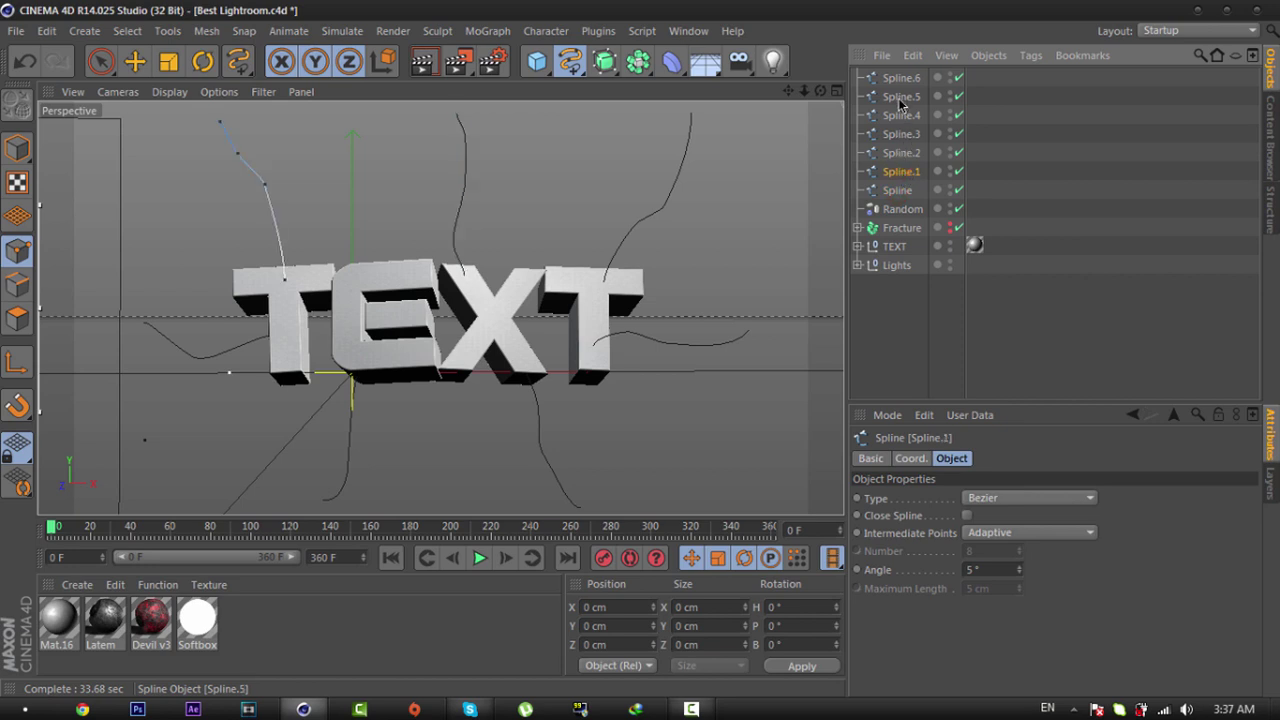
click(891, 339)
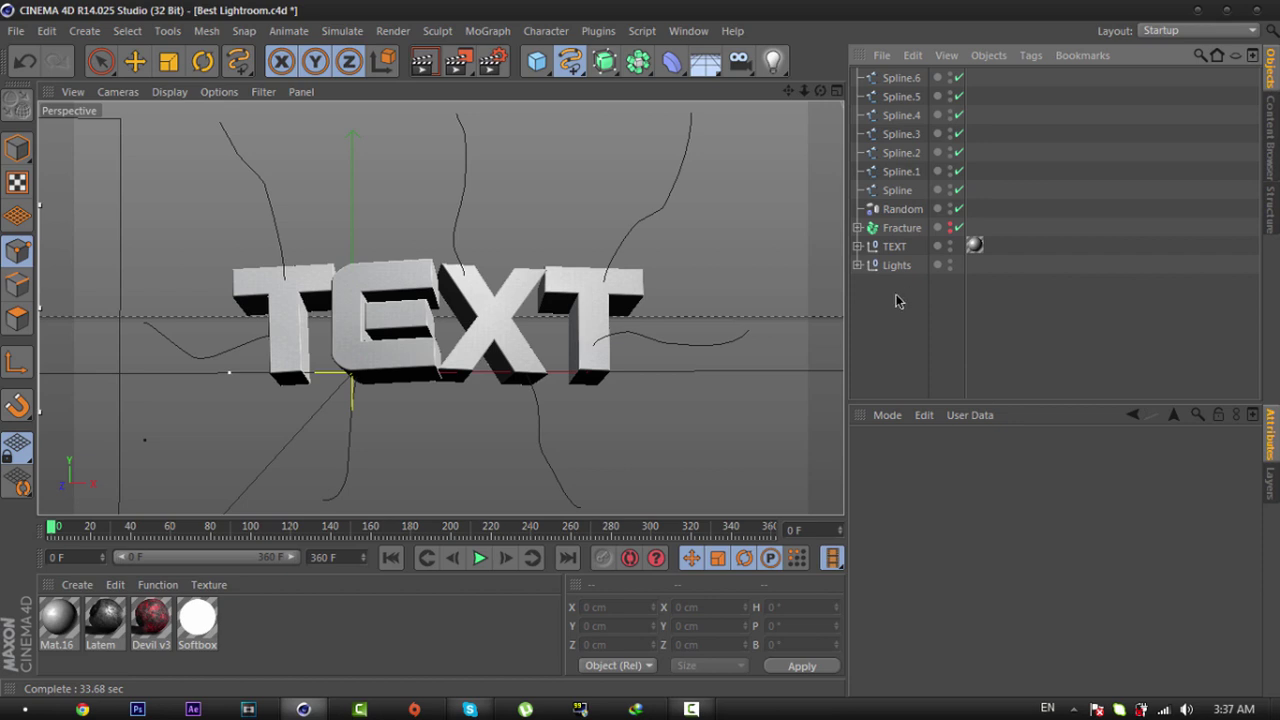
click(604, 61)
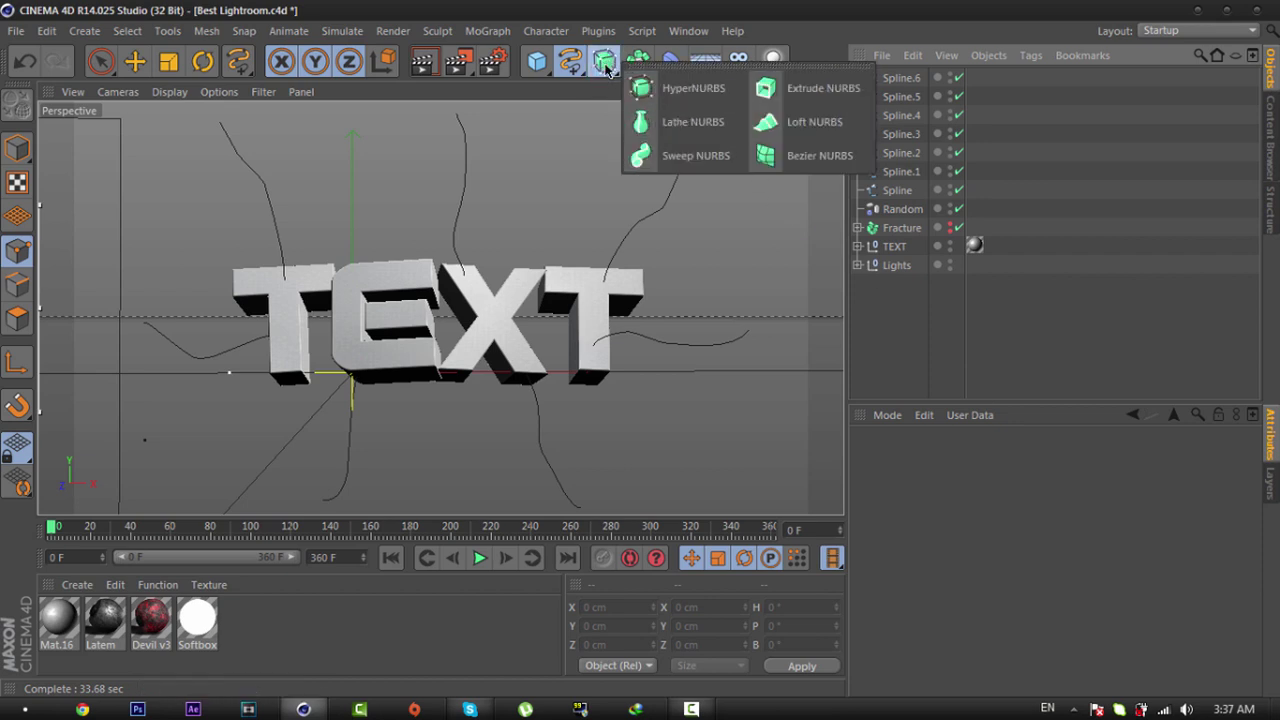
click(690, 168)
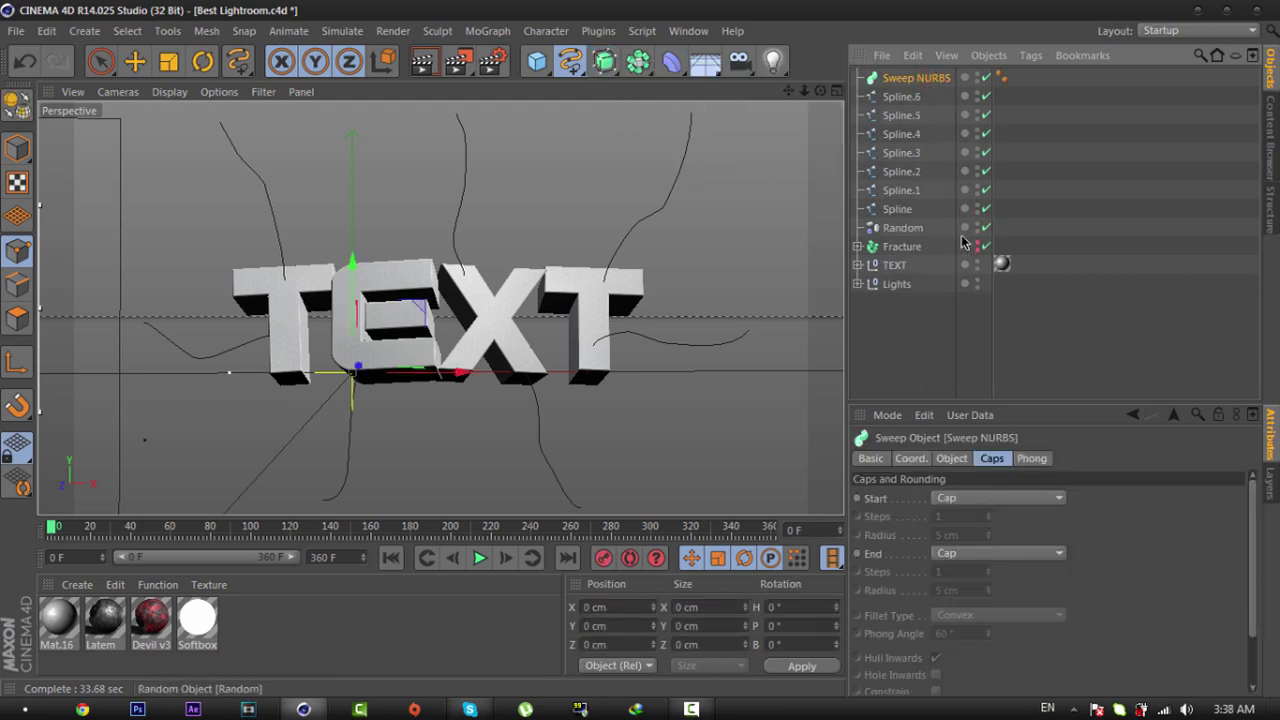
Step: Duplicate the Sweep NURBS object six times so each of the seven splines has its own sweep
key(ctrl+c)
key(ctrl+v)
key(ctrl+v)
key(ctrl+v)
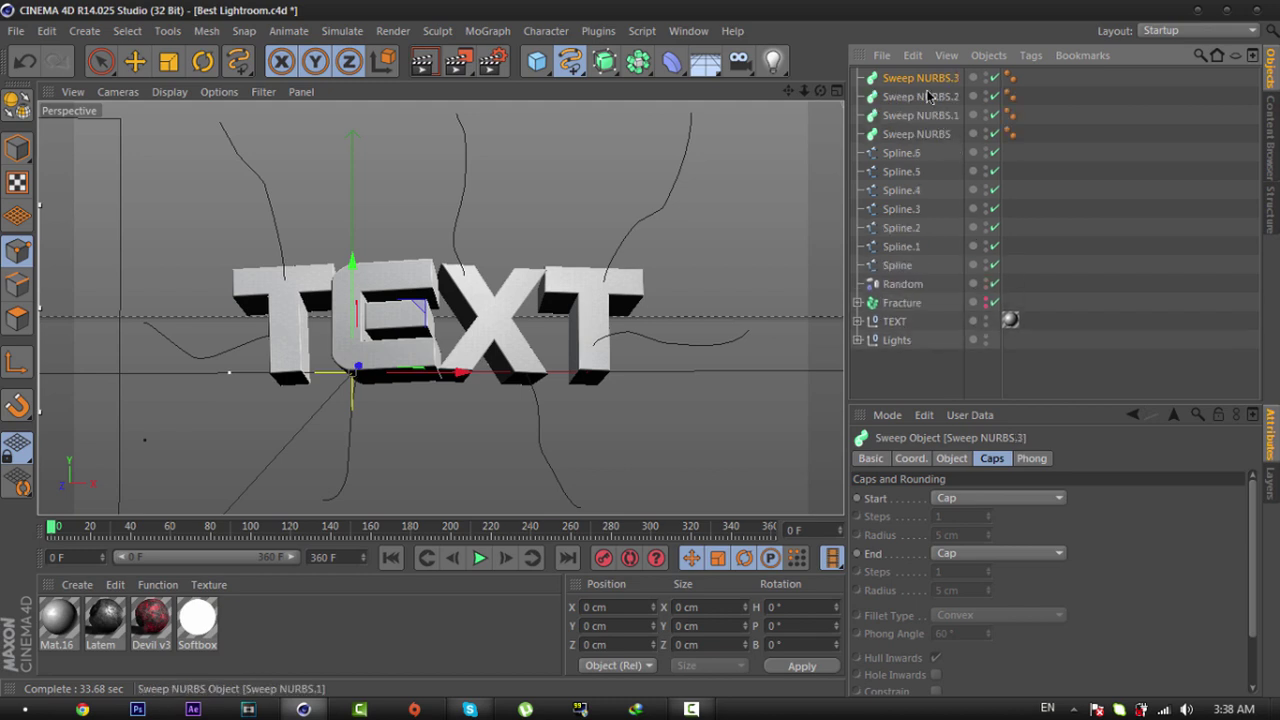
key(ctrl+v)
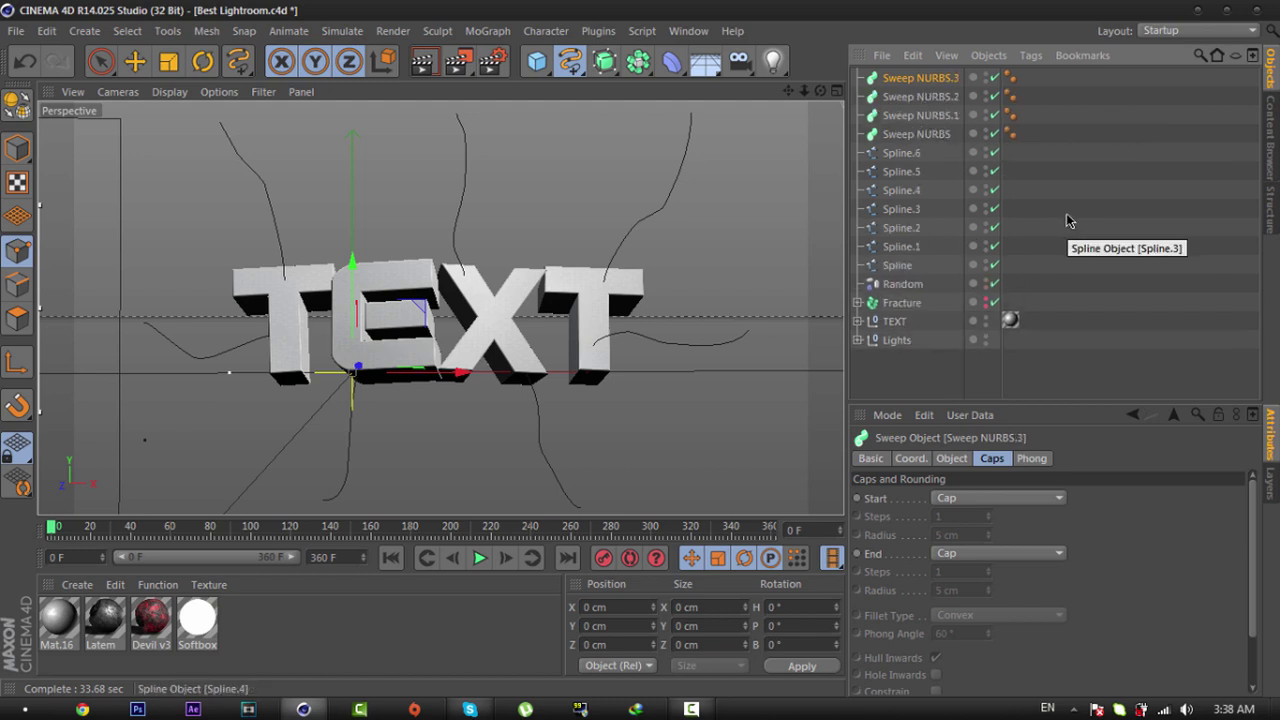
key(ctrl+v)
key(ctrl+v)
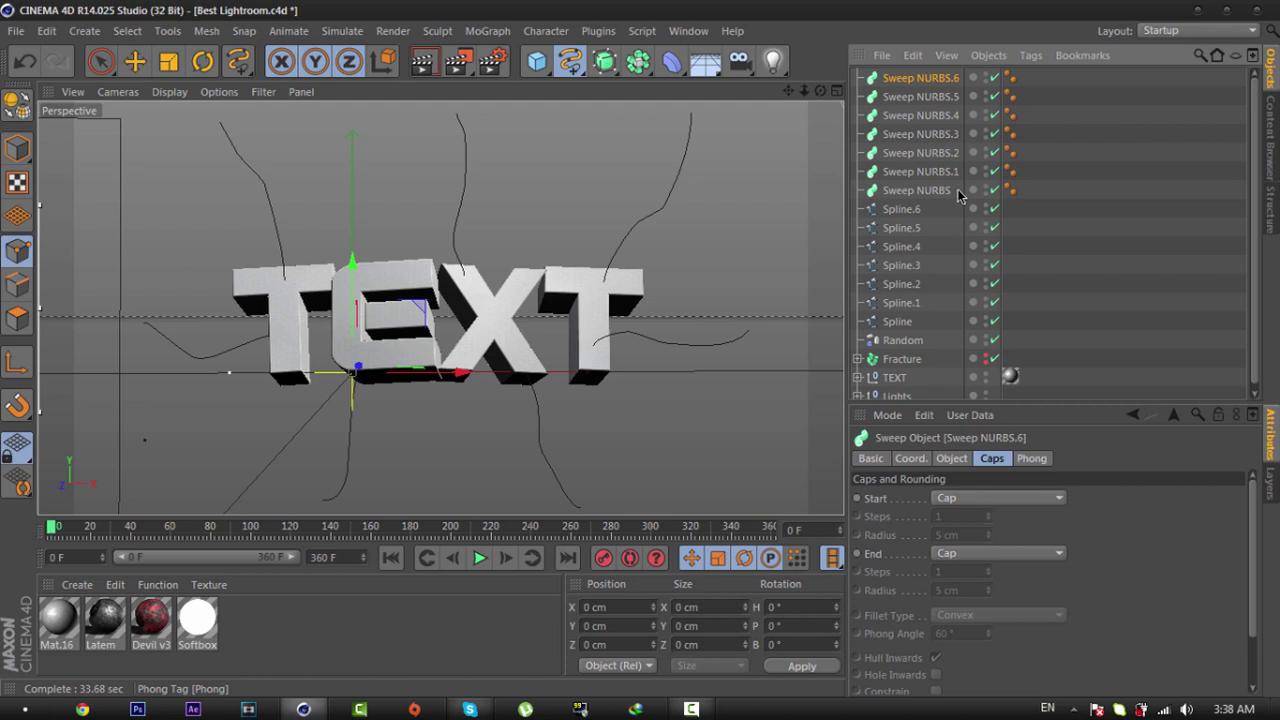
Step: Nest each of the seven splines inside its own Sweep NURBS object, collapse the objects and clear the selection
click(909, 208)
drag(909, 209, 907, 158)
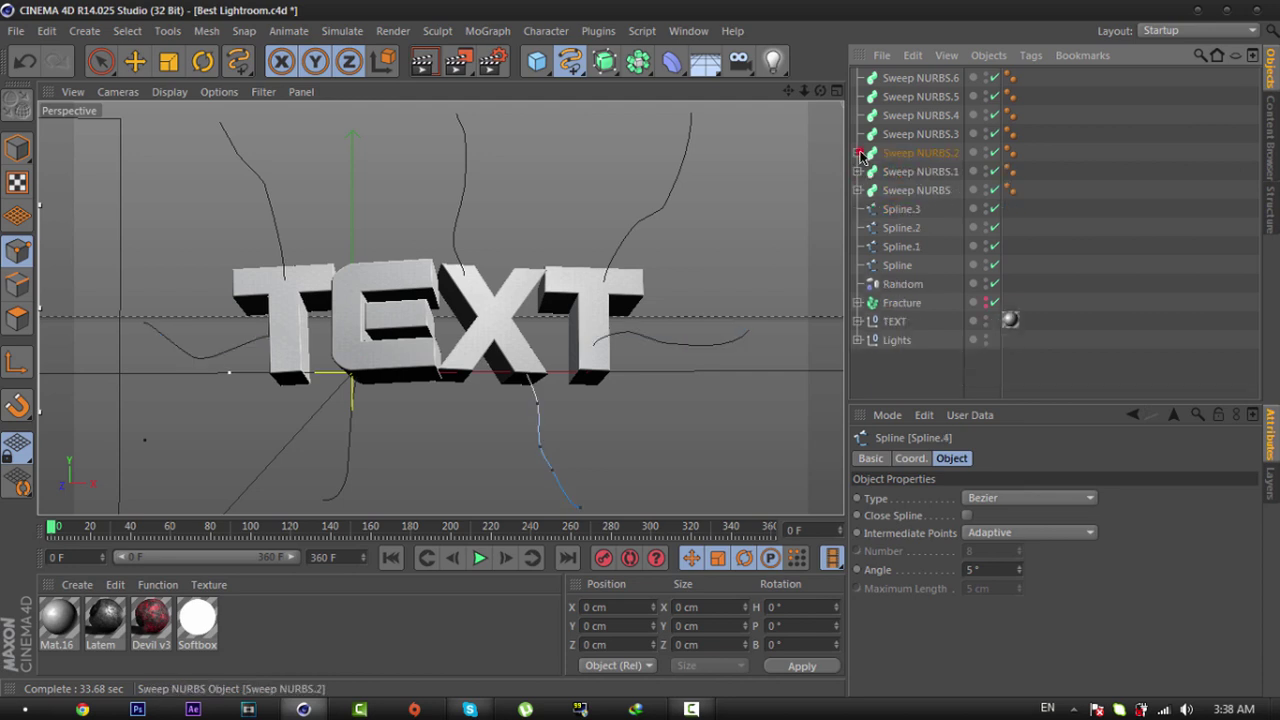
drag(900, 209, 890, 116)
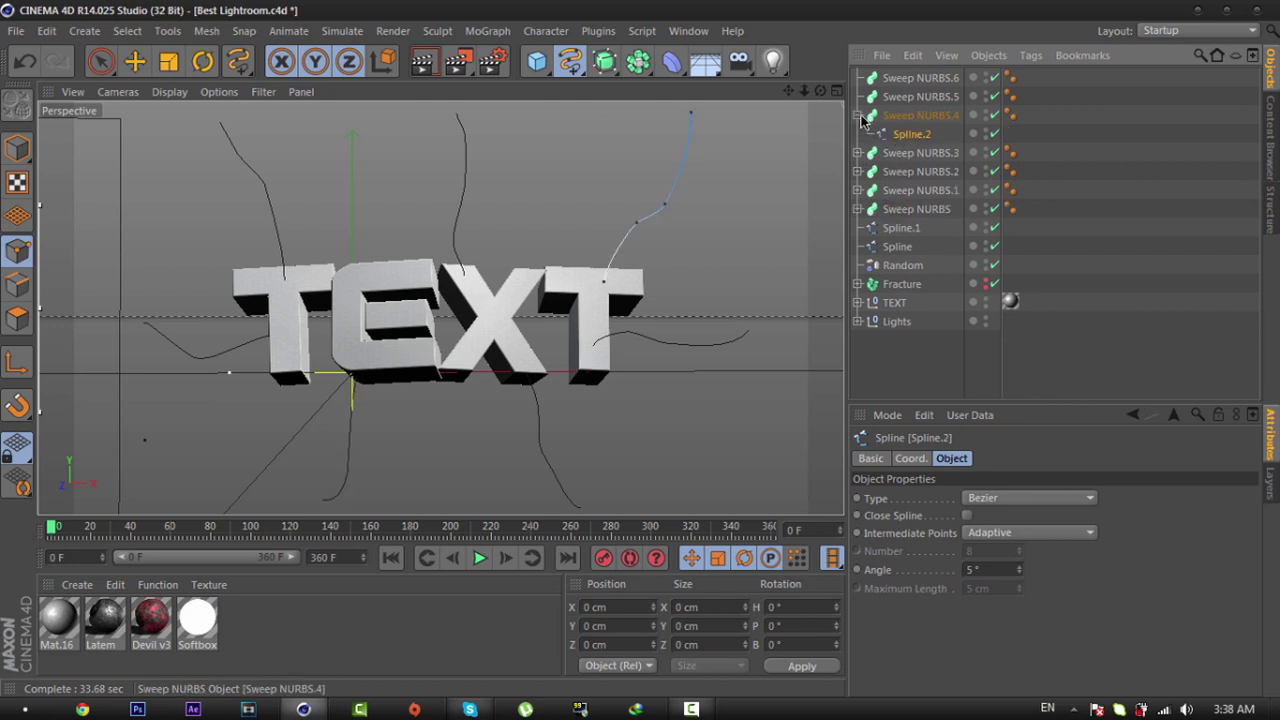
click(858, 115)
drag(893, 209, 891, 153)
drag(895, 96, 896, 96)
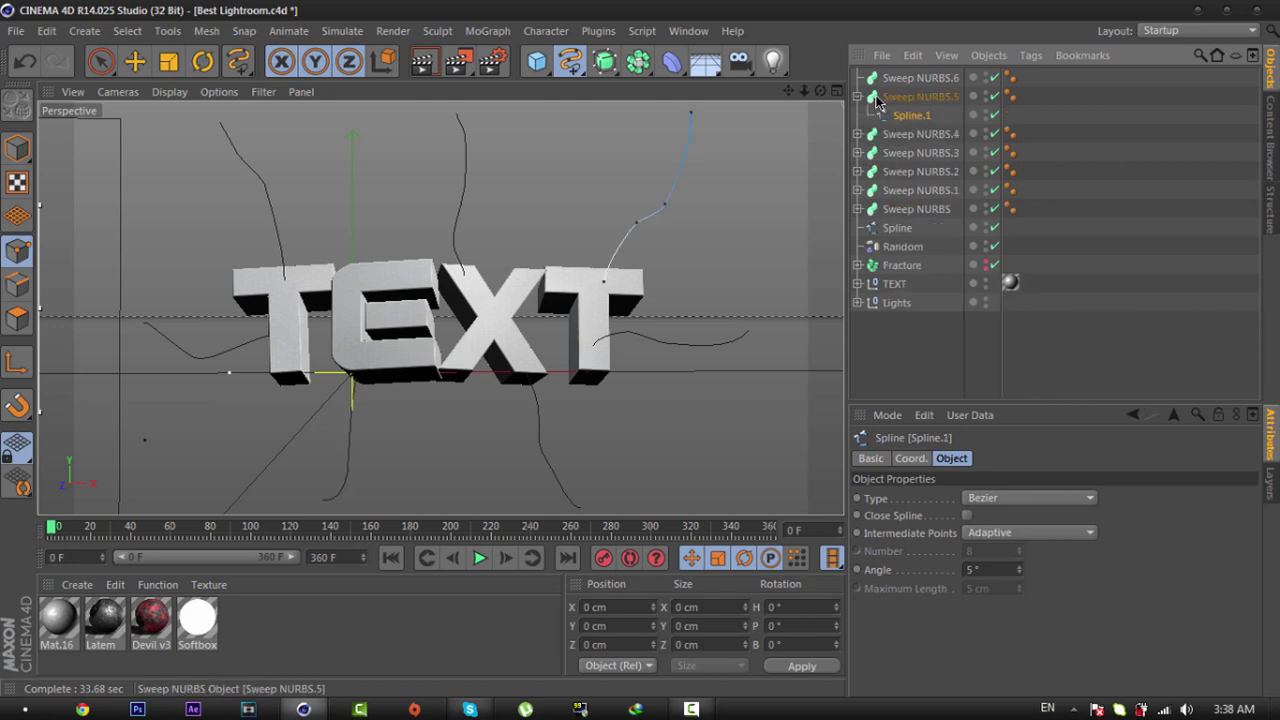
drag(901, 213, 893, 76)
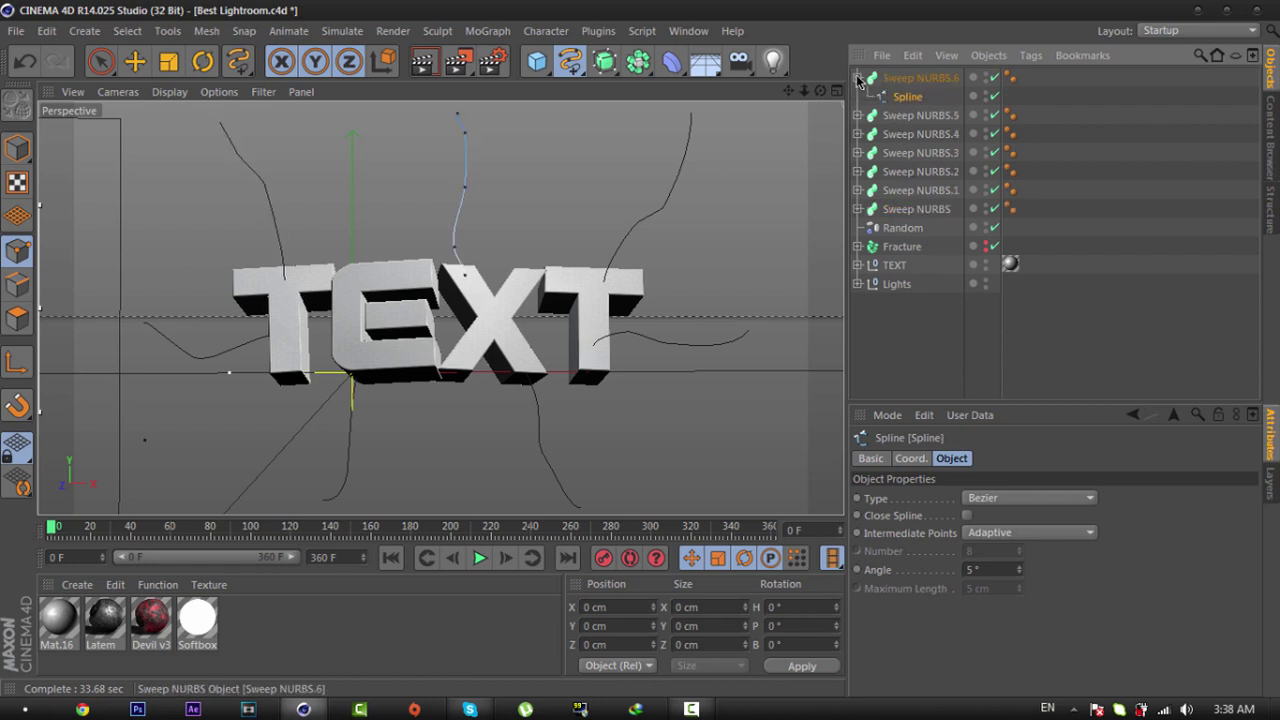
click(925, 319)
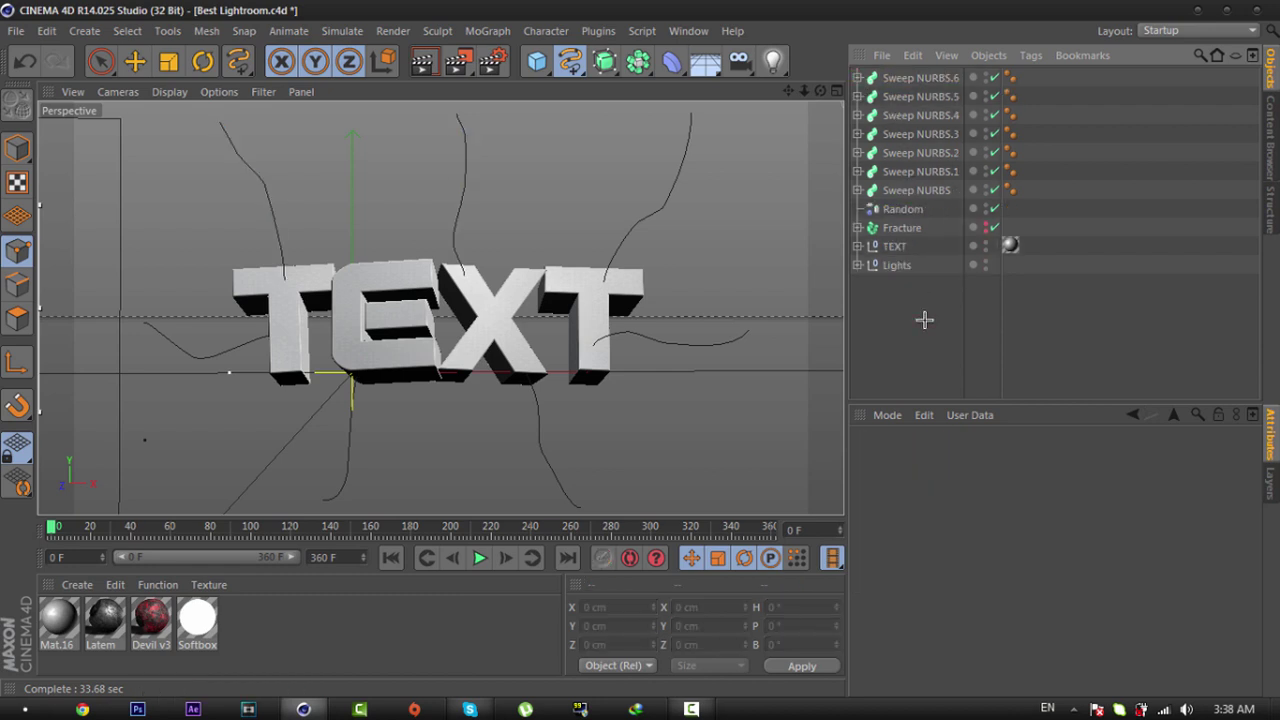
Step: Add a Circle spline with a radius of 3 cm as the sweep profile
click(578, 63)
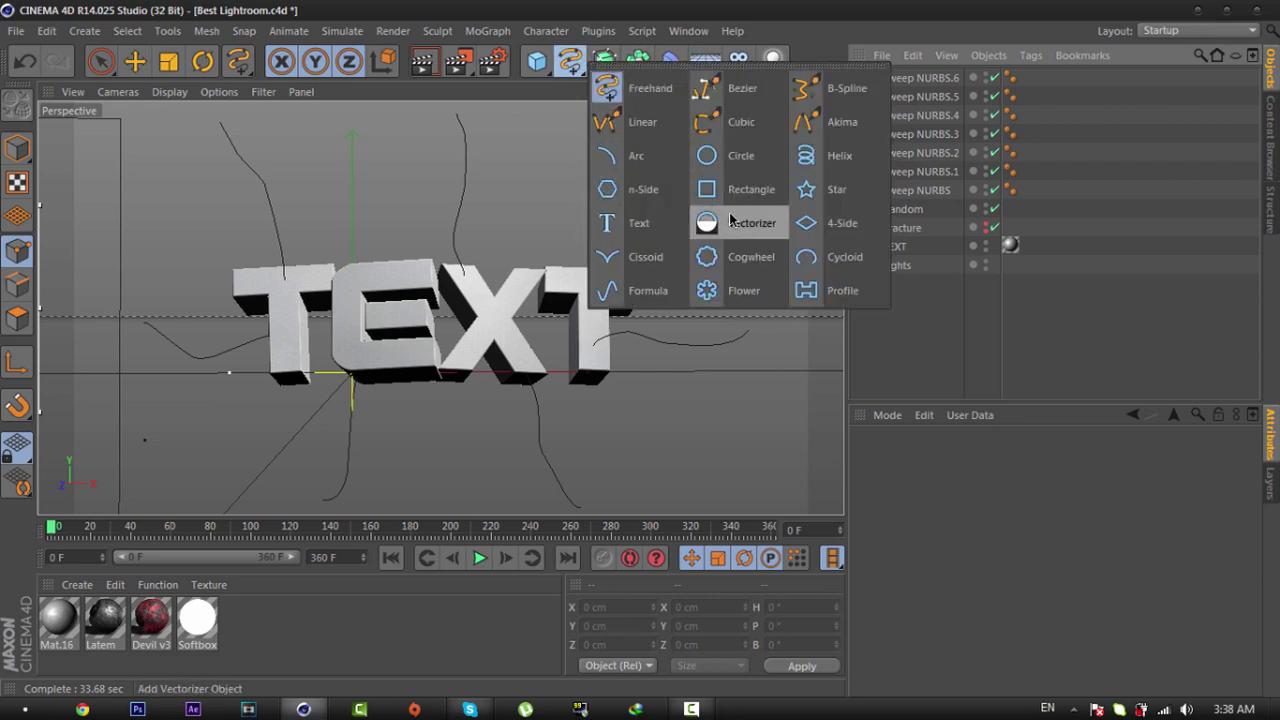
click(740, 157)
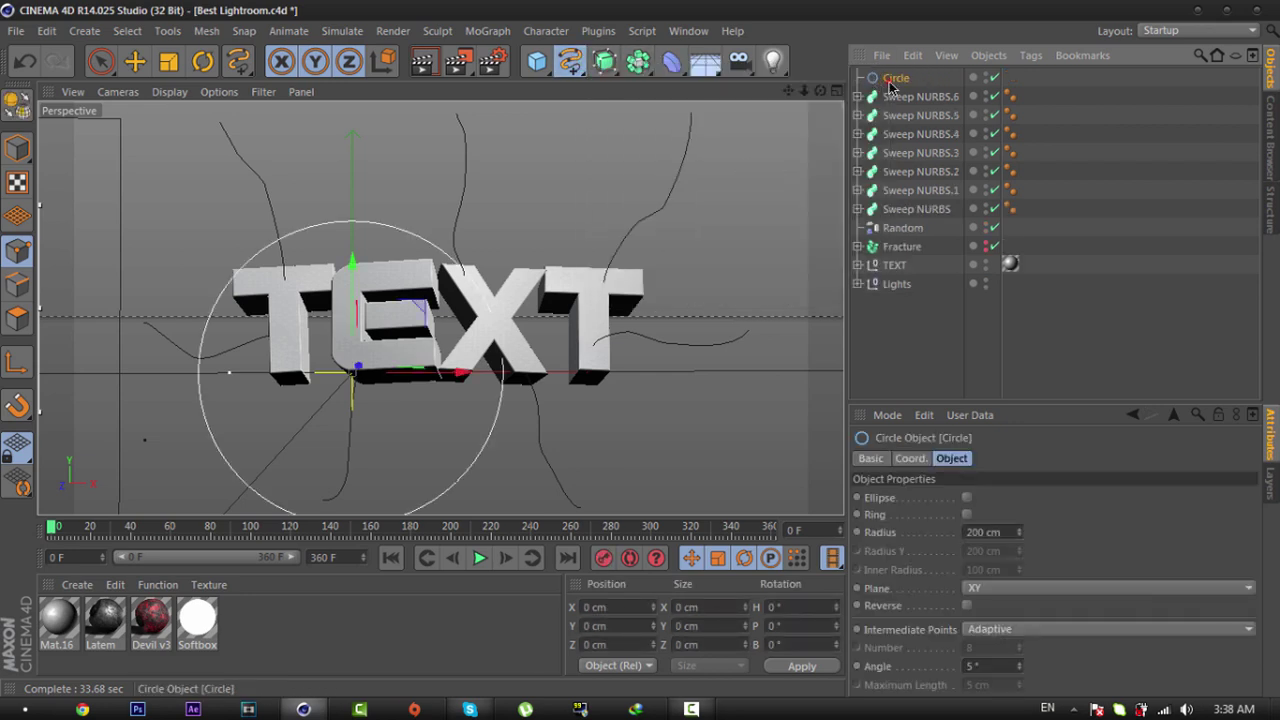
click(1004, 531)
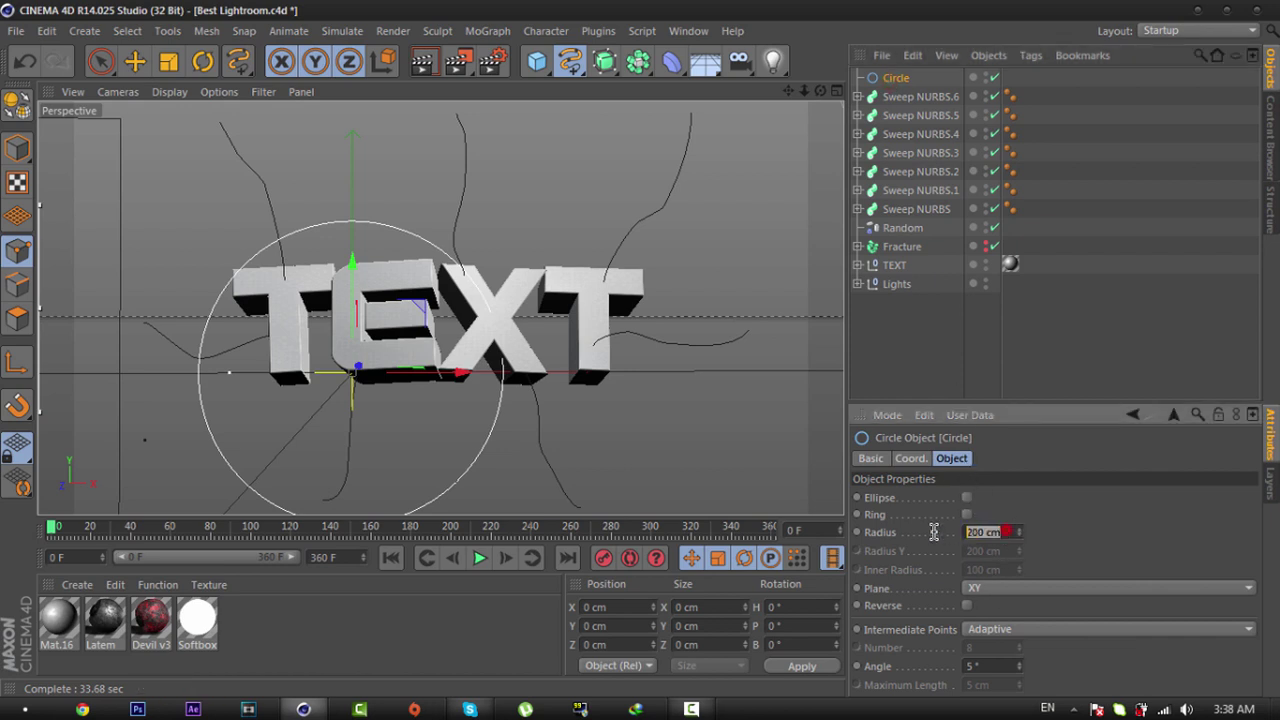
text(3)
key(Return)
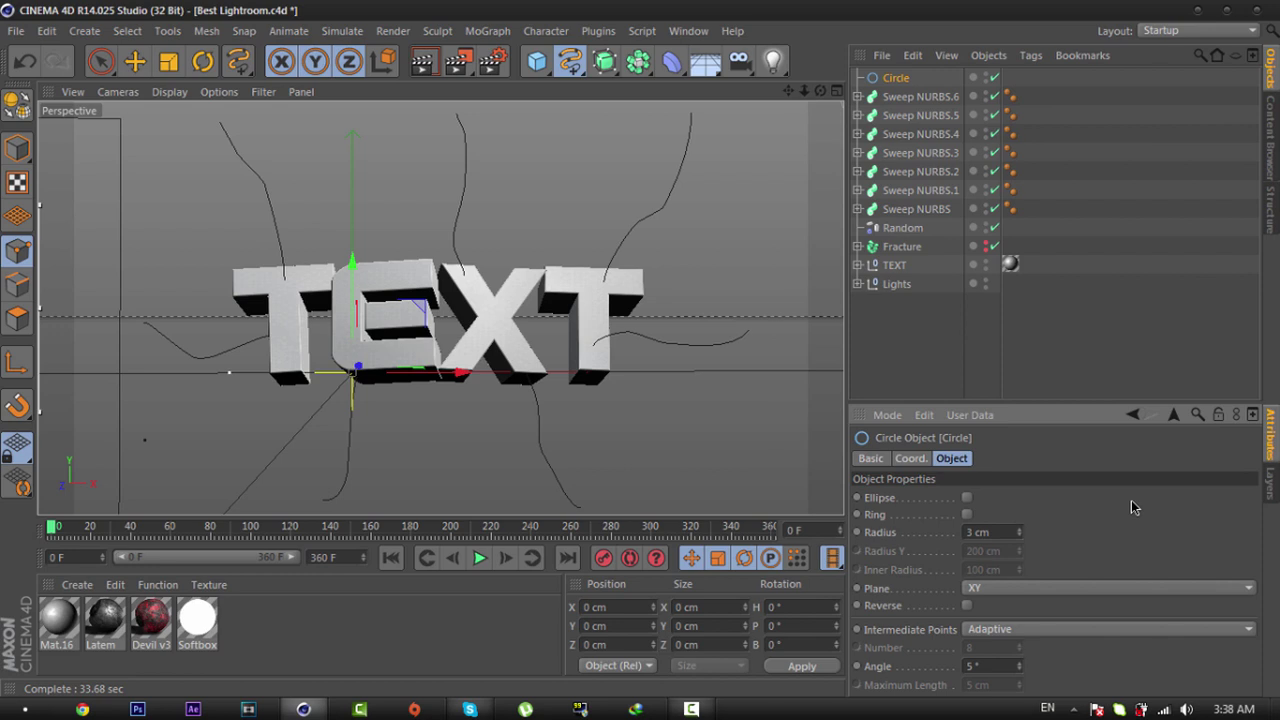
Step: Place the circle above the path spline in Sweep NURBS.6 and copy it into the other six Sweep NURBS objects
drag(896, 77, 897, 97)
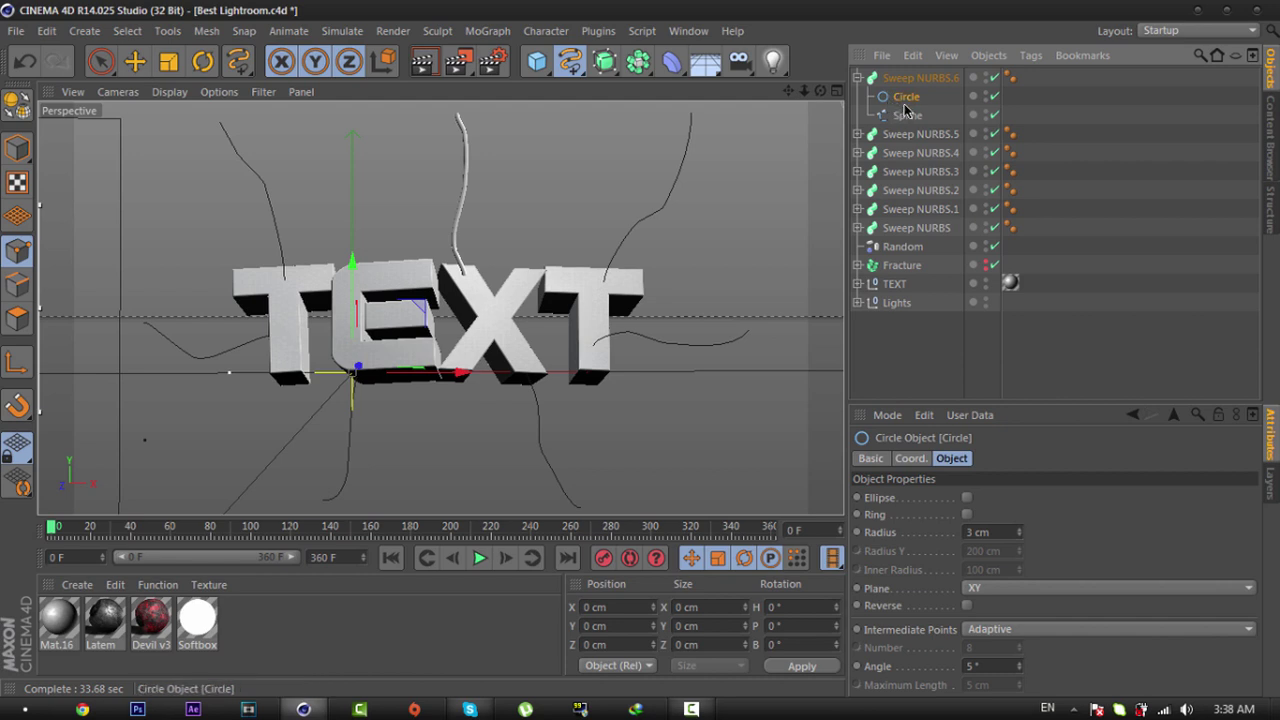
drag(906, 101, 918, 318)
scroll(869, 183, up, 2)
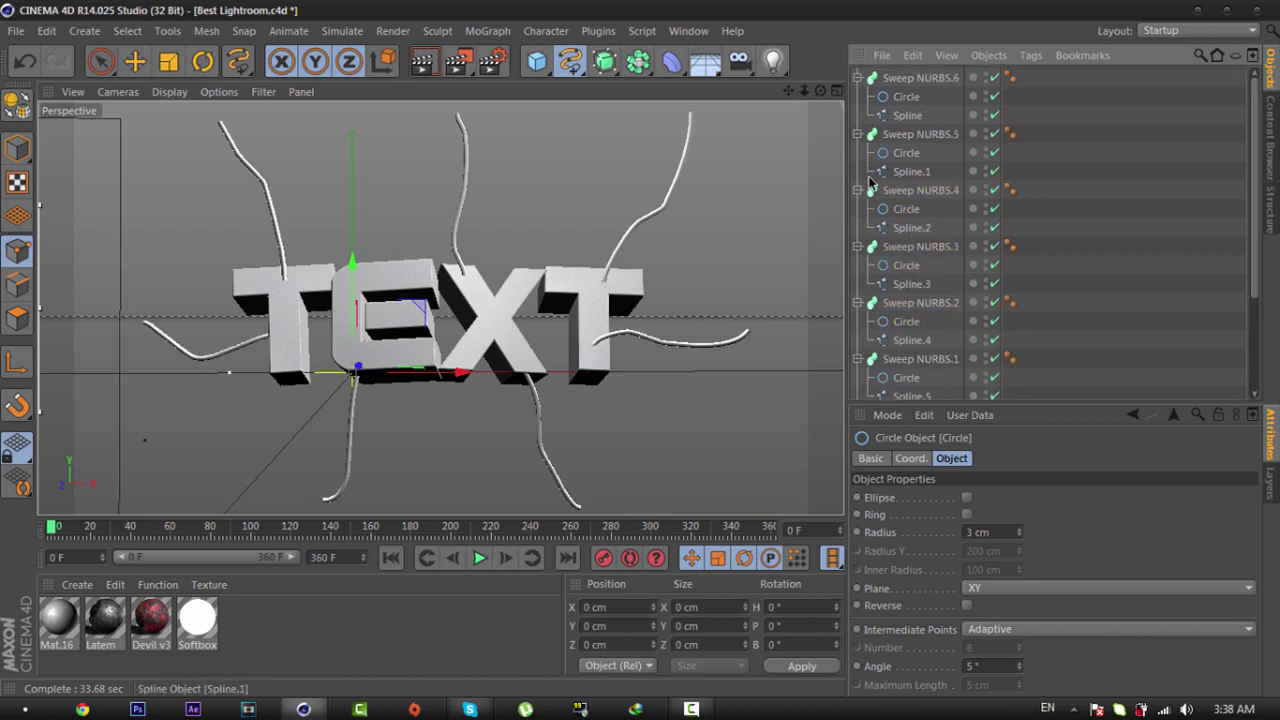
Step: Collapse all seven Sweep NURBS hierarchies and clear the selection
click(858, 78)
click(858, 96)
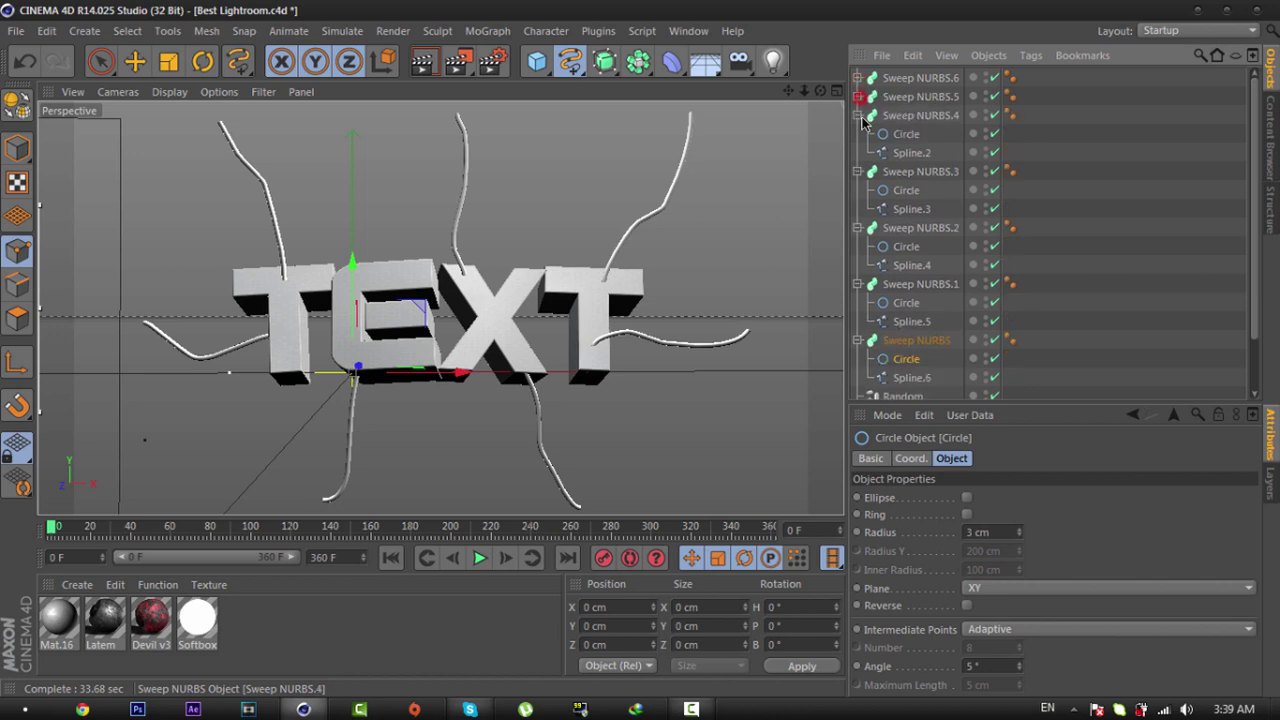
click(858, 115)
click(858, 134)
click(858, 152)
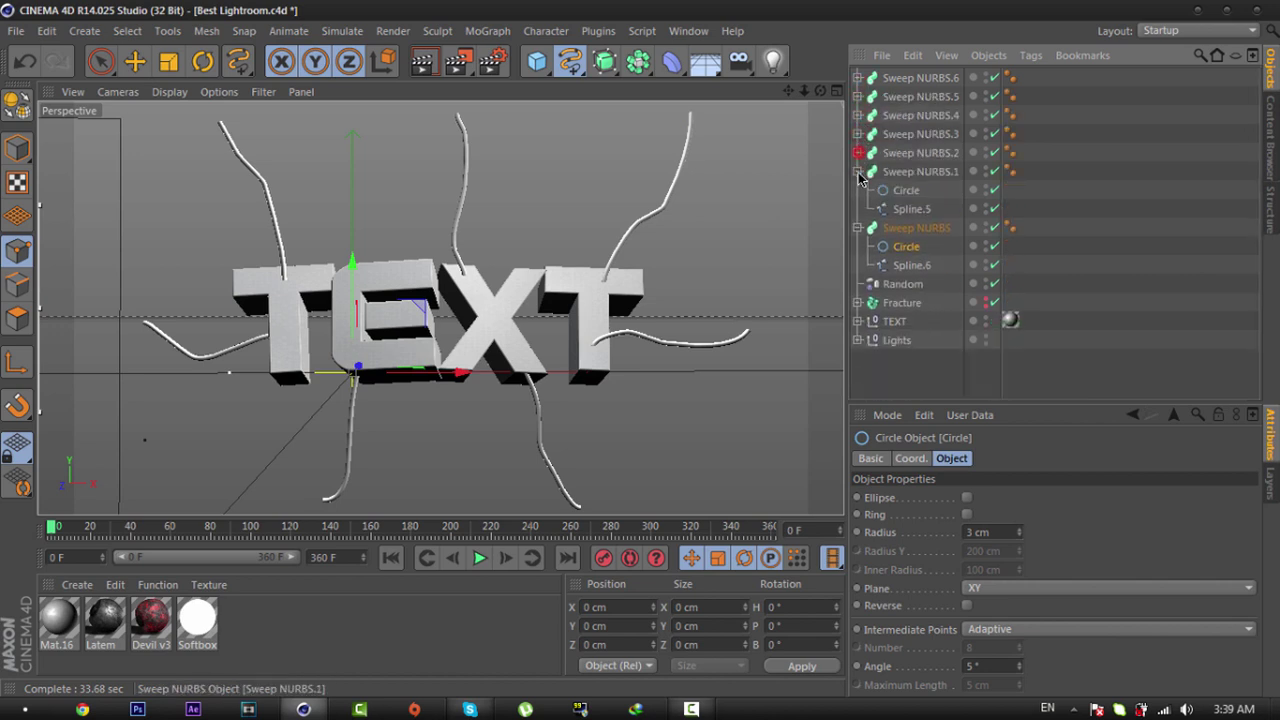
click(858, 171)
click(858, 190)
click(902, 332)
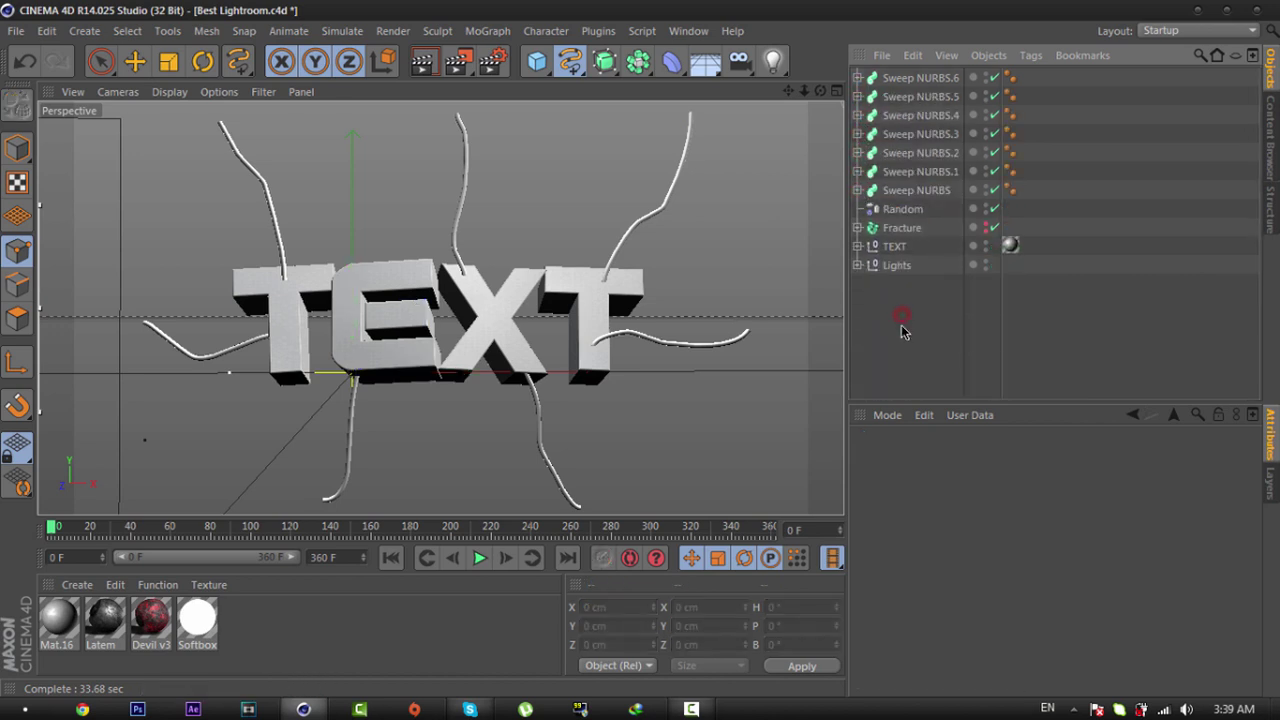
Step: In Model mode, move the sweep above the X to about 67.7 cm and the one above the last T to about 93 cm in Z
click(920, 78)
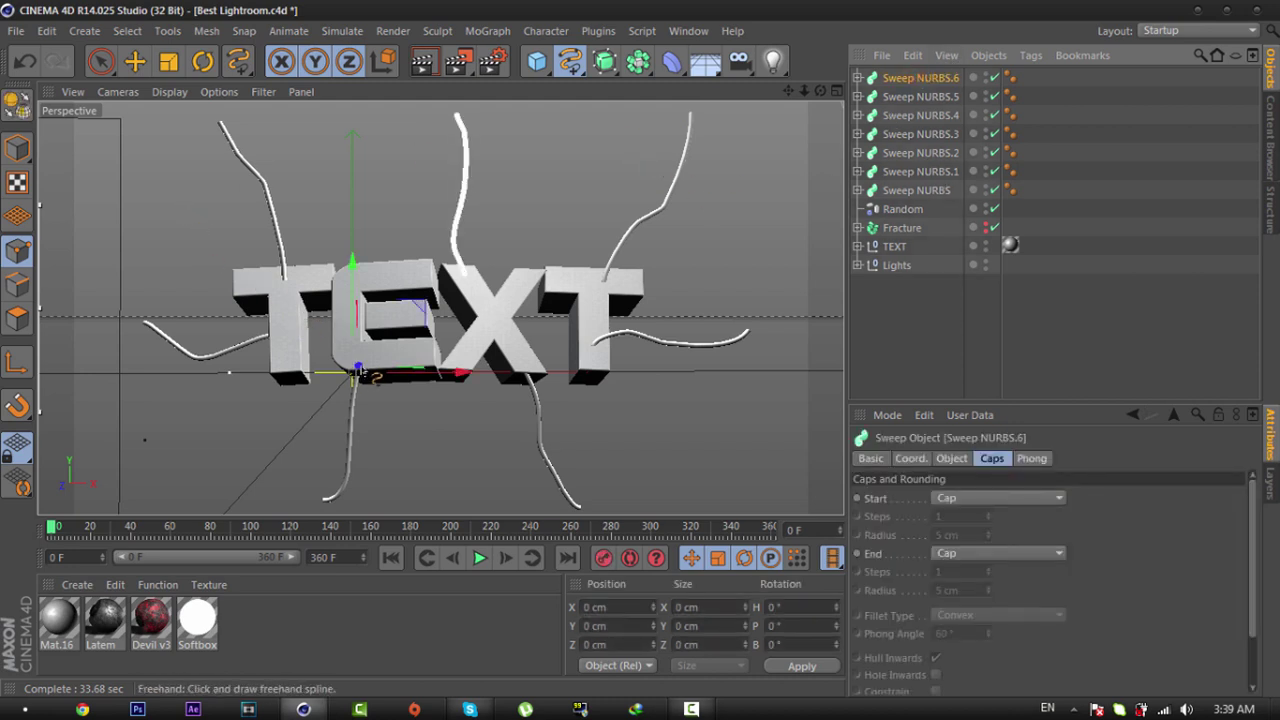
key(e)
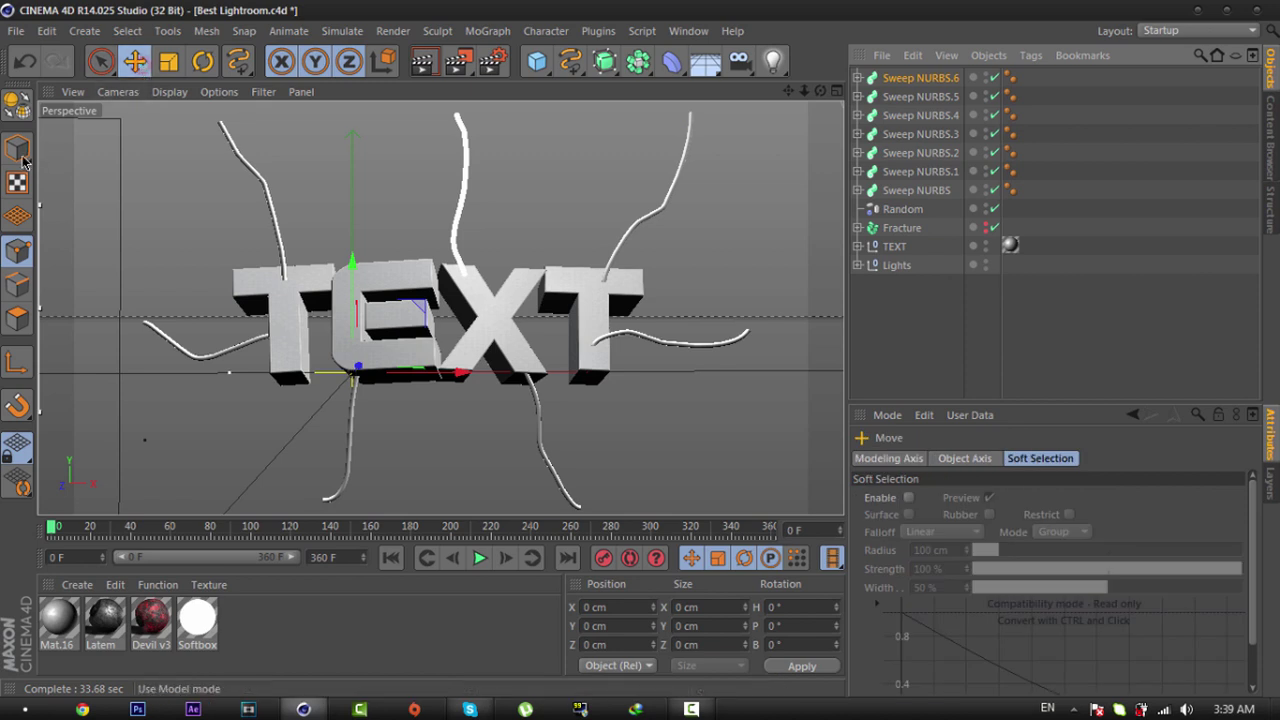
click(22, 158)
drag(358, 368, 371, 376)
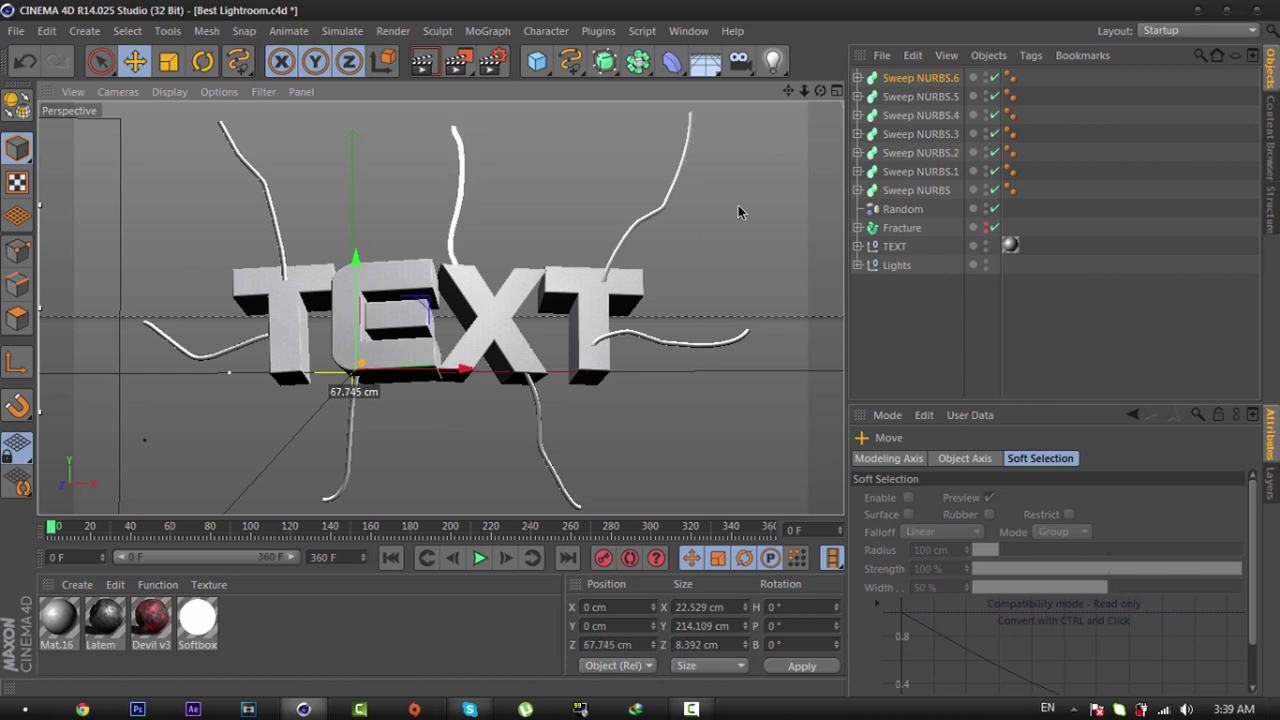
click(662, 202)
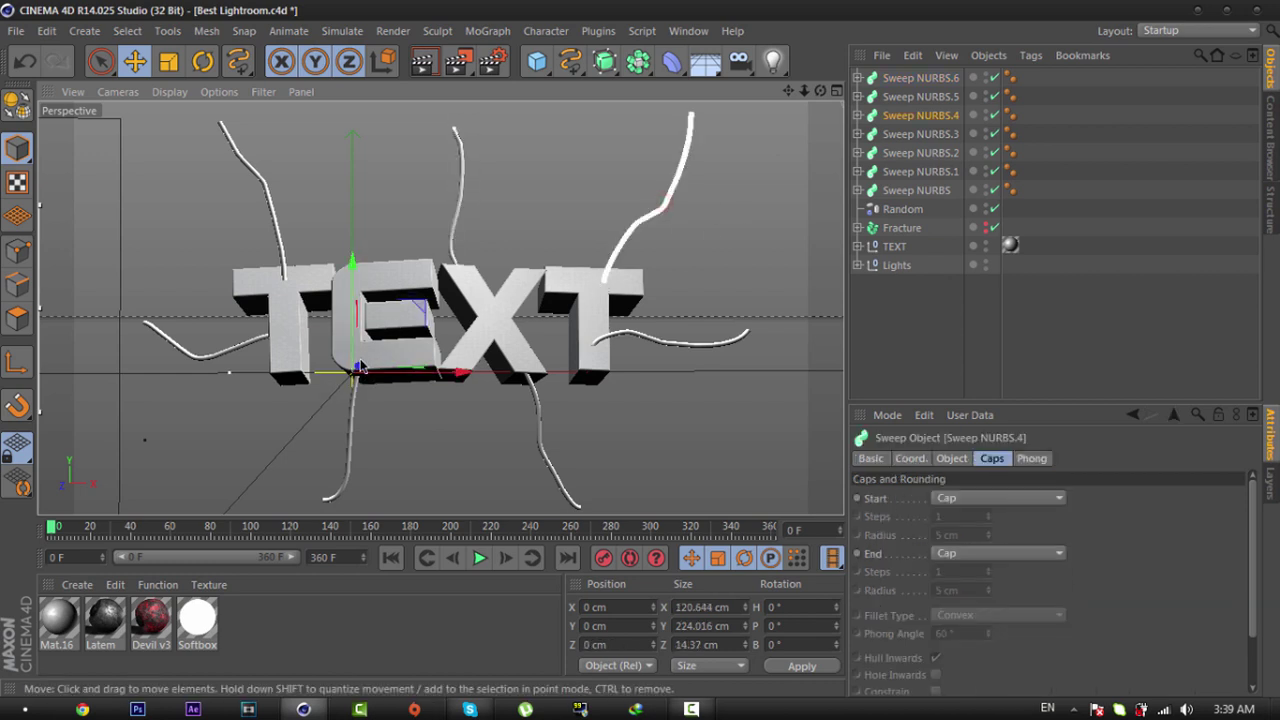
drag(358, 368, 371, 376)
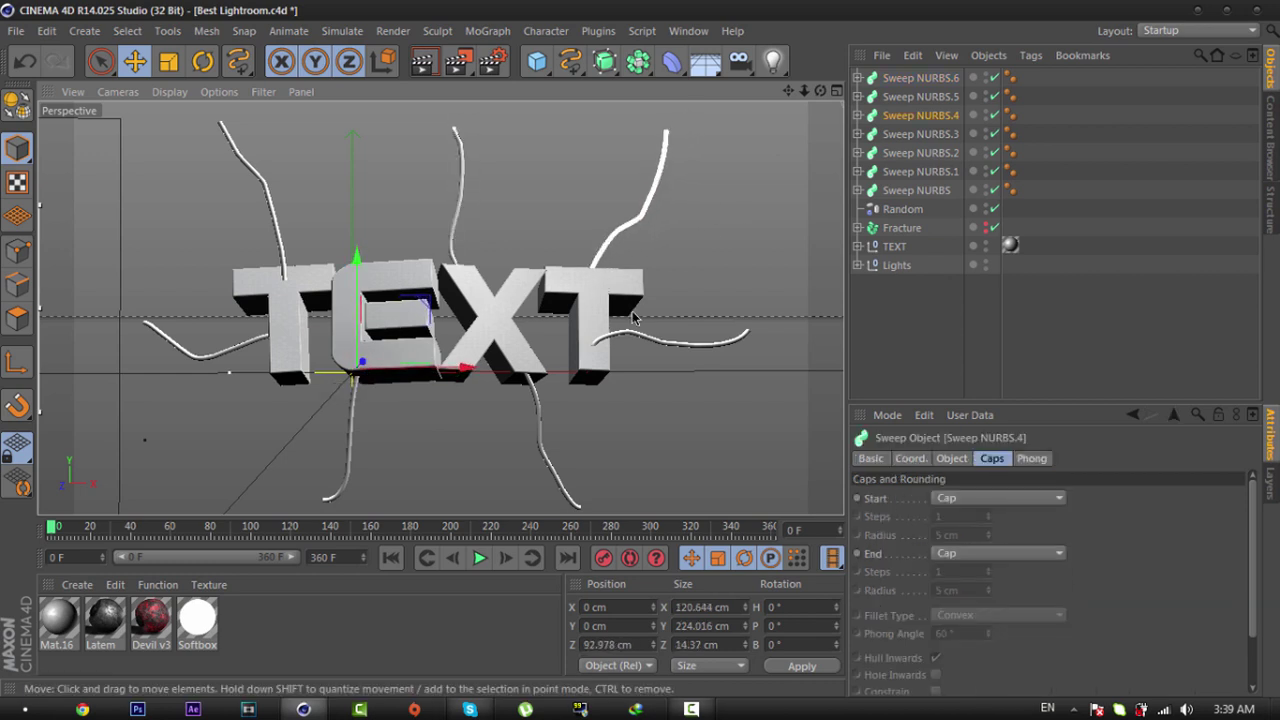
Step: Move the last T's sideways sweep and the sweeps below the X and E back along Z into the letters
click(624, 338)
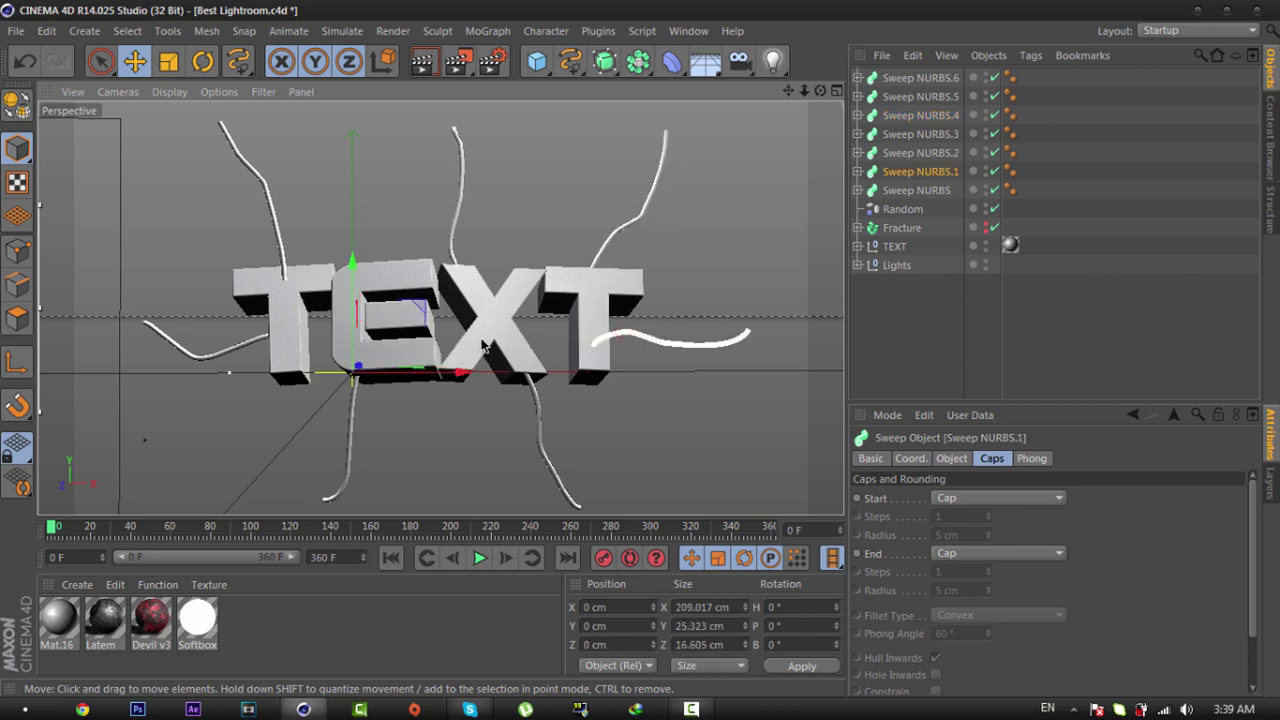
drag(360, 368, 374, 362)
click(537, 405)
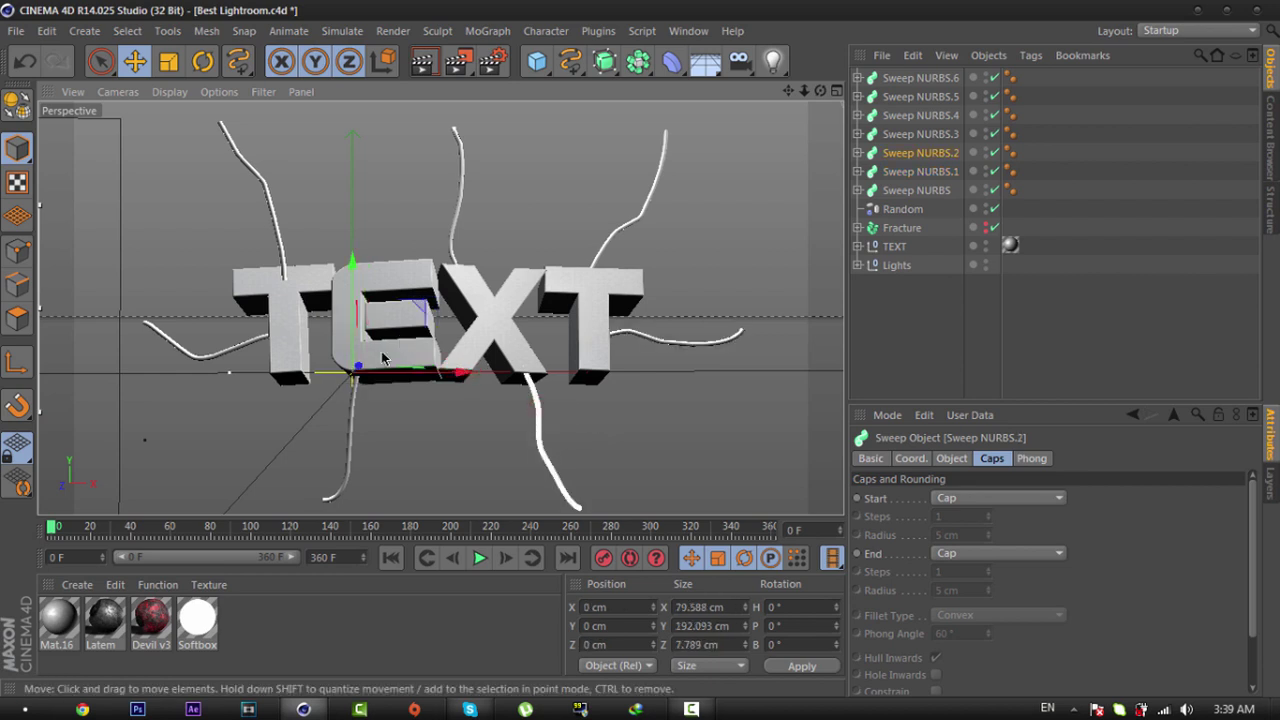
drag(361, 366, 362, 370)
click(349, 425)
key(ctrl+z)
Step: Move the first T's sideways sweep back to about 11.5 cm in Z and clear the selection
click(224, 352)
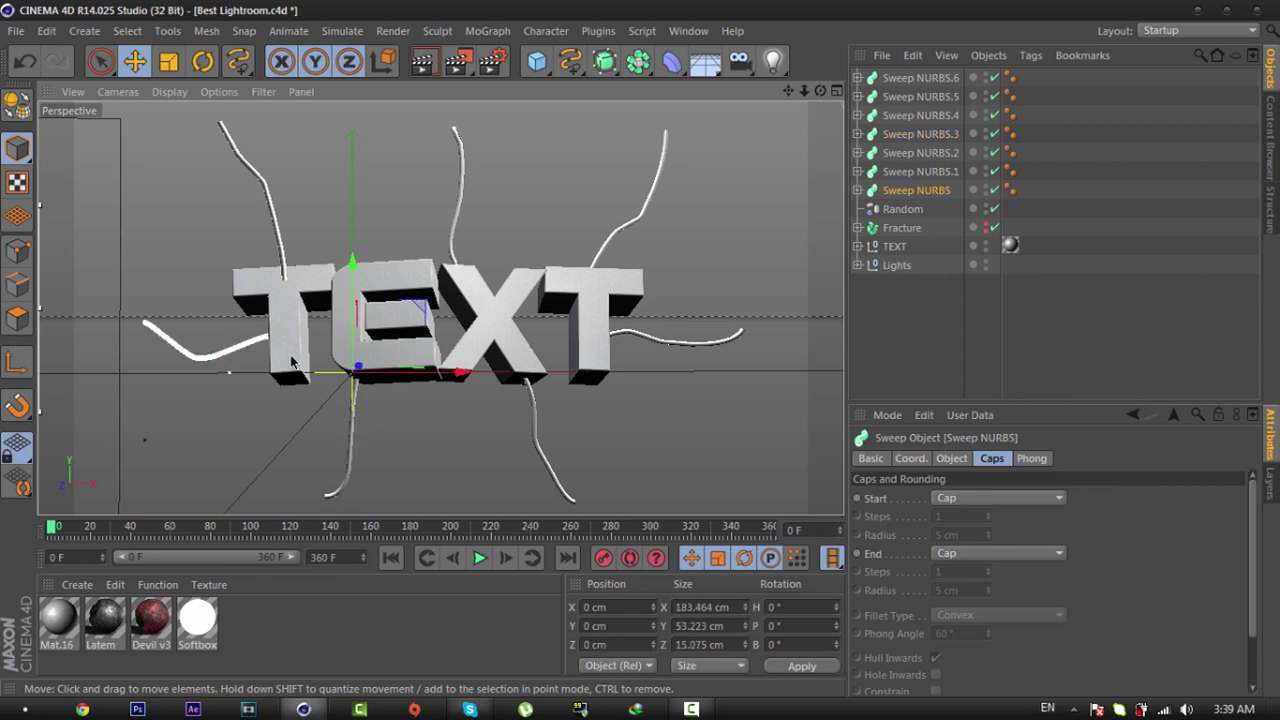
drag(356, 371, 355, 372)
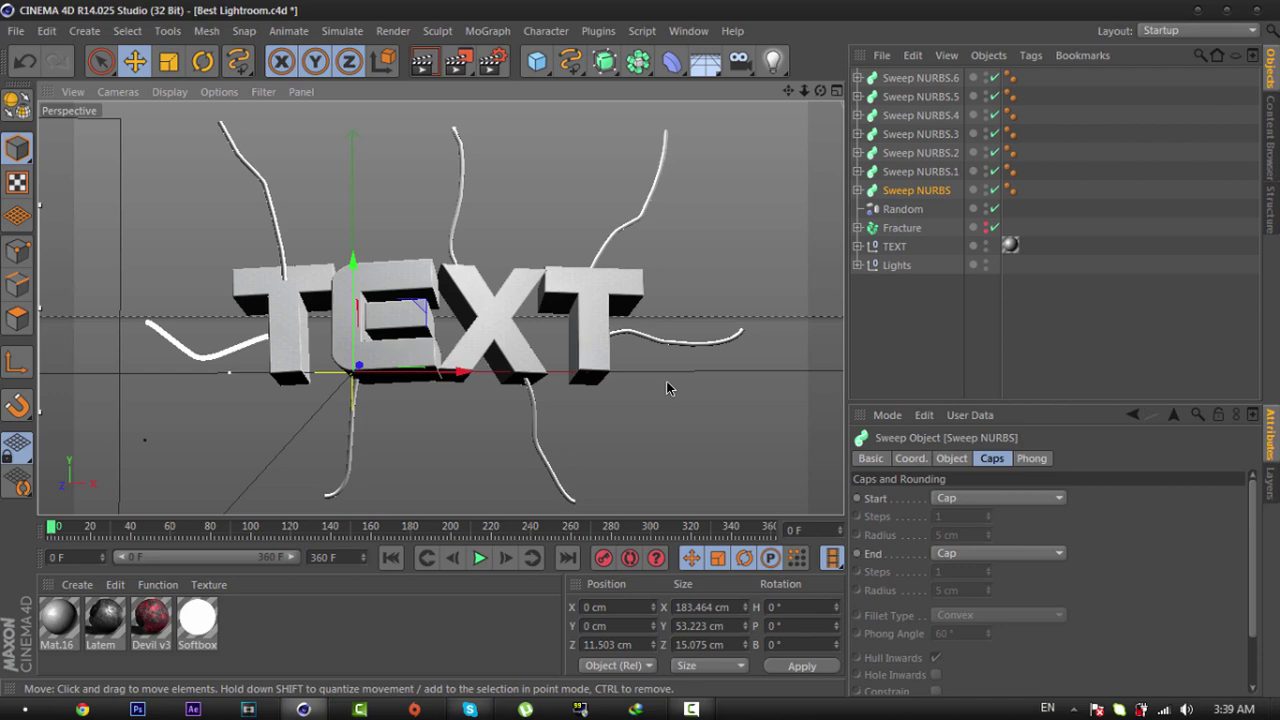
click(917, 341)
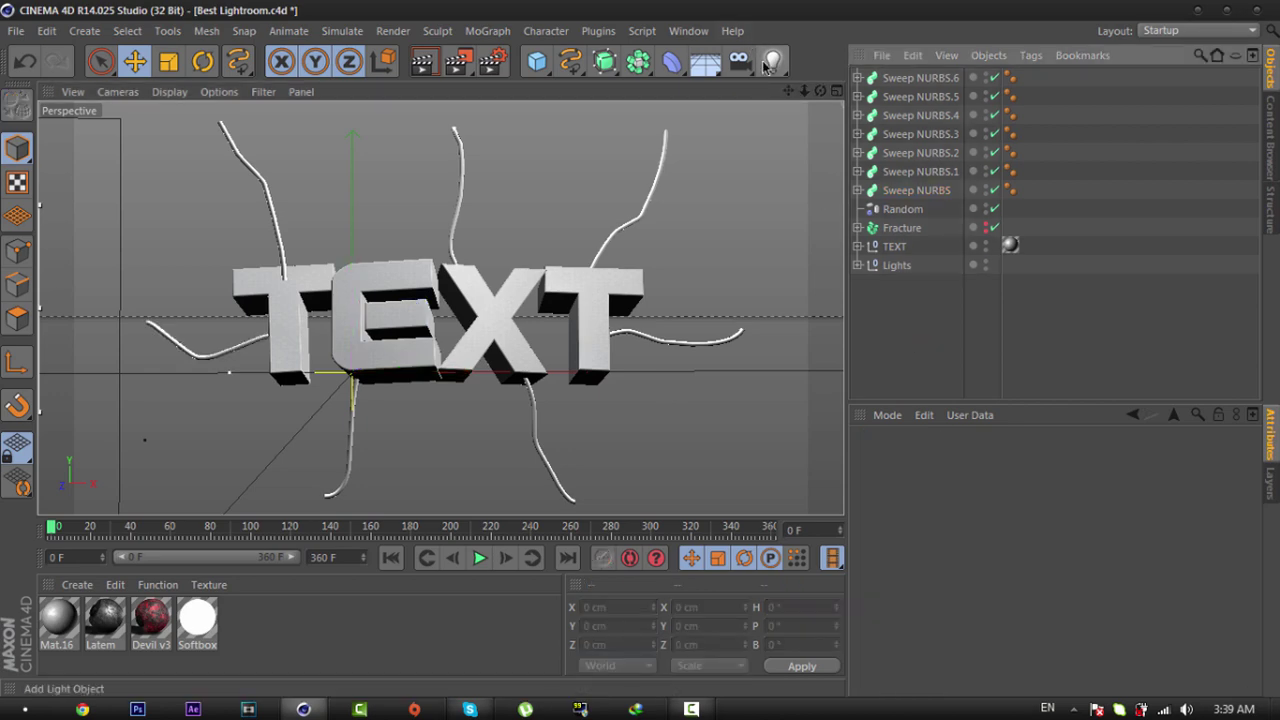
drag(820, 90, 424, 72)
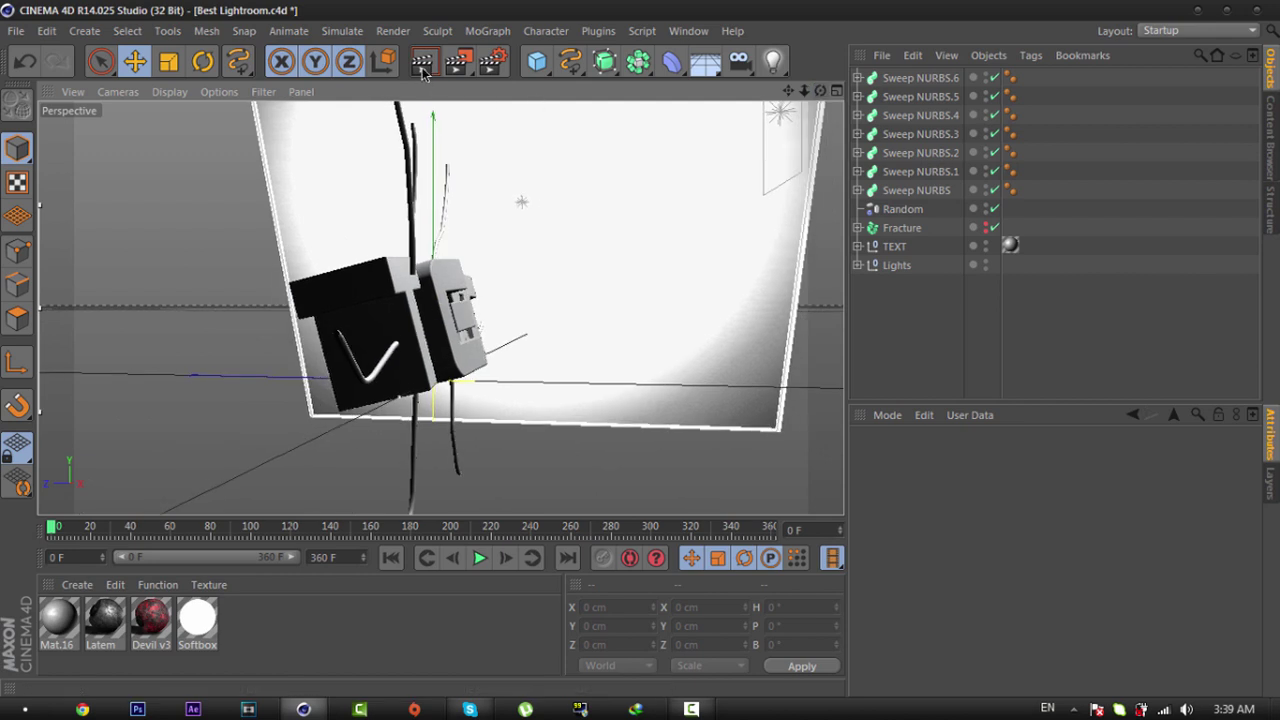
click(570, 61)
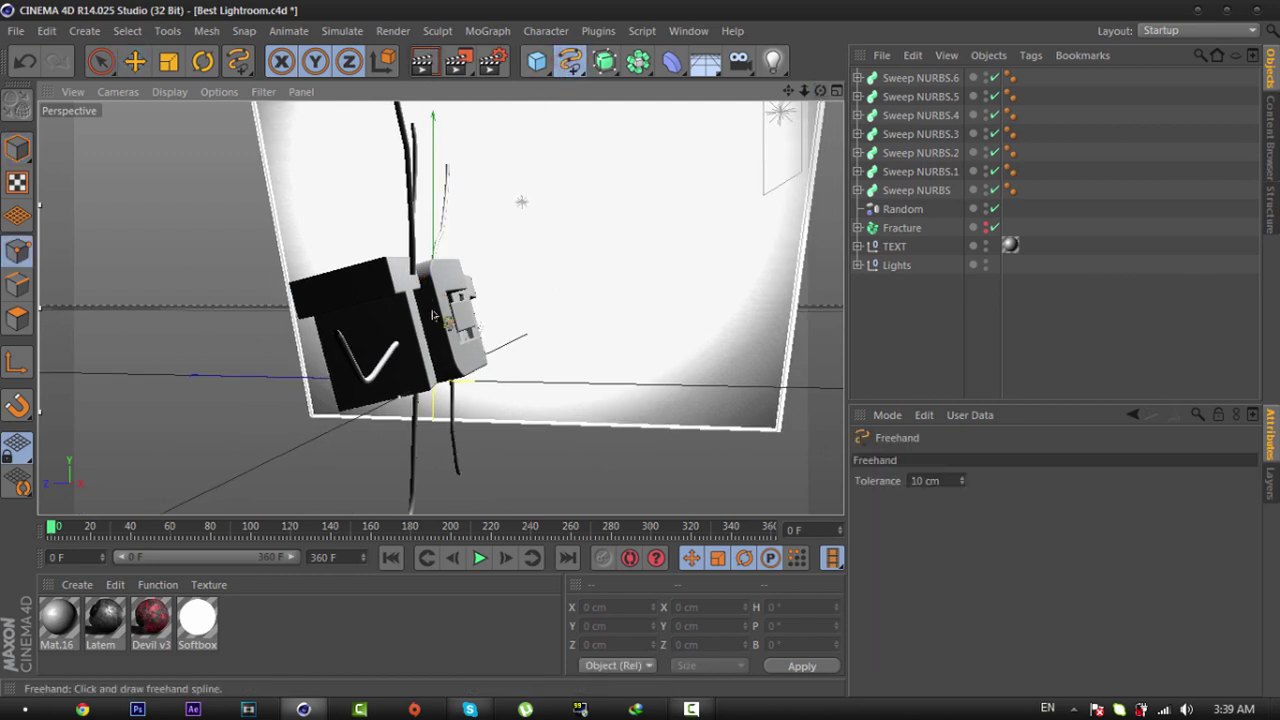
mouse_move(433, 316)
mouse_down()
mouse_move(477, 249)
mouse_move(448, 228)
mouse_up()
drag(408, 156, 408, 156)
mouse_move(820, 91)
mouse_down()
mouse_move(614, 355)
mouse_move(656, 344)
mouse_move(487, 318)
mouse_up()
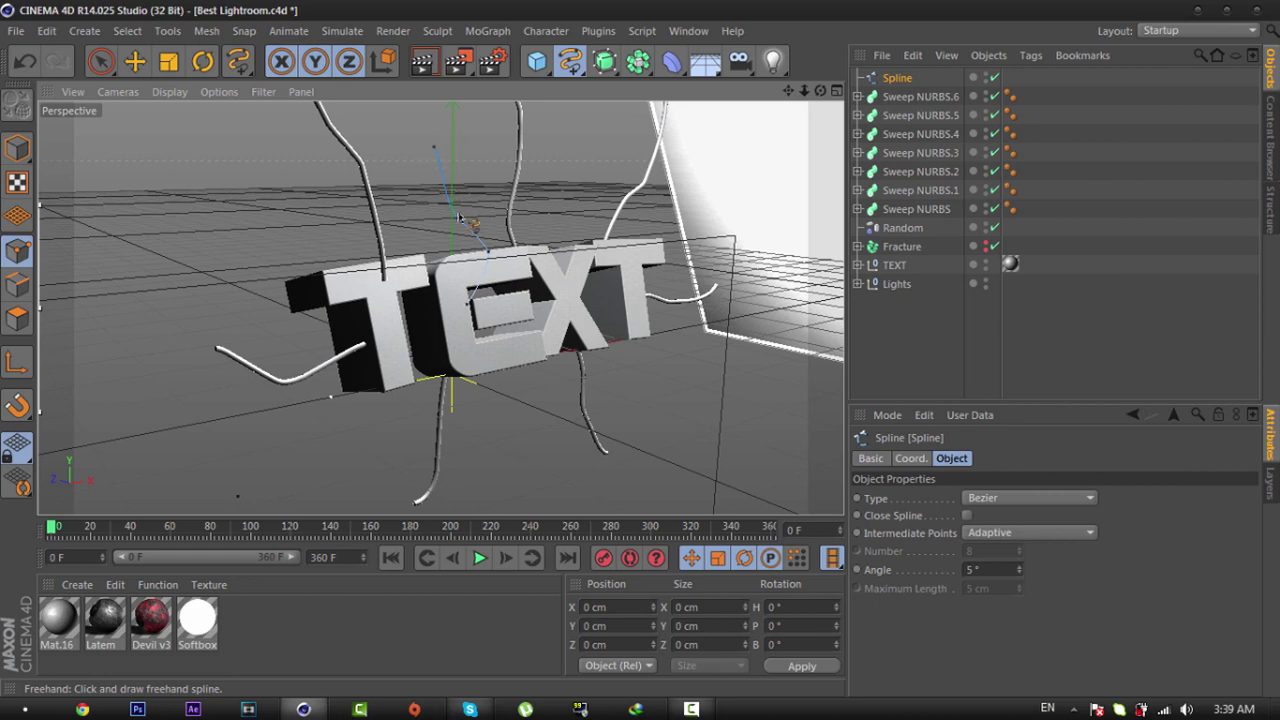
mouse_move(820, 91)
mouse_down()
mouse_move(654, 344)
mouse_move(632, 348)
mouse_move(644, 354)
mouse_up()
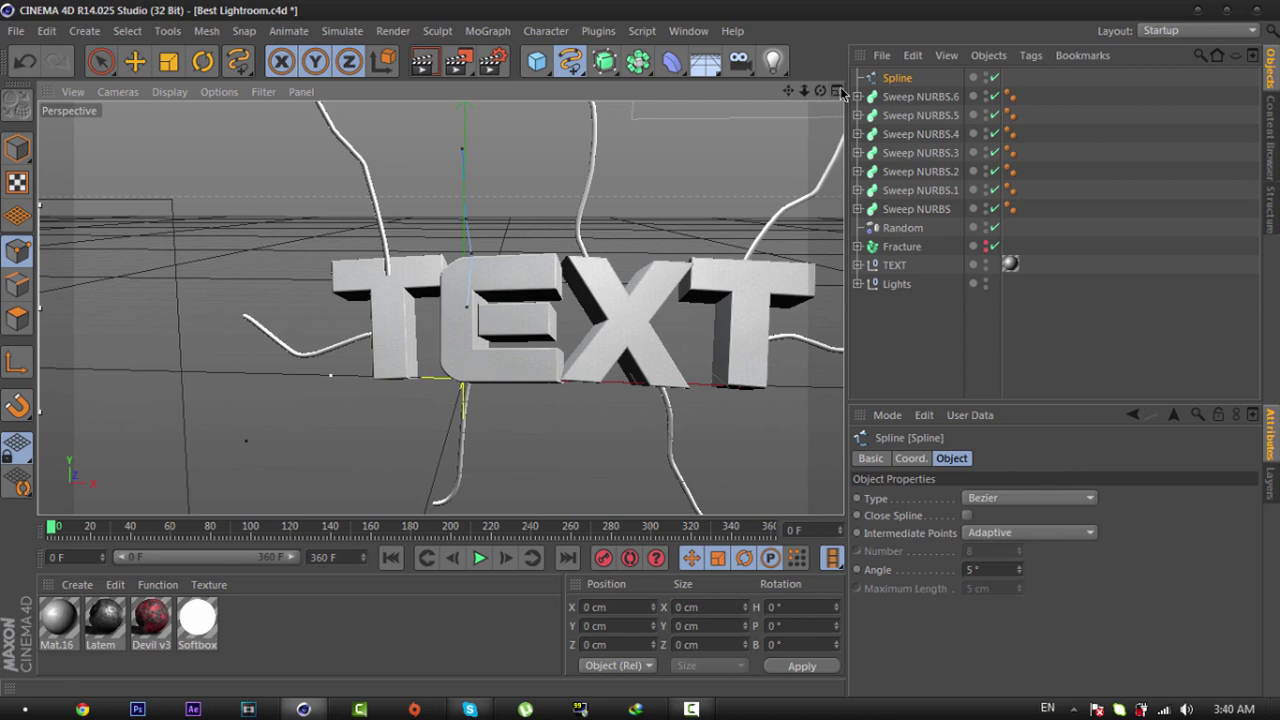
drag(788, 92, 621, 172)
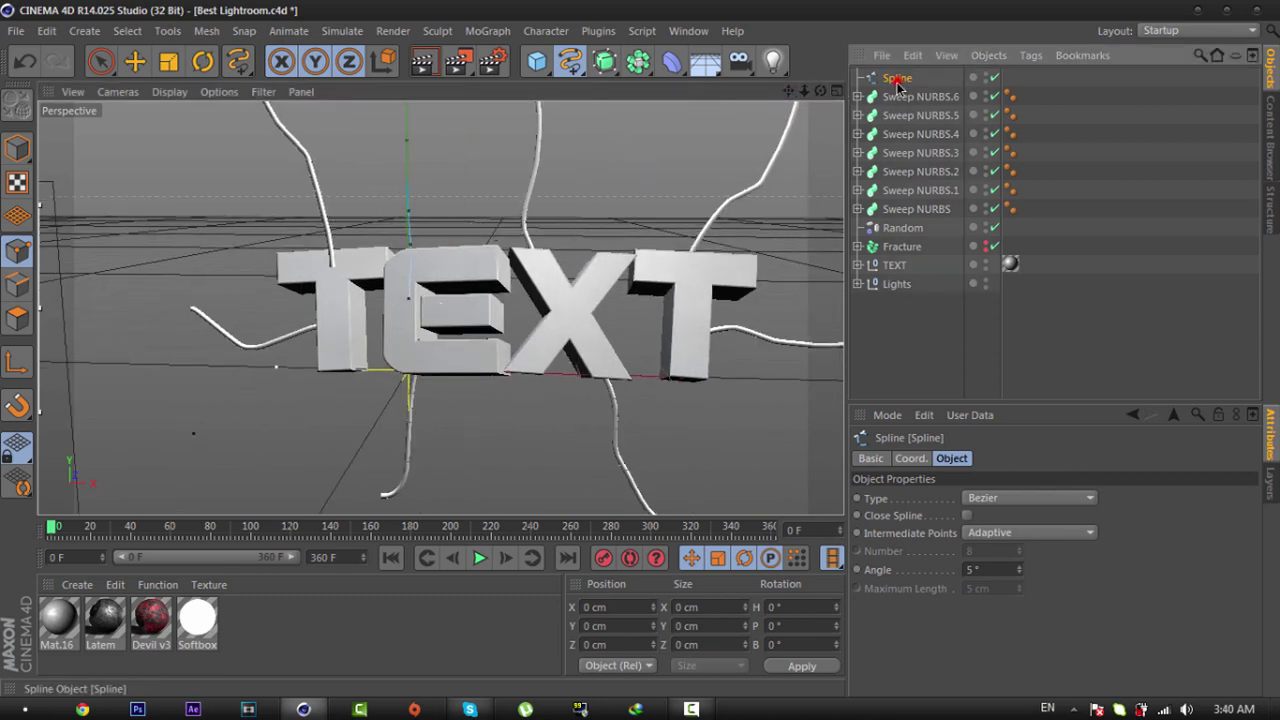
click(1136, 193)
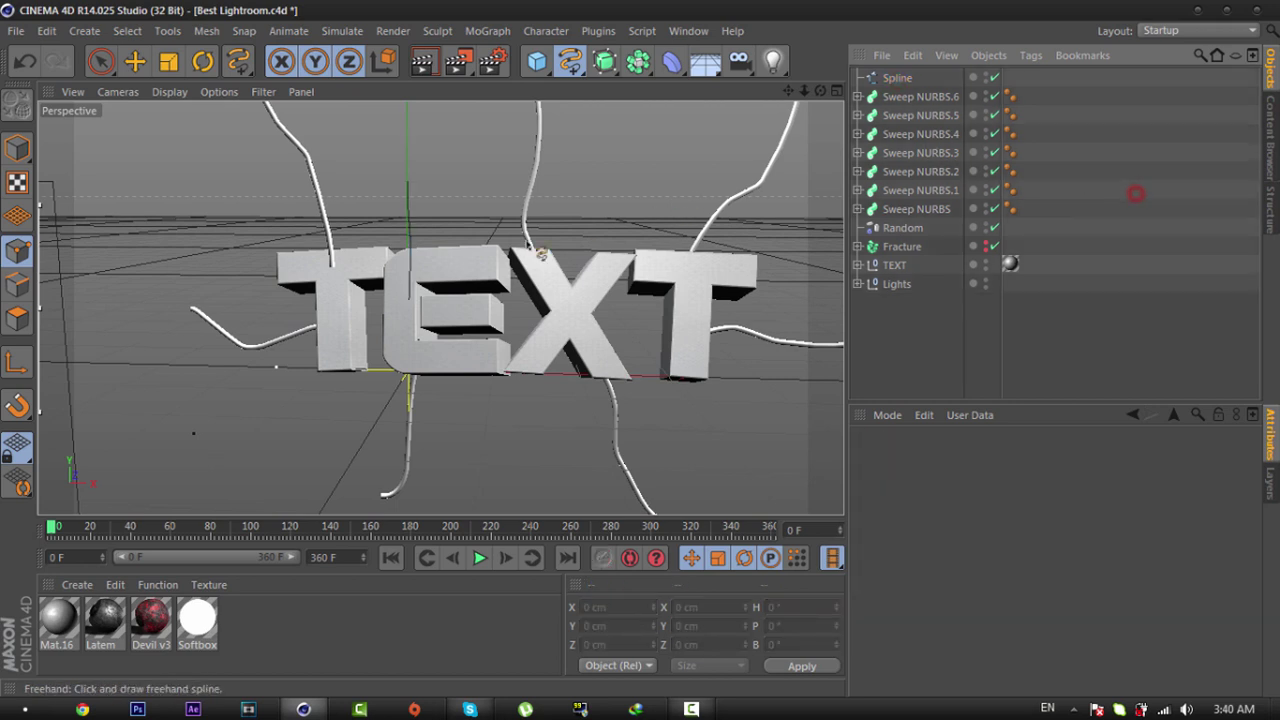
click(897, 78)
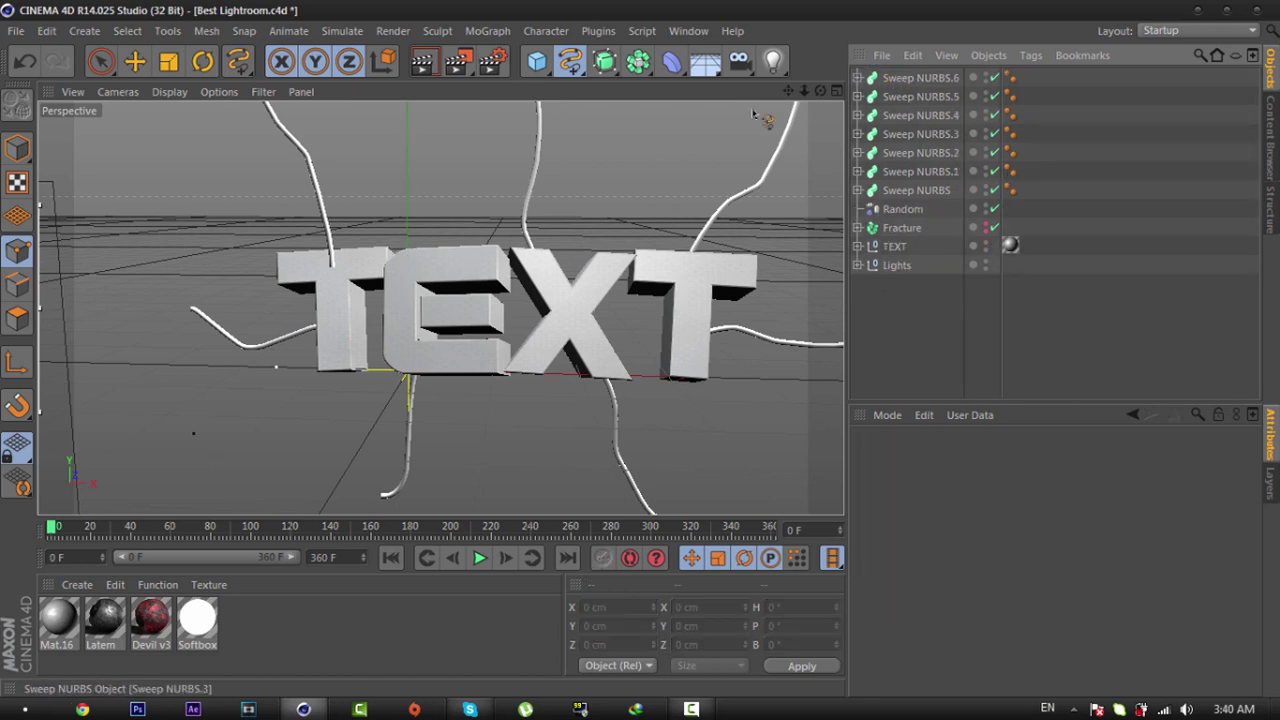
key(Delete)
drag(643, 357, 645, 354)
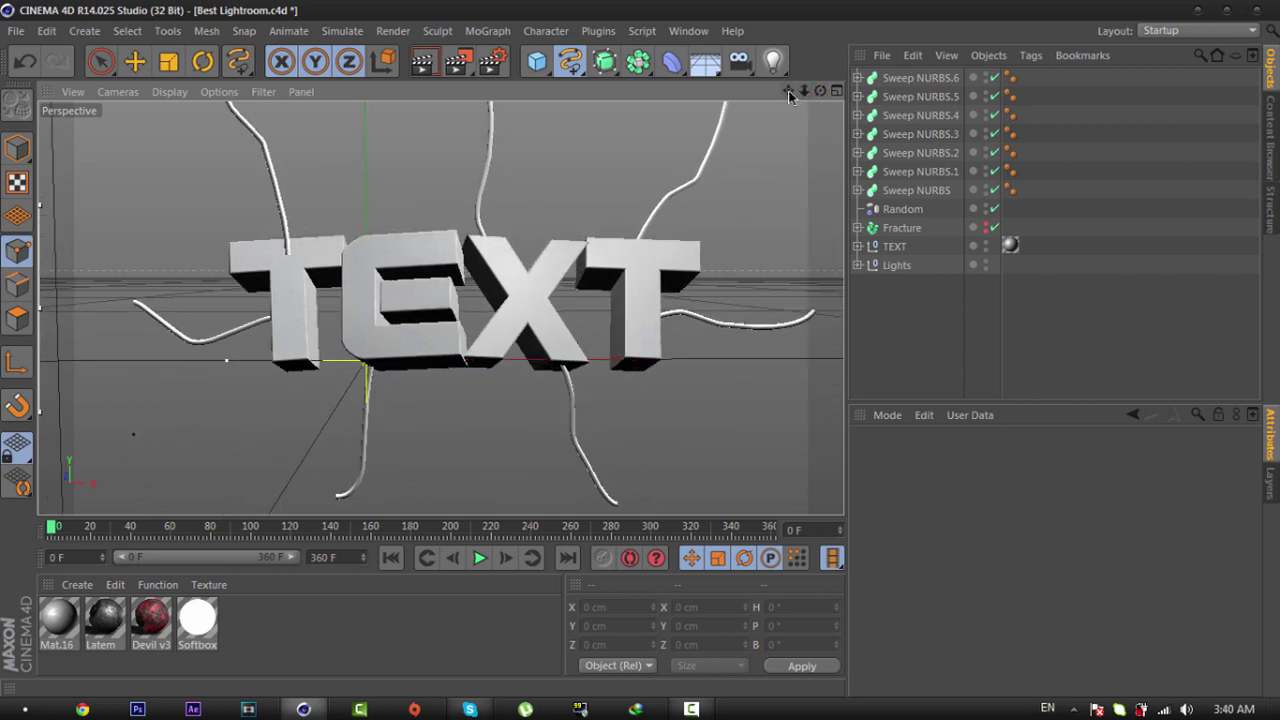
Step: Create an Atom Array, copy it until there are seven, and nest one Sweep NURBS inside each
drag(788, 91, 642, 355)
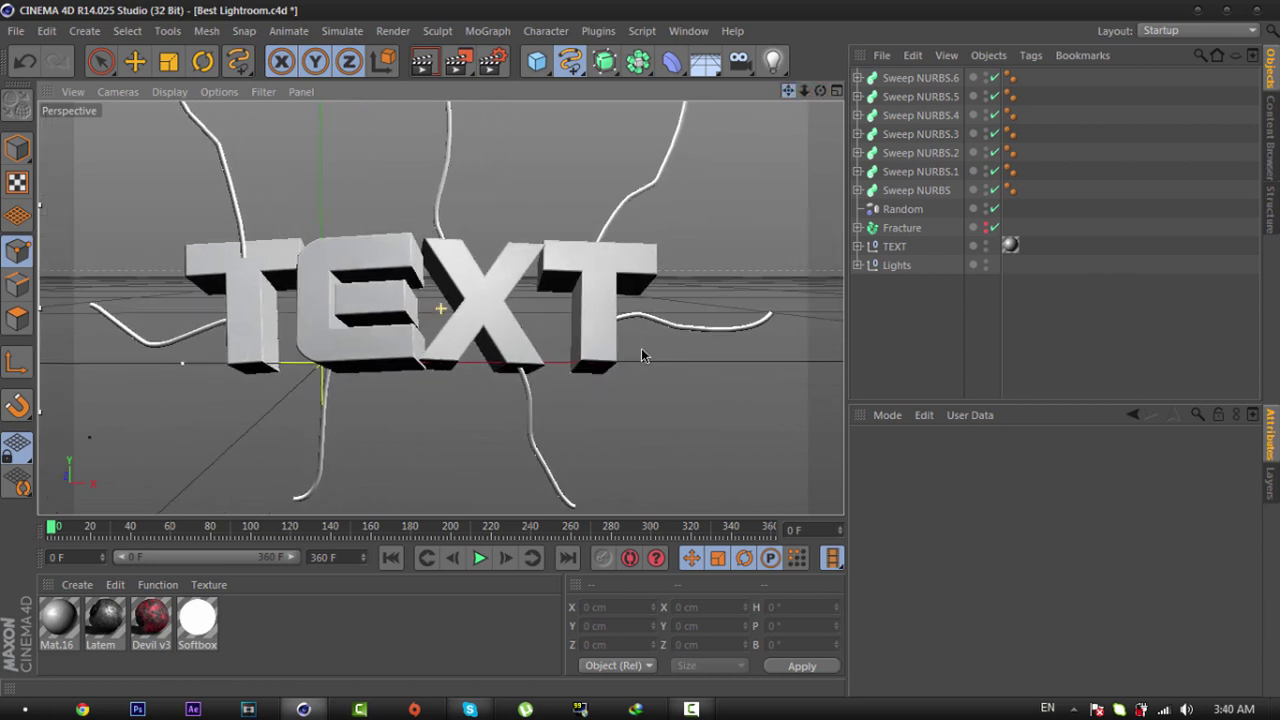
click(637, 61)
click(835, 100)
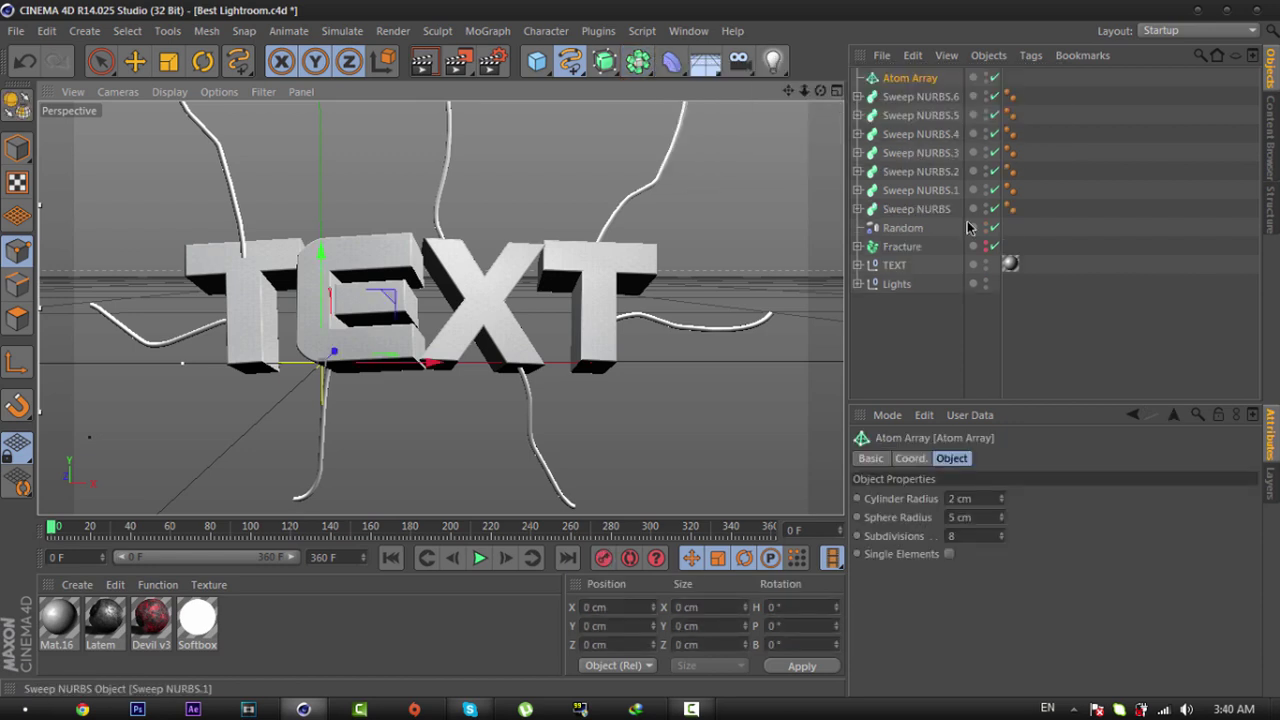
key(ctrl+c)
key(ctrl+v)
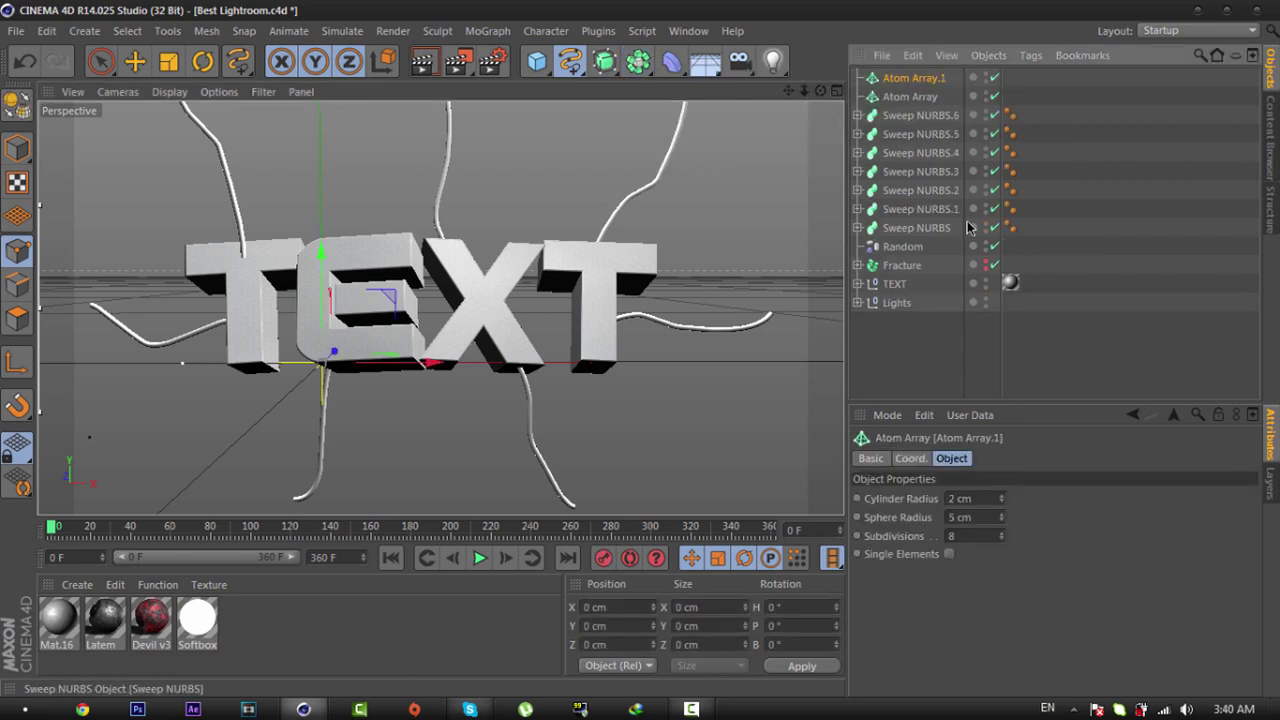
key(ctrl+v)
key(ctrl+v)
key(ctrl+v)
key(ctrl+v)
key(ctrl+v)
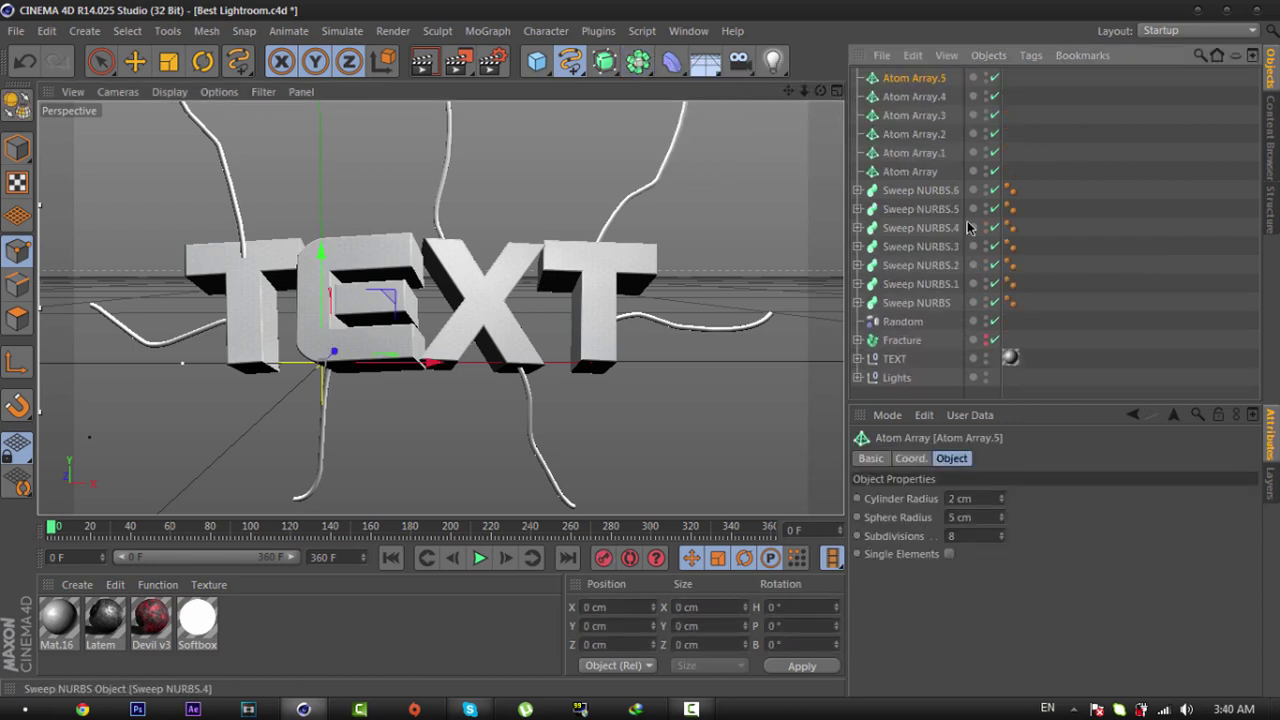
click(925, 209)
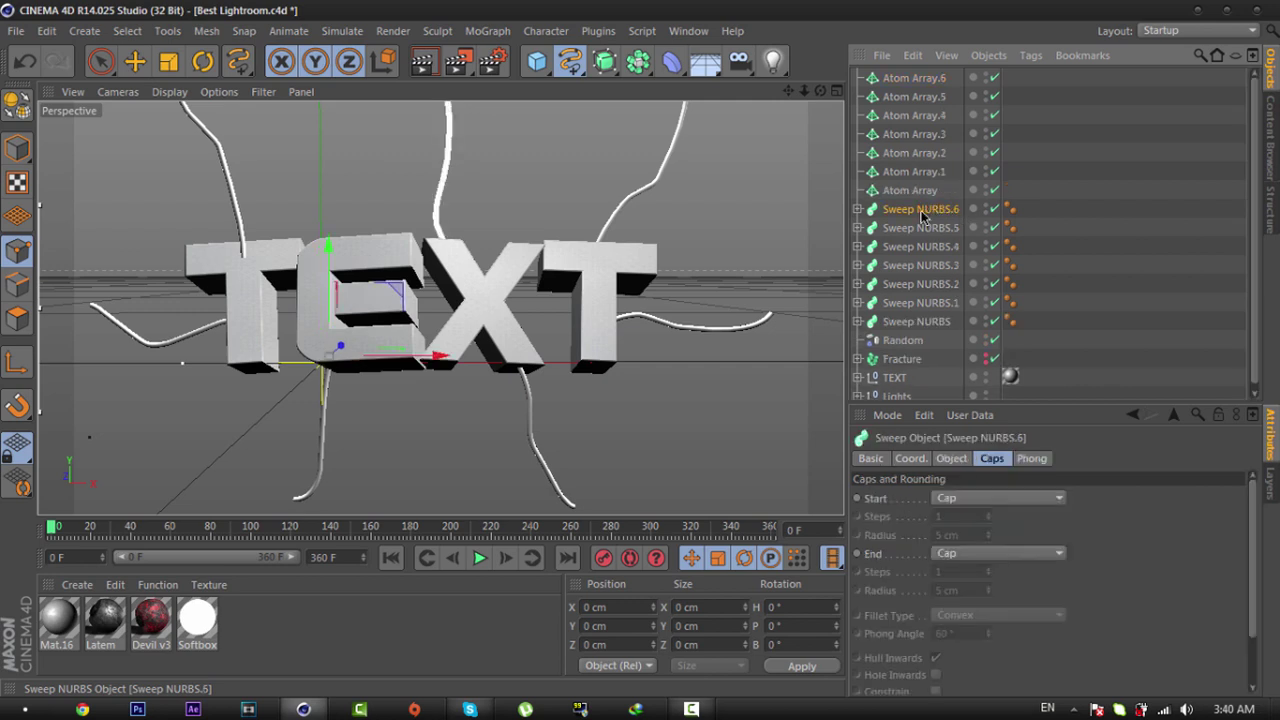
drag(902, 214, 908, 78)
Step: Set the Cylinder Radius of all seven Atom Arrays to 3 cm and clear the selection
click(906, 80)
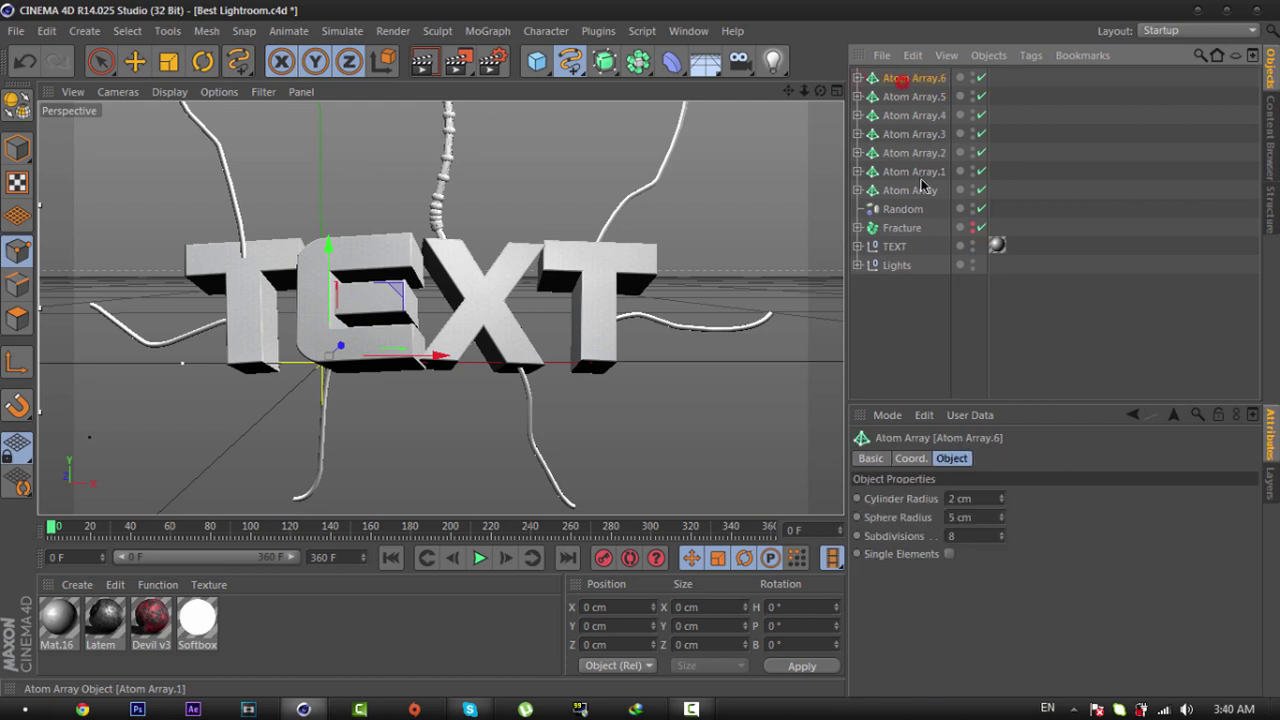
shift+click(920, 190)
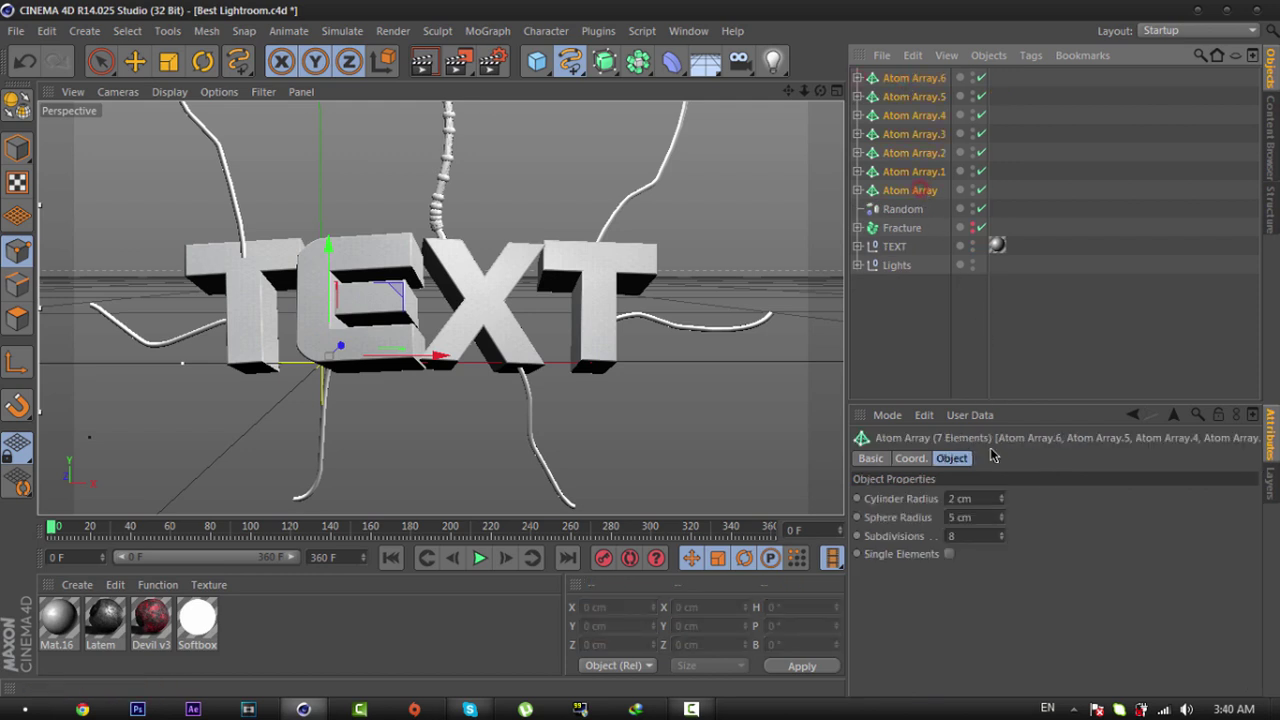
click(972, 499)
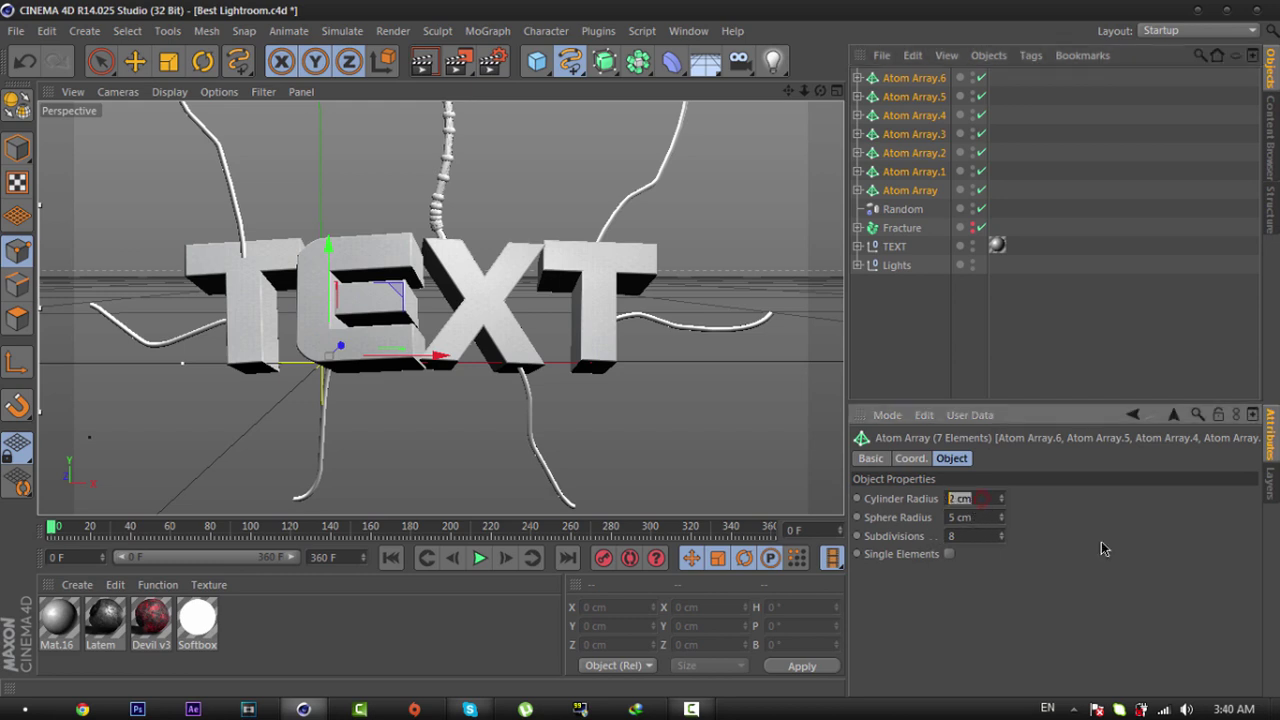
text(3)
key(Return)
drag(807, 93, 641, 349)
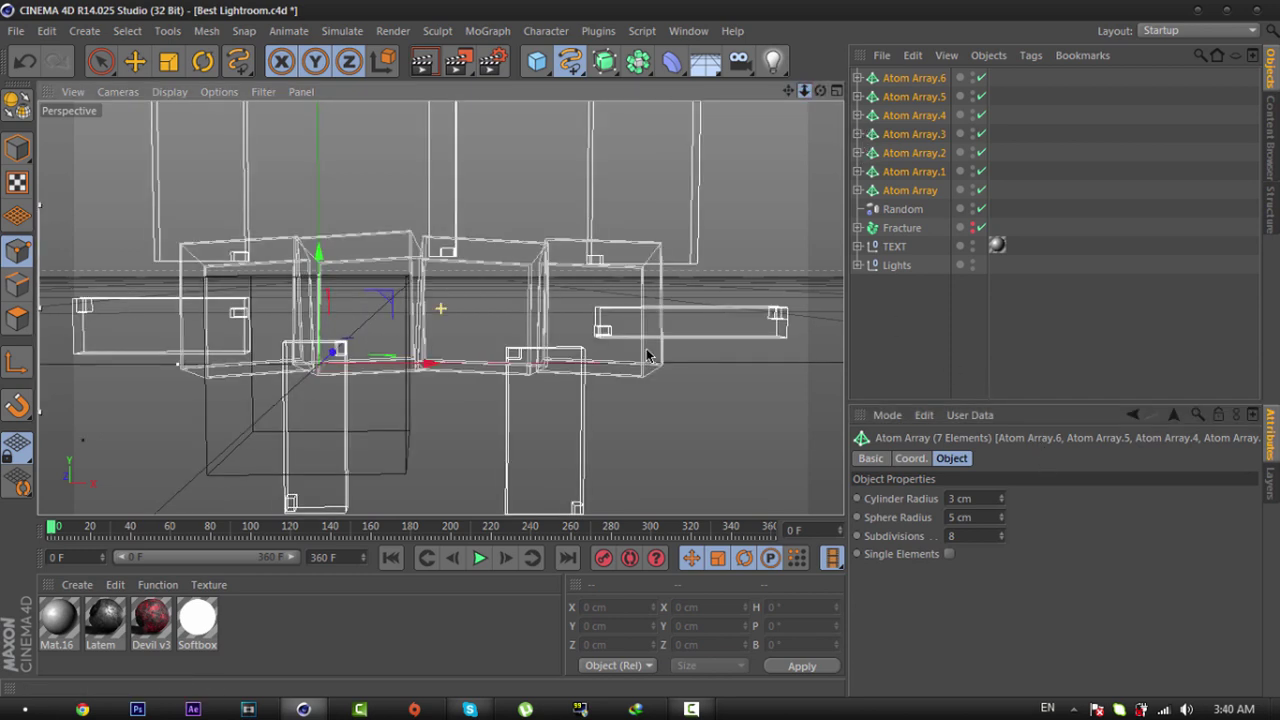
click(895, 336)
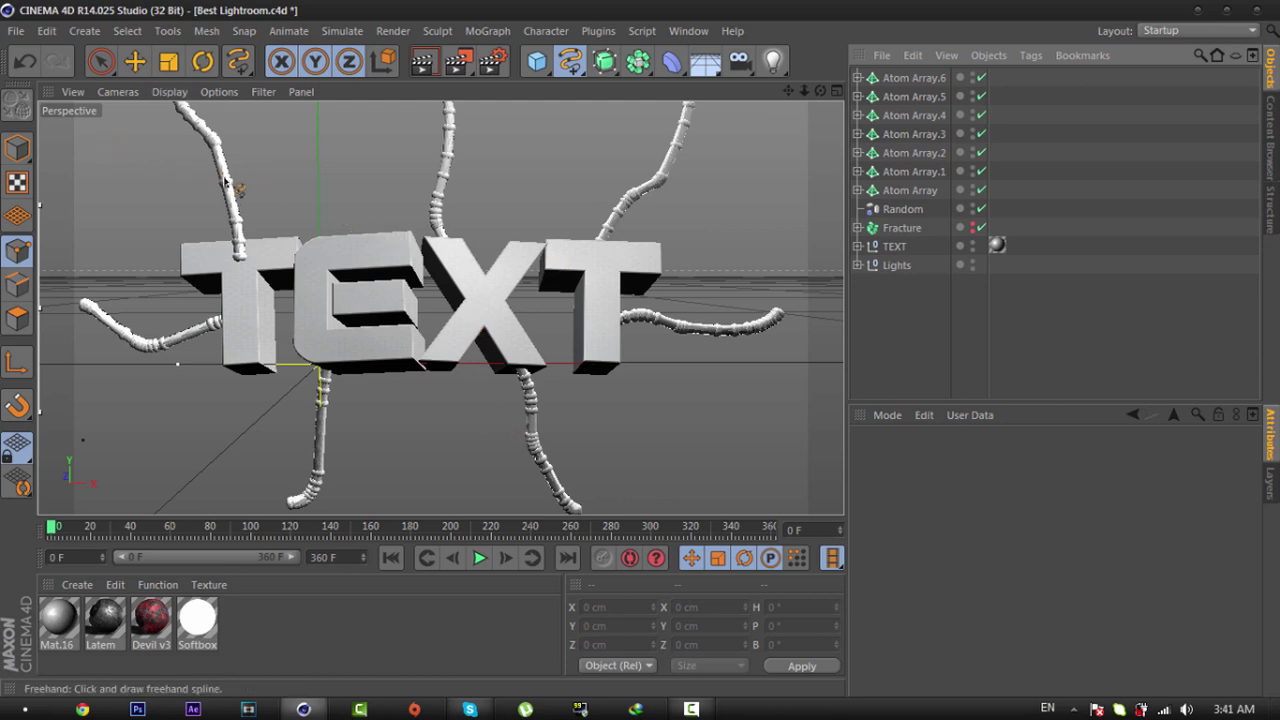
Step: Move the tendril above the first T back along Z into the letter and clear the selection
click(134, 61)
click(229, 188)
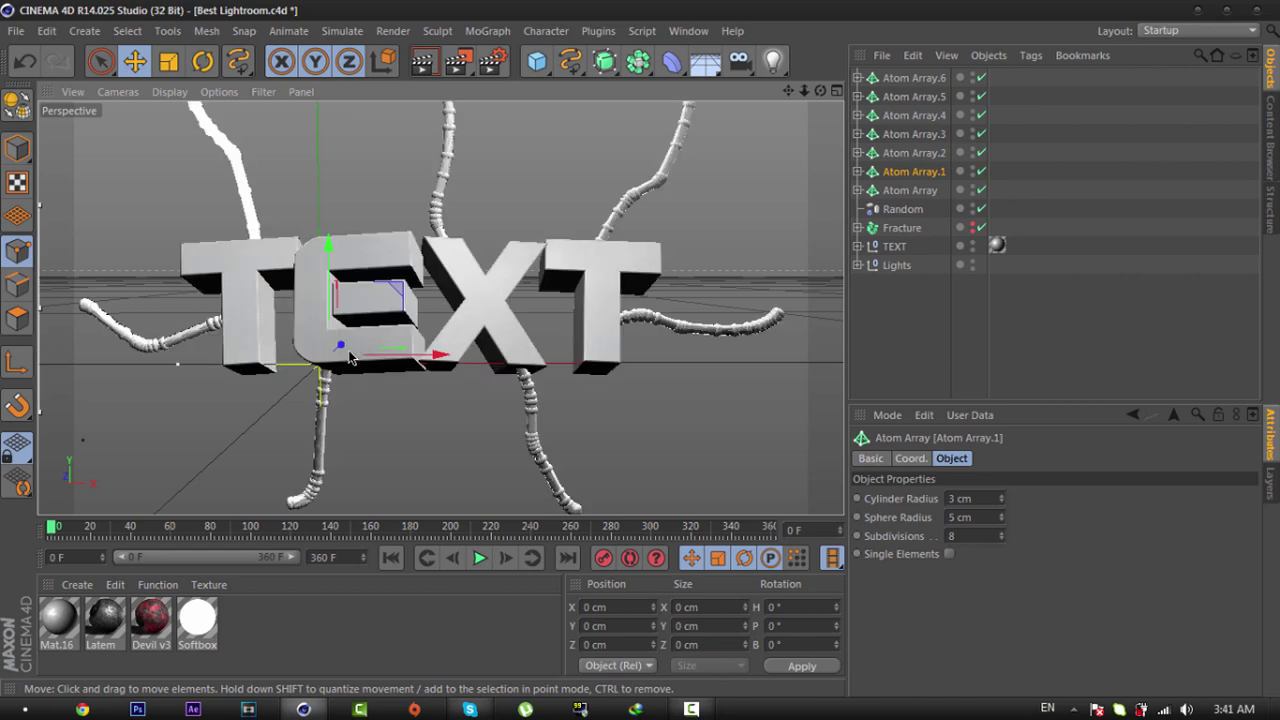
click(876, 347)
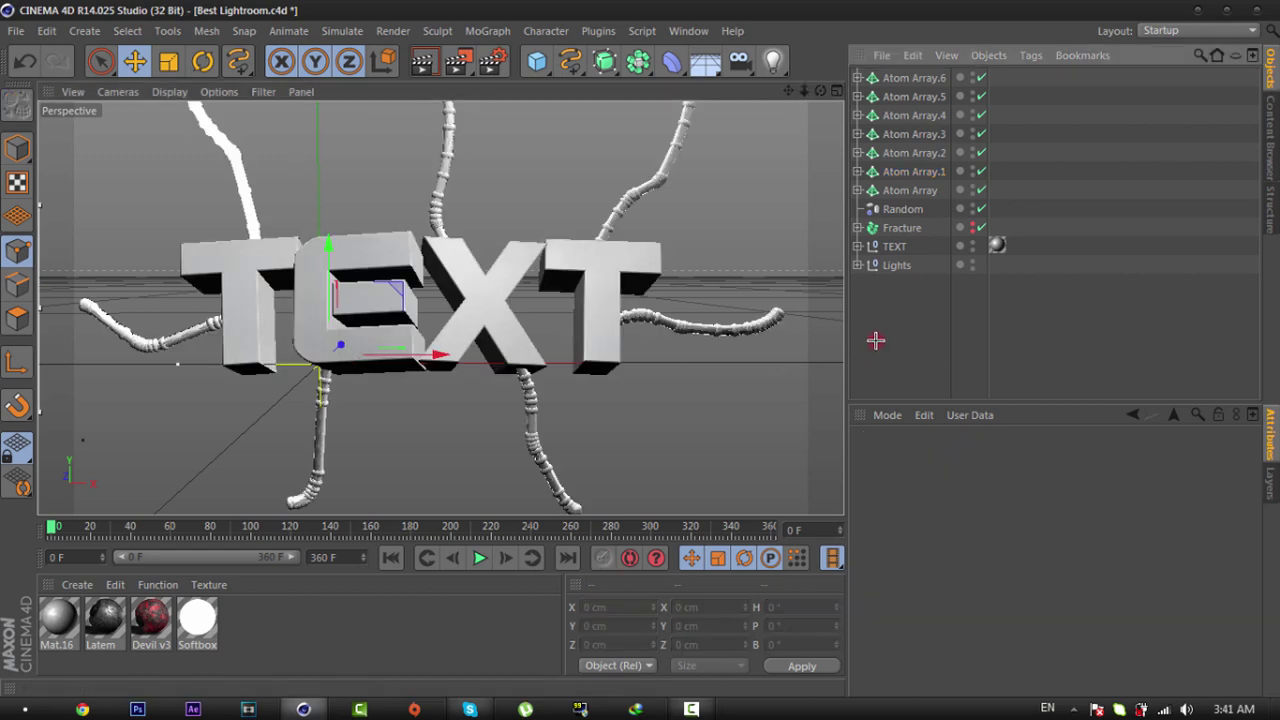
Step: Make the Fracture object visible in the viewport again and clear the selection
click(890, 230)
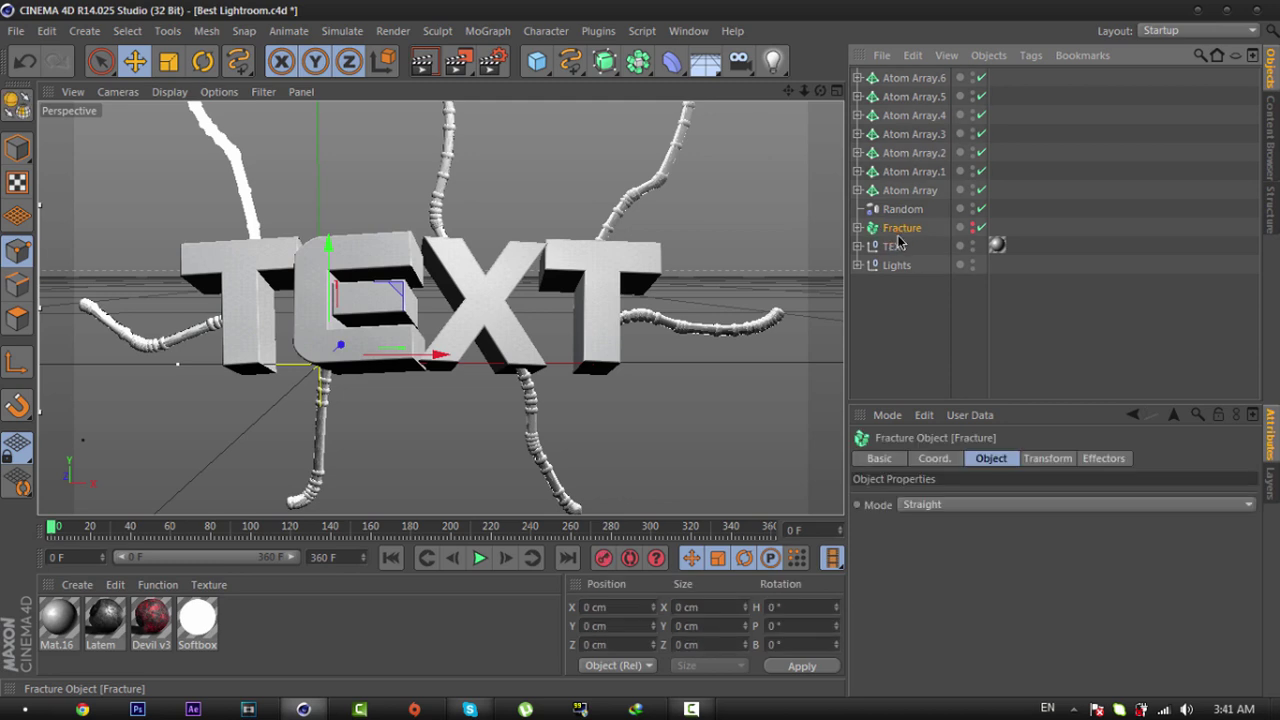
click(972, 236)
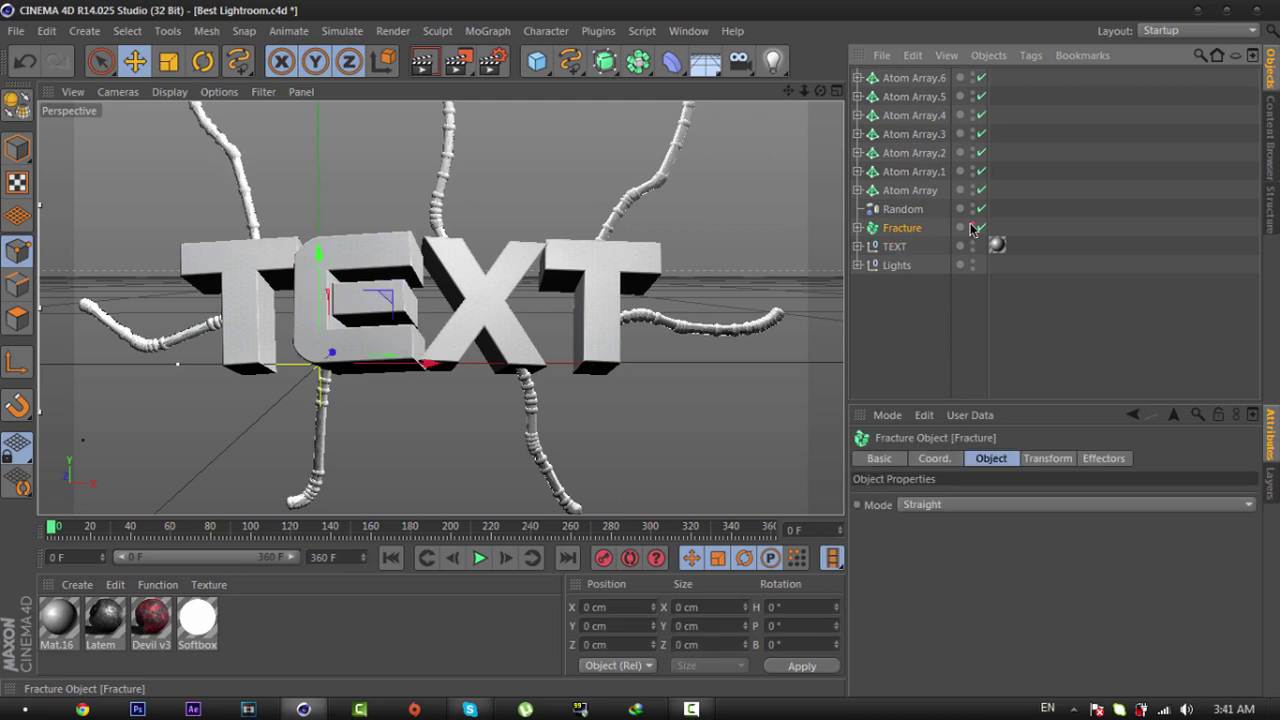
click(943, 309)
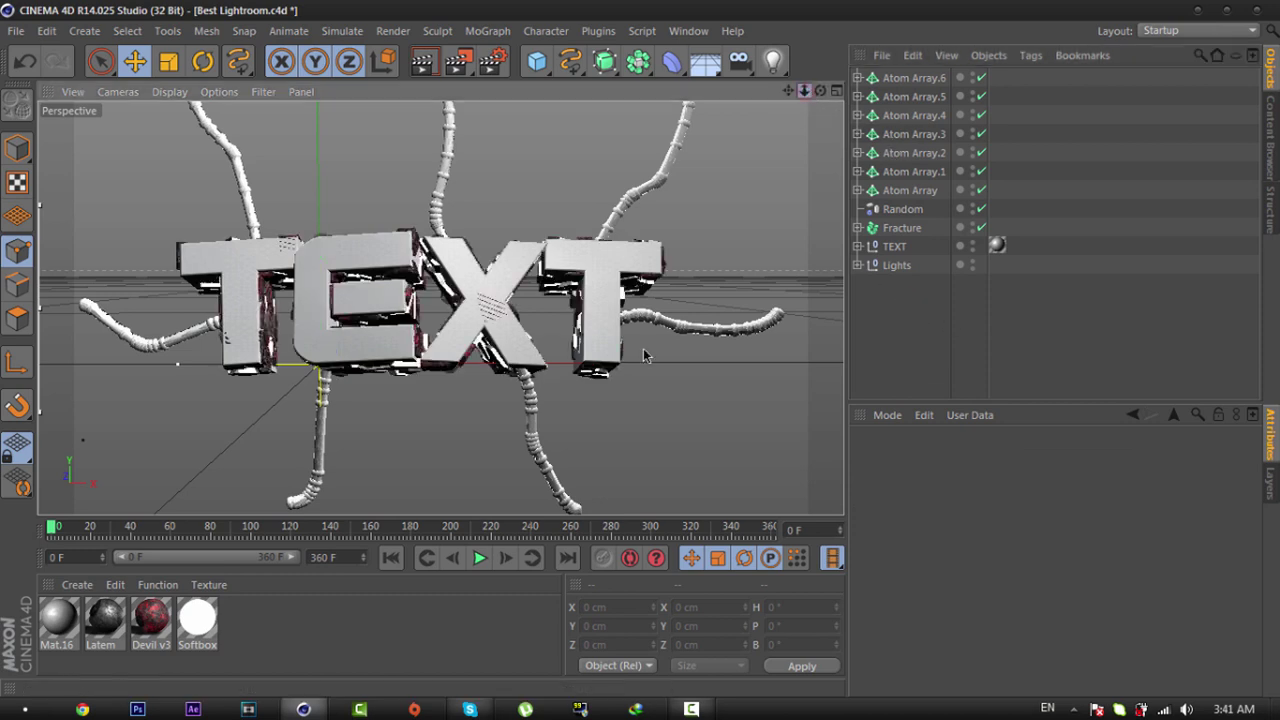
scroll(645, 355, up, 2)
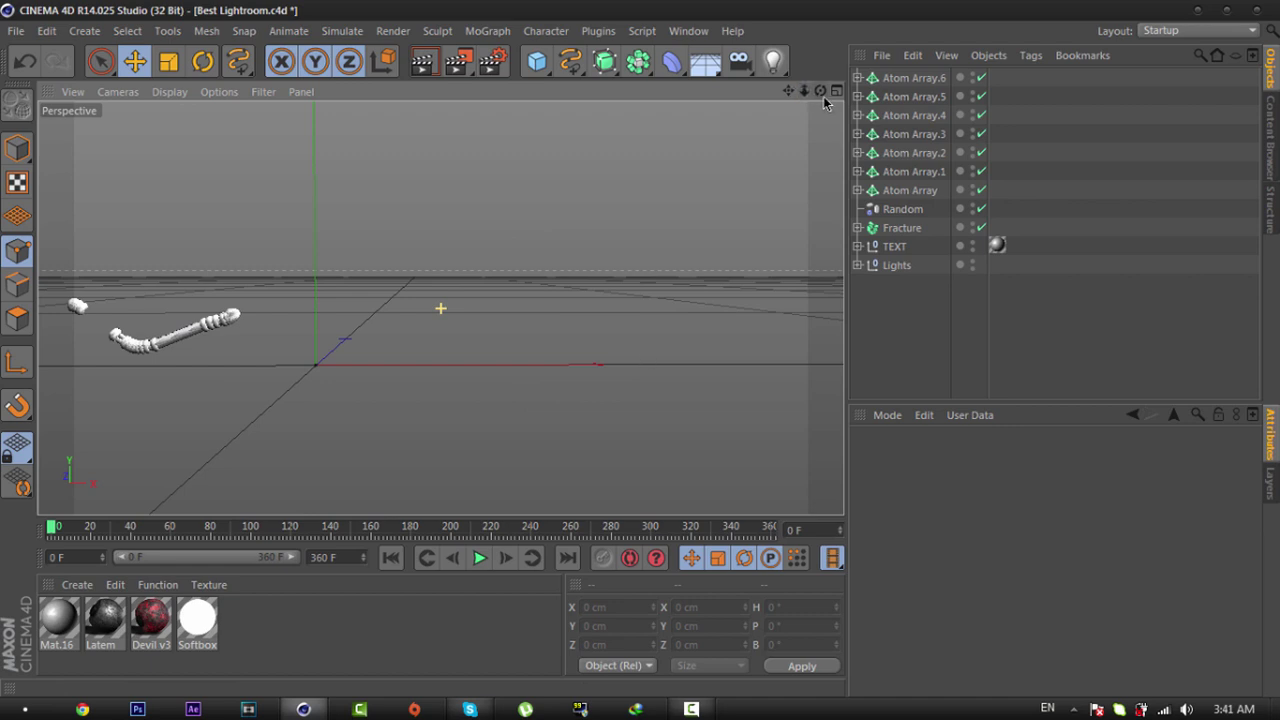
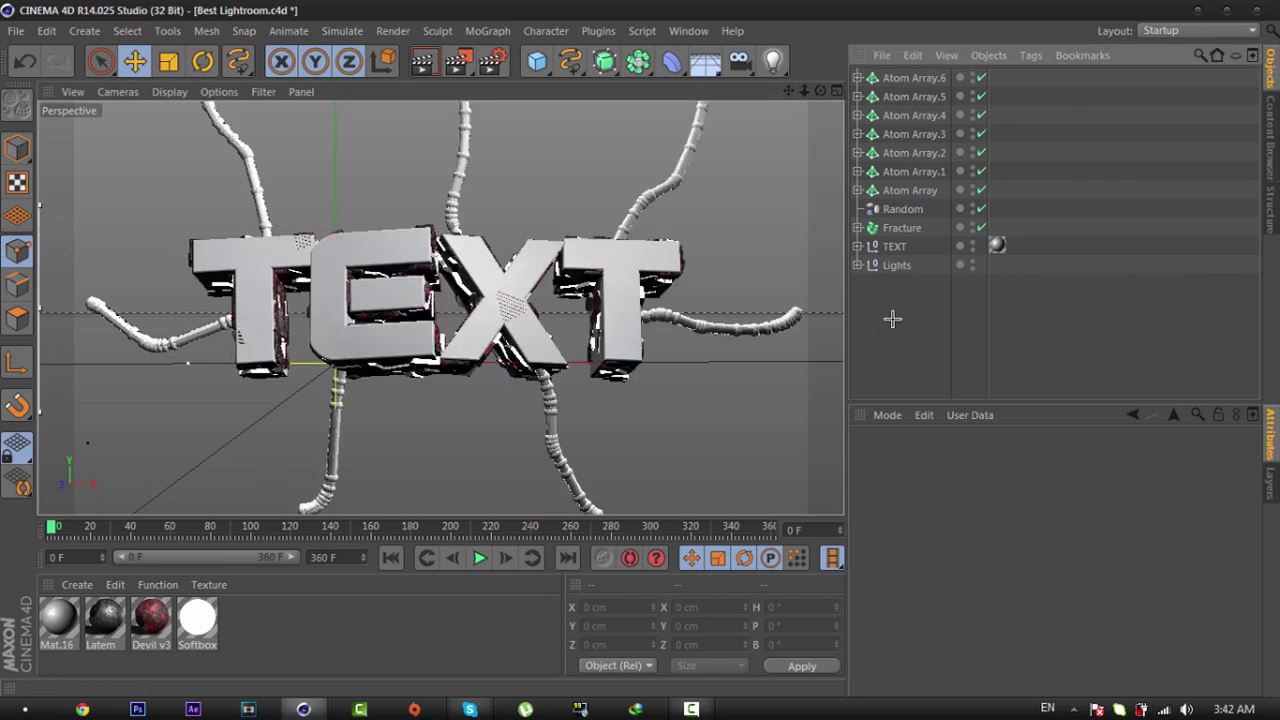
Step: Set the render output size to 1920 x 1080 pixels
click(492, 61)
click(358, 93)
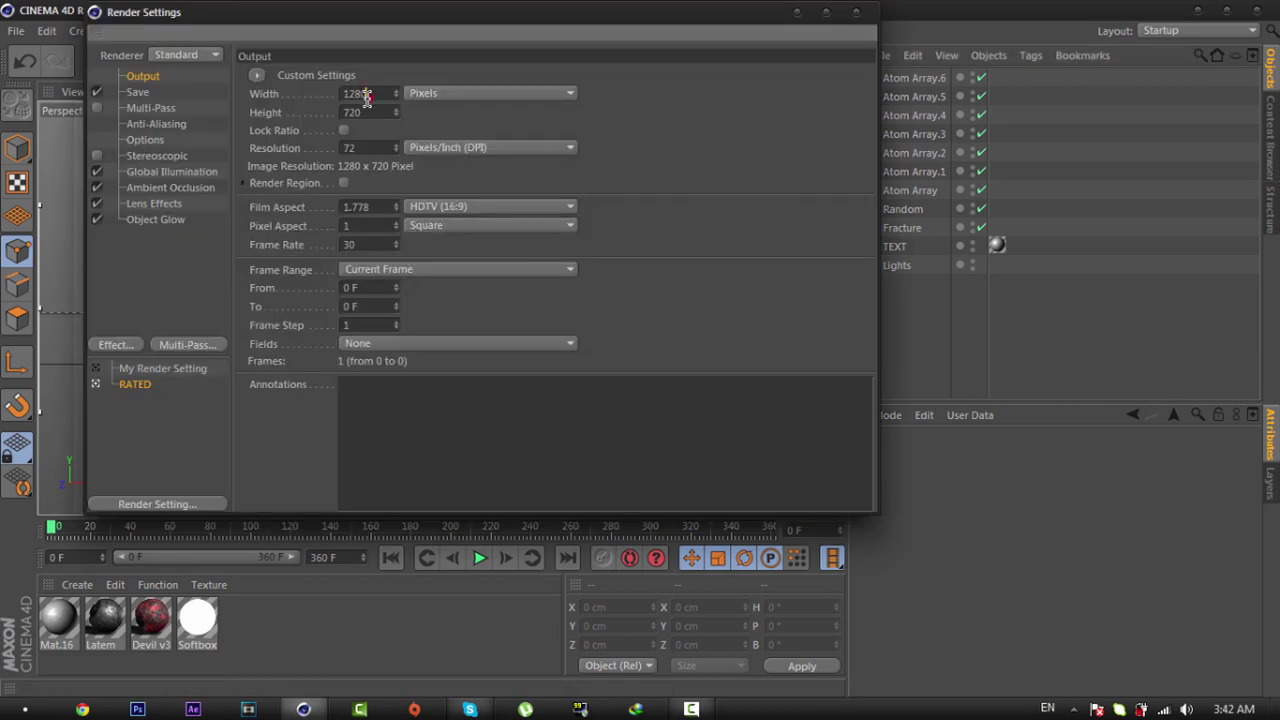
text(1920)
key(Tab)
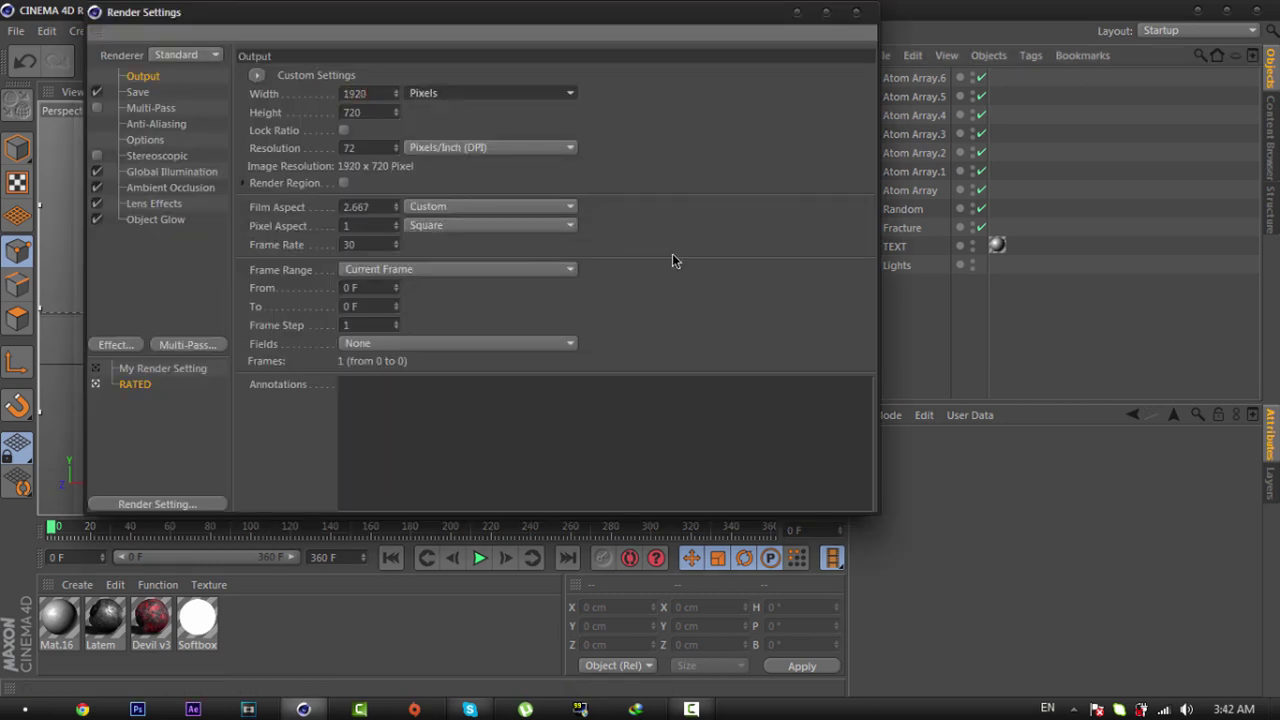
text(1080)
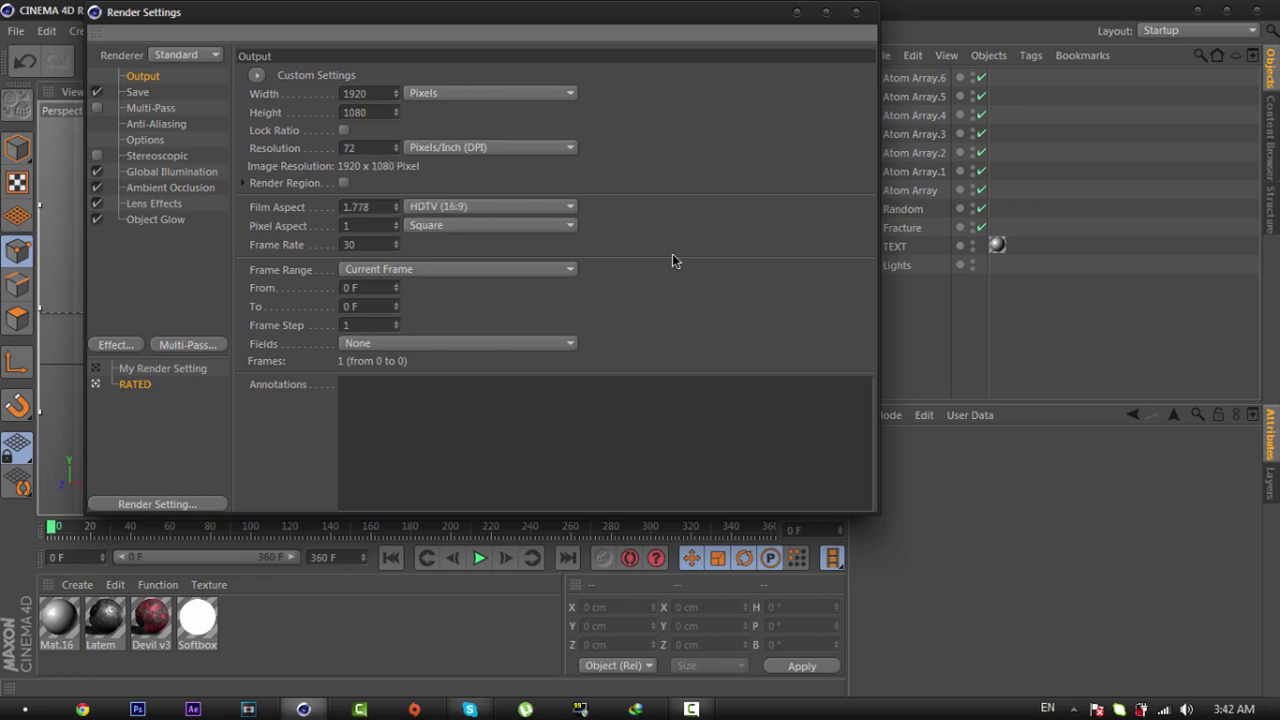
Step: Go through the Anti-Aliasing and Save render settings and start choosing the image's output file
click(142, 124)
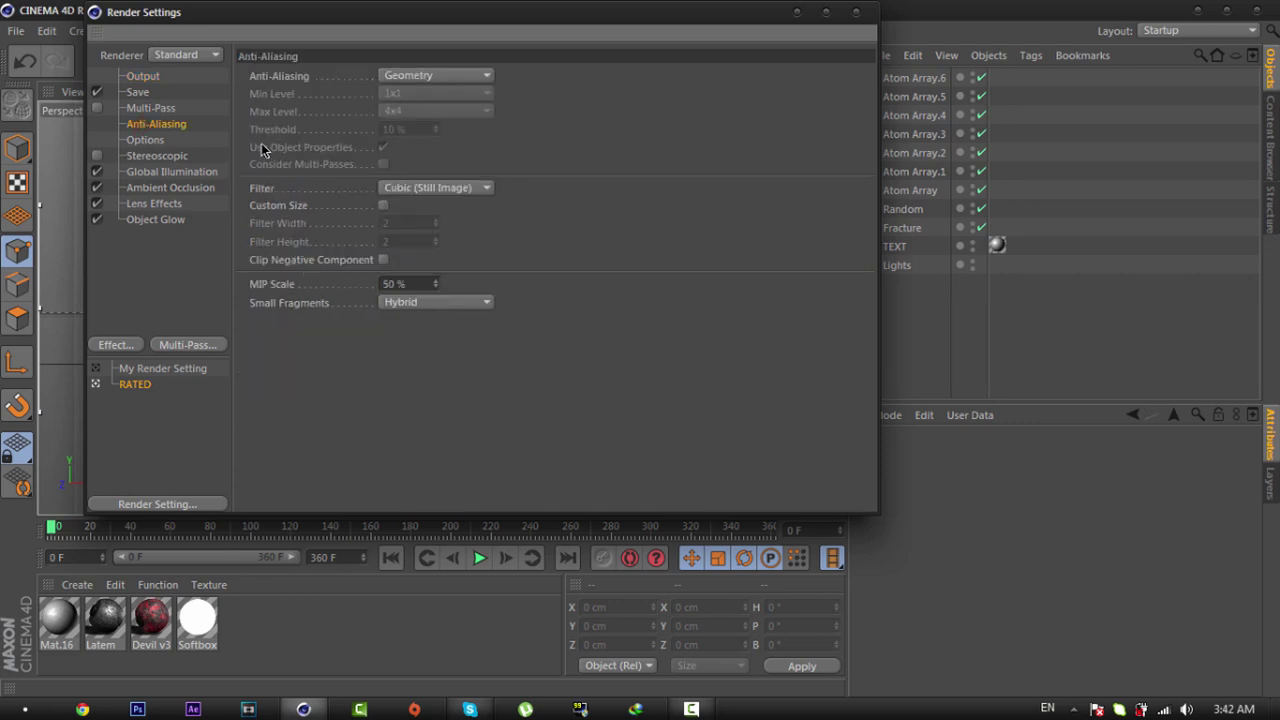
click(145, 93)
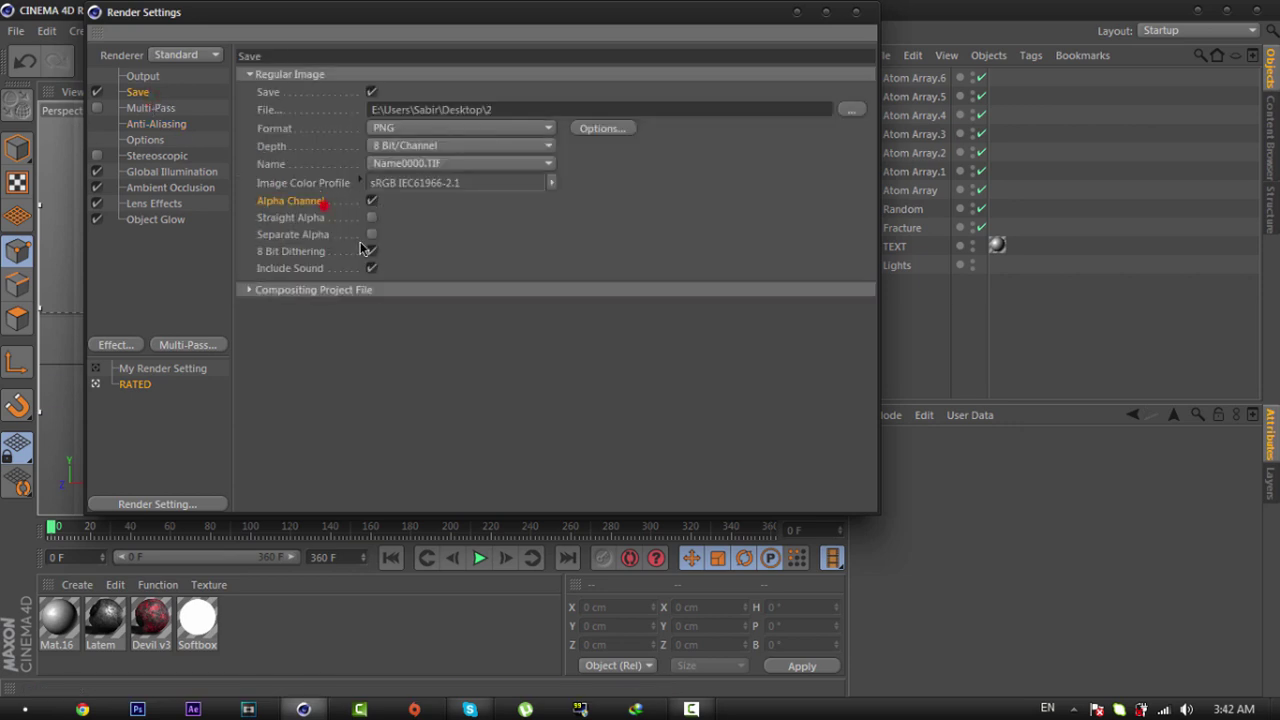
click(852, 108)
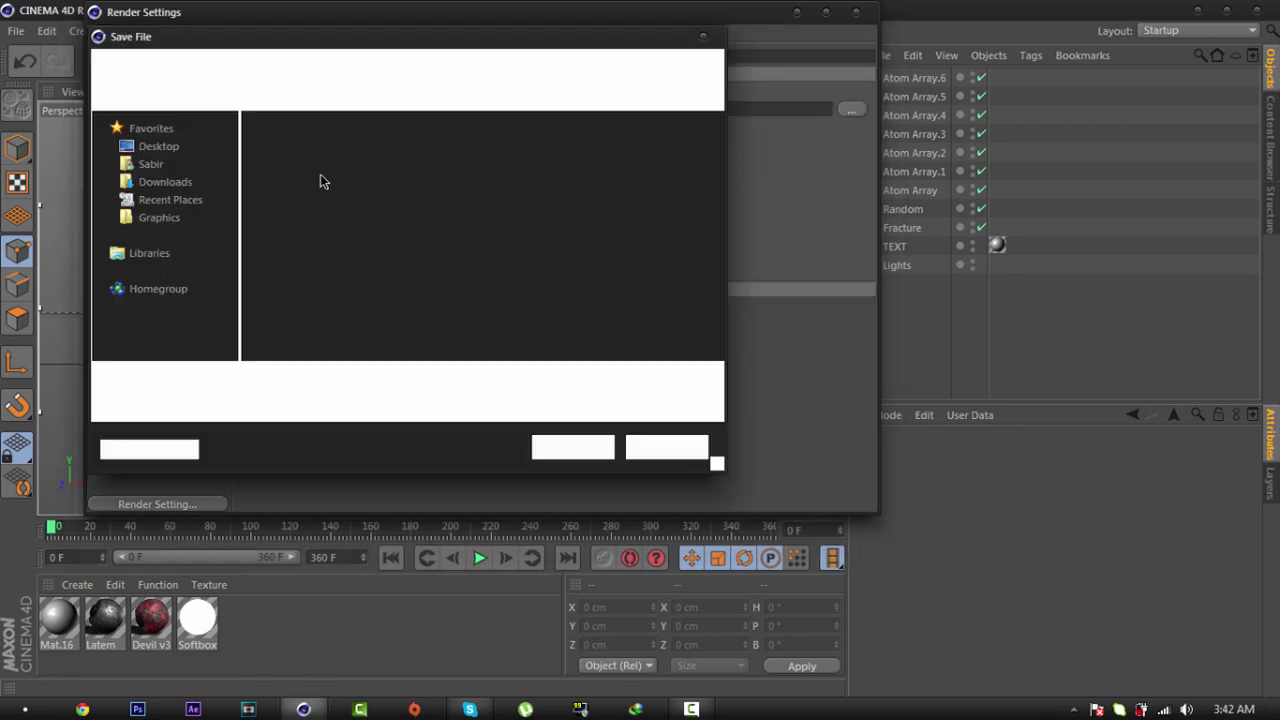
click(308, 376)
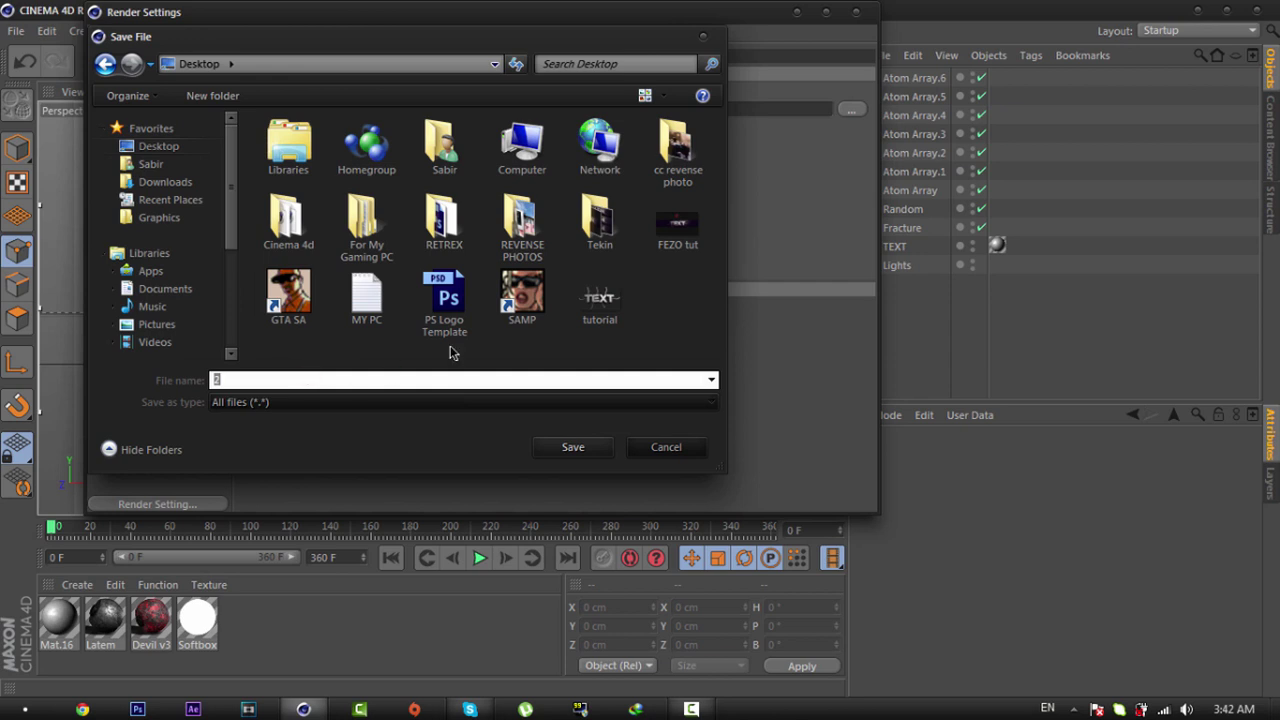
text(TUTORIAL)
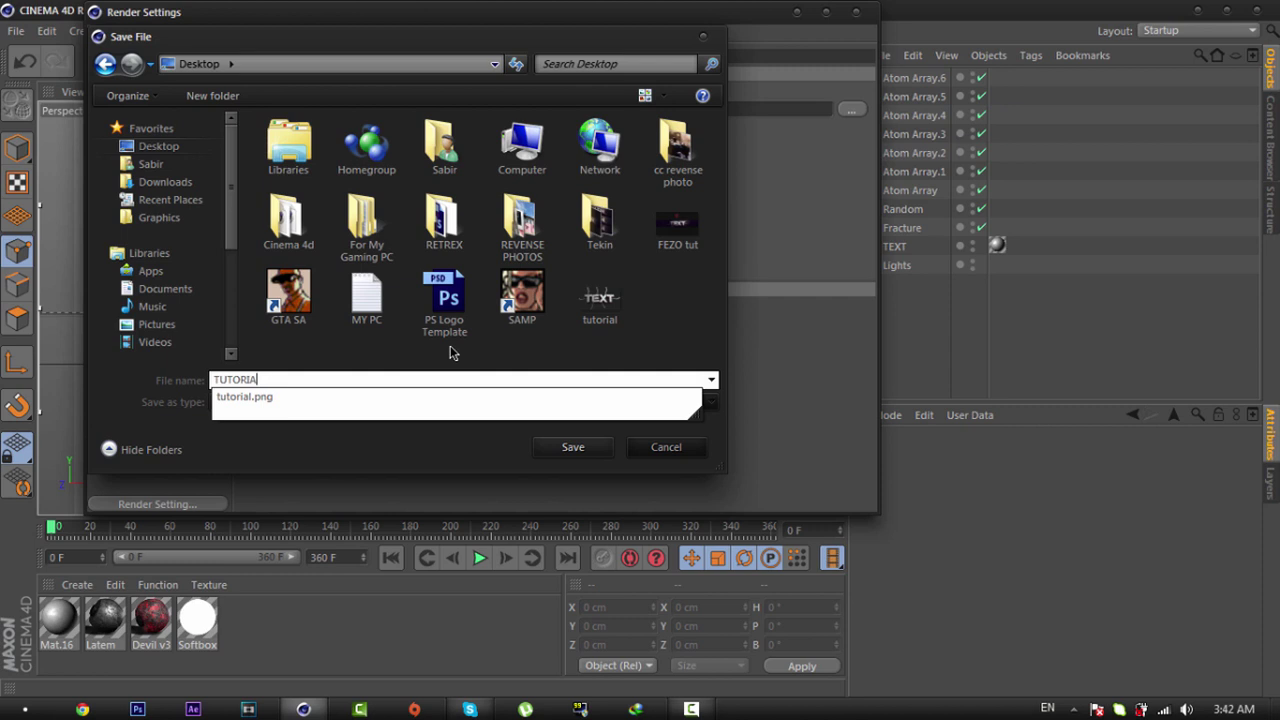
key(BackSpace)
key(BackSpace)
key(BackSpace)
key(BackSpace)
key(BackSpace)
key(BackSpace)
key(BackSpace)
Step: Choose the existing tutorial.png on the desktop as the output file, accept replacing it, and close the render settings
click(600, 308)
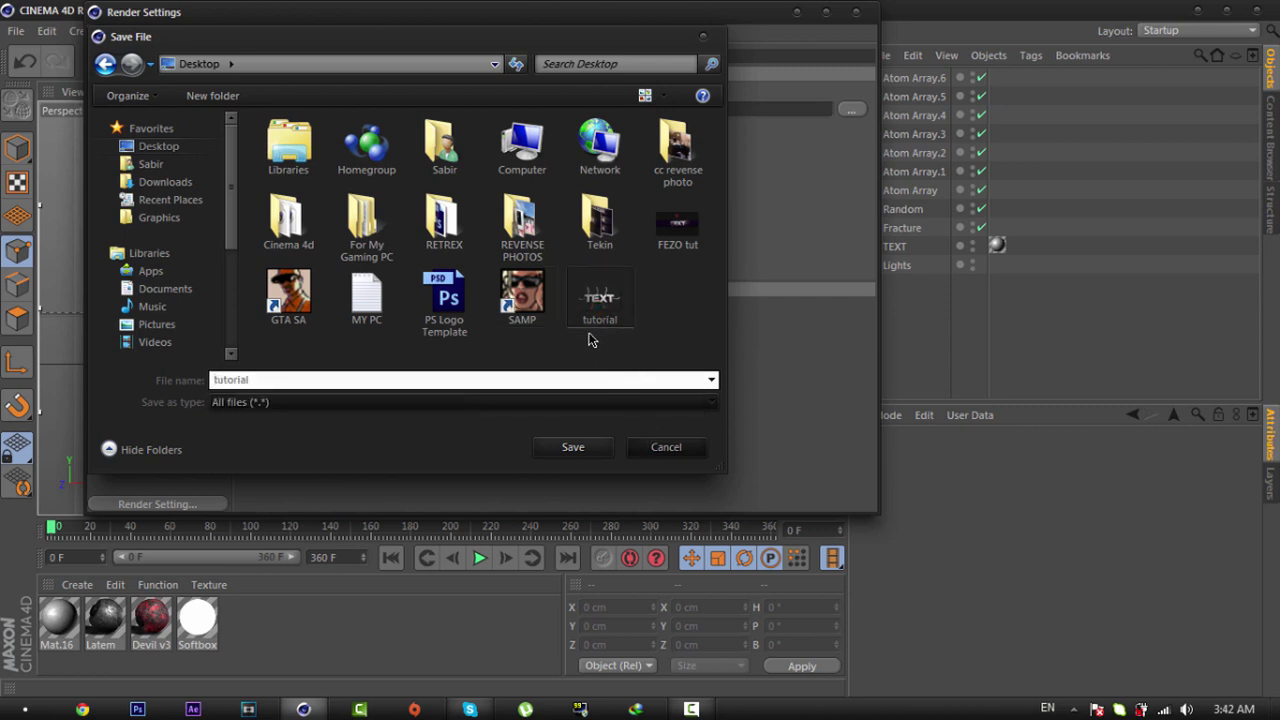
double_click(591, 289)
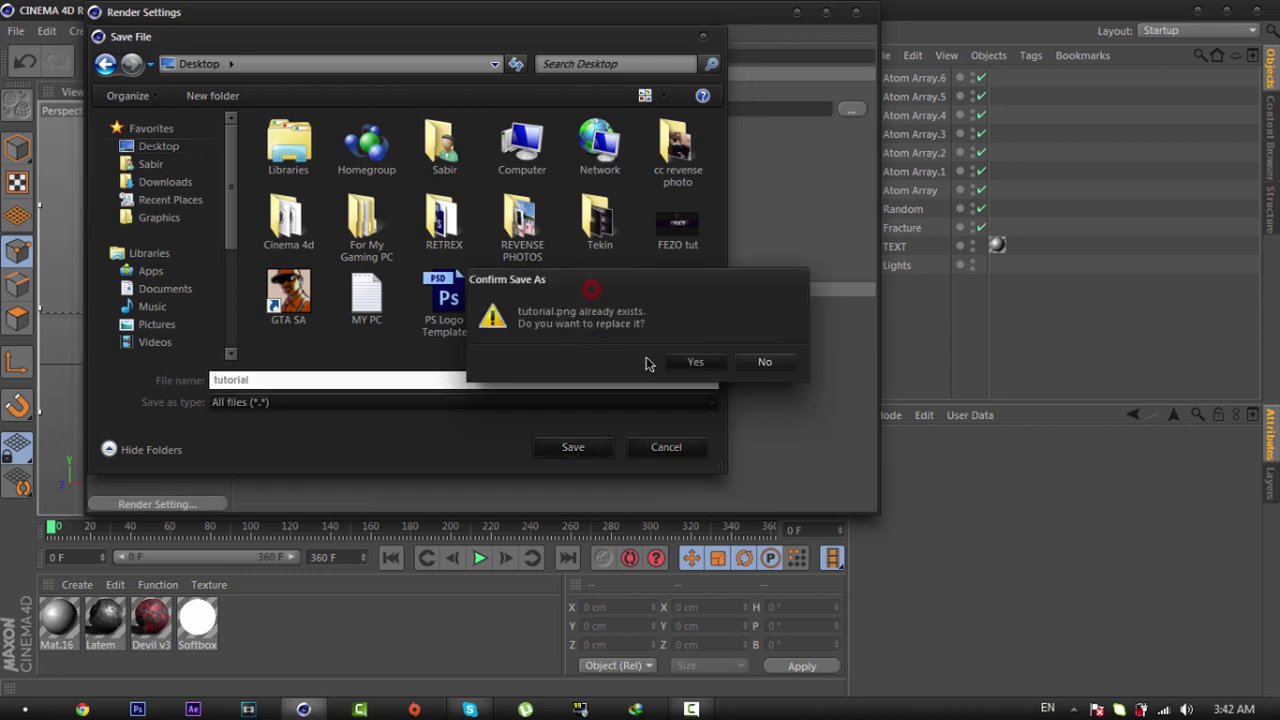
click(692, 362)
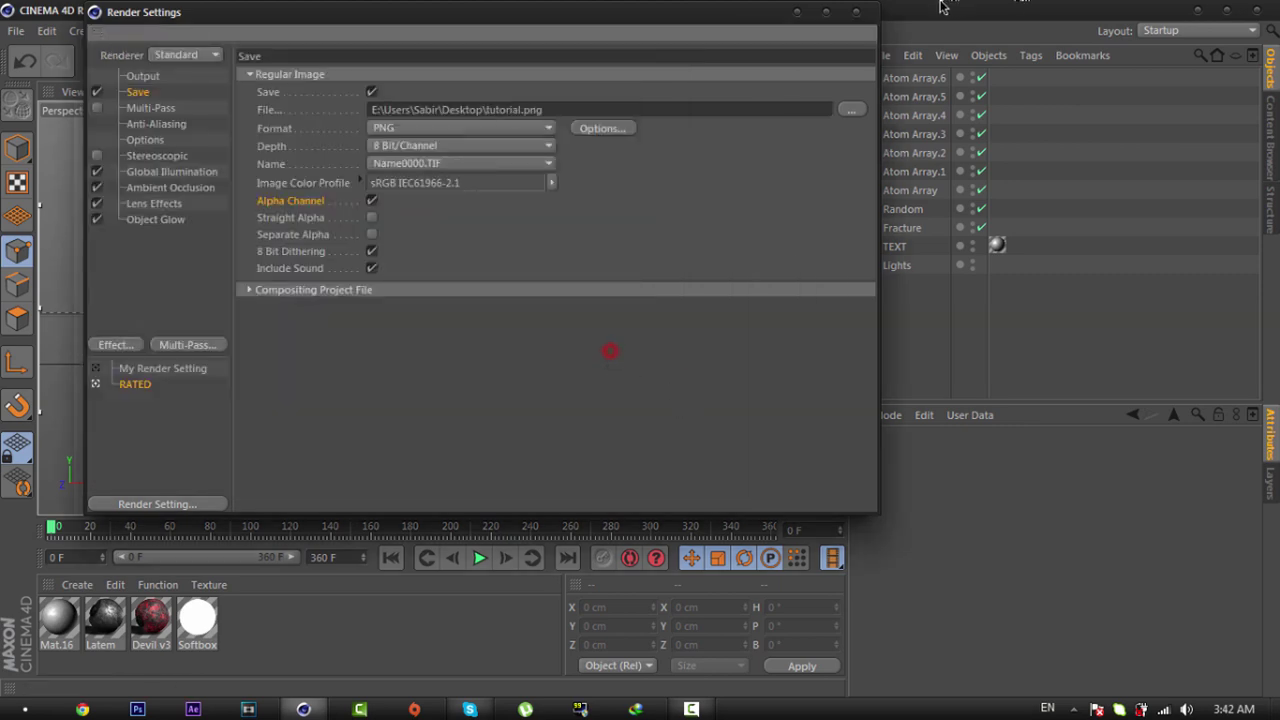
click(856, 11)
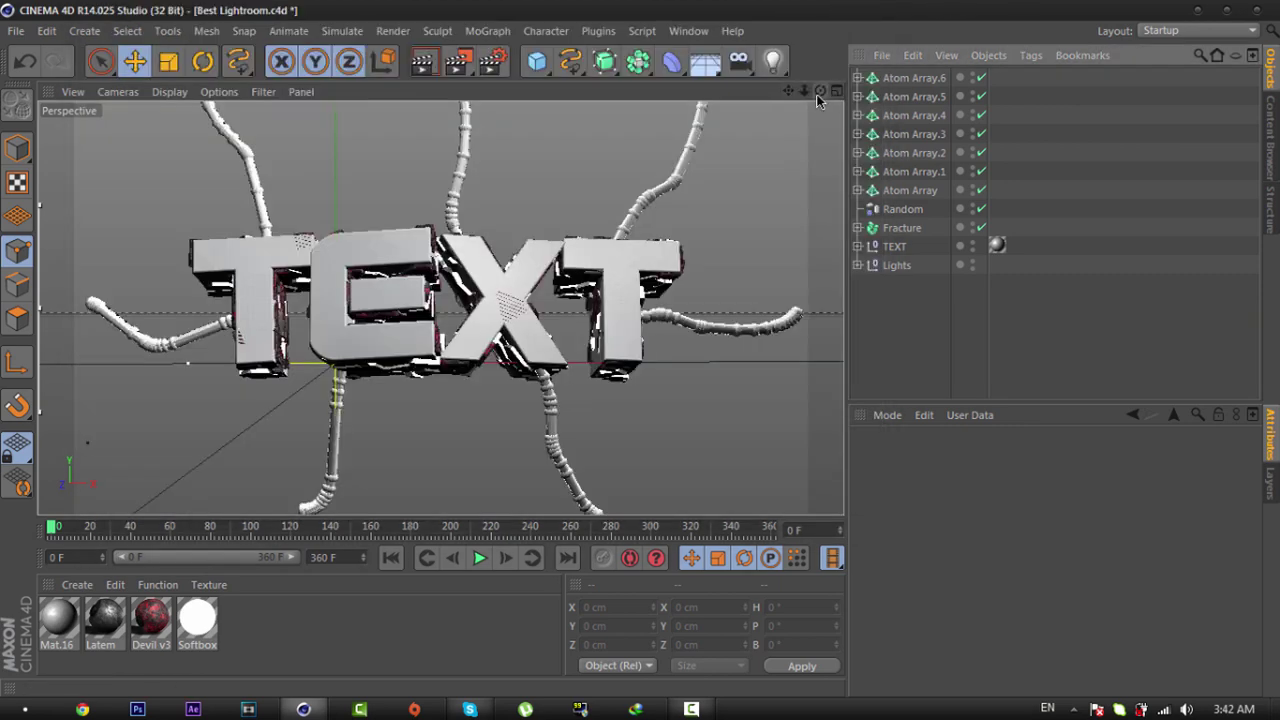
Step: Render the scene to the Picture Viewer, overwriting tutorial.png and continuing despite the missing textures
drag(820, 91, 644, 355)
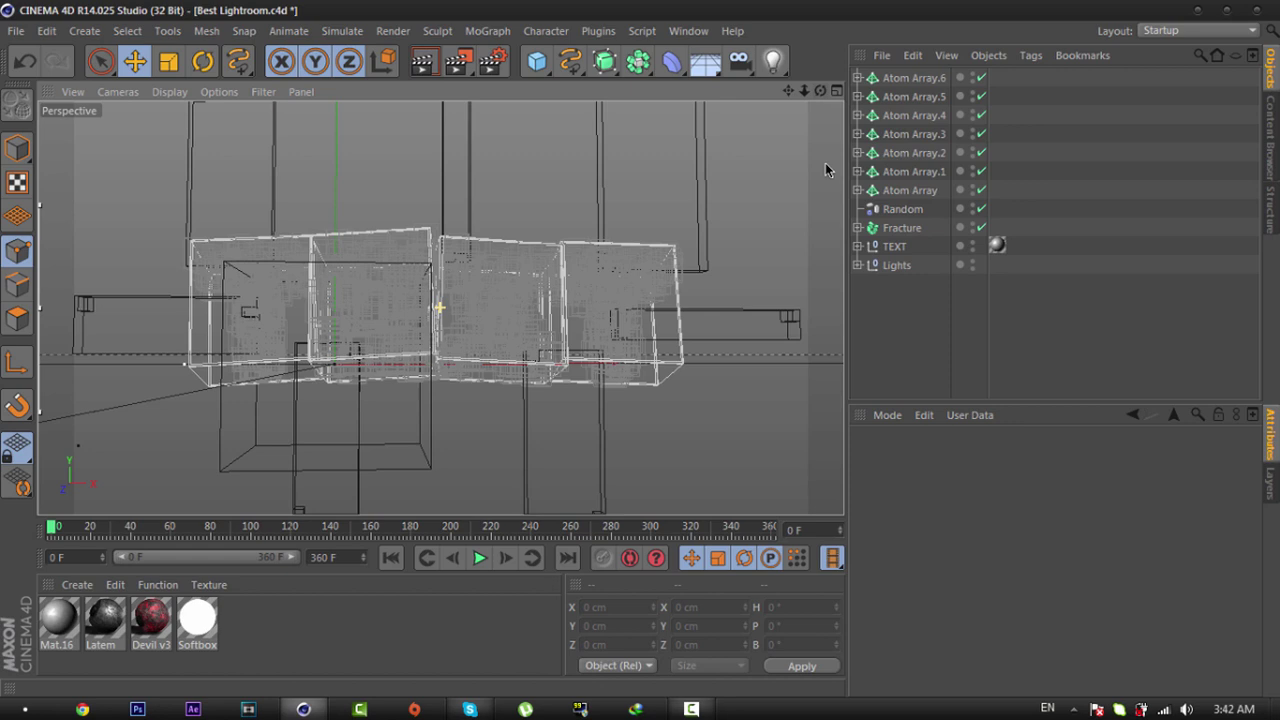
click(464, 68)
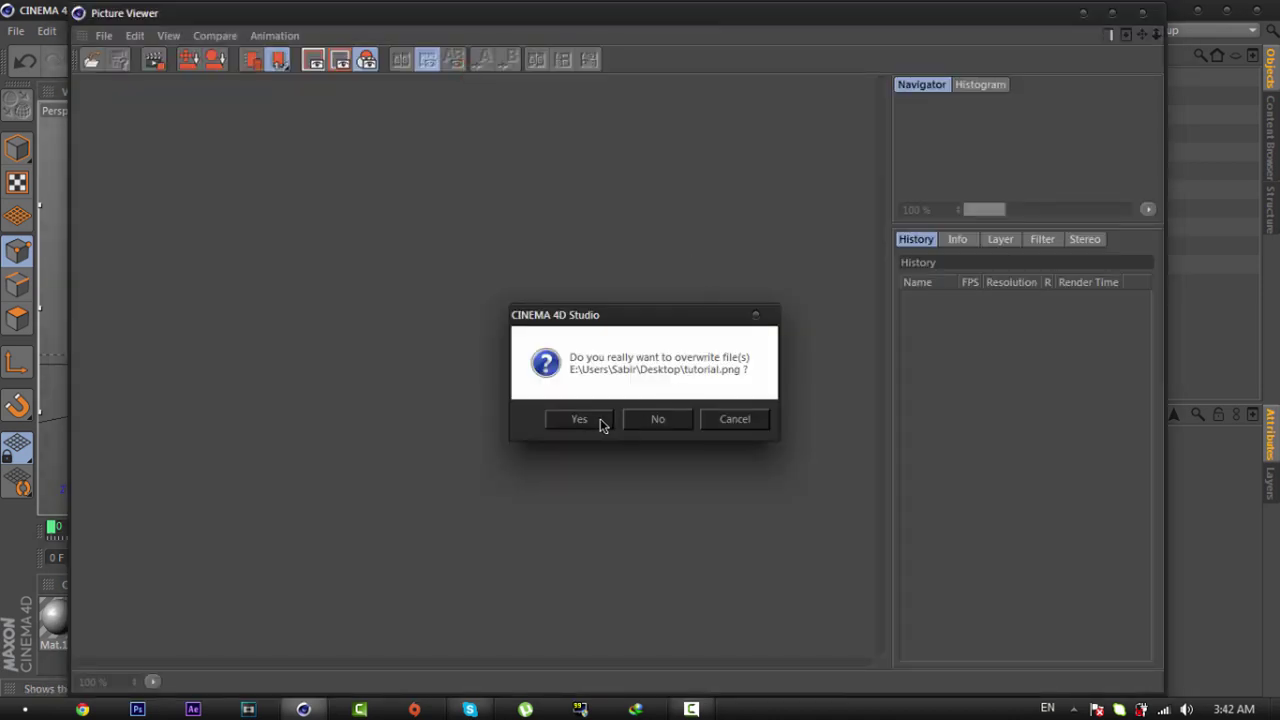
click(598, 424)
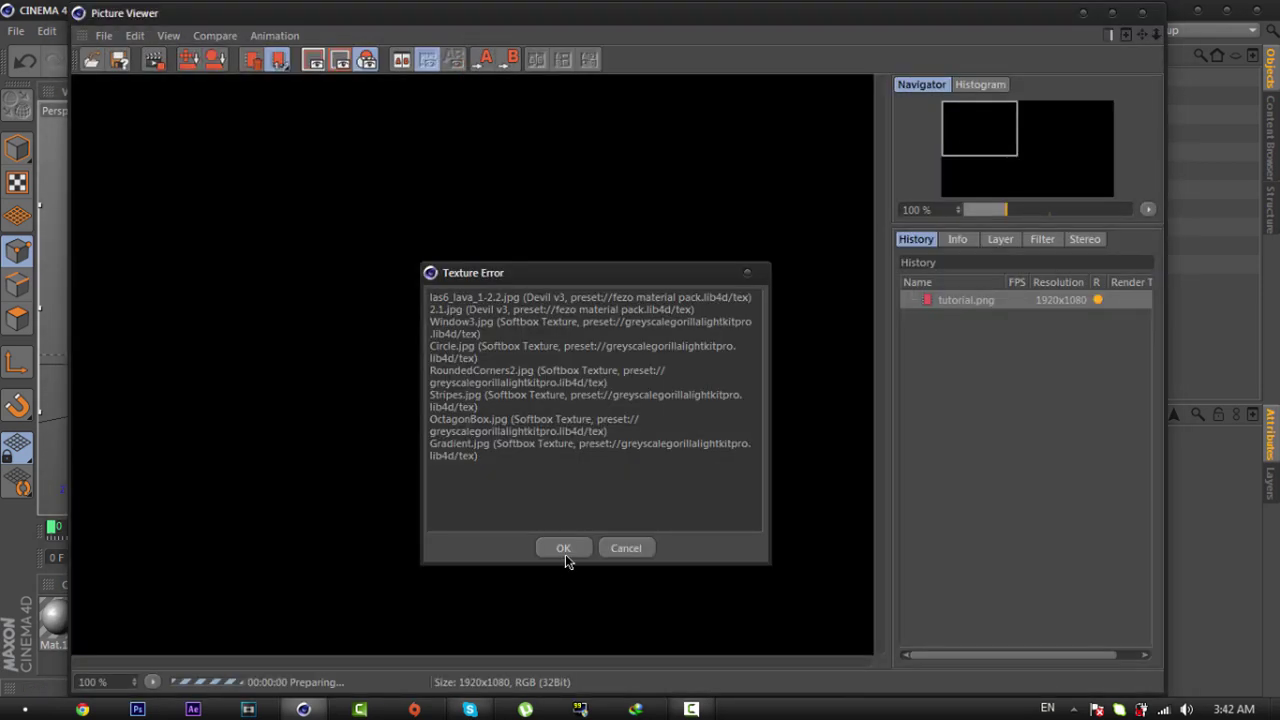
click(565, 548)
scroll(591, 375, down, 6)
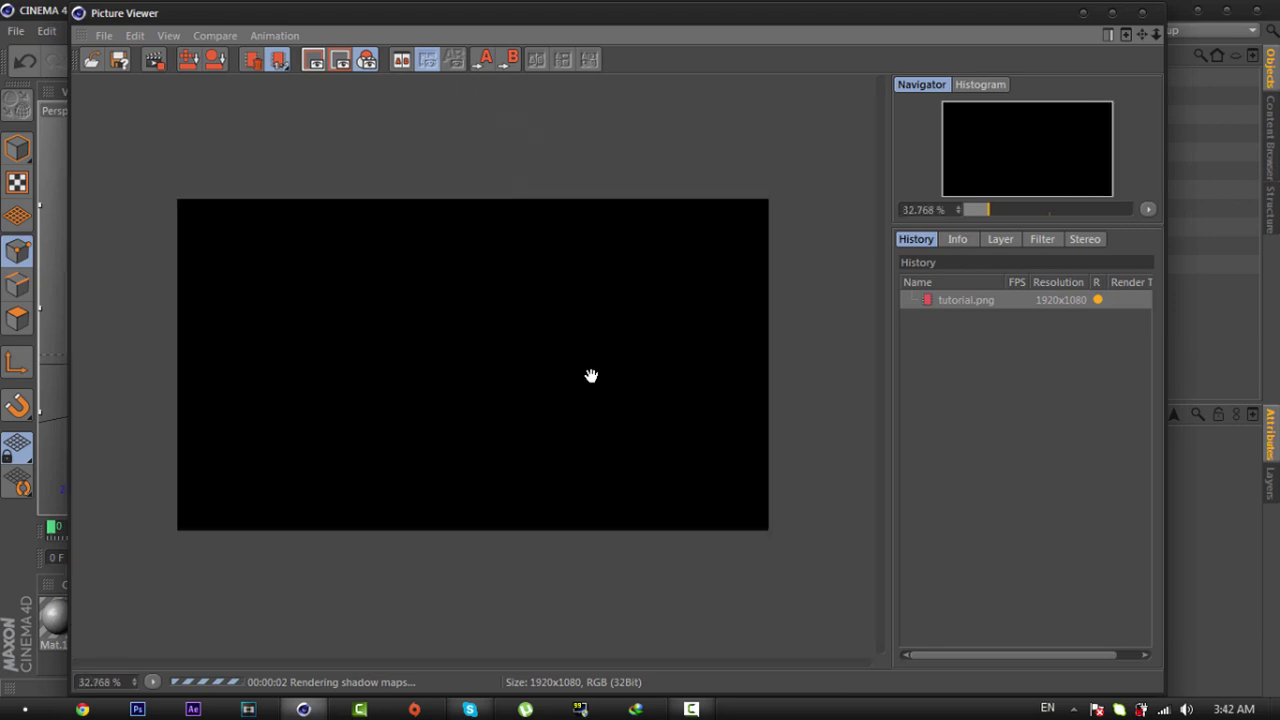
scroll(591, 380, up, 2)
scroll(590, 390, down, 2)
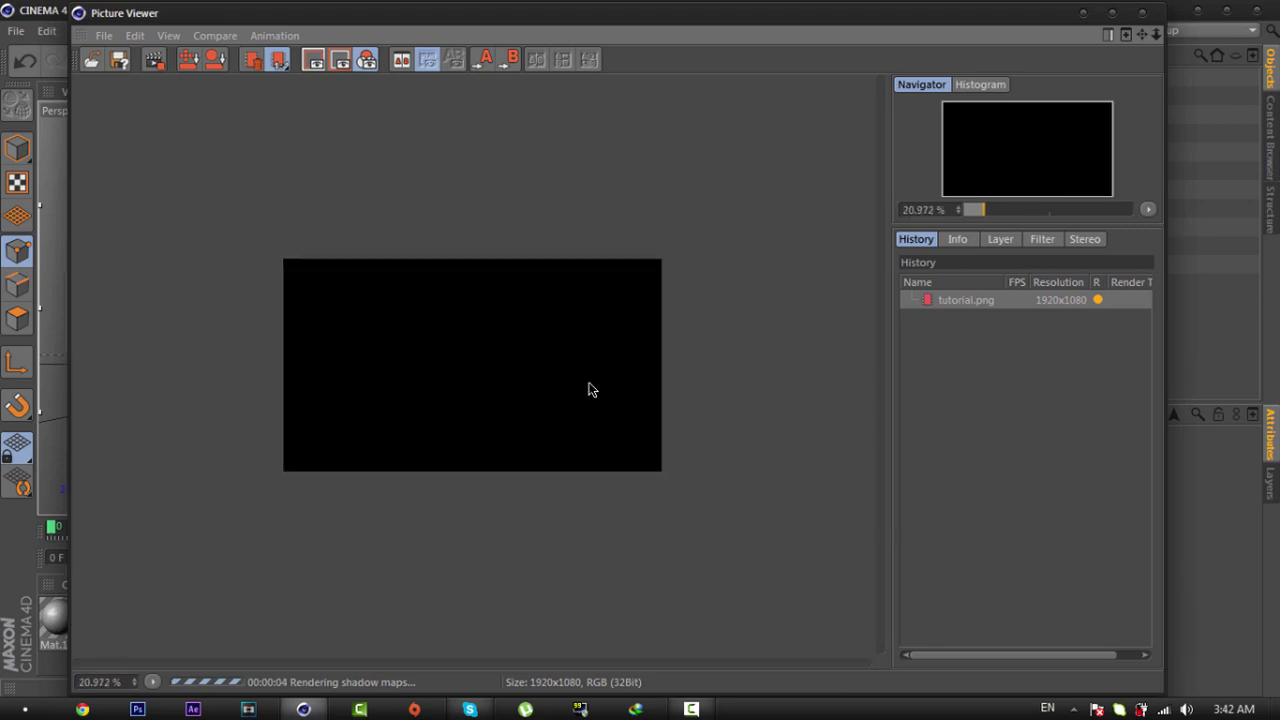
scroll(590, 390, up, 4)
scroll(588, 390, down, 2)
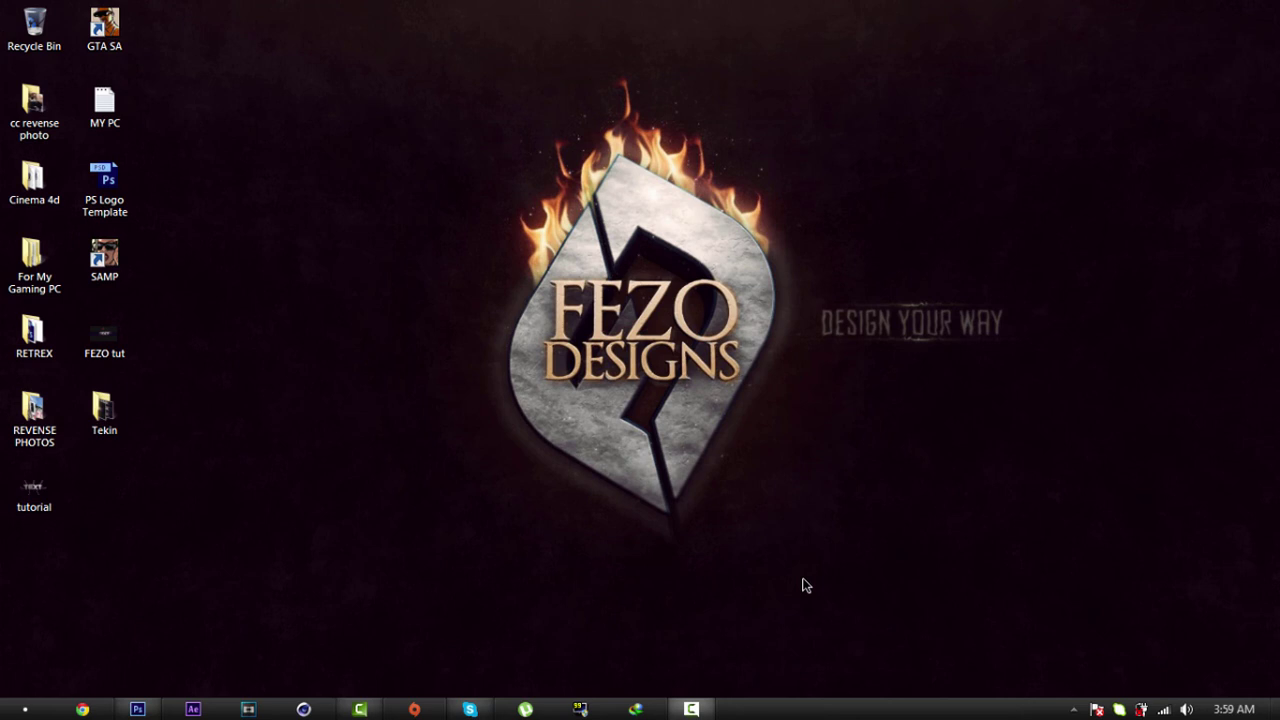
Step: Check the rendered tutorial.png in the photo viewer, close it and switch to Photoshop
key(Return)
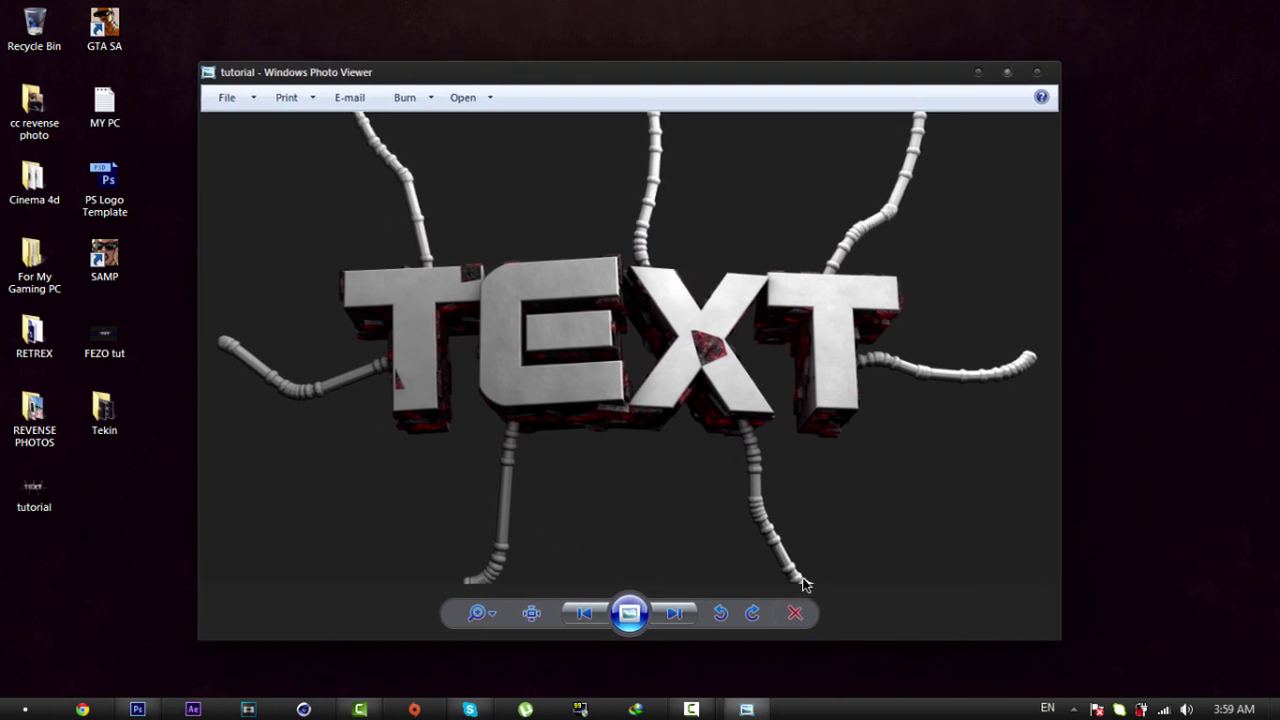
key(alt+F4)
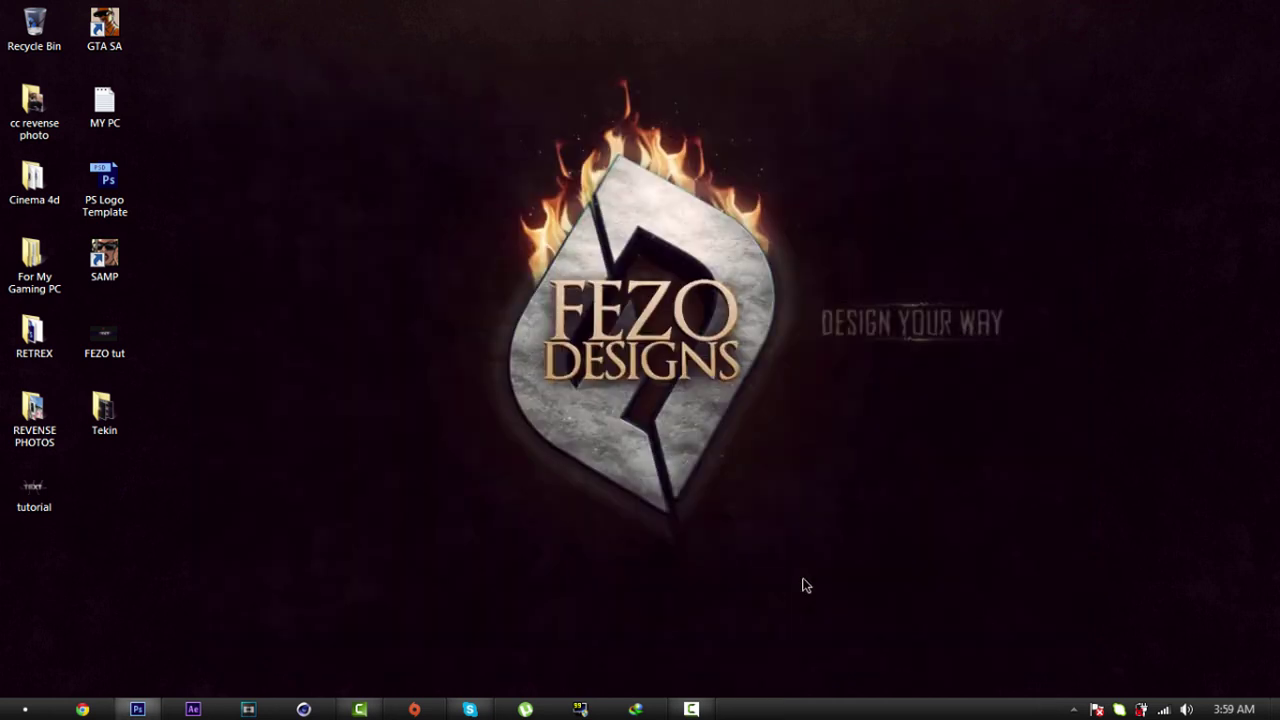
key(alt+Tab)
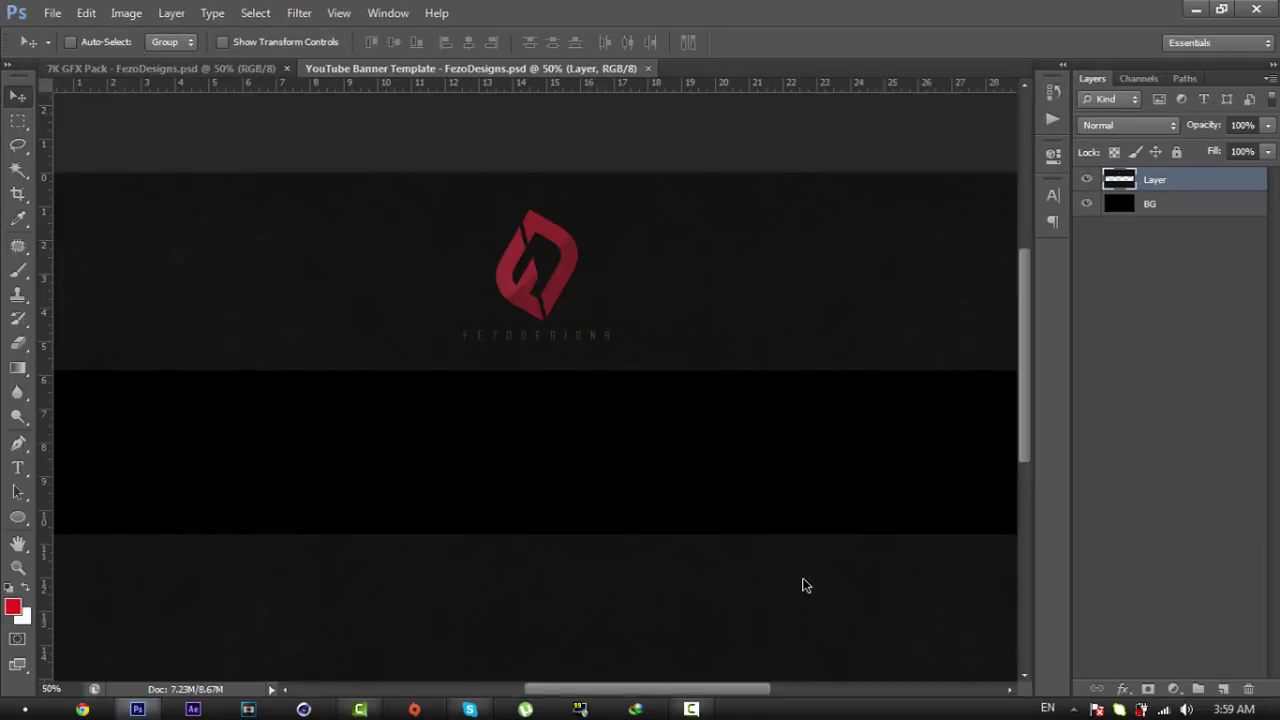
scroll(806, 585, down, 2)
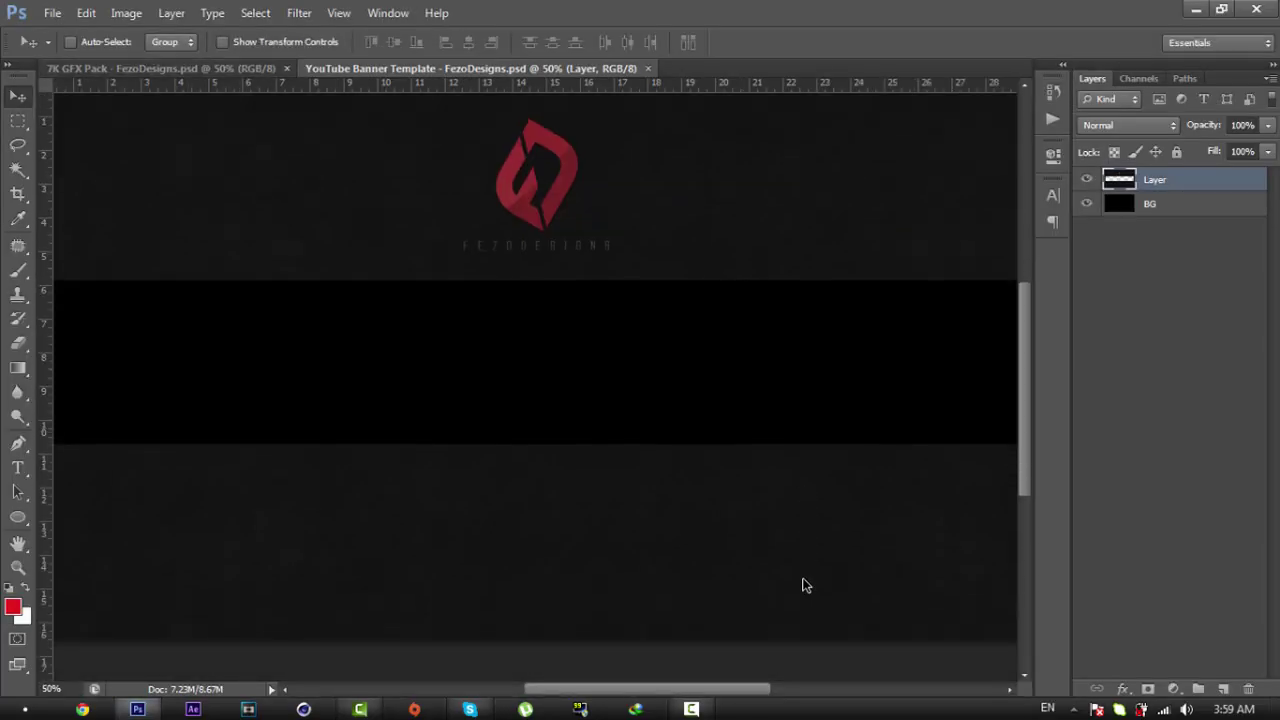
key(ctrl+Tab)
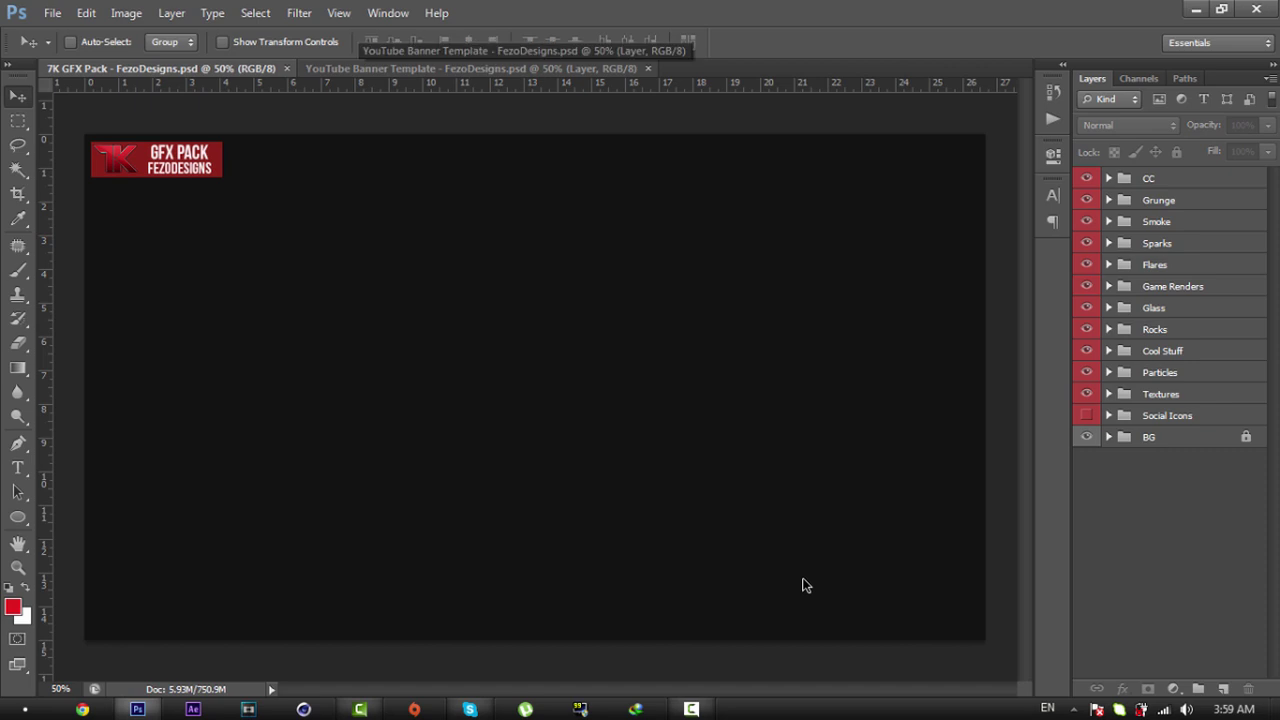
key(ctrl+Tab)
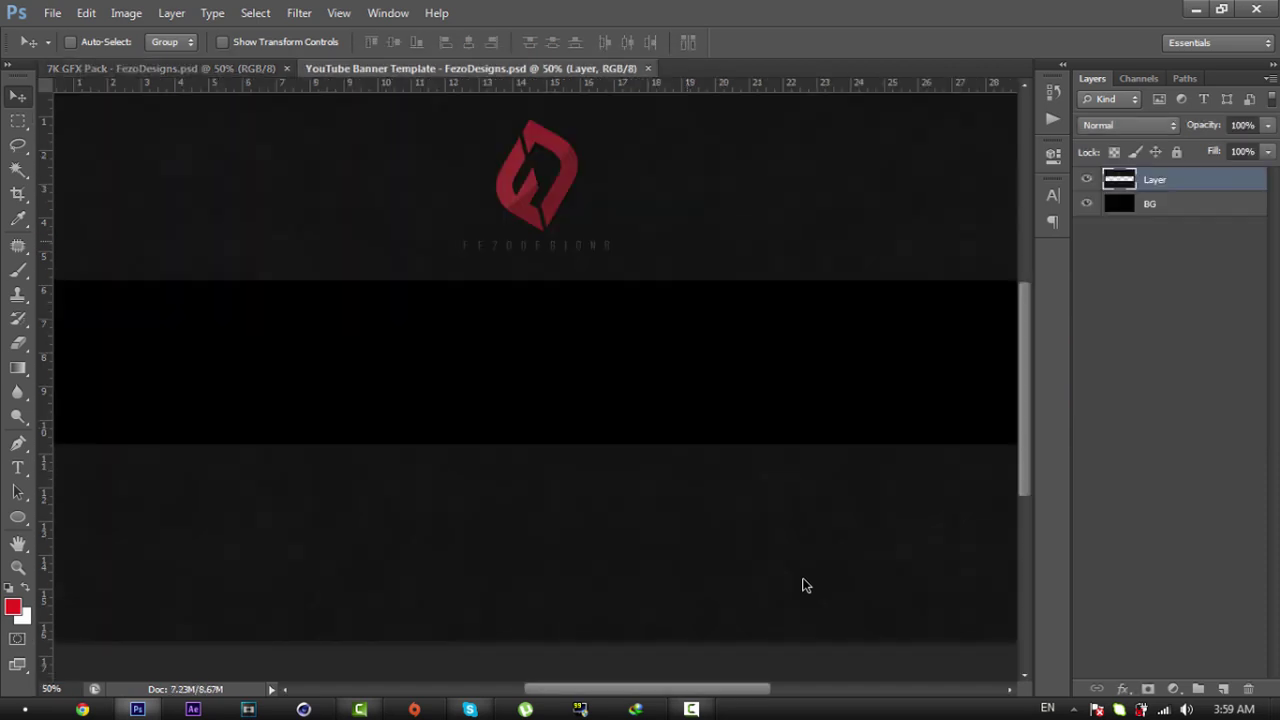
scroll(806, 585, up, 1)
scroll(806, 585, down, 1)
scroll(806, 585, up, 1)
scroll(806, 585, down, 2)
scroll(806, 585, up, 2)
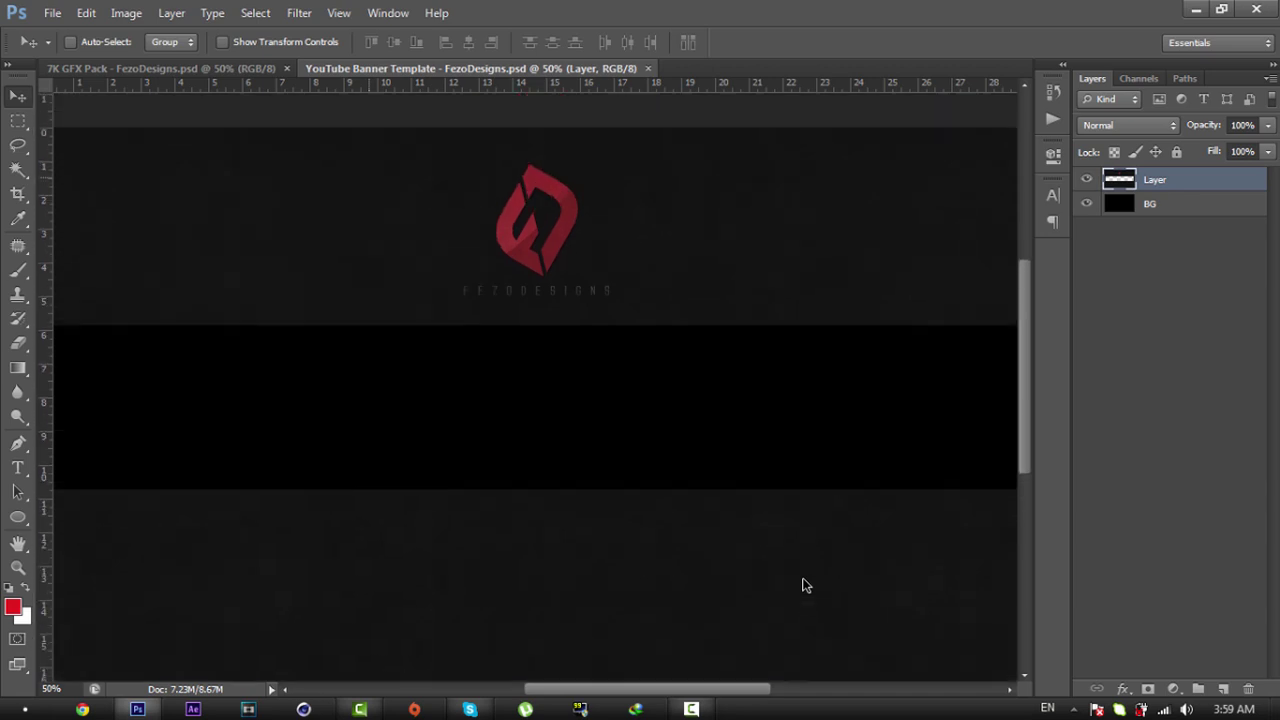
scroll(806, 585, up, 1)
scroll(806, 585, down, 2)
scroll(806, 585, down, 1)
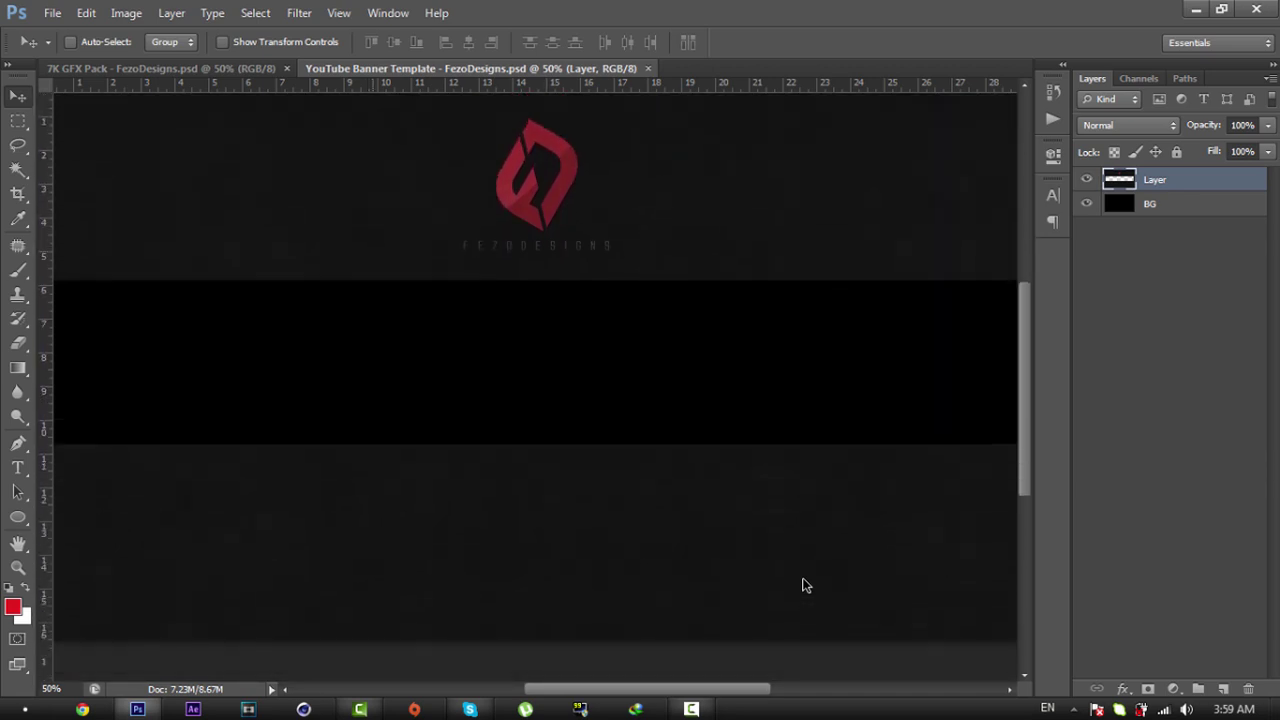
scroll(806, 585, up, 2)
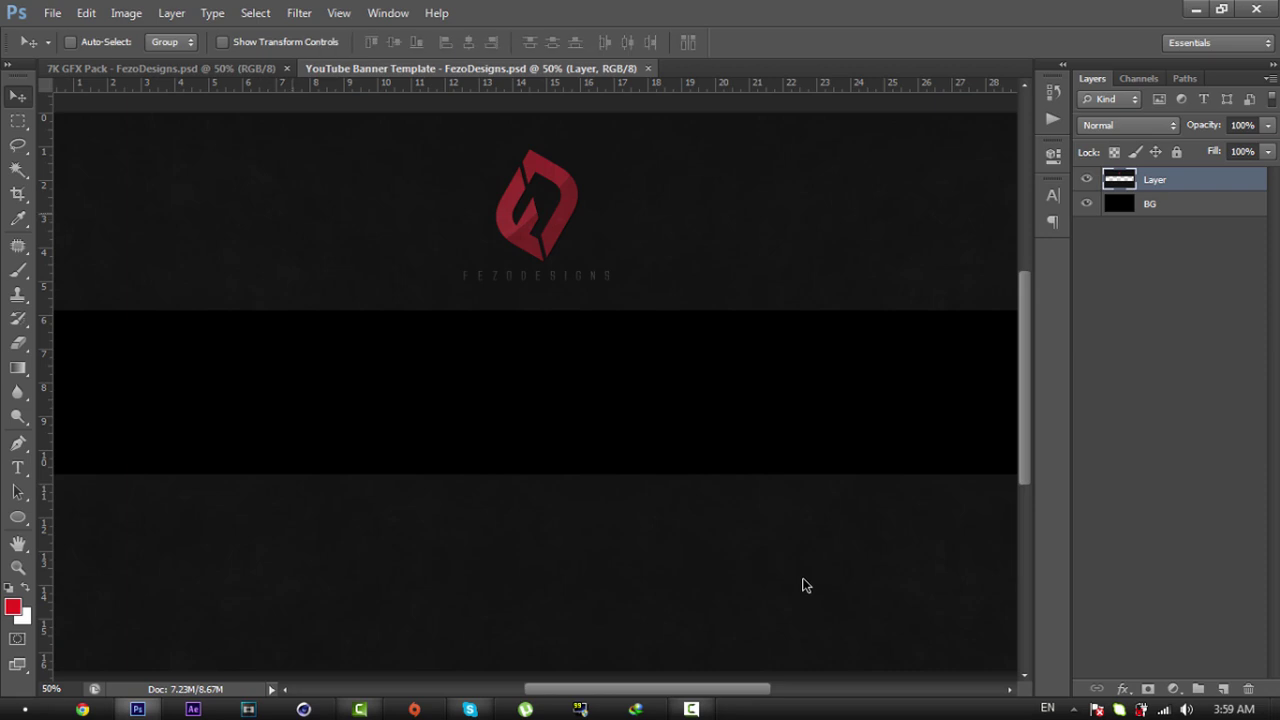
Step: Open the rendered tutorial.png from the desktop
key(alt+f)
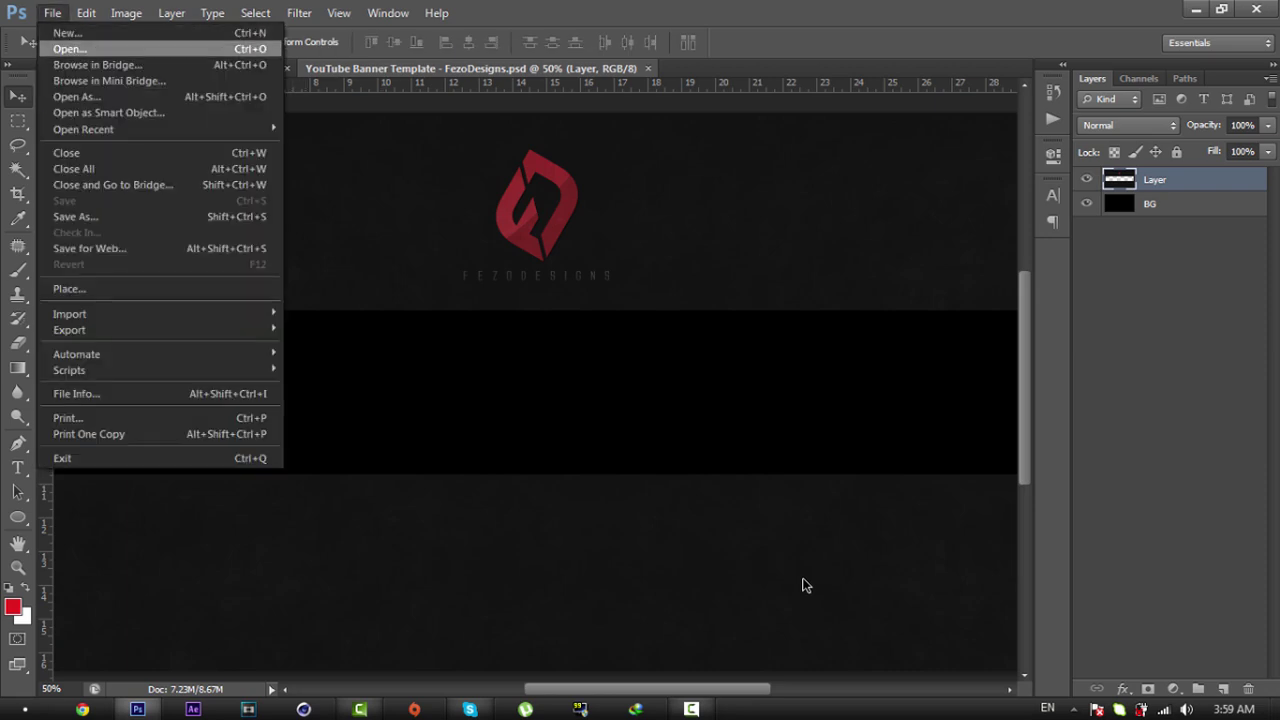
key(Return)
click(419, 225)
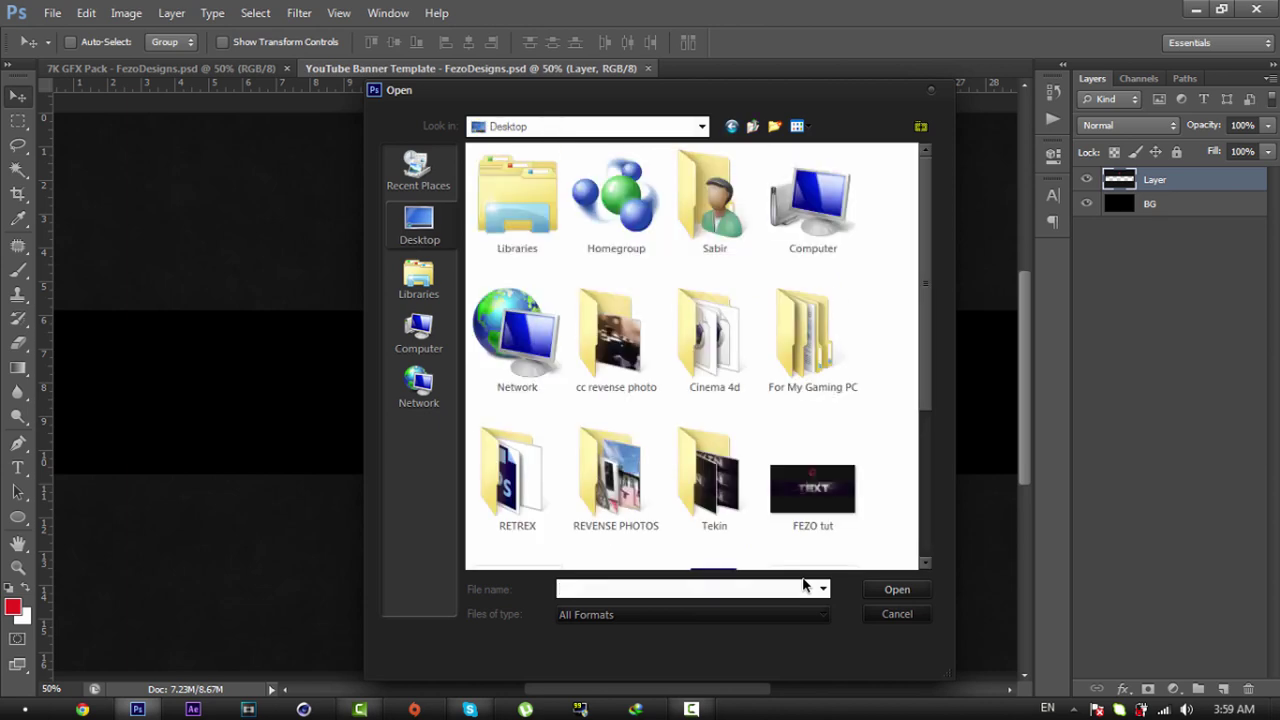
scroll(692, 356, down, 2)
double_click(517, 530)
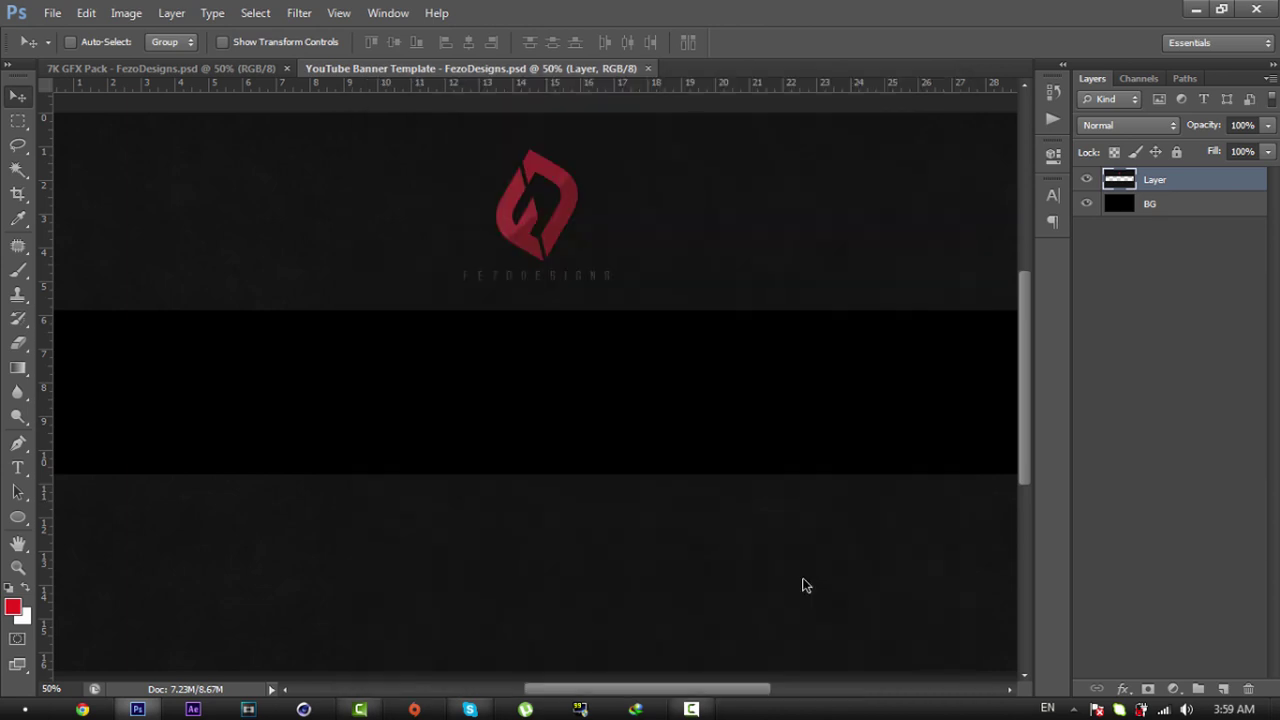
Step: Duplicate the text layer and apply the Craquelure filter to the copy with crack spacing 100, depth 2 and brightness 4
key(ctrl+j)
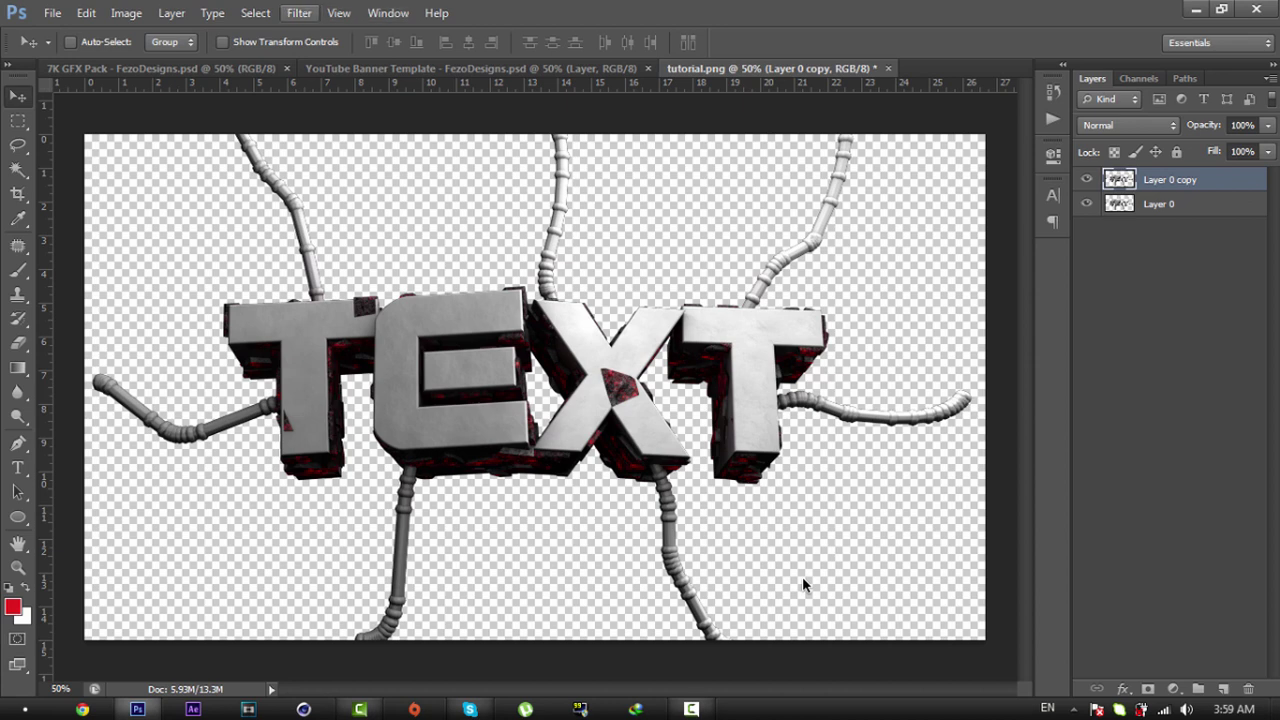
click(299, 13)
click(326, 81)
key(ctrl+alt+f)
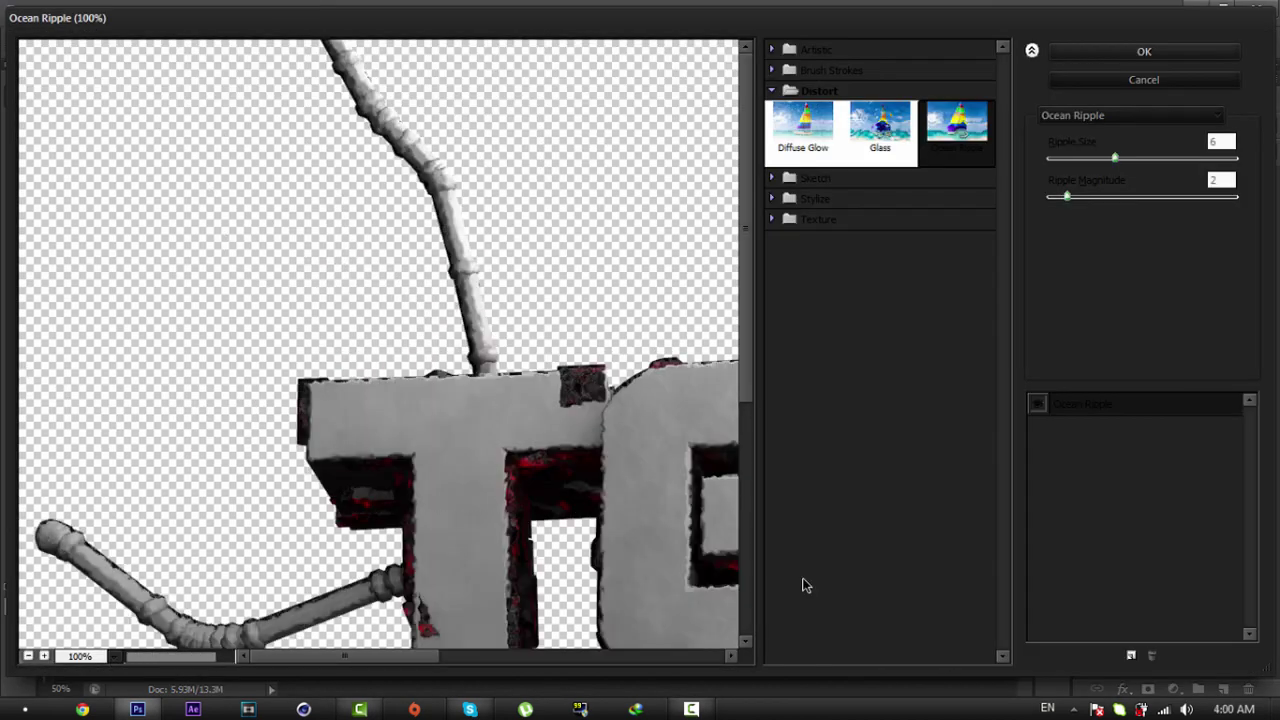
click(818, 219)
click(803, 256)
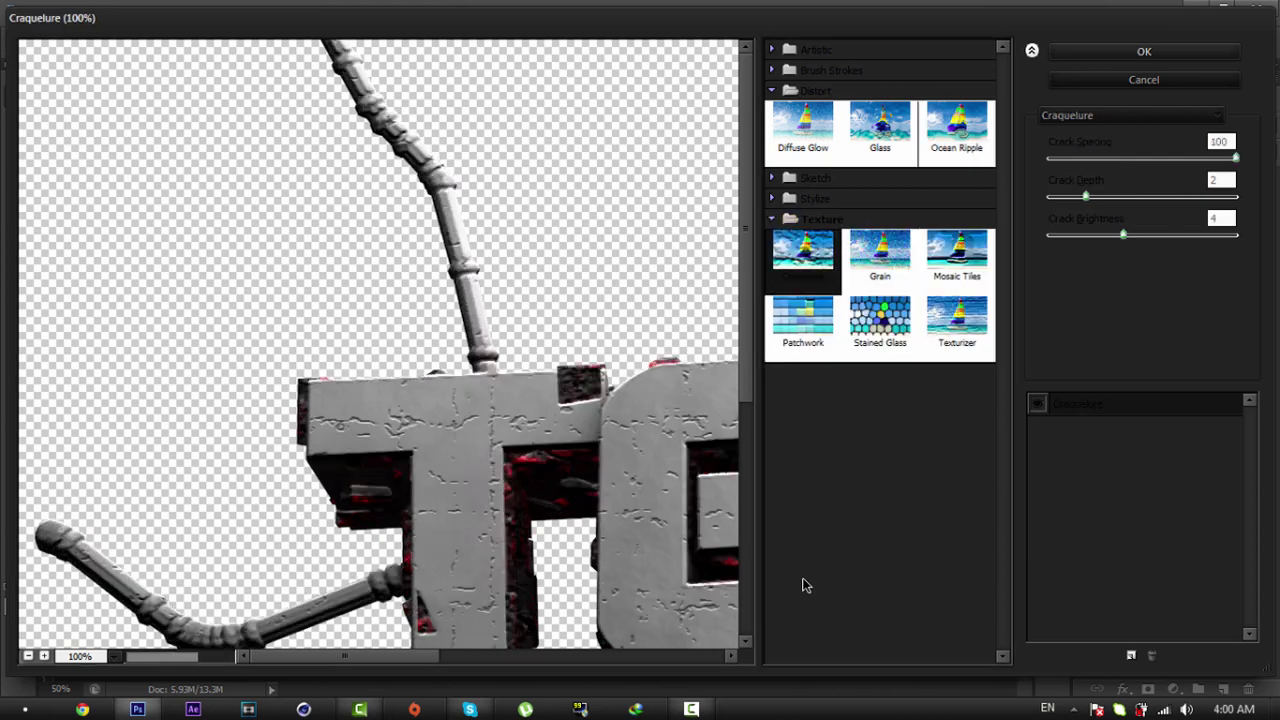
click(818, 219)
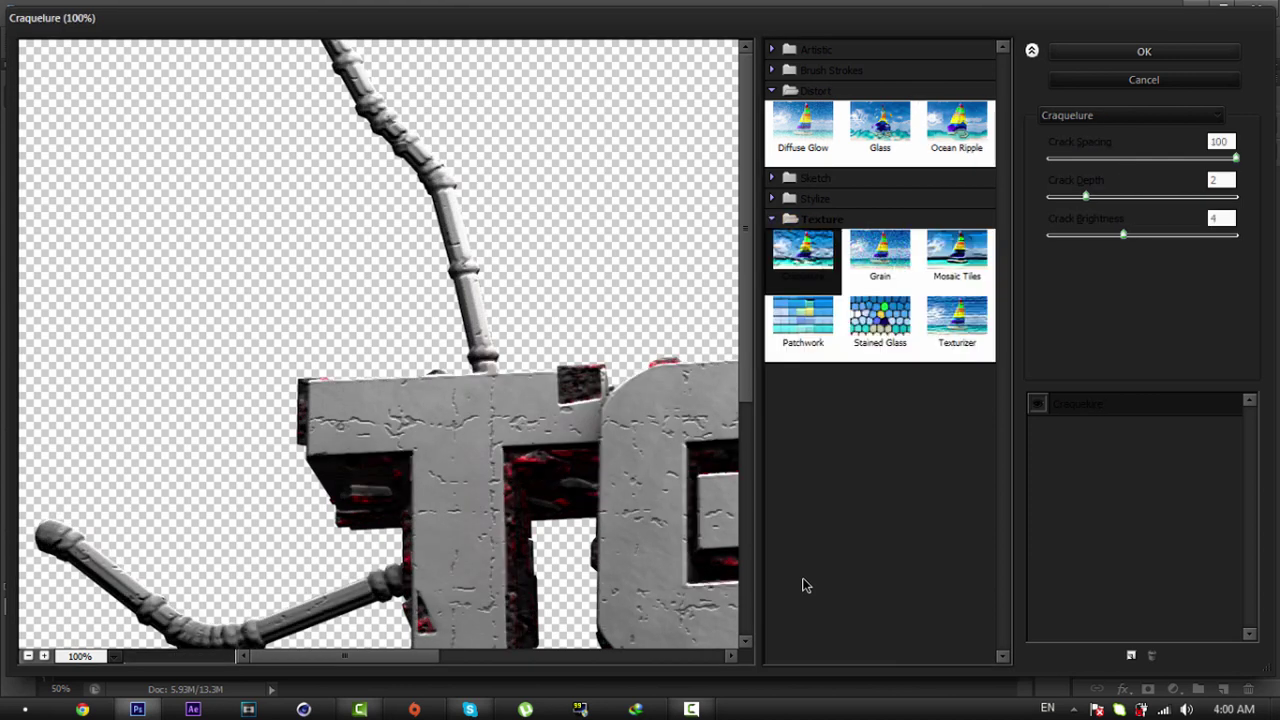
mouse_move(500, 420)
mouse_down()
mouse_move(302, 298)
mouse_move(251, 323)
mouse_up()
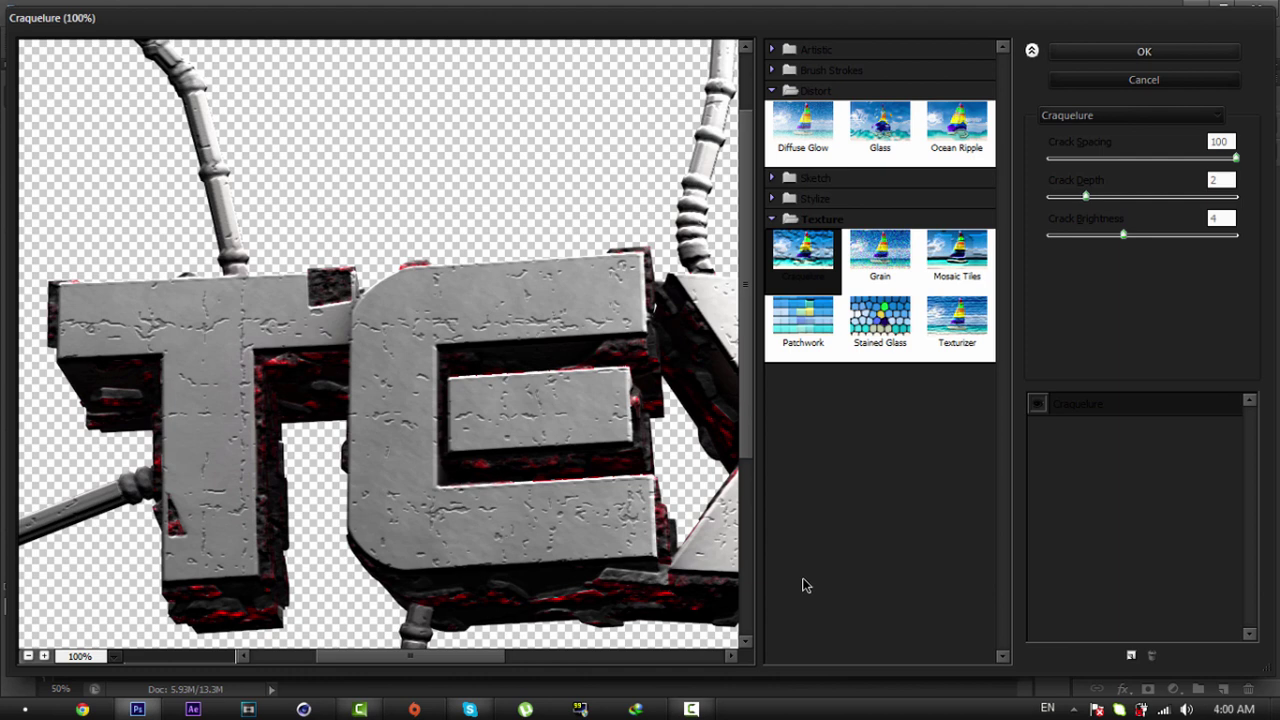
key(ctrl+minus)
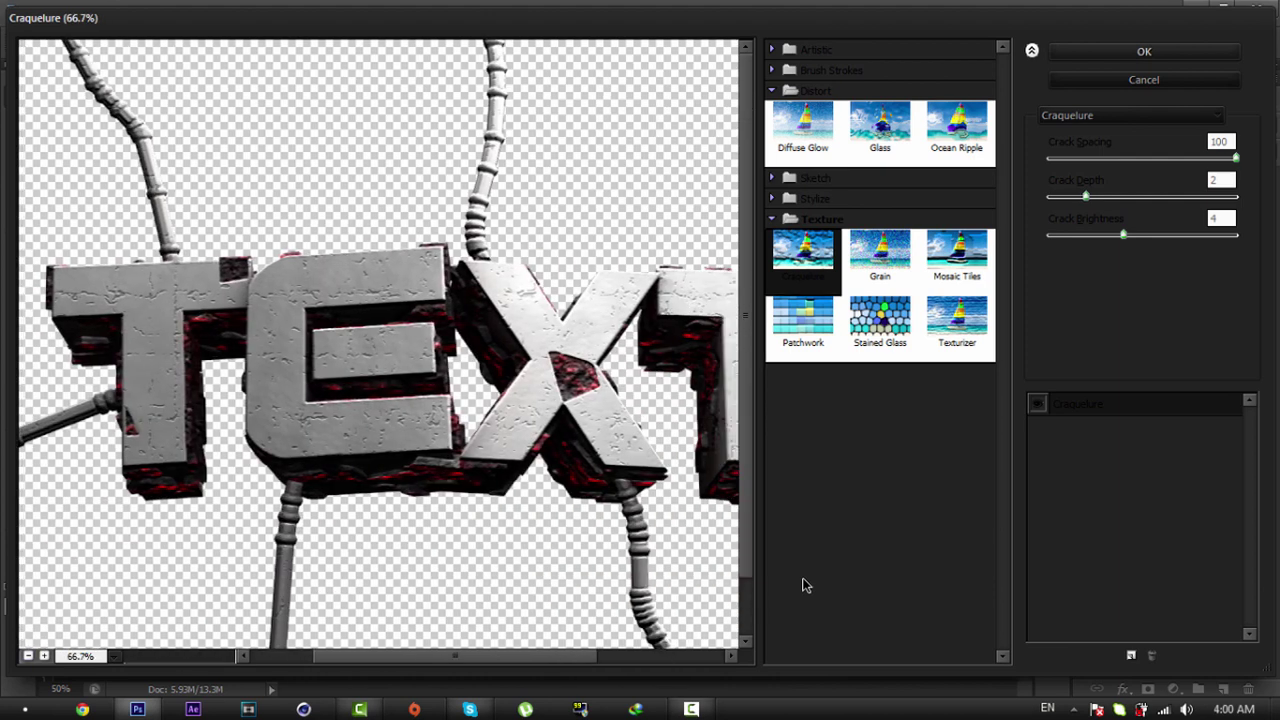
click(790, 91)
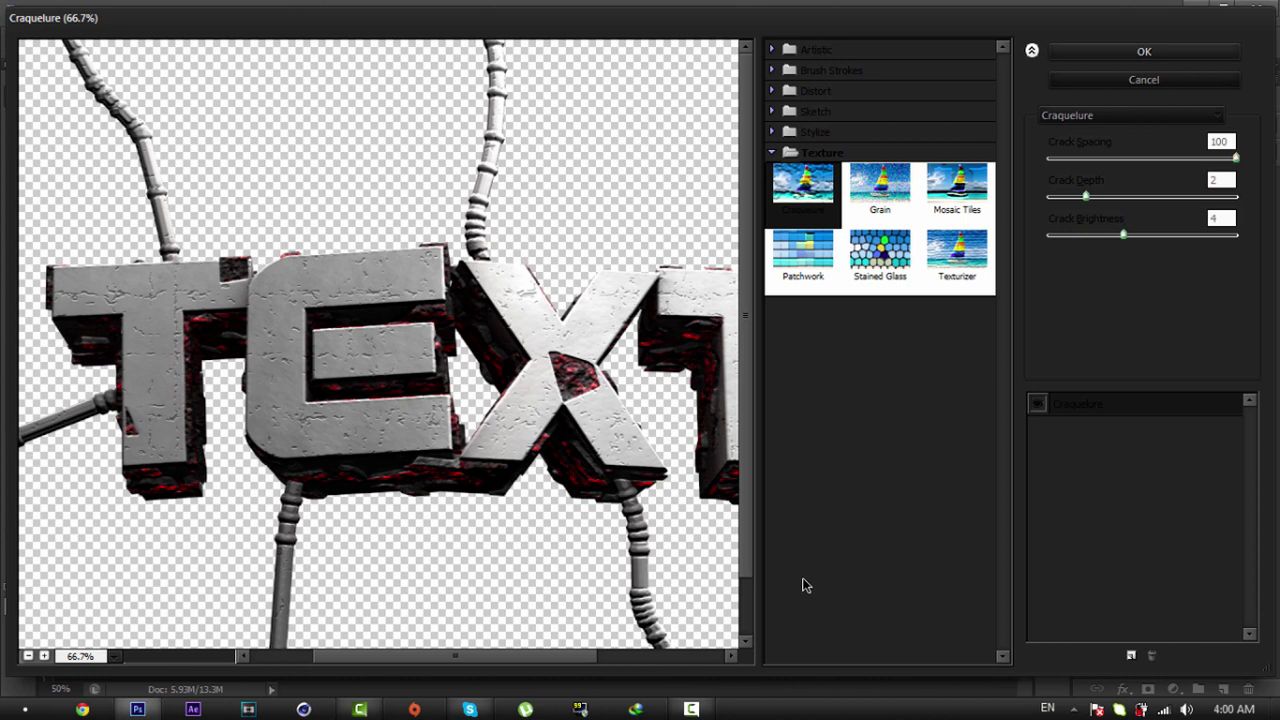
key(Return)
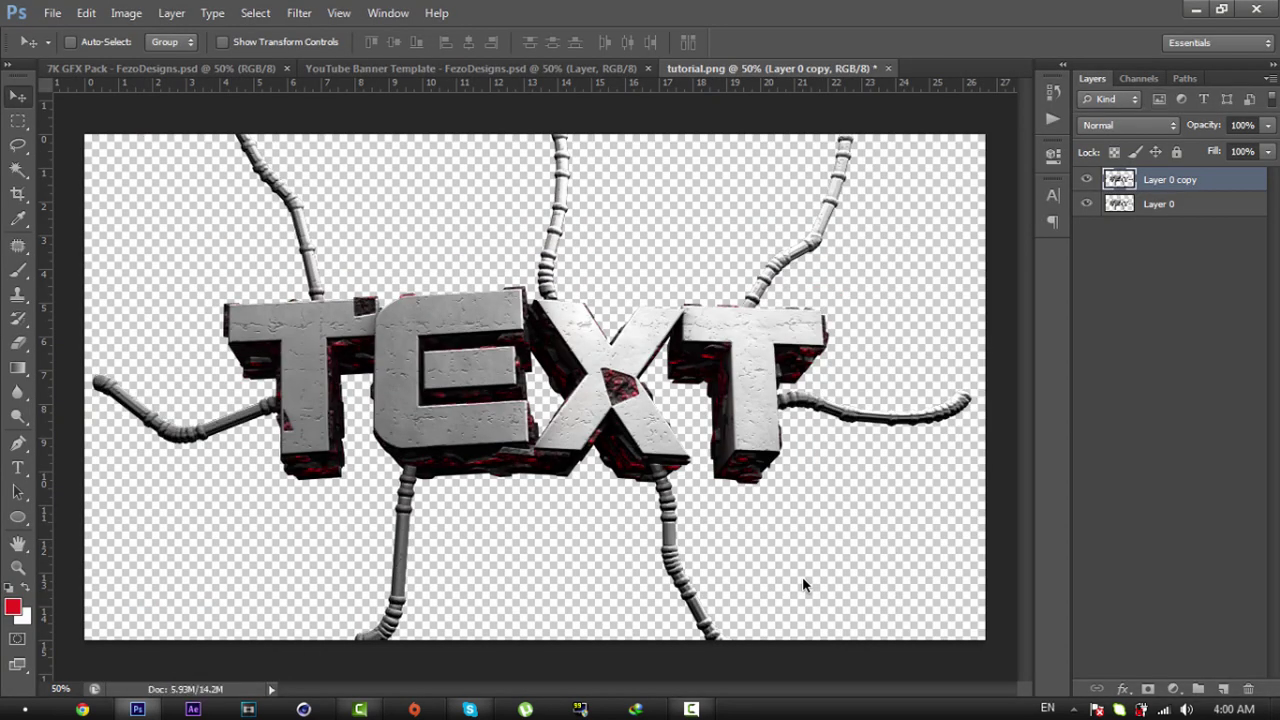
Step: Set the cracked copy's opacity to 35% and merge it with the original text layer
key(Return)
text(35)
key(Return)
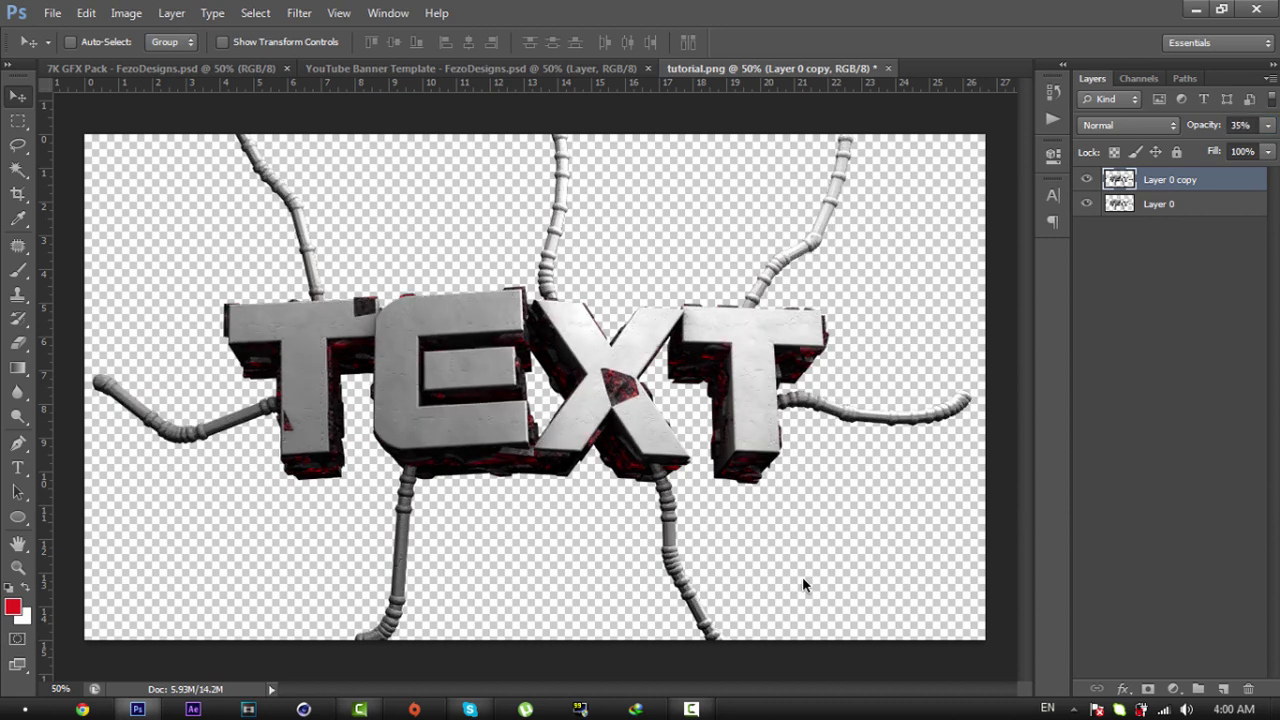
key(alt+[)
key(alt+shift+])
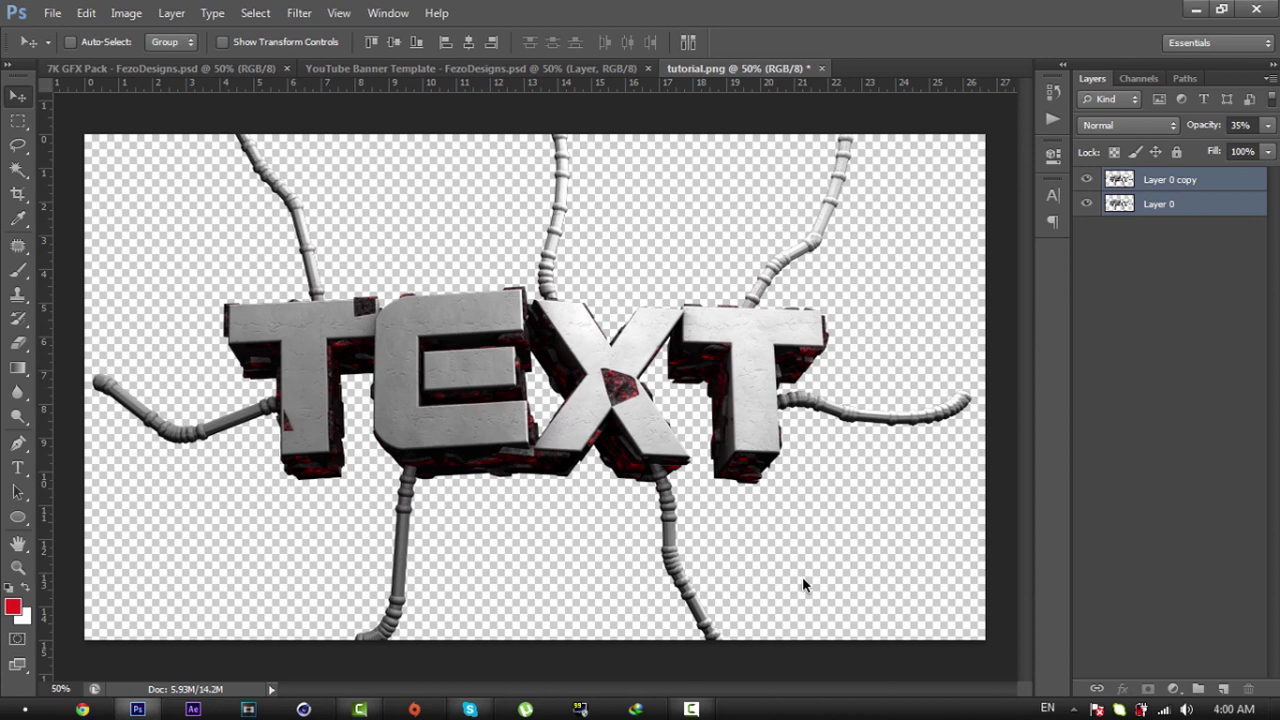
right_click(1174, 204)
click(1056, 468)
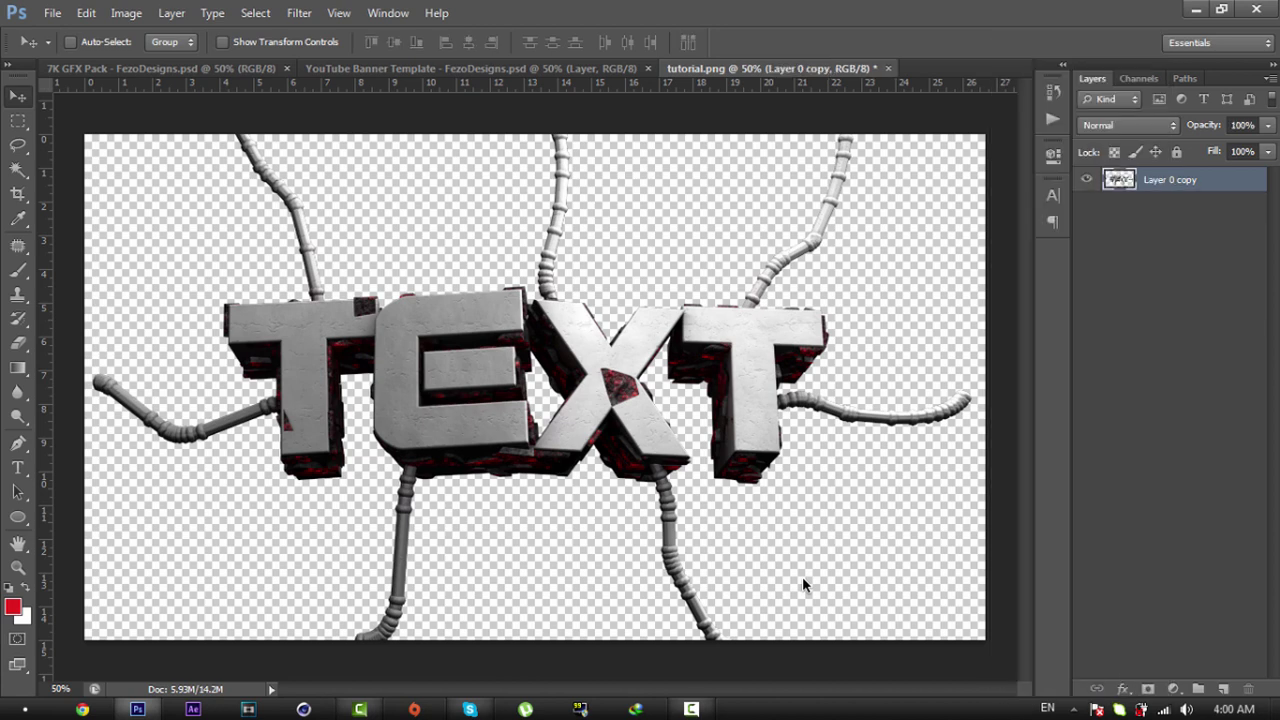
Step: Duplicate the merged layer and apply Glowing Edges to the copy with edge width 1, edge brightness 6 and smoothness 10
key(ctrl+j)
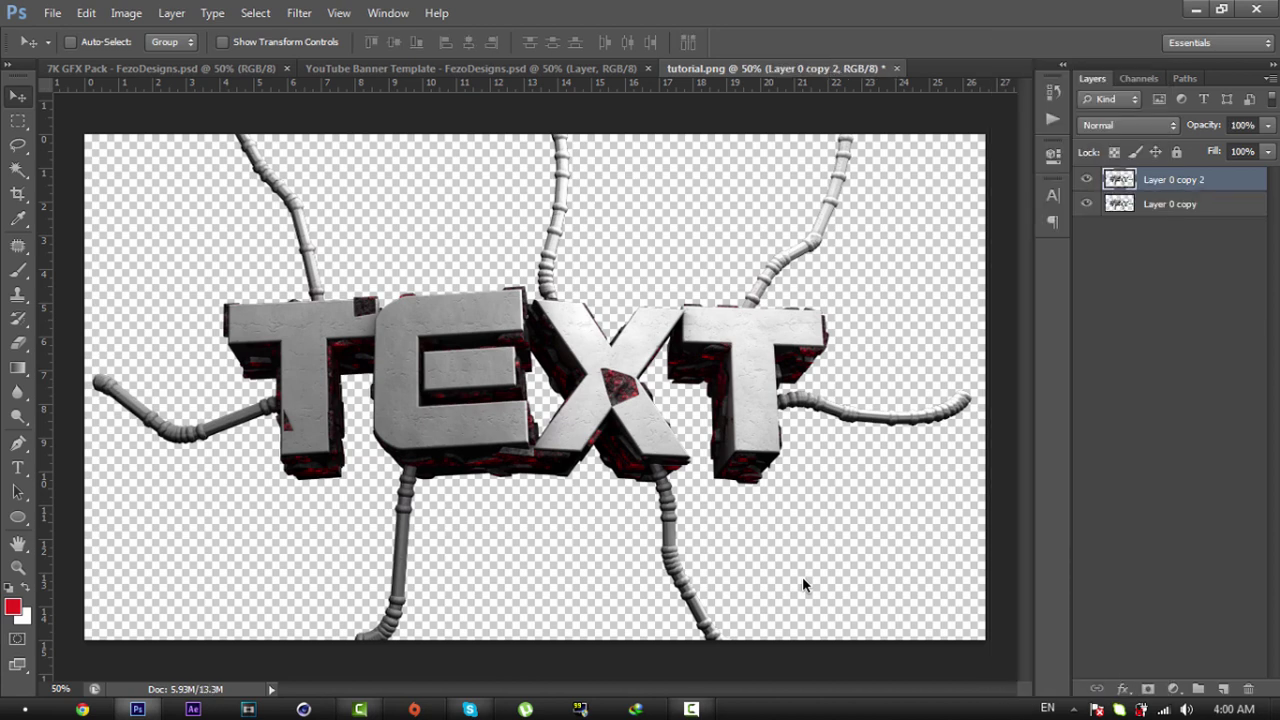
click(299, 13)
click(325, 81)
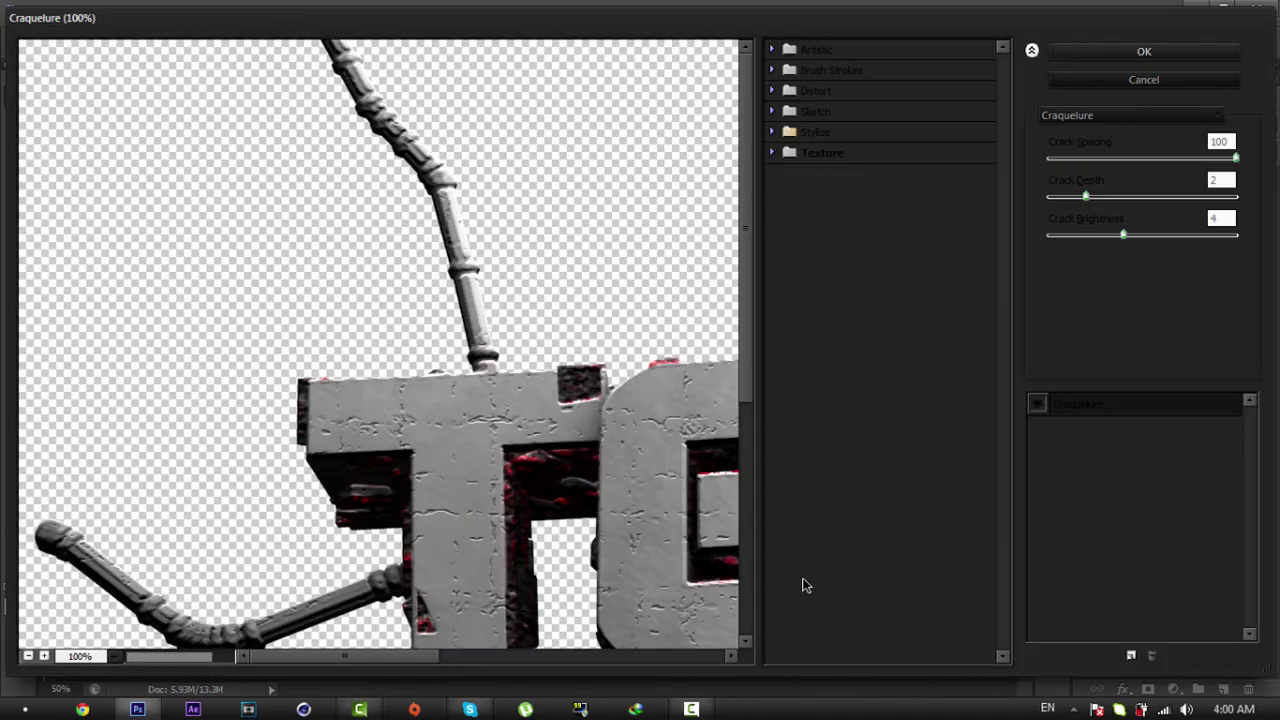
click(790, 132)
click(803, 172)
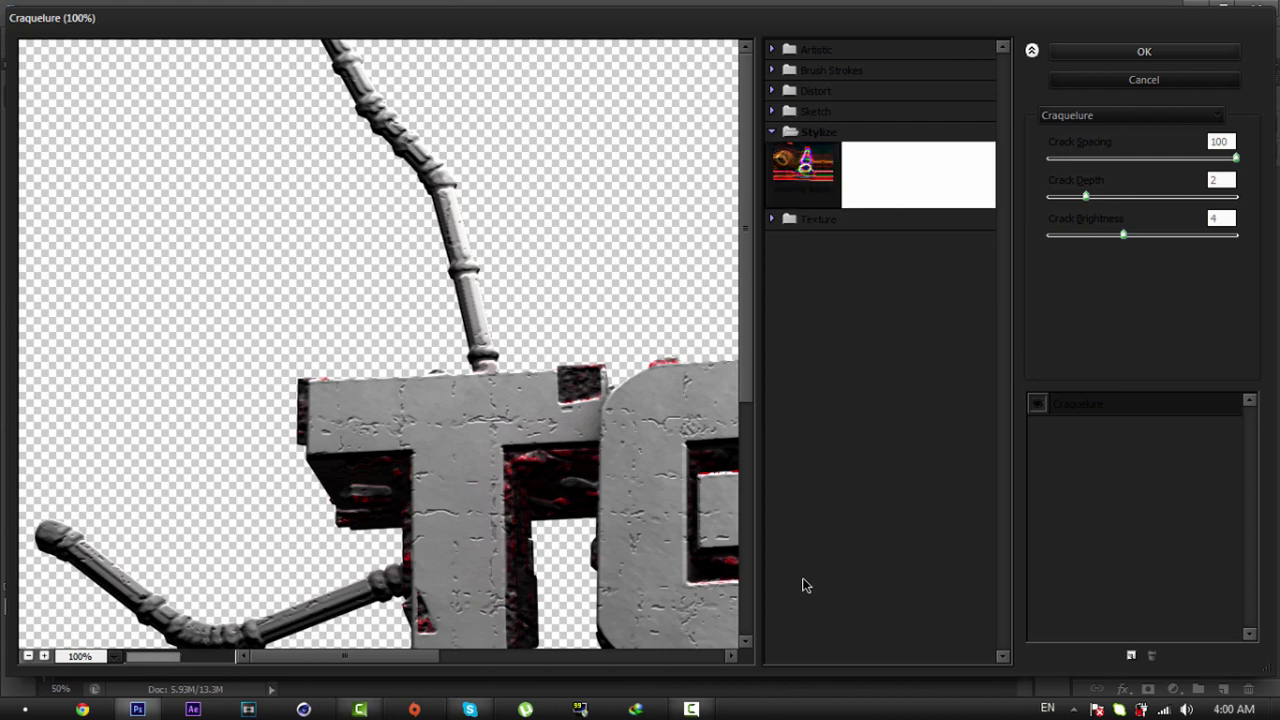
click(803, 165)
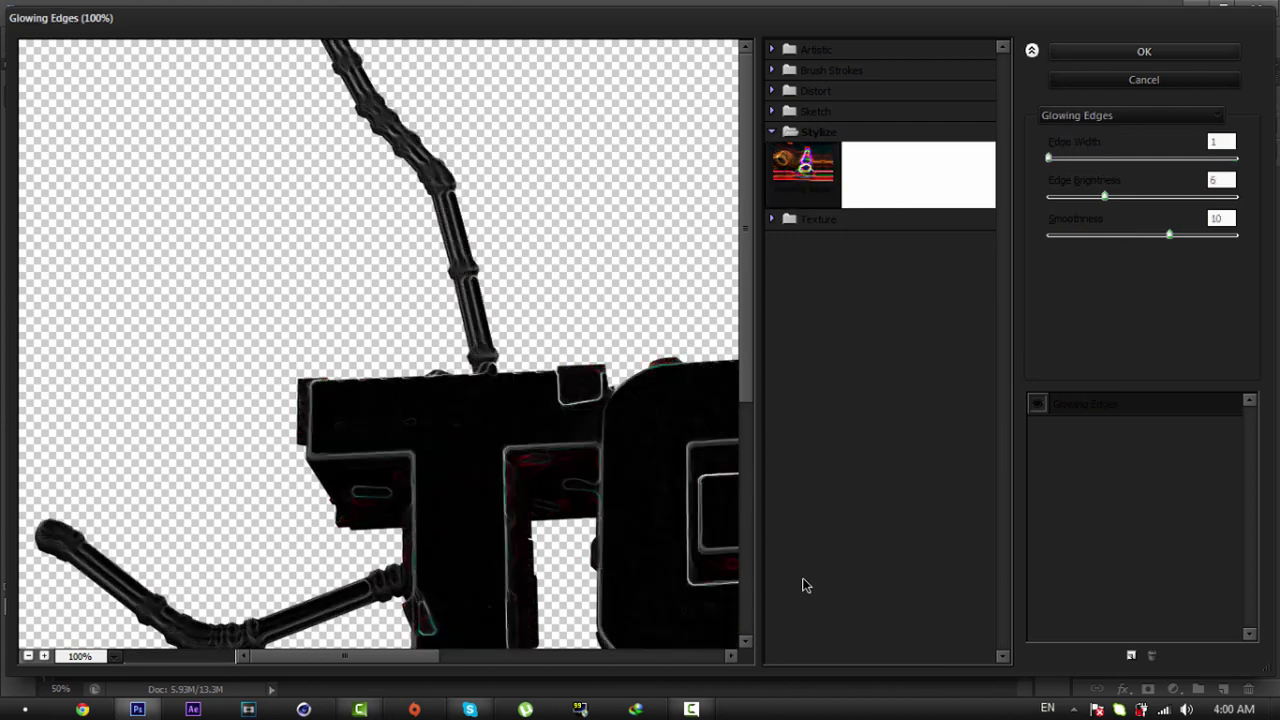
key(Return)
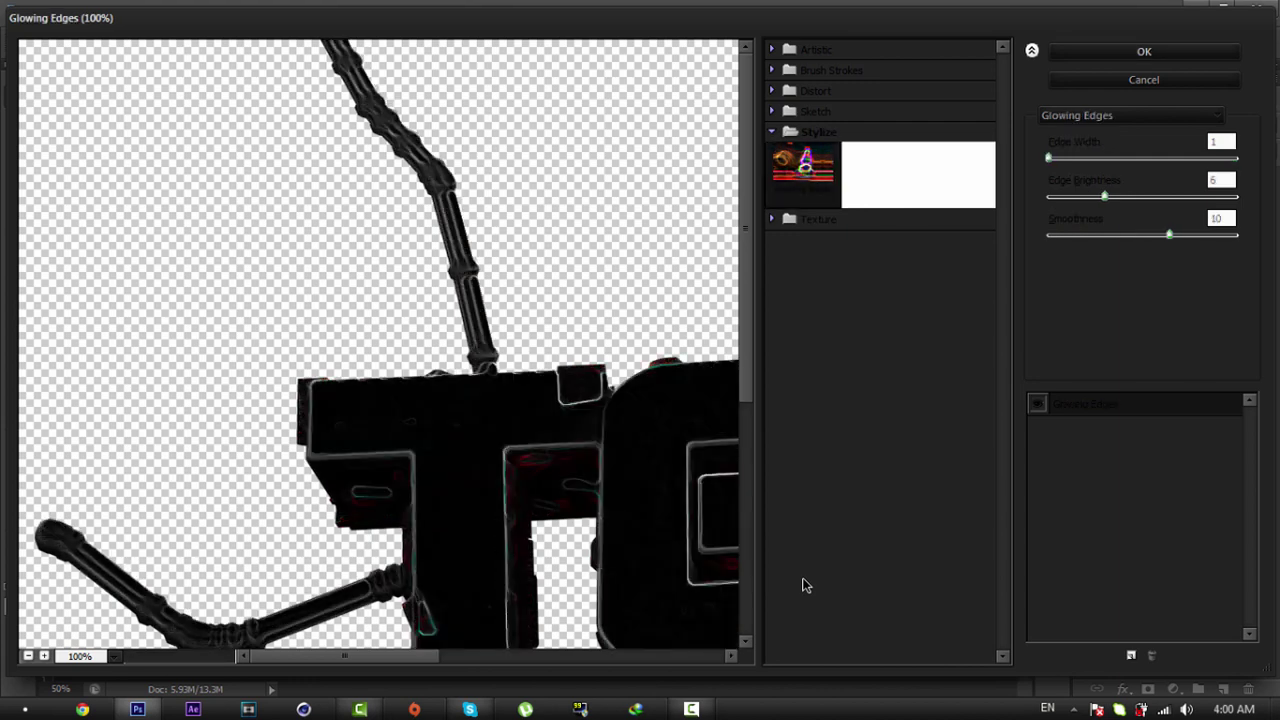
Step: Blend the glowing-edges copy in Screen mode at 25% opacity and merge it with the layer below
click(1127, 125)
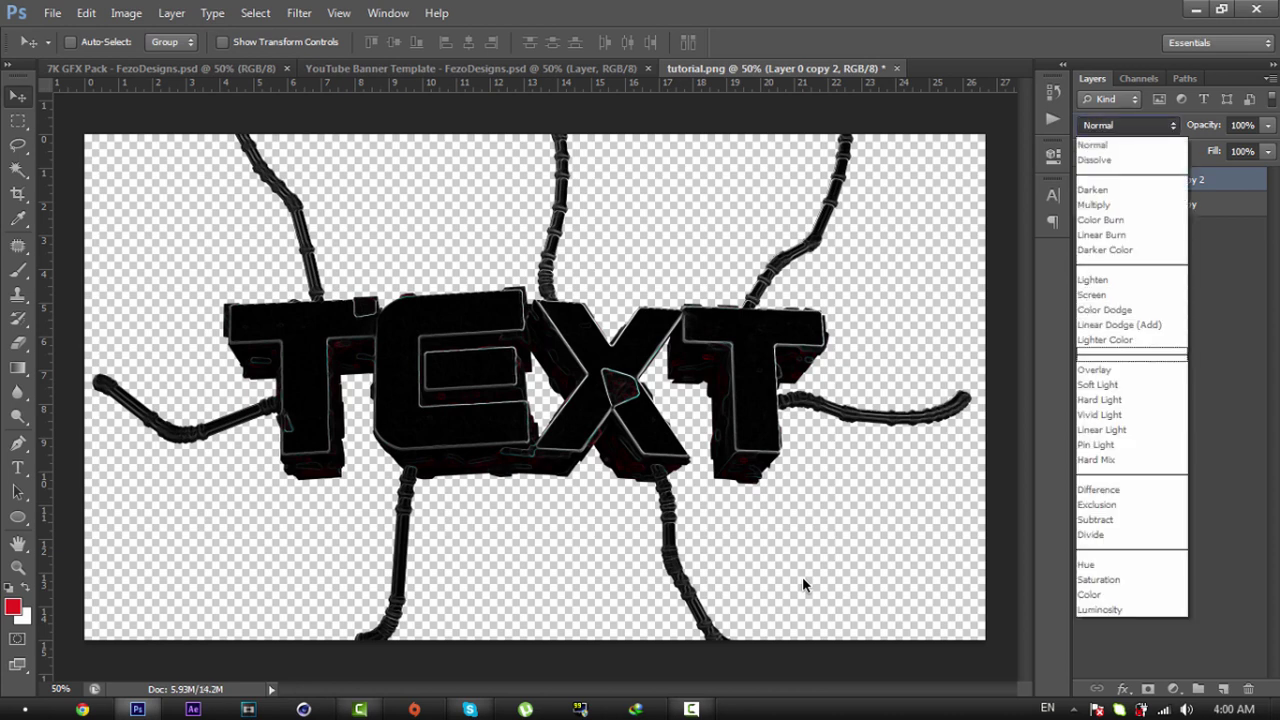
click(1130, 295)
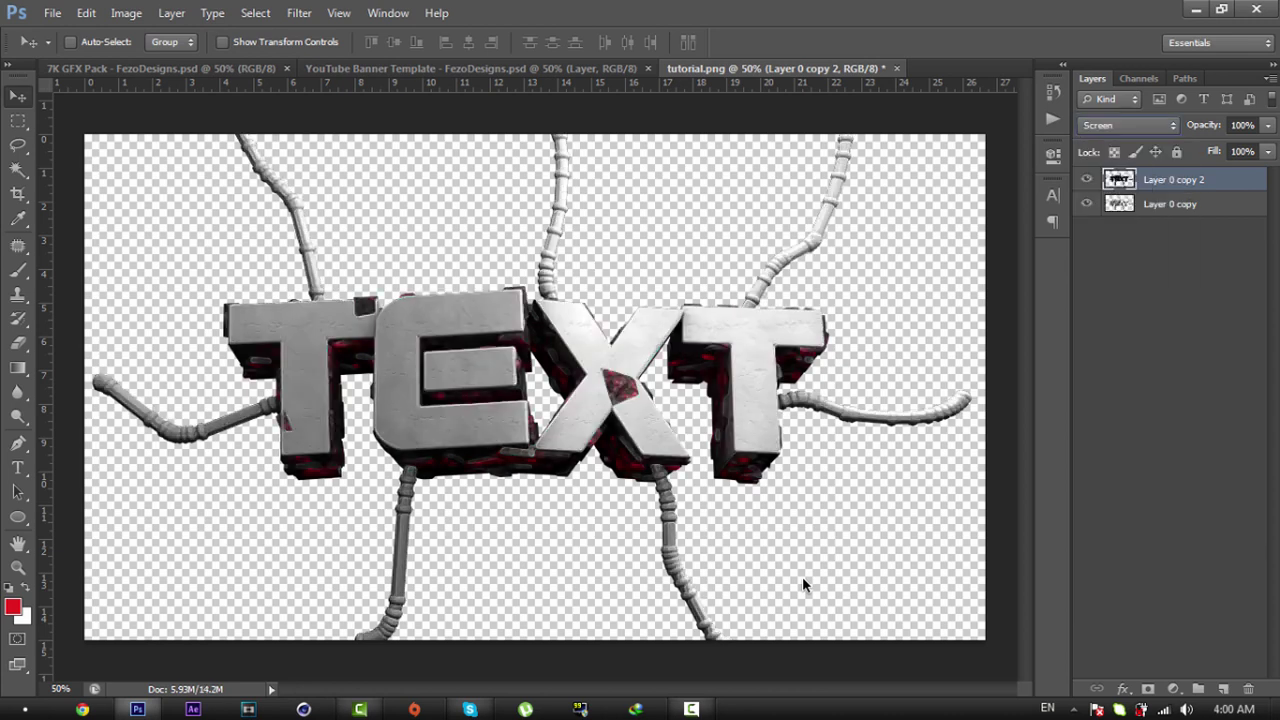
key(2)
key(5)
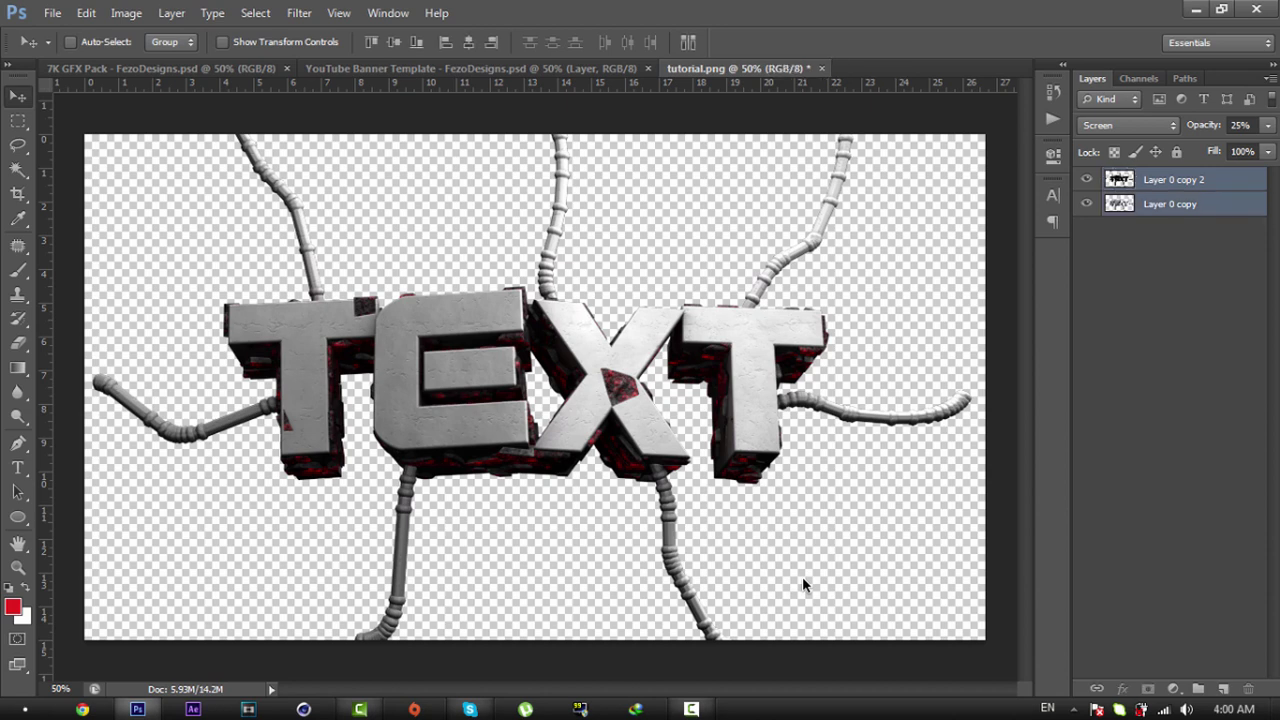
key(ctrl+e)
Step: Duplicate the merged text layer and apply Ocean Ripple to the copy with ripple size 6 and ripple magnitude 2
key(ctrl+j)
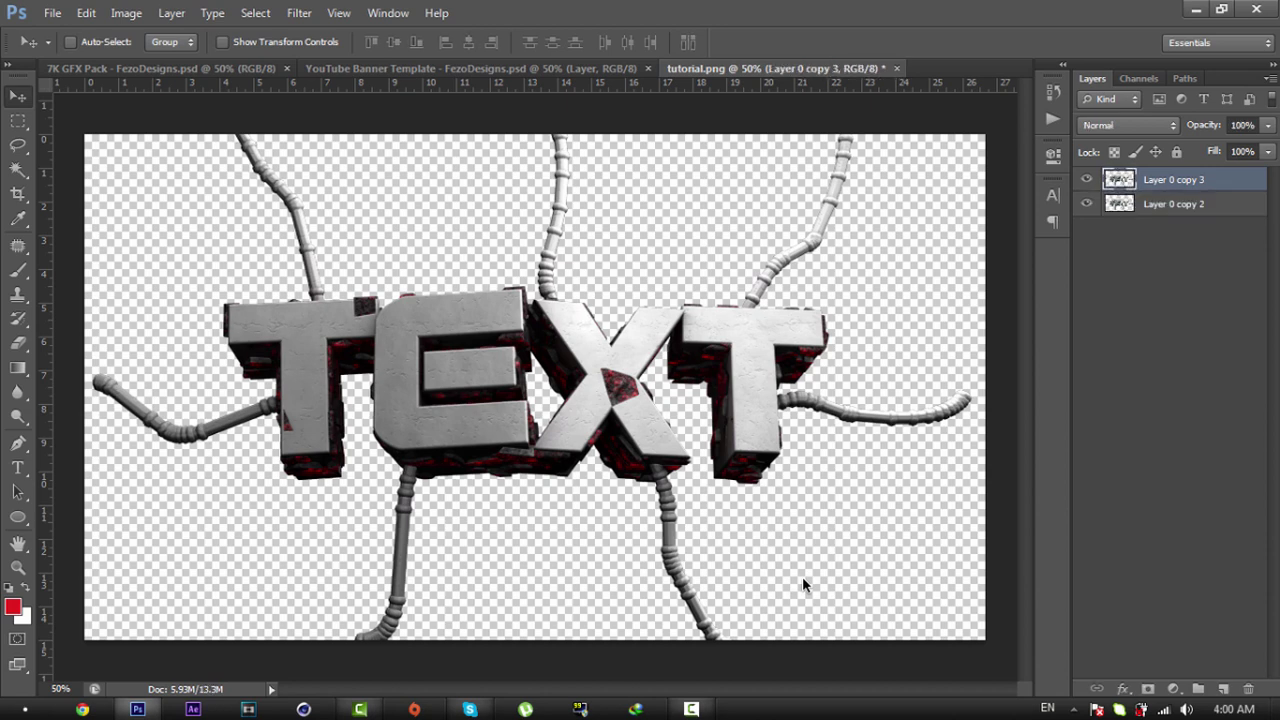
click(298, 13)
key(Return)
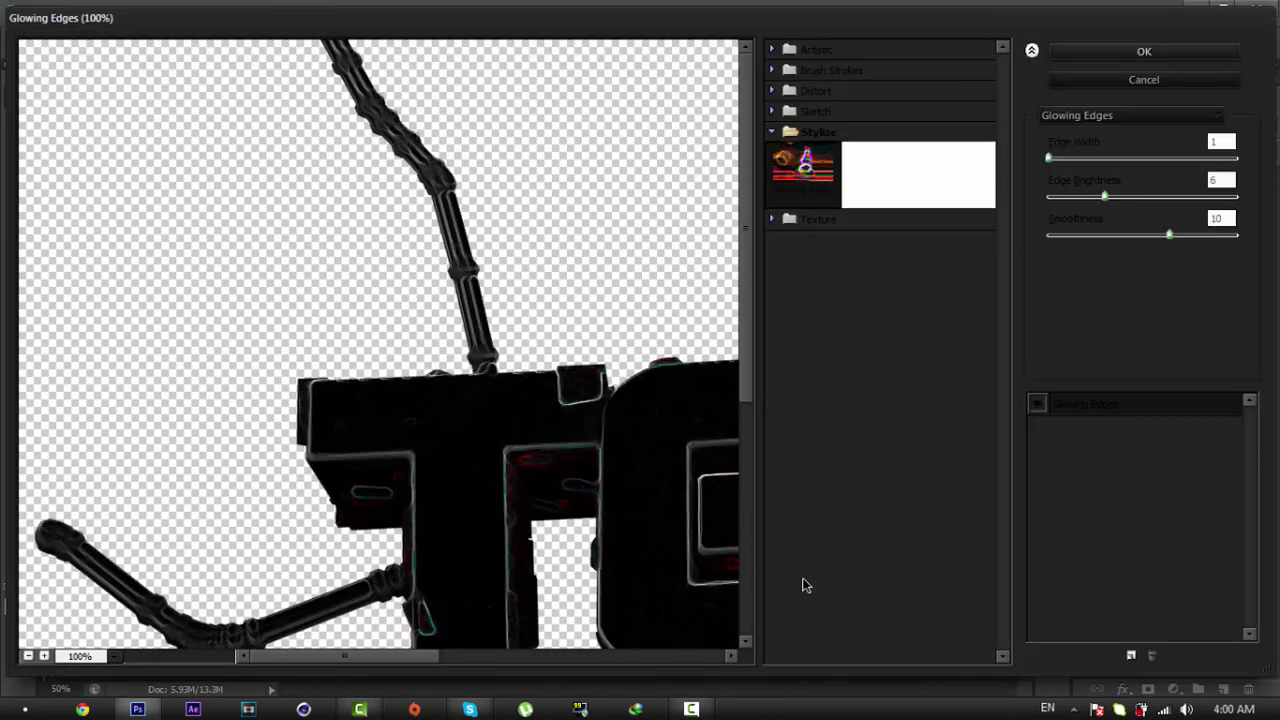
click(790, 131)
click(790, 90)
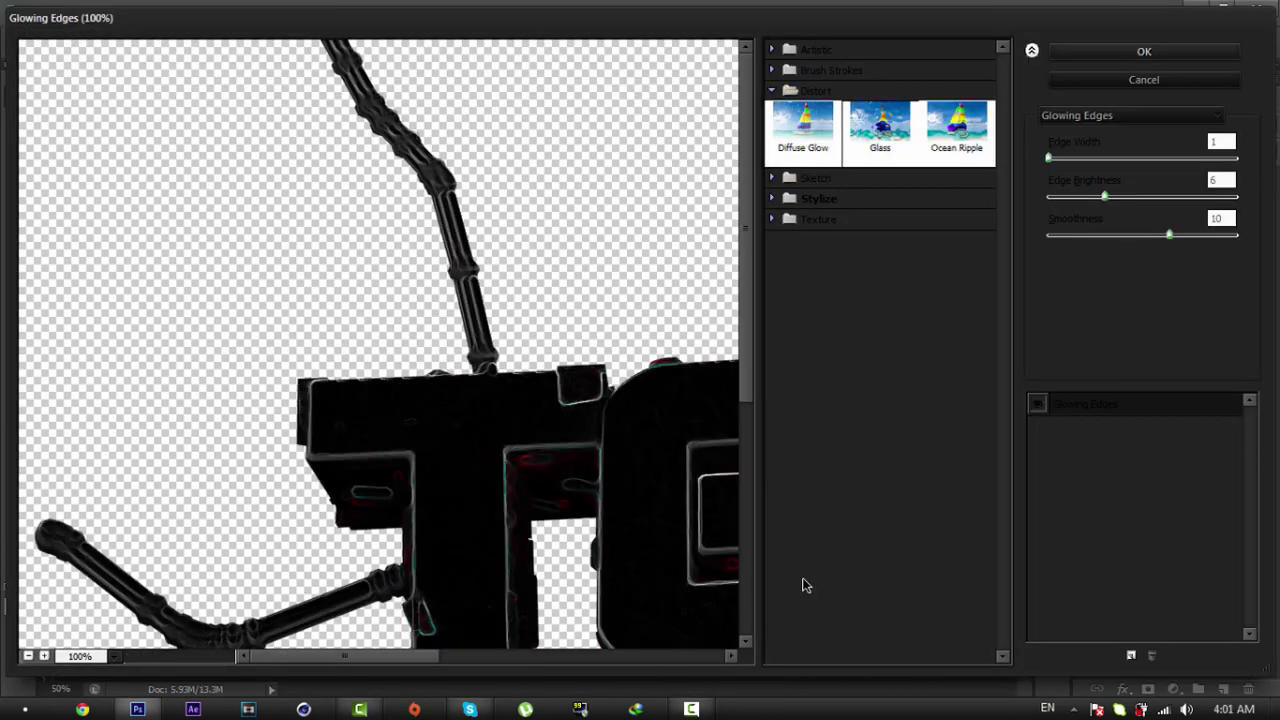
click(956, 127)
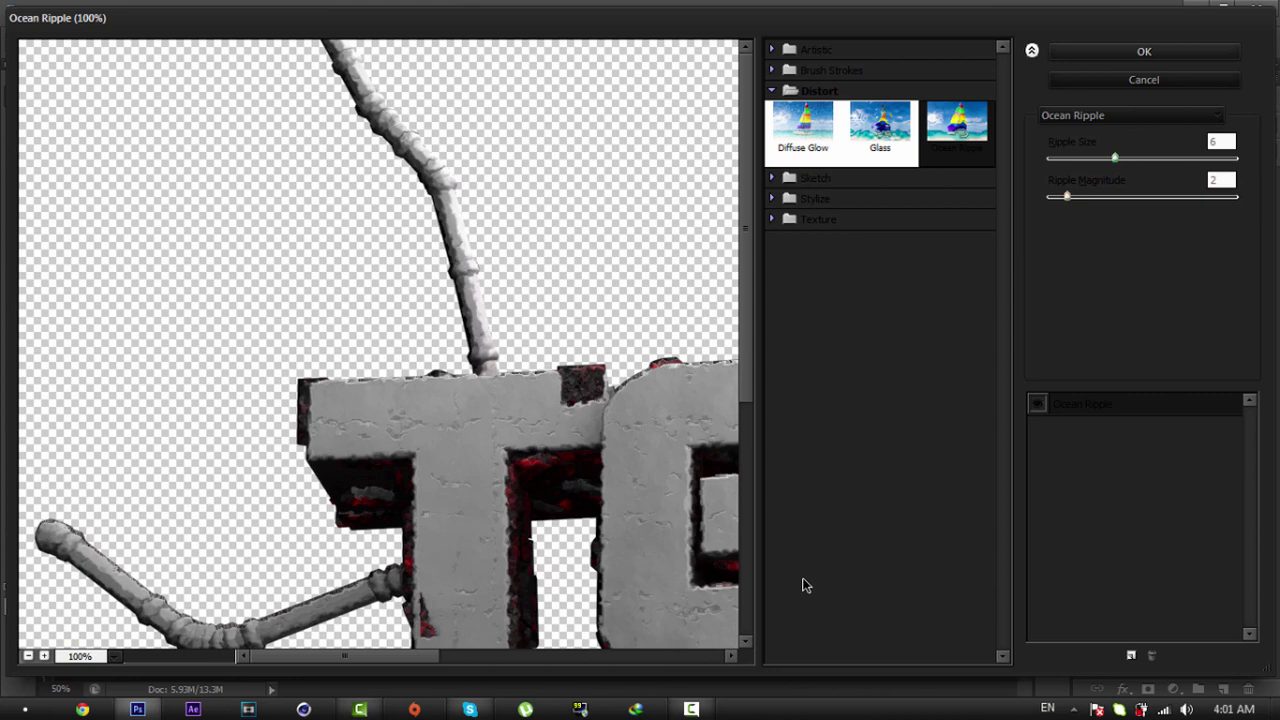
key(Return)
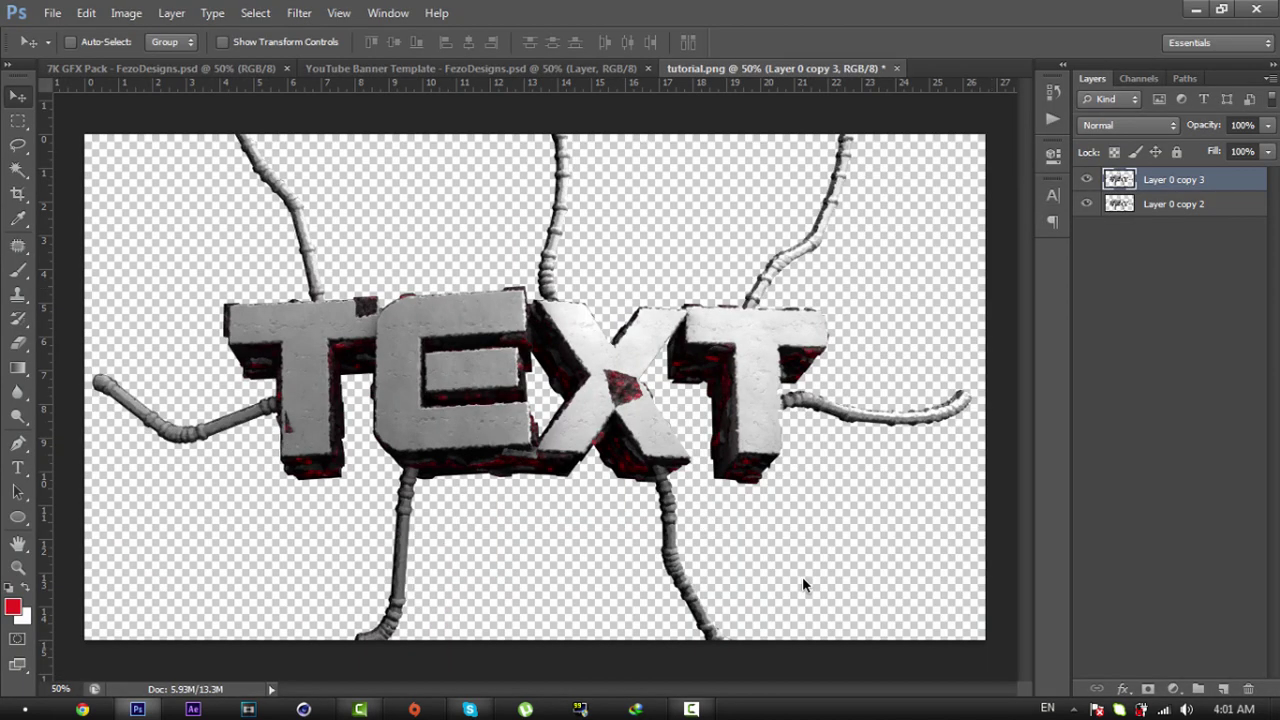
Step: Set the rippled copy's opacity to 10% and merge it with the text layer below
key(Return)
key(1)
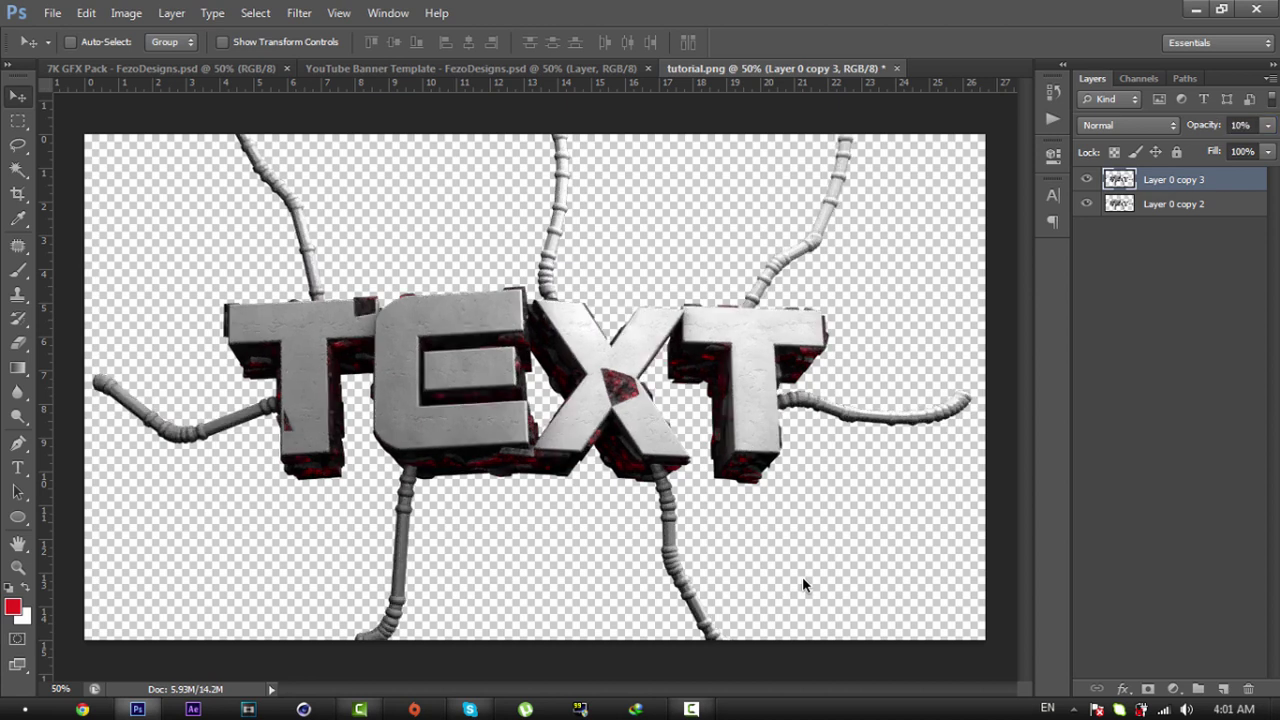
key(ctrl+alt+a)
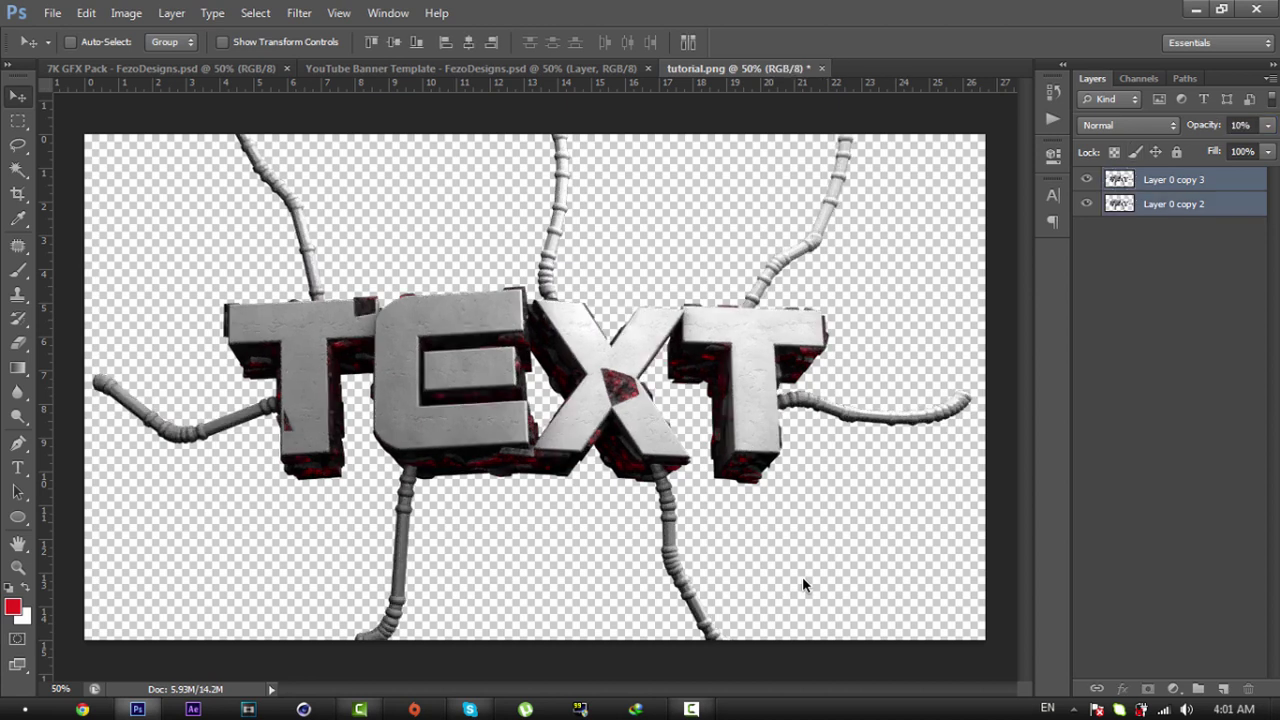
key(ctrl+e)
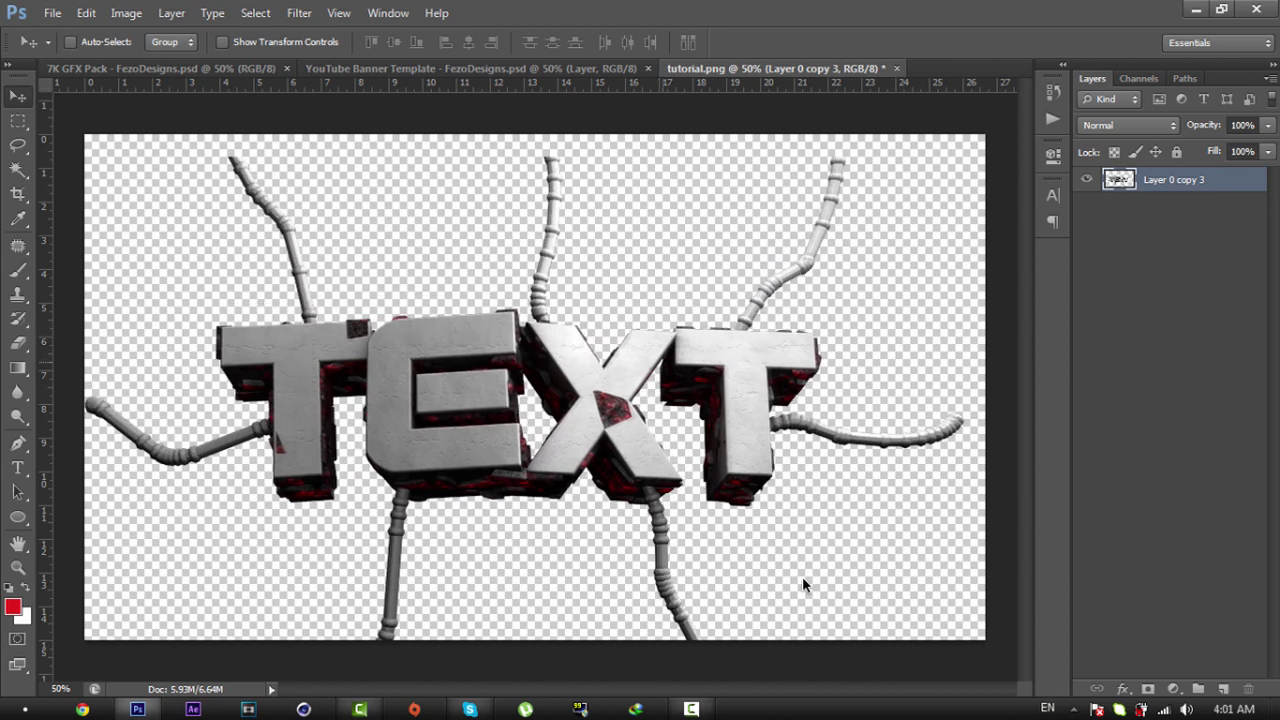
Step: Copy the finished text artwork into the YouTube Banner Template document and close tutorial.png without saving
mouse_move(584, 310)
mouse_down()
mouse_move(444, 70)
mouse_move(470, 68)
mouse_move(480, 300)
mouse_move(541, 310)
mouse_up()
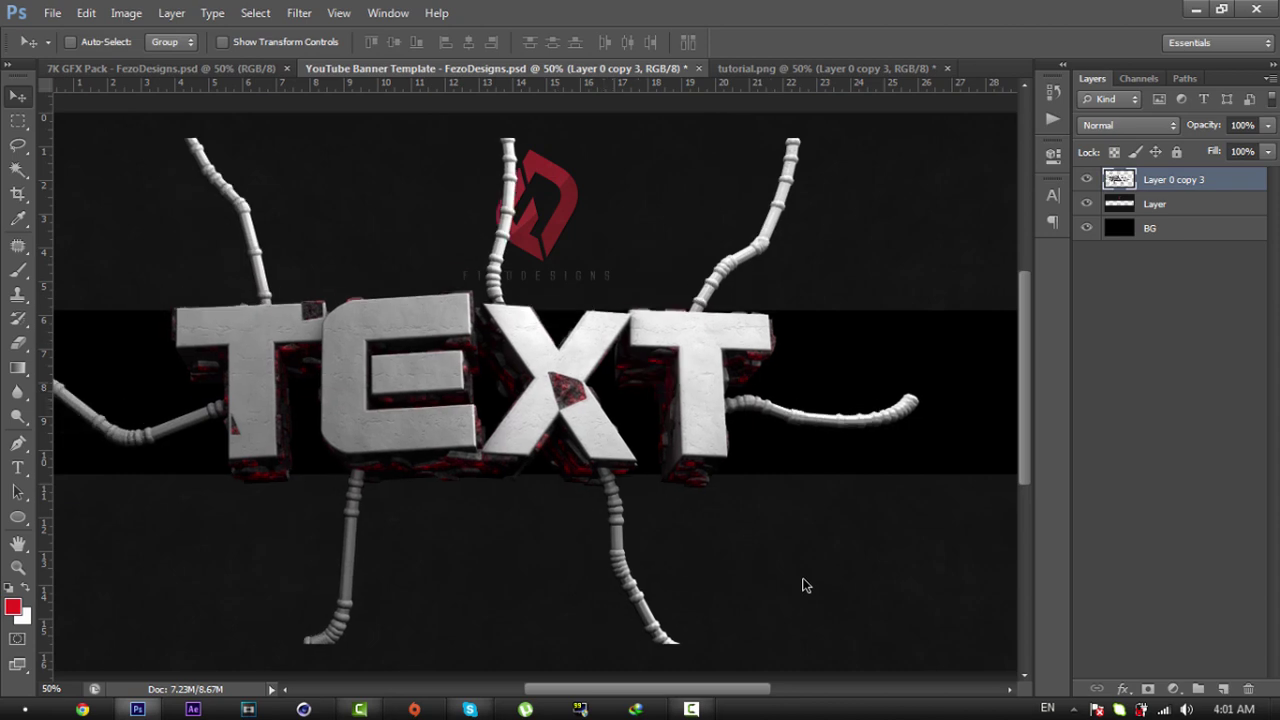
key(ctrl+Tab)
key(ctrl+w)
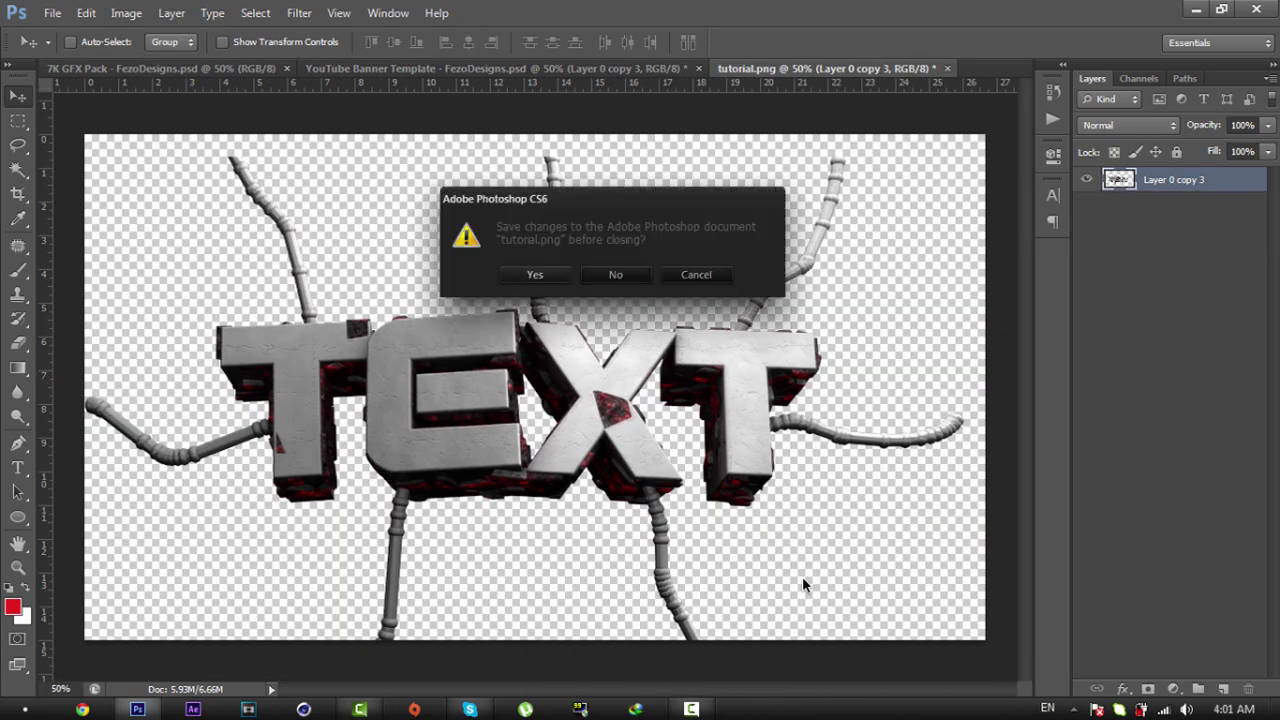
key(n)
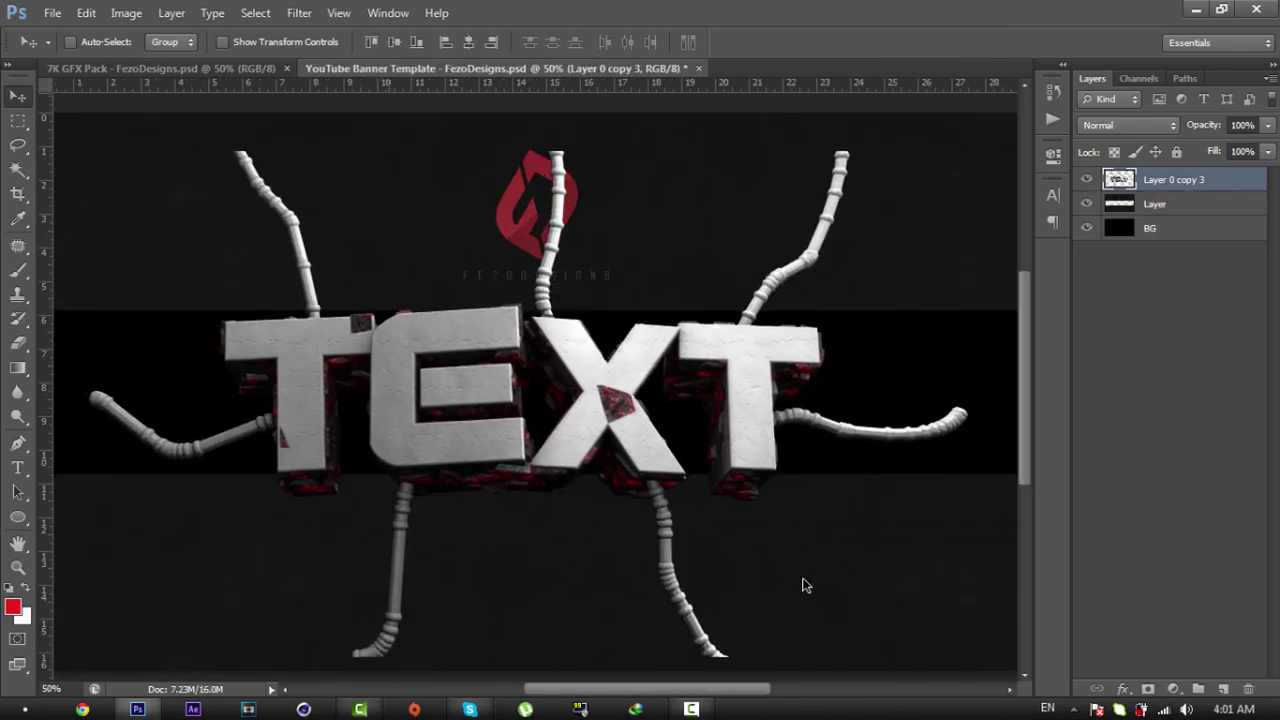
Step: Center the text artwork on the banner template and scale it down to about 57%
click(394, 42)
click(468, 42)
key(ctrl+d)
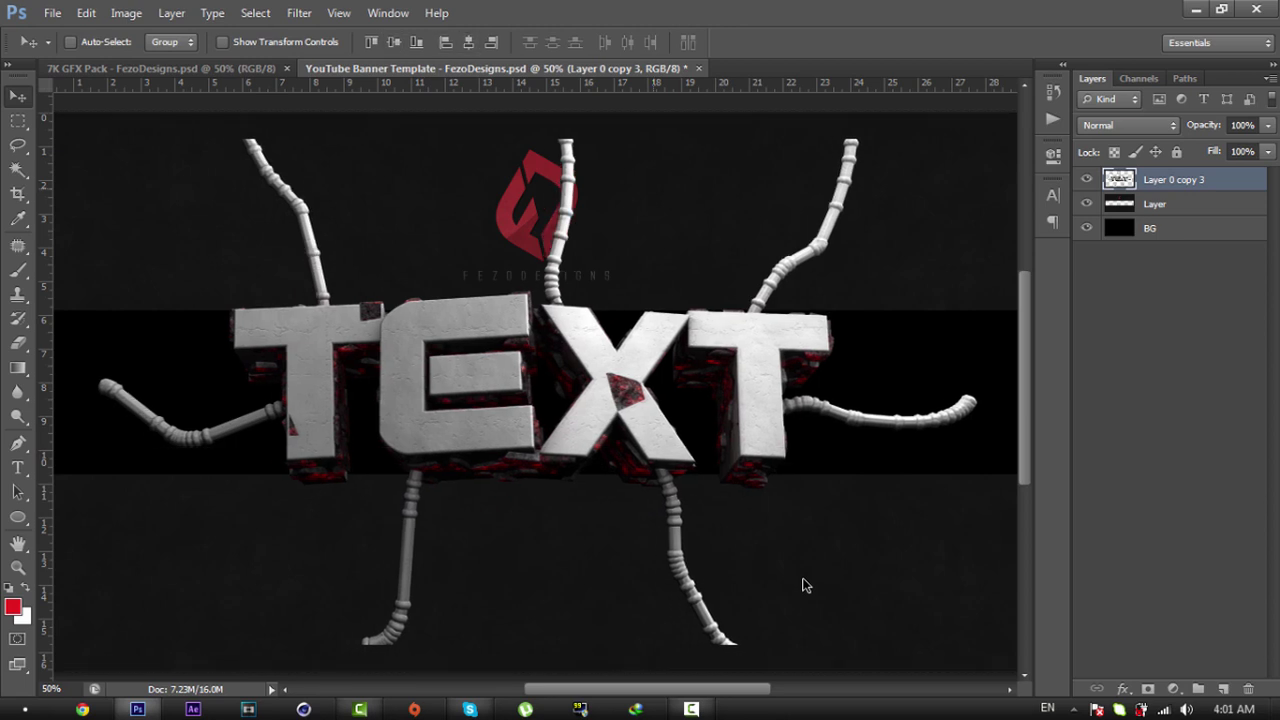
key(ctrl+t)
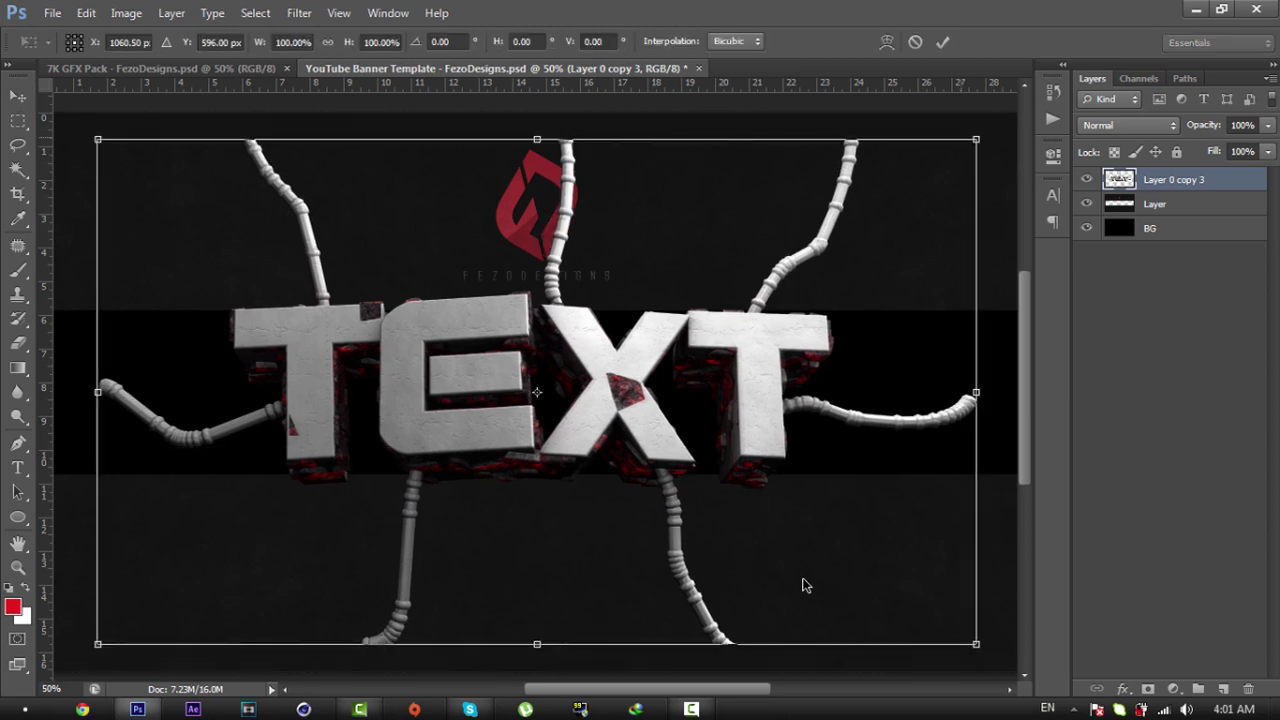
drag(975, 139, 786, 249)
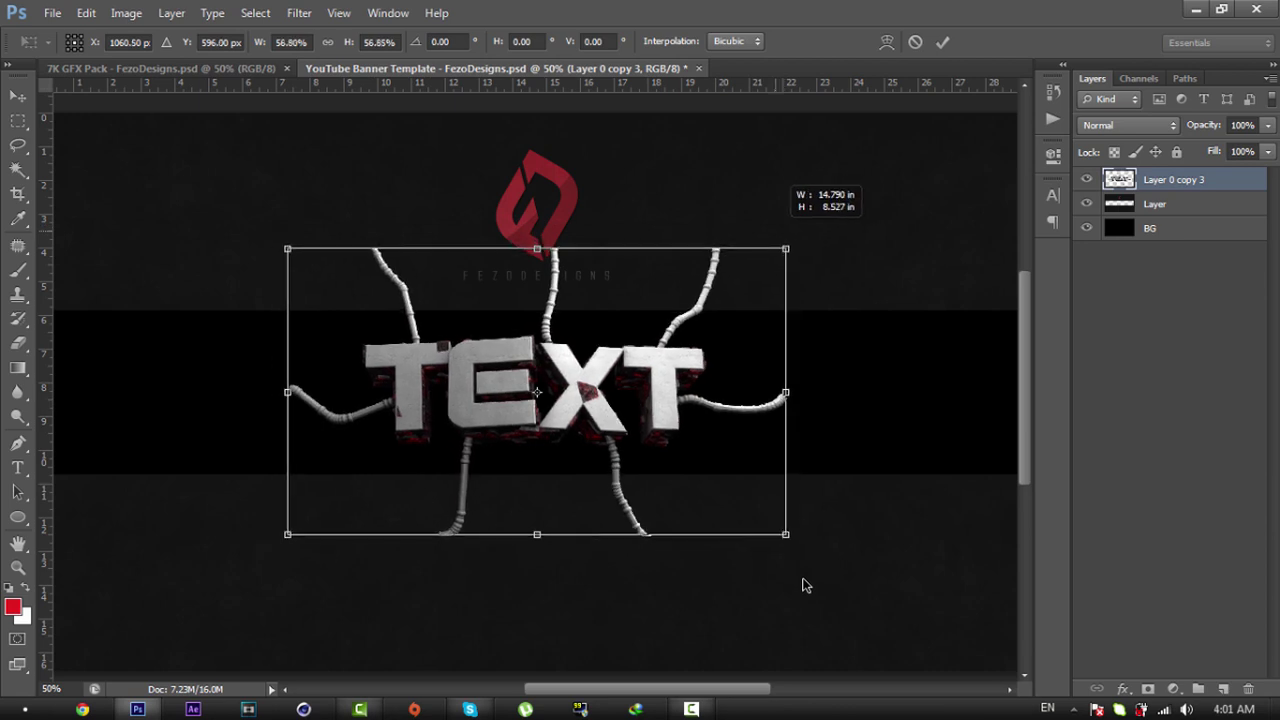
key(Return)
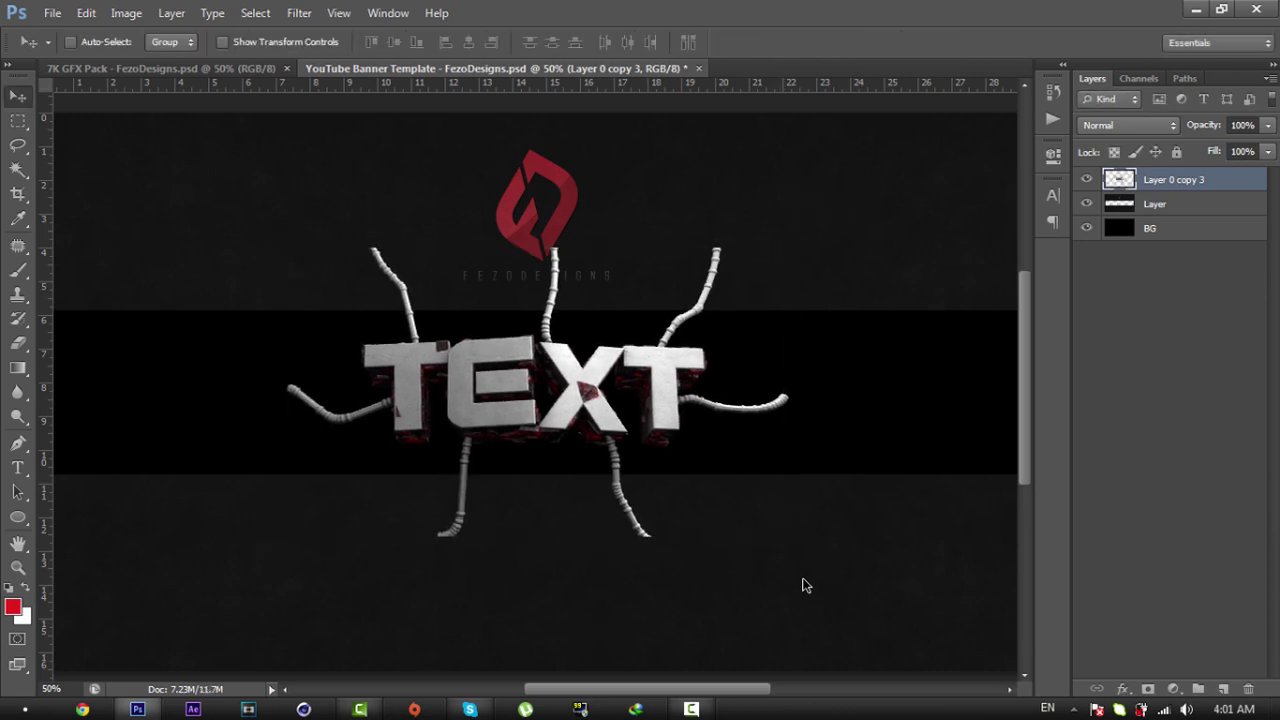
Step: Place the text artwork's layer between Layer and BG and rename it Render
drag(1175, 179, 1175, 210)
double_click(1175, 203)
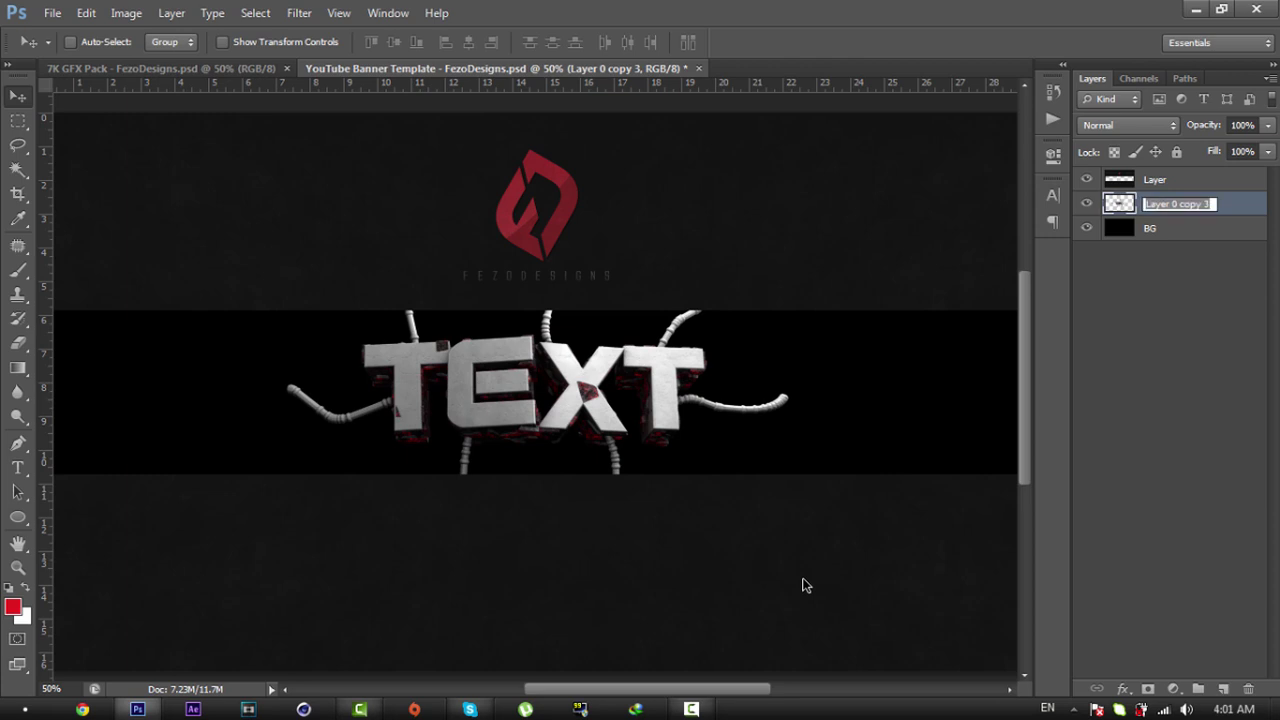
text(R)
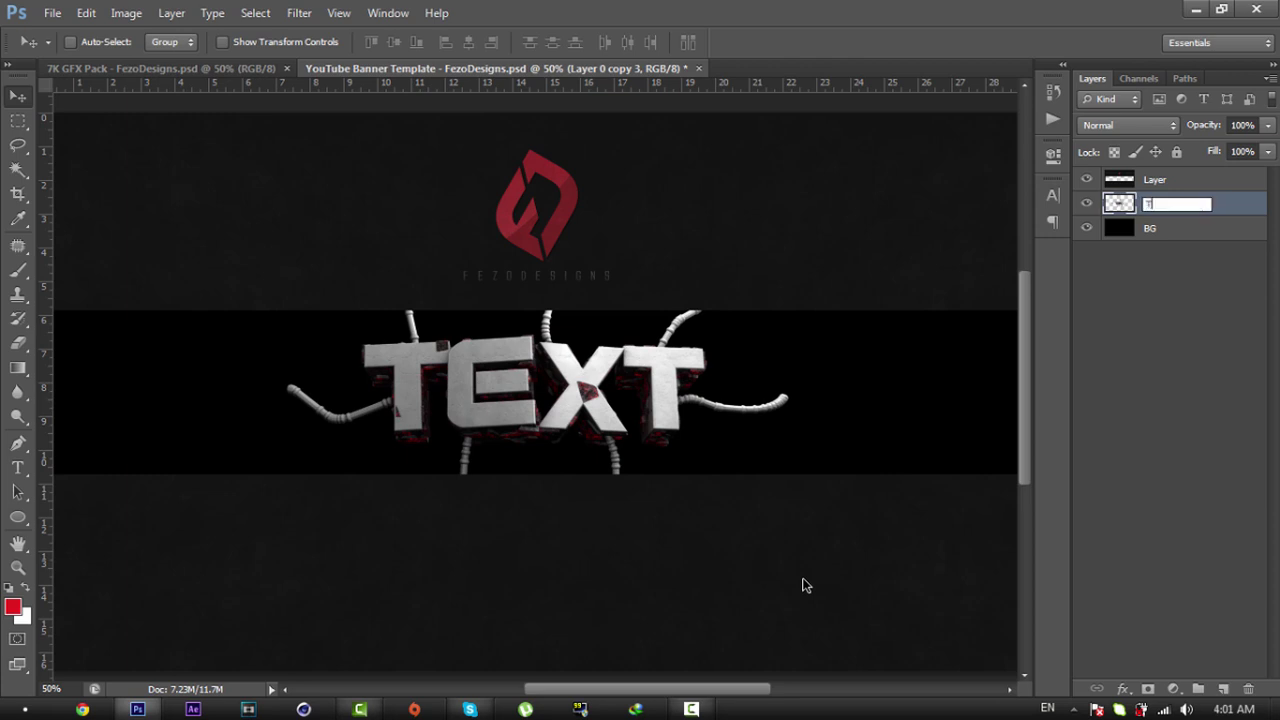
text(ender)
key(Return)
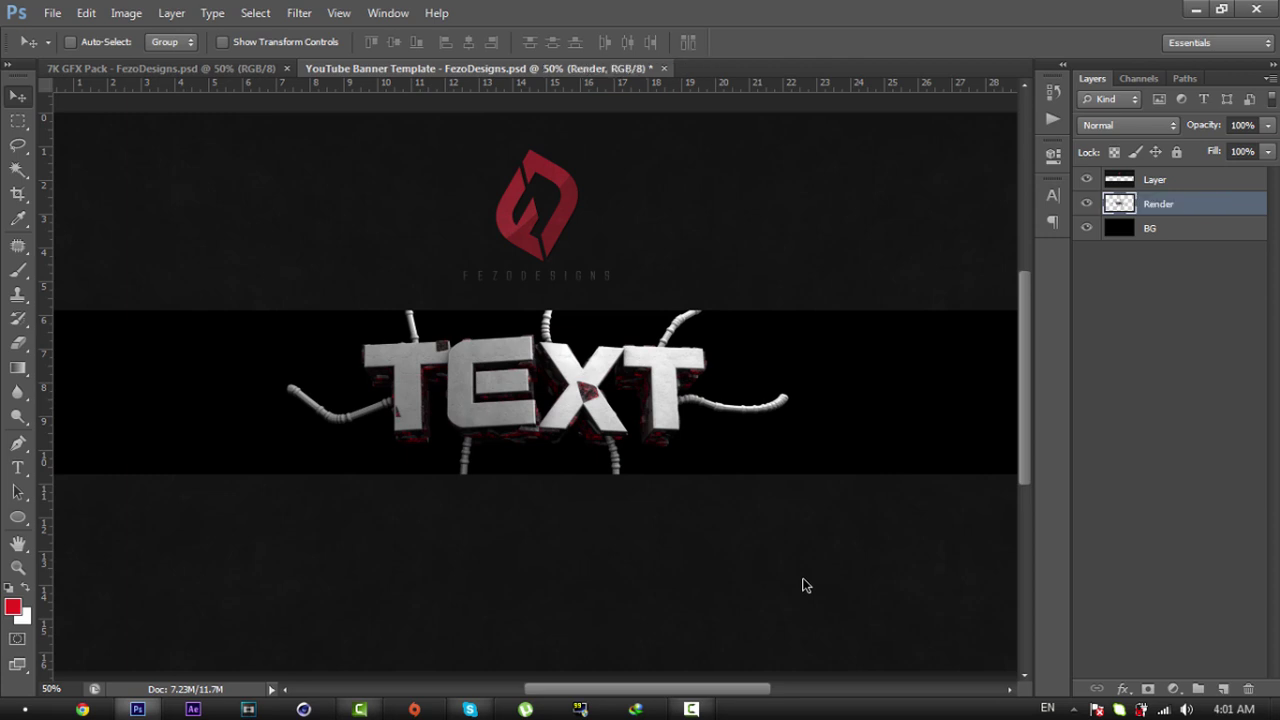
Step: On the Render layer, erase the tip of the right-hand tendril with a soft 46 px eraser at 100% opacity
click(1170, 300)
key(alt+[)
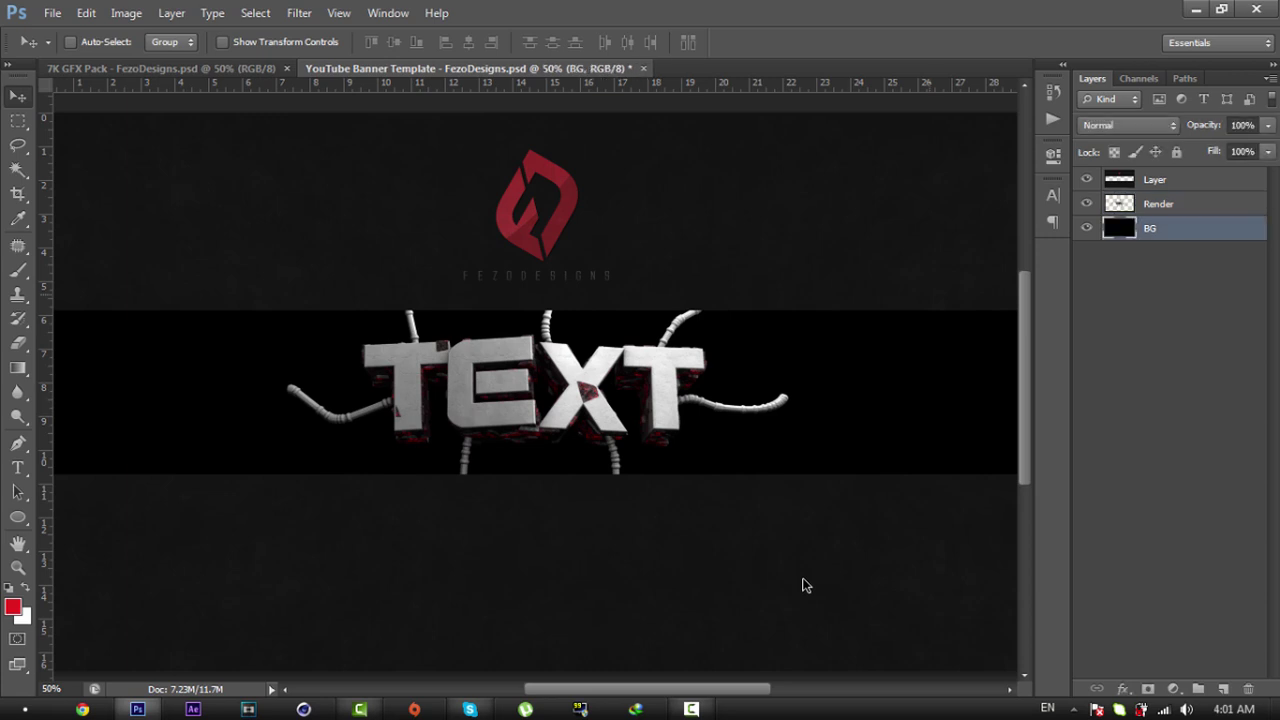
key(alt+])
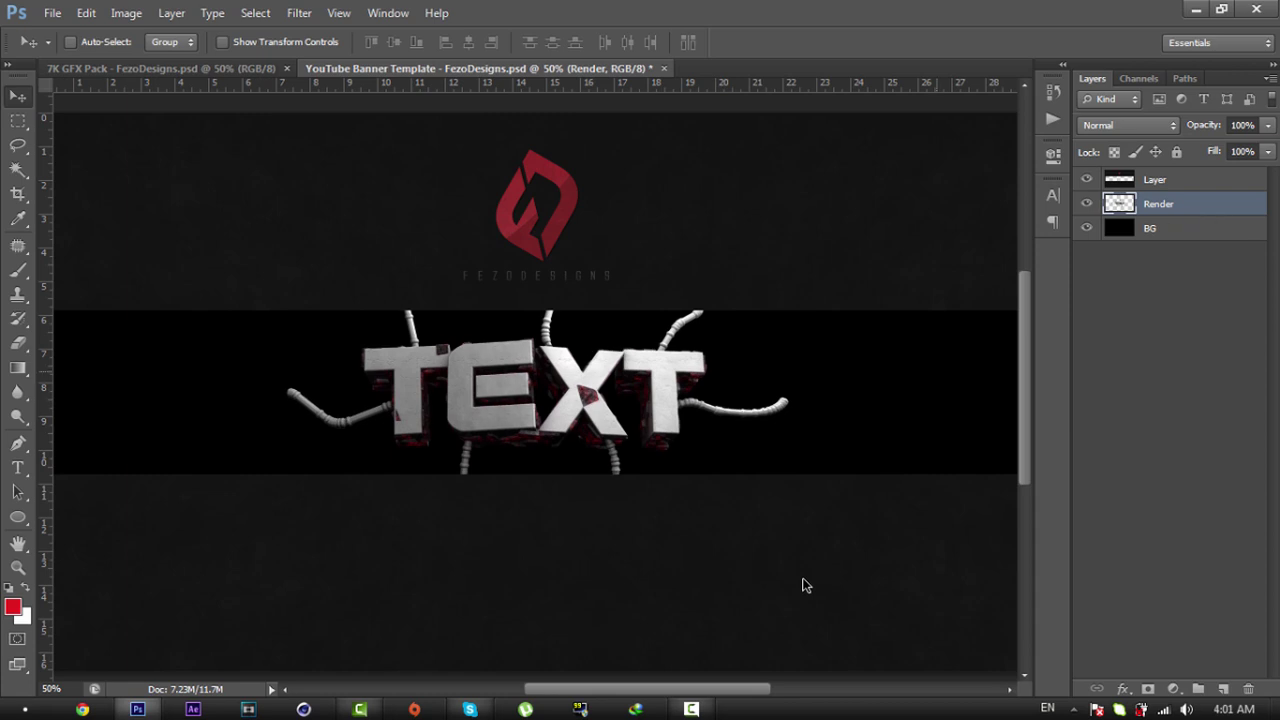
key(z)
click(806, 585)
click(806, 585)
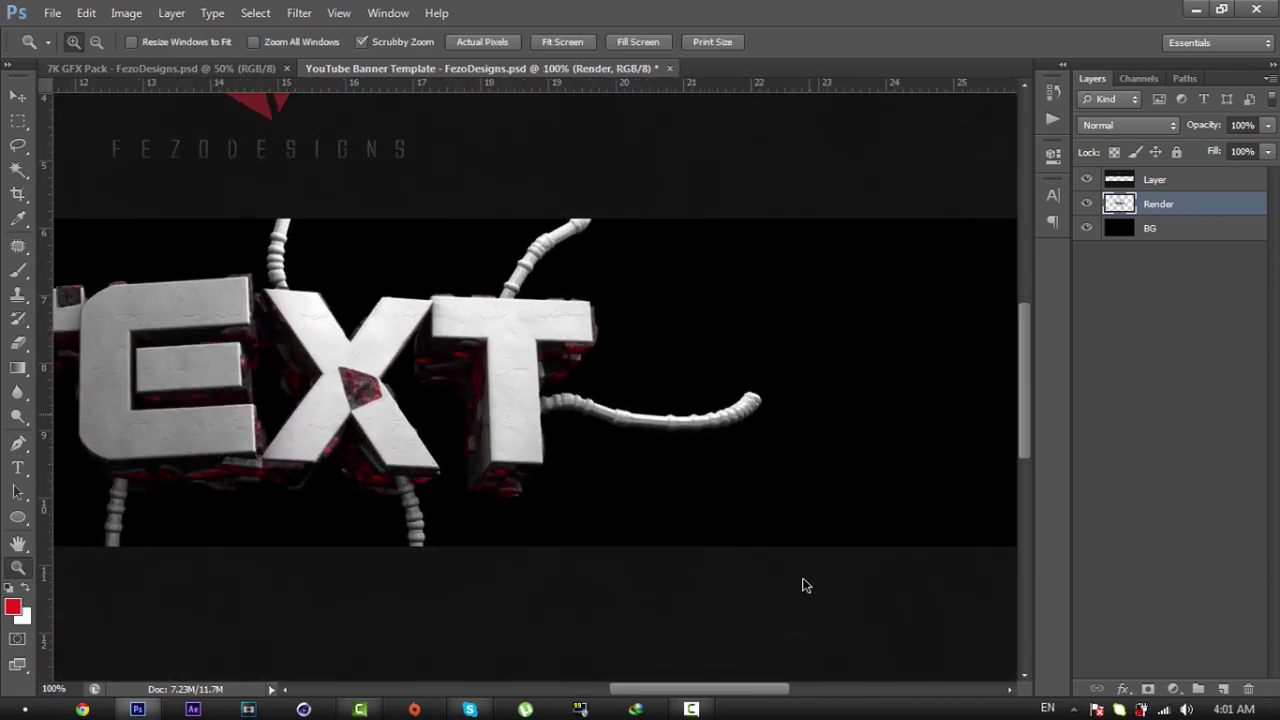
key(e)
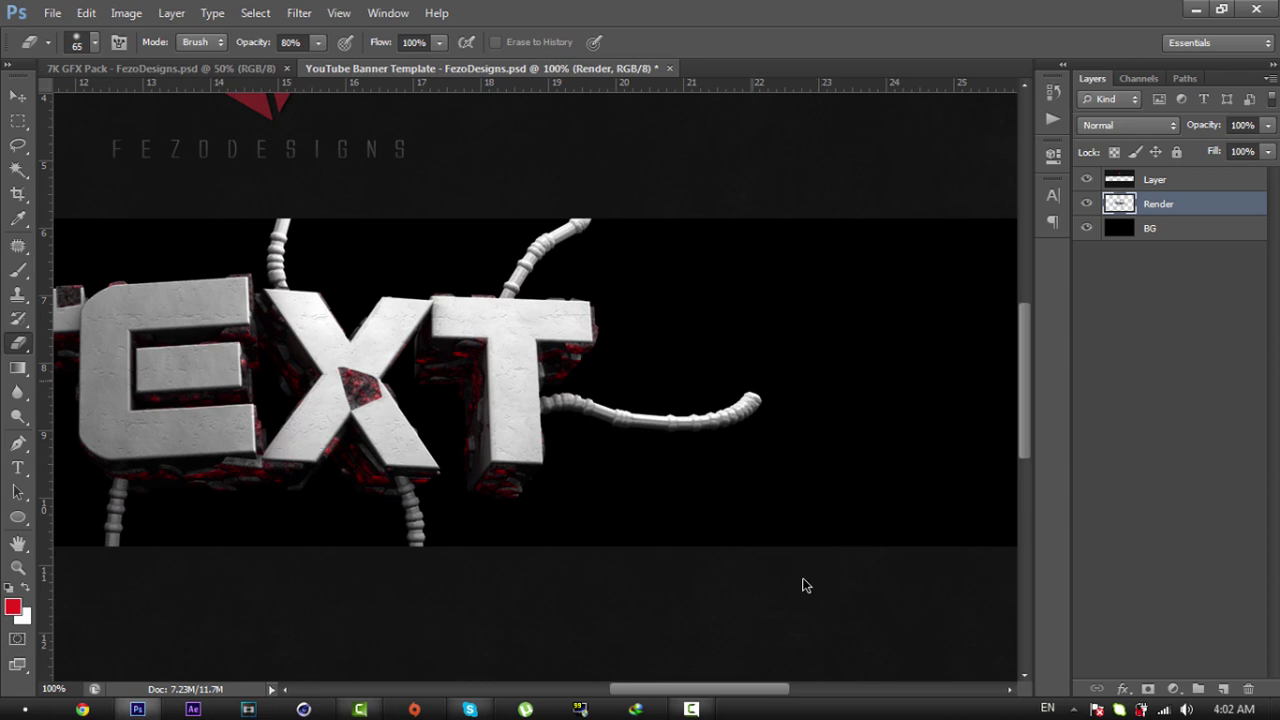
key(0)
right_click(806, 585)
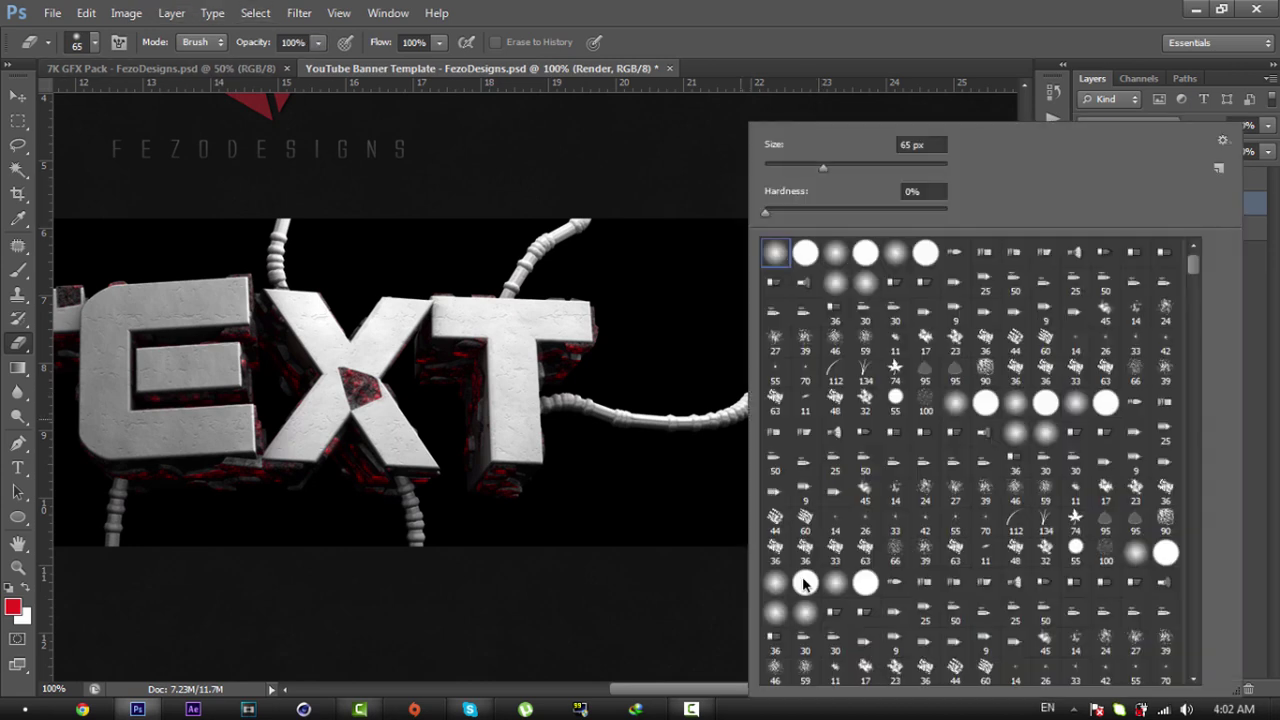
click(806, 585)
key(Return)
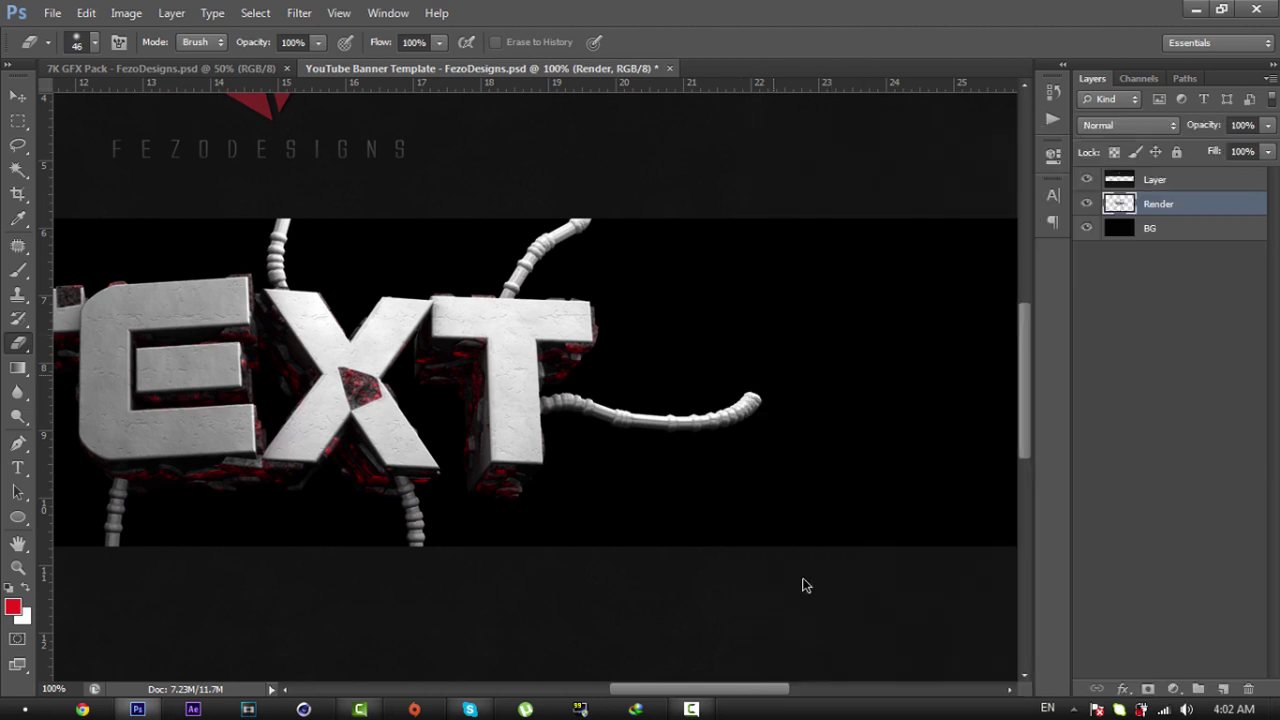
drag(790, 408, 742, 402)
Step: Erase the tip of the left-hand tendril with the same soft eraser
scroll(806, 585, left, 5)
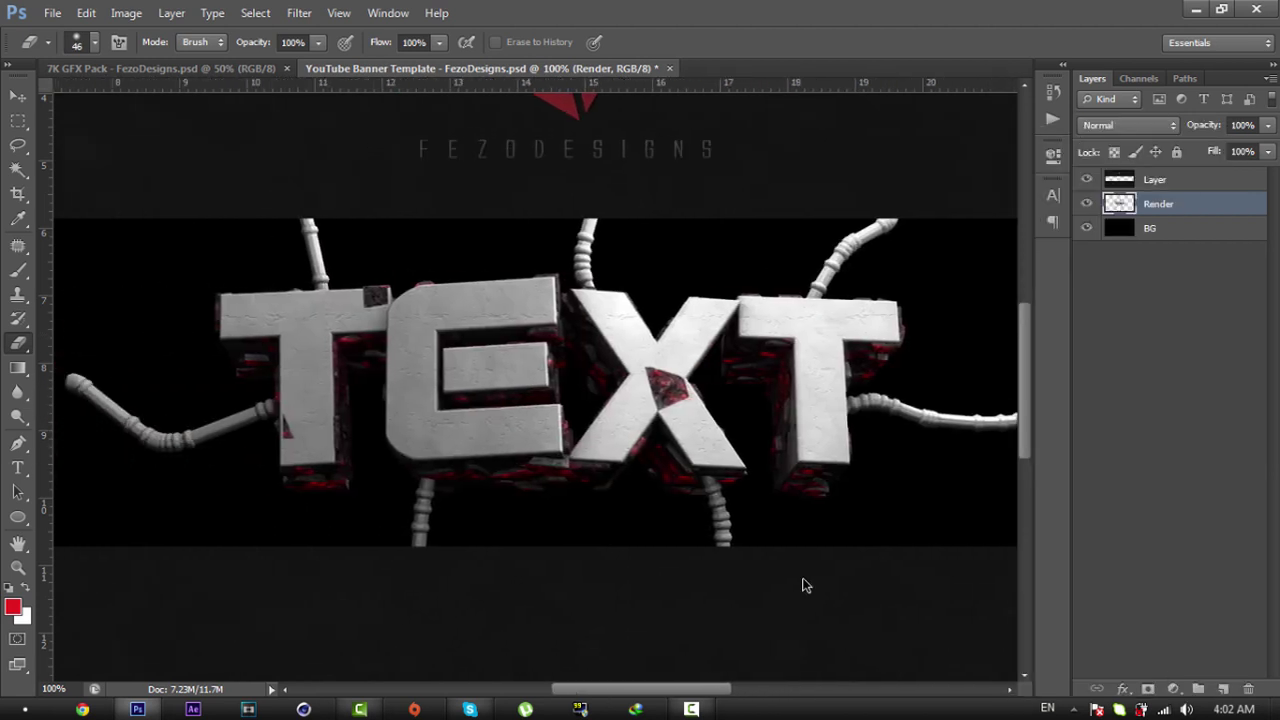
click(178, 382)
click(164, 380)
click(164, 380)
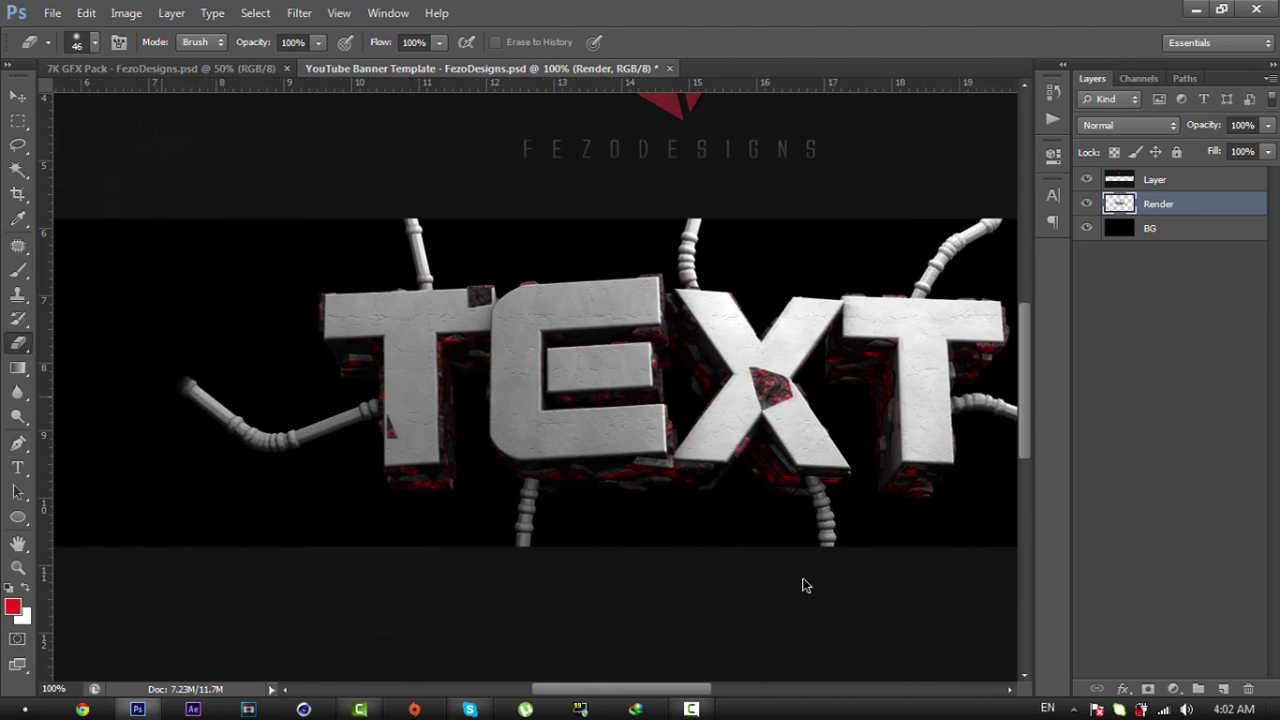
Step: Set the eraser to 50% opacity and 71 px, and gradually fade out the left-hand tendril's end
key(ctrl+d)
key(Return)
text(50)
key(Return)
right_click(806, 585)
text(71)
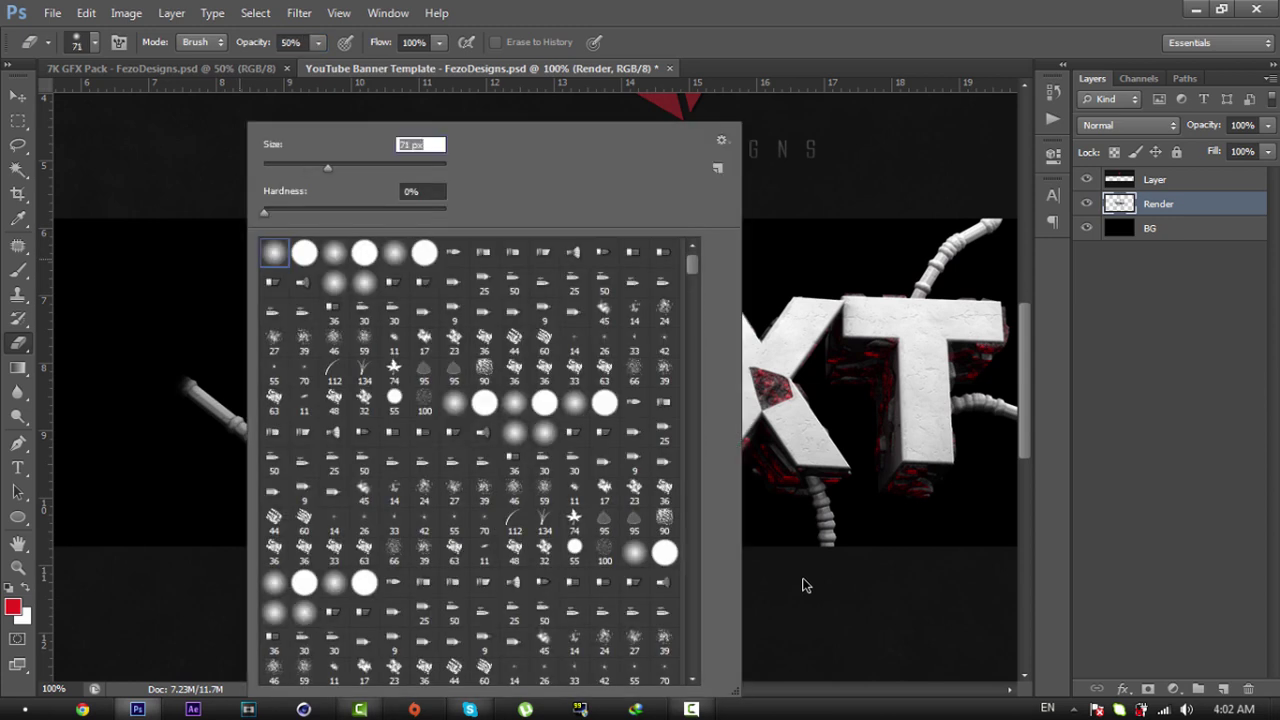
key(Return)
click(178, 388)
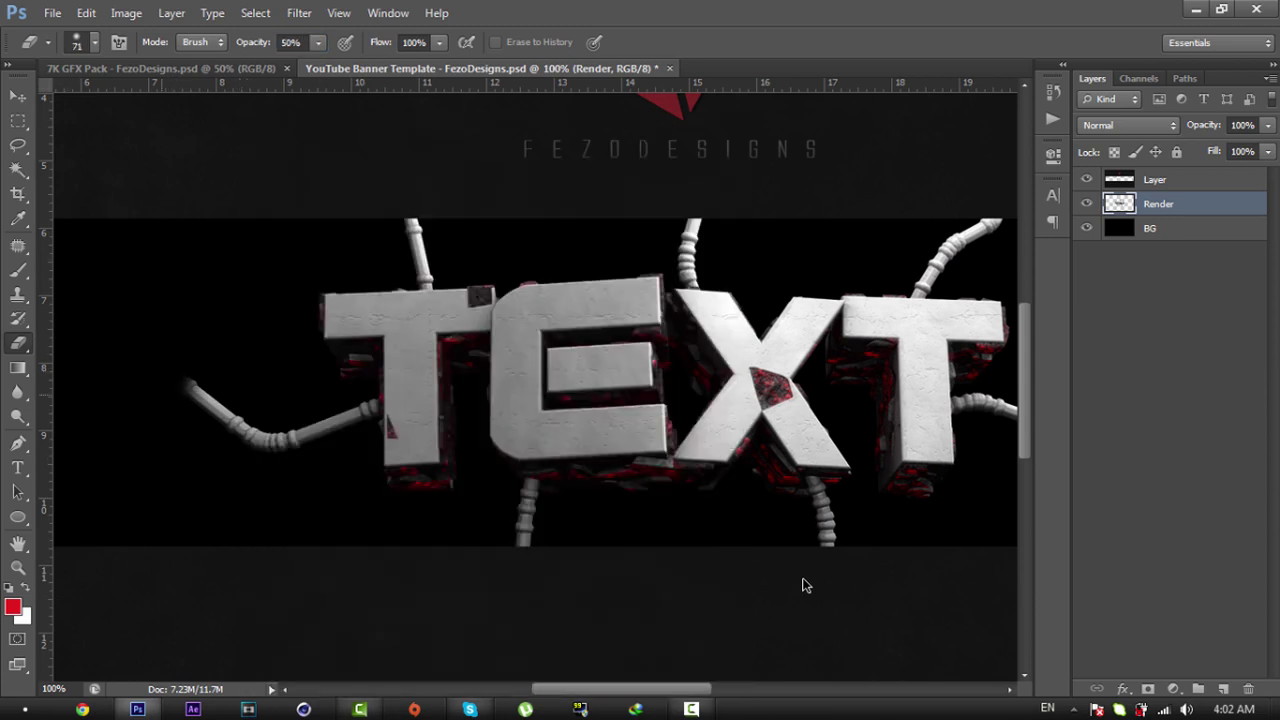
click(176, 397)
click(174, 397)
click(174, 390)
drag(193, 386, 206, 398)
Step: Fade out the right-hand tendril's end with the 50% opacity eraser
scroll(806, 585, right, 8)
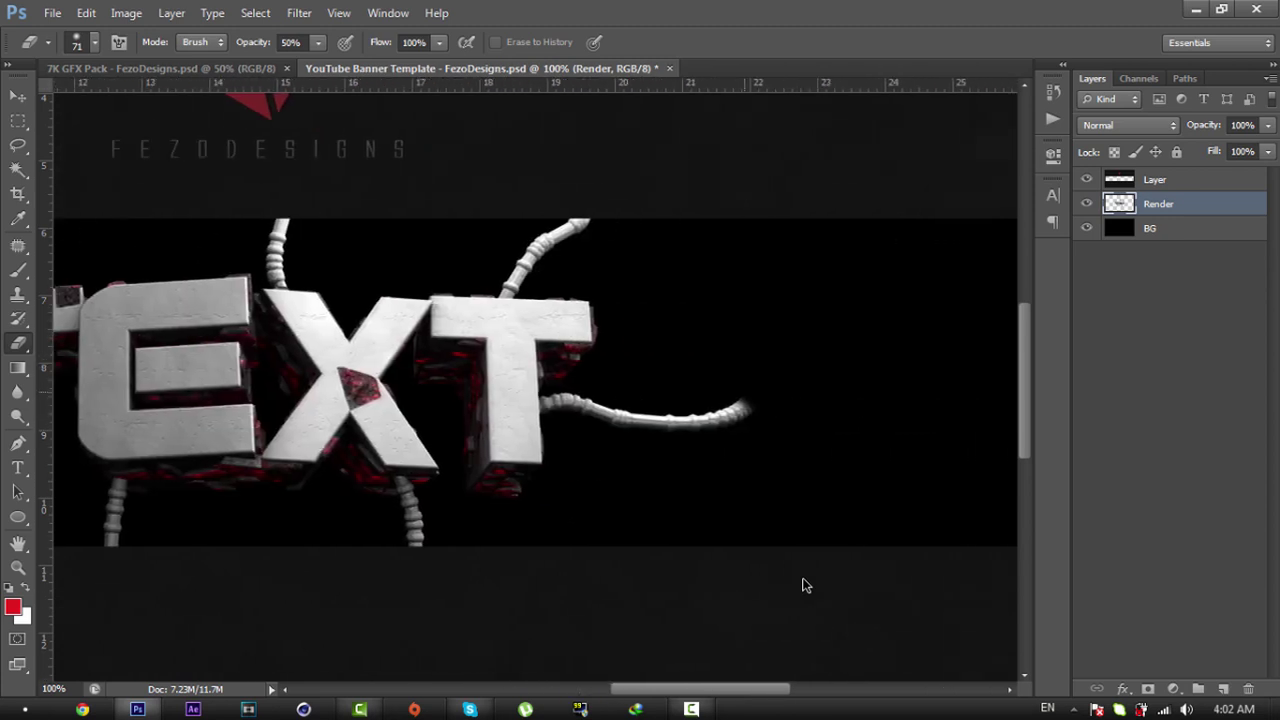
mouse_move(758, 391)
mouse_down()
mouse_move(738, 384)
mouse_move(740, 426)
mouse_up()
scroll(805, 585, left, 5)
key(z)
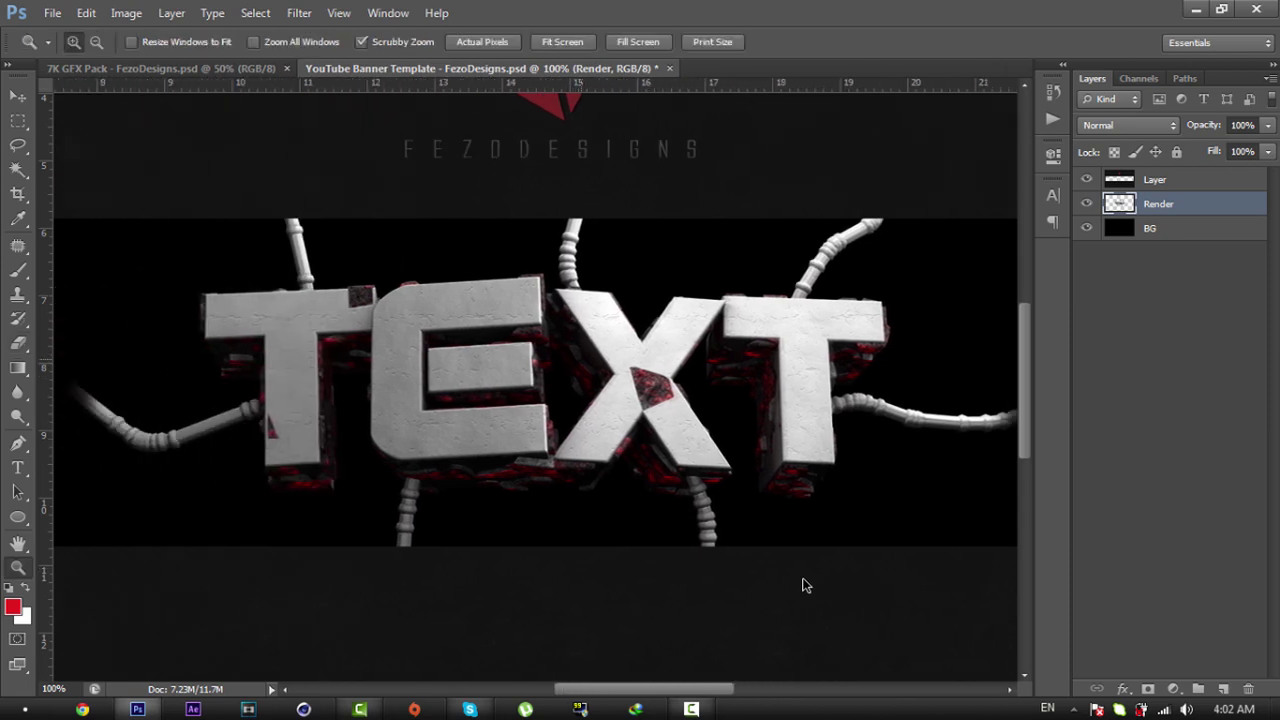
right_click(597, 369)
click(620, 474)
scroll(618, 474, up, 1)
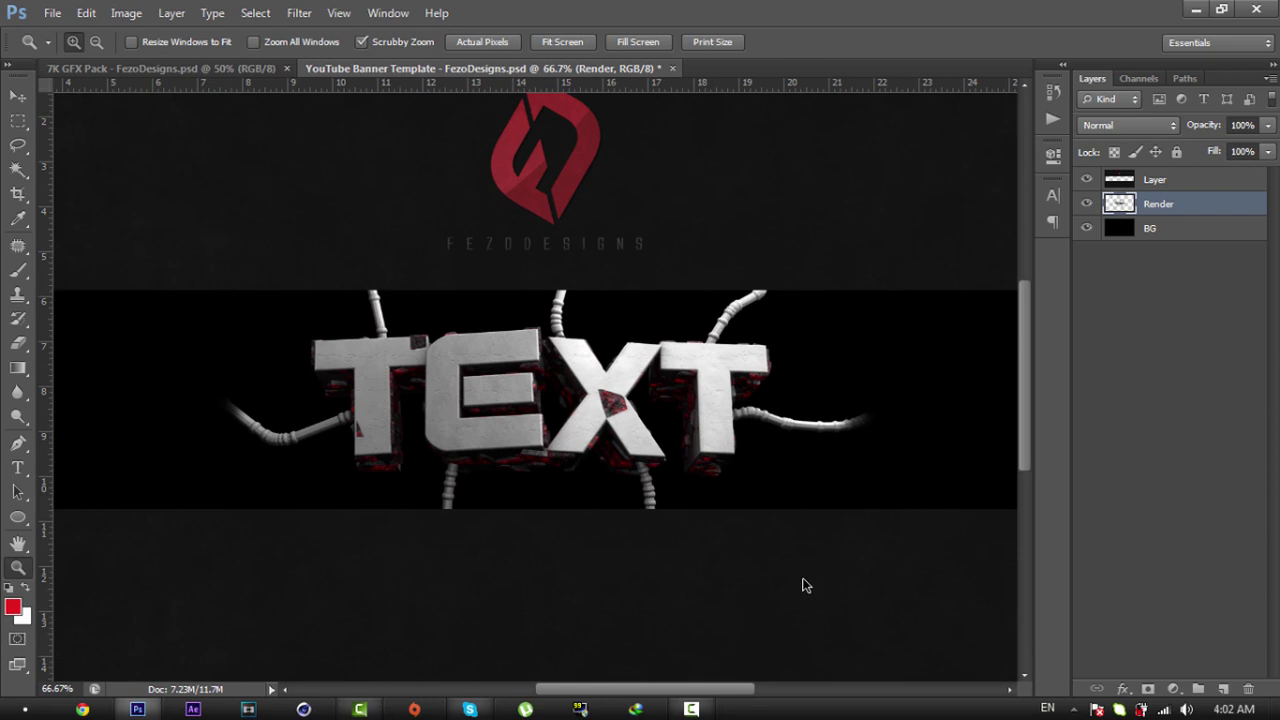
Step: Duplicate the Render layer, naming the upper layer "Render" and the lower one "Render copy"
key(ctrl+j)
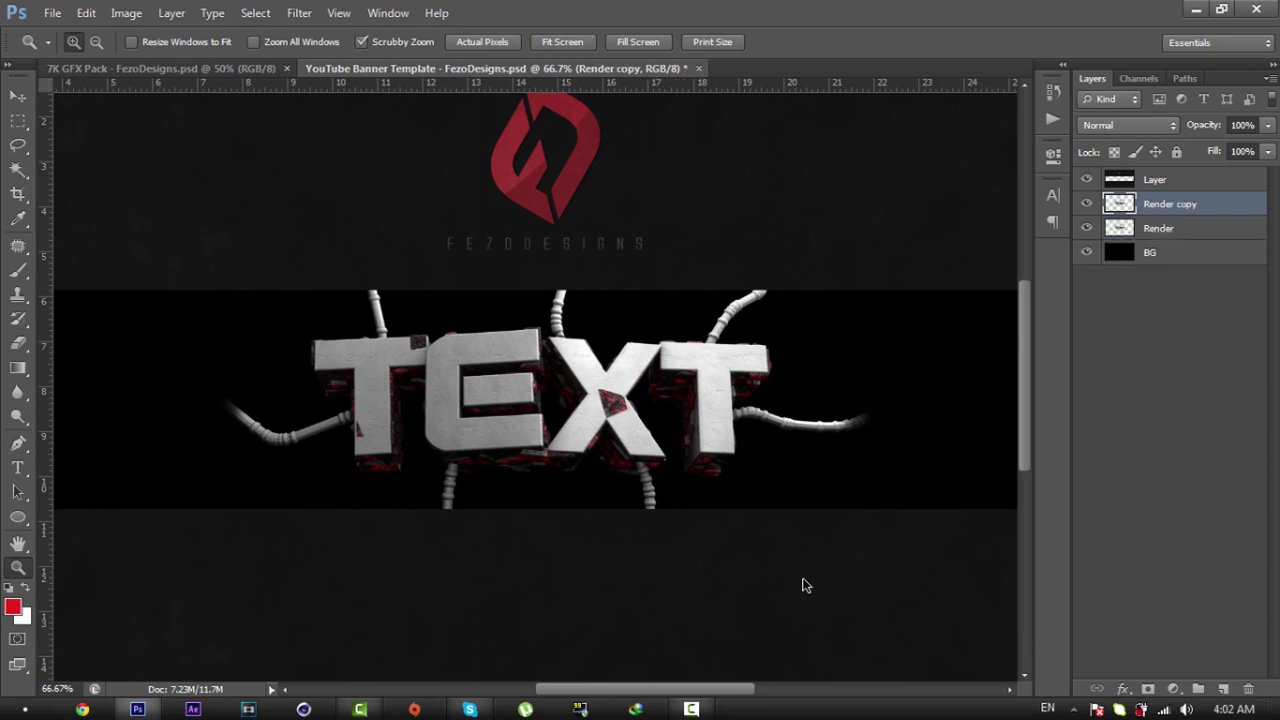
double_click(1170, 204)
text(Render)
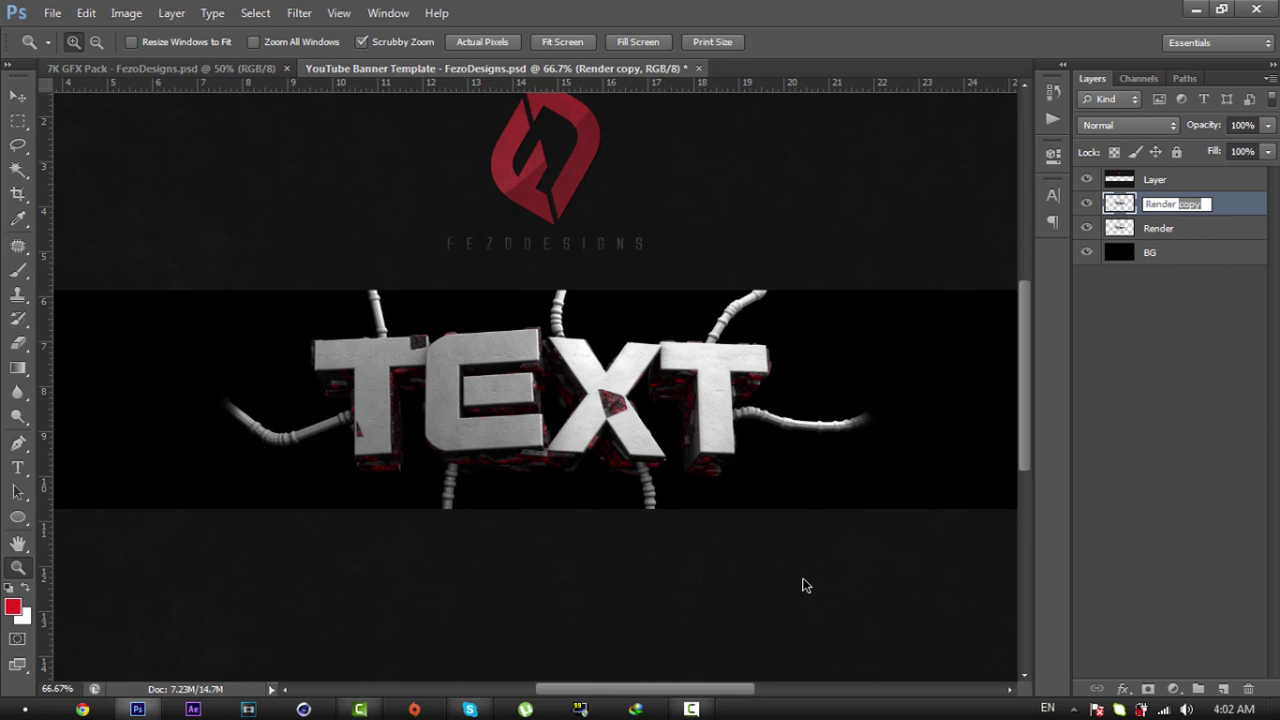
key(Return)
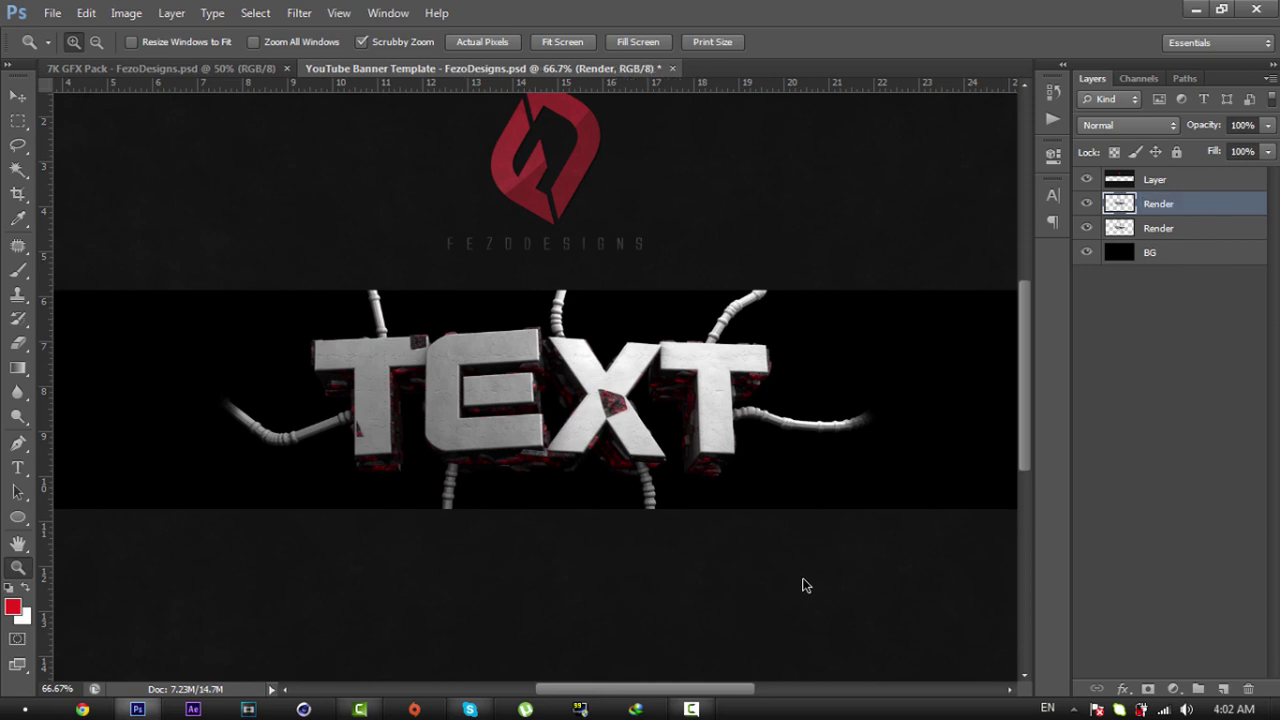
key(Tab)
key(Right)
text(copy)
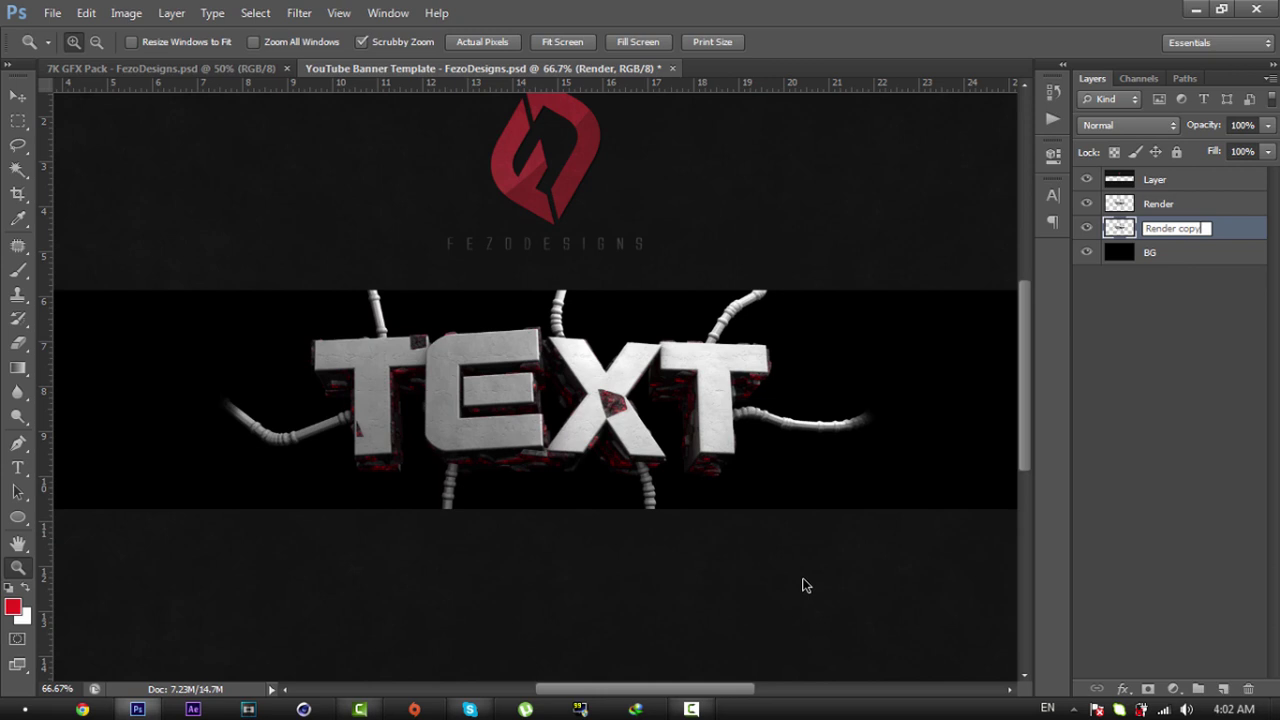
key(Return)
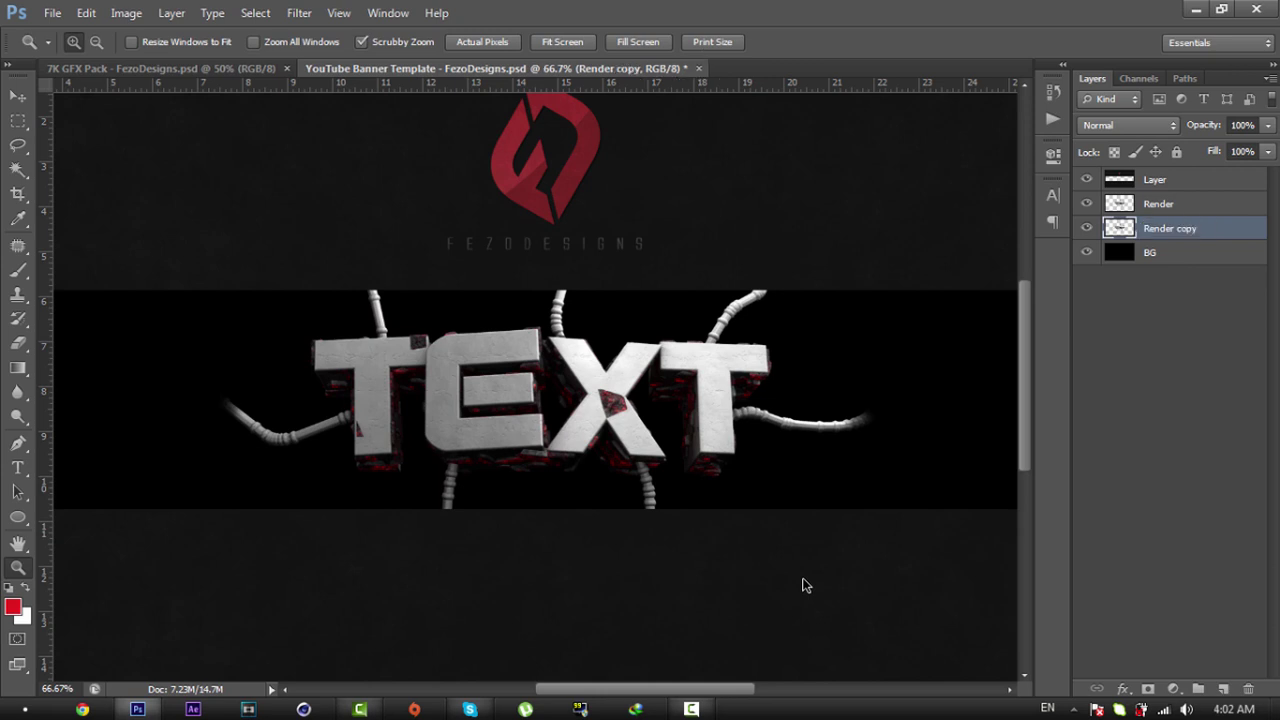
Step: Scale the Render copy layer up to about 105.65% around its centre
key(ctrl+t)
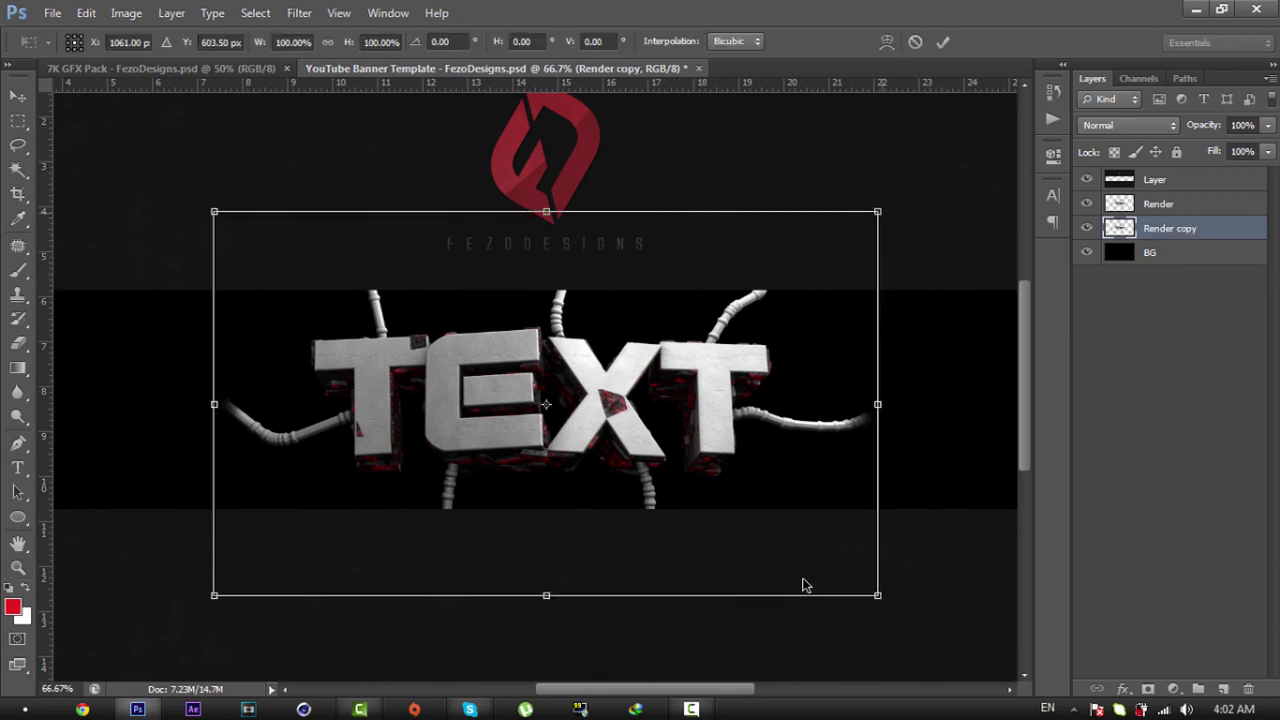
drag(878, 211, 897, 200)
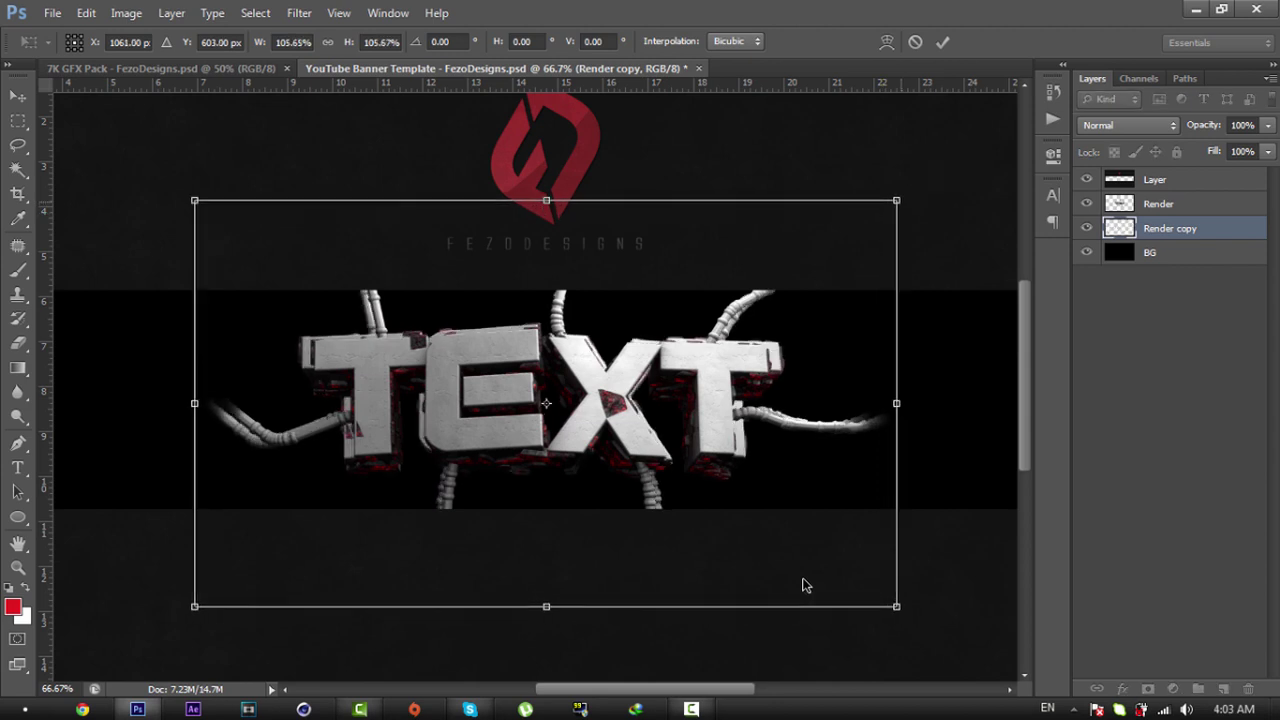
key(Return)
key(z)
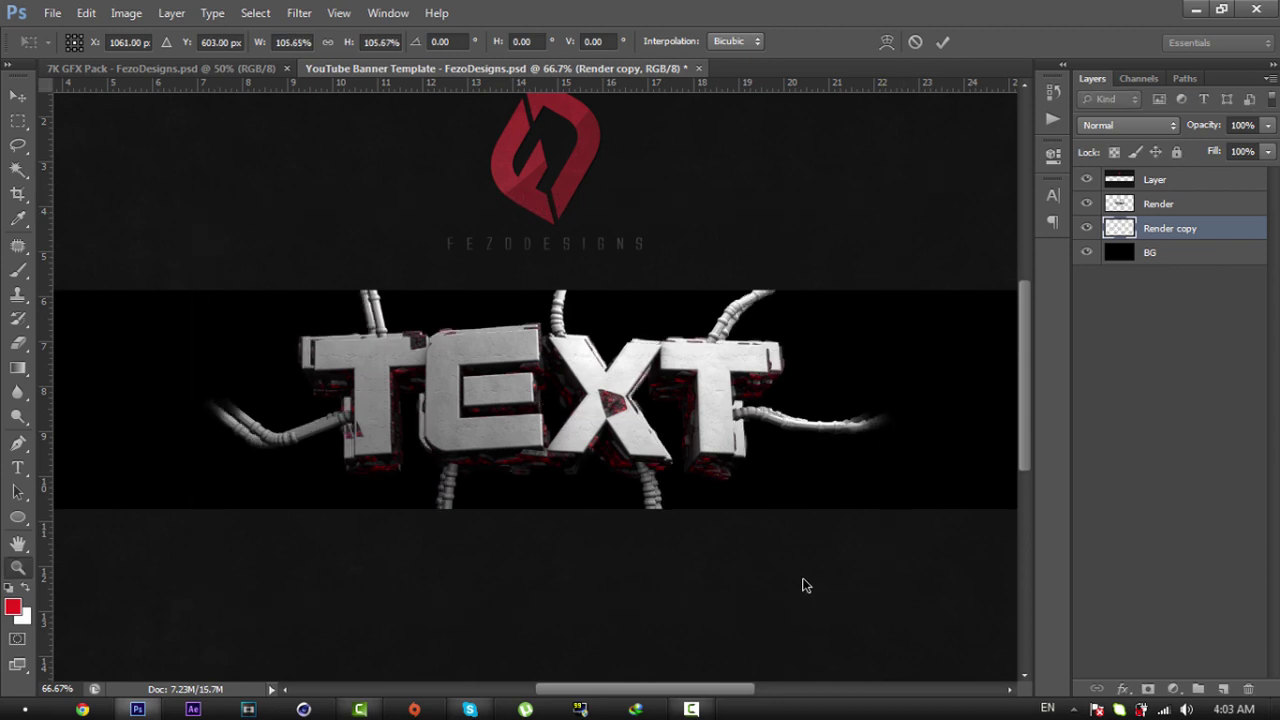
Step: Apply a Radial Blur to Render copy with amount 15, Zoom method and Good quality
key(Up)
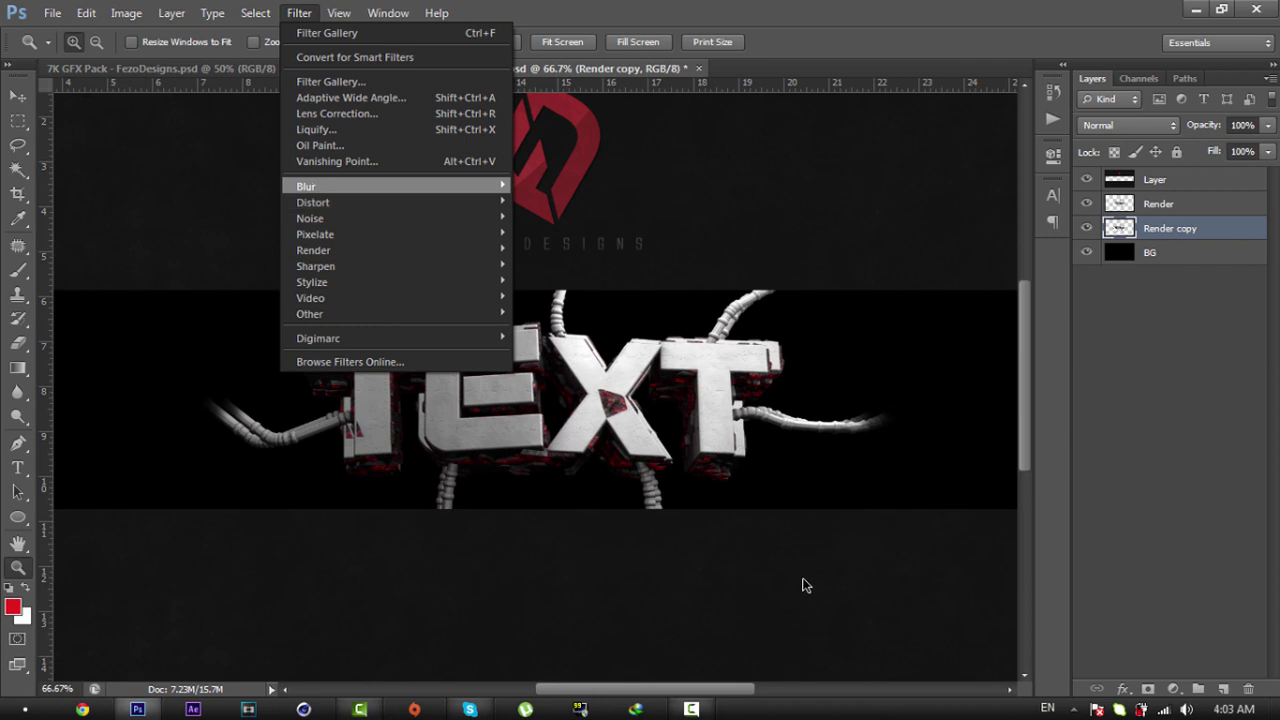
key(Right)
key(Down)
key(Down)
key(Down)
key(Down)
key(Down)
key(Down)
key(Down)
key(Down)
key(Down)
key(Down)
key(Down)
key(Up)
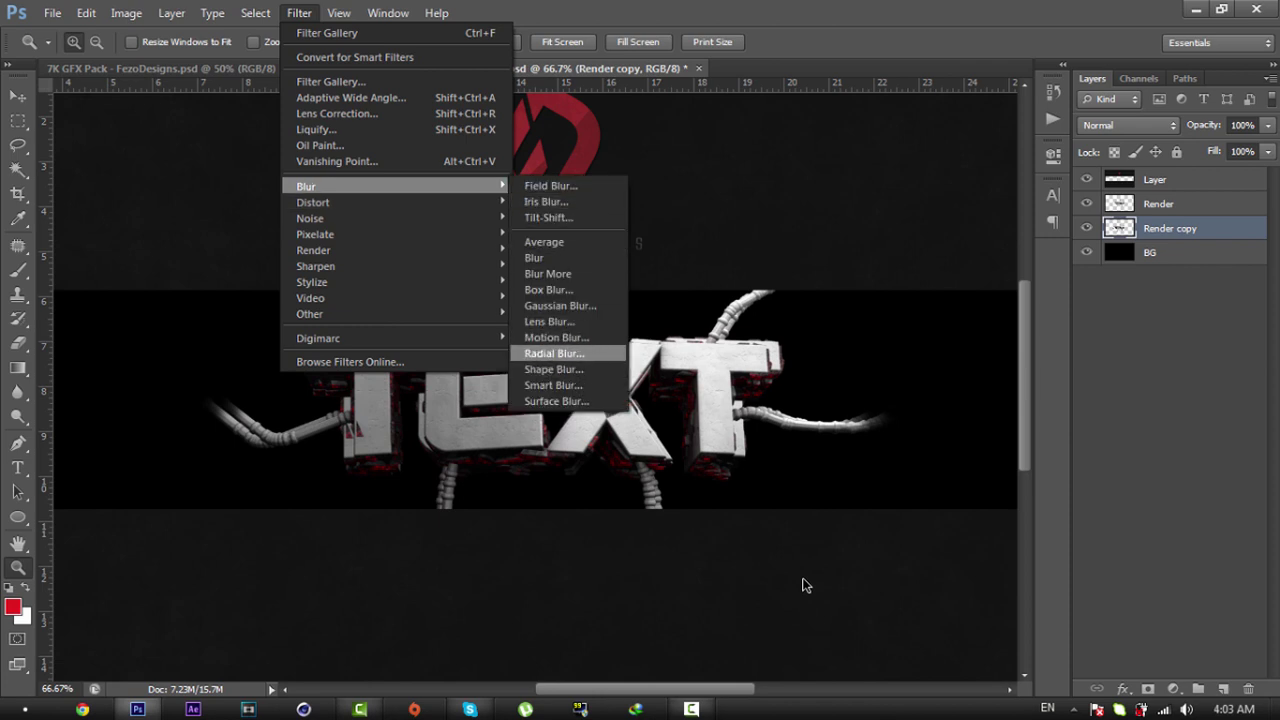
key(Return)
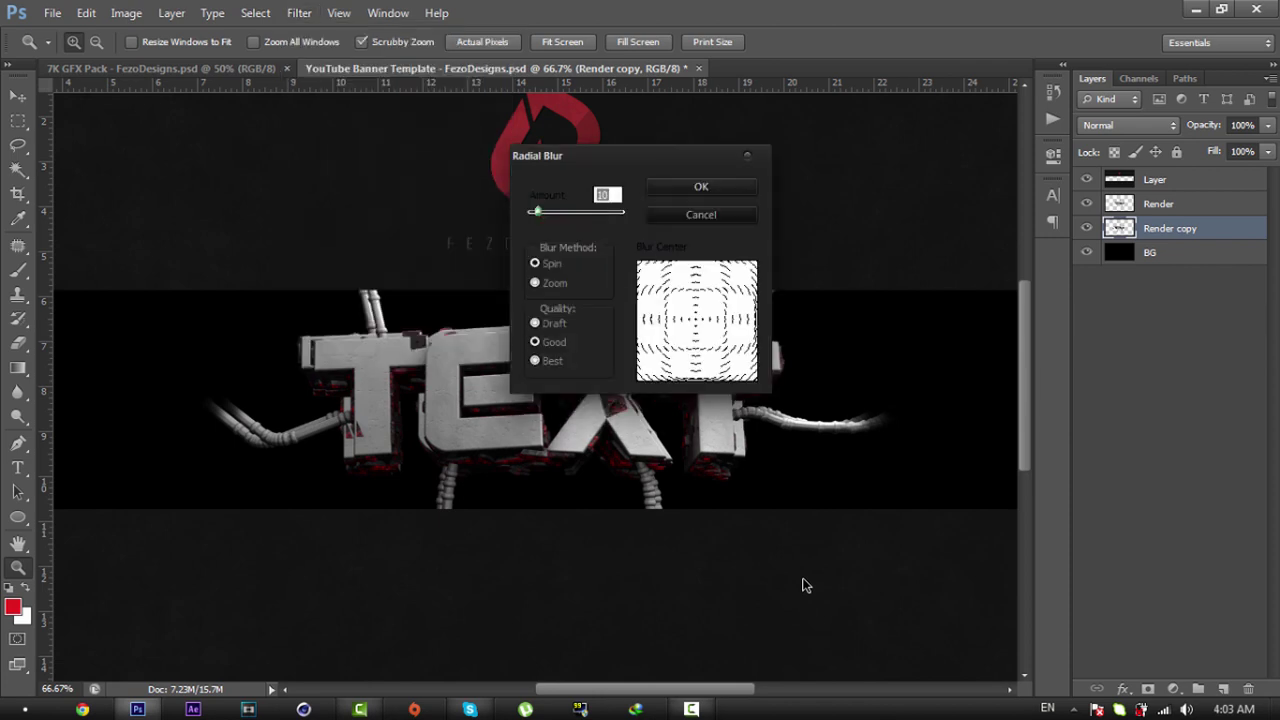
text(15)
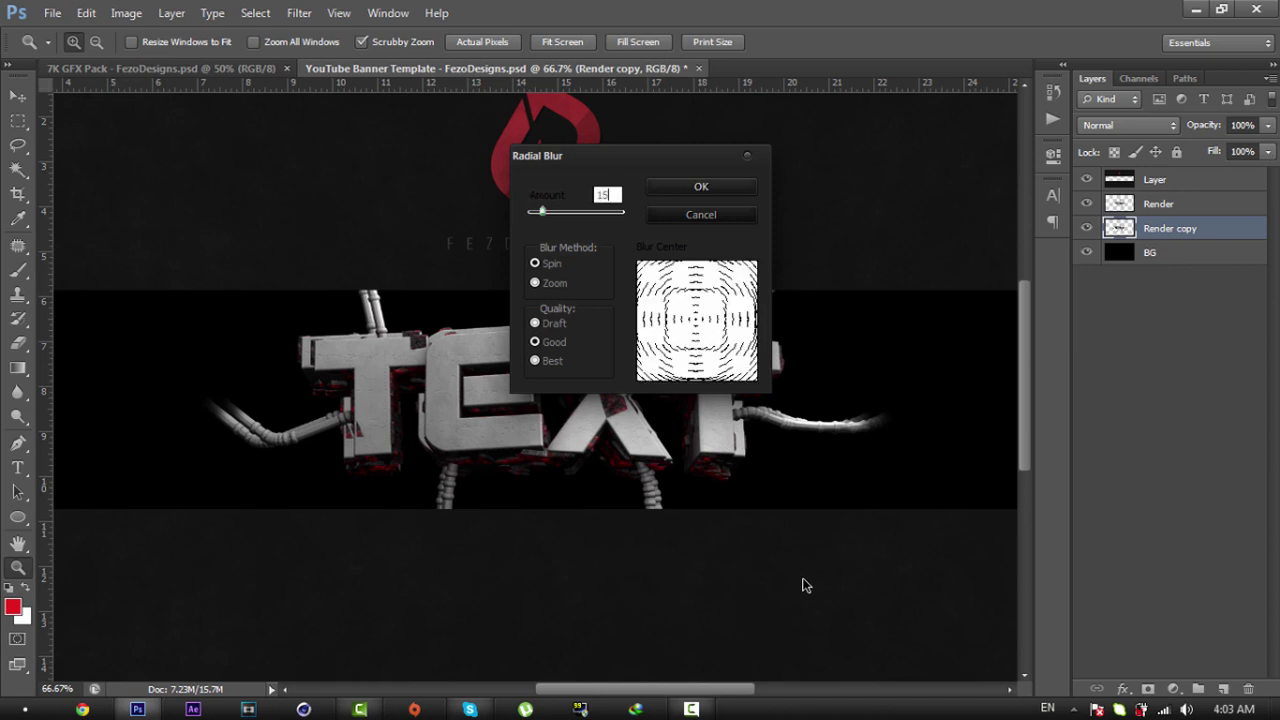
key(Tab)
key(Down)
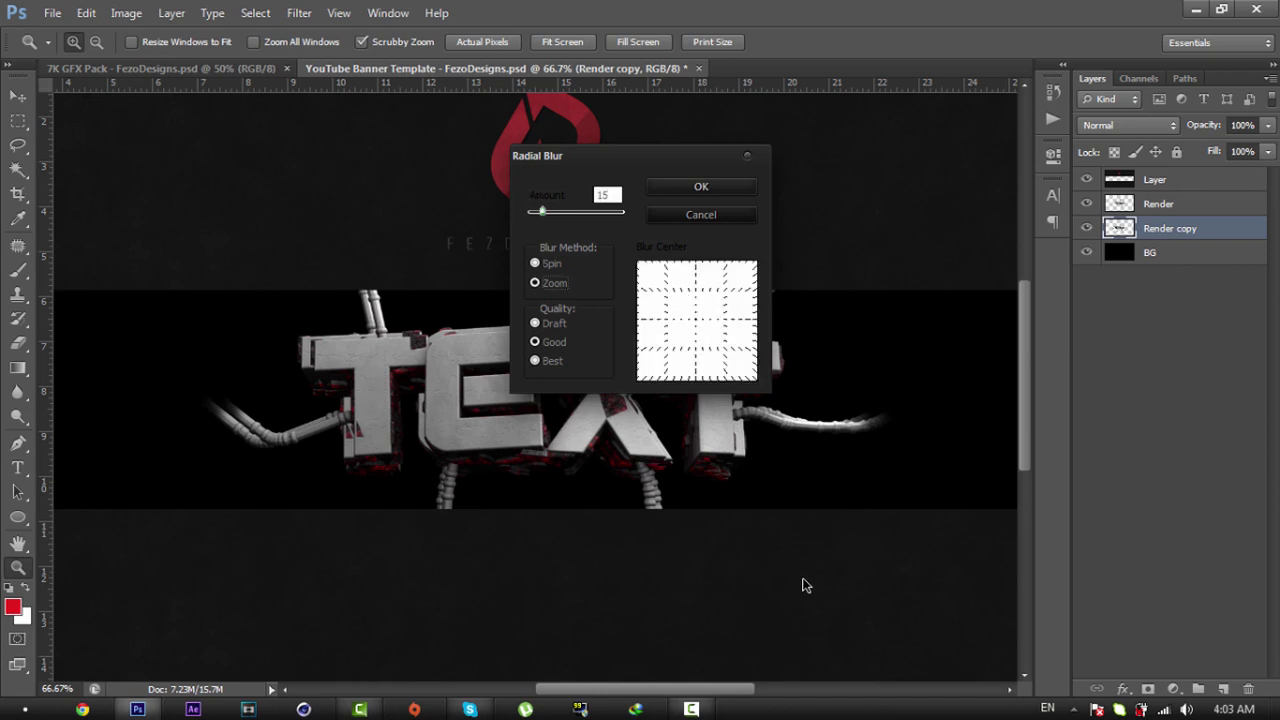
key(Return)
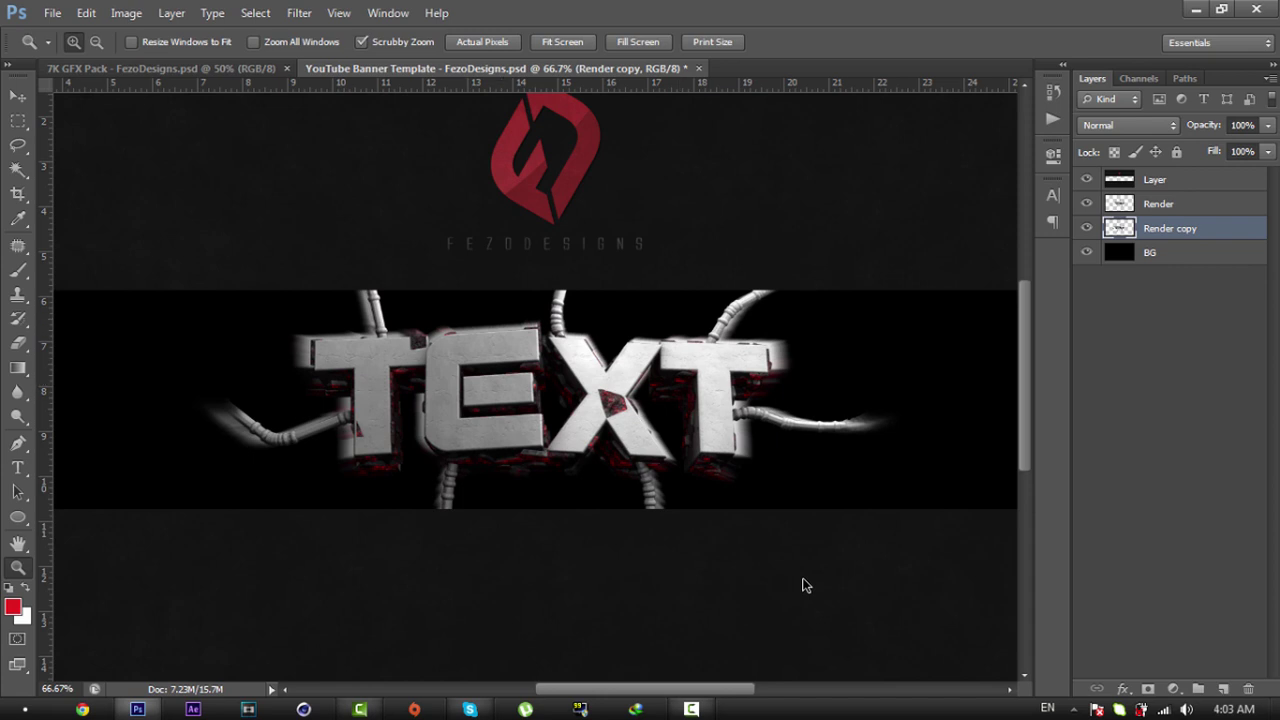
Step: Set the blurred Render copy layer's opacity to 35%
key(Return)
key(3)
key(5)
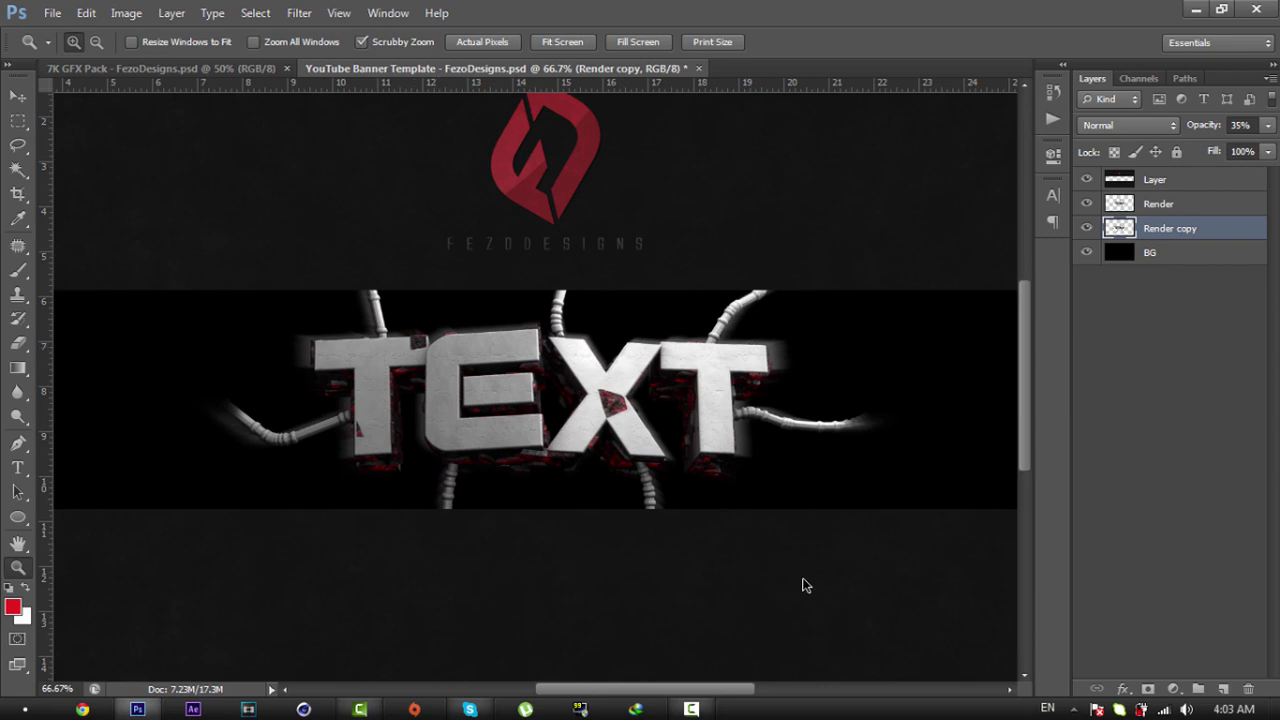
Step: Create a layer group named "CC" directly above the Render layer
click(1170, 204)
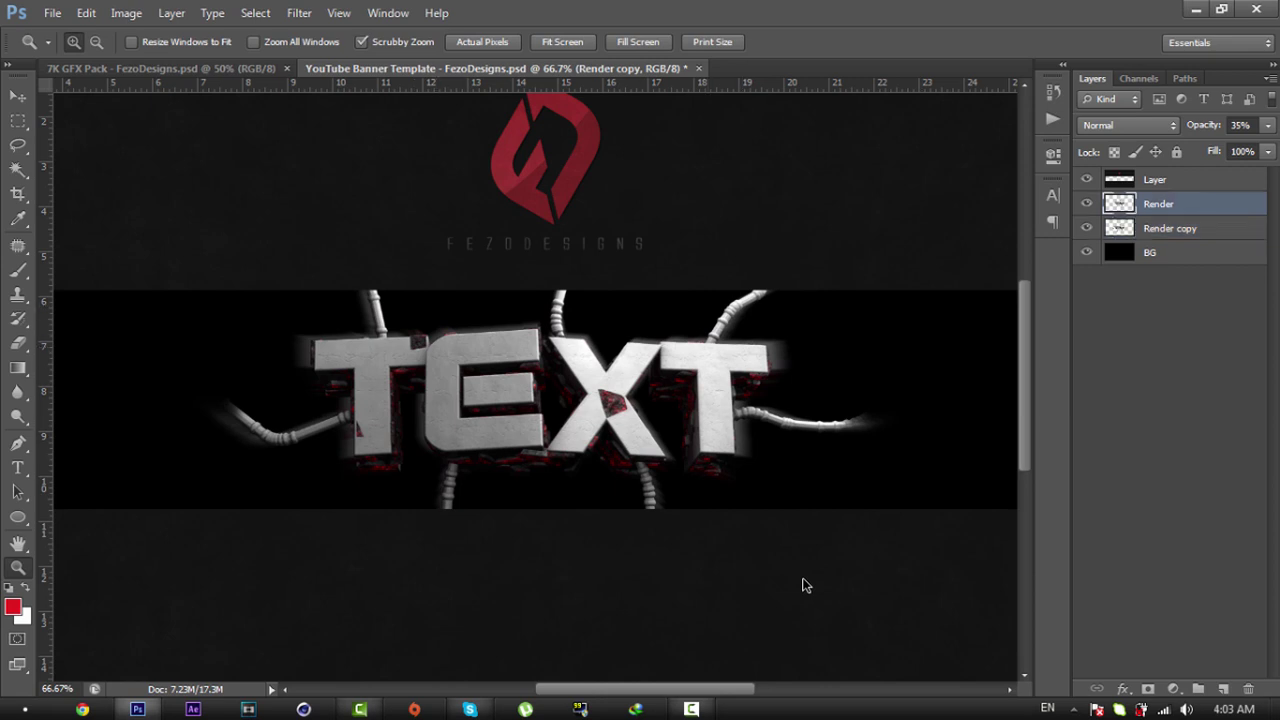
click(1198, 688)
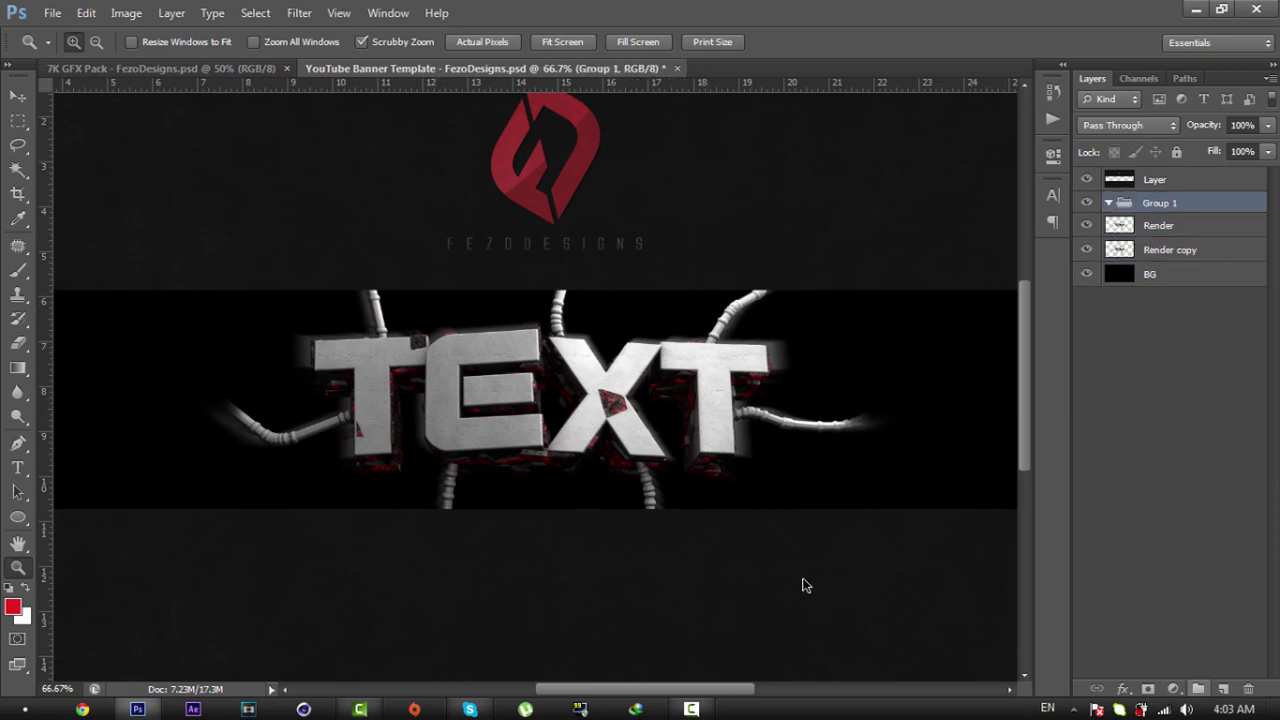
double_click(1160, 203)
text(CC)
key(Return)
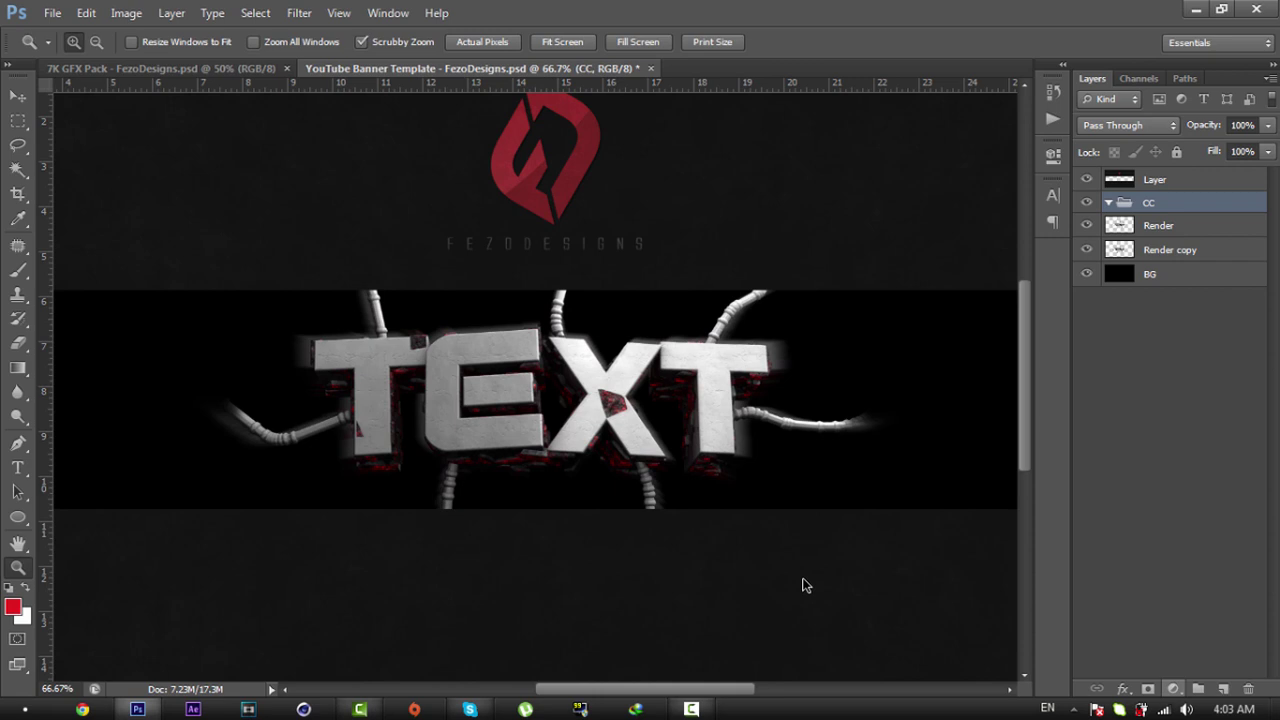
Step: Add a Gradient Map adjustment in the CC group using the white-to-black gradient with Reverse enabled
click(1172, 689)
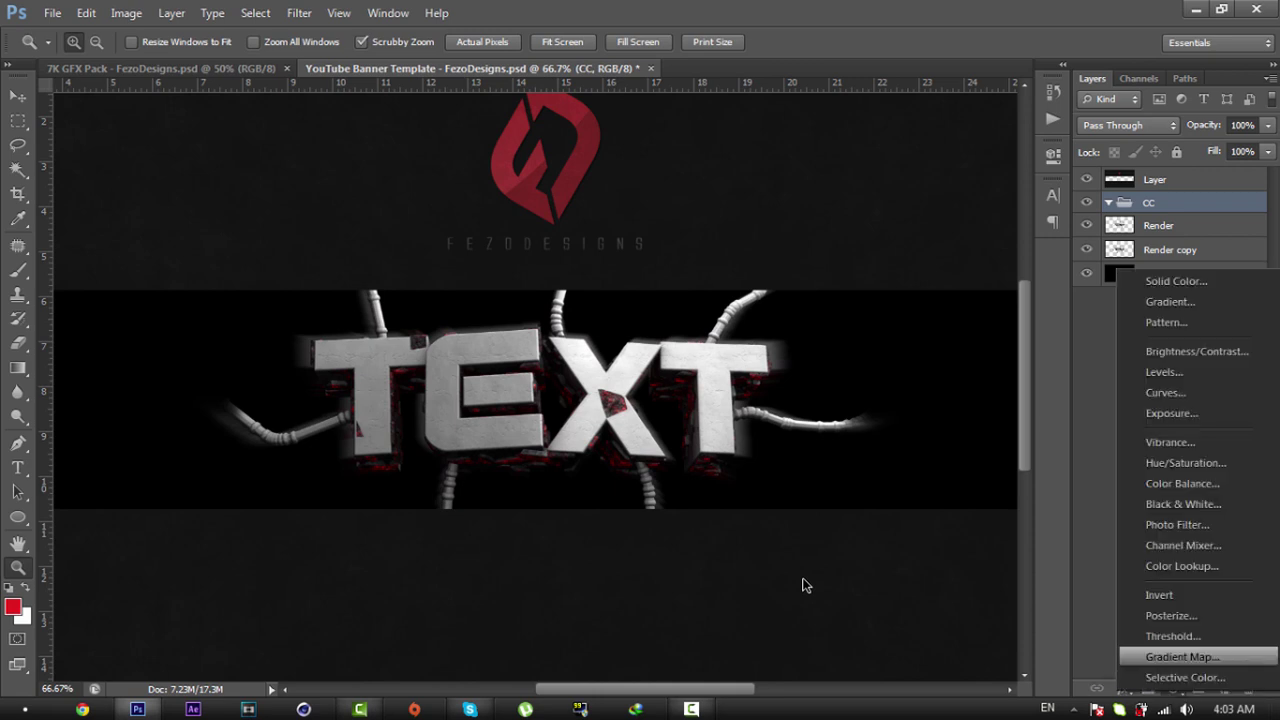
click(1182, 657)
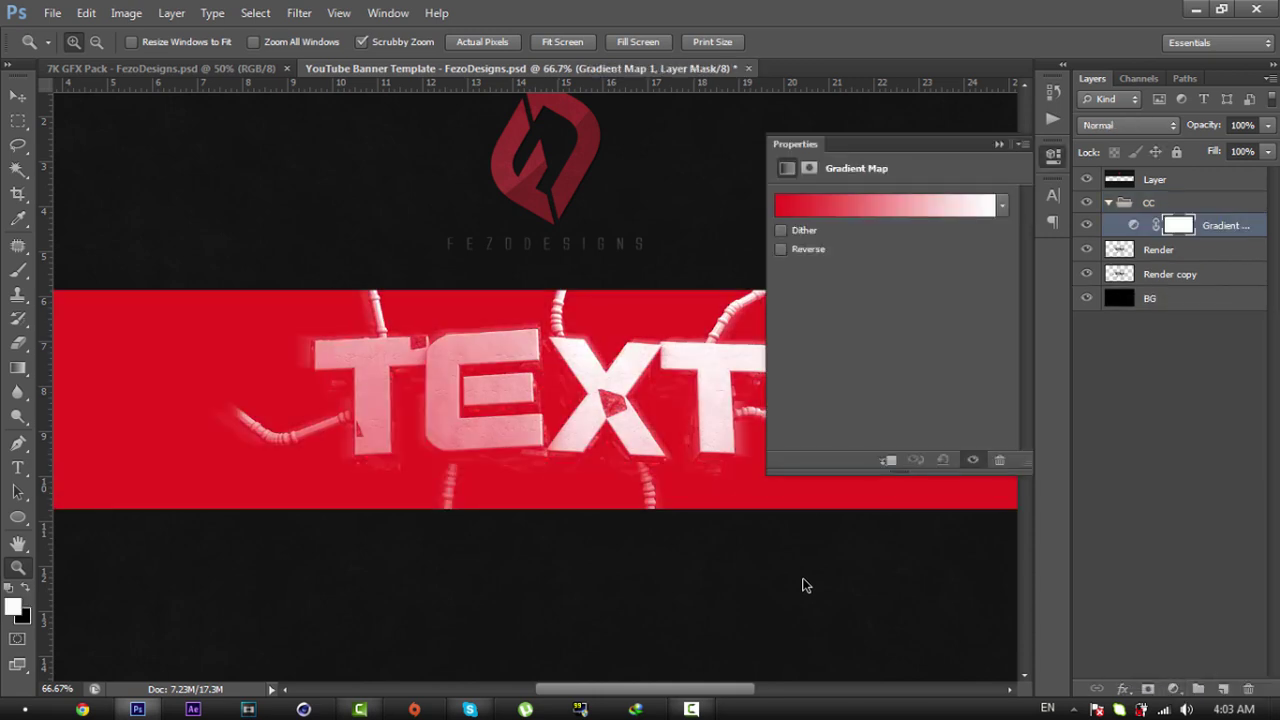
click(1001, 205)
click(798, 246)
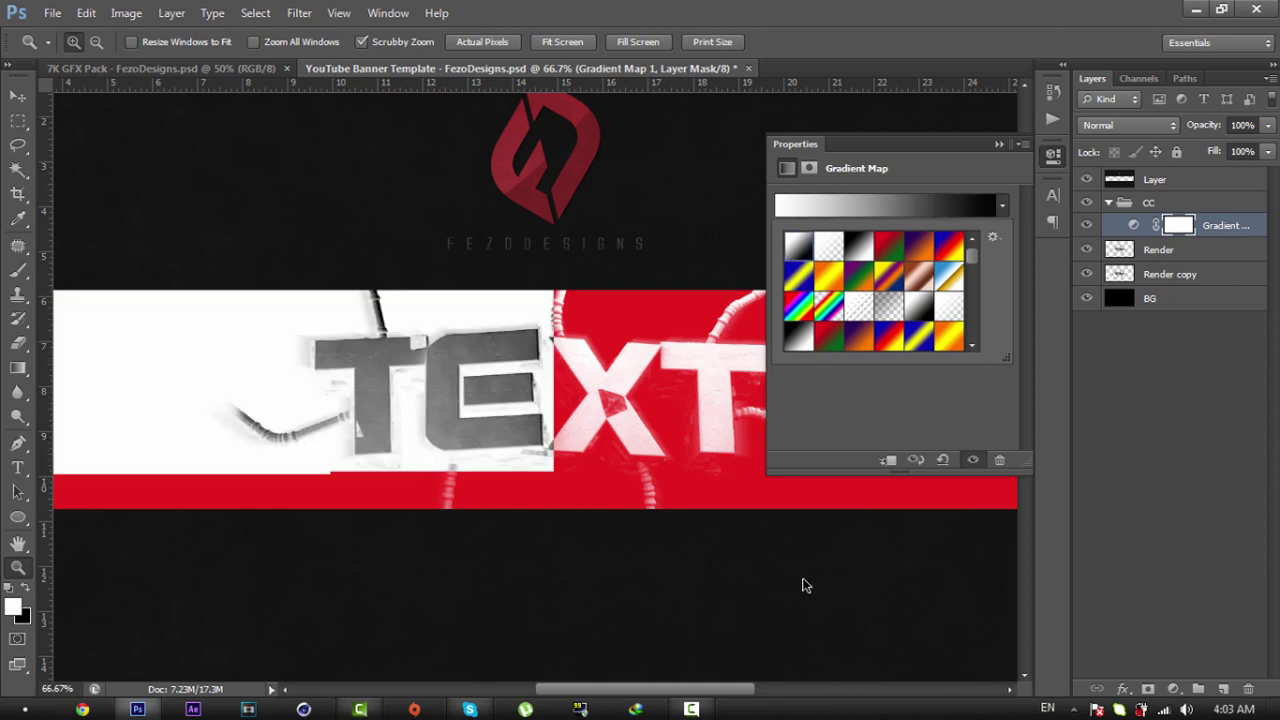
click(1001, 205)
click(781, 249)
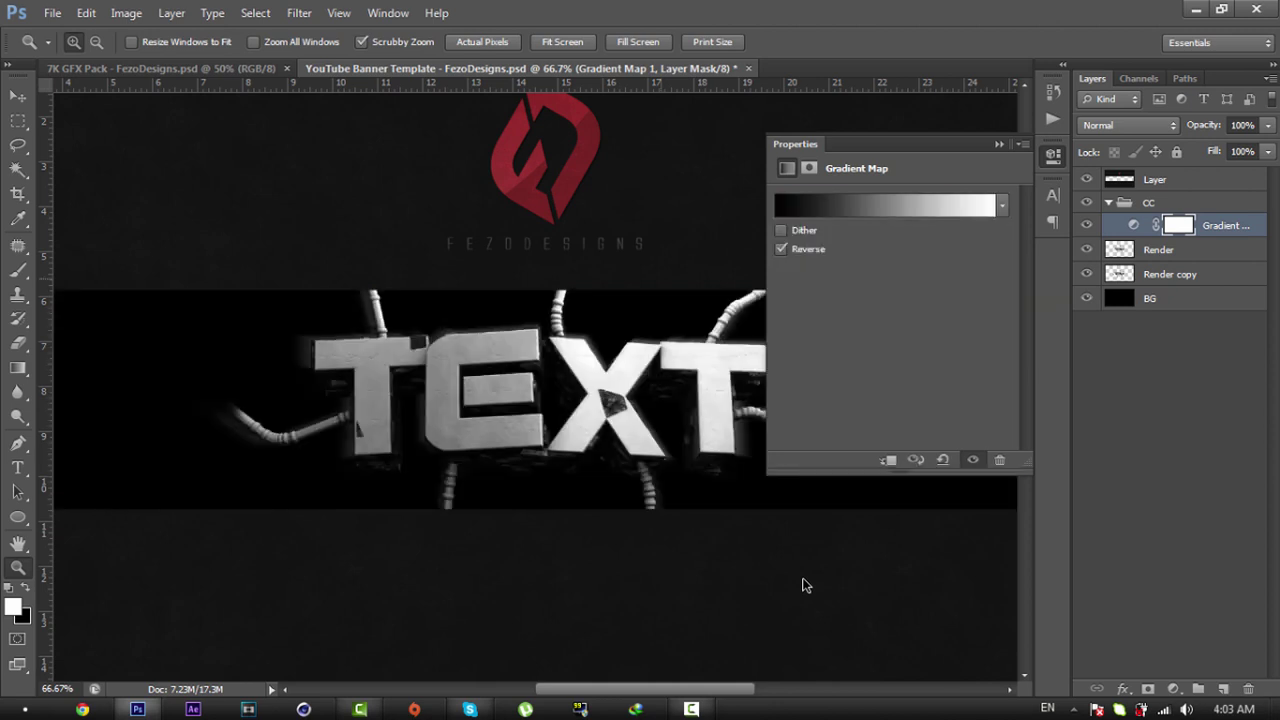
click(999, 144)
Step: Set the black-and-white gradient map to Overlay blending at 50% opacity
click(1128, 125)
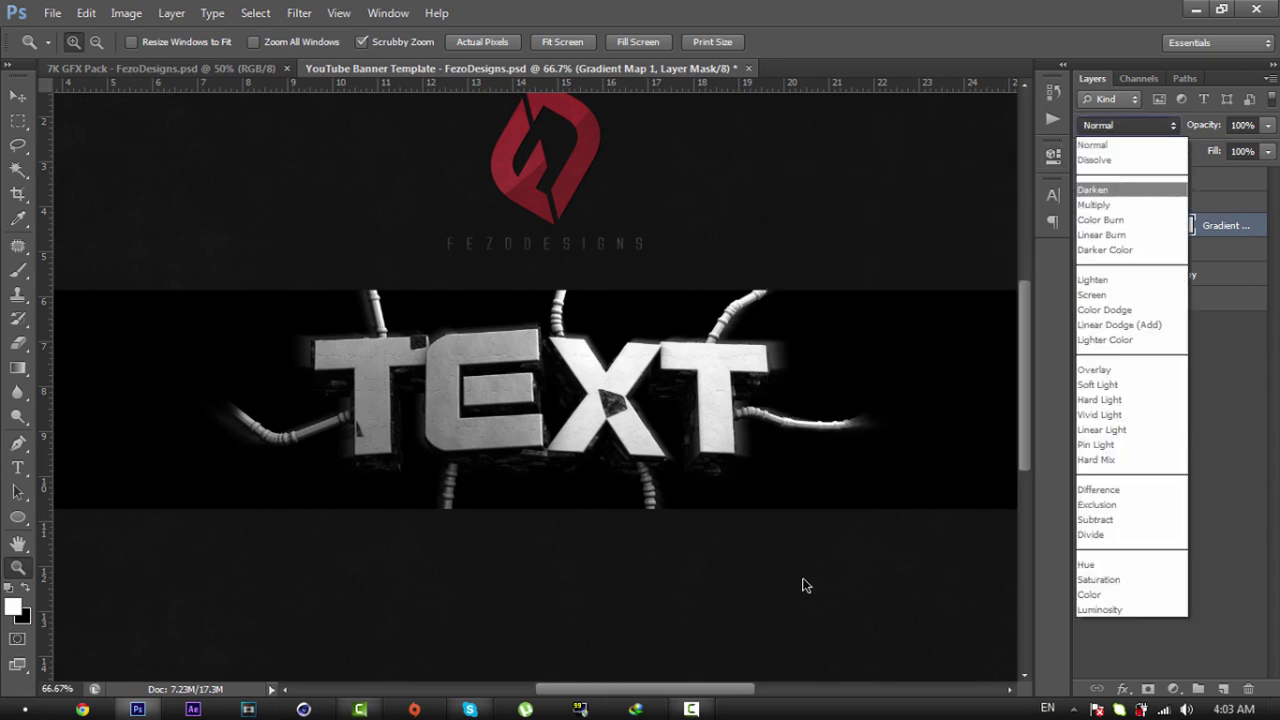
key(Return)
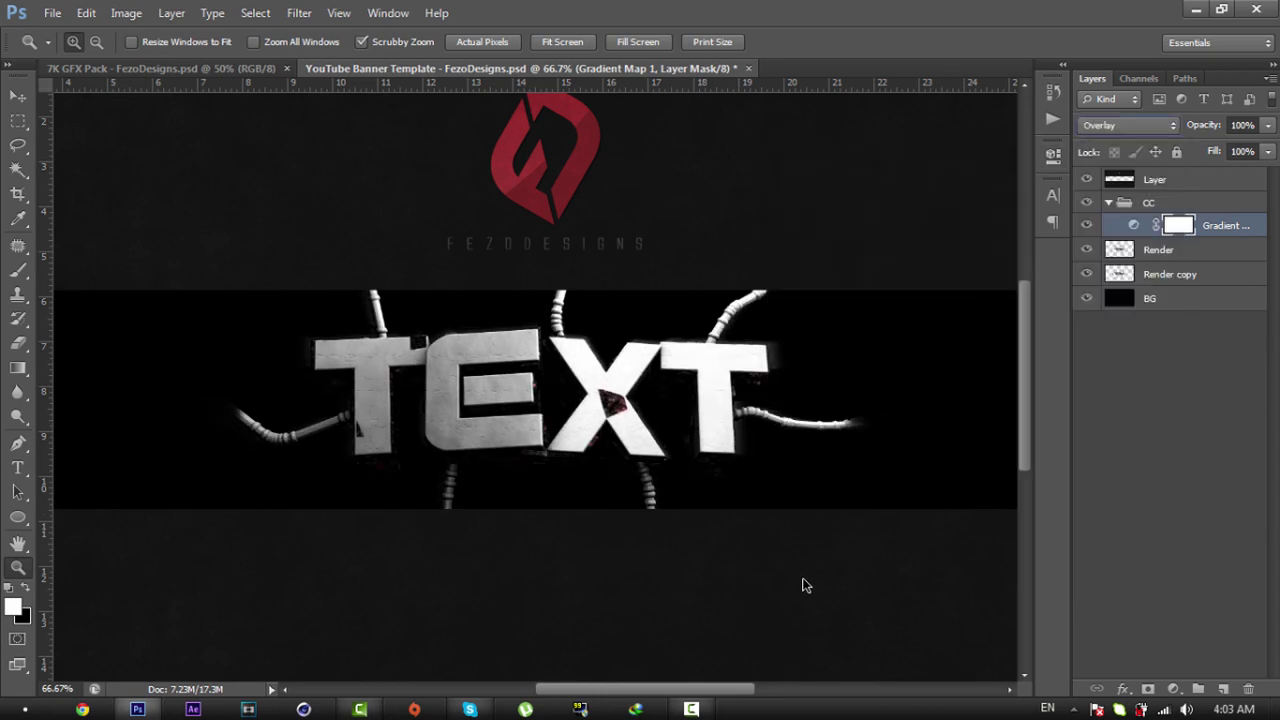
key(Tab)
text(50)
key(Return)
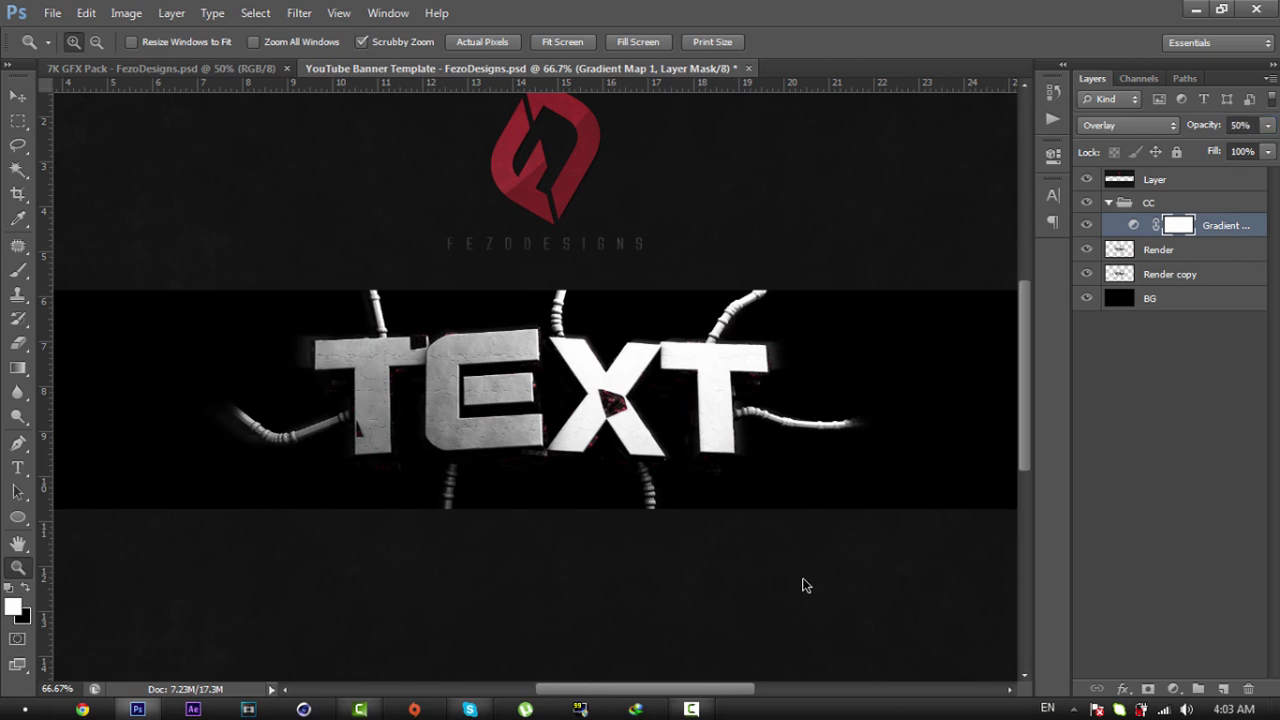
Step: Add a second Gradient Map adjustment above the first, using the violet-to-orange preset
click(1173, 688)
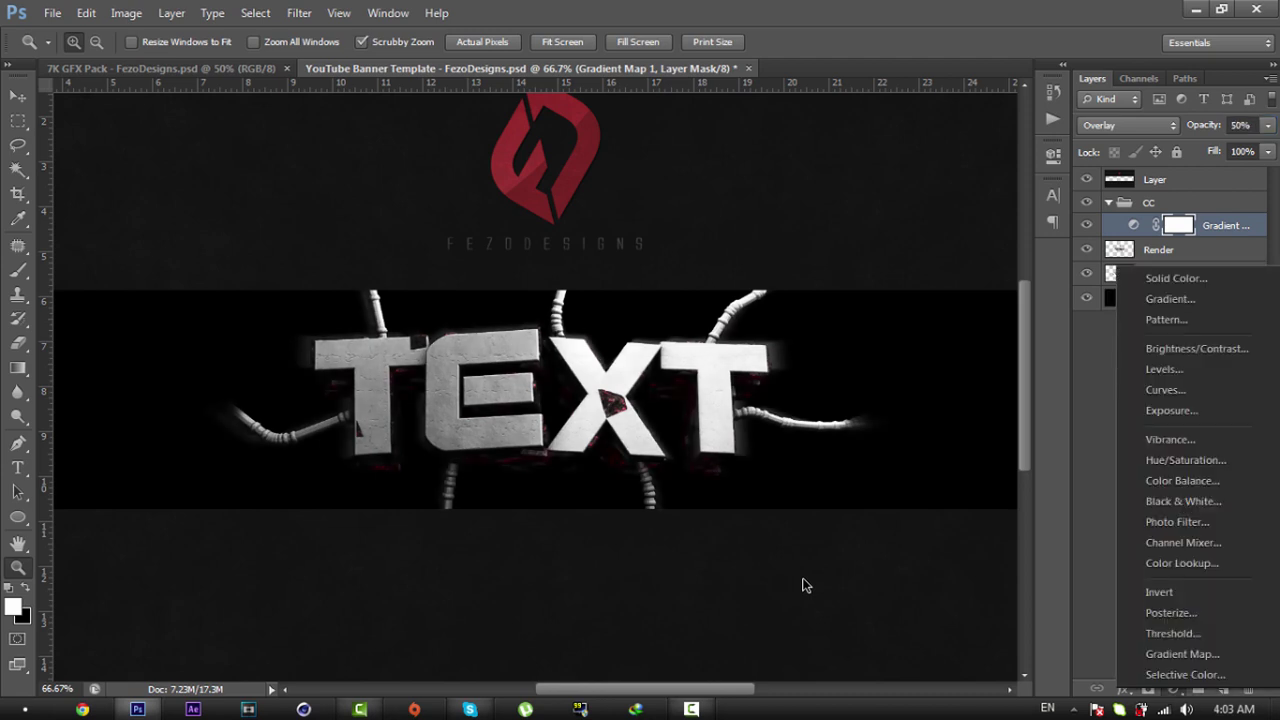
click(1190, 652)
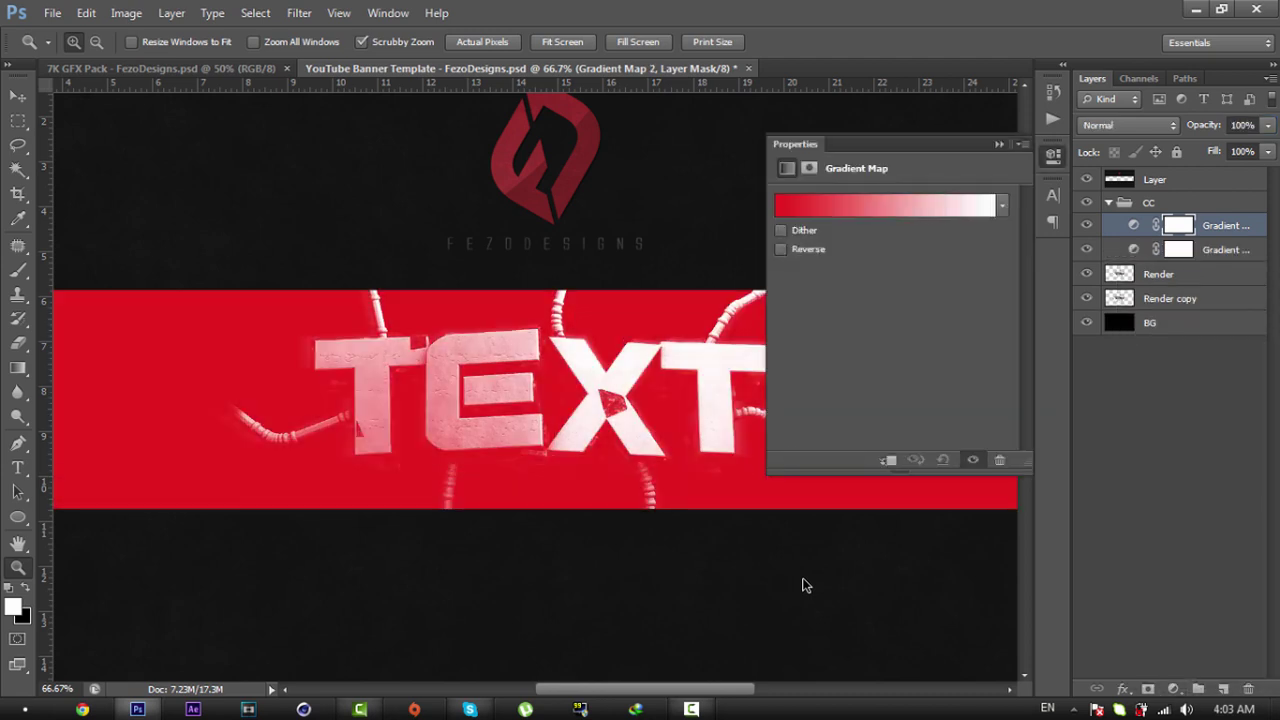
click(1002, 205)
click(919, 246)
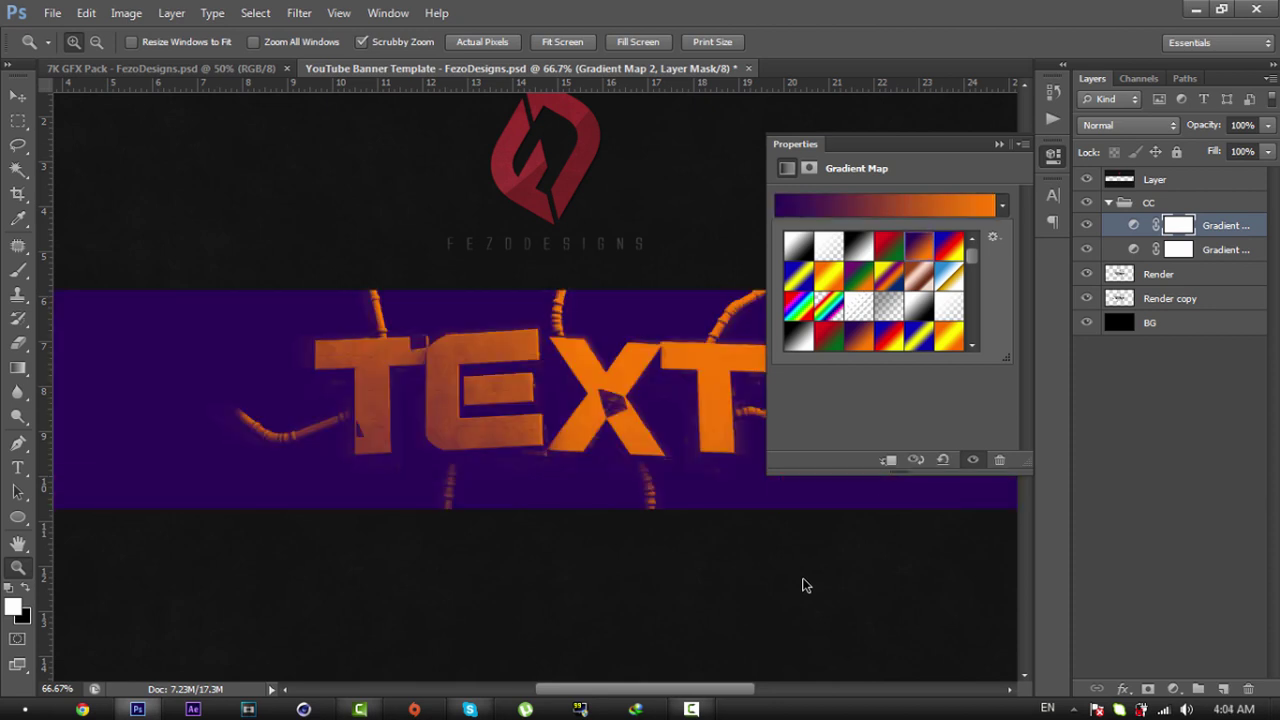
click(1002, 205)
click(999, 144)
Step: Set the violet-to-orange gradient map to Screen blending at 32% opacity
click(1128, 125)
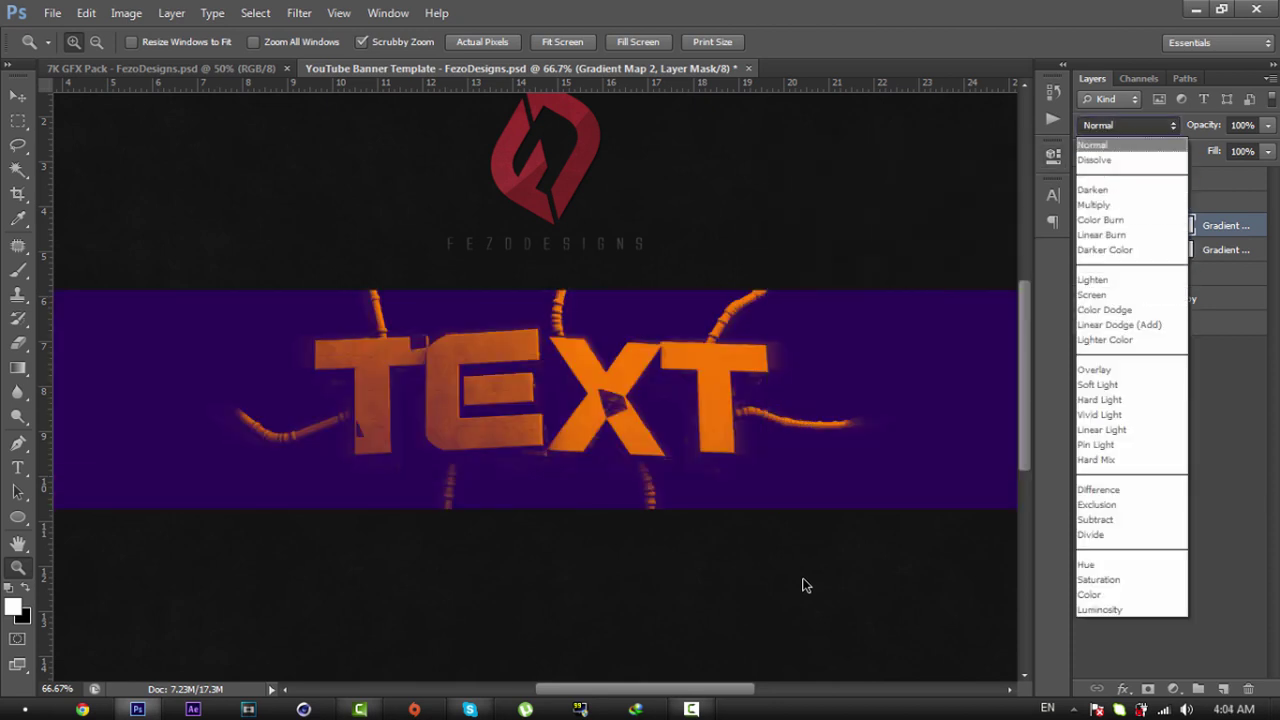
click(1095, 294)
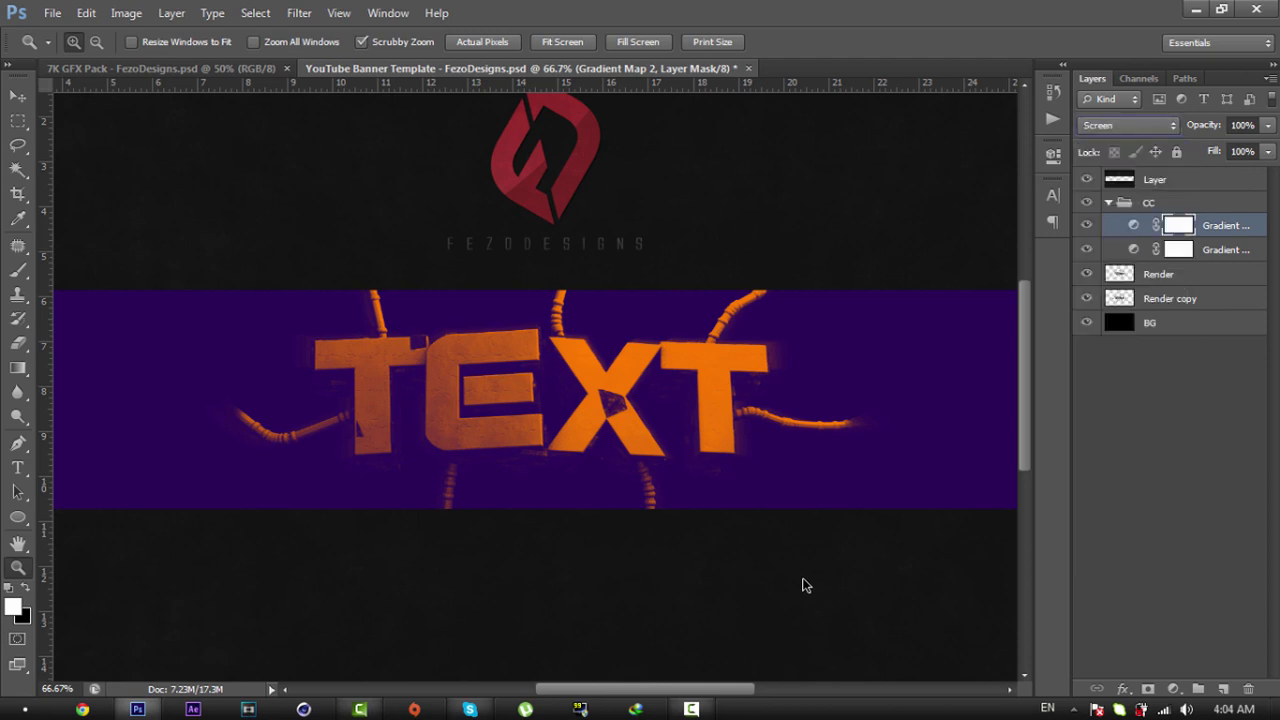
click(1243, 125)
text(32)
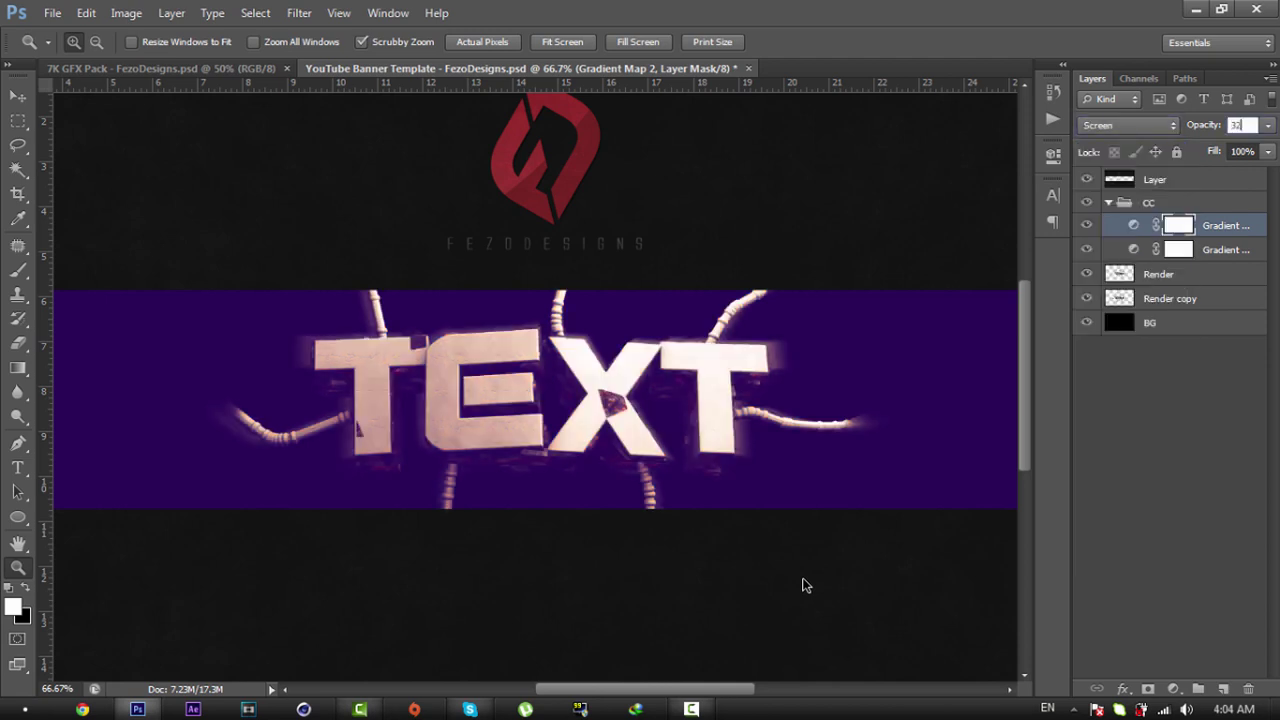
key(Return)
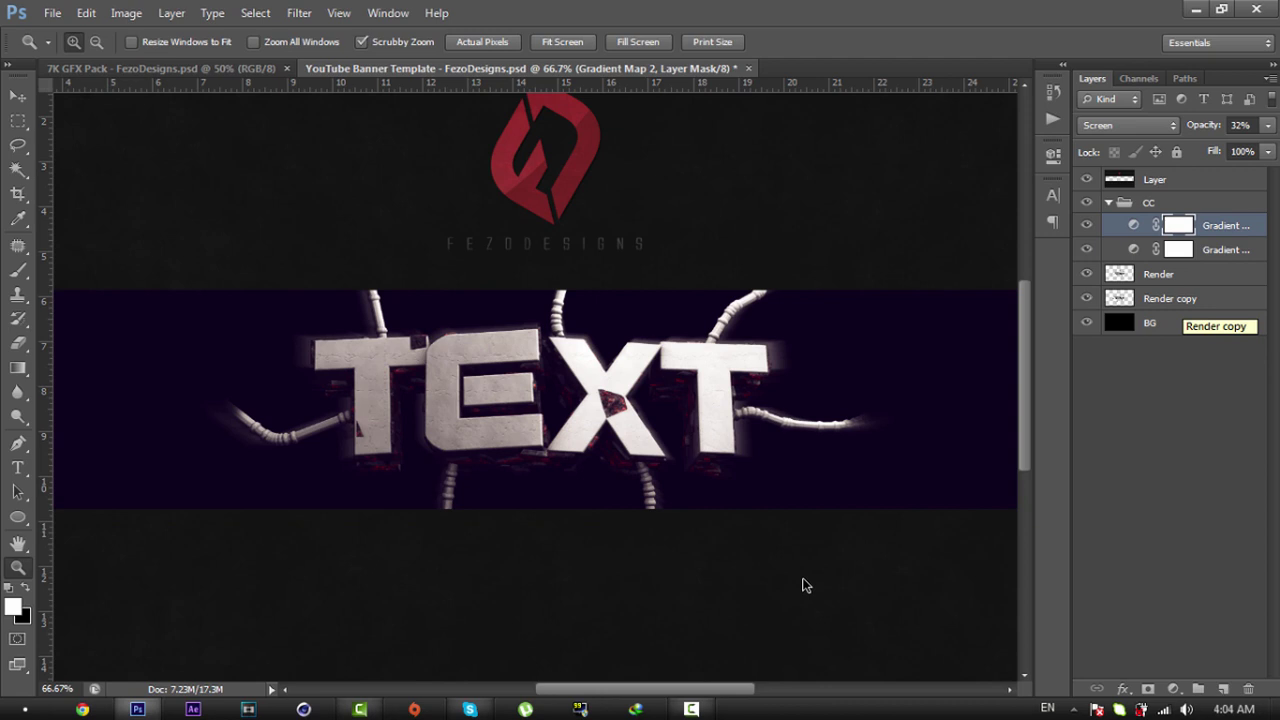
Step: Add a Curves adjustment at the top of the CC group and pull the RGB midtones slightly down
click(1173, 689)
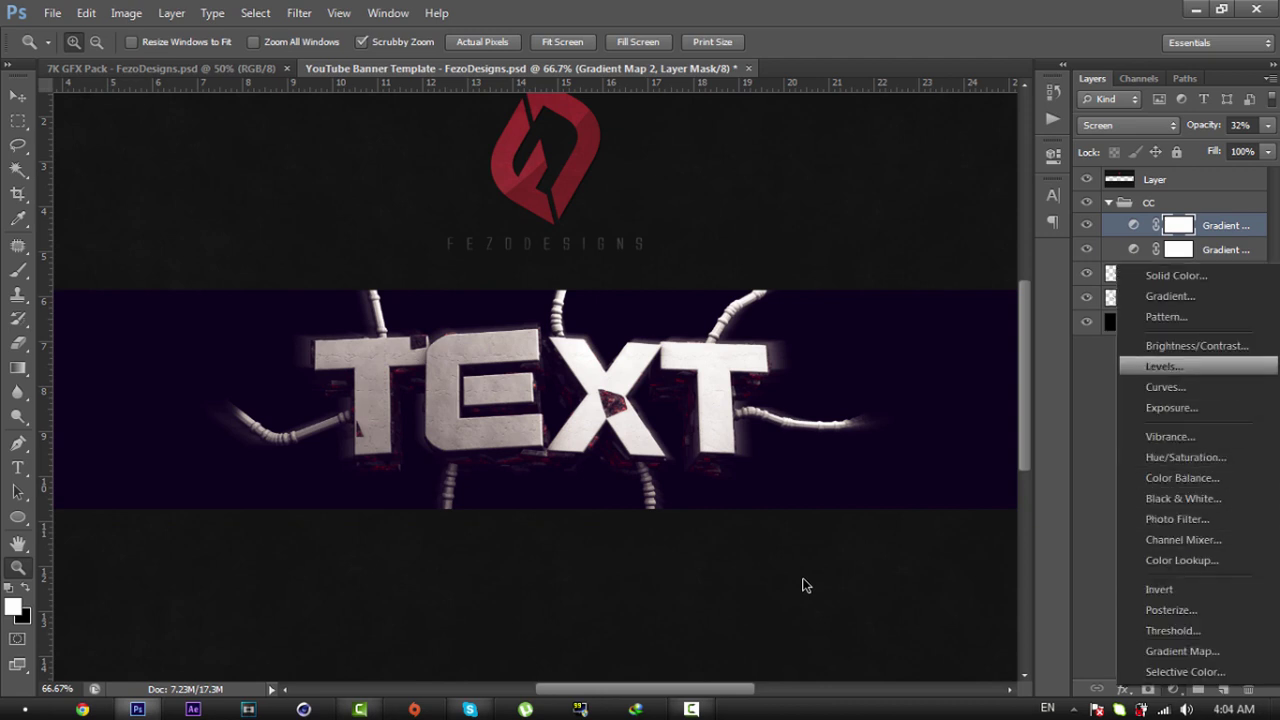
click(1165, 387)
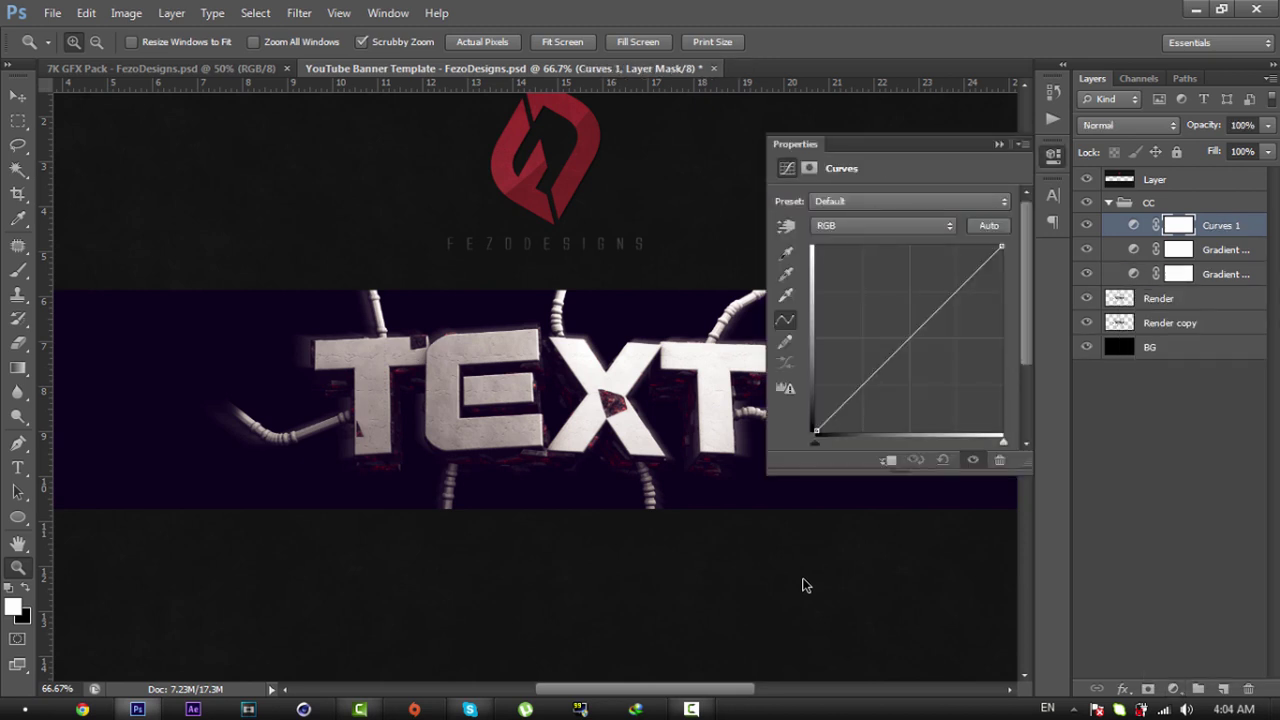
drag(909, 338, 923, 340)
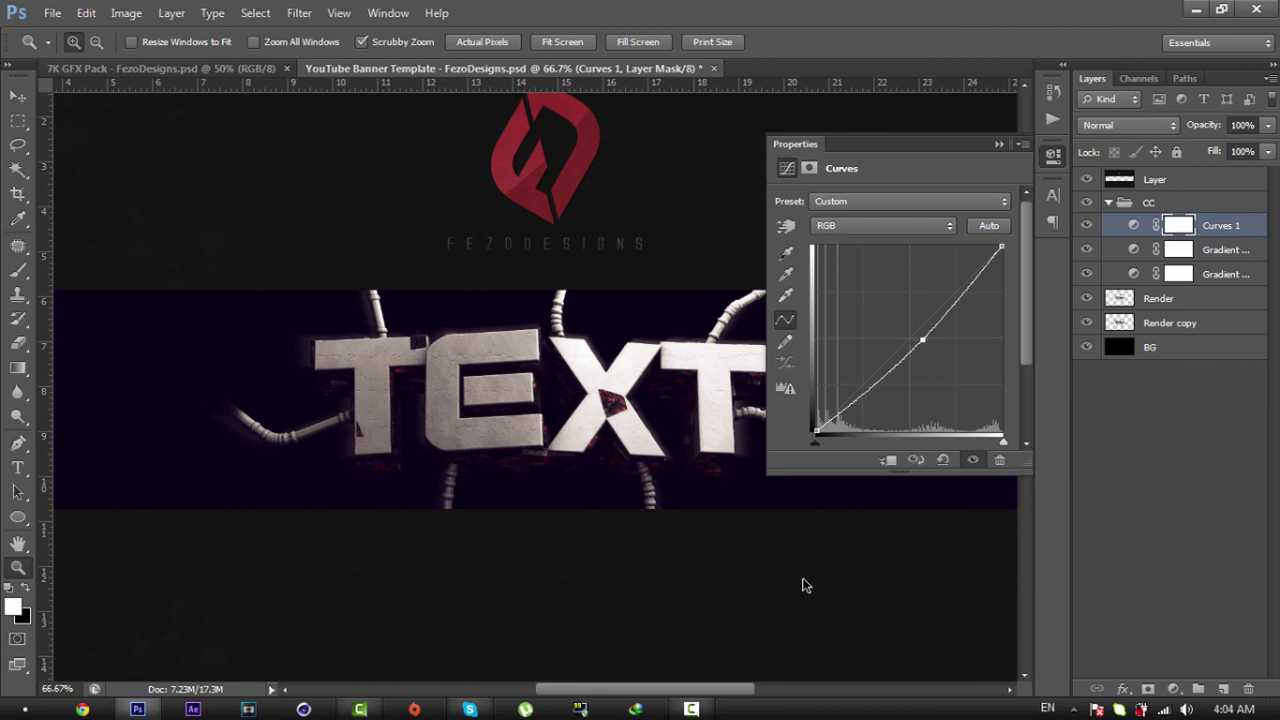
Step: Set the Curves adjustment layer's opacity to 80%
click(998, 143)
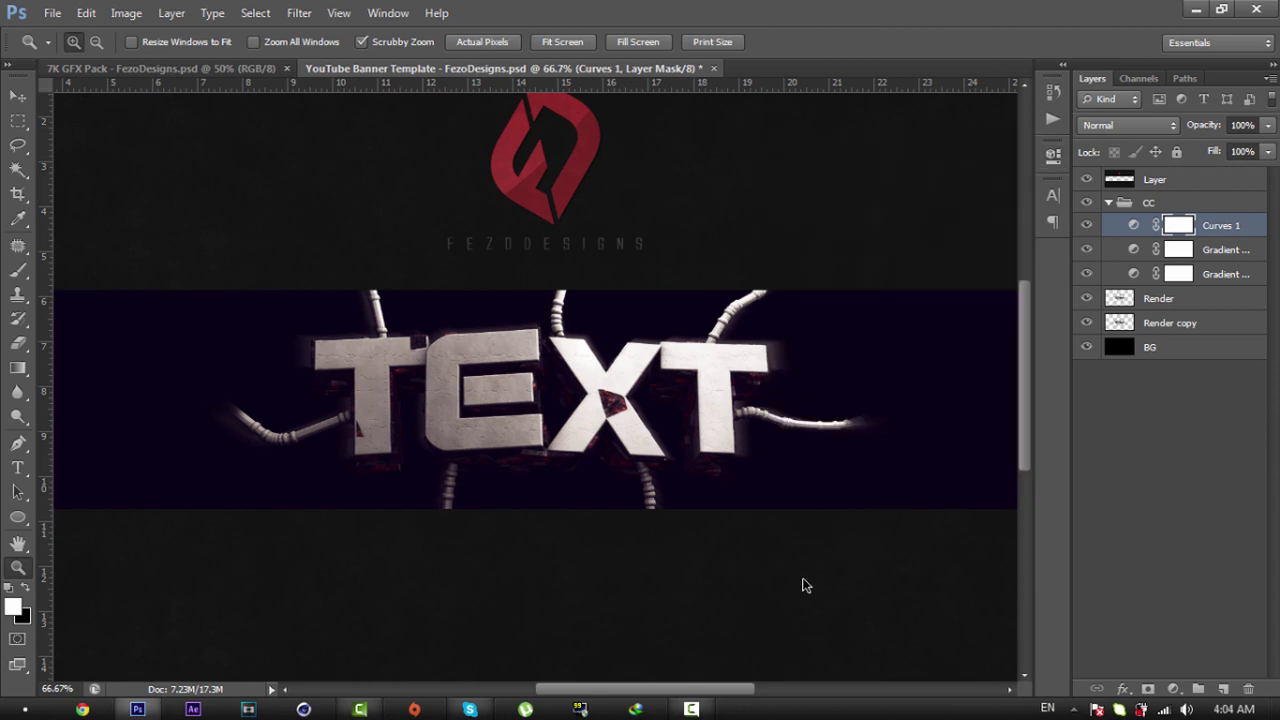
double_click(1242, 125)
text(80)
Step: Add a Hue/Saturation adjustment above the Curves layer and try different hue shifts, ending at -48
click(1173, 689)
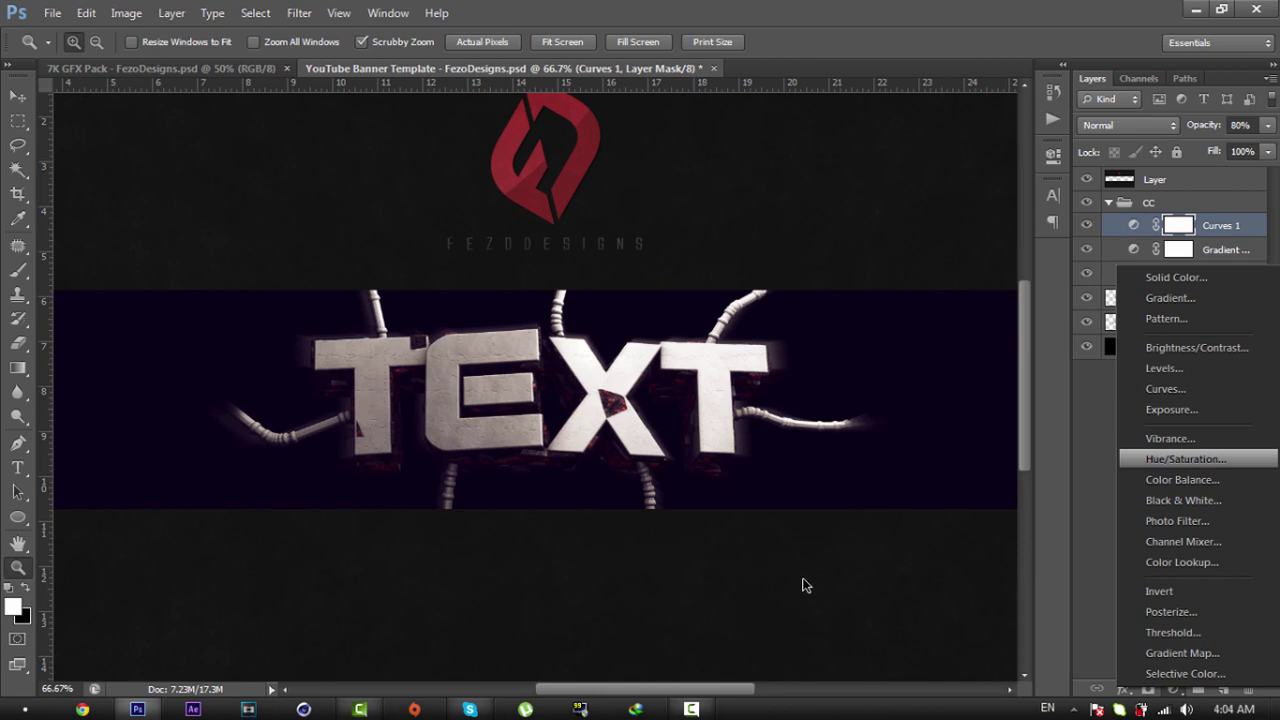
key(Return)
drag(893, 271, 980, 271)
key(shift+Down)
key(shift+Down)
key(shift+Down)
key(shift+Down)
key(shift+Down)
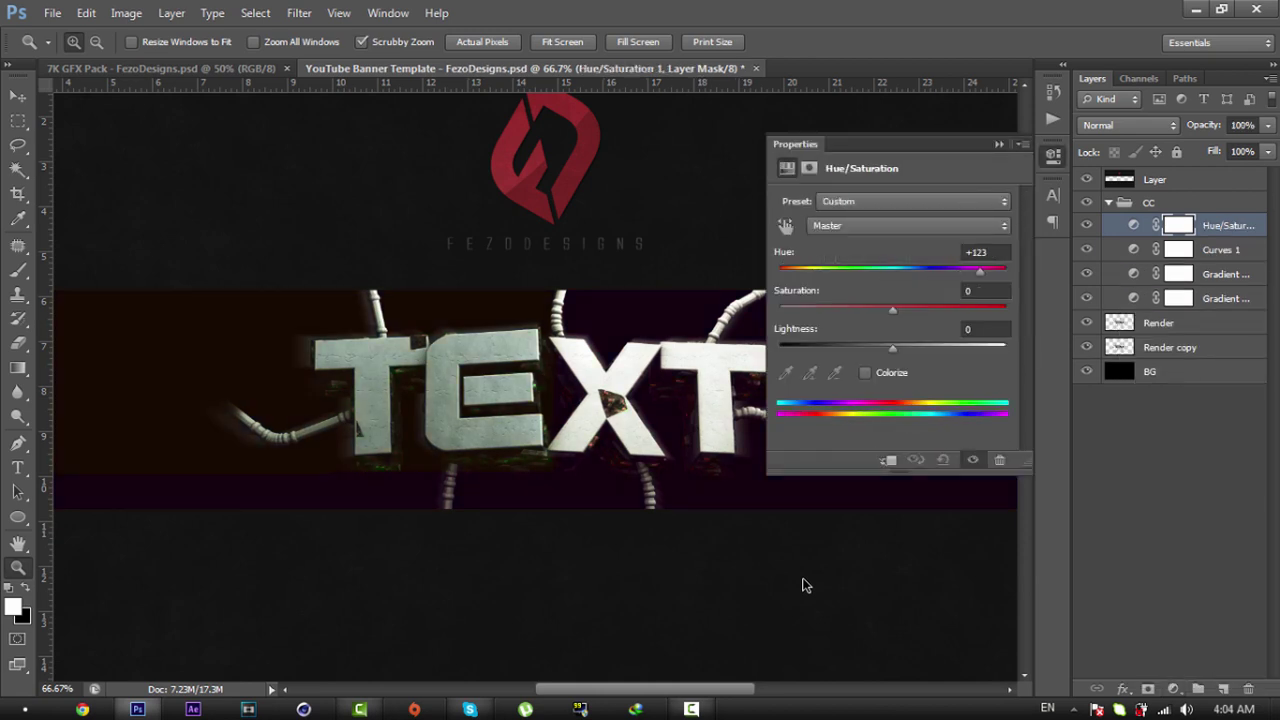
key(Down)
key(Down)
key(Down)
key(Down)
key(Down)
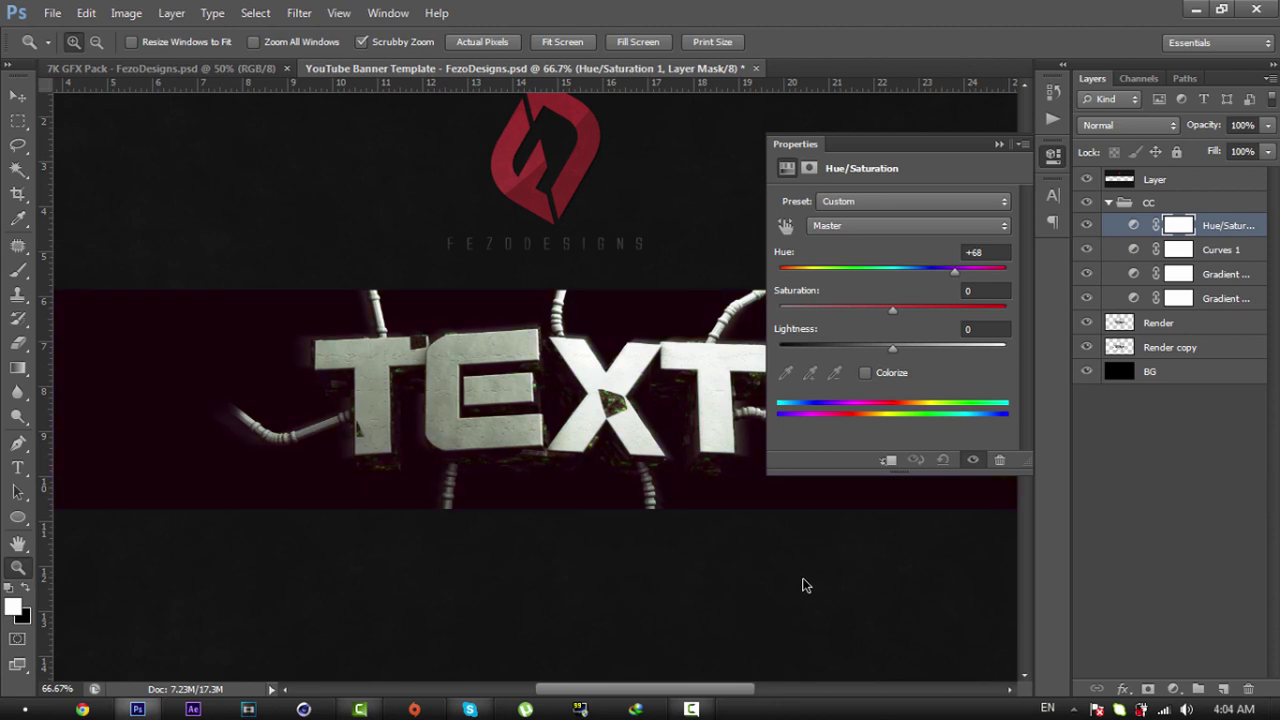
drag(955, 271, 825, 271)
key(shift+Down)
key(shift+Down)
key(shift+Down)
key(shift+Down)
key(shift+Down)
key(shift+Down)
key(shift+Down)
key(shift+Down)
key(shift+Down)
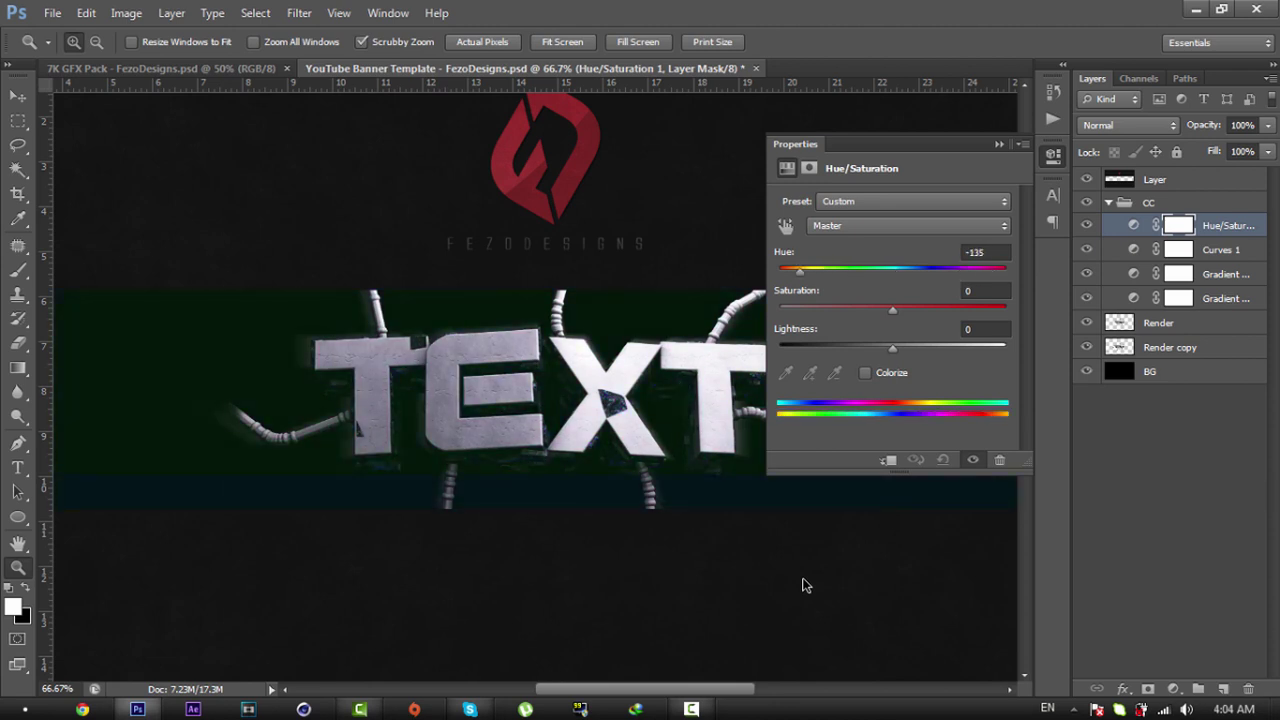
key(Down)
key(Down)
key(Down)
key(Down)
key(Down)
key(Down)
key(Down)
key(shift+Up)
key(shift+Up)
key(shift+Up)
key(shift+Up)
key(shift+Up)
key(shift+Up)
key(shift+Up)
key(shift+Up)
key(shift+Up)
key(shift+Up)
key(shift+Up)
key(shift+Up)
key(shift+Up)
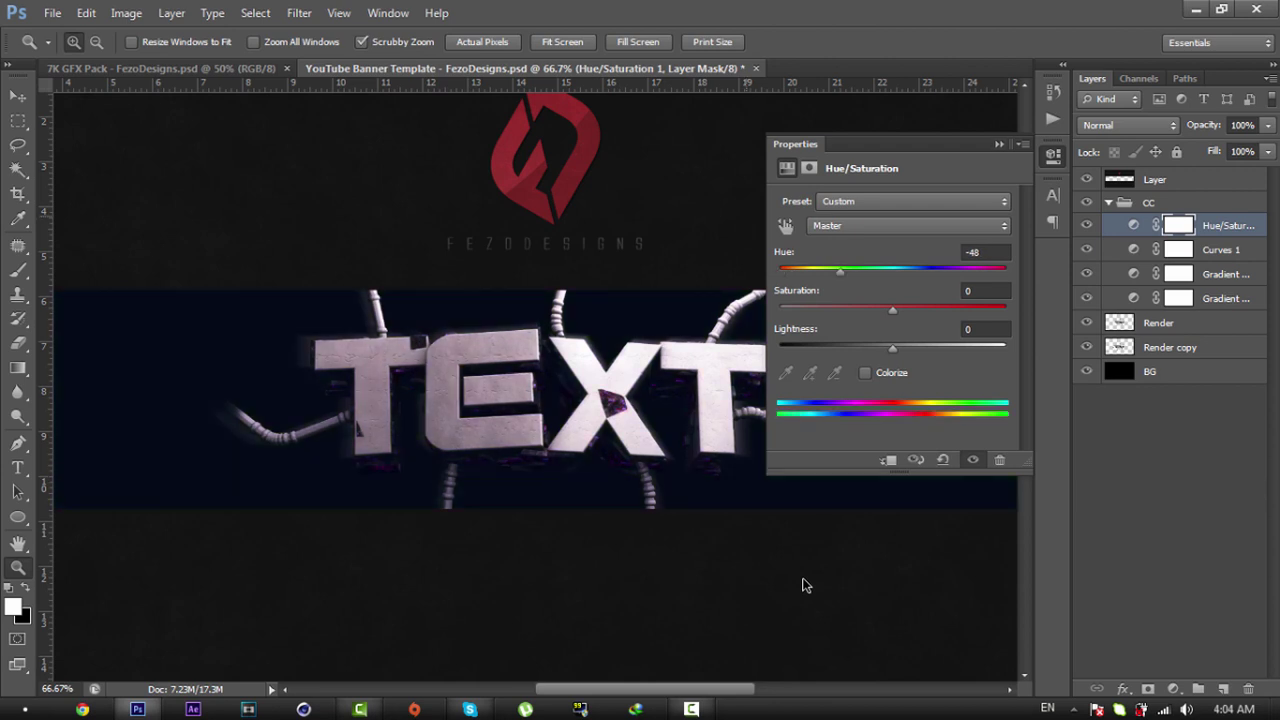
Step: Delete the Hue/Saturation adjustment layer
key(Escape)
key(ctrl+2)
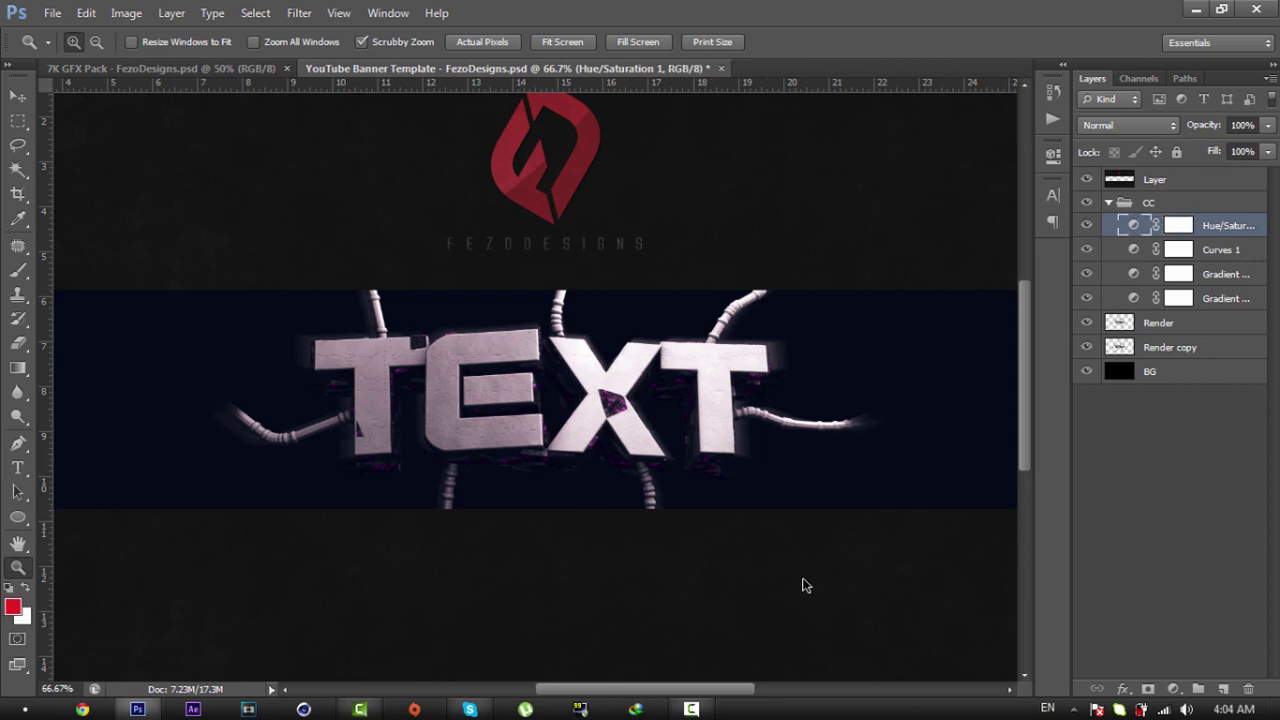
key(Delete)
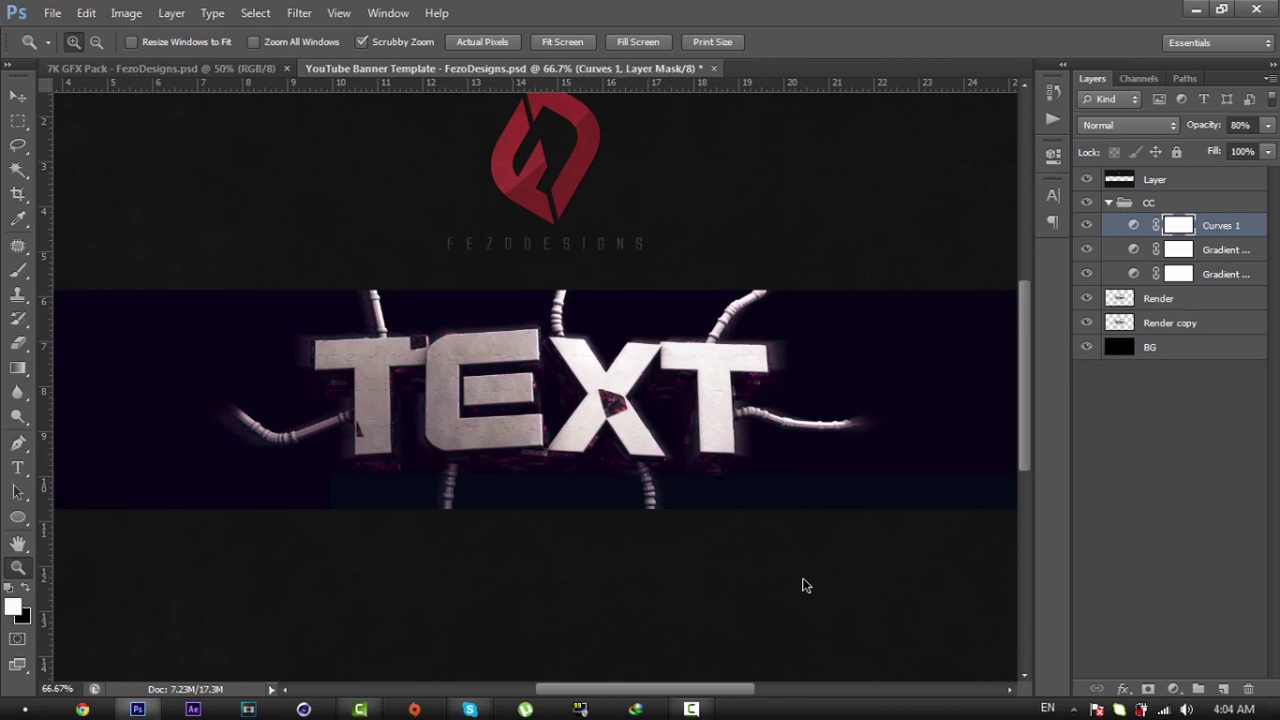
Step: Add a Brightness/Contrast adjustment above the Curves layer and try brighter and darker settings, ending at a brightness of -26
click(1172, 689)
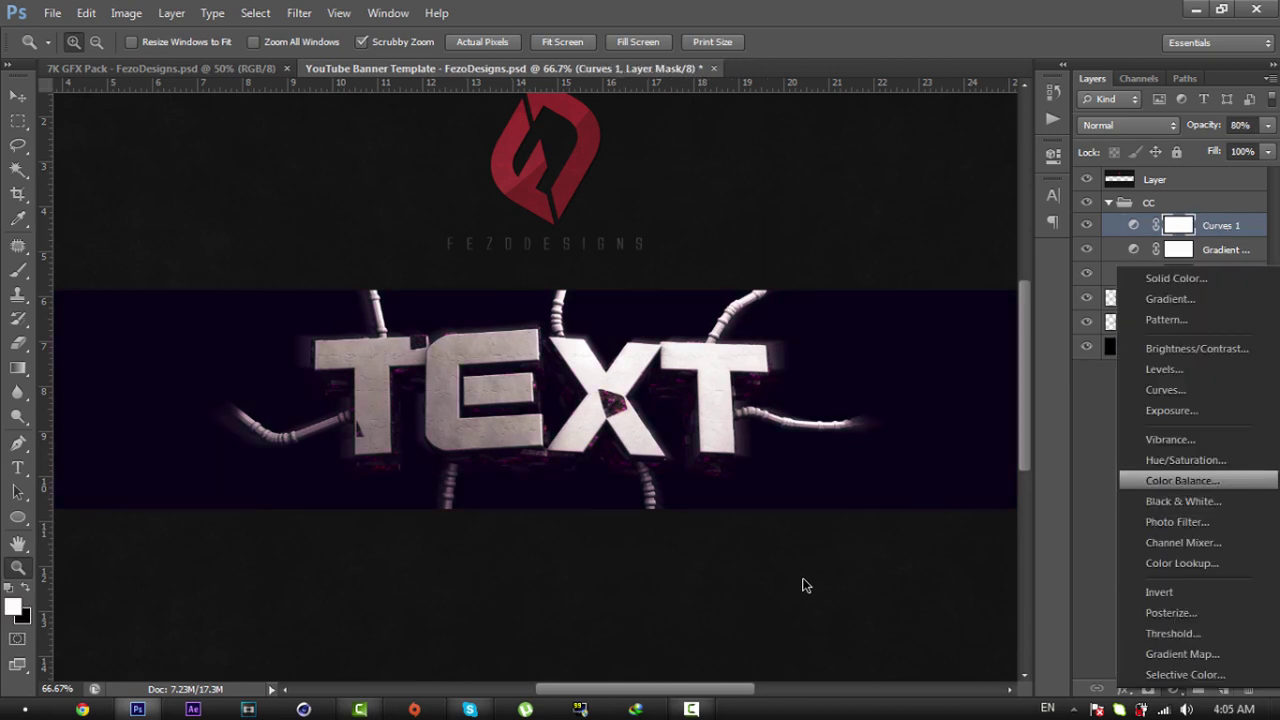
click(1196, 348)
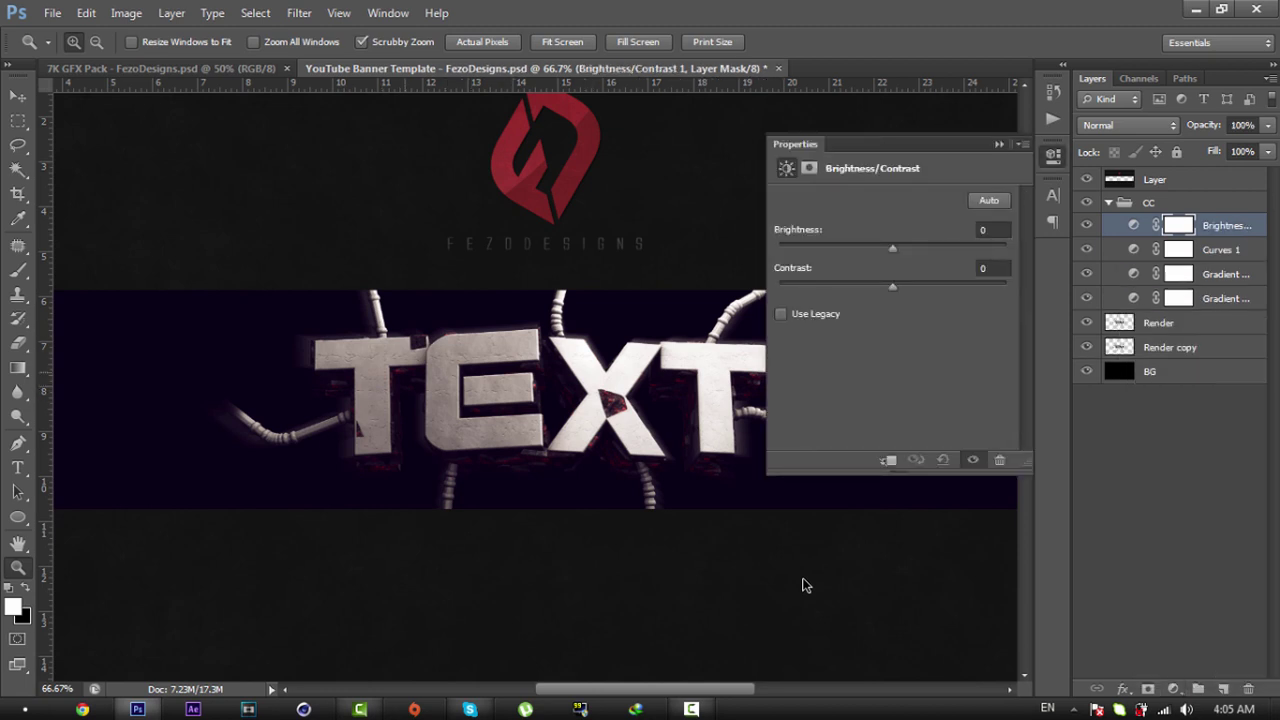
key(shift+Up)
key(shift+Up)
key(shift+Up)
key(shift+Up)
key(shift+Up)
key(shift+Up)
key(shift+Up)
key(Up)
key(Up)
key(Up)
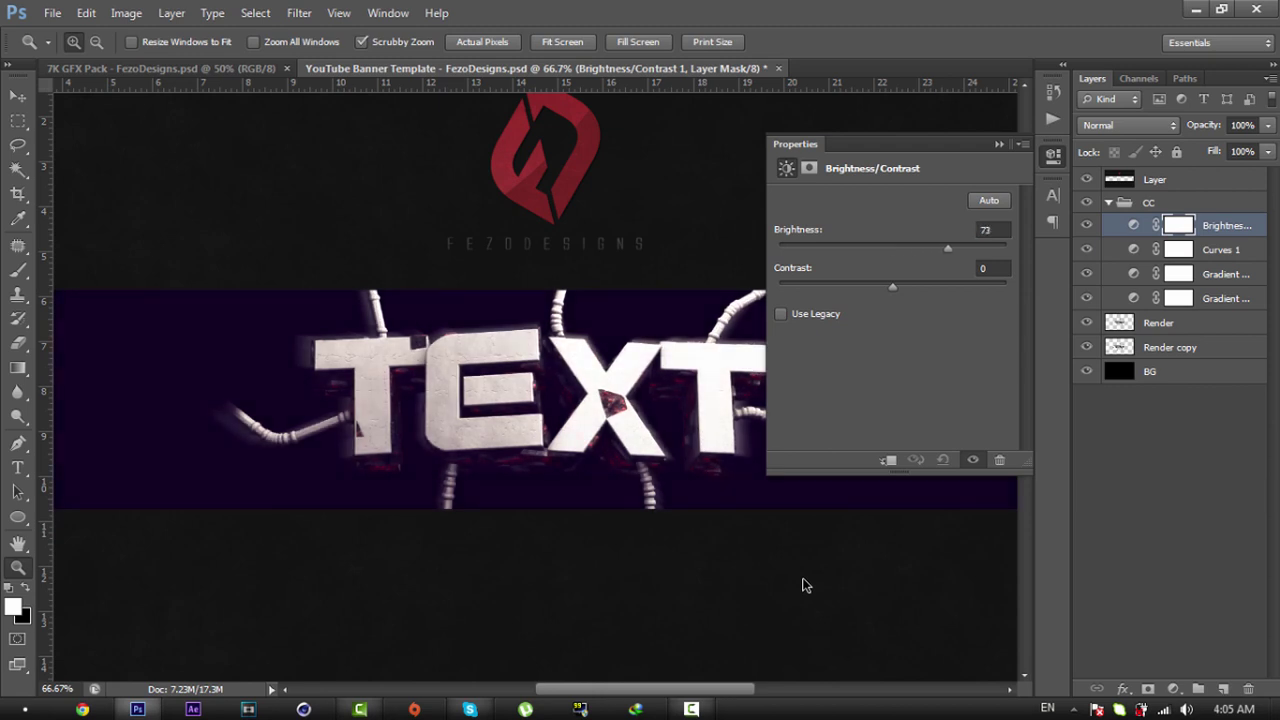
key(shift+Up)
key(Up)
key(Up)
key(Up)
key(Up)
key(Up)
key(shift+Down)
key(Down)
key(Down)
key(Down)
key(Down)
key(Down)
key(shift+Down)
key(shift+Down)
key(shift+Down)
key(shift+Down)
key(shift+Down)
key(shift+Down)
key(shift+Down)
key(shift+Down)
key(shift+Down)
key(shift+Down)
key(shift+Down)
key(shift+Down)
key(shift+Down)
key(shift+Down)
key(Down)
key(Down)
key(Down)
key(Down)
key(shift+Up)
key(shift+Up)
key(shift+Up)
key(shift+Up)
key(Up)
key(Up)
key(Up)
key(Up)
key(Up)
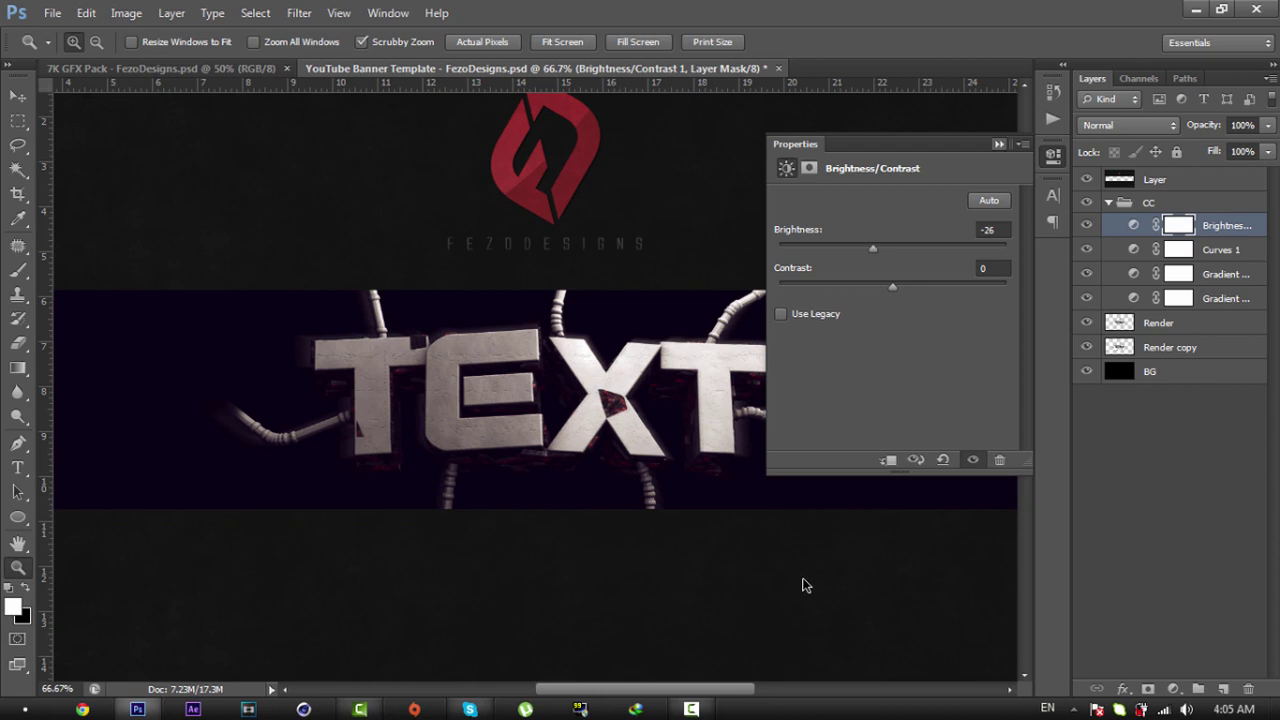
Step: Delete the Brightness/Contrast adjustment layer
click(998, 144)
click(1133, 225)
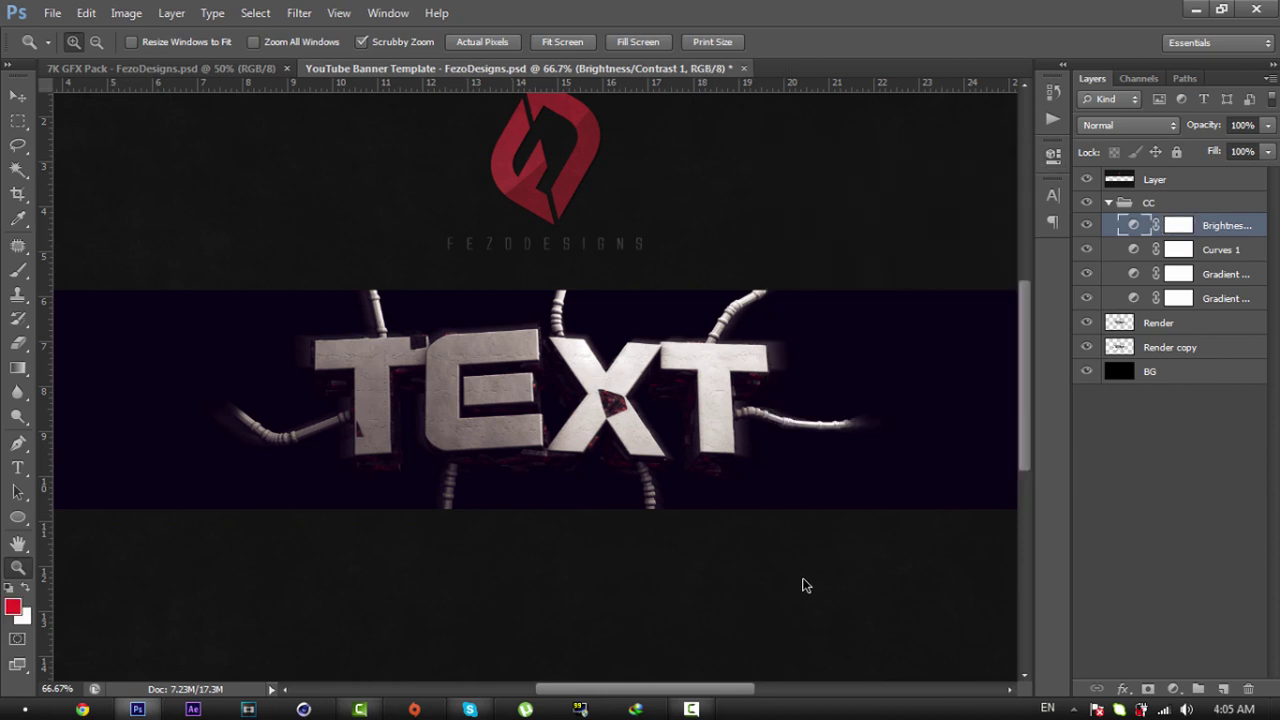
key(Delete)
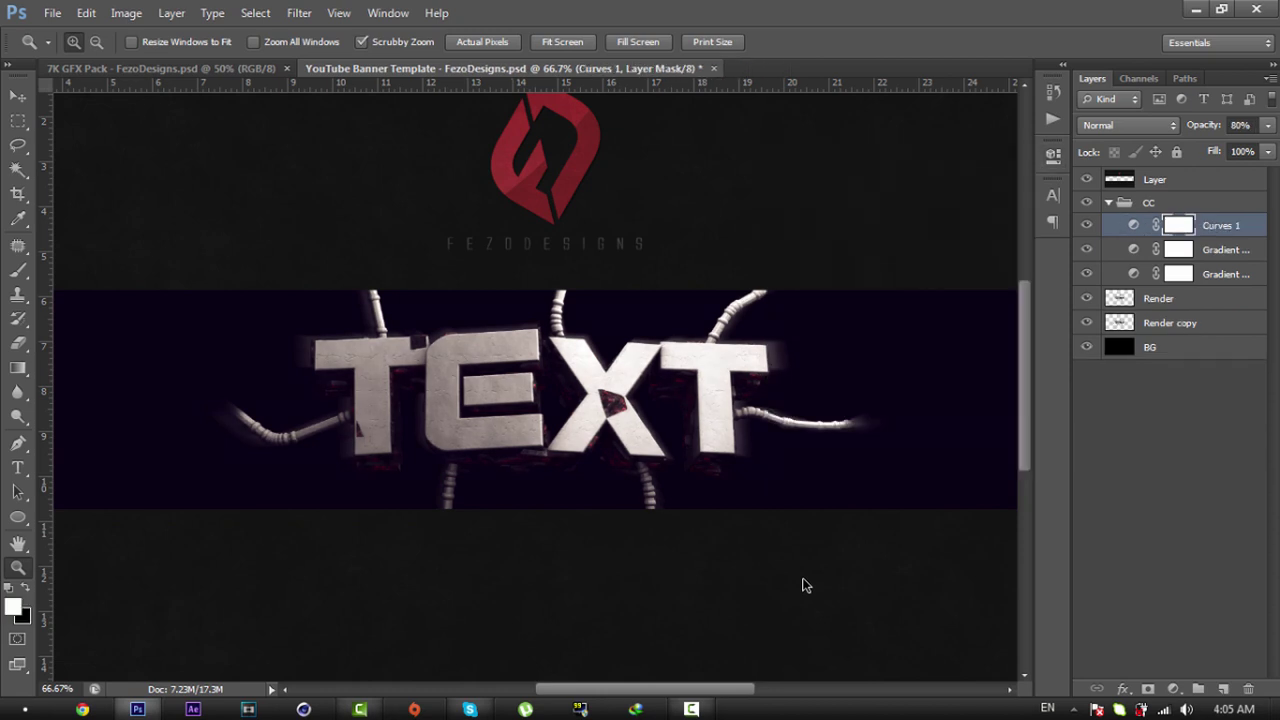
Step: Collapse the CC group and make the Render layer active
click(1168, 450)
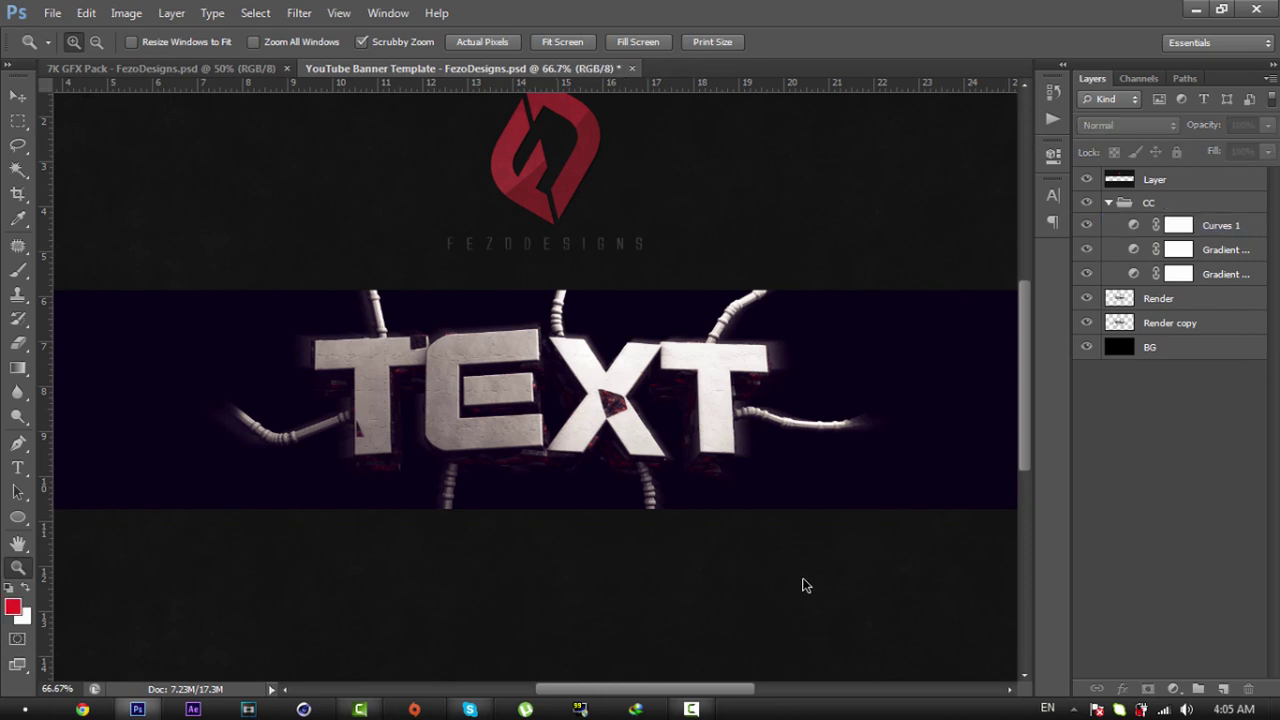
click(1108, 202)
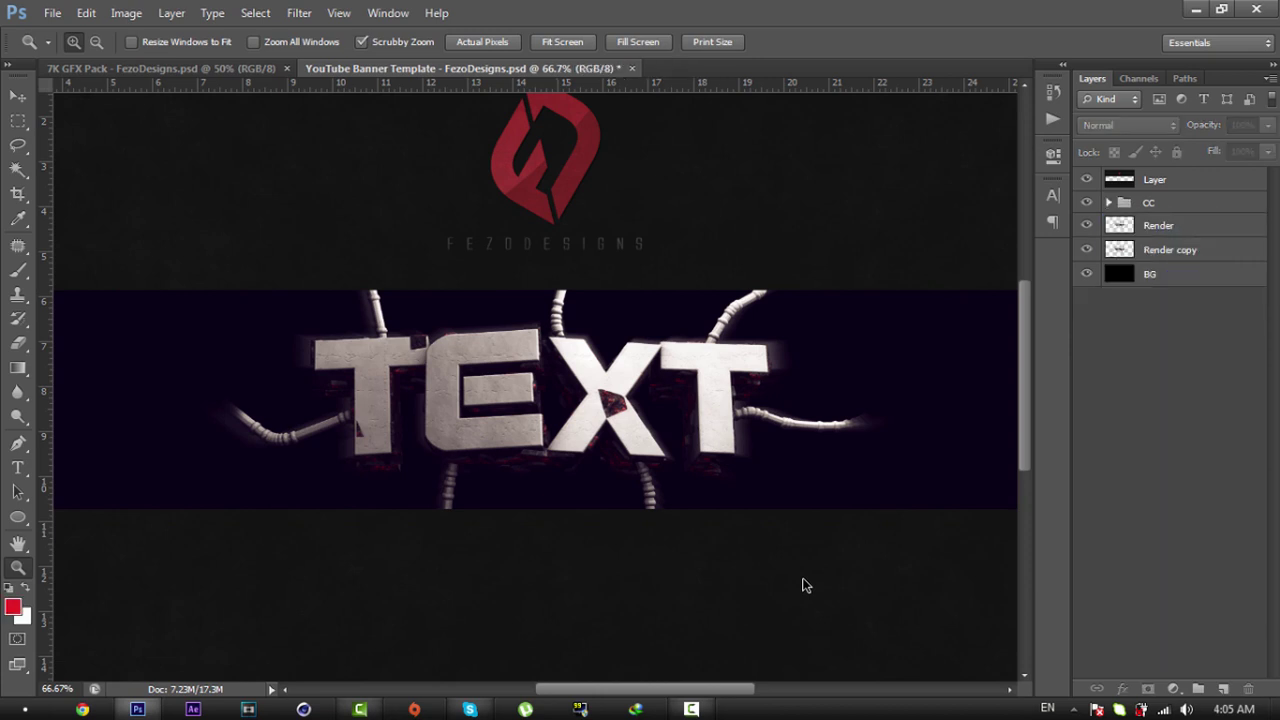
click(1160, 225)
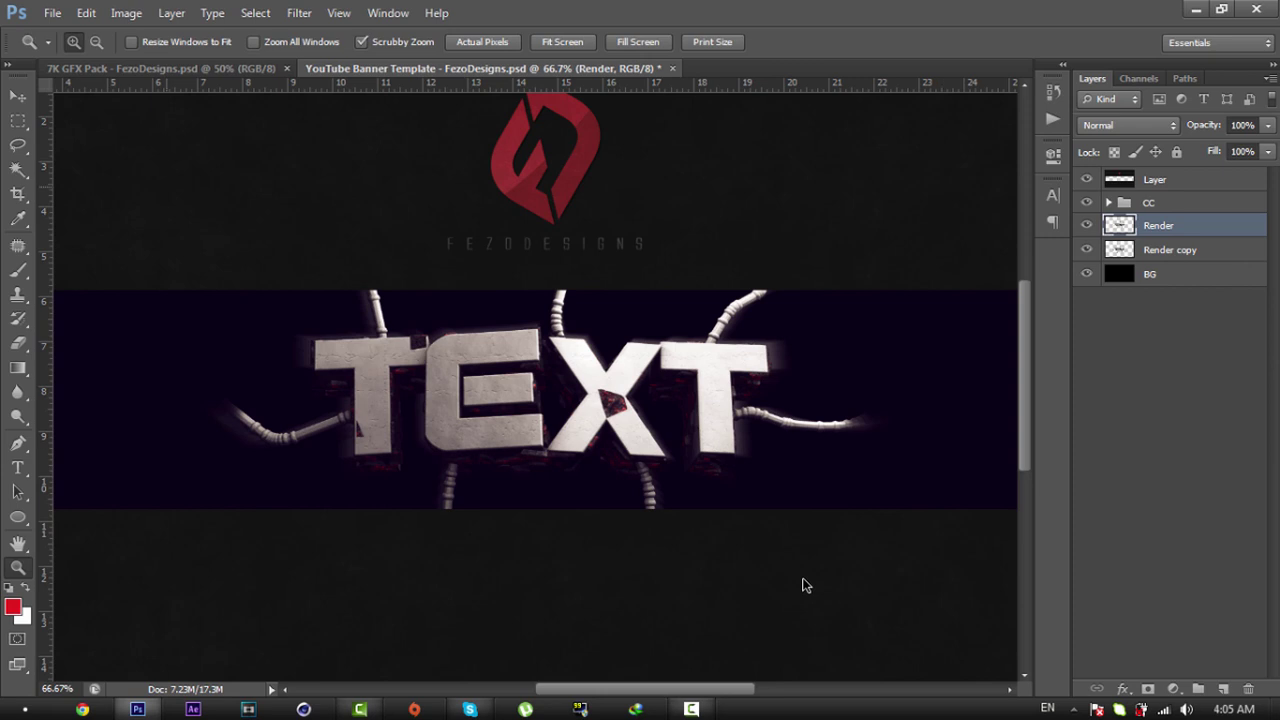
Step: Open the Concrete Texture image from the Textures folder
key(alt)
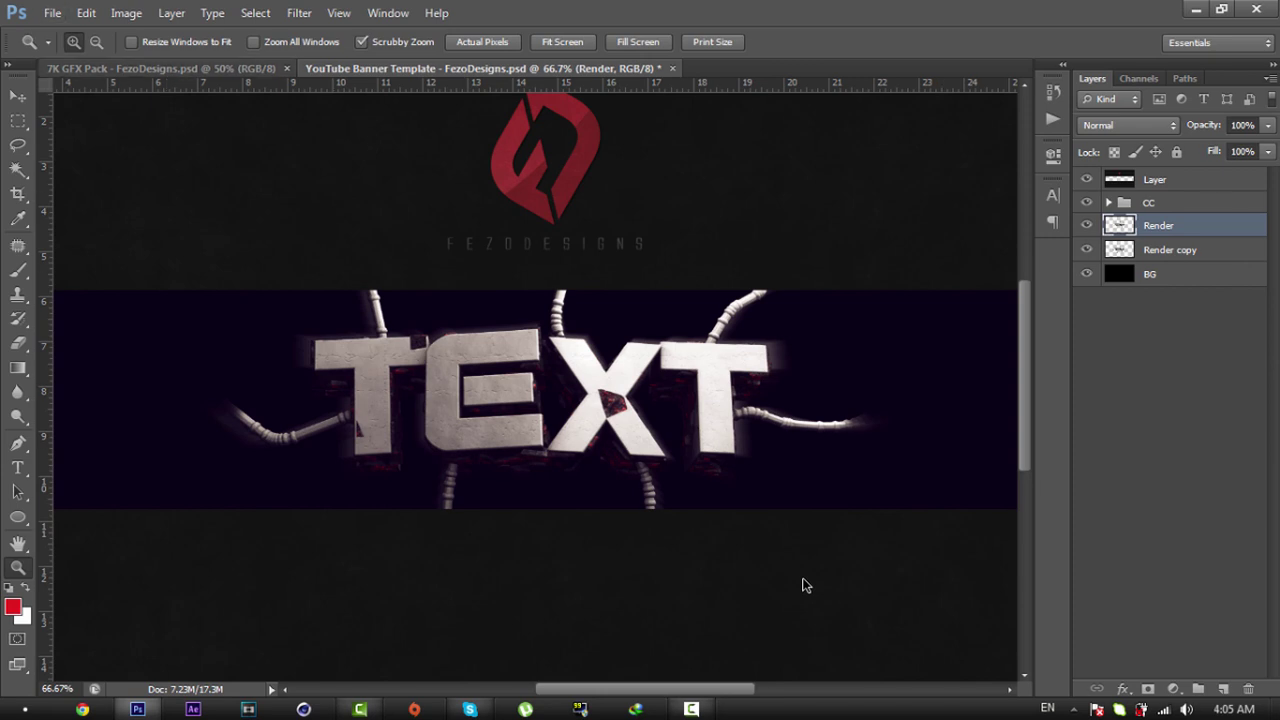
key(Down)
key(Down)
click(70, 49)
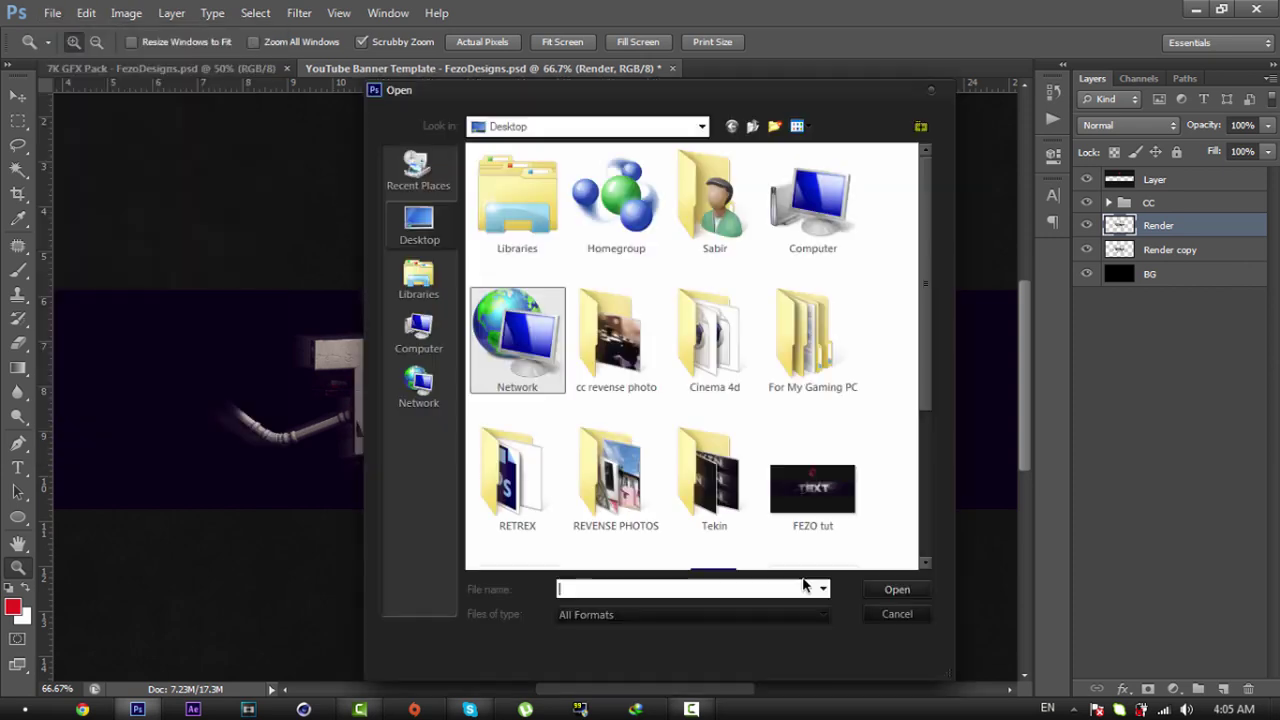
double_click(715, 200)
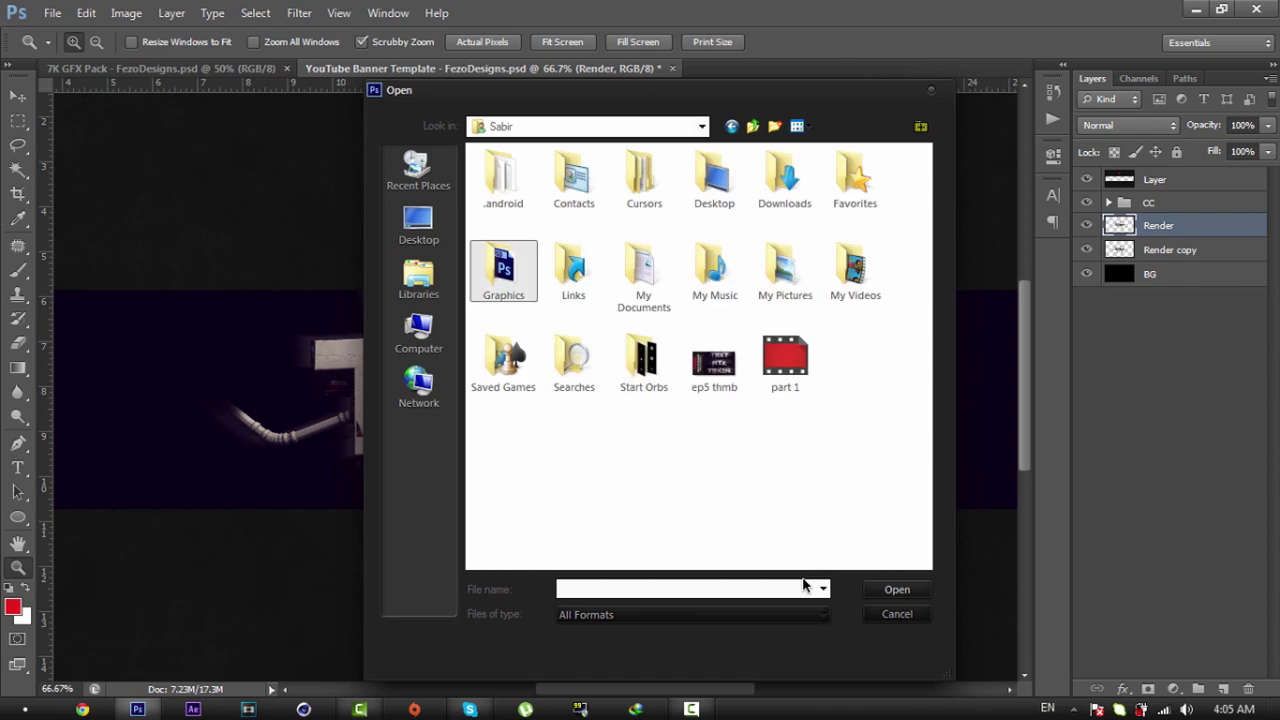
double_click(503, 270)
double_click(508, 413)
click(616, 355)
scroll(714, 355, down, 2)
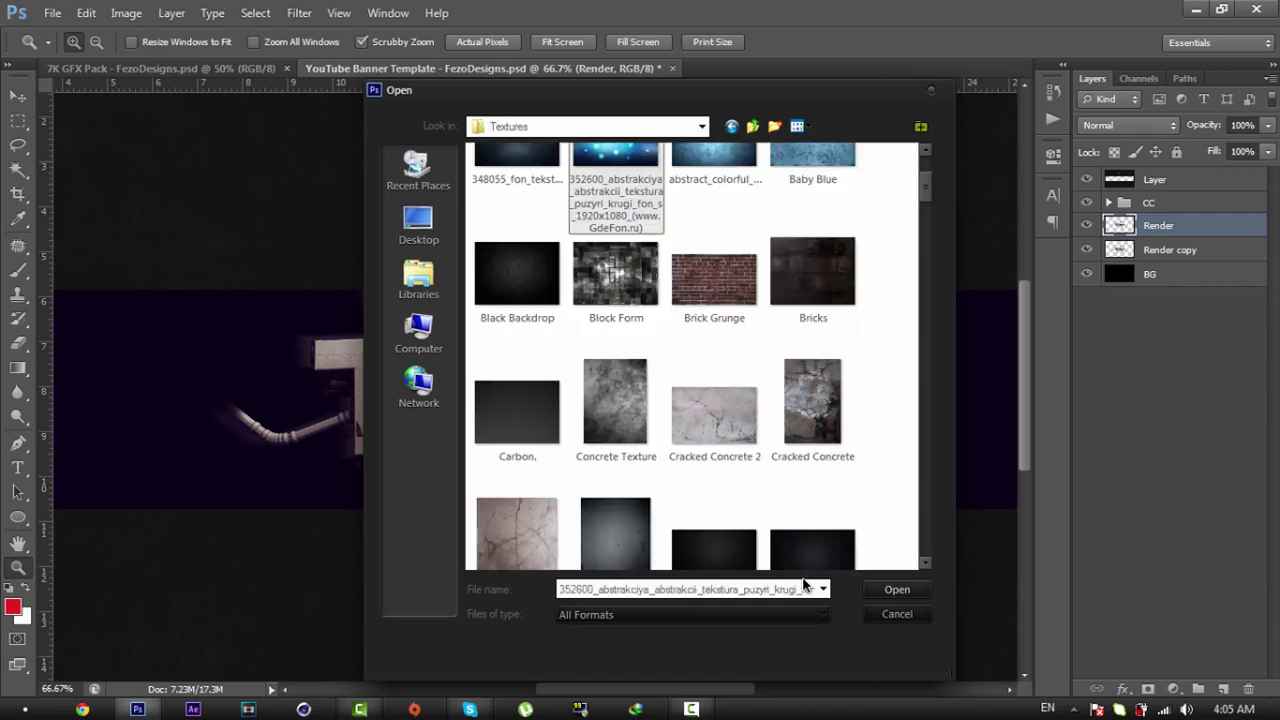
double_click(616, 414)
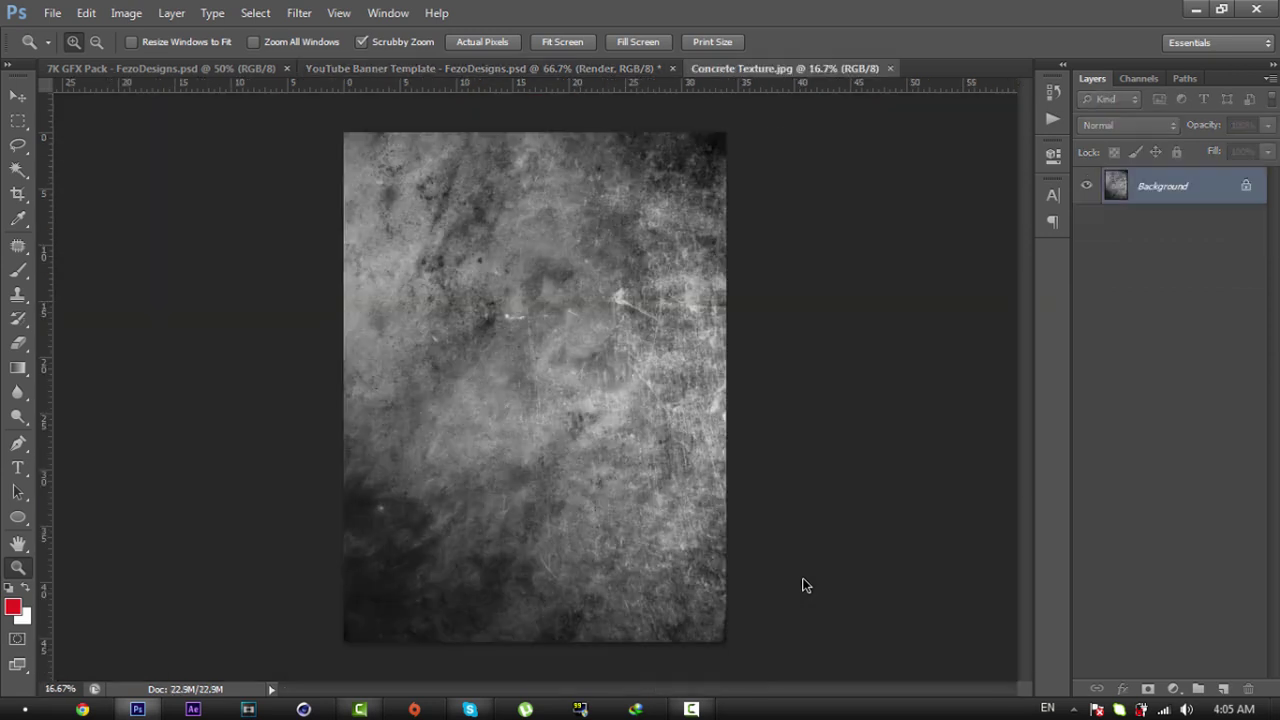
Step: Convert the concrete image's background into a regular layer and bring it into the YouTube banner document above the Render layer
double_click(1183, 186)
key(Return)
key(v)
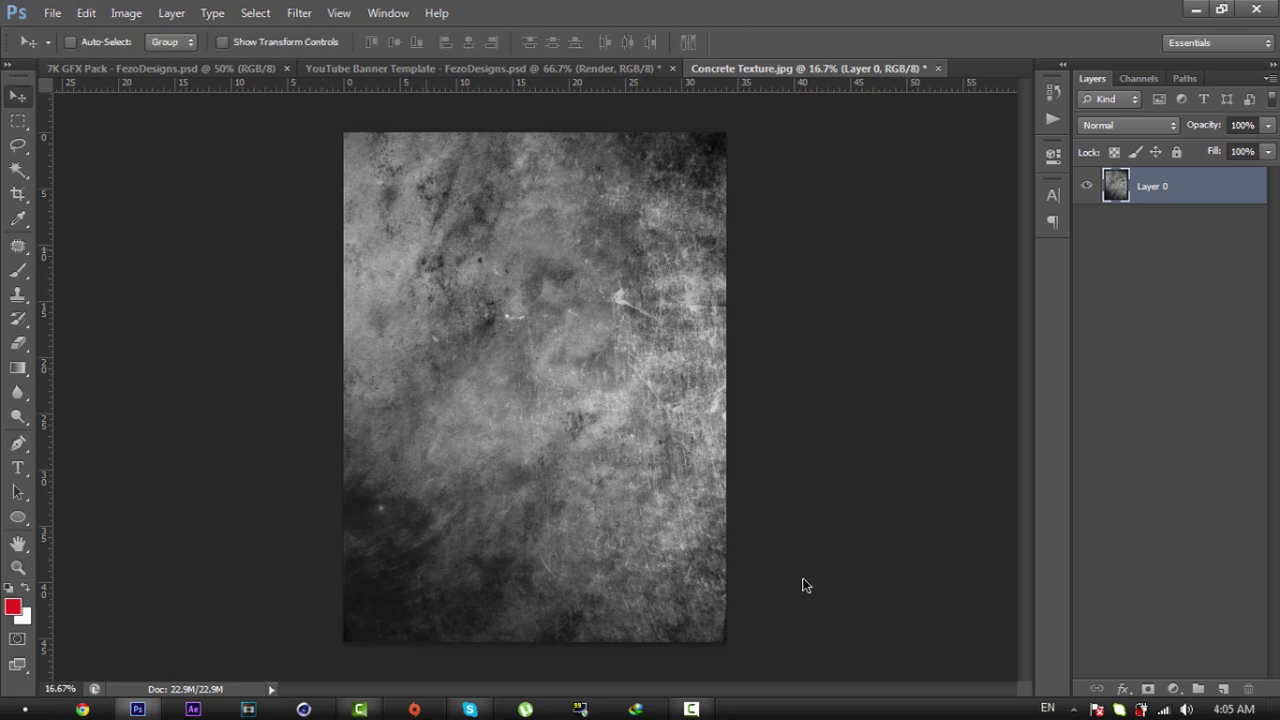
mouse_move(623, 233)
mouse_down()
mouse_move(560, 160)
mouse_move(407, 97)
mouse_up()
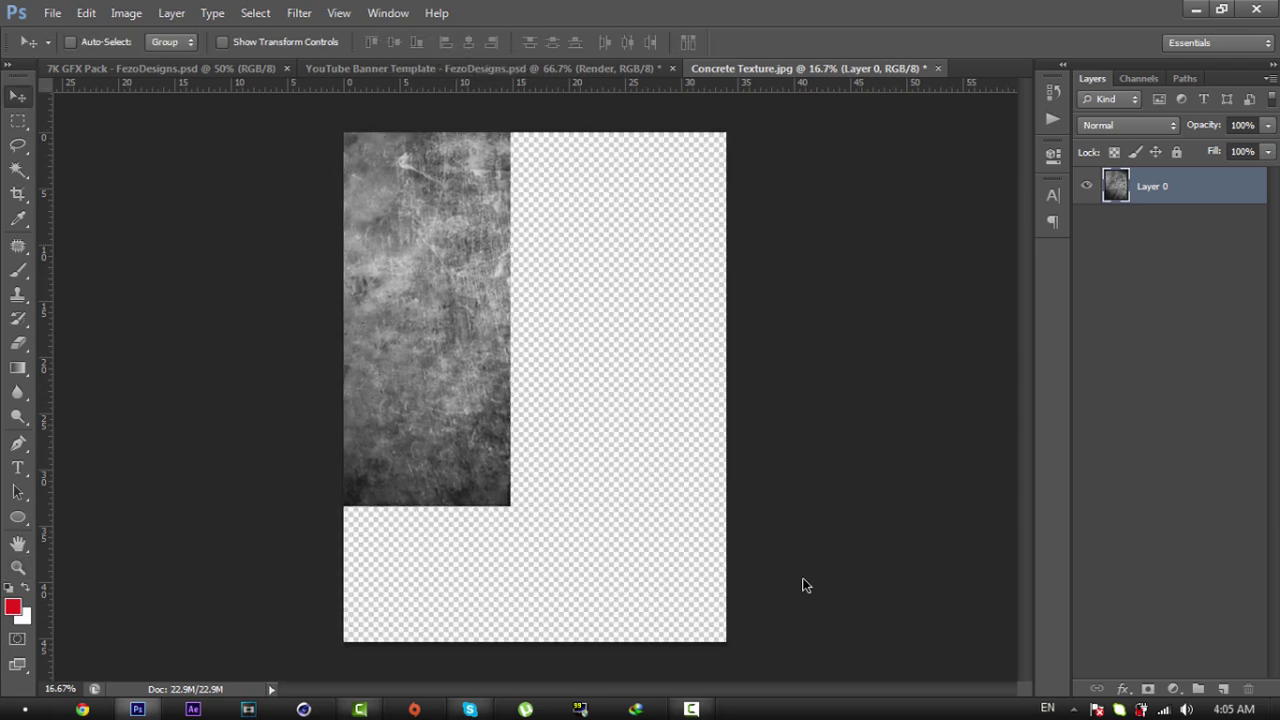
key(ctrl+shift+Tab)
key(ctrl+v)
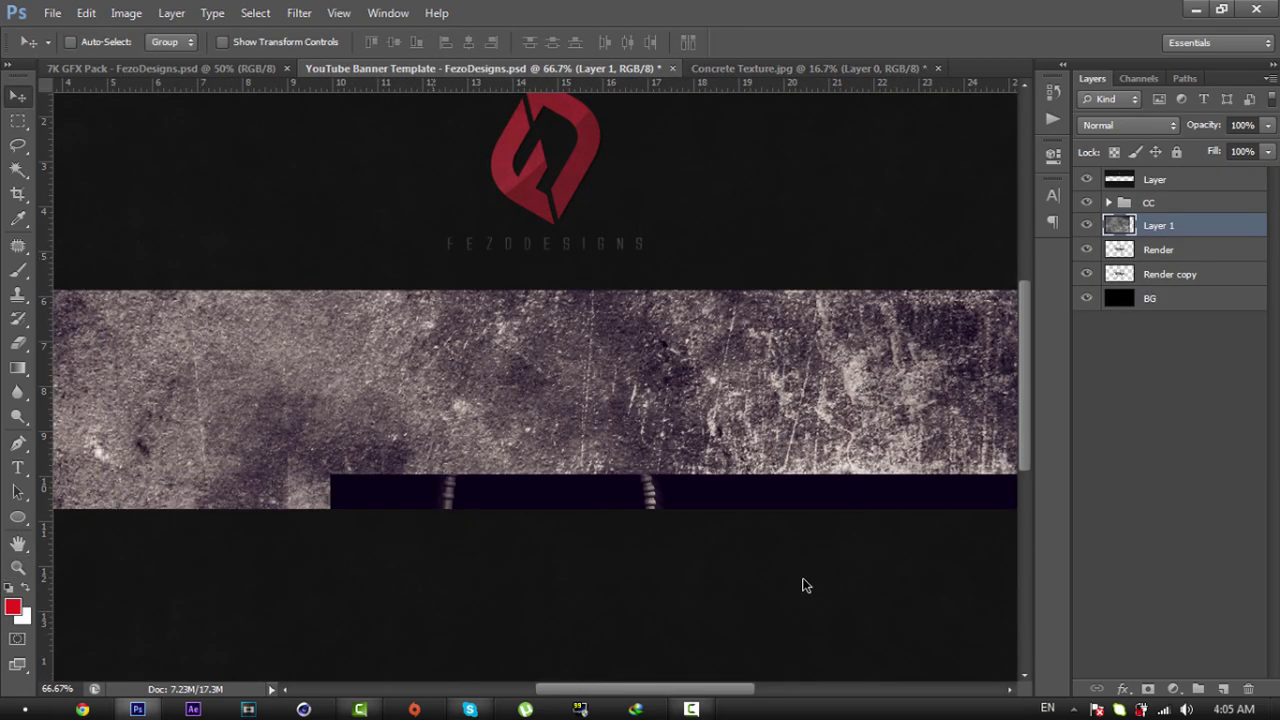
Step: Rotate the concrete texture 90°, scale it down and position it so it covers the 3D text in the banner
key(z)
drag(766, 379, 640, 379)
key(ctrl+plus)
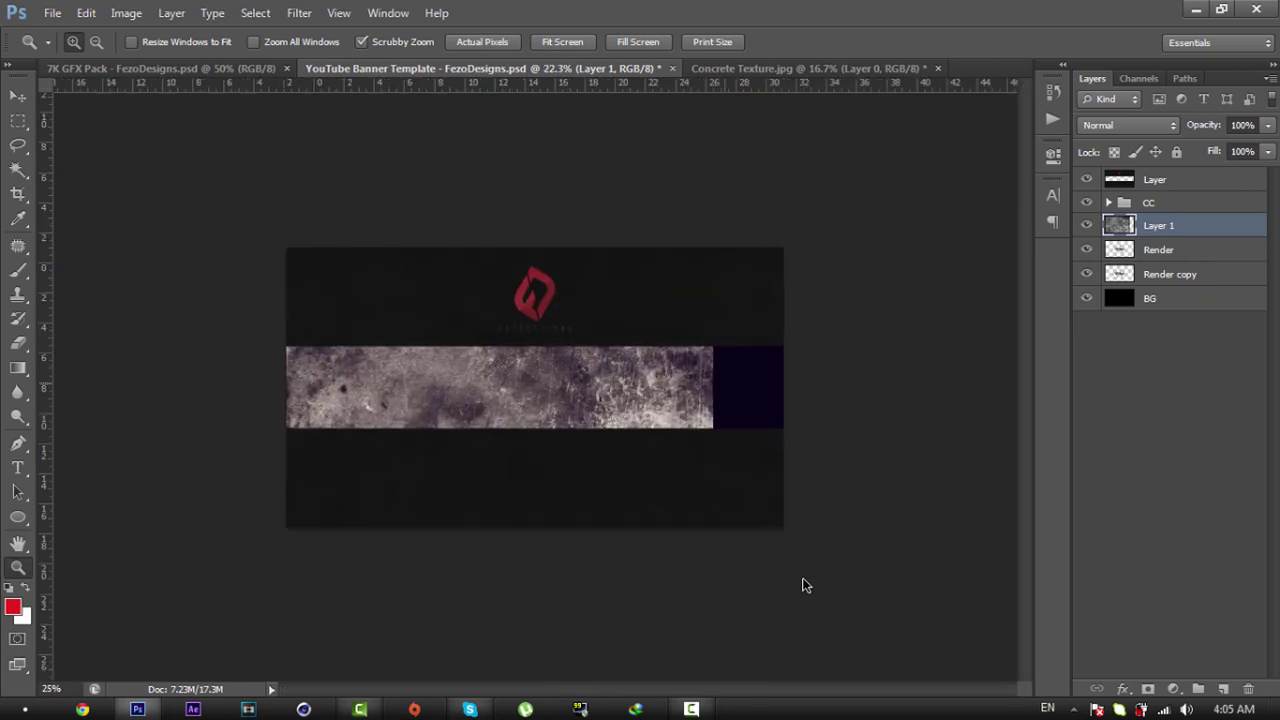
key(ctrl+t)
drag(711, 197, 546, 417)
drag(490, 476, 613, 305)
right_click(574, 386)
click(630, 298)
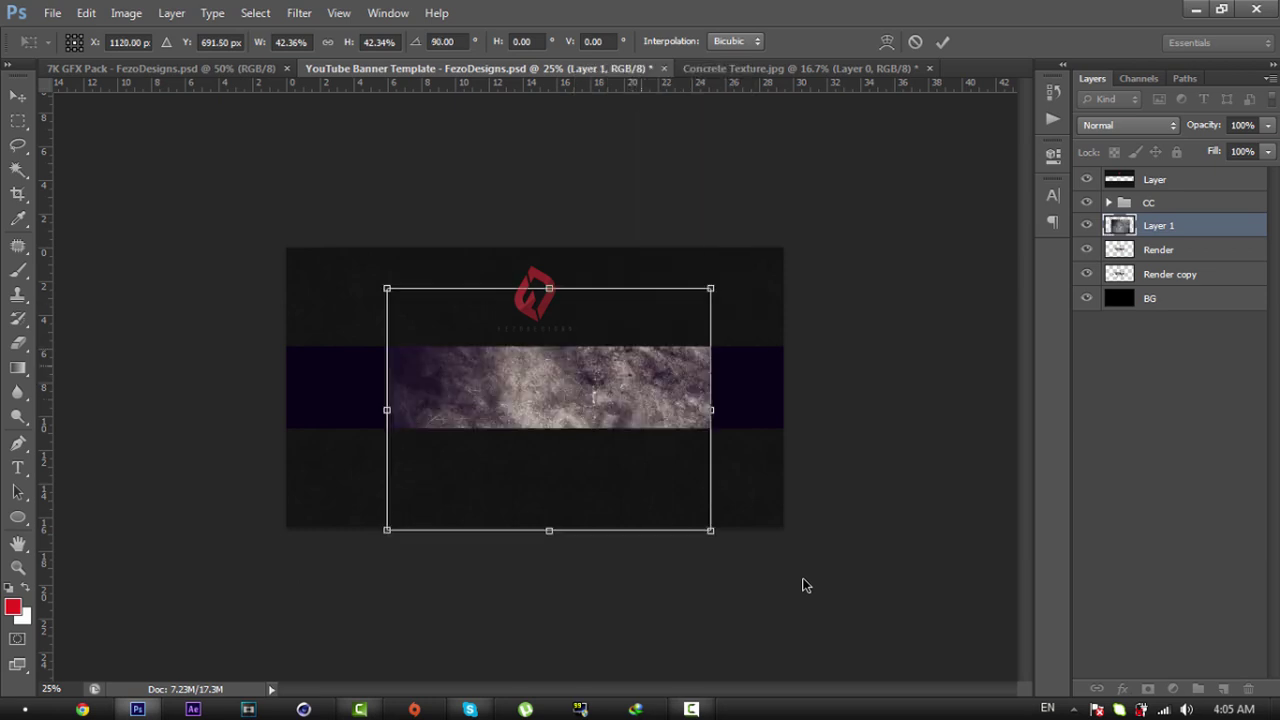
mouse_move(711, 288)
mouse_down()
mouse_move(660, 326)
mouse_move(686, 306)
mouse_up()
mouse_move(654, 348)
mouse_down()
mouse_move(584, 330)
mouse_move(624, 330)
mouse_move(560, 337)
mouse_move(560, 309)
mouse_up()
key(Return)
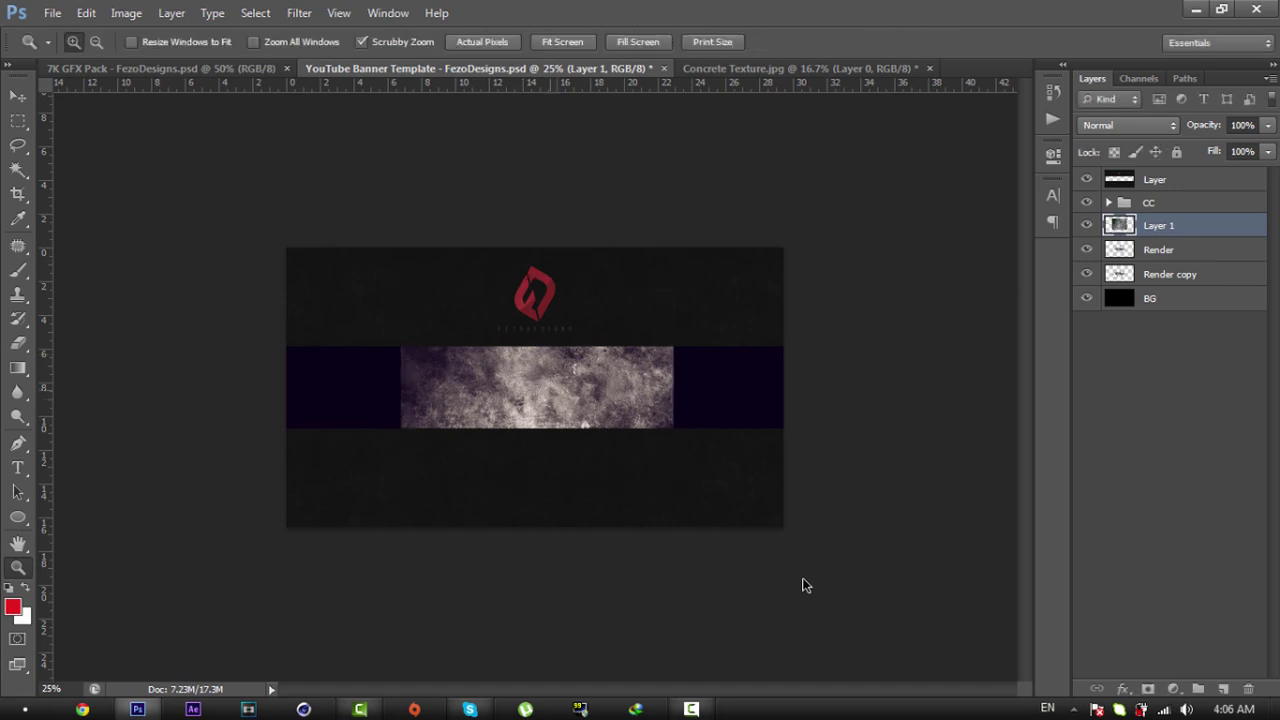
Step: Clip the concrete texture layer to the Render layer with a clipping mask
key(ctrl+plus)
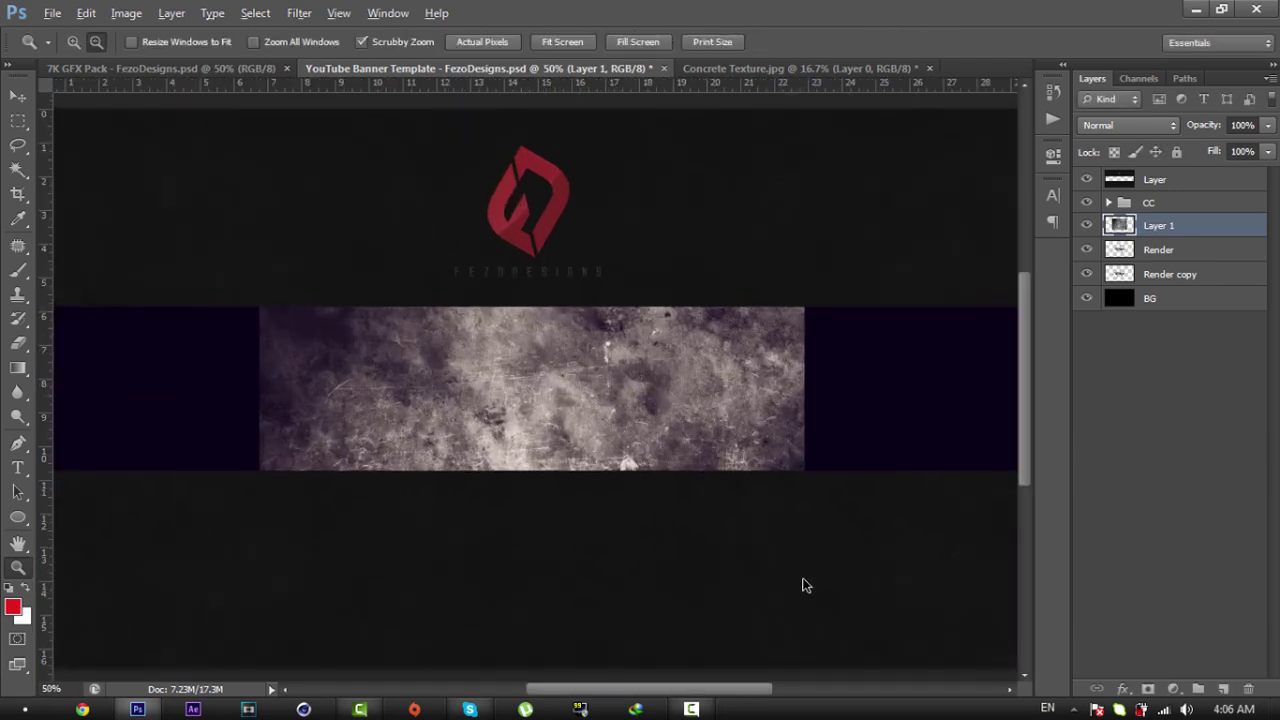
right_click(1172, 225)
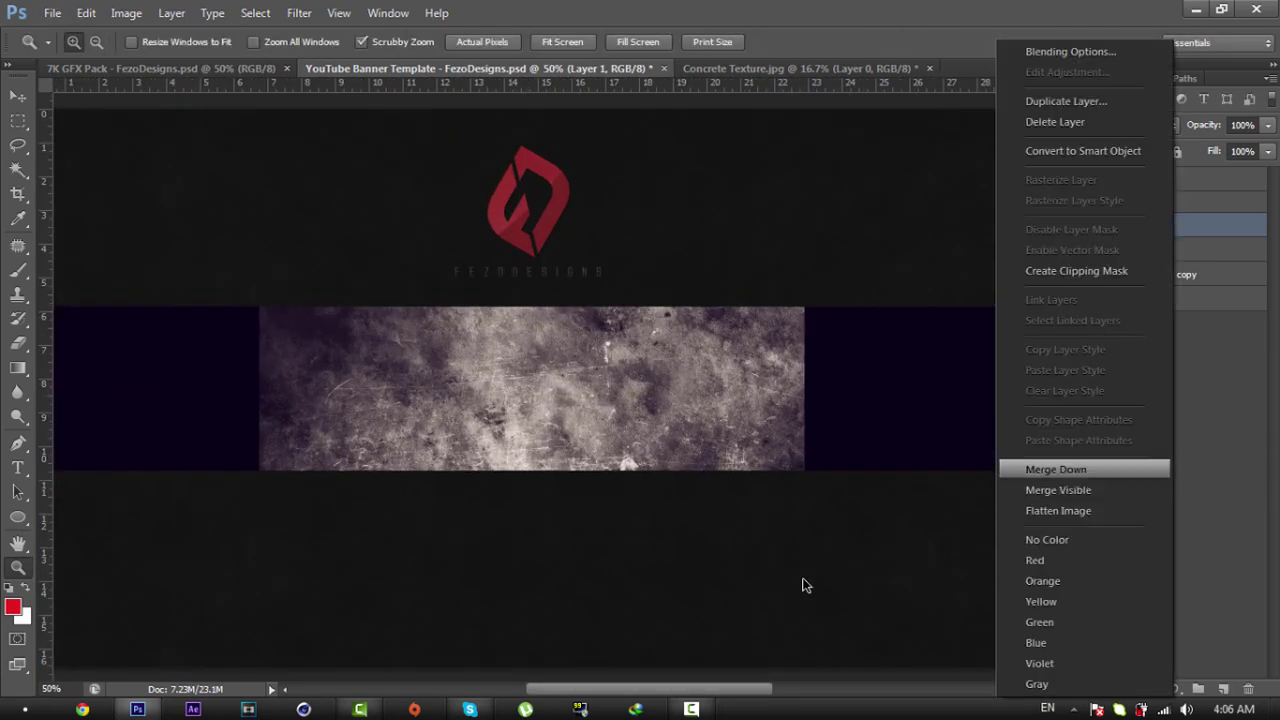
key(Return)
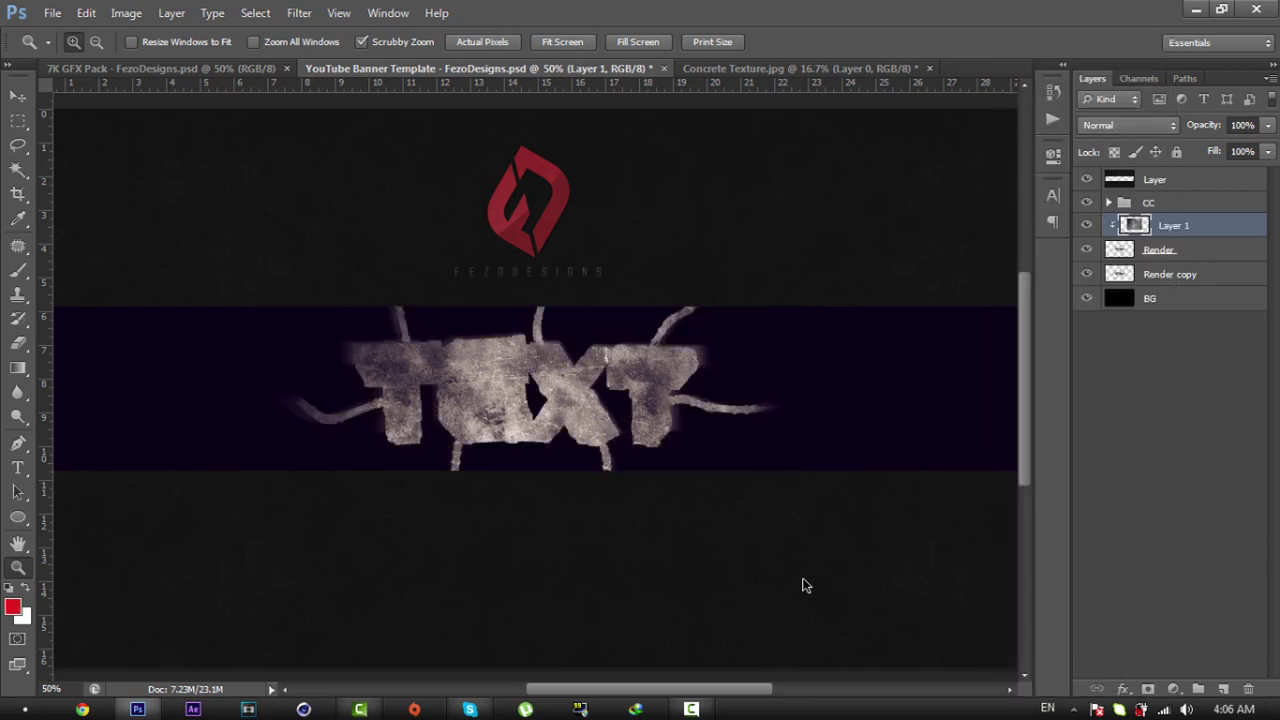
Step: Set the clipped concrete texture layer to Overlay blending at 25% opacity
click(1128, 125)
key(Return)
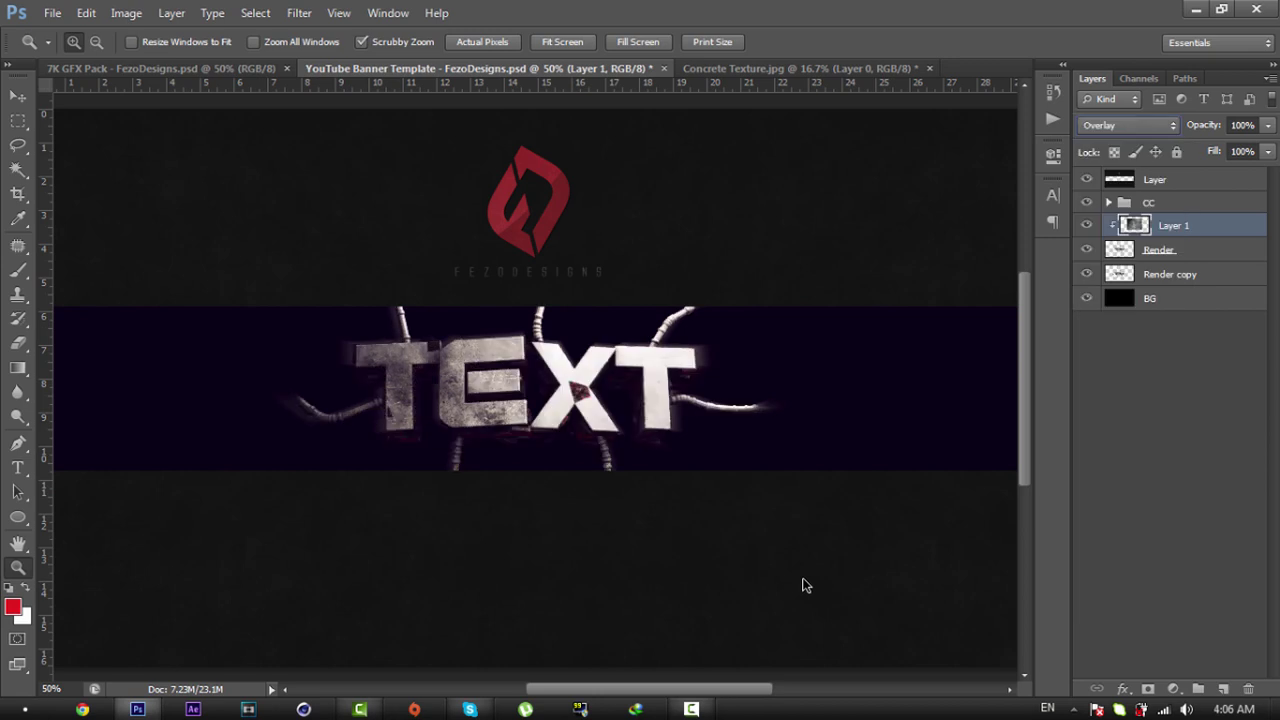
key(Tab)
text(35)
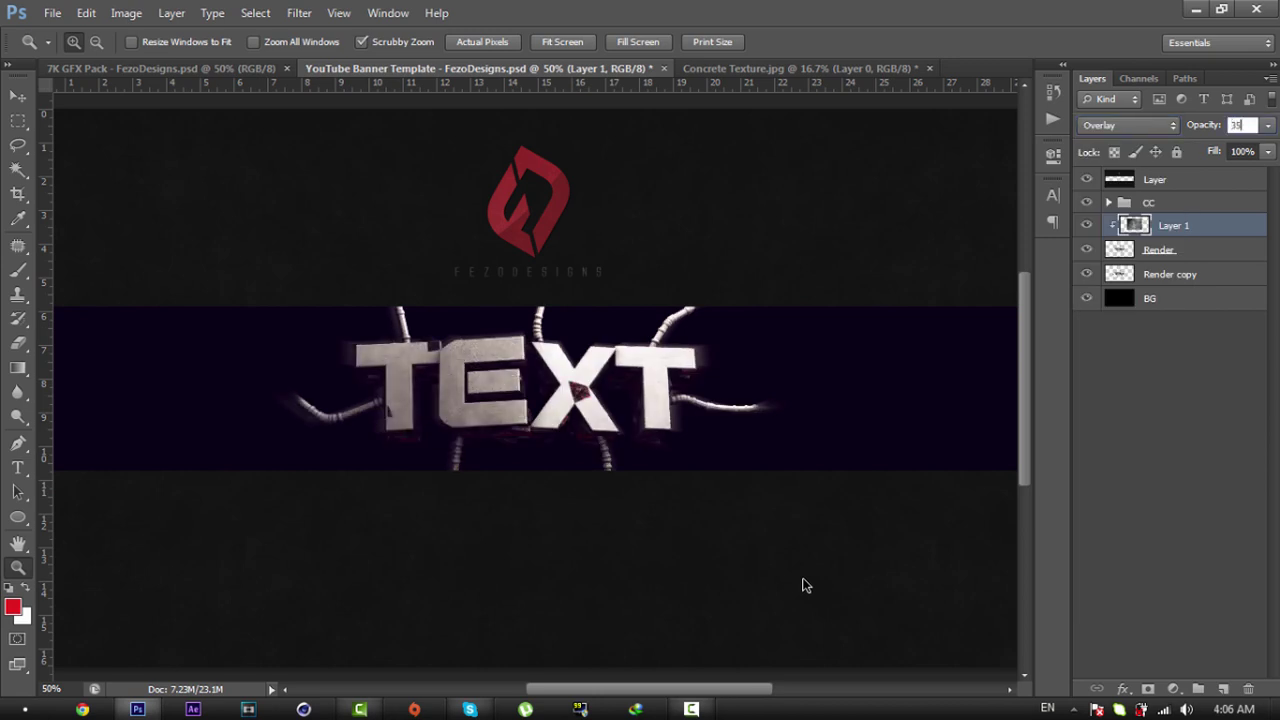
text(25)
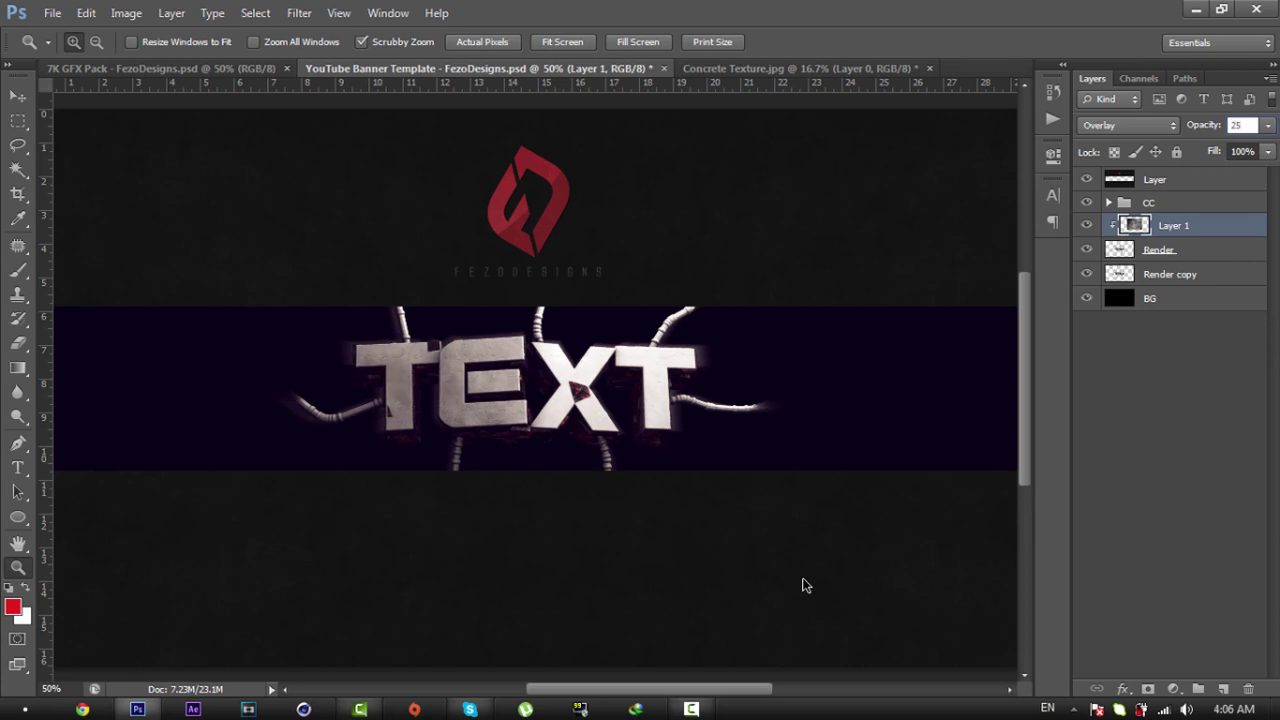
text(2)
key(Return)
key(ctrl+plus)
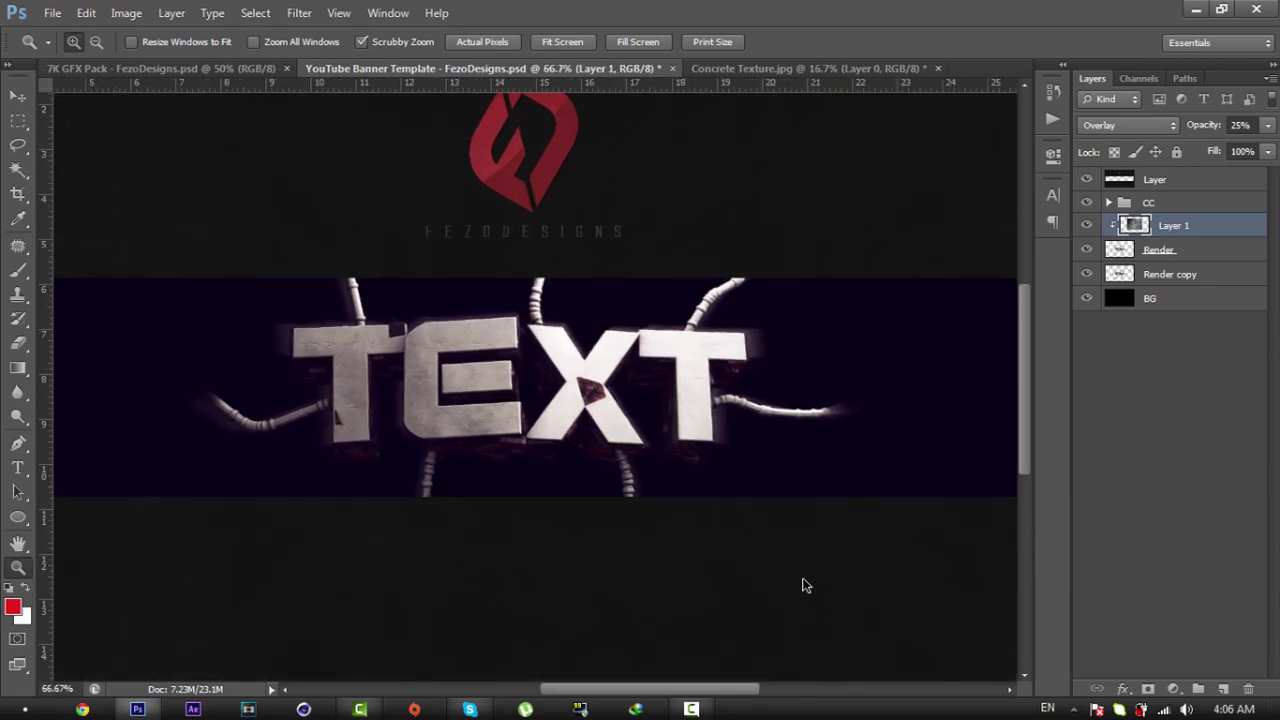
Step: Add a new layer above Layer 1 and clip it to the Render layer
key(ctrl+shift+alt+n)
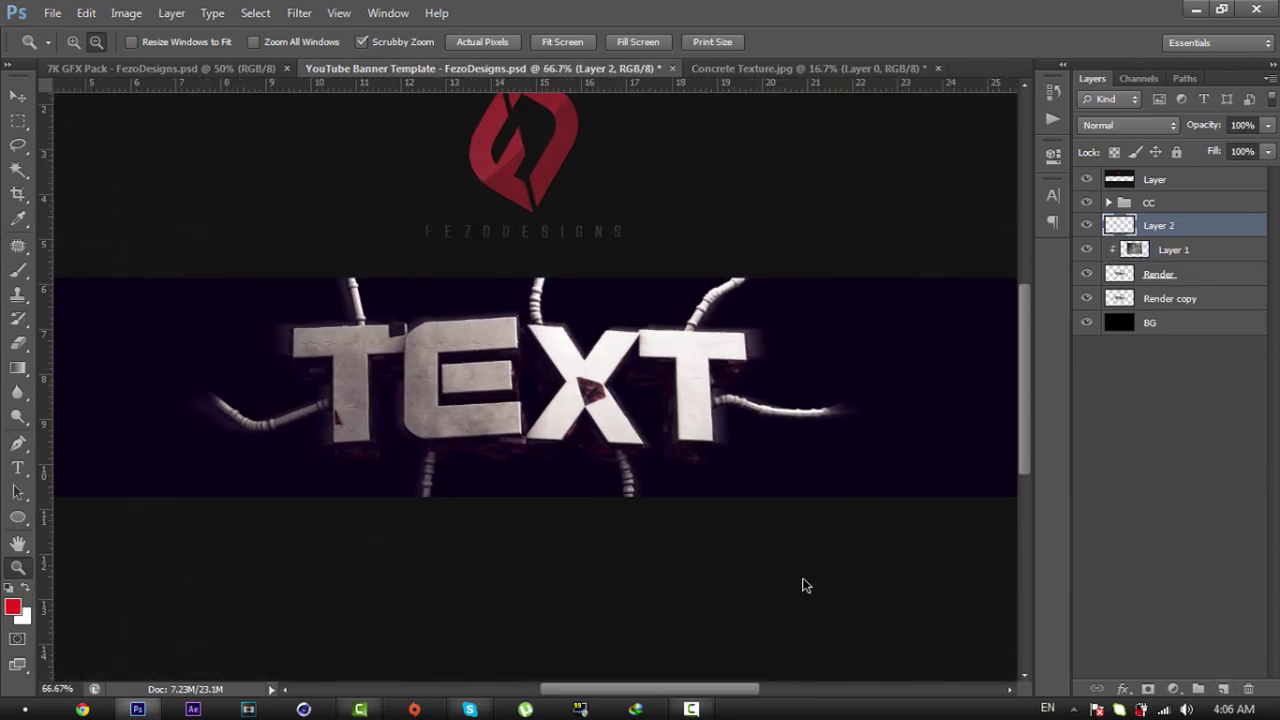
key(ctrl+alt+g)
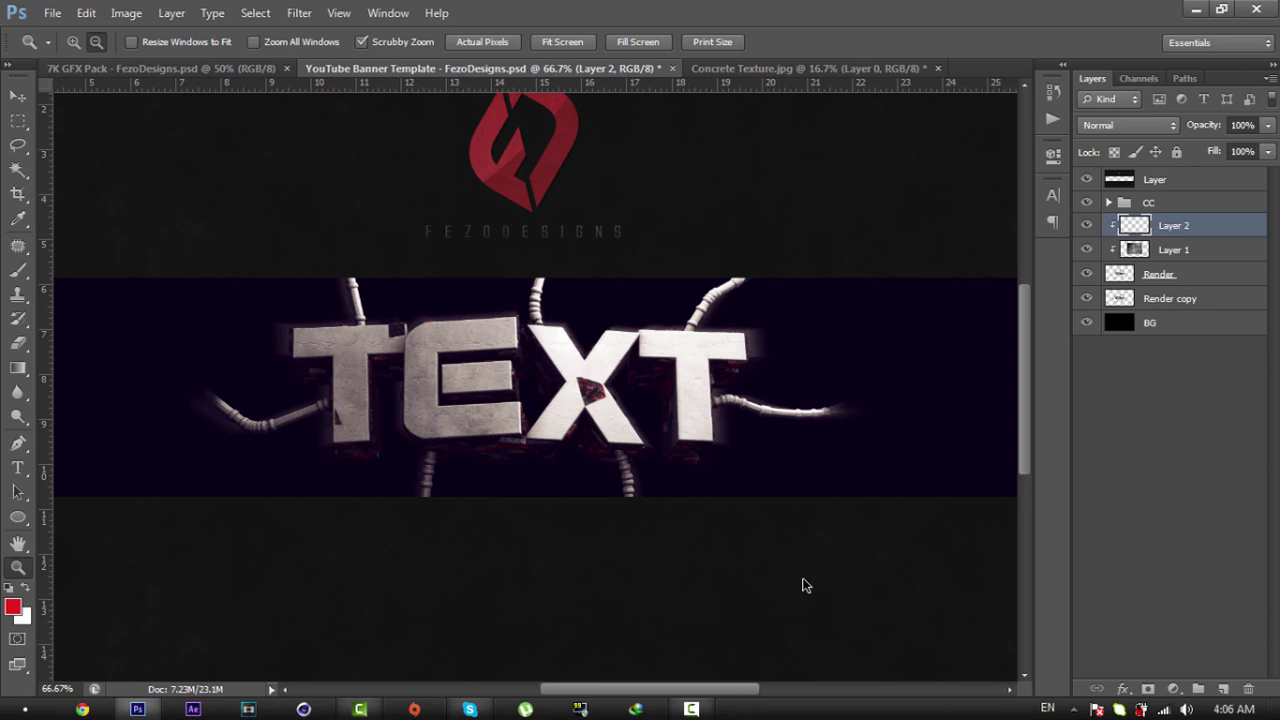
key(ctrl+plus)
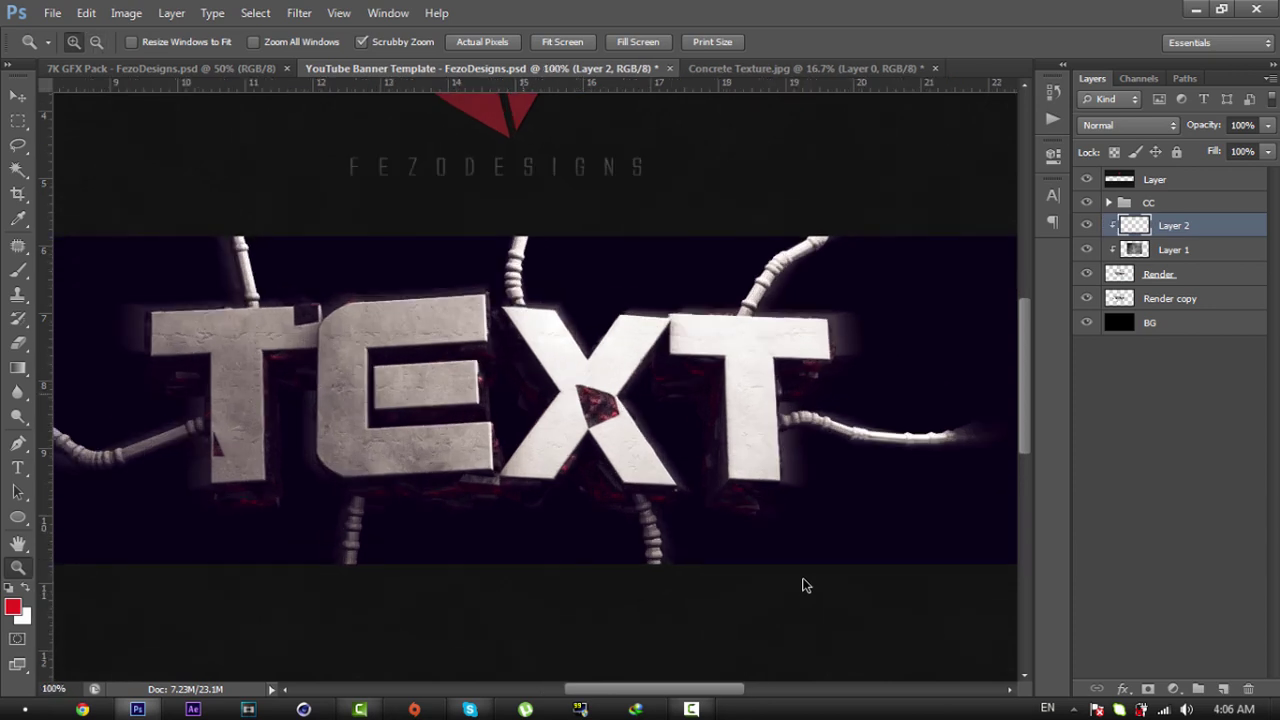
scroll(806, 585, up, 1)
Step: Set up a soft round brush at 81 px with 0% hardness and make the foreground colour black
key(b)
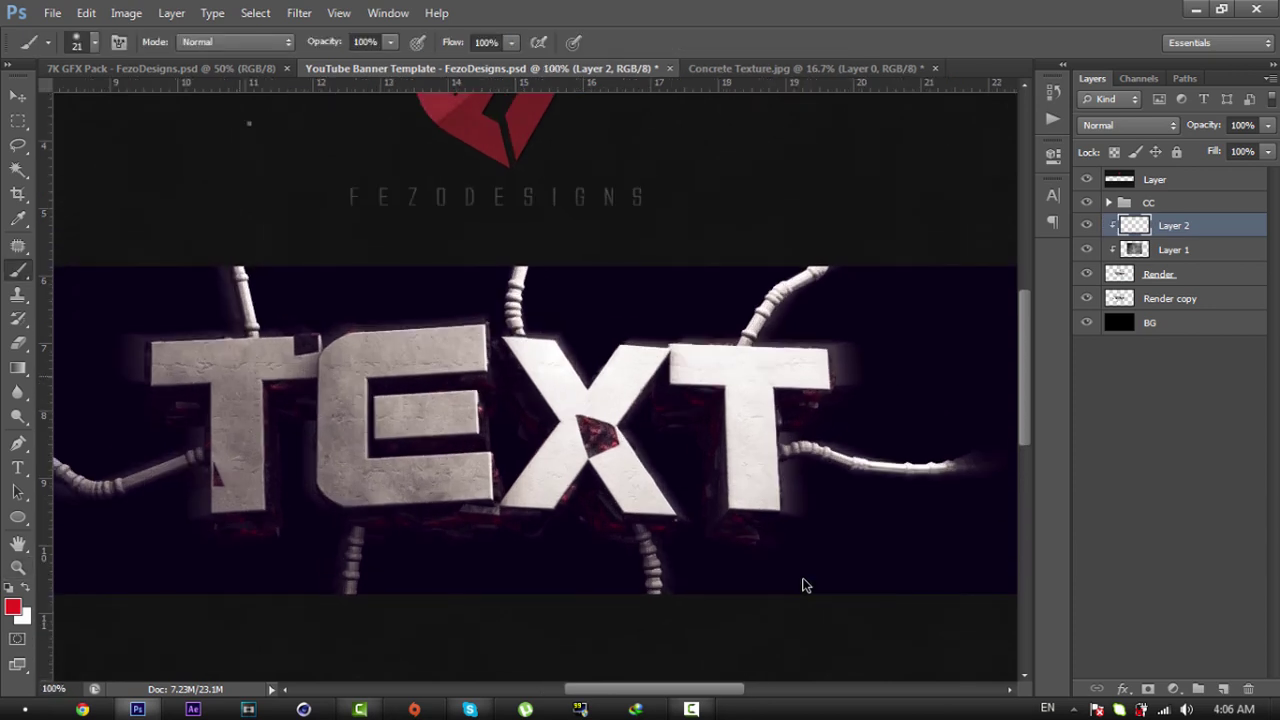
right_click(806, 585)
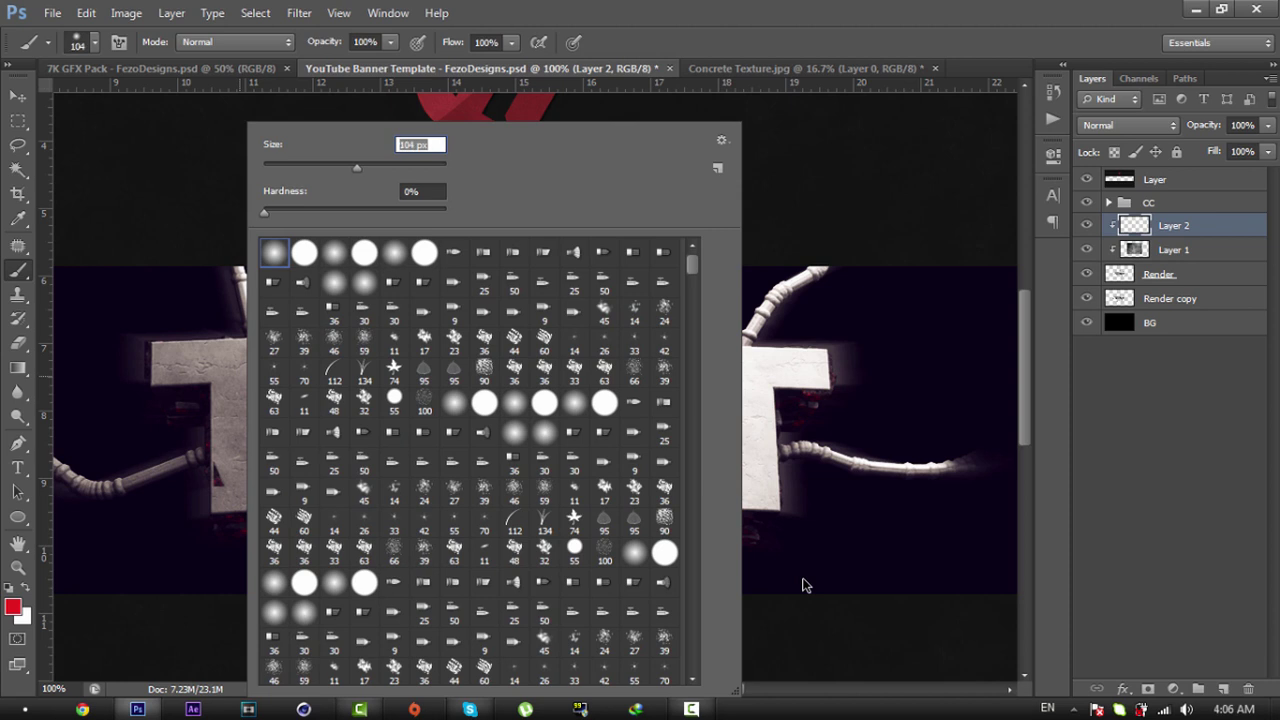
key(bracketleft)
key(Return)
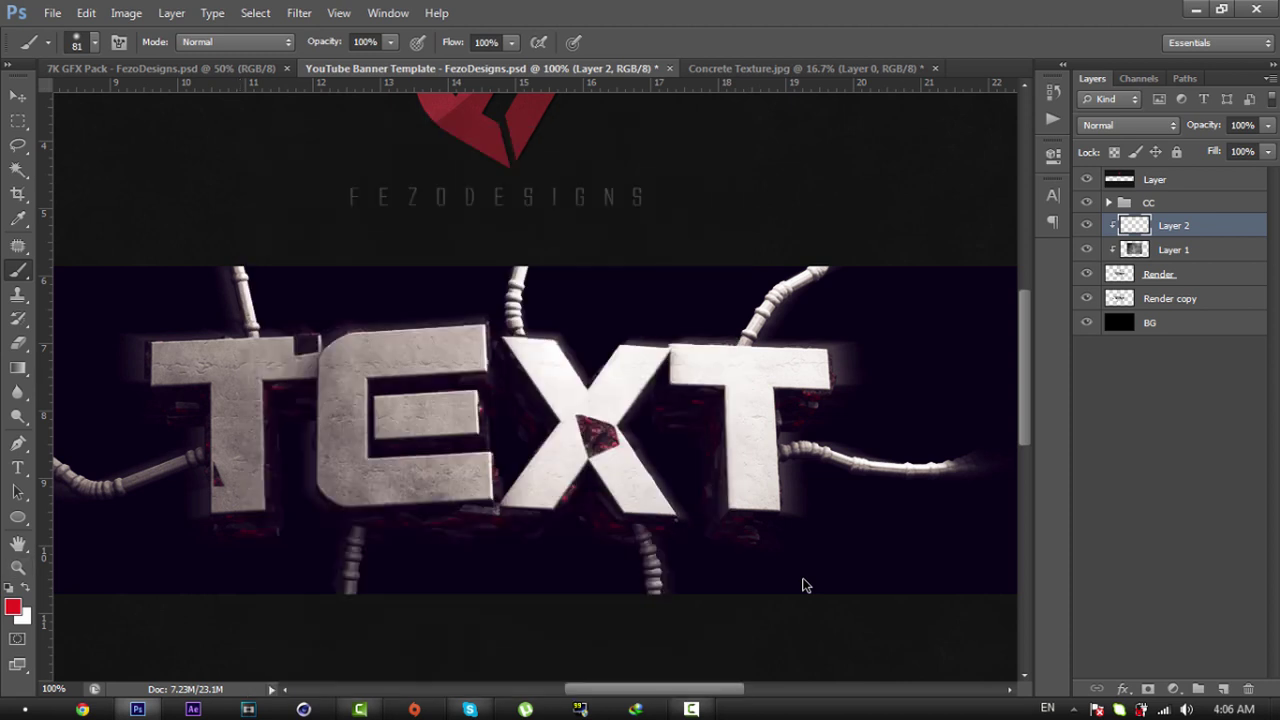
click(13, 606)
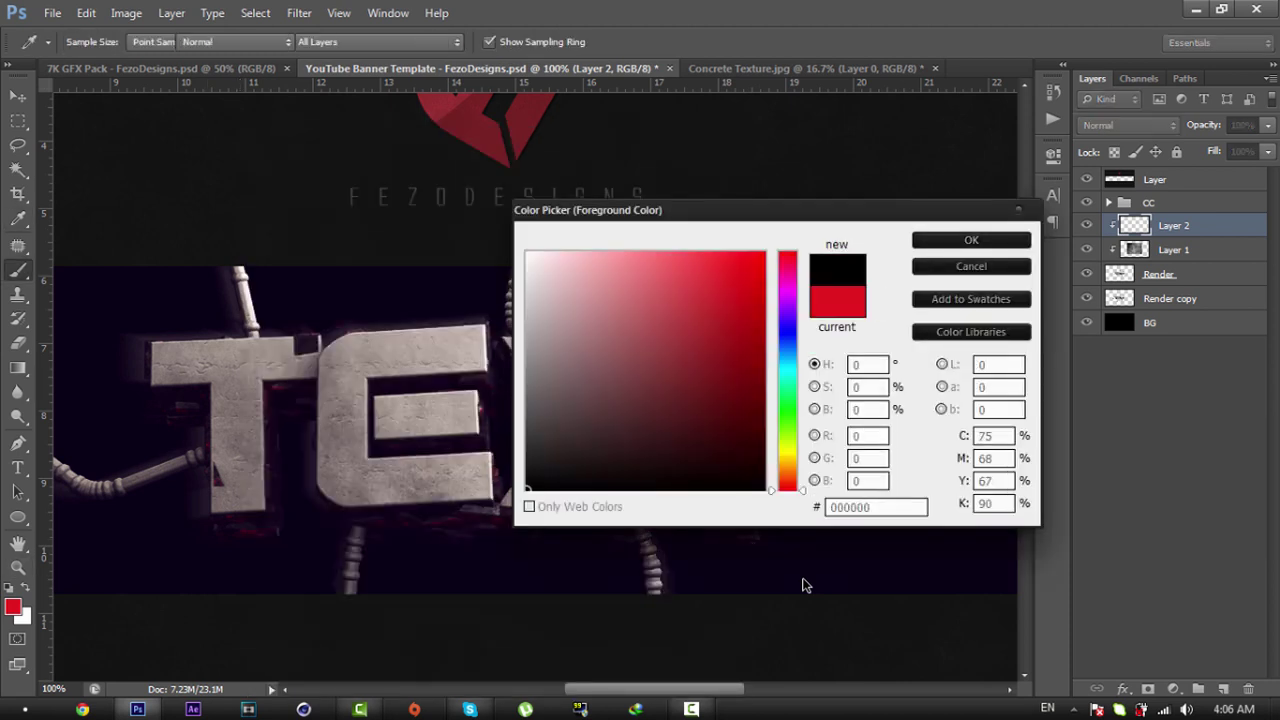
key(Escape)
key(d)
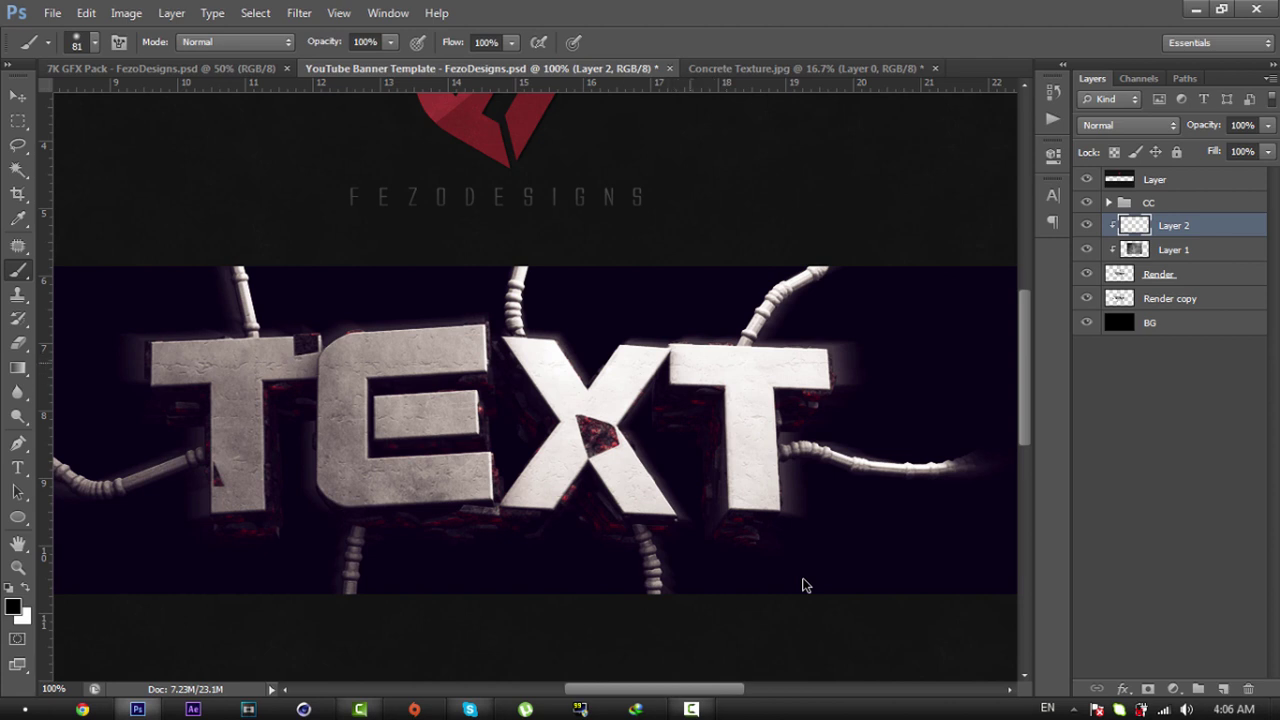
Step: Paint black shading over the X, the last T and the two bone cables attached to the last T
mouse_move(690, 363)
mouse_down()
mouse_move(814, 368)
mouse_move(700, 362)
mouse_move(744, 376)
mouse_move(755, 495)
mouse_up()
mouse_move(532, 346)
mouse_down()
mouse_move(652, 498)
mouse_move(580, 390)
mouse_move(524, 338)
mouse_up()
mouse_move(660, 350)
mouse_down()
mouse_move(565, 445)
mouse_move(560, 485)
mouse_up()
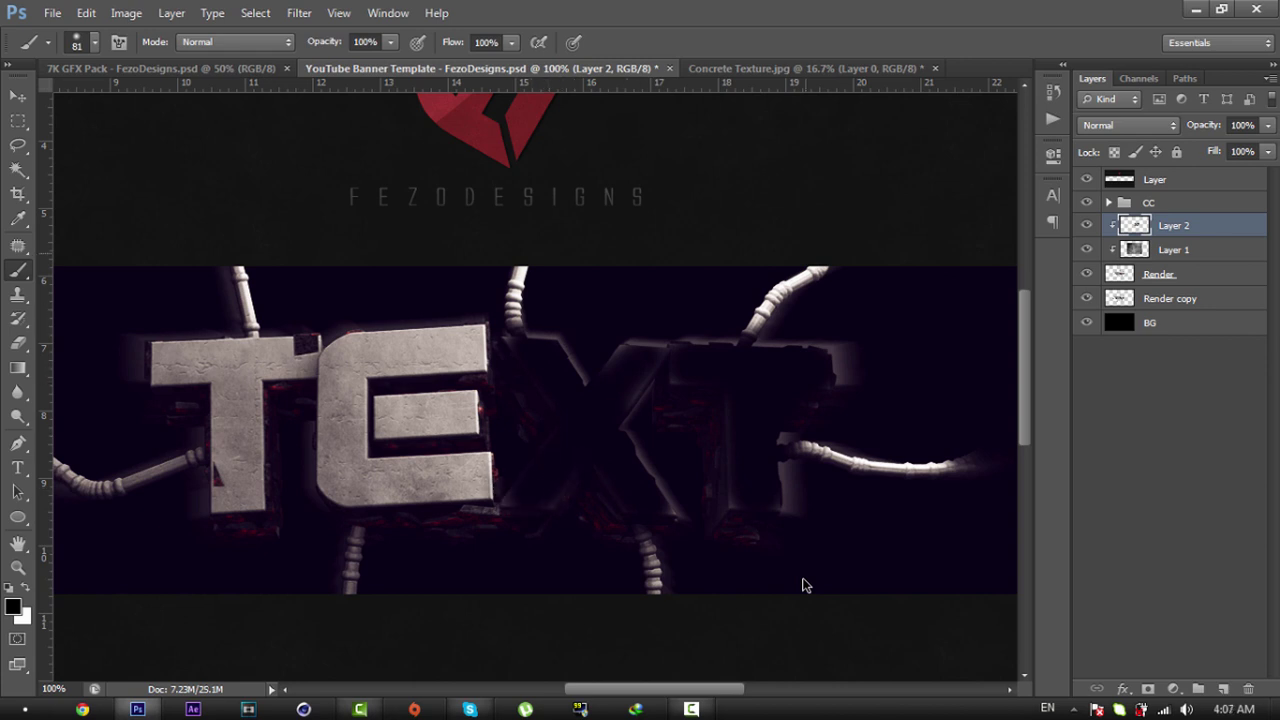
drag(822, 268, 750, 330)
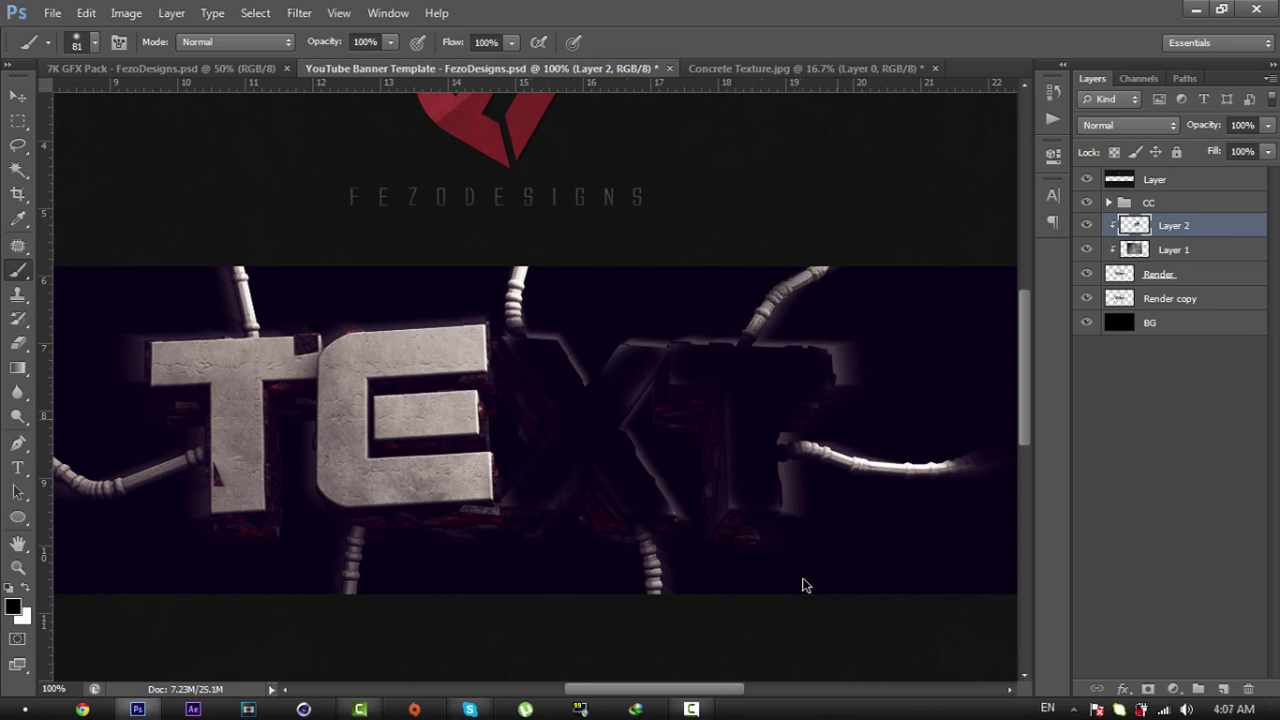
drag(800, 447, 940, 468)
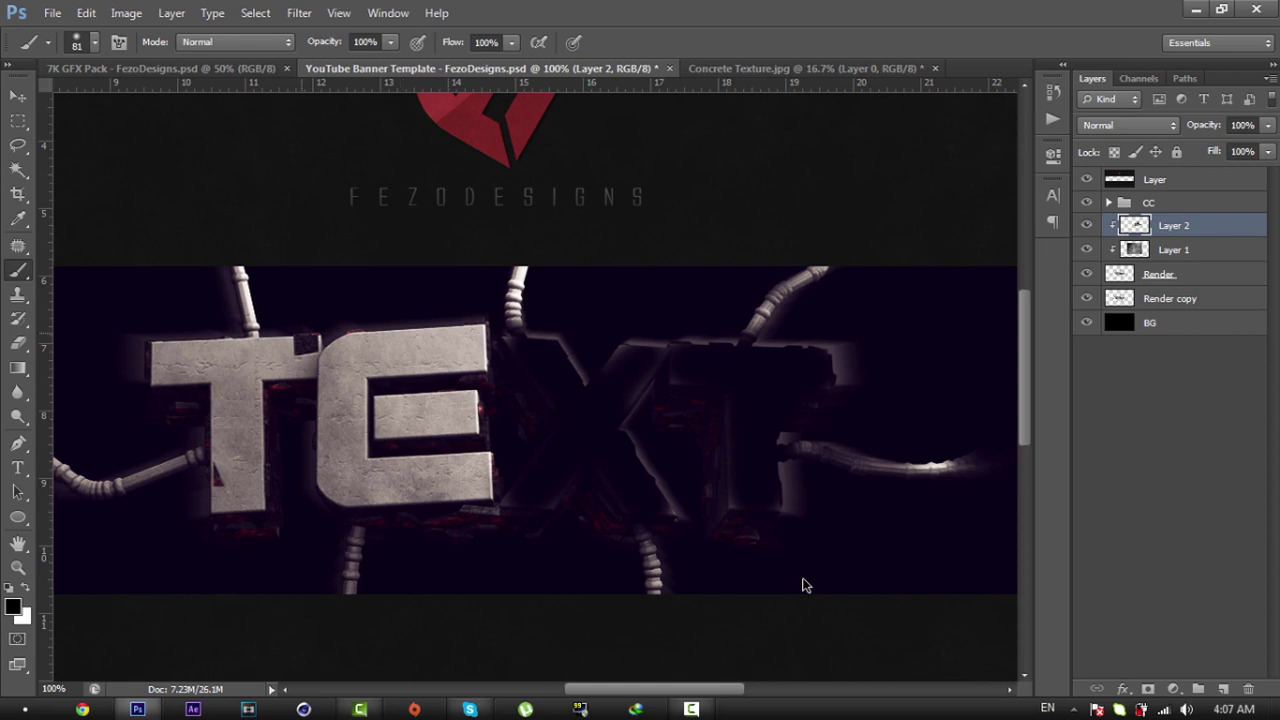
Step: Paint black shading around the gap between the first T and E, the T's stem and the E's outer left edges
mouse_move(335, 360)
mouse_down()
mouse_move(260, 325)
mouse_move(240, 270)
mouse_up()
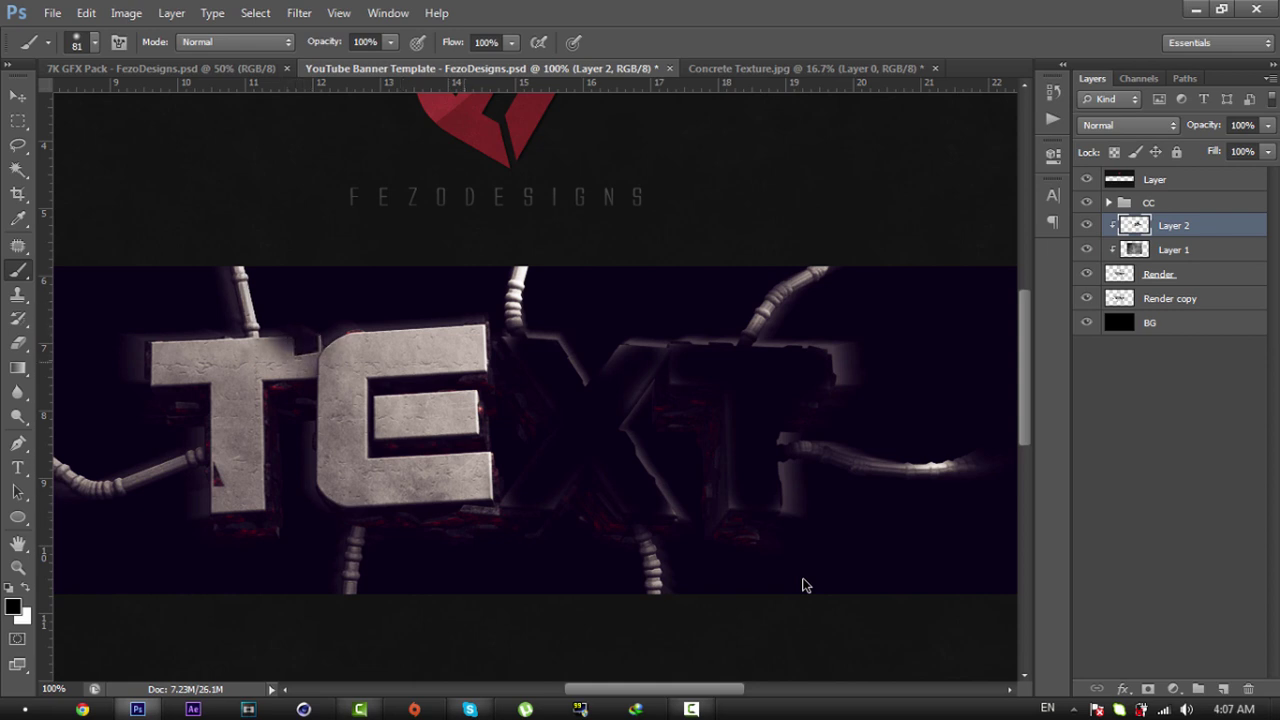
mouse_move(335, 335)
mouse_down()
mouse_move(320, 385)
mouse_move(355, 532)
mouse_up()
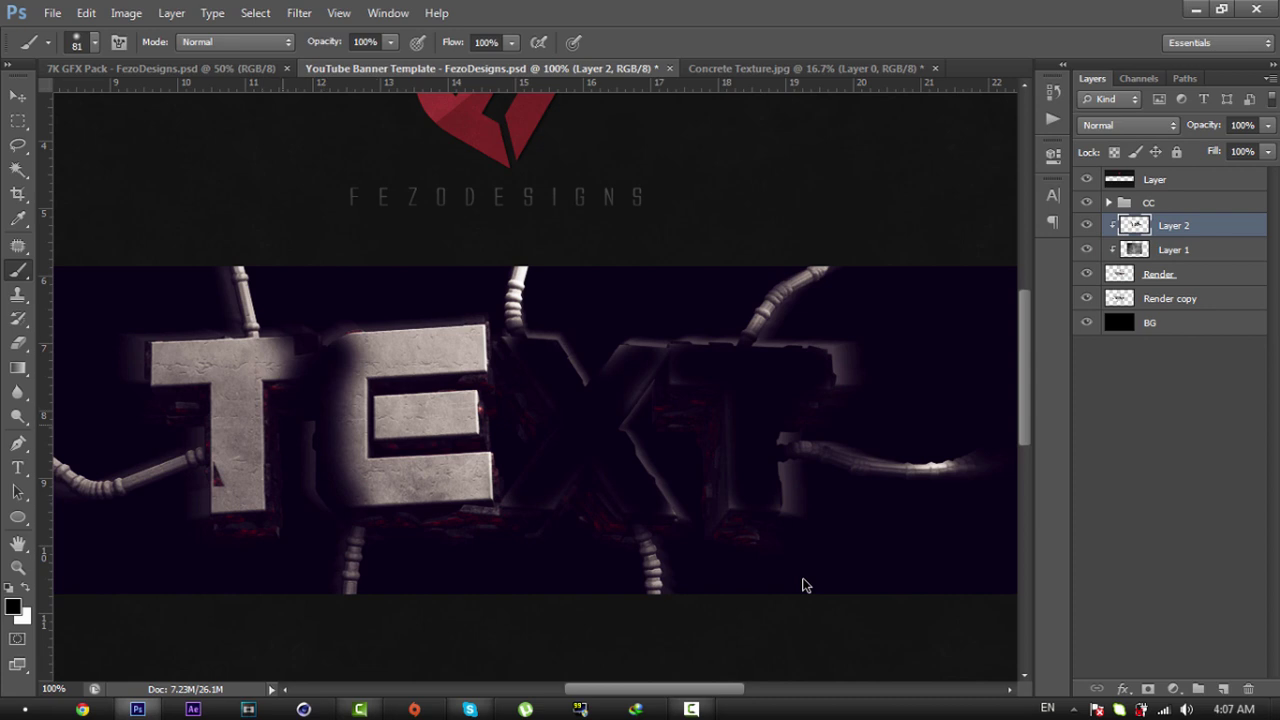
drag(254, 410, 255, 508)
drag(265, 362, 268, 430)
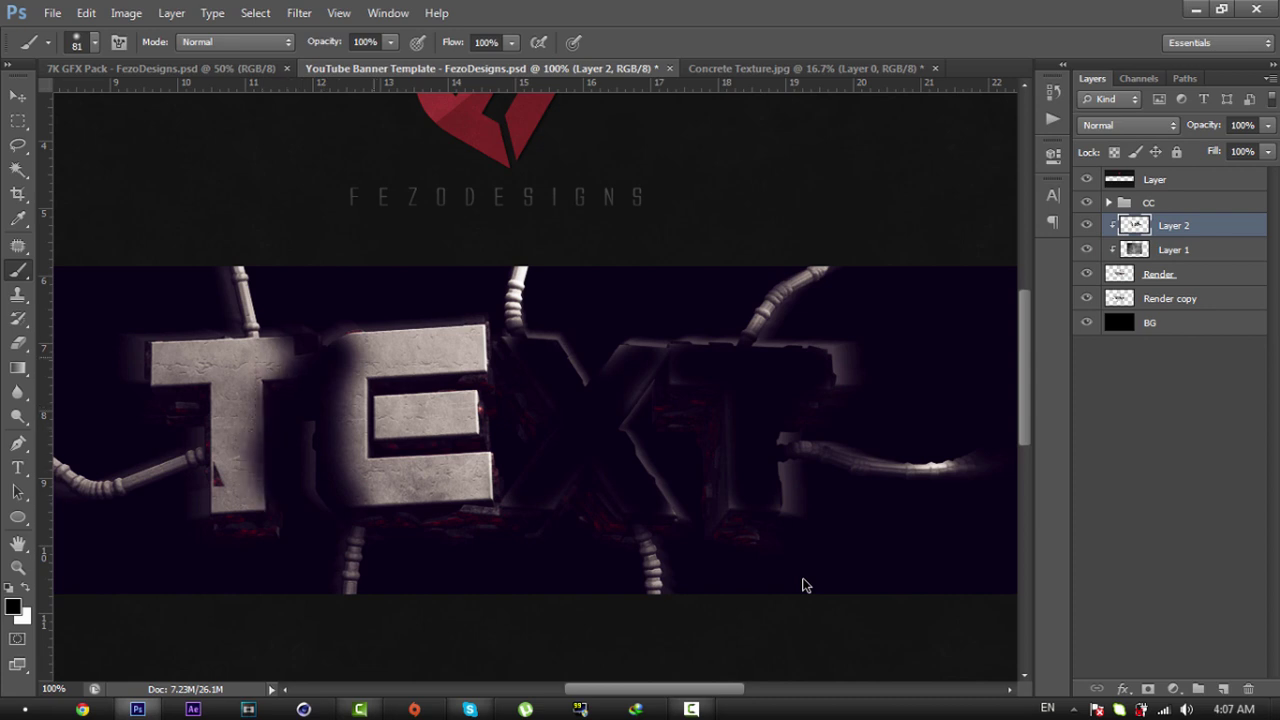
drag(348, 340, 400, 342)
mouse_move(372, 540)
mouse_down()
mouse_move(376, 520)
mouse_move(412, 518)
mouse_up()
Step: Set the blend mode of the painted Layer 2 to Overlay
click(1128, 125)
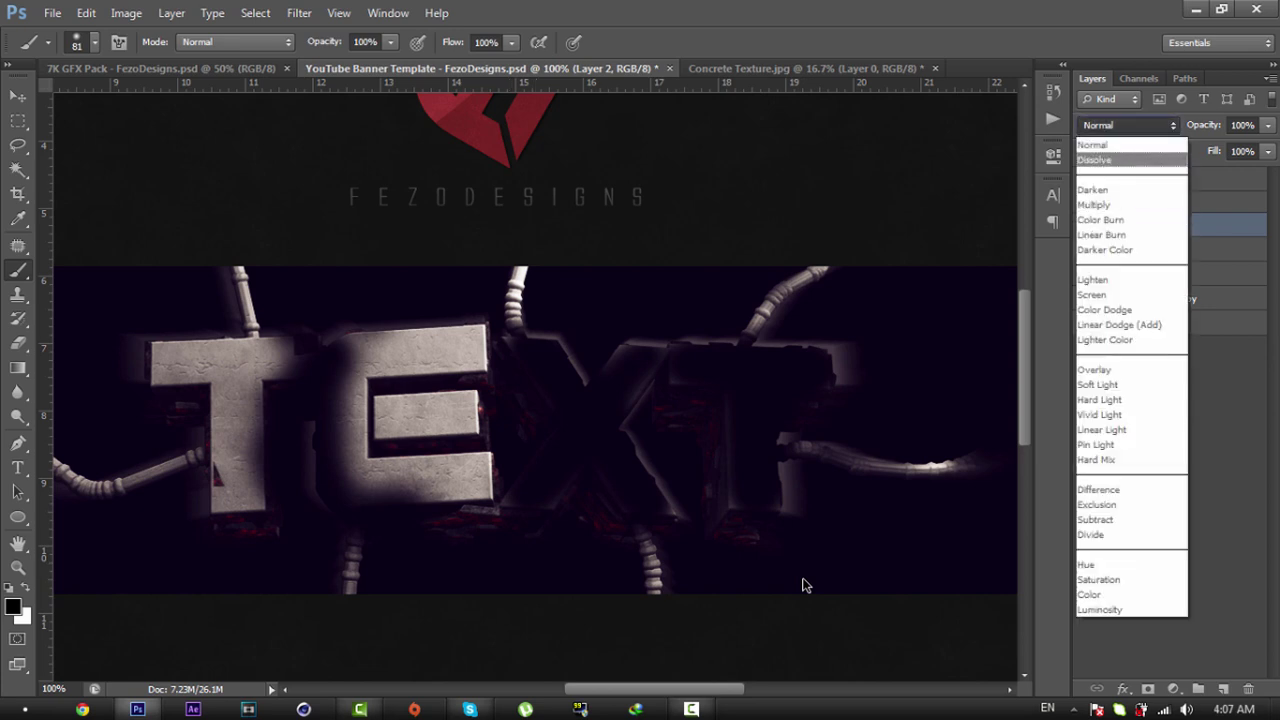
click(1093, 145)
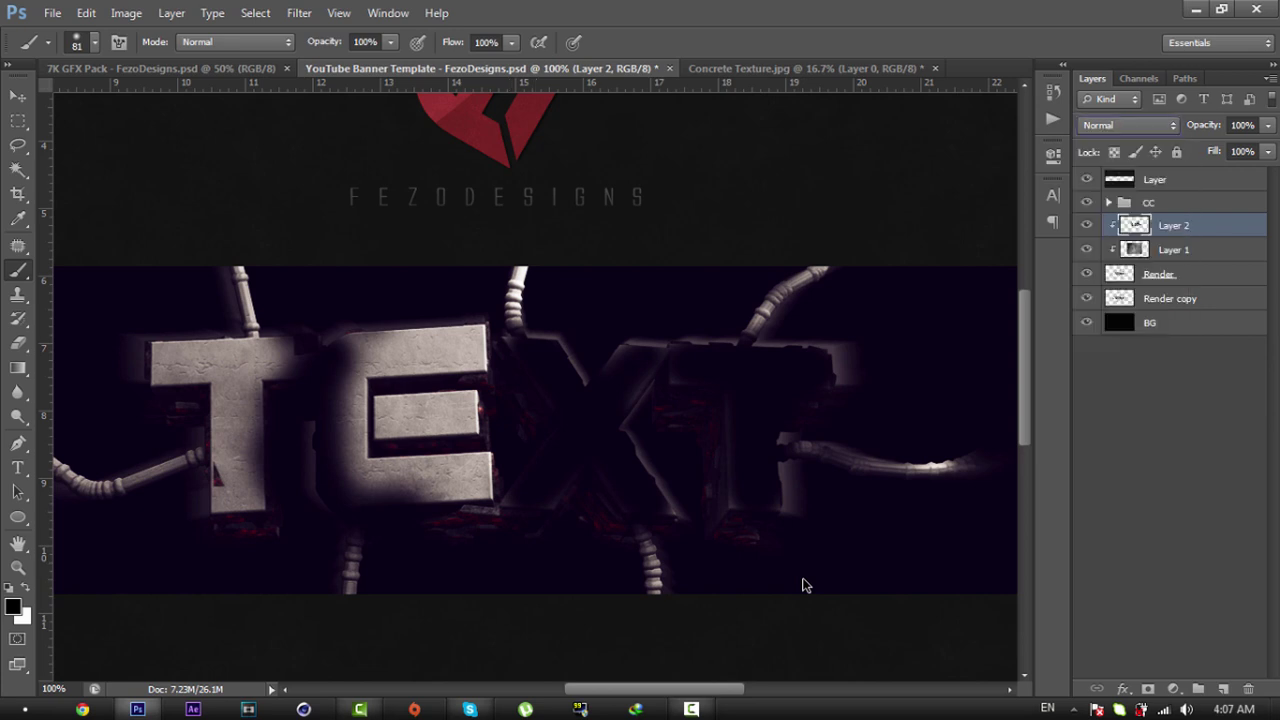
click(1128, 125)
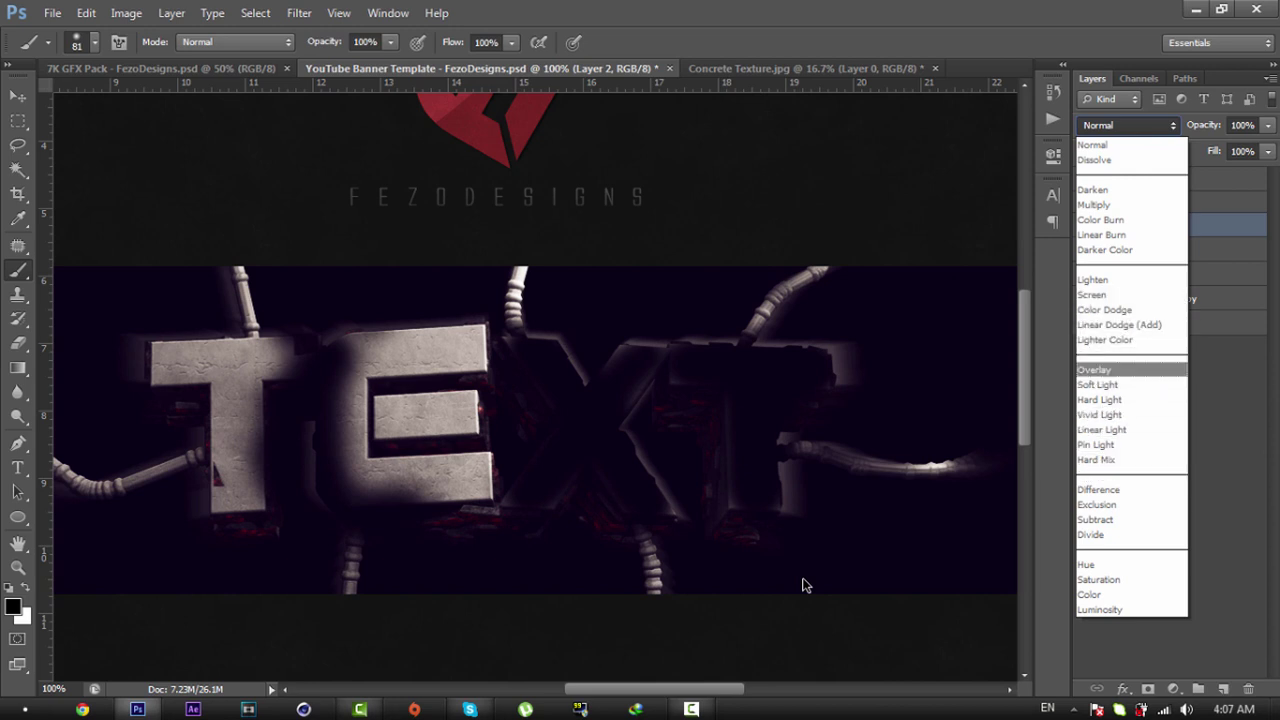
key(Return)
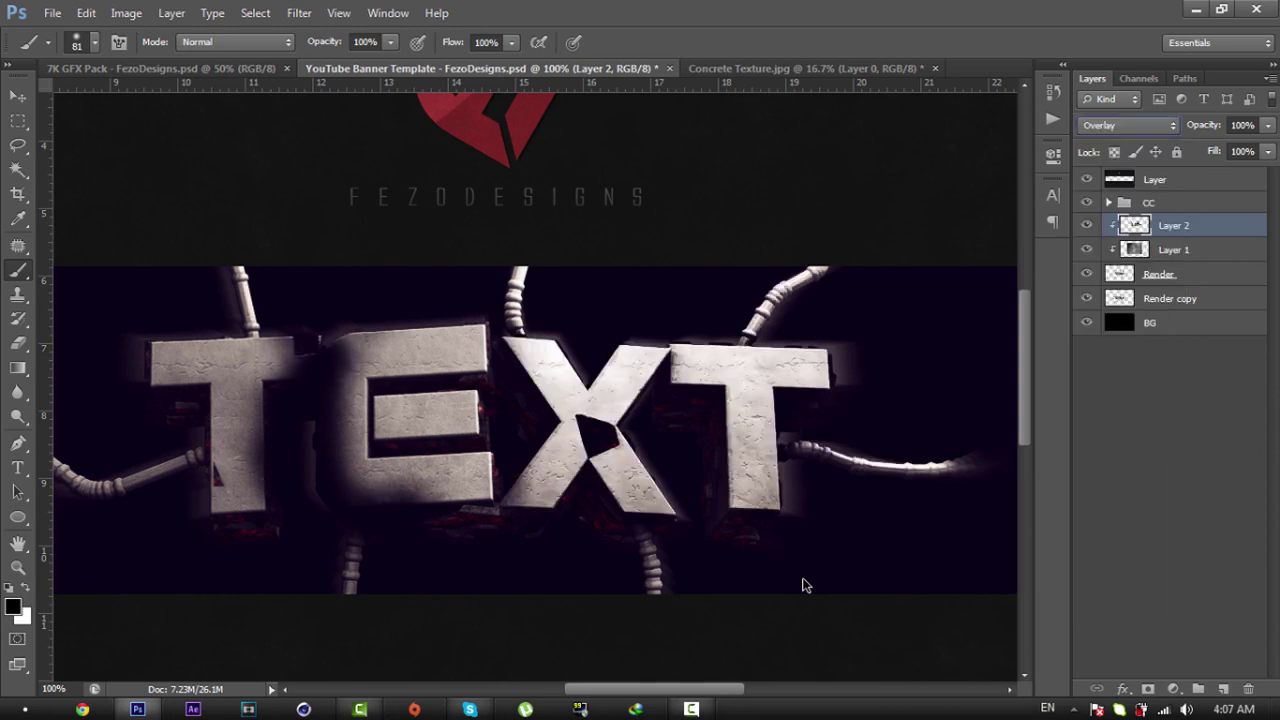
Step: Try Layer 2's opacity at 50% and 25%, and settle on 35%
click(1267, 125)
key(Return)
text(50)
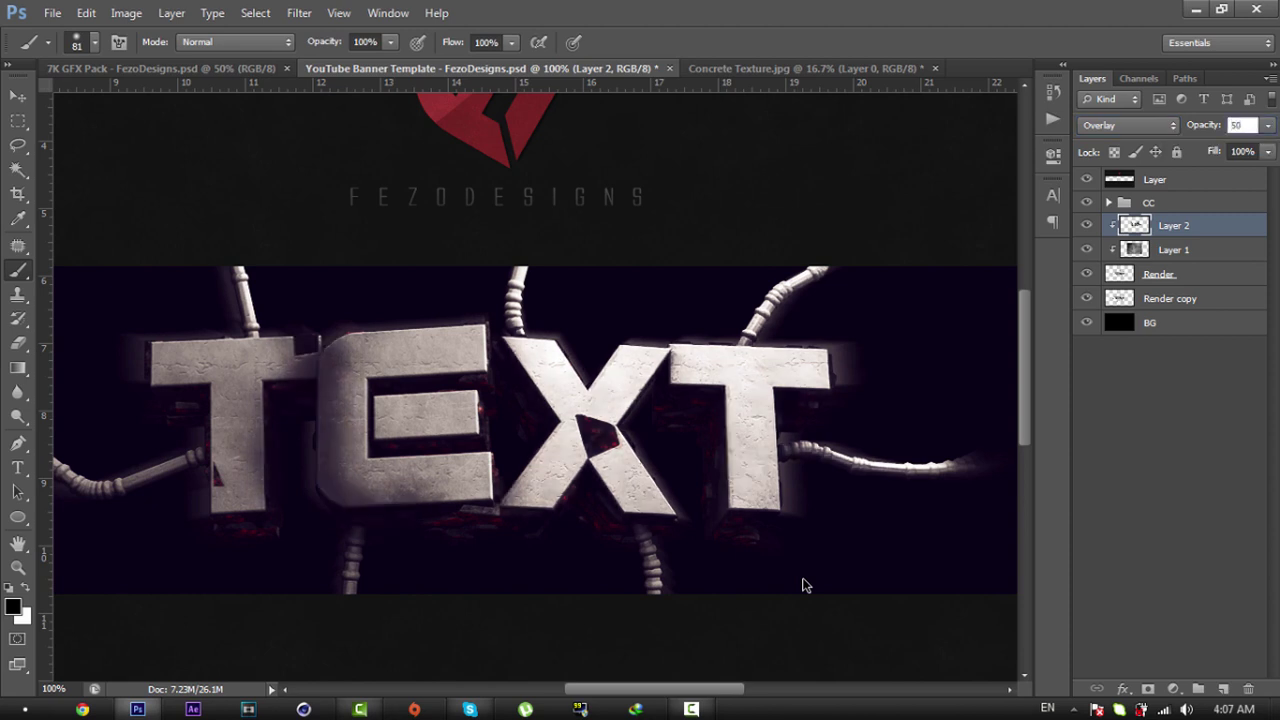
key(BackSpace)
key(BackSpace)
text(25)
key(Return)
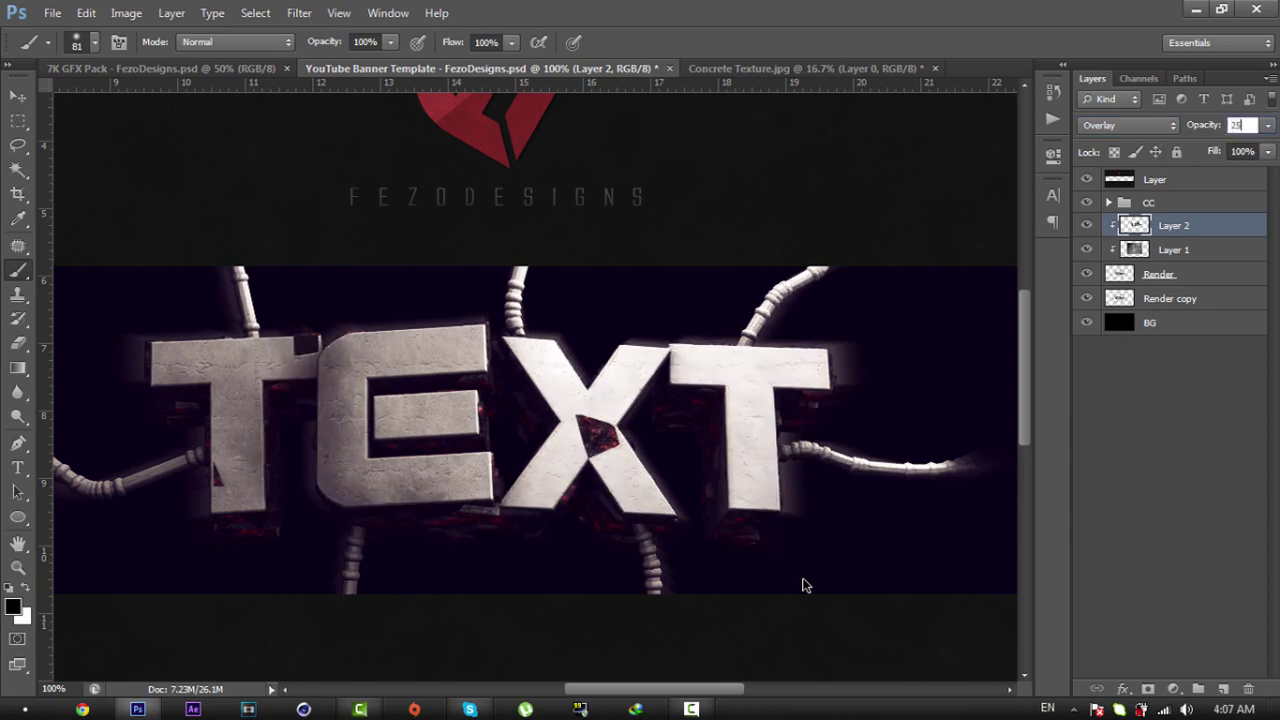
text(35)
key(Return)
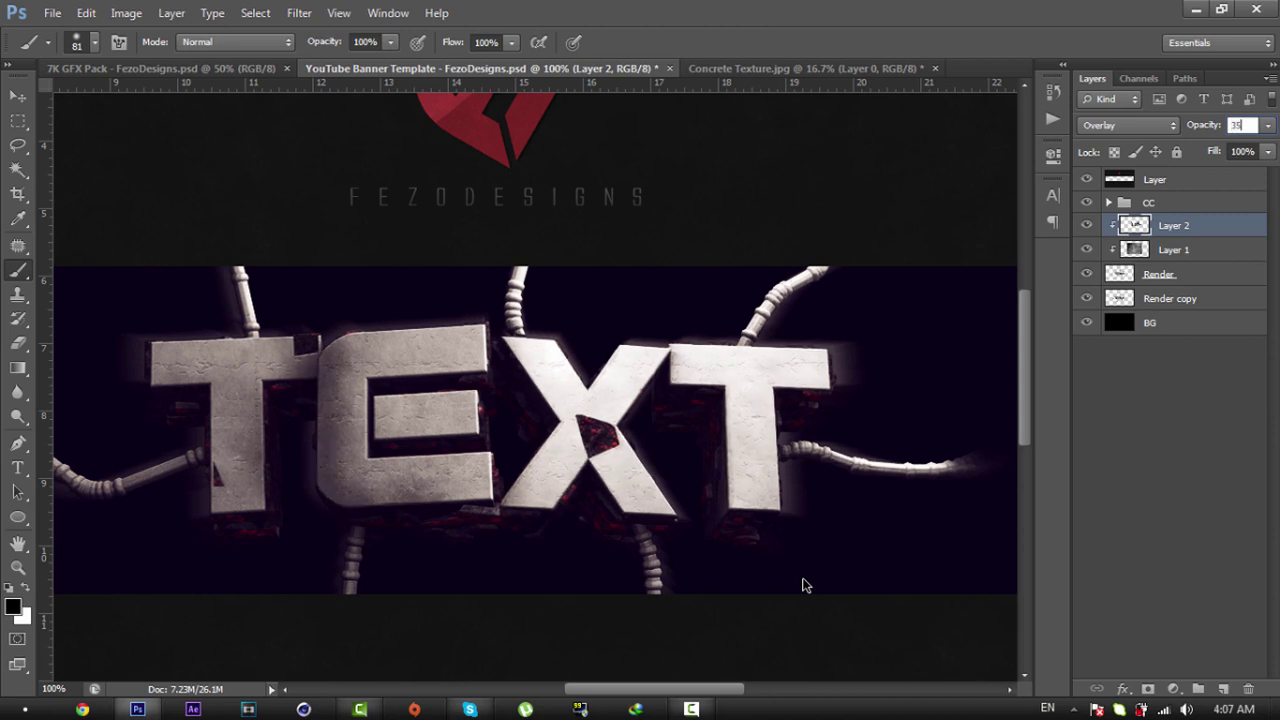
key(Return)
Step: Add another clipped layer above Layer 2 and paint black strokes along the middle of the X and the last T
key(ctrl+shift+alt+n)
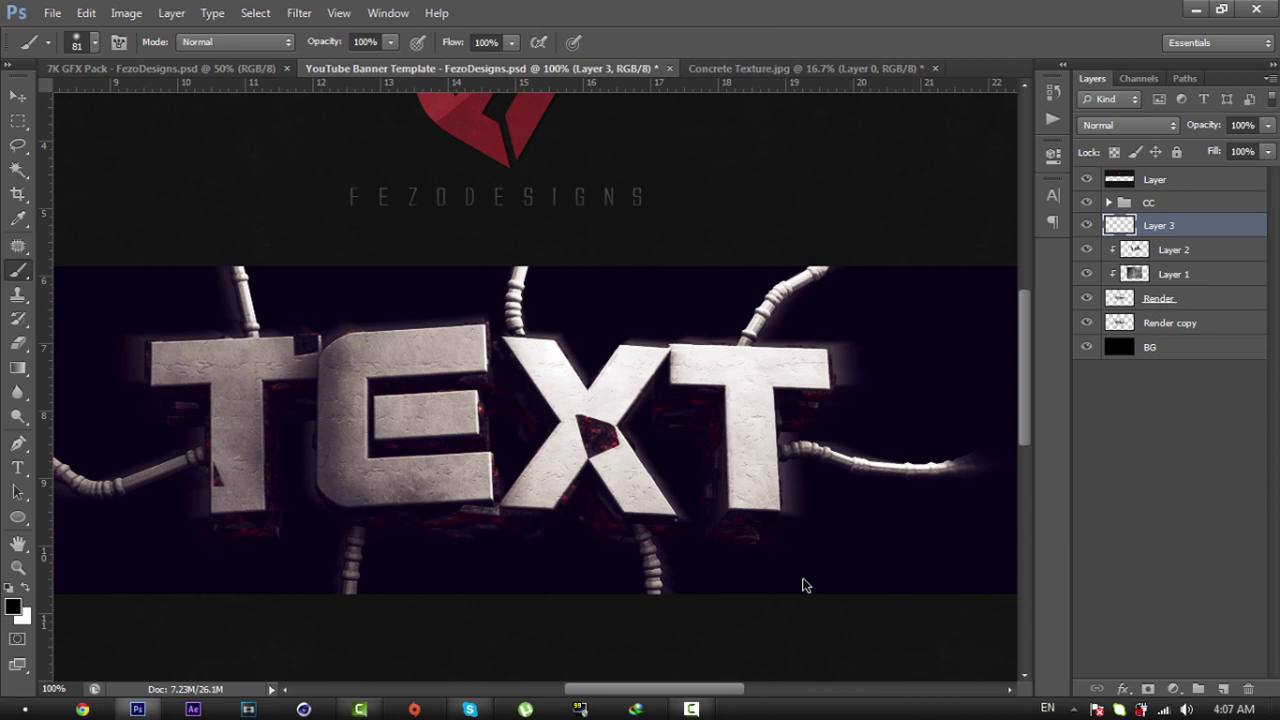
key(ctrl+alt+g)
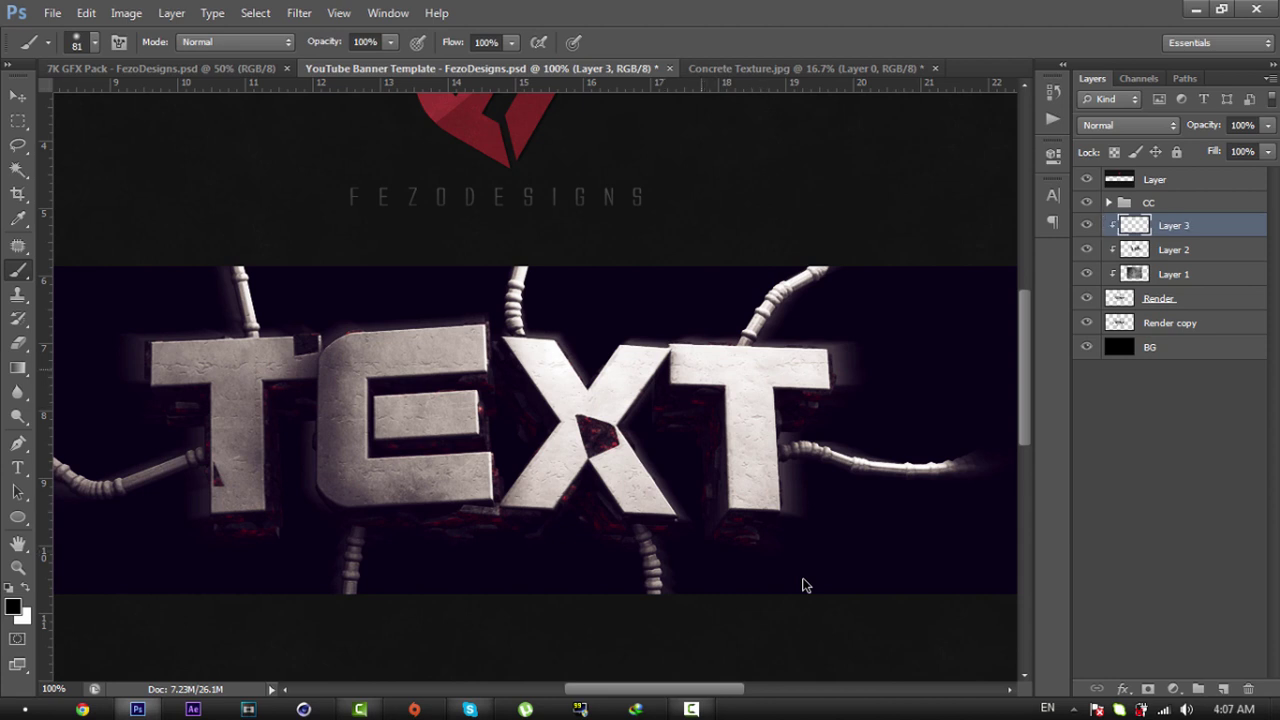
mouse_move(706, 367)
mouse_down()
mouse_move(796, 367)
mouse_move(722, 366)
mouse_move(753, 420)
mouse_move(753, 474)
mouse_up()
drag(646, 356, 530, 490)
drag(515, 320, 640, 500)
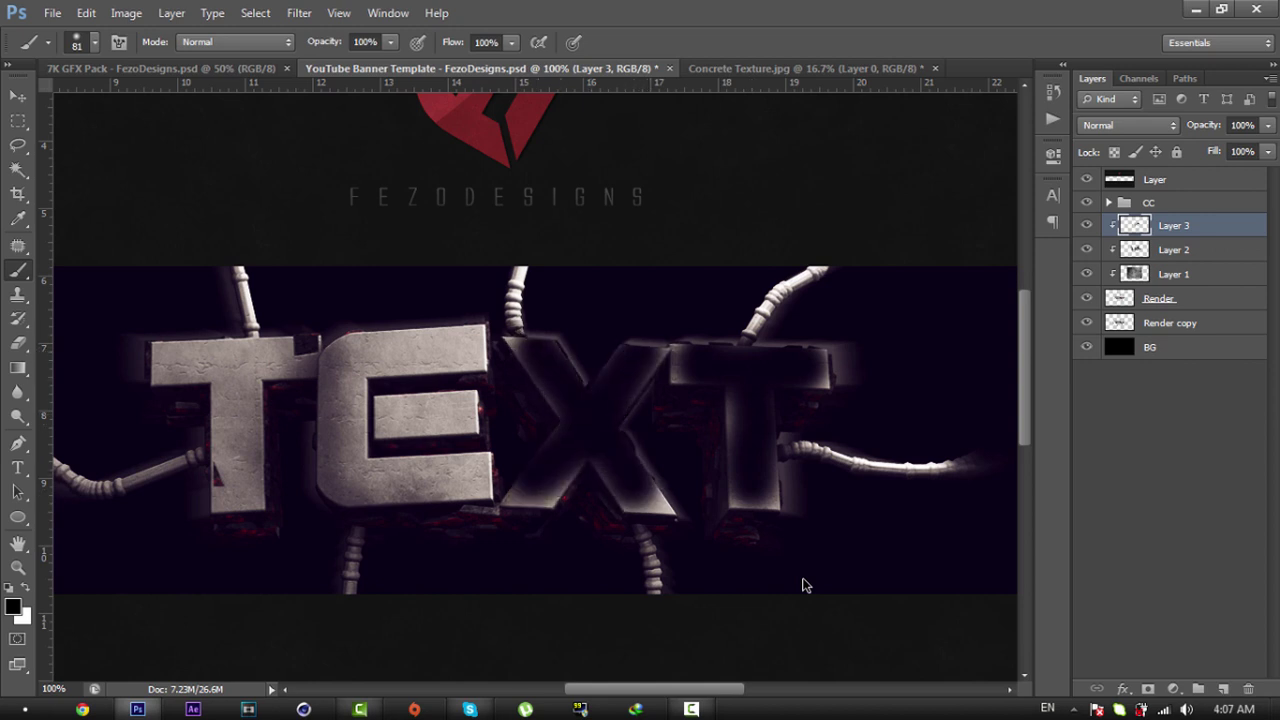
Step: Set Layer 3's blend mode to Overlay and its opacity to 35%
click(1128, 125)
click(1100, 369)
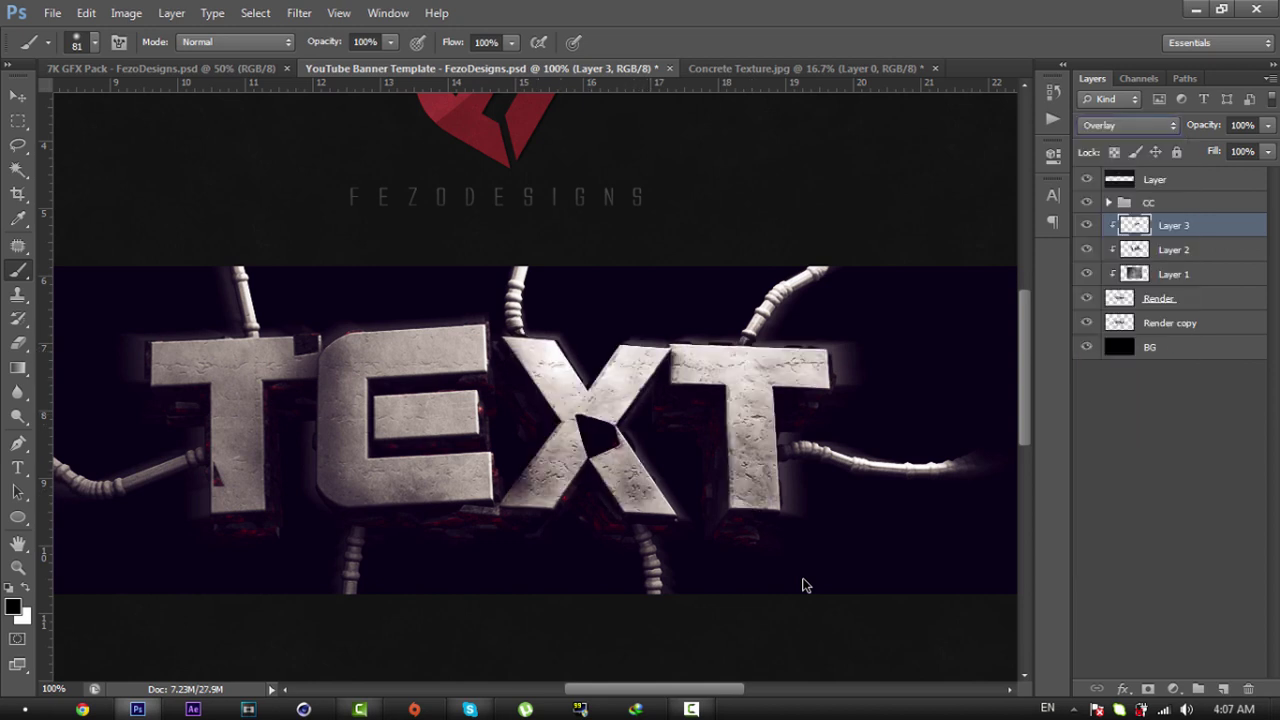
click(1242, 125)
text(30)
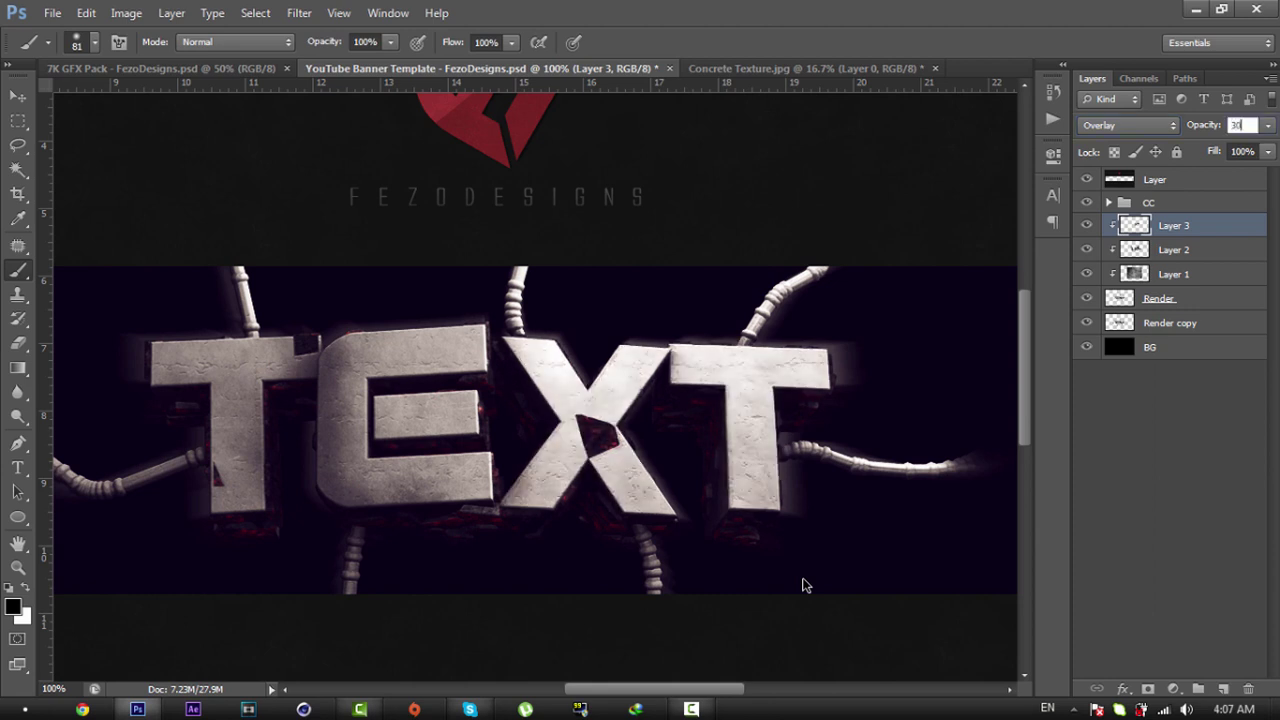
key(BackSpace)
text(5)
key(BackSpace)
key(BackSpace)
text(50)
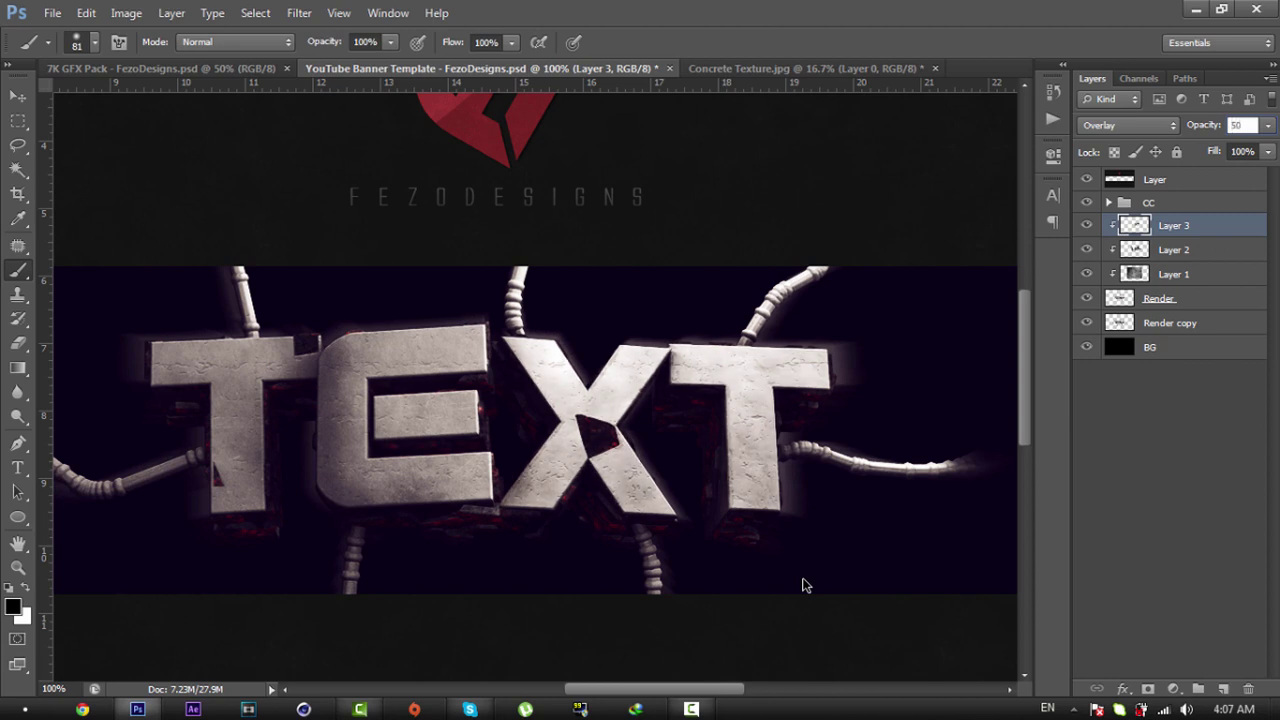
key(BackSpace)
key(BackSpace)
text(35)
key(Return)
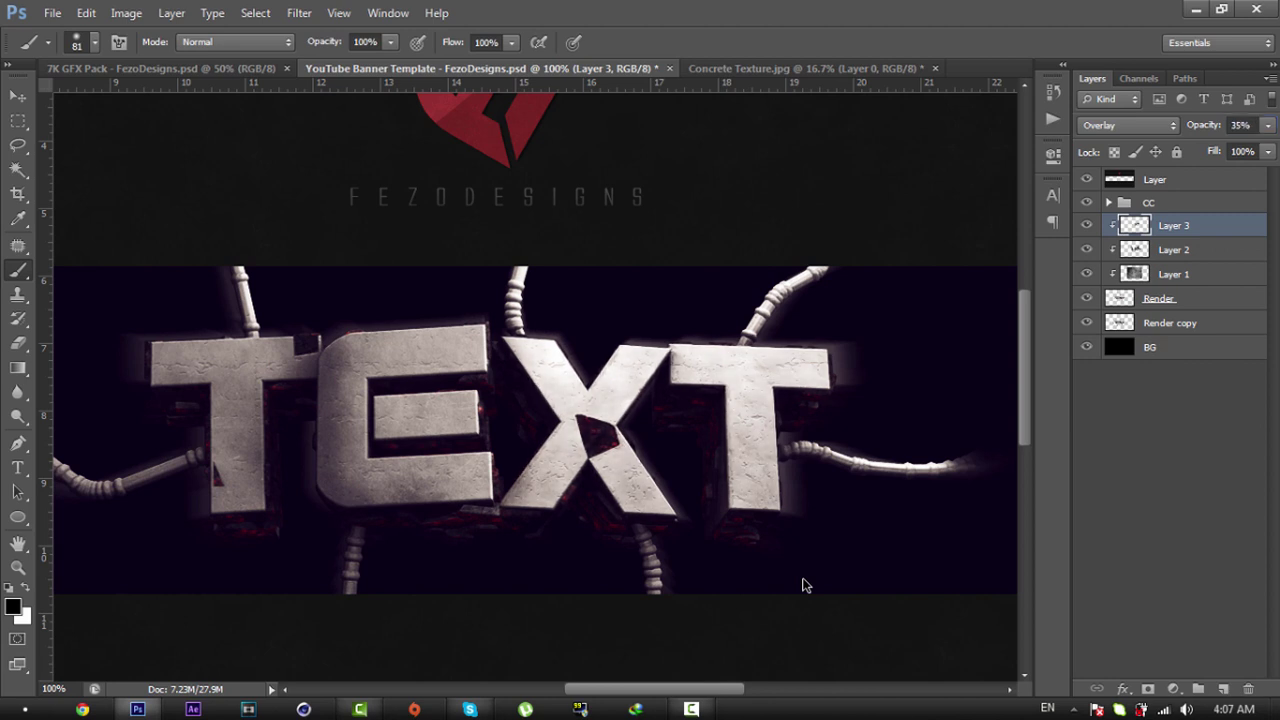
Step: Add a new layer above Layer 3 and clip it to the Render layer
key(z)
click(803, 580)
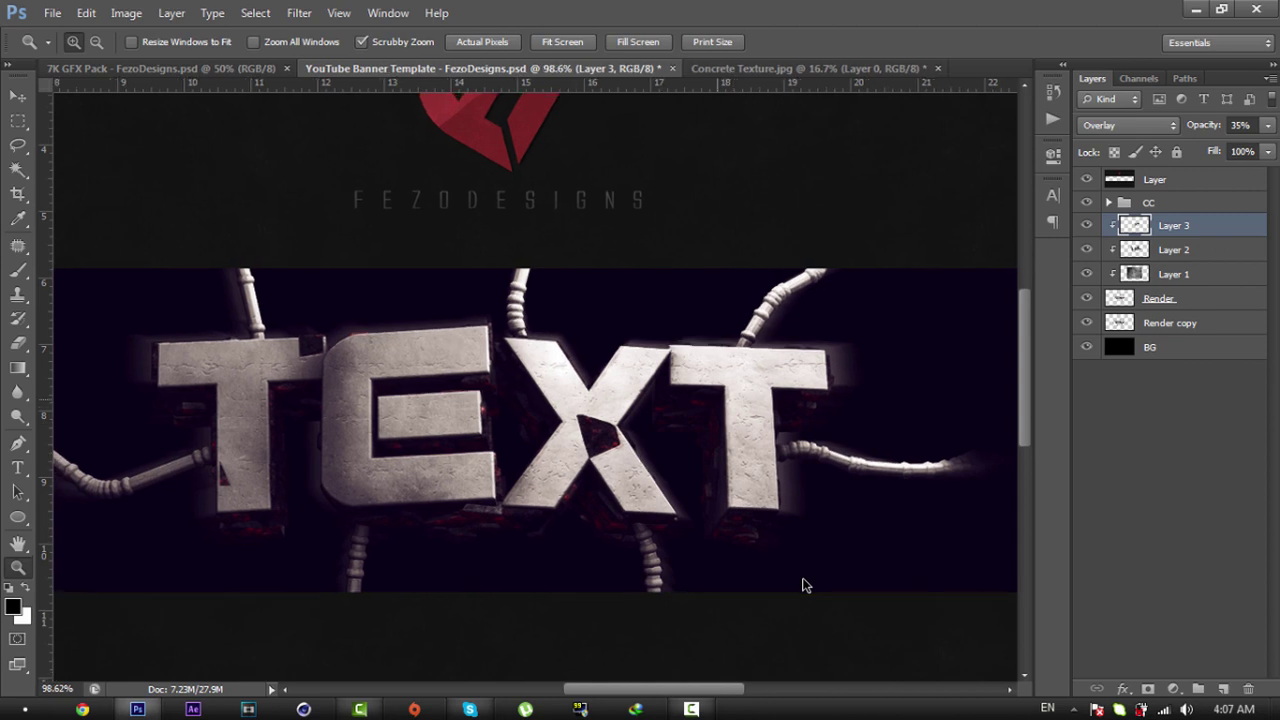
key(ctrl+1)
key(b)
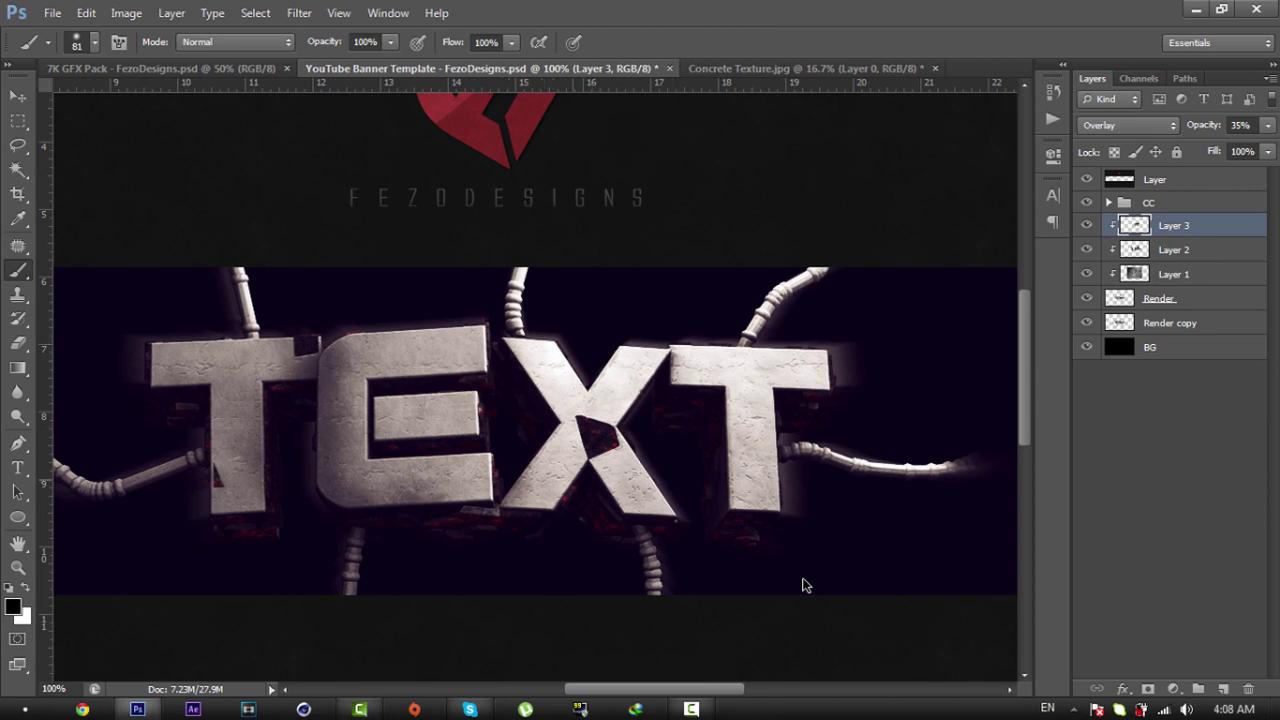
key(ctrl+shift+alt+n)
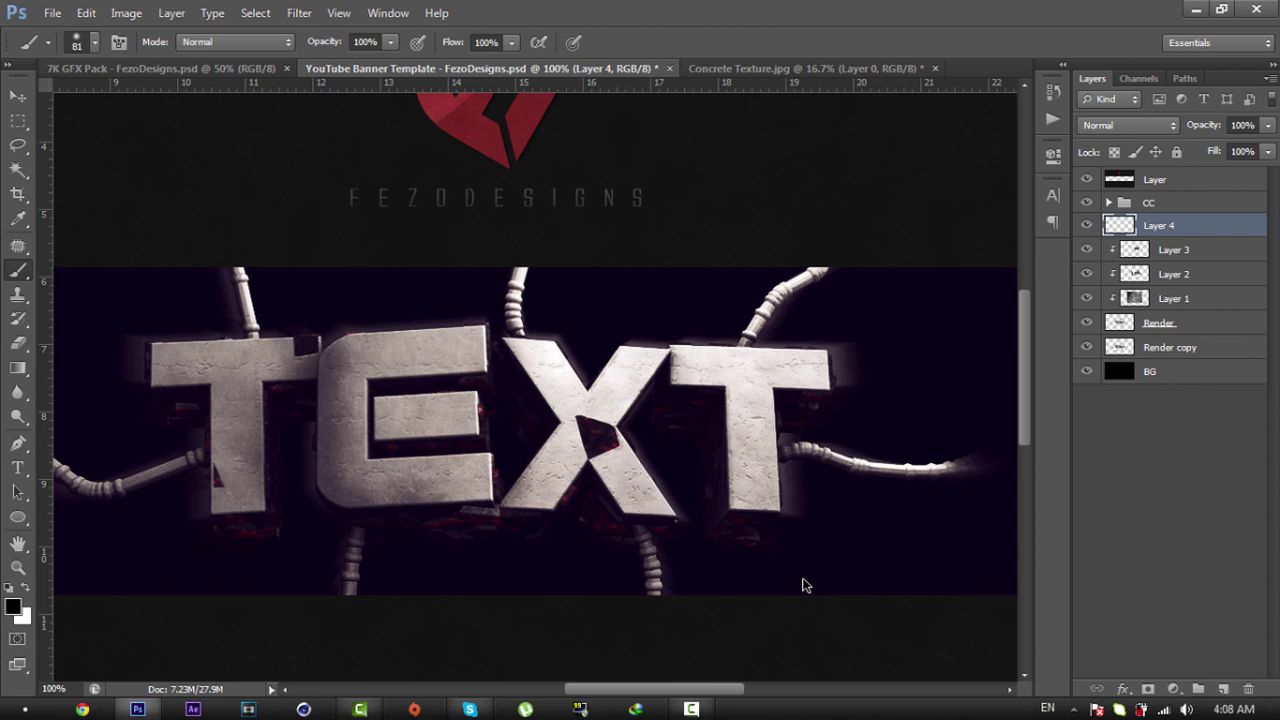
key(ctrl+alt+g)
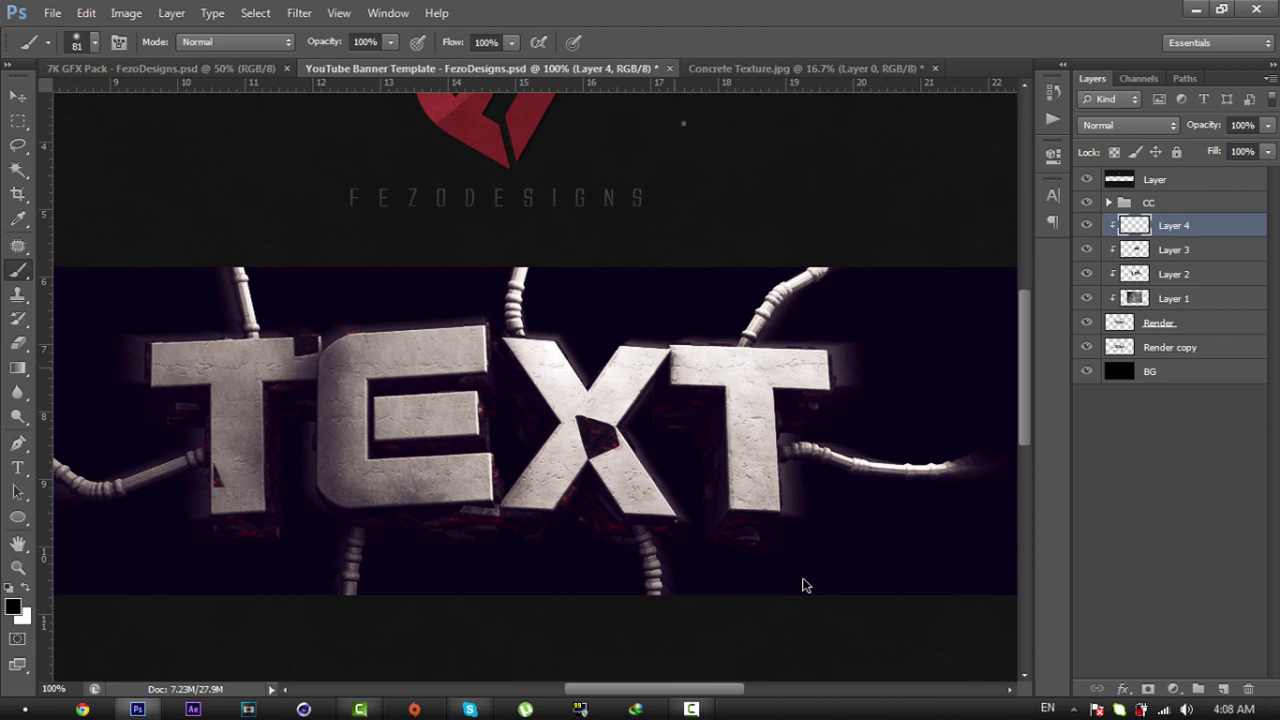
Step: Paint black strokes on Layer 4 with a 61 px brush around the X, between it and its neighbouring letters
right_click(806, 585)
text(61)
key(Return)
mouse_move(664, 362)
mouse_down()
mouse_move(686, 366)
mouse_move(740, 436)
mouse_move(738, 496)
mouse_up()
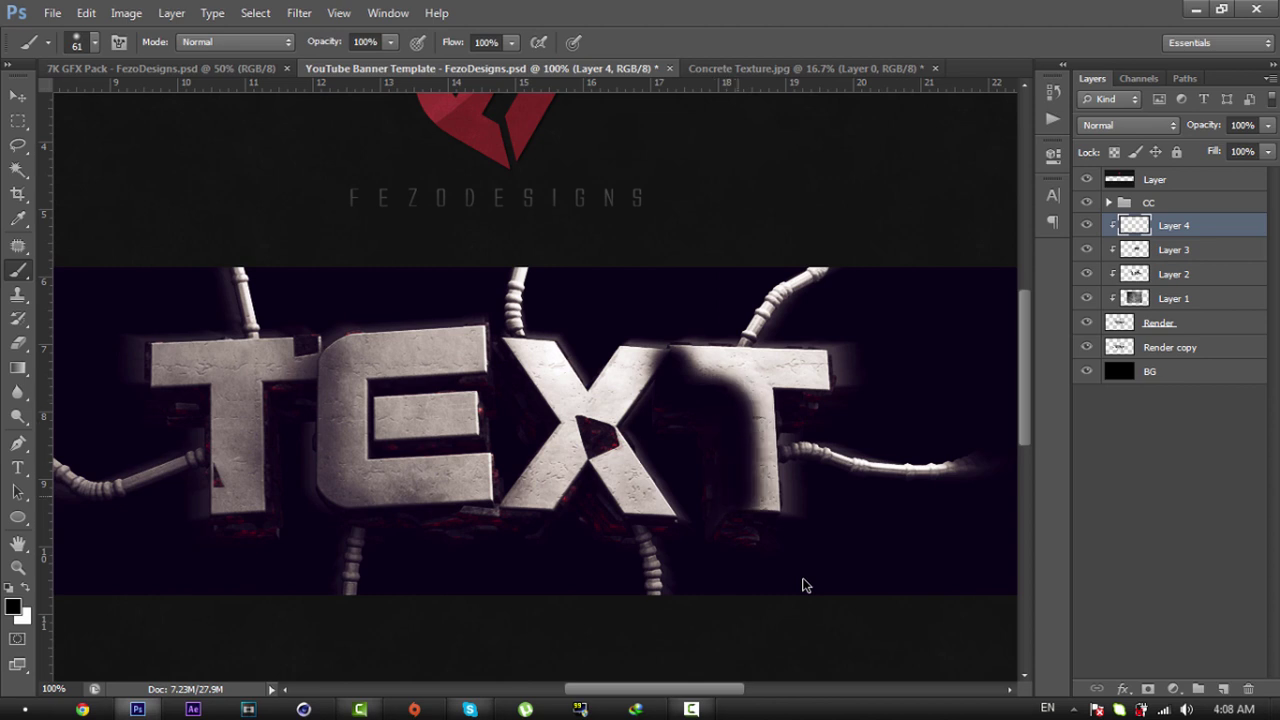
mouse_move(680, 352)
mouse_down()
mouse_move(640, 395)
mouse_move(620, 465)
mouse_move(655, 508)
mouse_up()
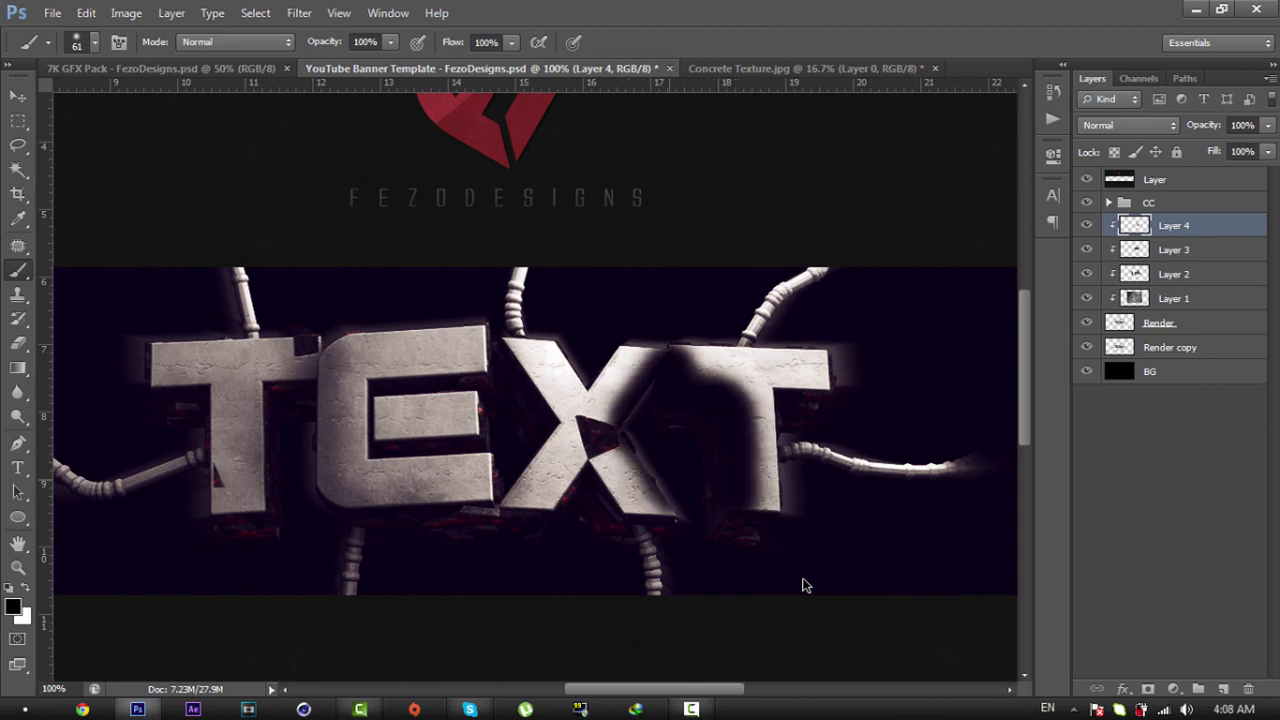
mouse_move(500, 335)
mouse_down()
mouse_move(560, 415)
mouse_move(560, 445)
mouse_move(515, 493)
mouse_up()
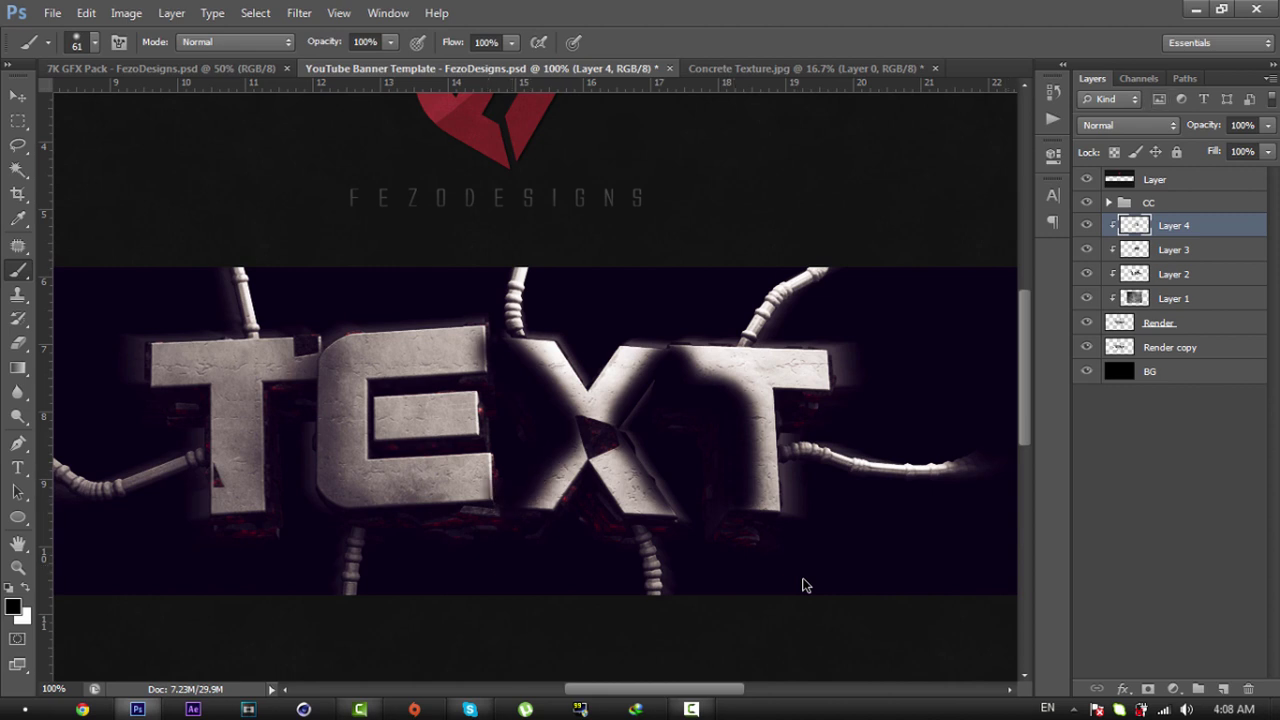
Step: Set Layer 4's blend mode to Overlay and its opacity to 25%
click(1128, 125)
click(1130, 366)
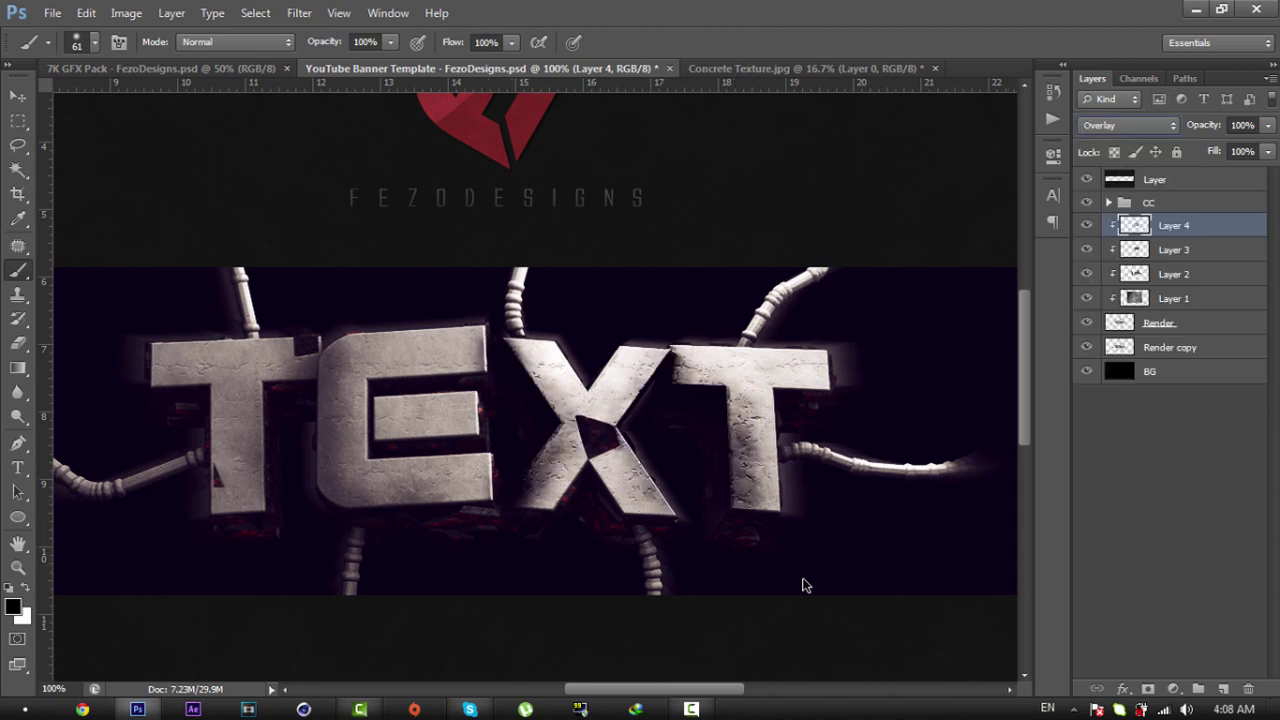
click(1267, 125)
click(1267, 125)
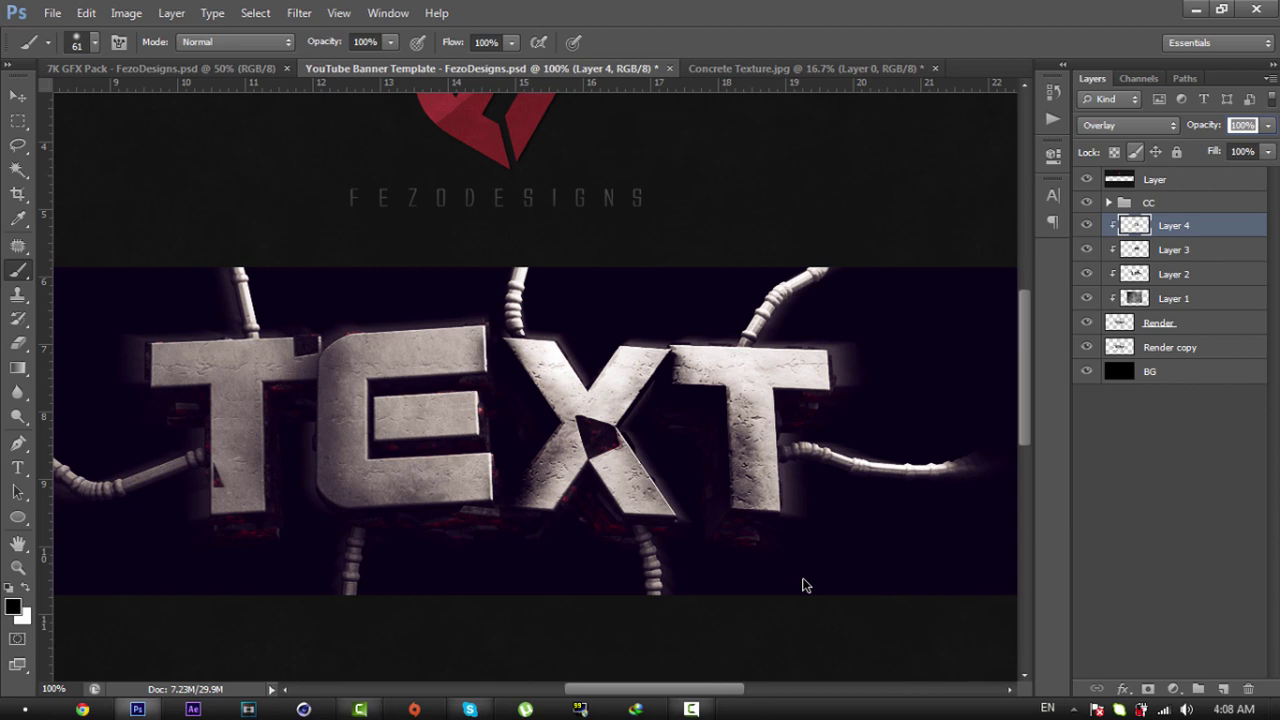
text(30)
key(BackSpace)
key(BackSpace)
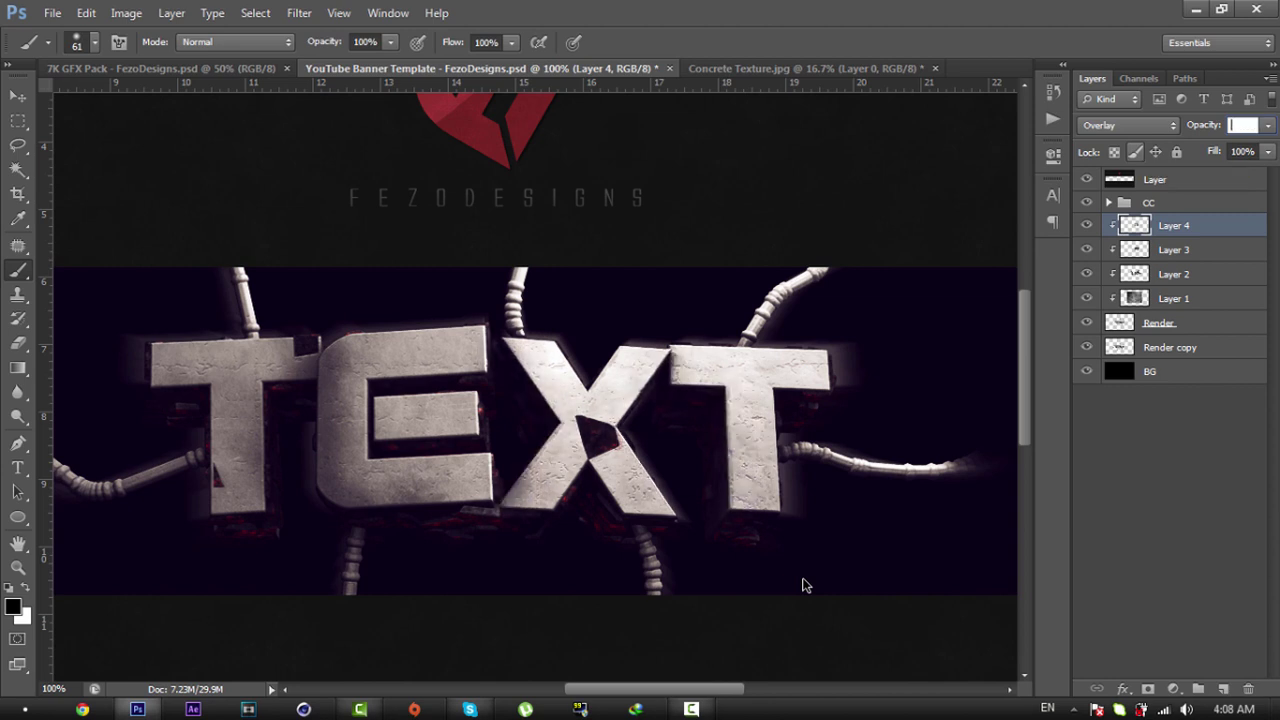
text(25)
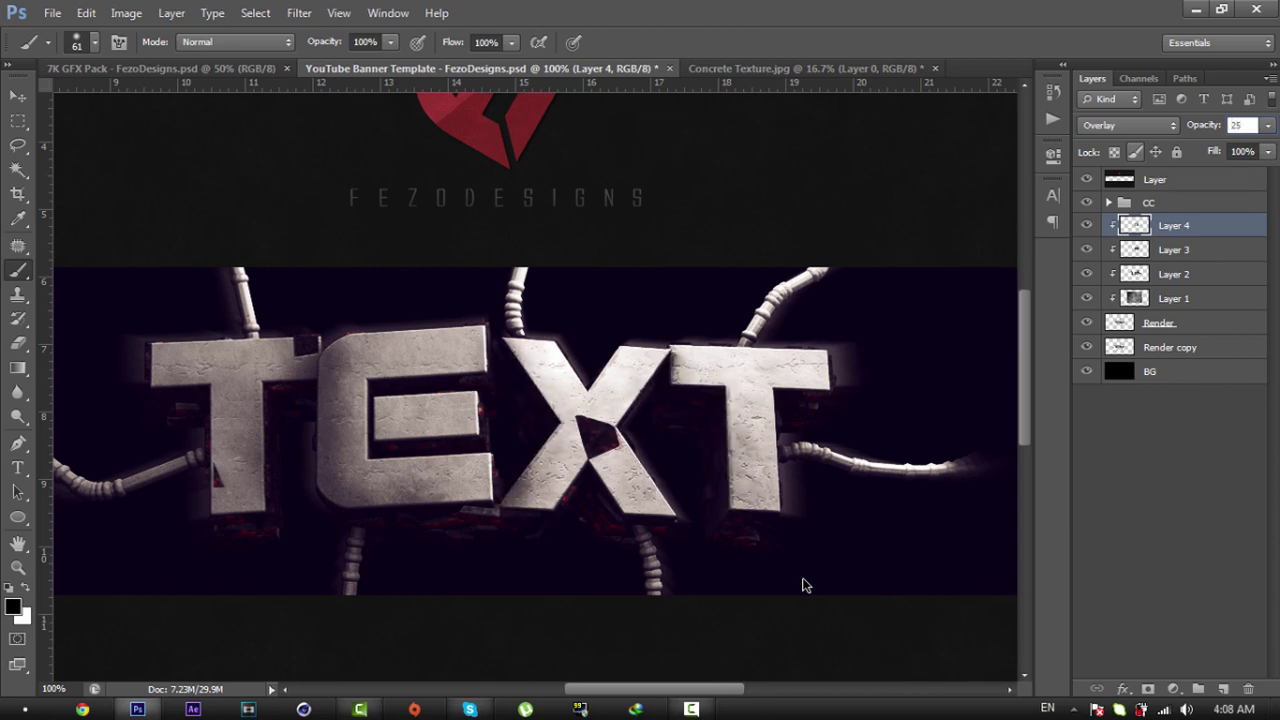
key(Return)
Step: Add a new layer above Layer 4 and clip it to the Render layer
key(z)
drag(806, 585, 750, 585)
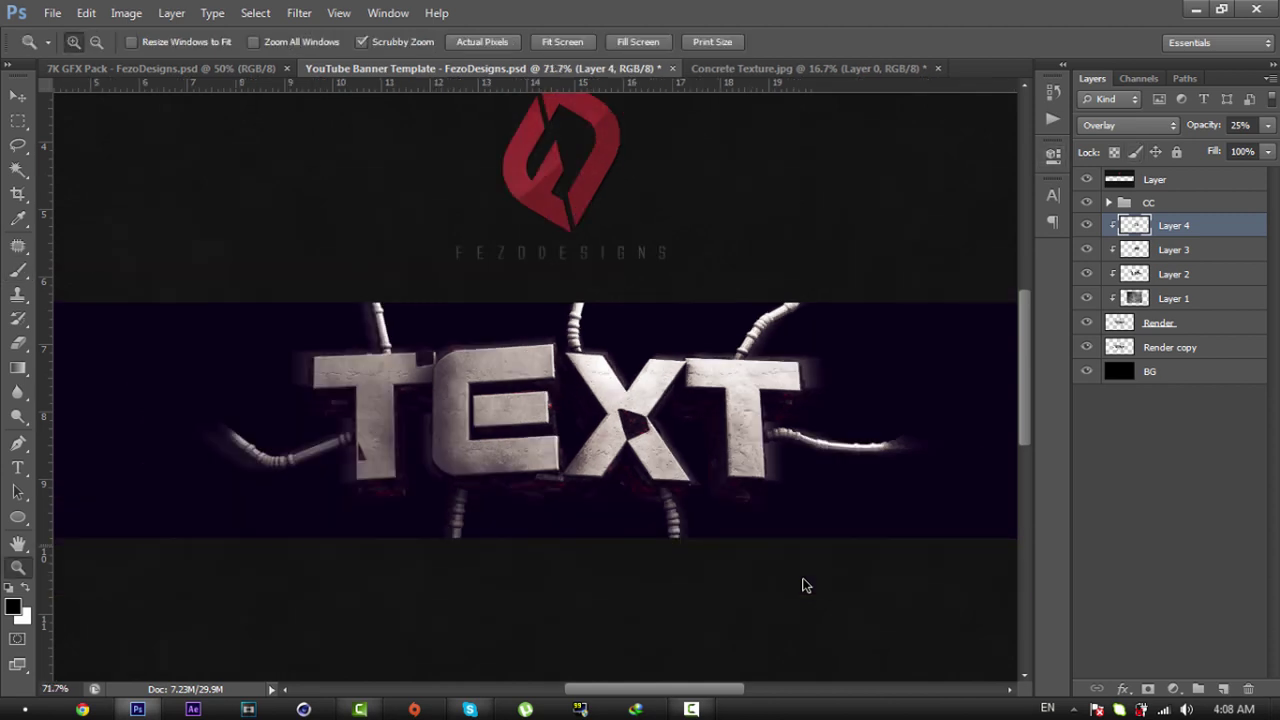
click(806, 585)
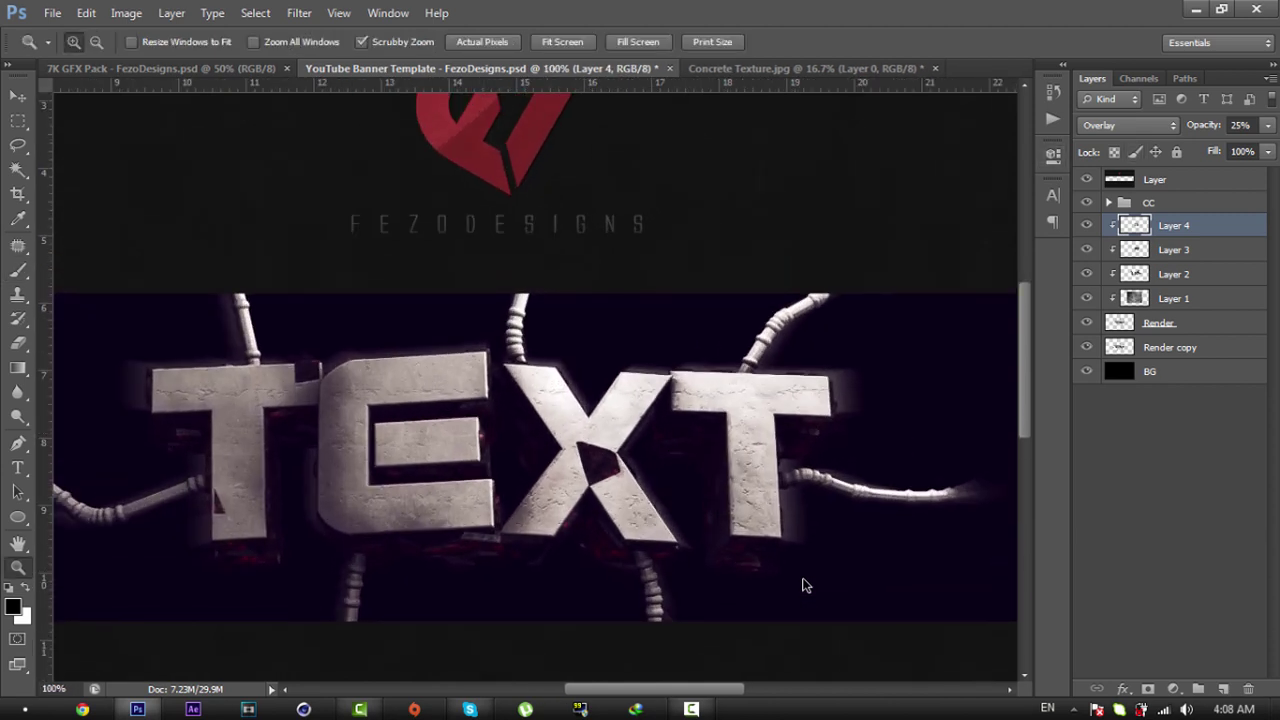
key(ctrl+shift+alt+n)
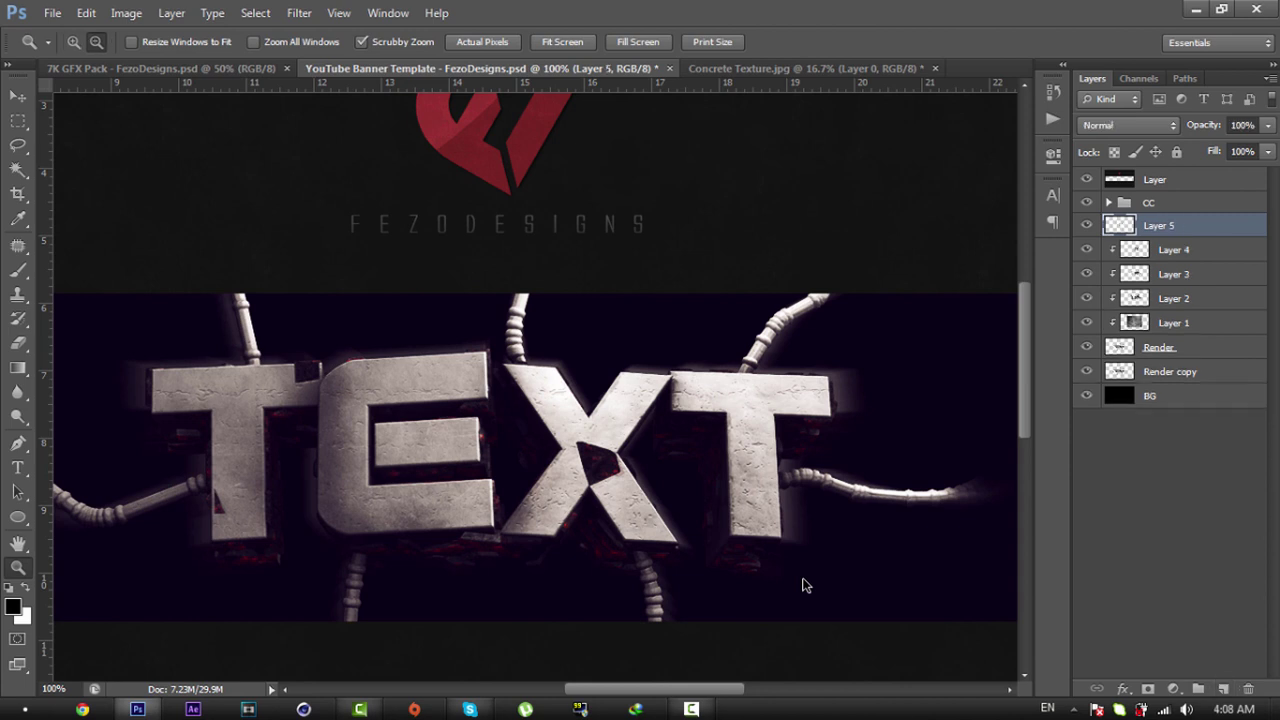
key(ctrl+alt+g)
Step: Set the brush's foreground color to red, #dc2020
key(b)
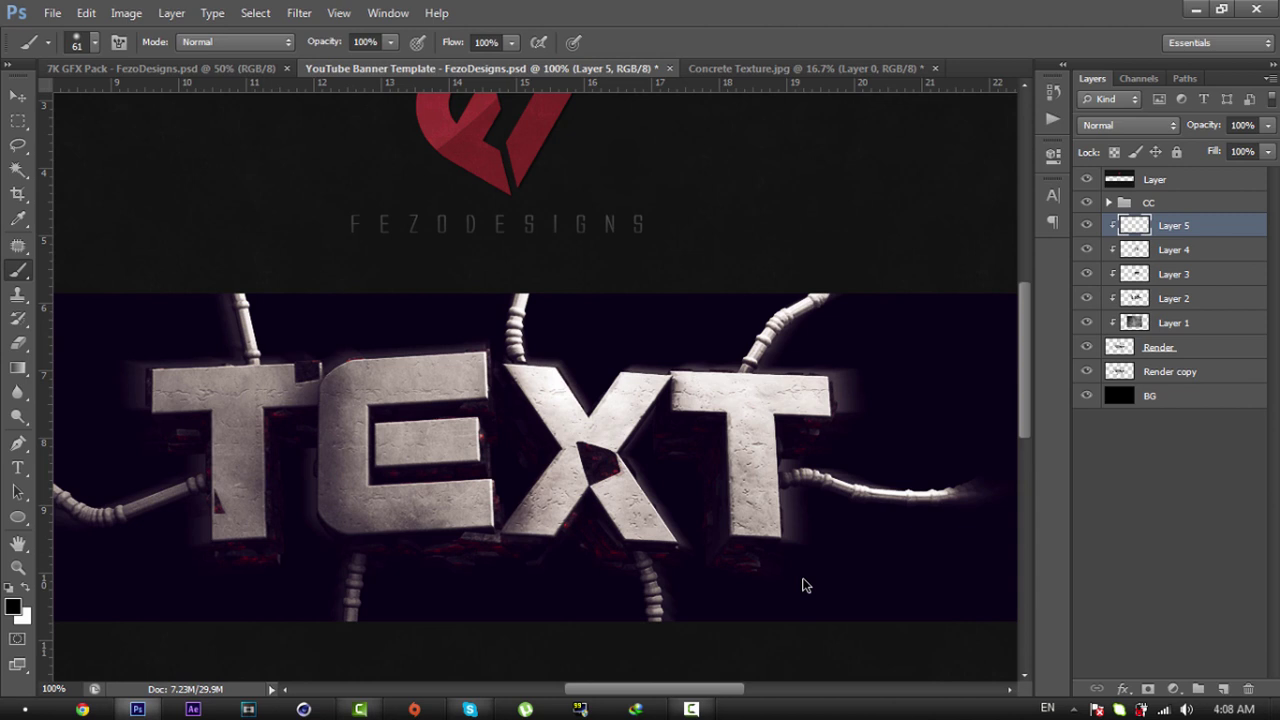
key(n)
click(788, 255)
drag(717, 265, 743, 260)
click(788, 251)
click(739, 283)
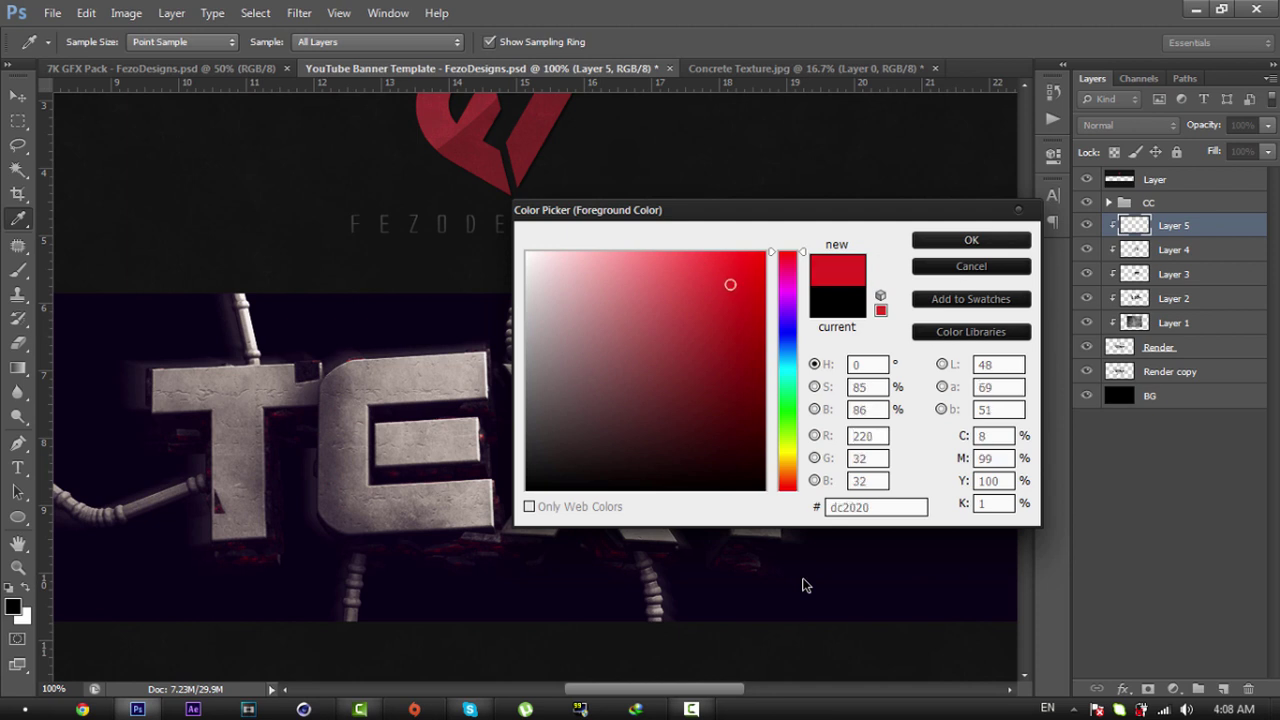
key(Return)
Step: Paint red over the dark extruded sides and undersides of the letters on Layer 5, and erase the spill on the cable below the E
mouse_move(305, 425)
mouse_down()
mouse_move(275, 465)
mouse_move(268, 562)
mouse_move(222, 558)
mouse_up()
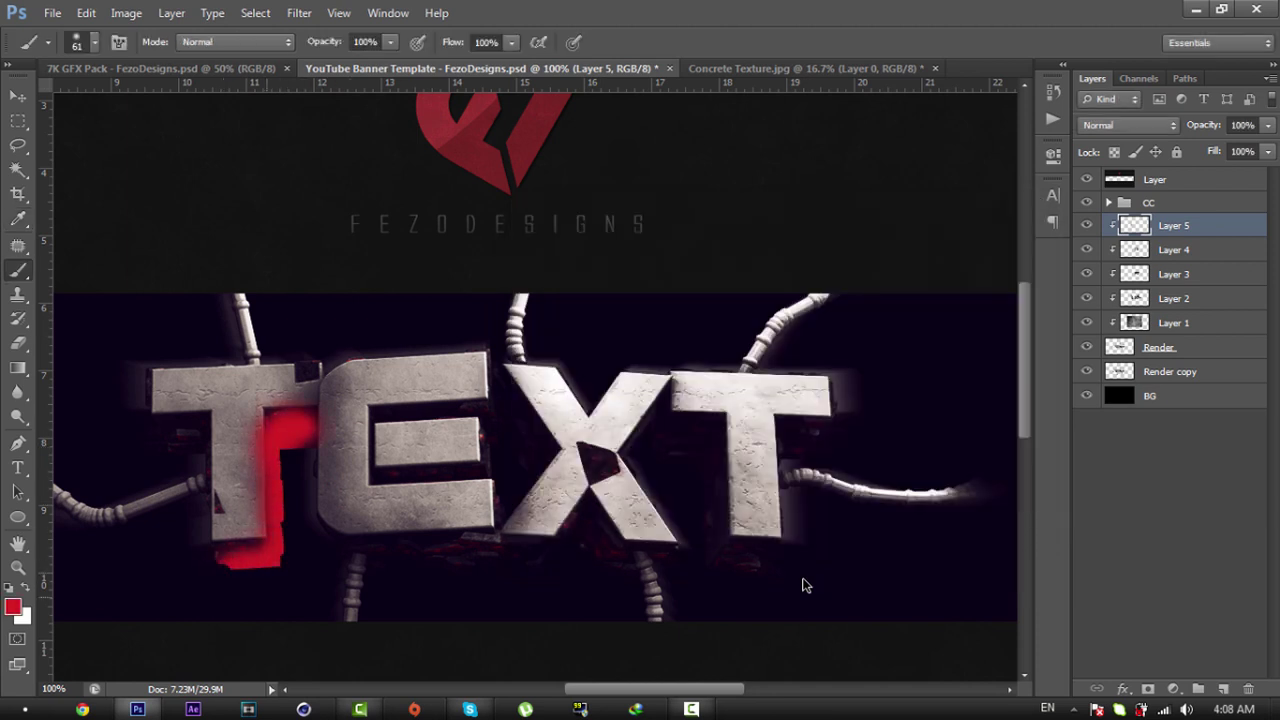
mouse_move(345, 562)
mouse_down()
mouse_move(543, 553)
mouse_move(587, 533)
mouse_move(616, 562)
mouse_up()
drag(500, 395, 555, 472)
mouse_move(670, 418)
mouse_down()
mouse_move(725, 480)
mouse_move(725, 545)
mouse_move(740, 568)
mouse_move(775, 545)
mouse_up()
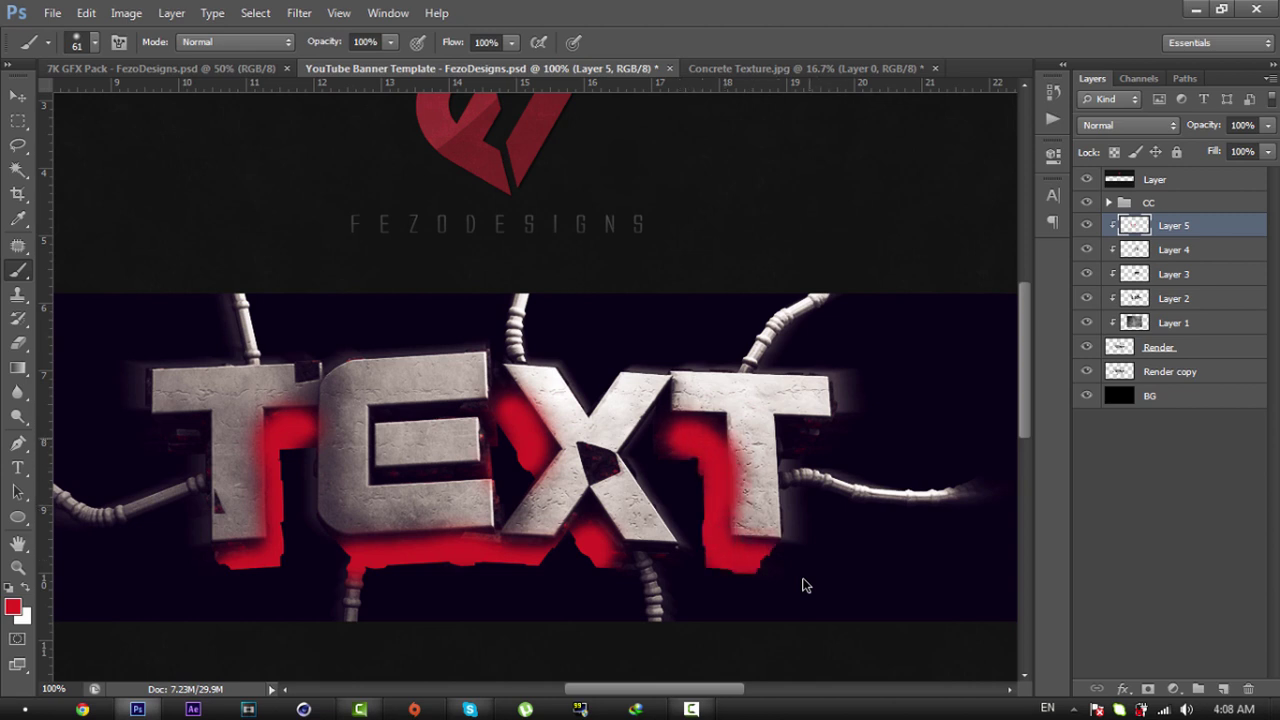
drag(785, 455, 834, 400)
key(e)
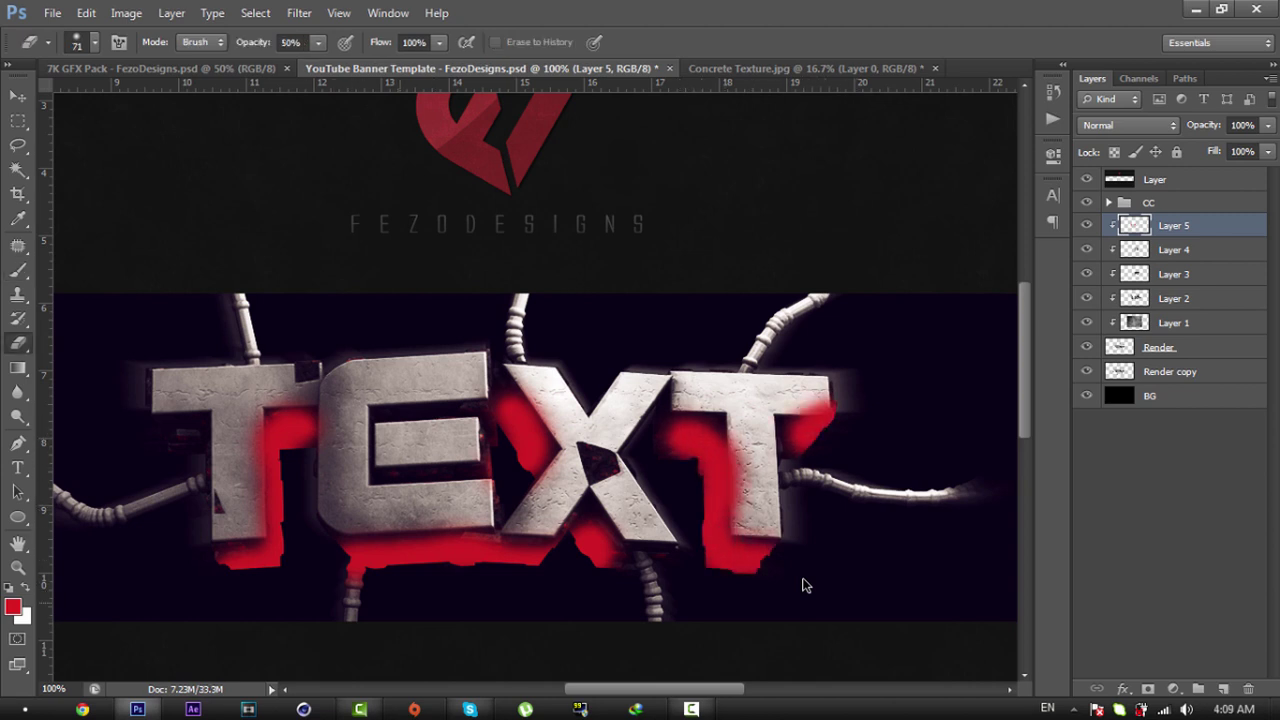
click(354, 588)
Step: Paint red along both inner gaps of the E with a 34 px brush
key(b)
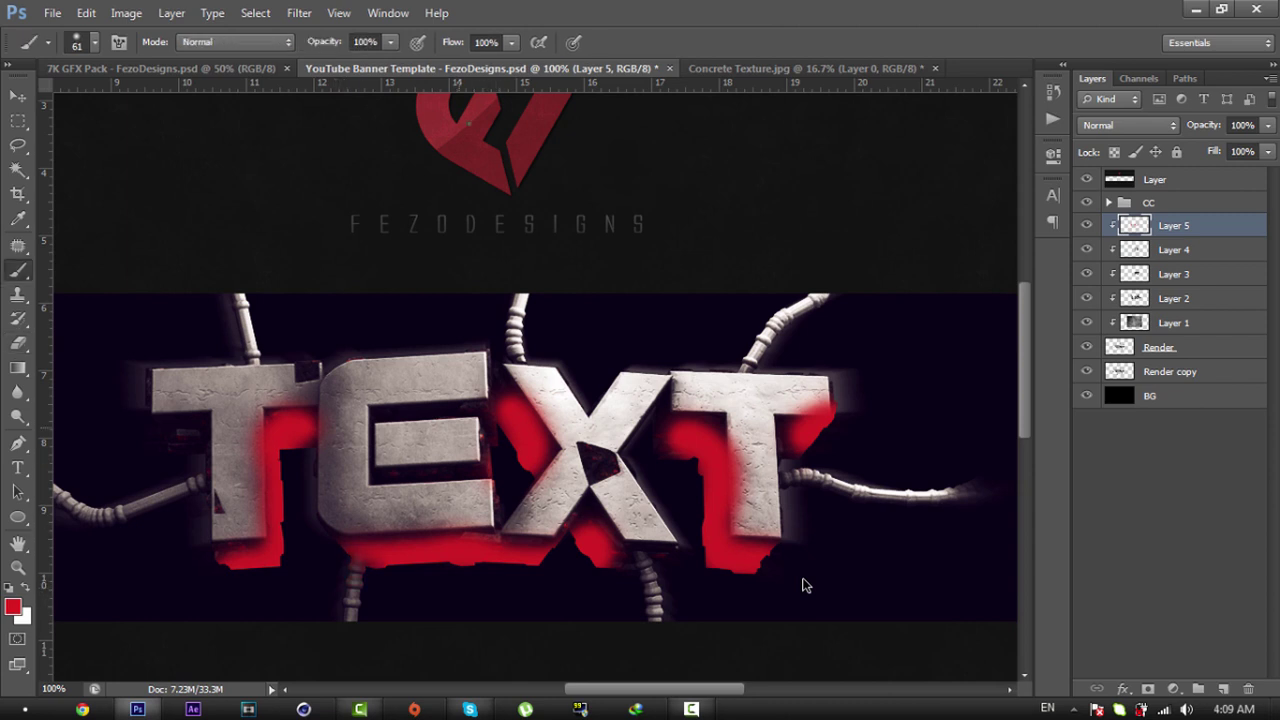
right_click(806, 585)
text(34)
key(Return)
drag(376, 415, 485, 414)
drag(488, 472, 372, 471)
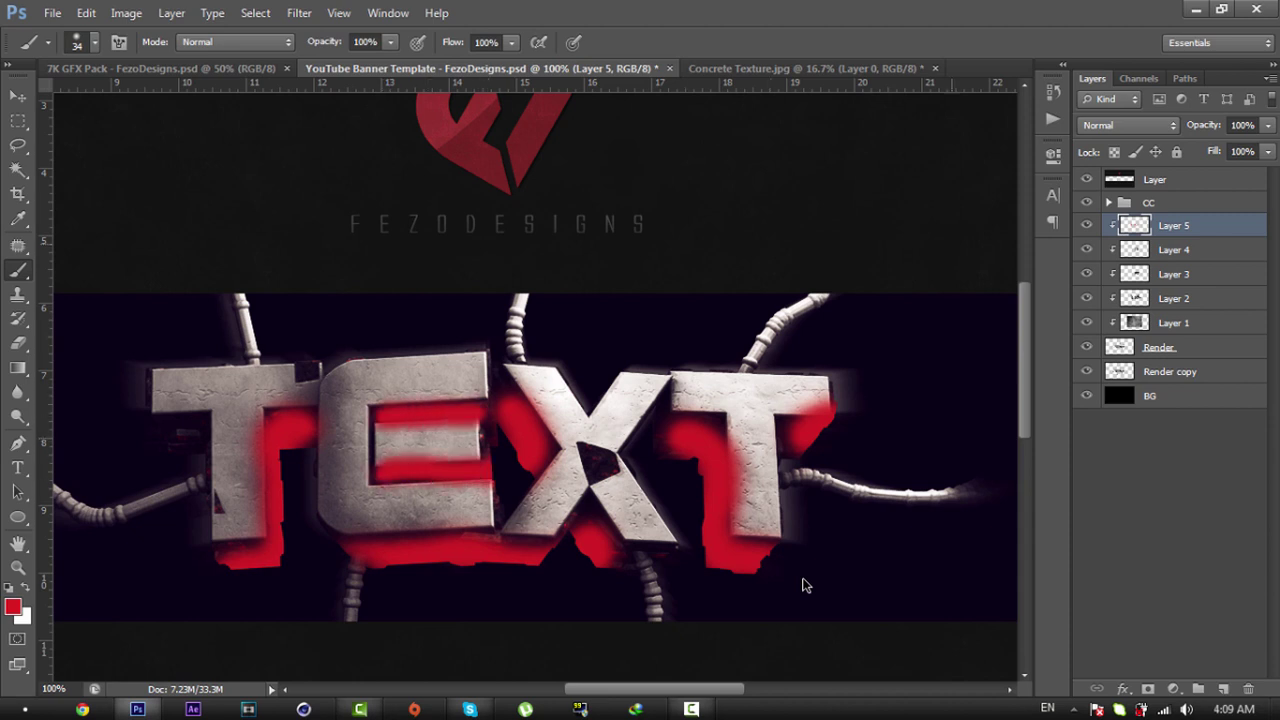
Step: Paint red beneath the left arm of the first T with a 75 px soft brush
right_click(188, 433)
click(274, 169)
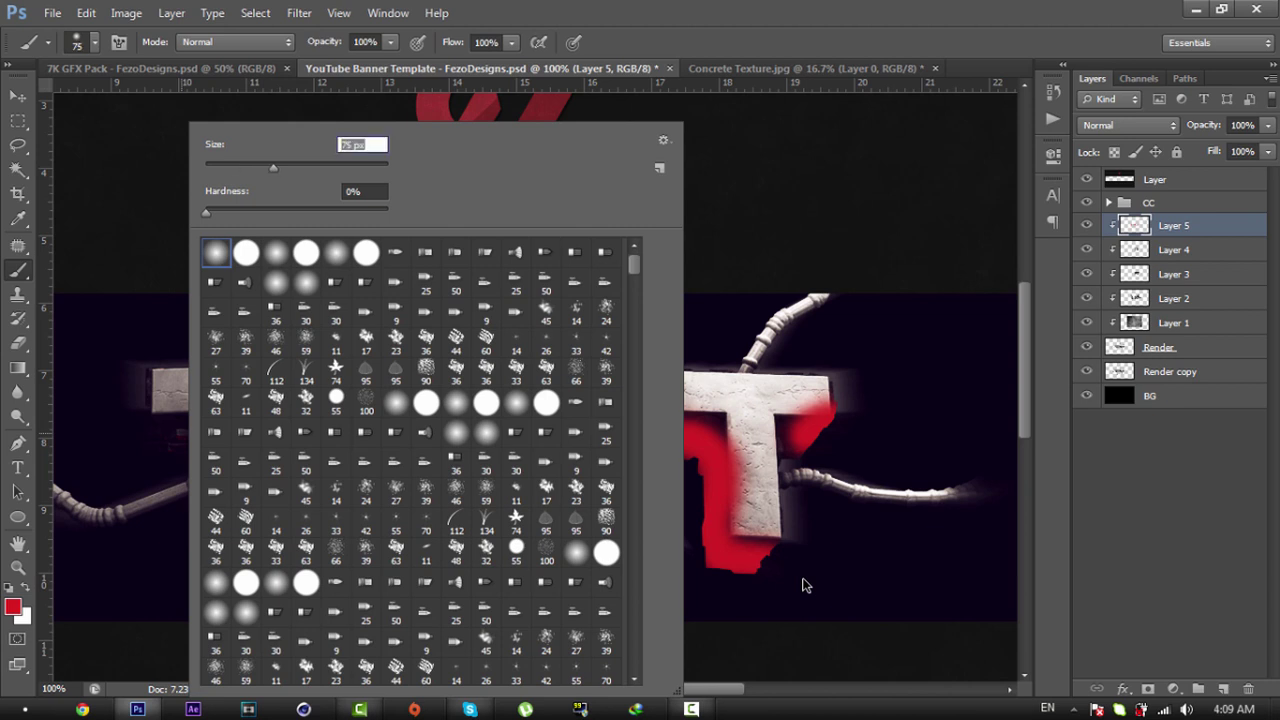
key(Return)
drag(165, 424, 202, 452)
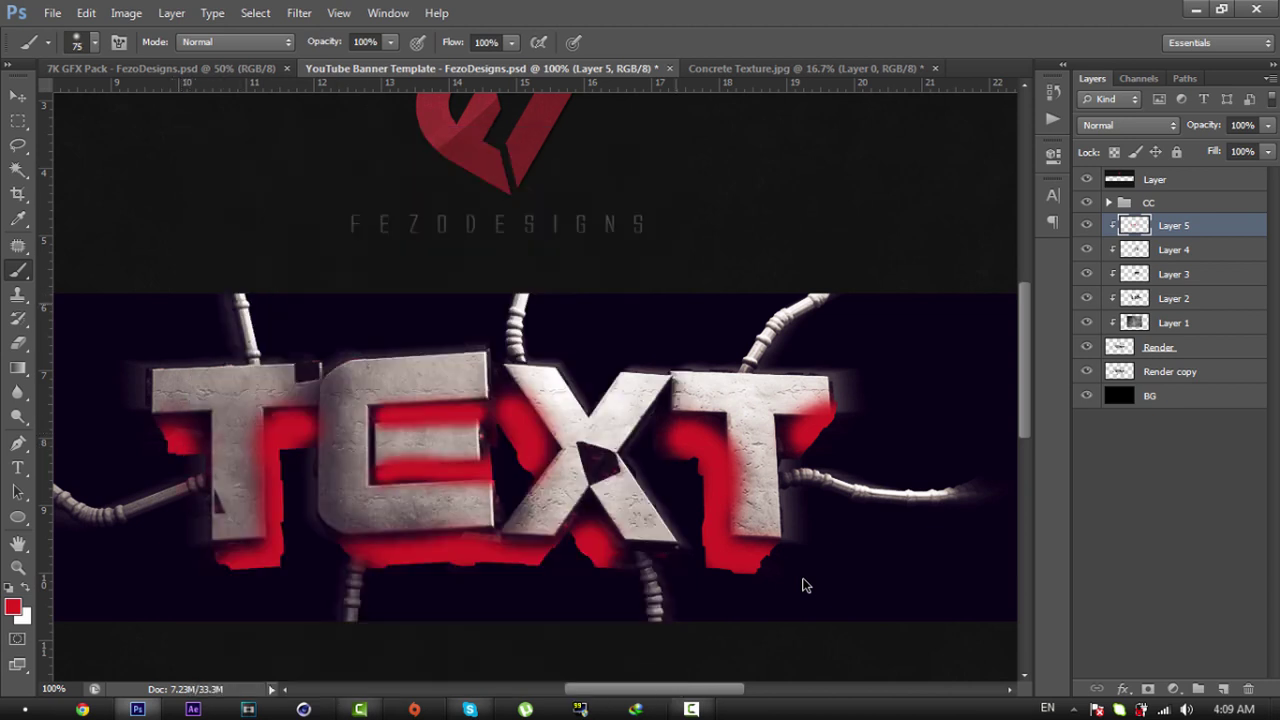
Step: Set Layer 5's blend mode to Overlay and its opacity to 35%
click(1128, 125)
key(Return)
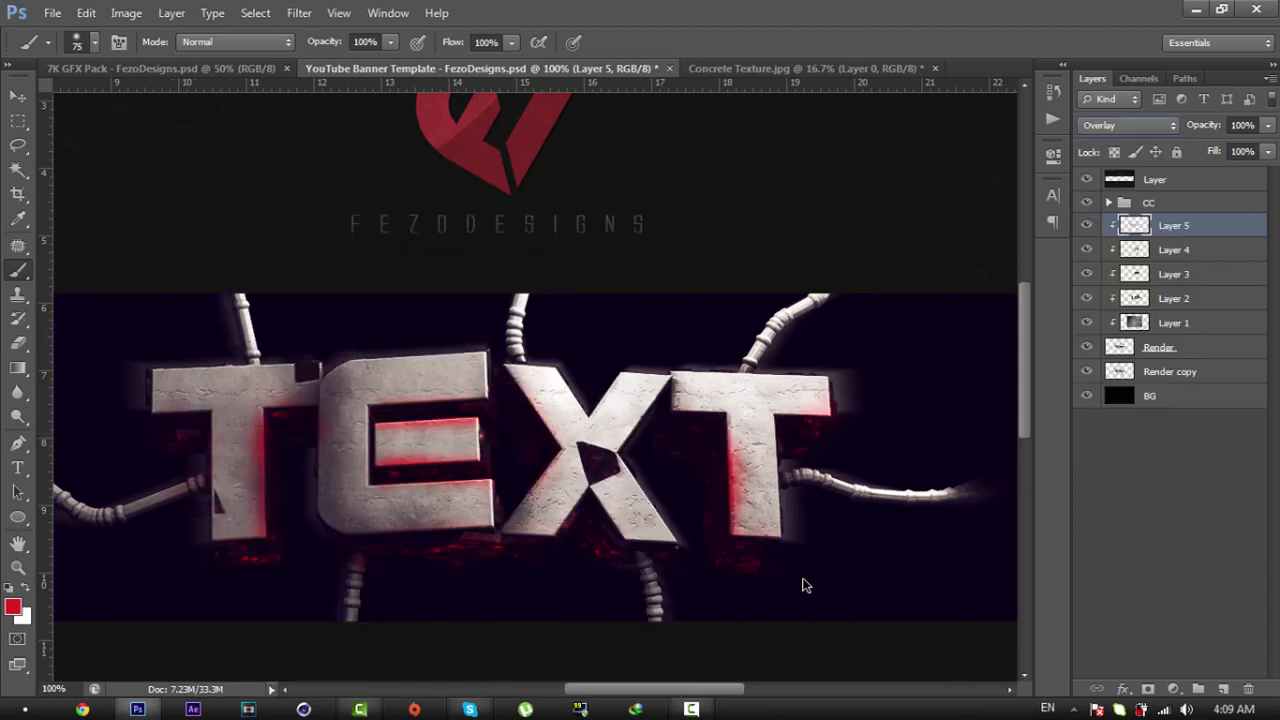
key(Tab)
text(50)
key(BackSpace)
key(BackSpace)
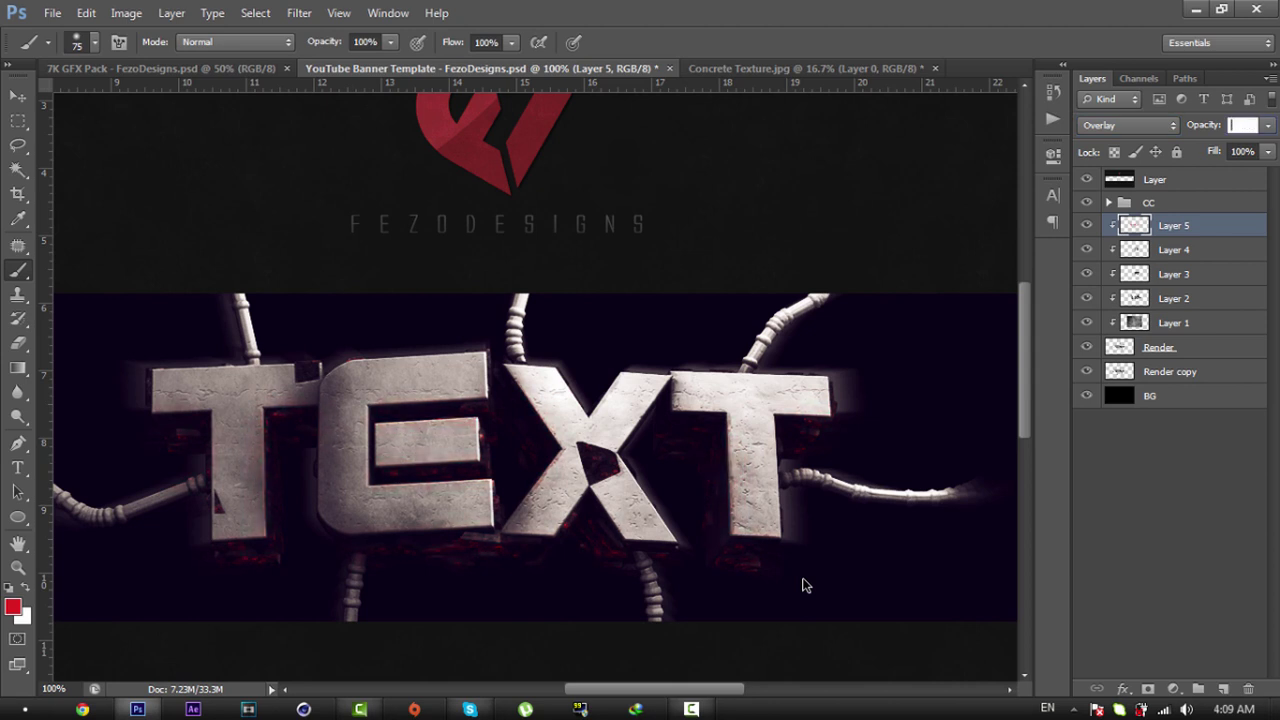
text(35)
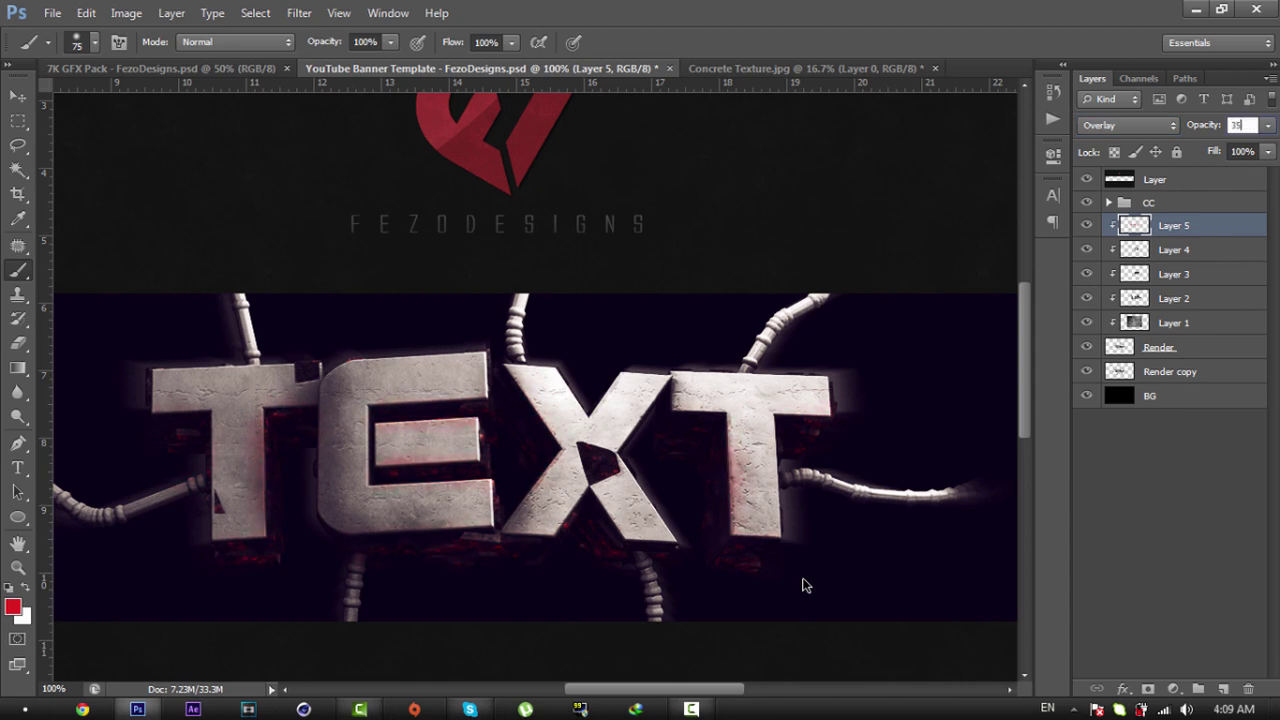
key(Return)
Step: Erase the red from the front faces of the letters on Layer 5 with a 45 px eraser at 100% opacity
right_click(806, 585)
text(46)
key(Return)
key(e)
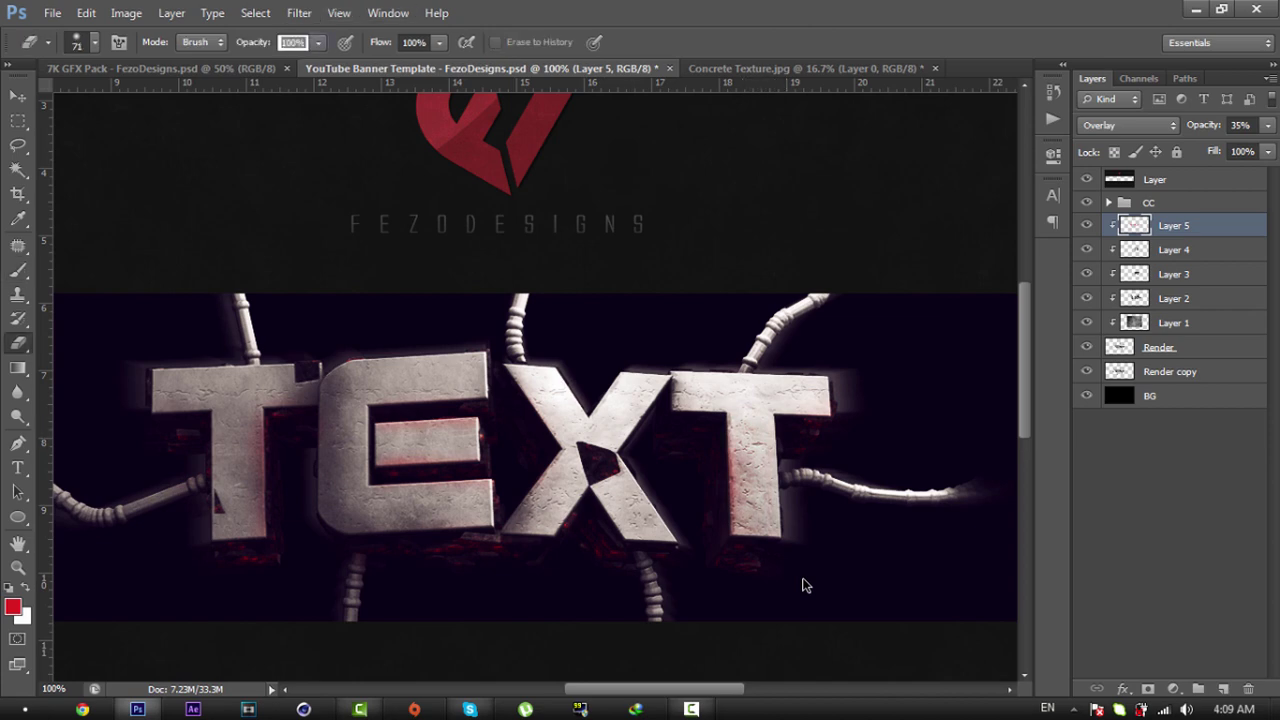
right_click(806, 585)
text(45)
key(Return)
key(super+Down)
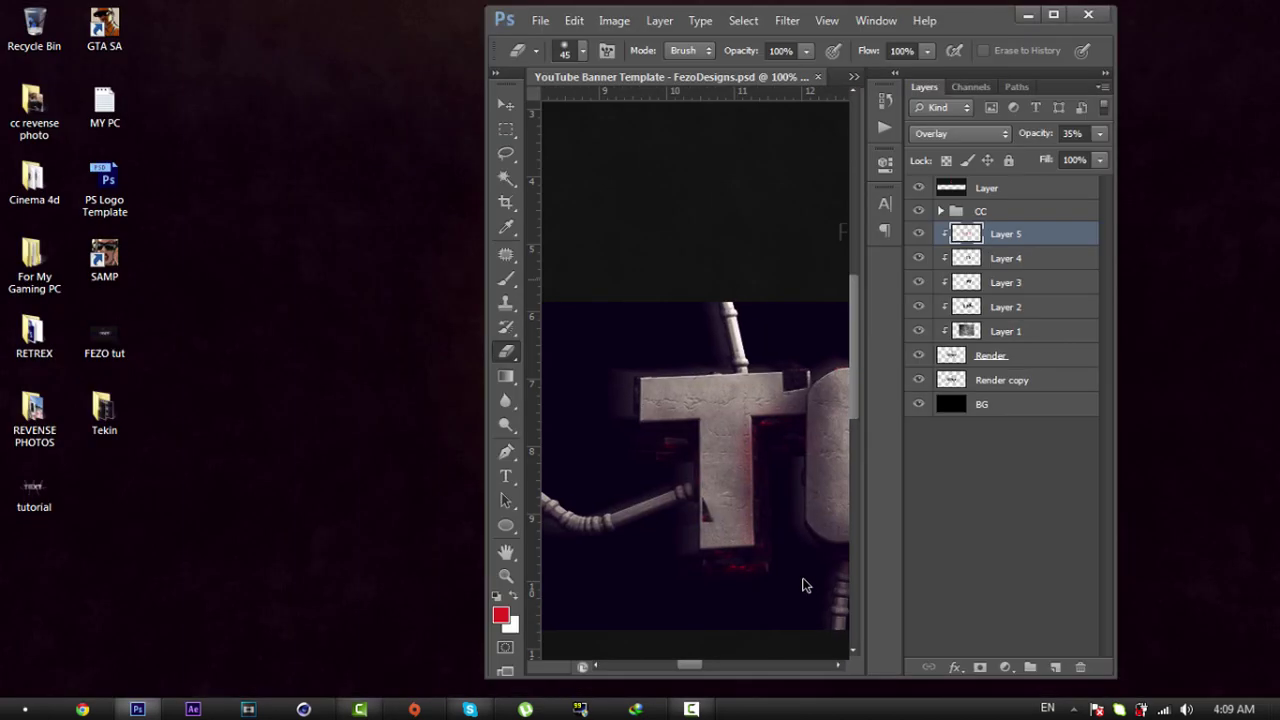
key(super+Up)
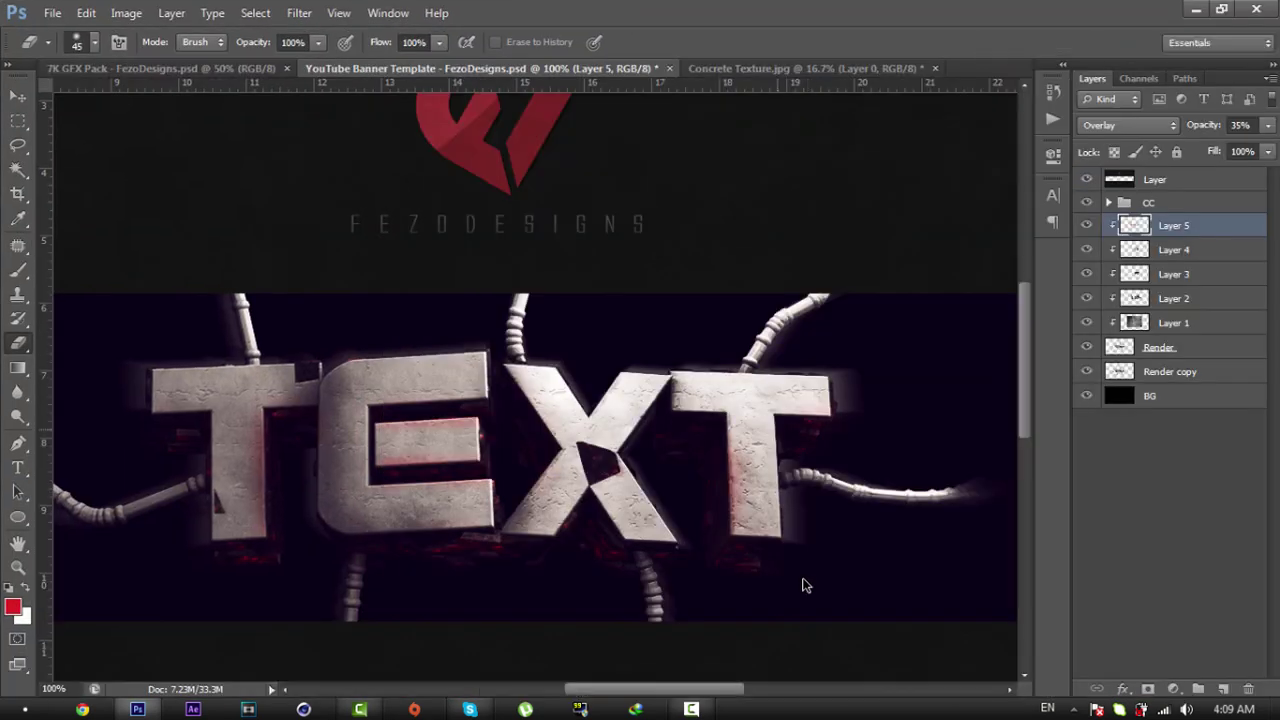
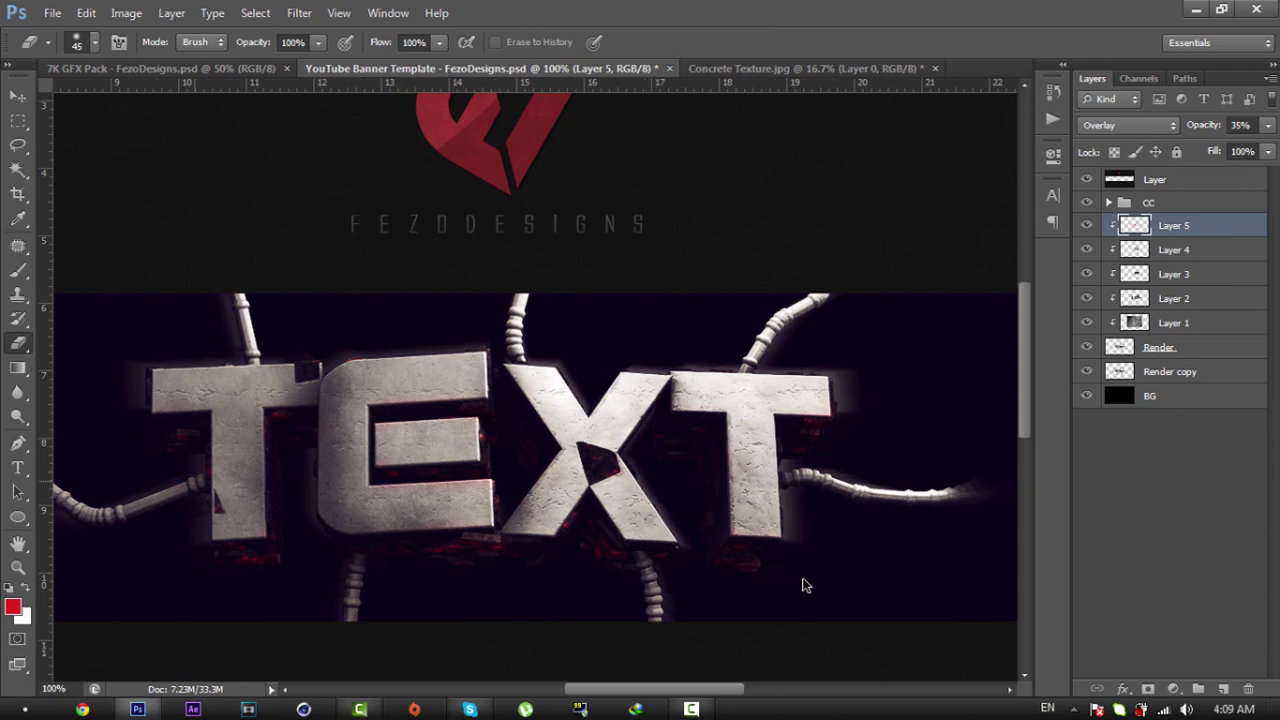
Step: Select the Render layer, open its blending options and enable a Gradient Overlay
key(z)
alt+click(805, 585)
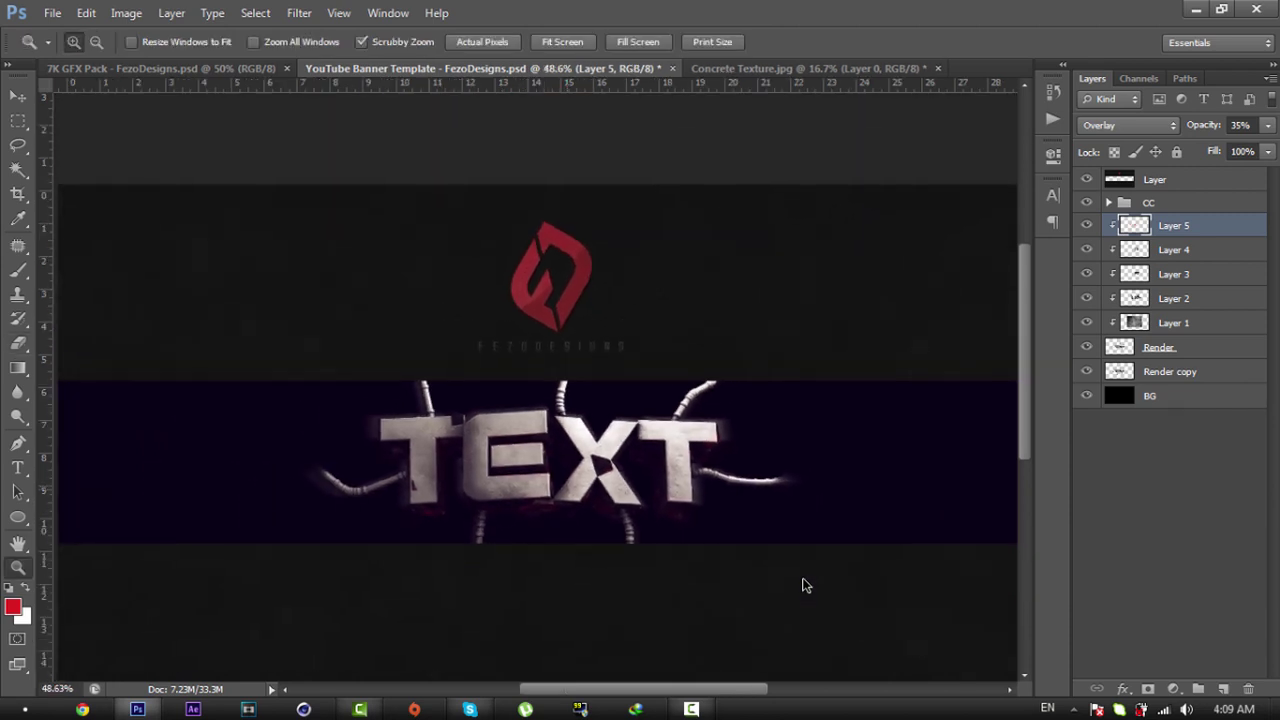
click(805, 585)
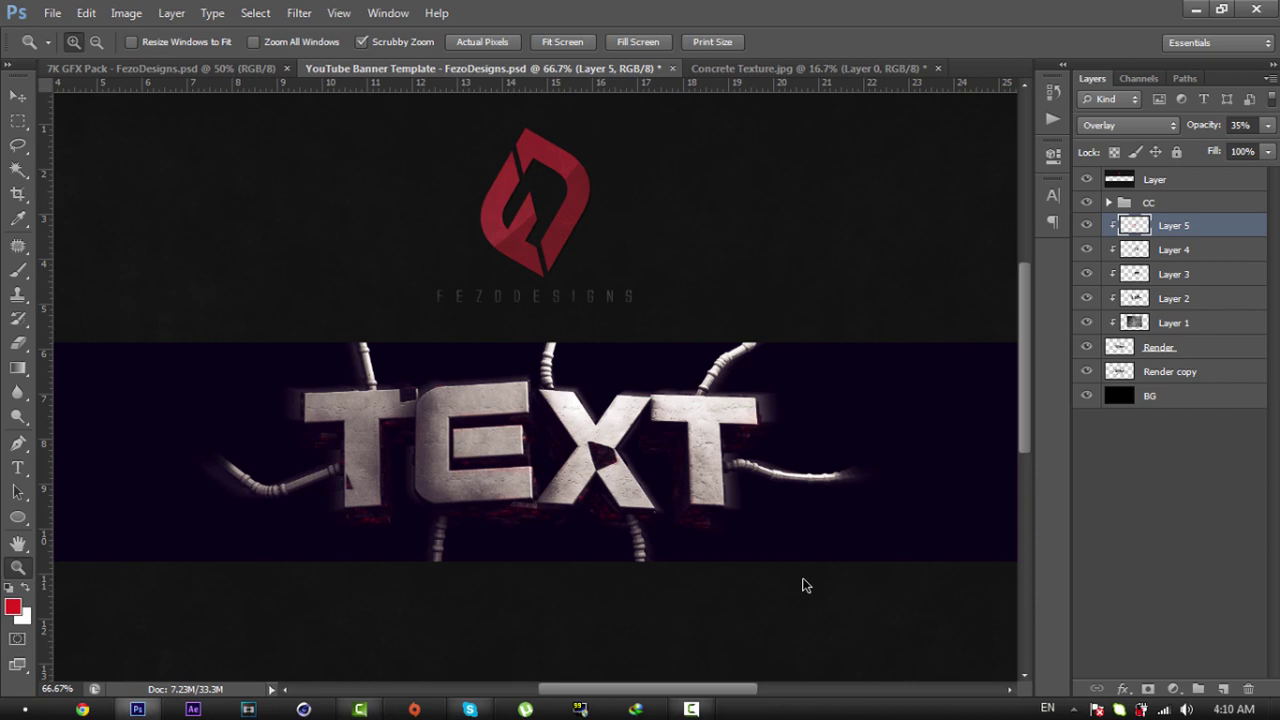
key(alt+[)
key(alt+[)
key(alt+[)
key(alt+[)
key(alt+[)
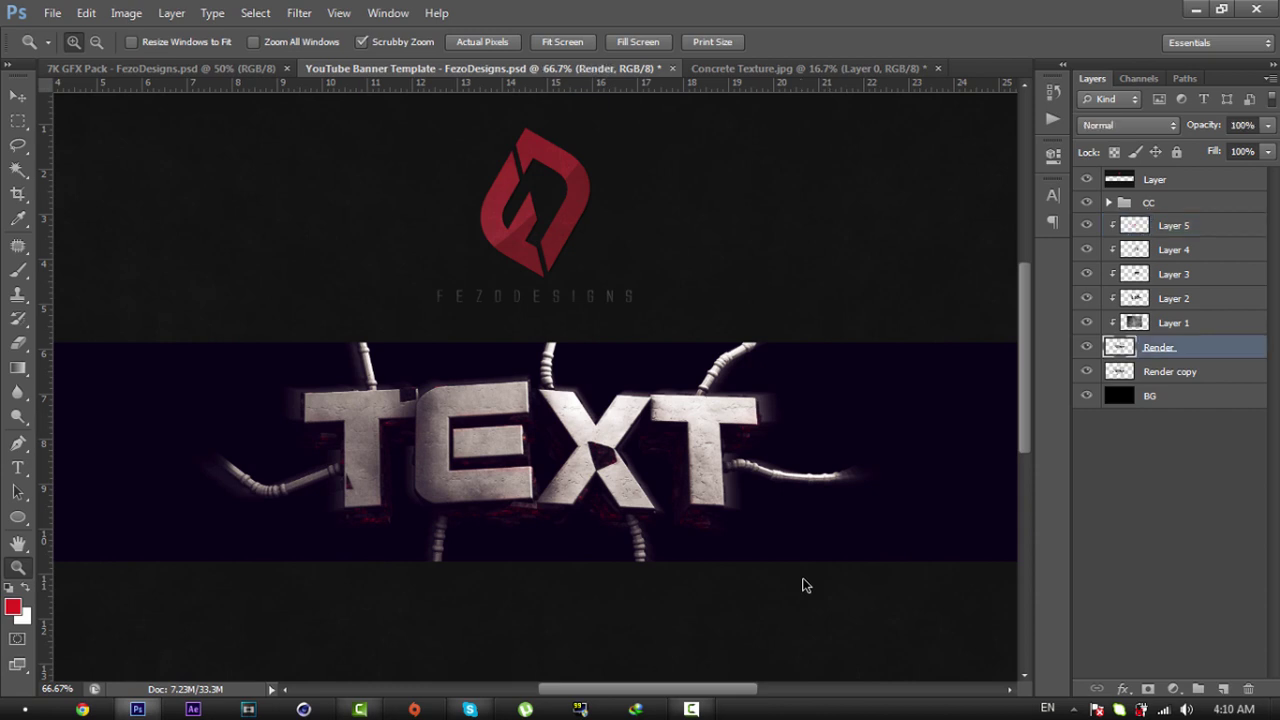
key(alt+l)
key(y)
key(b)
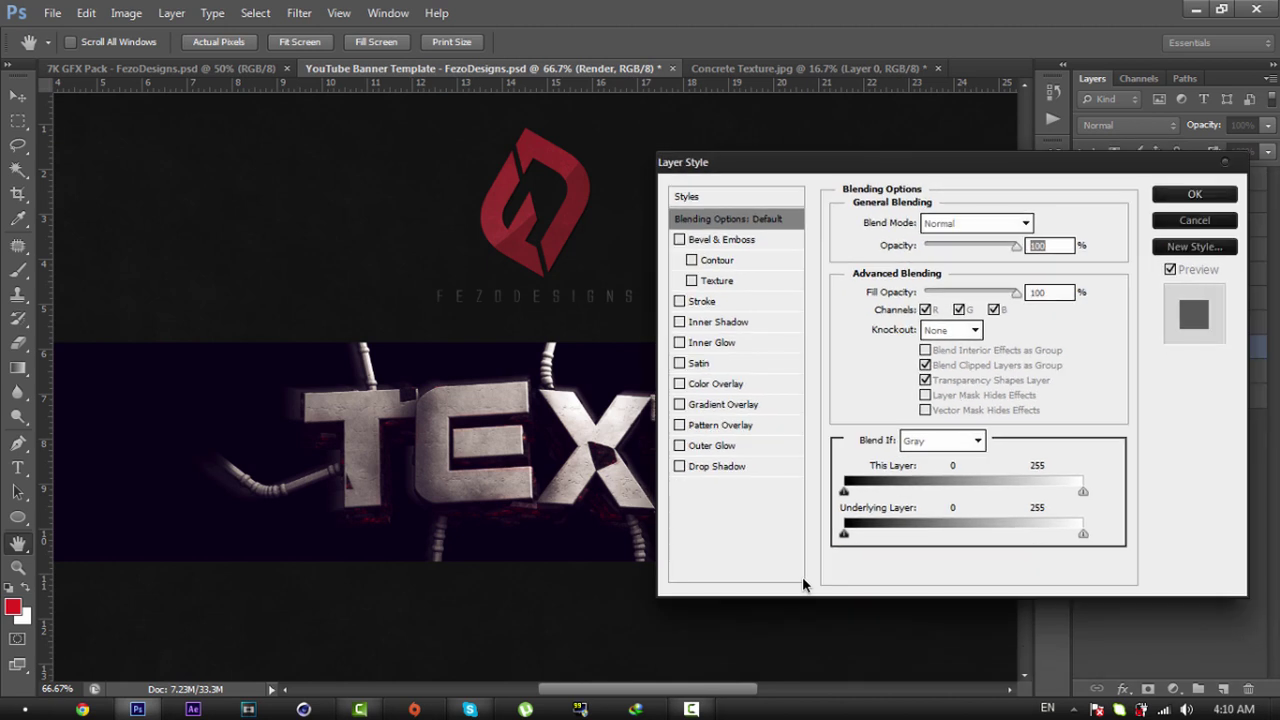
key(ctrl+8)
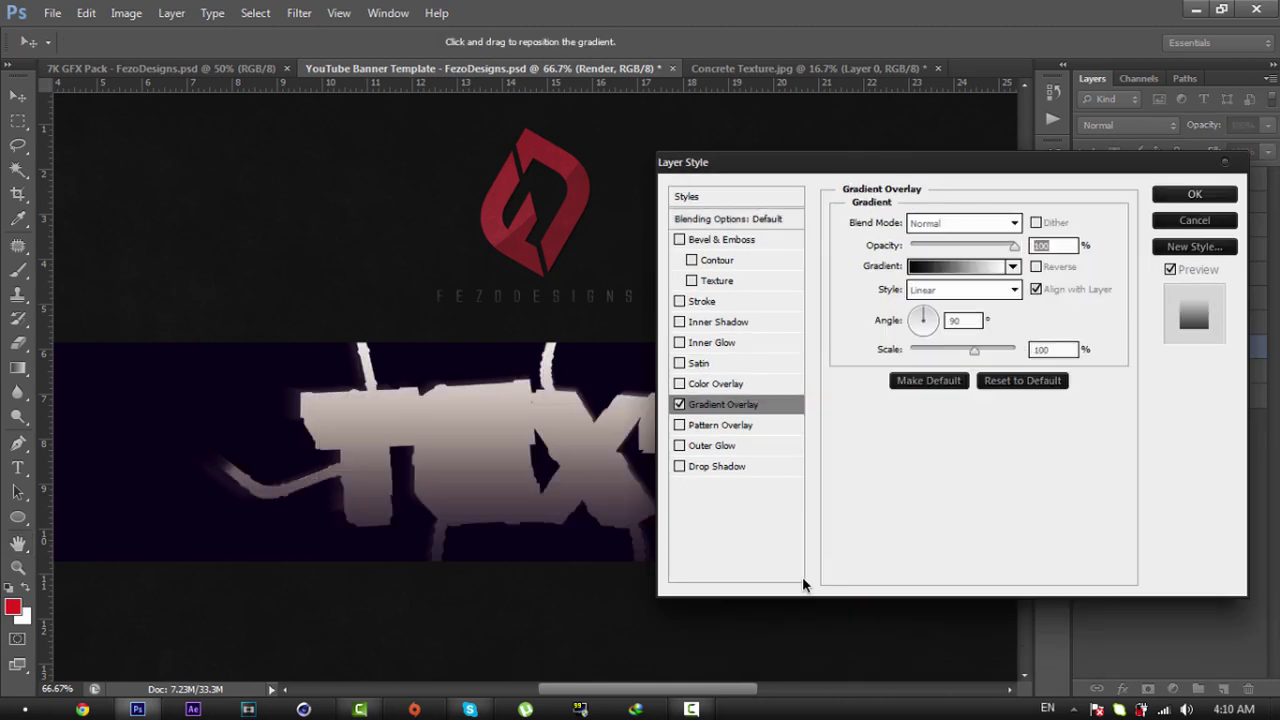
Step: Set the Gradient Overlay's blend mode to Overlay
key(shift+Tab)
key(alt+Down)
key(Down)
key(Down)
key(Down)
key(Down)
key(Down)
key(Down)
key(Down)
key(Down)
key(Down)
key(Down)
key(Down)
key(Down)
key(Down)
key(Down)
key(Up)
key(Up)
key(Return)
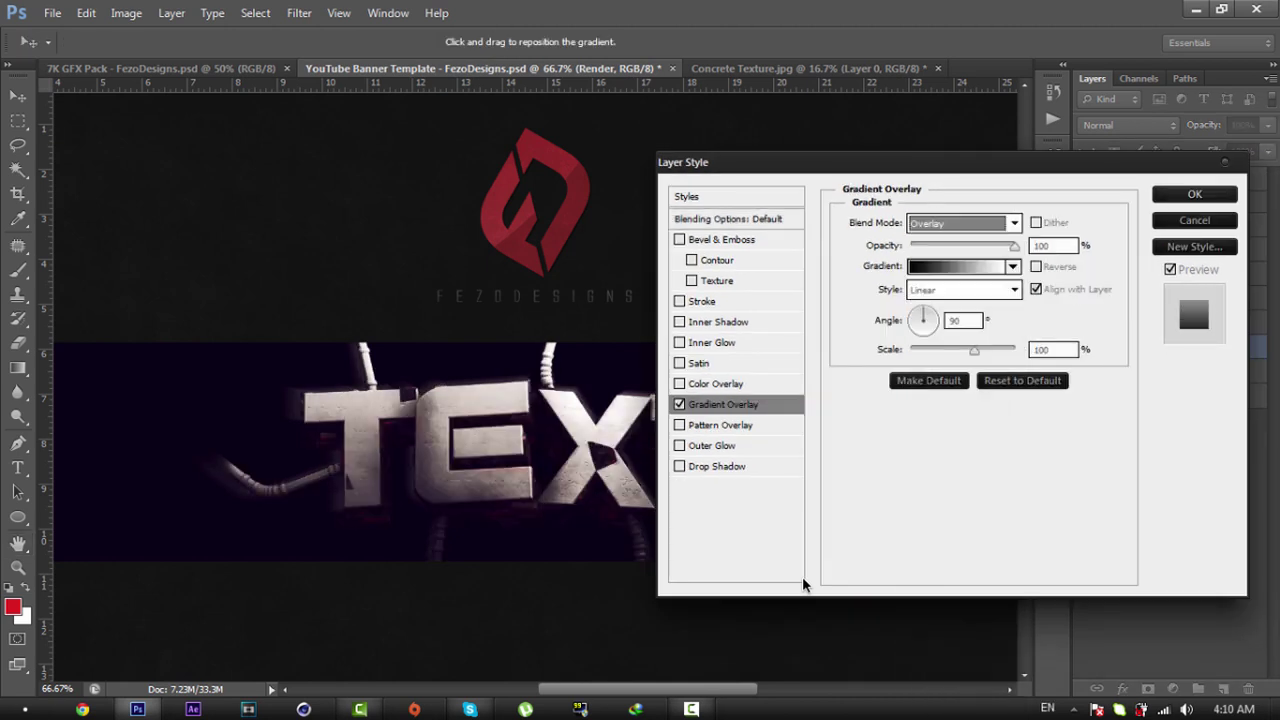
Step: Try the Gradient Overlay's opacity at 25%, and settle on 35%
key(Tab)
text(2)
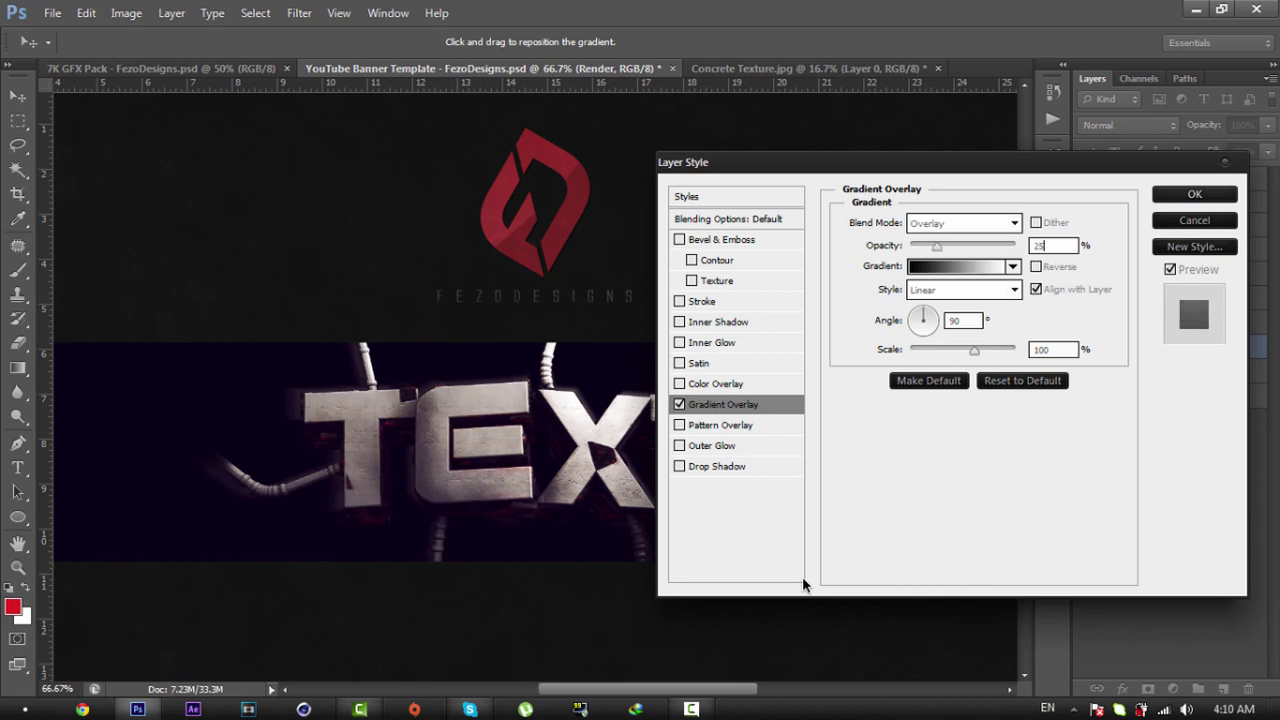
text(5)
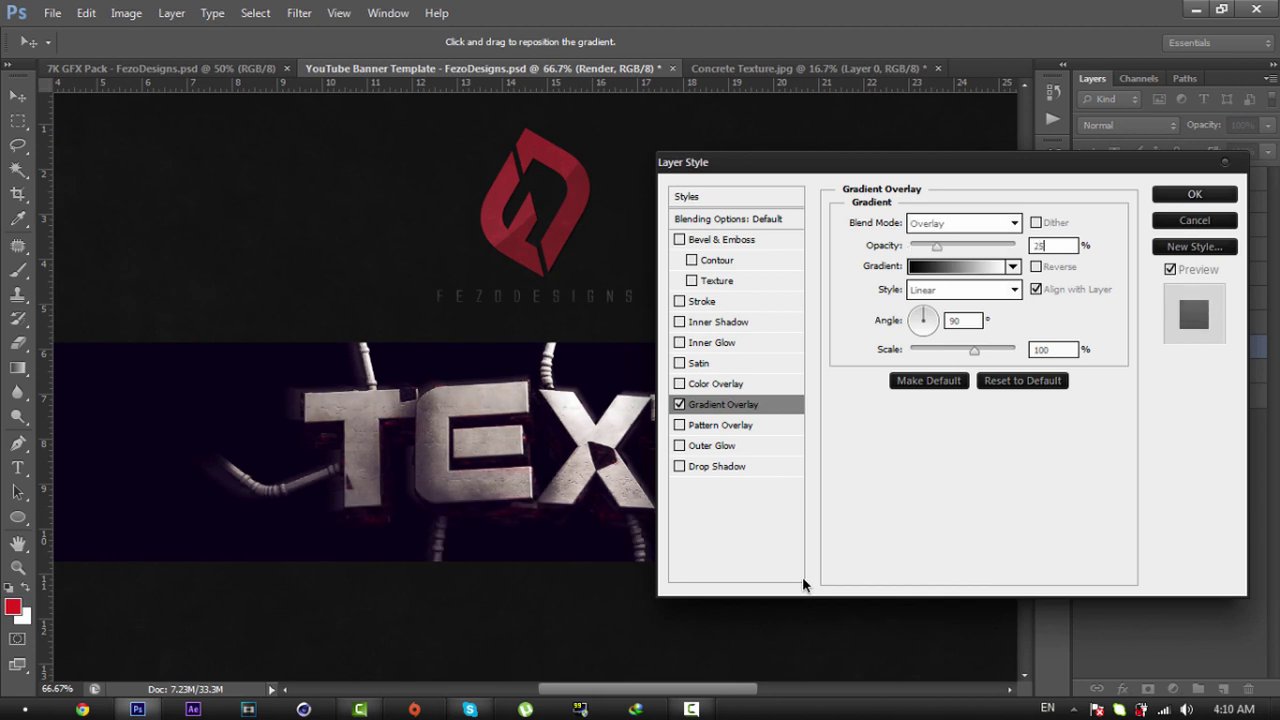
key(BackSpace)
text(5)
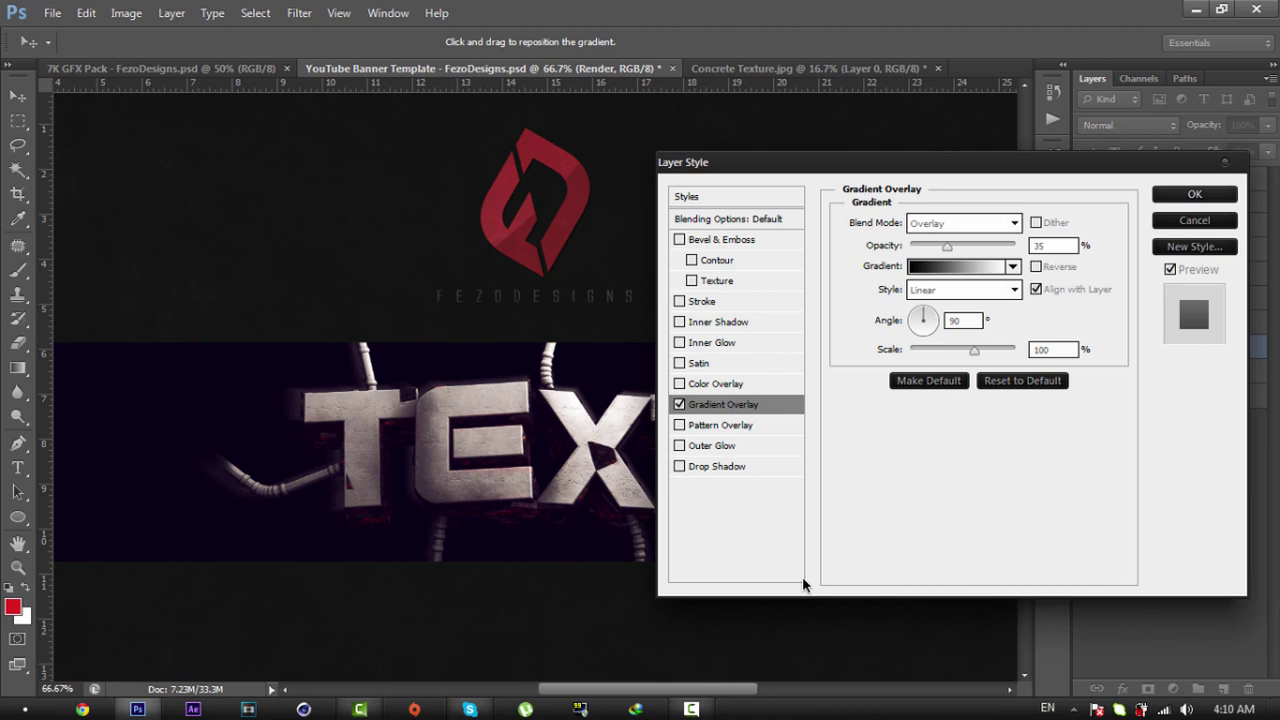
Step: Enable a Drop Shadow on the Render layer and set its size to 25 px
key(BackSpace)
text(5)
key(Return)
key(z)
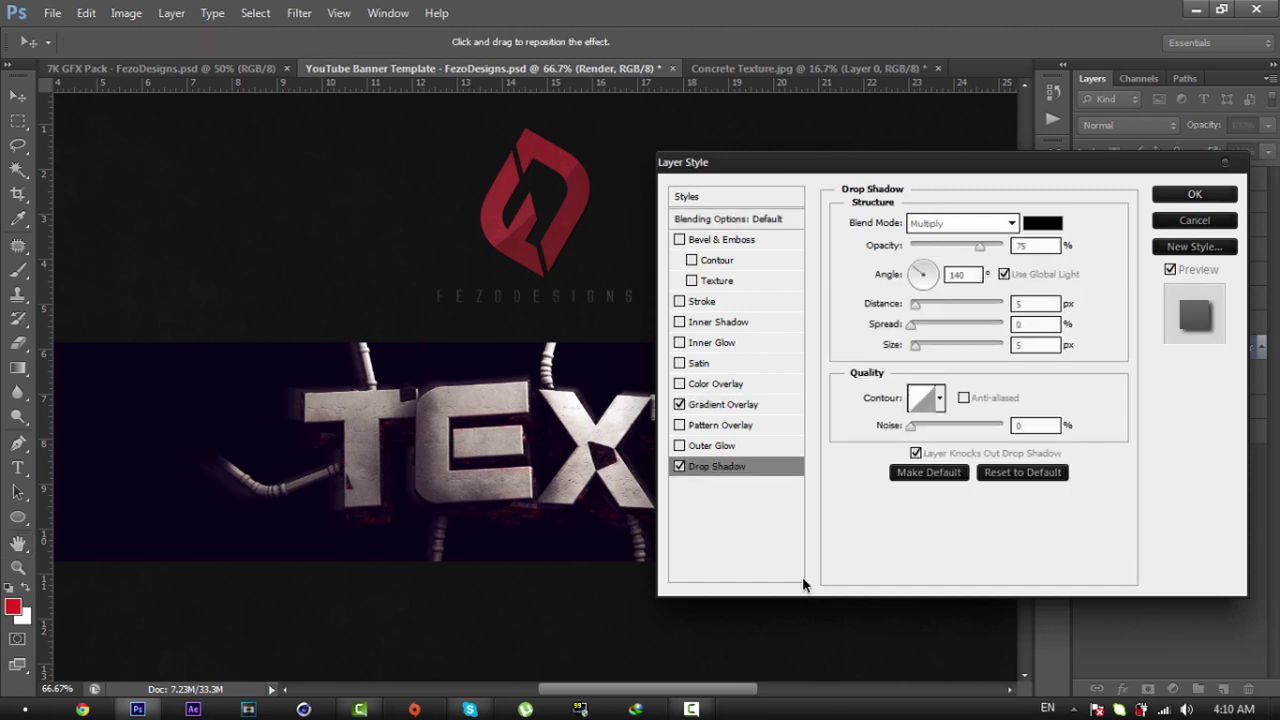
key(ctrl+a)
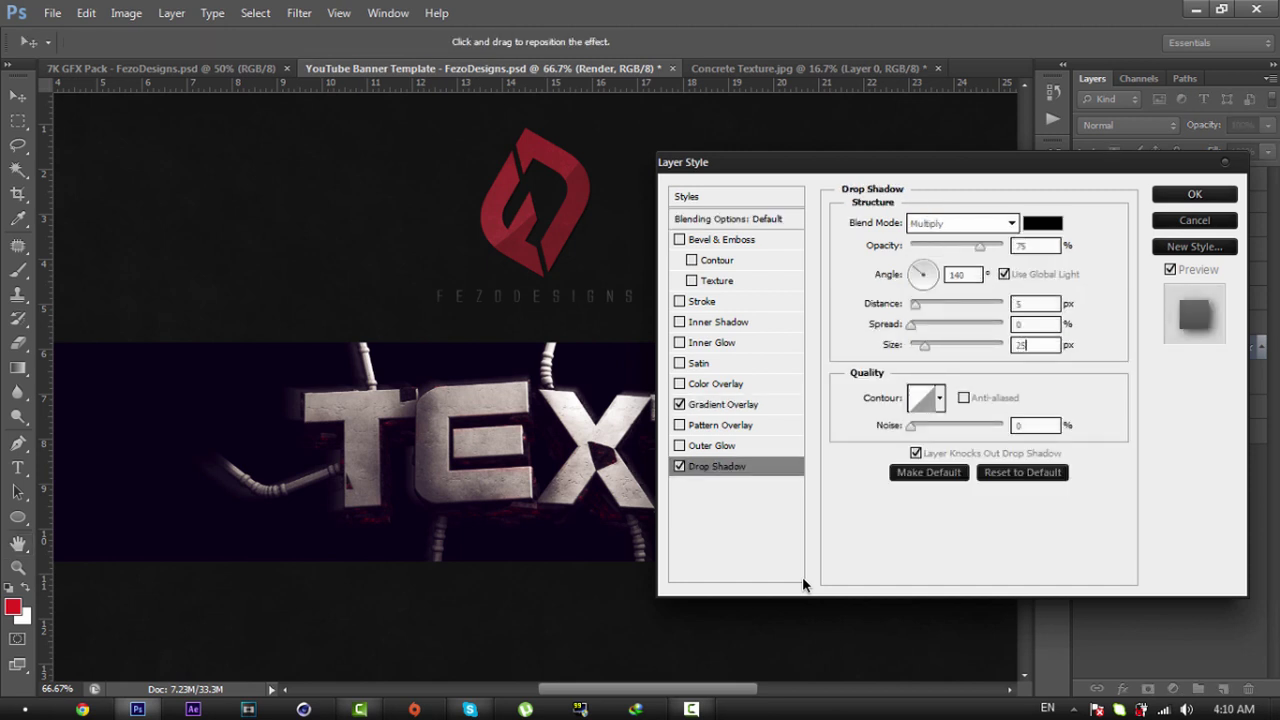
key(BackSpace)
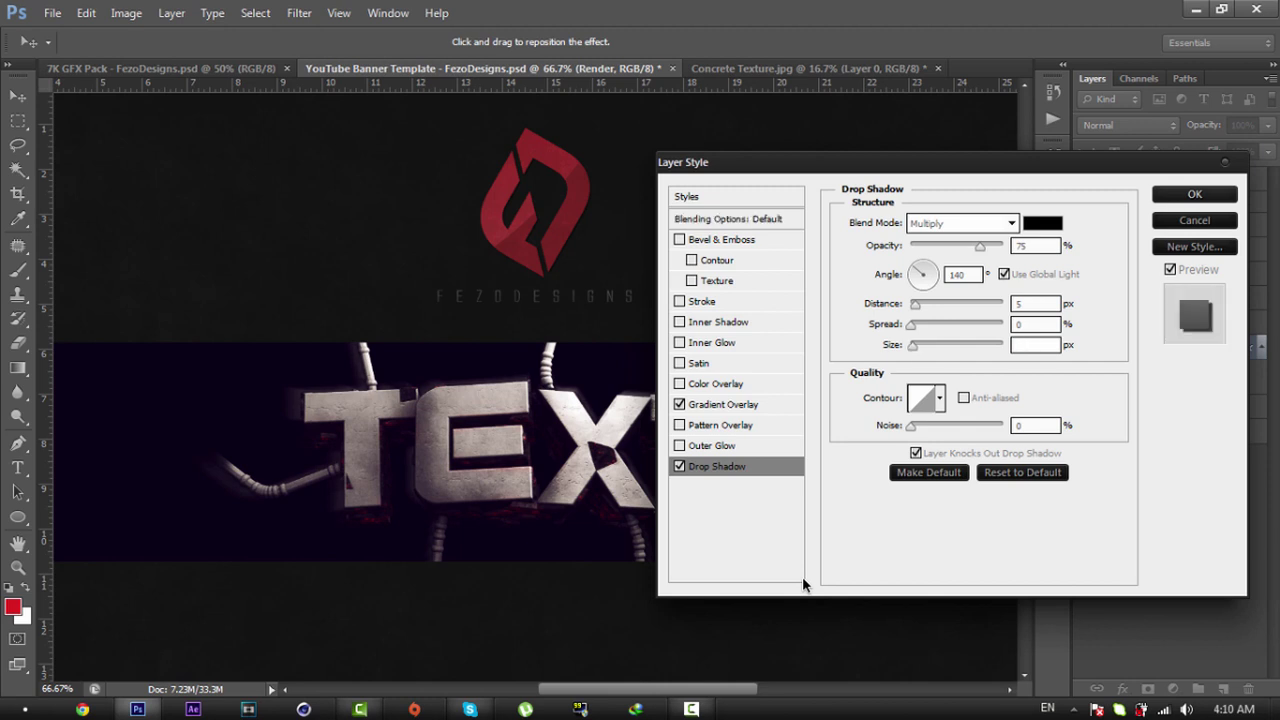
text(25)
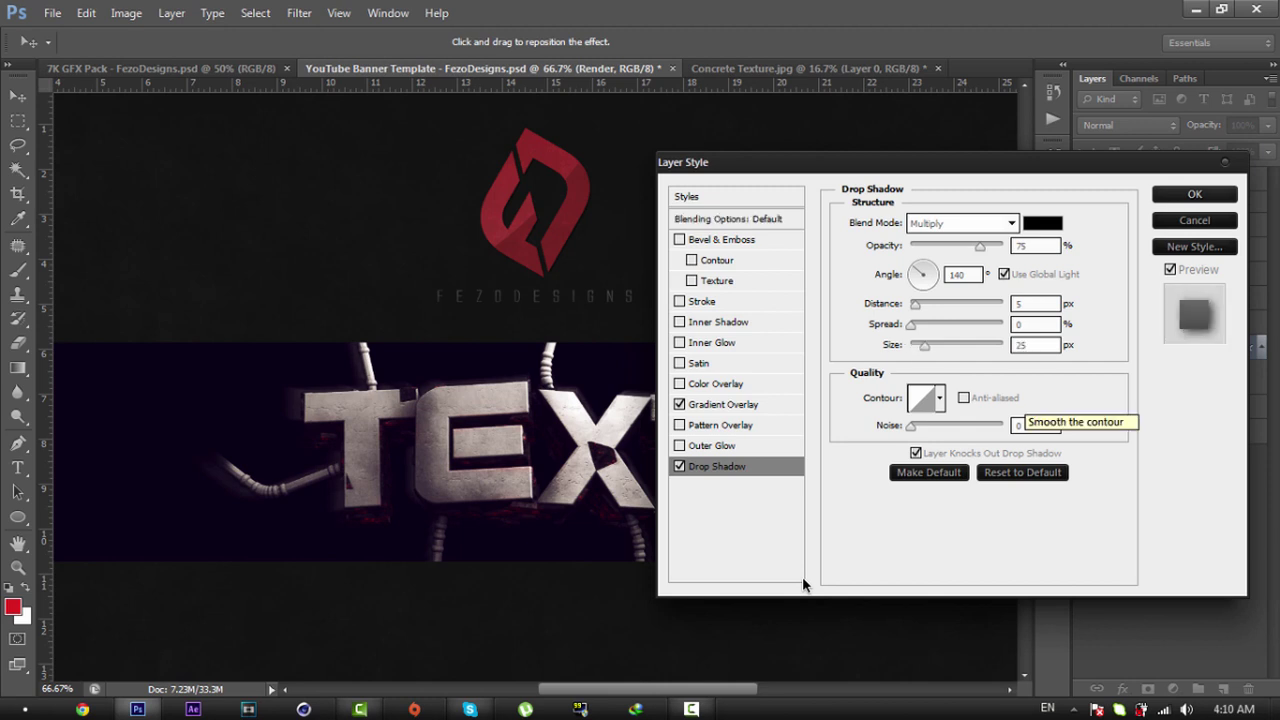
Step: Set the Drop Shadow's opacity to 60% and apply the layer style
key(Tab)
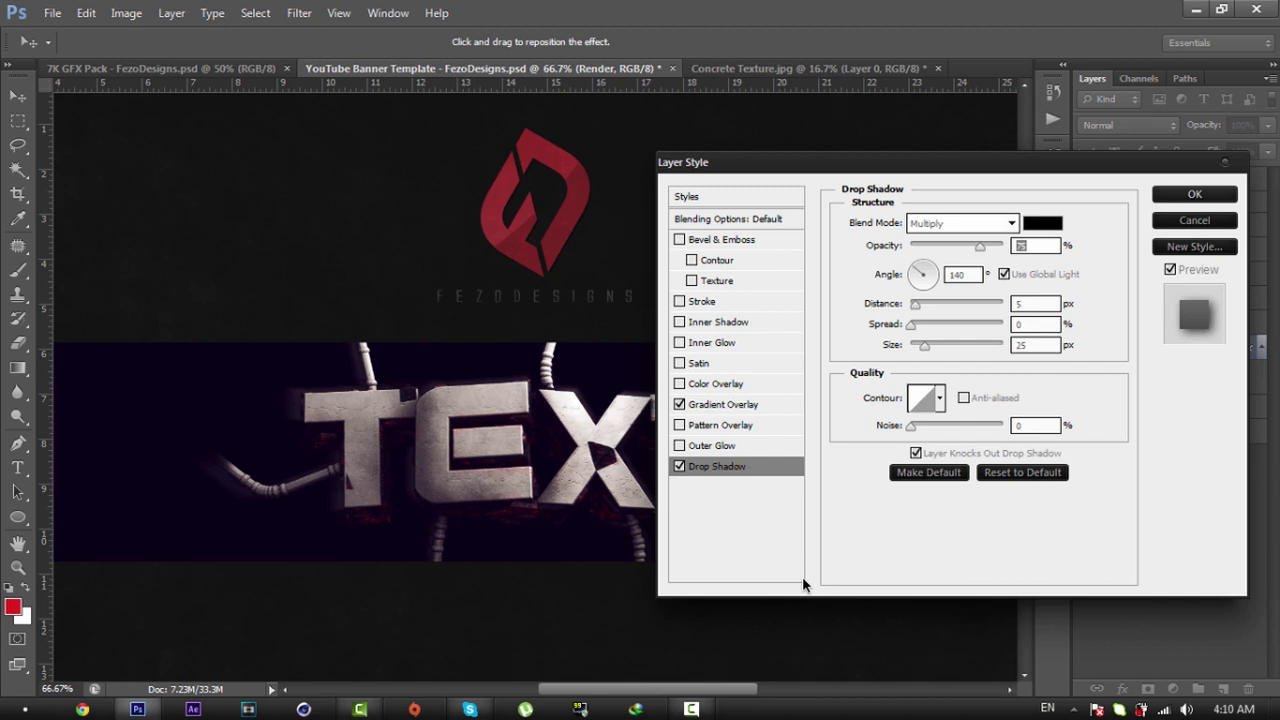
text(60)
key(Return)
key(z)
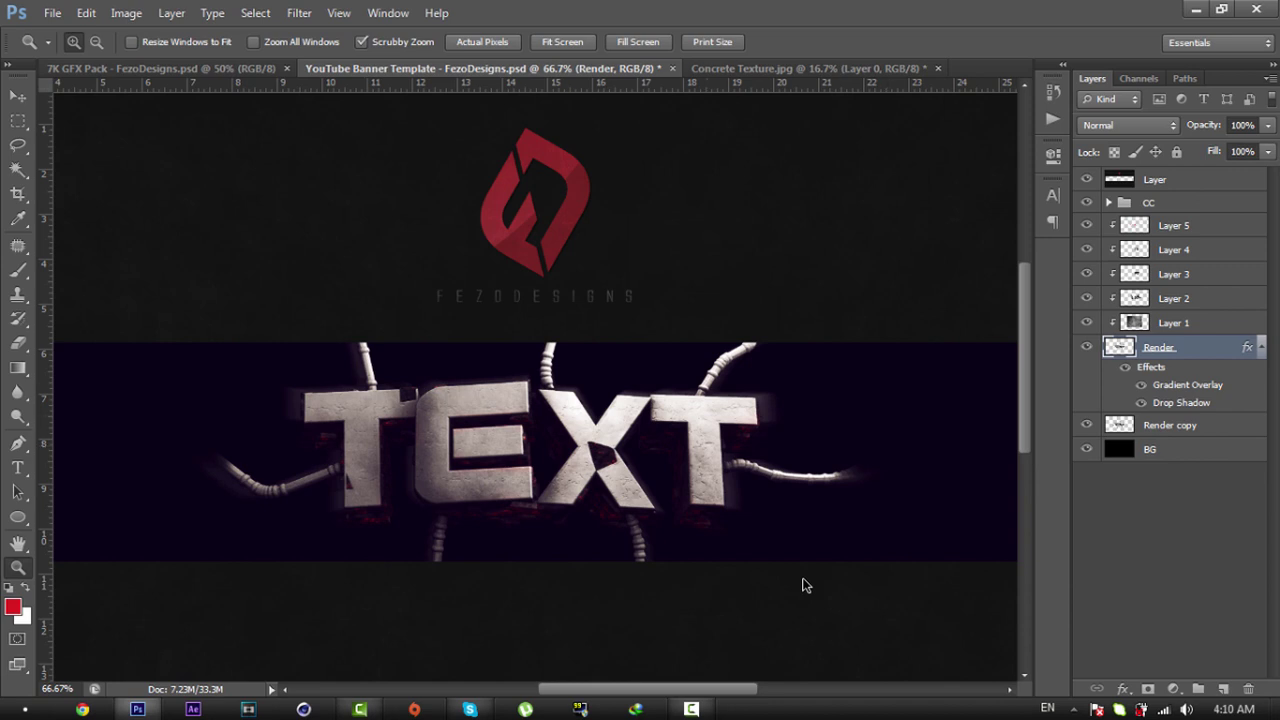
Step: Select Render, Render copy and the five clipped layers together and nudge the artwork slightly down
key(alt+shift+bracketright)
key(alt+shift+bracketright)
key(alt+shift+bracketright)
key(alt+shift+bracketright)
key(alt+shift+bracketright)
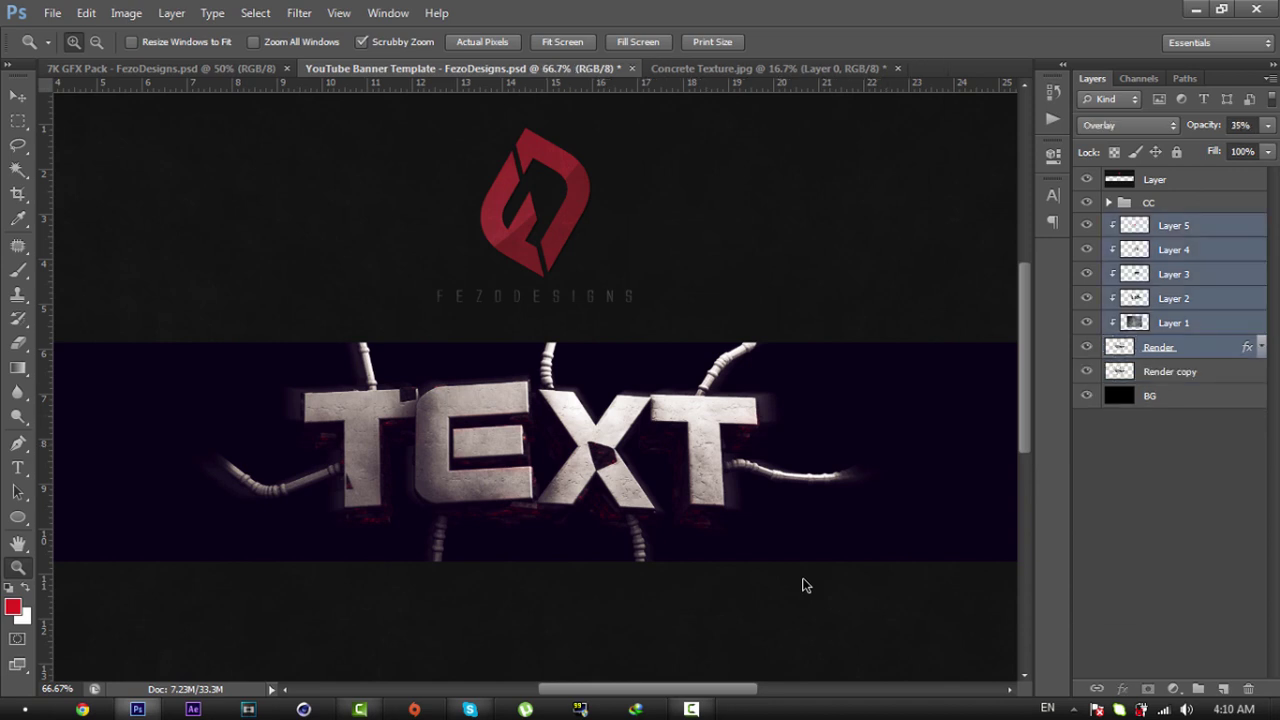
key(alt+shift+bracketleft)
key(v)
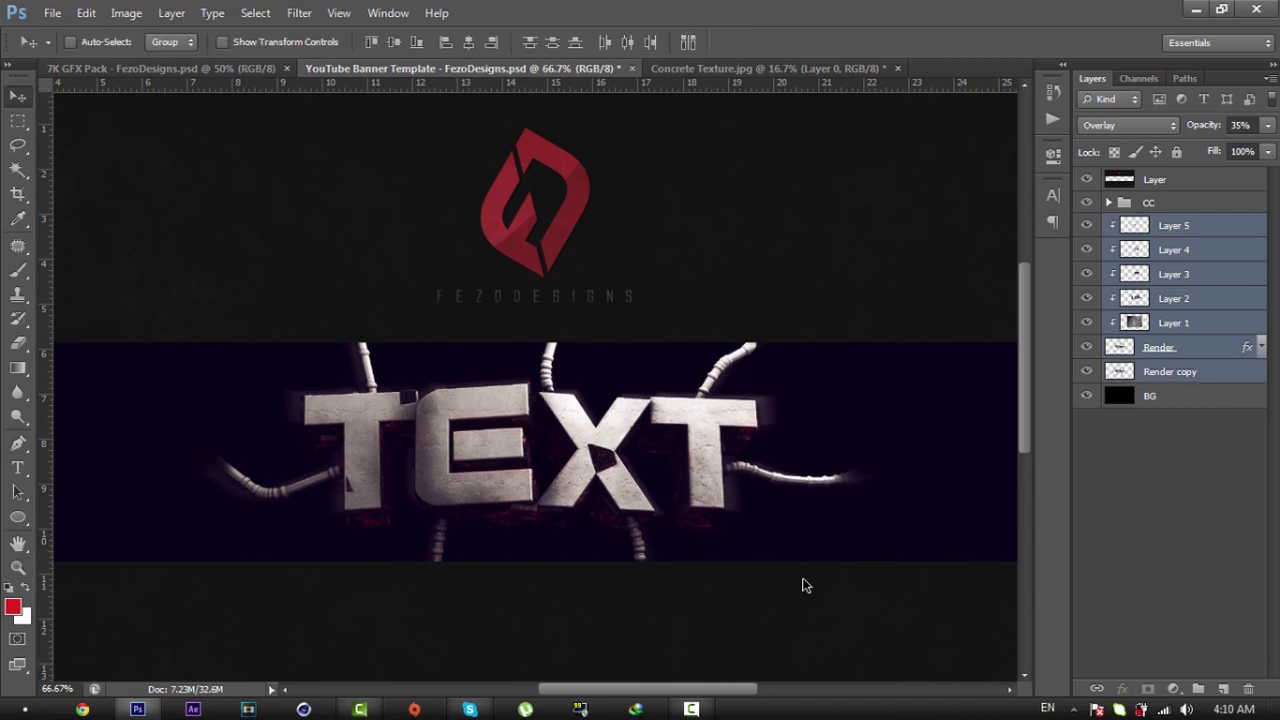
key(Escape)
Step: Create a new unclipped layer above Layer 5 and name it Light
key(alt+bracketright)
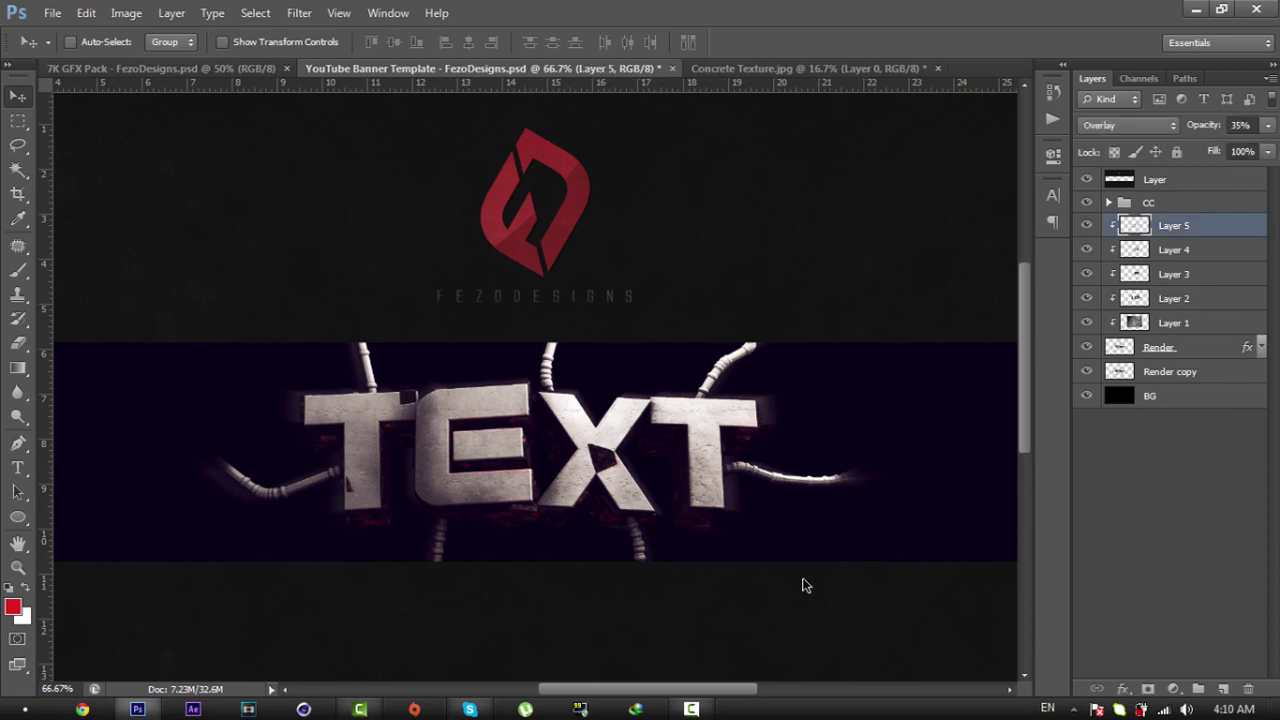
key(ctrl+shift+alt+n)
key(F2)
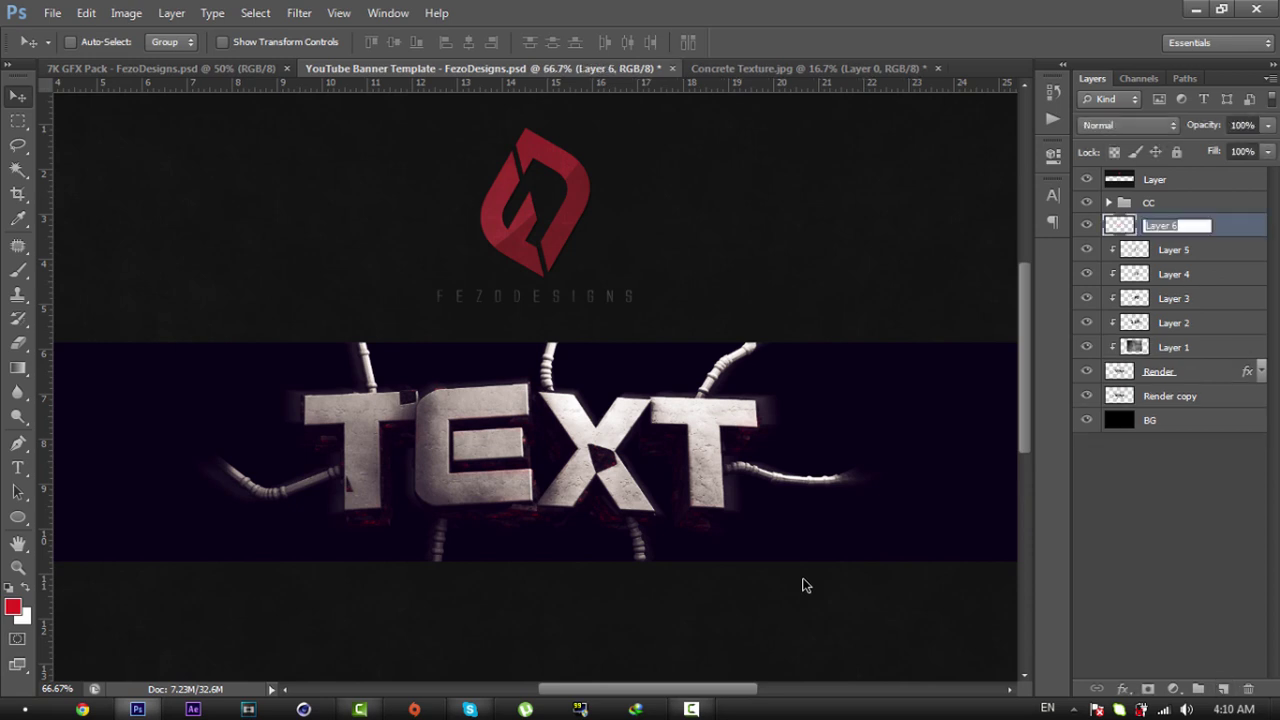
text(Light)
key(Return)
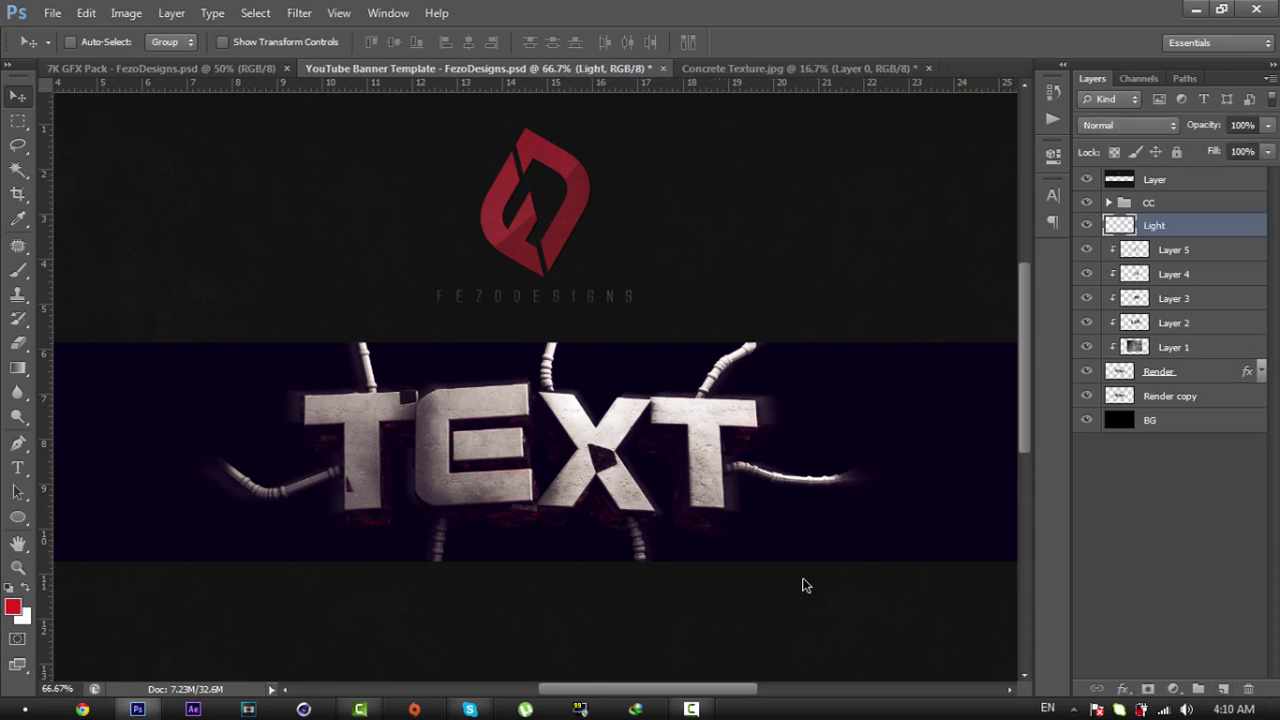
Step: Set up a soft round brush with a size of 800 px
key(b)
right_click(806, 586)
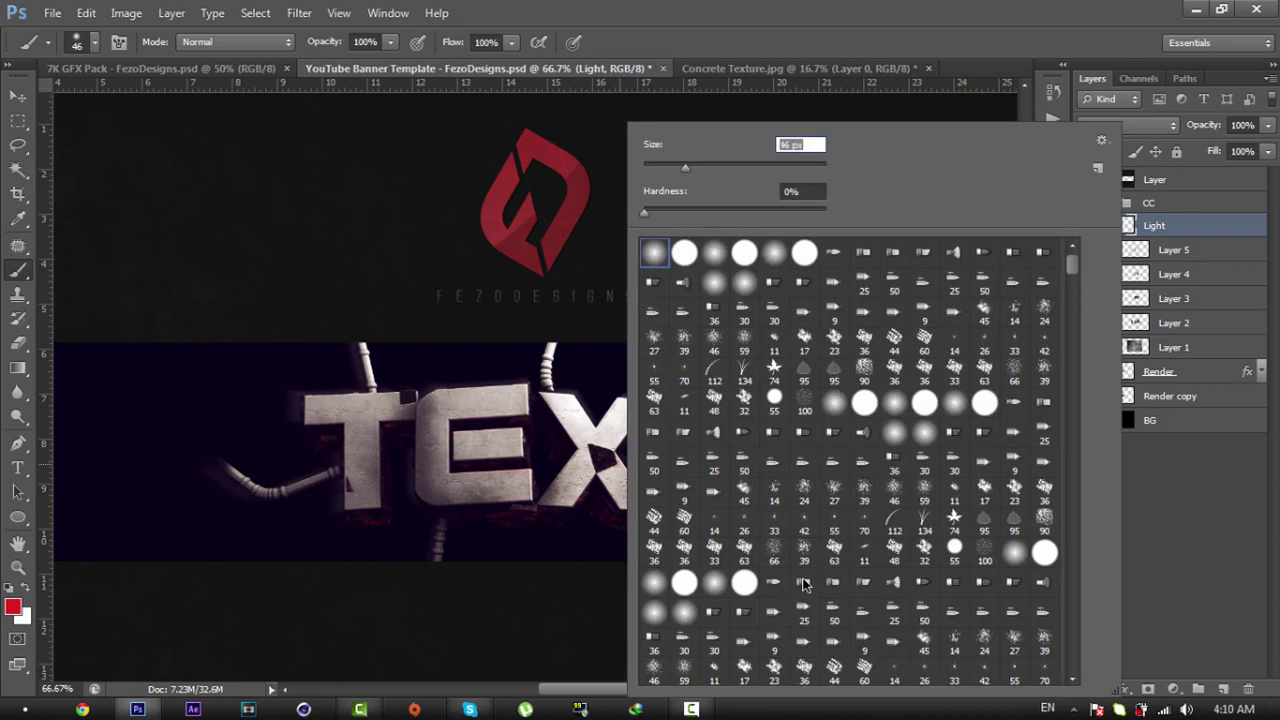
text(800)
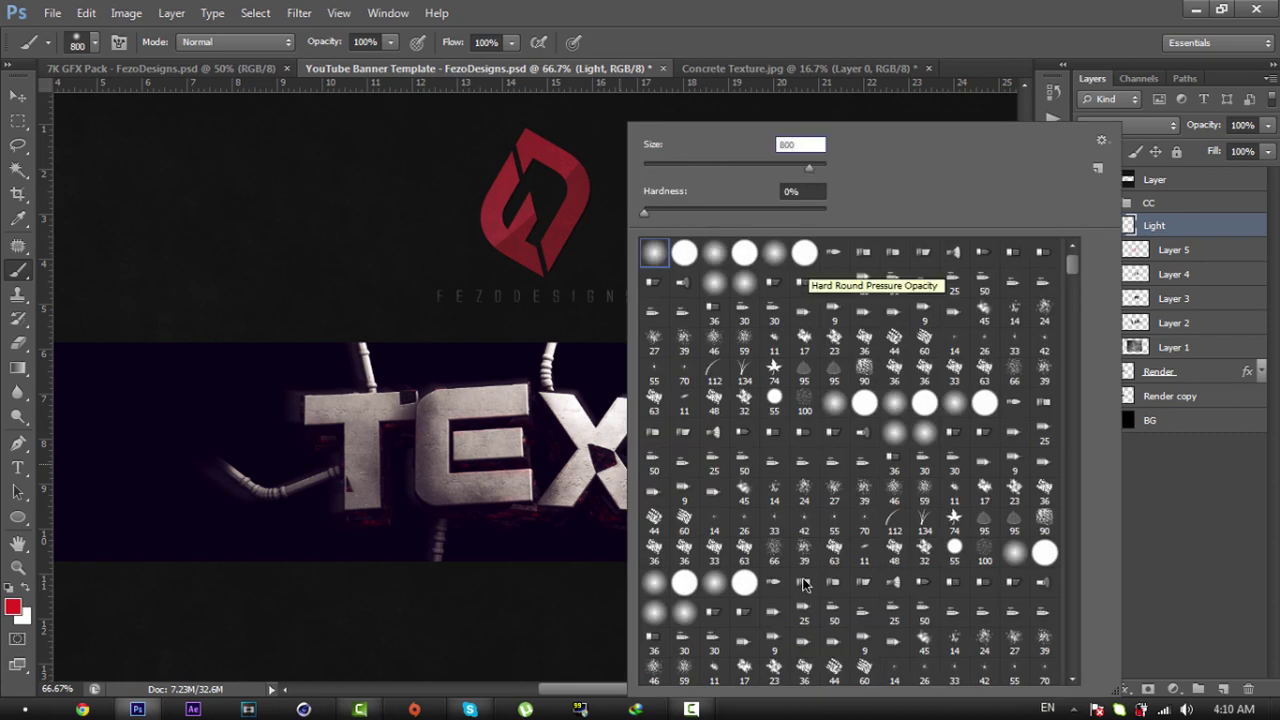
key(Return)
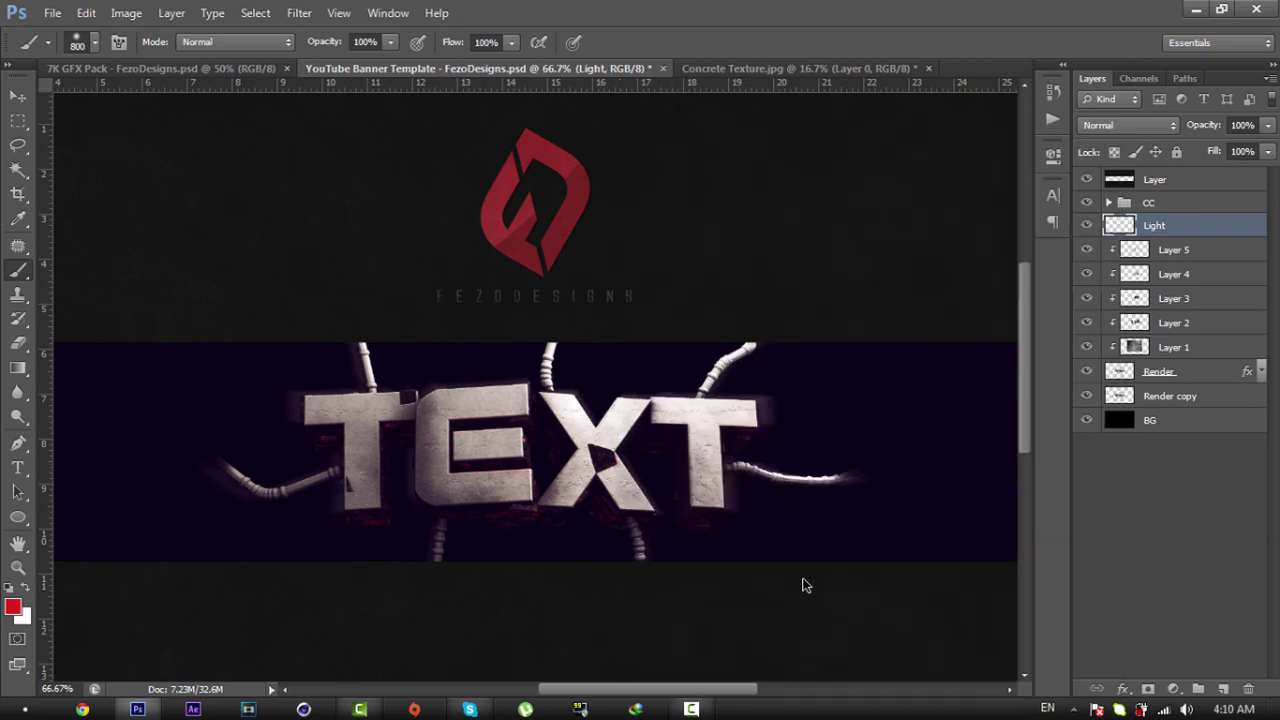
Step: Swap the colors and set the foreground color to a pale cyan around #d2f6ff
key(x)
key(n)
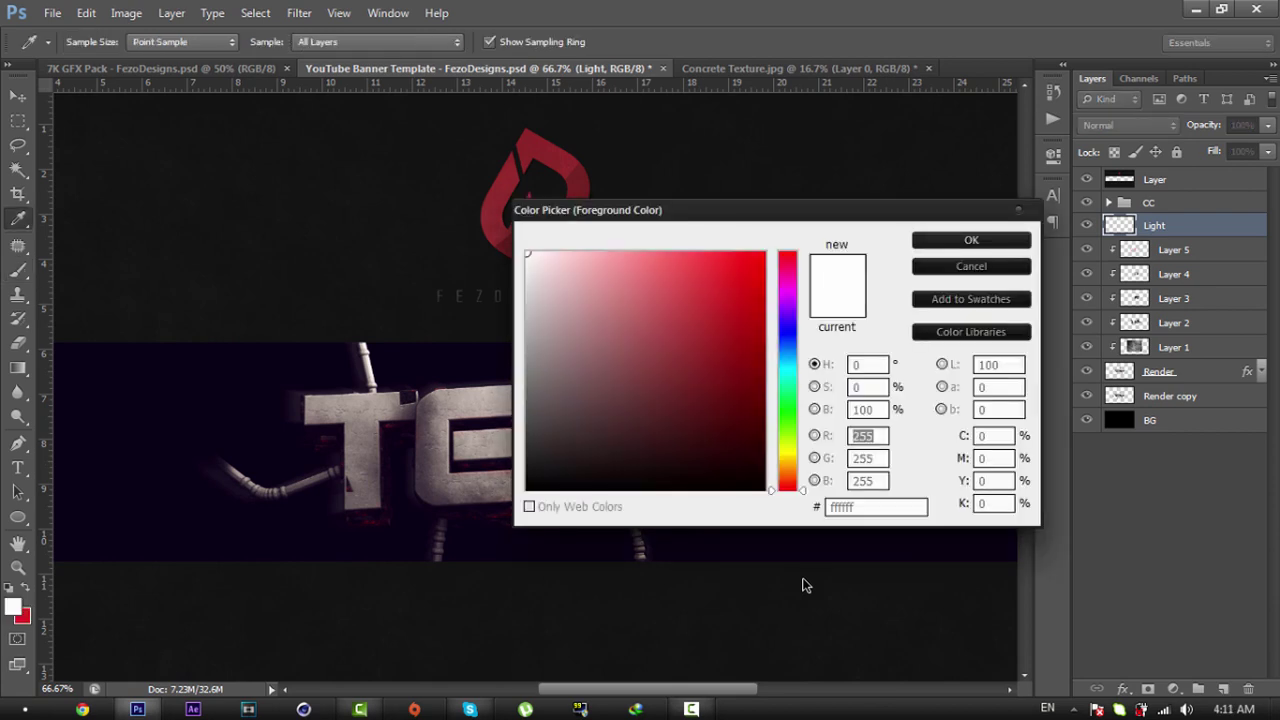
click(788, 367)
click(788, 363)
drag(592, 252, 573, 251)
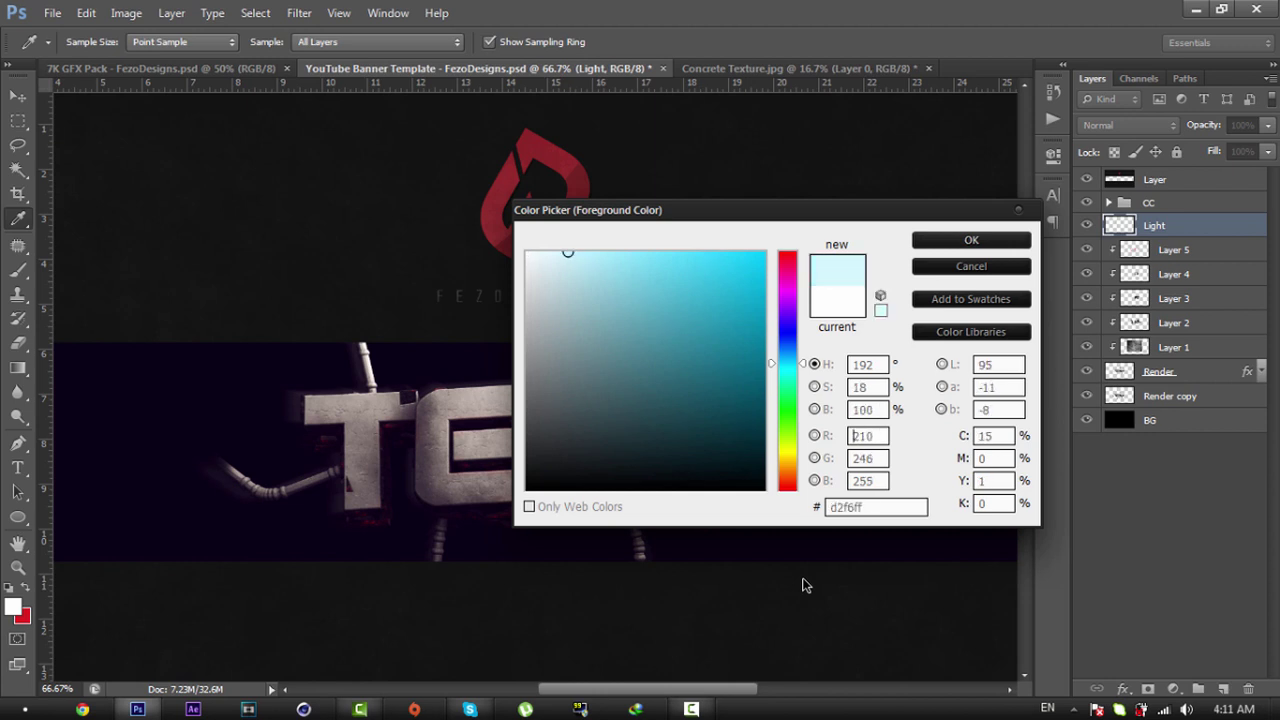
key(Return)
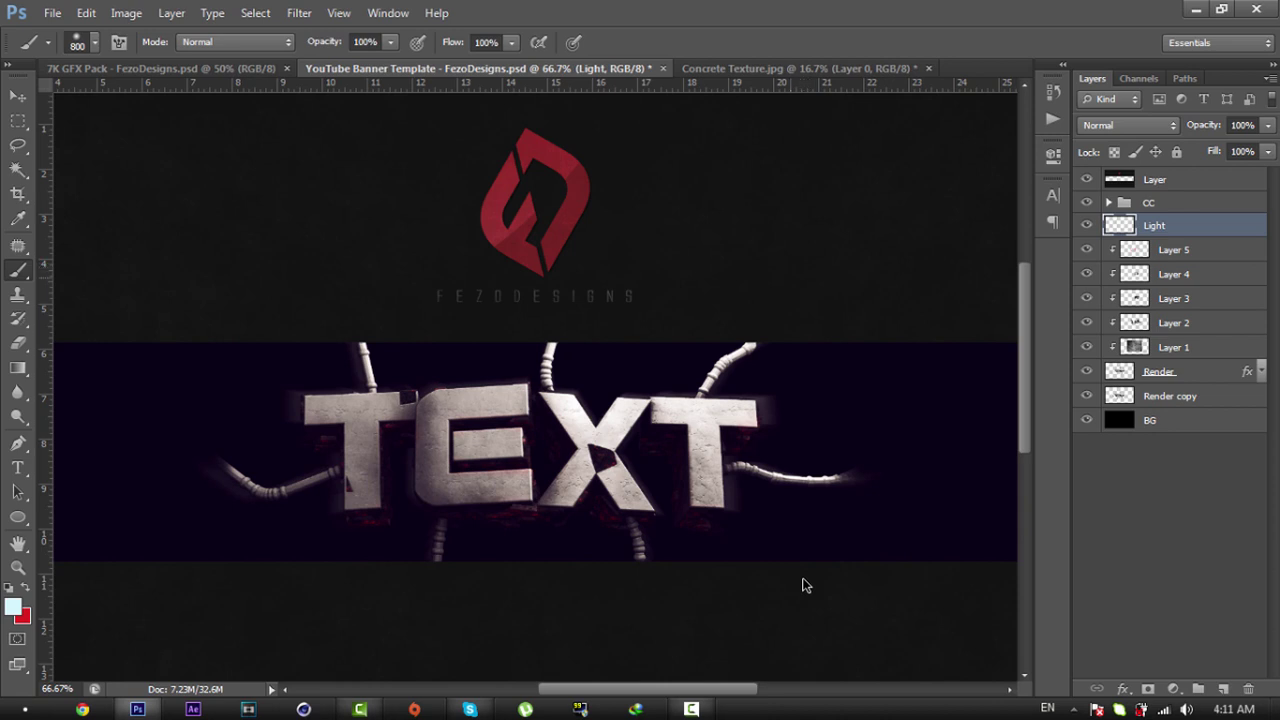
Step: Paint a soft light spot on the Light layer at the banner's upper edge above the last T, comparing it with and without the stroke
key(ctrl+z)
key(ctrl+z)
key(ctrl+z)
key(ctrl+z)
key(ctrl+z)
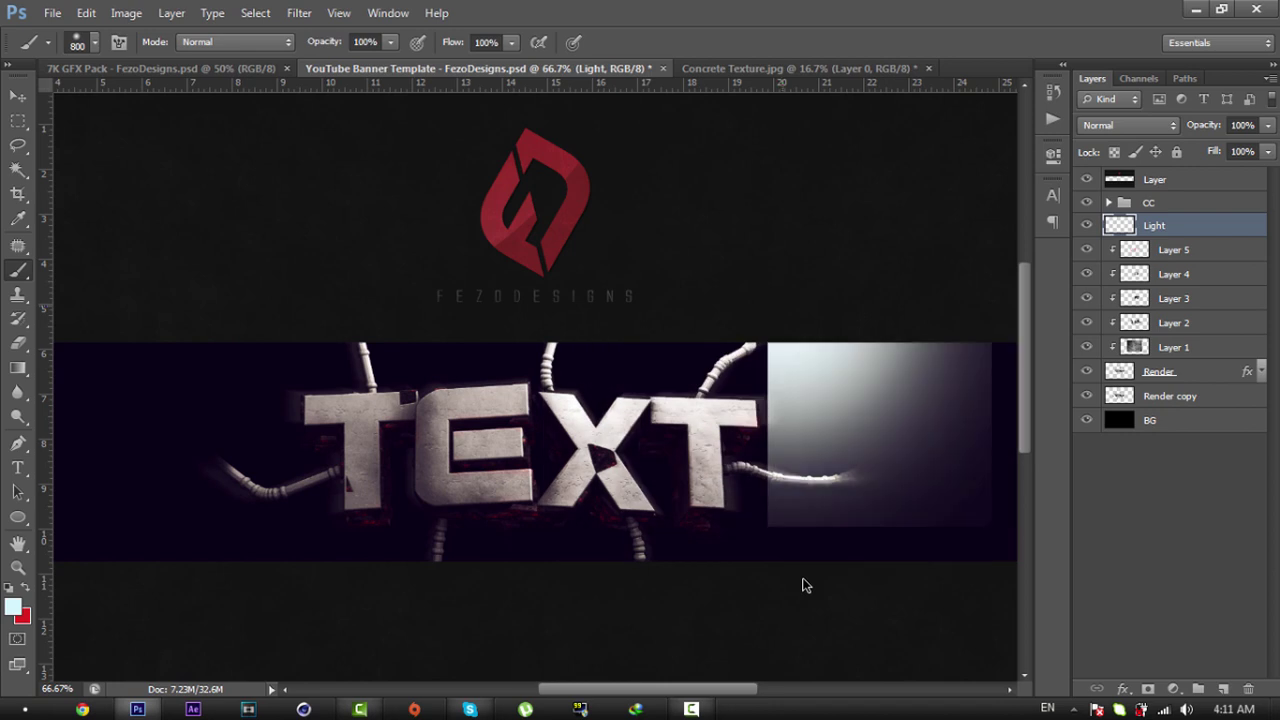
key(ctrl+z)
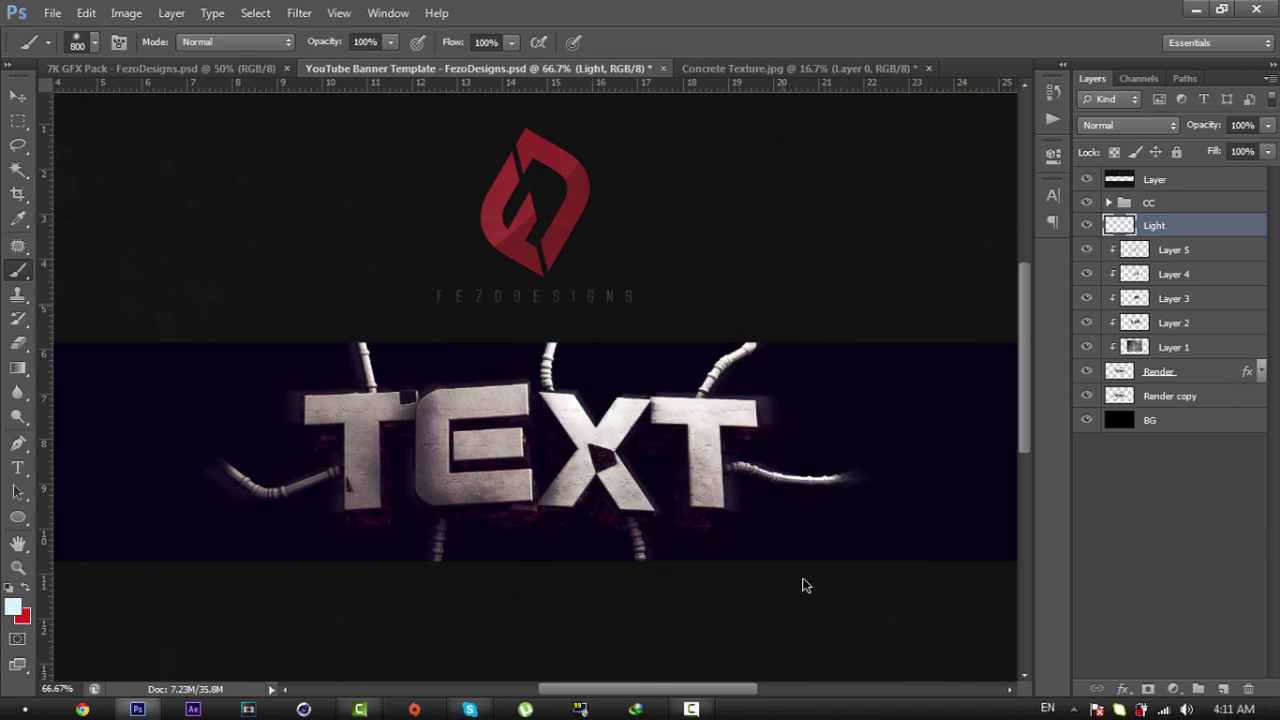
key(ctrl+z)
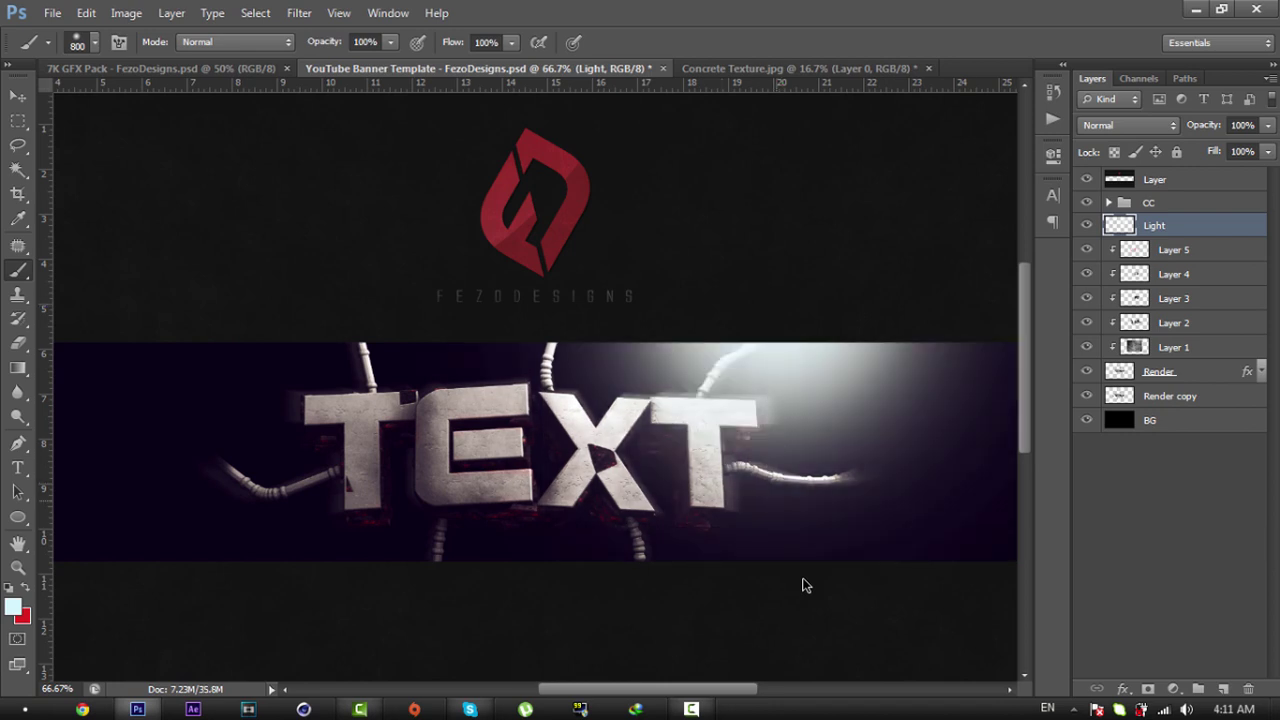
key(ctrl+z)
key(ctrl+z)
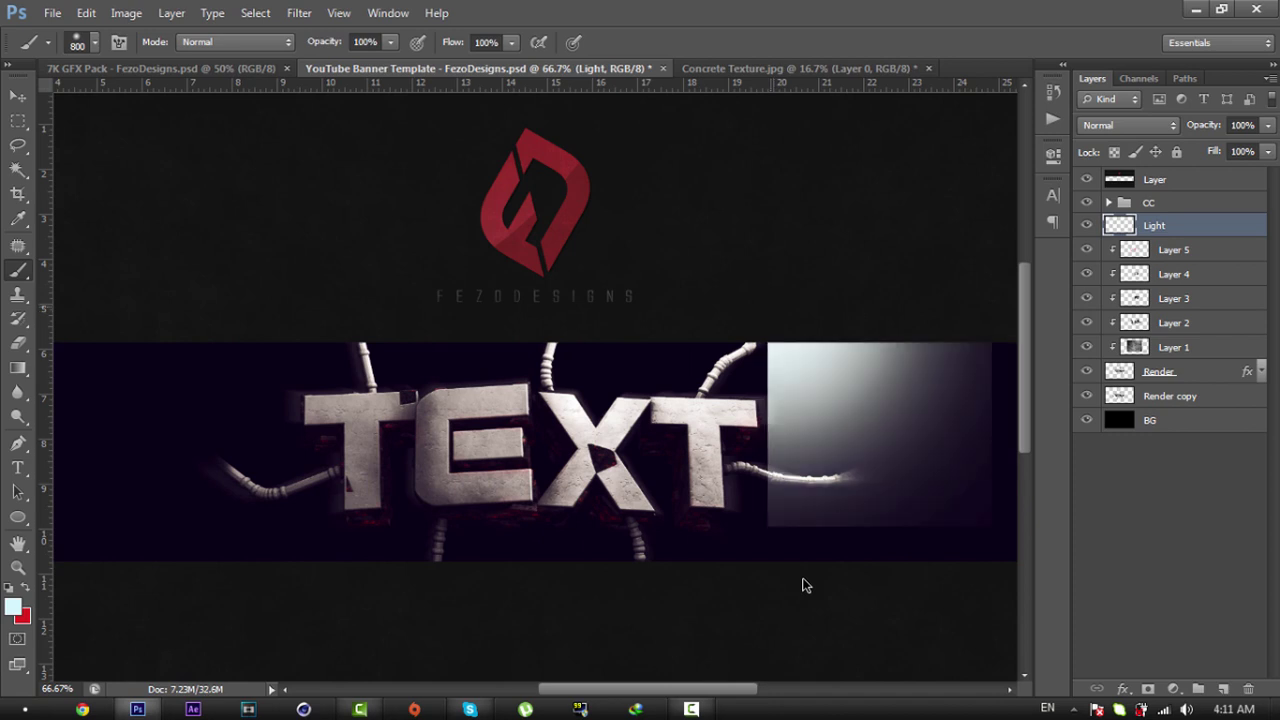
key(ctrl+z)
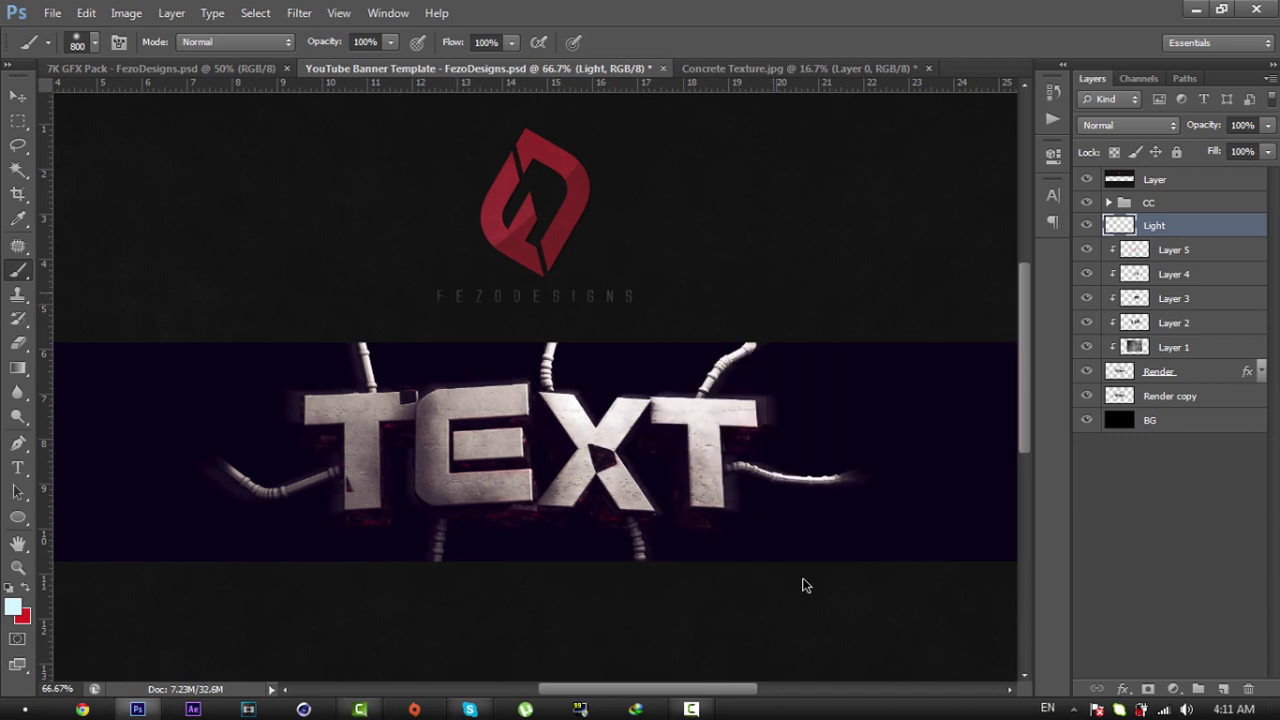
key(ctrl+z)
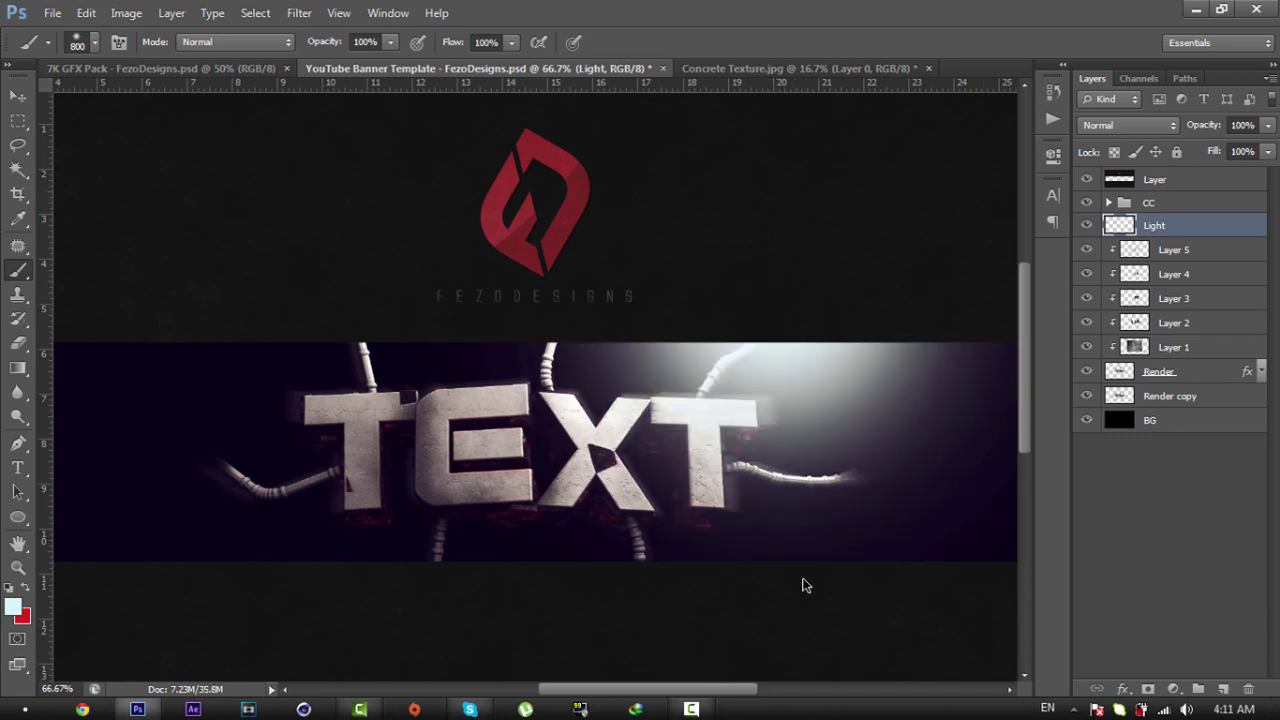
Step: Set the Light layer's blend mode to Screen and its opacity to 35%
click(1128, 125)
click(1128, 294)
key(Tab)
key(BackSpace)
text(35)
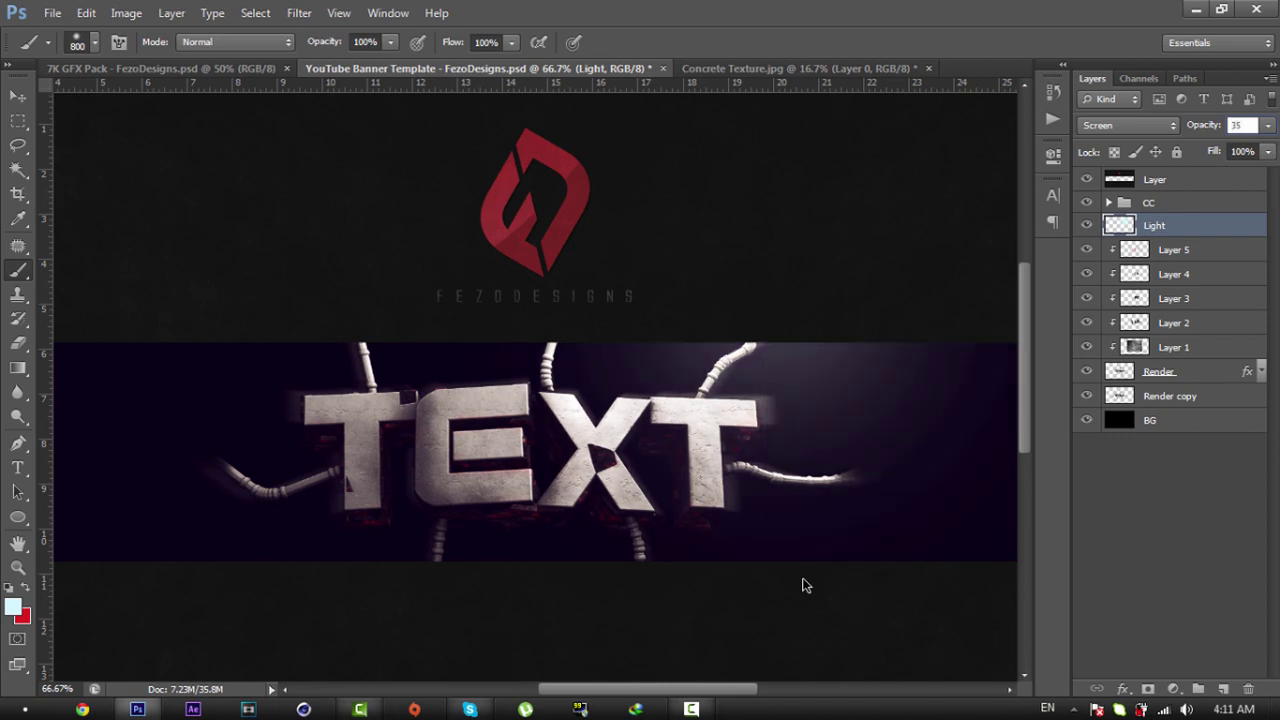
key(Return)
Step: Deselect the layers and examine the lighting on the TEXT render at 100% zoom
ctrl+click(806, 586)
scroll(806, 586, left, 2)
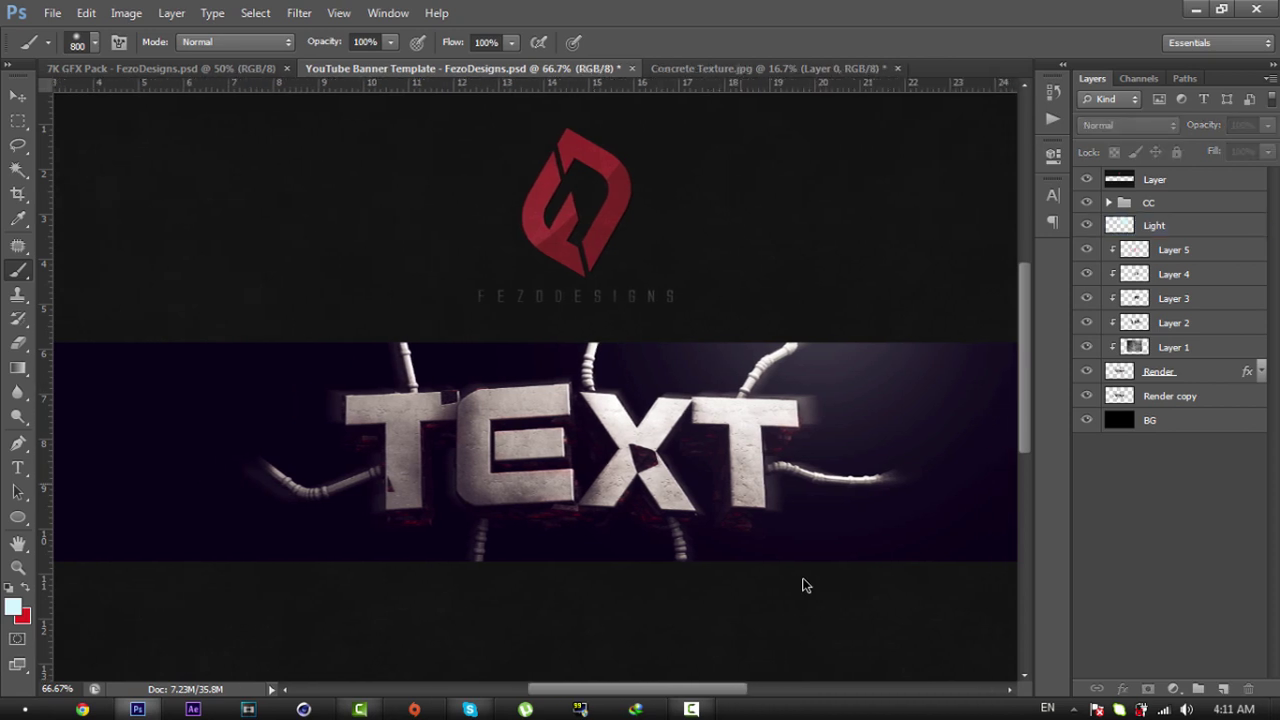
key(z)
click(806, 586)
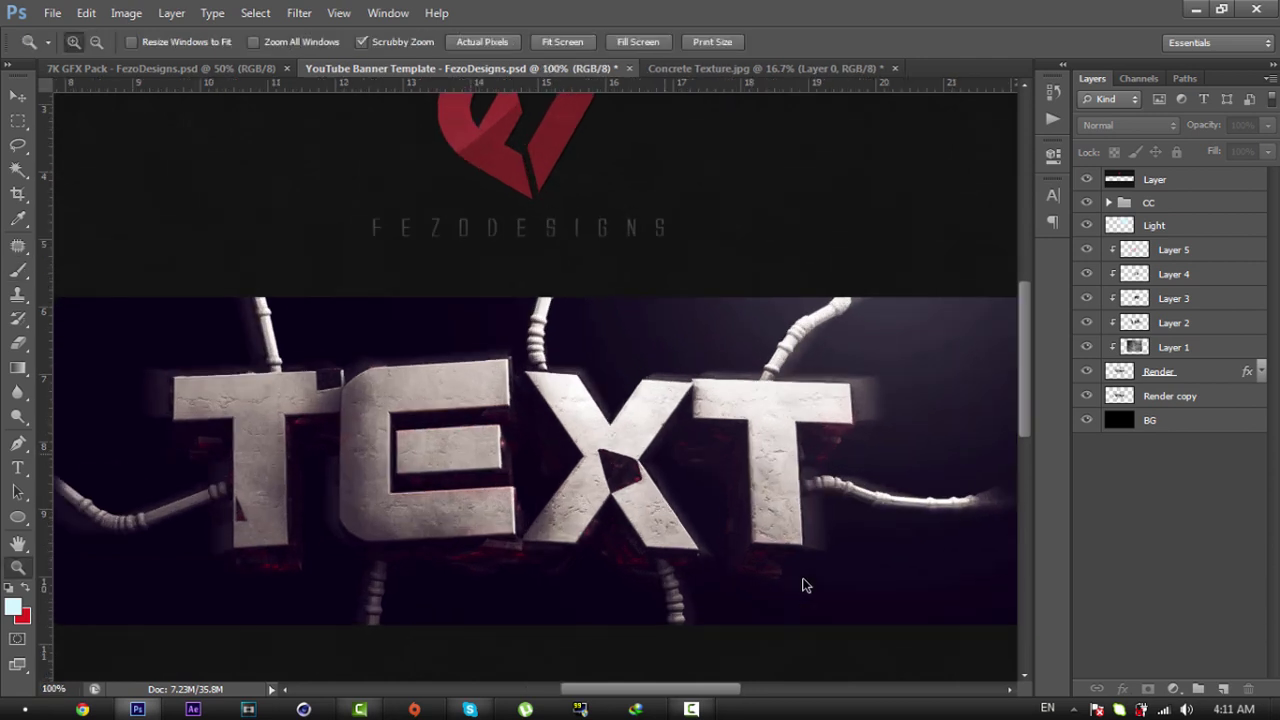
scroll(806, 586, up, 1)
scroll(803, 580, down, 3)
scroll(803, 580, up, 2)
right_click(575, 419)
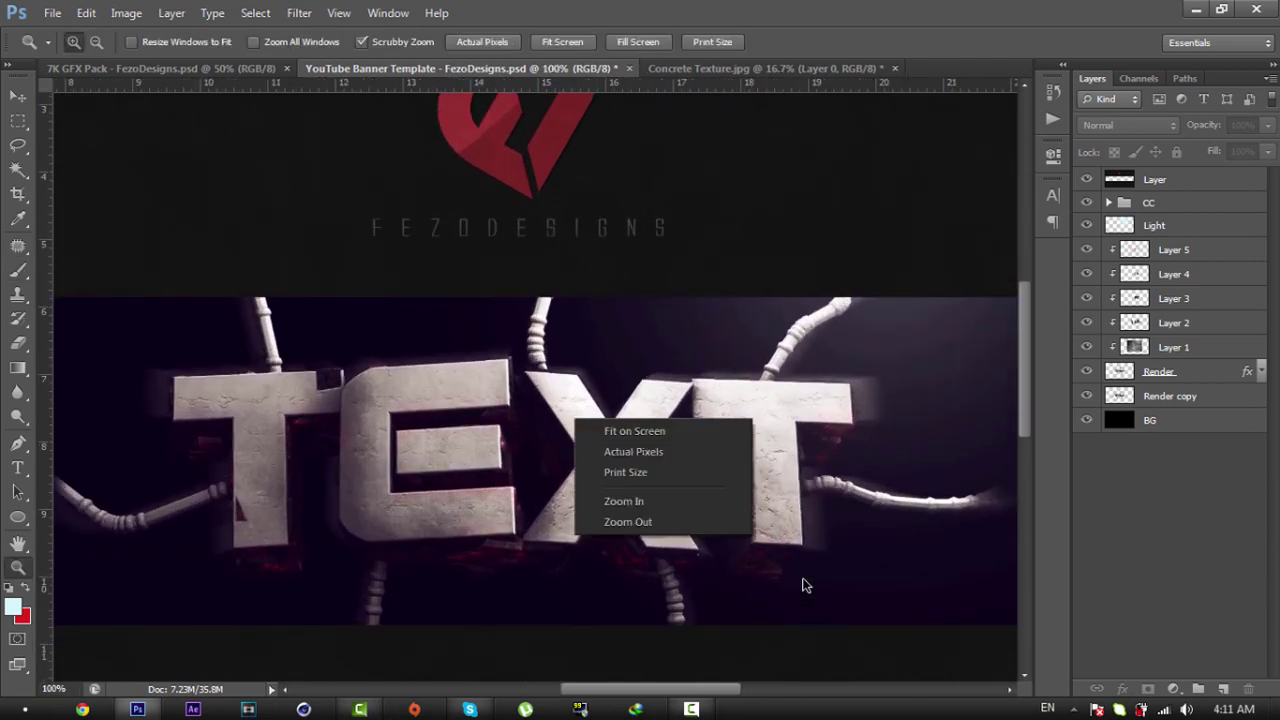
key(Return)
Step: Create a new layer between the CC group and the Light layer, and set the brush size to 500 px
key(ctrl+shift+alt+n)
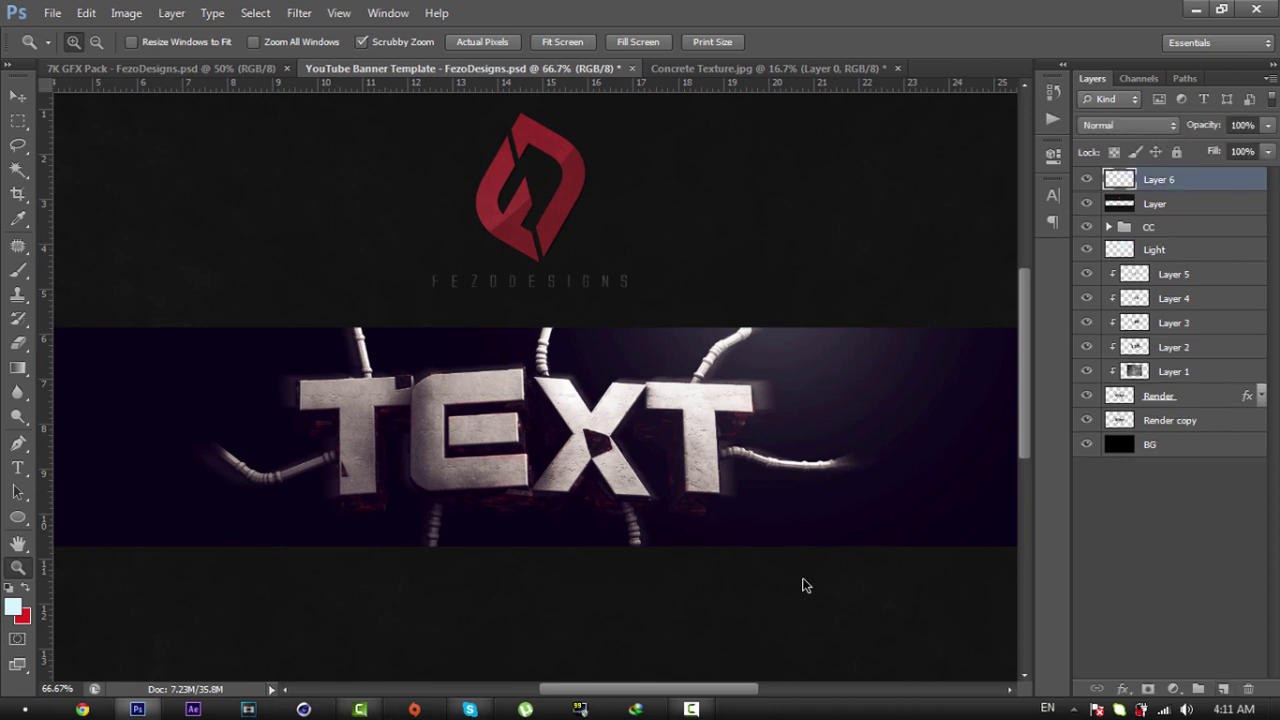
drag(1159, 179, 1159, 239)
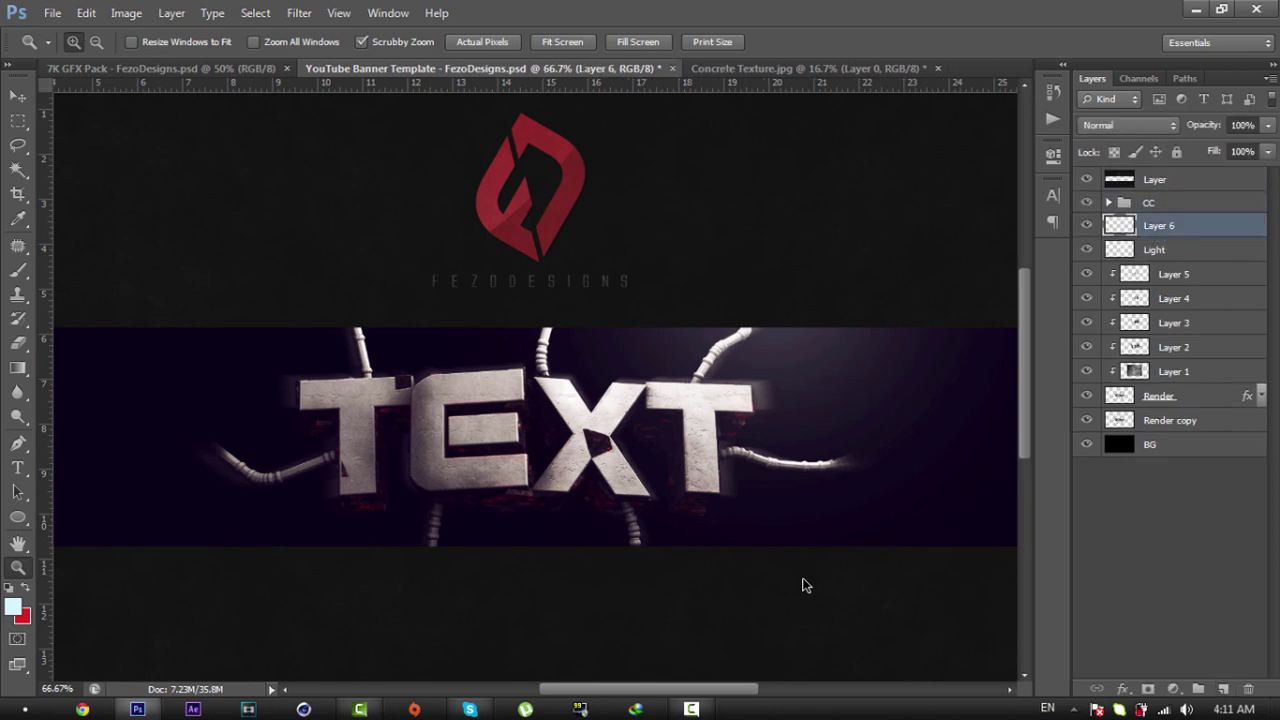
key(b)
right_click(805, 585)
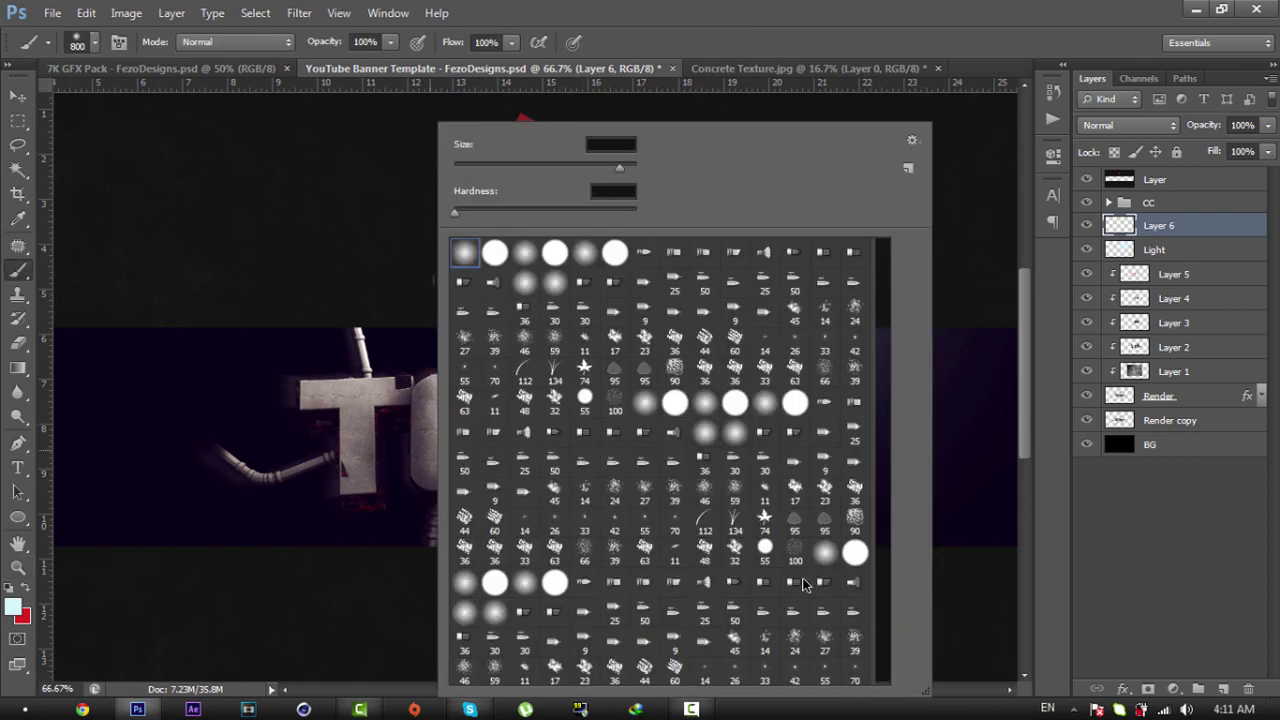
text(500)
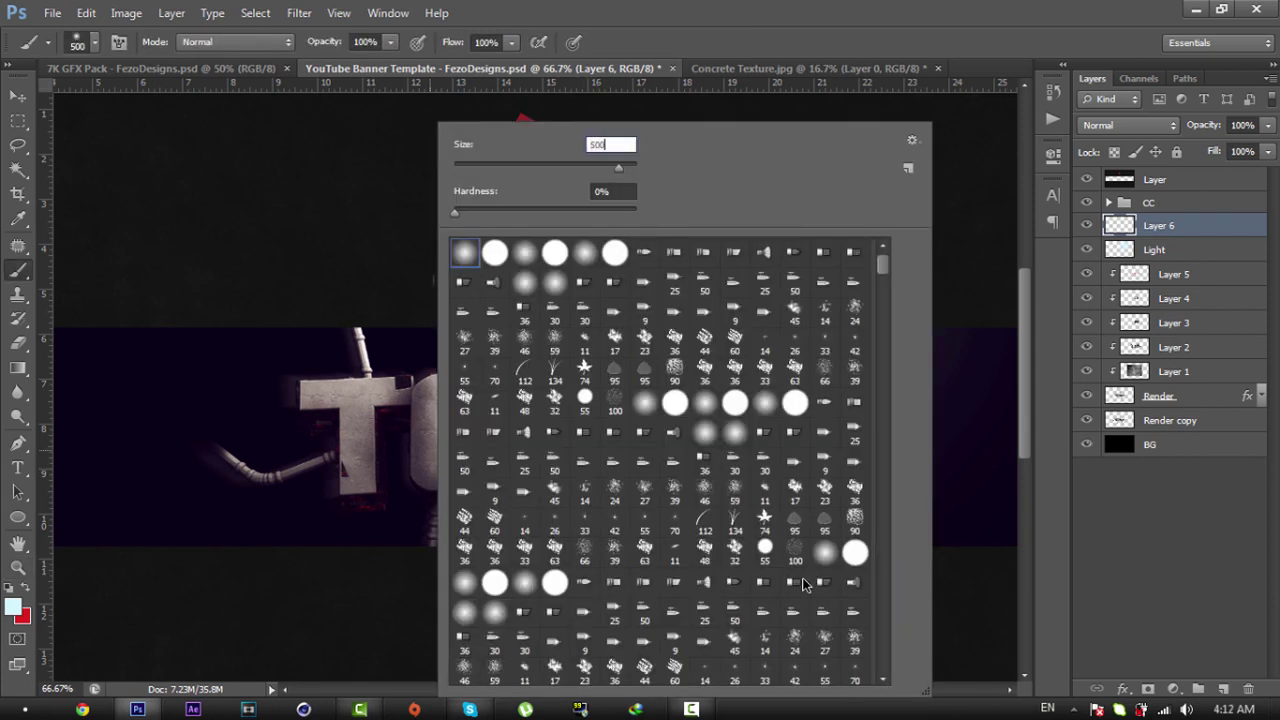
key(Return)
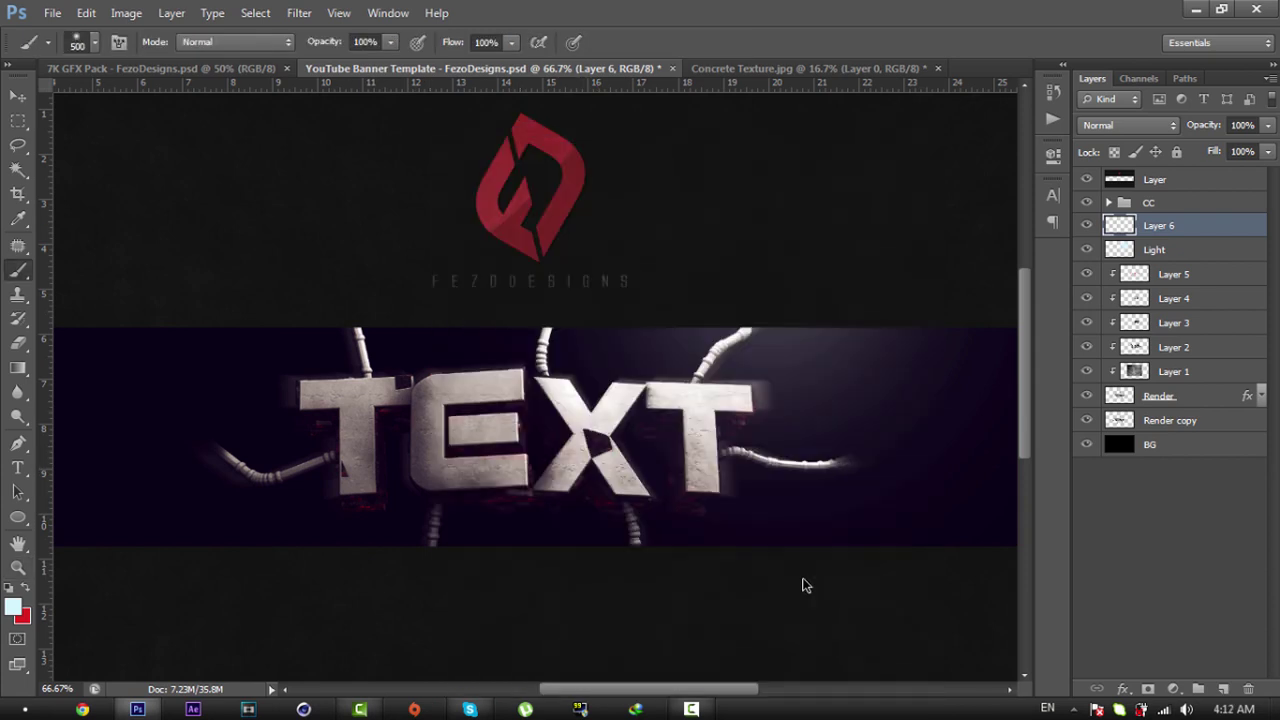
Step: Set the foreground color to black and the brush size to 400 px
click(13, 606)
click(528, 489)
key(Return)
key(b)
right_click(806, 585)
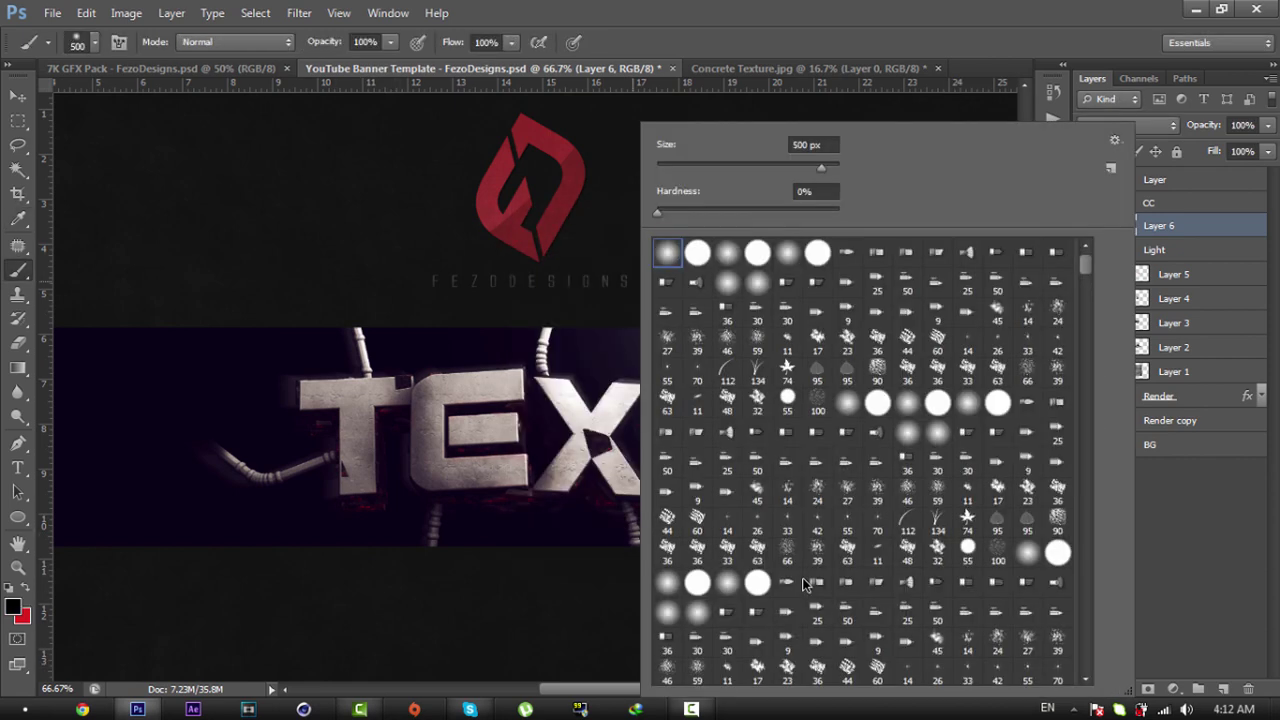
text(400)
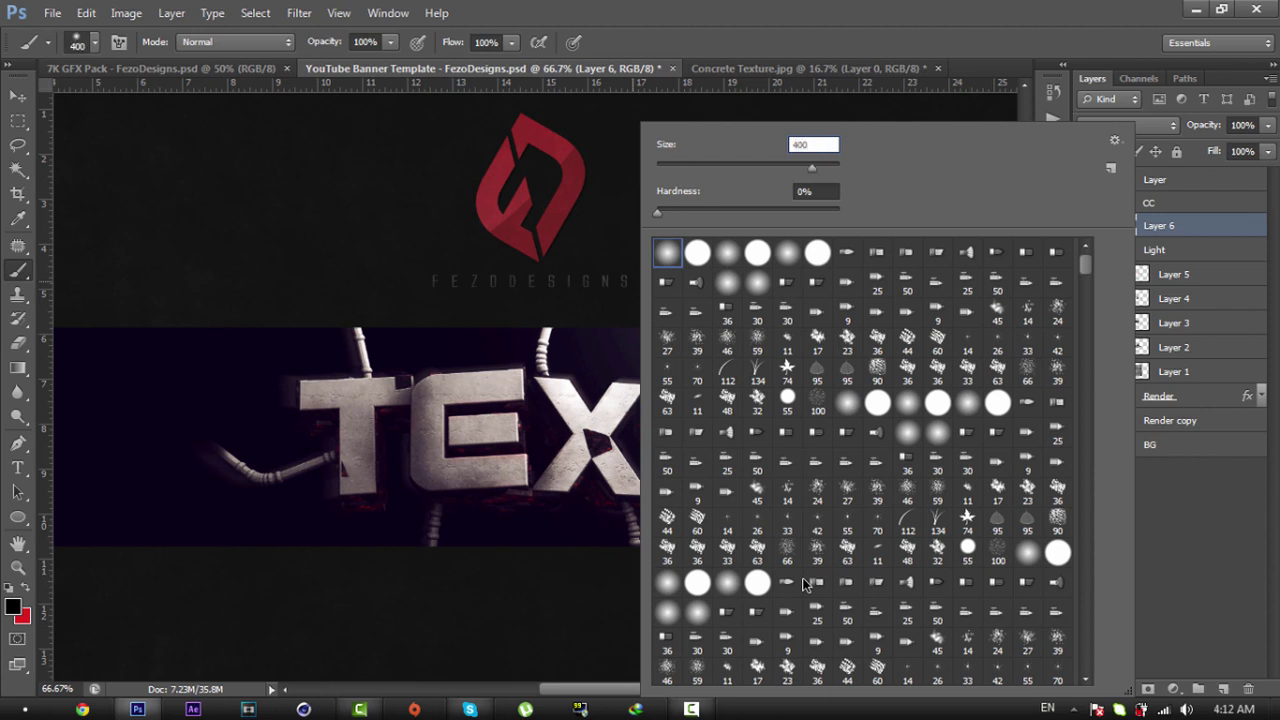
key(Return)
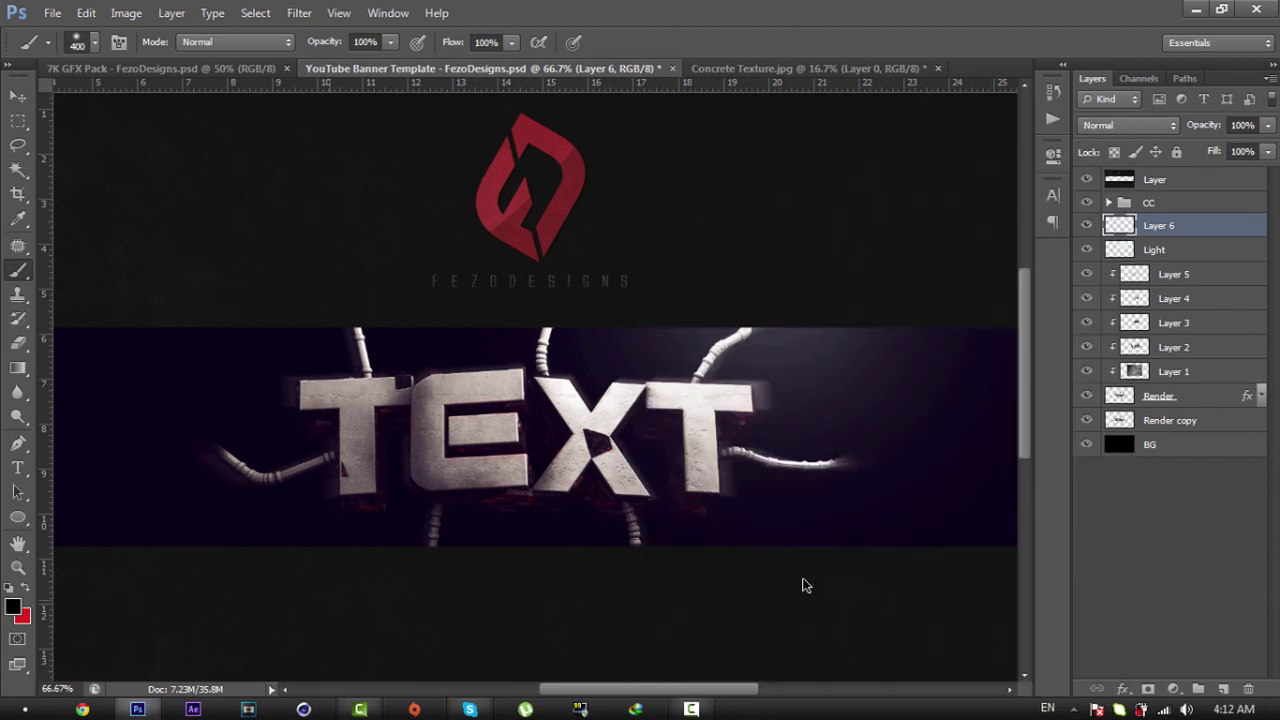
Step: Paint soft black shading along the lower part of the TEXT render on Layer 6 and set that layer's opacity to 30%
mouse_move(400, 565)
mouse_down()
mouse_move(710, 565)
mouse_move(500, 565)
mouse_up()
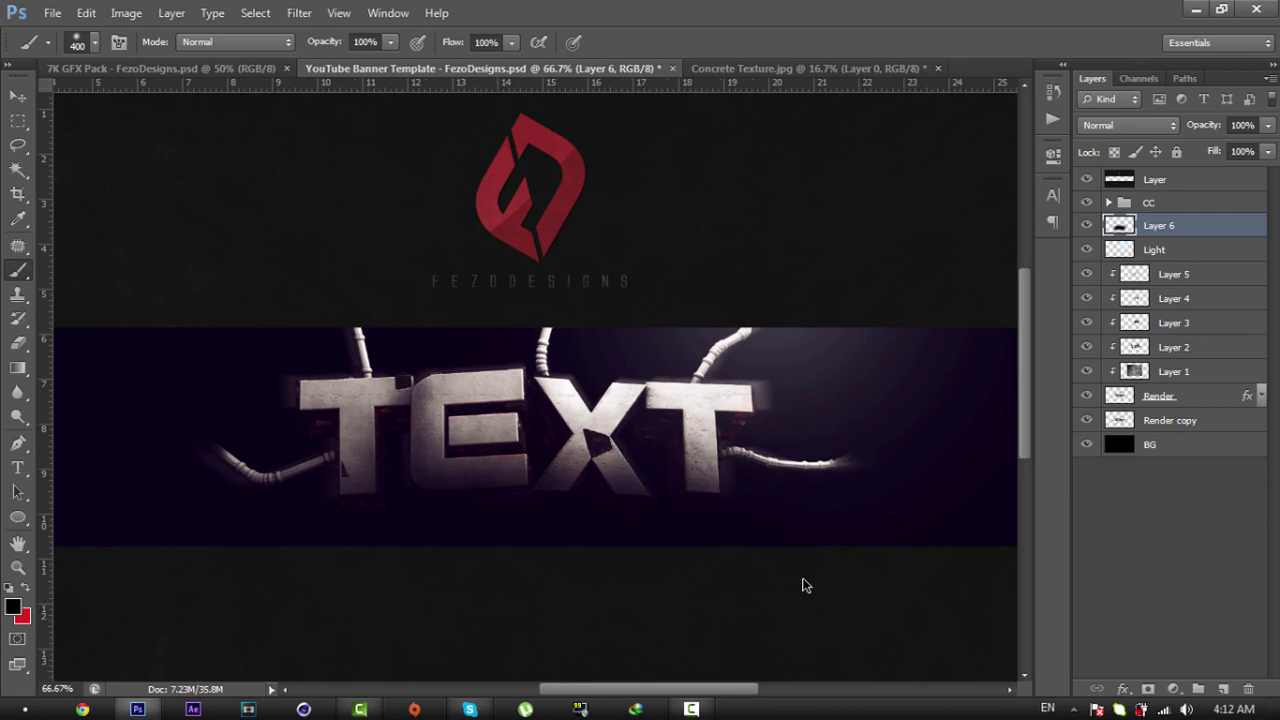
double_click(1241, 125)
text(30)
key(Return)
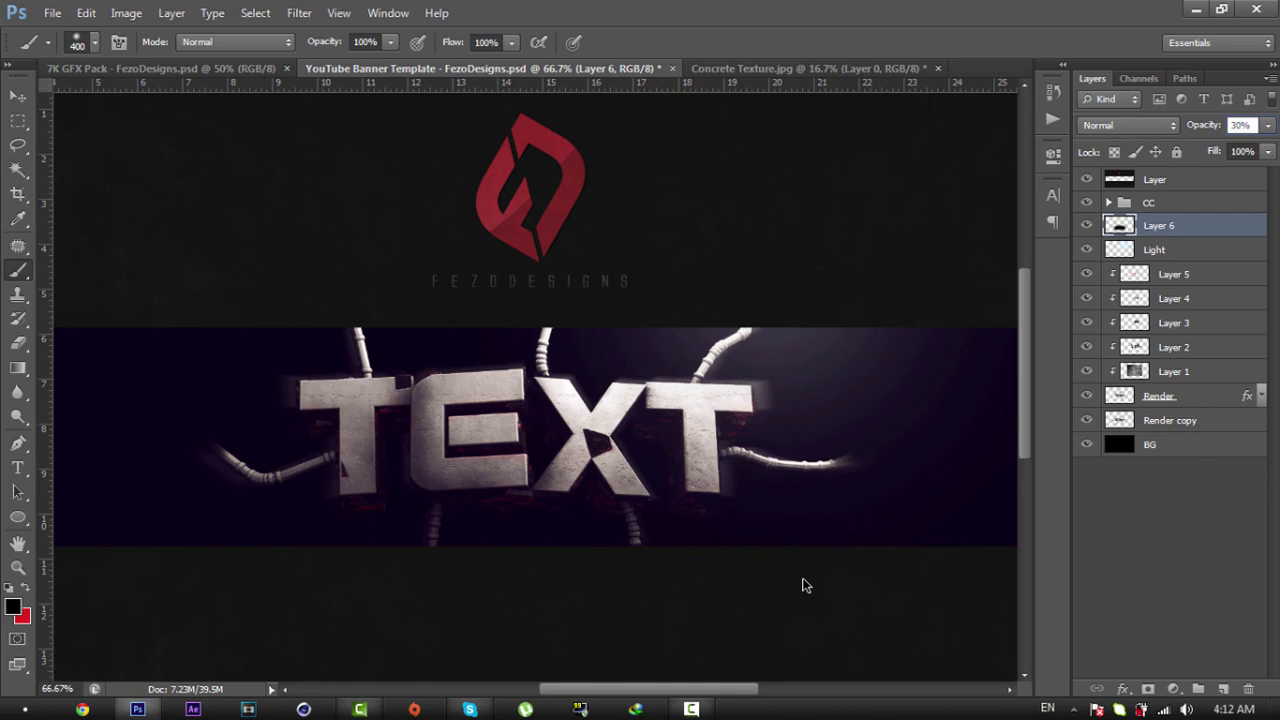
key(Return)
key(BackSpace)
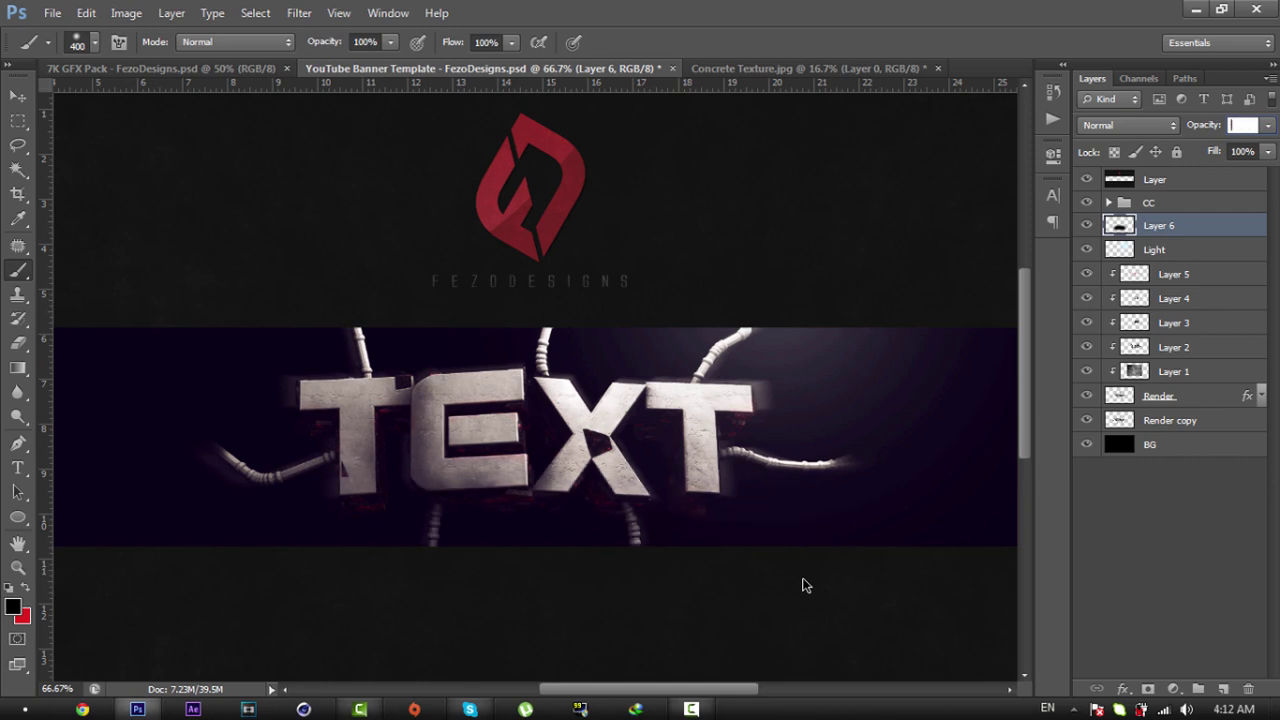
text(3)
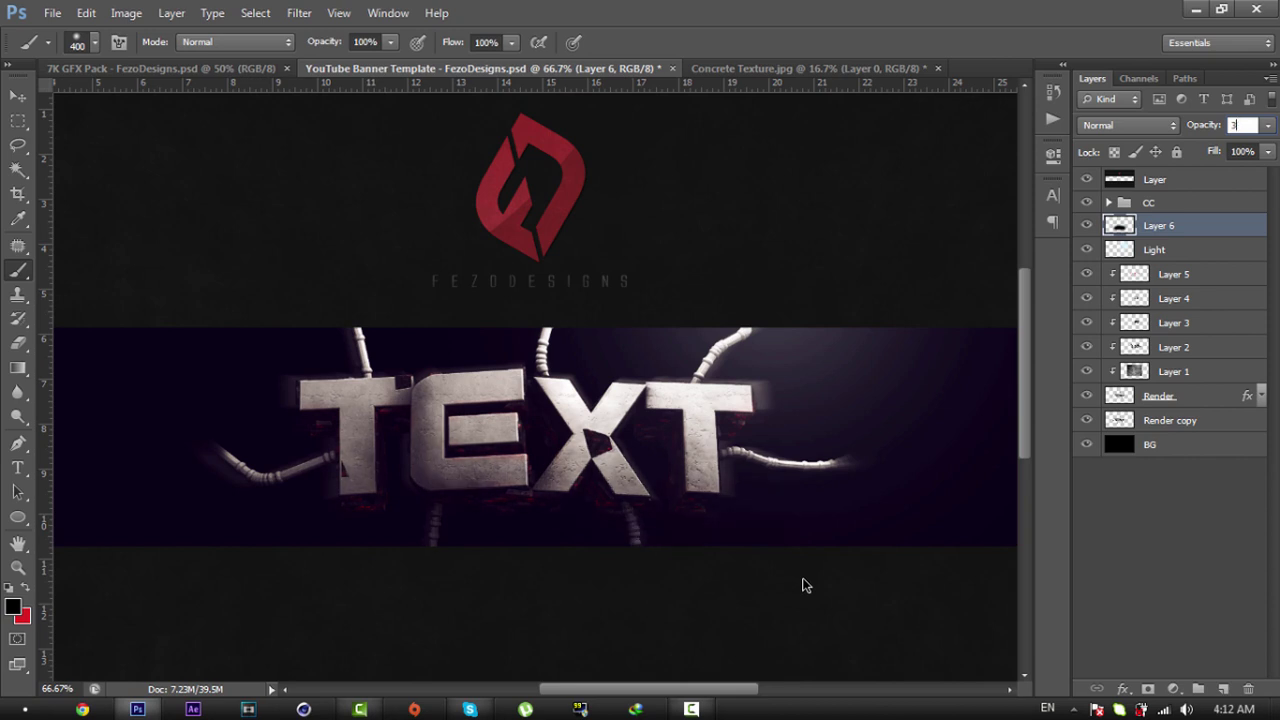
text(0)
key(Return)
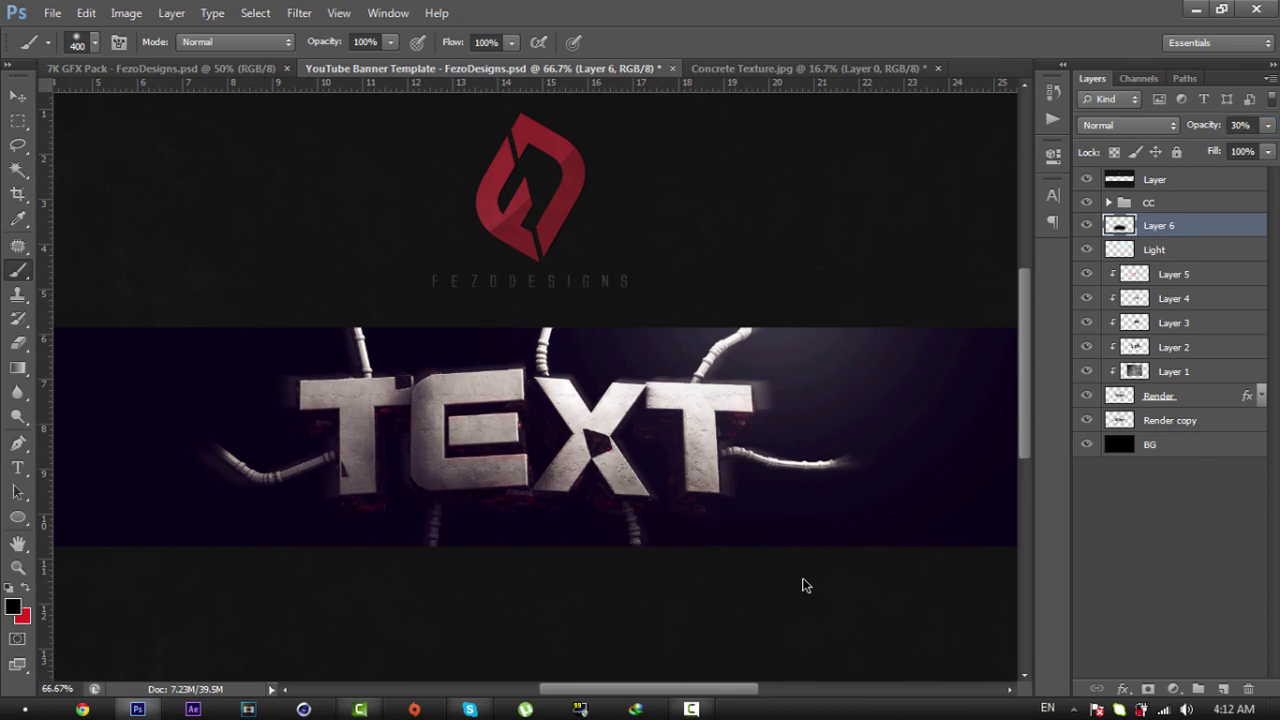
Step: Bring particle layer 10 from the 7K GFX Pack document into the banner, above Layer 6 and over the left half of TEXT
key(z)
key(ctrl+plus)
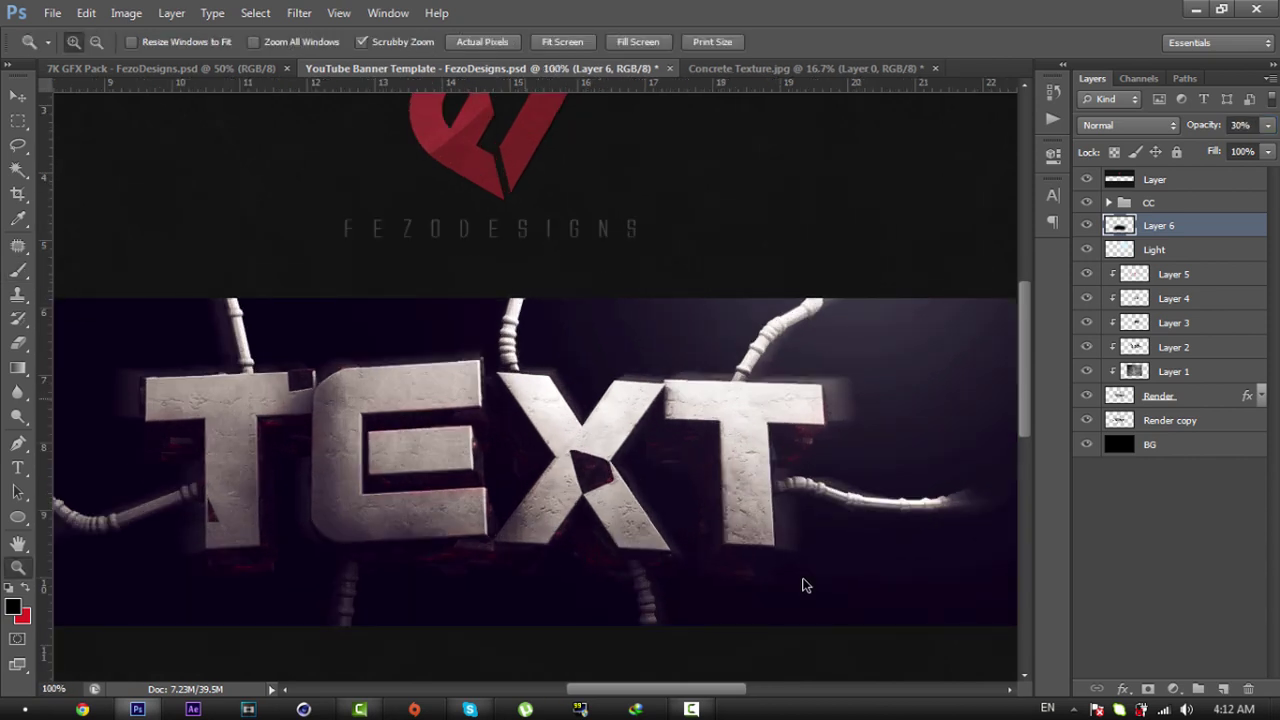
key(v)
scroll(806, 585, down, 2)
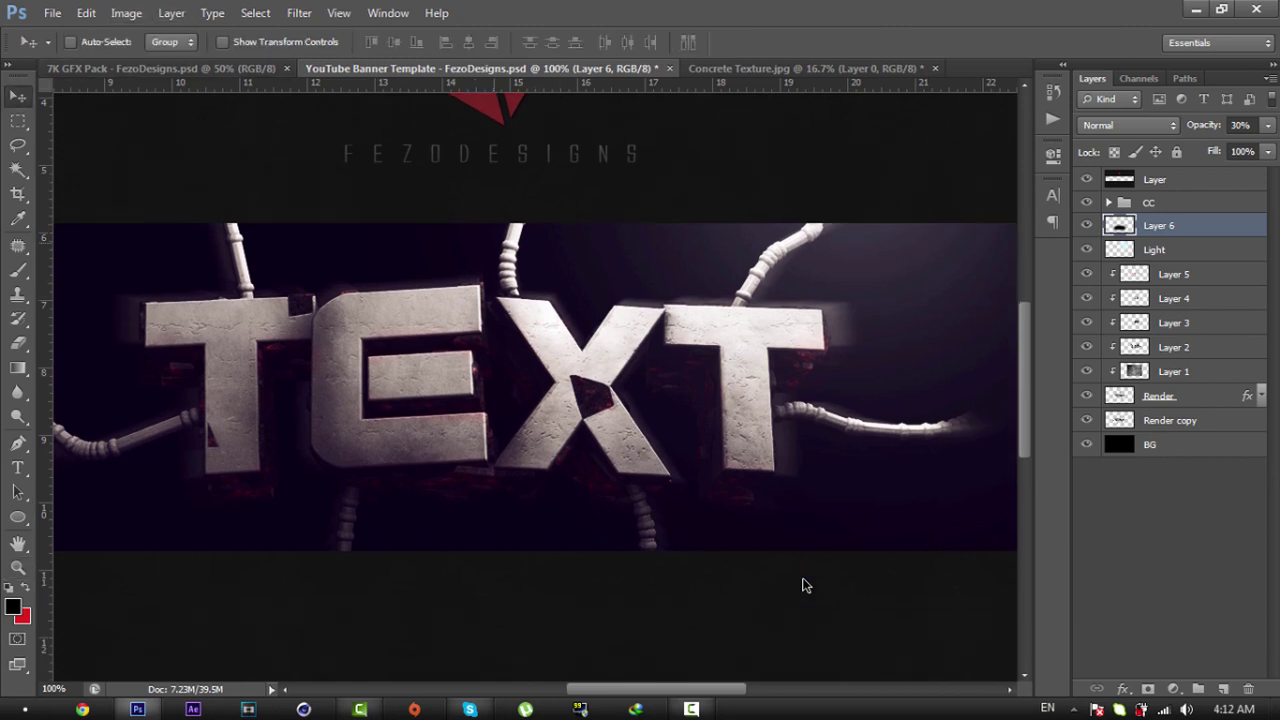
scroll(806, 585, up, 1)
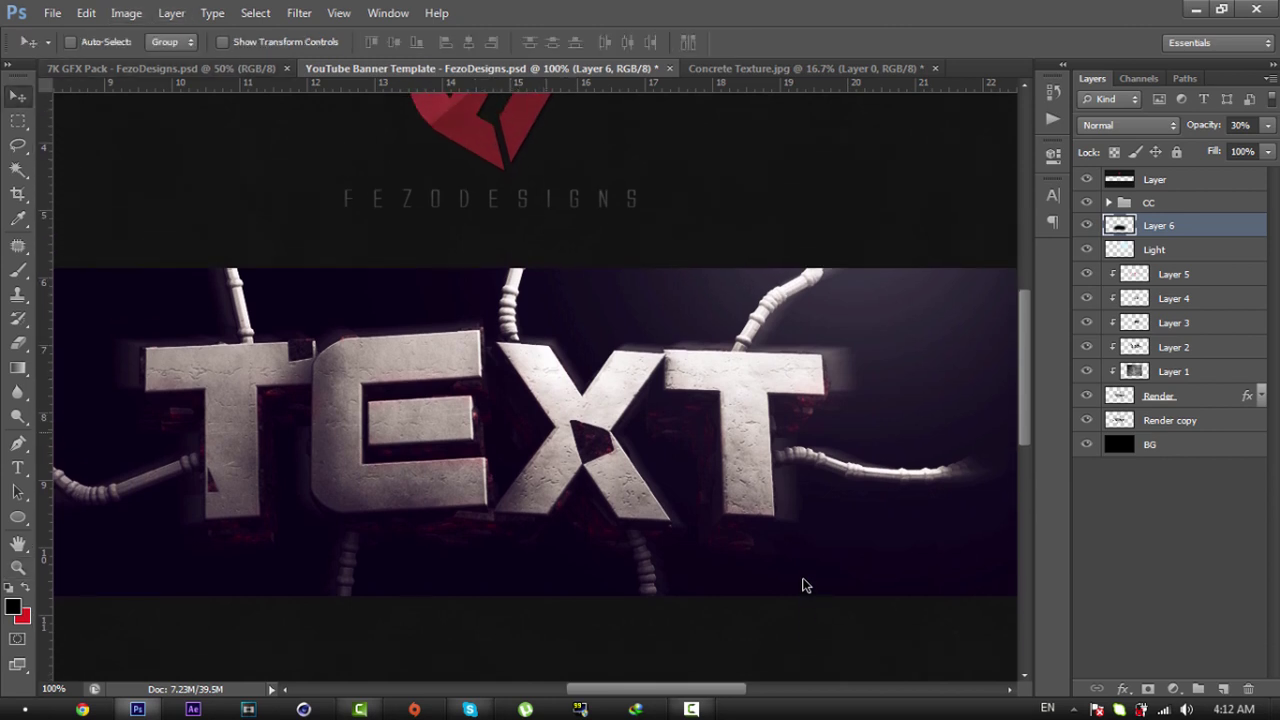
scroll(806, 585, left, 2)
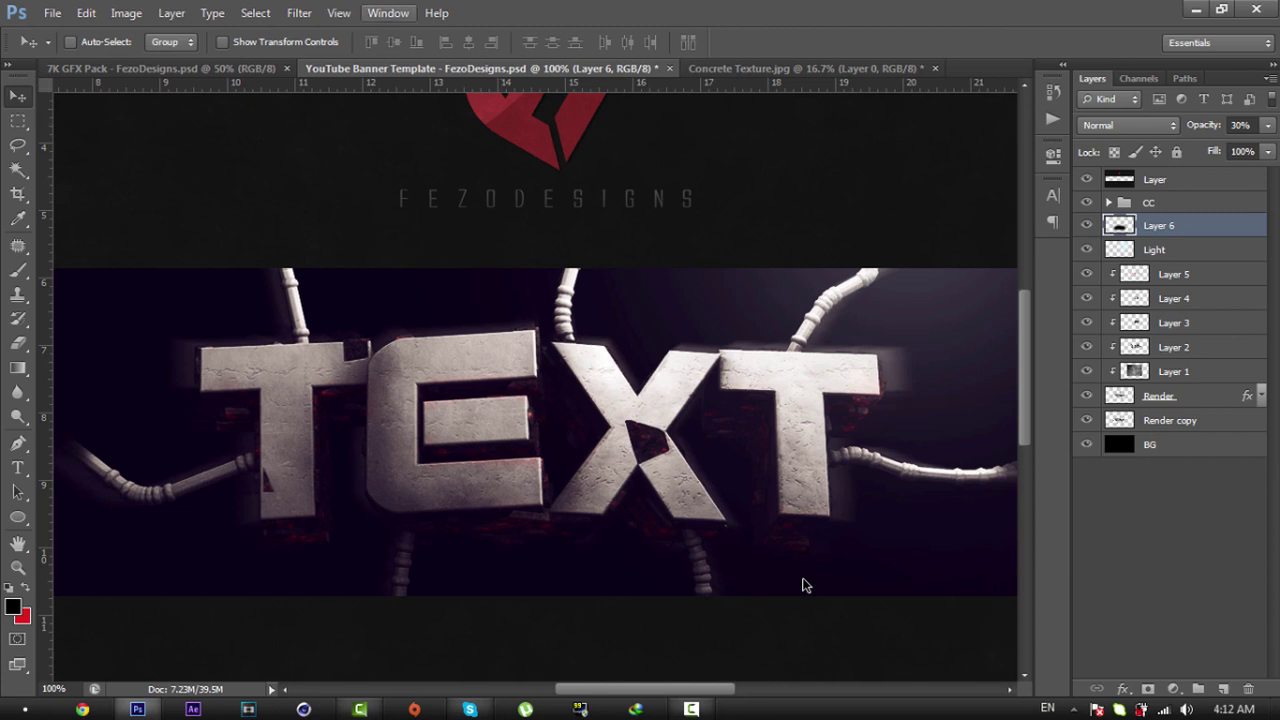
key(ctrl+shift+Tab)
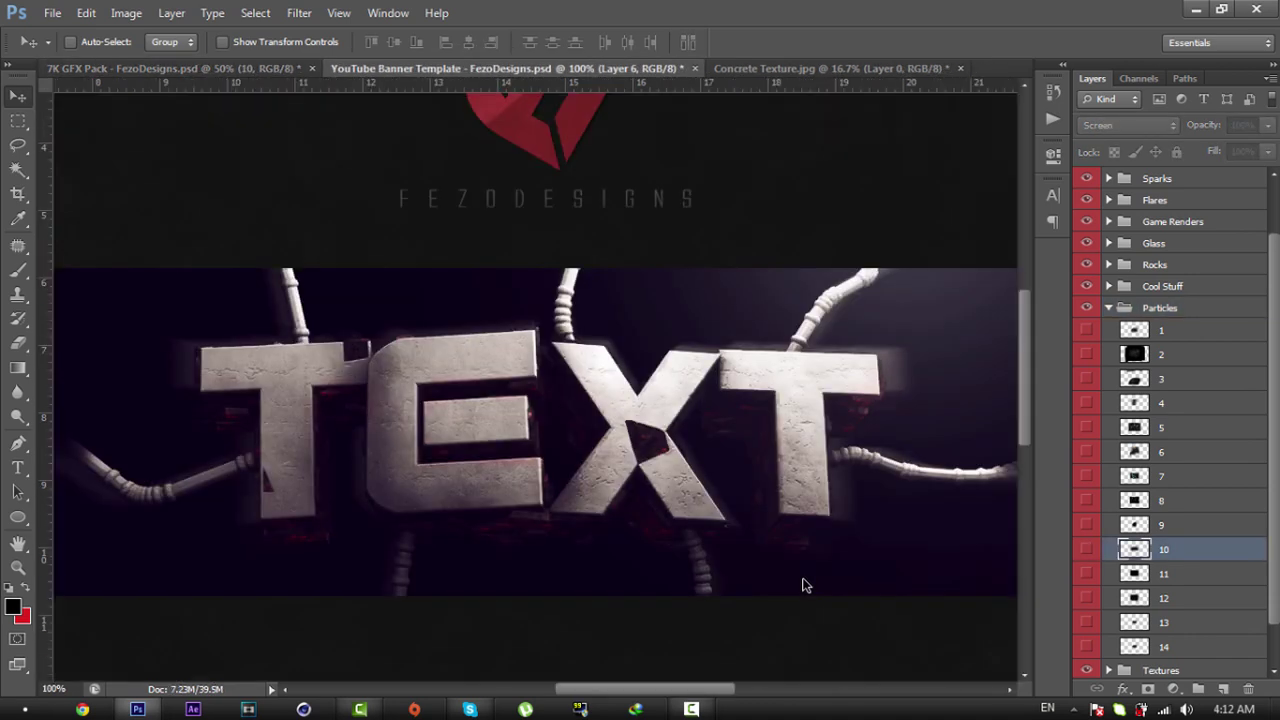
mouse_move(666, 537)
mouse_down()
mouse_move(592, 397)
mouse_move(527, 373)
mouse_up()
drag(545, 330, 474, 278)
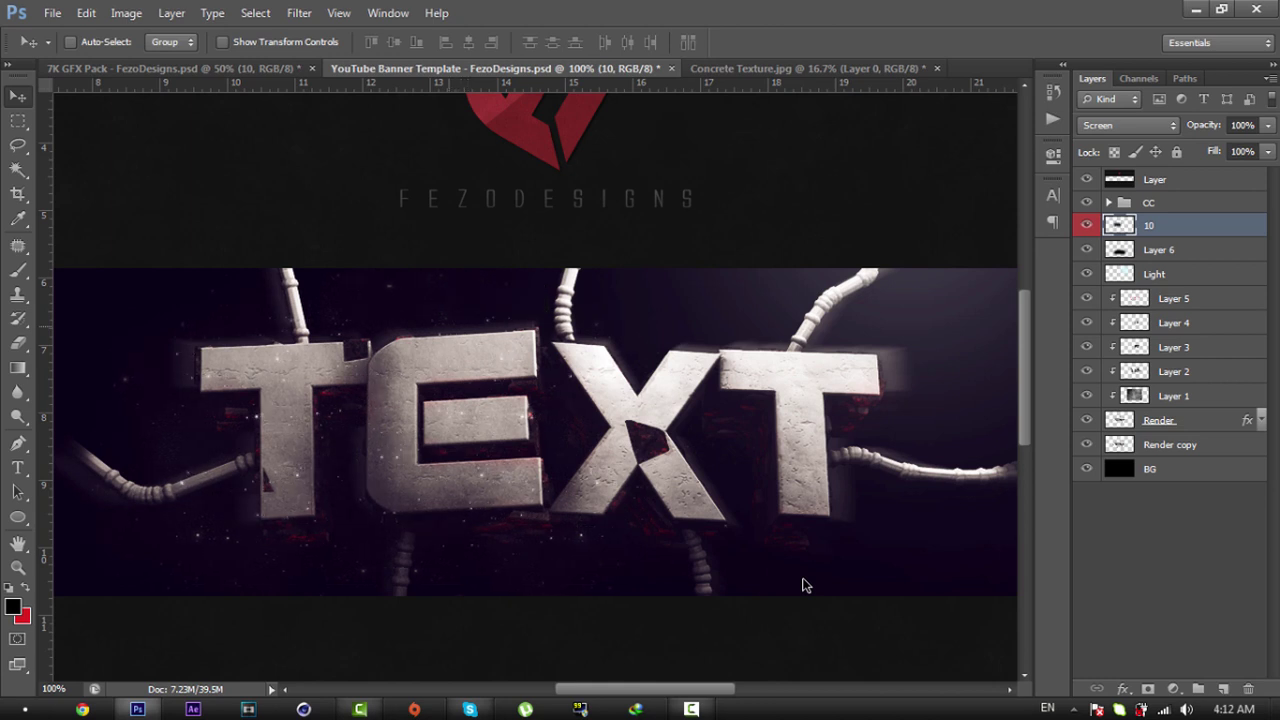
key(shift+Left)
Step: Duplicate particle layer 10 and place the horizontally mirrored copy about 5 in to the right, over the rest of TEXT
key(ctrl+j)
key(shift+Right)
key(shift+Right)
key(shift+Right)
key(shift+Right)
key(shift+Right)
key(shift+Right)
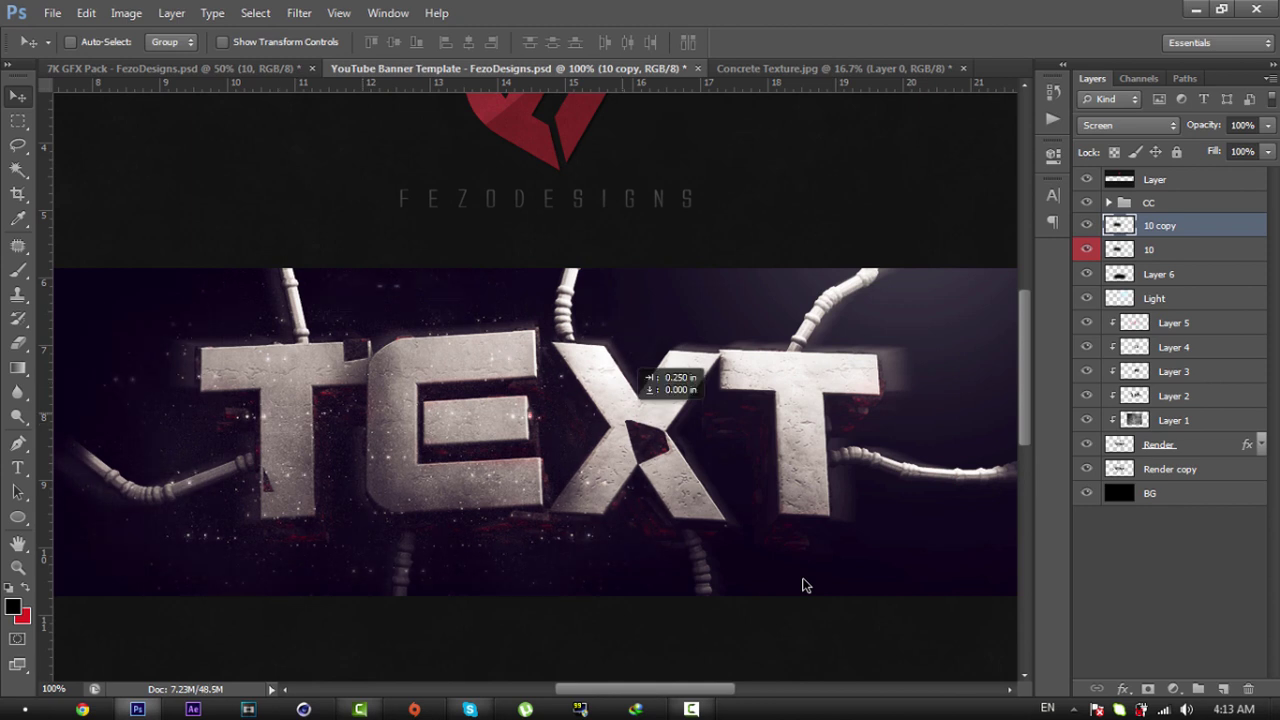
drag(788, 402, 684, 396)
key(shift+Left)
key(shift+Left)
key(shift+Left)
key(shift+Left)
key(shift+Left)
key(shift+Left)
key(shift+Left)
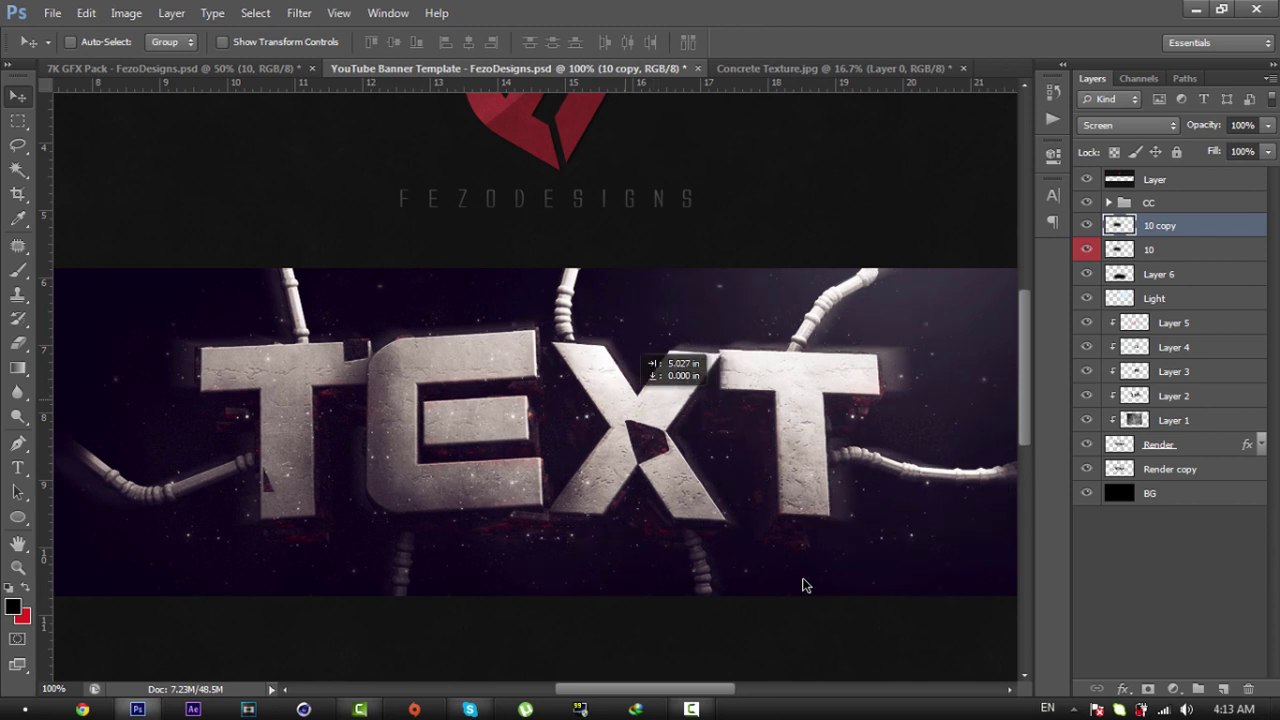
Step: Merge the two particle layers and move the merged layer below the Light layer
shift+click(1192, 249)
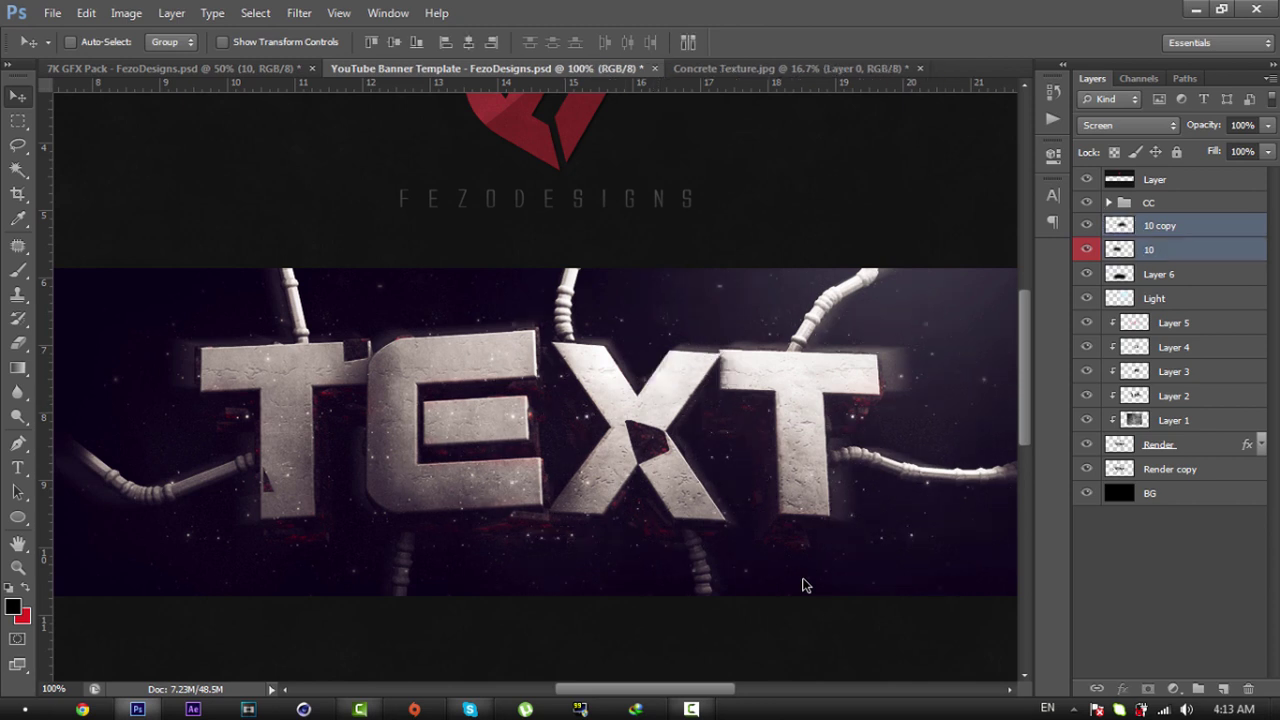
right_click(1192, 249)
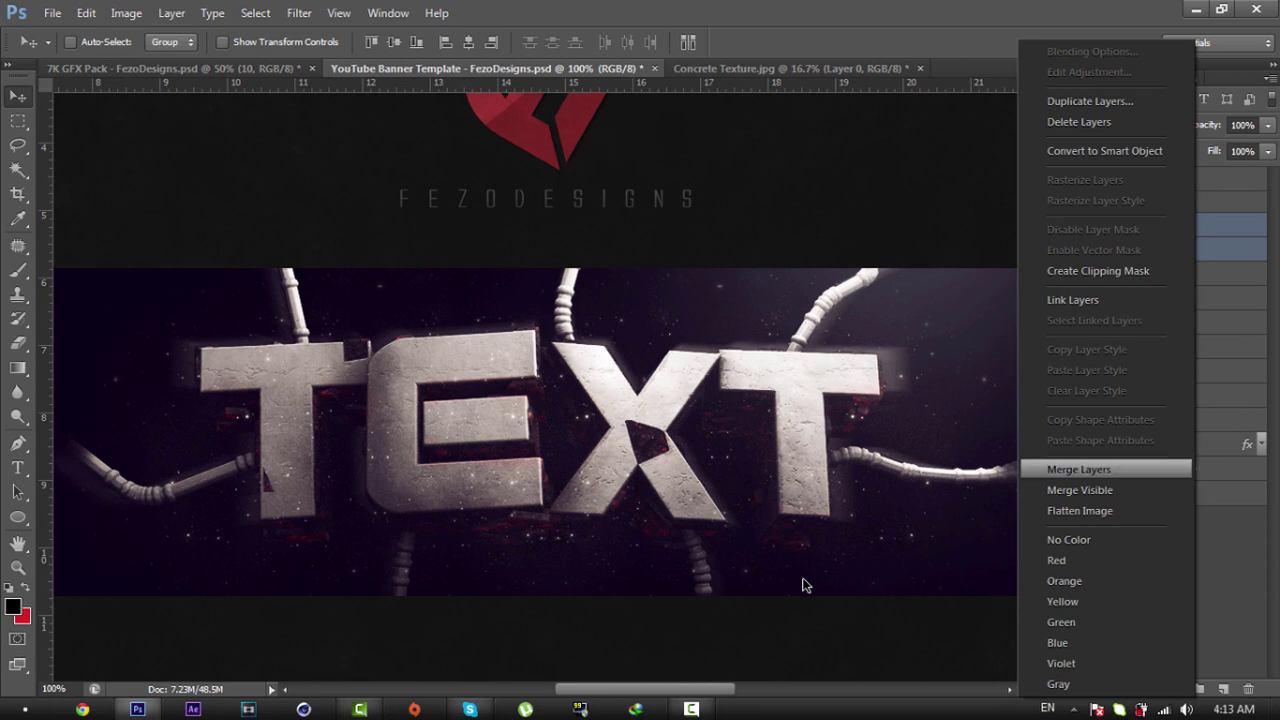
click(1079, 469)
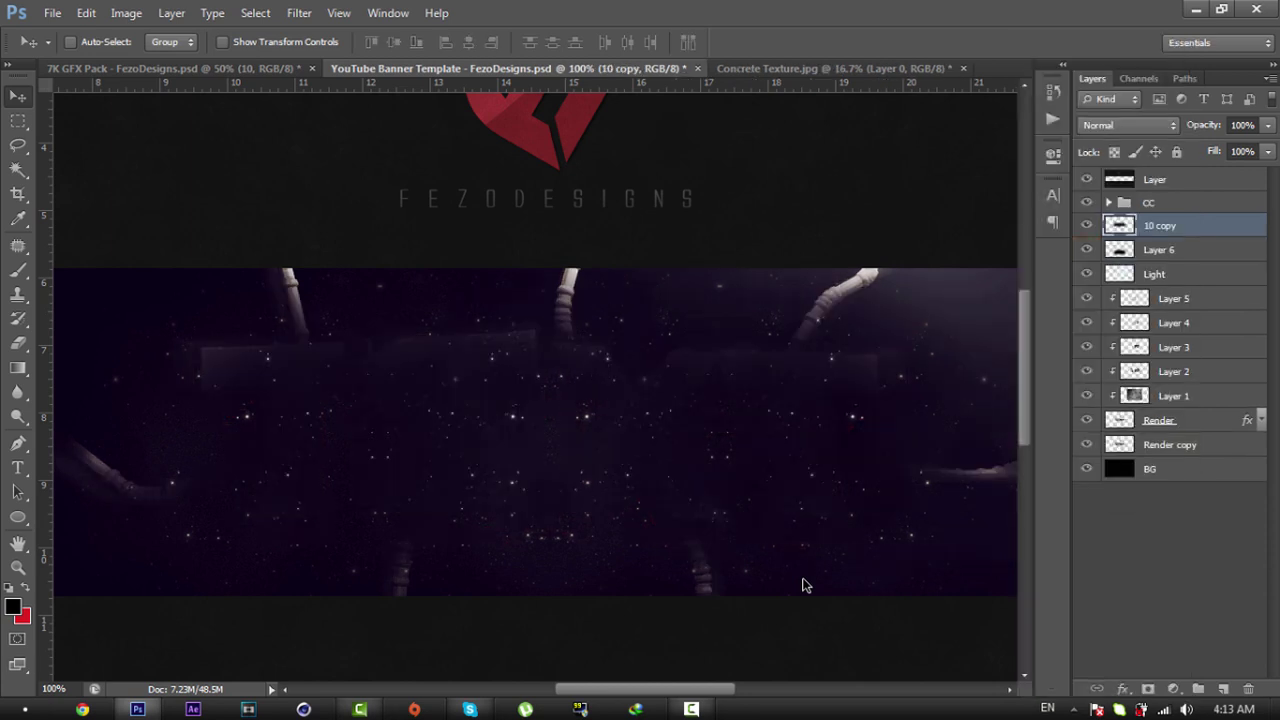
drag(1160, 225, 1165, 286)
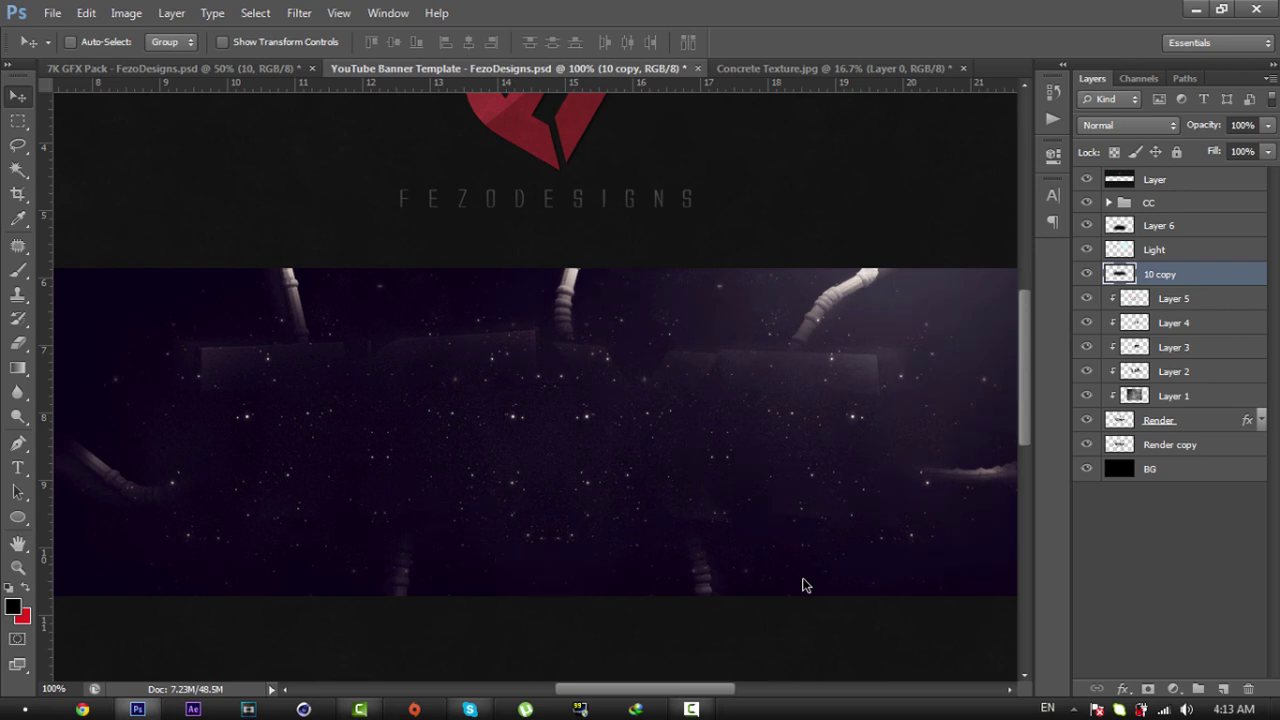
Step: Set the merged particle layer's blend mode to Lighten and rename the layer Particles
click(1128, 125)
click(1110, 293)
double_click(1160, 274)
text(Prticles)
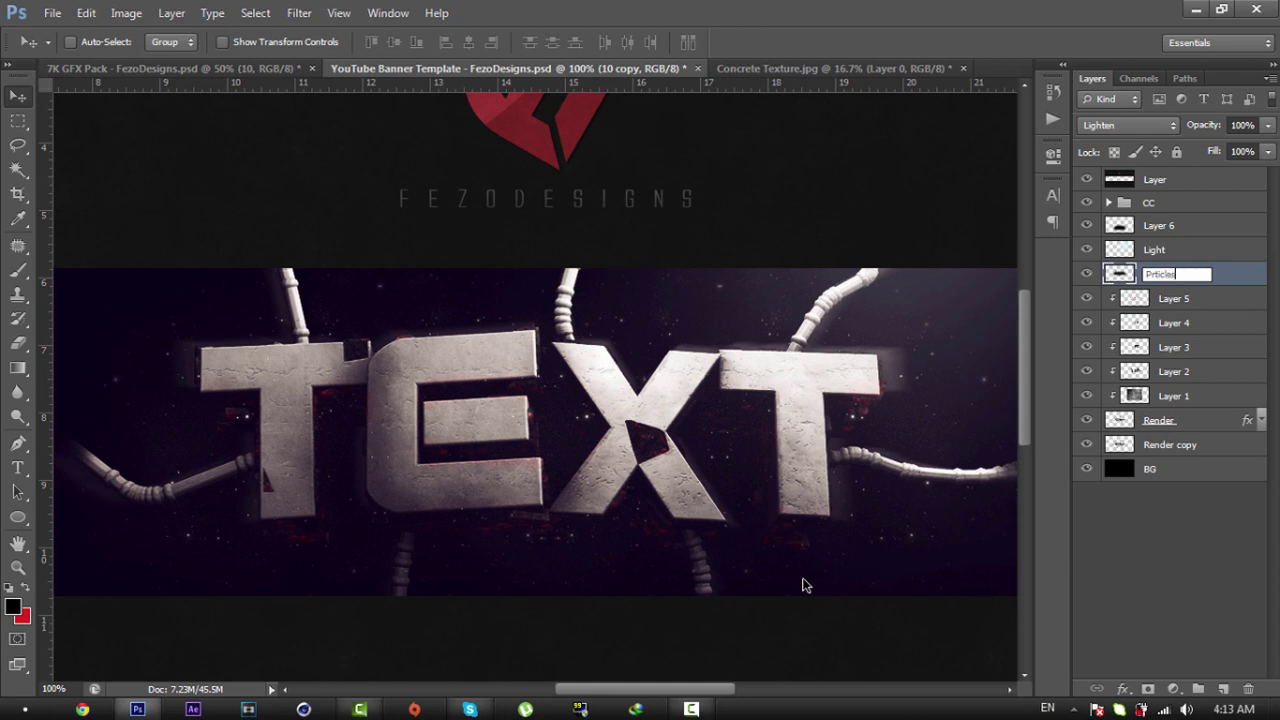
key(Return)
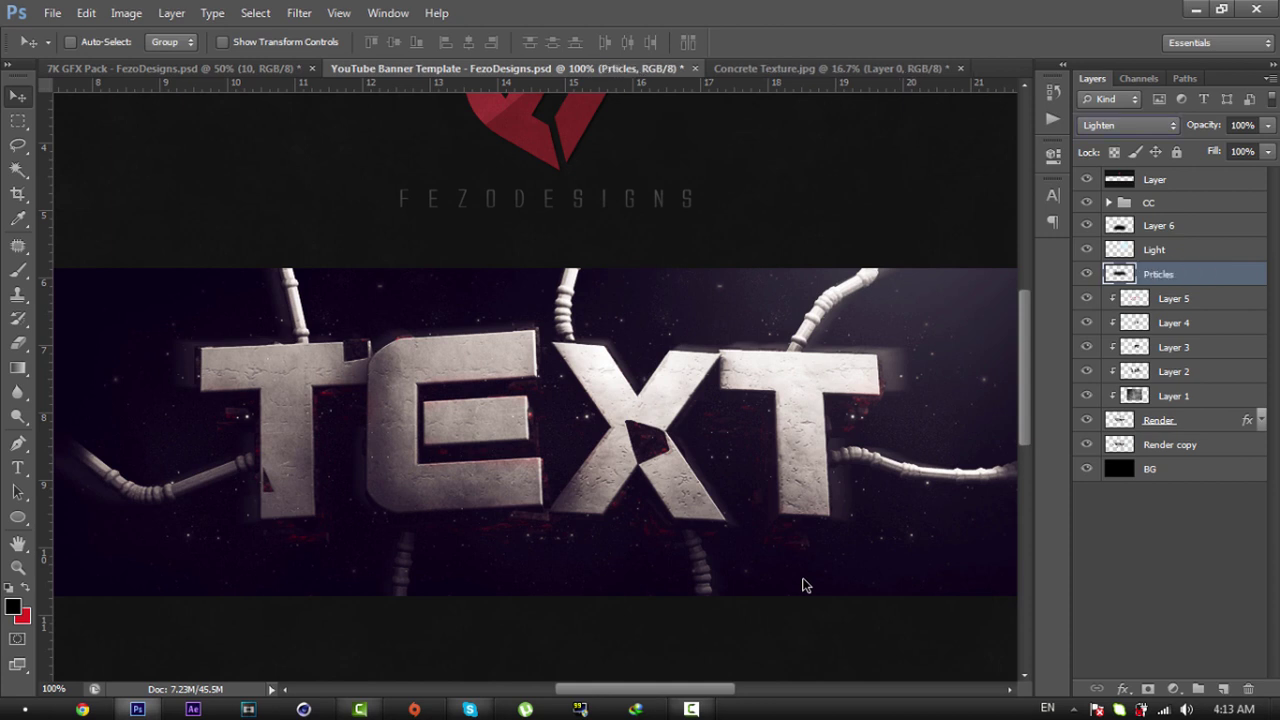
key(F2)
key(Left)
key(Right)
text(a)
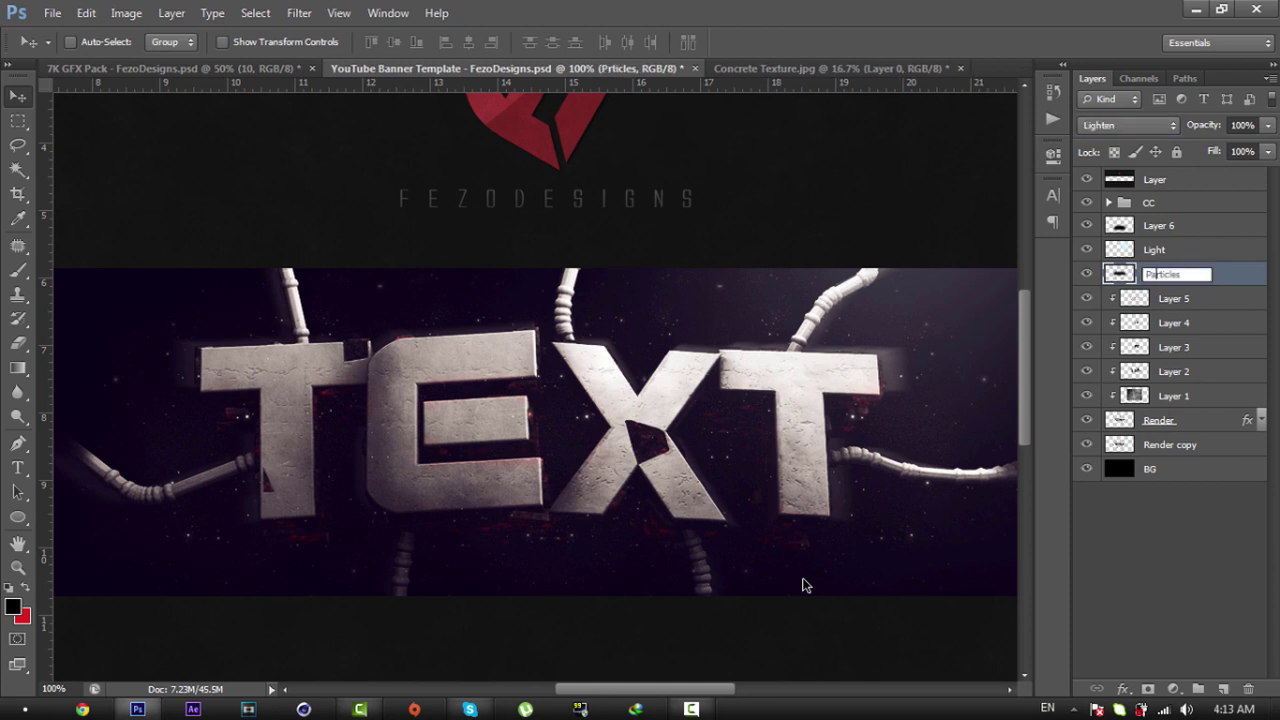
key(Return)
Step: Set the Particles layer's opacity to 75%
key(Tab)
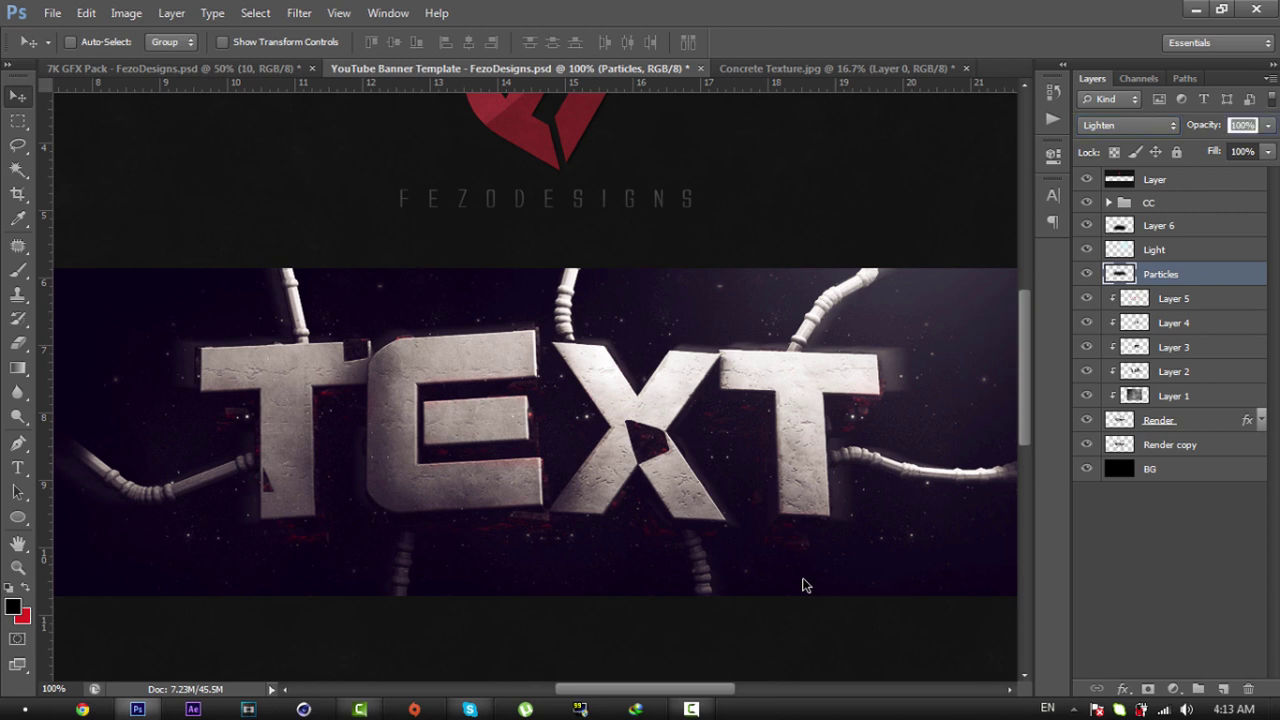
text(75)
key(BackSpace)
key(BackSpace)
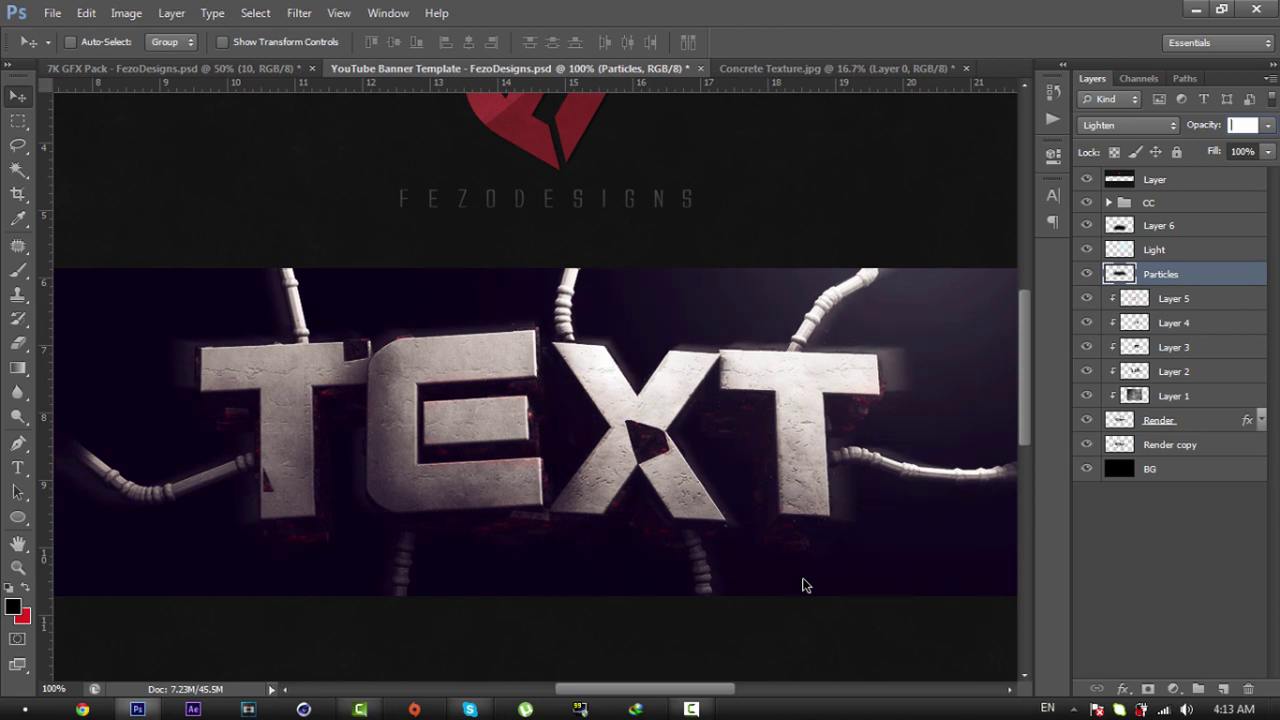
text(75)
key(Return)
Step: Start opening another image file and go to the Textures folder
key(z)
alt+click(806, 585)
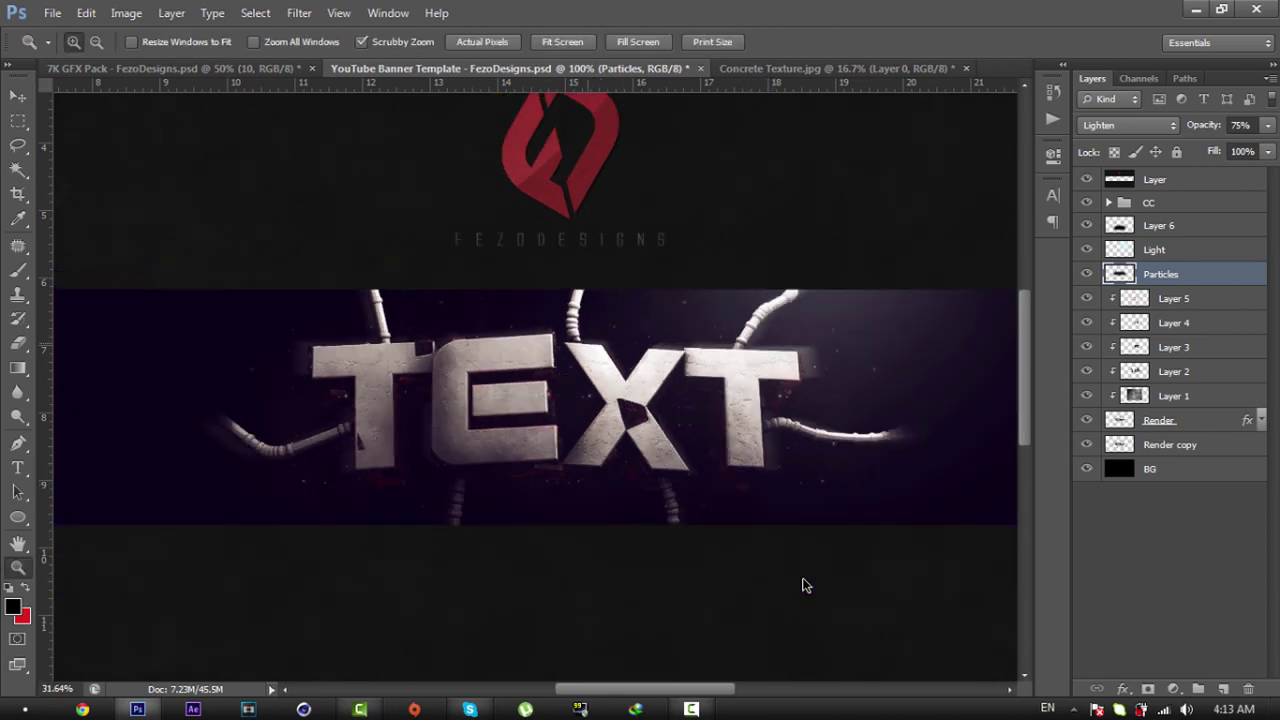
click(806, 585)
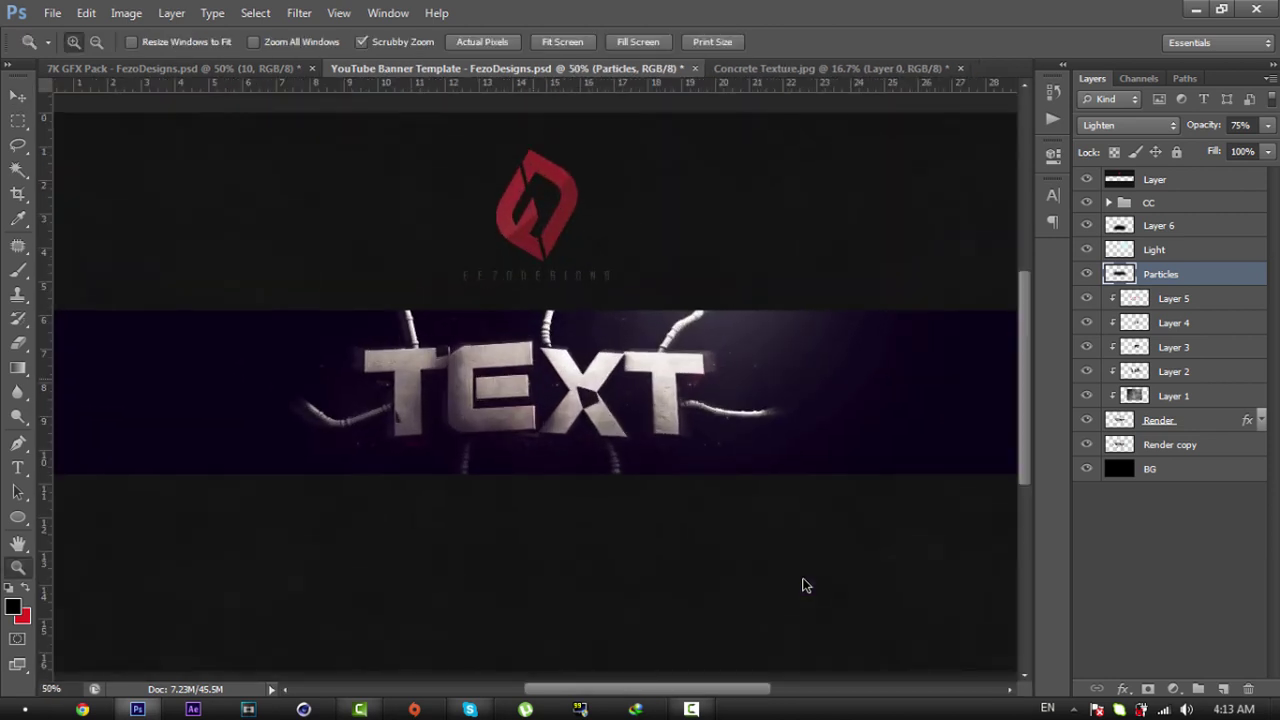
key(alt+f)
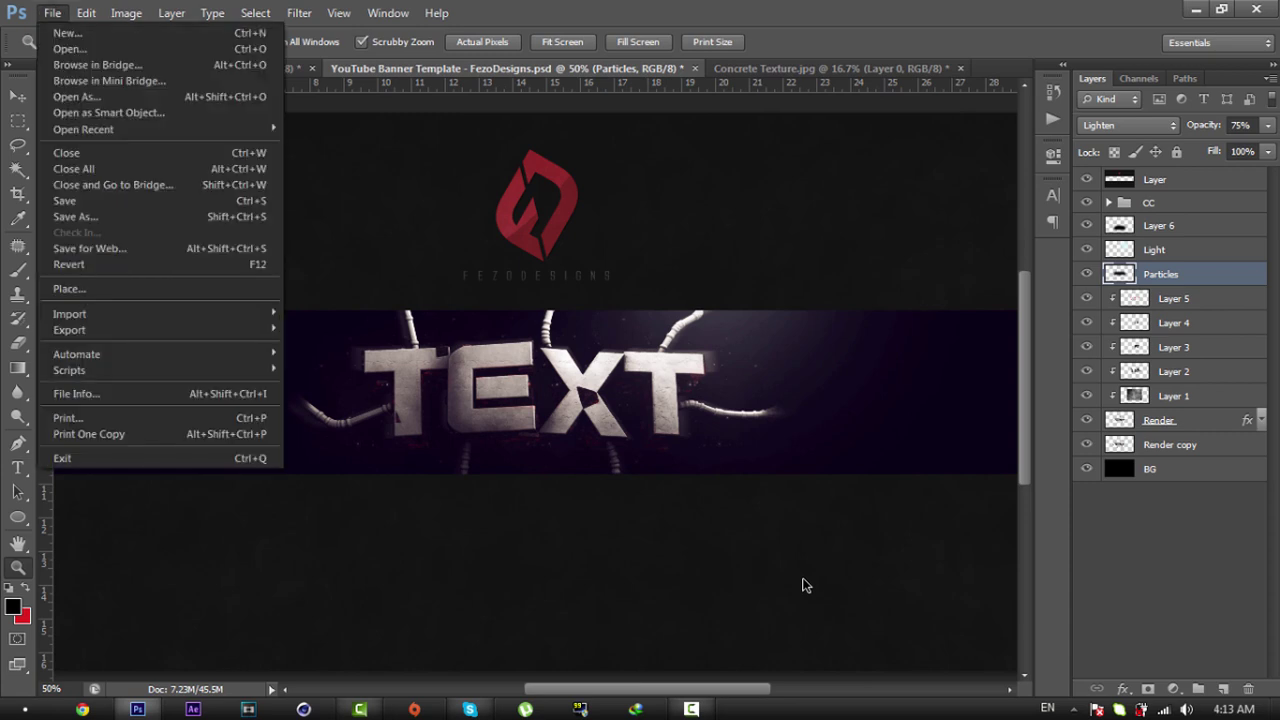
key(Down)
key(Return)
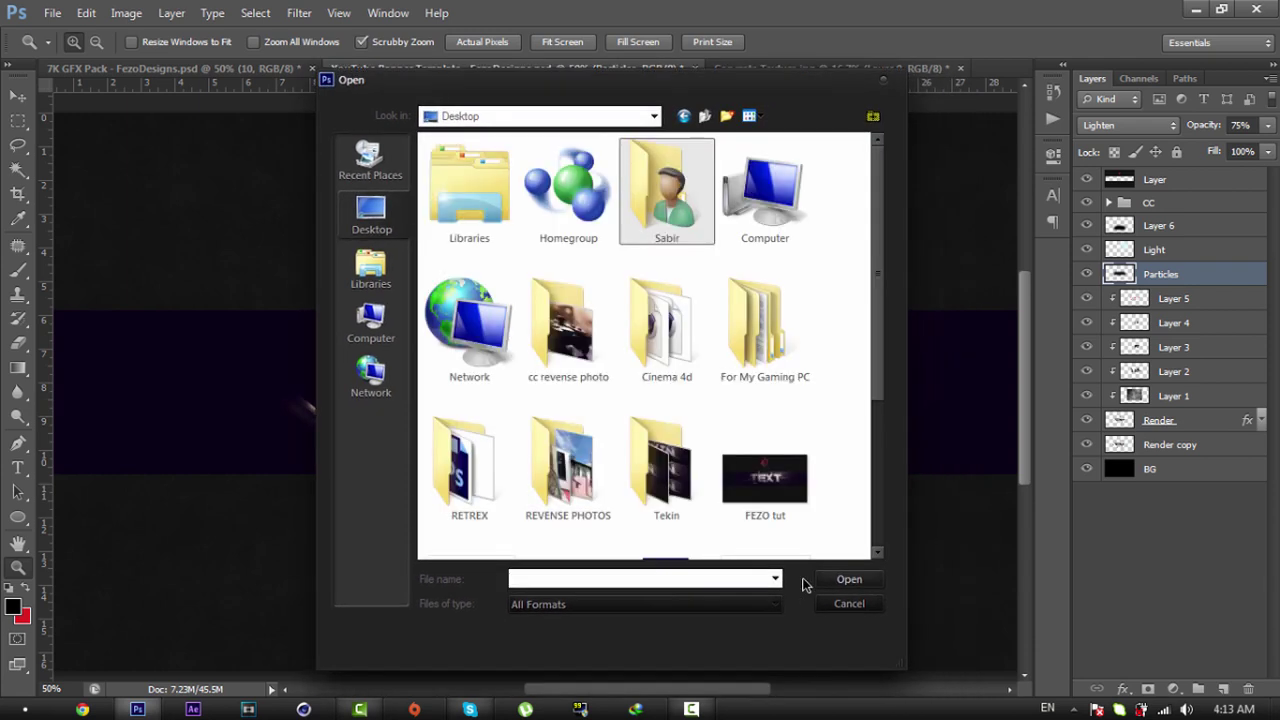
key(Return)
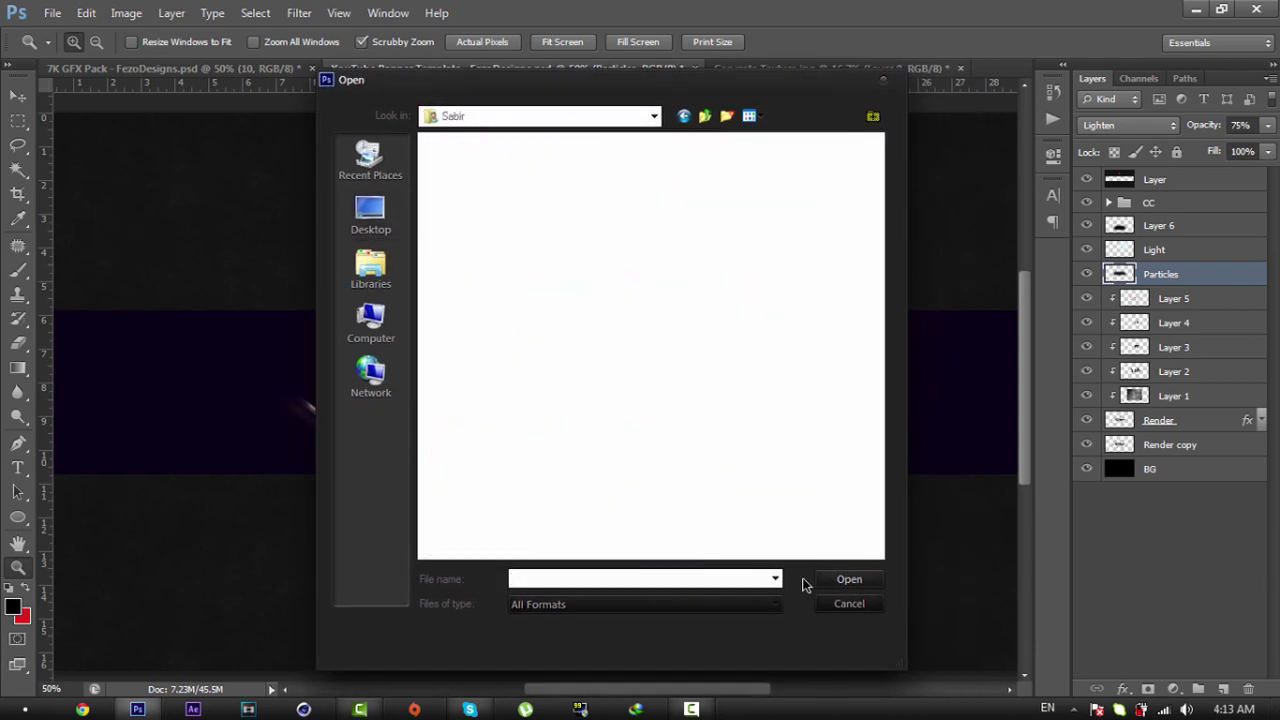
key(g)
key(Return)
key(t)
key(Return)
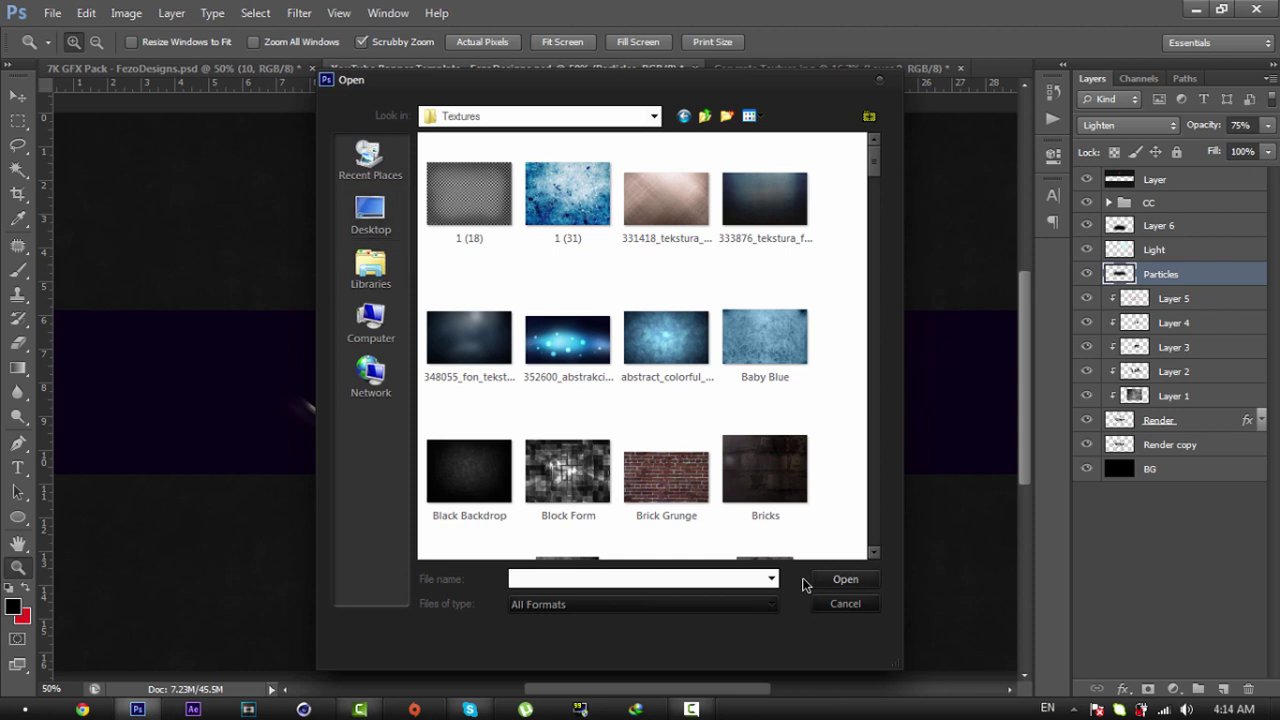
Step: Look through the grunge and metal images in the Textures folder for a suitable background texture
scroll(642, 346, down, 3)
click(765, 256)
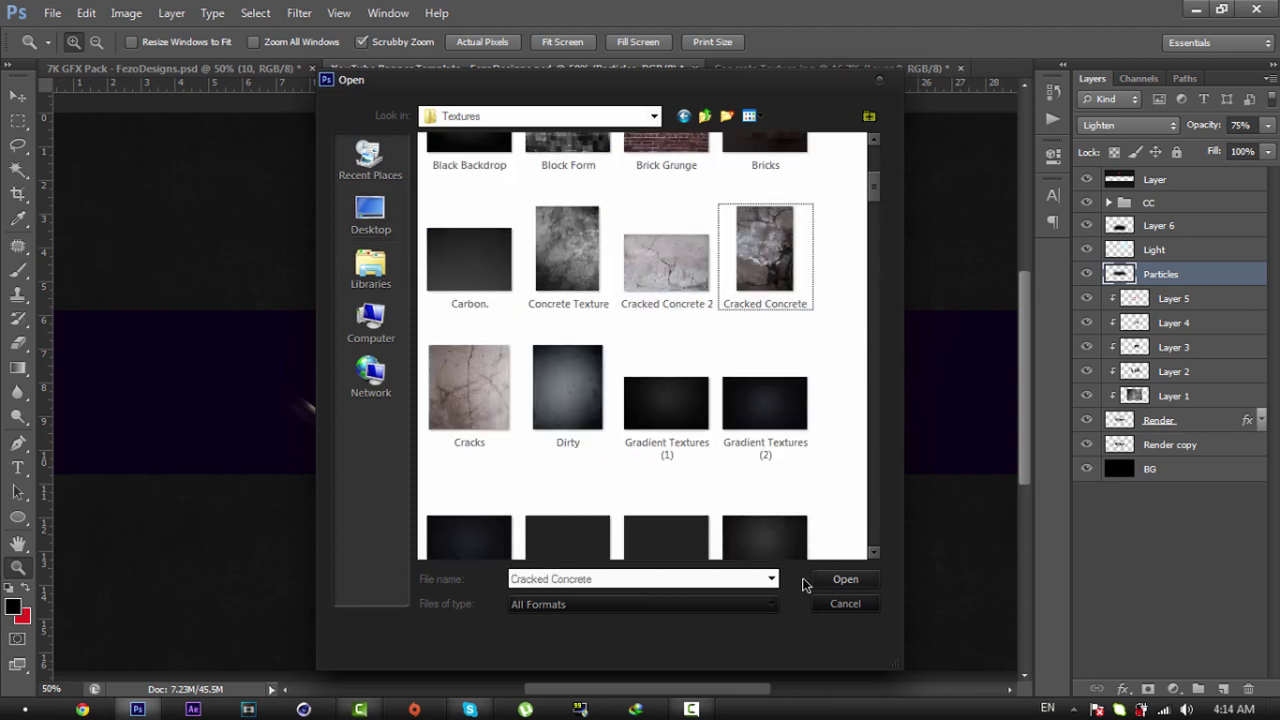
key(Down)
scroll(805, 584, down, 3)
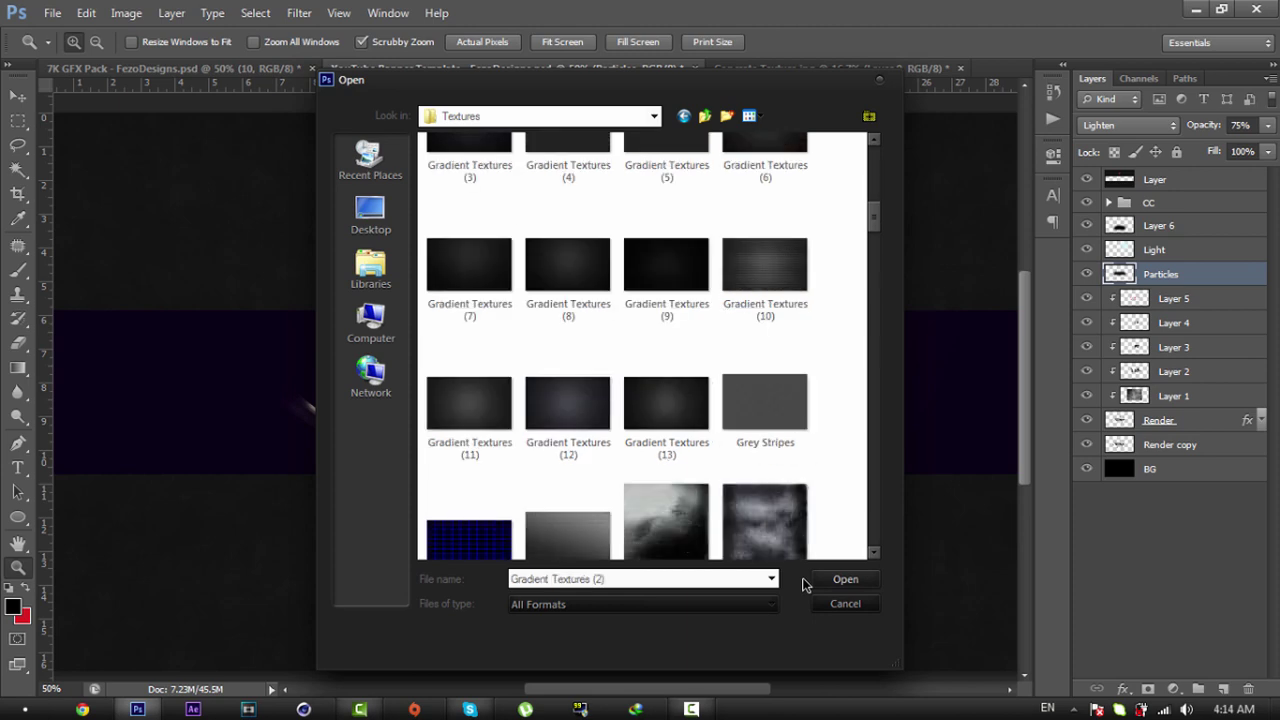
scroll(805, 584, down, 3)
scroll(805, 584, down, 2)
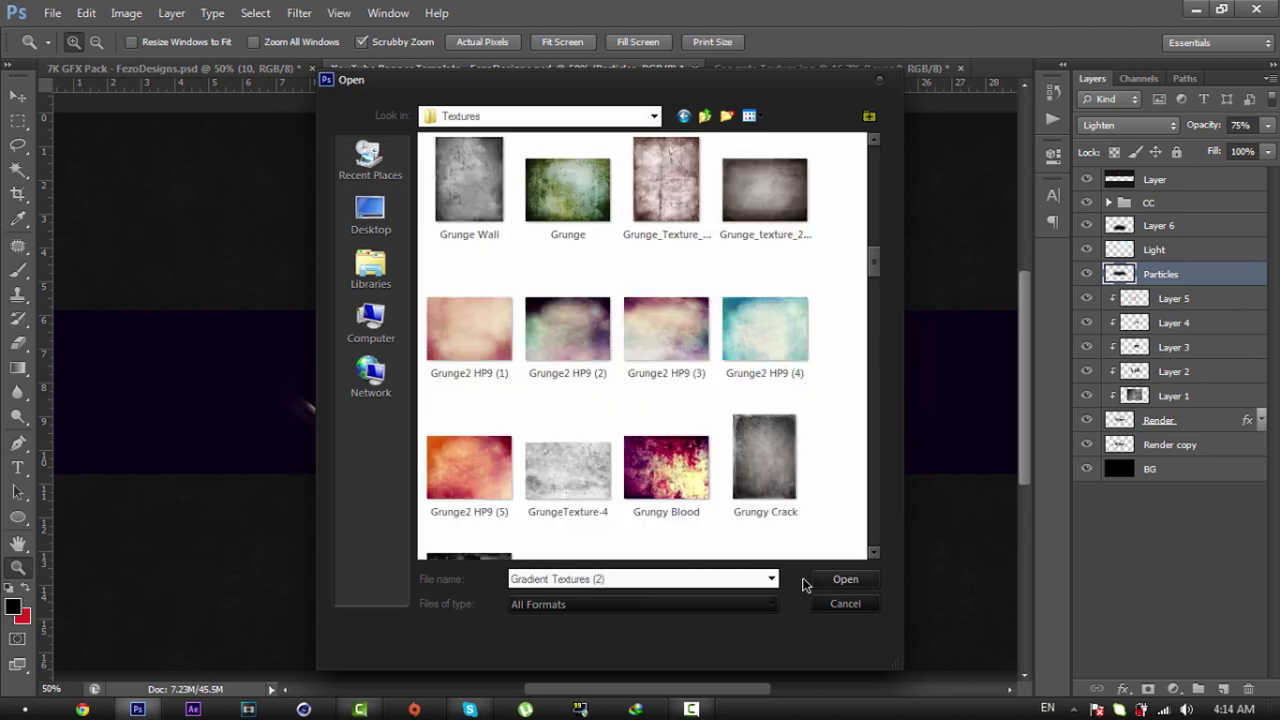
scroll(805, 584, down, 2)
key(Left)
key(Left)
key(Right)
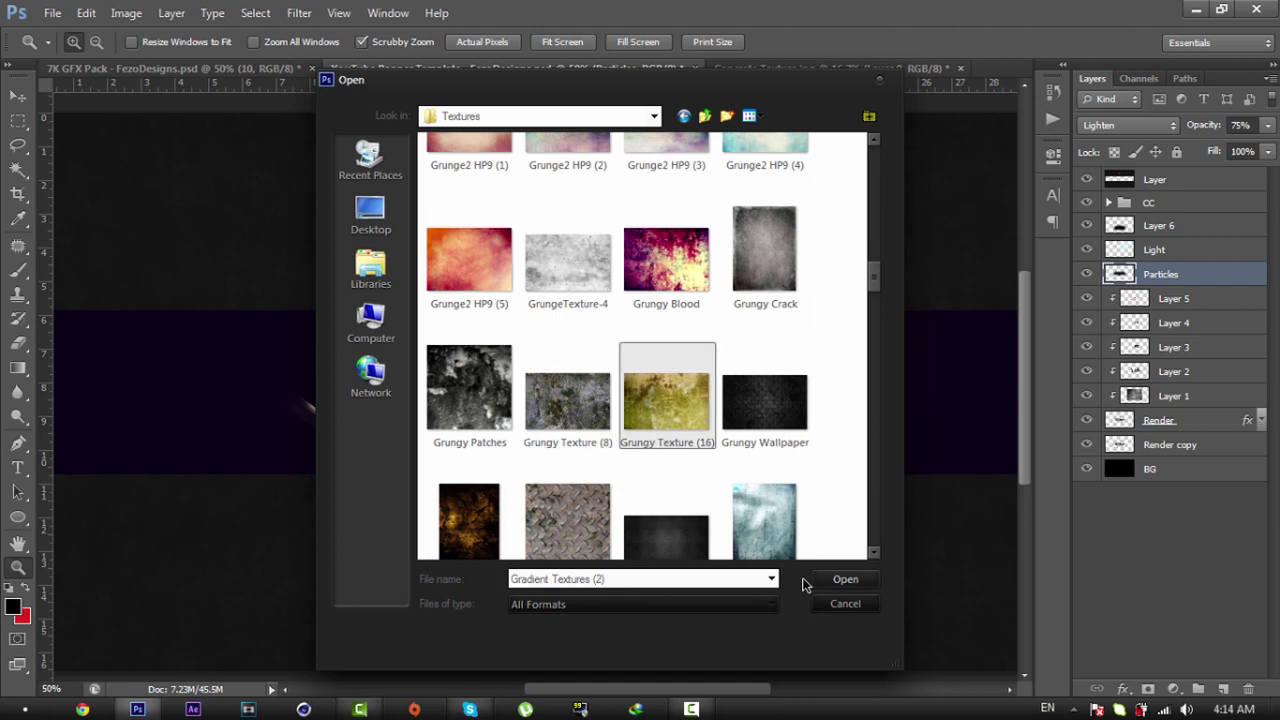
scroll(803, 584, down, 3)
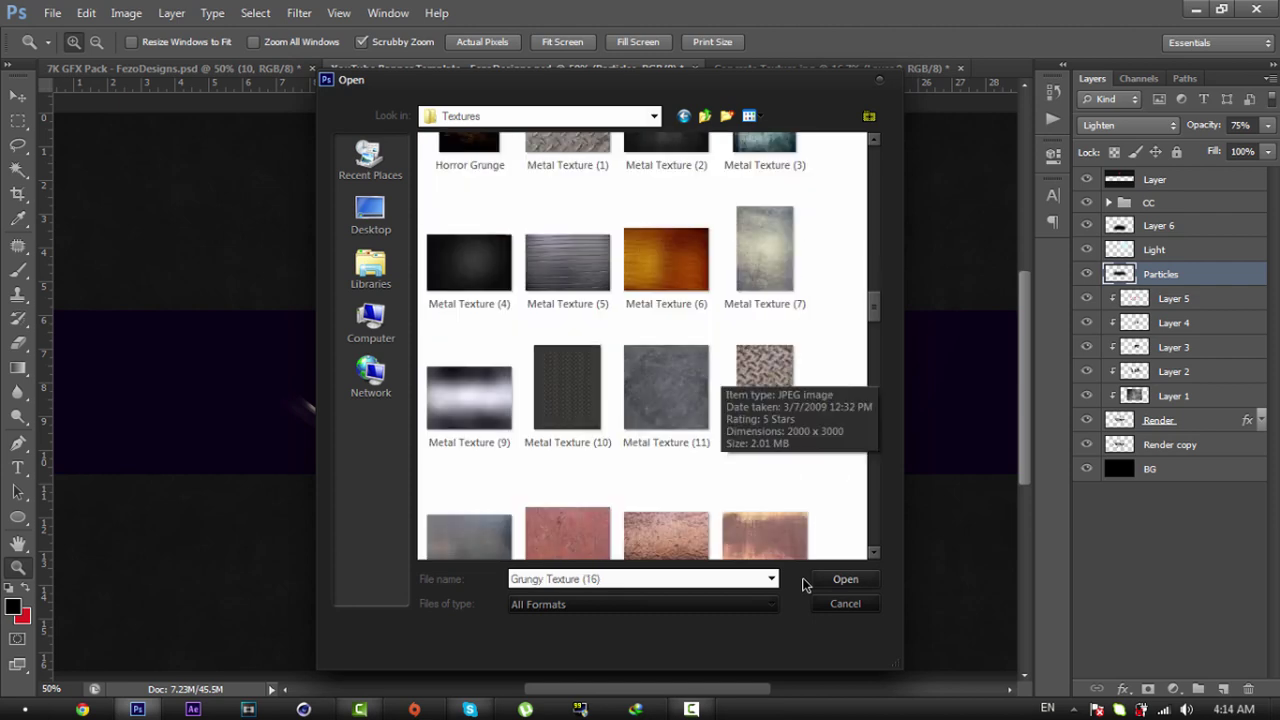
scroll(805, 584, down, 10)
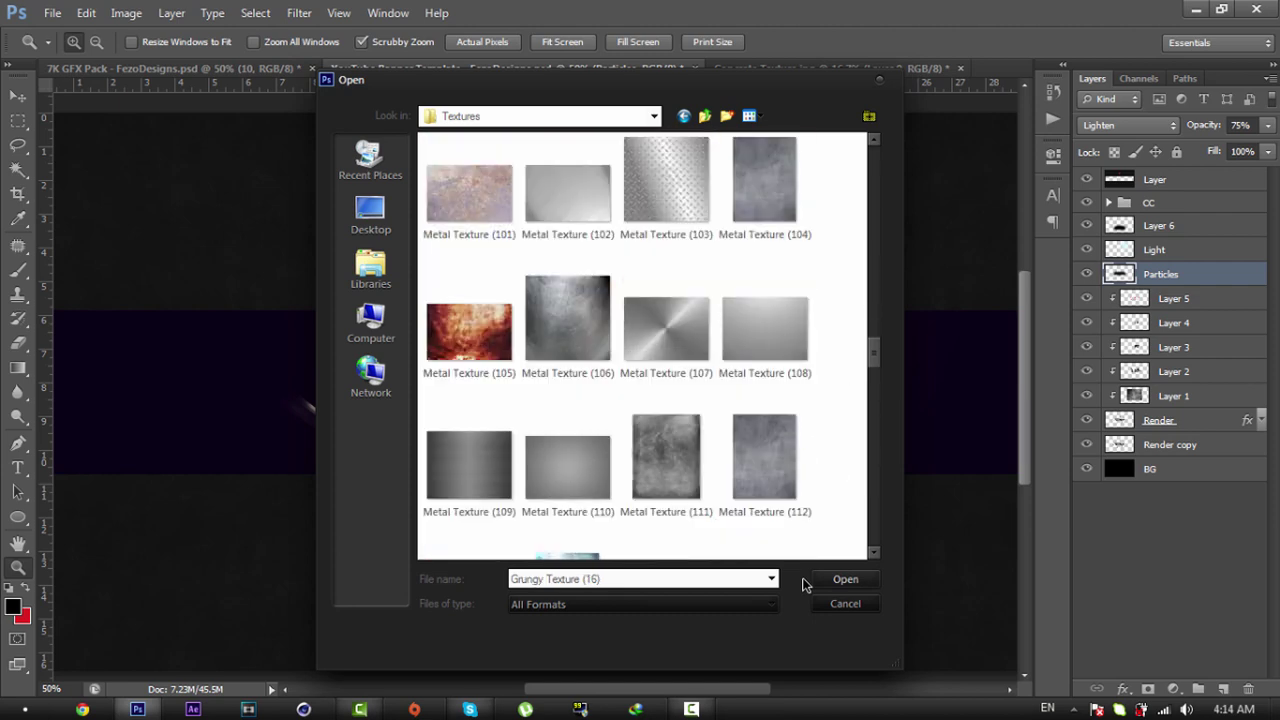
click(680, 392)
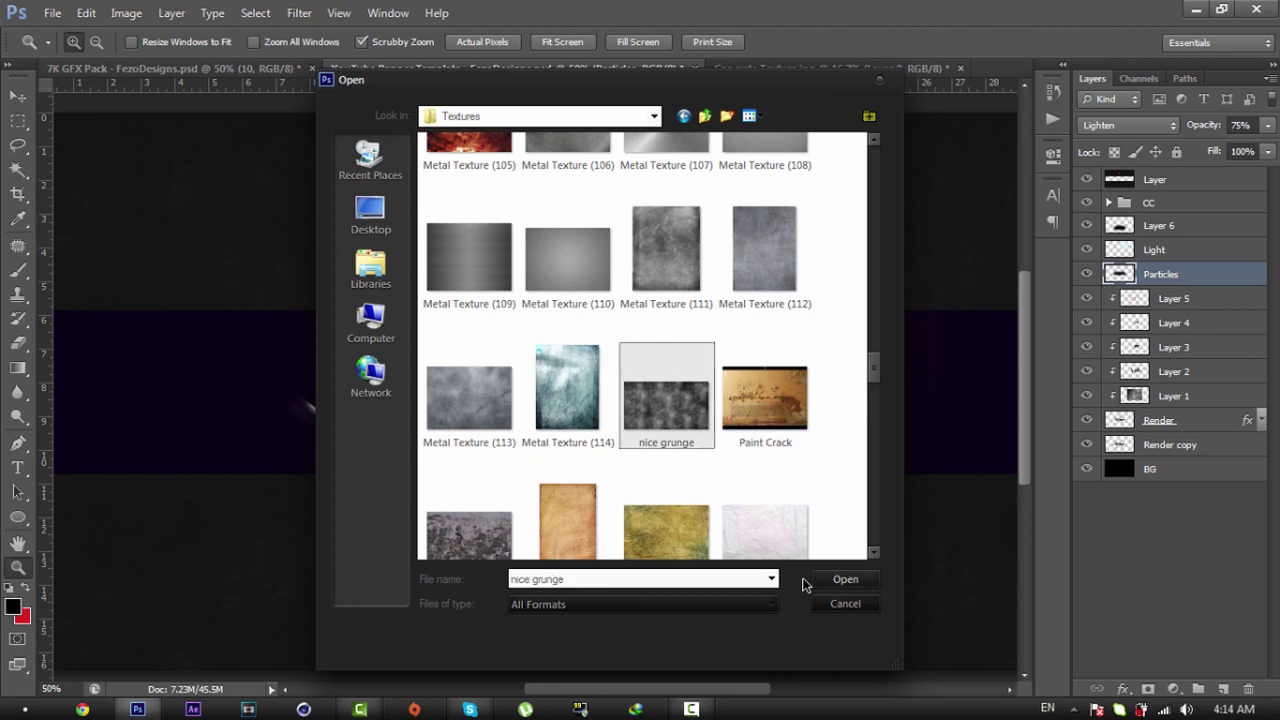
scroll(805, 584, down, 2)
scroll(805, 584, up, 8)
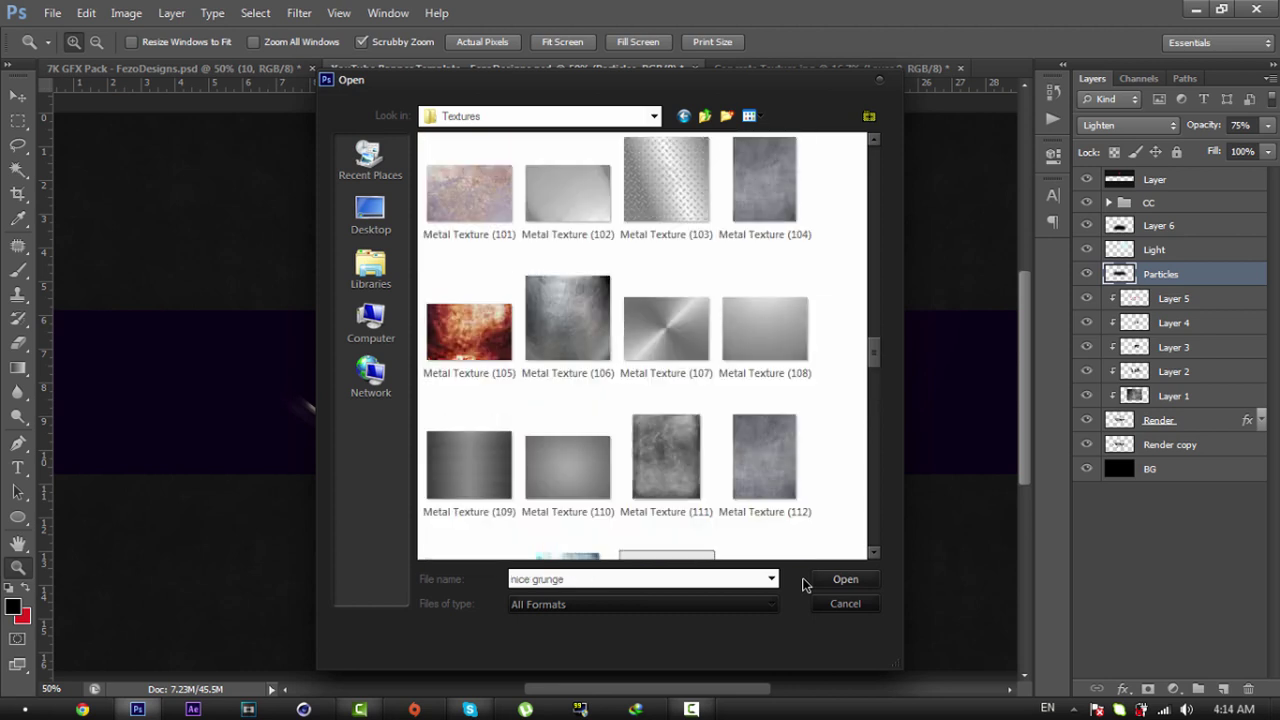
scroll(805, 584, up, 3)
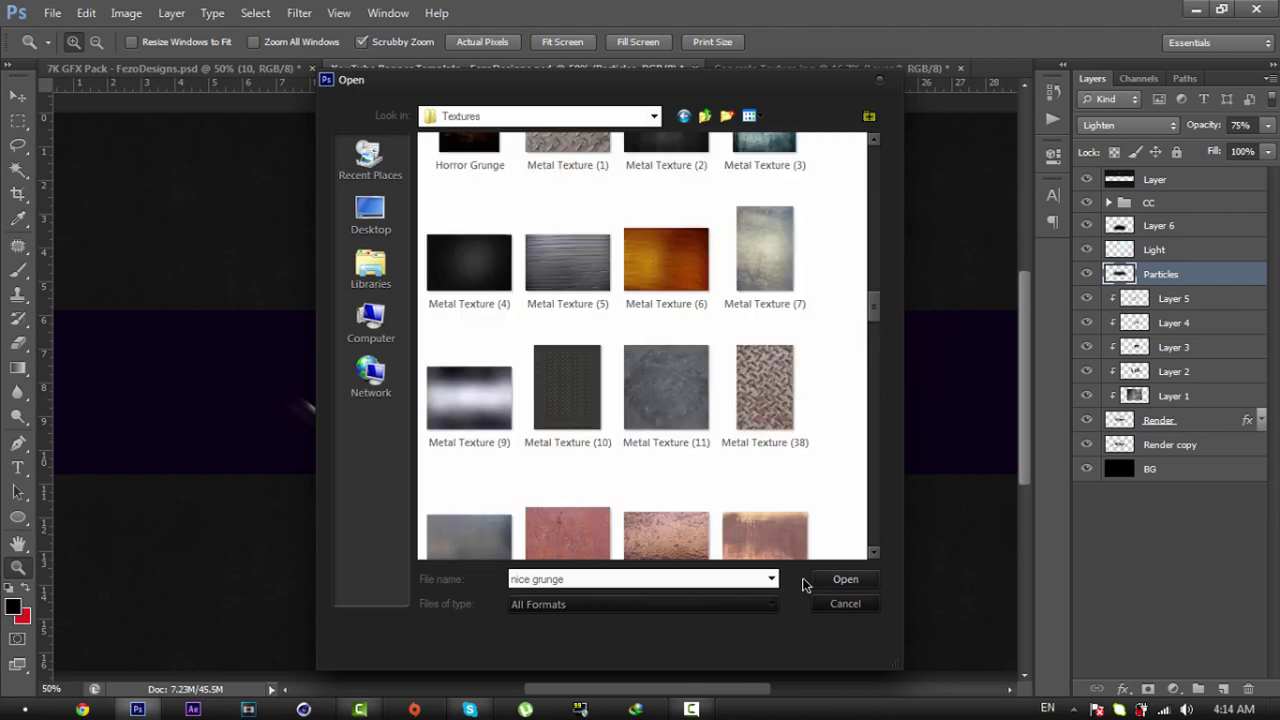
scroll(805, 584, up, 3)
scroll(805, 584, up, 3)
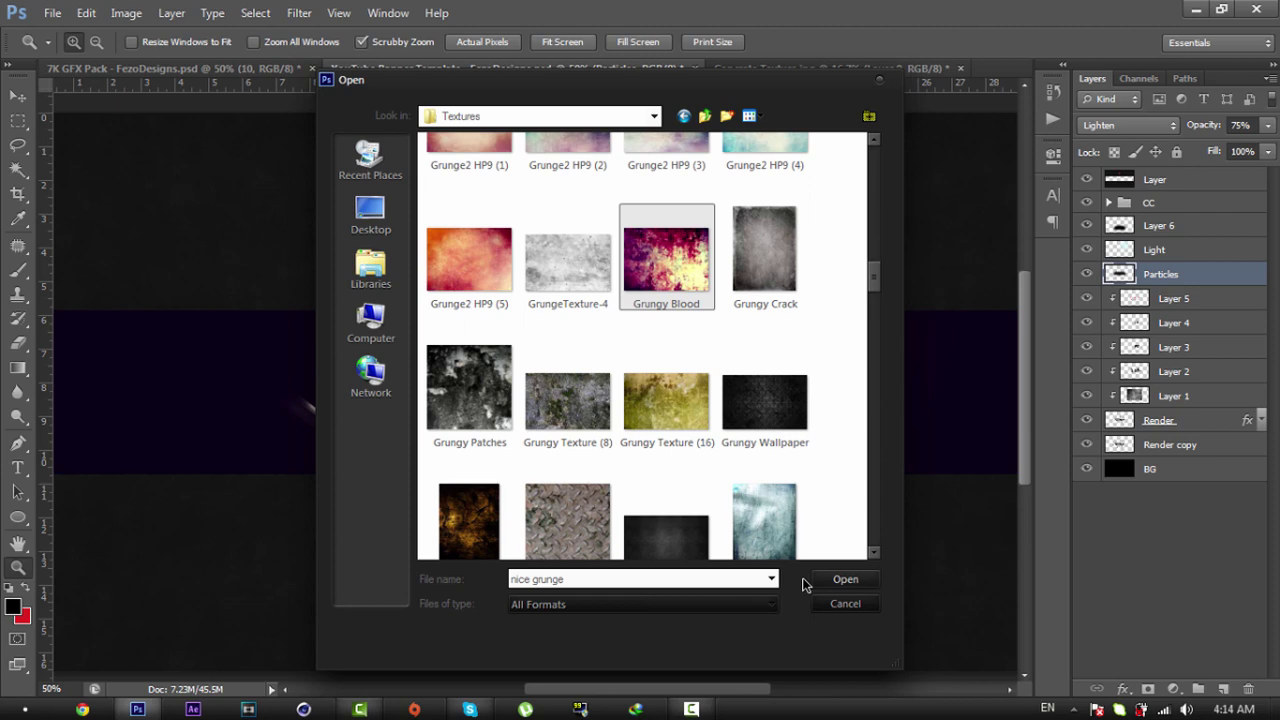
click(760, 280)
scroll(760, 280, up, 1)
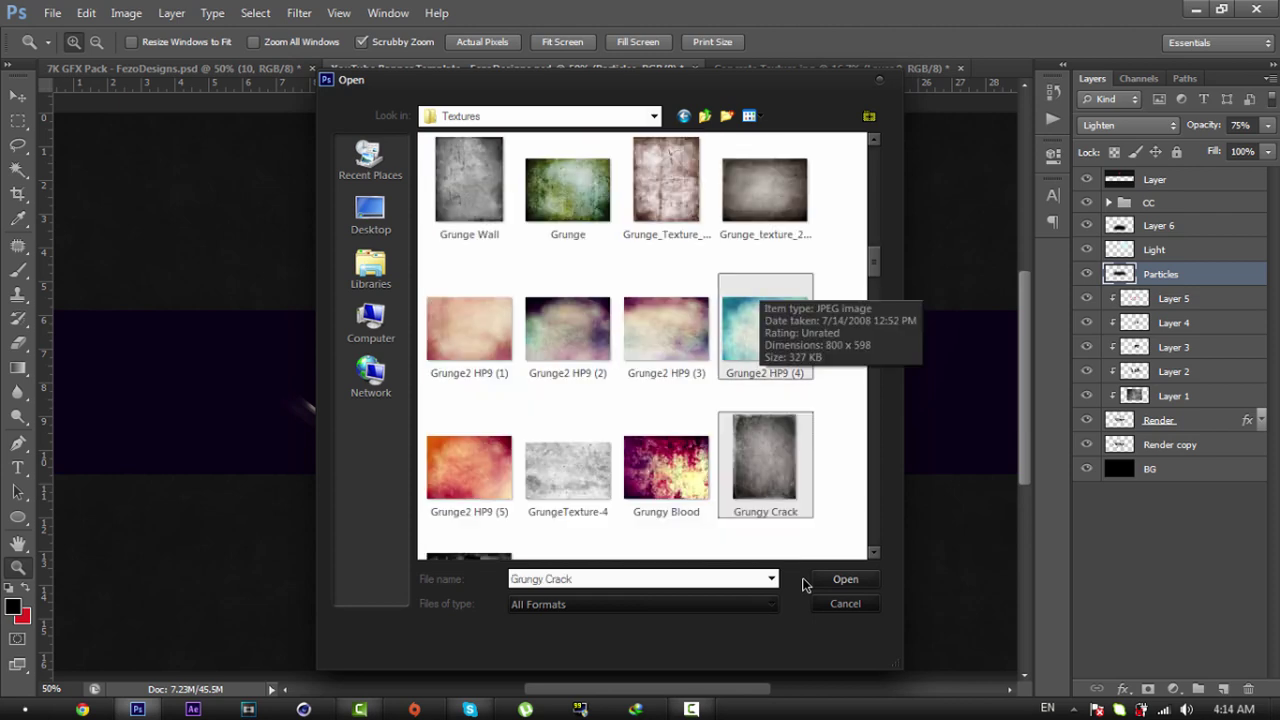
scroll(805, 584, up, 3)
scroll(805, 584, up, 3)
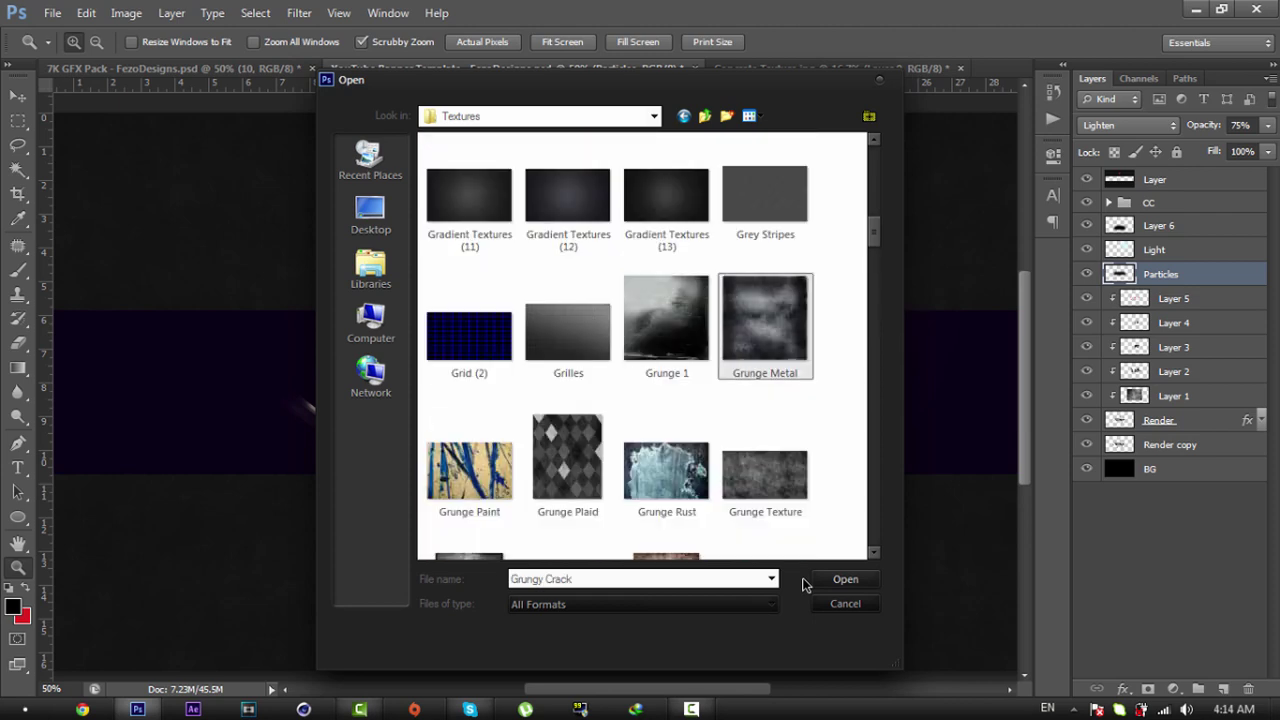
Step: Open the Grunge Texture image from the Textures folder
key(Up)
key(Up)
key(Right)
key(Right)
key(Right)
key(Right)
key(Right)
key(Right)
key(Down)
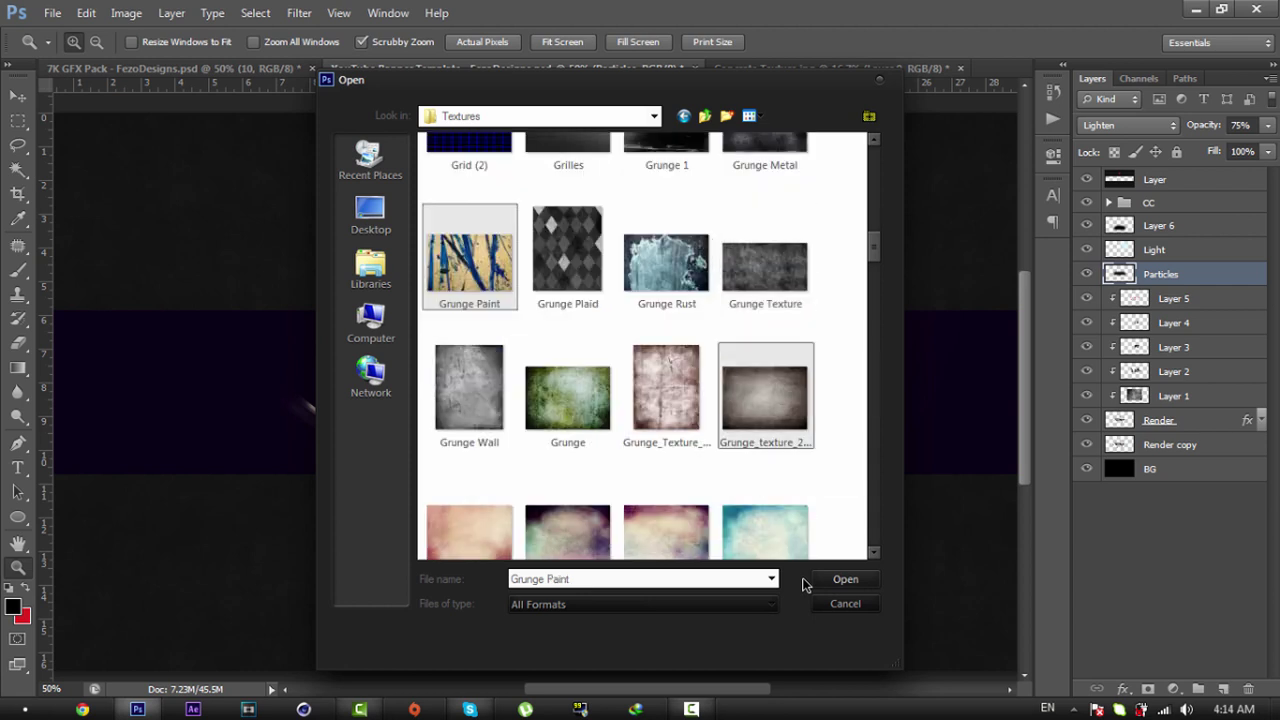
key(Up)
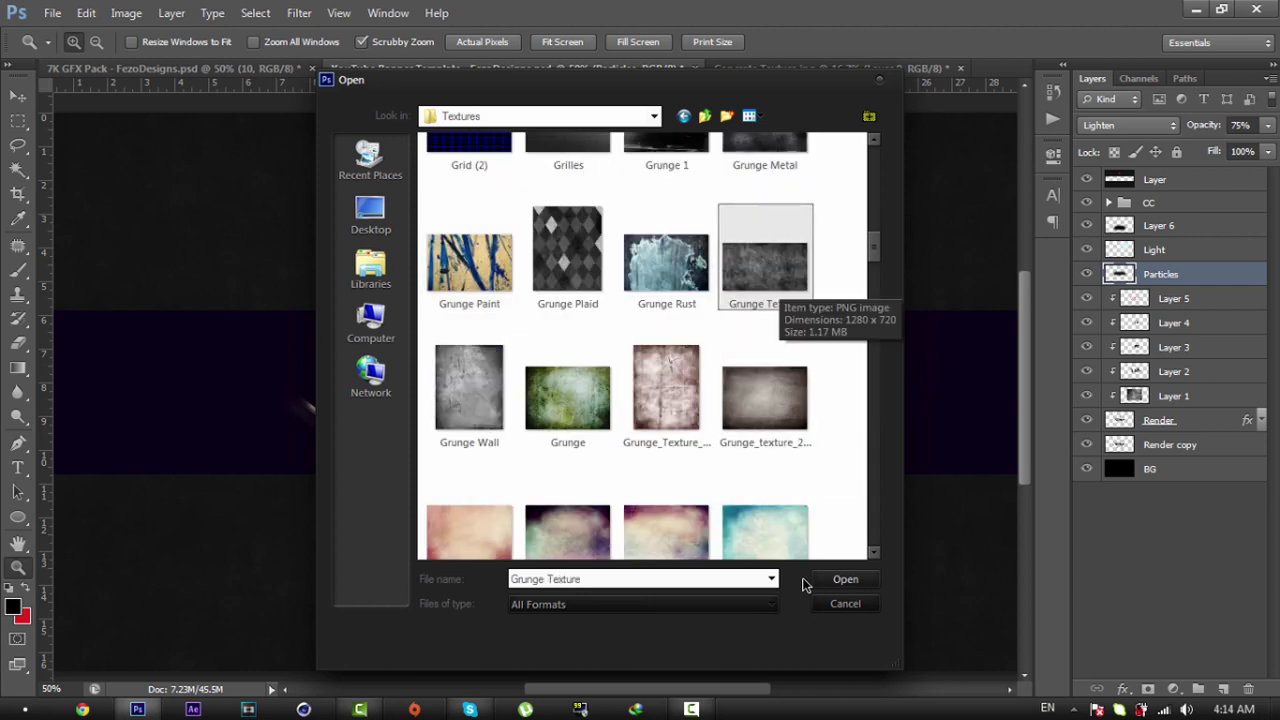
key(Return)
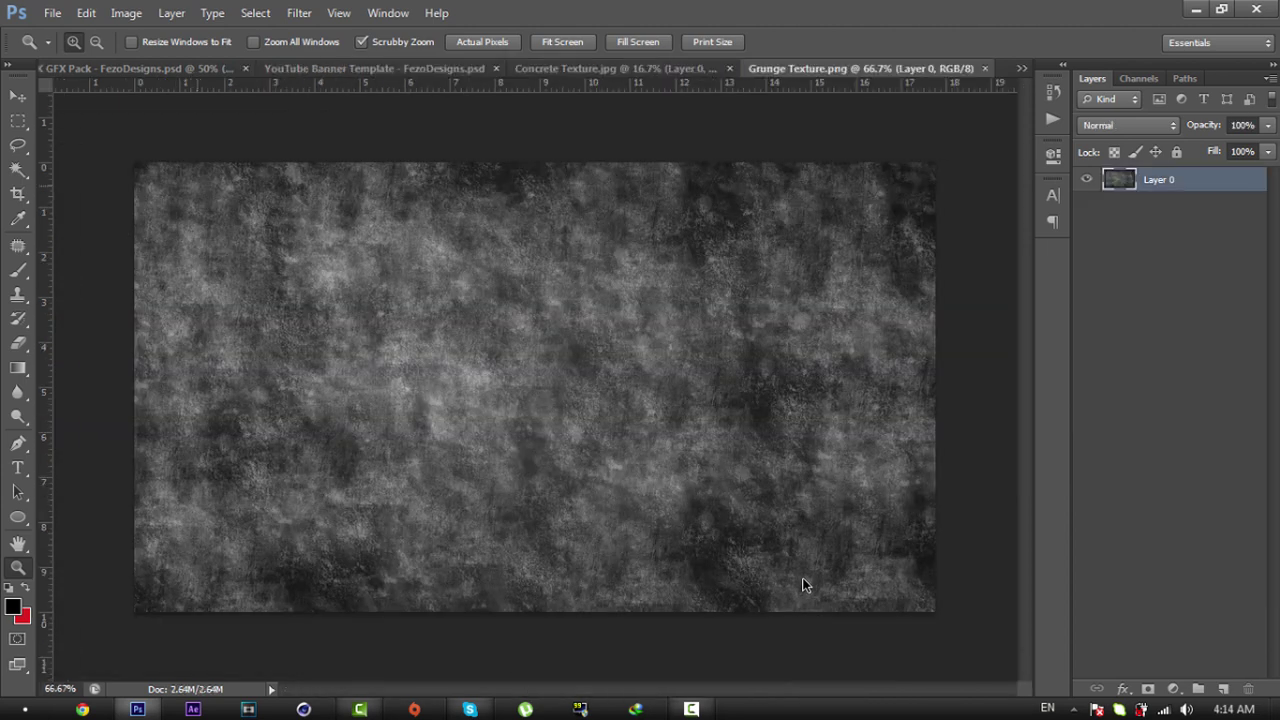
Step: Bring the grunge texture into the YouTube banner document and position it over the left part of the banner strip
key(v)
drag(803, 585, 380, 68)
key(z)
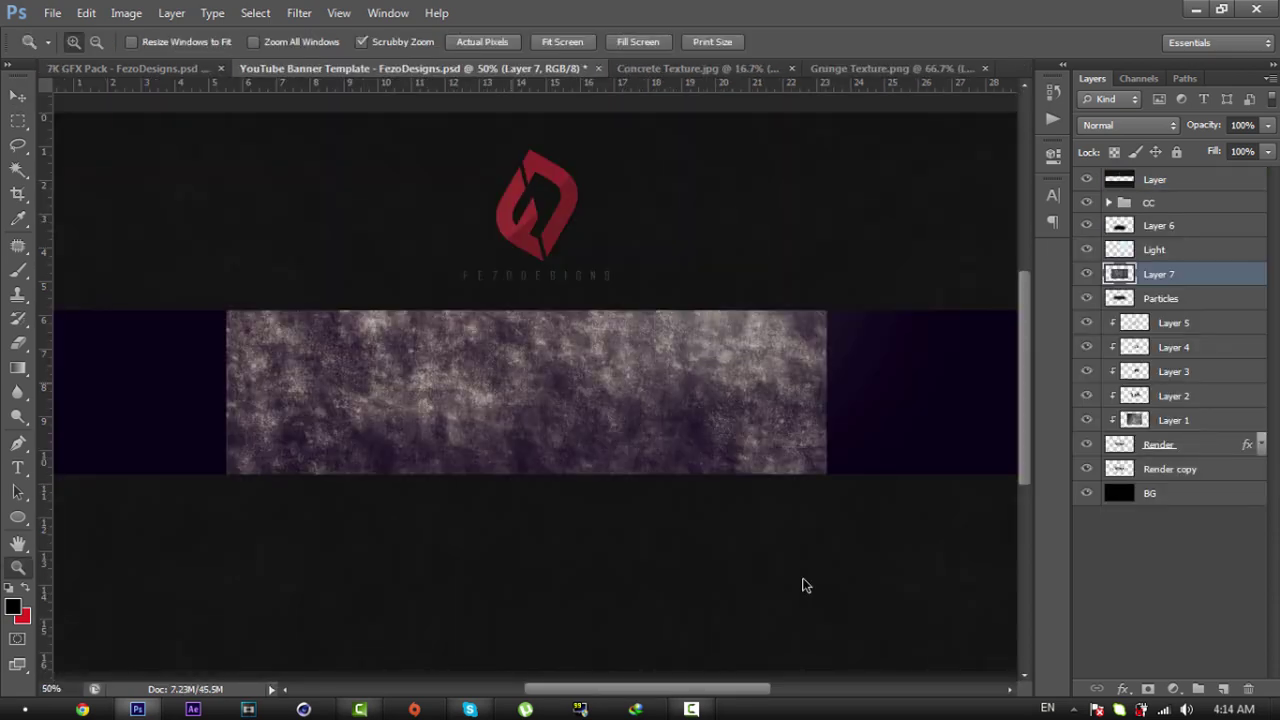
key(ctrl+minus)
alt+click(803, 586)
key(v)
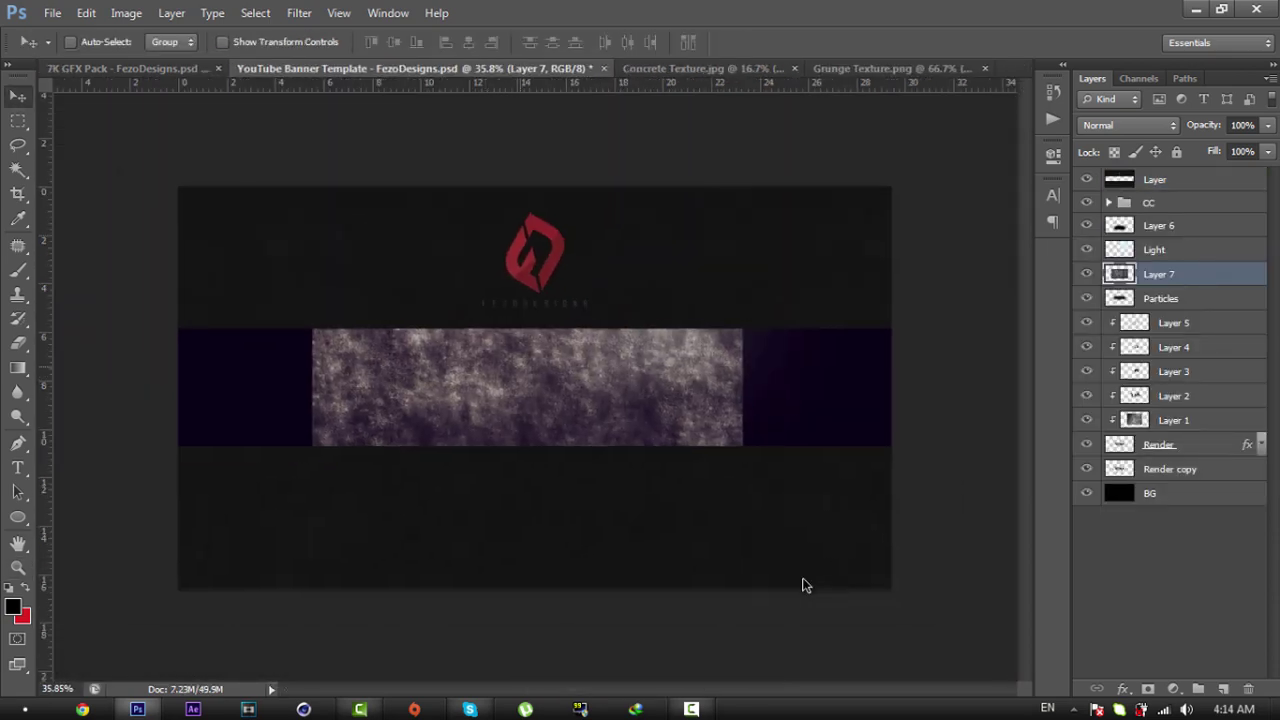
mouse_move(520, 366)
mouse_down()
mouse_move(356, 354)
mouse_move(368, 354)
mouse_up()
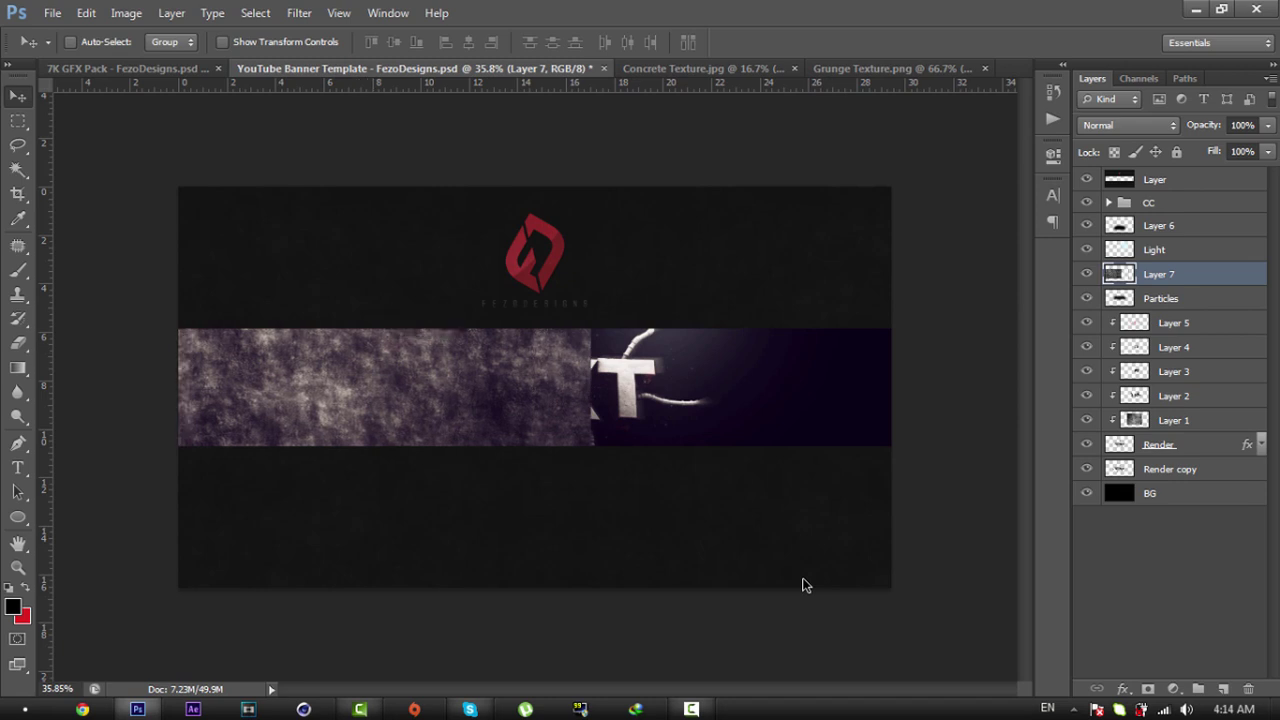
Step: Soften the right edge of the grunge texture with a soft 298 px eraser at 0% hardness
key(e)
right_click(803, 586)
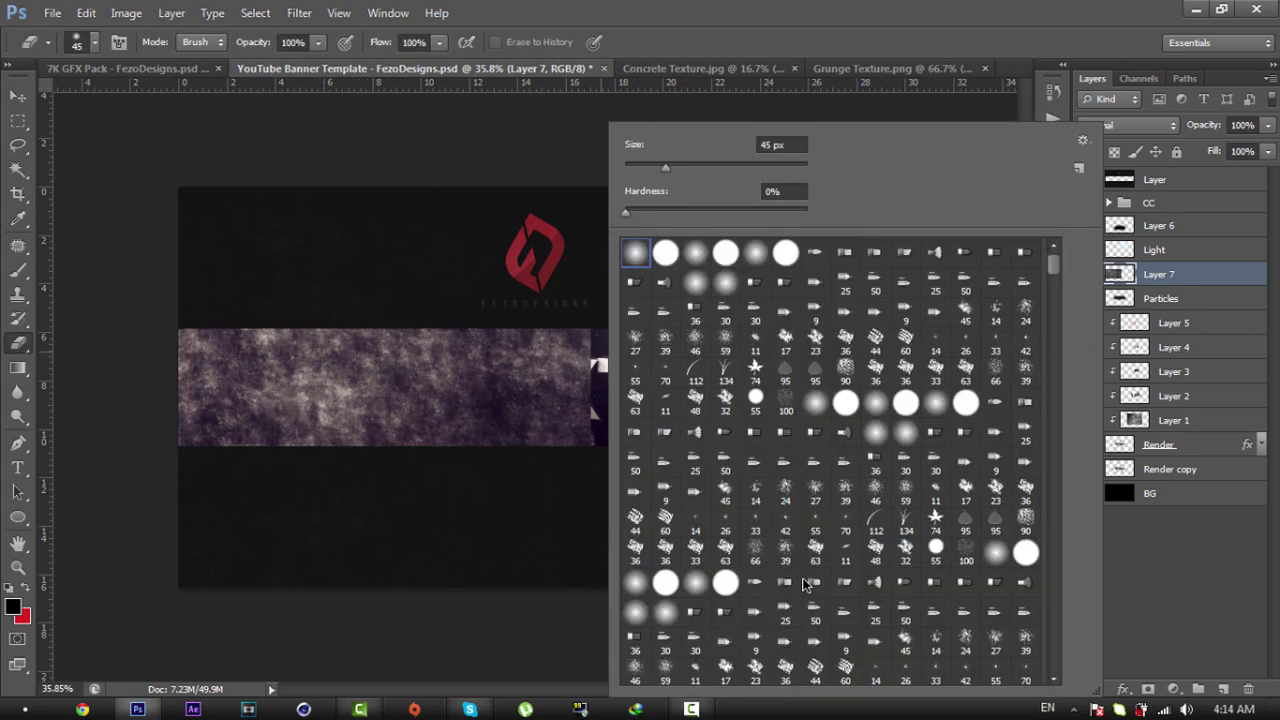
text(152)
key(Return)
right_click(803, 586)
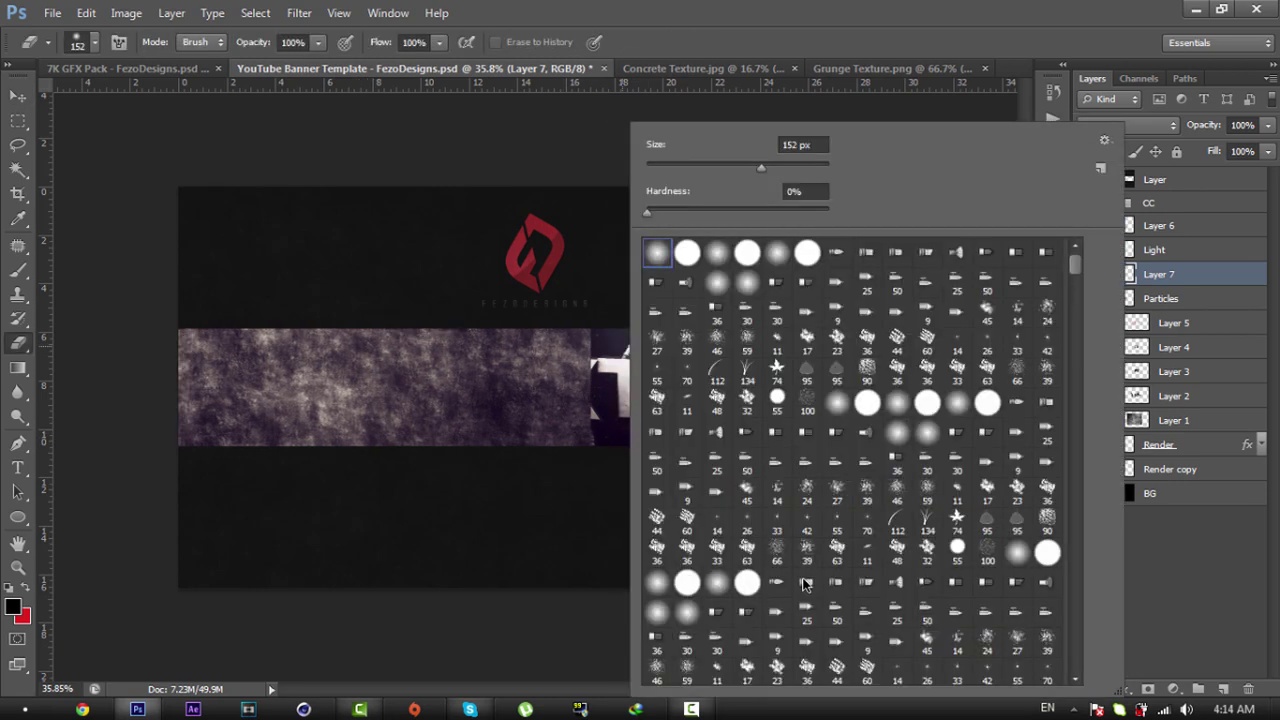
text(298)
key(Return)
mouse_move(616, 345)
mouse_down()
mouse_move(612, 420)
mouse_move(609, 370)
mouse_move(614, 400)
mouse_up()
Step: Duplicate the grunge texture layer, flip the copy horizontally and move it over the right part of the banner strip
key(ctrl+j)
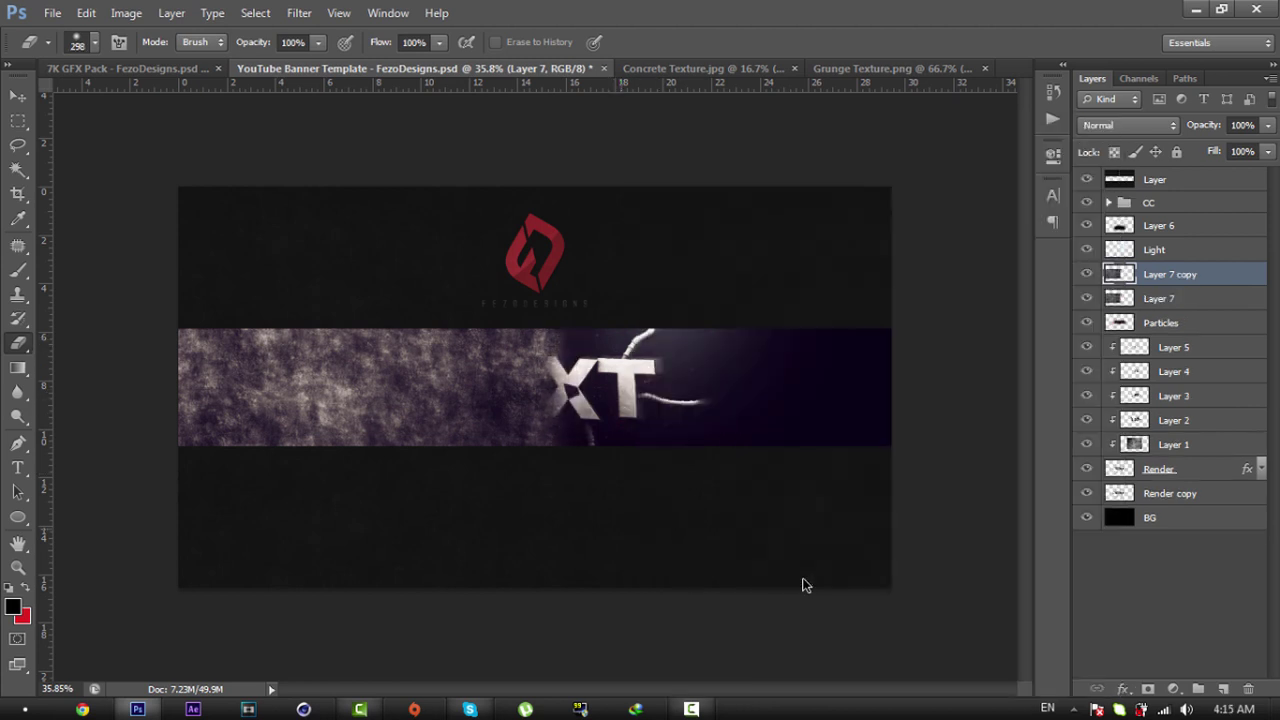
key(ctrl+t)
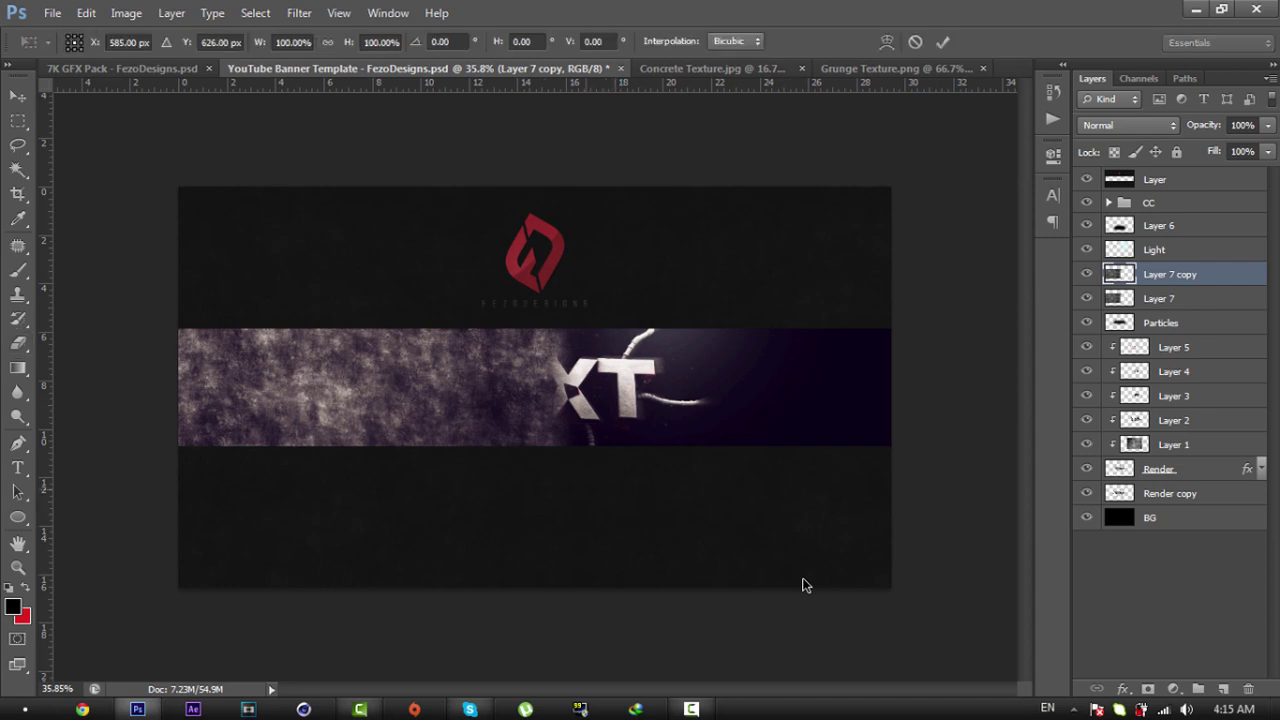
right_click(500, 370)
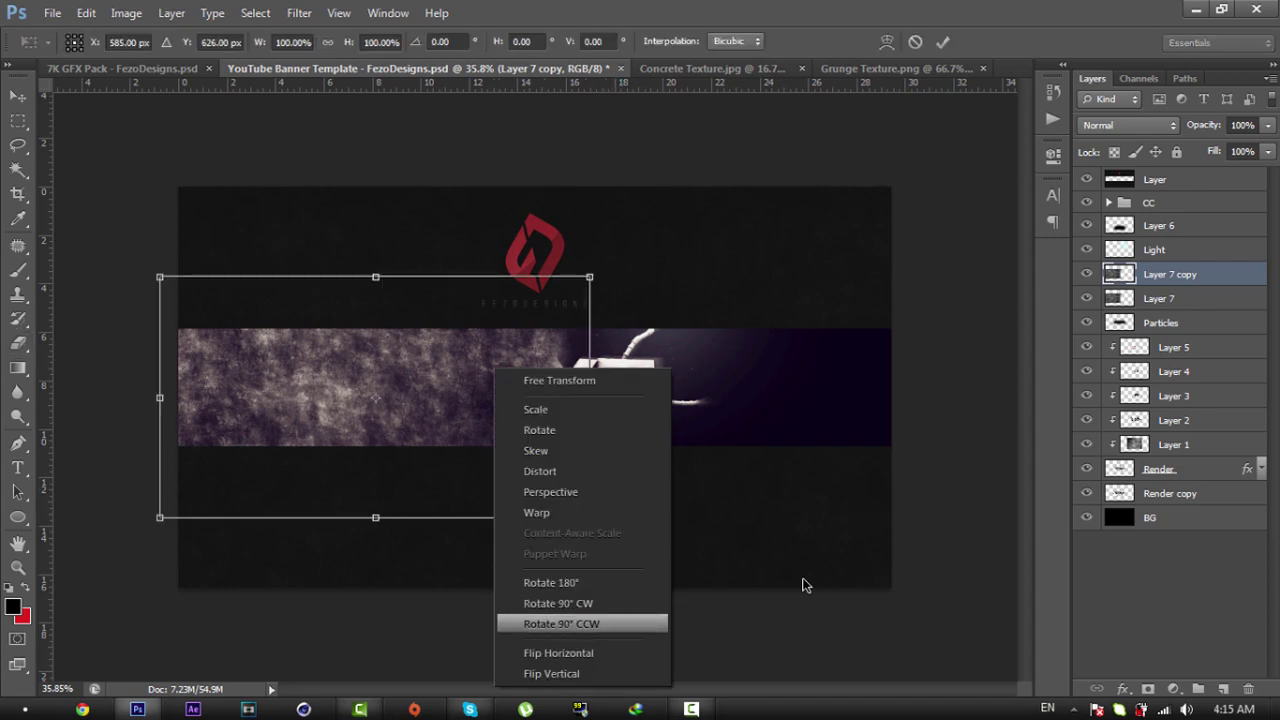
click(545, 654)
key(Return)
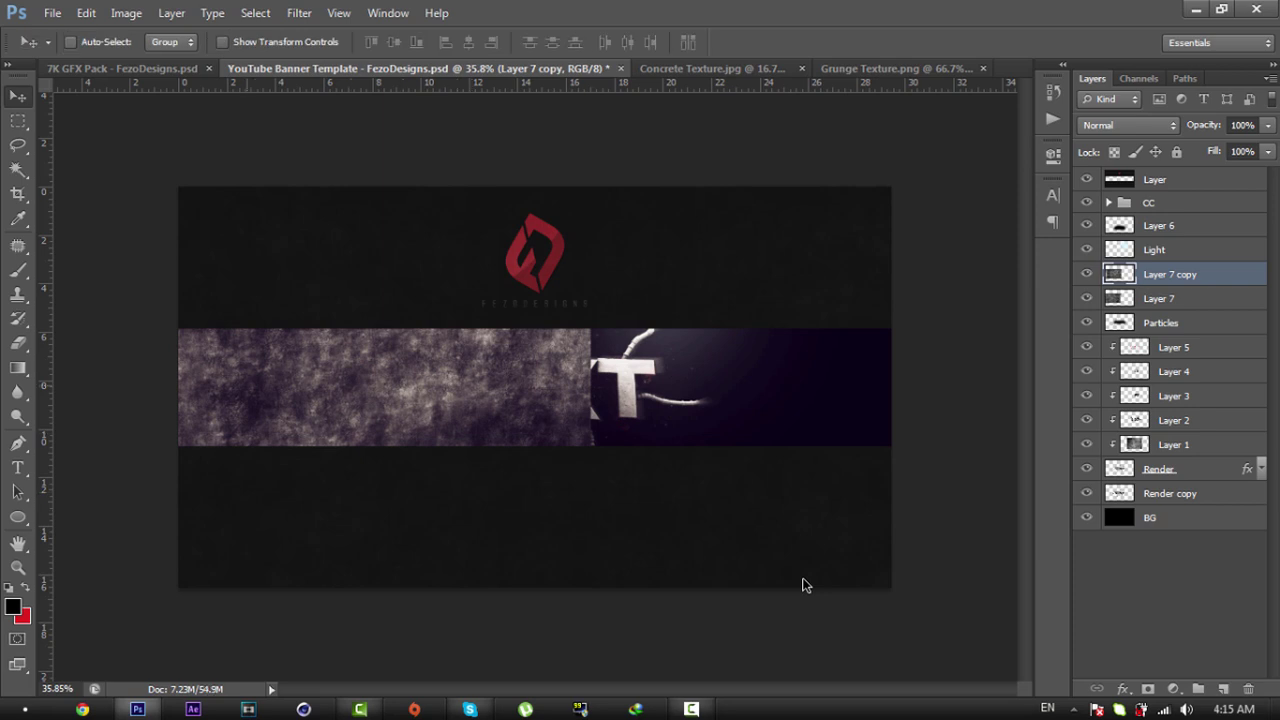
drag(258, 385, 584, 339)
key(shift+Left)
key(shift+Left)
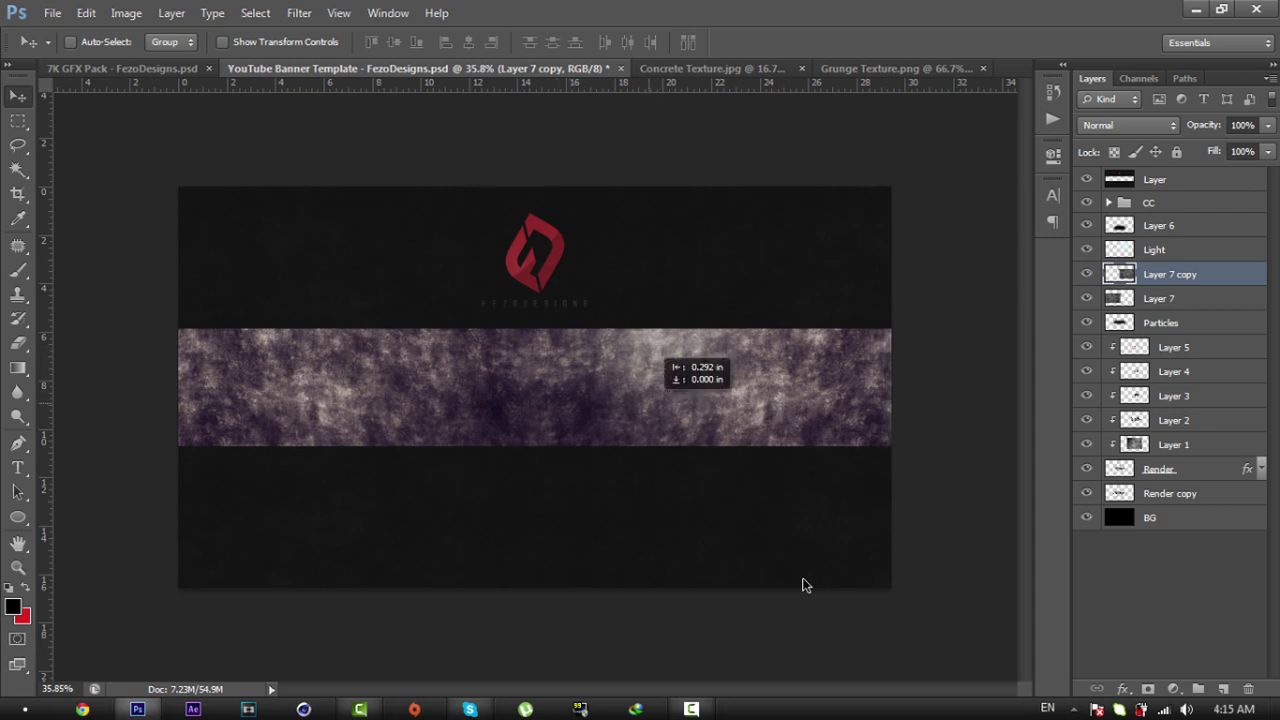
Step: Merge the two grunge texture layers and rename the merged layer Grunge texture
key(alt+shift+bracketleft)
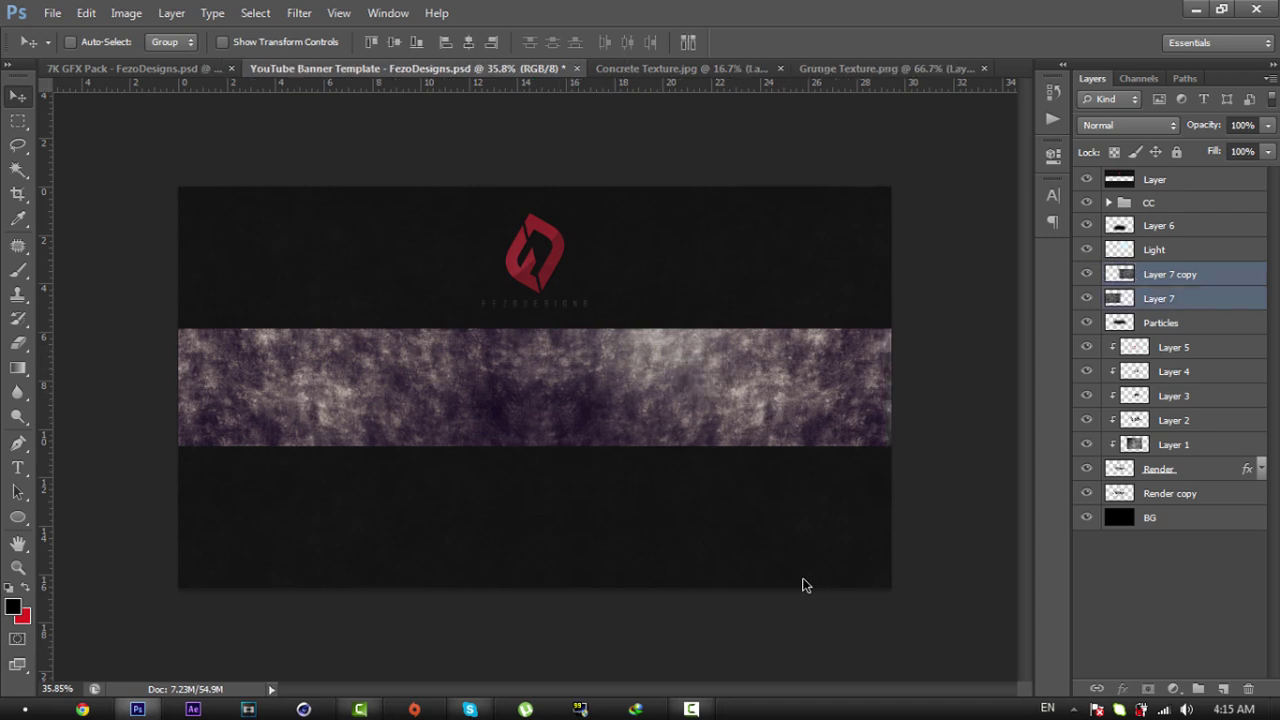
right_click(1184, 298)
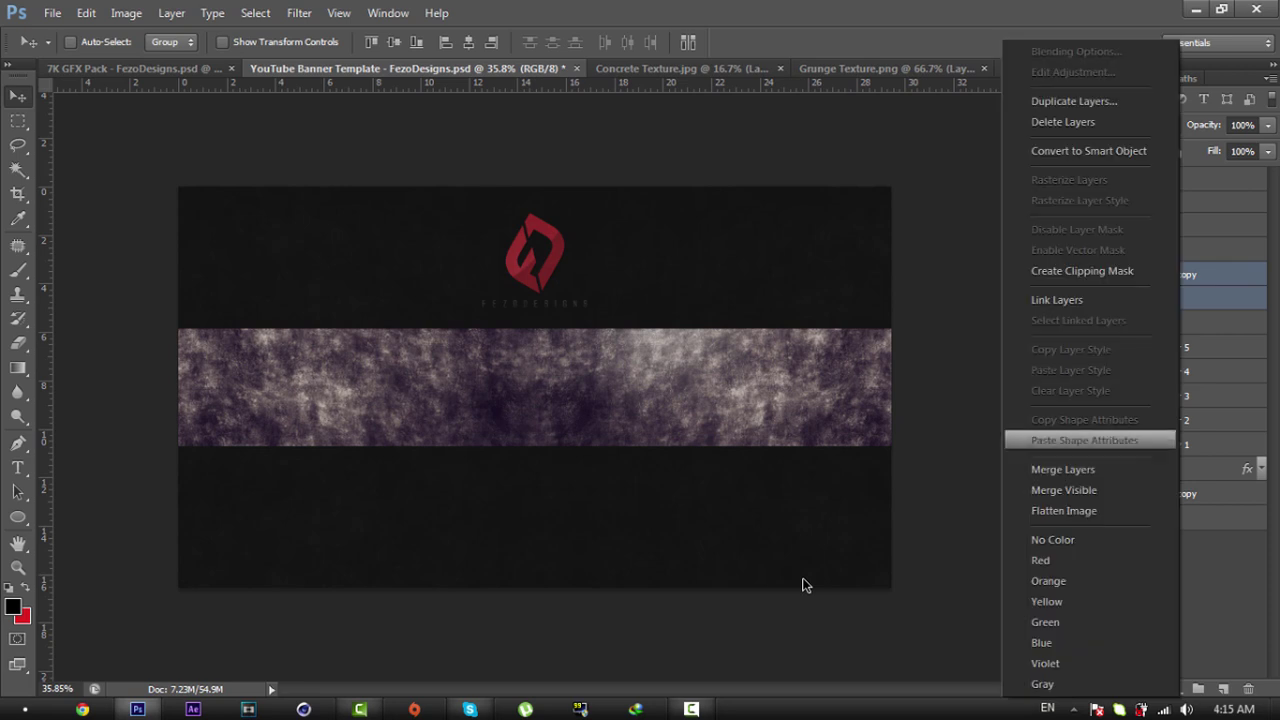
click(1090, 469)
double_click(1172, 274)
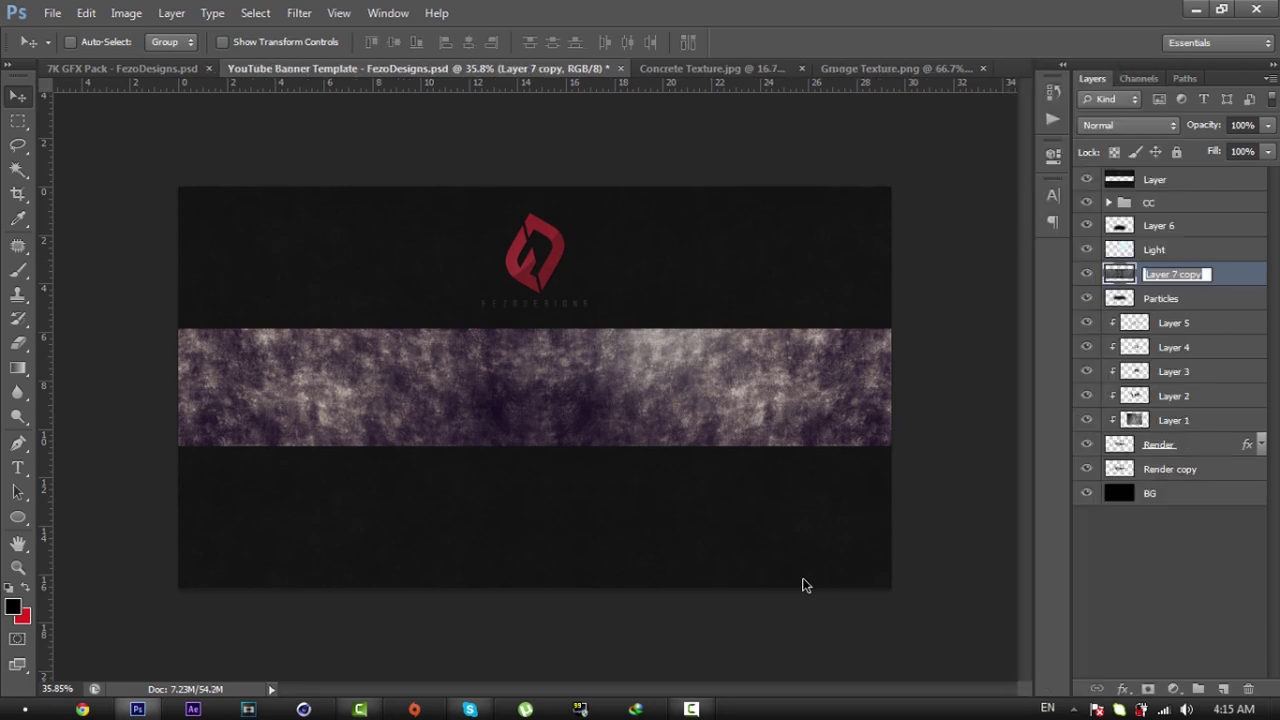
text(Grunge texture)
key(Return)
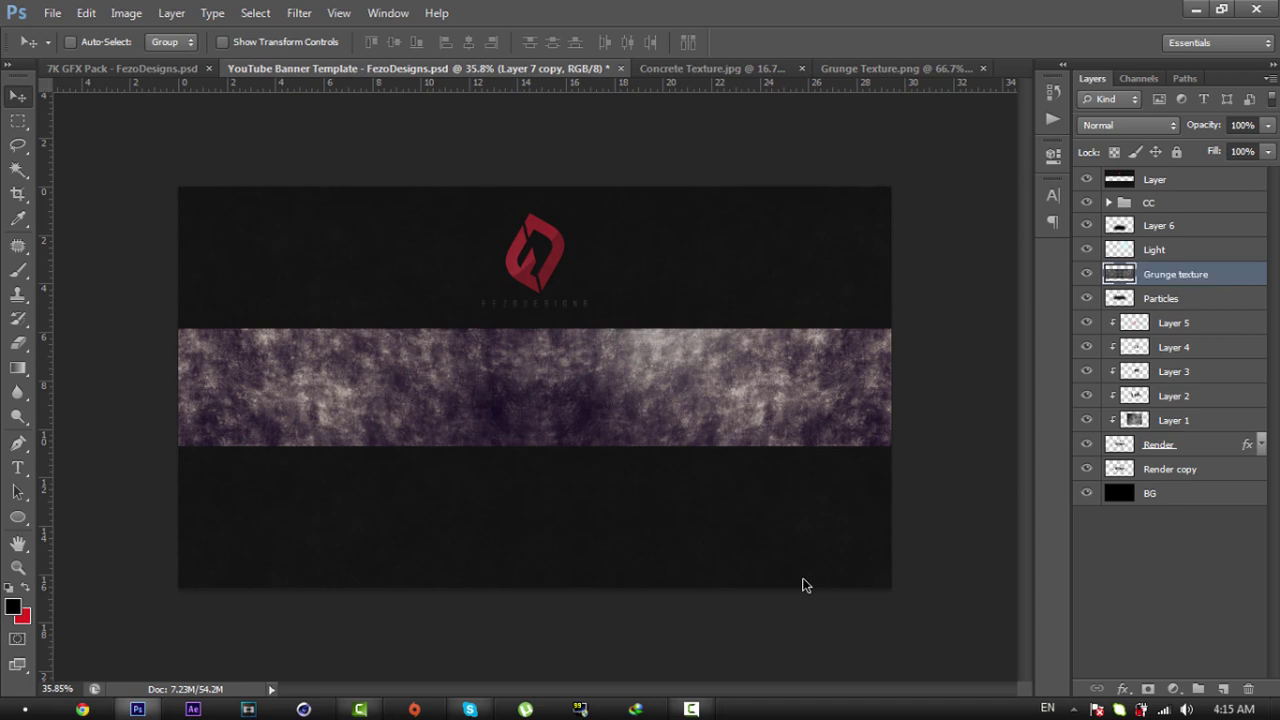
Step: Move the Grunge texture layer down the stack to sit between Render copy and BG
key(ctrl+bracketleft)
key(ctrl+bracketleft)
key(ctrl+bracketleft)
key(ctrl+bracketleft)
key(ctrl+bracketleft)
key(ctrl+bracketleft)
key(ctrl+bracketleft)
key(ctrl+bracketleft)
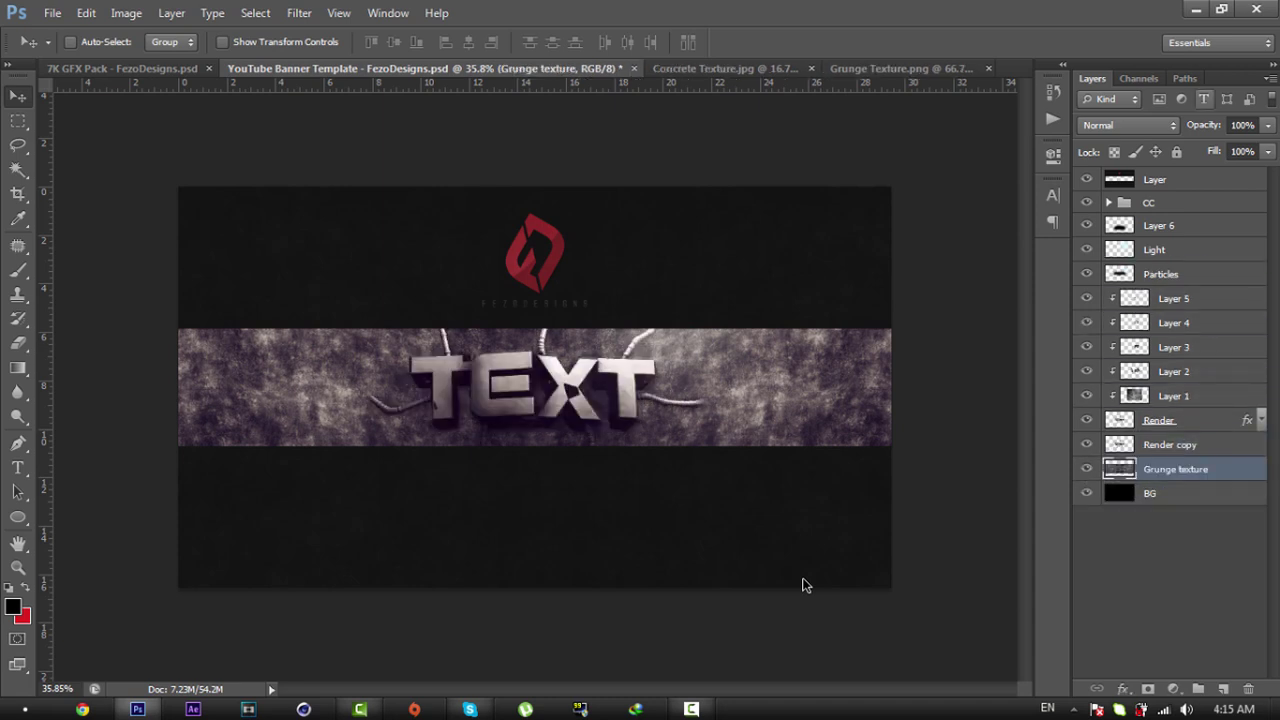
Step: Set the Grunge texture layer's opacity to 20%
key(Return)
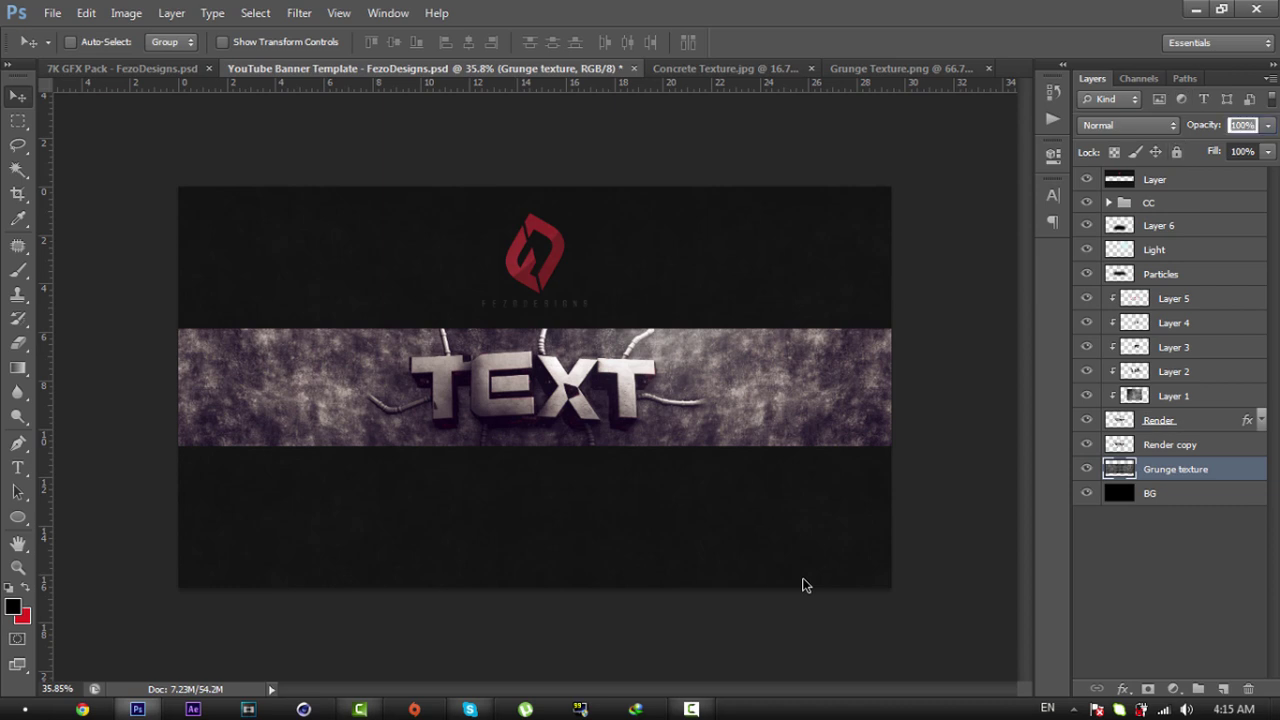
text(25)
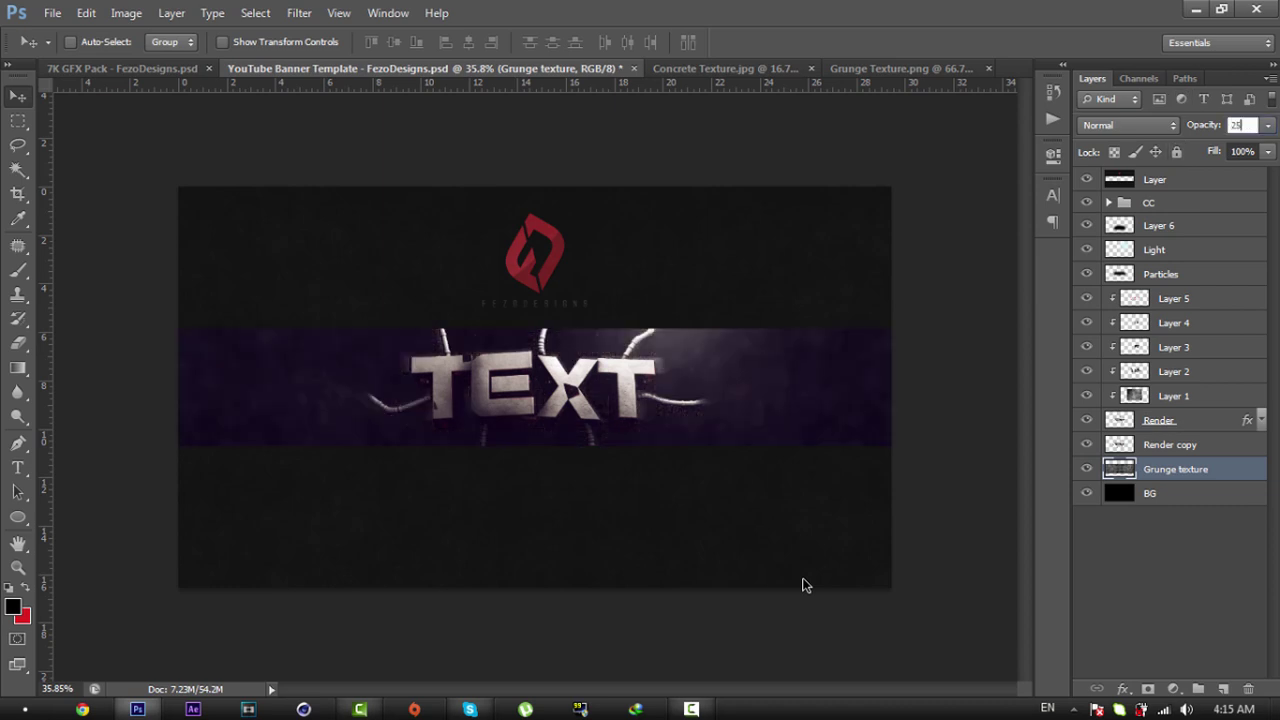
text(20)
key(Return)
key(z)
key(ctrl+plus)
key(ctrl+plus)
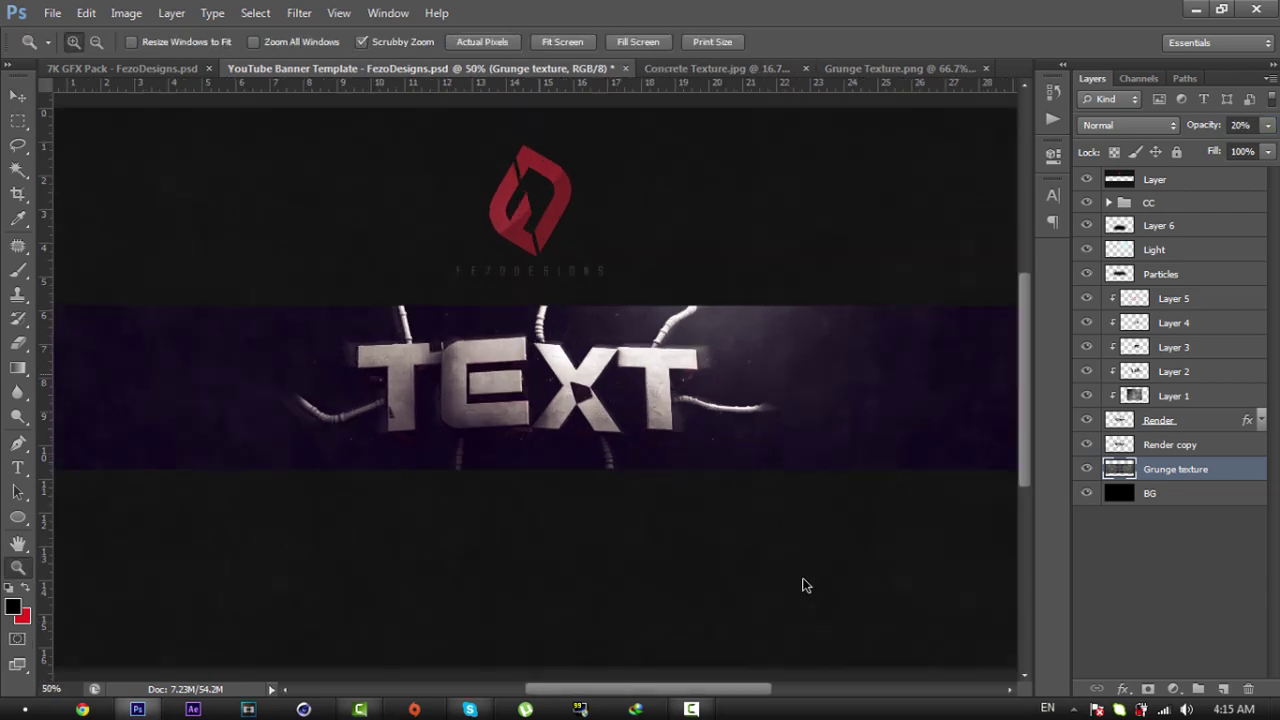
key(ctrl+plus)
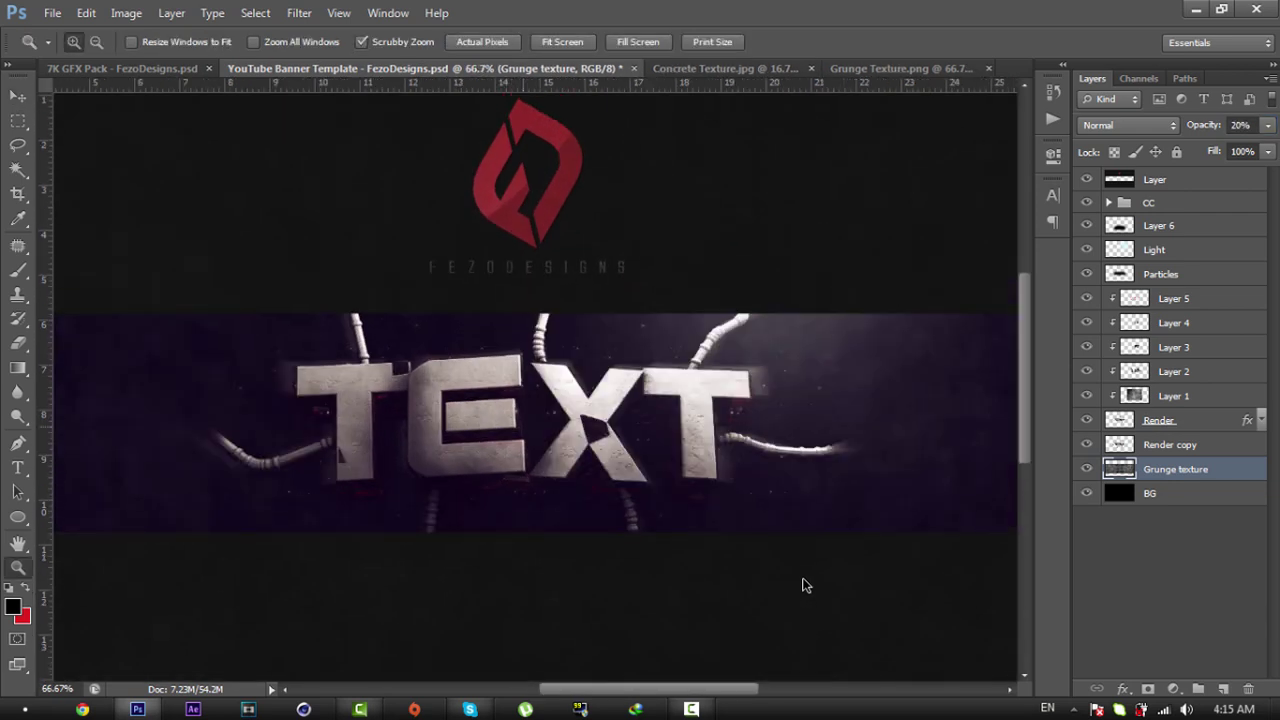
right_click(532, 397)
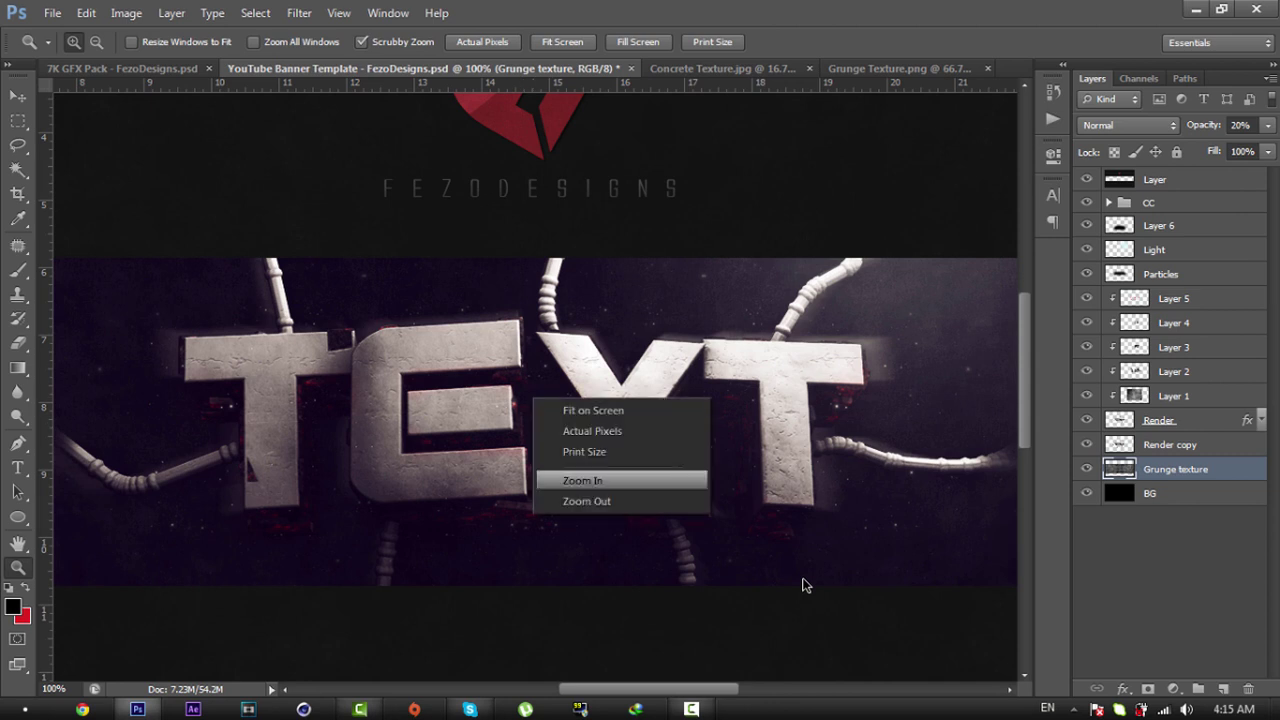
Step: Copy particle layer 5 from the 7K GFX Pack document's Particles group into the YouTube banner, above the Grunge texture layer
click(586, 499)
scroll(803, 580, up, 1)
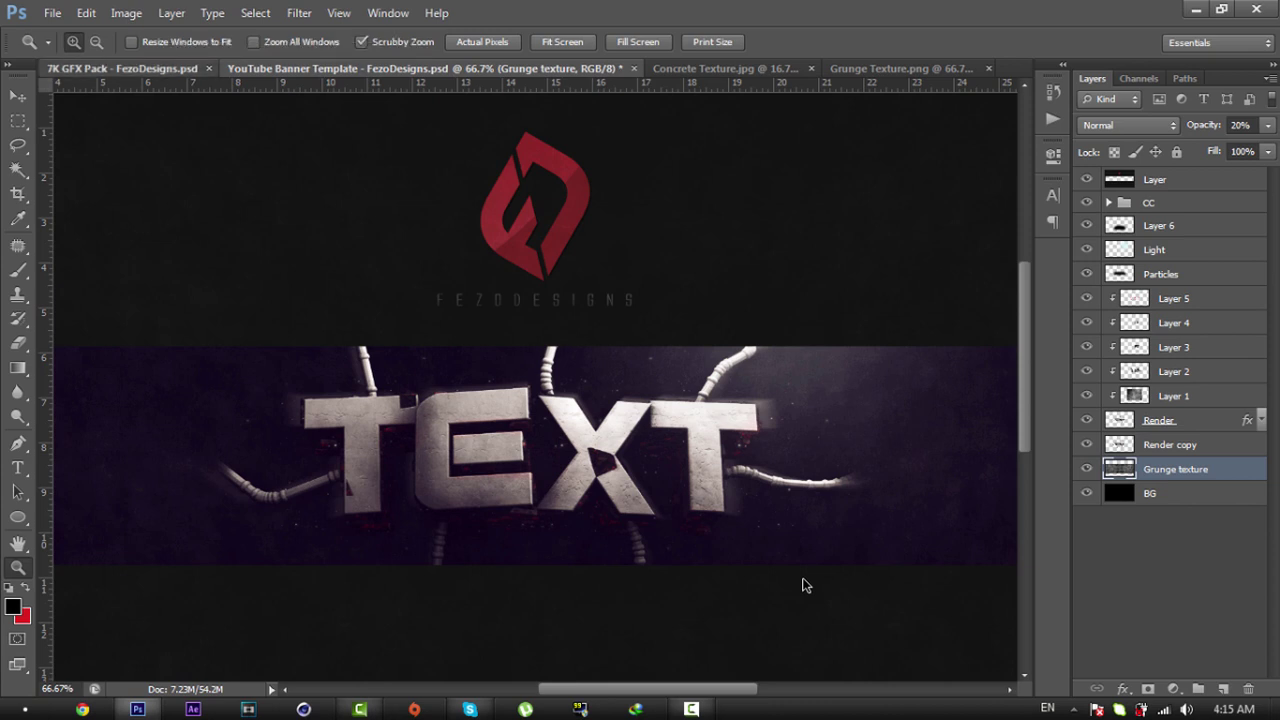
click(160, 68)
click(1086, 405)
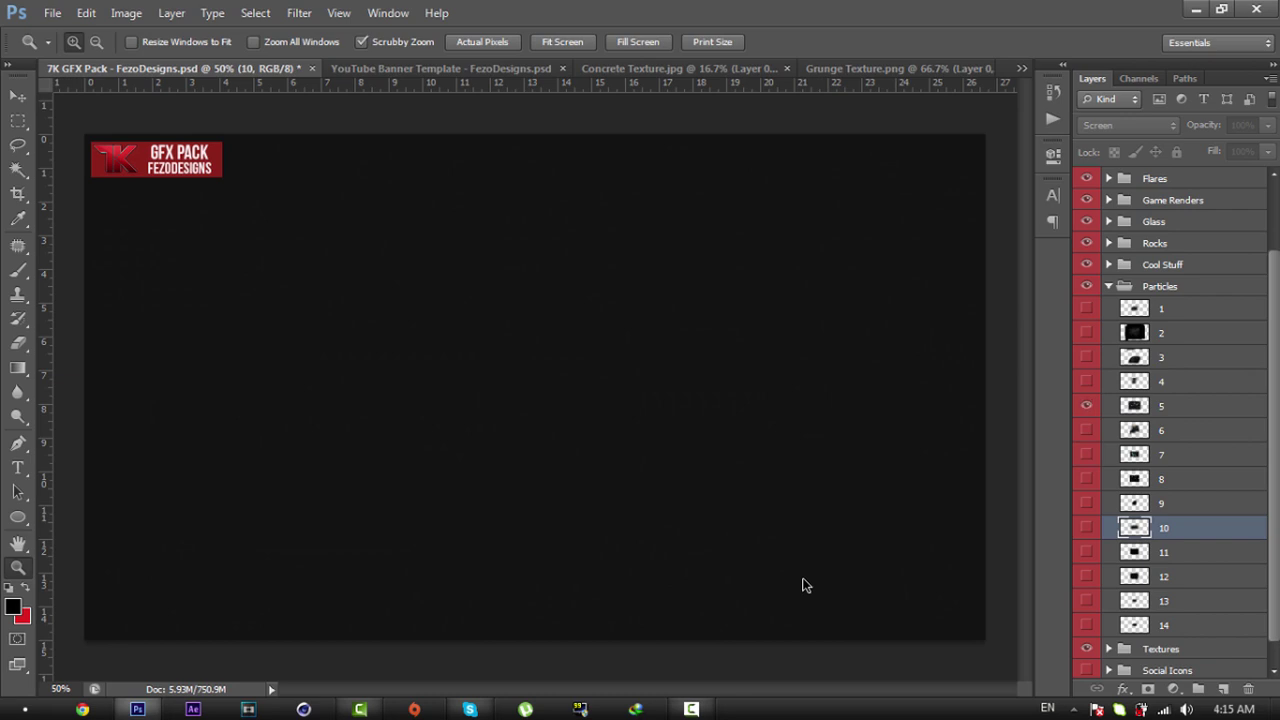
click(1161, 405)
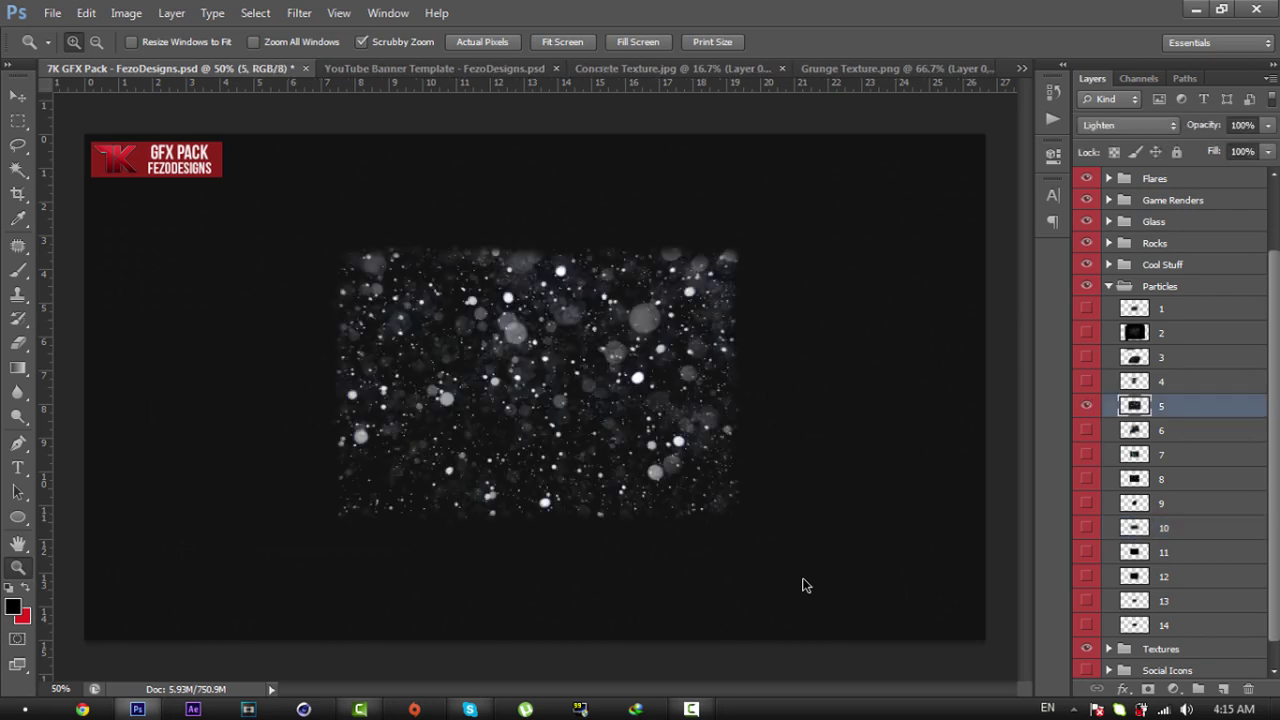
click(18, 96)
drag(375, 330, 389, 180)
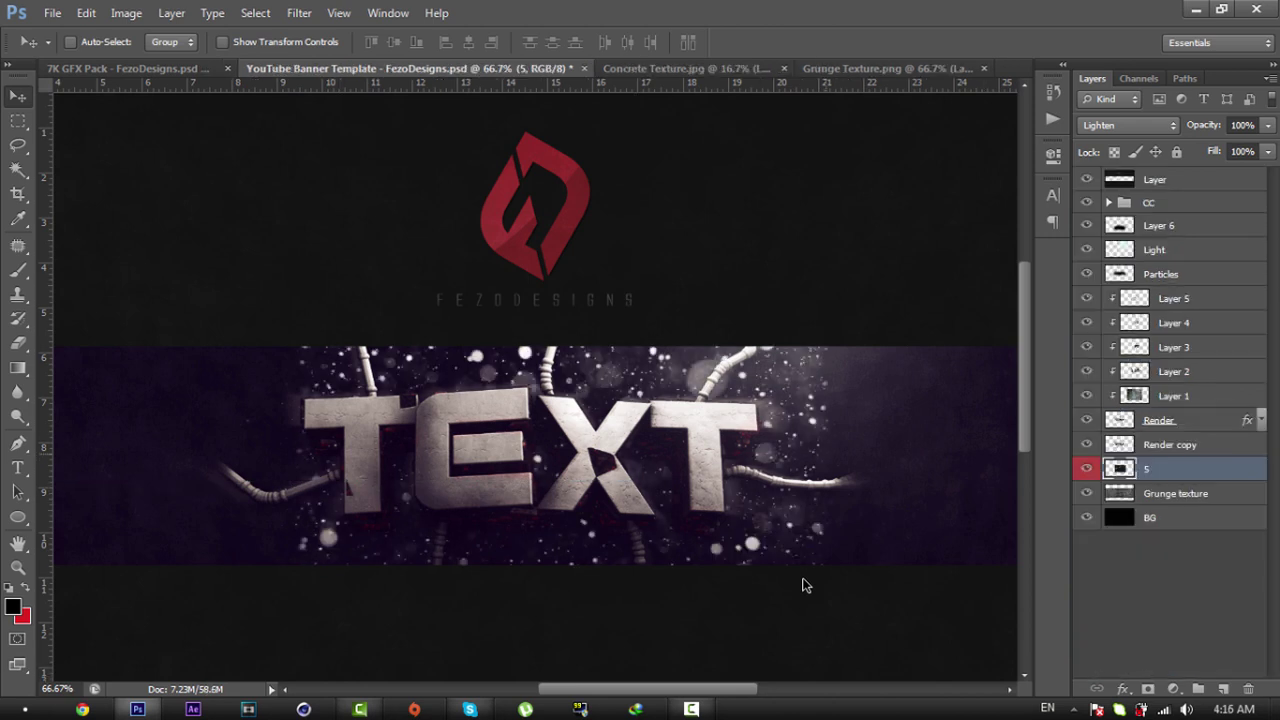
Step: Place the particle layer at the left end of the banner strip and duplicate it twice to cover the middle and right end
key(z)
alt+click(803, 580)
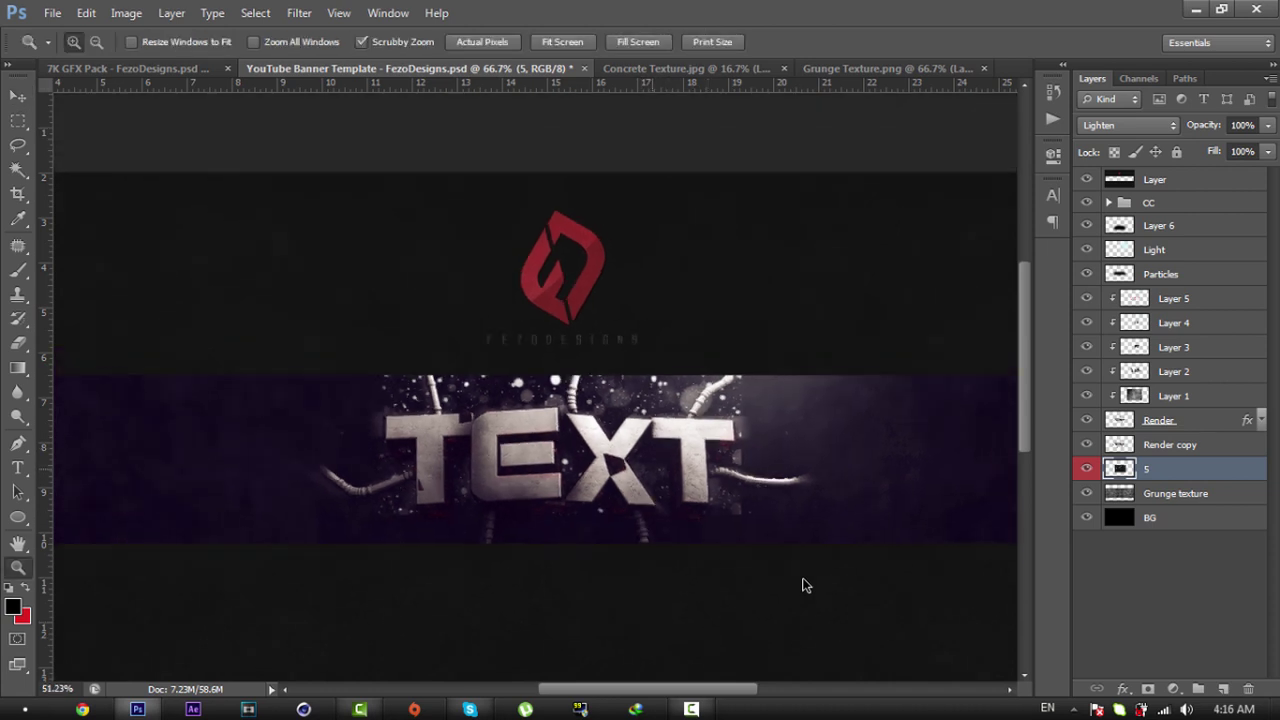
key(v)
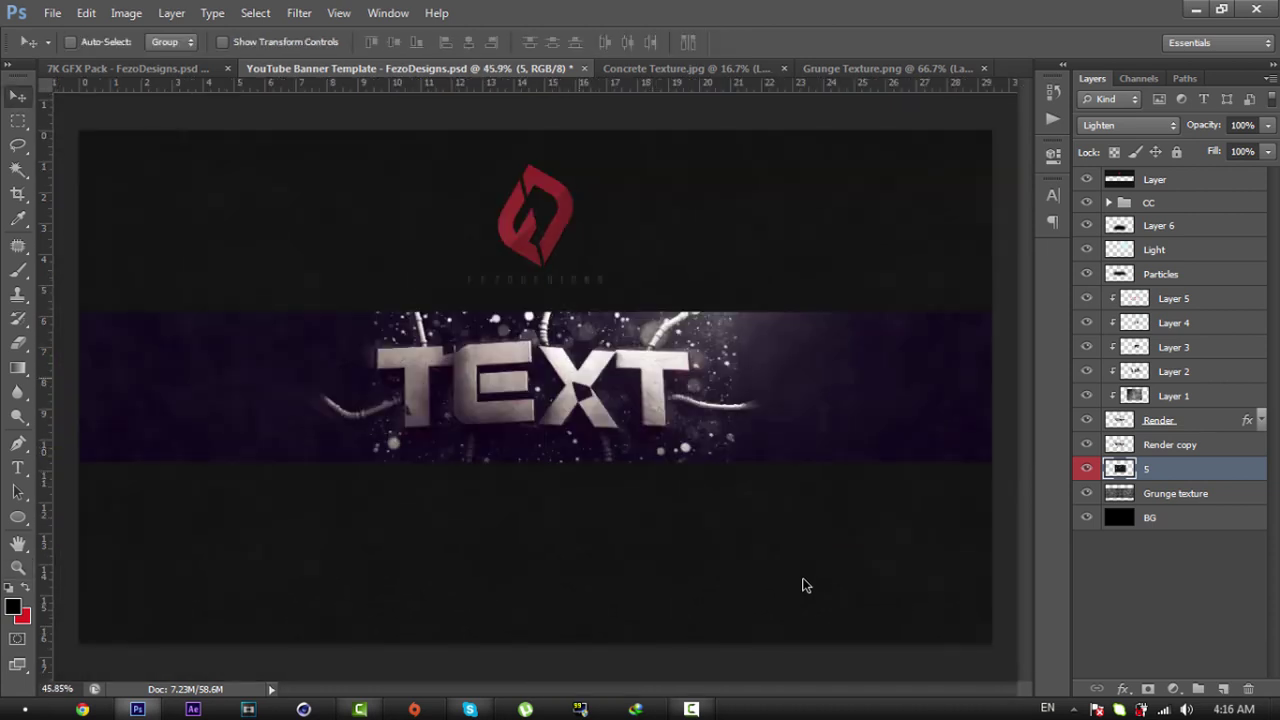
mouse_move(576, 380)
mouse_down()
mouse_move(270, 380)
mouse_move(588, 378)
mouse_move(577, 378)
mouse_up()
key(ctrl+j)
key(ctrl+j)
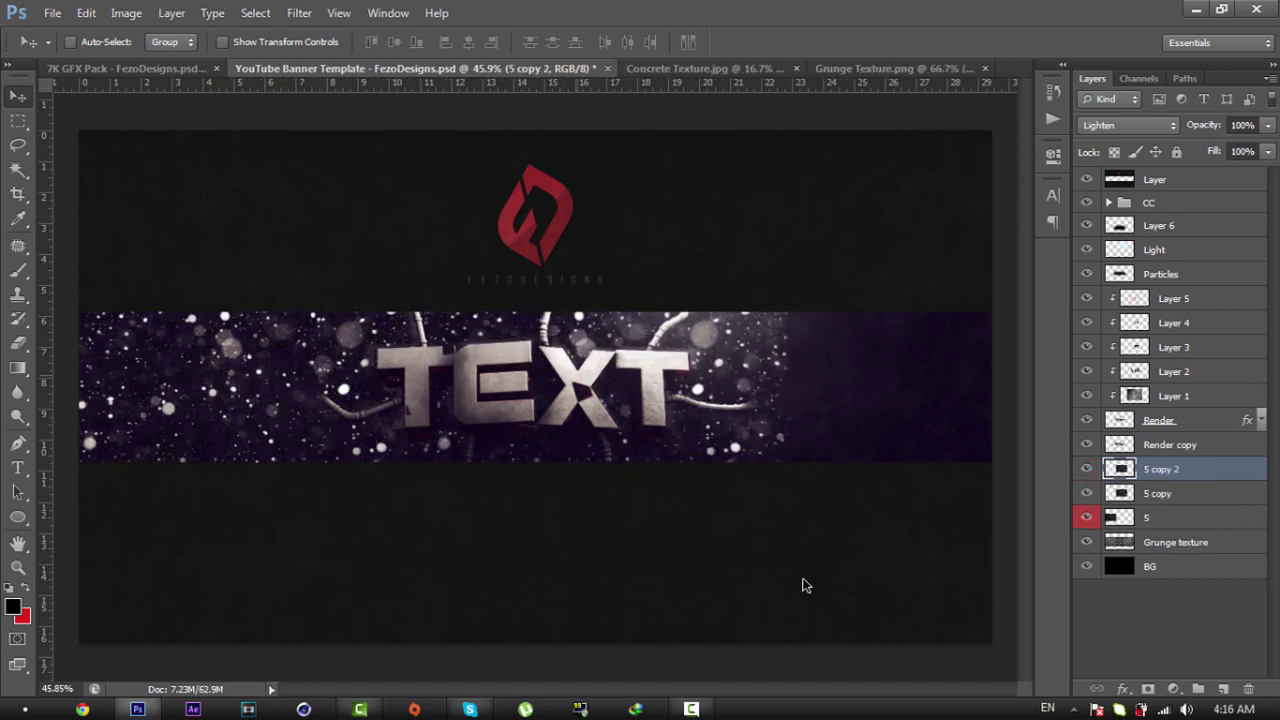
mouse_move(662, 378)
mouse_down()
mouse_move(824, 378)
mouse_move(886, 340)
mouse_up()
Step: Merge the three particle layers 5, 5 copy and 5 copy 2 into one
shift+click(1204, 517)
right_click(1204, 517)
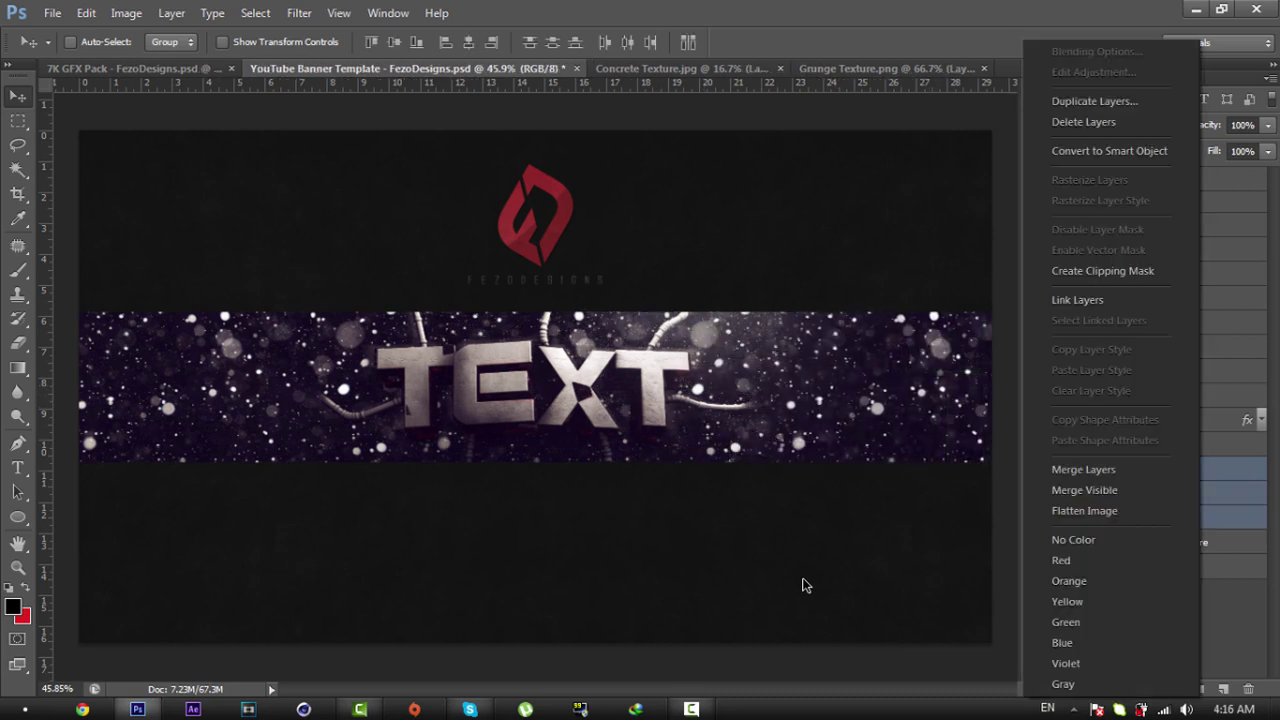
click(1112, 468)
Step: Set the merged particle layer's blend mode to Lighten and its opacity to 10%
click(1128, 125)
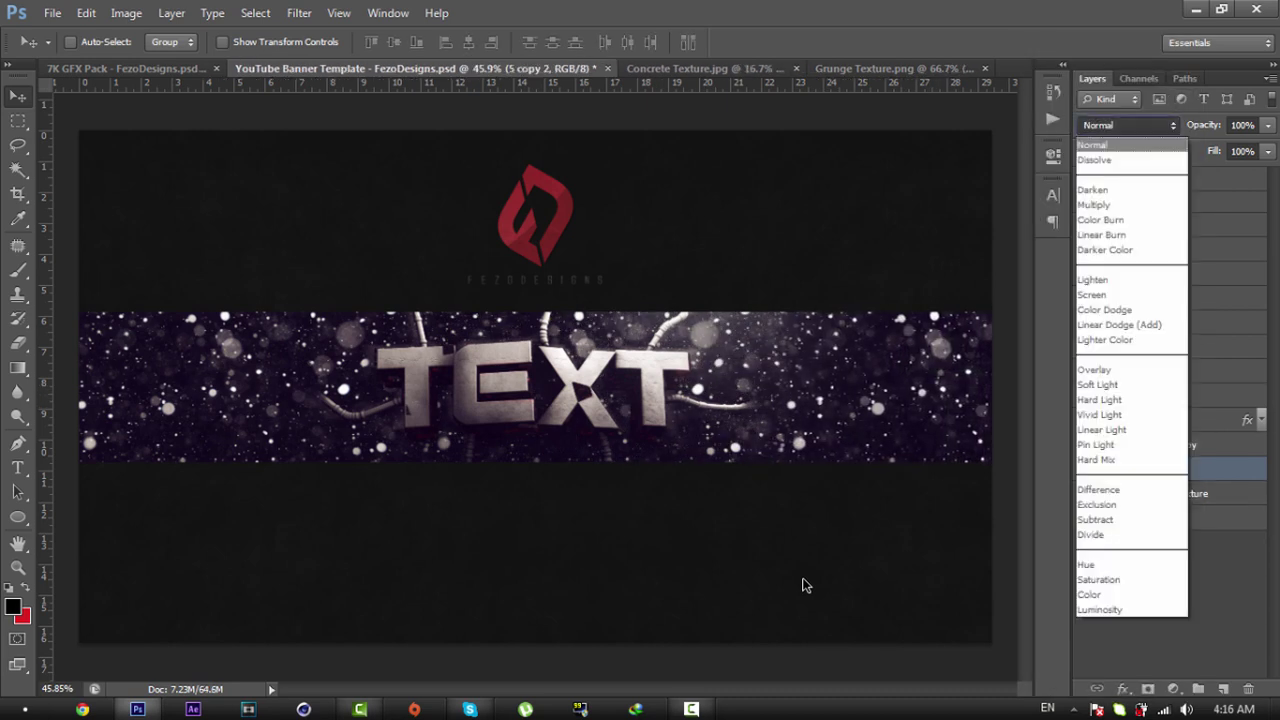
click(1128, 280)
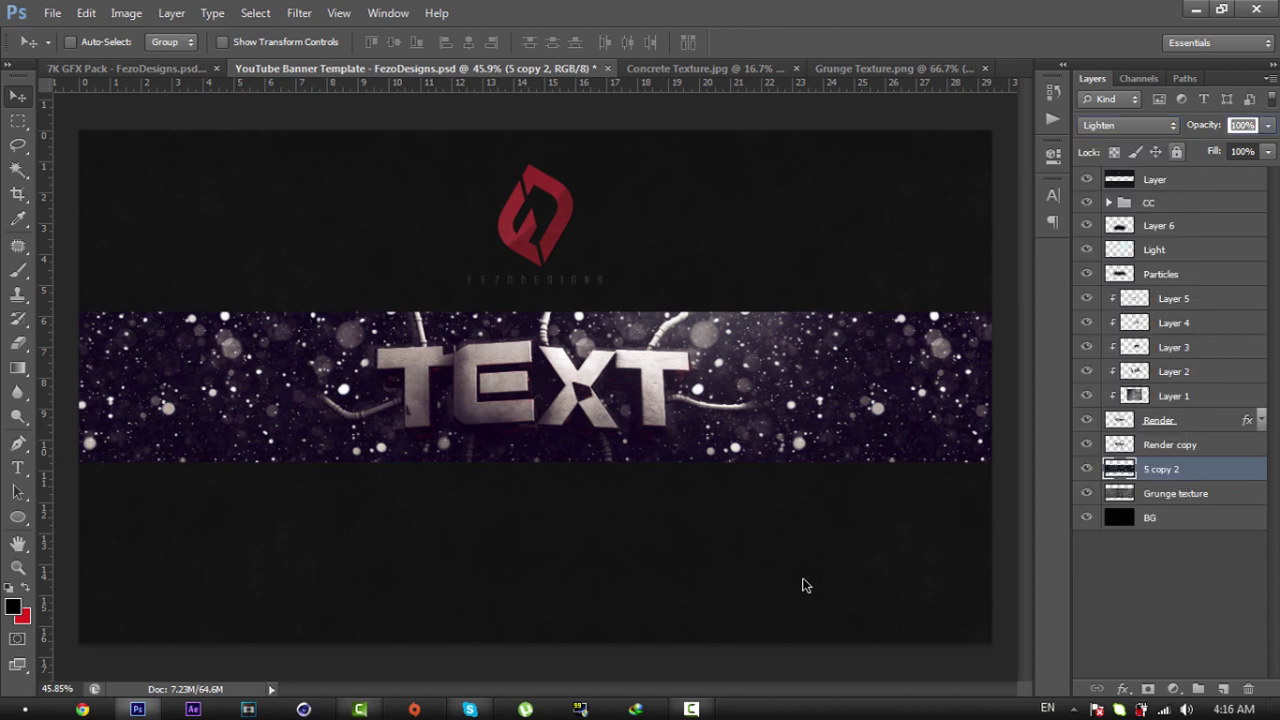
key(1)
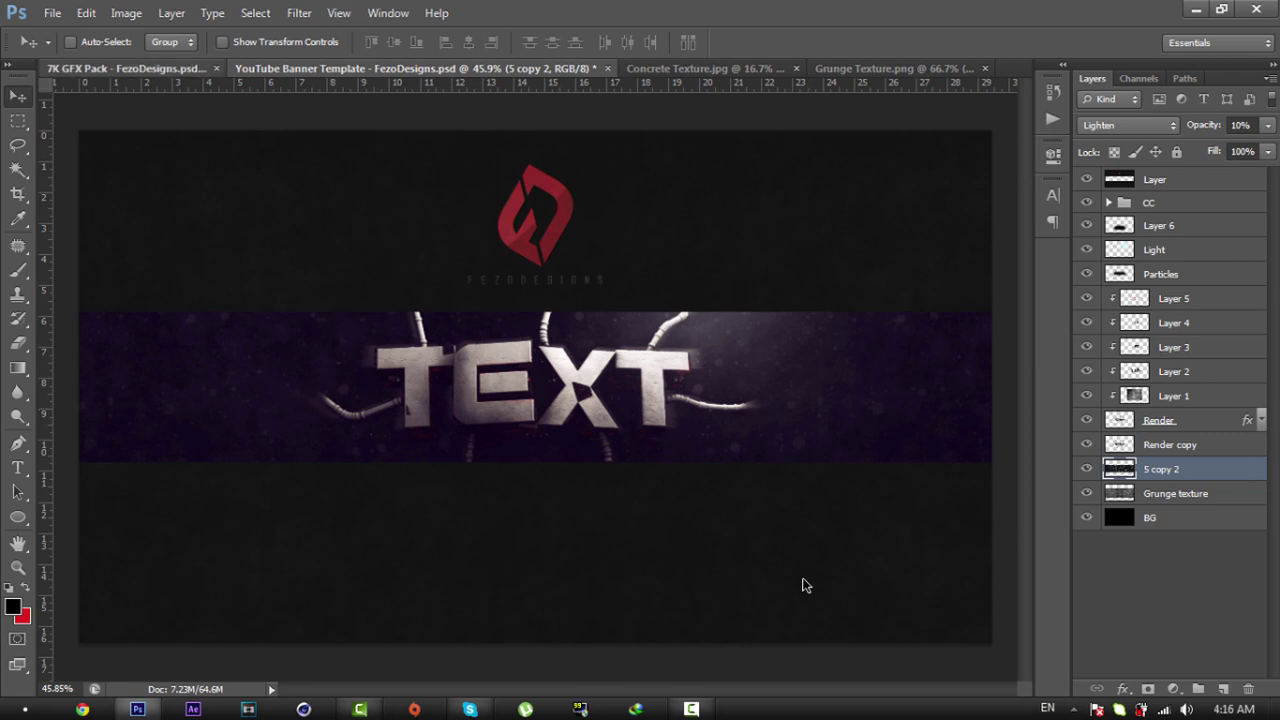
Step: In the 7K GFX Pack document, hide particle layer 5, collapse the Particles group and expand the Cool Stuff group
key(ctrl+shift+Tab)
key(ctrl+comma)
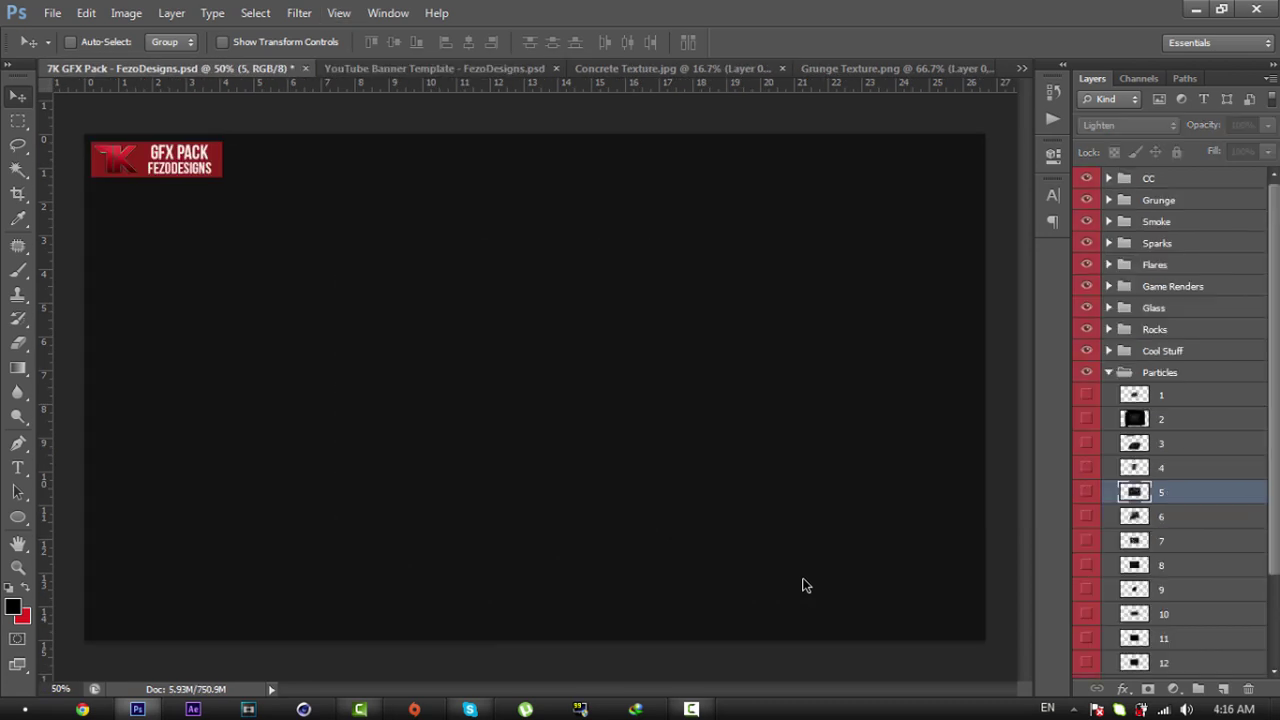
click(1108, 372)
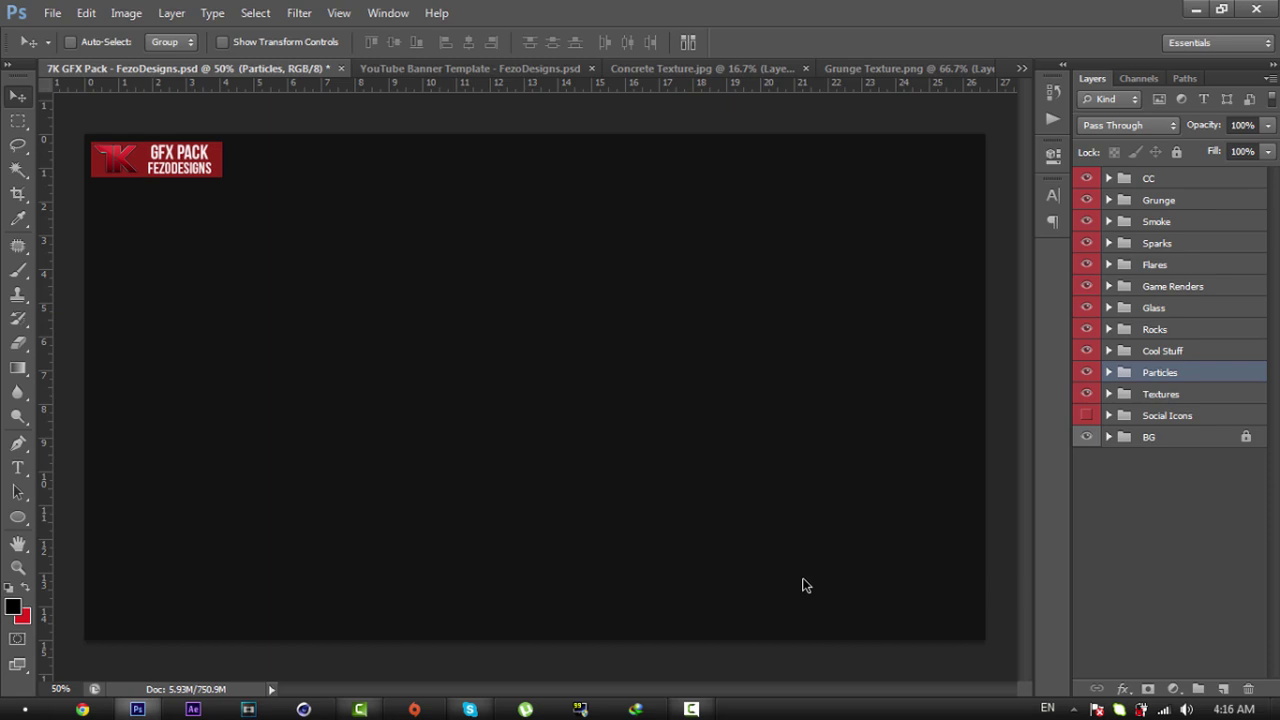
key(alt+bracketright)
click(1108, 350)
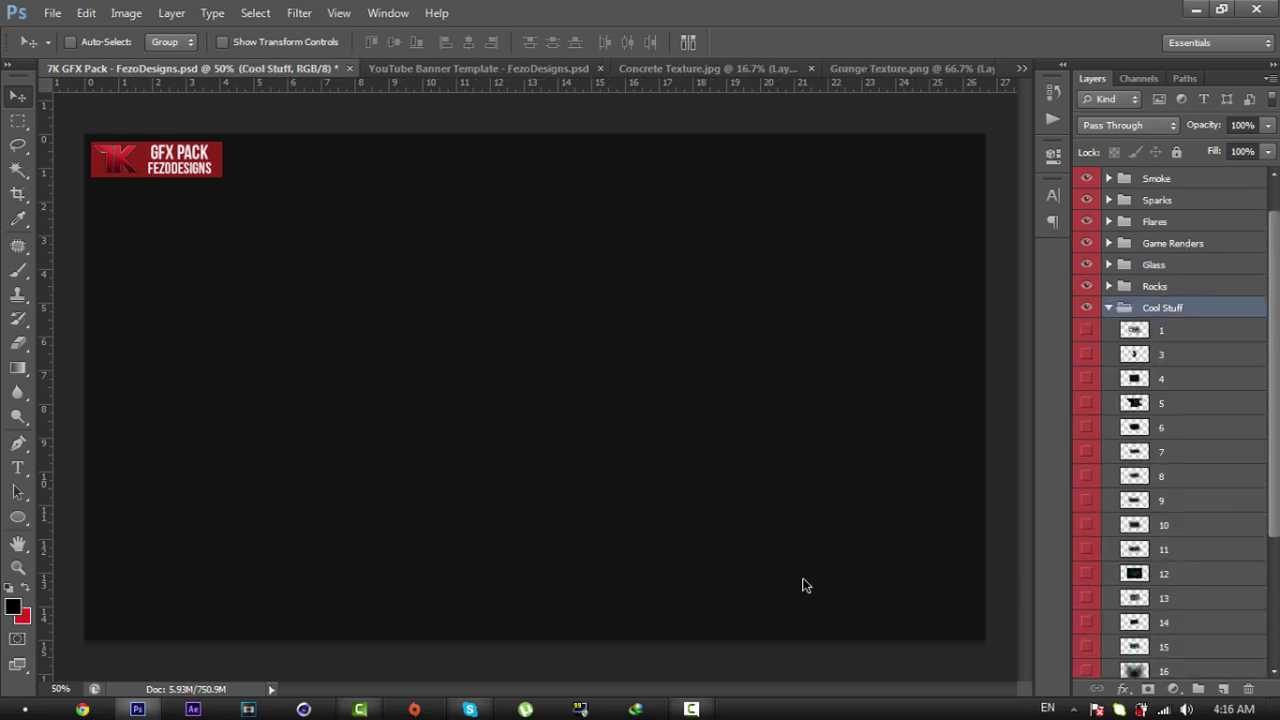
Step: Preview layers 1 and 3 of the Cool Stuff group
click(1086, 330)
click(1086, 330)
click(1086, 354)
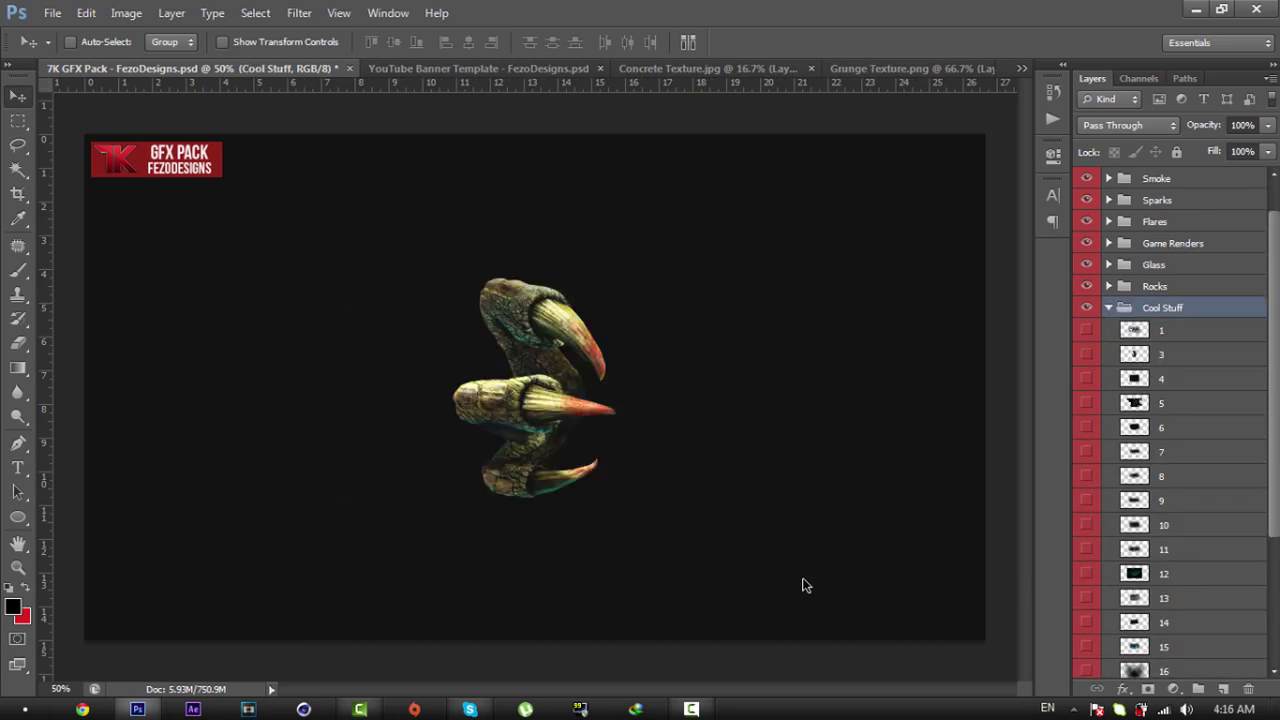
Step: Show Cool Stuff layer 4 and copy it into the YouTube banner, placing it over the left end of the strip
click(1087, 378)
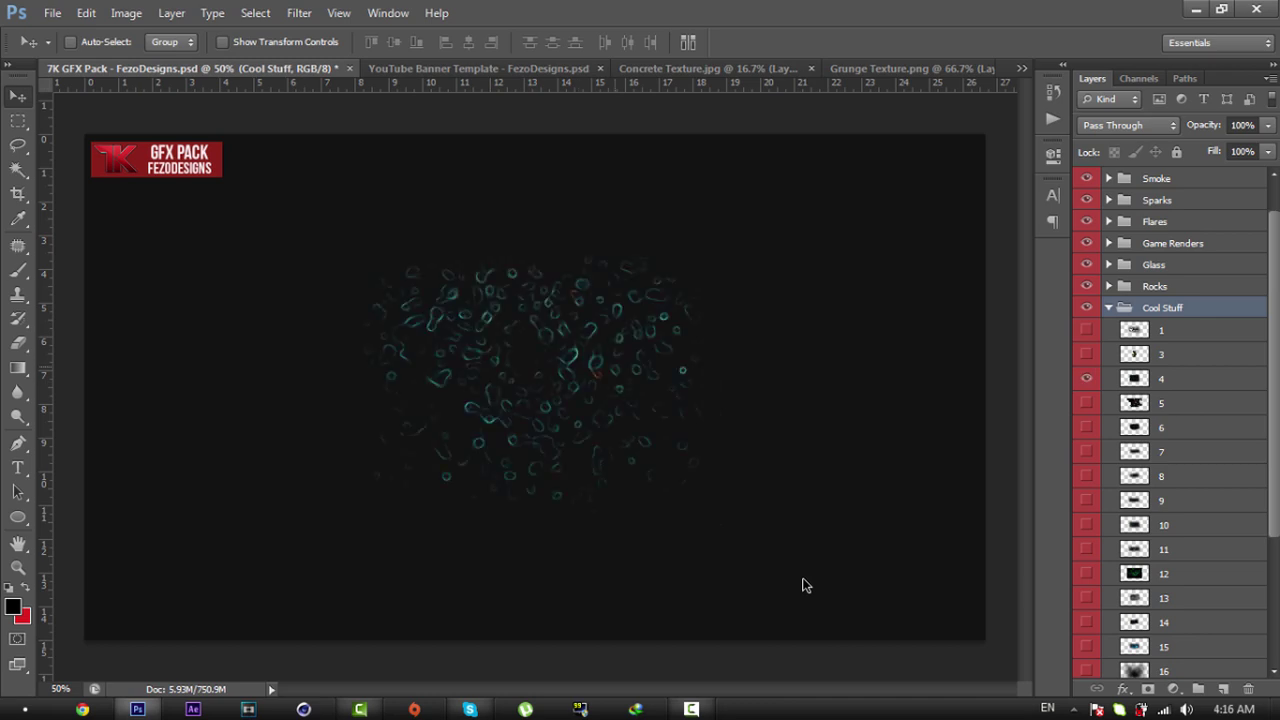
click(1200, 378)
drag(500, 312, 351, 18)
drag(351, 68, 318, 330)
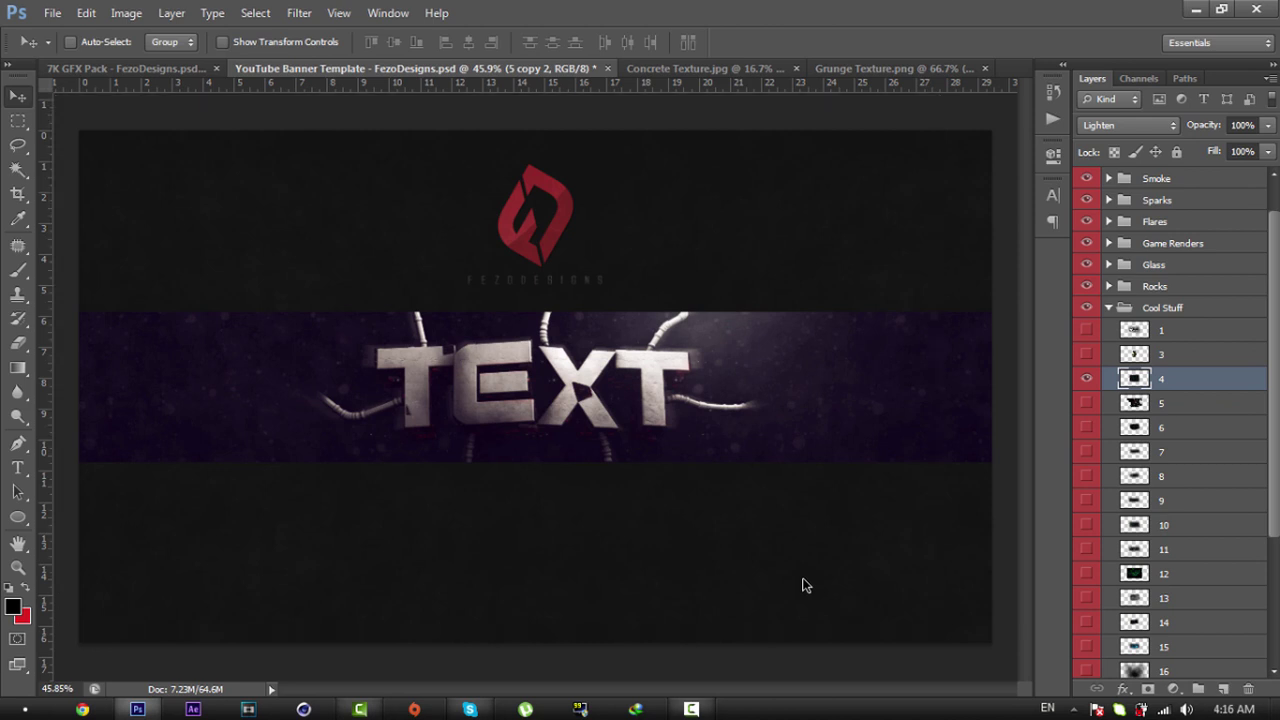
mouse_move(385, 398)
mouse_down()
mouse_move(320, 436)
mouse_move(271, 400)
mouse_up()
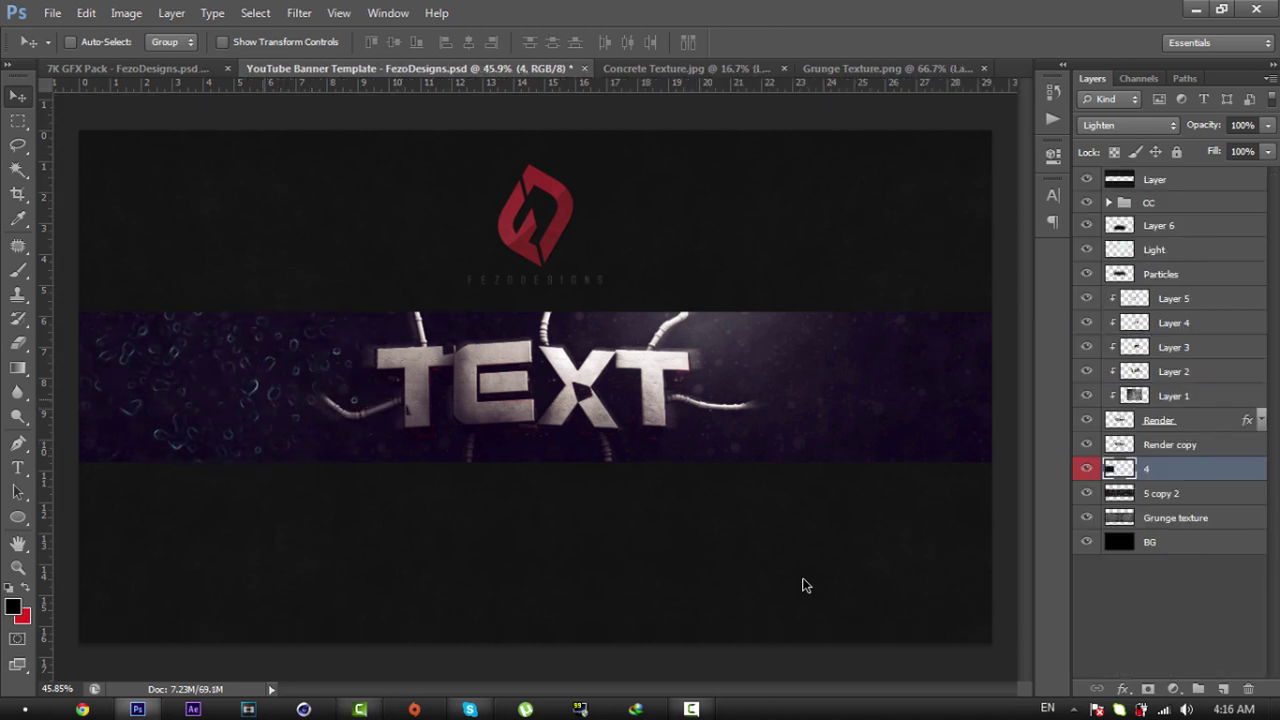
Step: Duplicate layer 4 and move the copy horizontally to the middle of the banner strip, behind the text
key(ctrl+j)
key(shift+Right)
key(shift+Right)
key(shift+Right)
key(shift+Right)
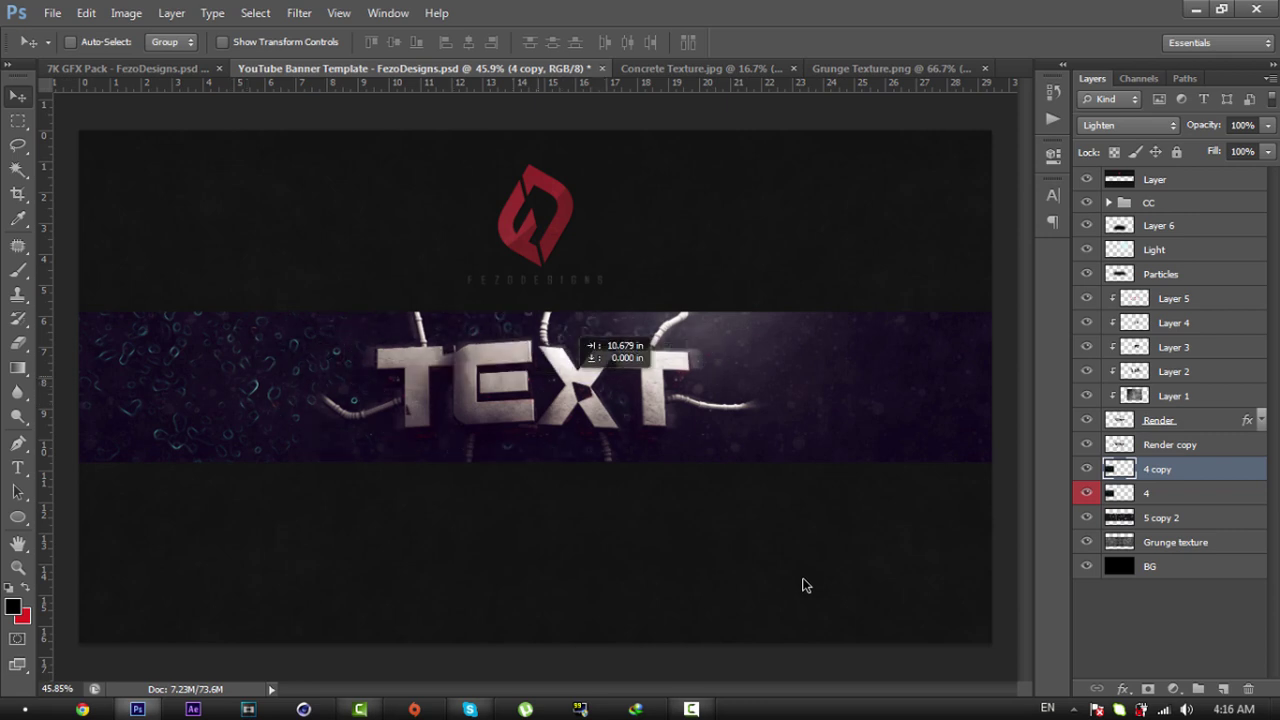
Step: Duplicate the middle copy of layer 4 and move it about 10 in horizontally onto the right part of the strip
key(ctrl+j)
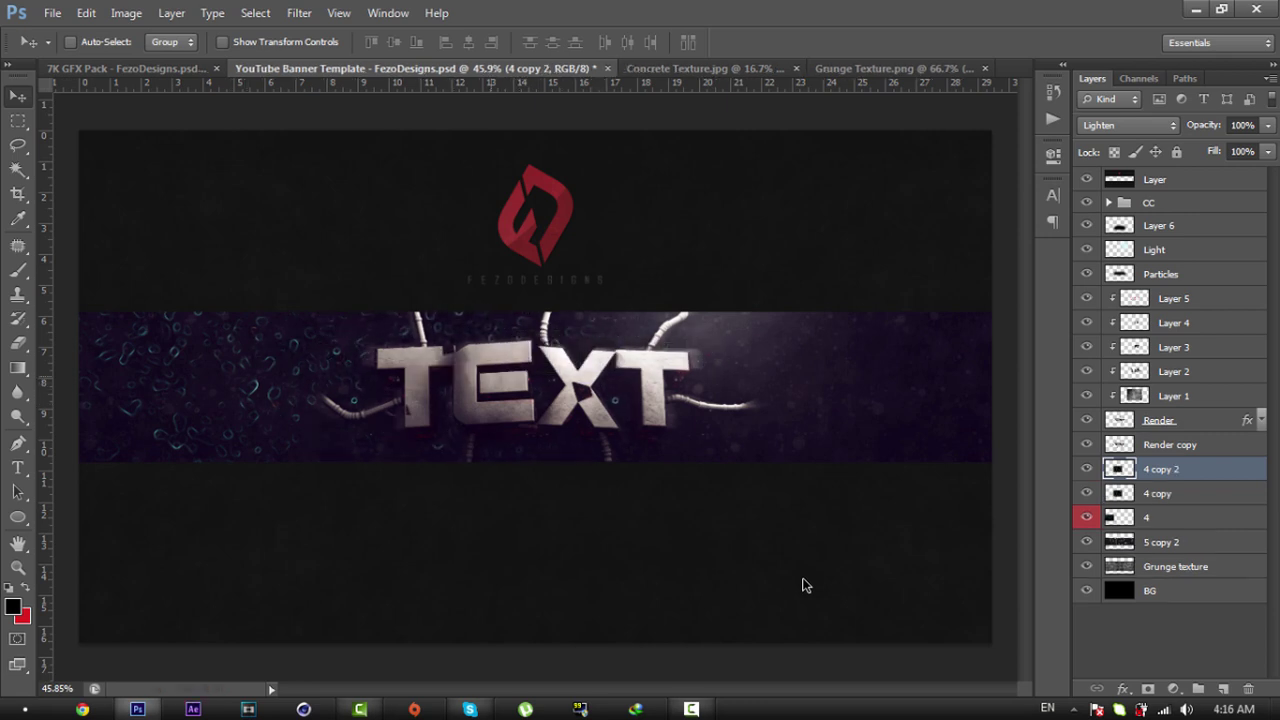
key(shift+Right)
key(shift+Right)
key(shift+Right)
key(shift+Right)
key(shift+Left)
key(shift+Left)
key(shift+Left)
key(shift+Left)
key(shift+Left)
key(shift+Left)
key(shift+Left)
key(shift+Left)
key(shift+Left)
key(shift+Left)
key(shift+Left)
key(shift+Left)
key(shift+Left)
key(shift+Left)
key(shift+Left)
key(shift+Left)
key(shift+Left)
key(shift+Left)
key(shift+Left)
key(shift+Left)
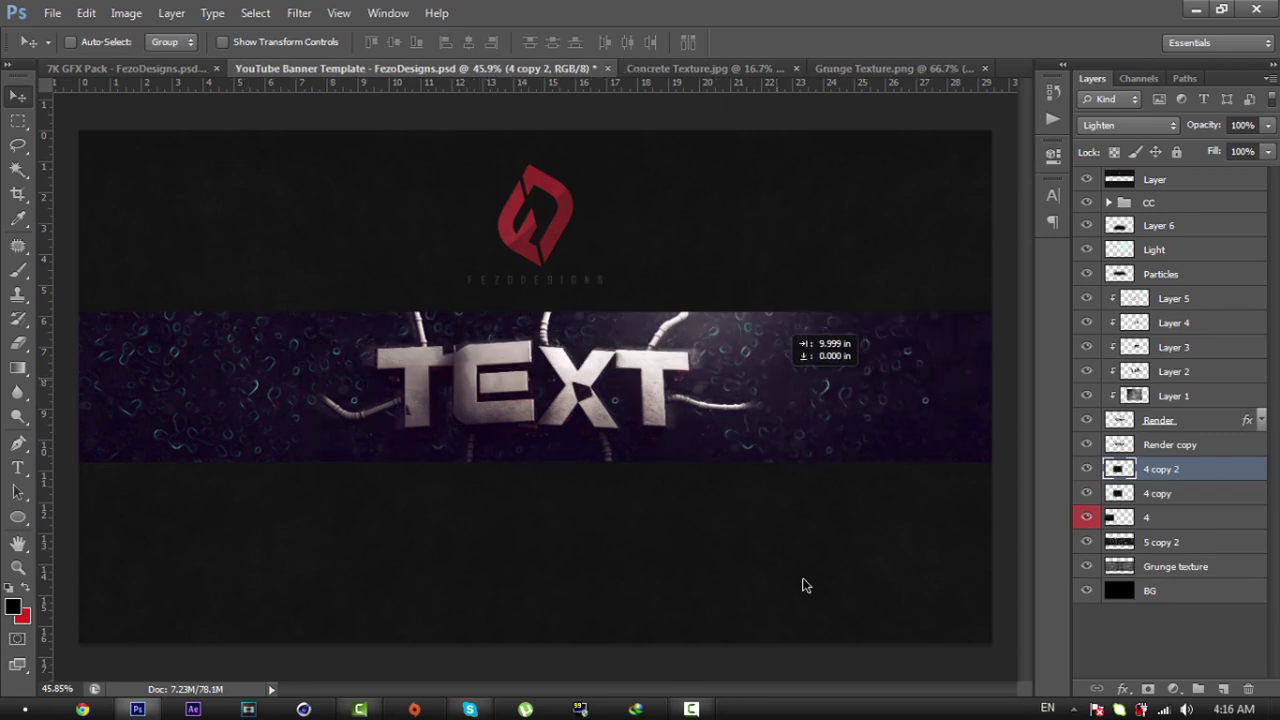
Step: Duplicate the 4 copy 2 layer and move the new copy horizontally to fill the strip's remaining right end
key(ctrl+j)
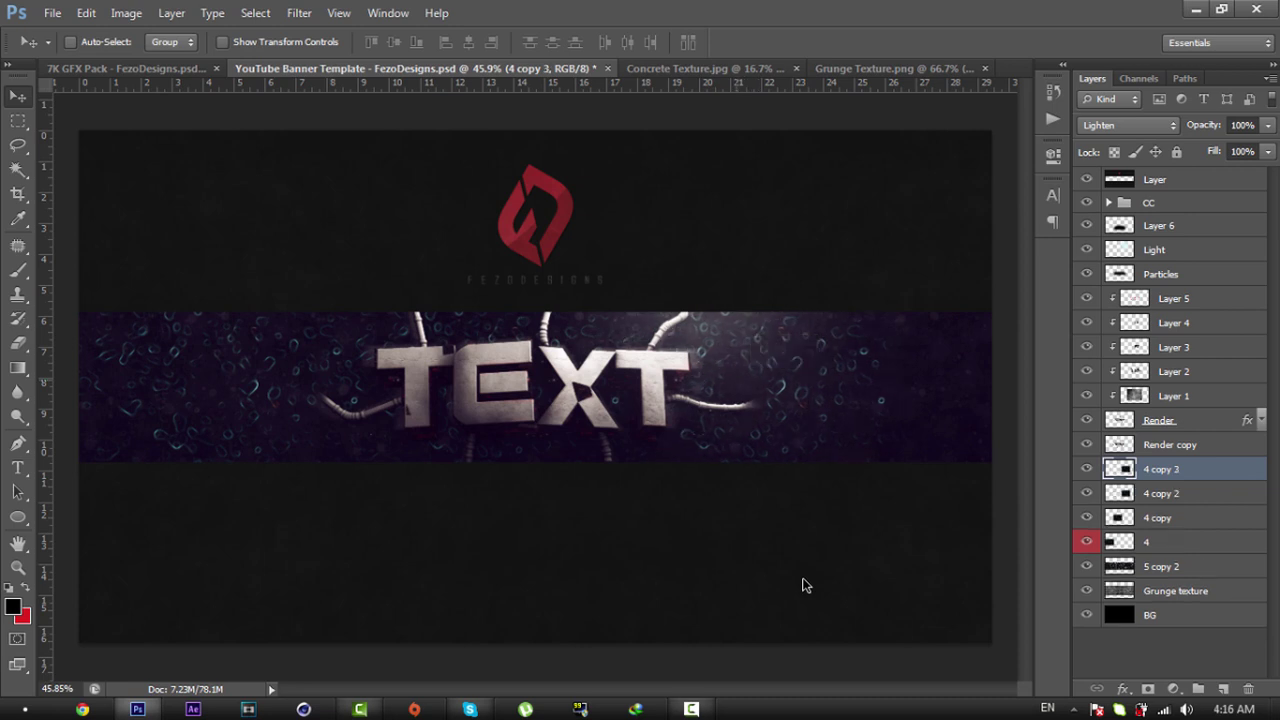
key(shift+Right)
key(shift+Right)
key(shift+Right)
key(shift+Right)
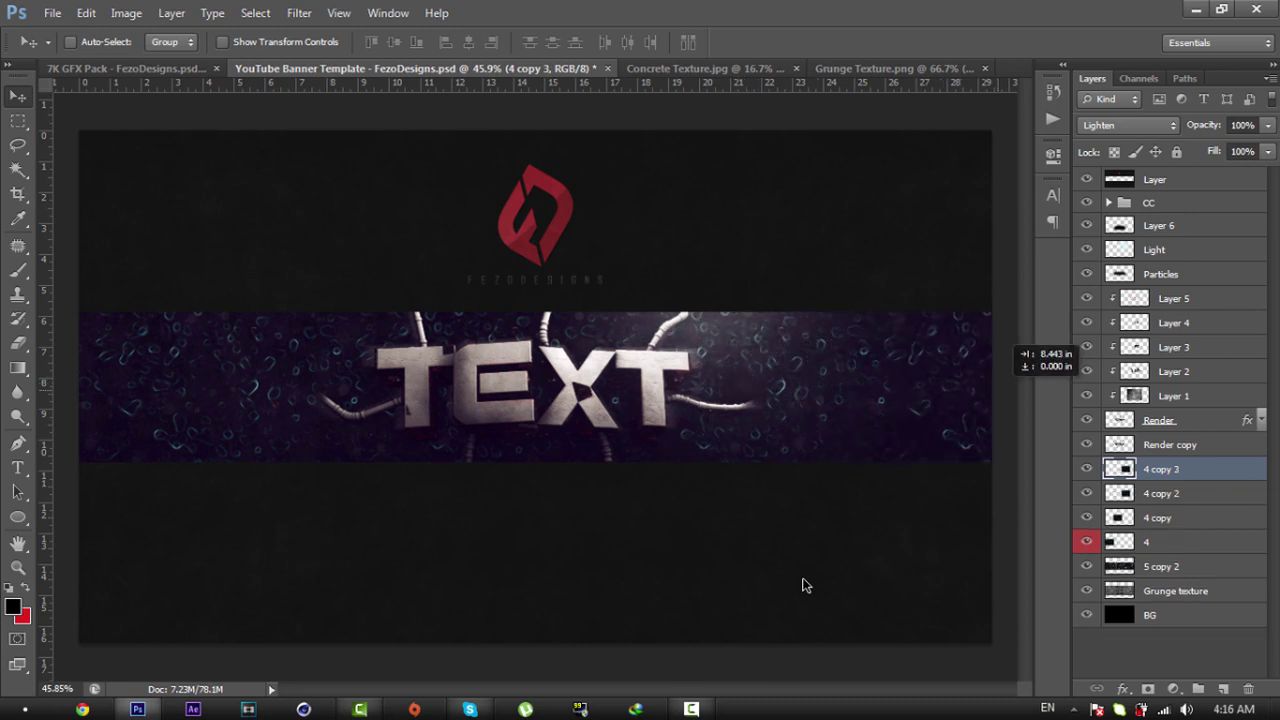
key(shift+Right)
key(shift+Right)
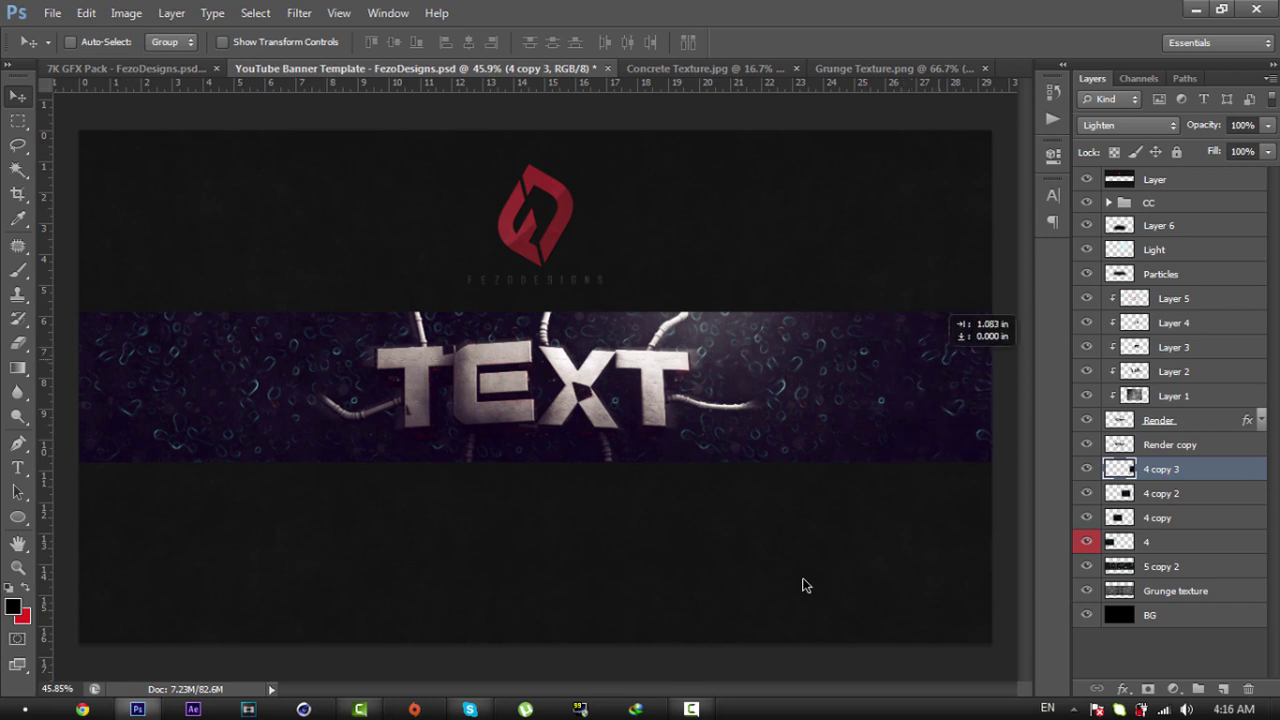
Step: Merge layer 4 and its three copies into a single layer
key(alt+shift+bracketleft)
key(alt+shift+bracketleft)
key(alt+shift+bracketleft)
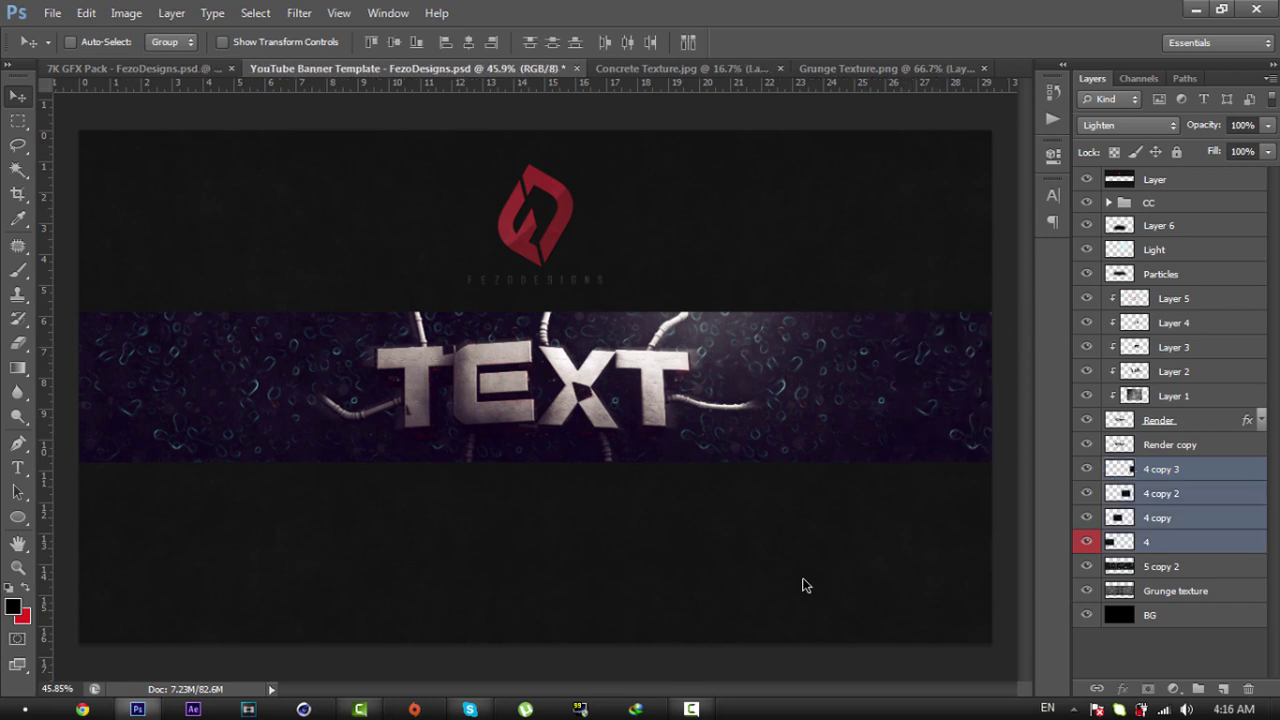
right_click(1156, 541)
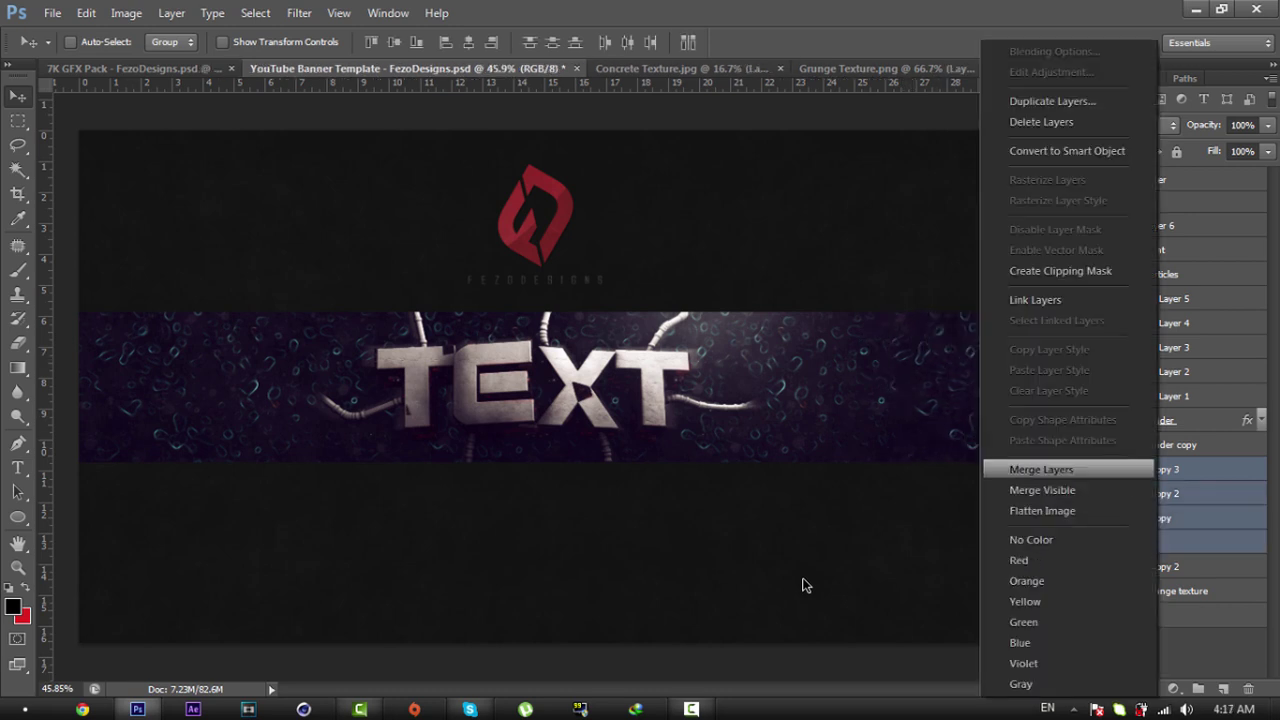
click(1120, 468)
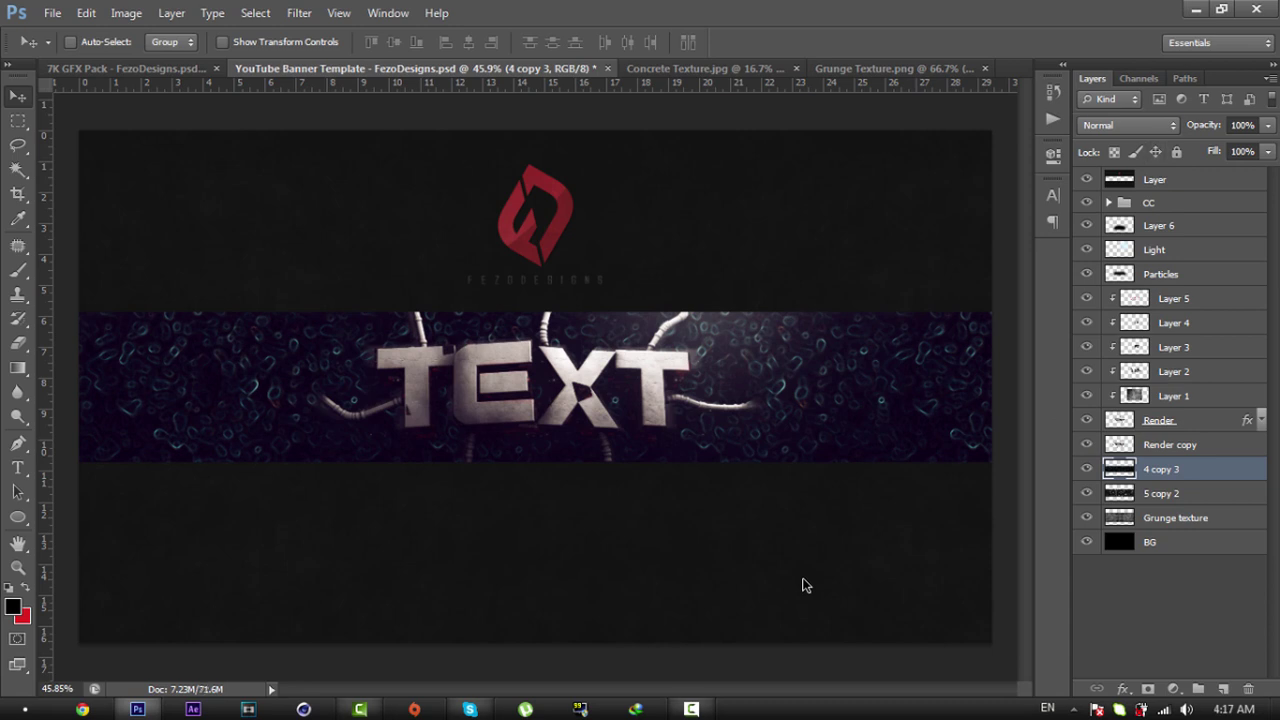
Step: Set the merged 4 copy 3 layer's blend mode to Lighten and its opacity to 23%
click(1128, 125)
key(Down)
key(Down)
key(Down)
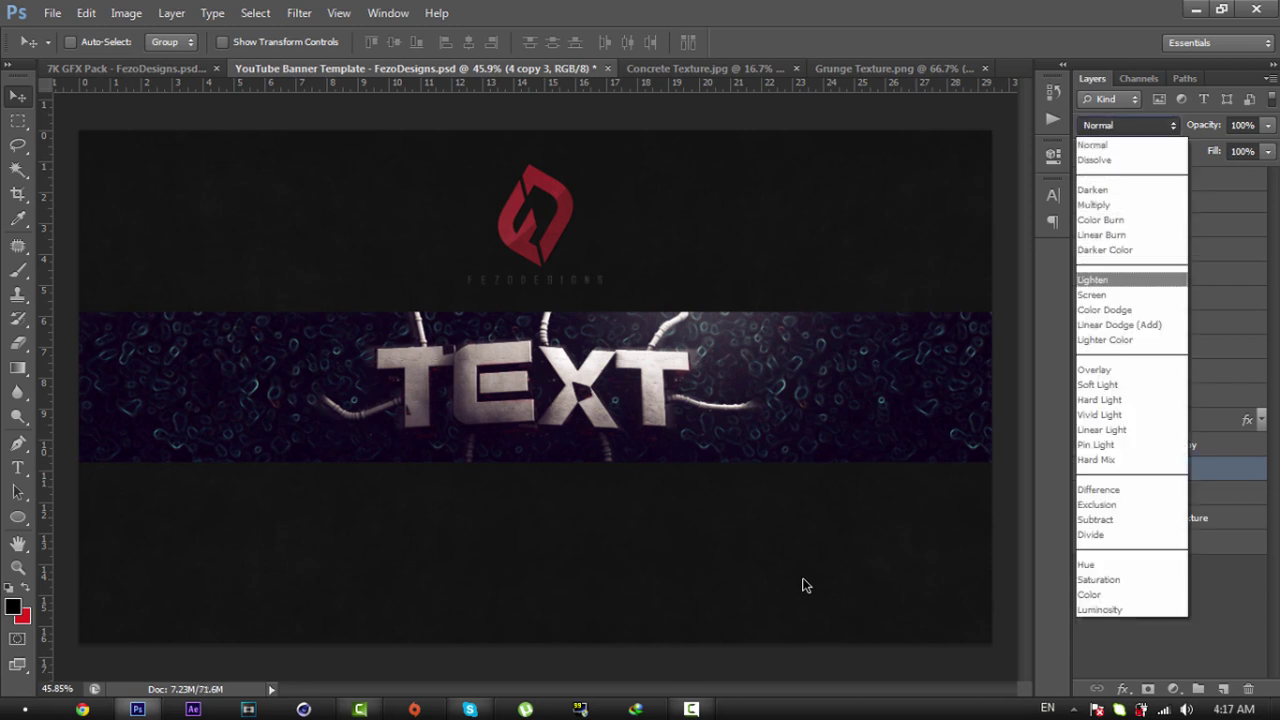
key(Return)
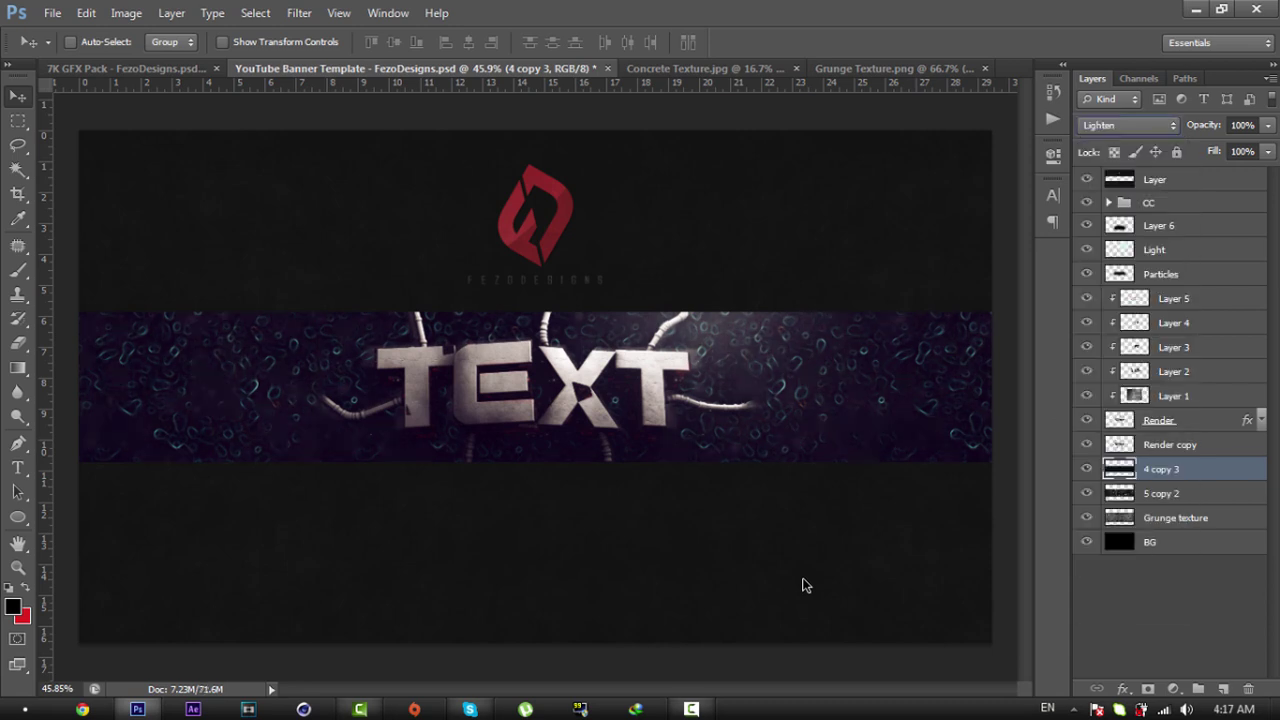
key(Tab)
text(20)
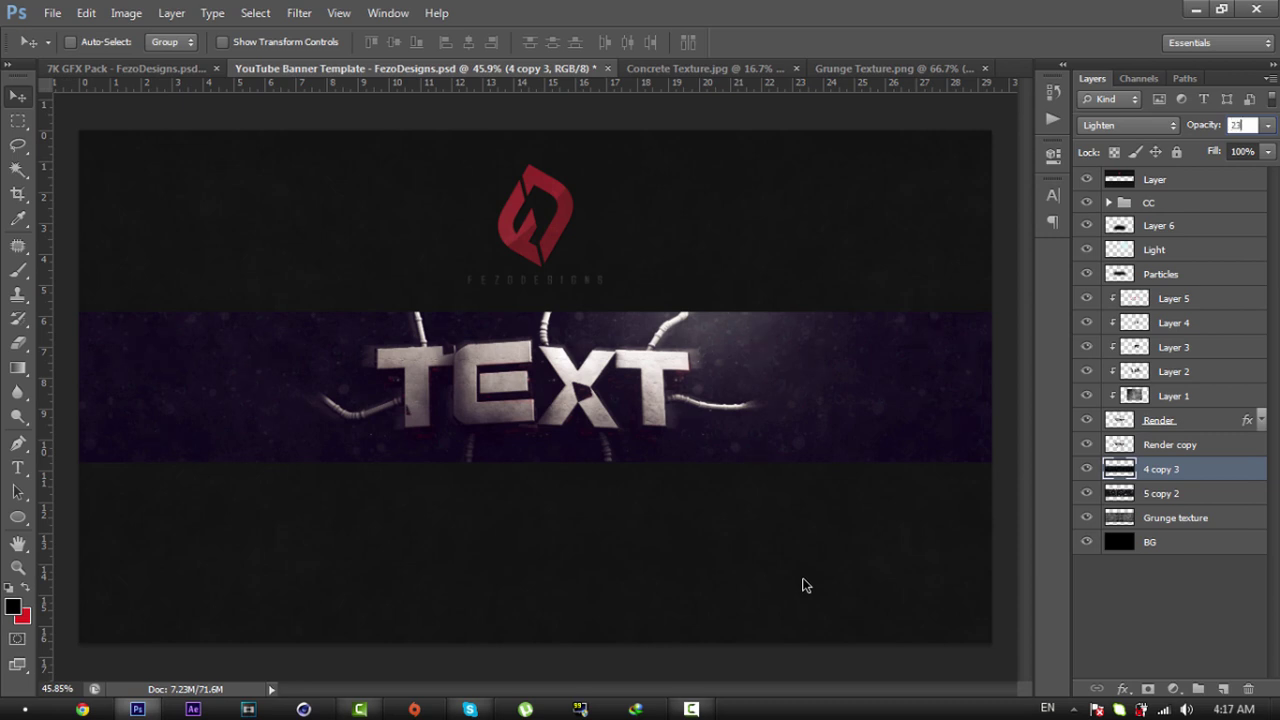
key(Return)
Step: Try 50% opacity on the 4 copy 3 layer and settle on 25%
key(z)
key(ctrl+plus)
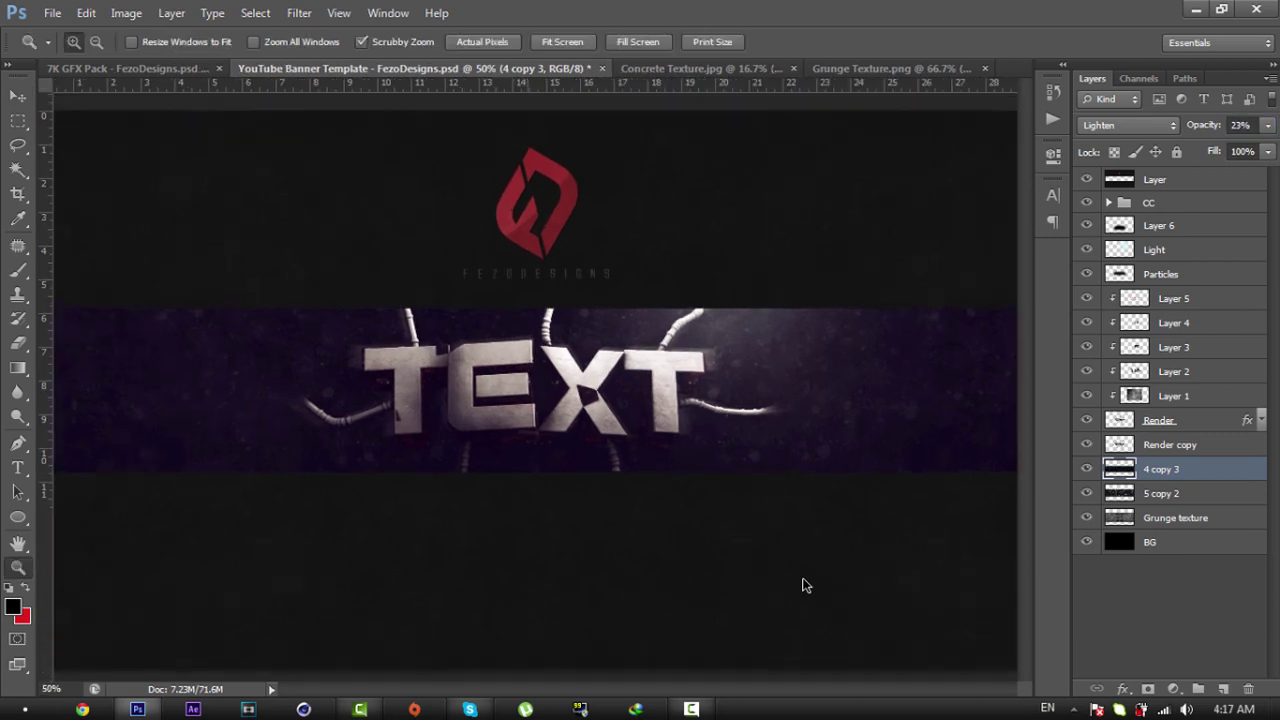
key(Return)
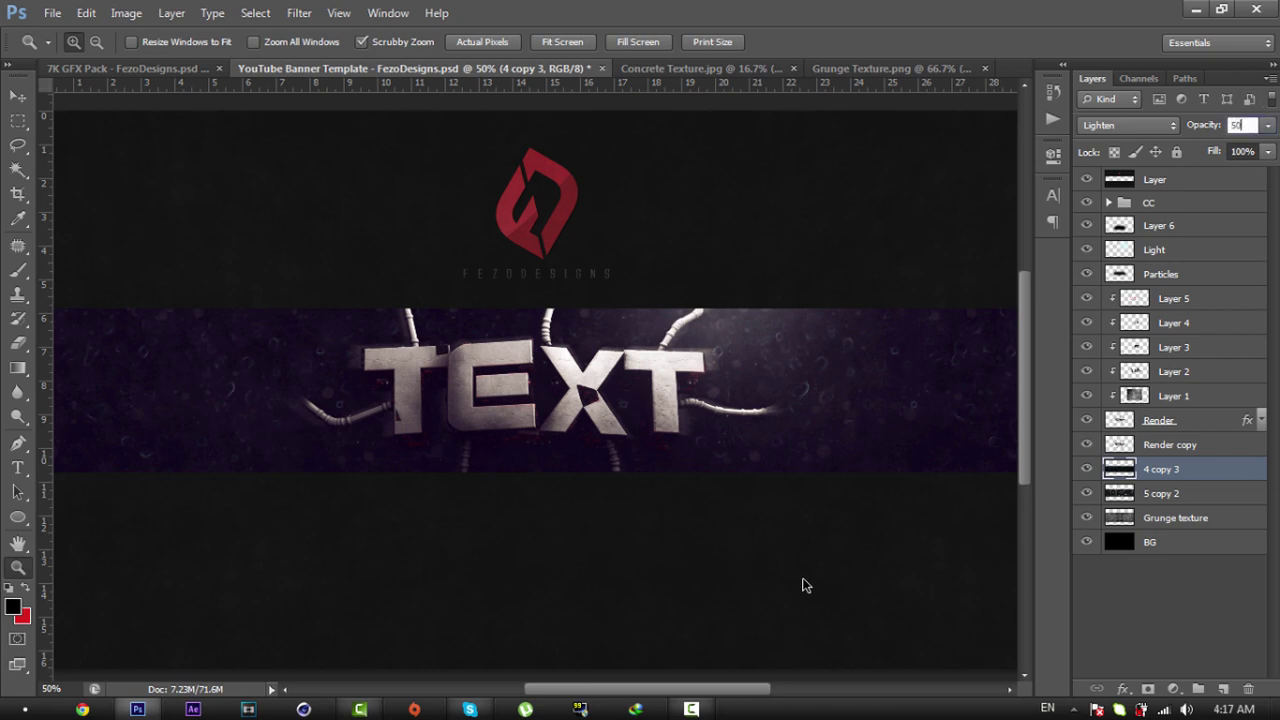
text(5)
key(BackSpace)
key(Return)
key(ctrl+plus)
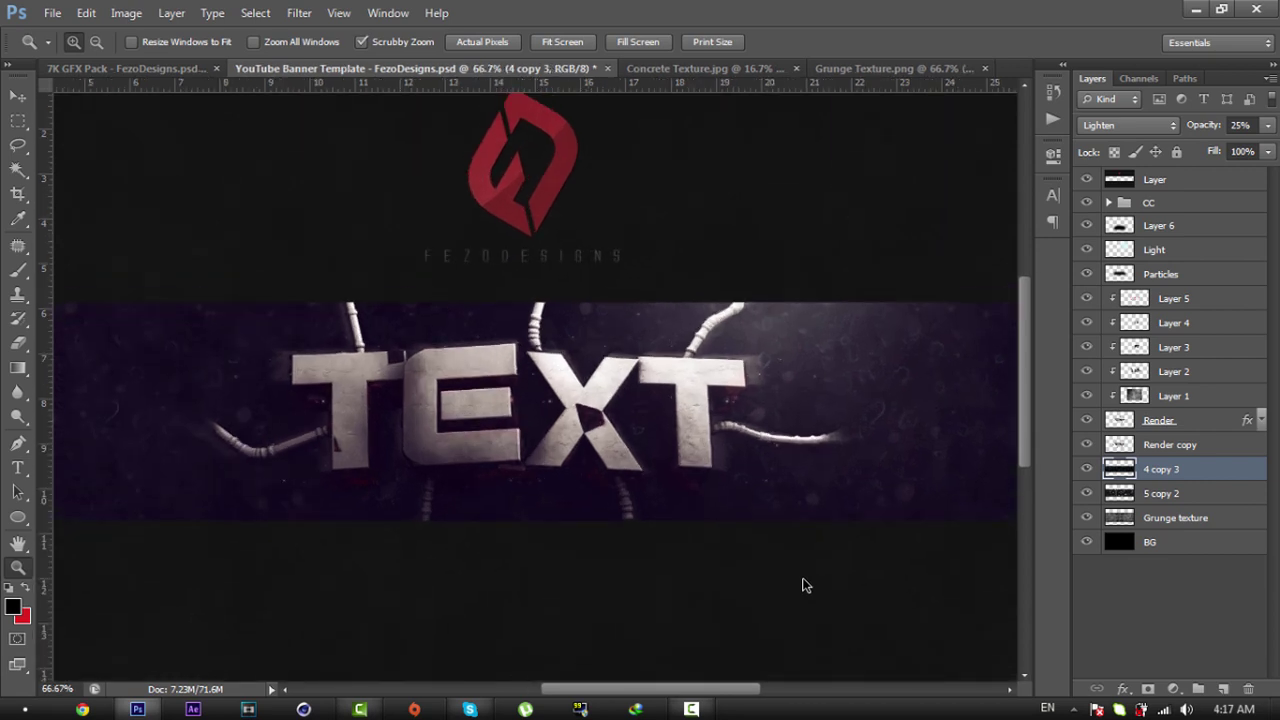
Step: Switch to the 7K GFX Pack document, hide layer 4 of the Cool Stuff group and collapse the group
key(ctrl+shift+Tab)
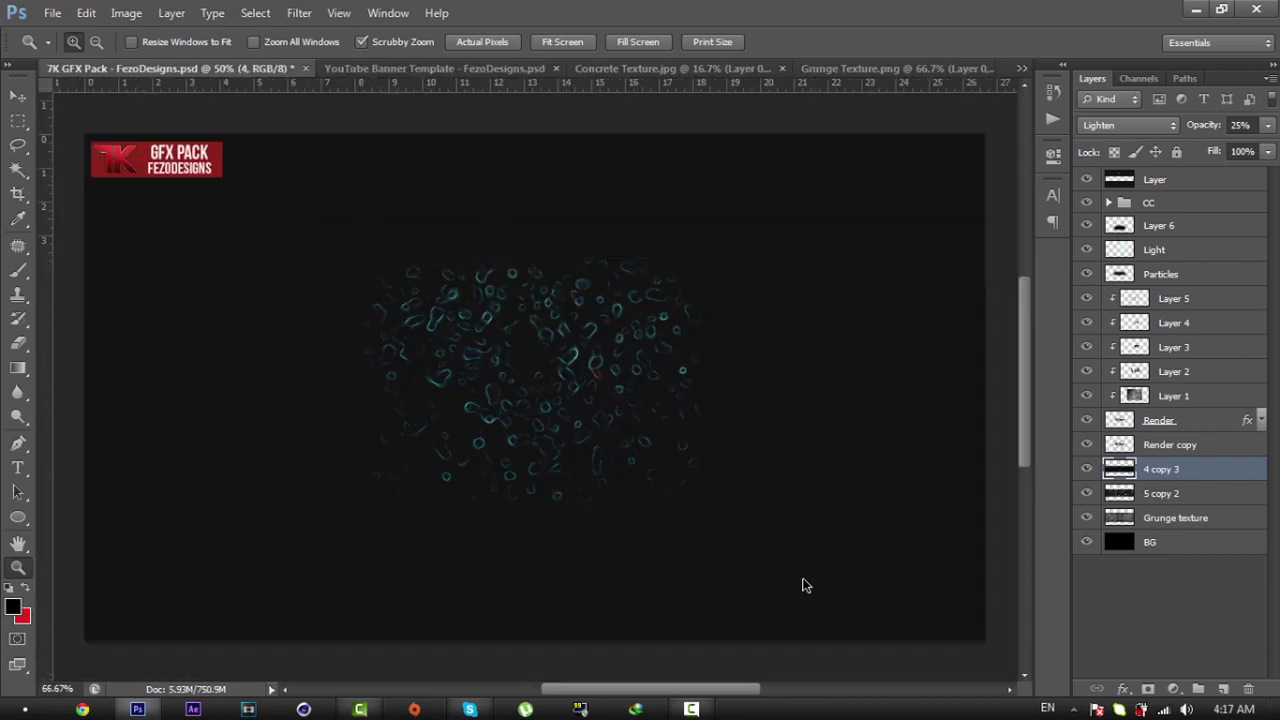
key(ctrl+comma)
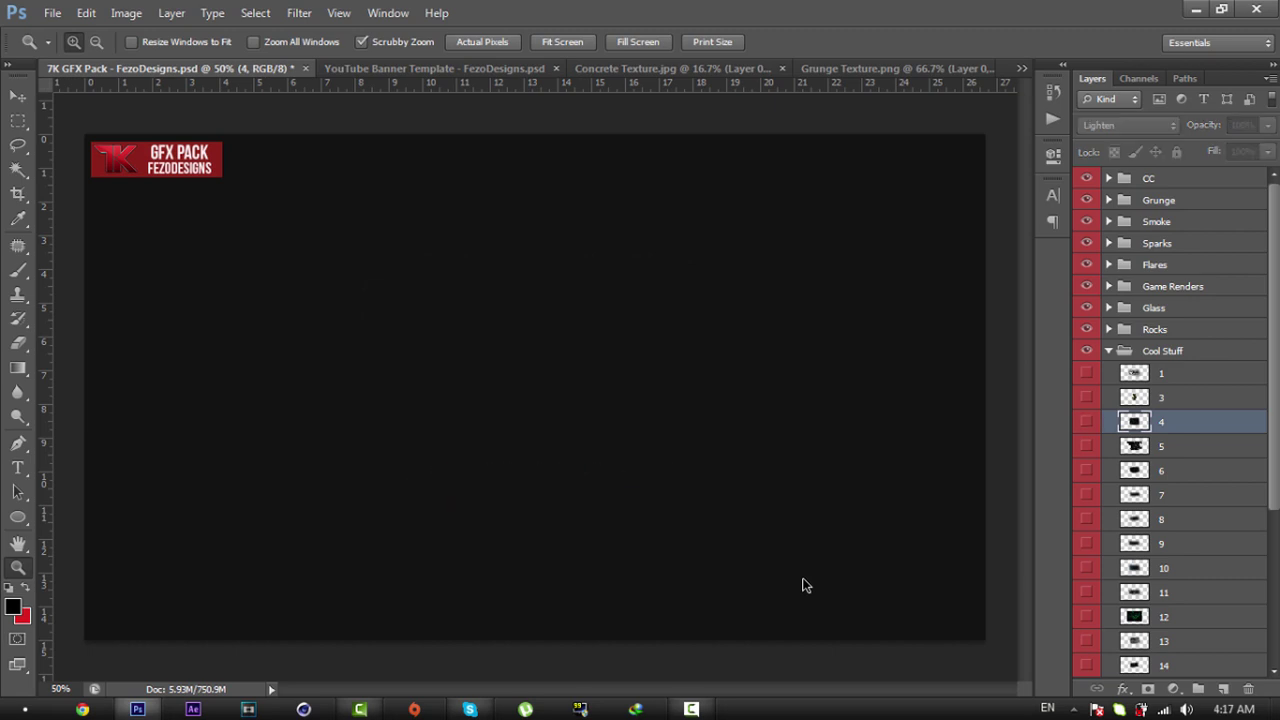
key(alt+bracketright)
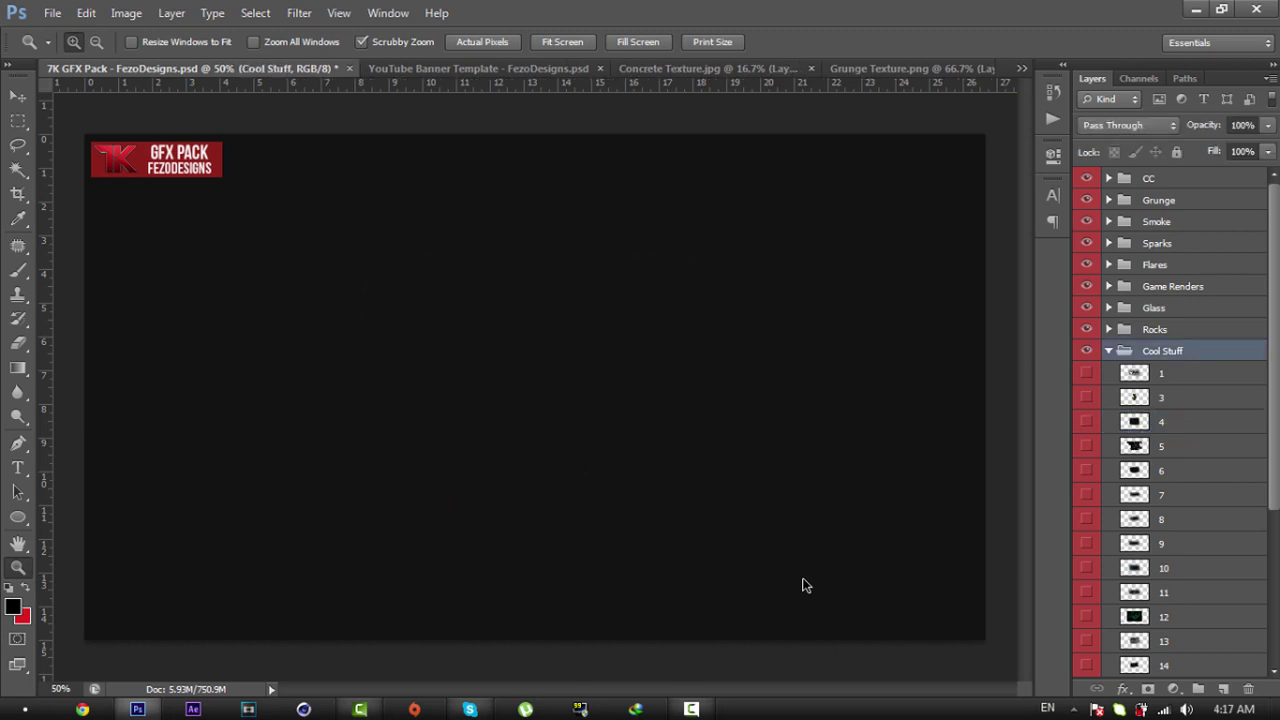
click(1108, 351)
key(alt)
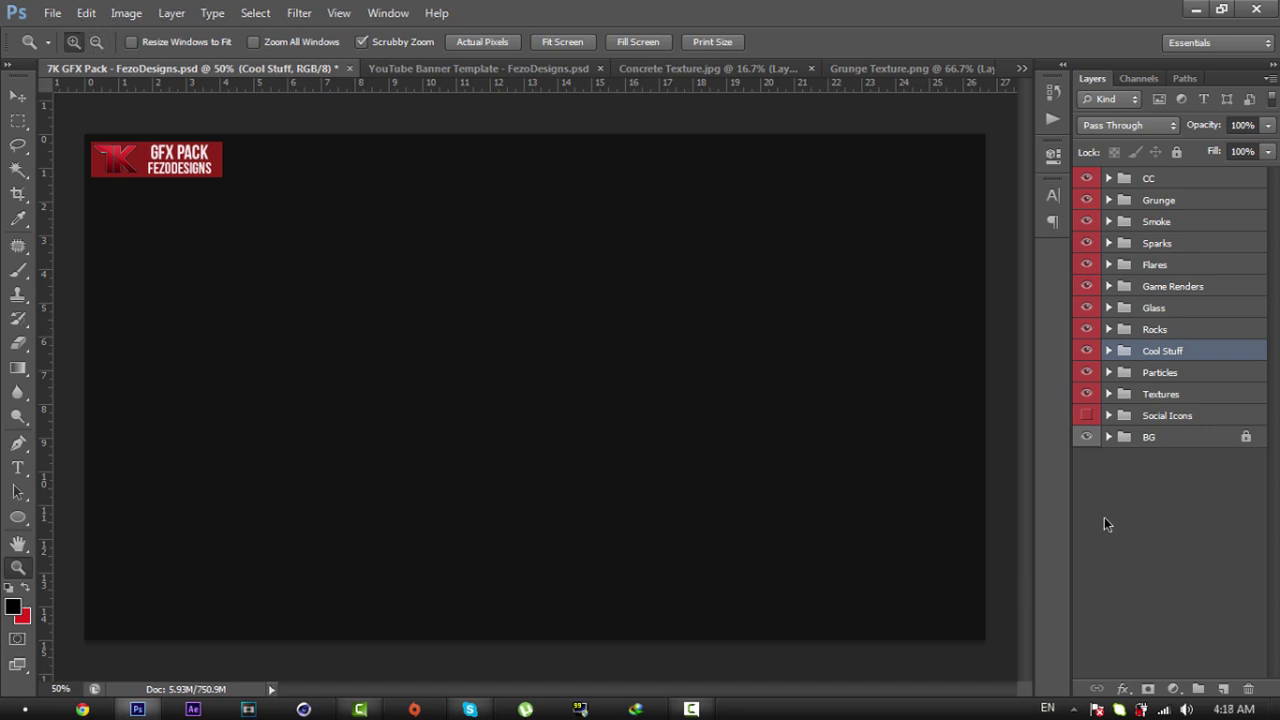
click(1150, 224)
click(1148, 244)
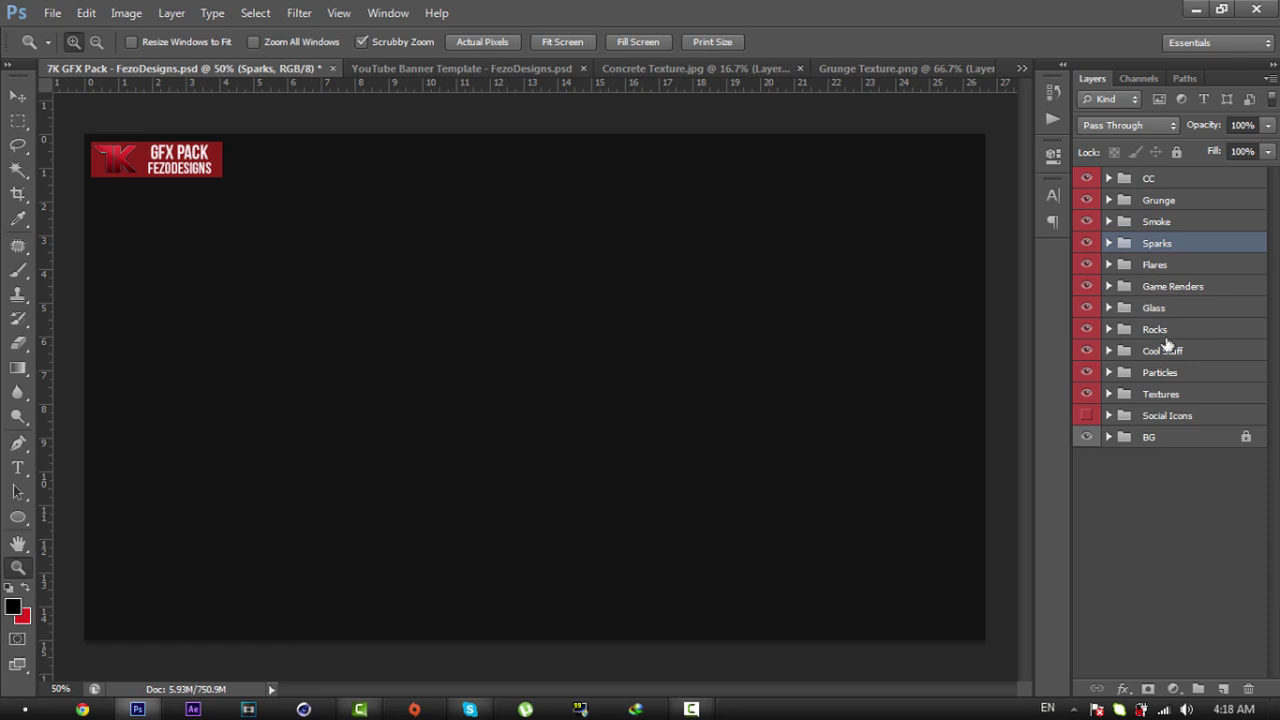
click(1128, 357)
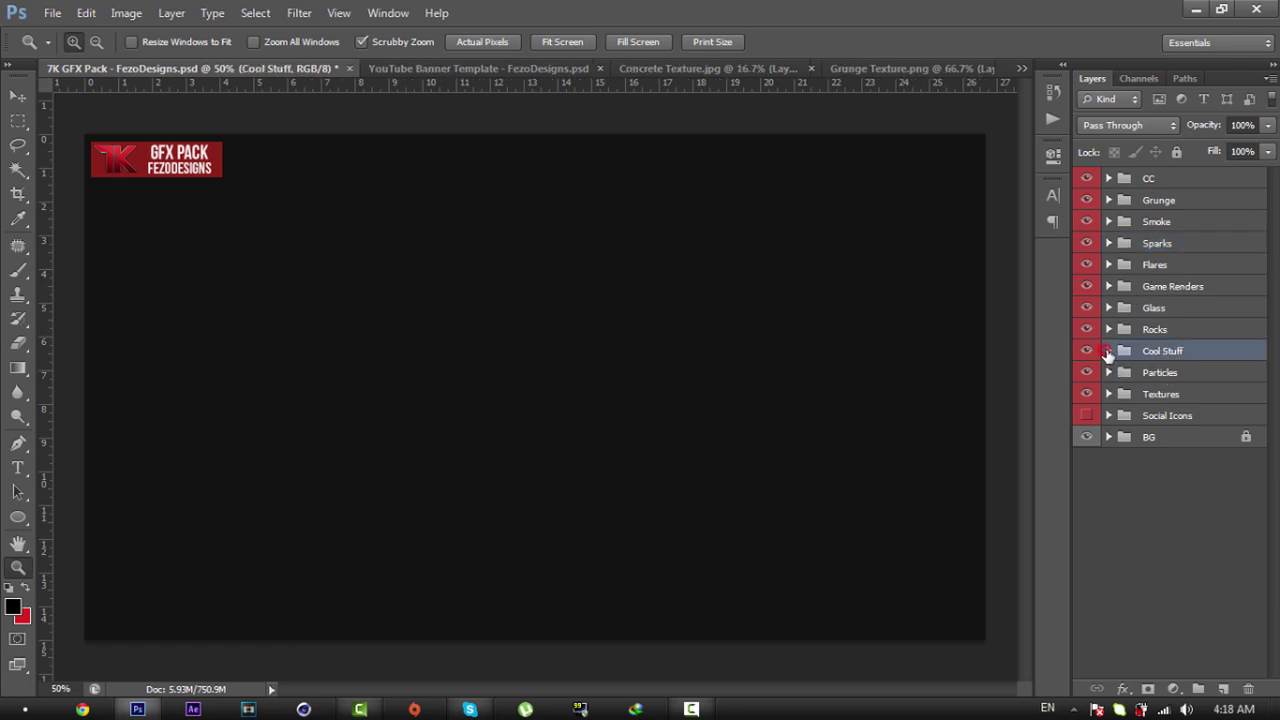
Step: Preview Cool Stuff layers 1, 3, 4 and 5 one at a time, hiding each again, and show layer 6
click(1108, 351)
click(1087, 373)
click(1087, 373)
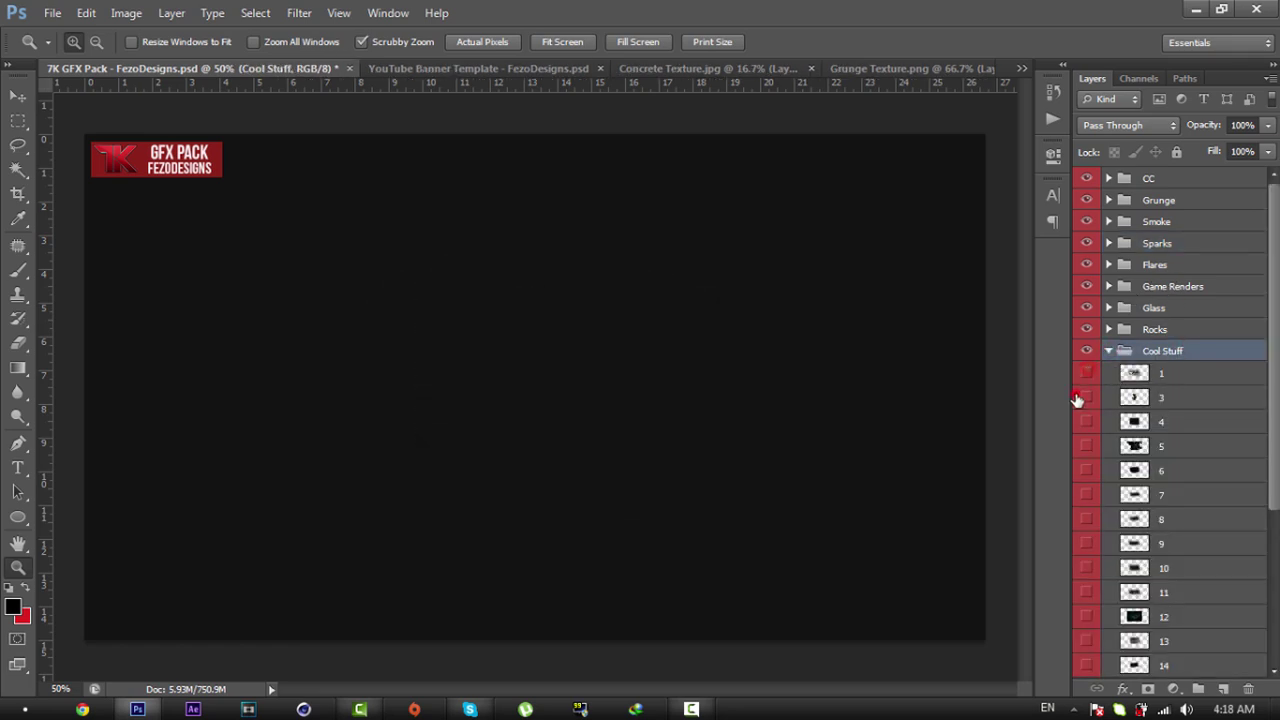
click(1087, 398)
click(1087, 398)
click(1087, 421)
click(1087, 421)
click(1086, 446)
click(1086, 446)
click(1086, 470)
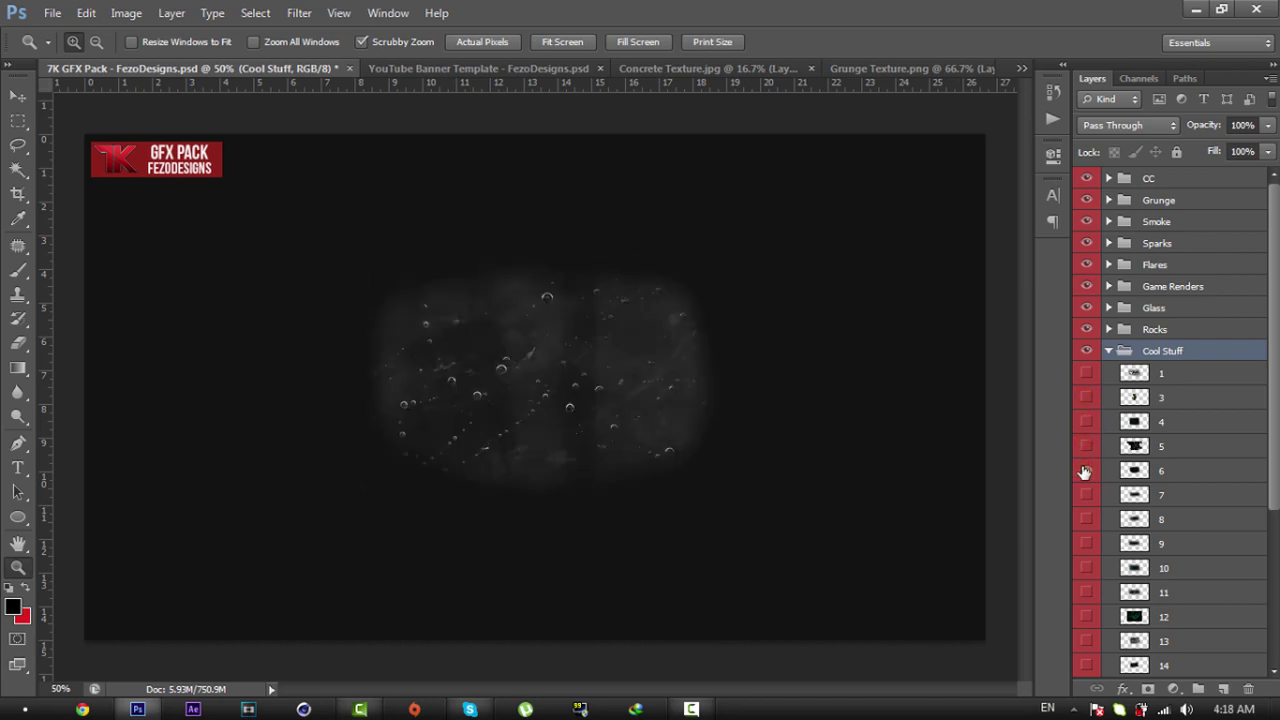
Step: Copy Cool Stuff layer 6 into the YouTube Banner Template document and position it over the text strip
click(1179, 479)
key(v)
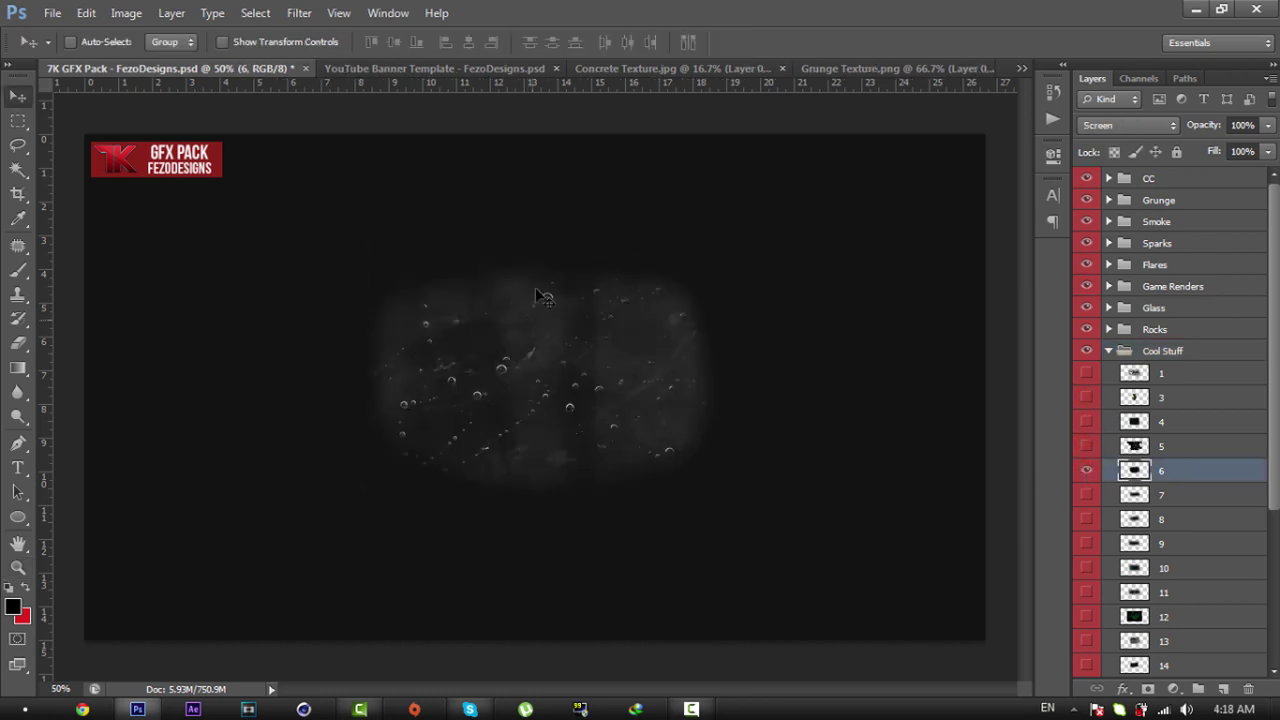
drag(534, 291, 432, 80)
drag(449, 129, 551, 444)
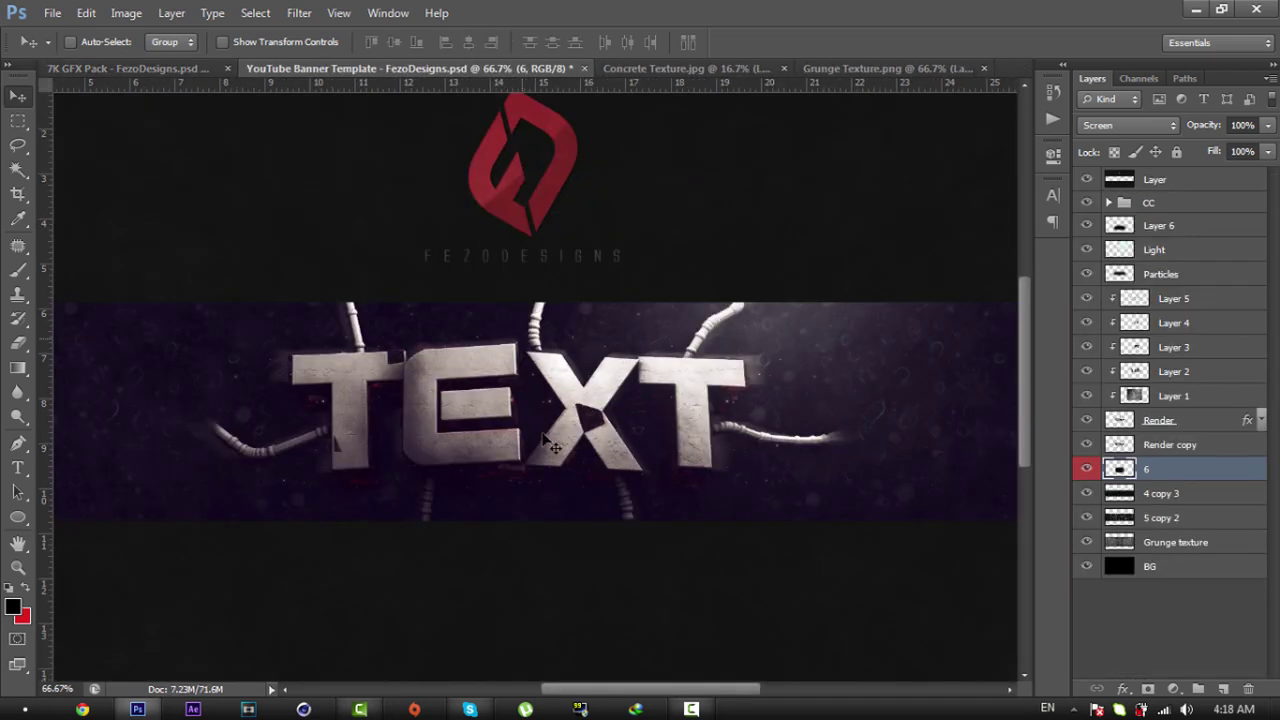
drag(534, 383, 531, 404)
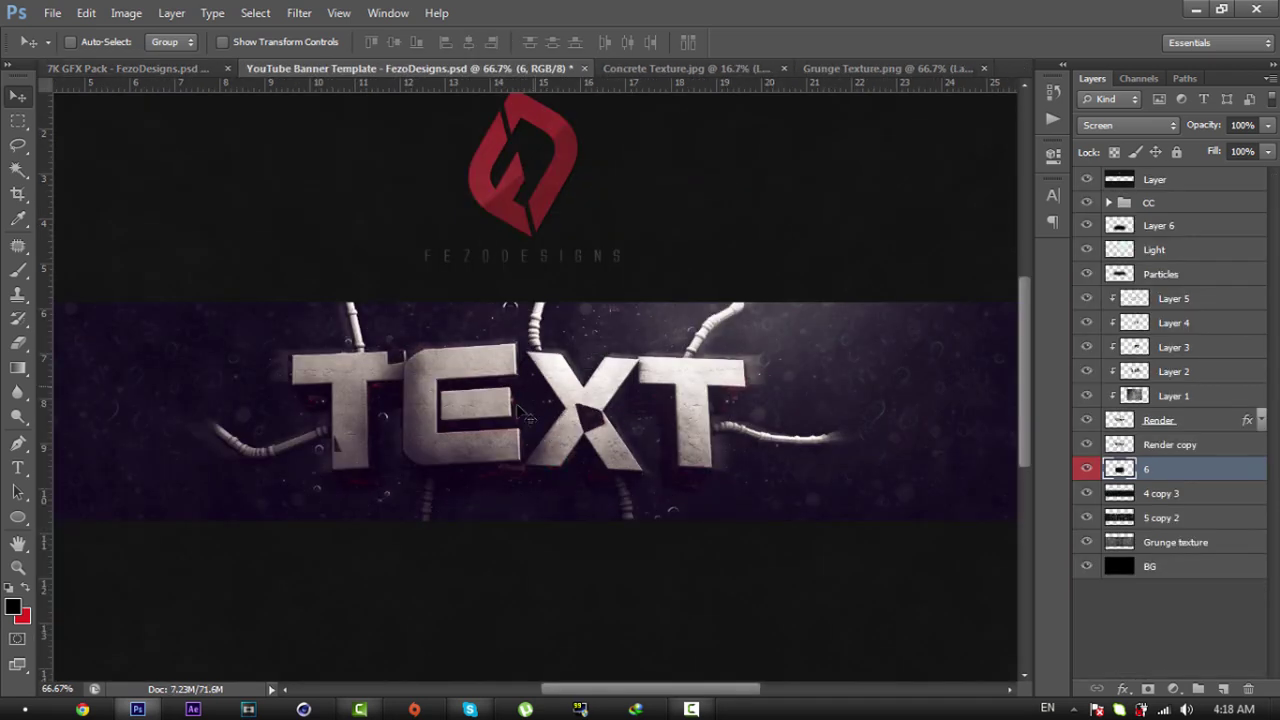
Step: Reorder layer 6 directly below the Particles layer and reposition its bubbles over the text
drag(1179, 469, 1190, 290)
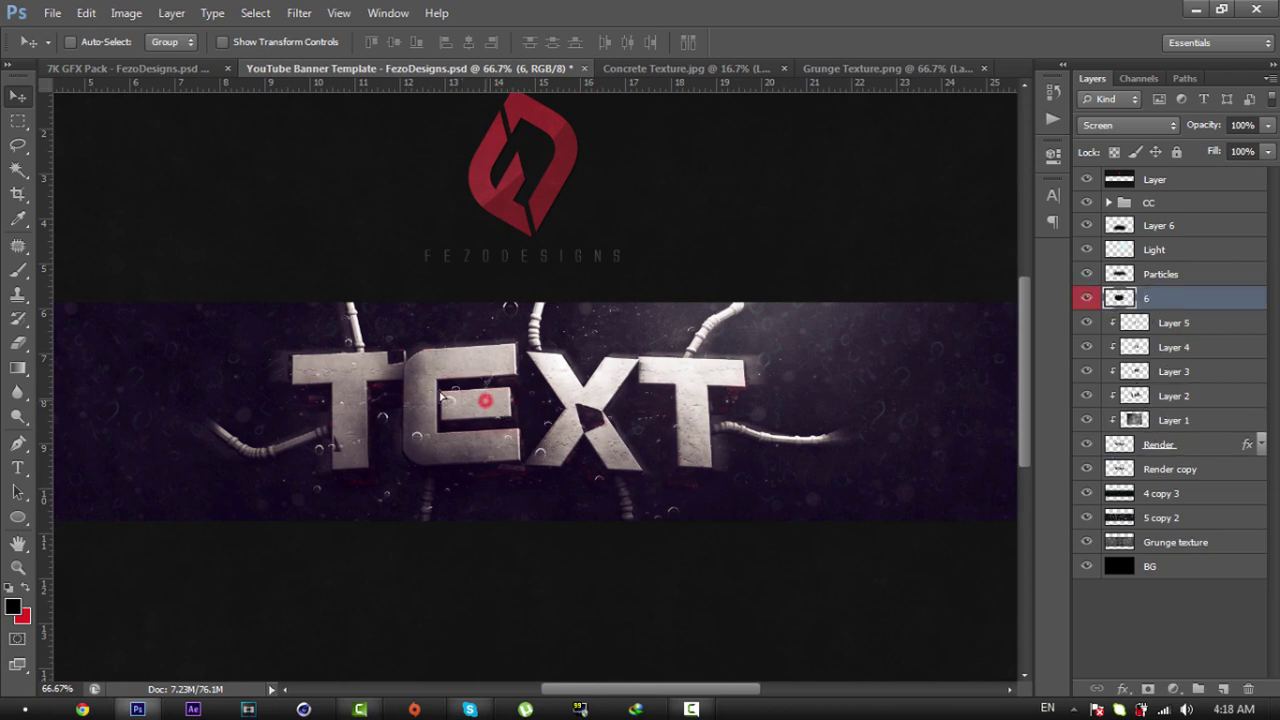
mouse_move(488, 402)
mouse_down()
mouse_move(426, 393)
mouse_move(509, 397)
mouse_up()
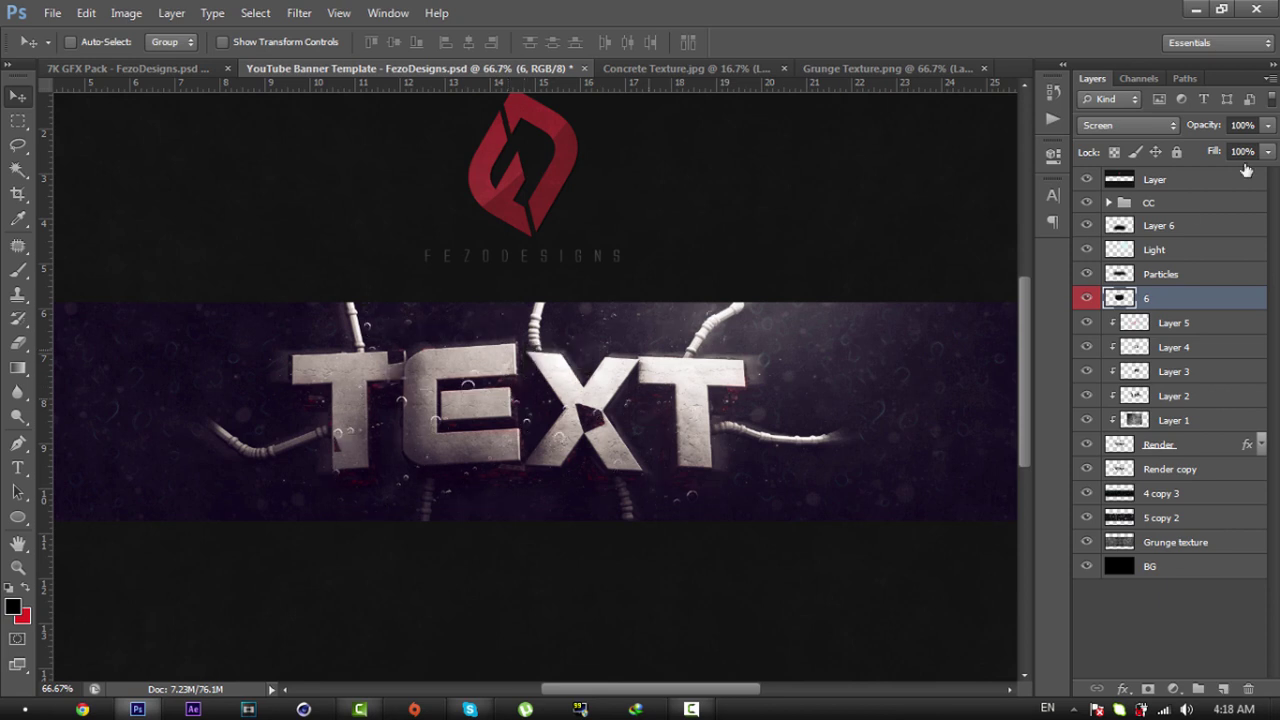
click(1131, 125)
click(693, 403)
drag(495, 420, 557, 427)
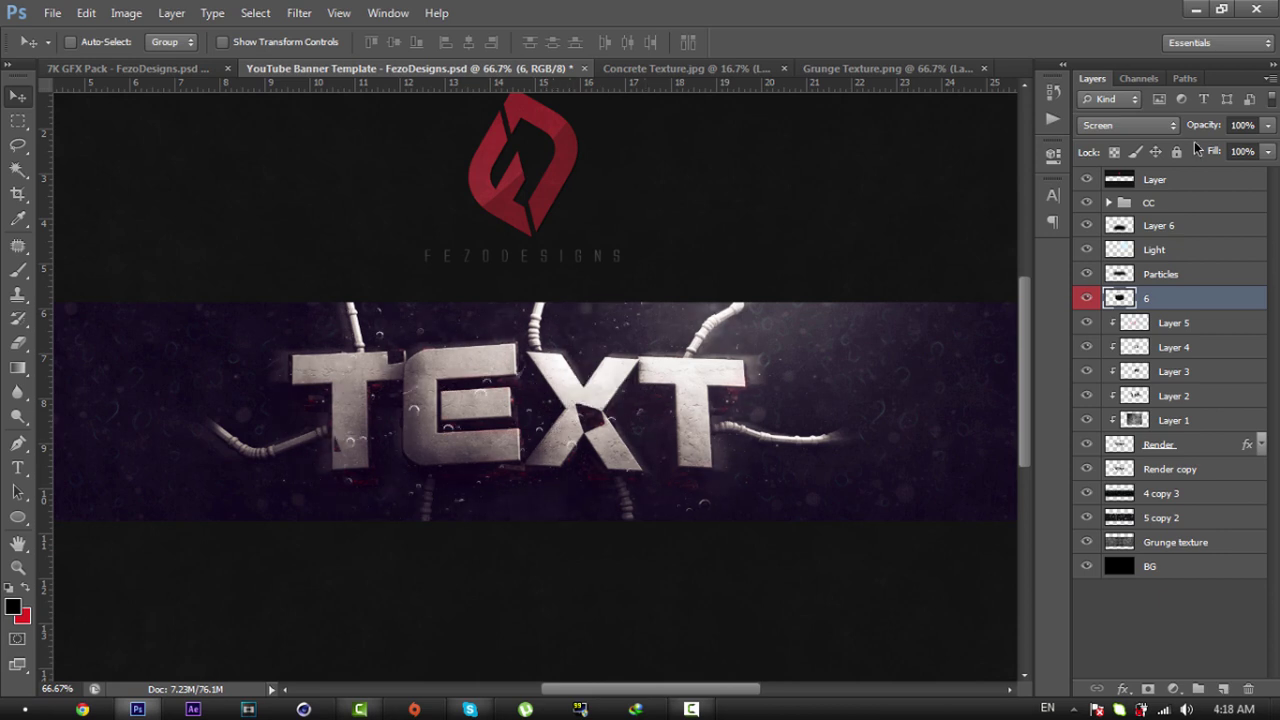
Step: Set layer 6 to the Lighten blend mode at 75% opacity
click(1150, 127)
click(1095, 279)
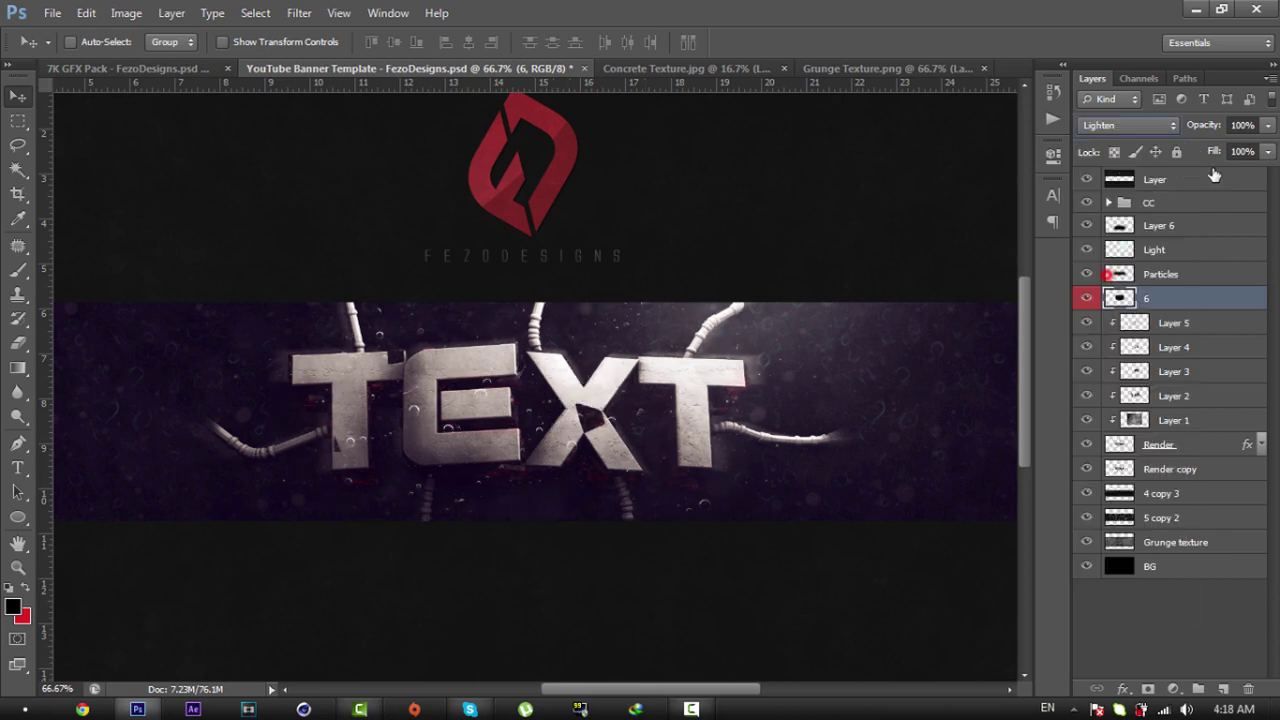
click(1255, 127)
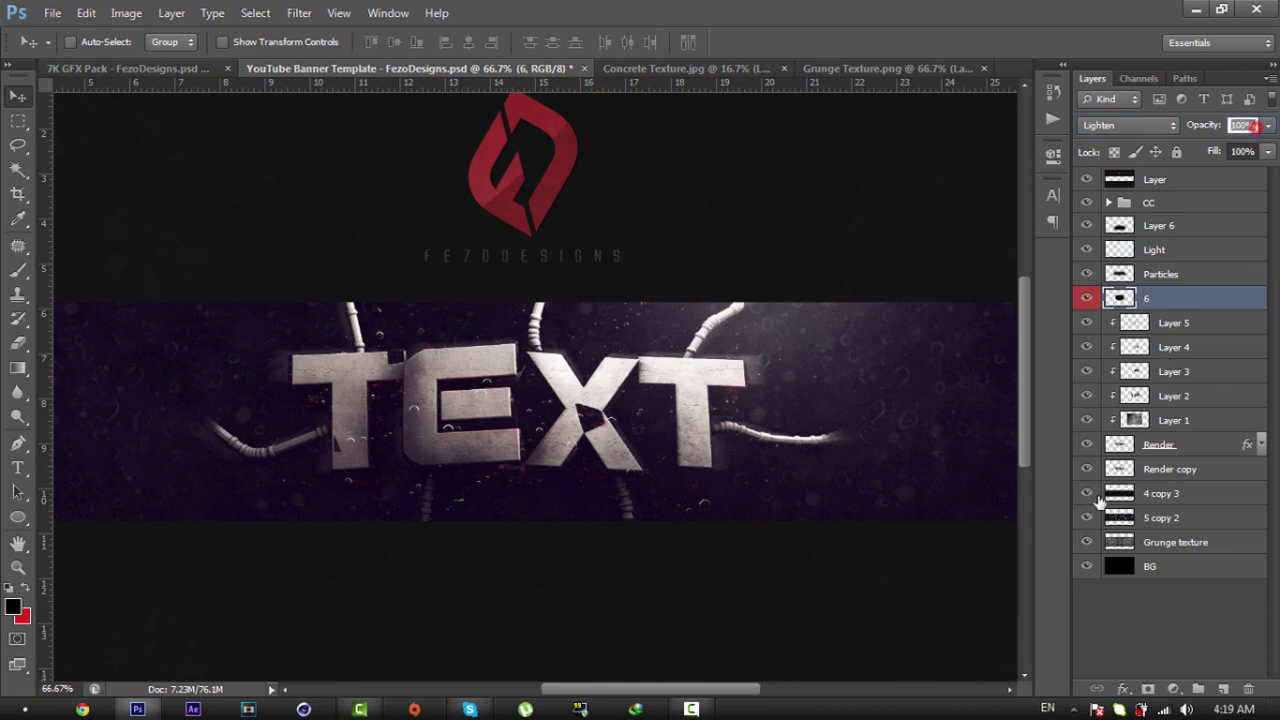
text(75)
key(Return)
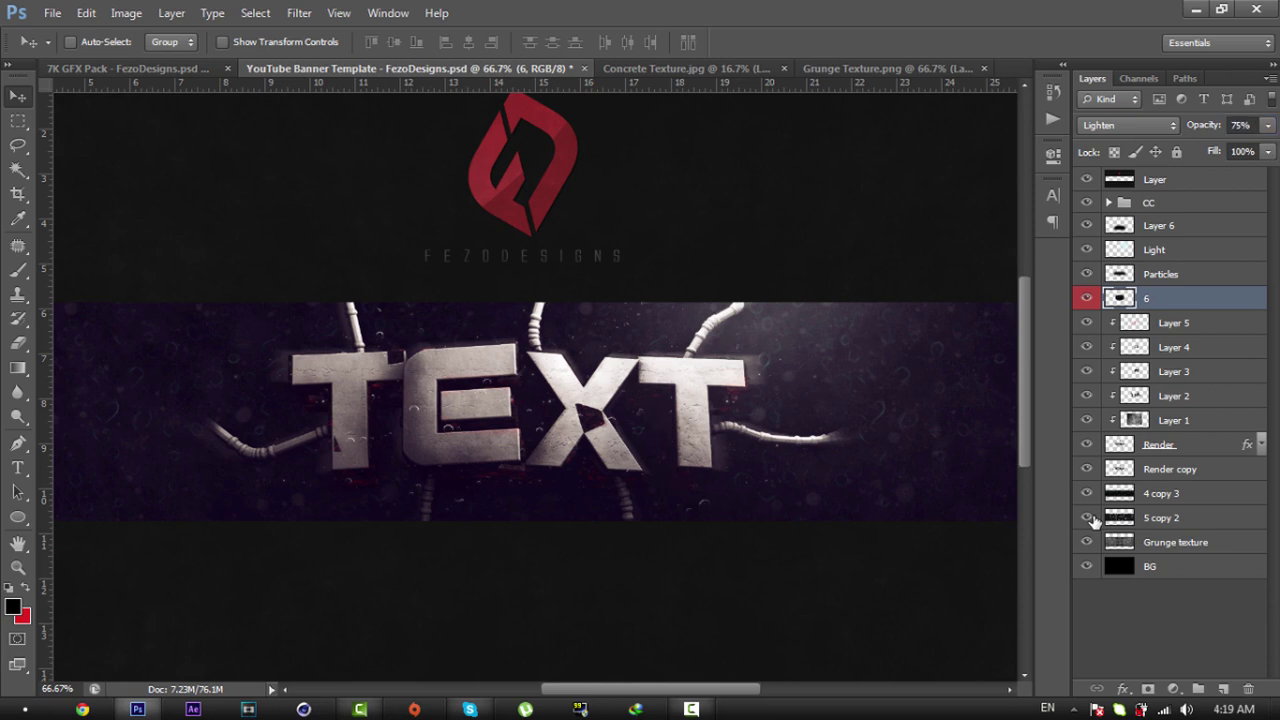
Step: Shift layer 6 toward the strip's left side, duplicate it and place the copy over the right half of the text
drag(481, 402, 400, 392)
key(ctrl+j)
mouse_move(269, 418)
mouse_down()
mouse_move(668, 412)
mouse_move(585, 408)
mouse_up()
key(e)
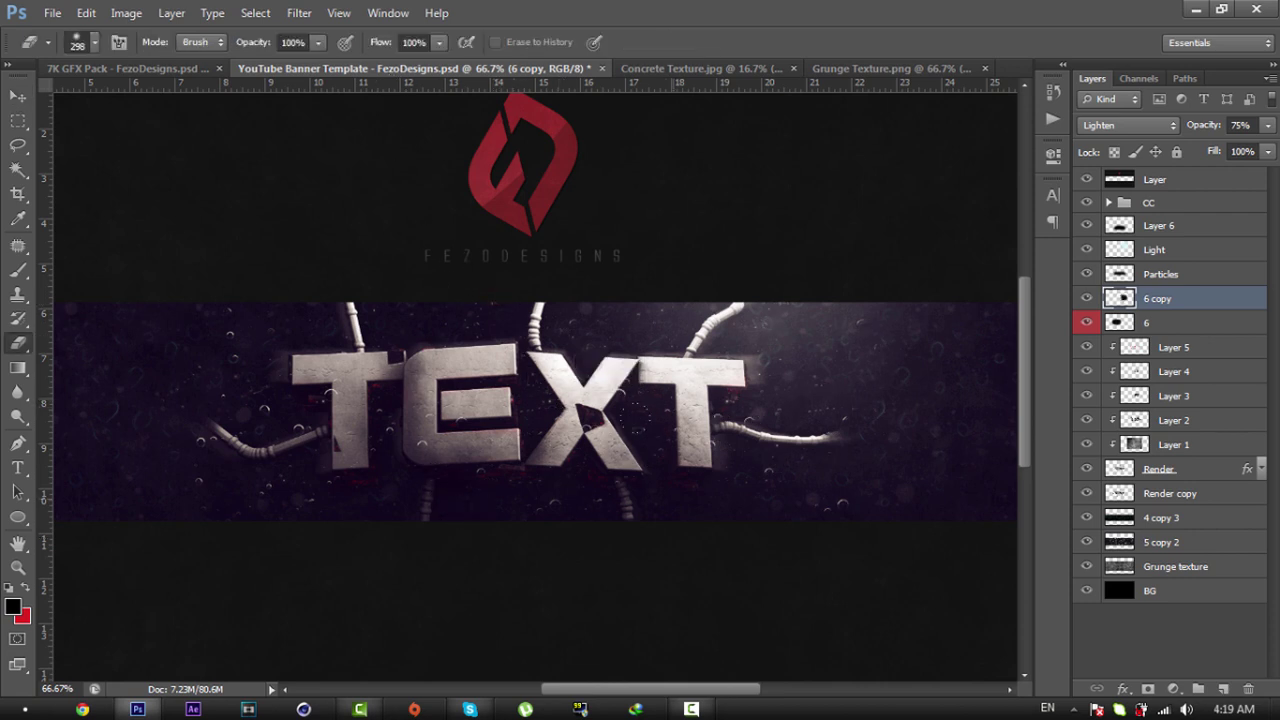
key(v)
drag(751, 428, 657, 428)
Step: Reposition layers 6 and 6 copy together and merge them into a single layer
ctrl+click(1192, 325)
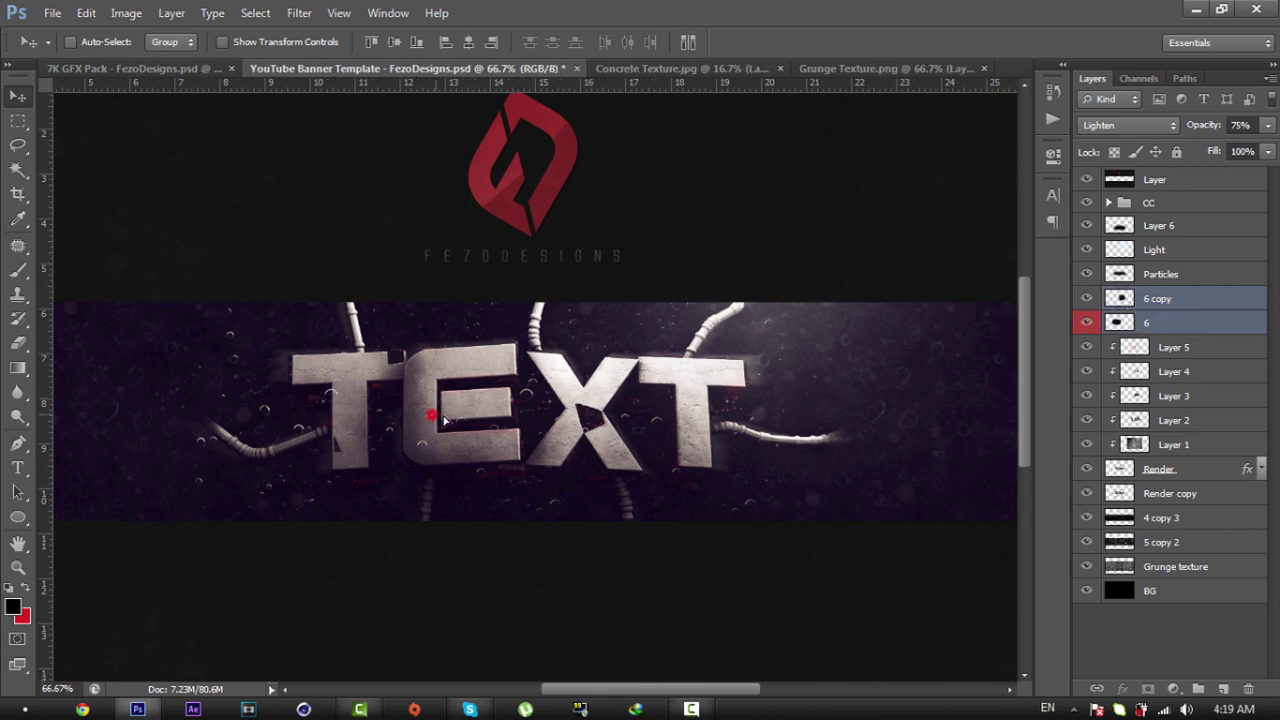
drag(445, 420, 460, 421)
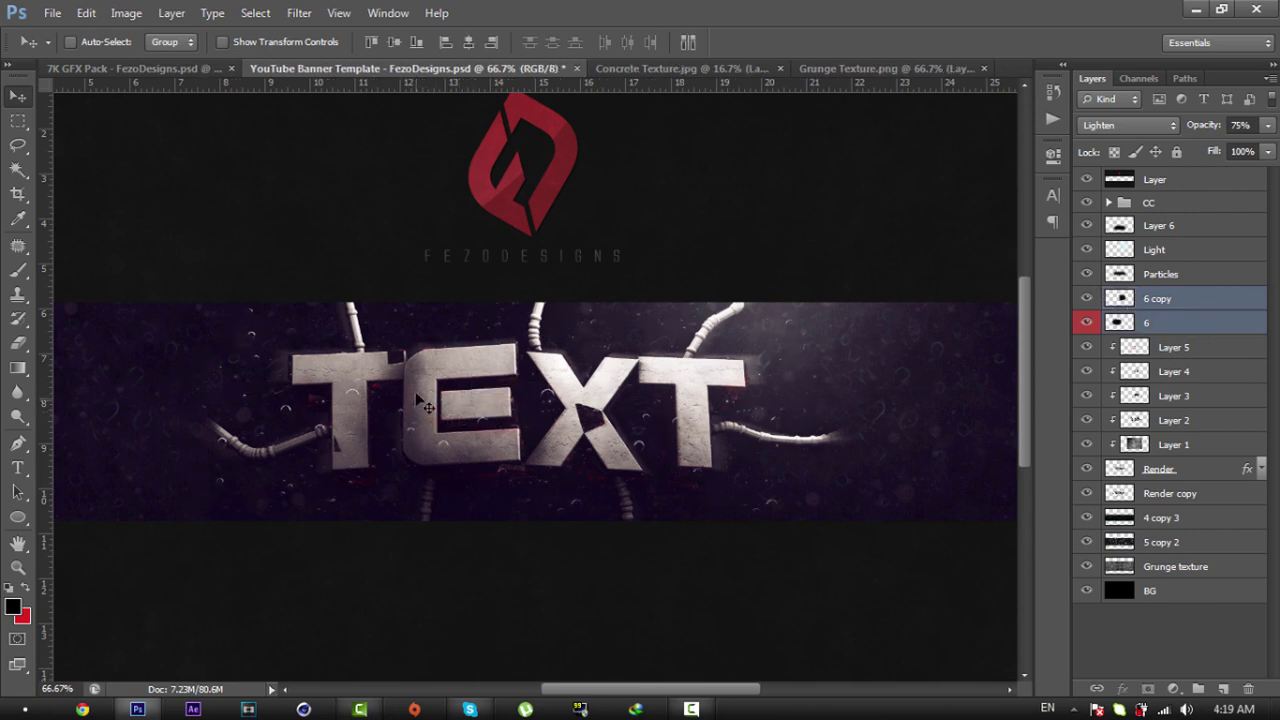
right_click(1141, 322)
click(1038, 470)
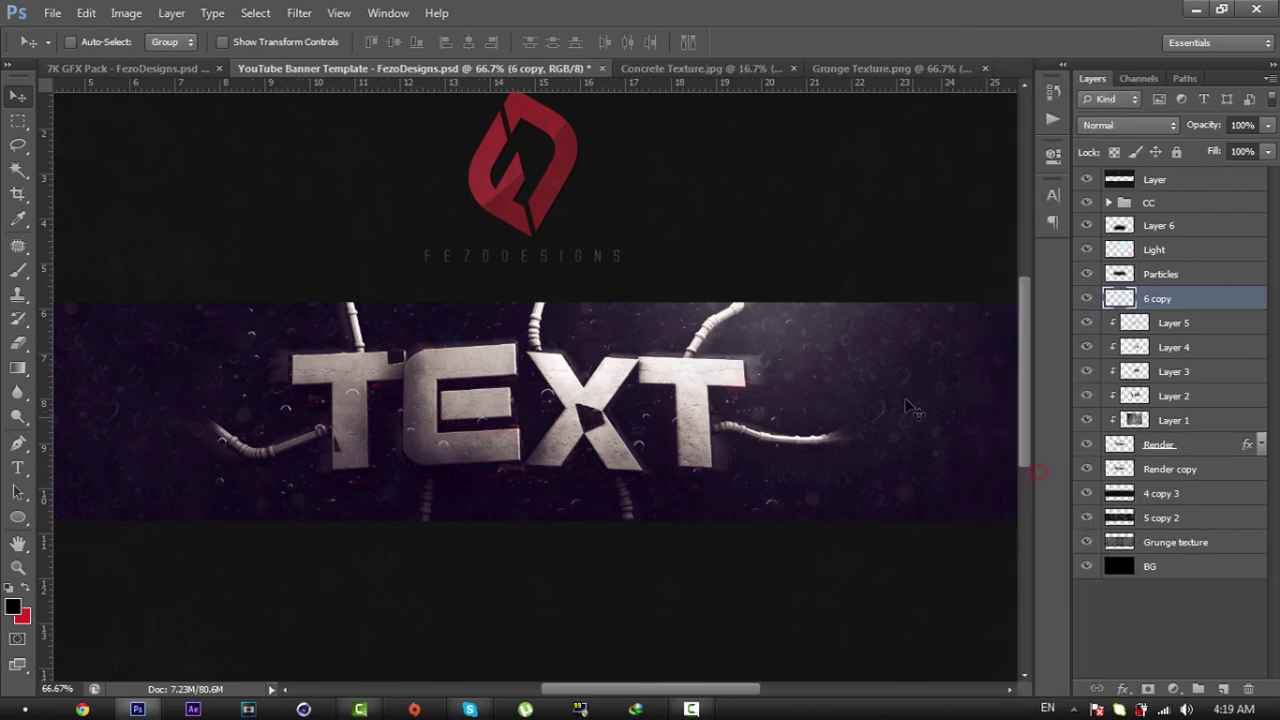
Step: Set the merged 6 copy layer's blend mode to Lighten and nudge it slightly to the right
click(1143, 127)
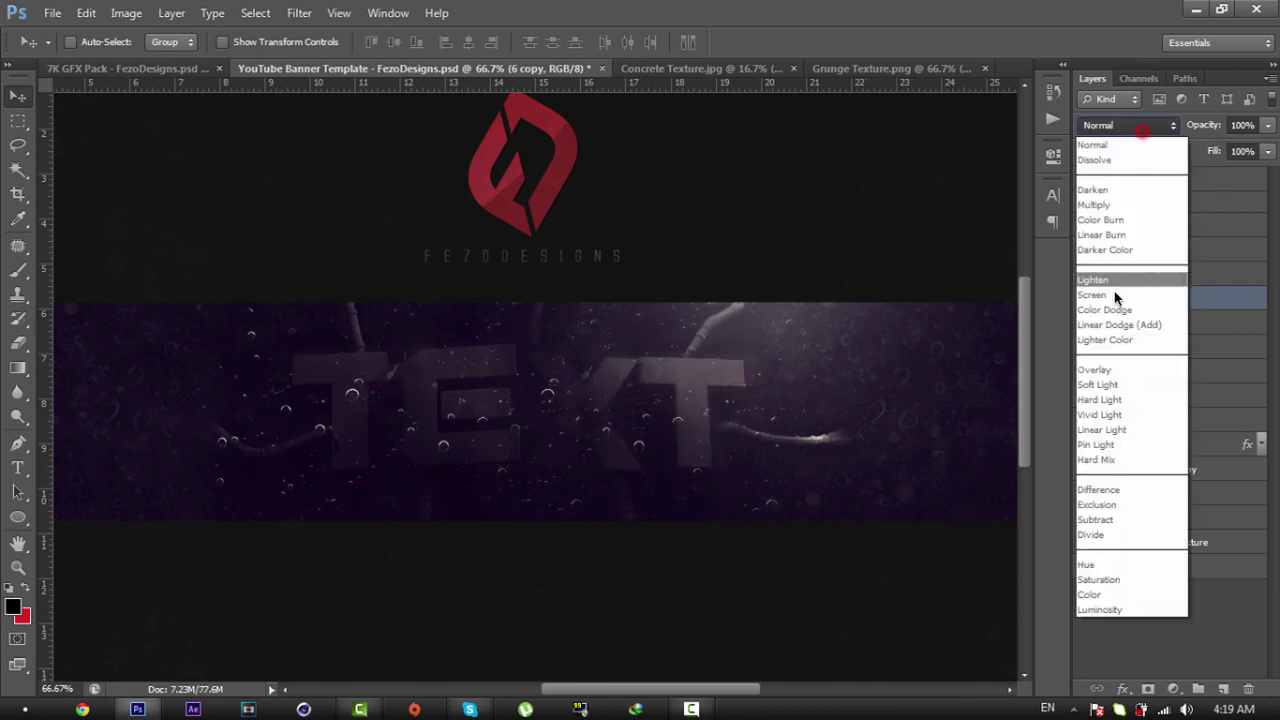
click(1110, 286)
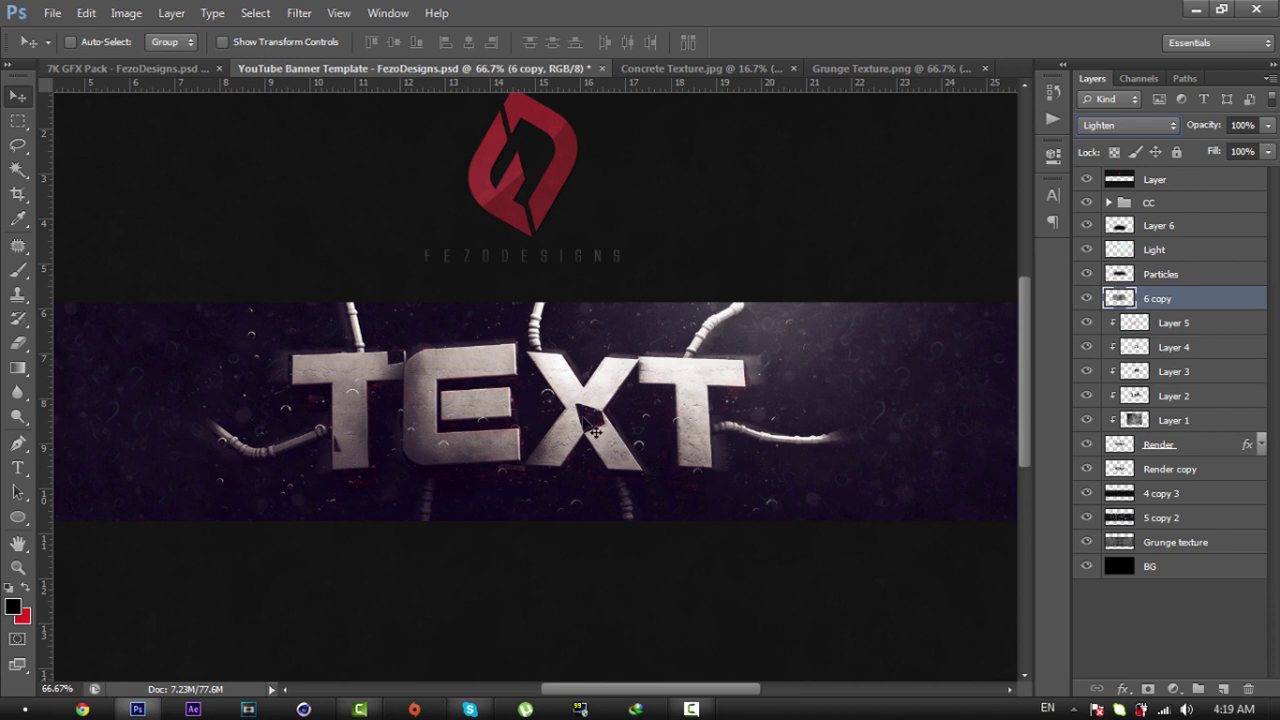
drag(554, 455, 565, 459)
Step: Erase parts of the 6 copy layer's bubbles around the text with the 298-size Eraser brush
key(e)
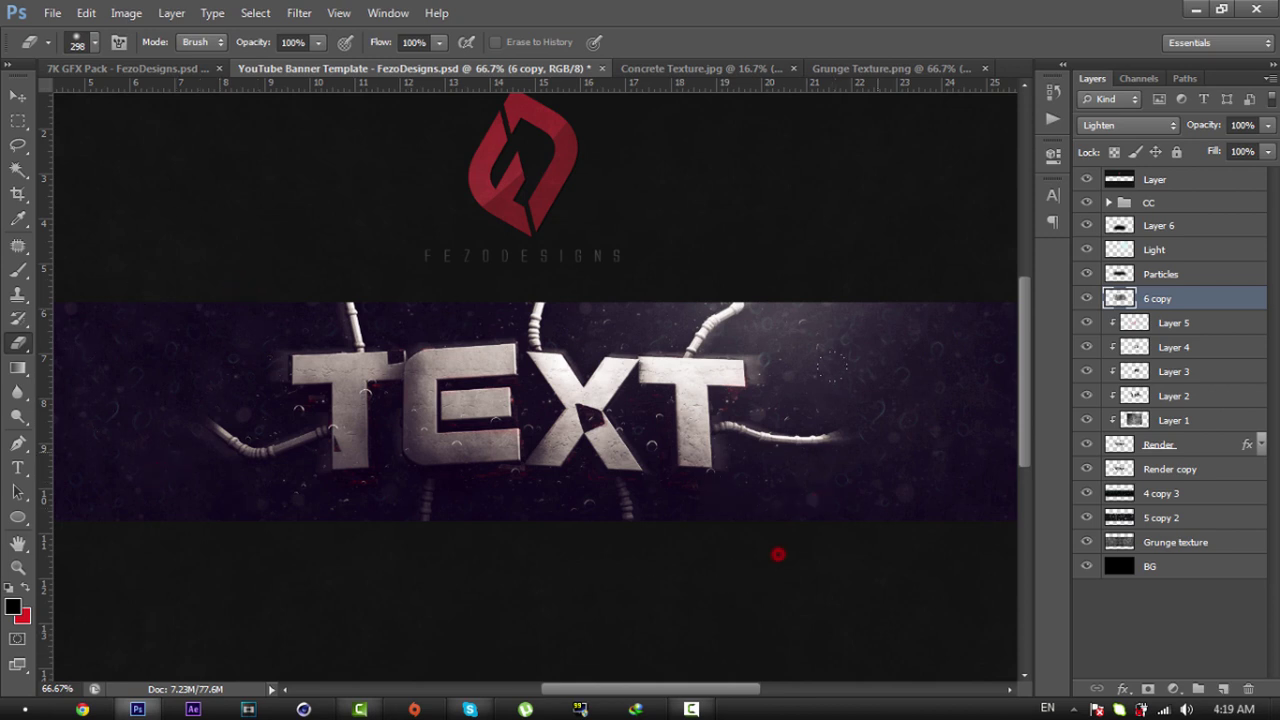
key(z)
drag(661, 370, 620, 374)
click(562, 350)
click(530, 363)
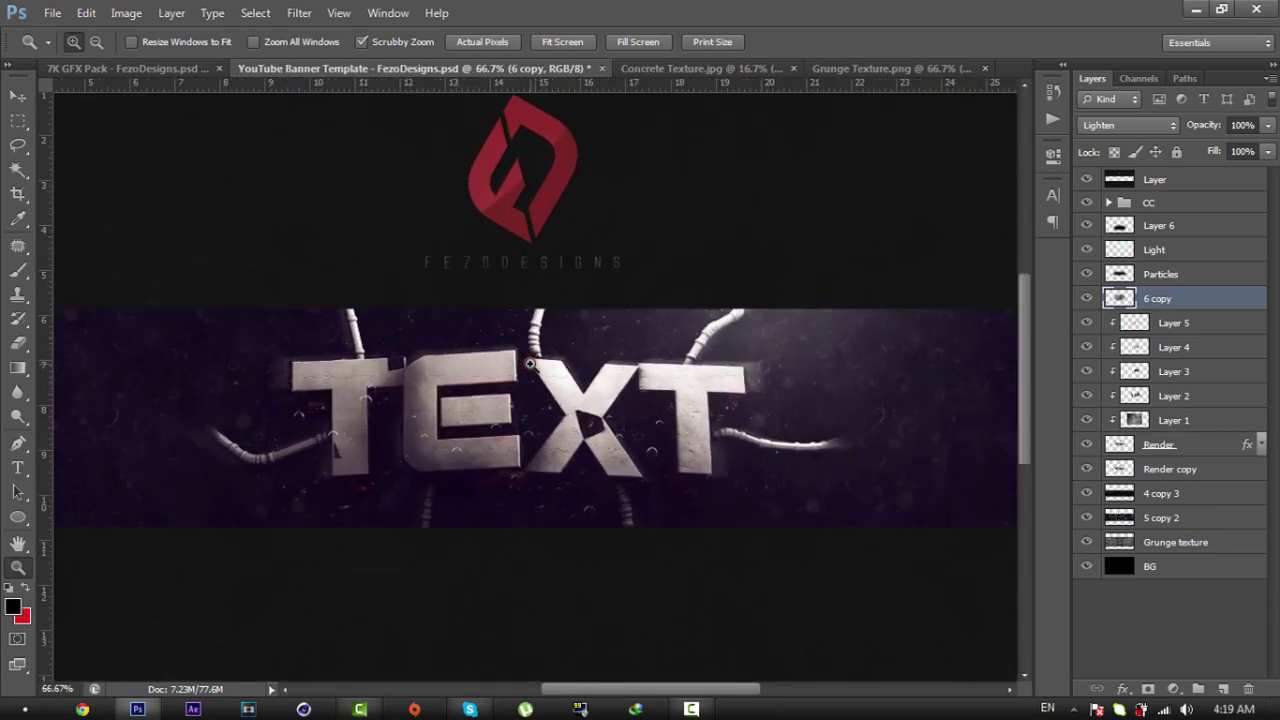
scroll(583, 352, down, 1)
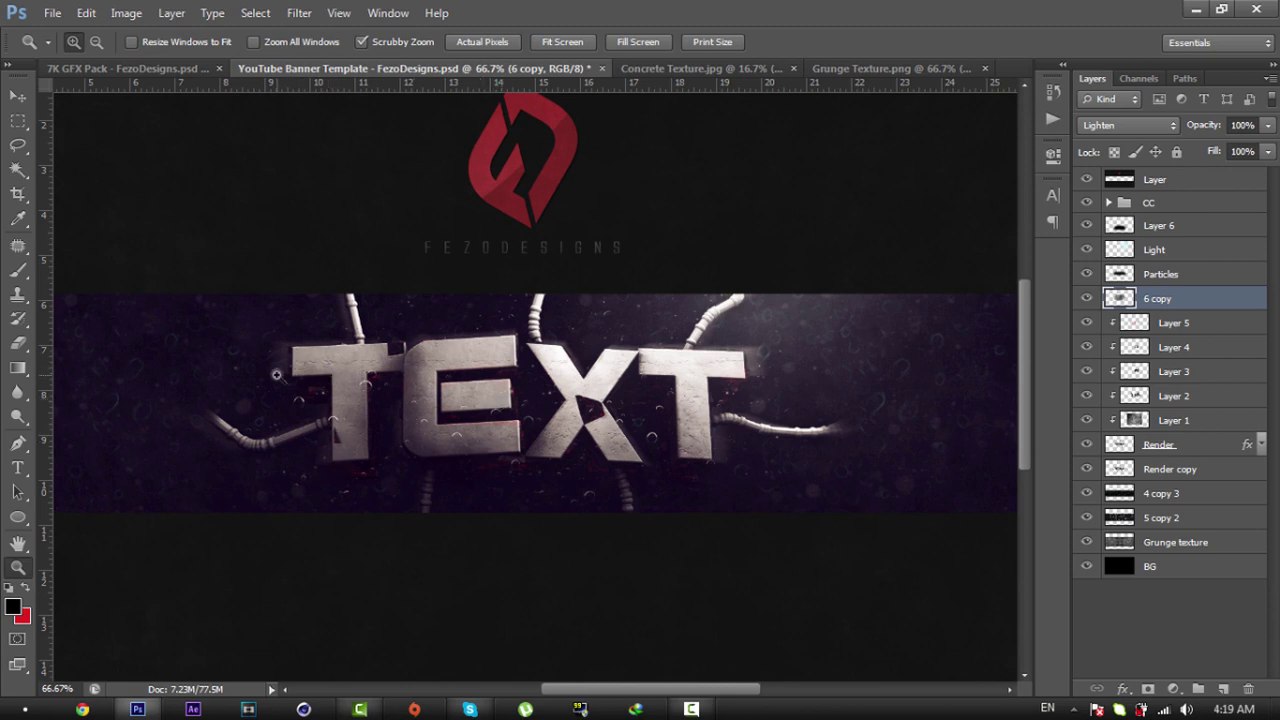
Step: Open the ep5 thmb image from the user folder and examine the small second text under the finished banner titles at full size
key(super)
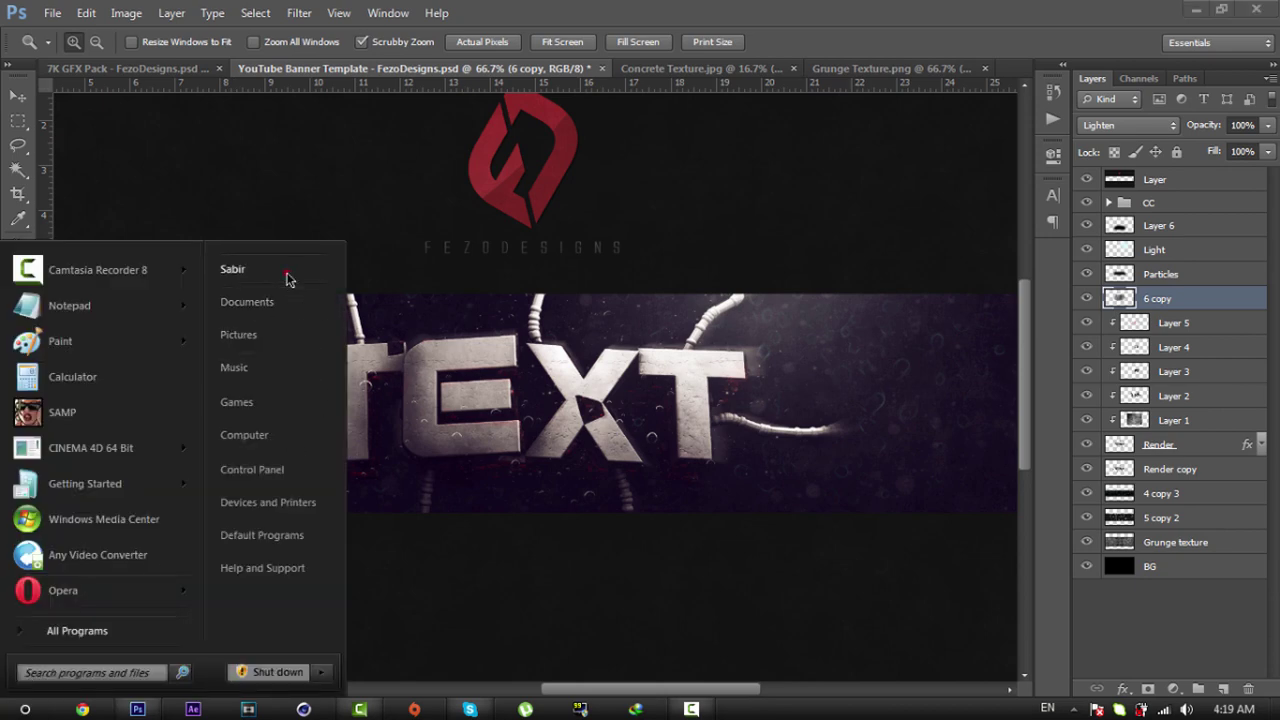
click(232, 269)
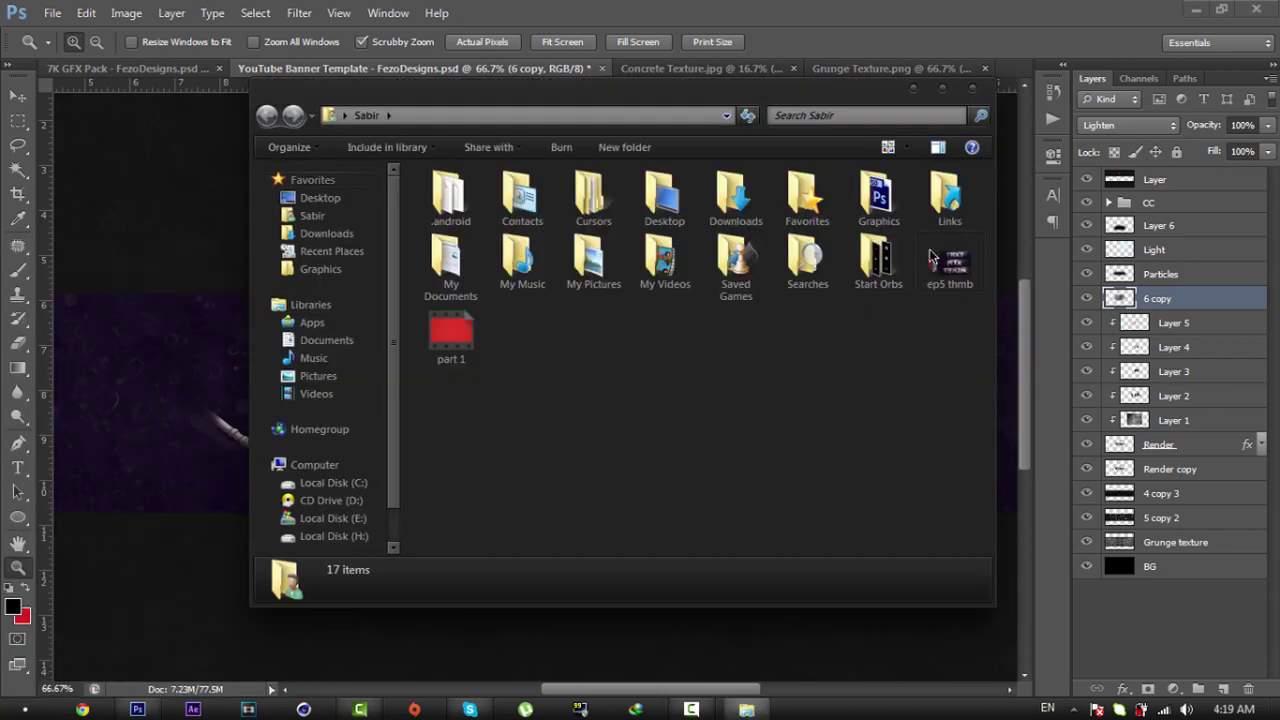
double_click(948, 268)
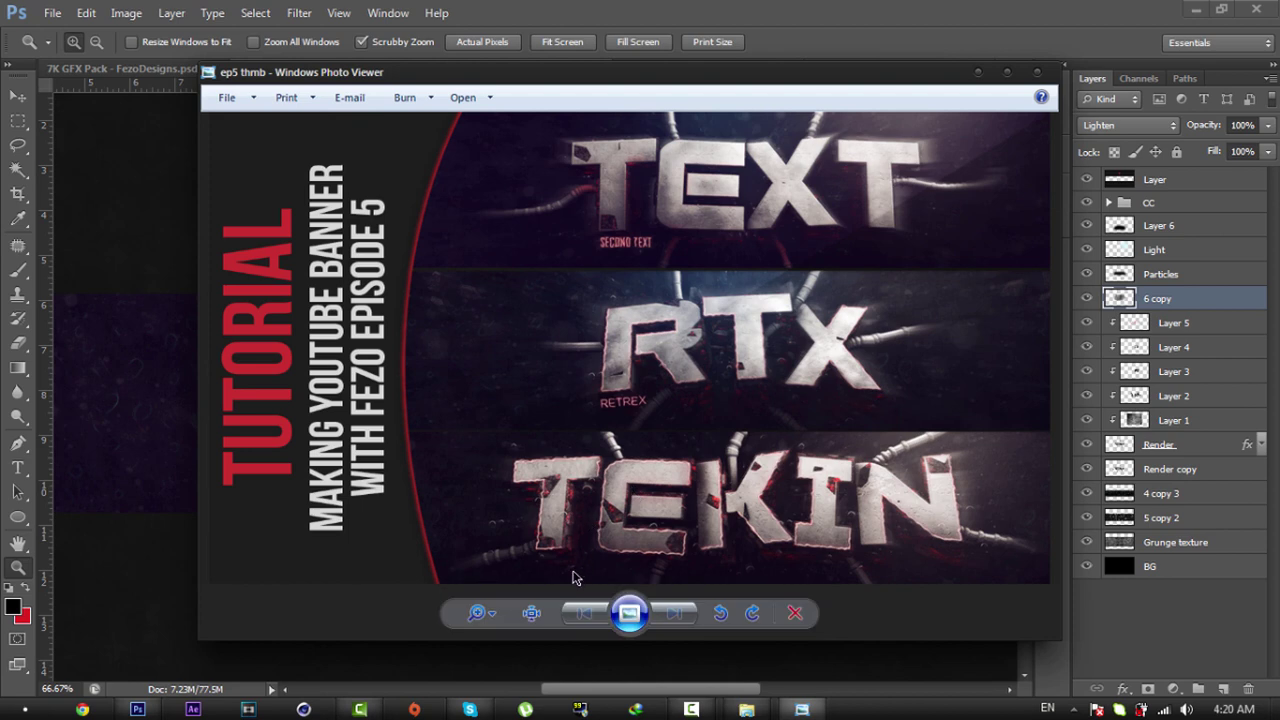
click(531, 613)
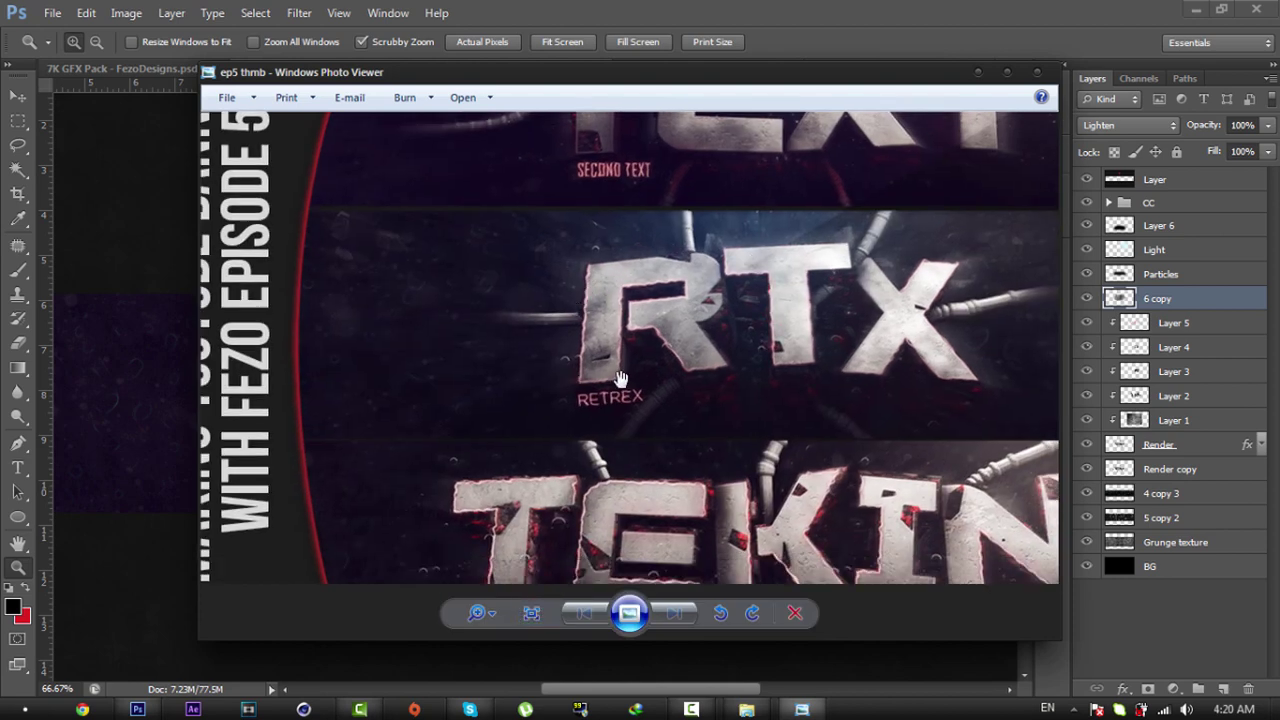
drag(626, 397, 638, 323)
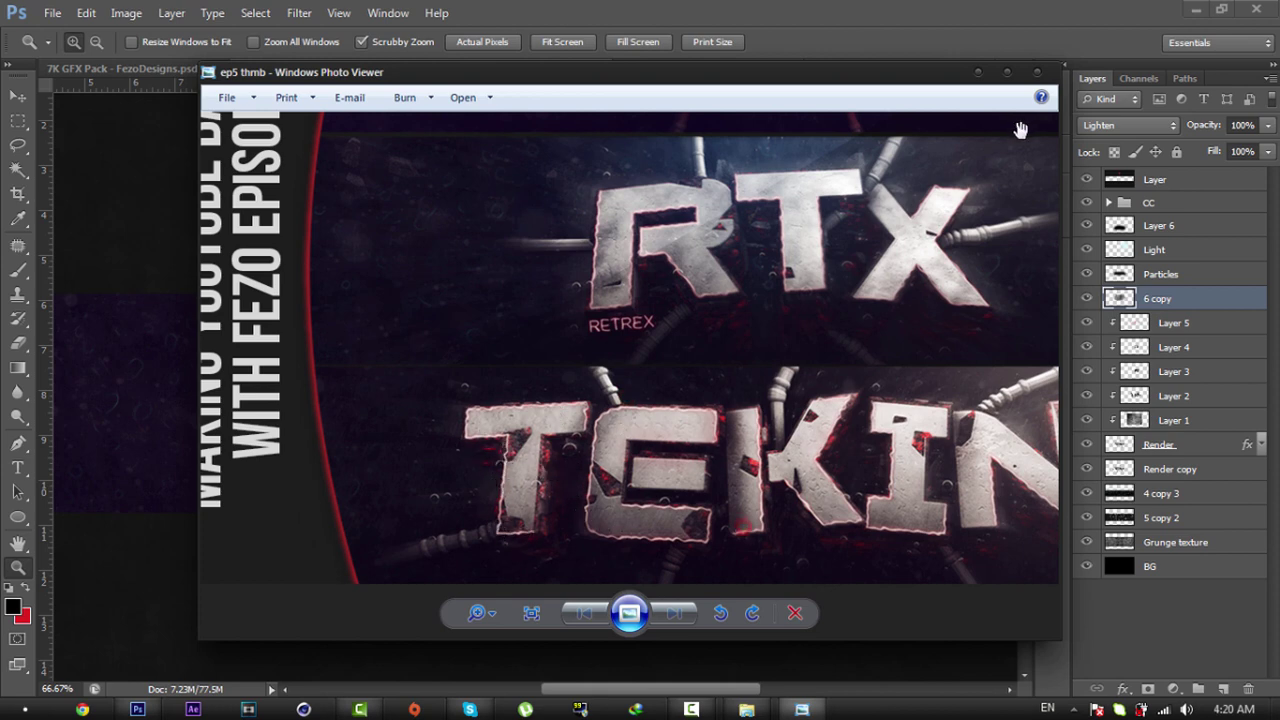
click(1038, 77)
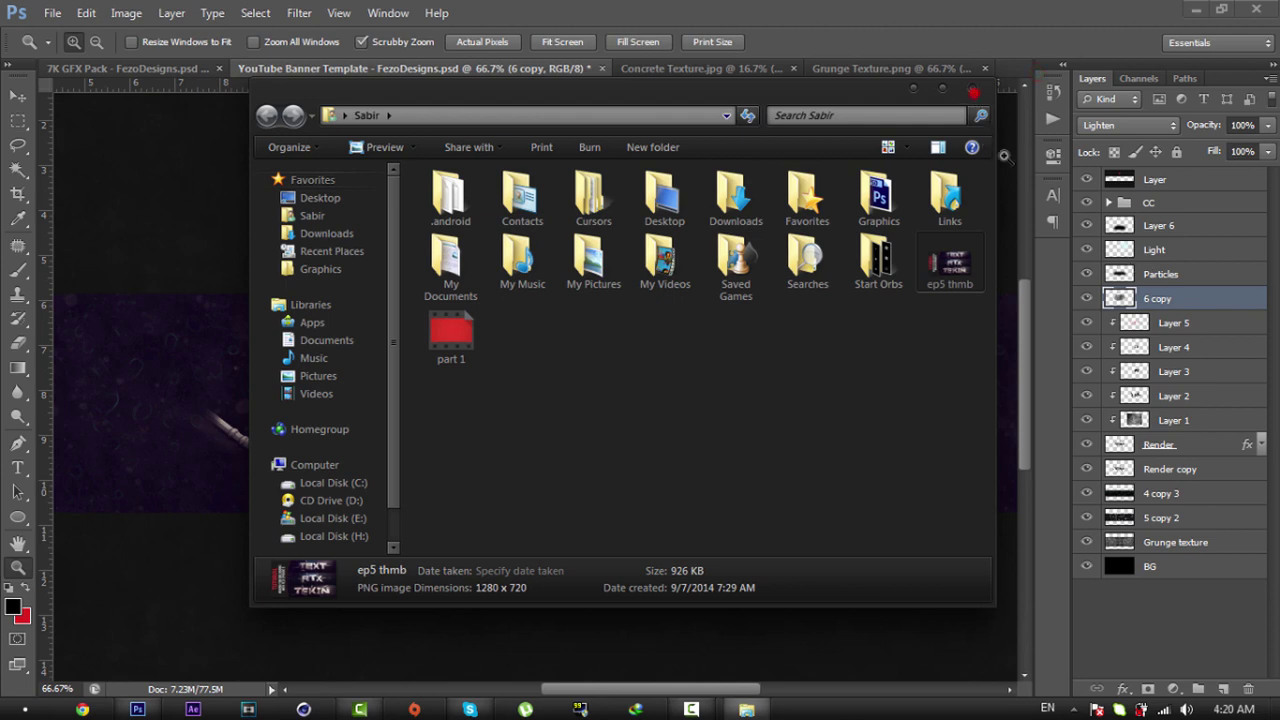
click(974, 89)
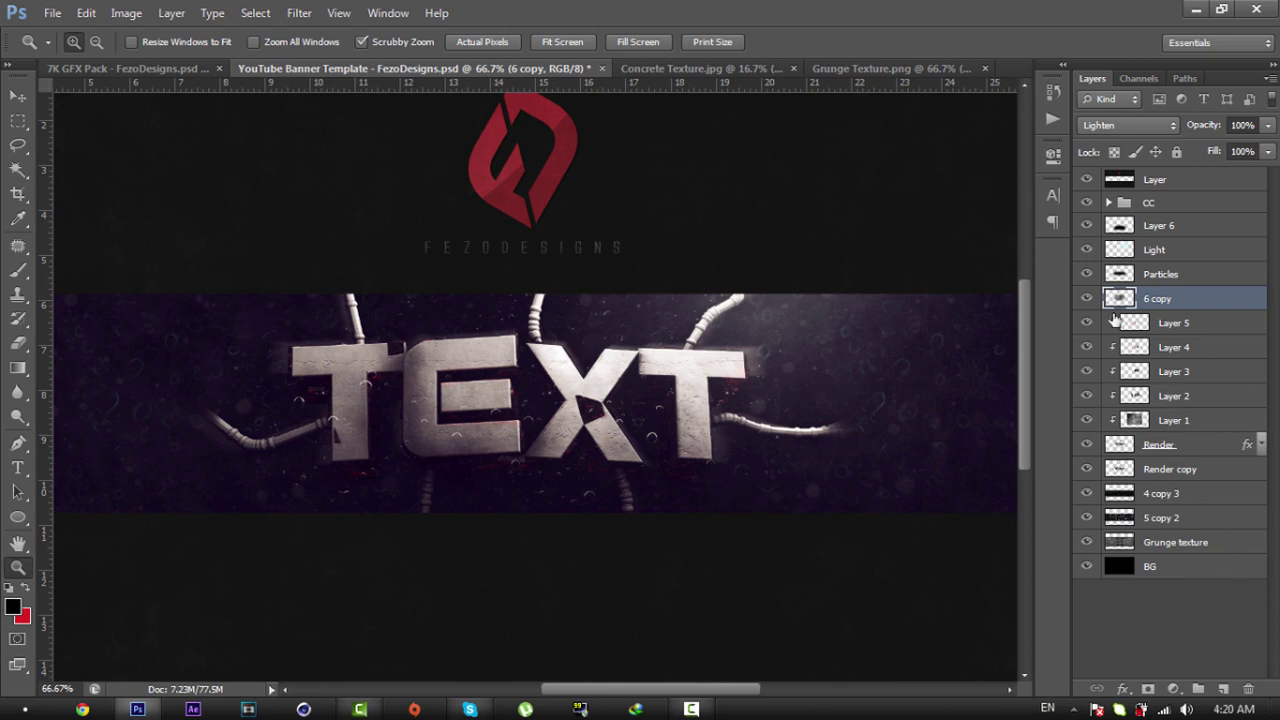
Step: Add a new layer above Layer 5 and name it Lines
click(1174, 323)
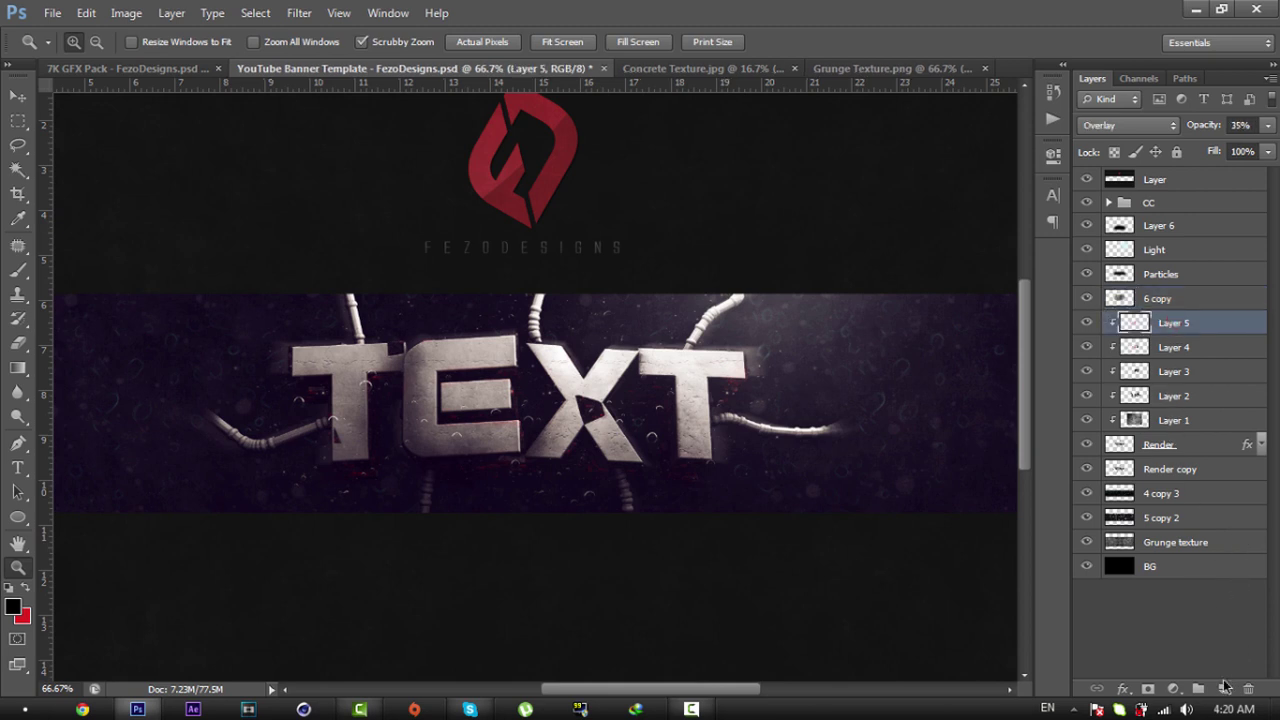
click(1222, 689)
double_click(1162, 322)
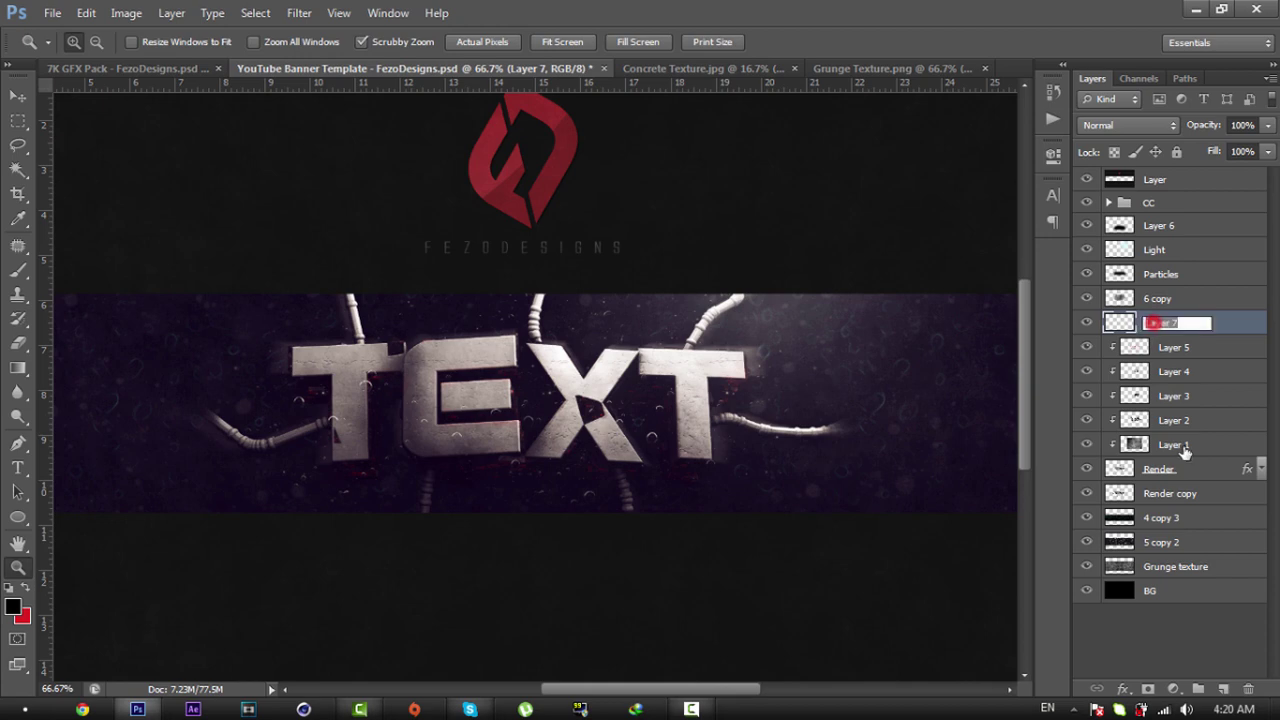
text(Lines)
key(Return)
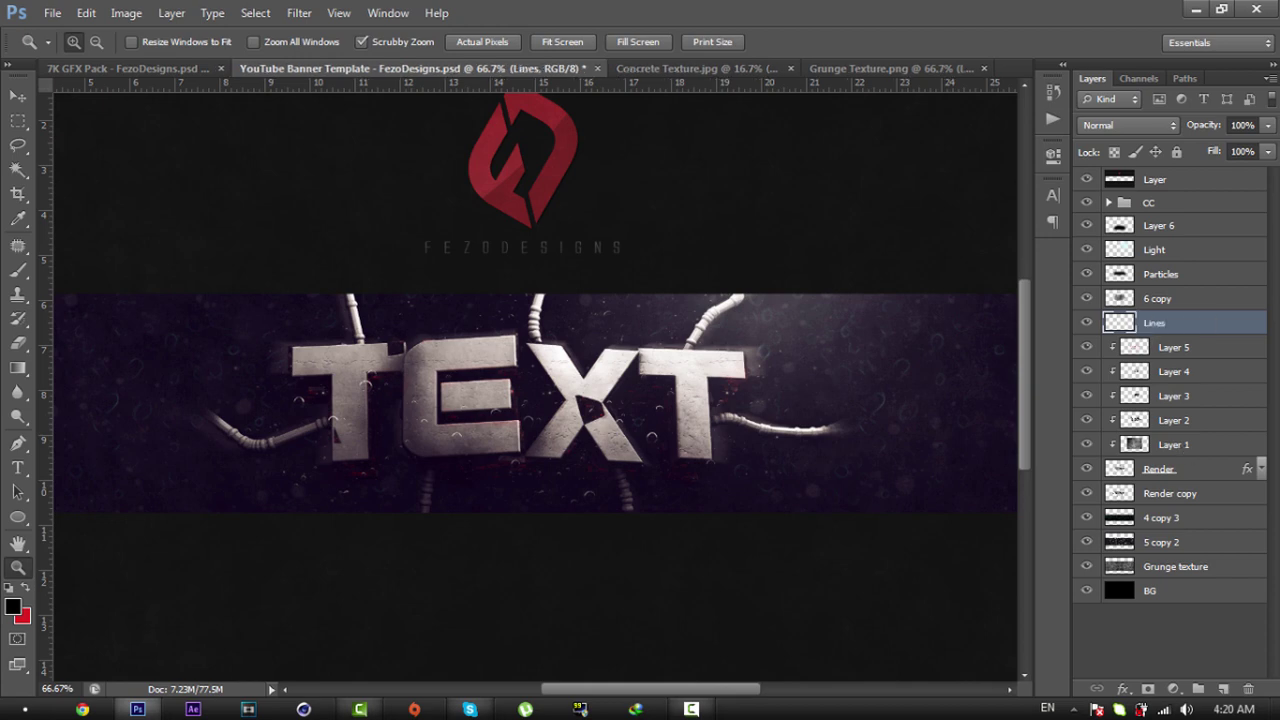
Step: Set the Brush to a hard round tip with size 3 px and 100% hardness
click(268, 423)
key(b)
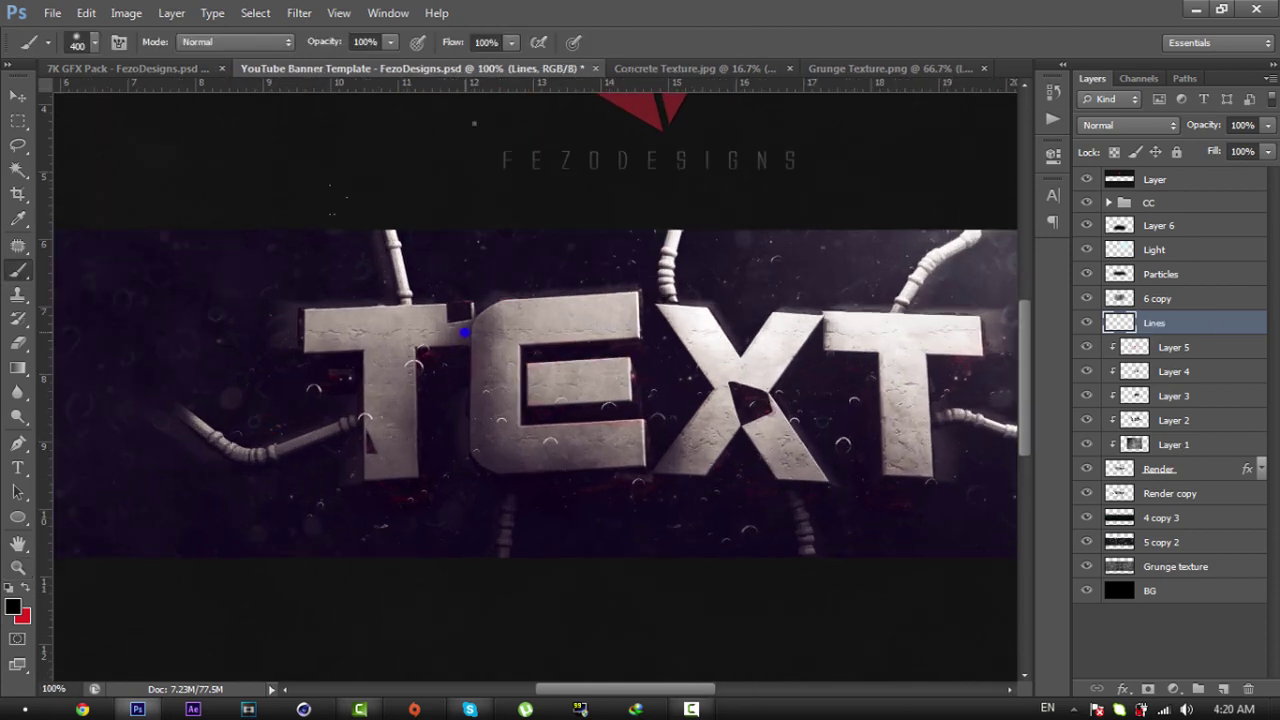
right_click(465, 333)
click(656, 140)
text(3)
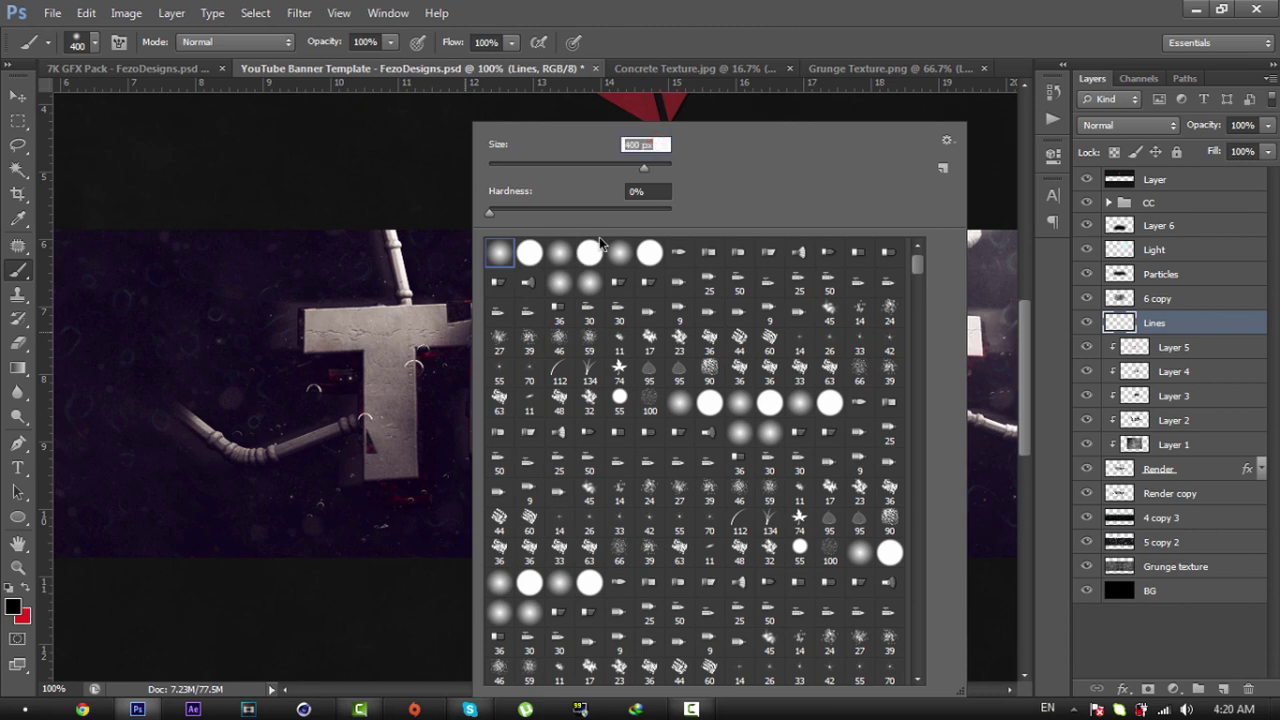
key(Return)
right_click(418, 318)
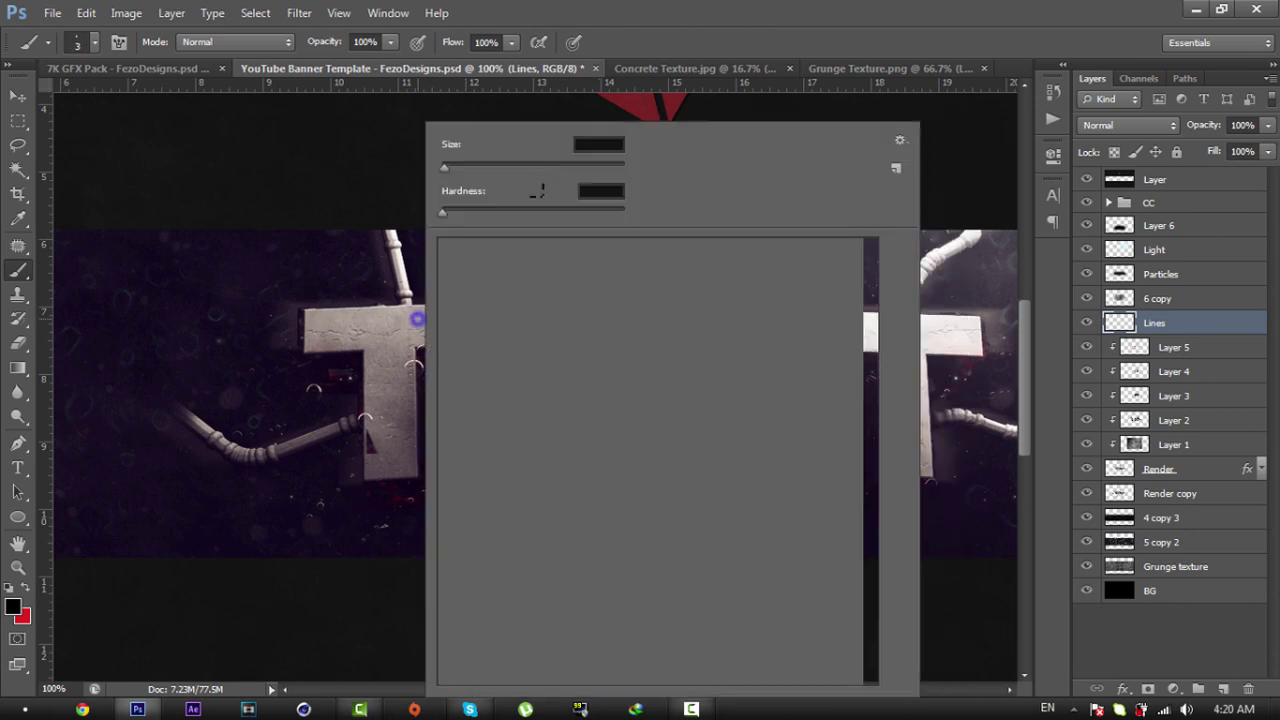
click(482, 255)
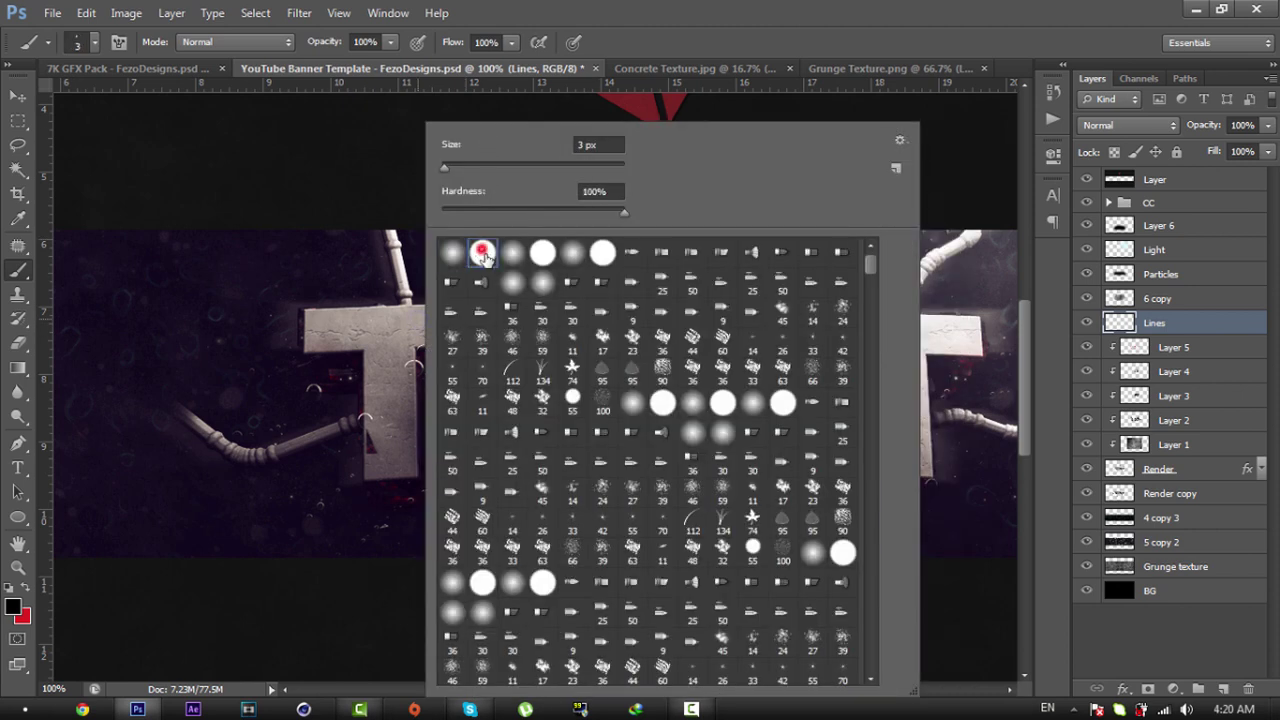
click(610, 145)
key(Return)
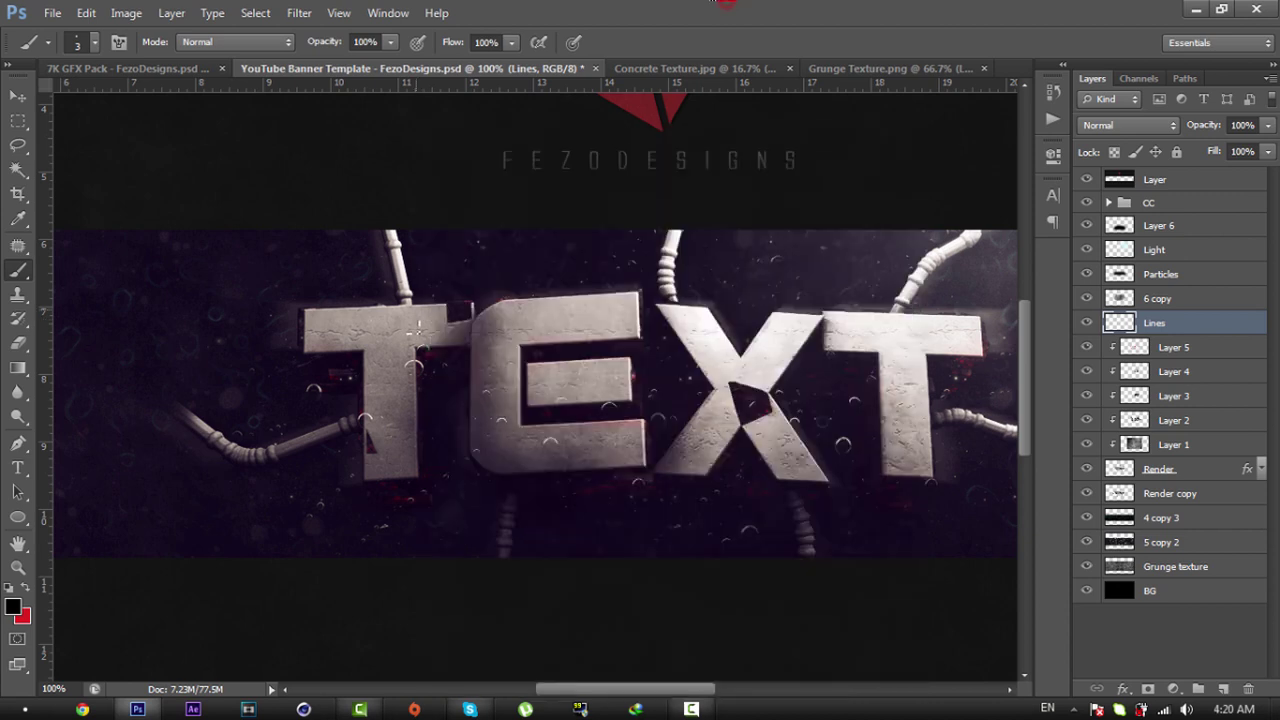
Step: Trace a Pen path along the first T's left end, underside of its left arm and around its stem
key(z)
click(375, 335)
key(p)
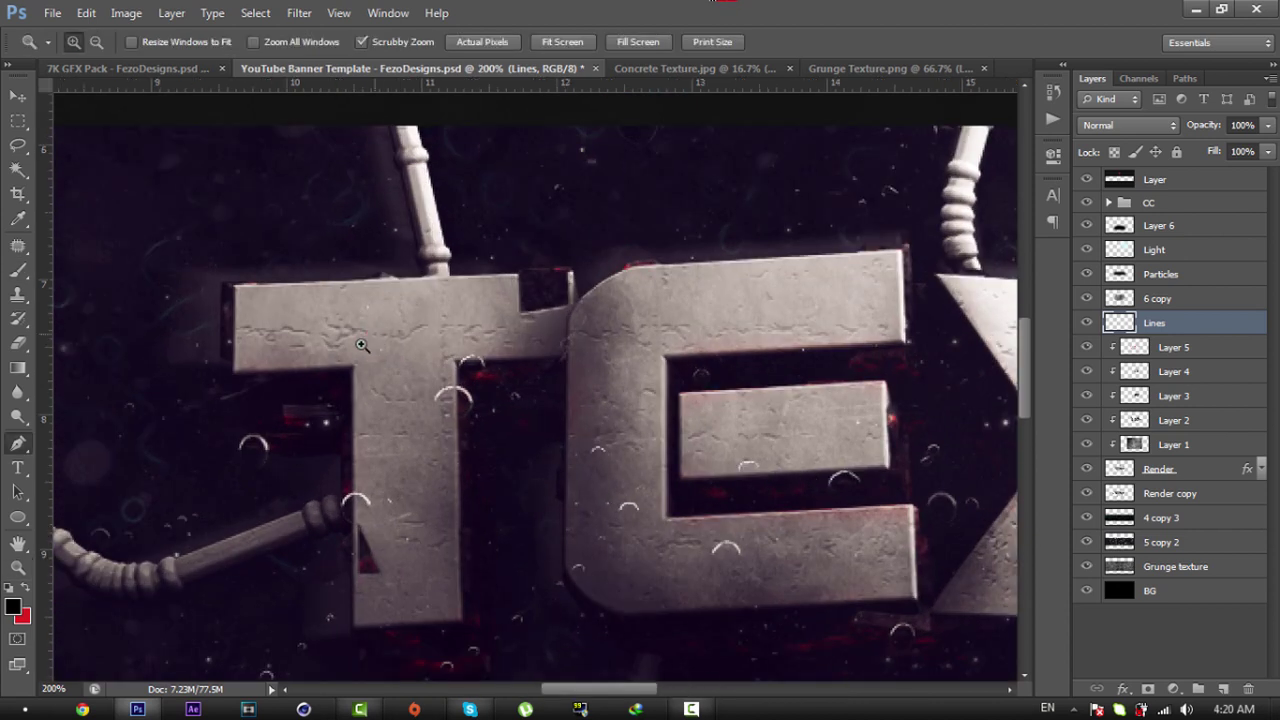
click(235, 287)
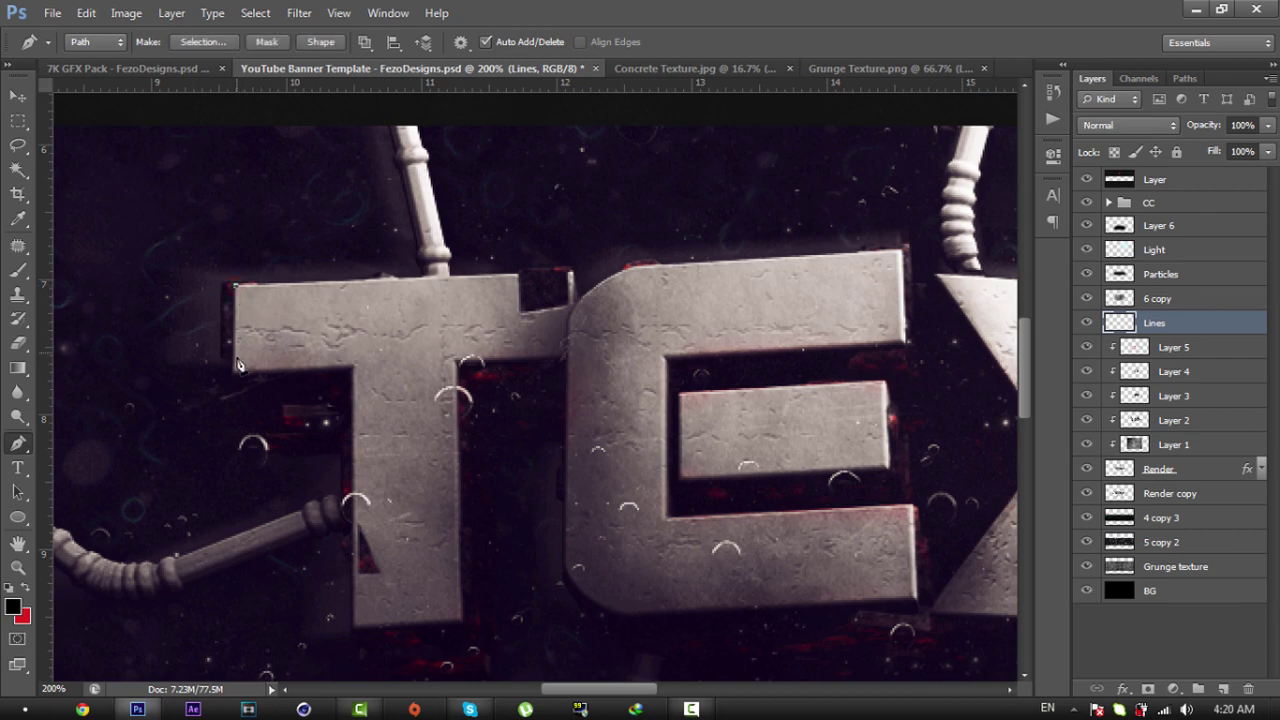
click(234, 371)
click(354, 367)
click(354, 628)
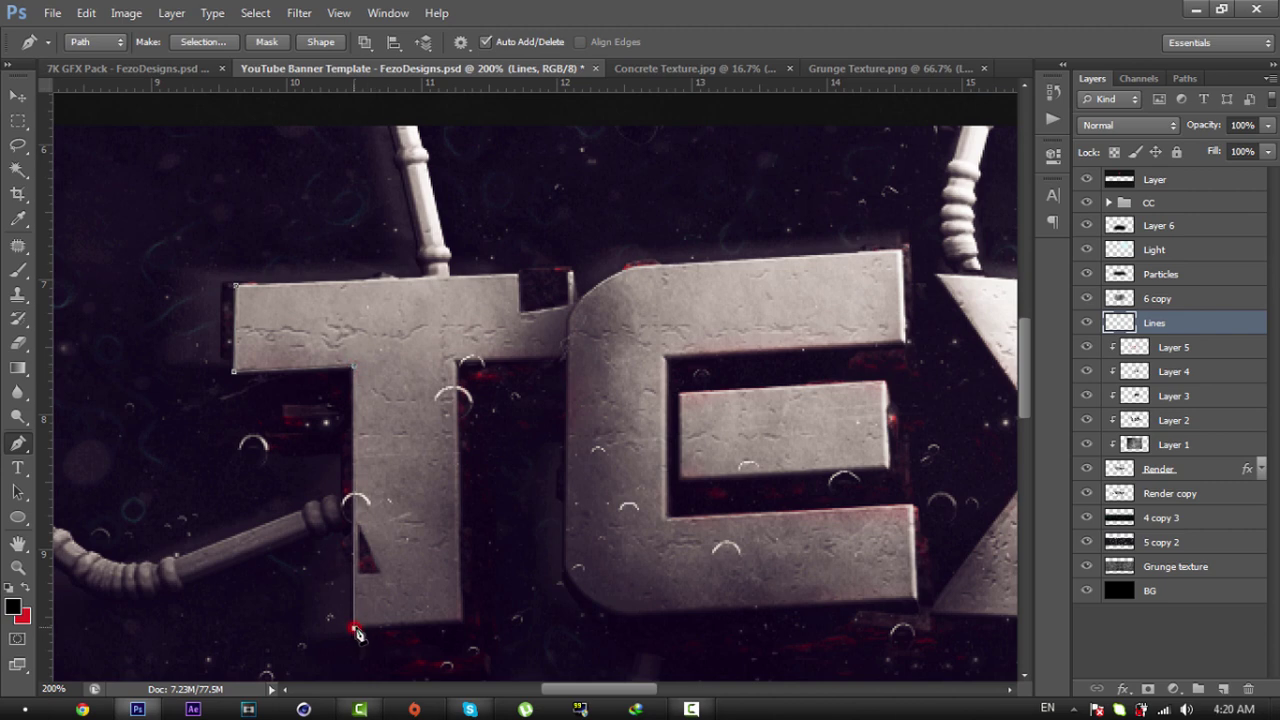
click(461, 621)
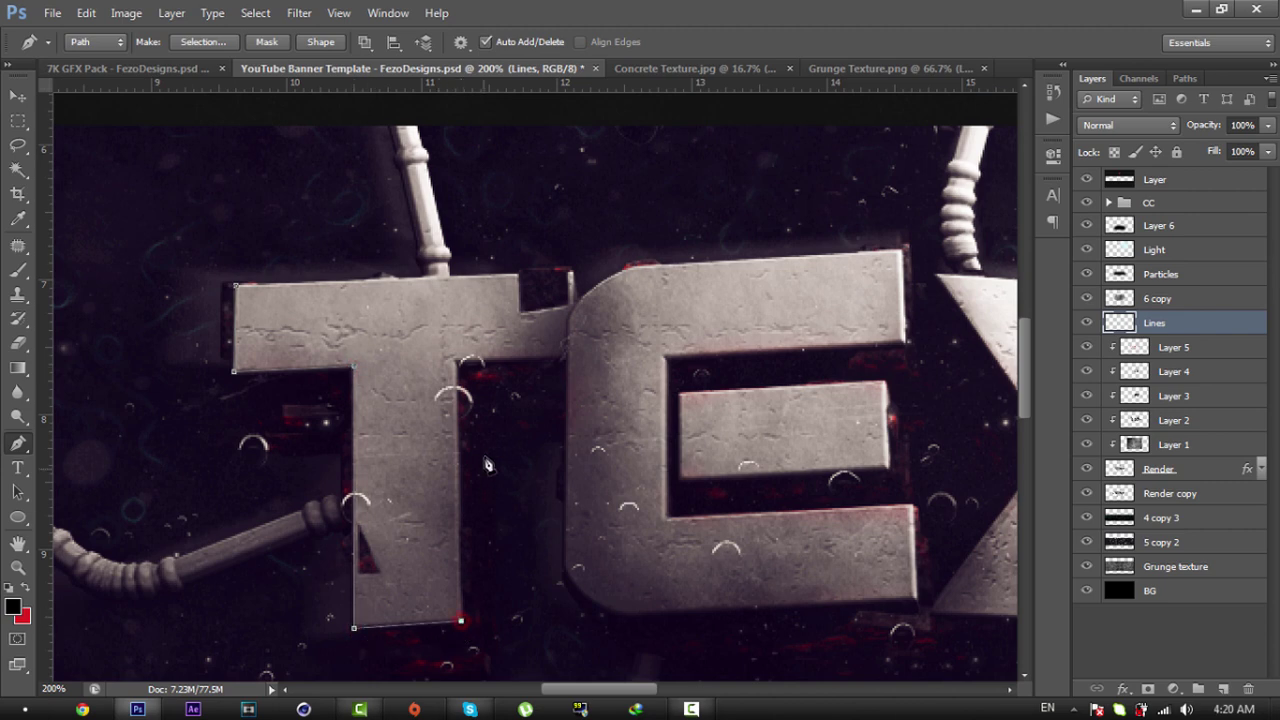
click(456, 362)
Step: Try to stroke the first T's path with the black Brush
right_click(457, 366)
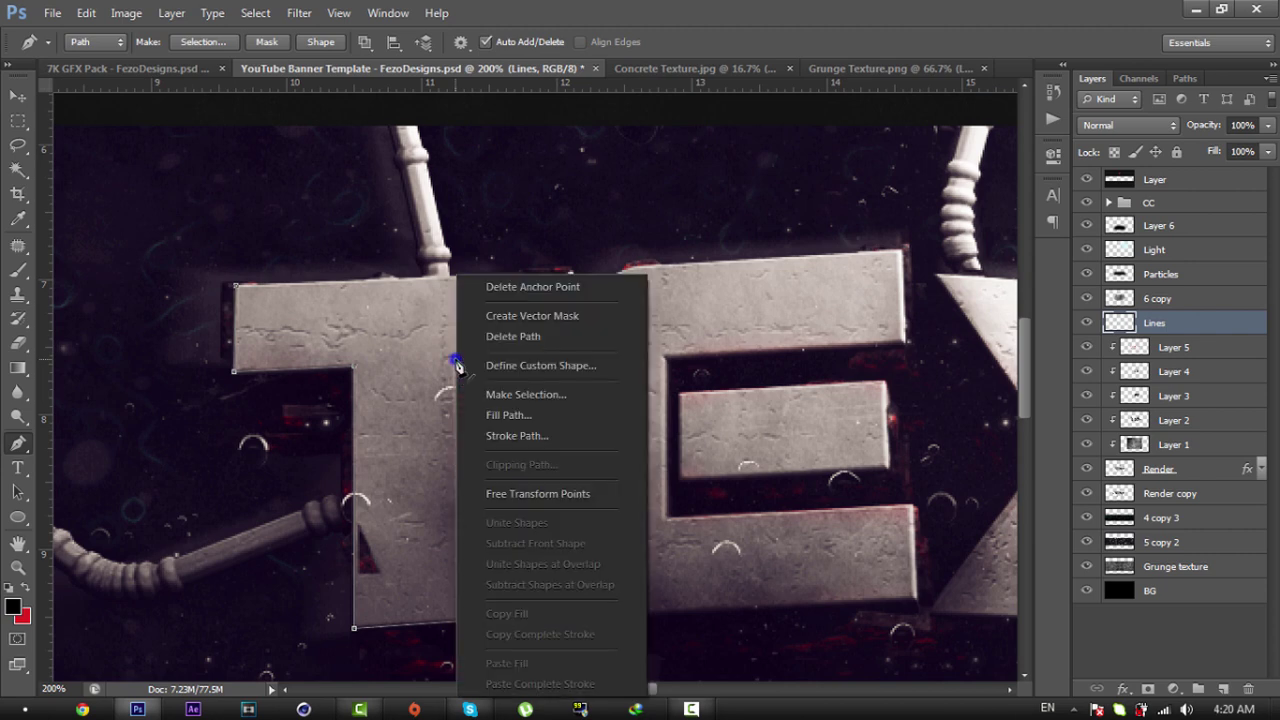
click(515, 436)
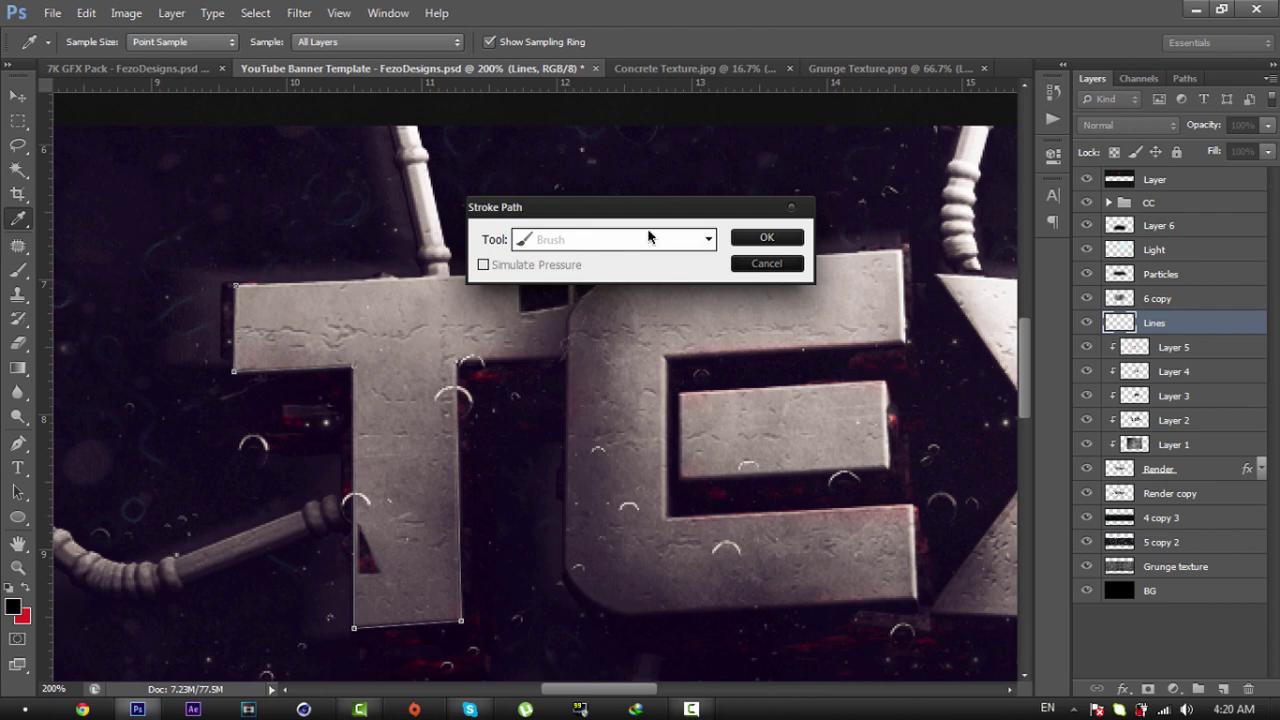
click(767, 237)
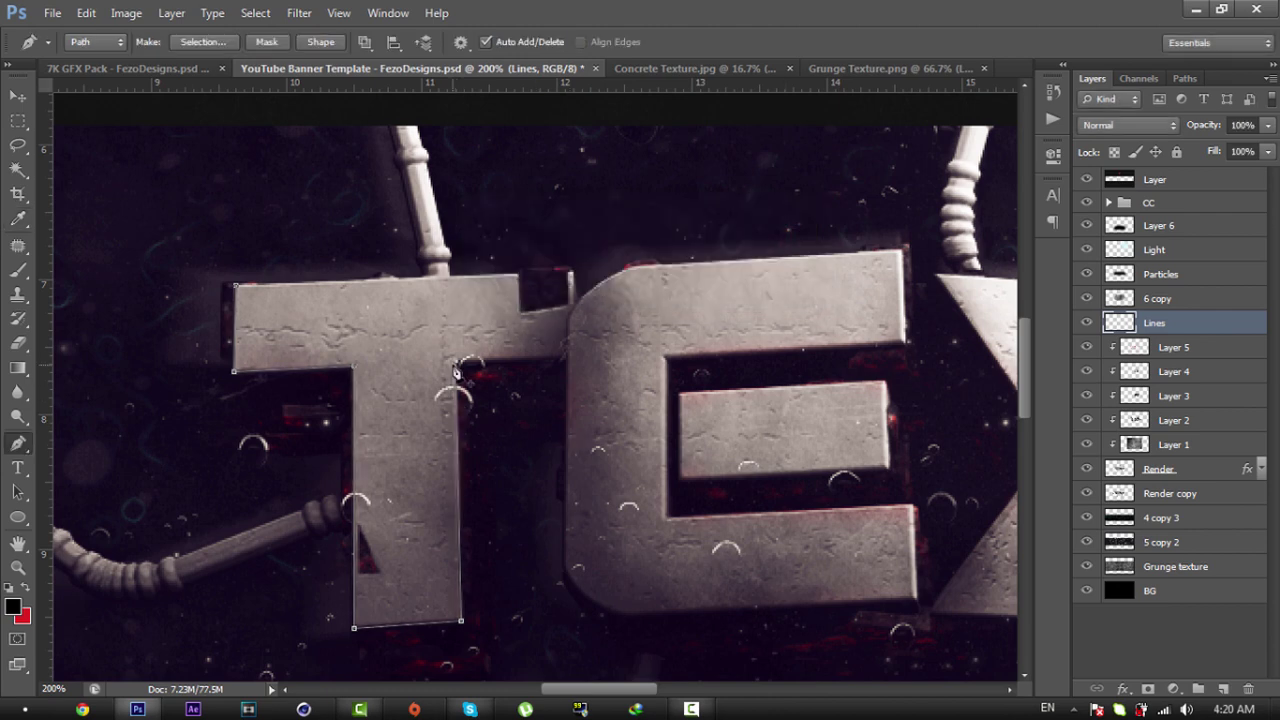
right_click(497, 406)
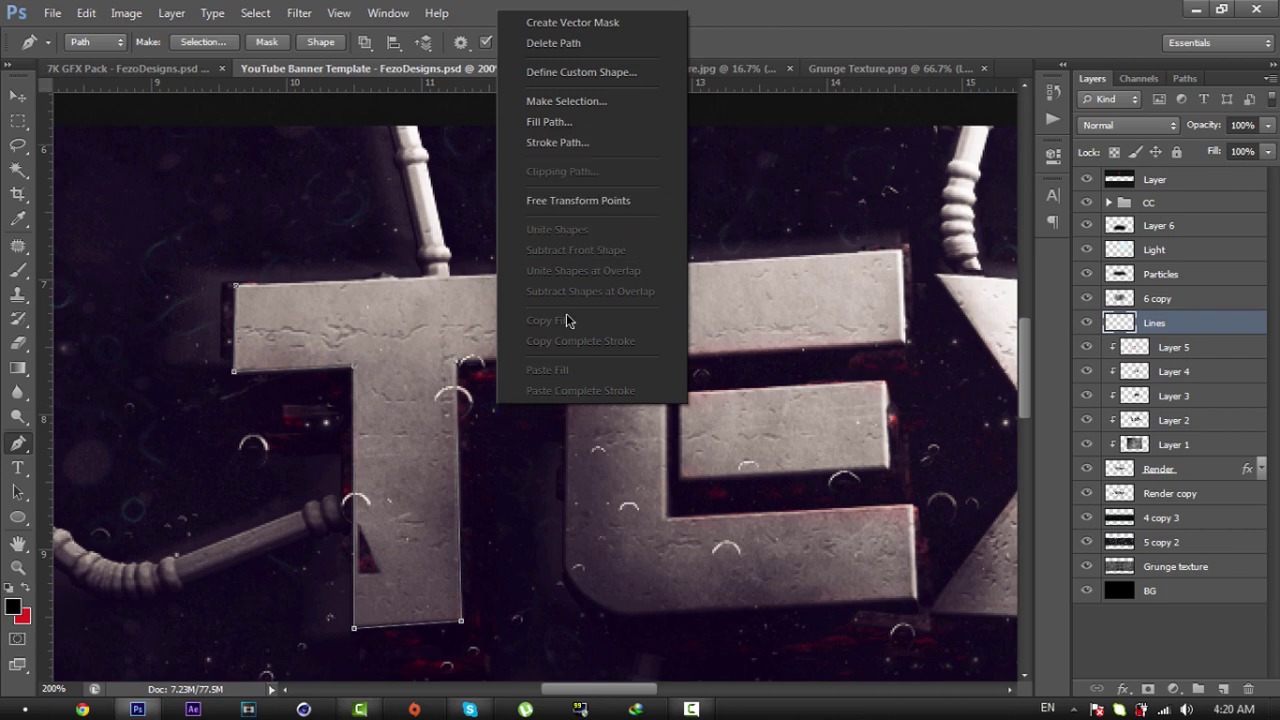
click(726, 3)
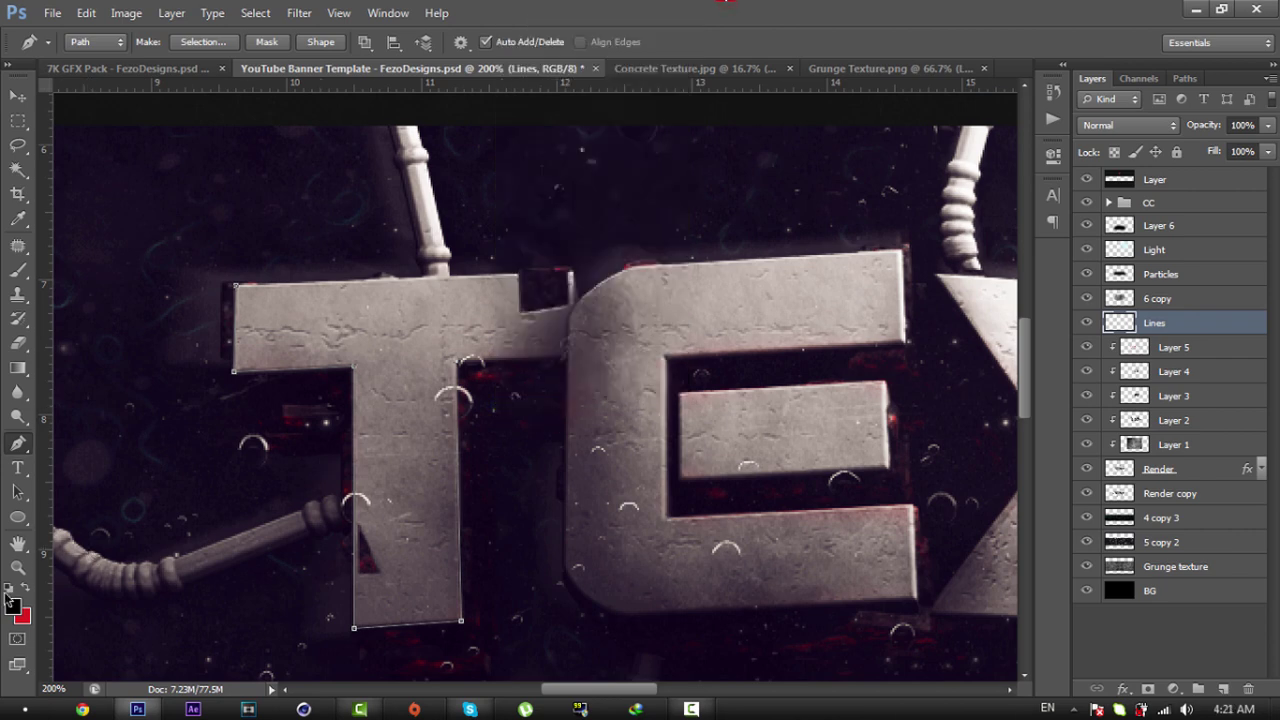
key(ctrl+z)
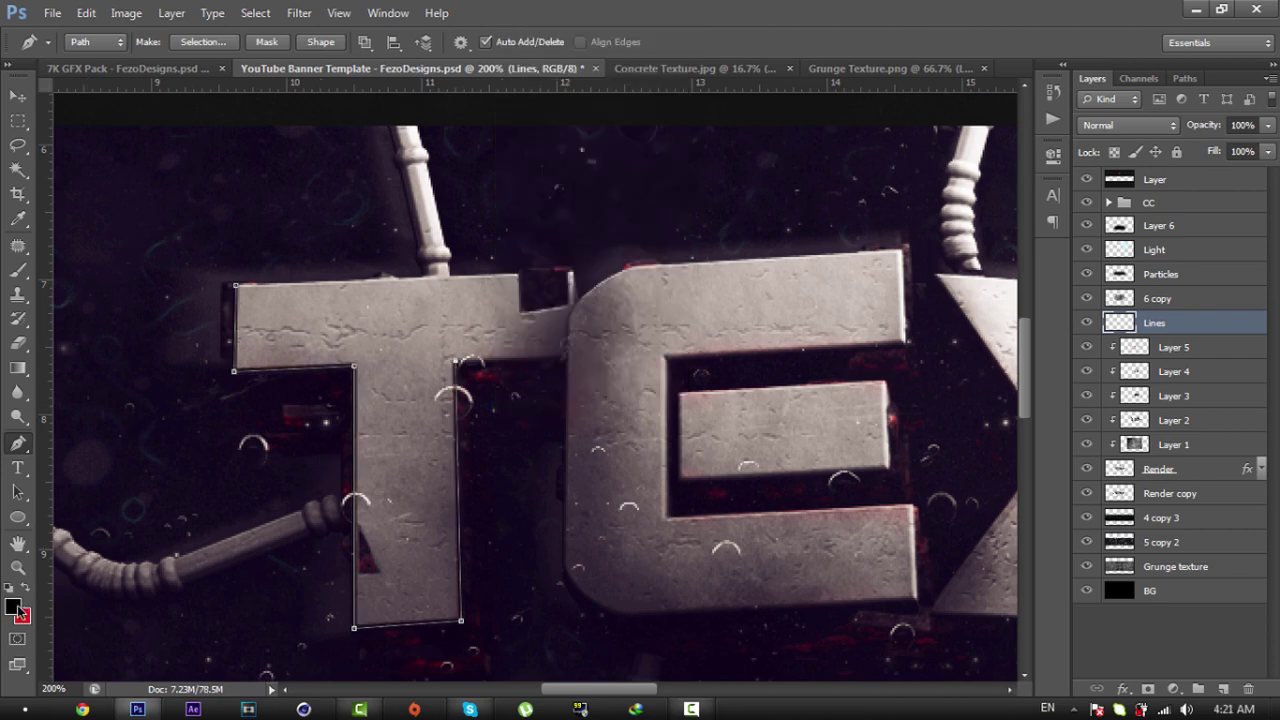
Step: Stroke the first T's path with the Brush in white and delete the path
click(14, 607)
key(Escape)
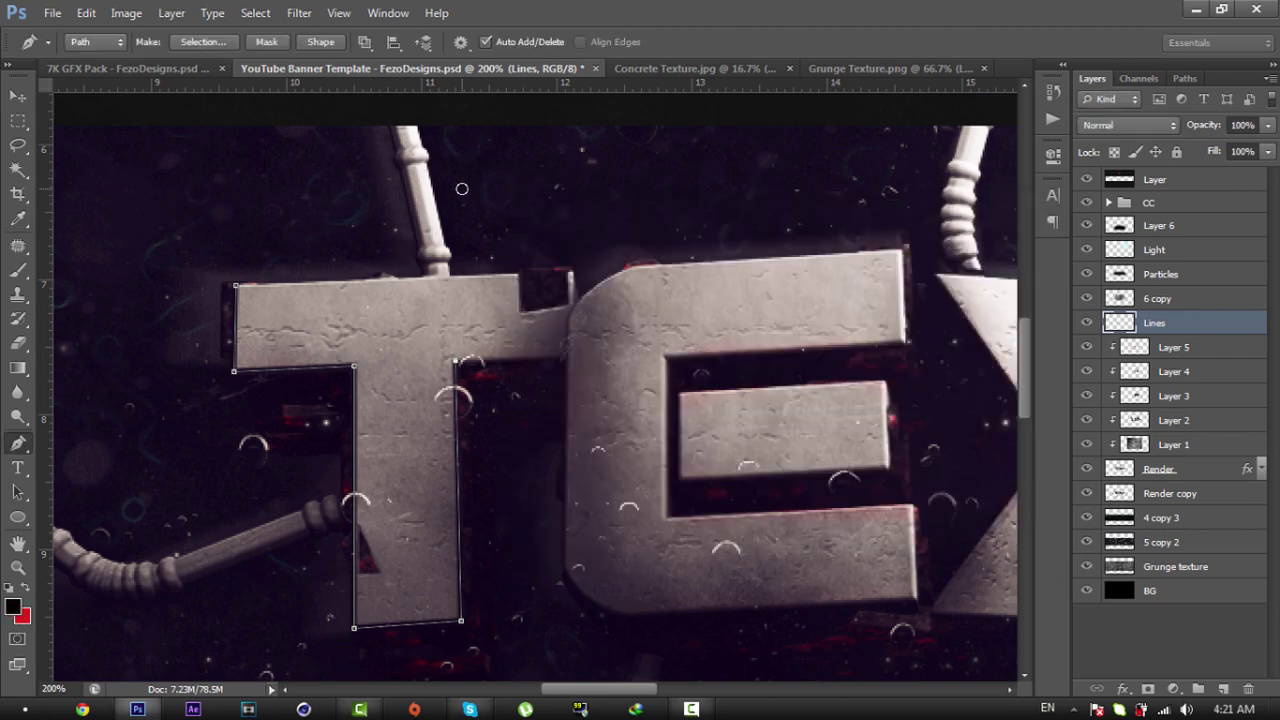
right_click(435, 480)
click(519, 215)
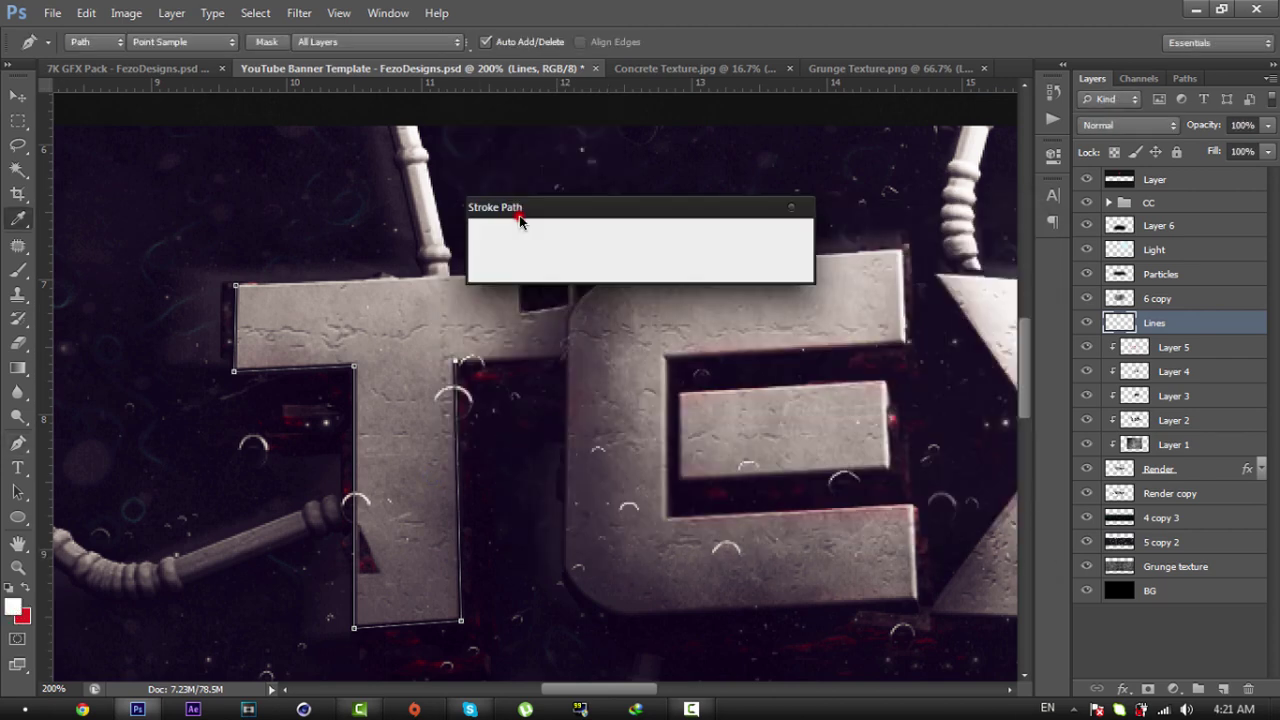
click(752, 236)
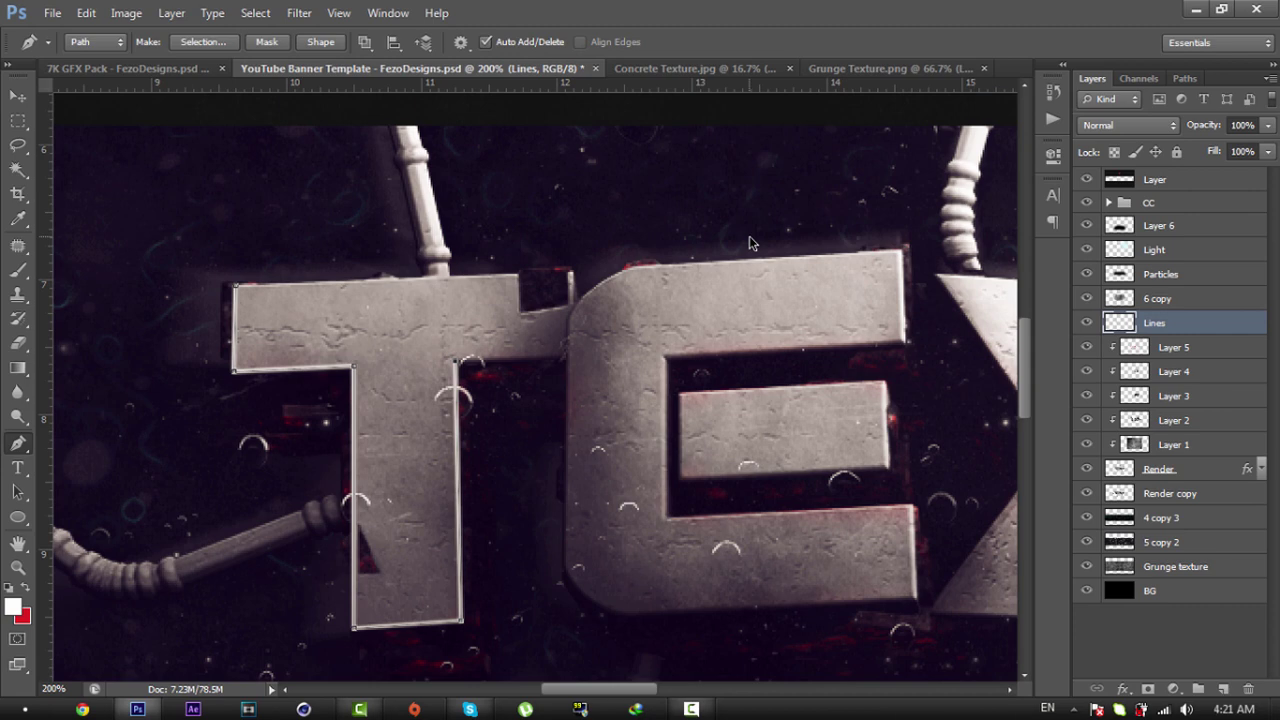
right_click(749, 236)
click(790, 270)
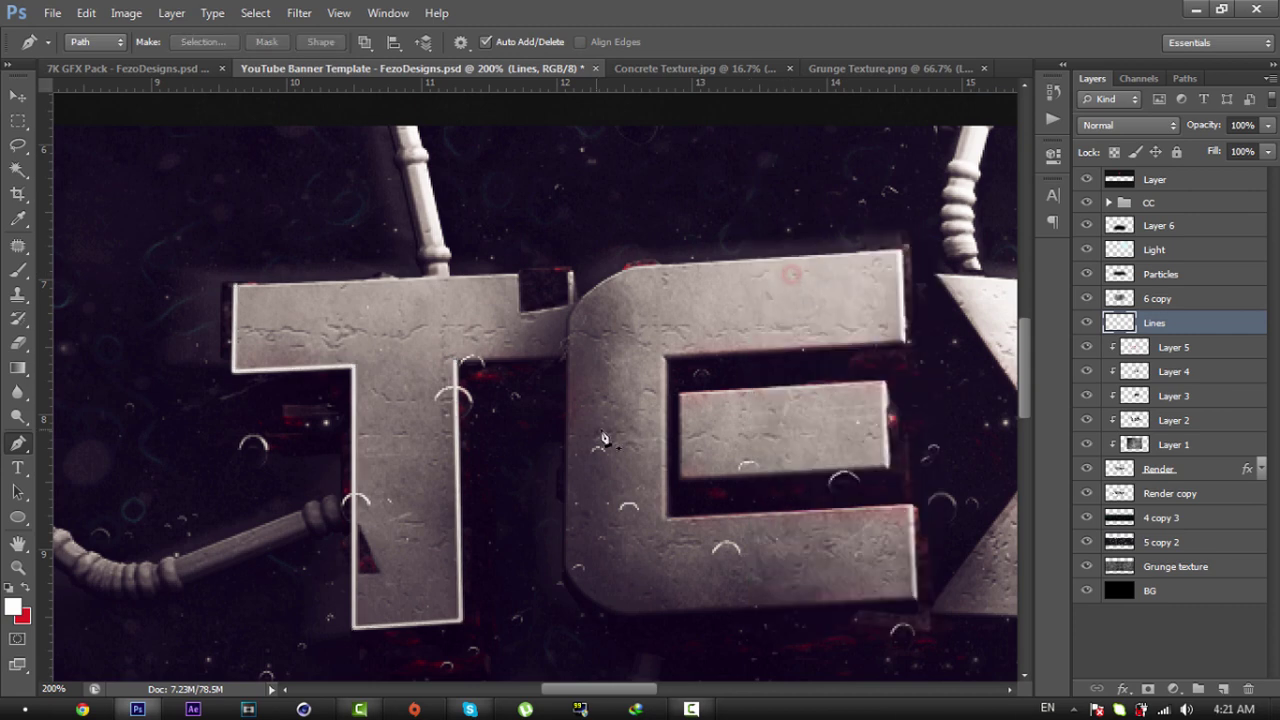
Step: Trace a Pen path around the E's outer edge, from the end of its upper arm round both curved corners to its lower arm
scroll(604, 438, right, 4)
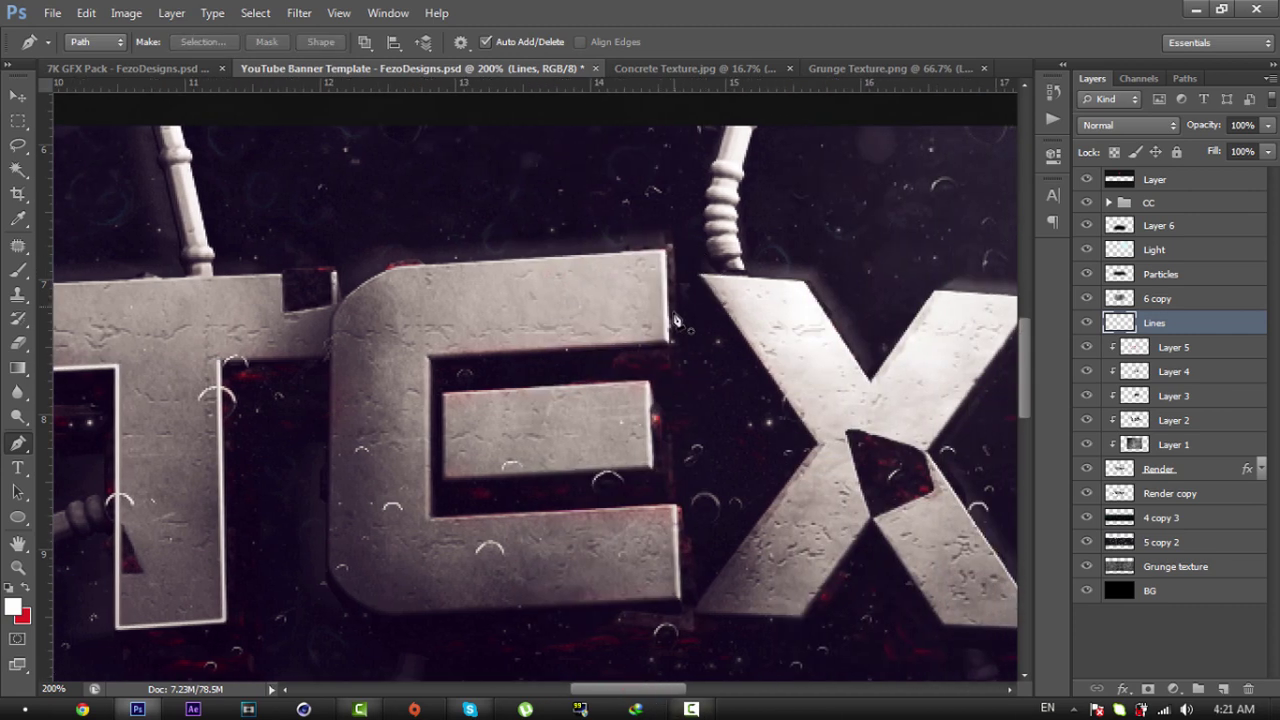
click(666, 338)
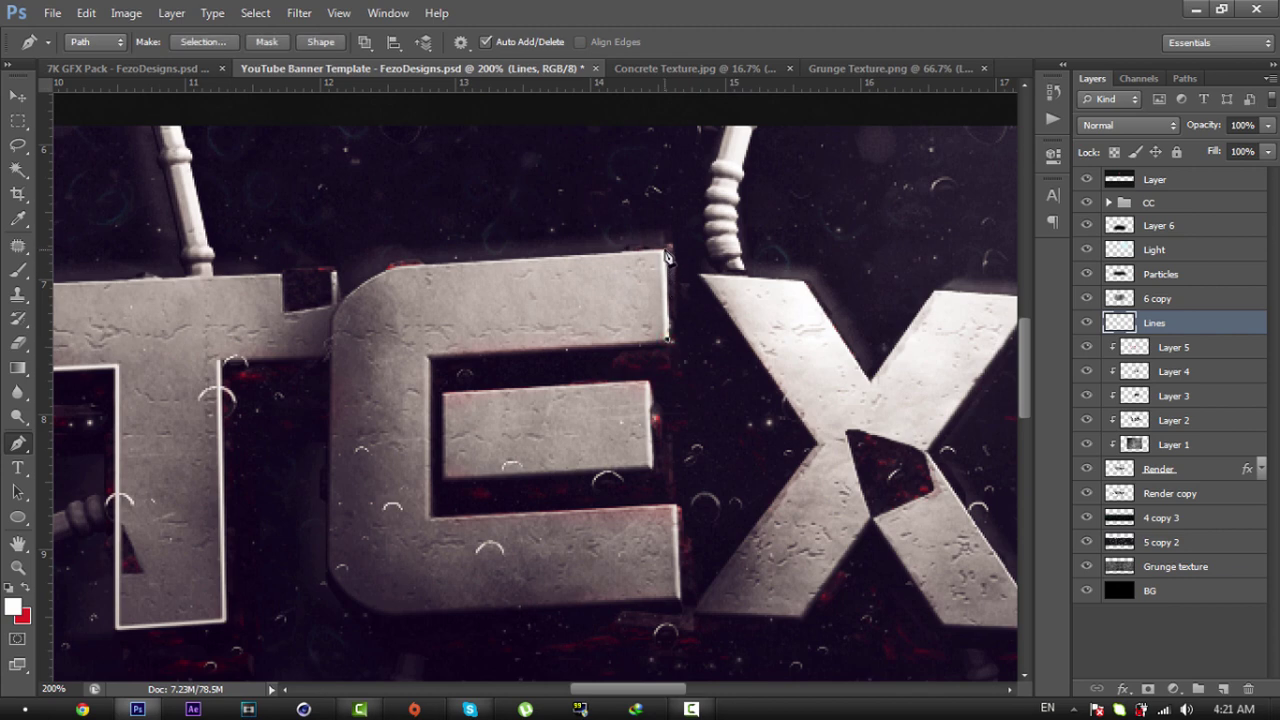
click(406, 270)
drag(333, 316, 332, 357)
click(328, 568)
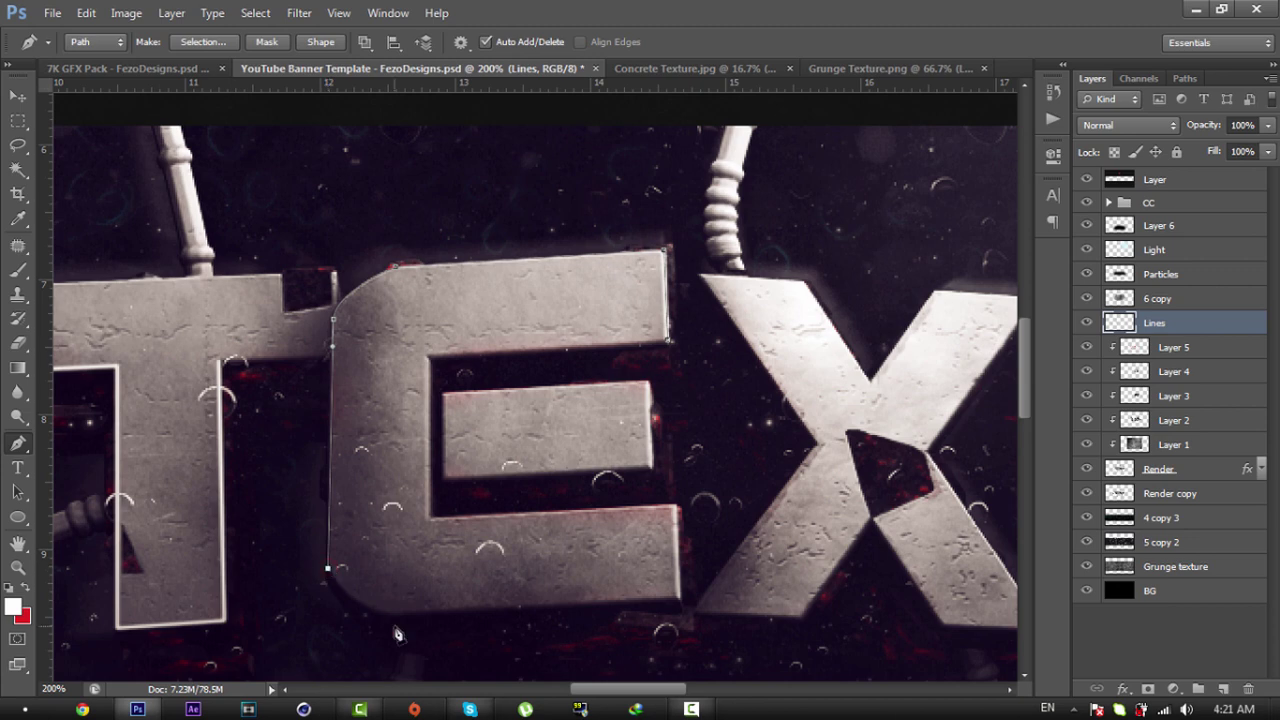
drag(396, 617, 439, 616)
click(677, 601)
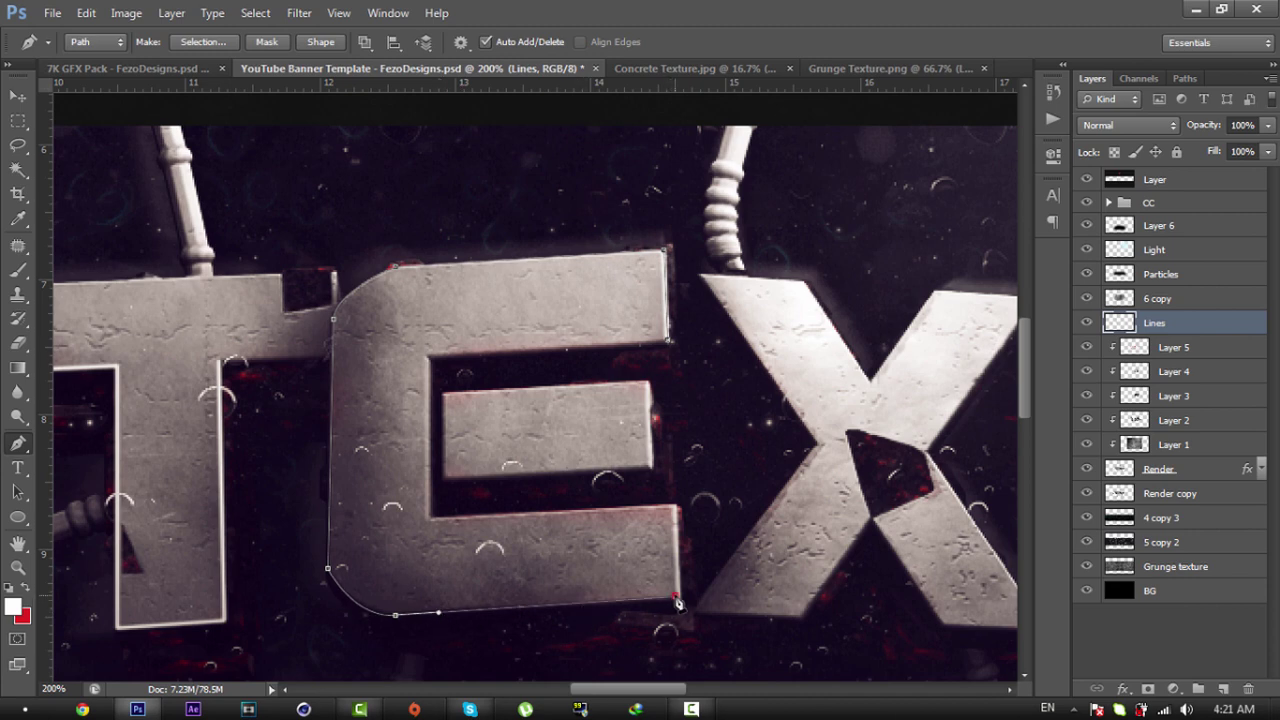
Step: Stroke the E's outer path with the white Brush and clear the path
right_click(676, 514)
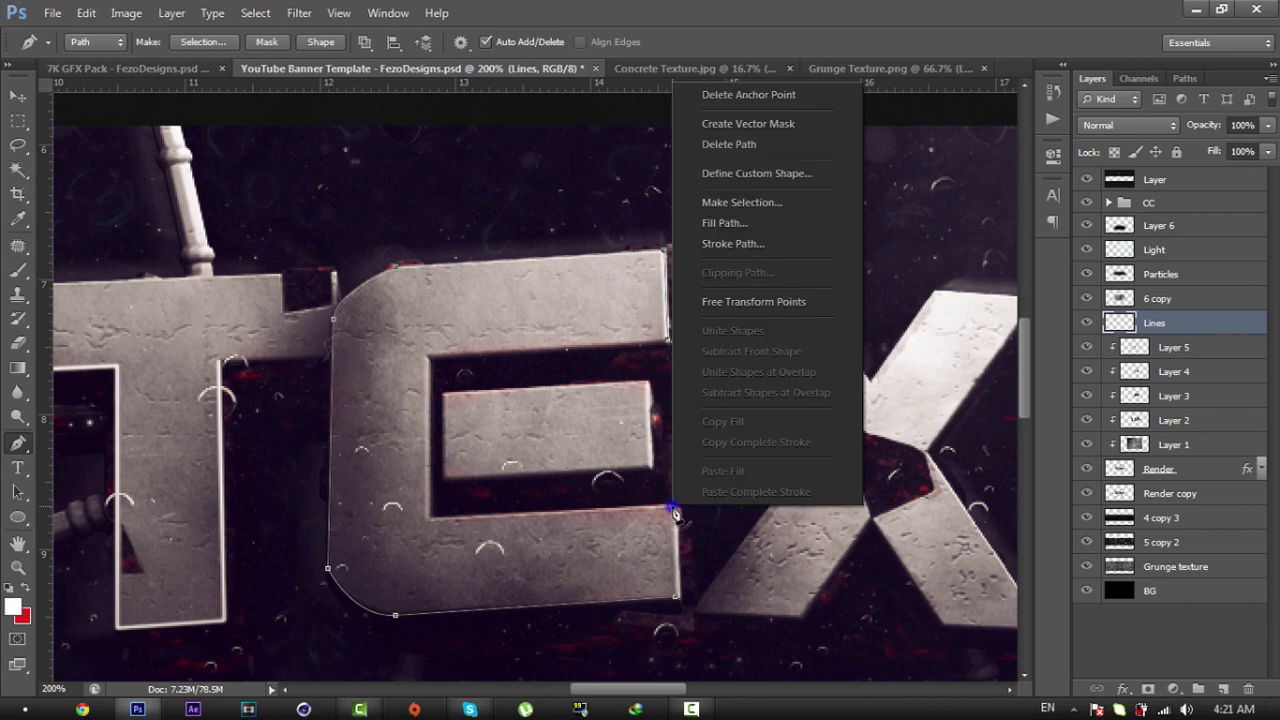
click(737, 240)
click(775, 236)
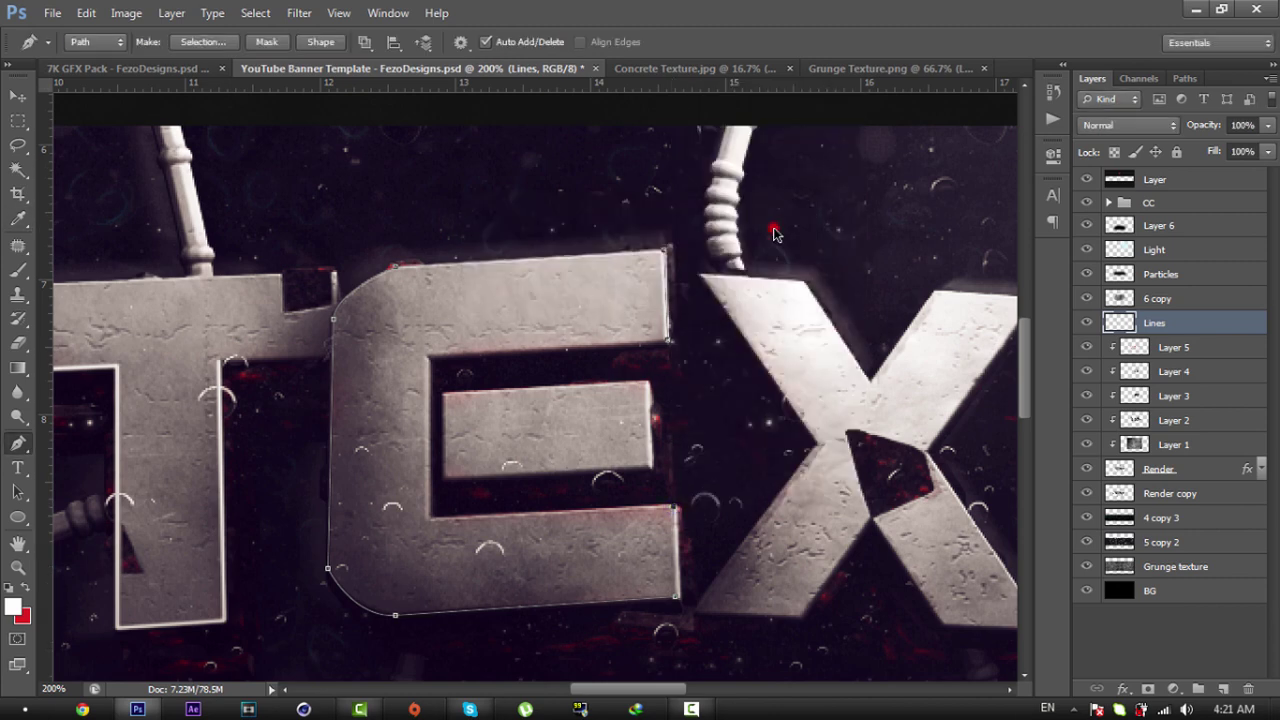
key(Return)
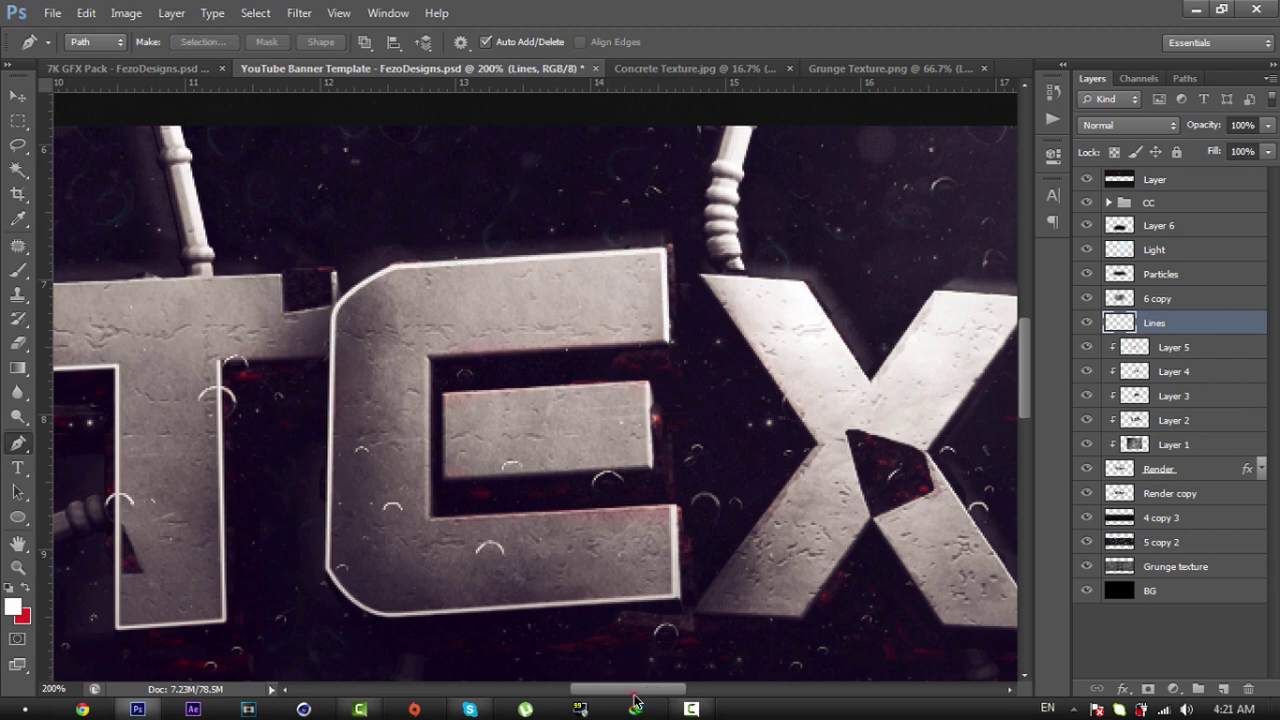
Step: Trace a Pen path along the X from its left inner corner around both legs and up to its upper right tip
drag(633, 700, 663, 700)
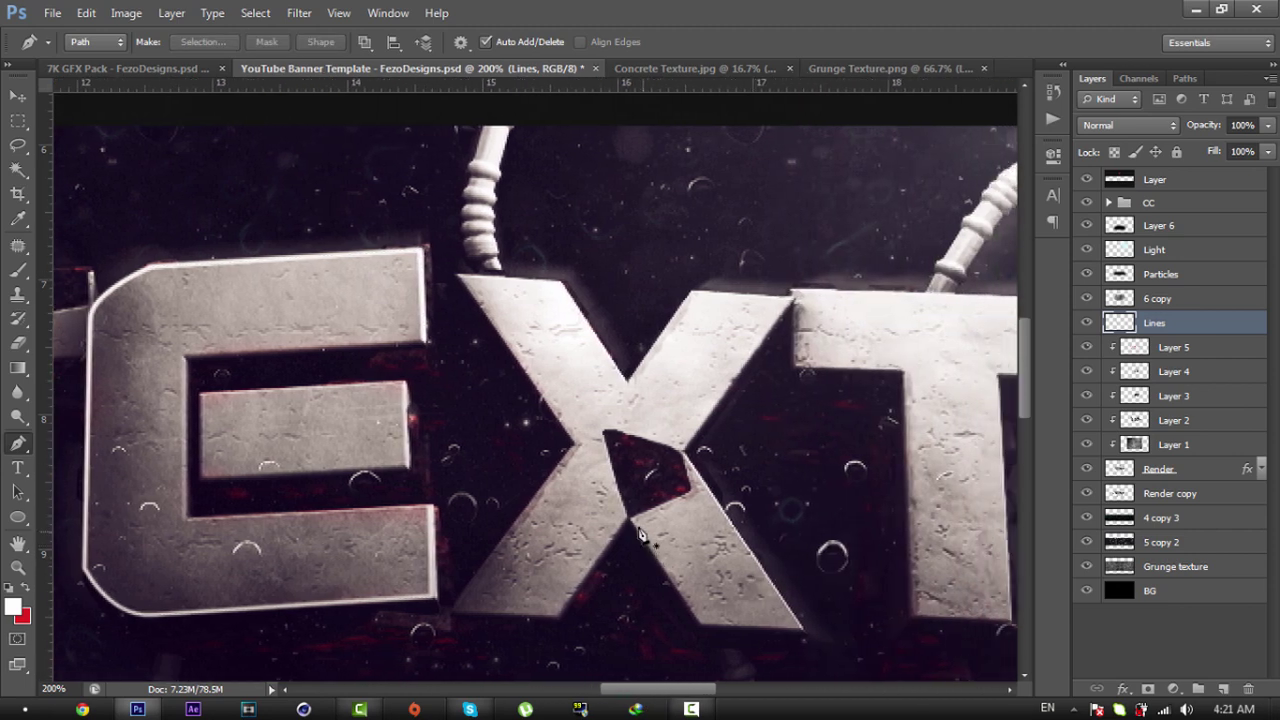
click(576, 450)
click(452, 612)
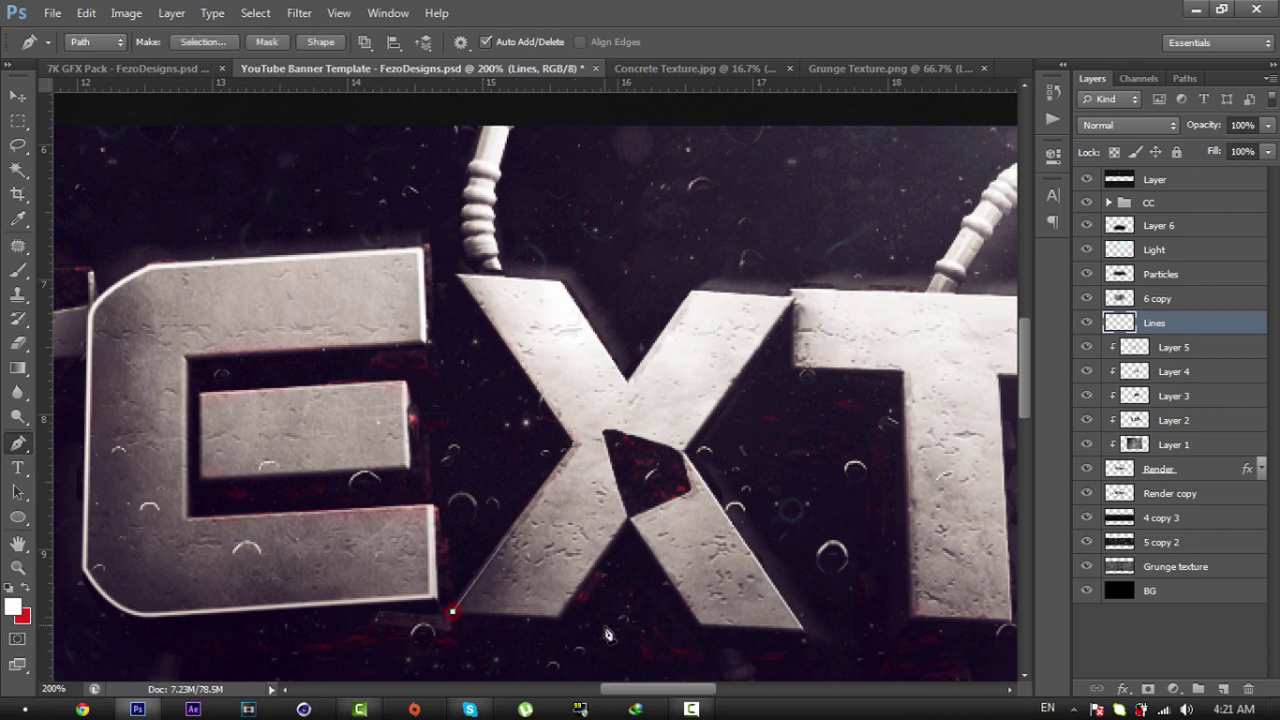
click(559, 617)
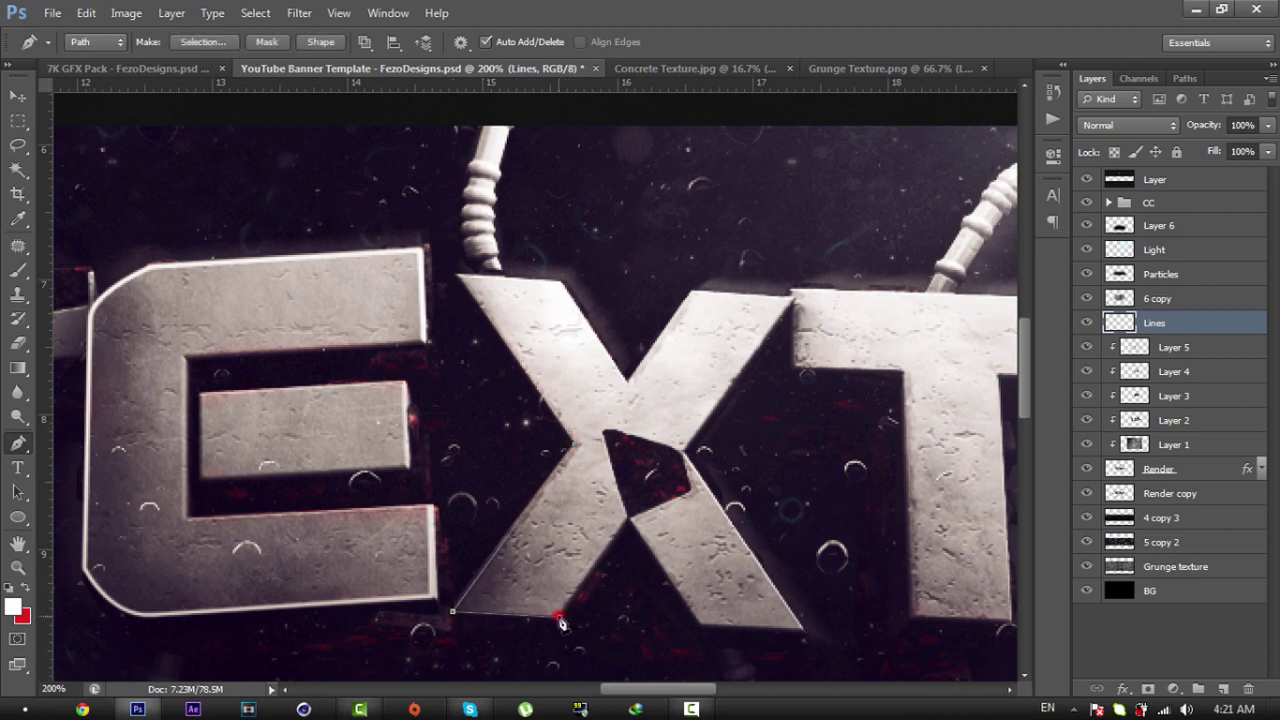
click(628, 518)
click(700, 624)
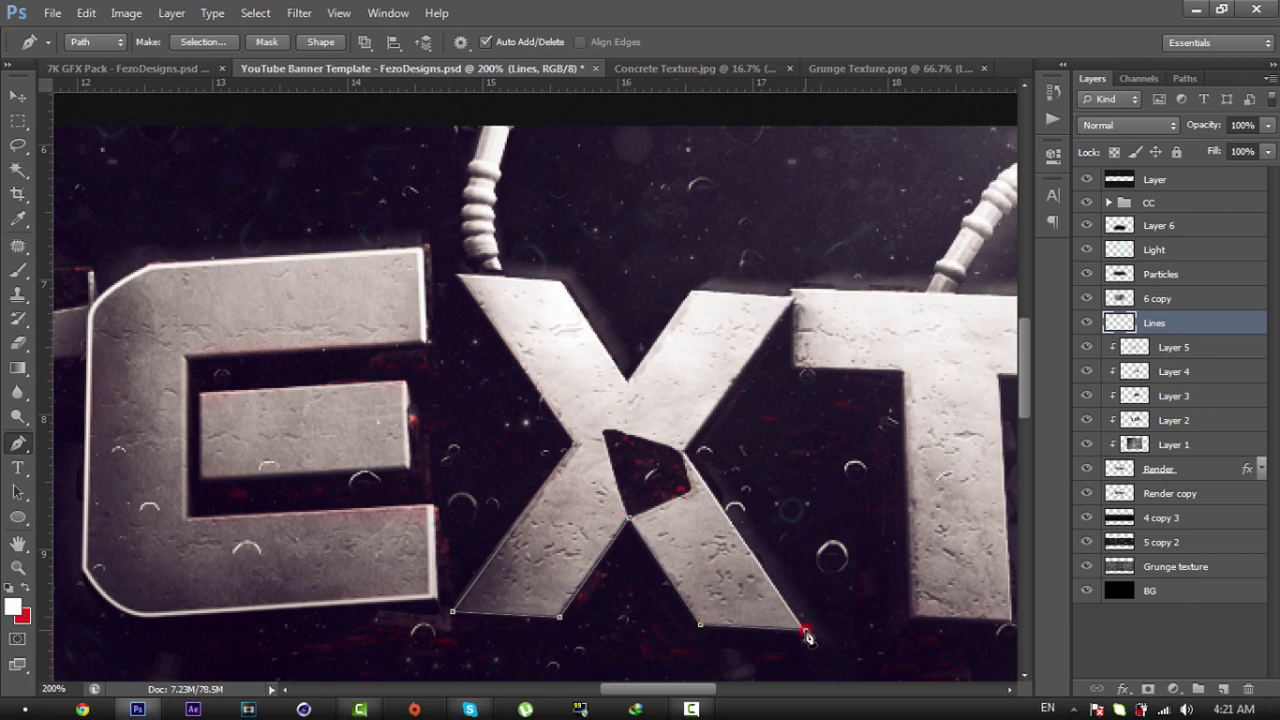
click(681, 451)
click(793, 296)
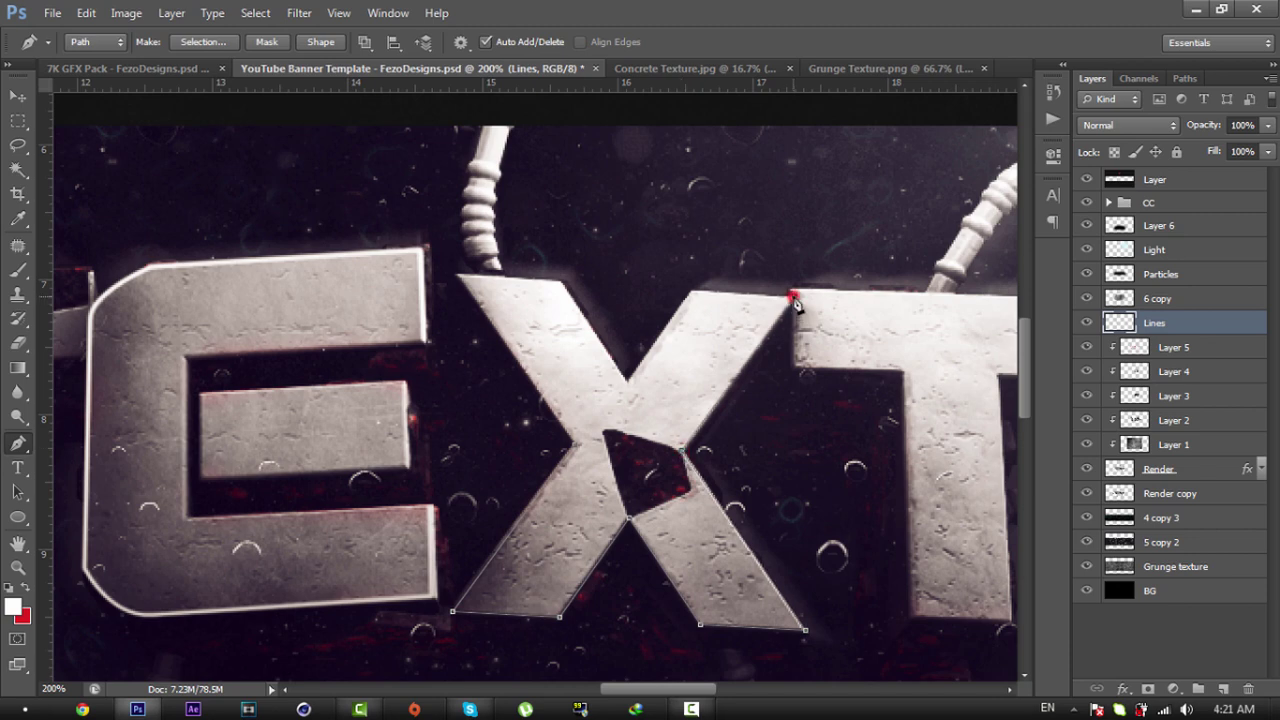
Step: Stroke the X's path with the white Brush
right_click(743, 436)
click(808, 180)
click(775, 240)
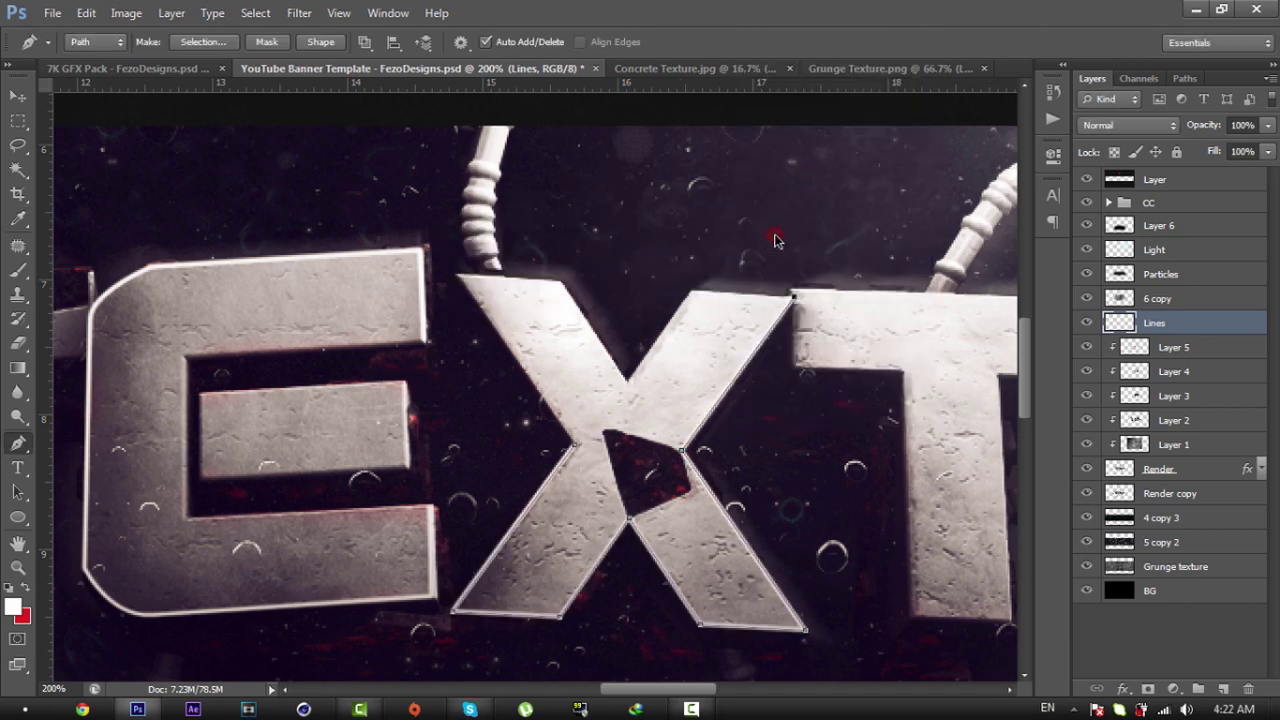
Step: Clear the X's path and trace a Pen path along the last T, from its left inner corner around the stem to its upper right corner
right_click(777, 242)
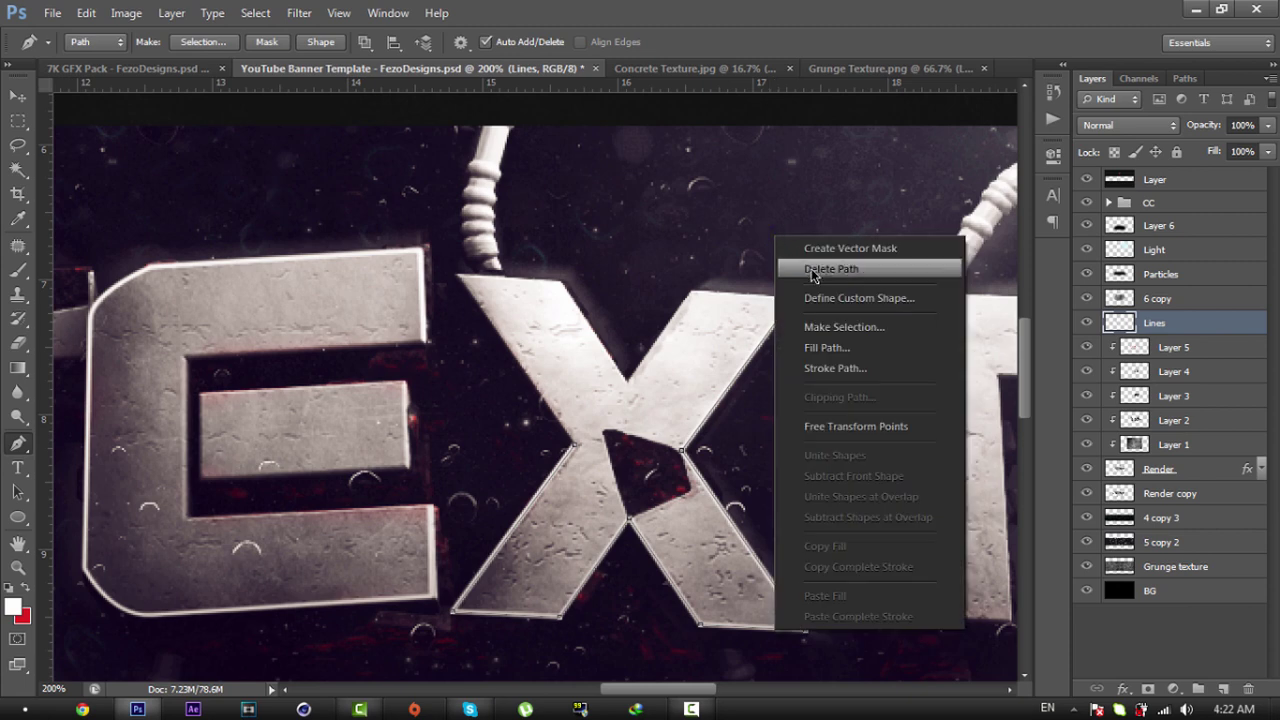
click(815, 271)
drag(673, 690, 714, 690)
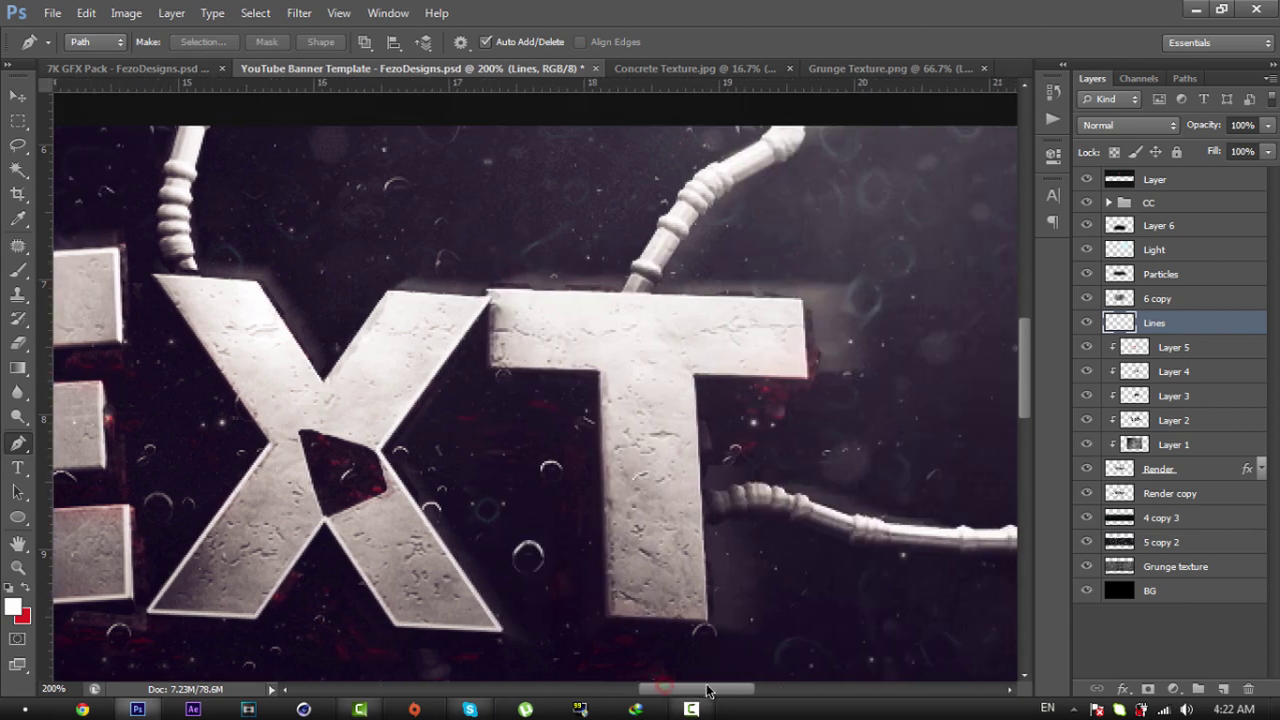
click(567, 371)
click(579, 615)
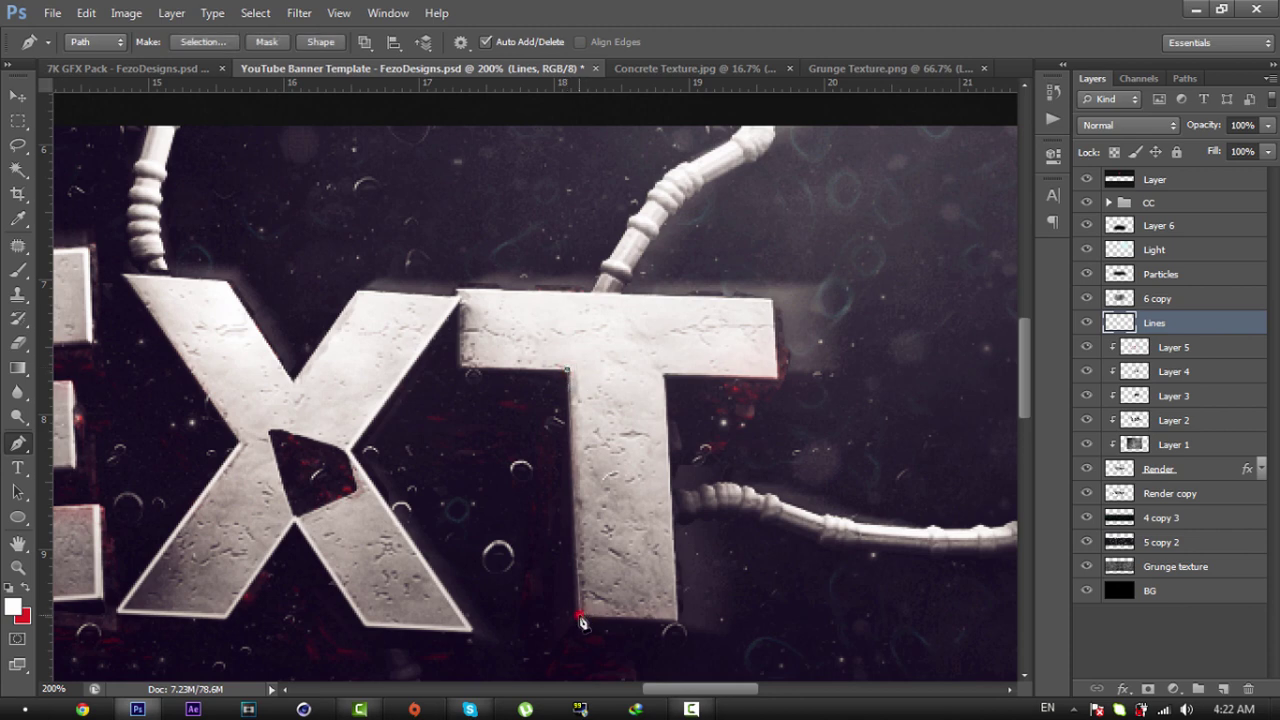
click(675, 619)
click(668, 379)
click(776, 379)
click(777, 298)
key(ctrl+z)
click(777, 379)
click(771, 299)
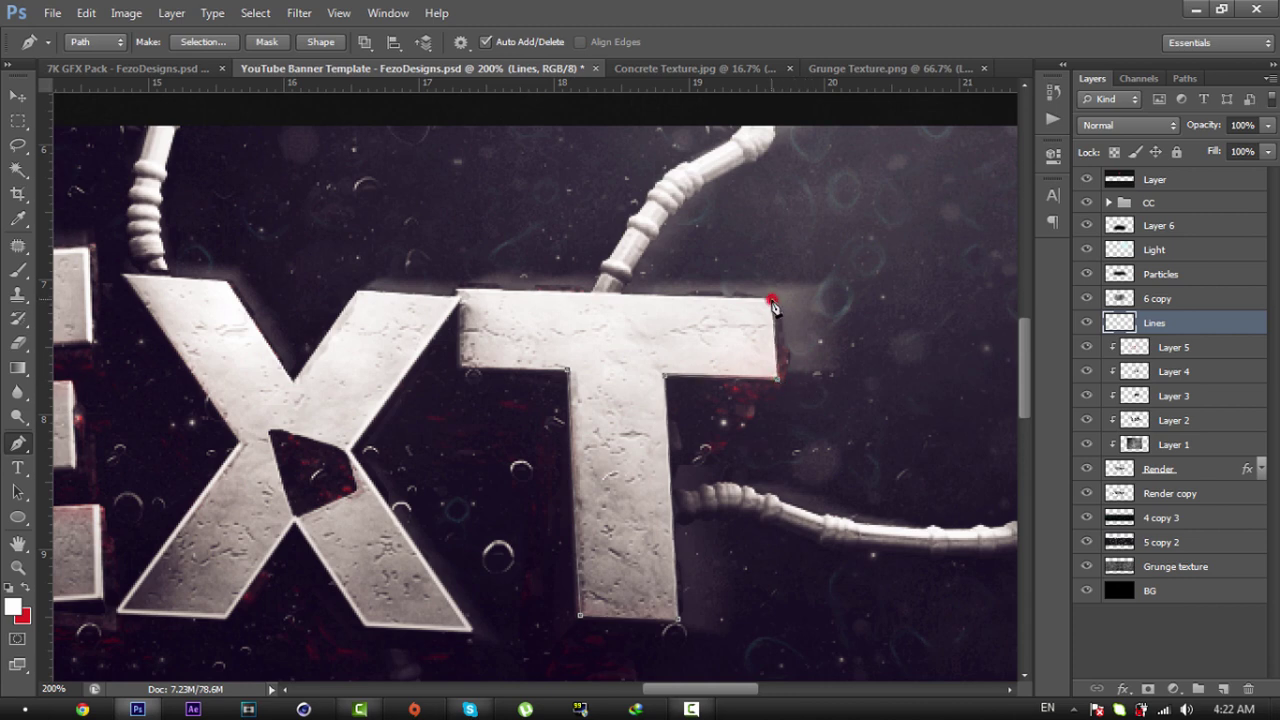
Step: Stroke the last T's path with the white Brush and delete the path
right_click(750, 312)
click(792, 440)
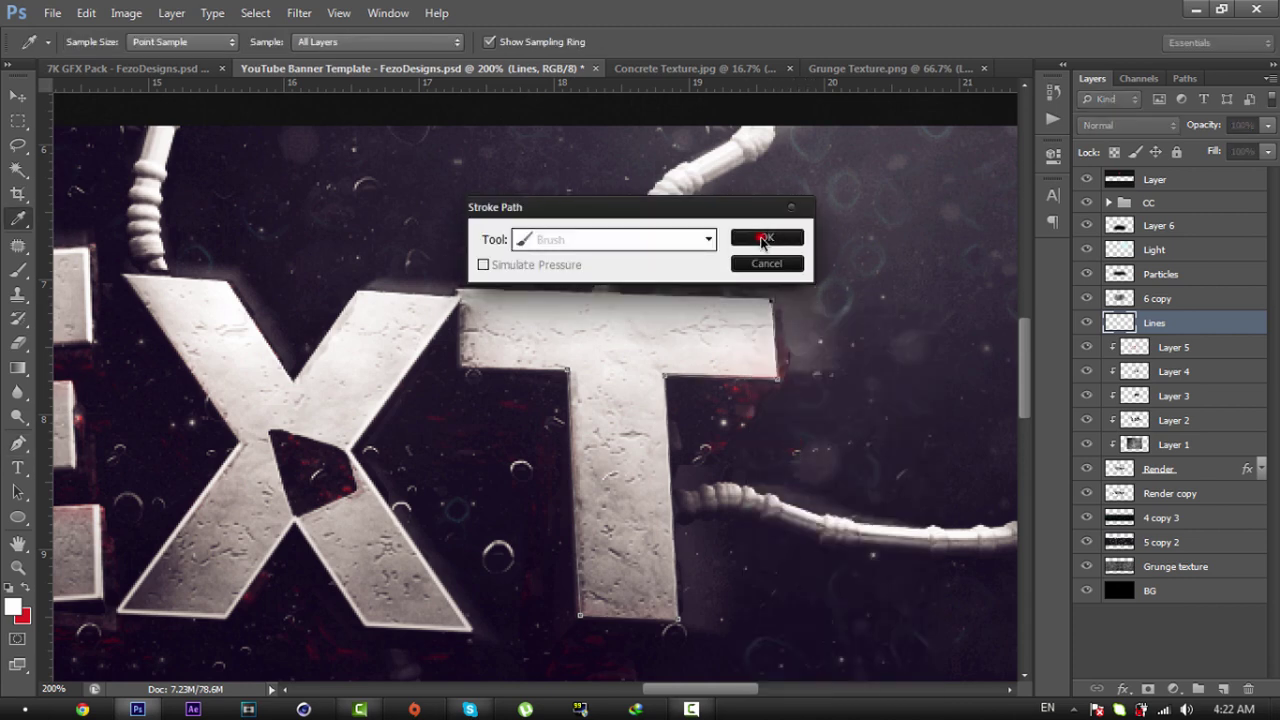
click(764, 238)
right_click(760, 245)
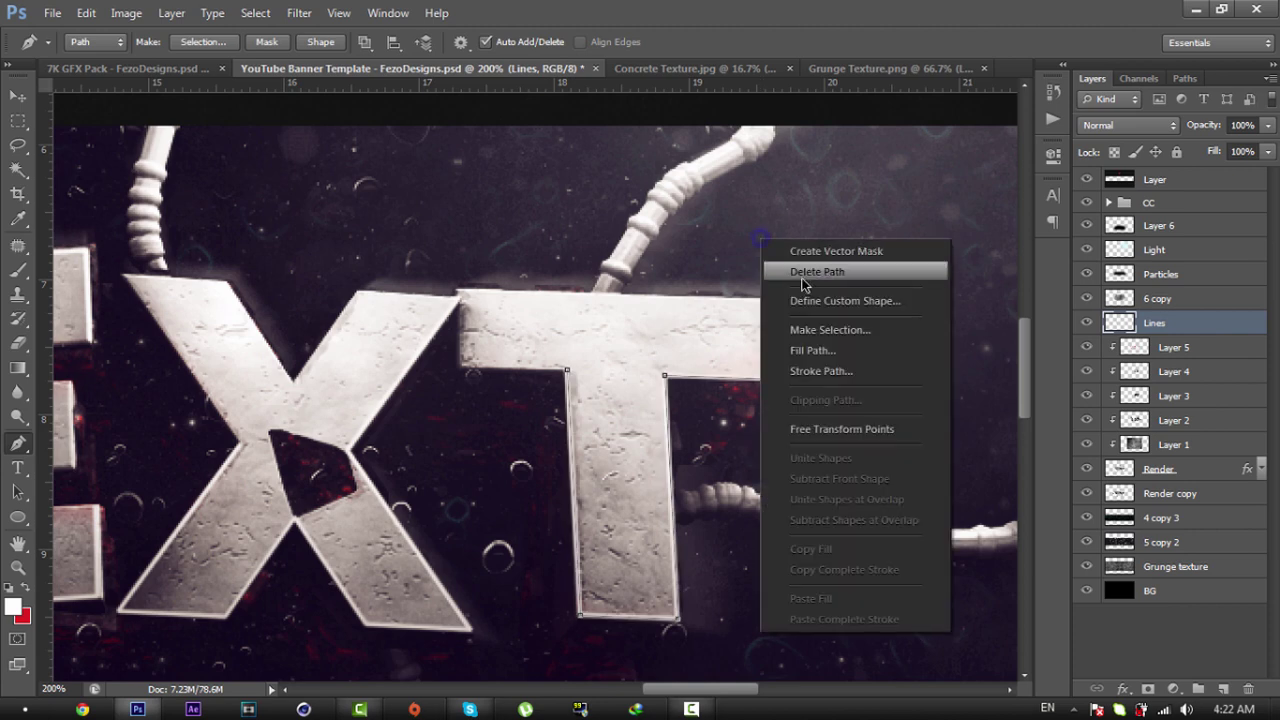
click(804, 281)
Step: Try a Ripple distortion on the Lines layer with an amount of 110% and Medium size
key(z)
drag(685, 327, 497, 330)
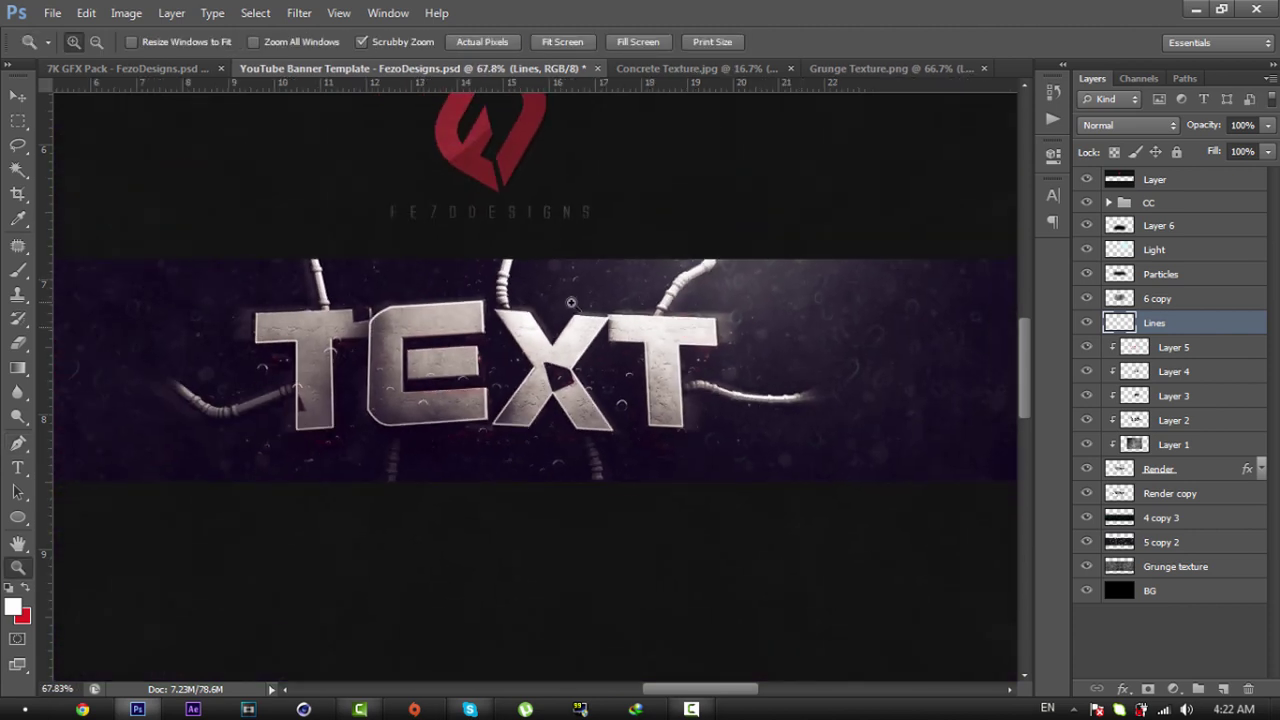
click(497, 334)
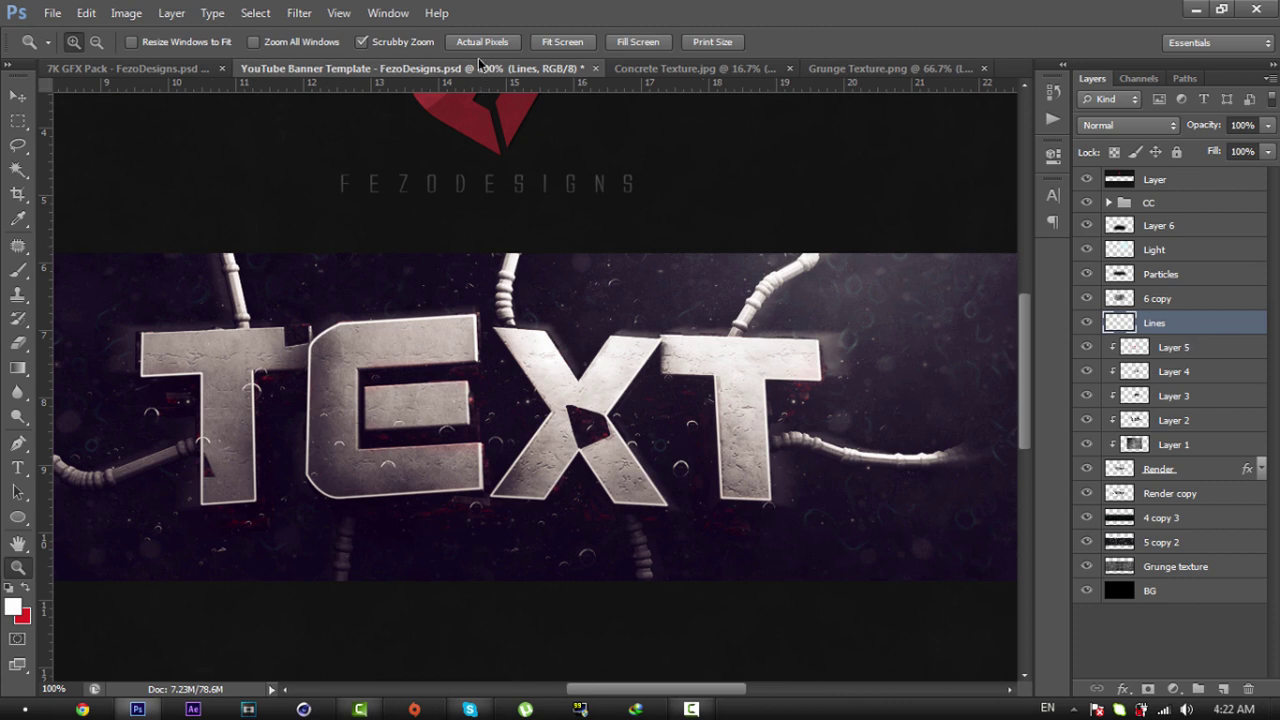
click(296, 14)
mouse_move(417, 202)
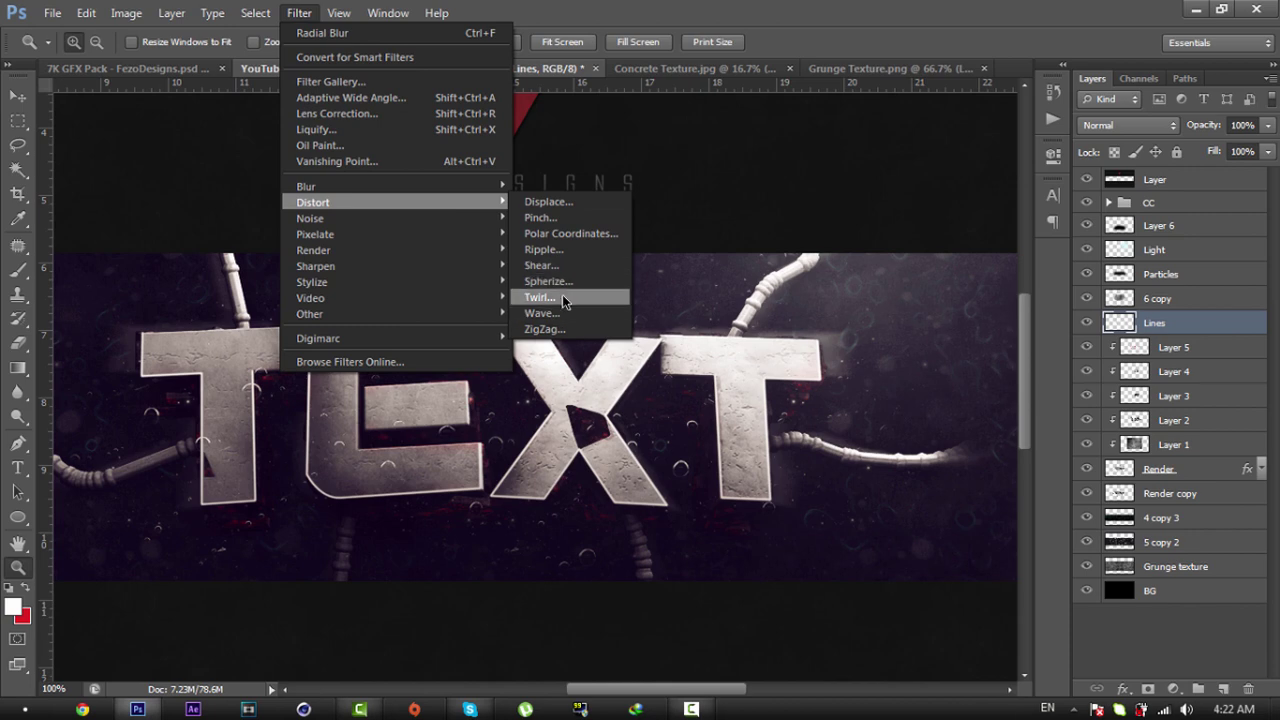
click(572, 251)
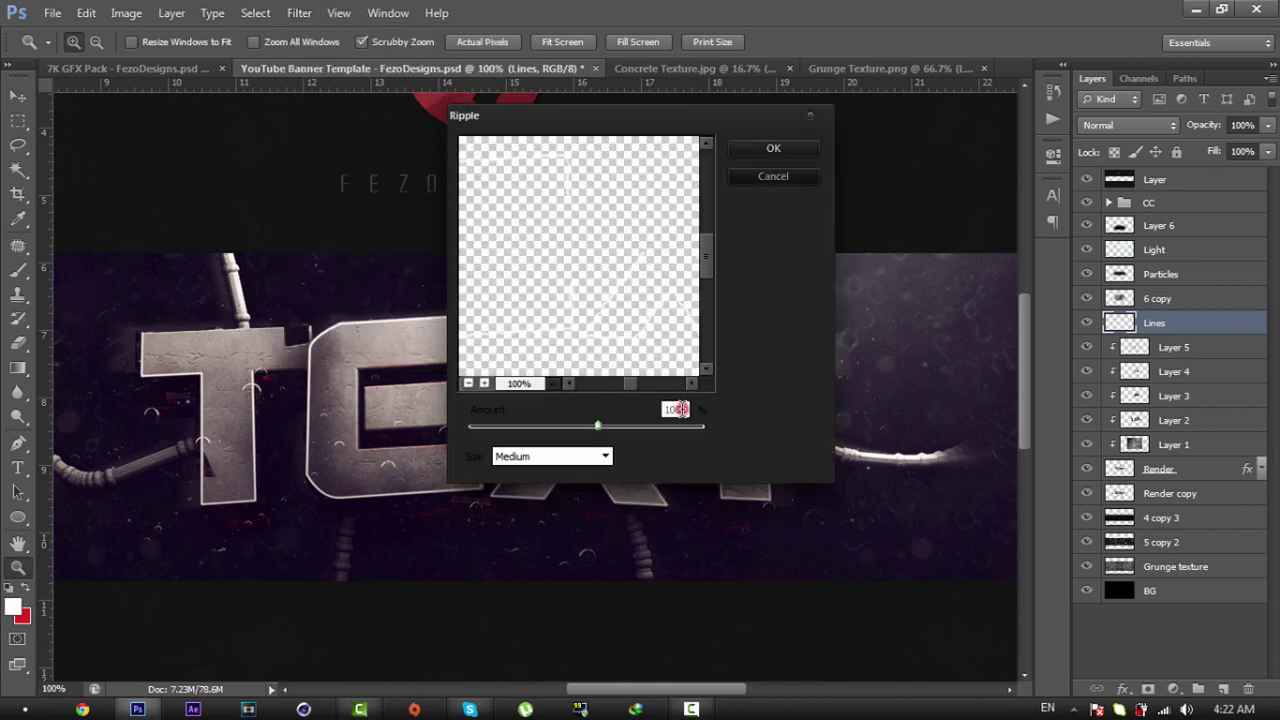
double_click(678, 409)
text(1)
click(753, 150)
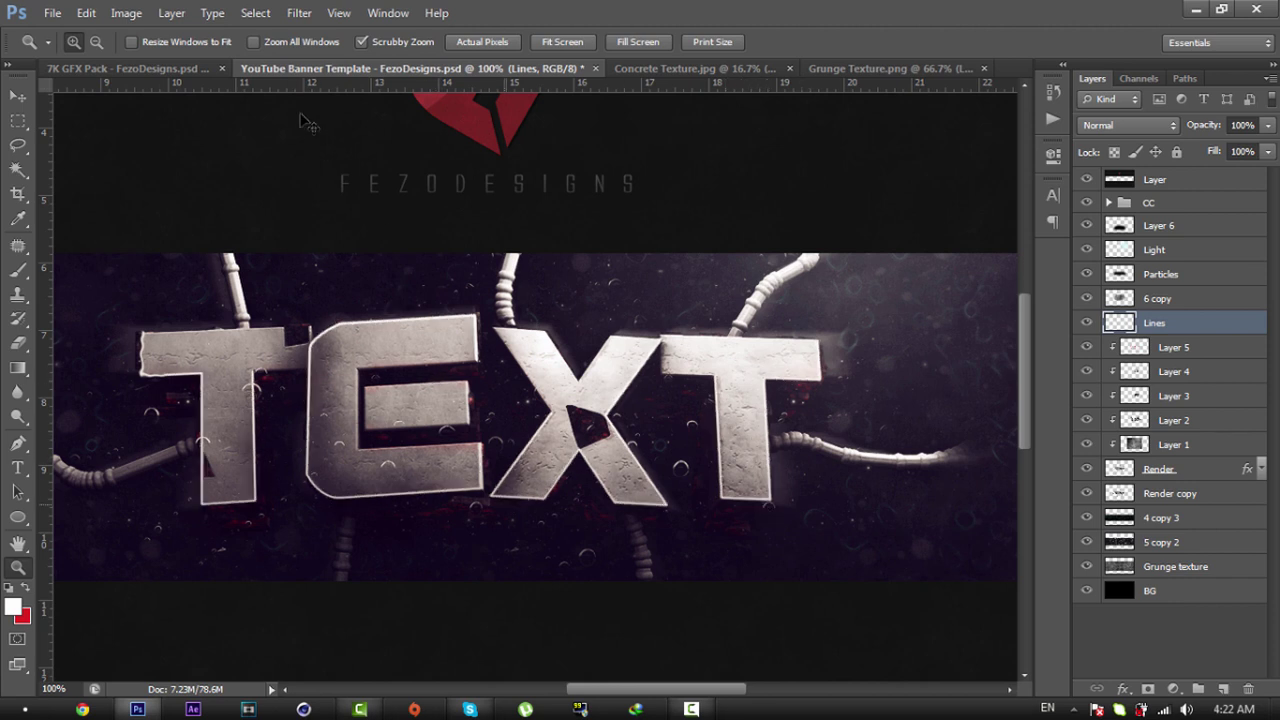
Step: Apply the Ripple distortion with Medium size to the Lines layer so the outline strokes become wavy
click(299, 13)
click(407, 190)
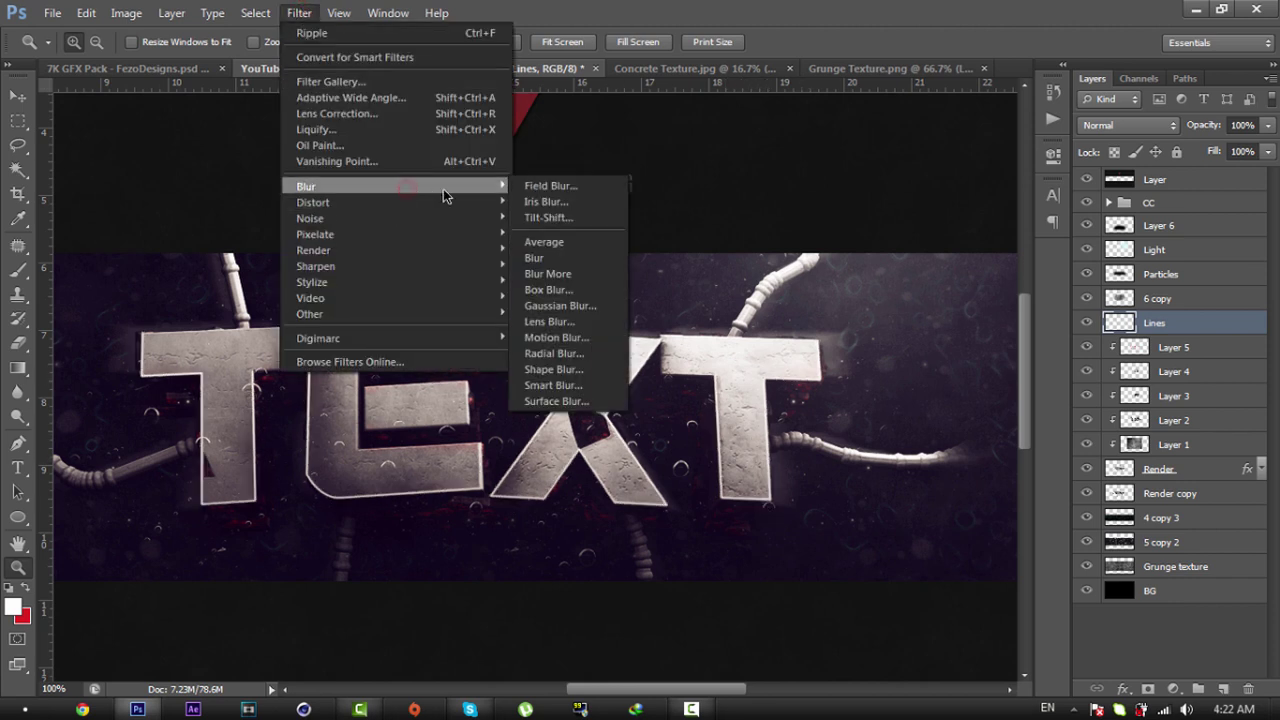
mouse_move(443, 200)
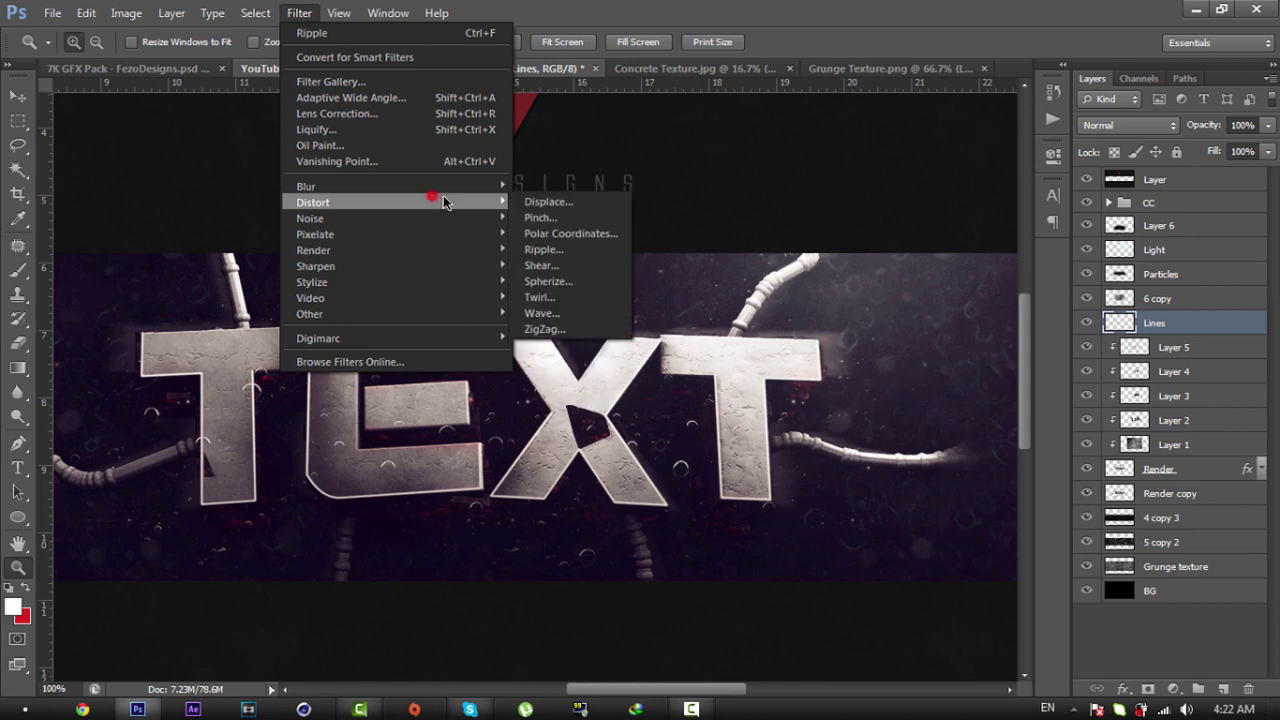
click(548, 251)
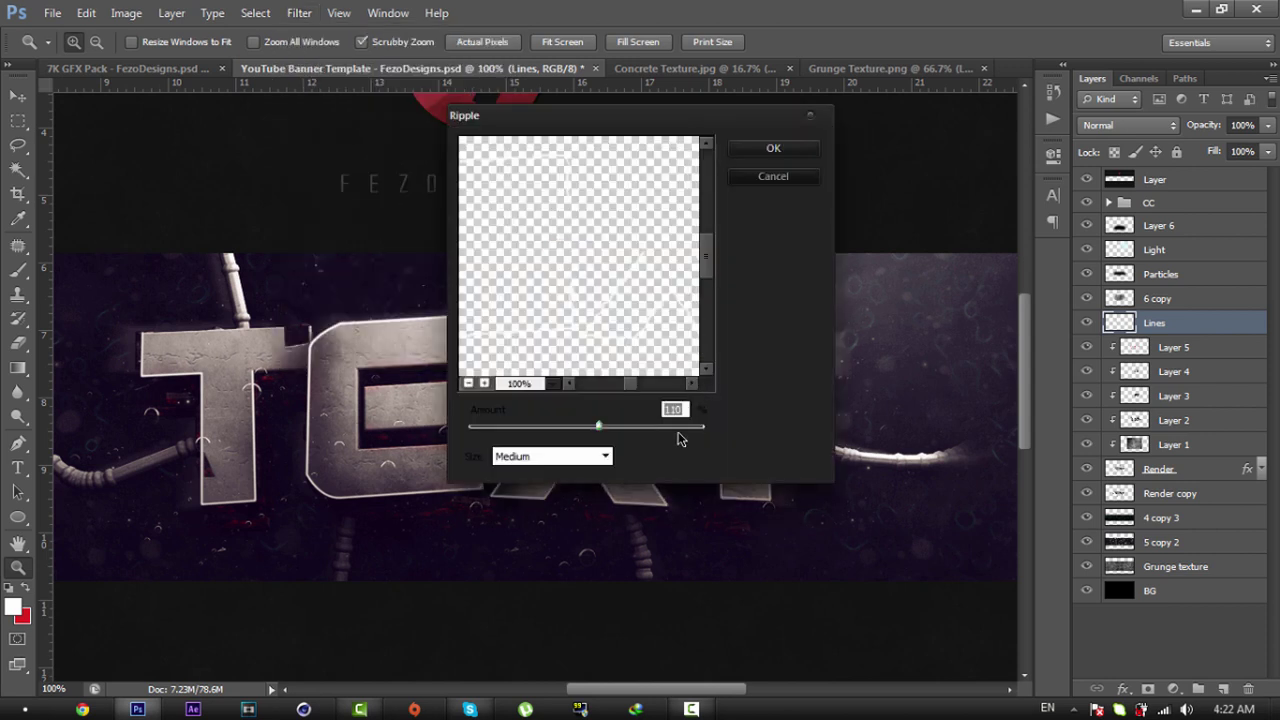
text(1)
click(798, 148)
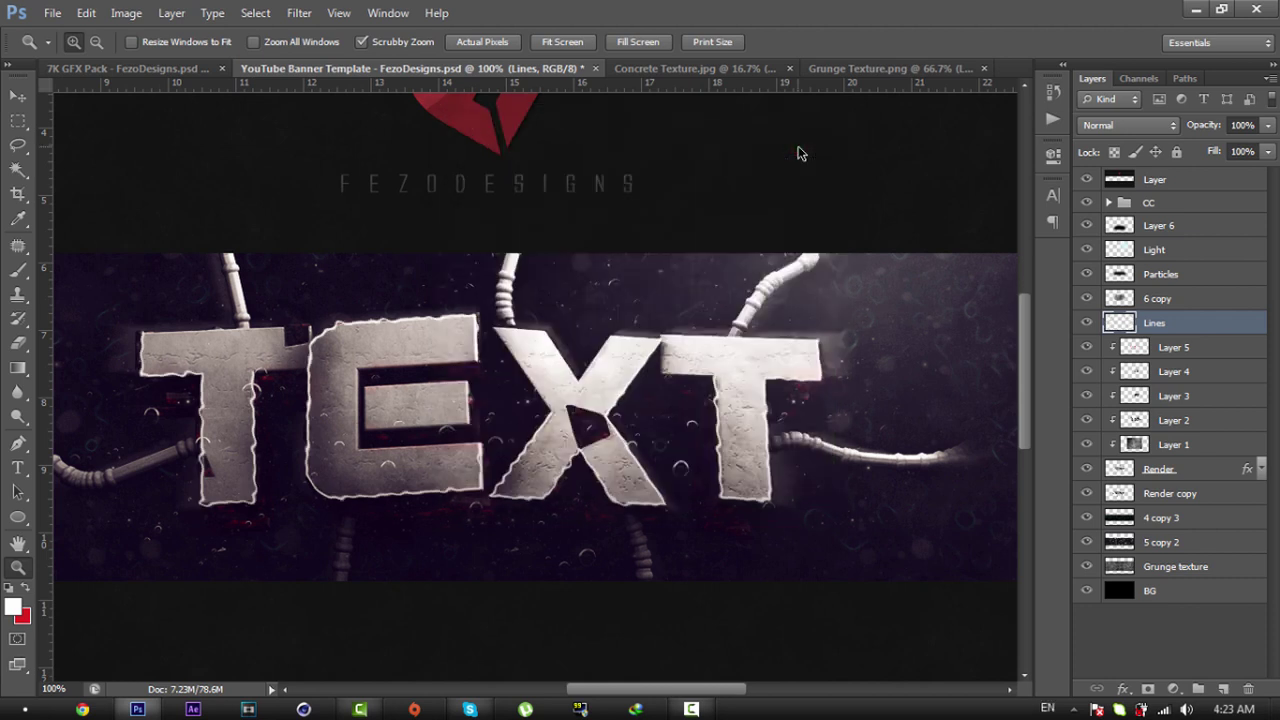
Step: Add a Color Overlay in light pink (#ffdede) to the Lines layer
double_click(1236, 330)
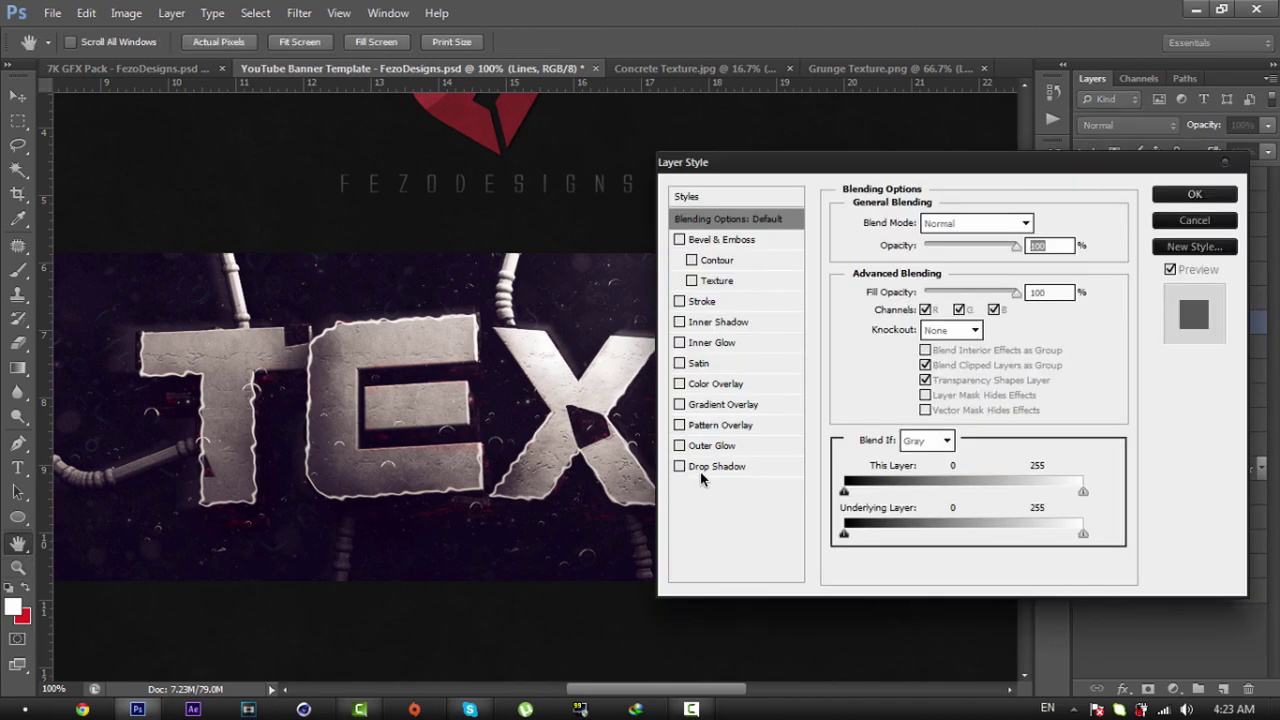
click(731, 383)
click(1046, 228)
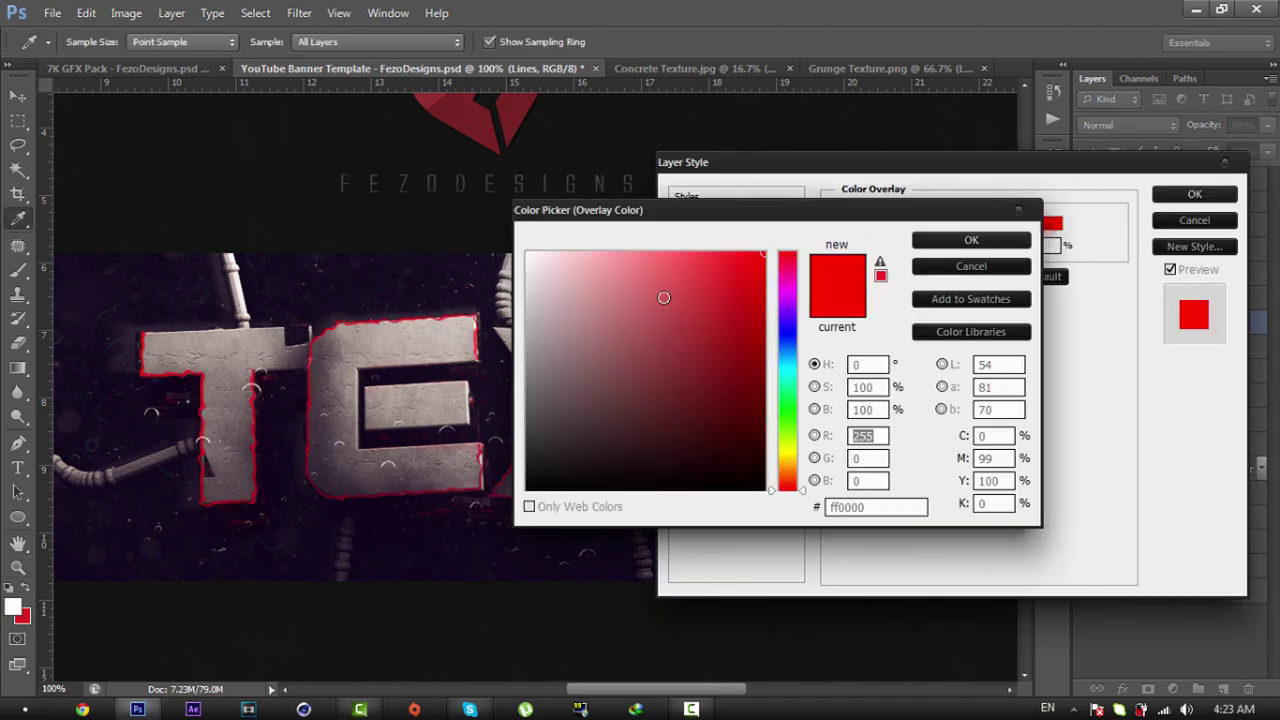
drag(663, 291, 555, 223)
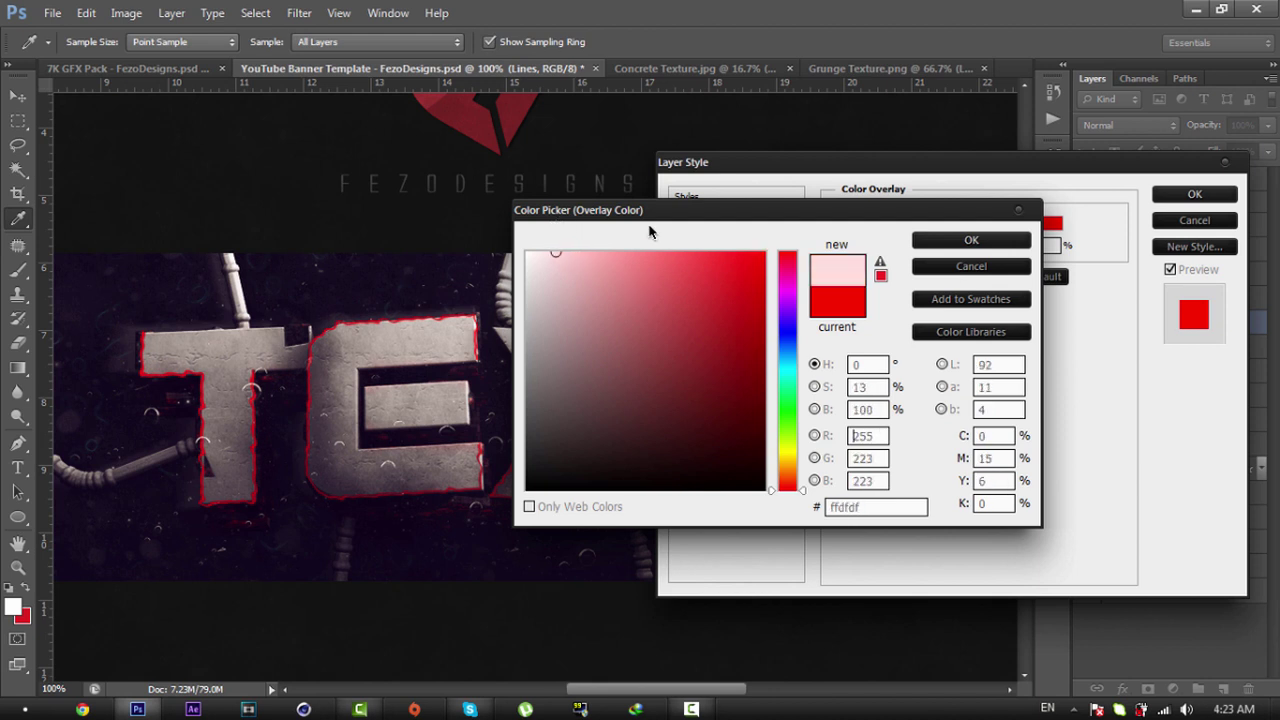
drag(559, 279, 557, 239)
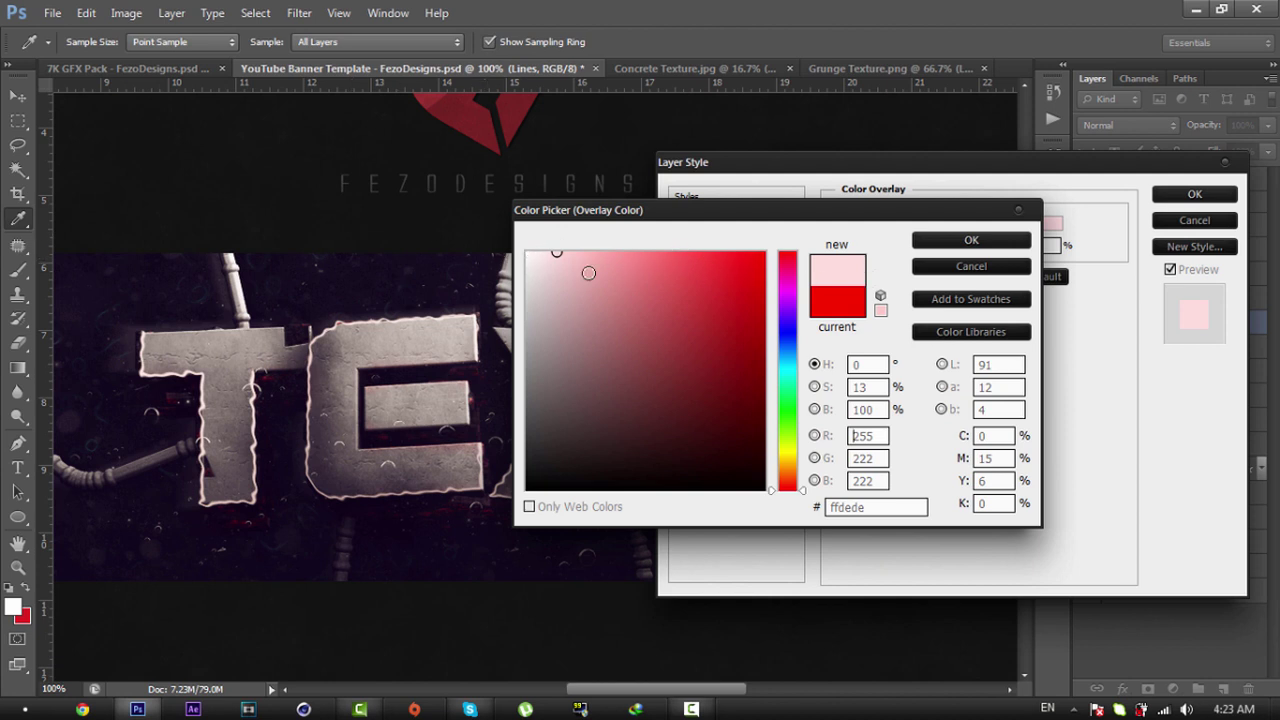
double_click(868, 508)
click(970, 238)
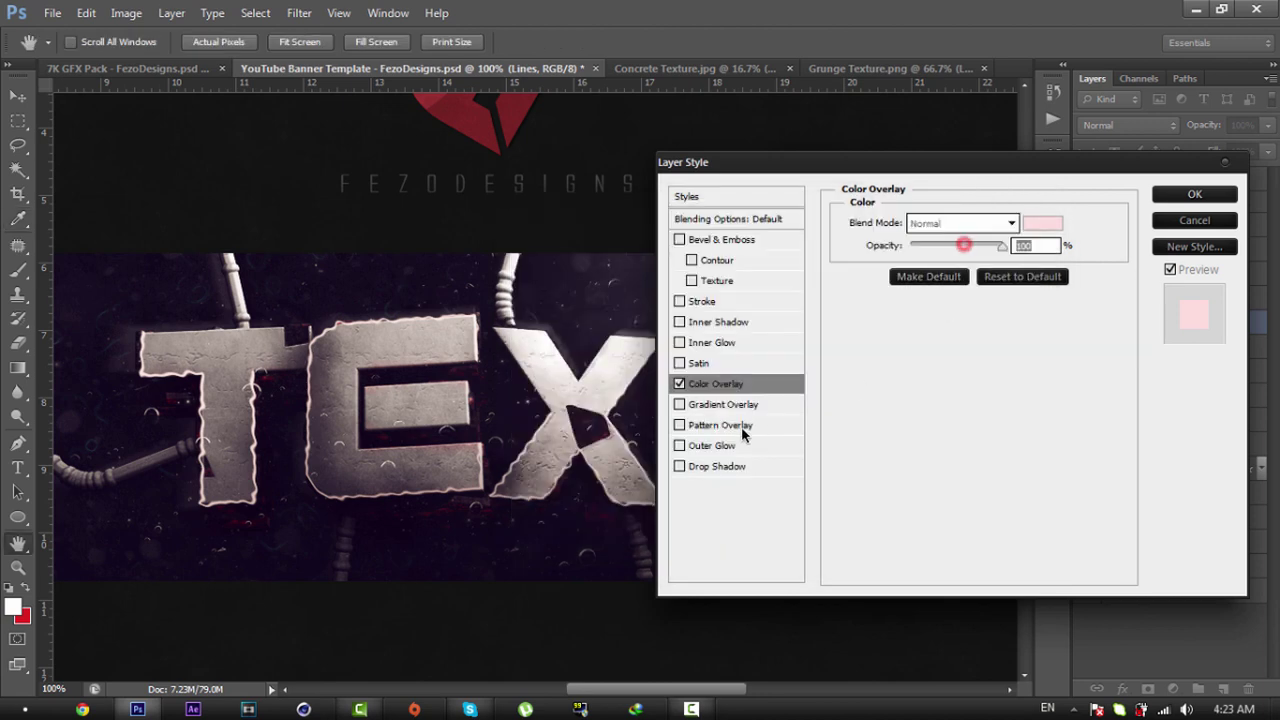
Step: Add an Outer Glow to the Lines layer and set its colour to red (#e61b1b)
click(718, 446)
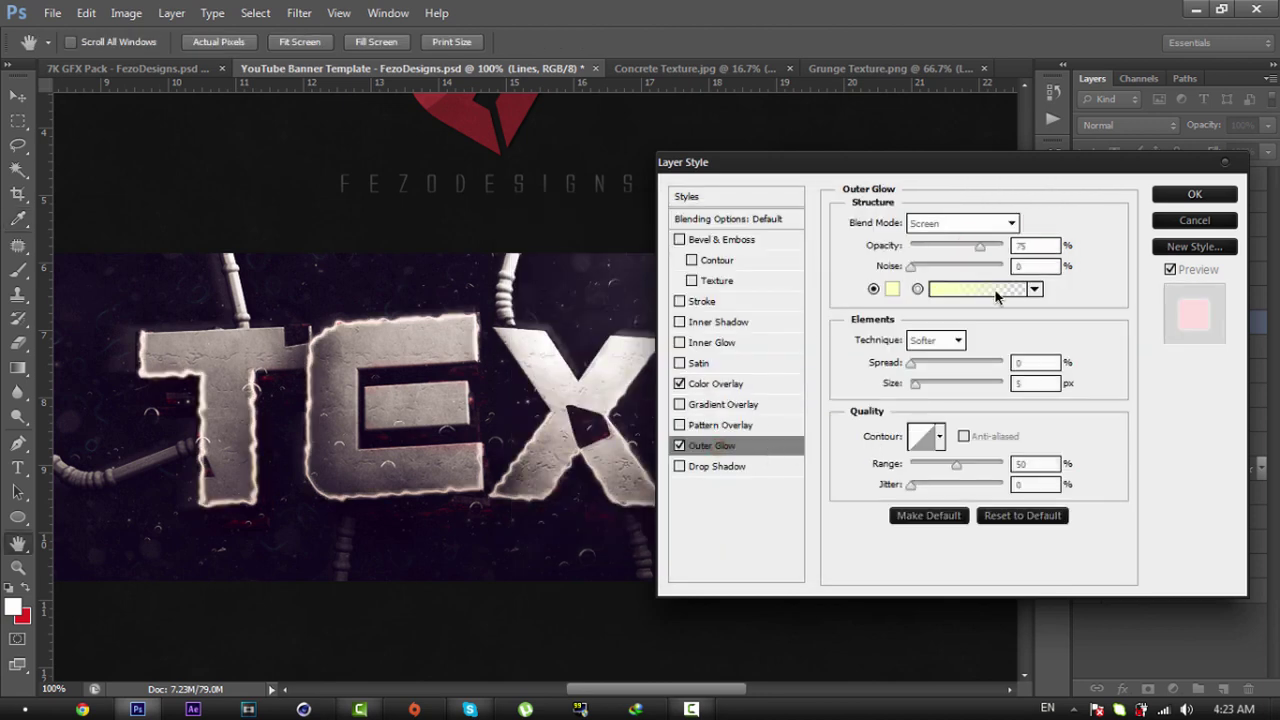
click(893, 289)
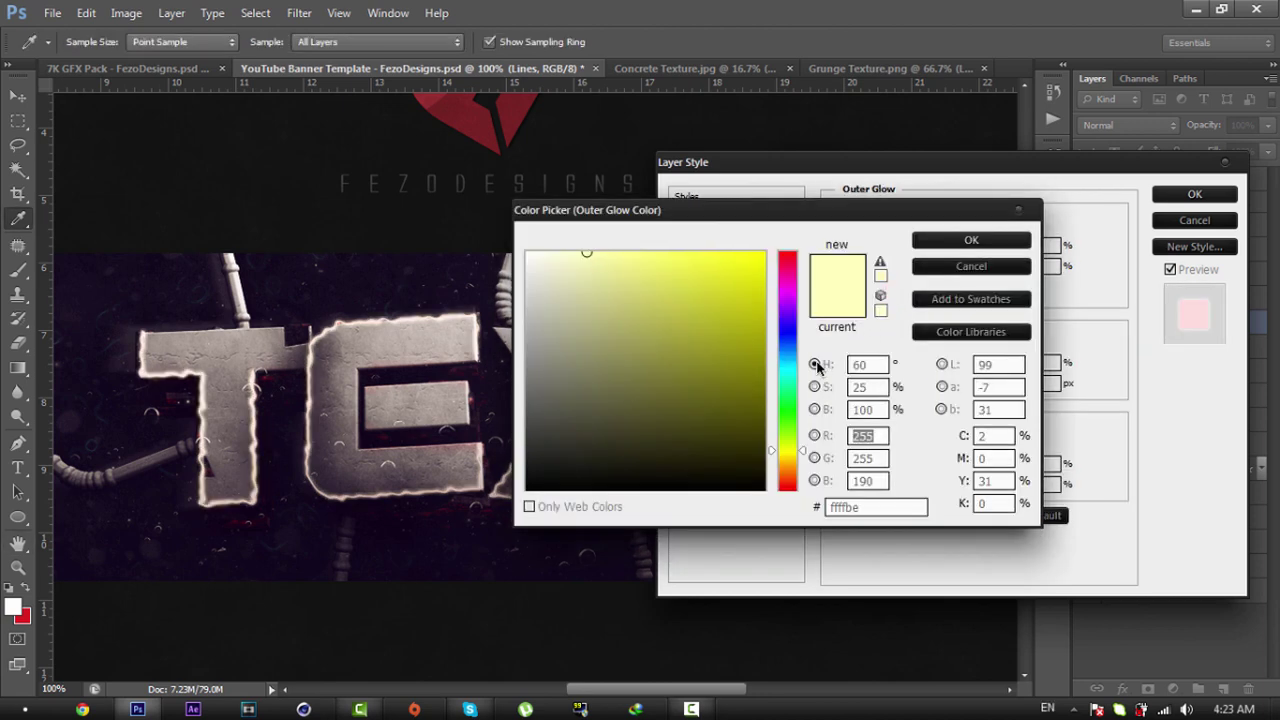
drag(782, 287, 786, 251)
click(736, 275)
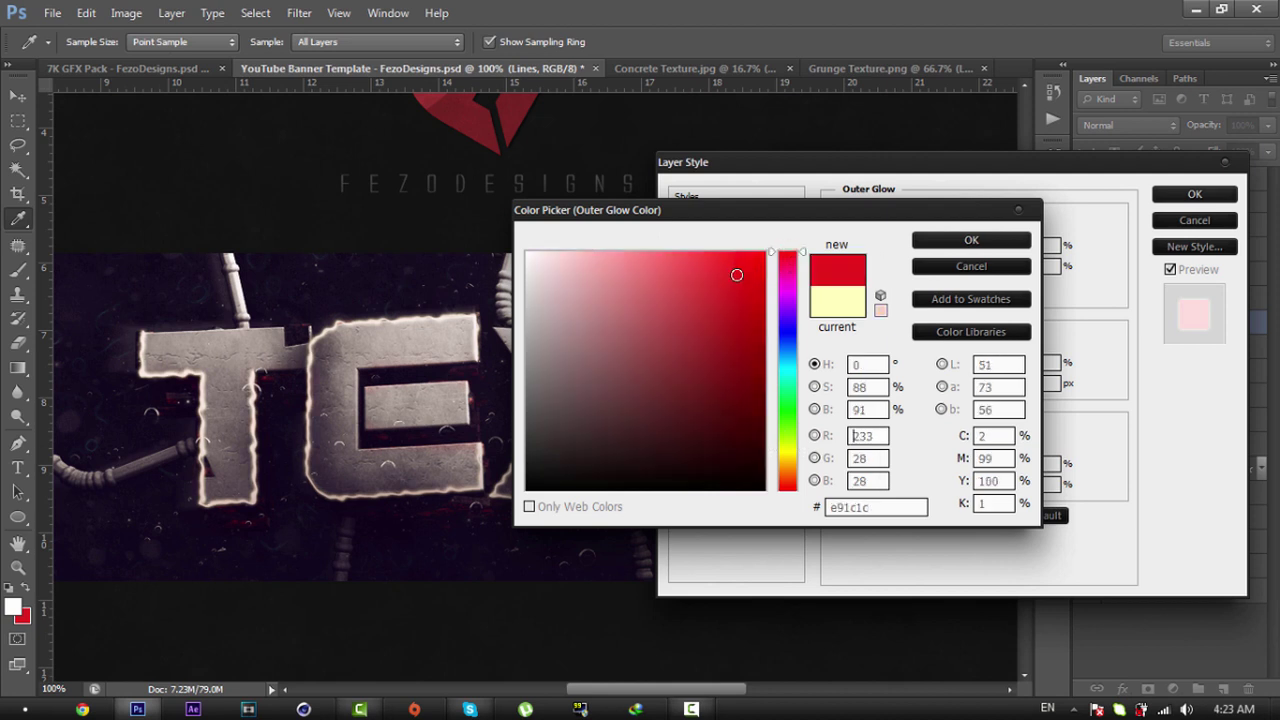
click(880, 508)
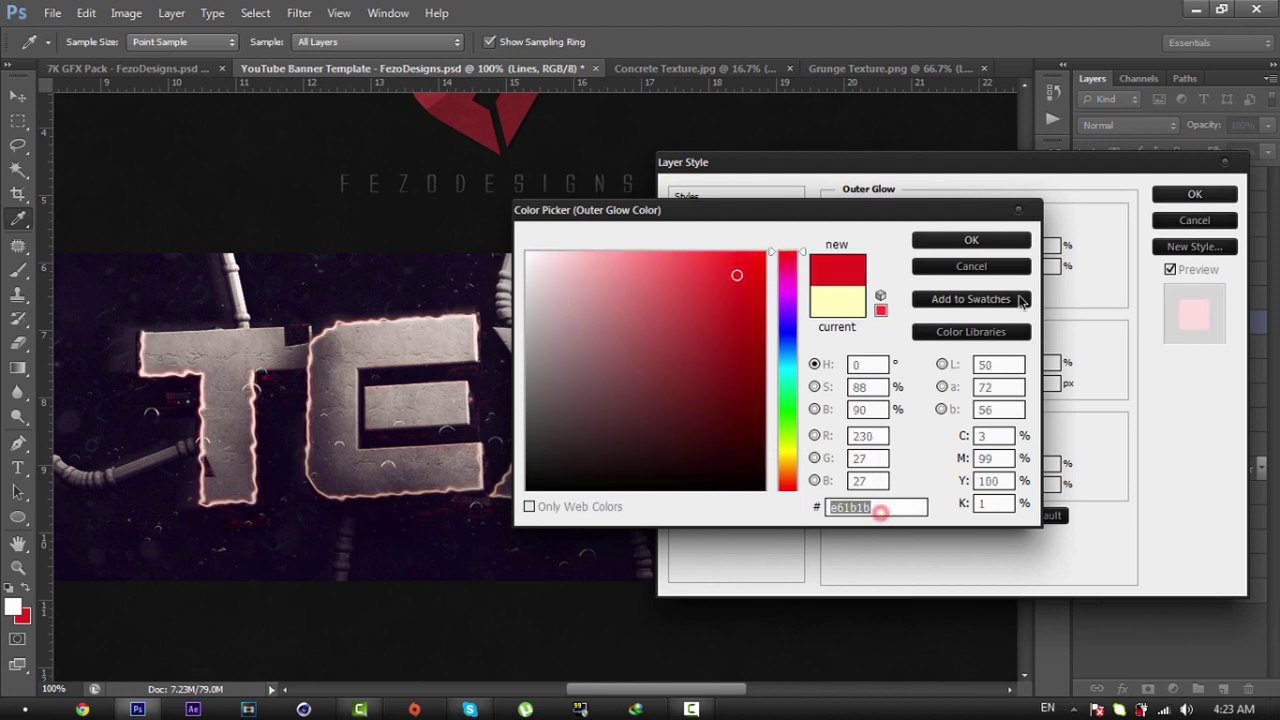
click(971, 243)
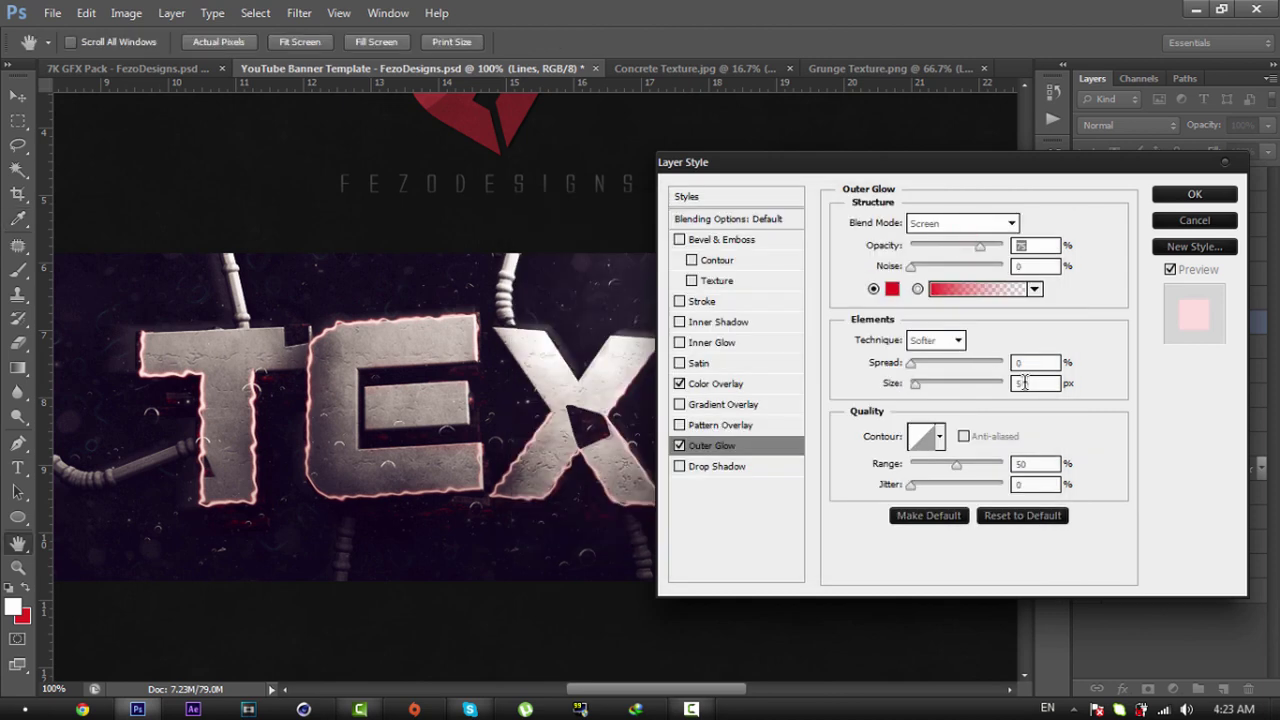
Step: Set the Outer Glow's opacity to 60% and its size to 6 px, and apply the layer style
double_click(1034, 247)
text(60)
drag(1048, 387, 950, 398)
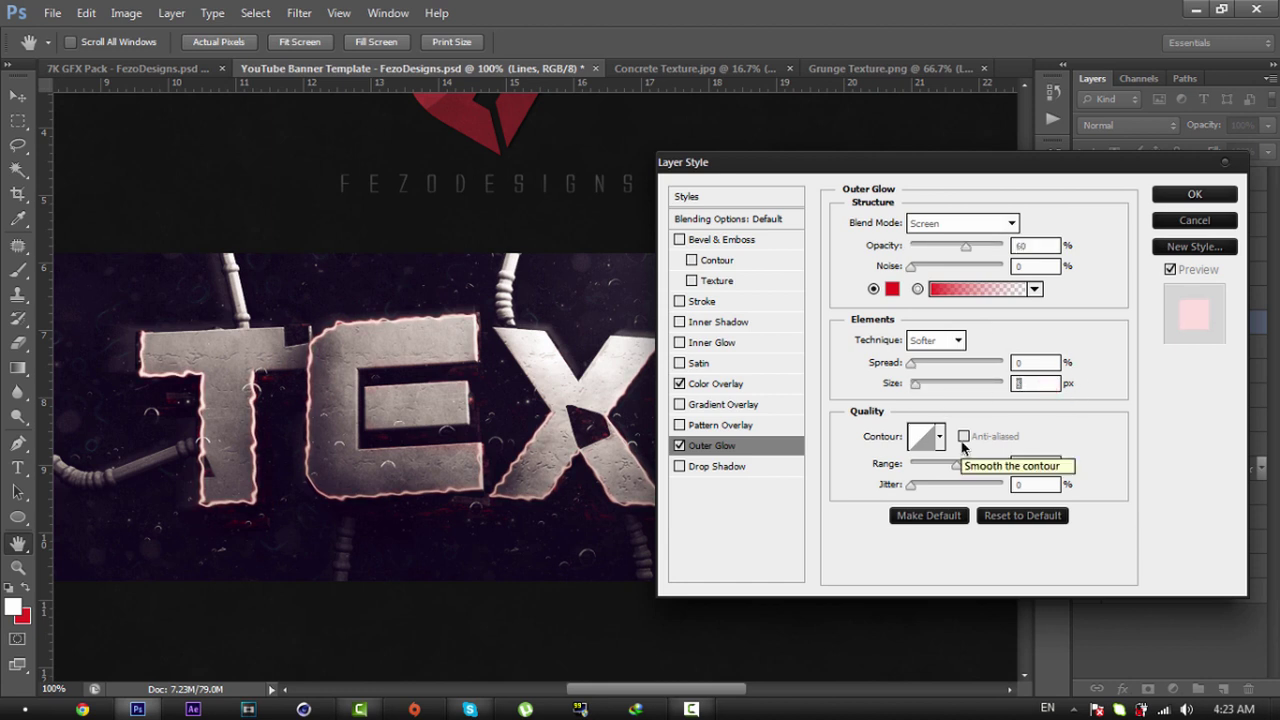
text(6)
click(1192, 193)
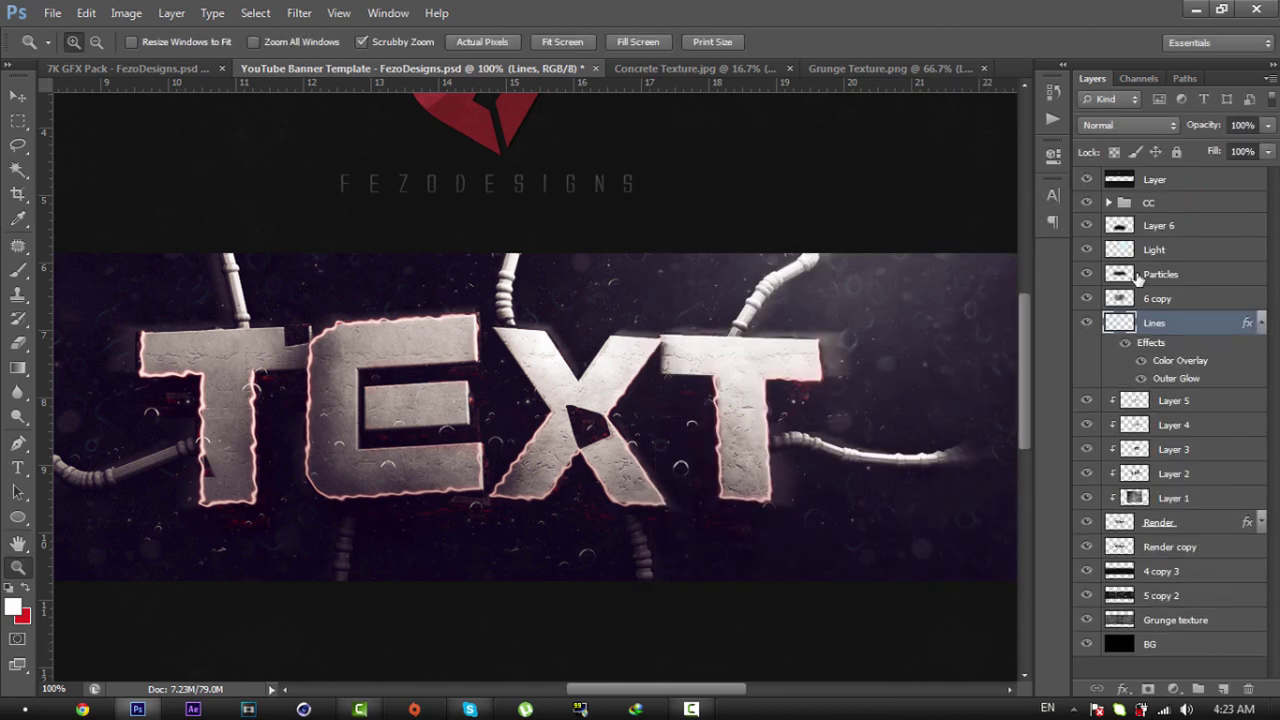
Step: Set the Lines layer's opacity to 70%
click(1251, 126)
text(75)
text(0)
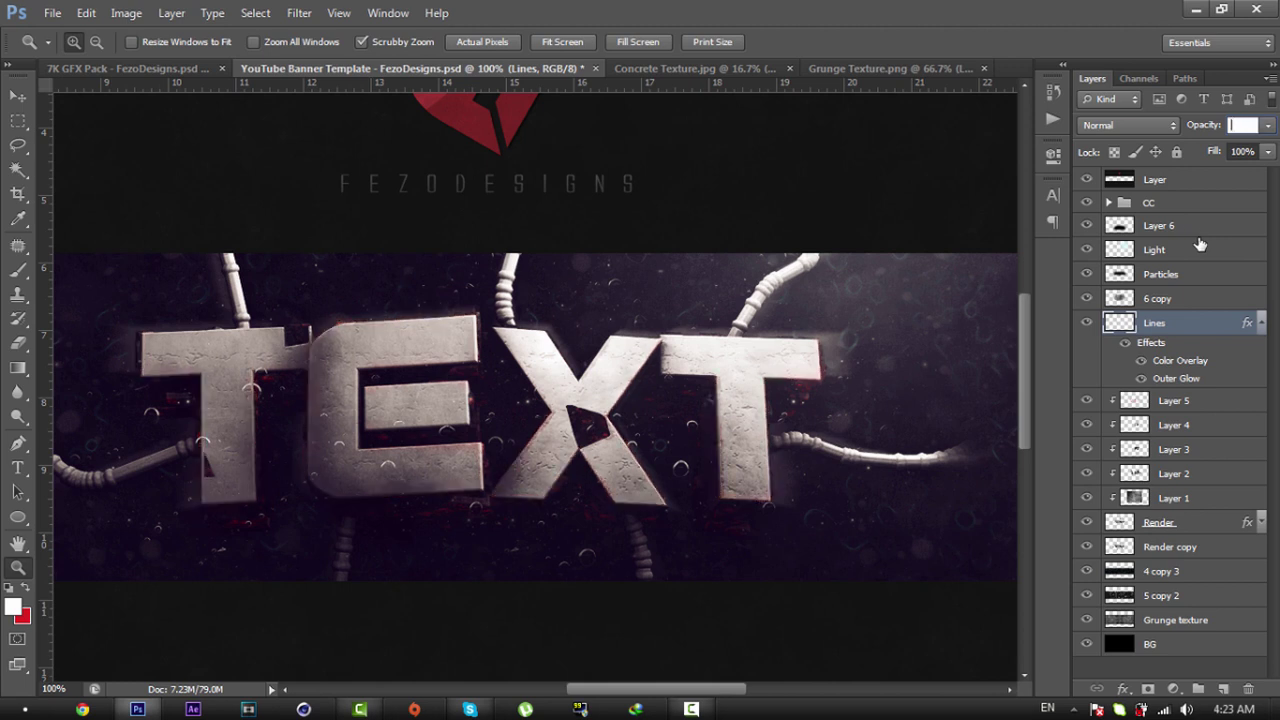
text(75)
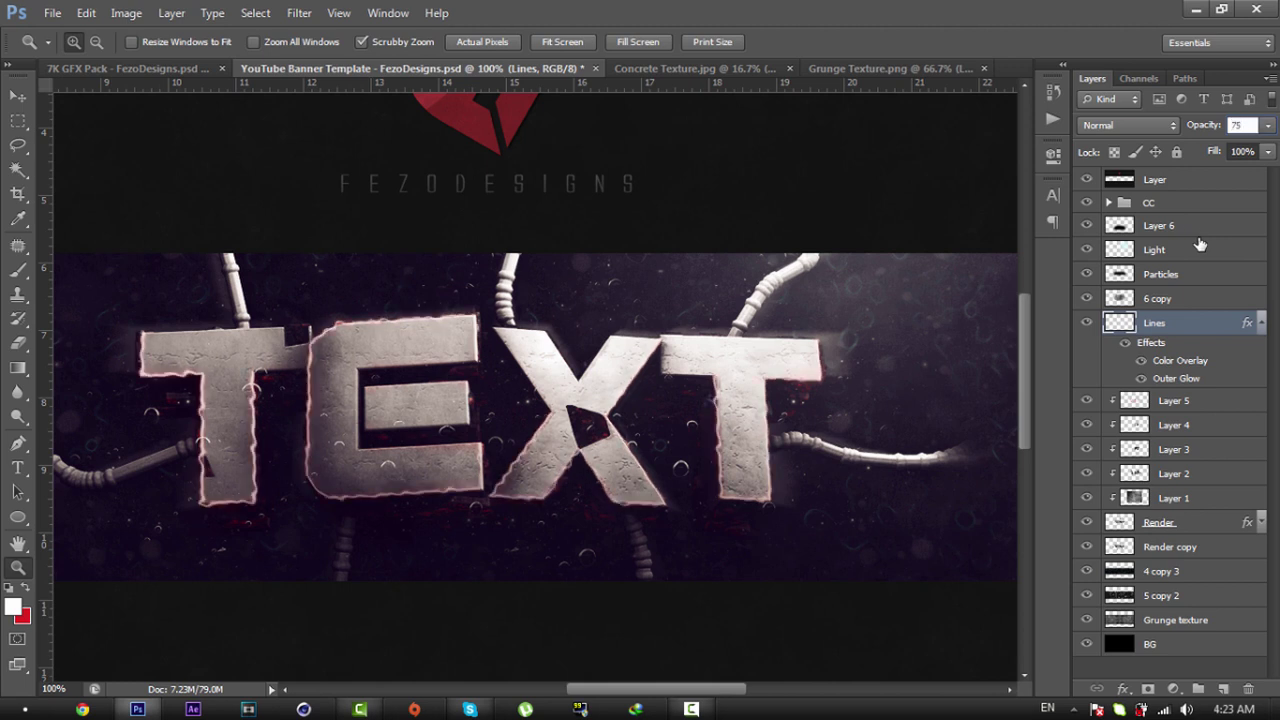
key(BackSpace)
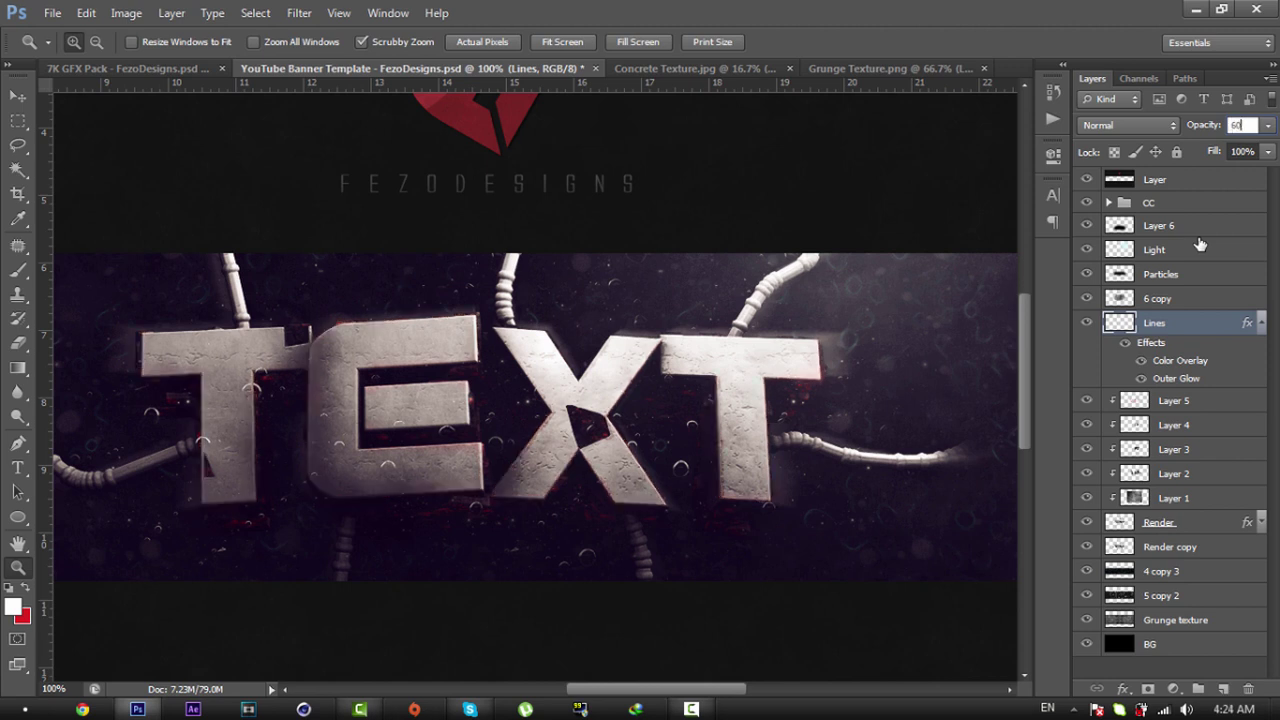
text(60)
key(Return)
key(BackSpace)
text(6)
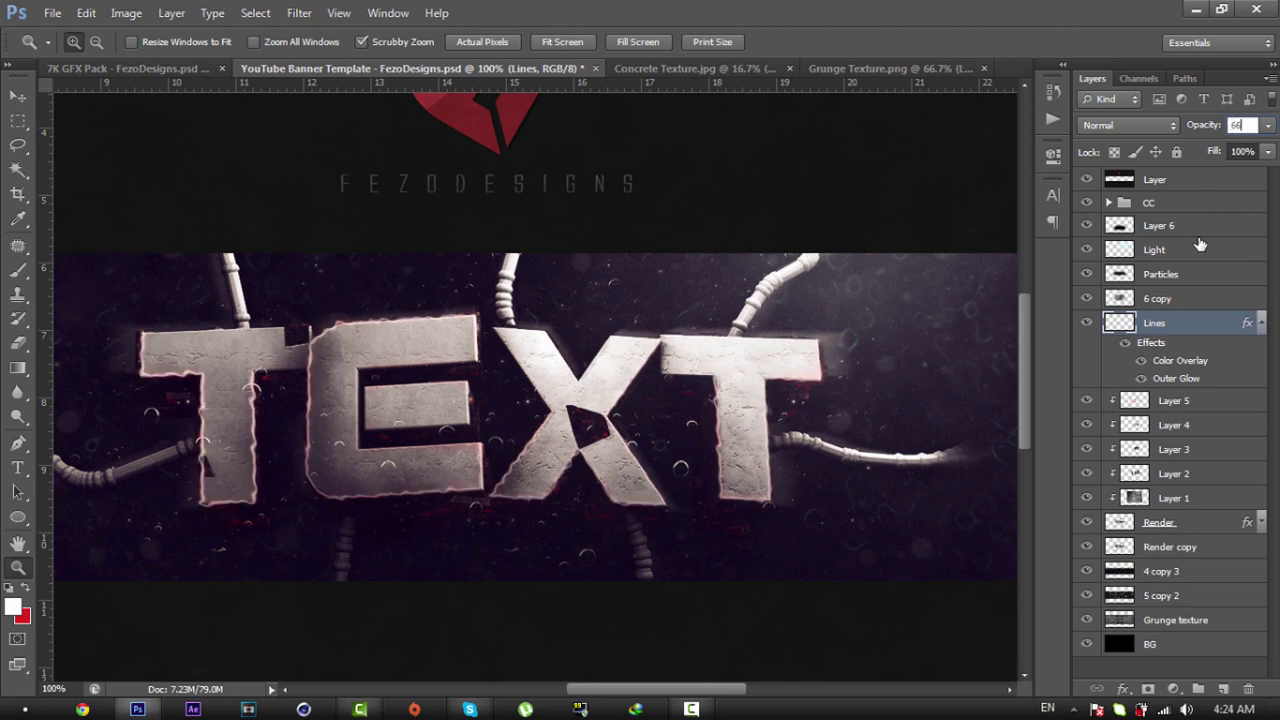
key(BackSpace)
text(70)
key(Return)
Step: Switch to the Eraser for the Lines layer and set its brush size to 61 px
drag(762, 353, 706, 352)
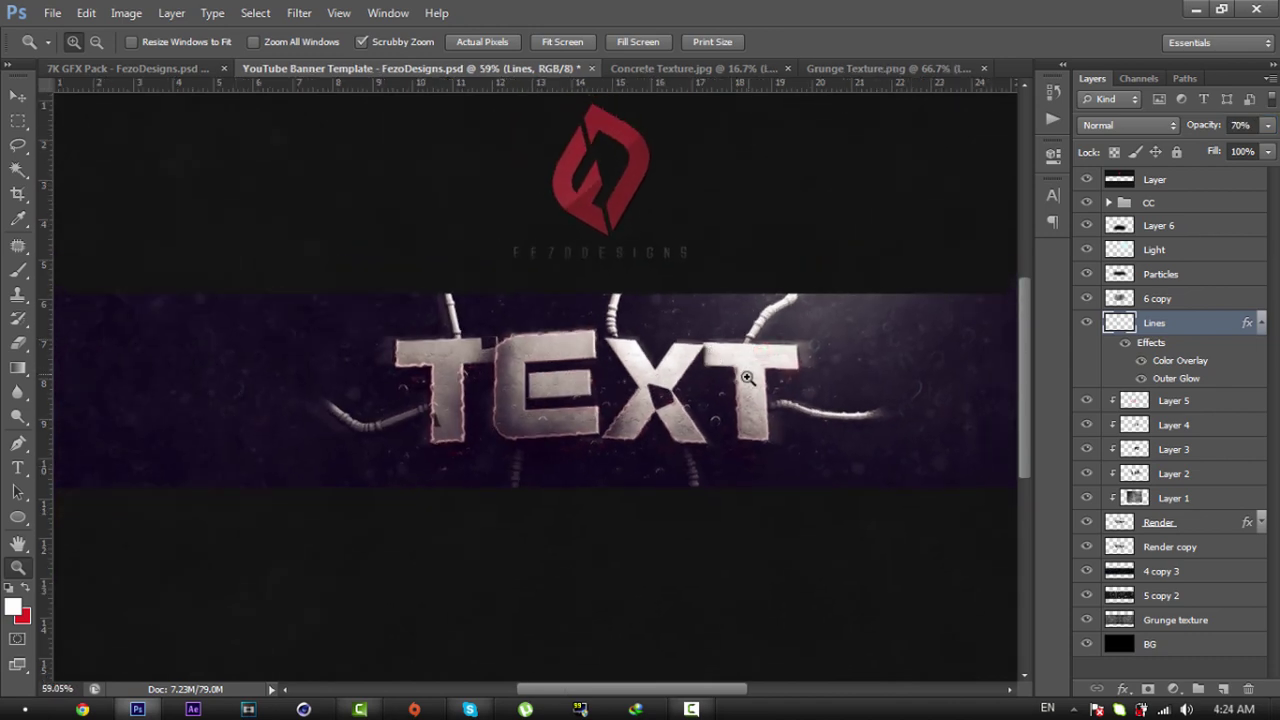
click(711, 380)
scroll(717, 382, up, 1)
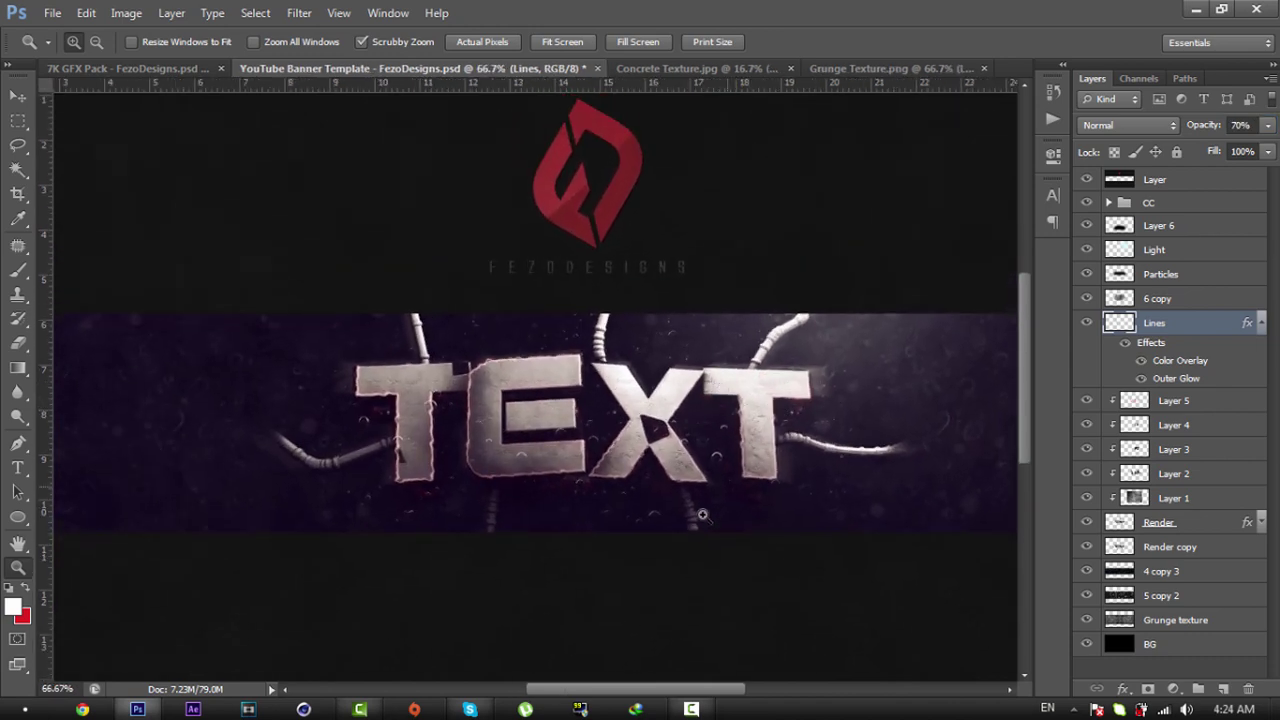
click(372, 361)
click(345, 359)
key(e)
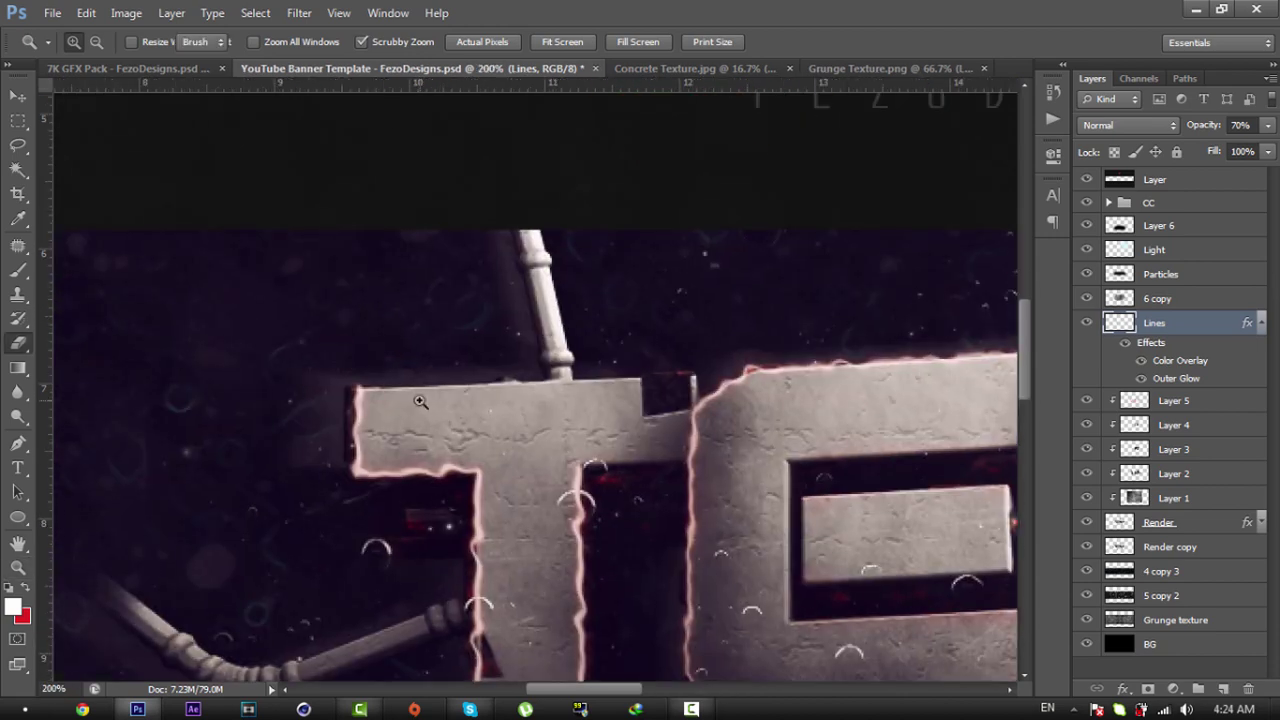
right_click(389, 280)
drag(517, 164, 501, 166)
mouse_move(680, 5)
mouse_down()
mouse_move(643, 57)
mouse_move(670, 18)
mouse_up()
double_click(846, 42)
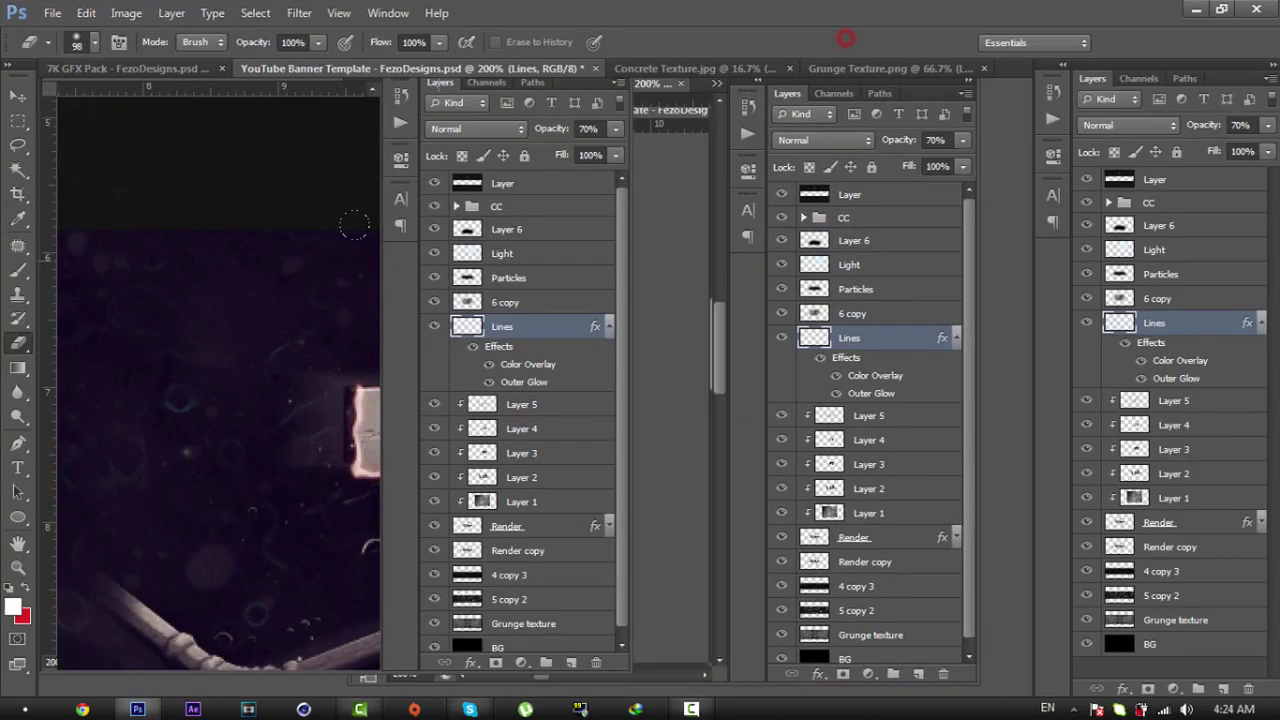
right_click(380, 329)
drag(463, 171, 457, 170)
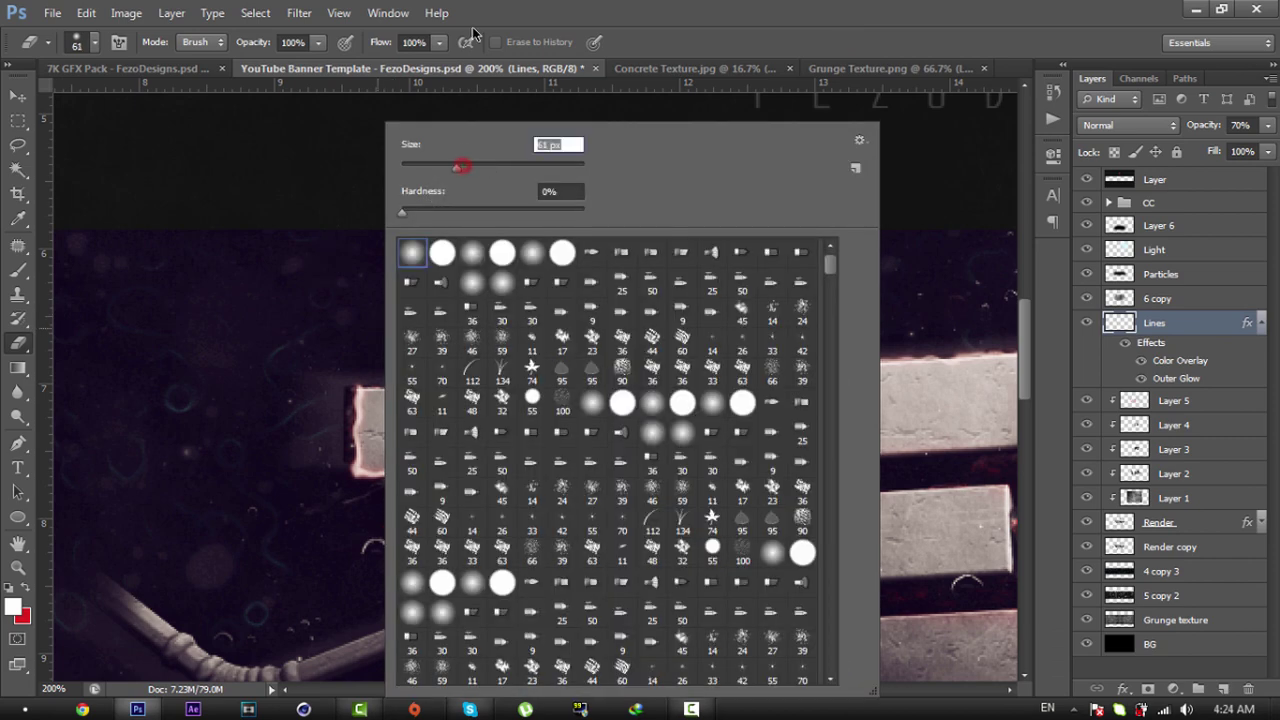
key(Return)
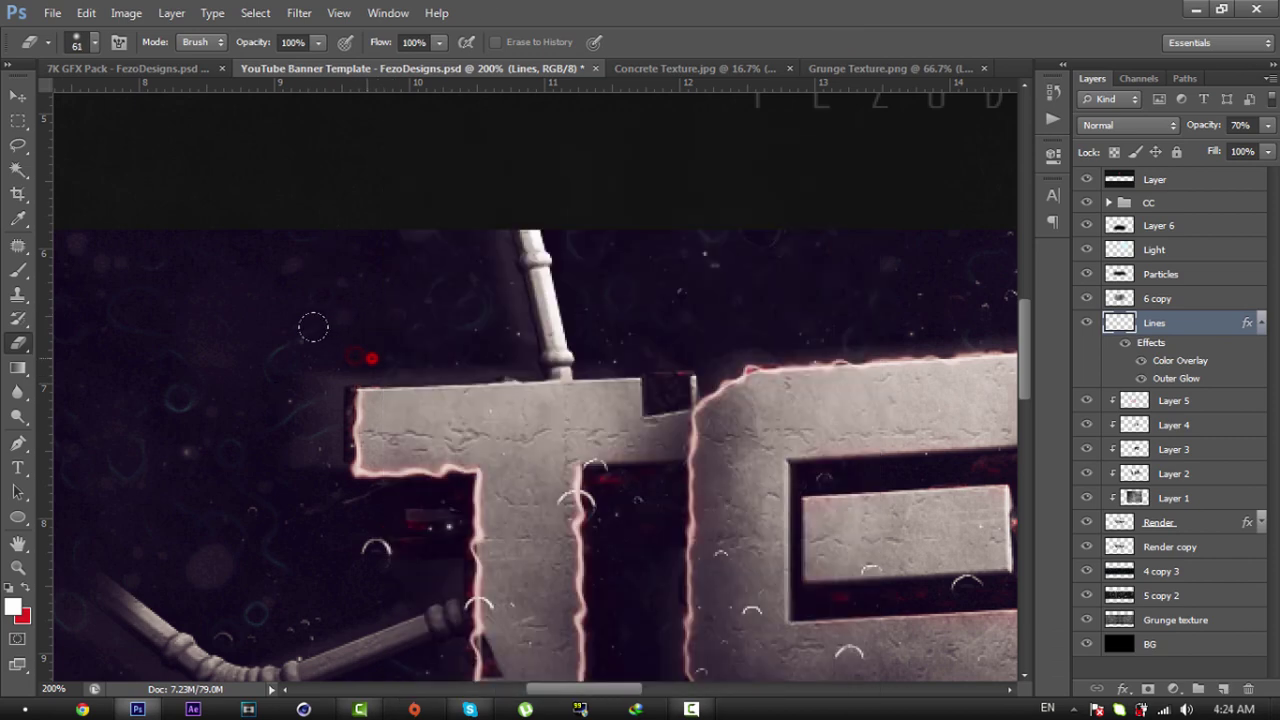
Step: Erase bits of the glowing outline on the Lines layer around the inner corners of both T letters and the waist of the X
scroll(340, 310, down, 3)
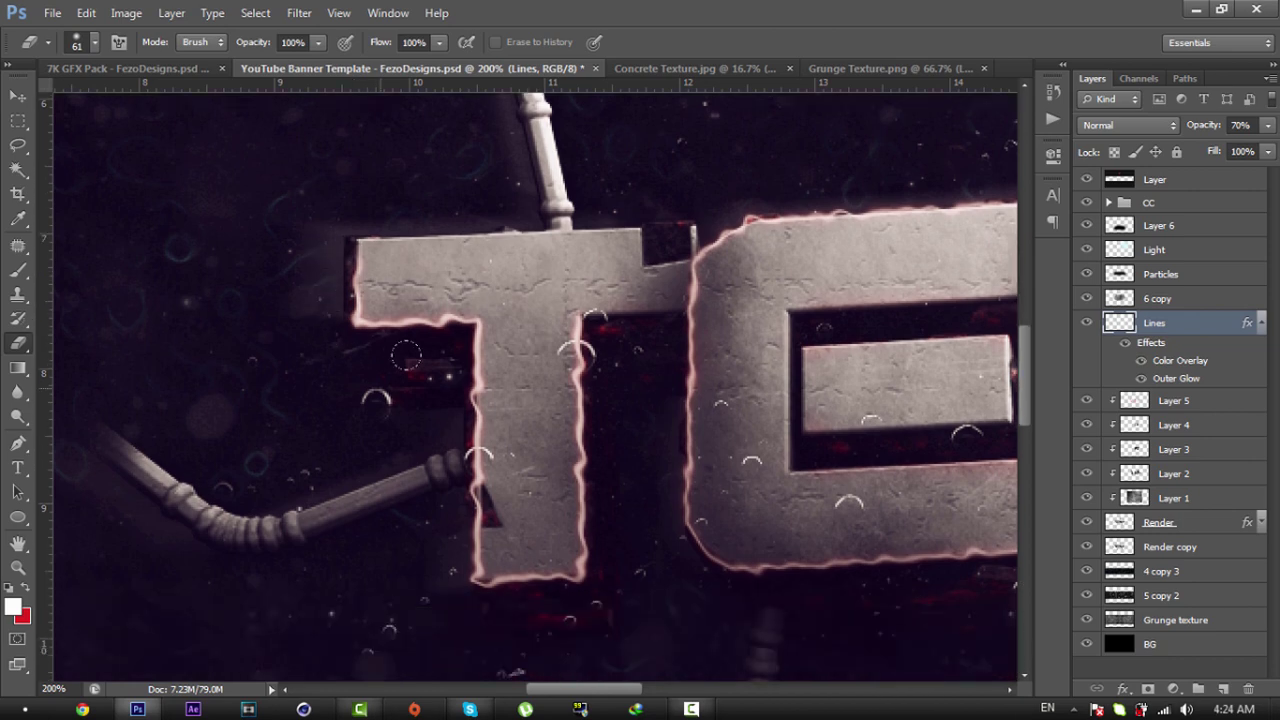
click(595, 276)
click(585, 293)
drag(624, 690, 672, 690)
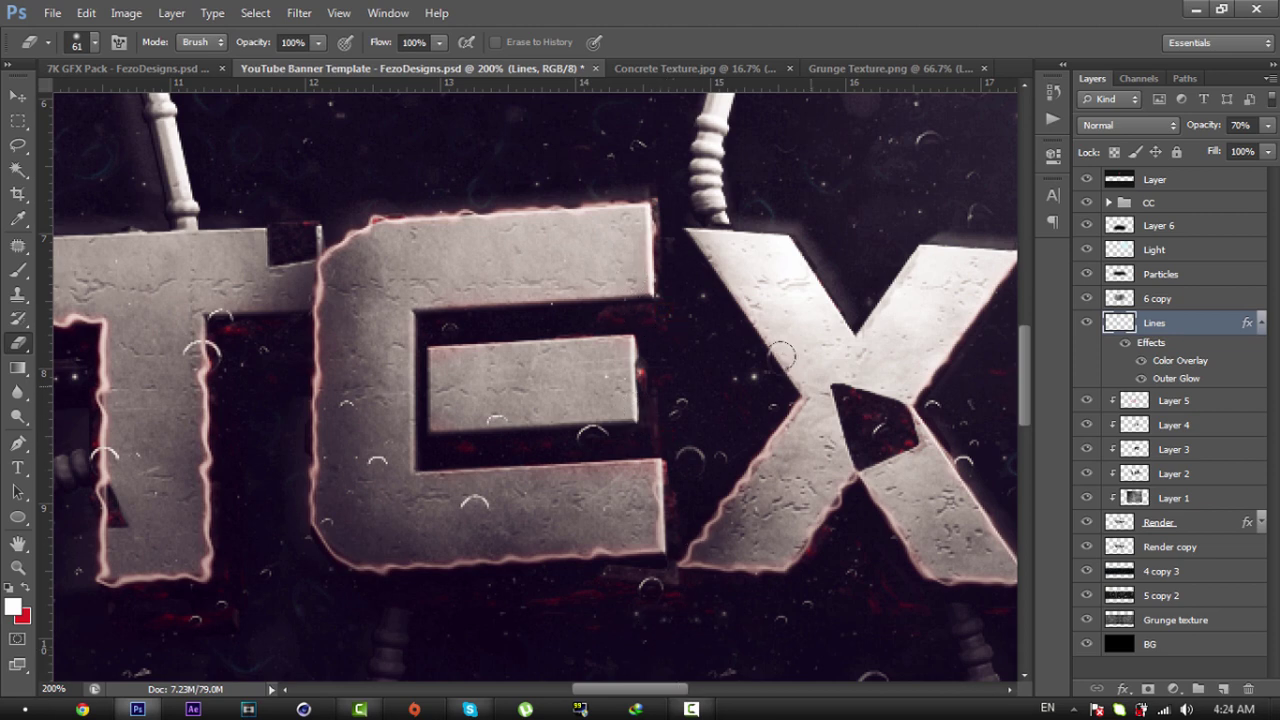
drag(812, 364, 806, 373)
scroll(806, 373, right, 6)
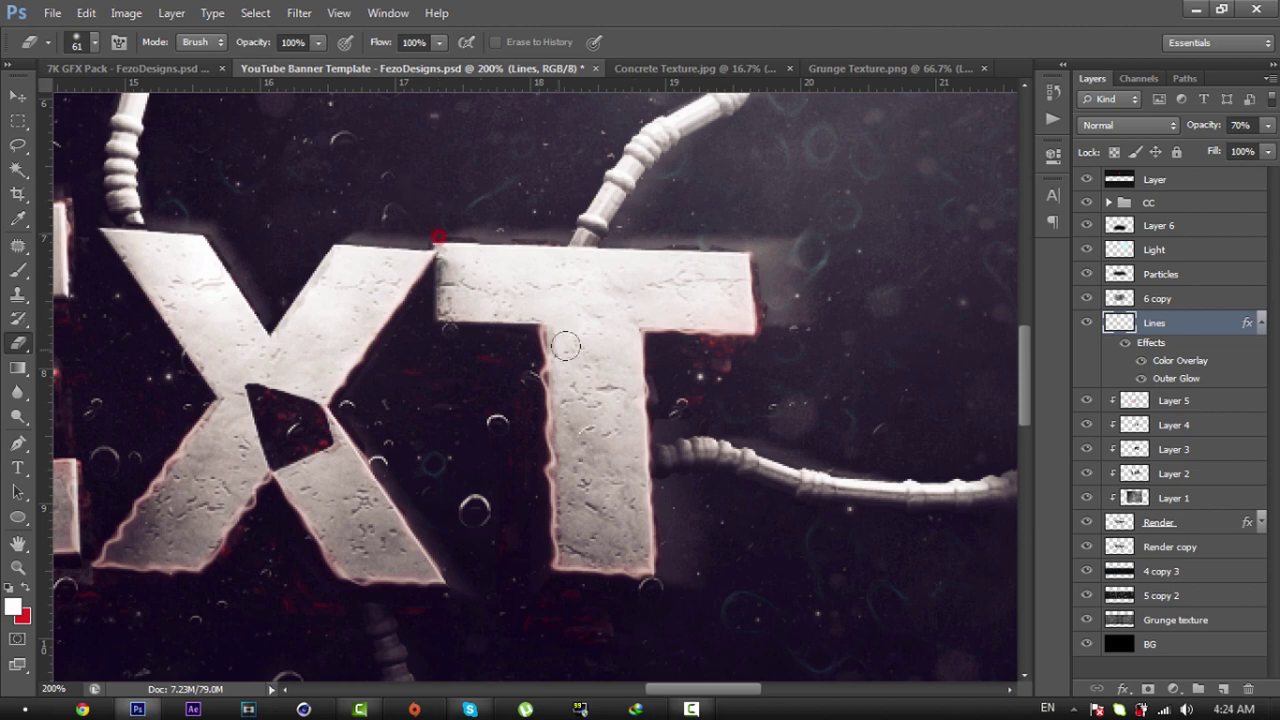
click(523, 305)
click(530, 304)
click(559, 316)
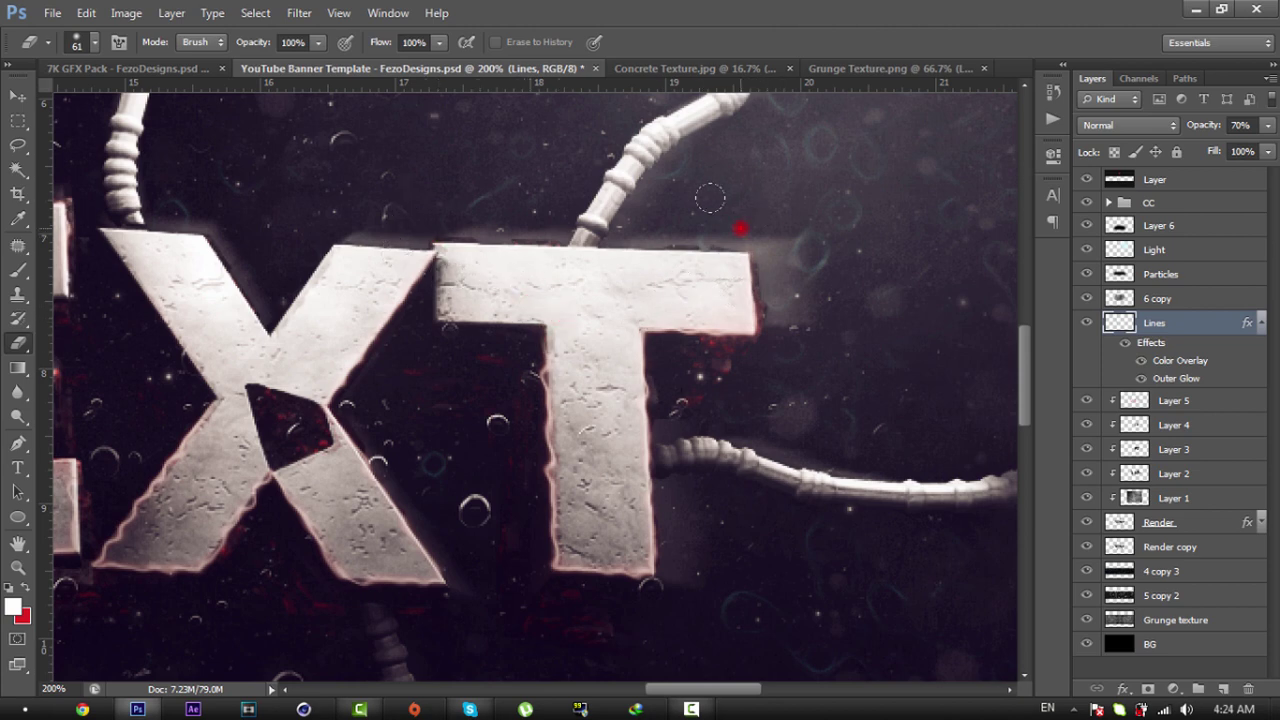
Step: Open the ep5 thmb reference image, examine how its finished banners place the second text and line effects, and close it
key(z)
drag(543, 342, 434, 343)
click(346, 346)
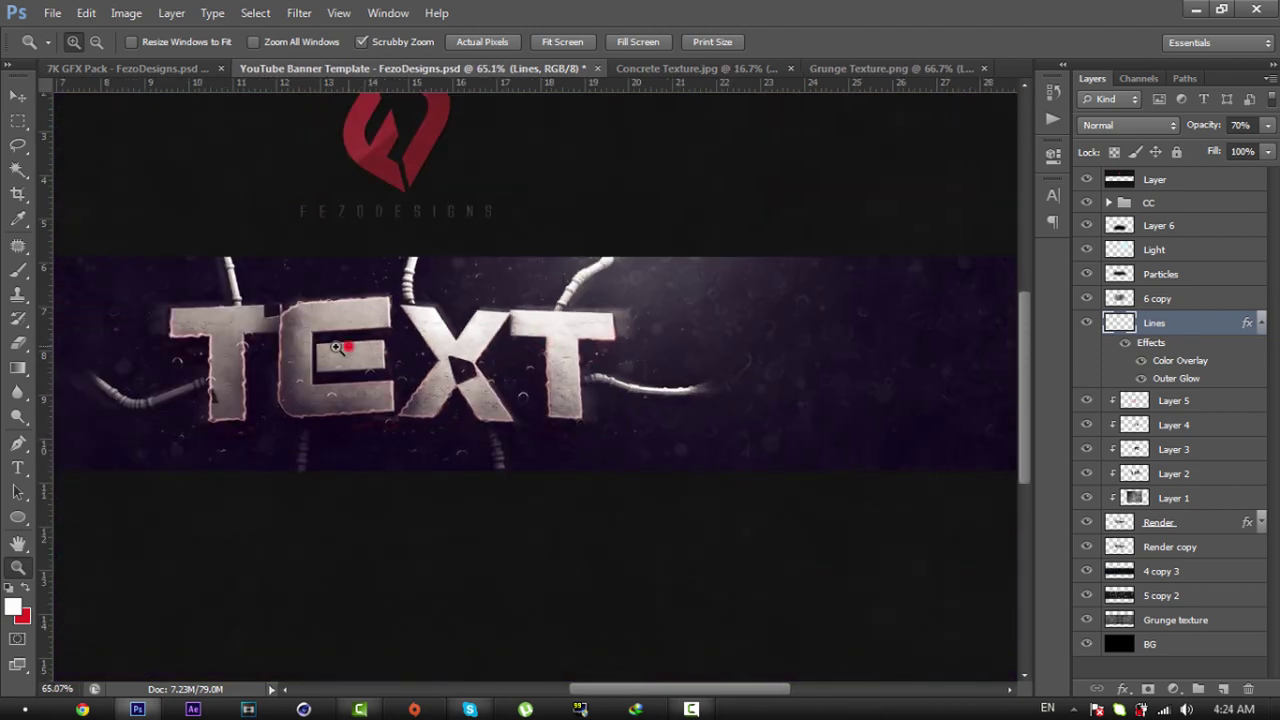
click(326, 353)
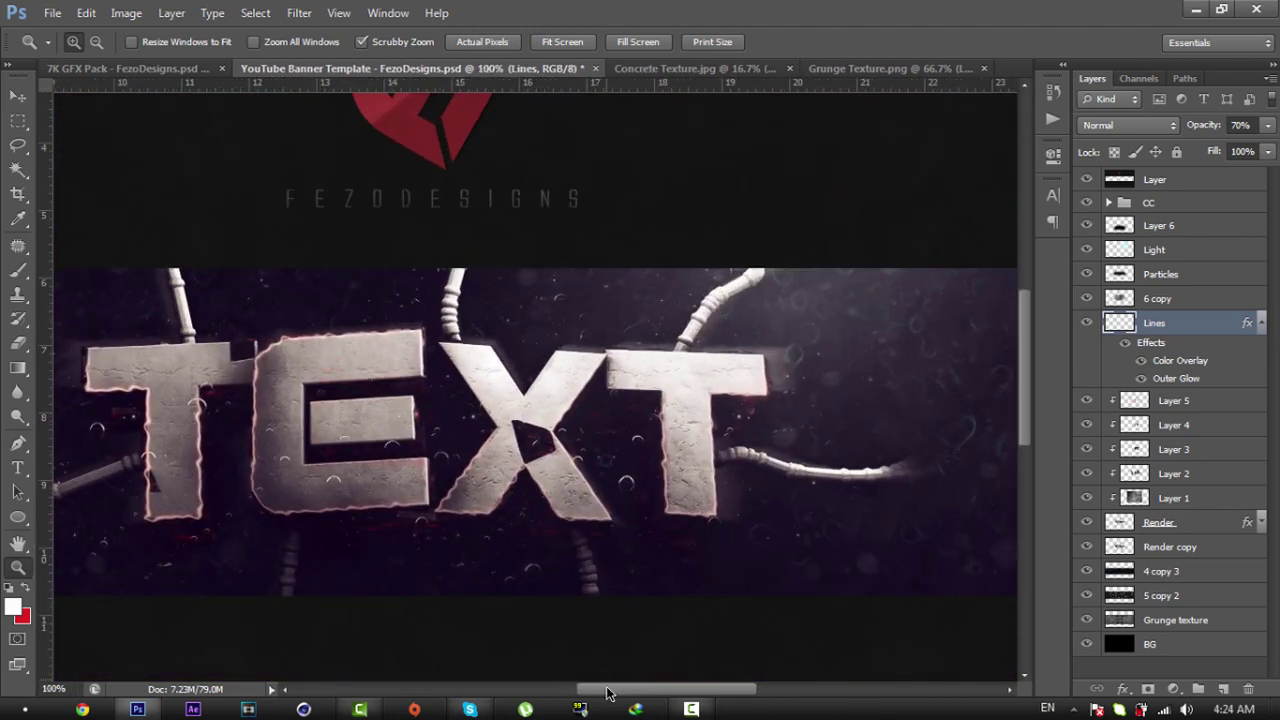
drag(606, 690, 582, 694)
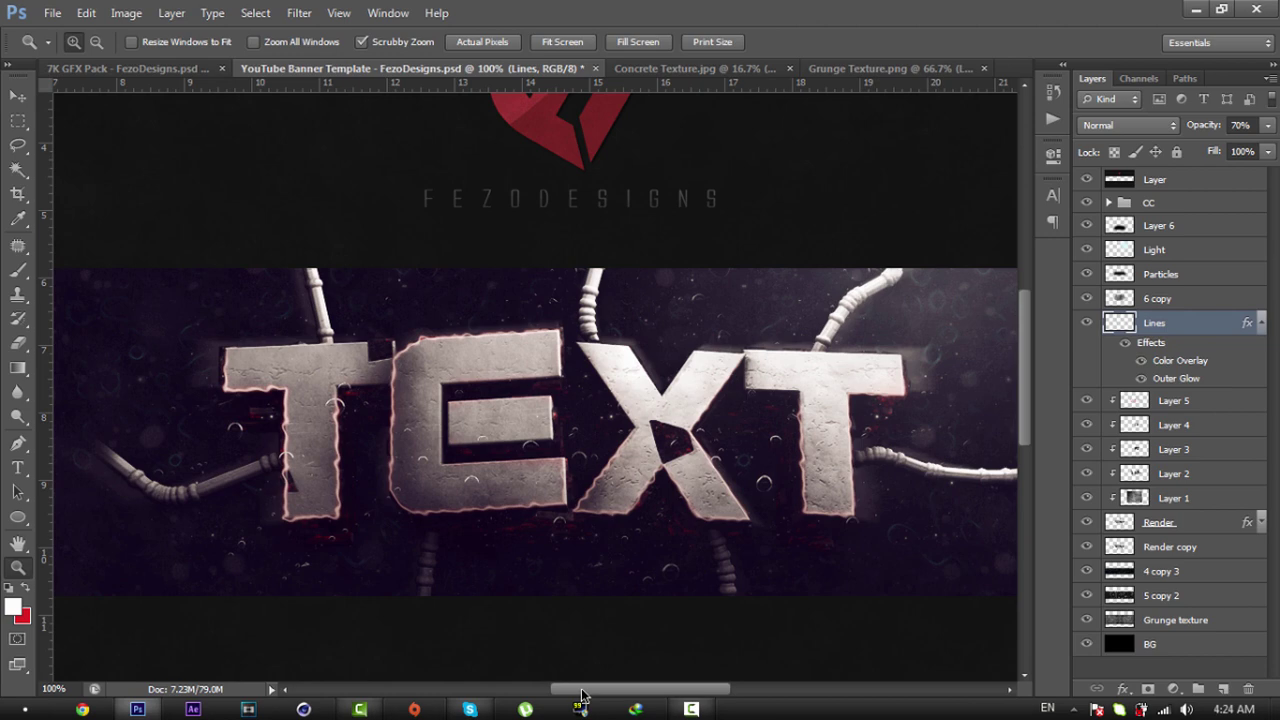
click(24, 709)
click(246, 270)
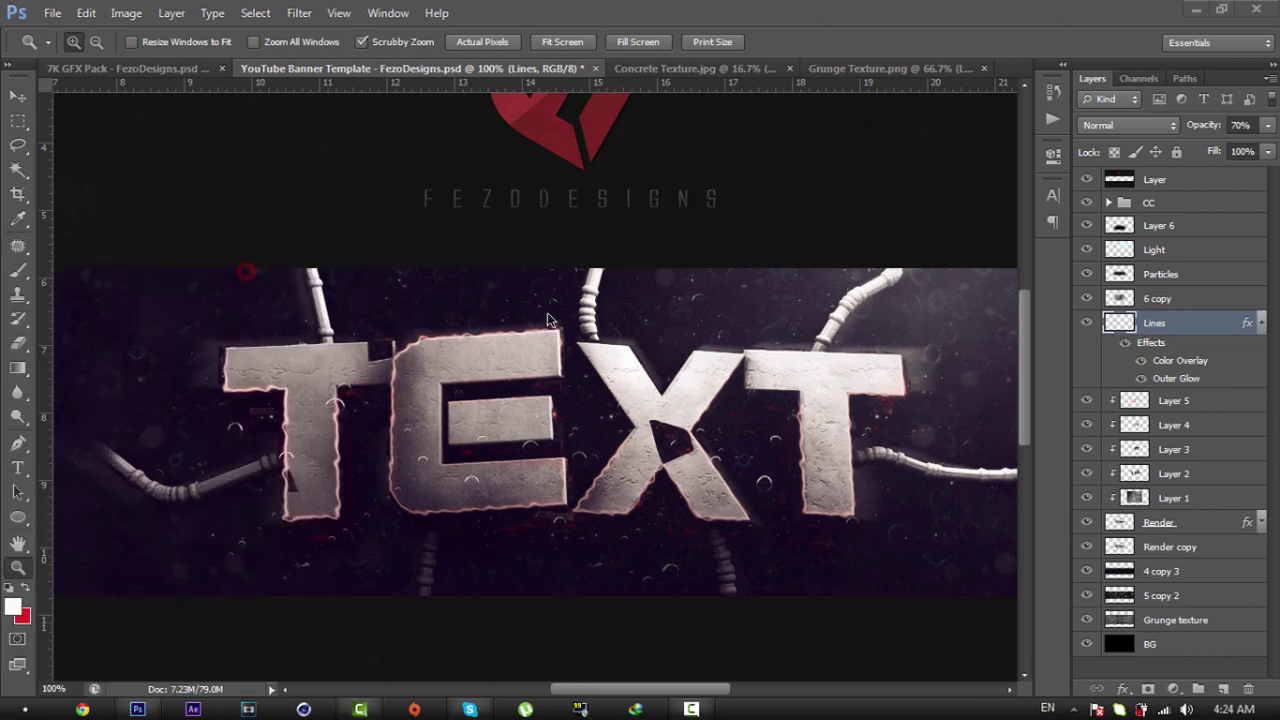
double_click(953, 274)
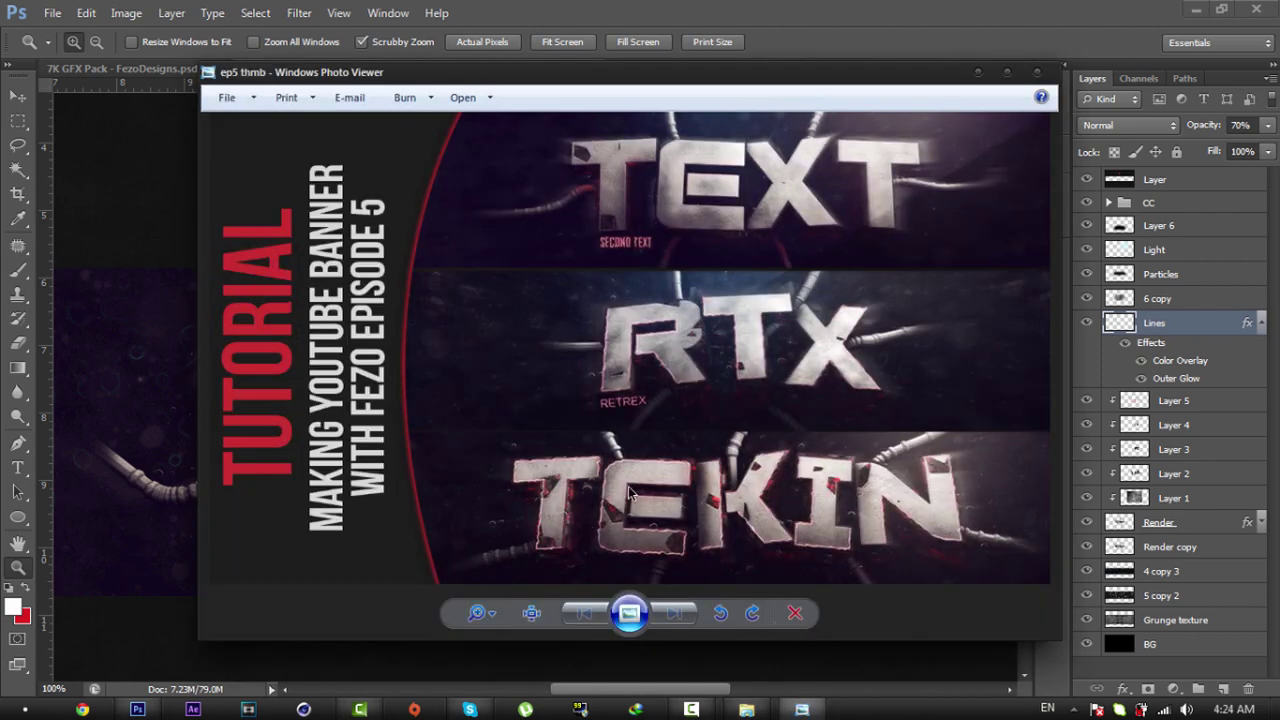
click(531, 613)
drag(760, 463, 650, 530)
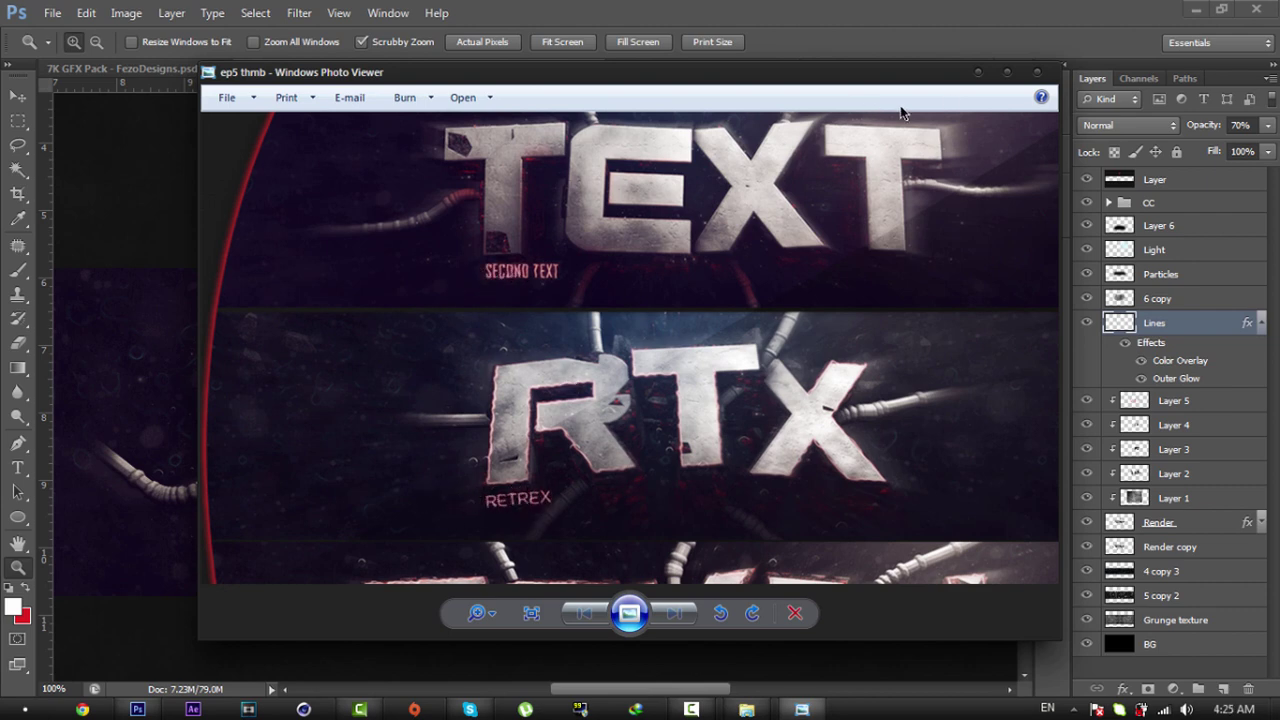
click(1040, 76)
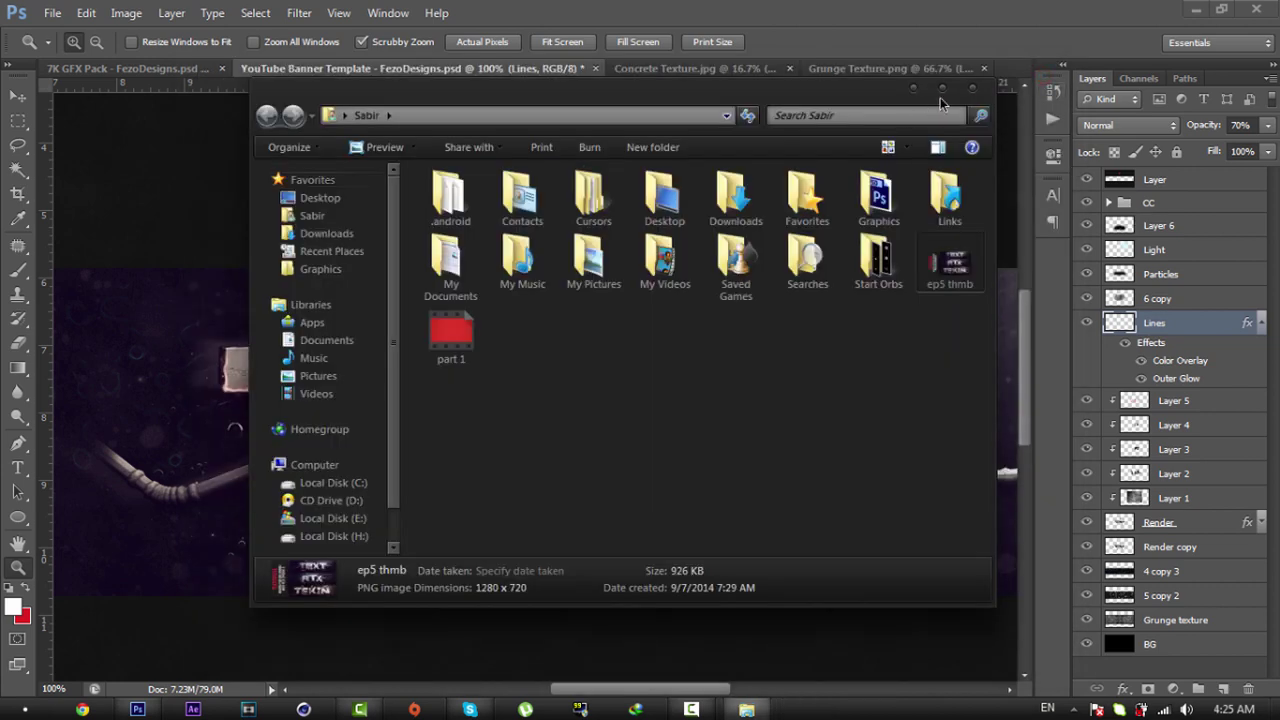
click(975, 92)
Step: Collapse the Lines layer's effects and add a new empty layer directly above Layer 5
click(1160, 232)
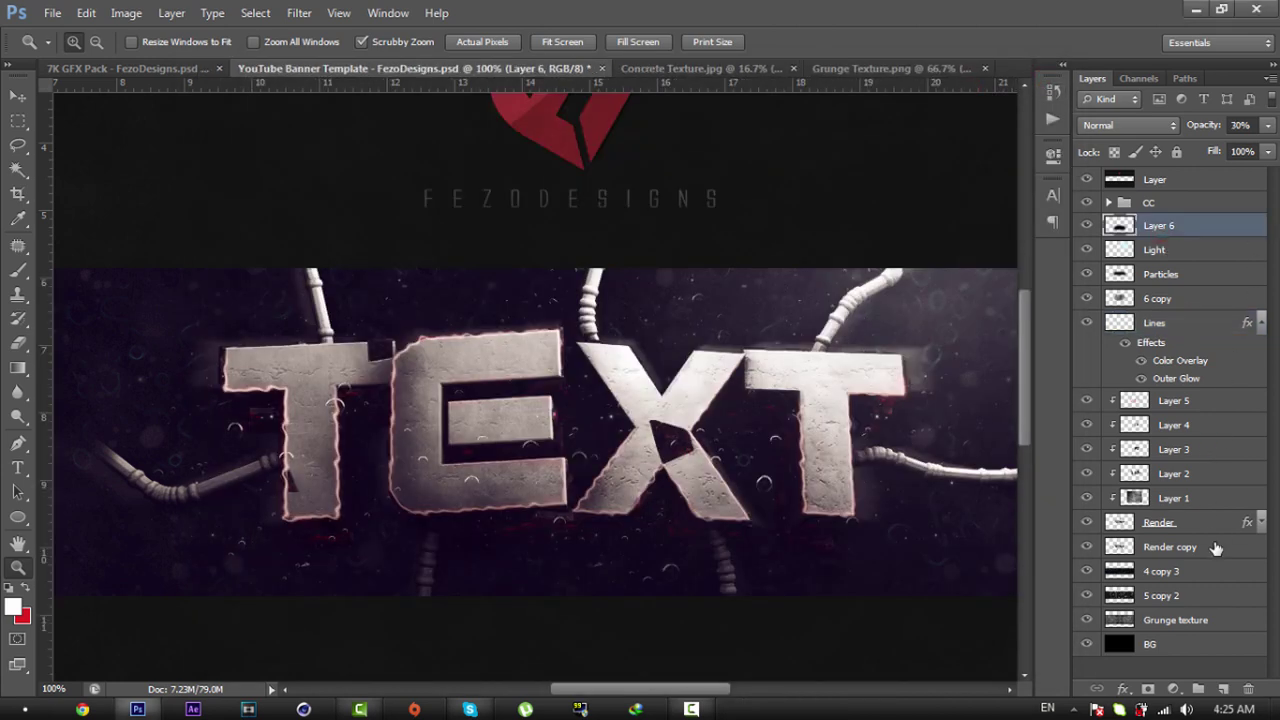
click(1260, 323)
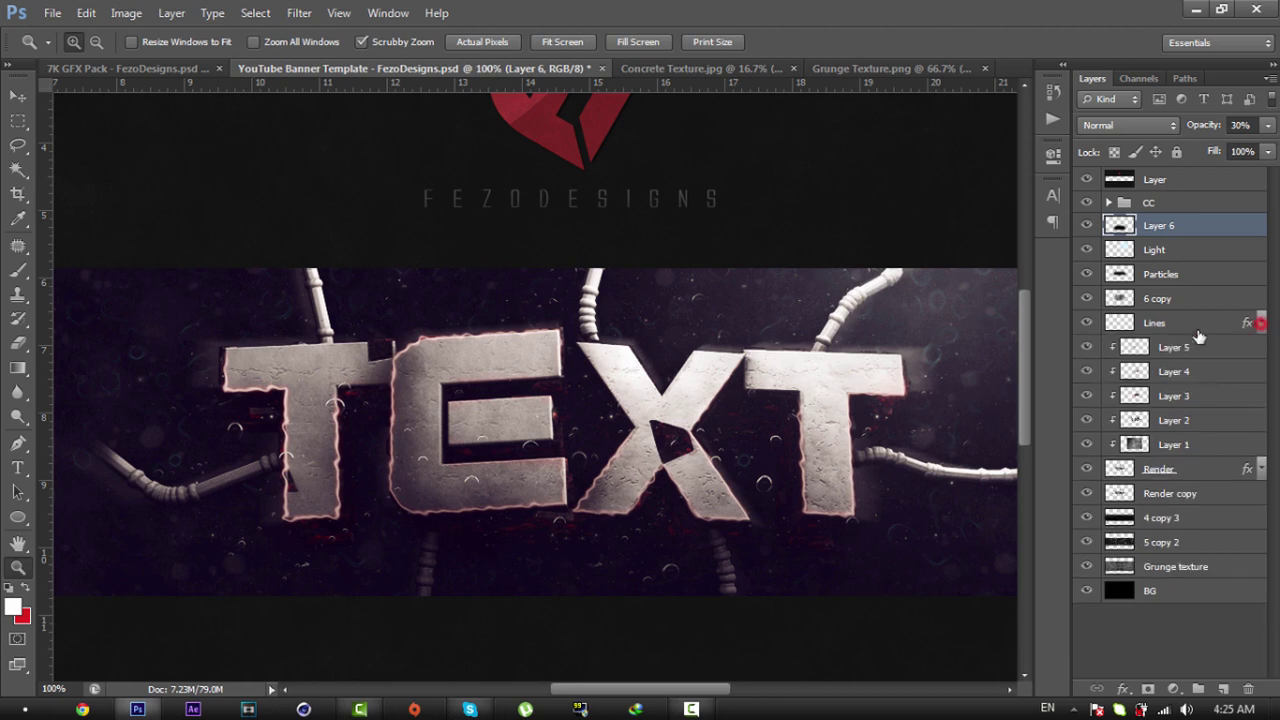
click(1174, 328)
click(1176, 347)
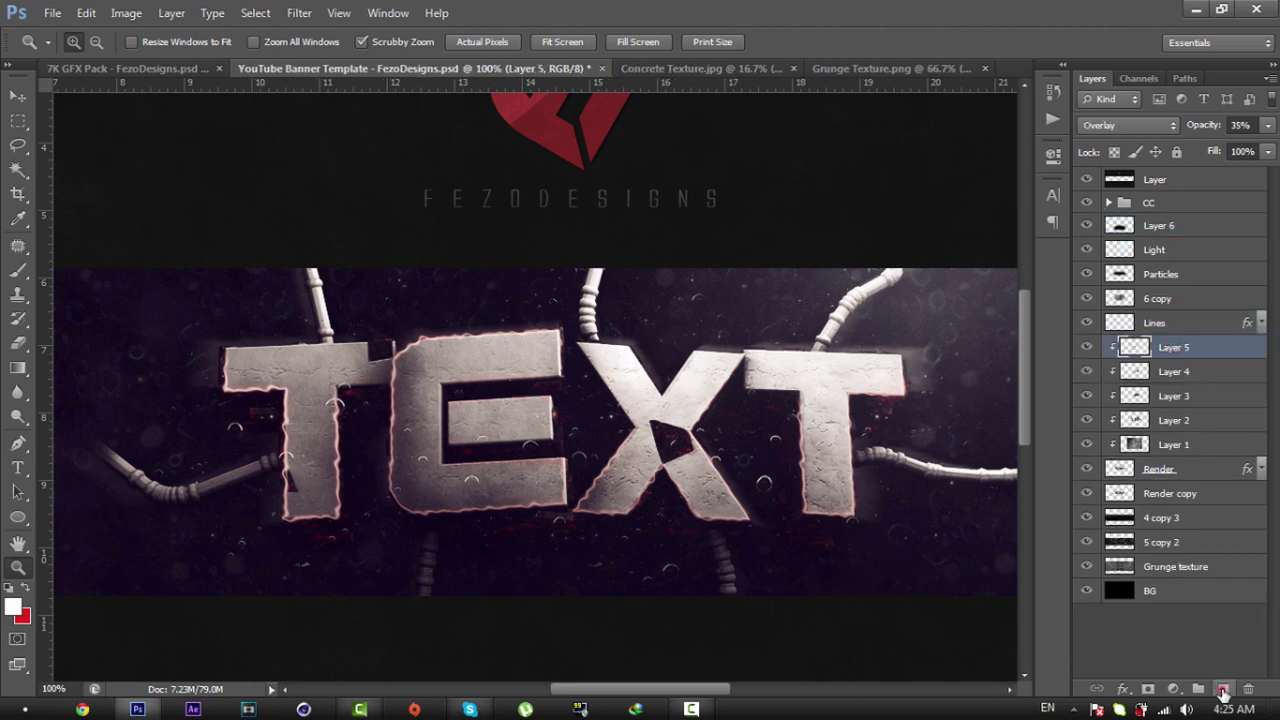
click(1222, 692)
Step: Add the text "SECOND TEXT" on the new layer, below the first T and E of the main title
click(17, 467)
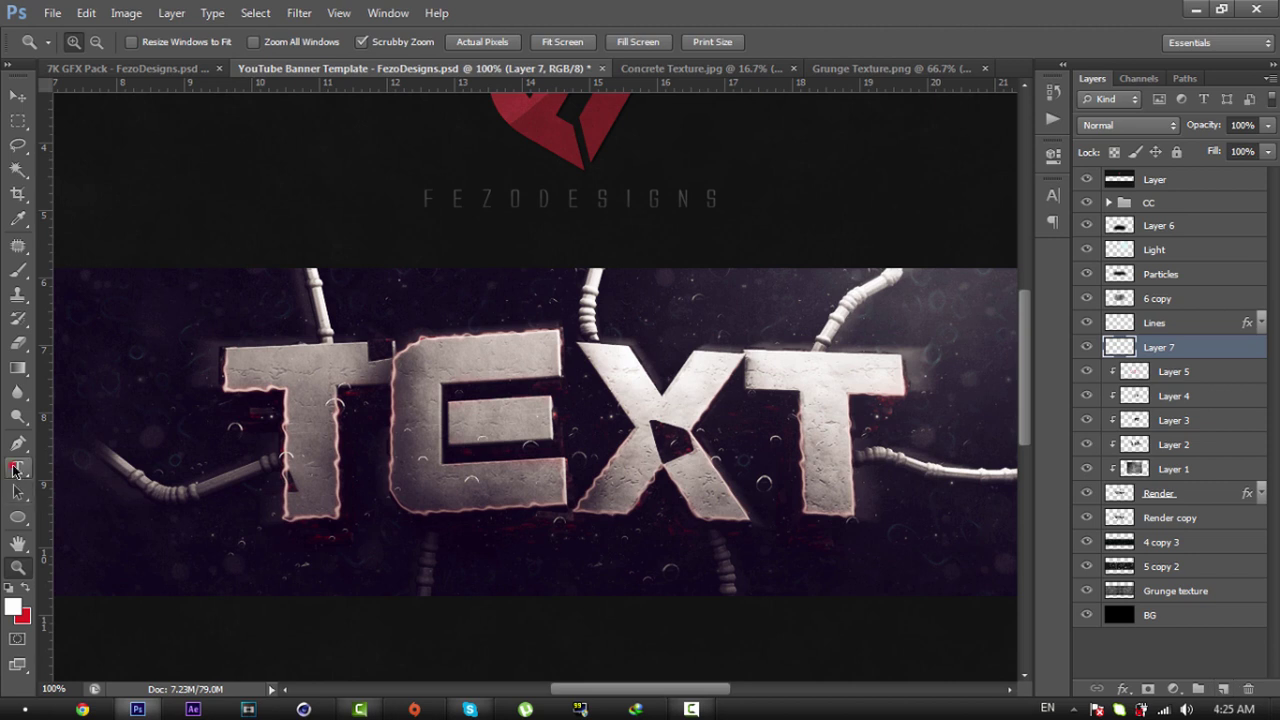
click(328, 573)
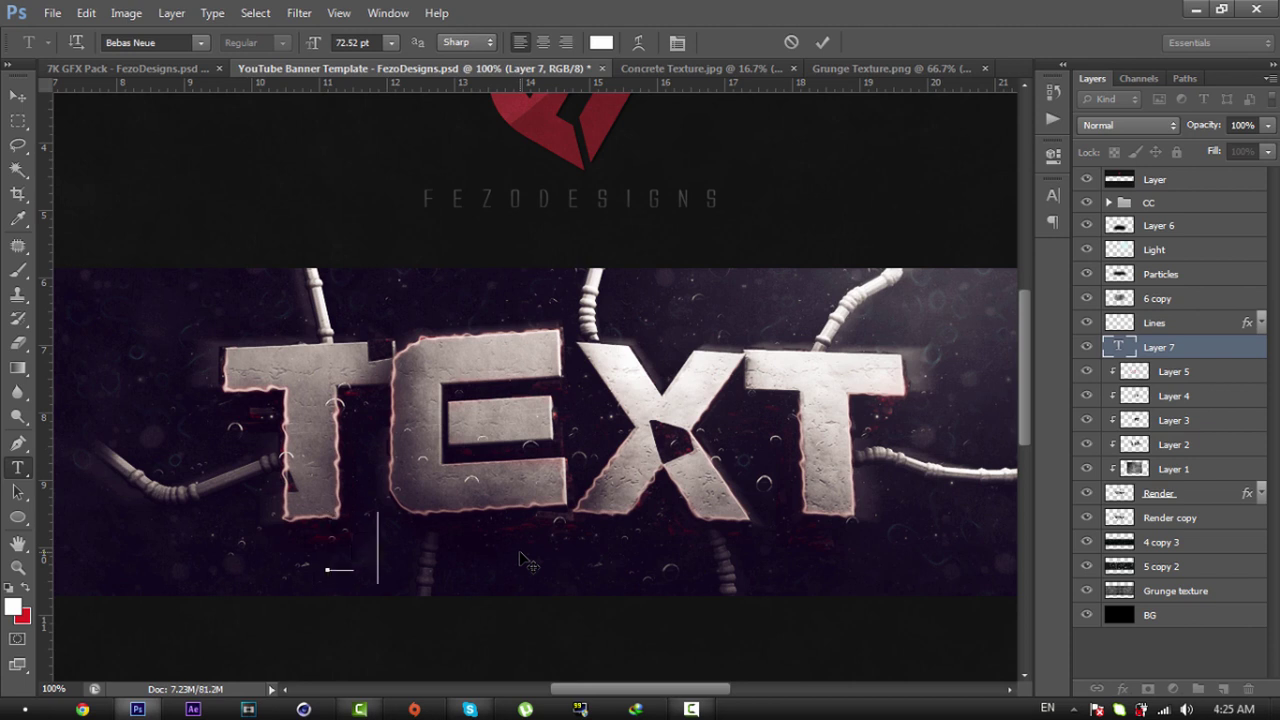
text(SECOND TEXT)
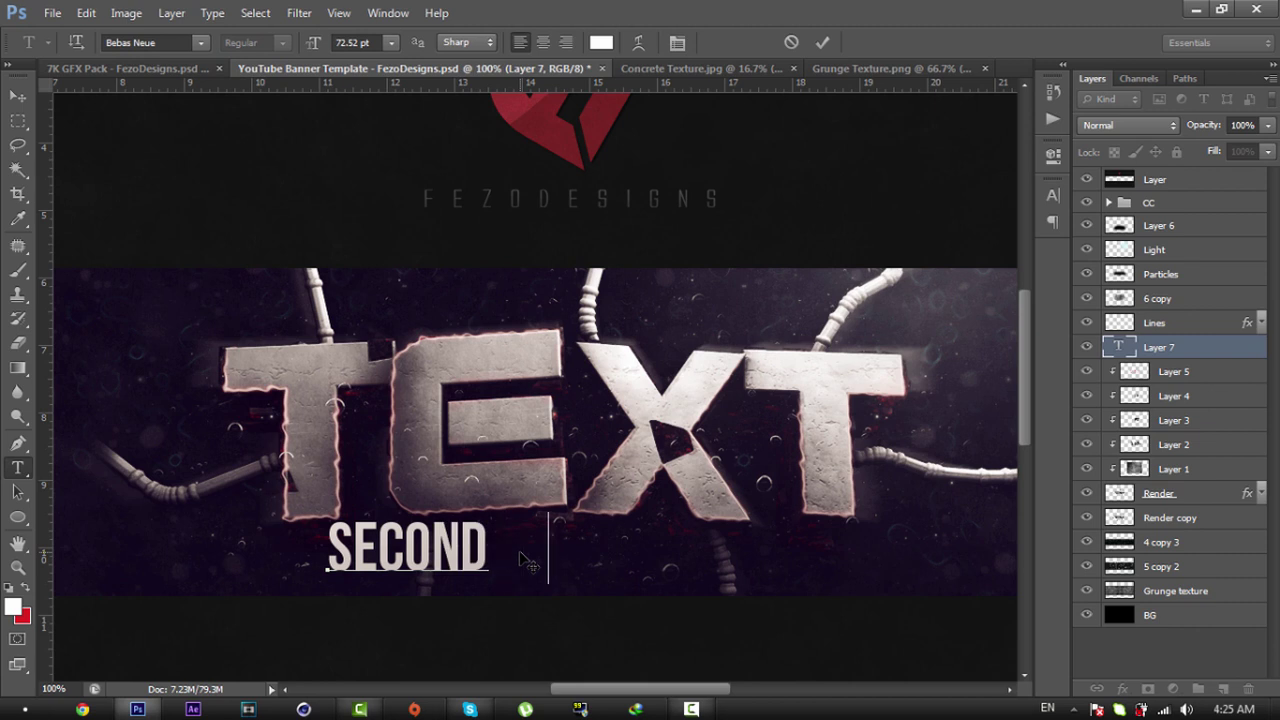
Step: Change the font of the whole SECOND TEXT line to Agency
key(ctrl+a)
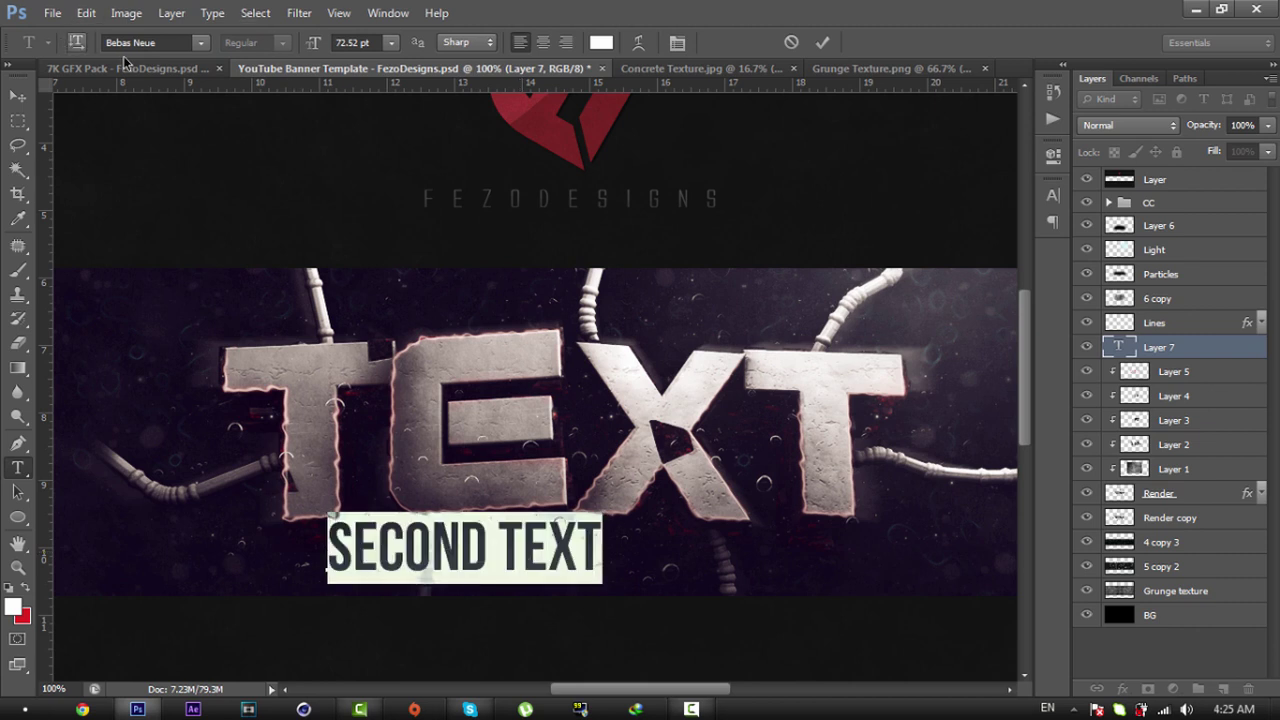
click(139, 43)
scroll(130, 43, up, 8)
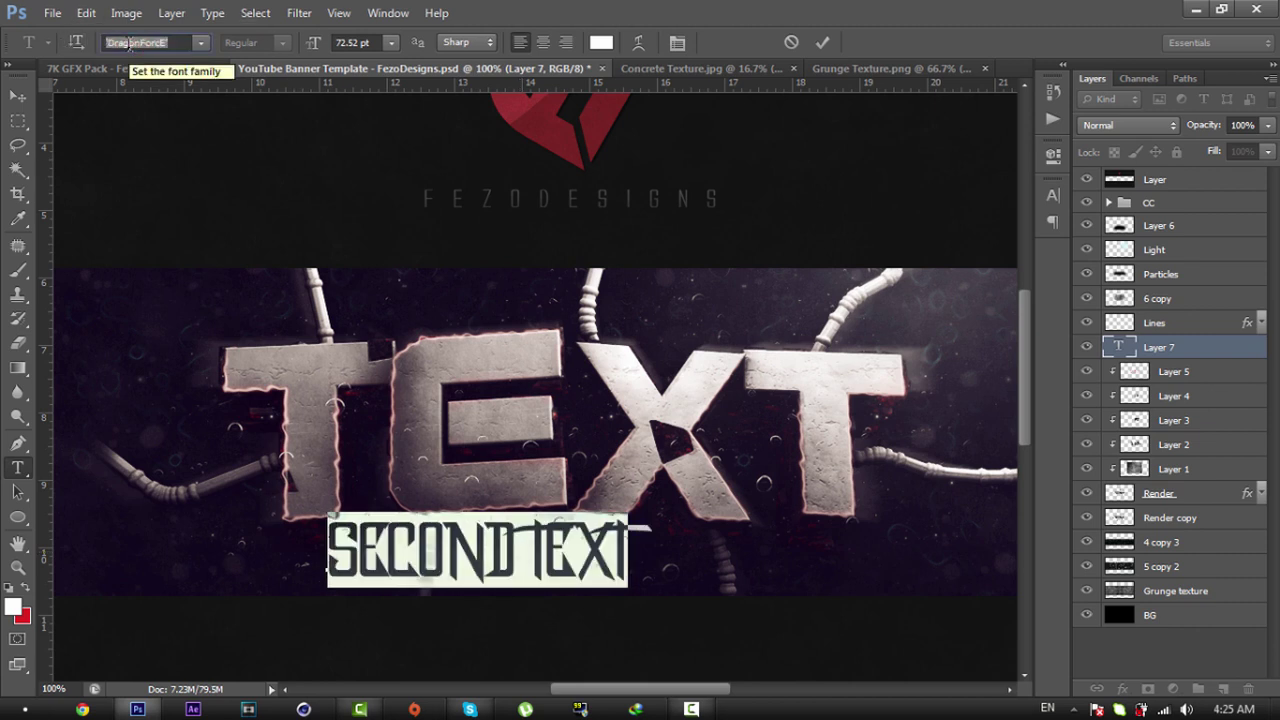
scroll(129, 43, down, 2)
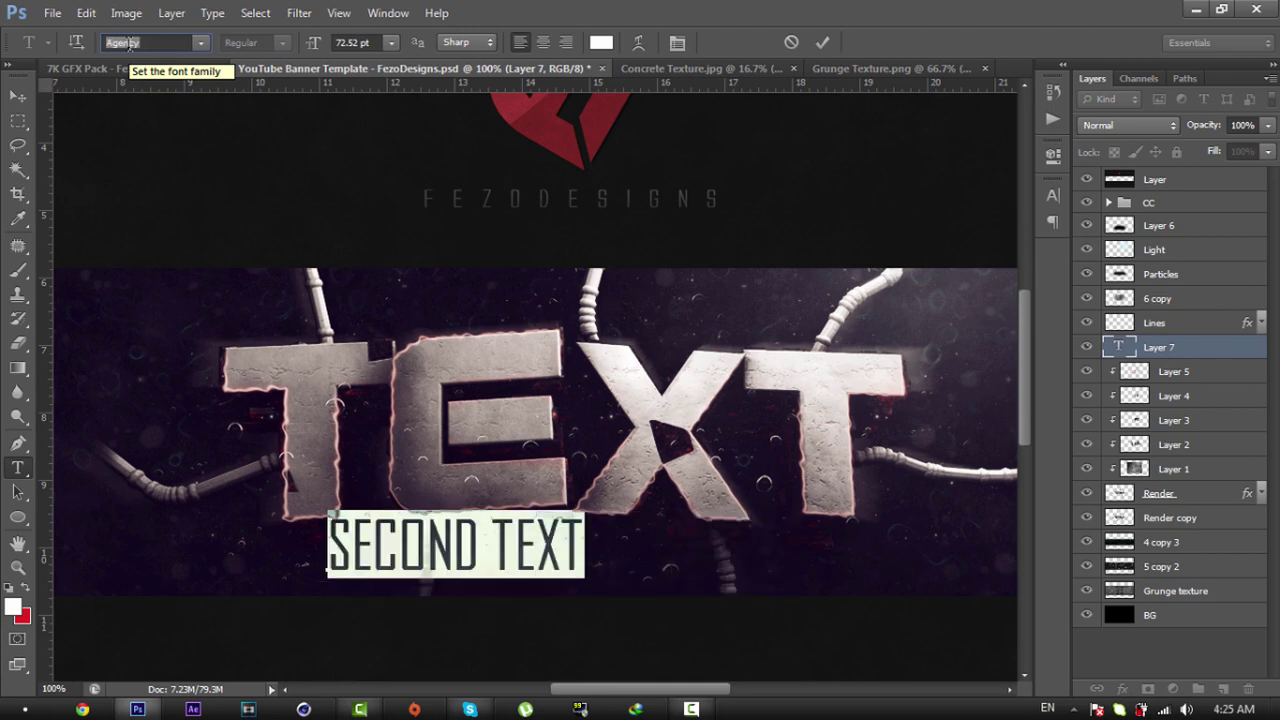
scroll(130, 44, down, 1)
scroll(130, 44, up, 1)
Step: Scale SECOND TEXT down to less than half its size and place it just below the first T
click(15, 96)
drag(458, 533, 404, 541)
key(ctrl+t)
drag(529, 585, 346, 545)
key(Return)
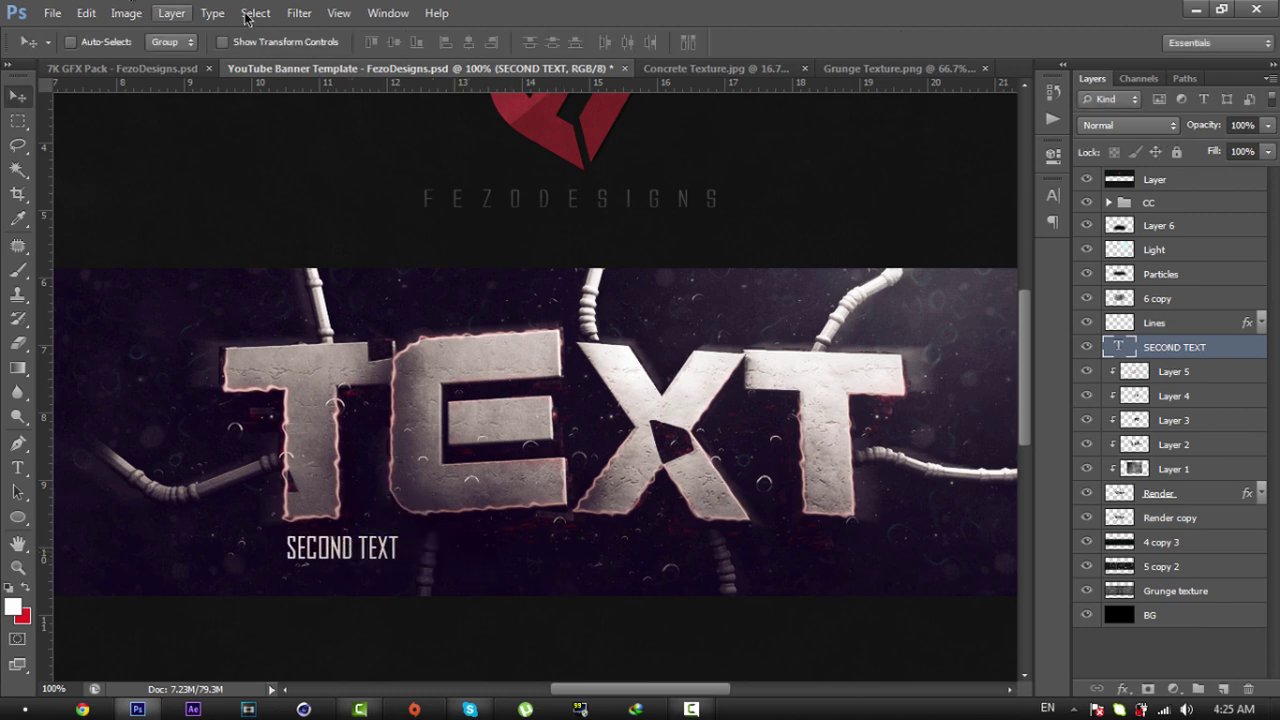
Step: Rasterize the SECOND TEXT layer and apply a Ripple filter with an amount of 50% and size Medium
click(300, 13)
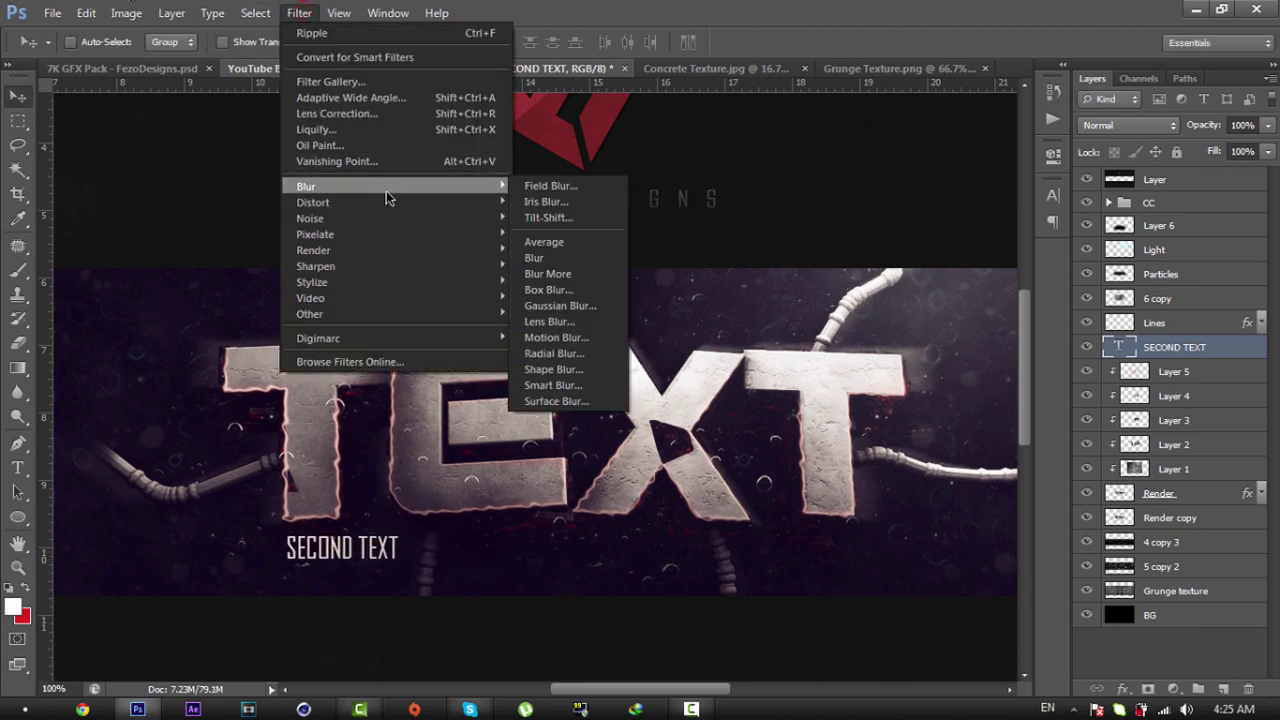
mouse_move(447, 202)
click(558, 252)
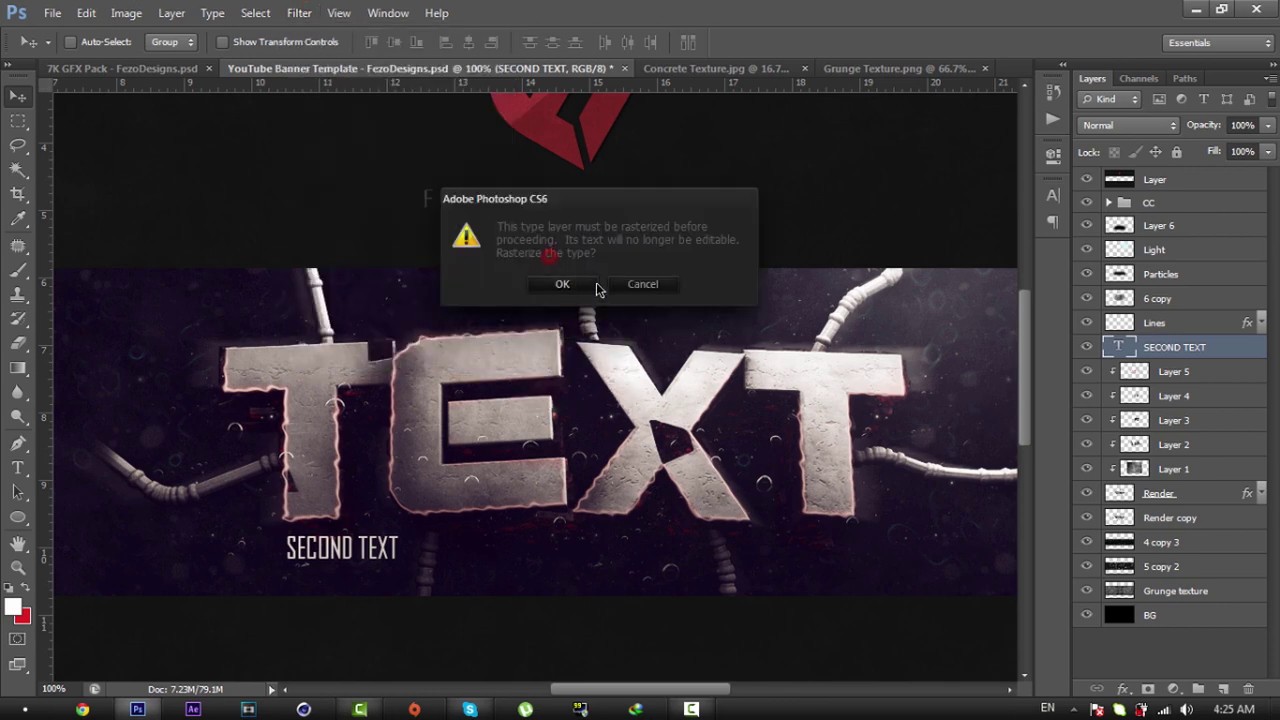
click(585, 285)
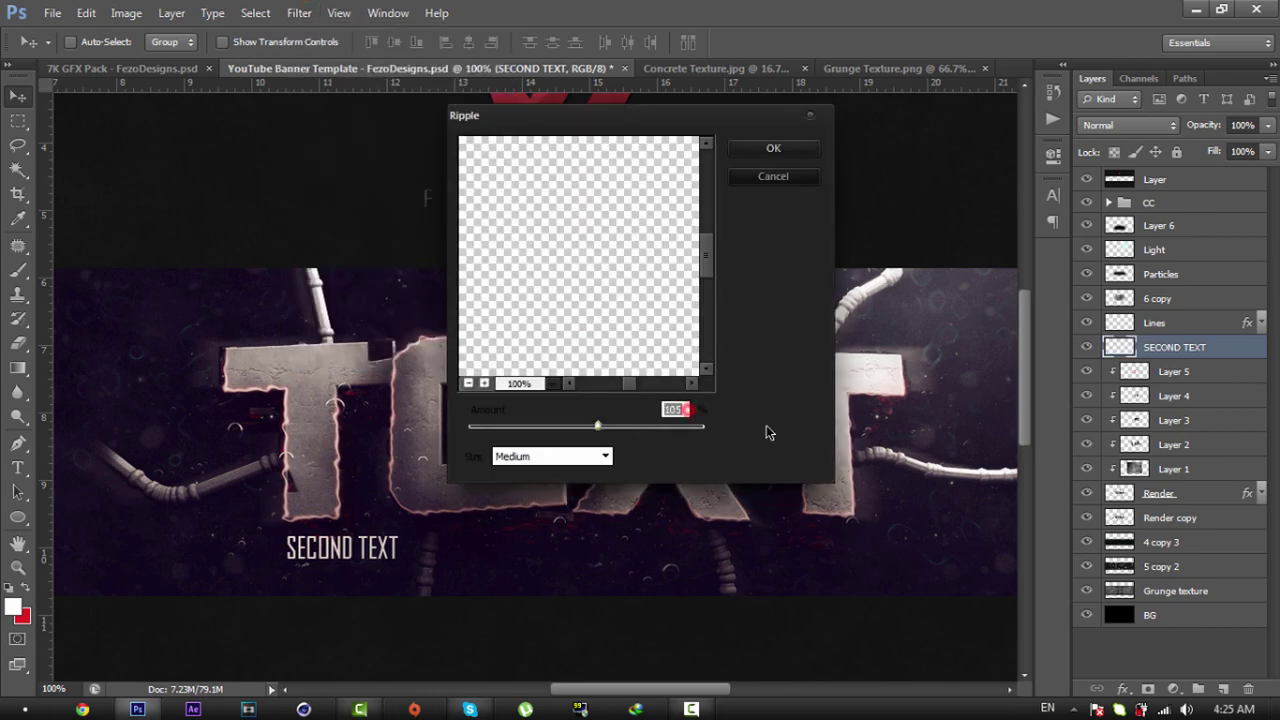
text(50)
key(Return)
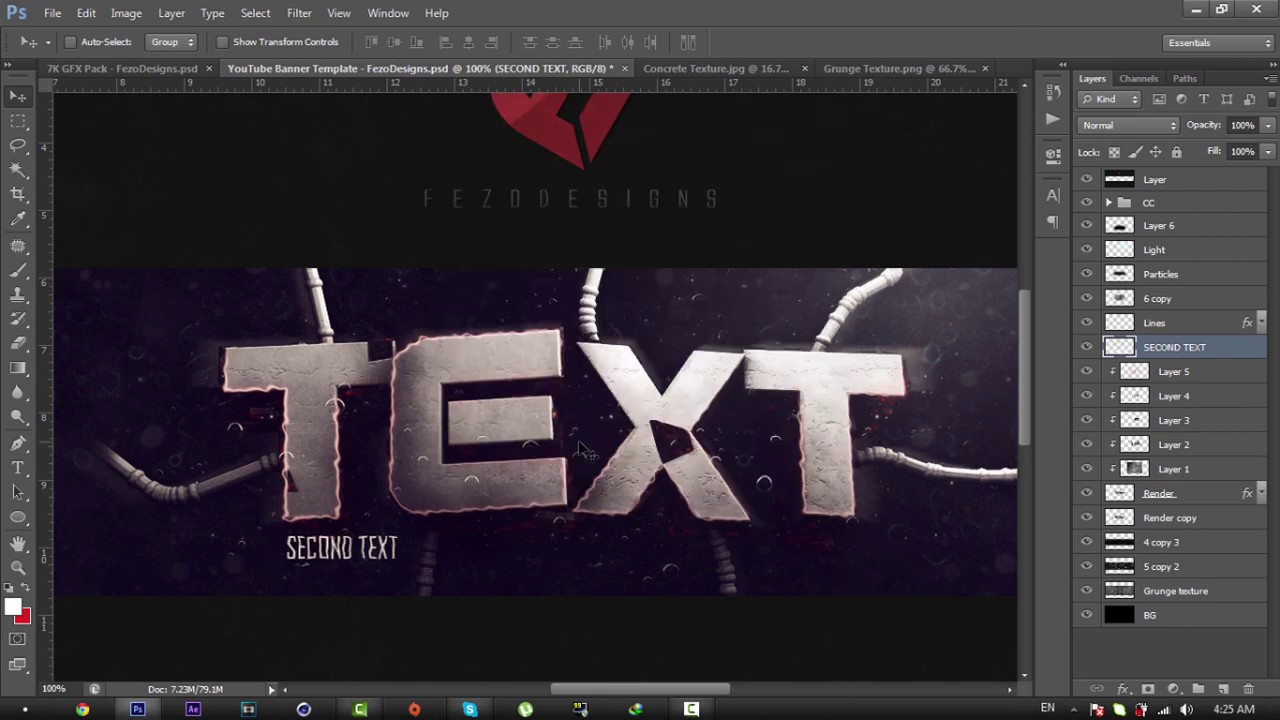
Step: Rotate the SECOND TEXT layer about -1.95° and nudge it up about 9 px towards the main title
key(ctrl+t)
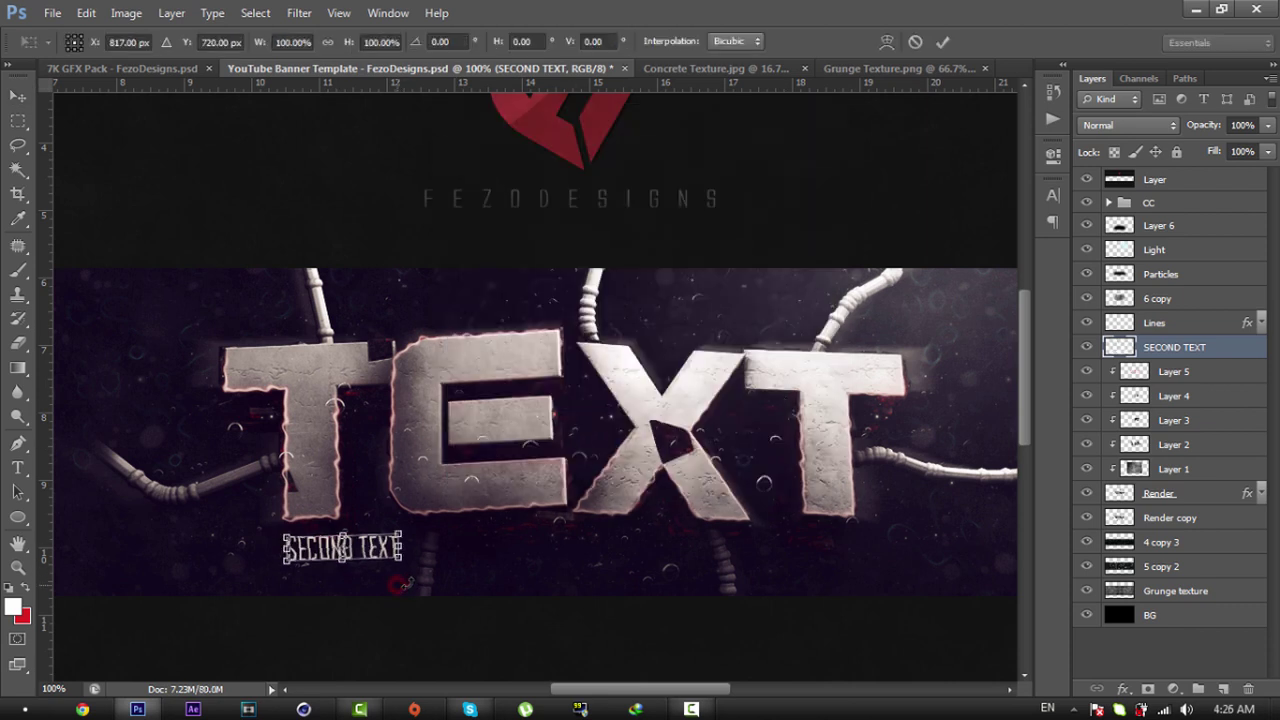
drag(401, 583, 400, 587)
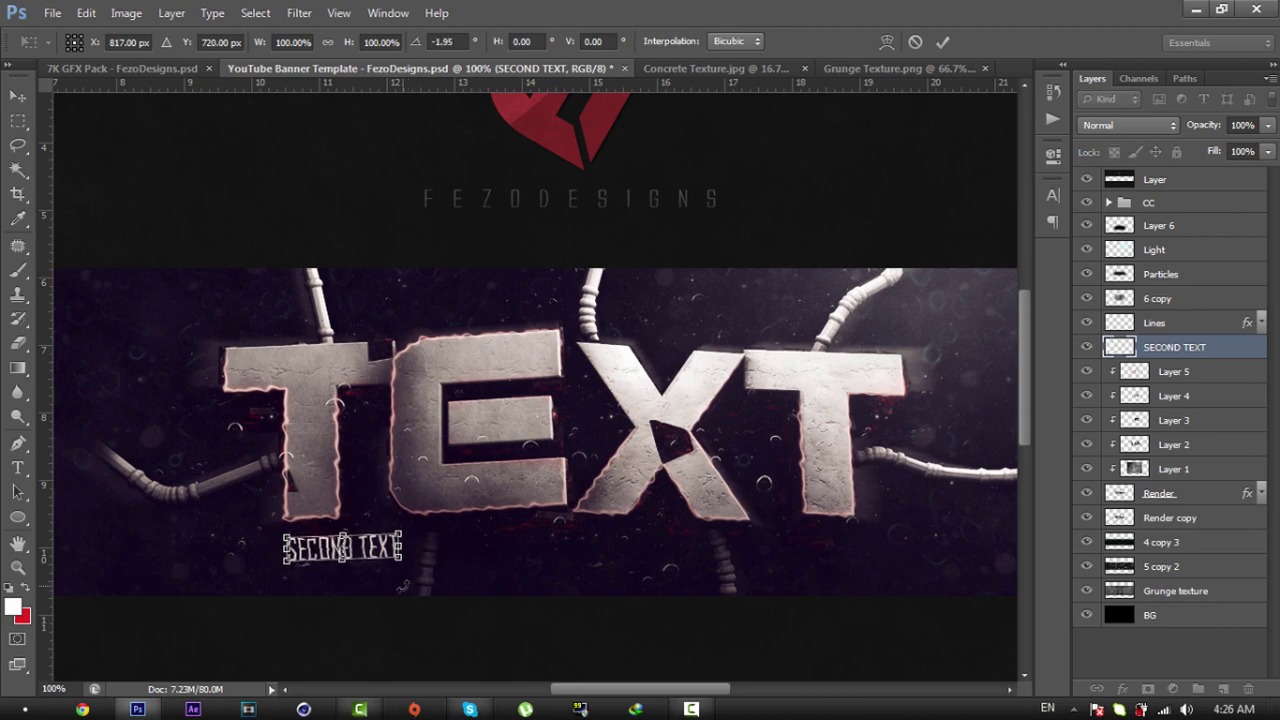
key(Return)
key(Up)
key(Up)
key(Up)
key(Up)
key(Up)
key(Up)
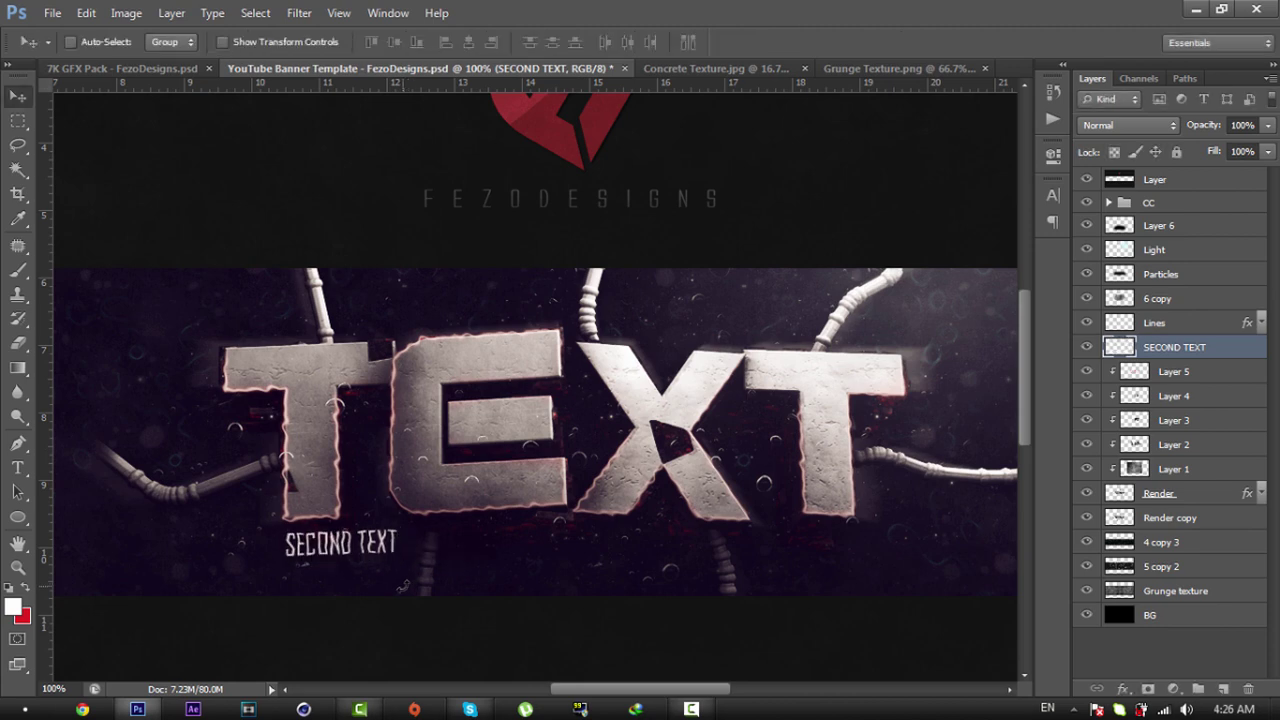
Step: Scale the SECOND TEXT layer down to about 80% of its size, keeping its upper-left corner in place
key(ctrl+t)
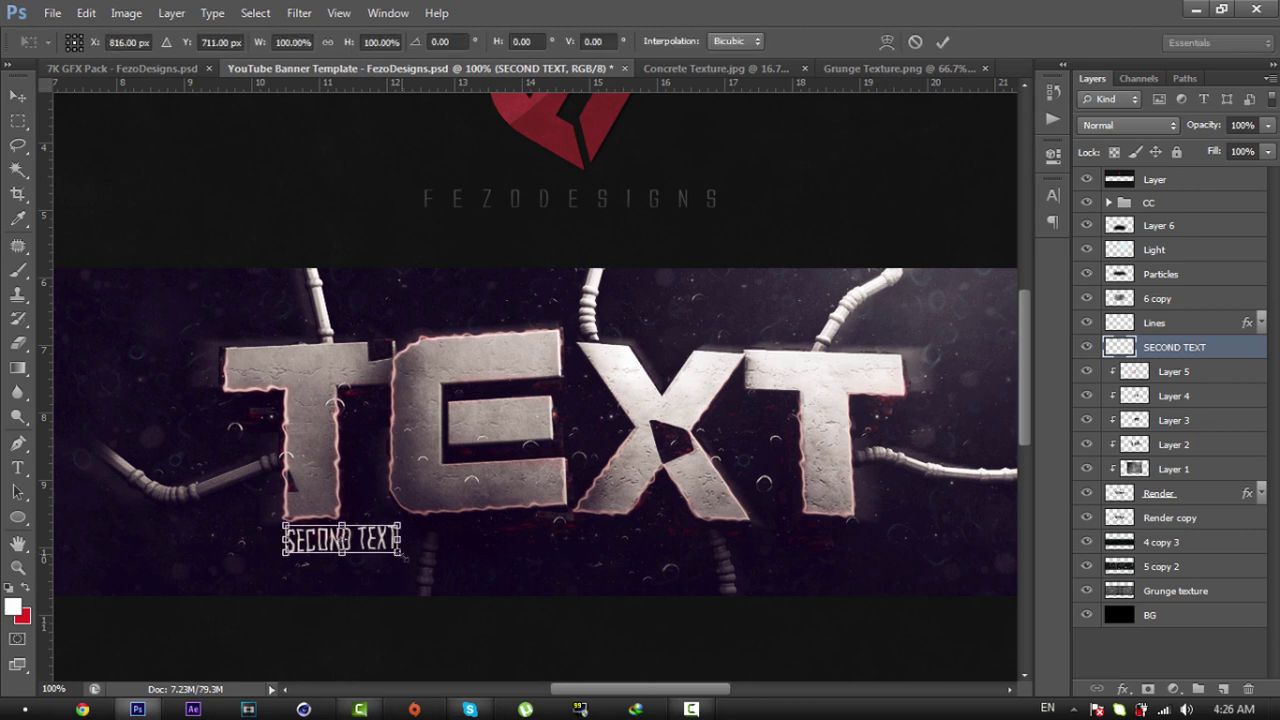
drag(399, 553, 381, 553)
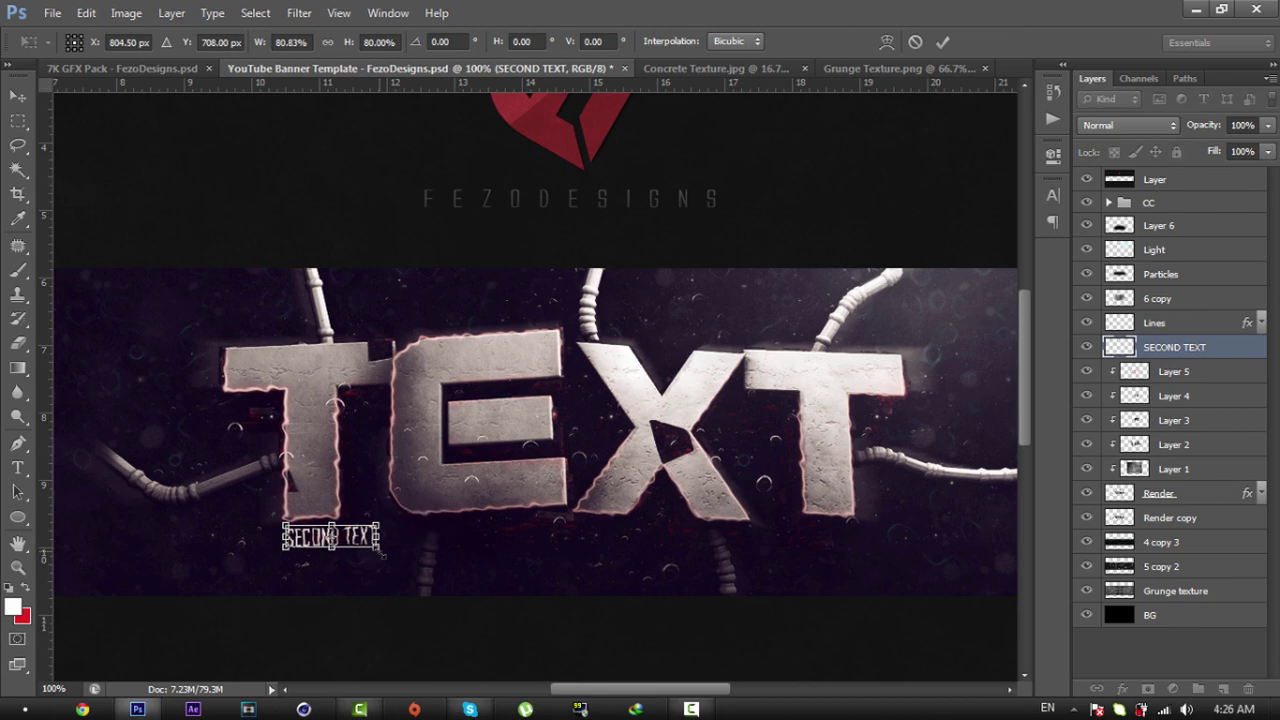
key(Return)
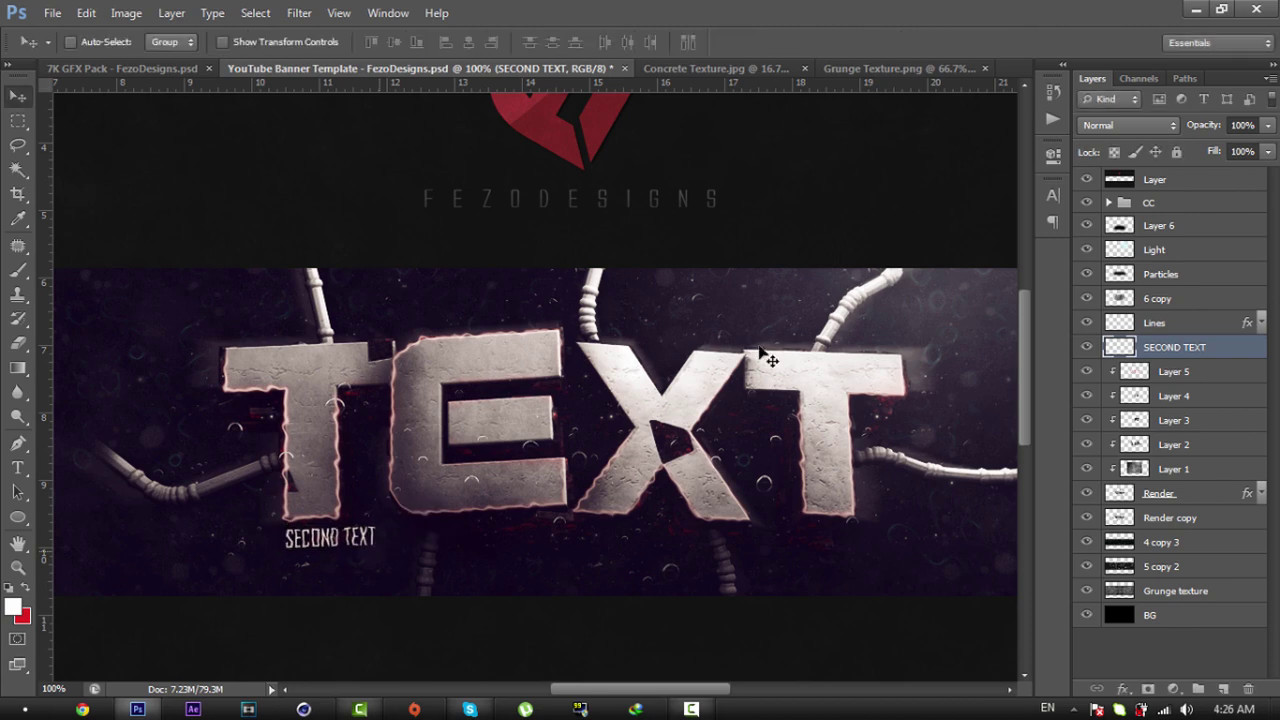
Step: Add a Color Overlay in light pink (#ffd8d8) to the SECOND TEXT layer
double_click(1228, 350)
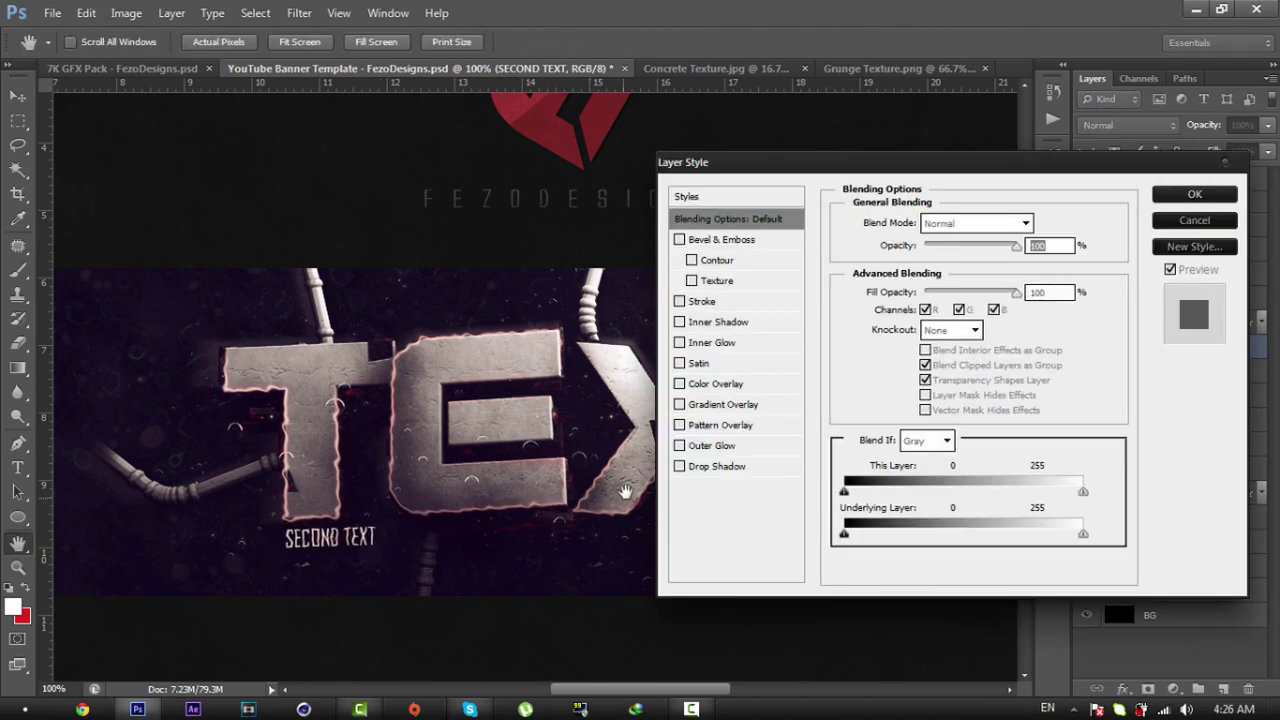
click(736, 384)
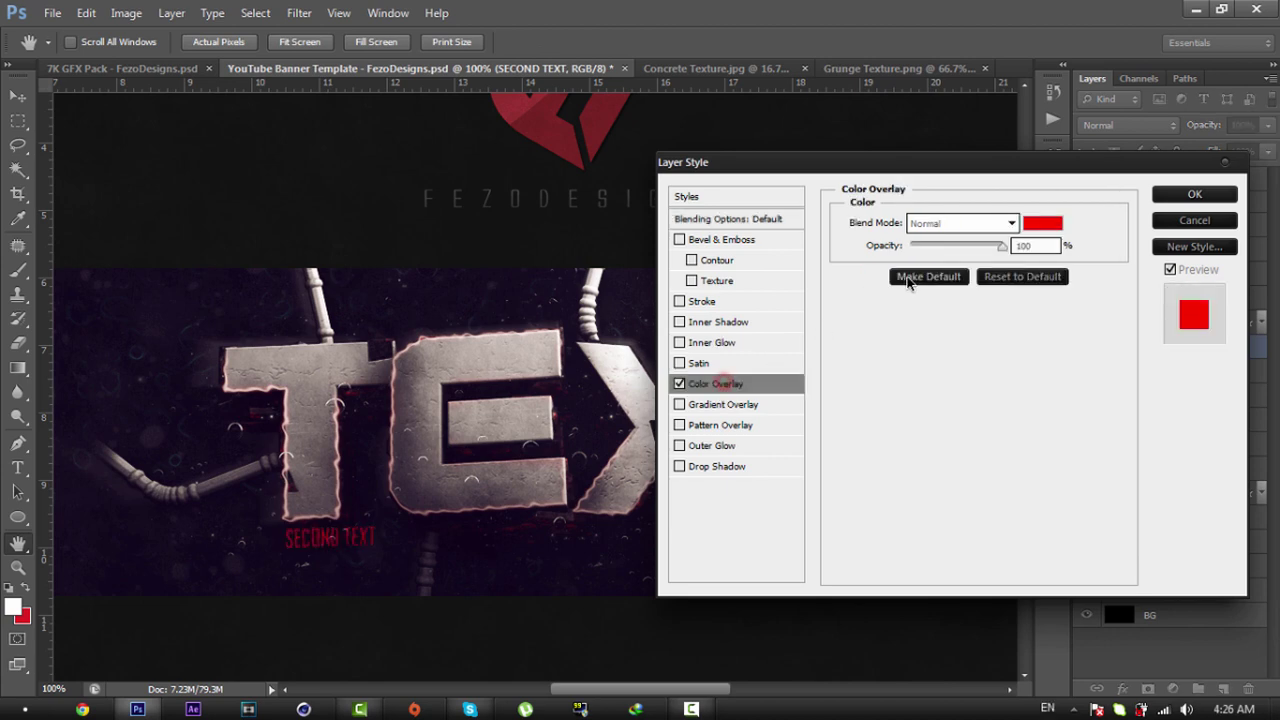
click(1052, 223)
drag(572, 257, 566, 252)
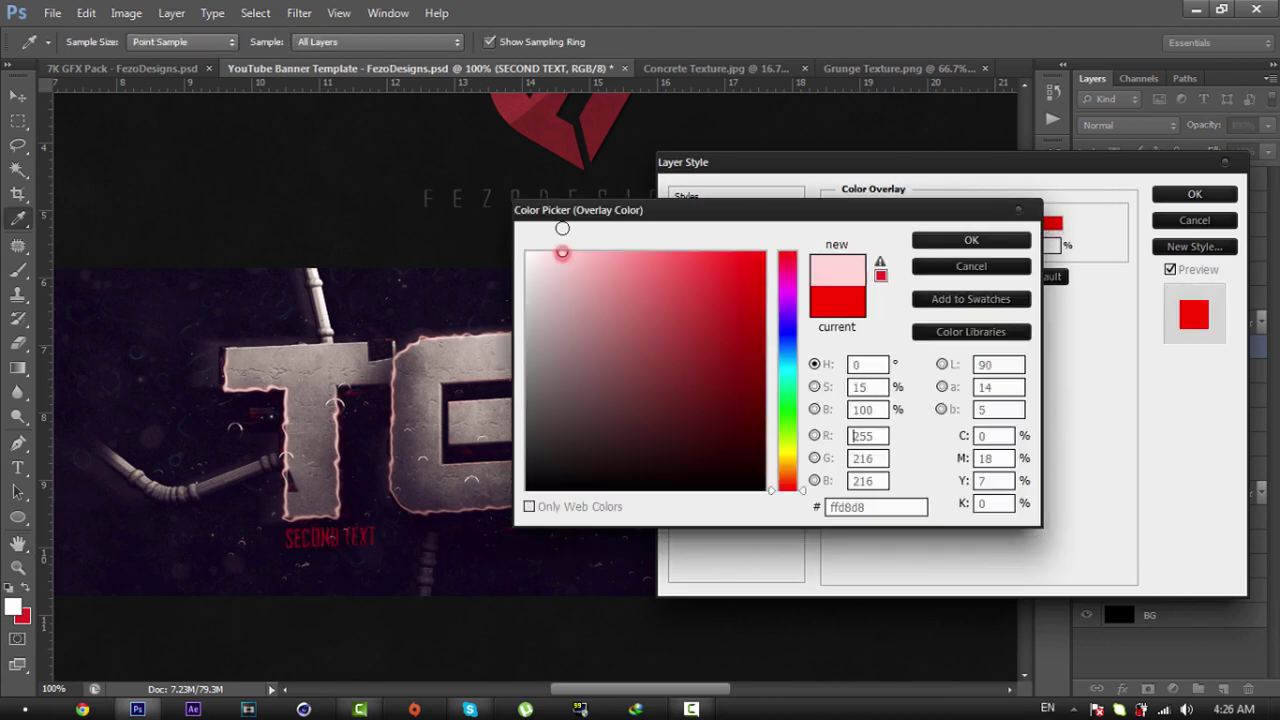
click(968, 240)
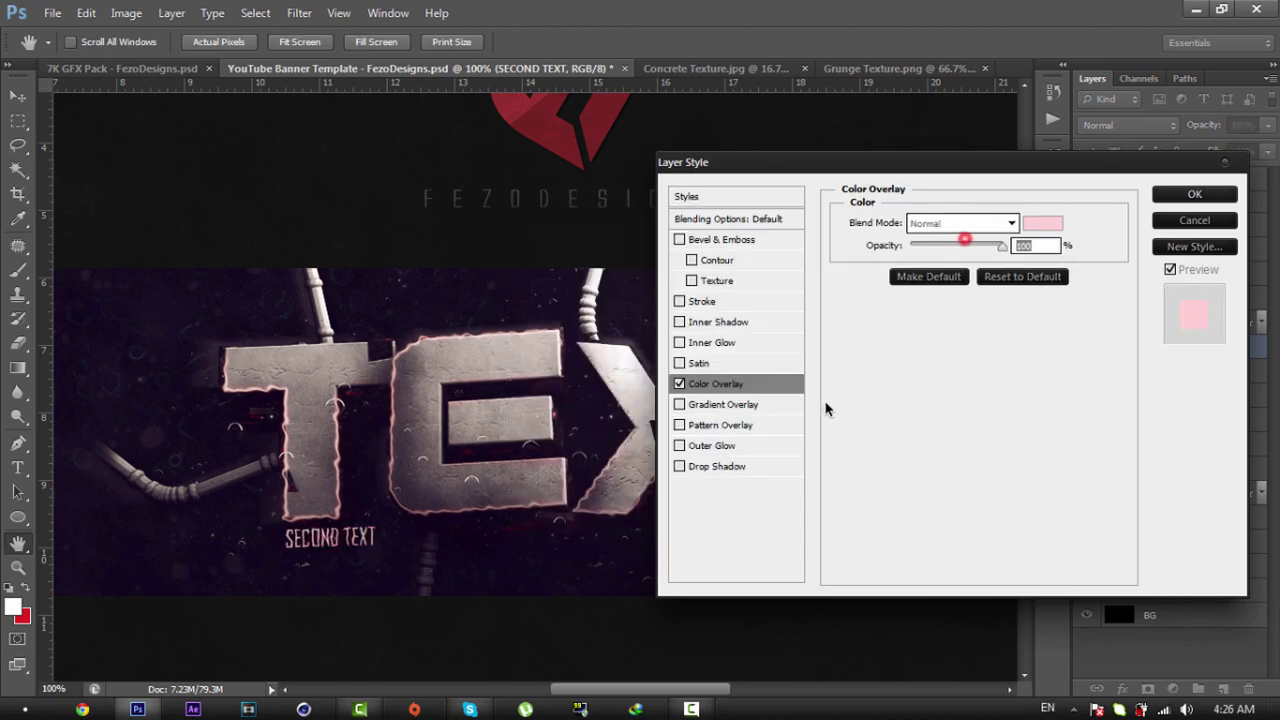
Step: Add an Outer Glow to SECOND TEXT in red (#e71616) with a size of 3 px and apply the layer style
click(763, 445)
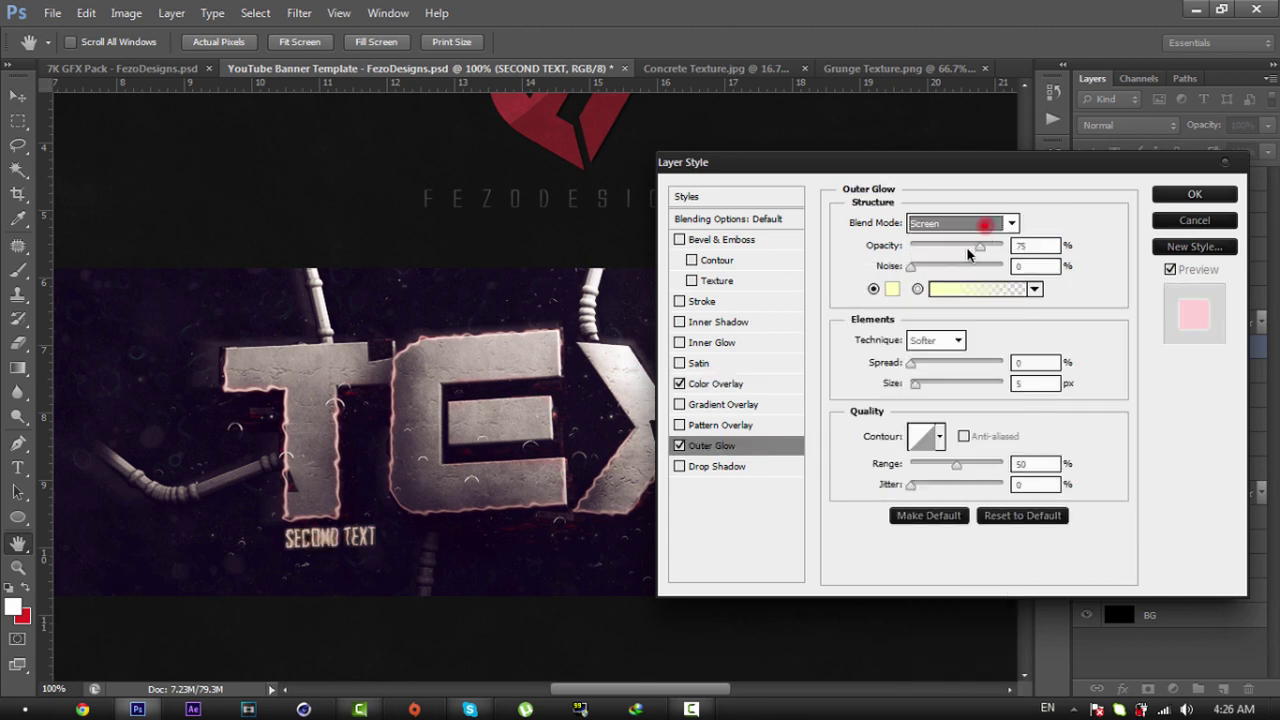
click(892, 290)
drag(795, 268, 801, 212)
drag(714, 291, 742, 274)
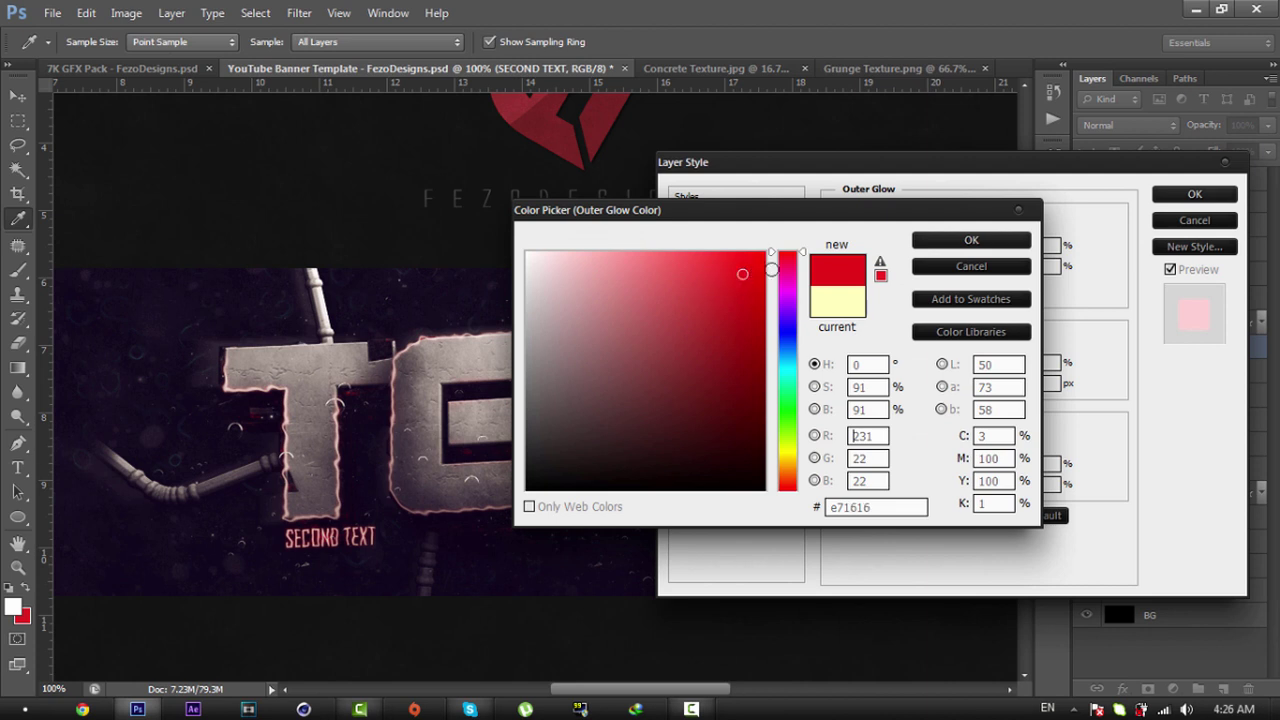
click(948, 240)
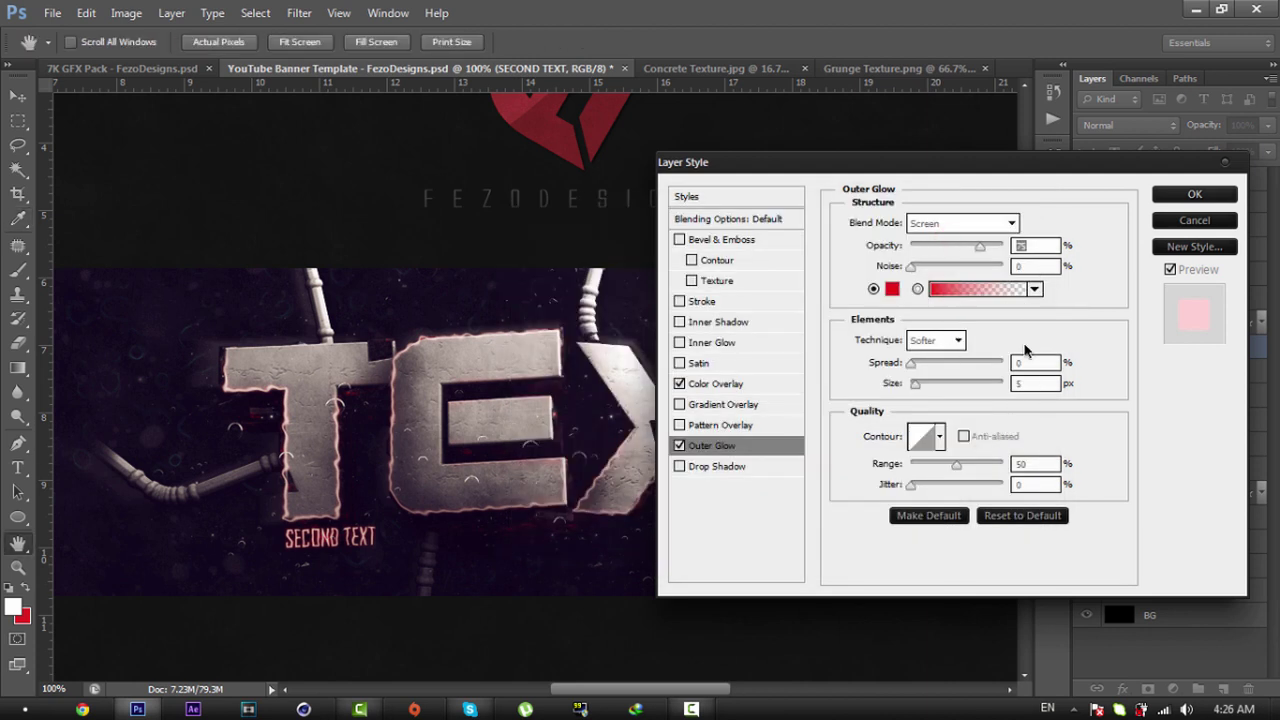
click(1030, 383)
text(3)
click(1040, 246)
key(Return)
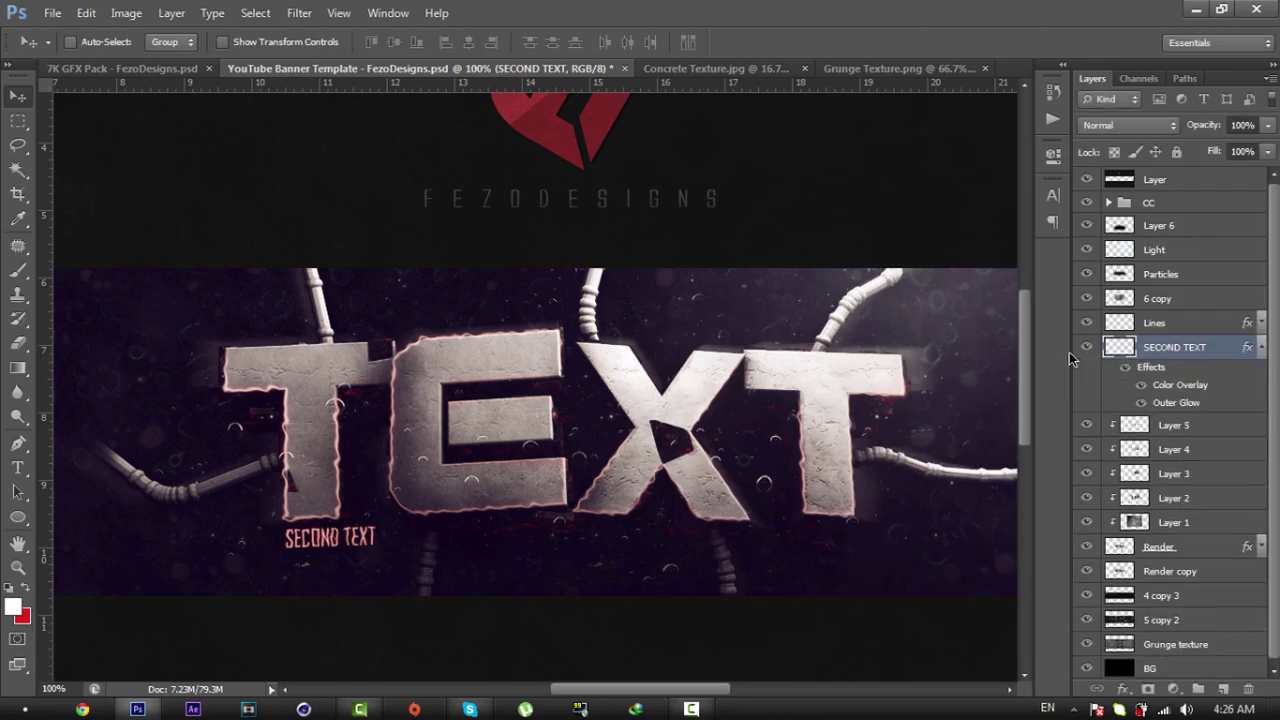
click(1262, 352)
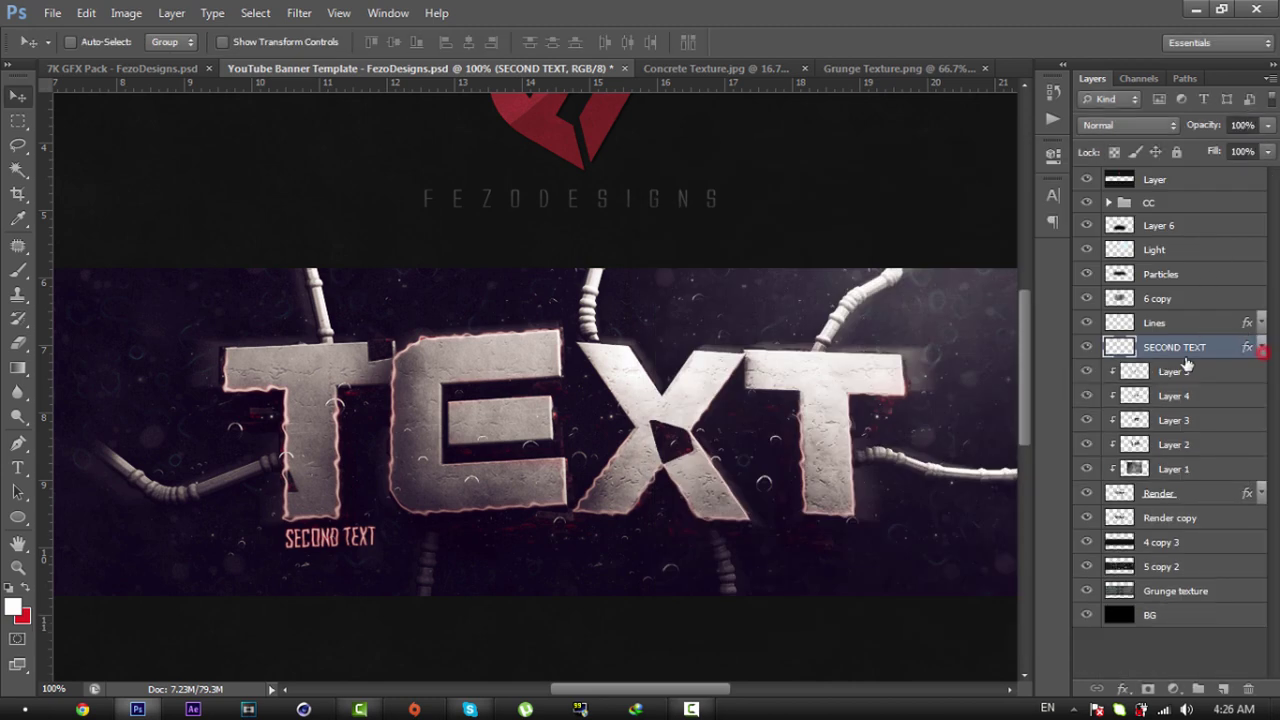
Step: Lower the opacity of the SECOND TEXT layer to 75%
click(1250, 126)
text(75)
key(BackSpace)
key(BackSpace)
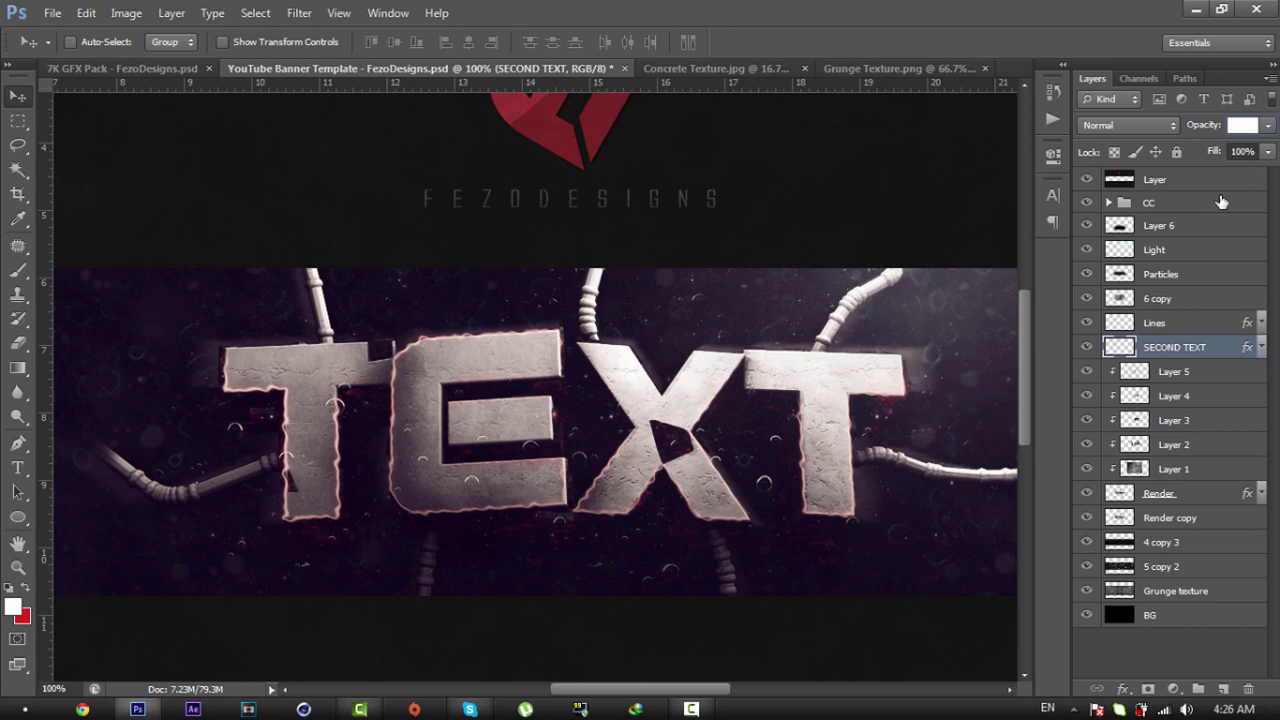
text(80)
key(BackSpace)
key(BackSpace)
text(75)
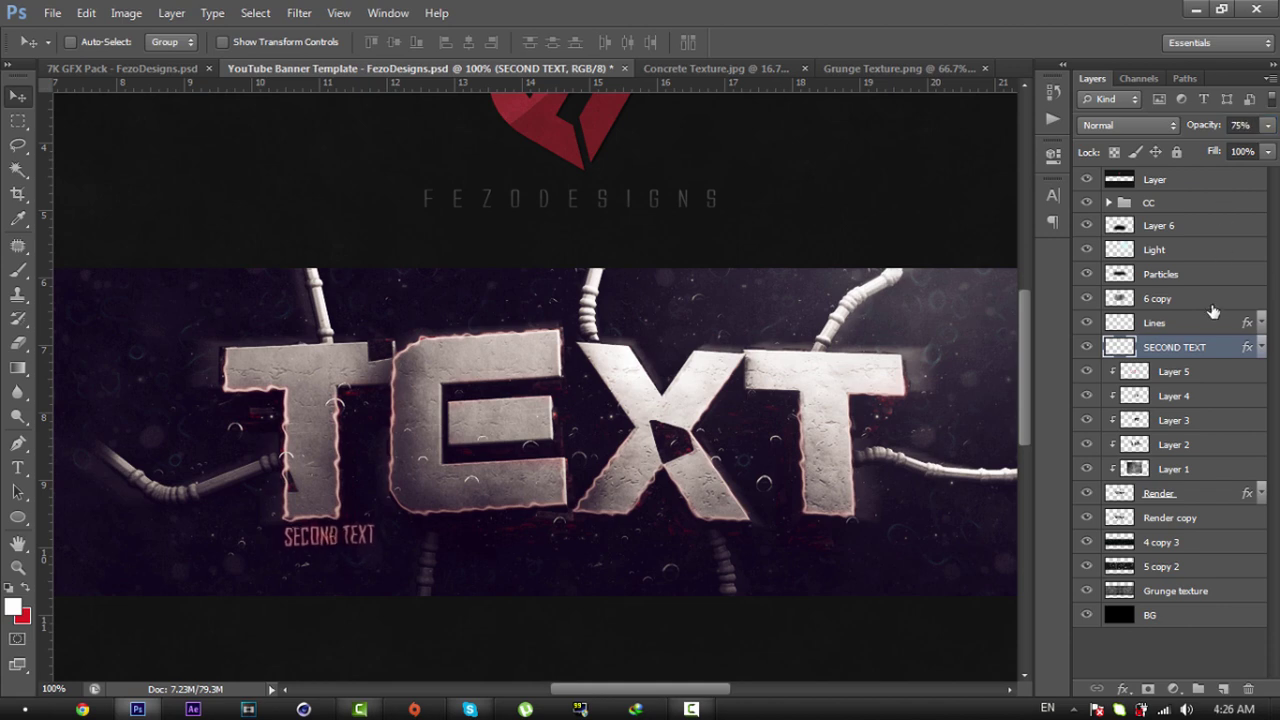
Step: Set the opacity of the SECOND TEXT layer's Outer Glow to 80%
double_click(1224, 357)
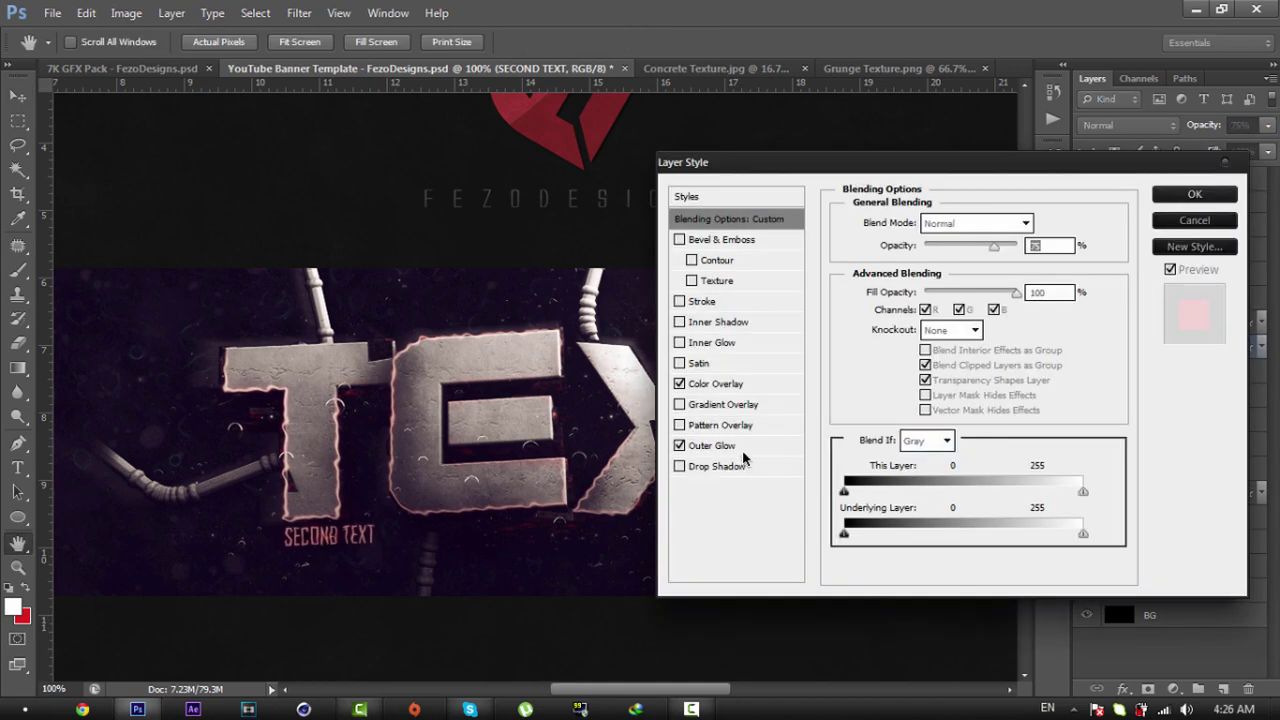
click(742, 450)
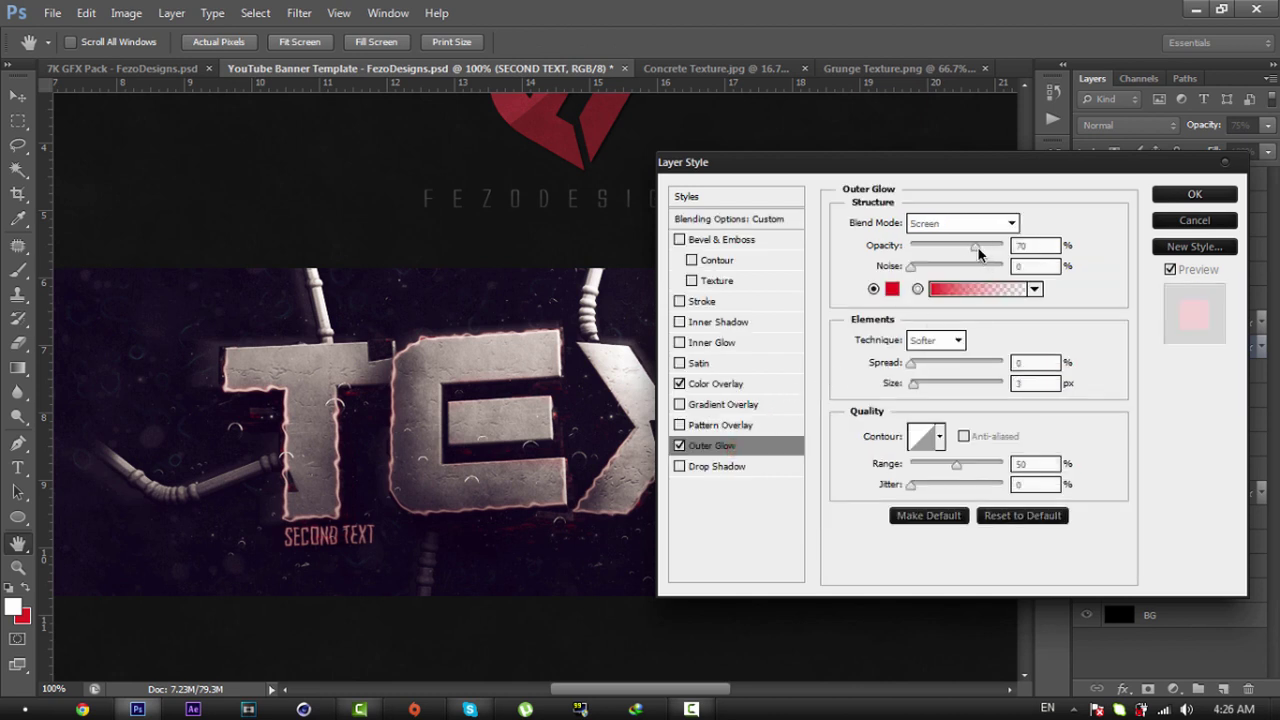
double_click(1030, 246)
text(80)
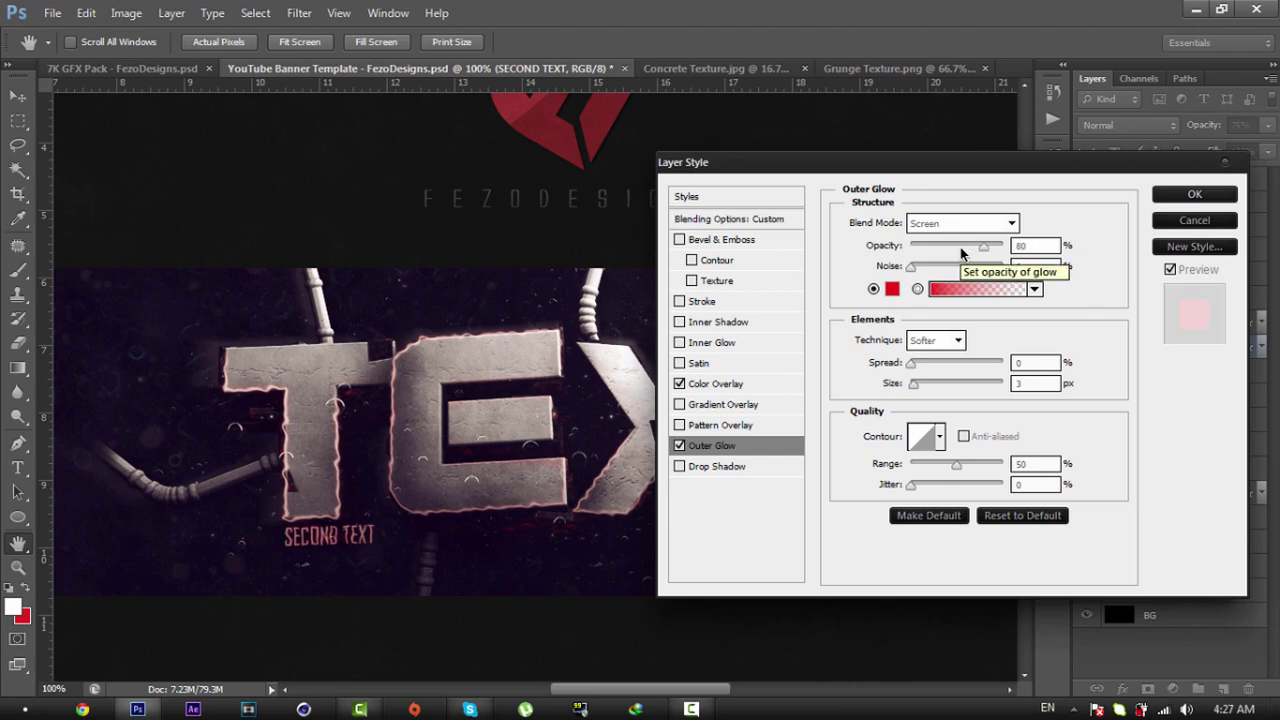
key(Return)
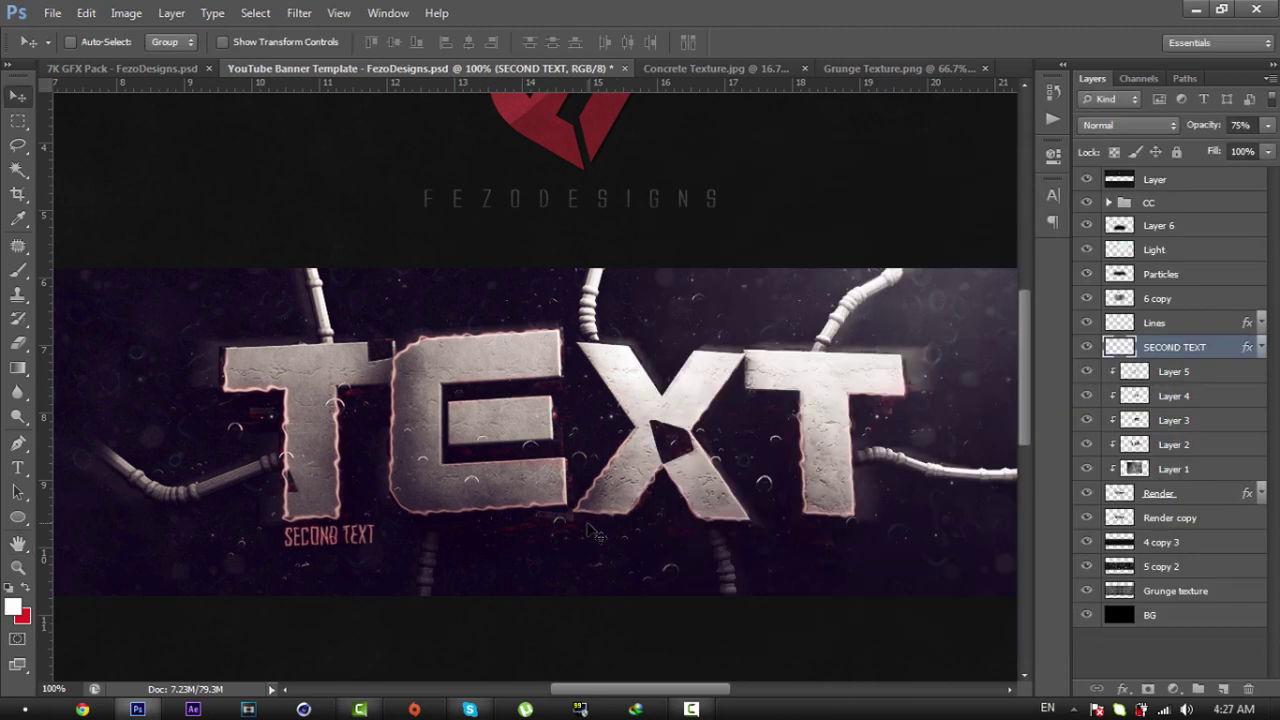
Step: Nudge SECOND TEXT slightly down and to the right, and check the whole banner
key(Down)
key(Right)
key(Right)
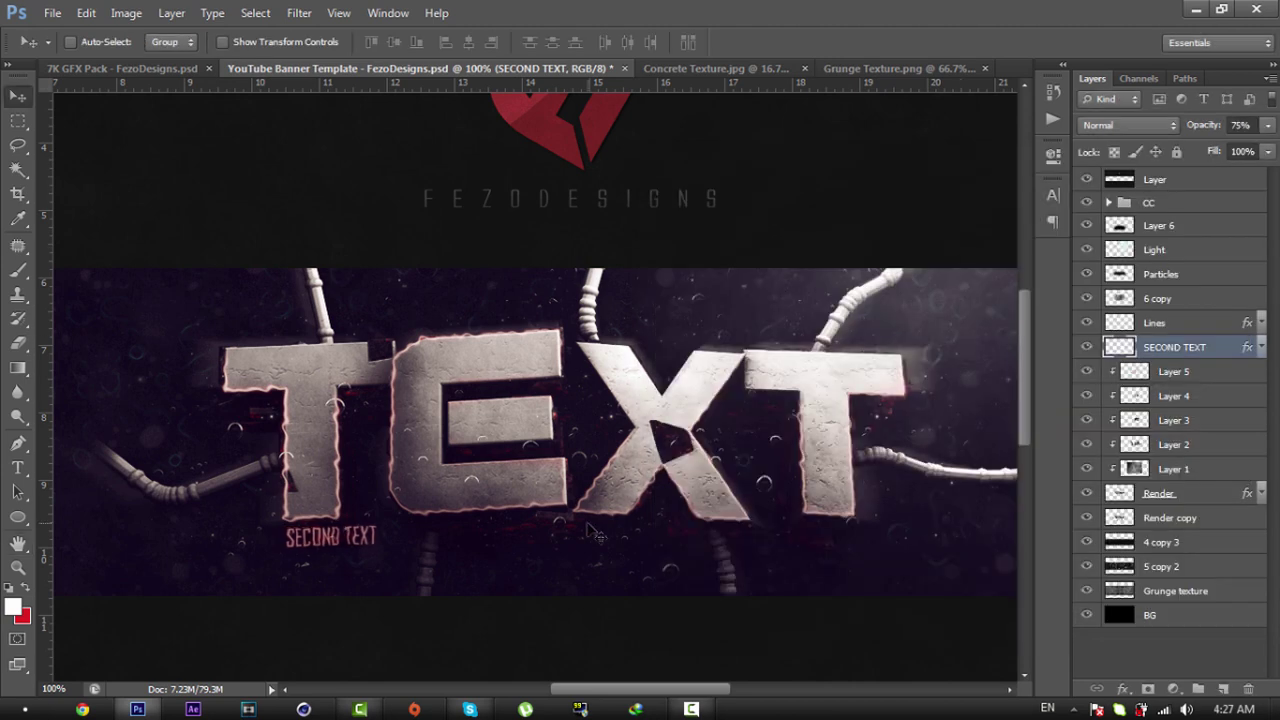
key(z)
drag(652, 393, 597, 389)
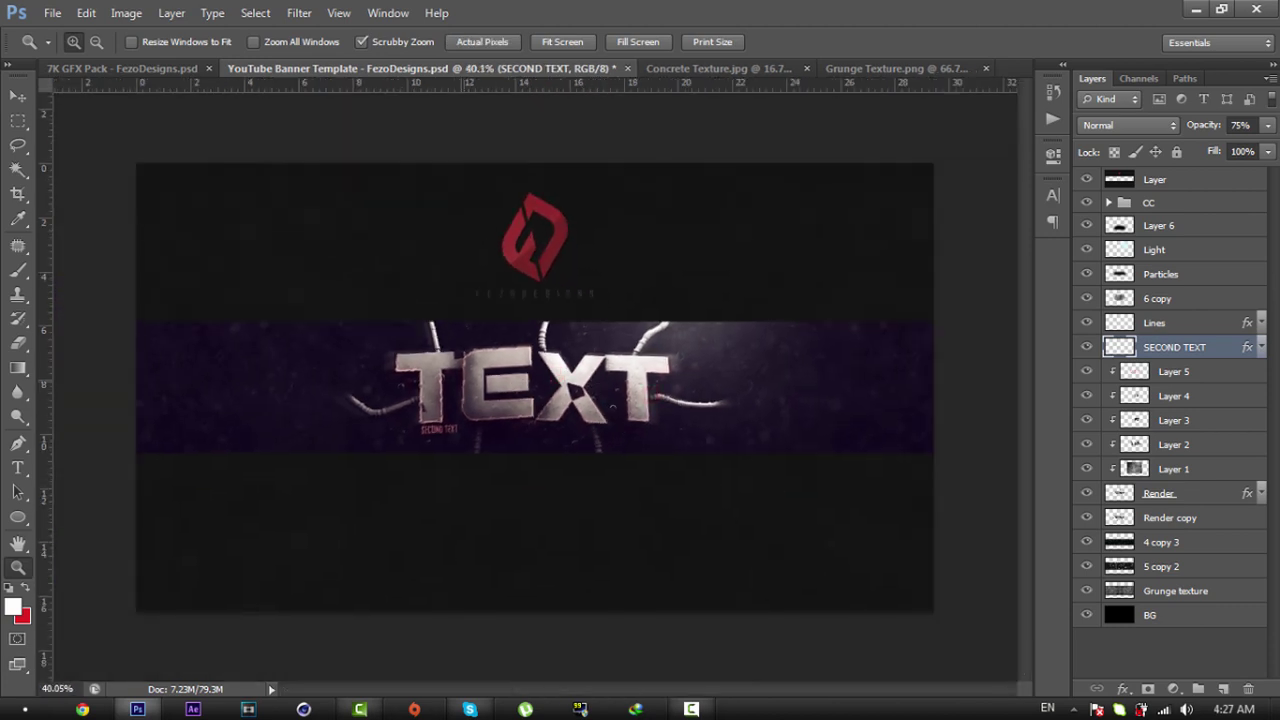
key(v)
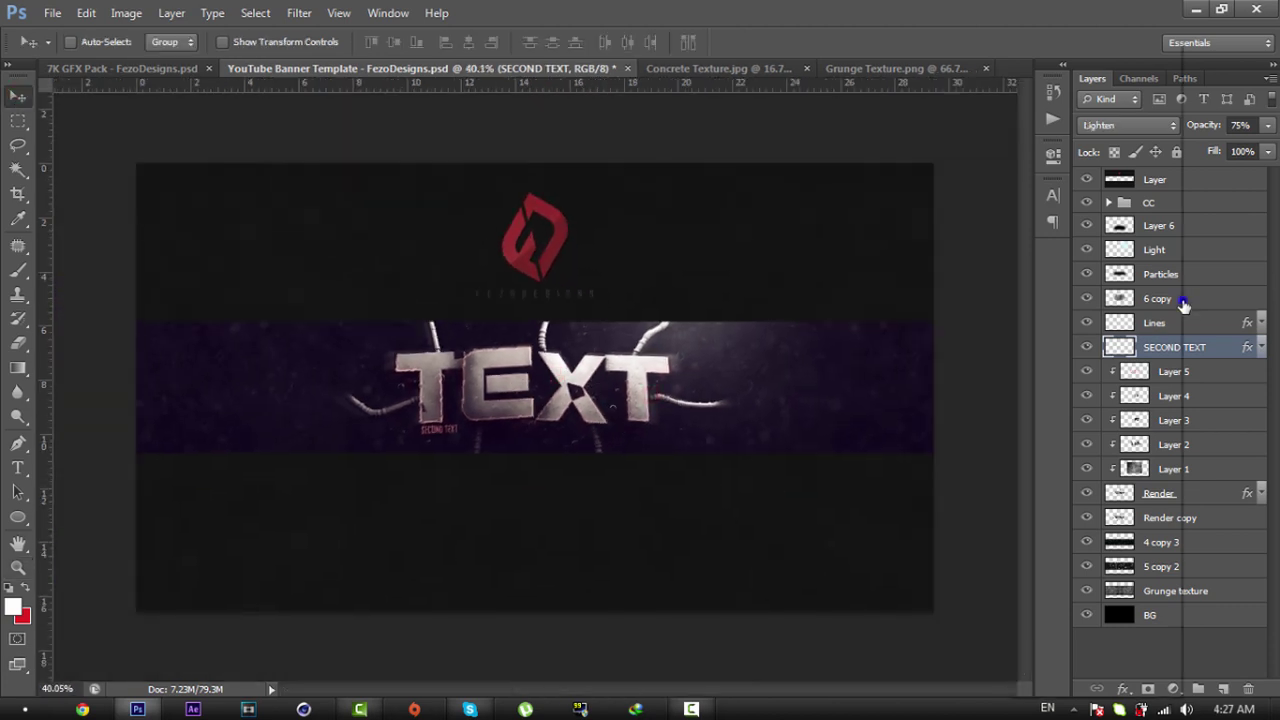
right_click(1184, 299)
right_click(1231, 320)
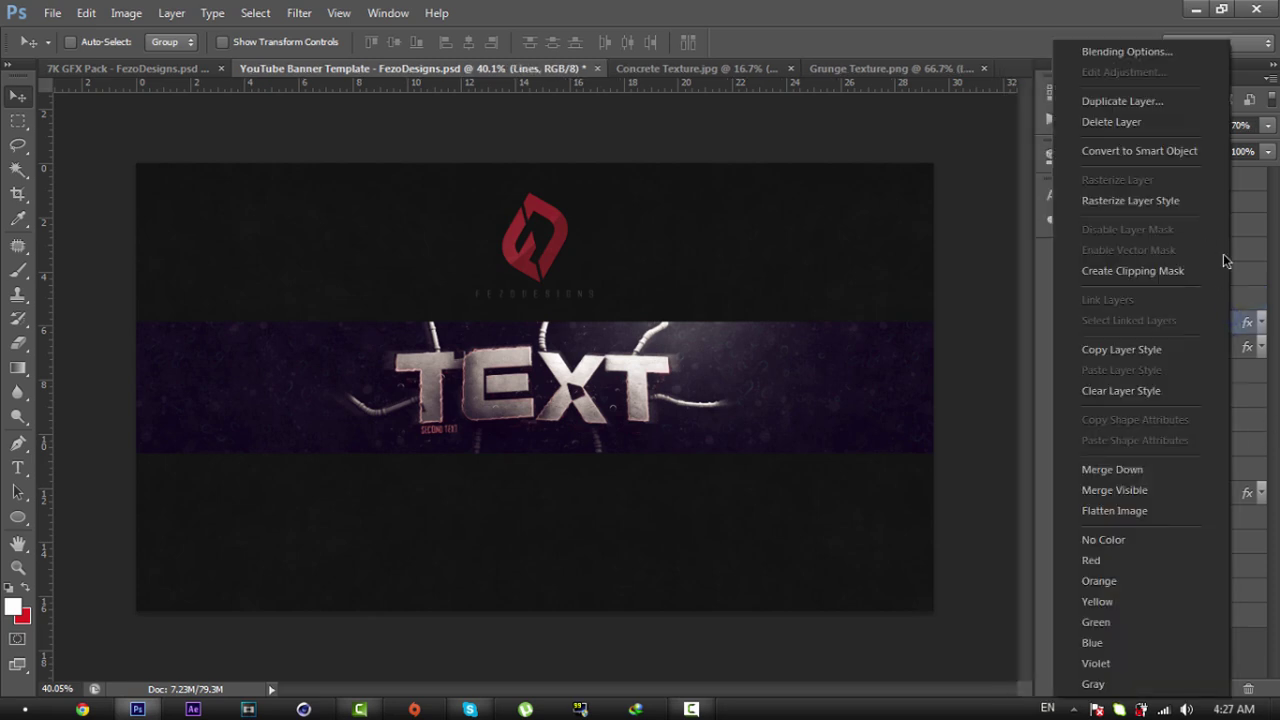
click(1068, 4)
right_click(1190, 274)
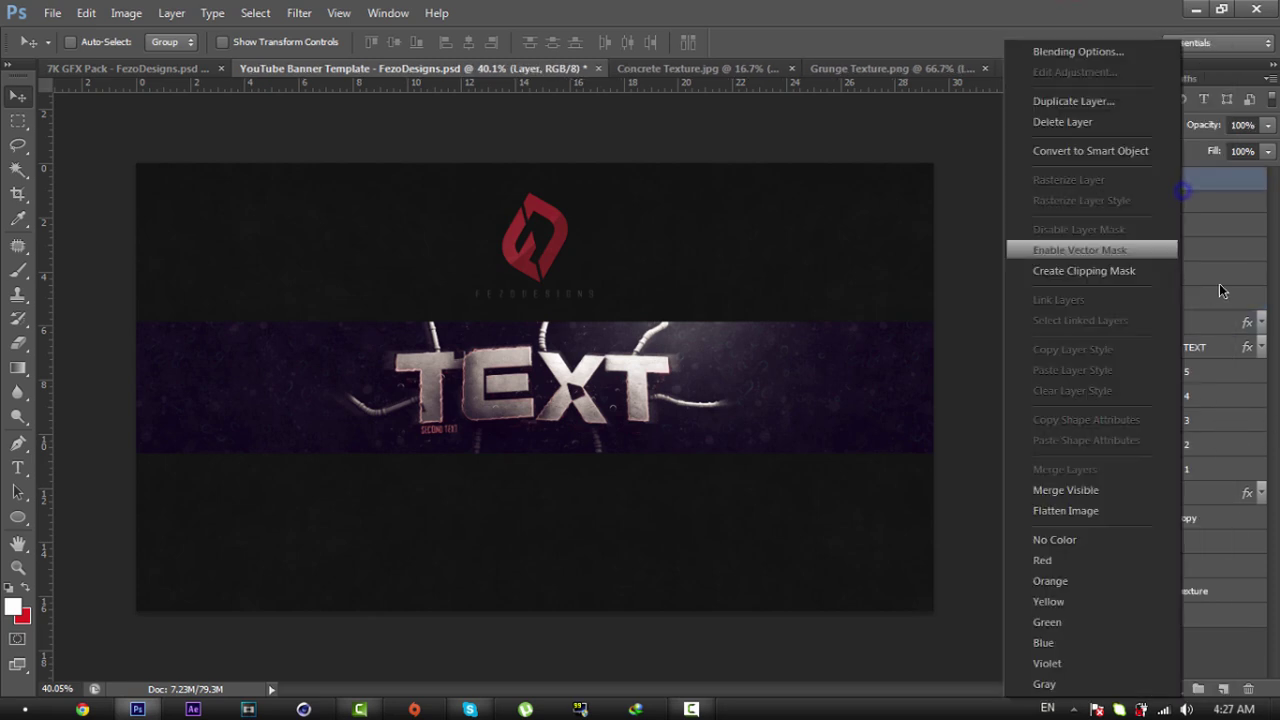
right_click(1219, 283)
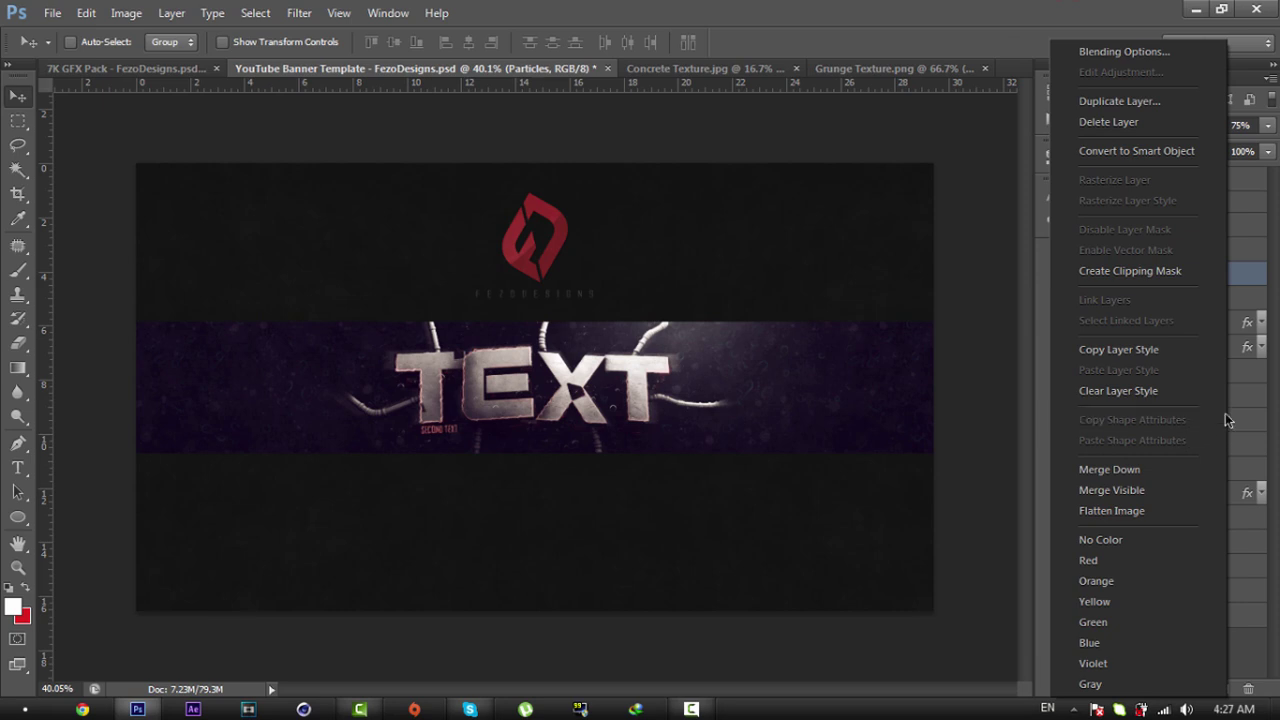
click(1232, 415)
click(1190, 204)
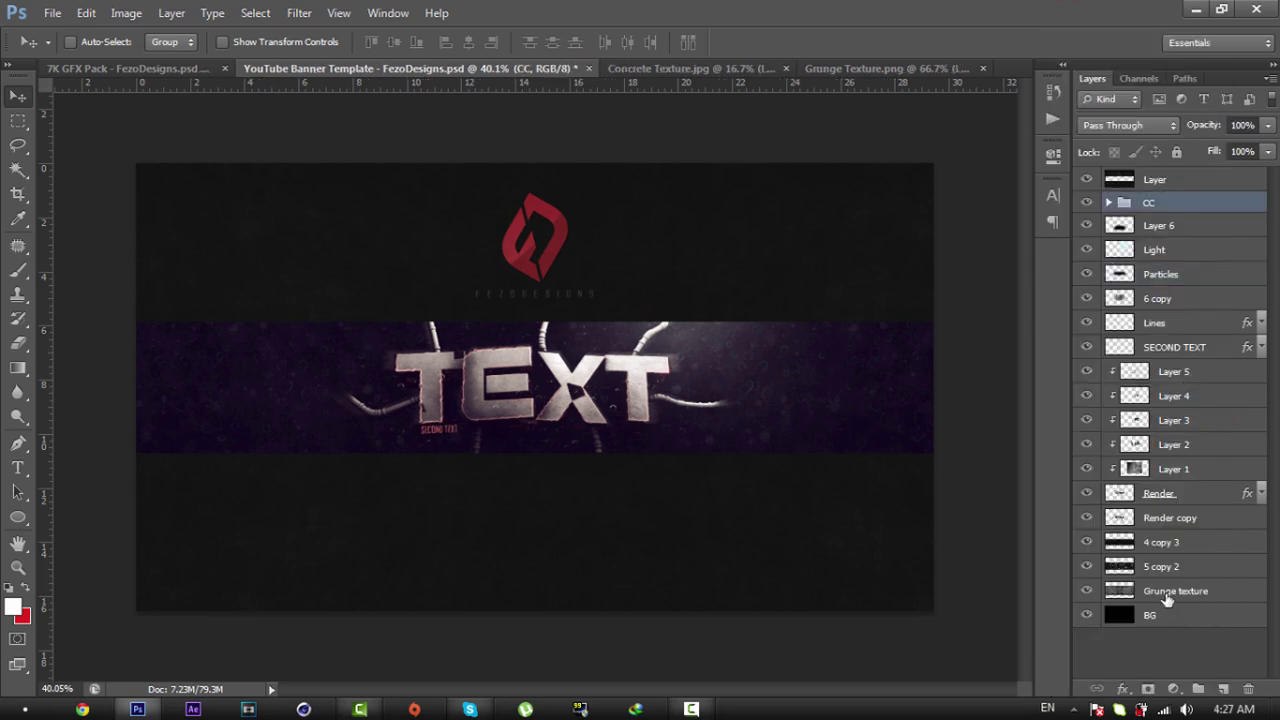
click(1088, 616)
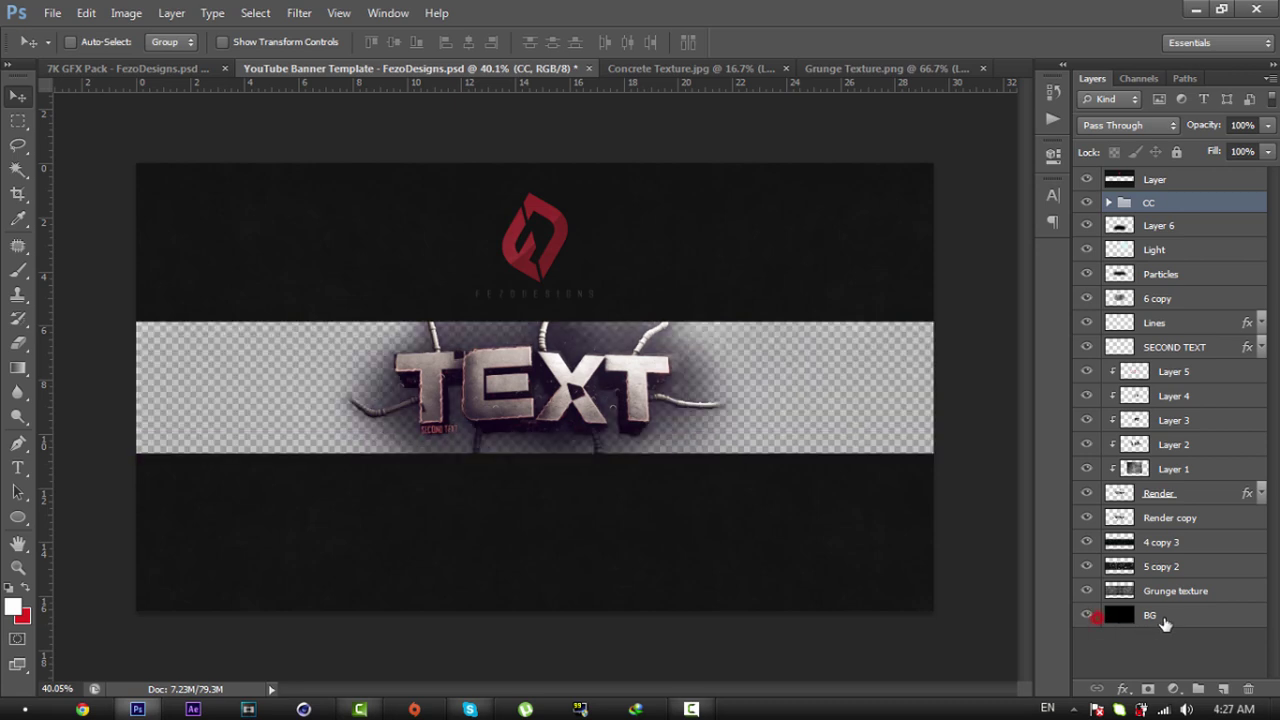
click(1088, 616)
shift+click(1165, 615)
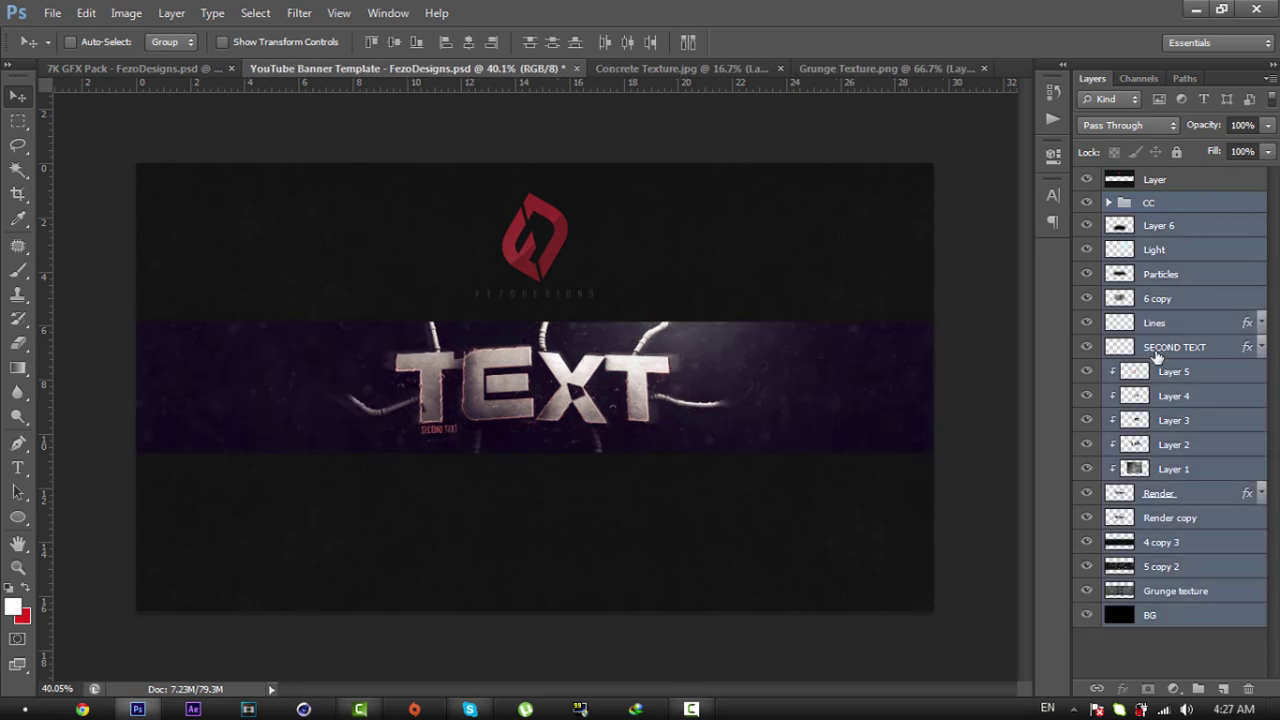
right_click(1160, 283)
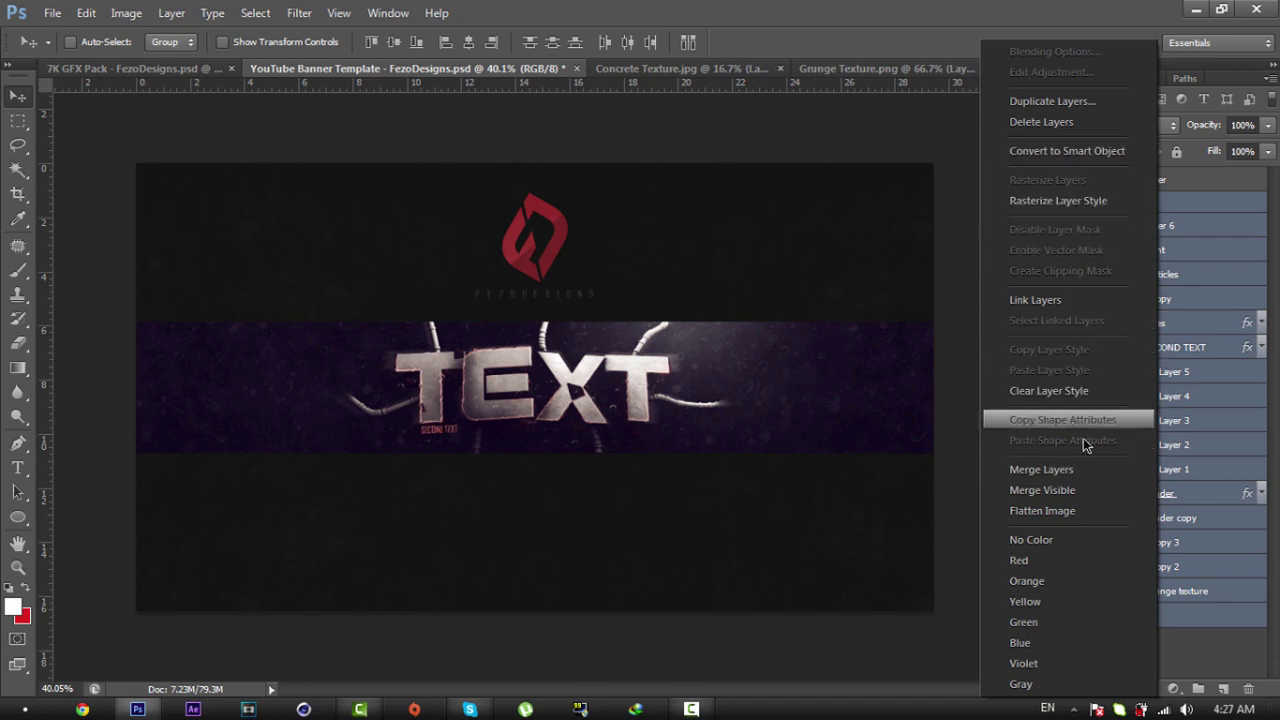
click(1247, 419)
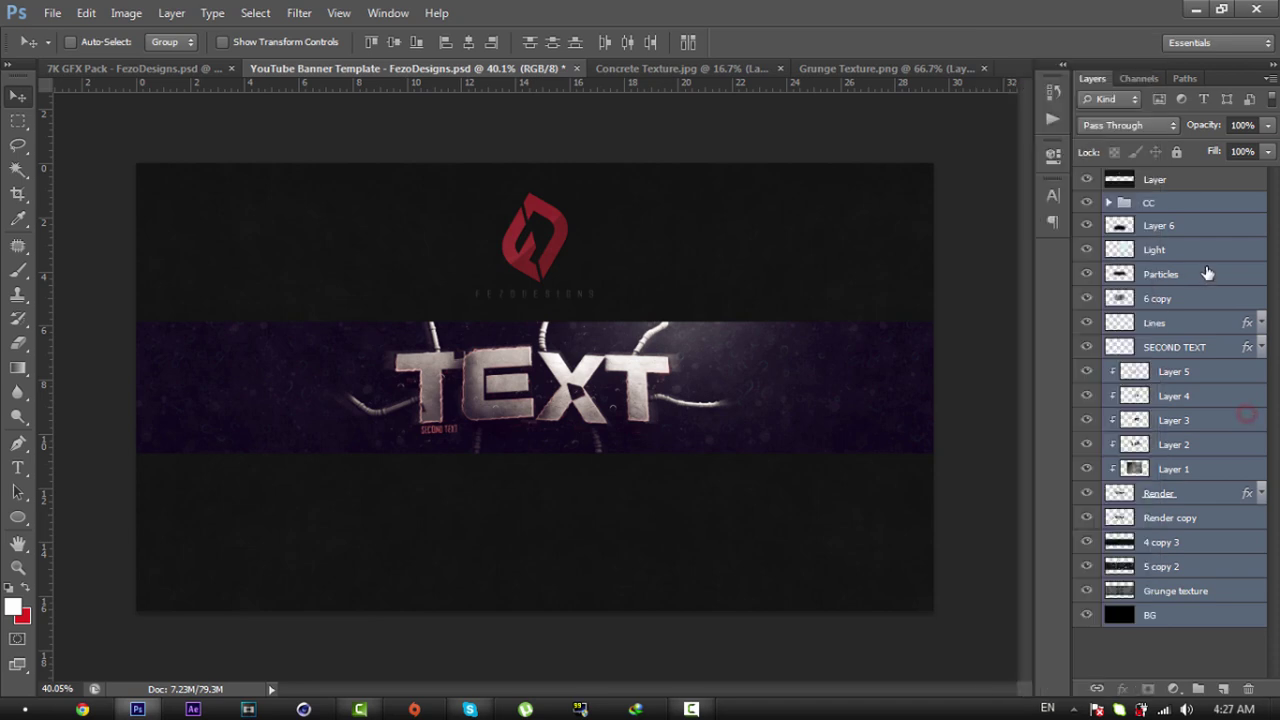
Step: Group all layers from the CC group down to BG and merge the group into a single layer
click(1198, 208)
shift+click(1170, 619)
key(alt)
key(ctrl+g)
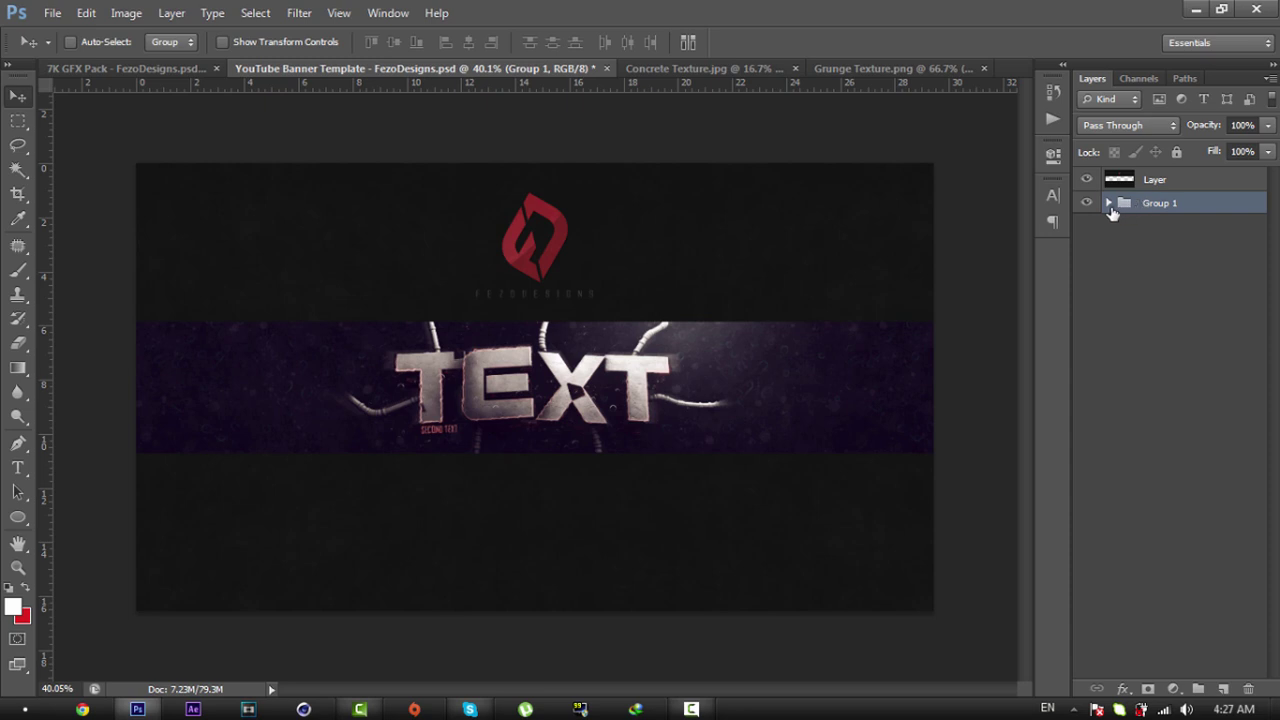
right_click(1157, 213)
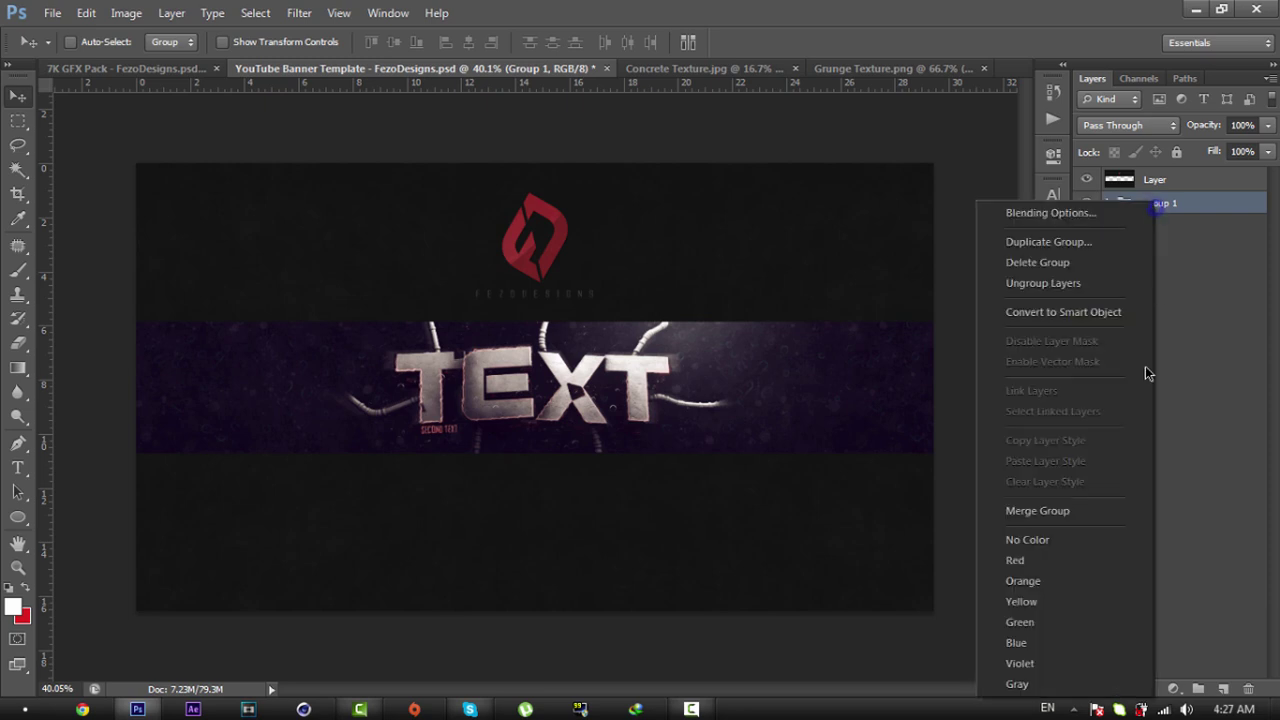
click(1048, 515)
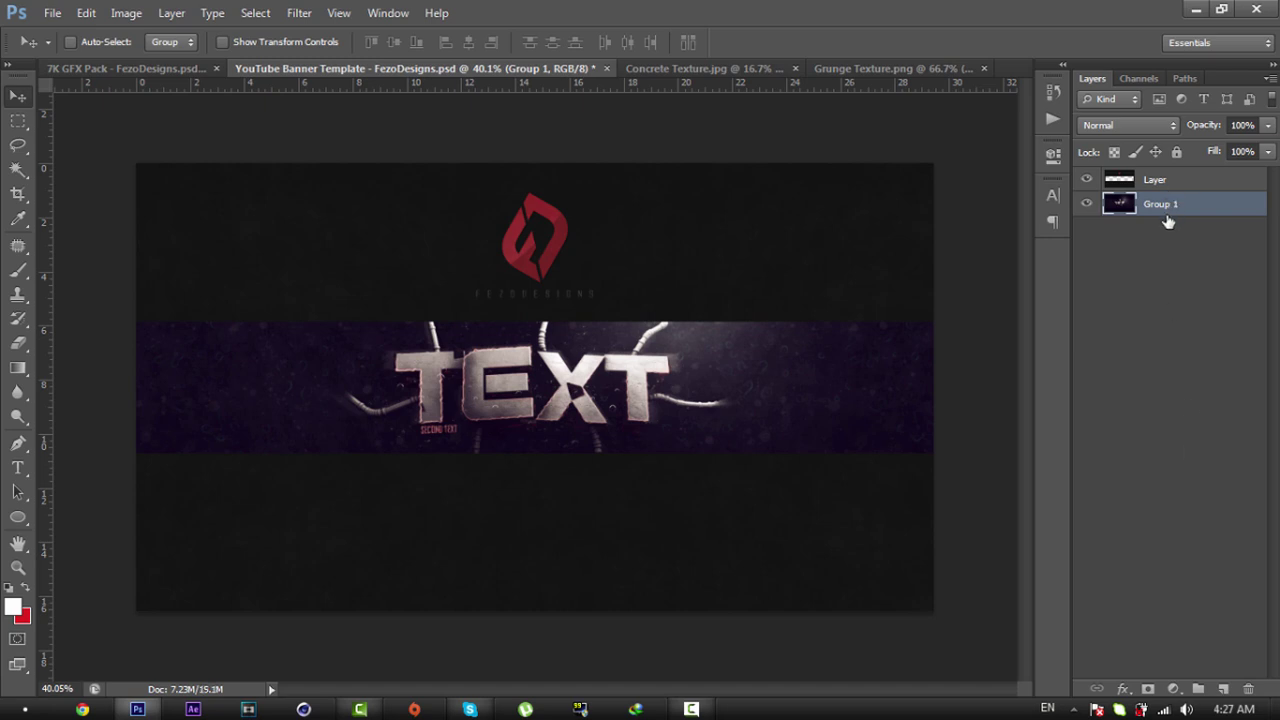
Step: Duplicate the merged Group 1 layer and apply a Radial Blur with an amount of 20 to the copy
key(ctrl+j)
click(303, 15)
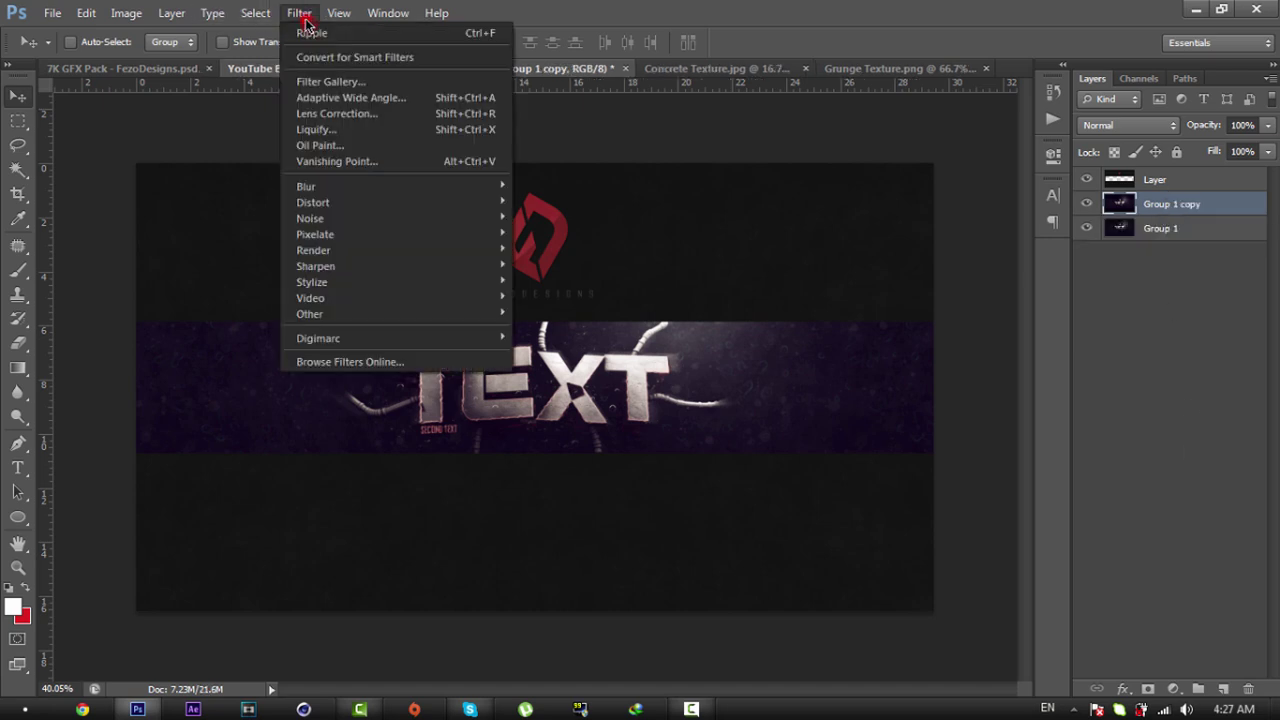
mouse_move(338, 186)
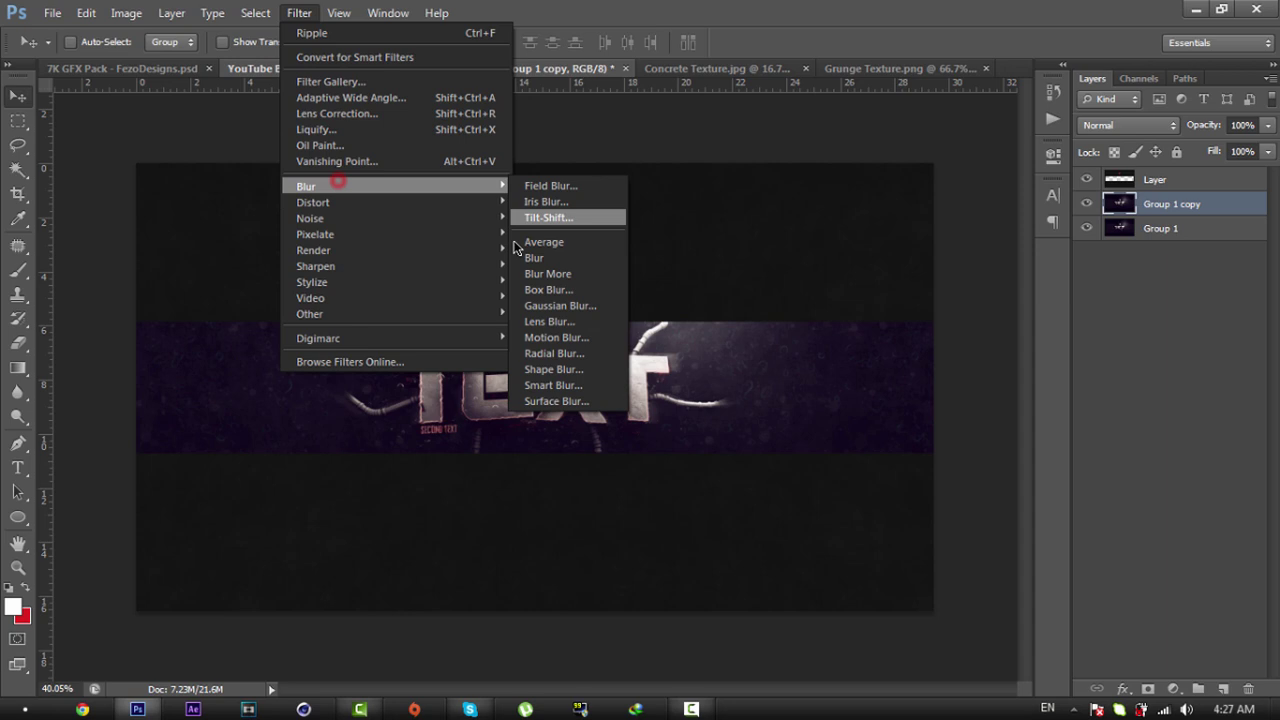
click(548, 351)
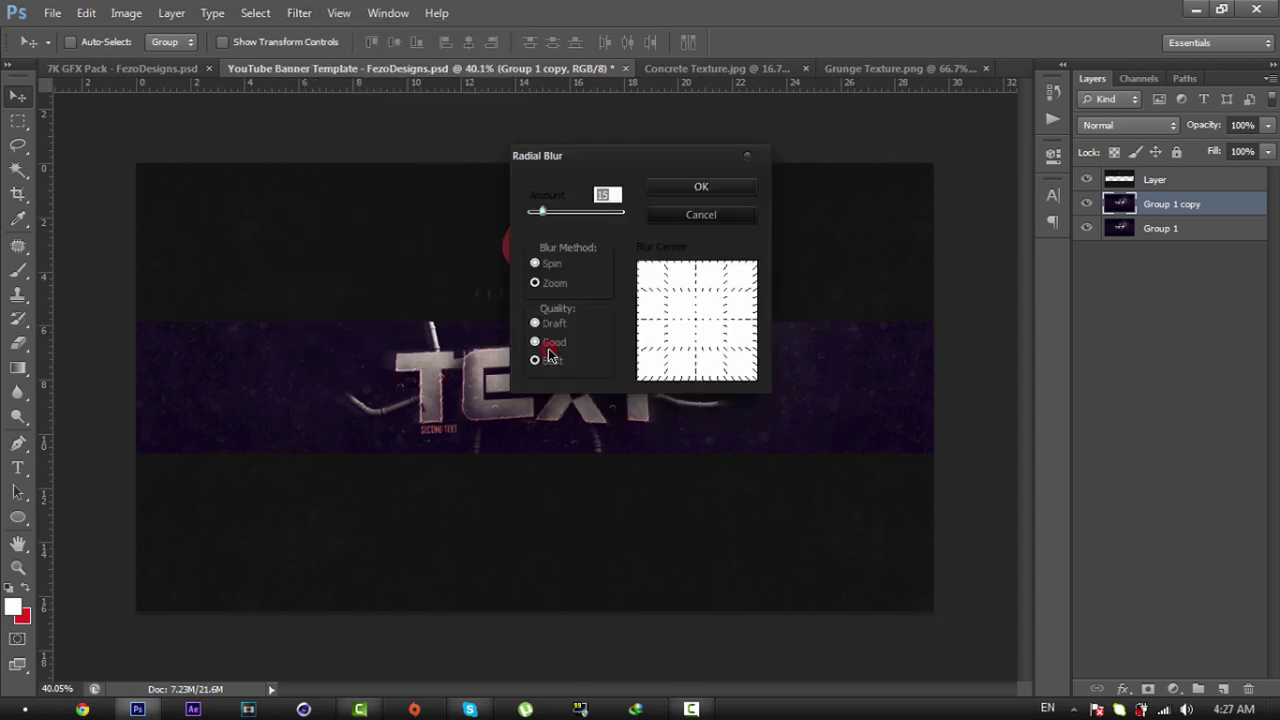
click(605, 195)
text(20)
click(669, 189)
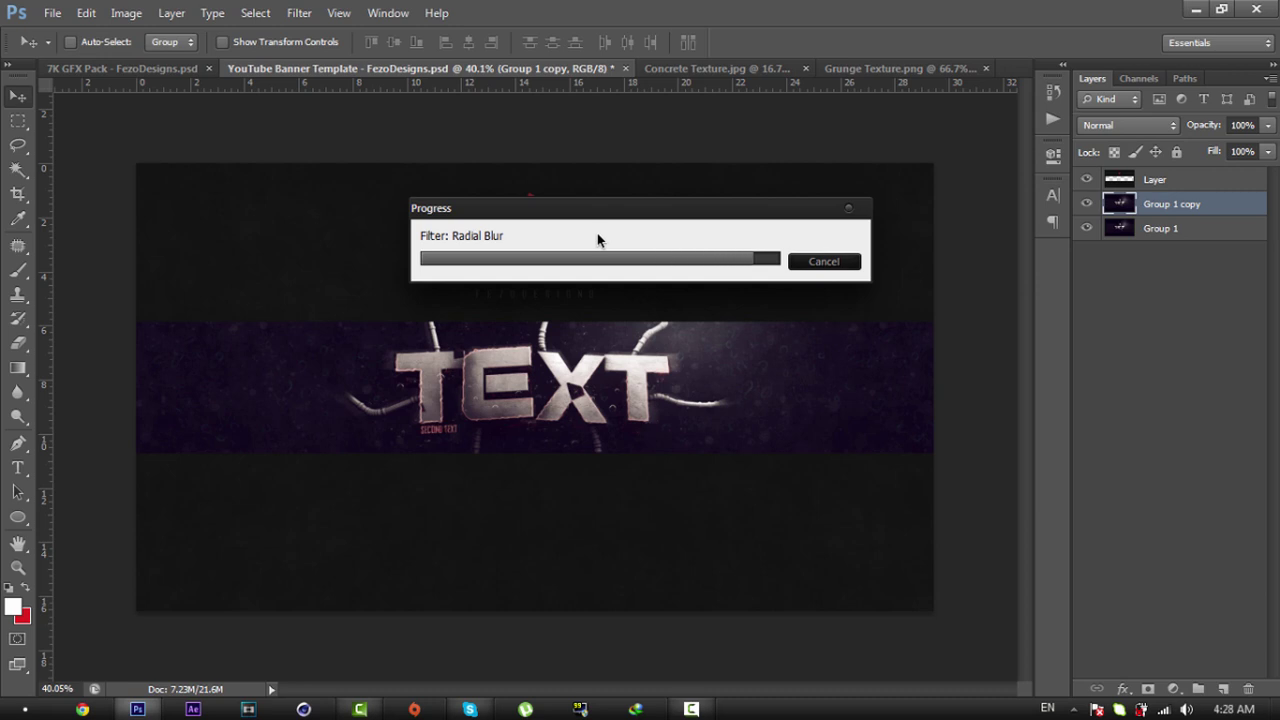
Step: With the Eraser at 80% opacity, erase the blur over the first T and the E on the Group 1 copy layer
key(z)
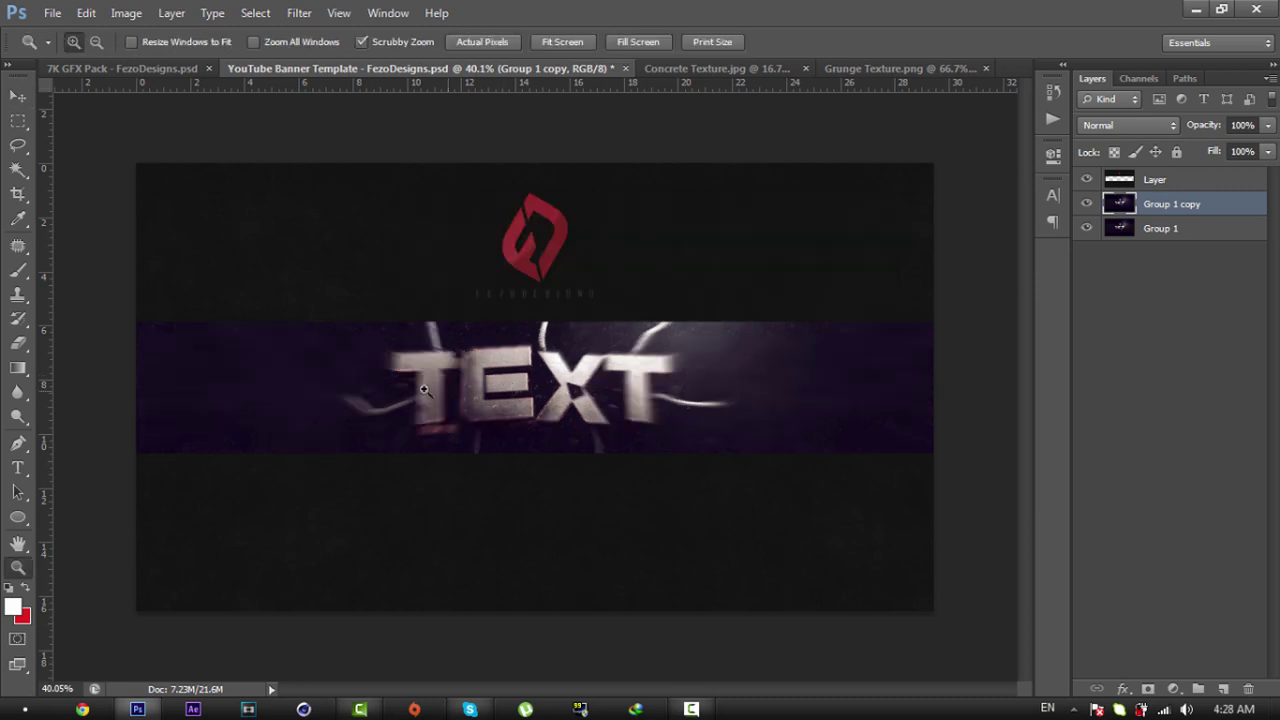
click(605, 389)
click(608, 387)
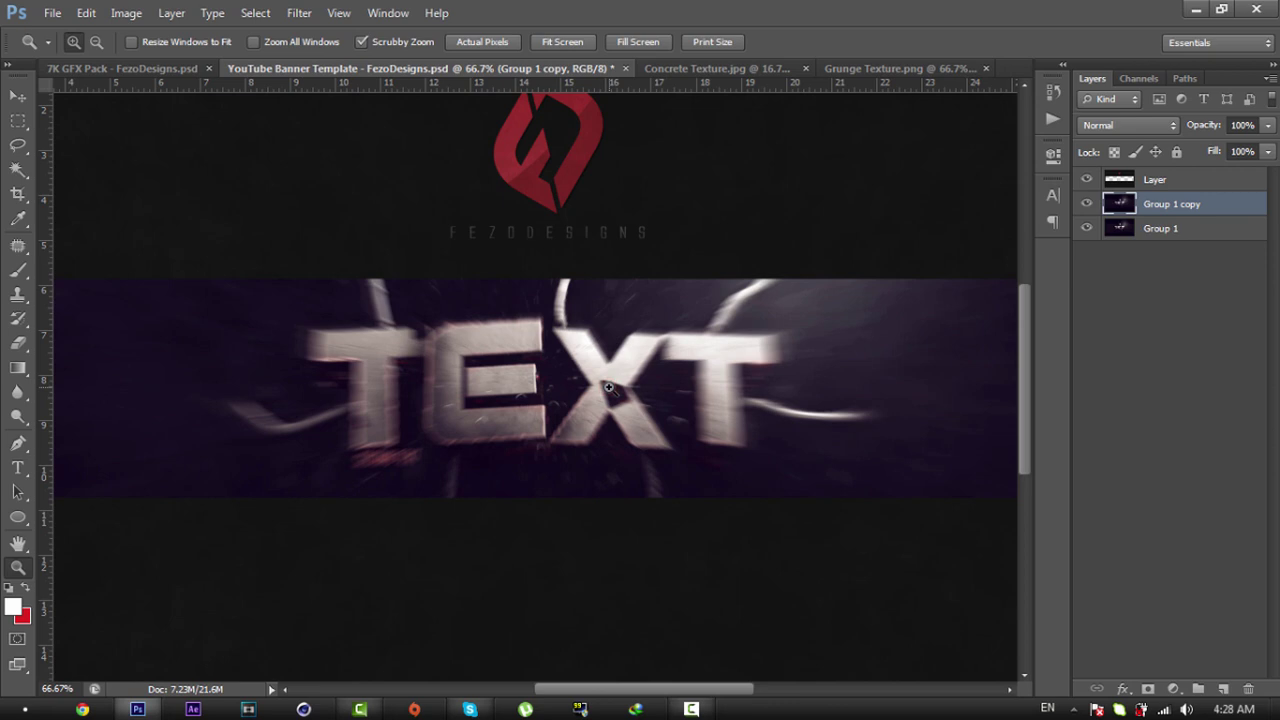
click(608, 387)
key(e)
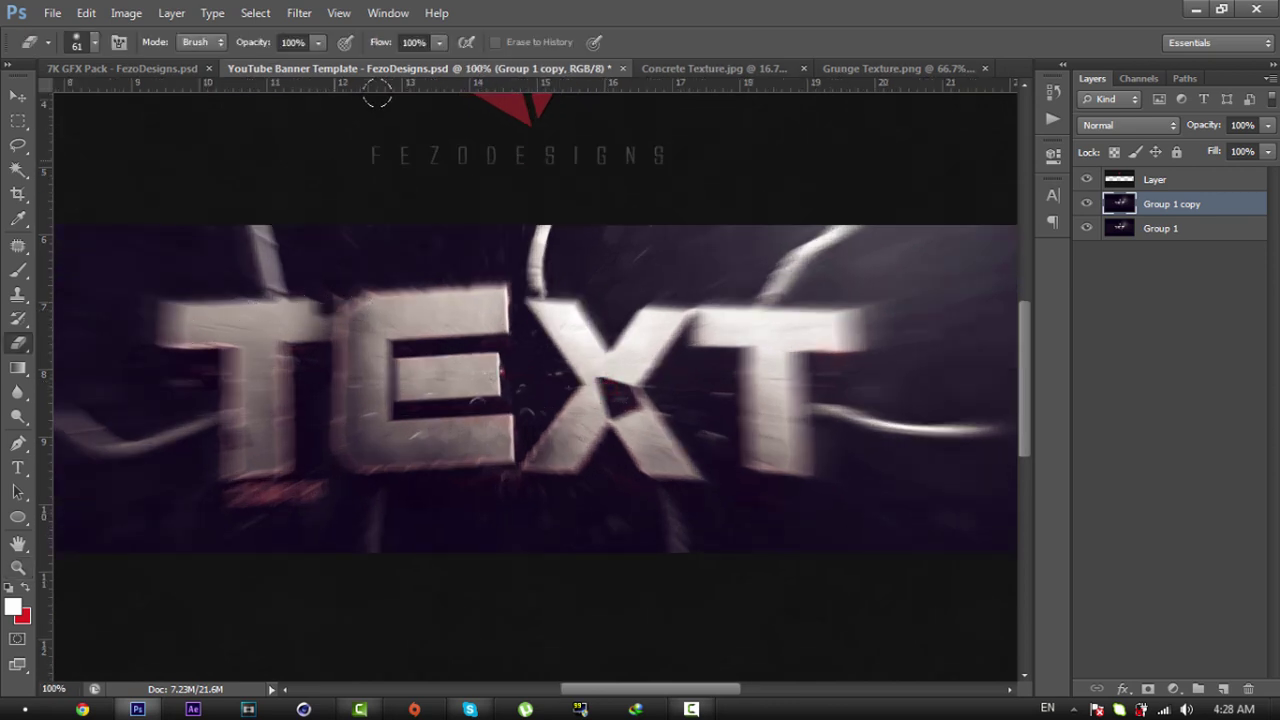
click(297, 40)
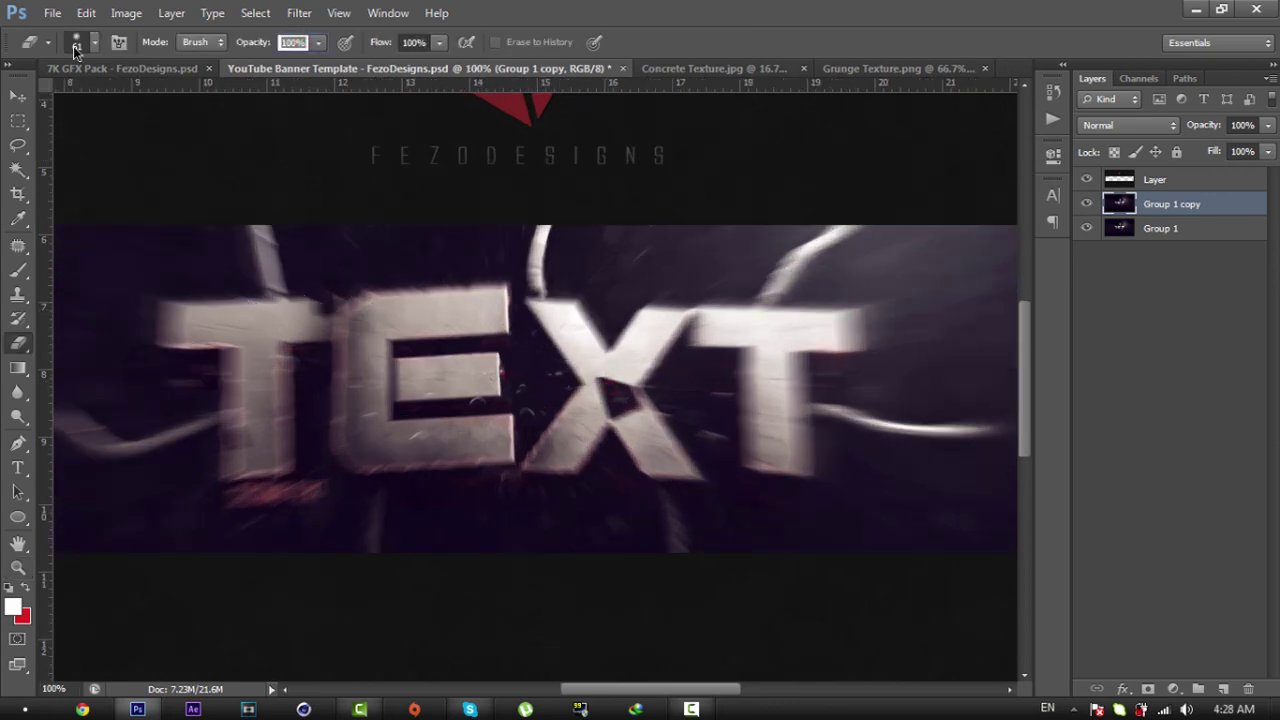
text(80)
key(Return)
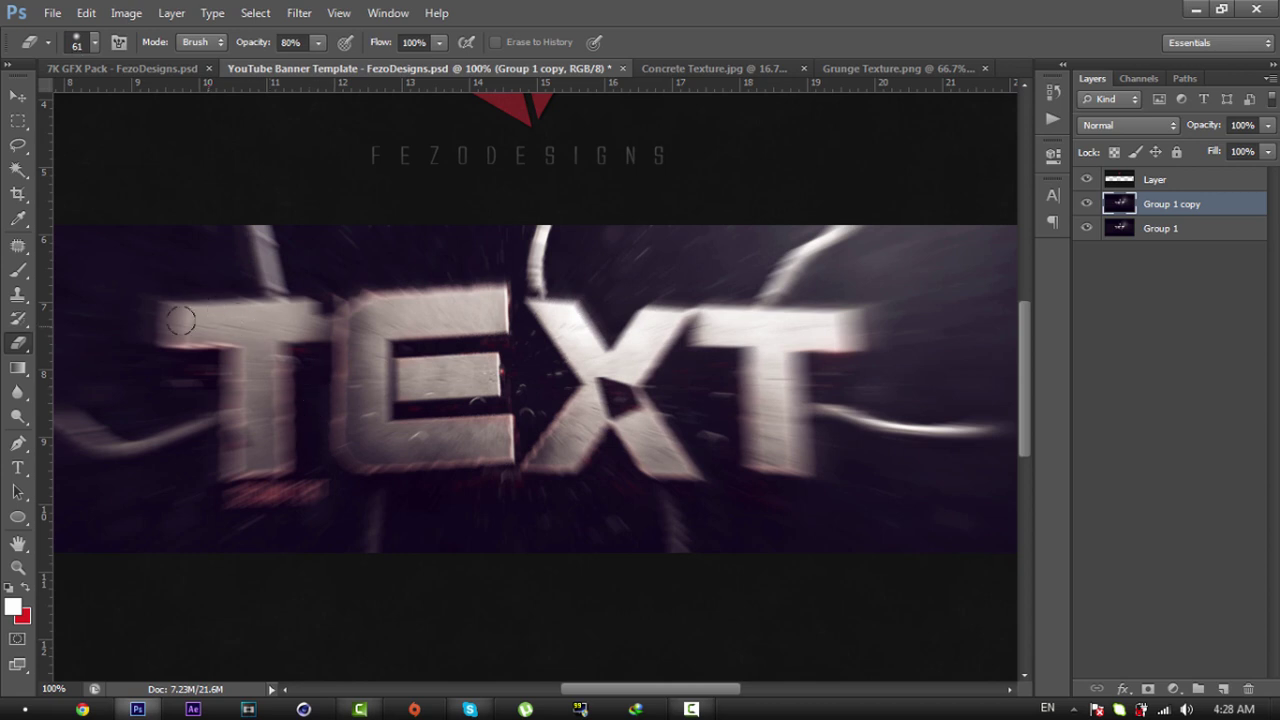
mouse_move(173, 318)
mouse_down()
mouse_move(317, 310)
mouse_move(245, 329)
mouse_move(256, 457)
mouse_move(247, 354)
mouse_move(250, 454)
mouse_move(271, 321)
mouse_move(328, 305)
mouse_move(220, 317)
mouse_move(183, 308)
mouse_up()
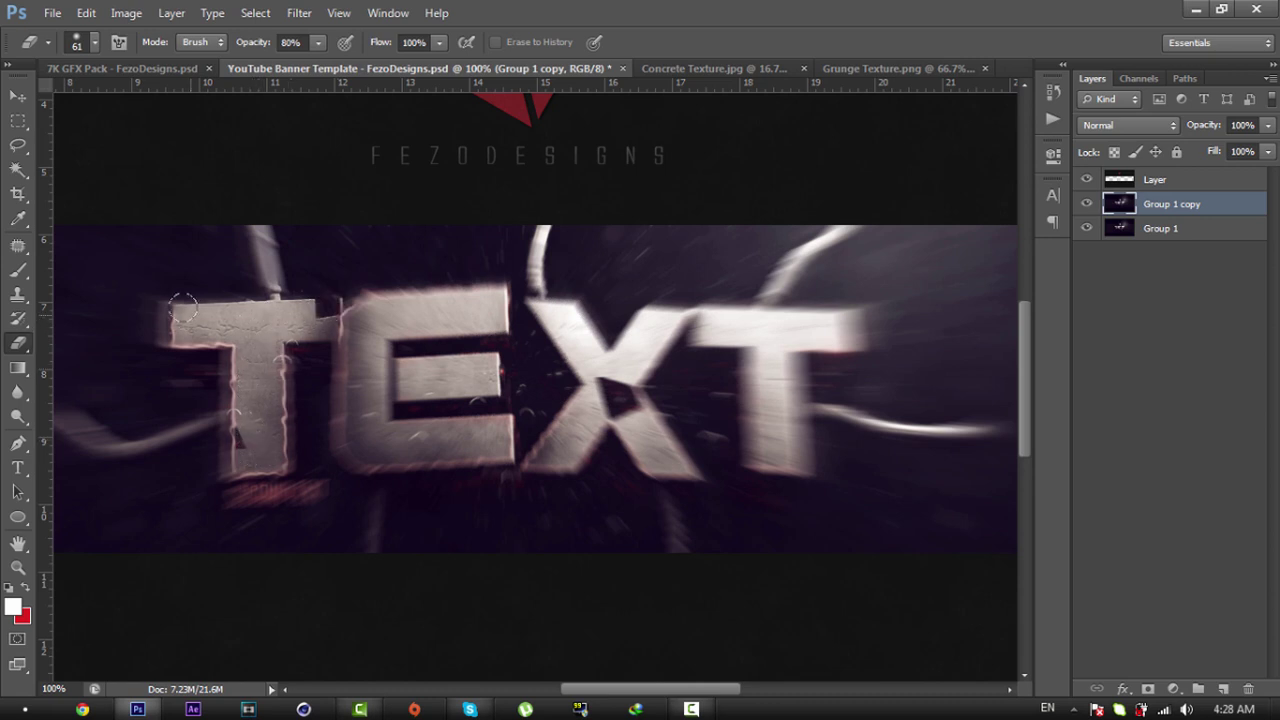
mouse_move(480, 300)
mouse_down()
mouse_move(379, 308)
mouse_move(353, 343)
mouse_move(350, 384)
mouse_move(382, 447)
mouse_move(490, 424)
mouse_move(461, 432)
mouse_up()
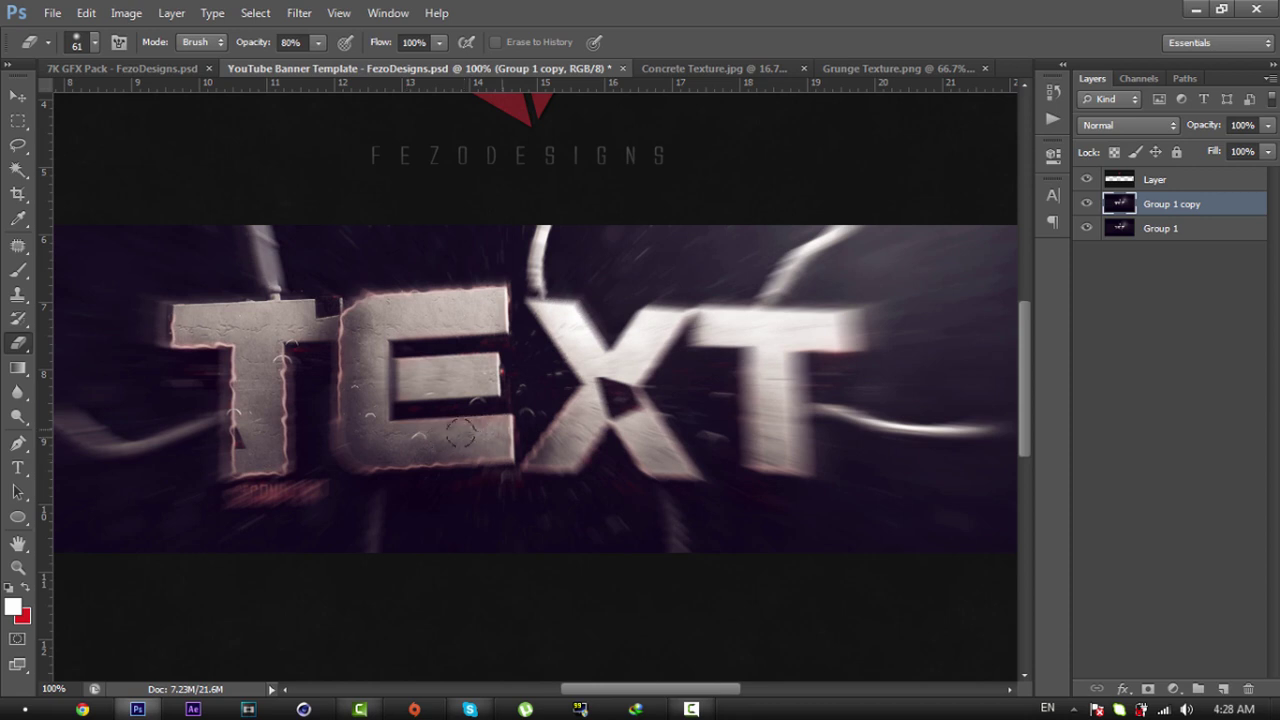
mouse_move(352, 343)
mouse_down()
mouse_move(409, 371)
mouse_move(477, 374)
mouse_up()
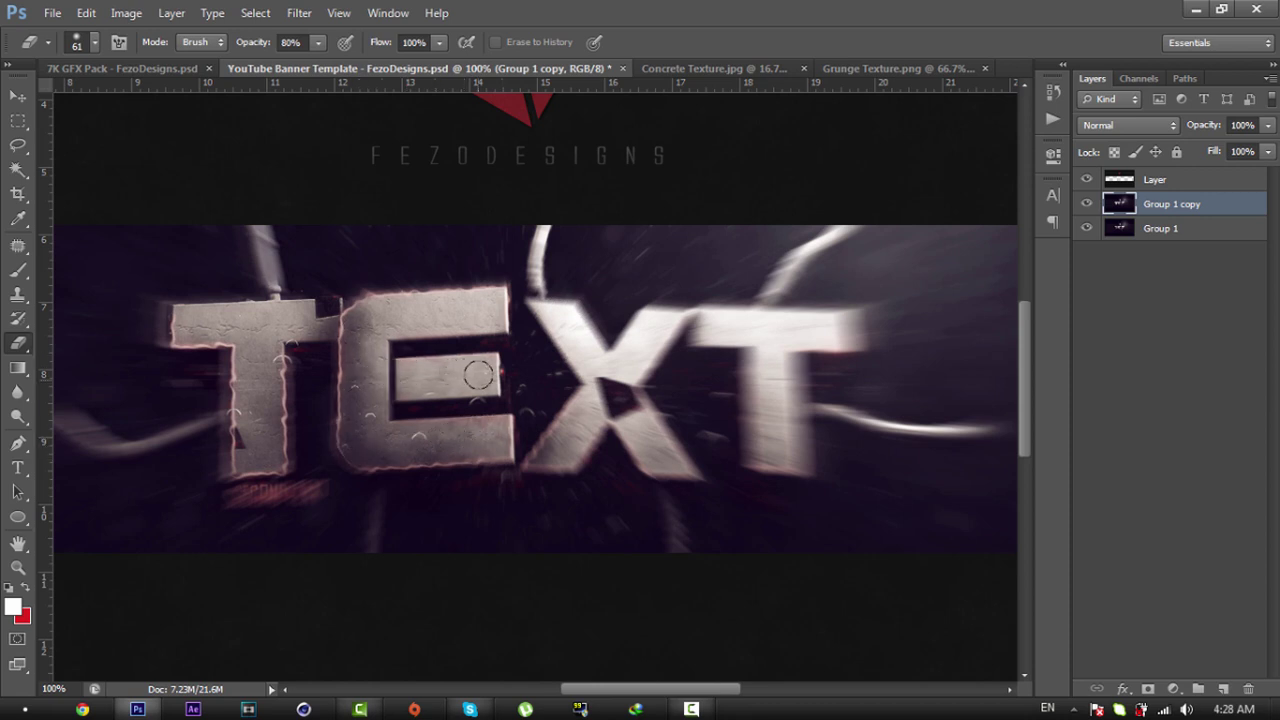
Step: Erase the blur over the X and the last T, including the cable ends attached above them
mouse_move(544, 308)
mouse_down()
mouse_move(658, 459)
mouse_move(605, 392)
mouse_move(556, 442)
mouse_up()
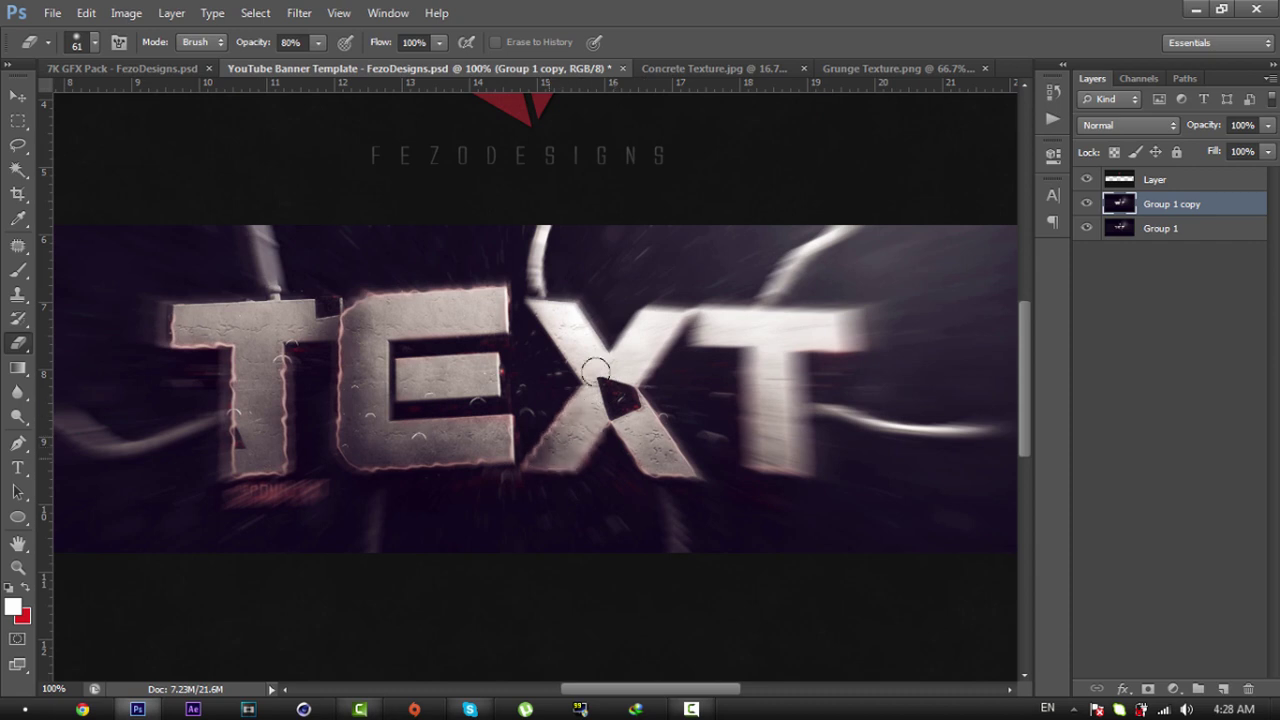
mouse_move(594, 372)
mouse_down()
mouse_move(665, 309)
mouse_move(612, 378)
mouse_up()
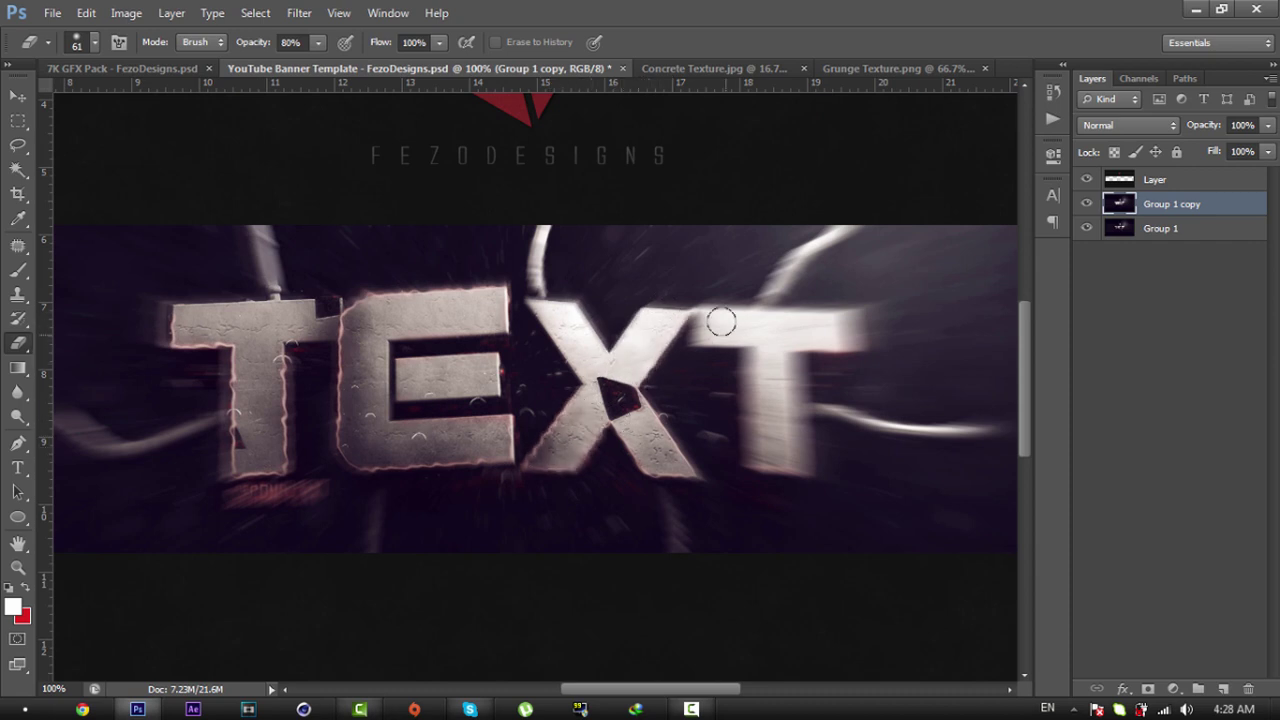
mouse_move(721, 321)
mouse_down()
mouse_move(700, 320)
mouse_move(820, 320)
mouse_move(803, 314)
mouse_move(772, 335)
mouse_move(771, 443)
mouse_move(772, 305)
mouse_move(543, 315)
mouse_move(540, 292)
mouse_move(553, 309)
mouse_up()
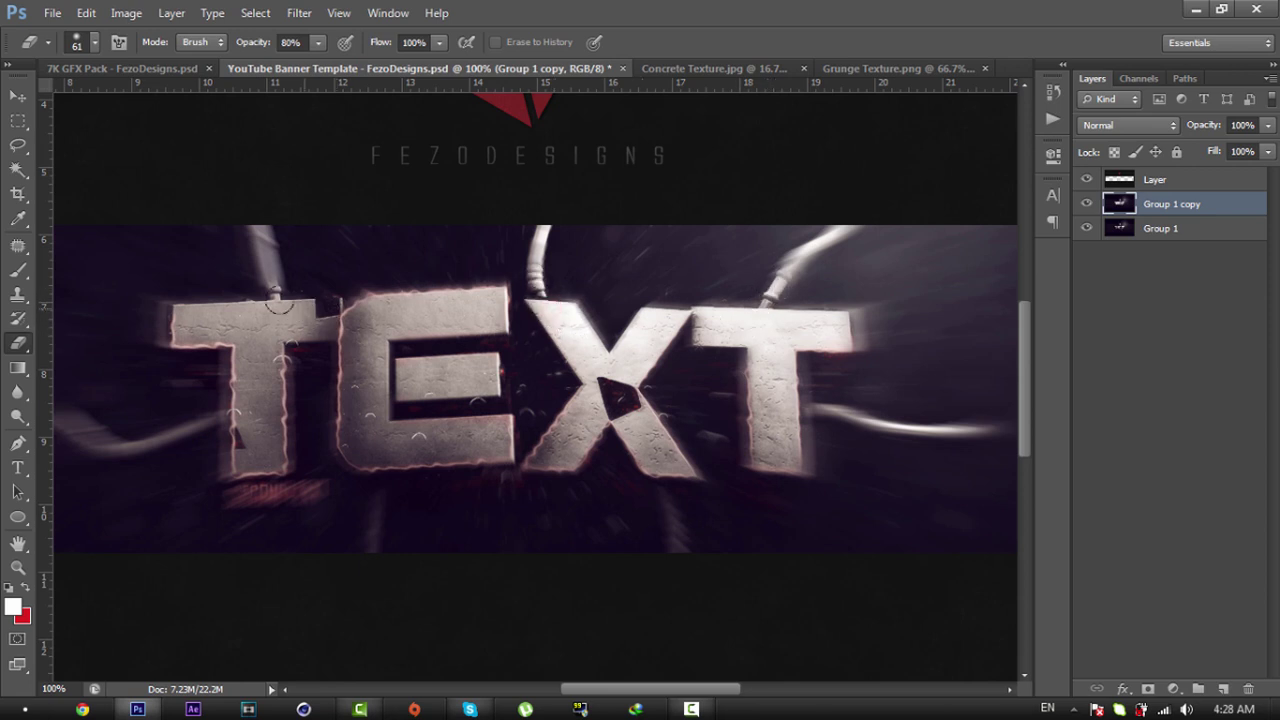
Step: Erase the blur from the remaining cable ends above, beside and below the letters
mouse_move(279, 305)
mouse_down()
mouse_move(271, 294)
mouse_move(216, 404)
mouse_move(229, 423)
mouse_move(268, 417)
mouse_up()
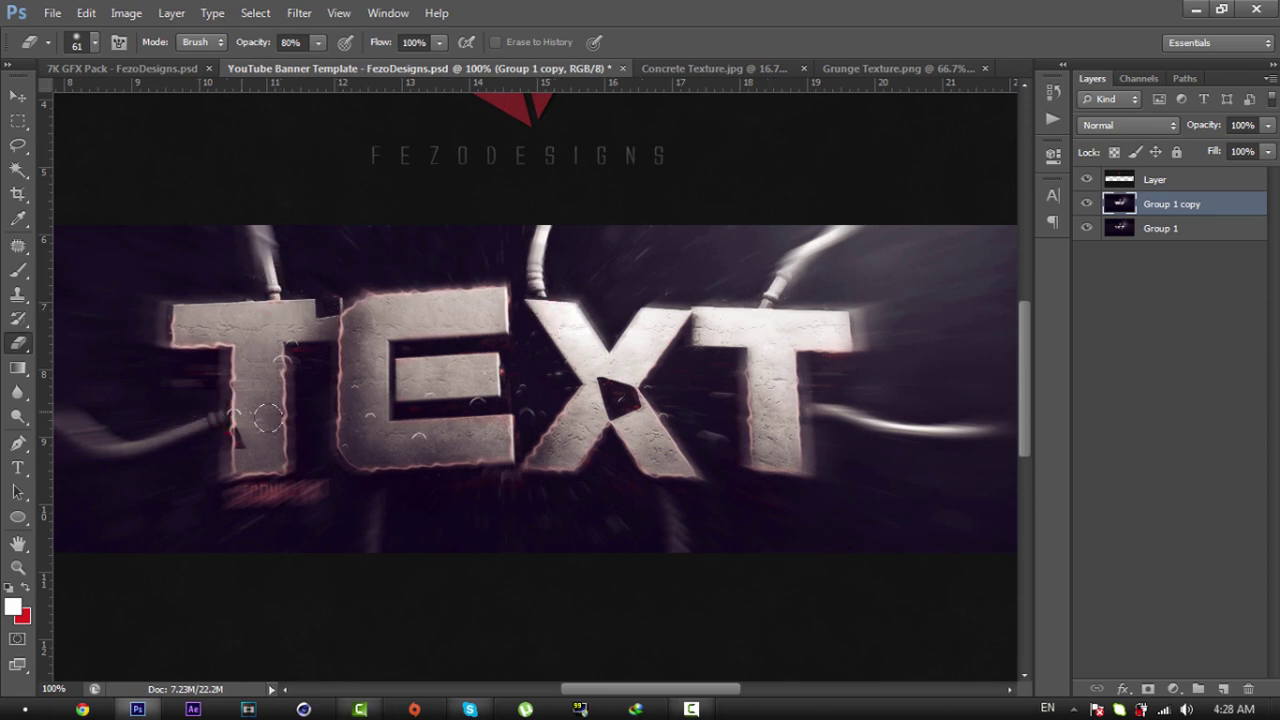
drag(362, 480, 371, 457)
drag(724, 465, 668, 470)
mouse_move(811, 395)
mouse_down()
mouse_move(794, 409)
mouse_move(850, 412)
mouse_up()
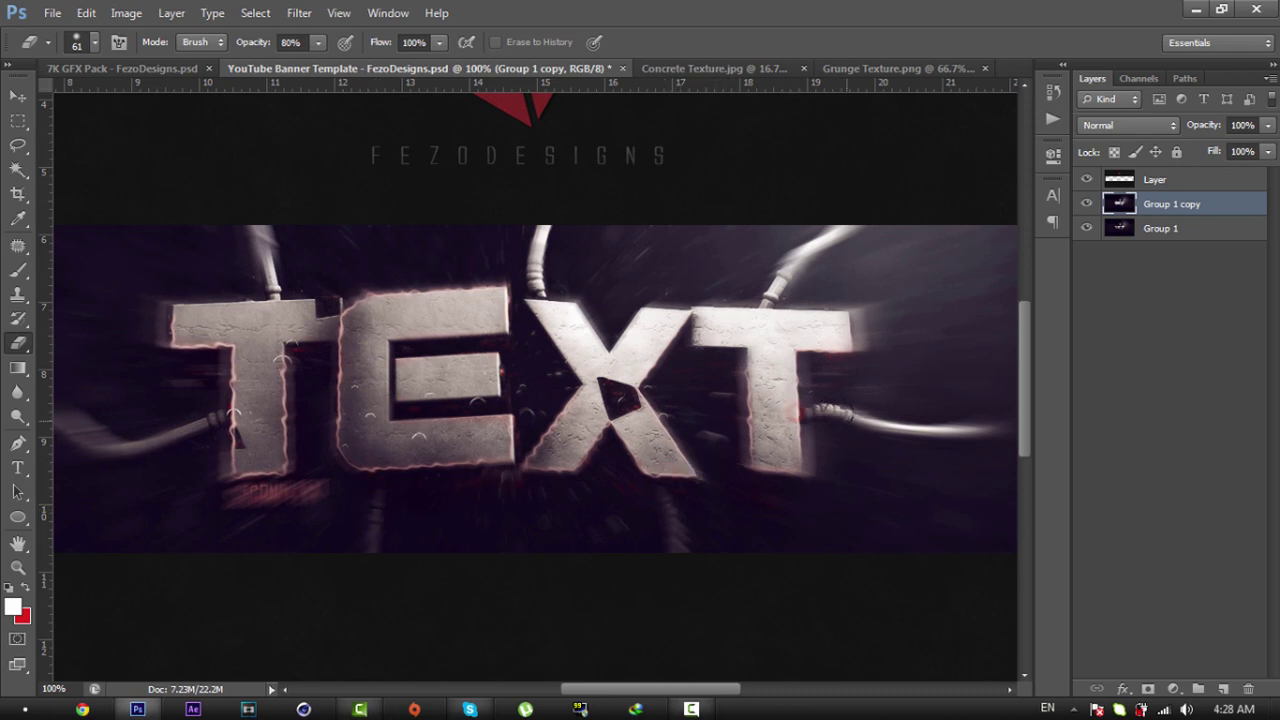
Step: Reduce the Eraser size to 42 px and erase the blur over the SECOND TEXT subtitle
ctrl+click(245, 492)
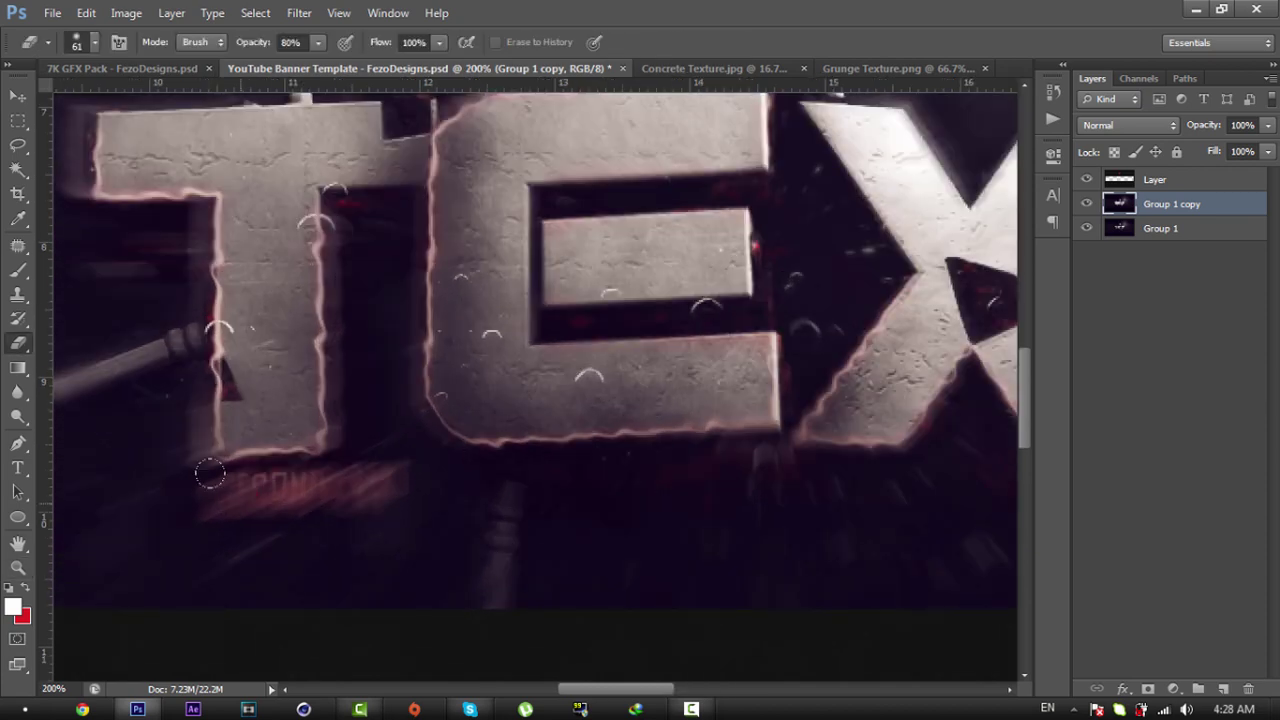
right_click(458, 289)
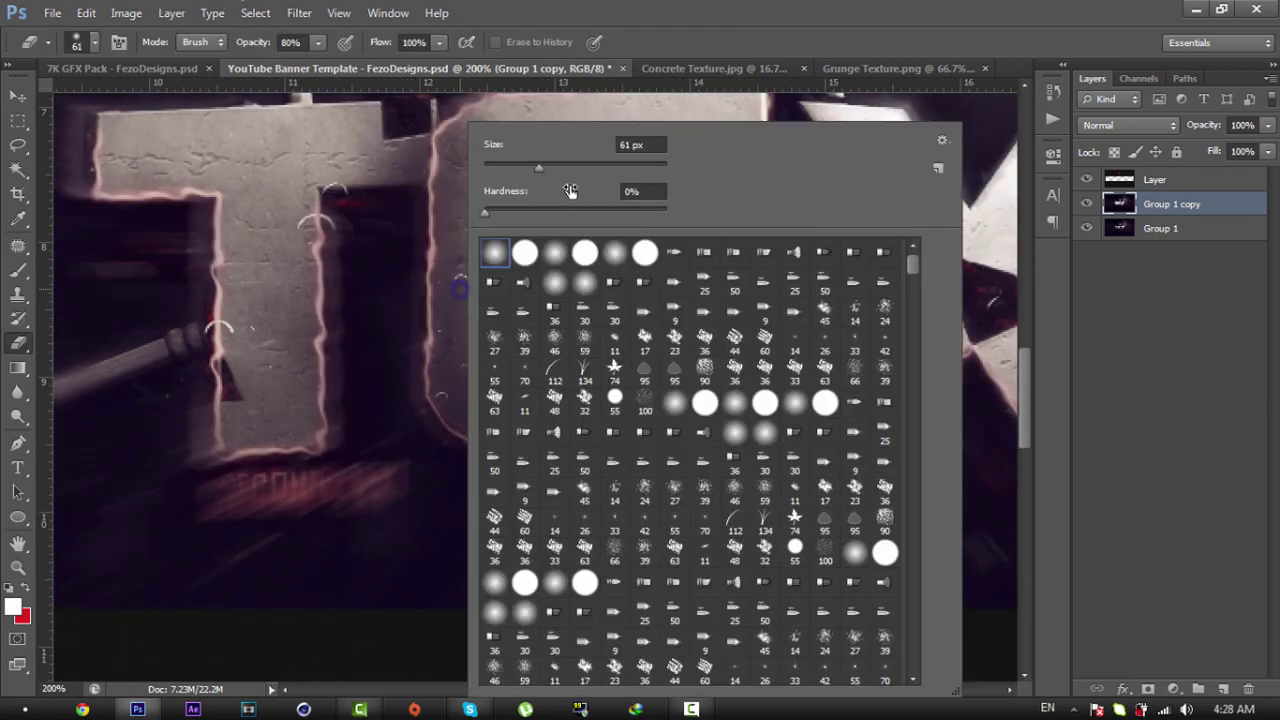
click(522, 172)
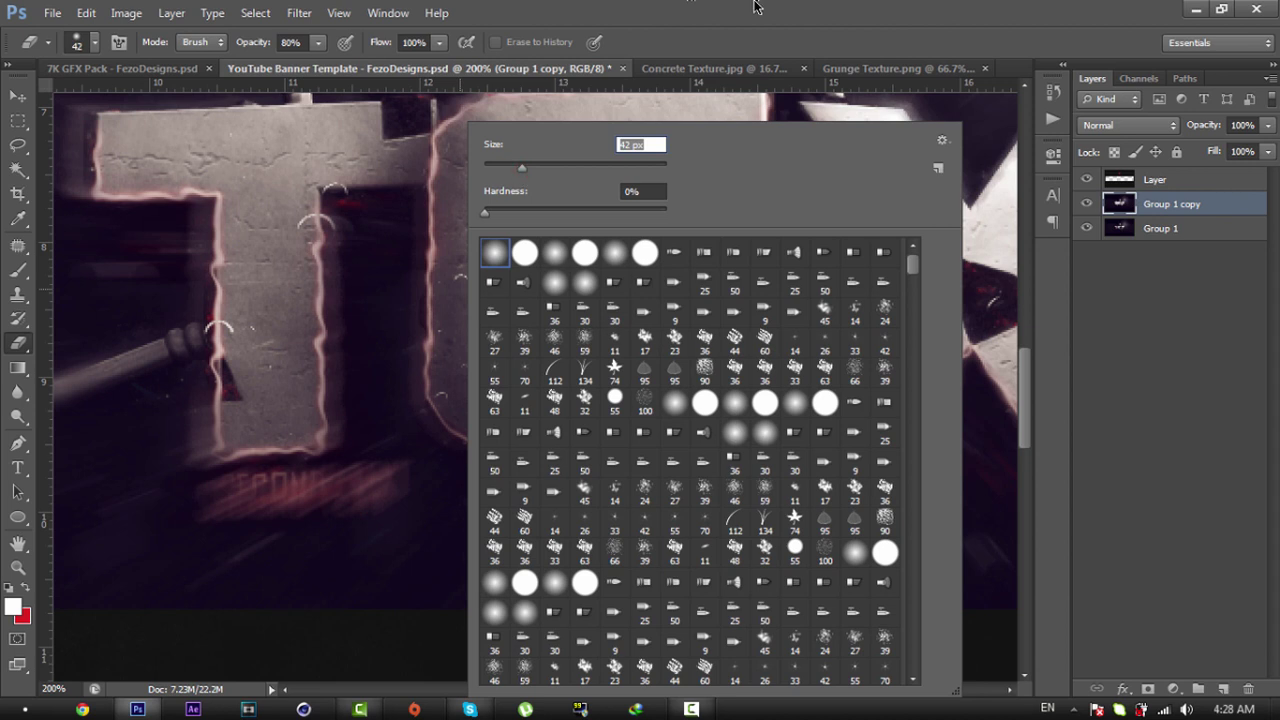
key(Return)
mouse_move(186, 471)
mouse_down()
mouse_move(346, 463)
mouse_move(392, 480)
mouse_up()
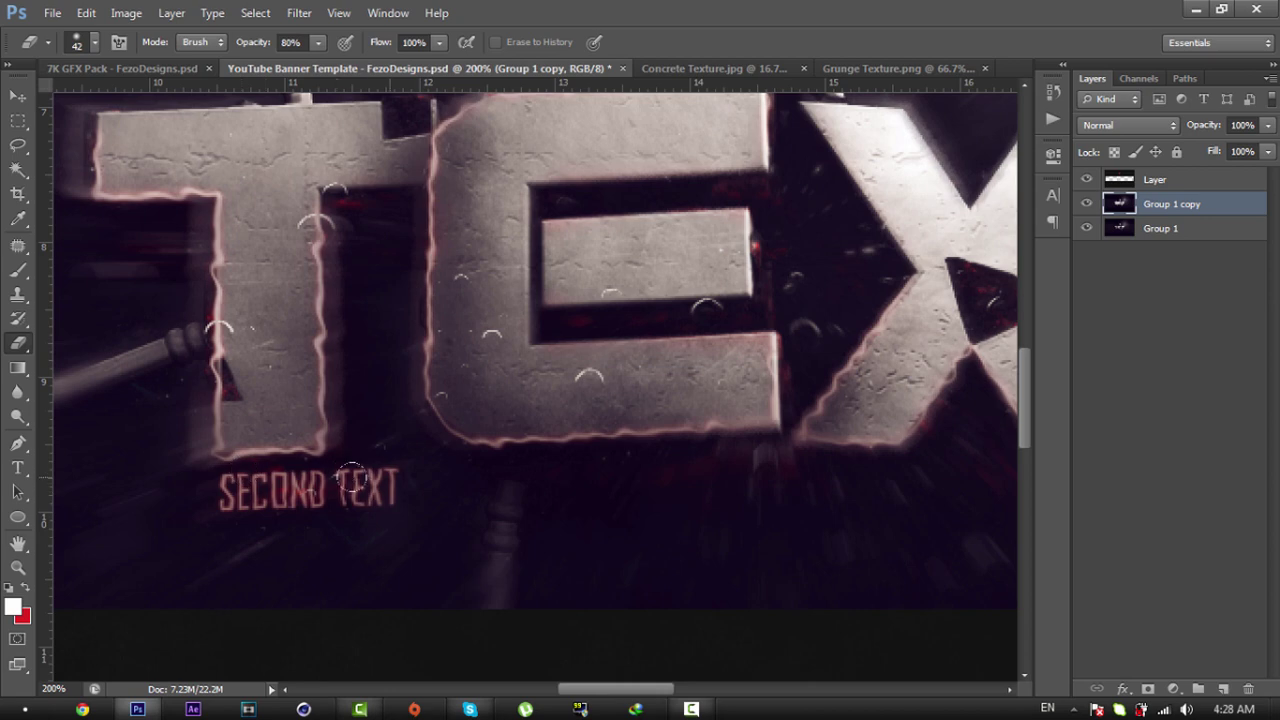
Step: Lower the opacity of the blurred Group 1 copy layer to 40%
key(z)
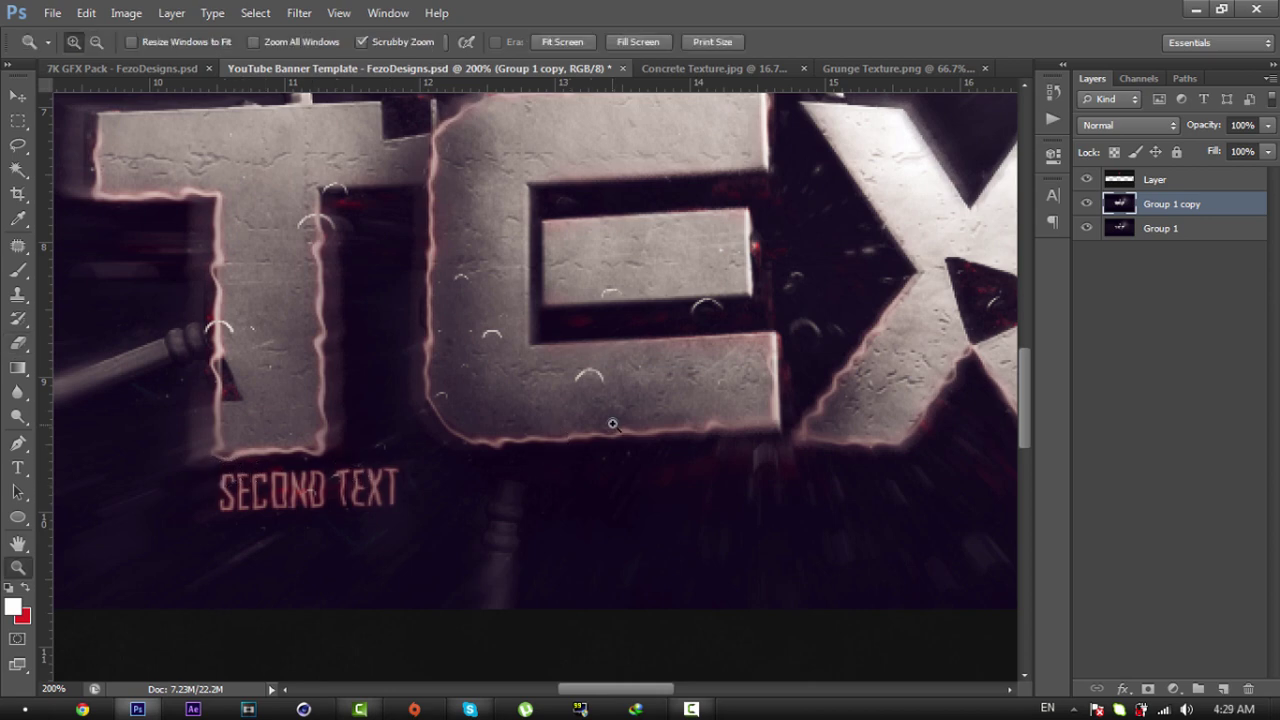
drag(613, 424, 510, 420)
drag(646, 400, 600, 400)
drag(733, 399, 725, 398)
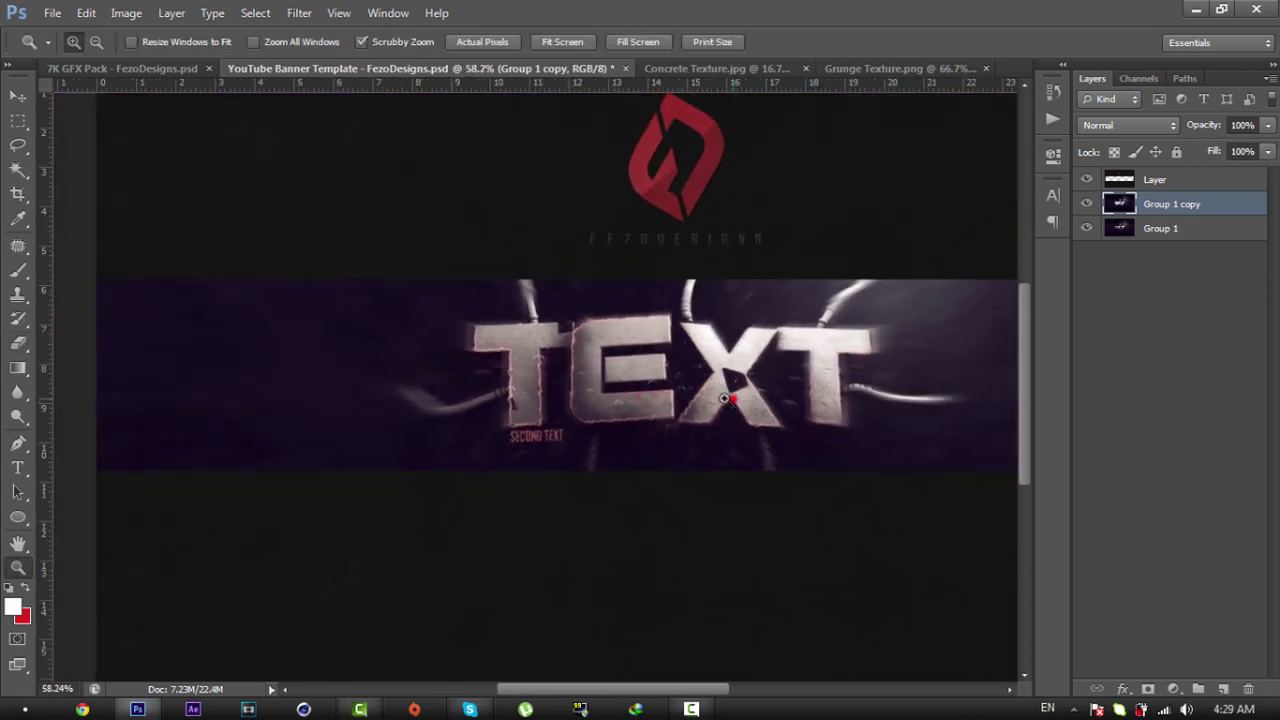
scroll(725, 399, down, 3)
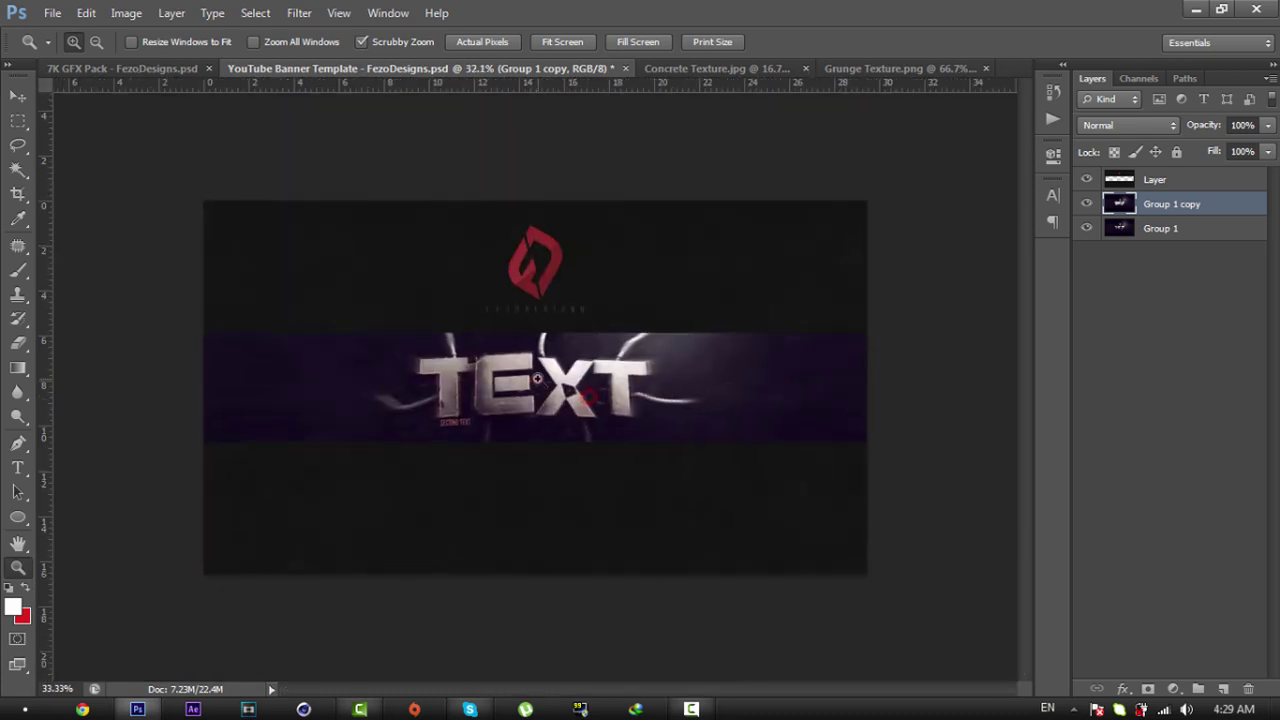
click(537, 378)
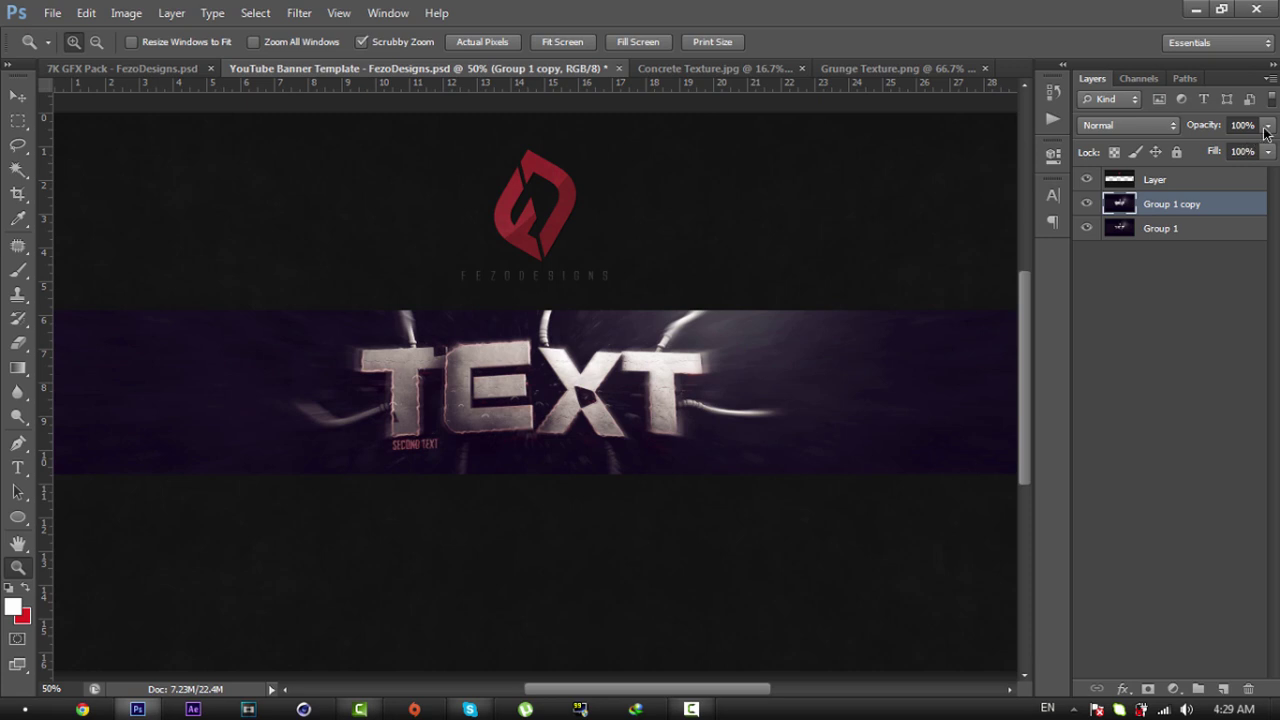
click(1242, 125)
text(50)
key(BackSpace)
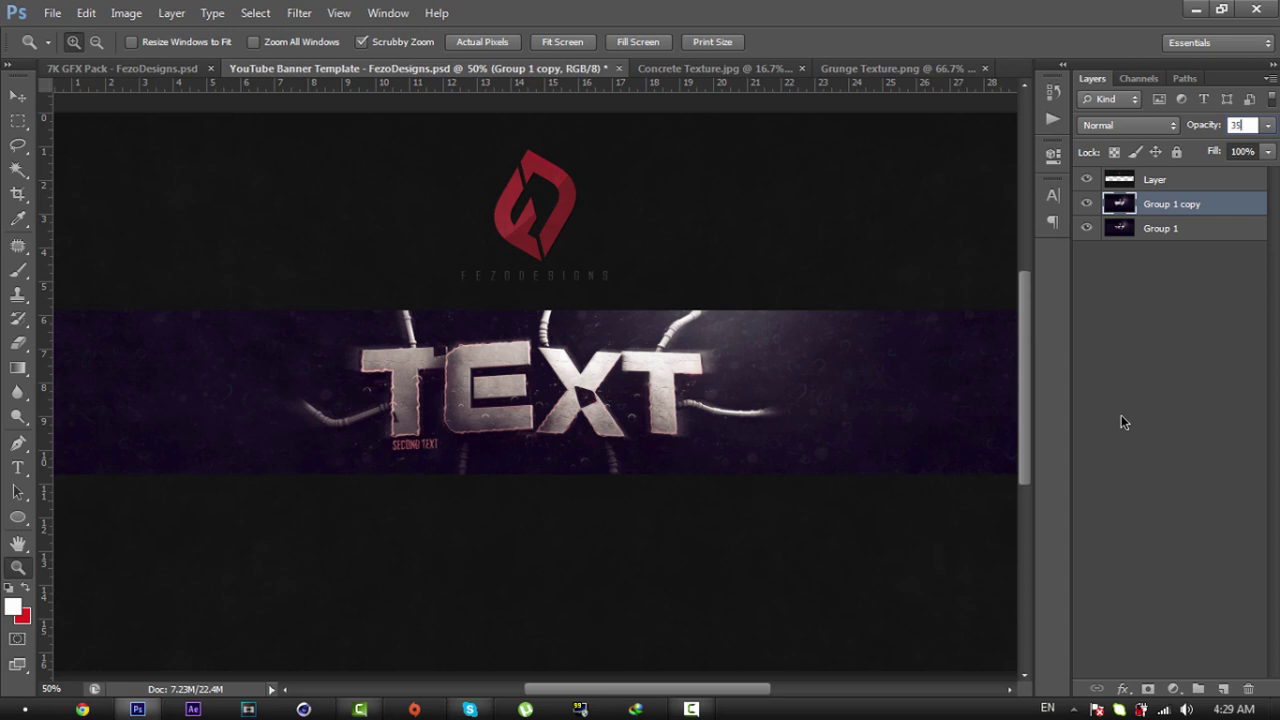
key(BackSpace)
key(BackSpace)
key(BackSpace)
key(BackSpace)
text(40)
key(Return)
Step: Examine the lettering up close and the whole banner zoomed out, and minimize the application window
click(605, 370)
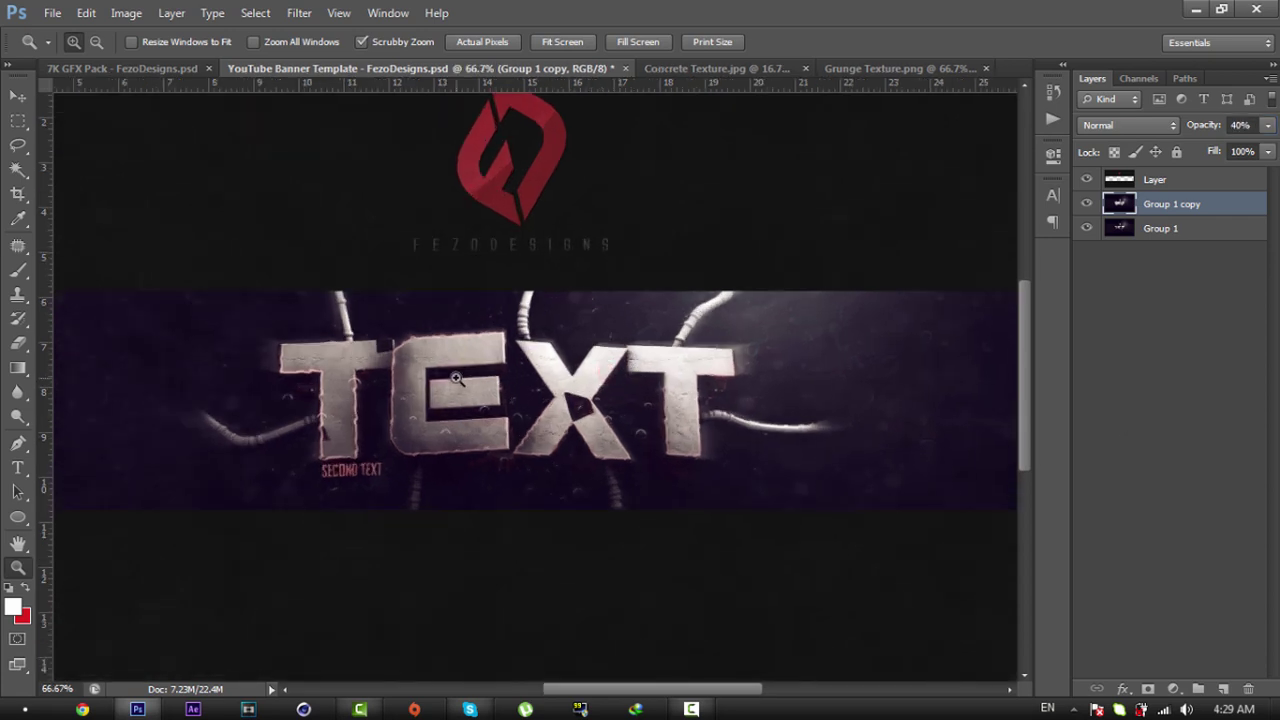
click(458, 379)
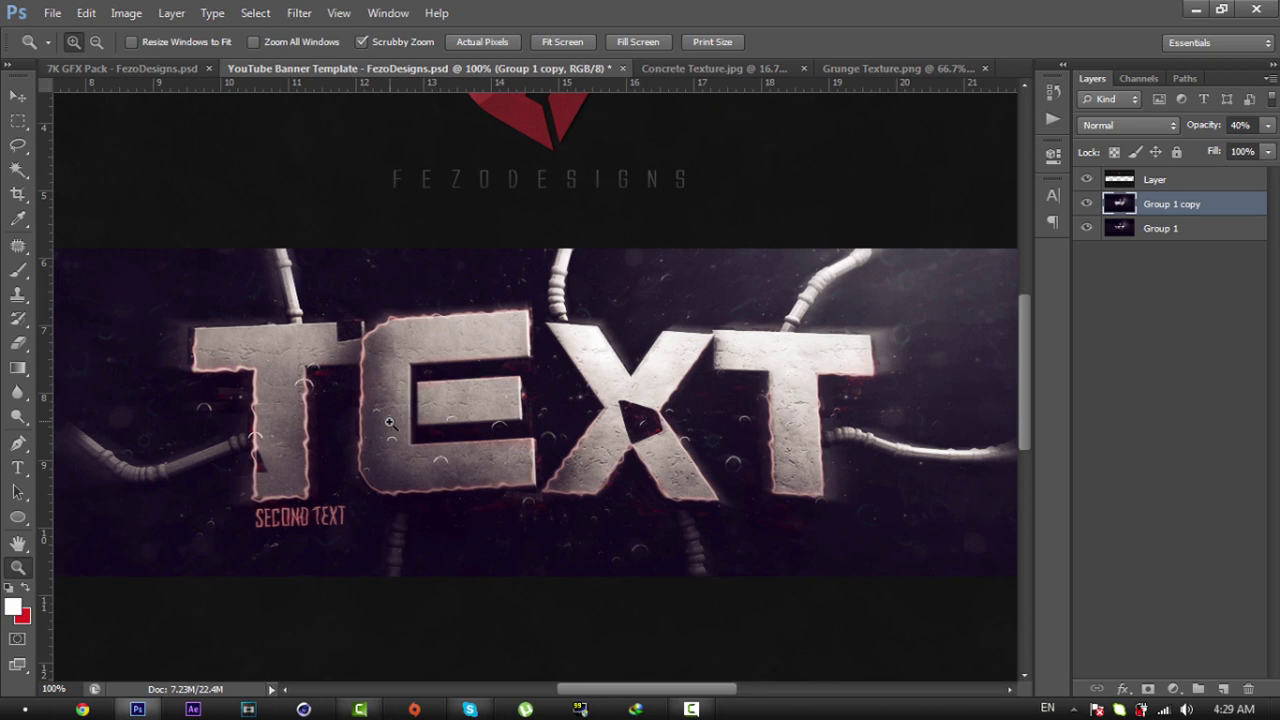
alt+click(555, 399)
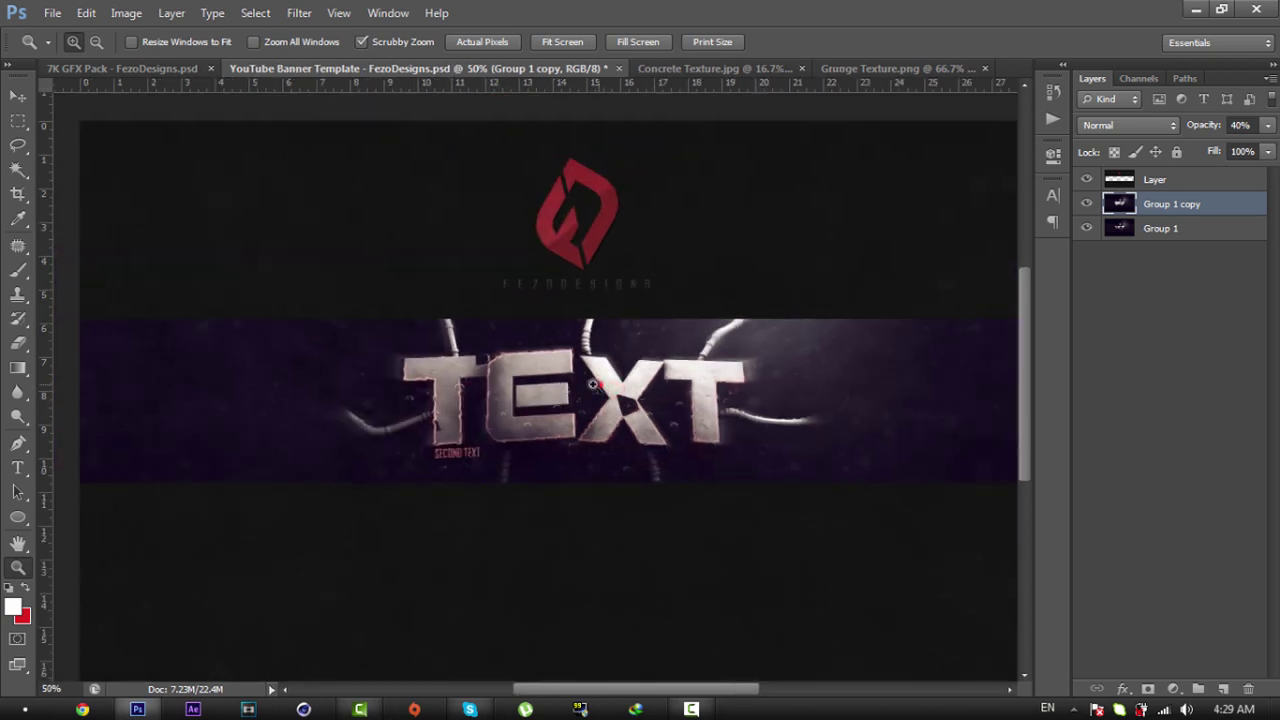
click(564, 388)
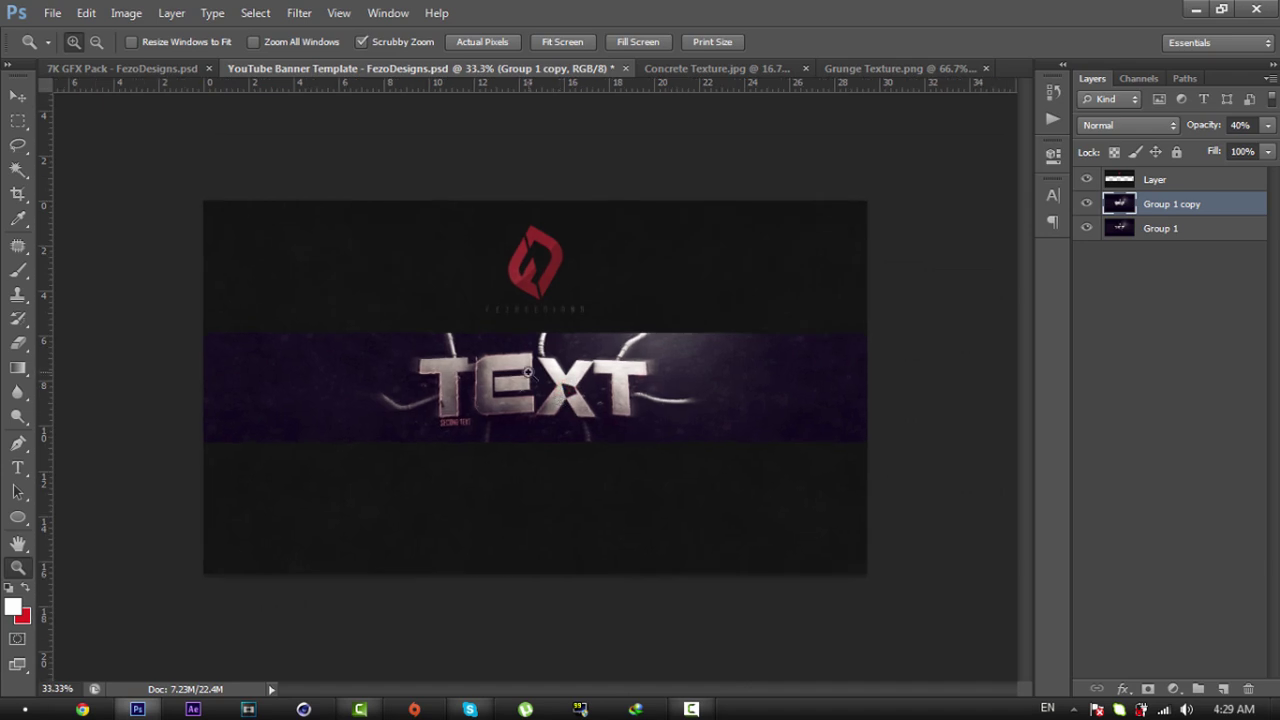
click(525, 371)
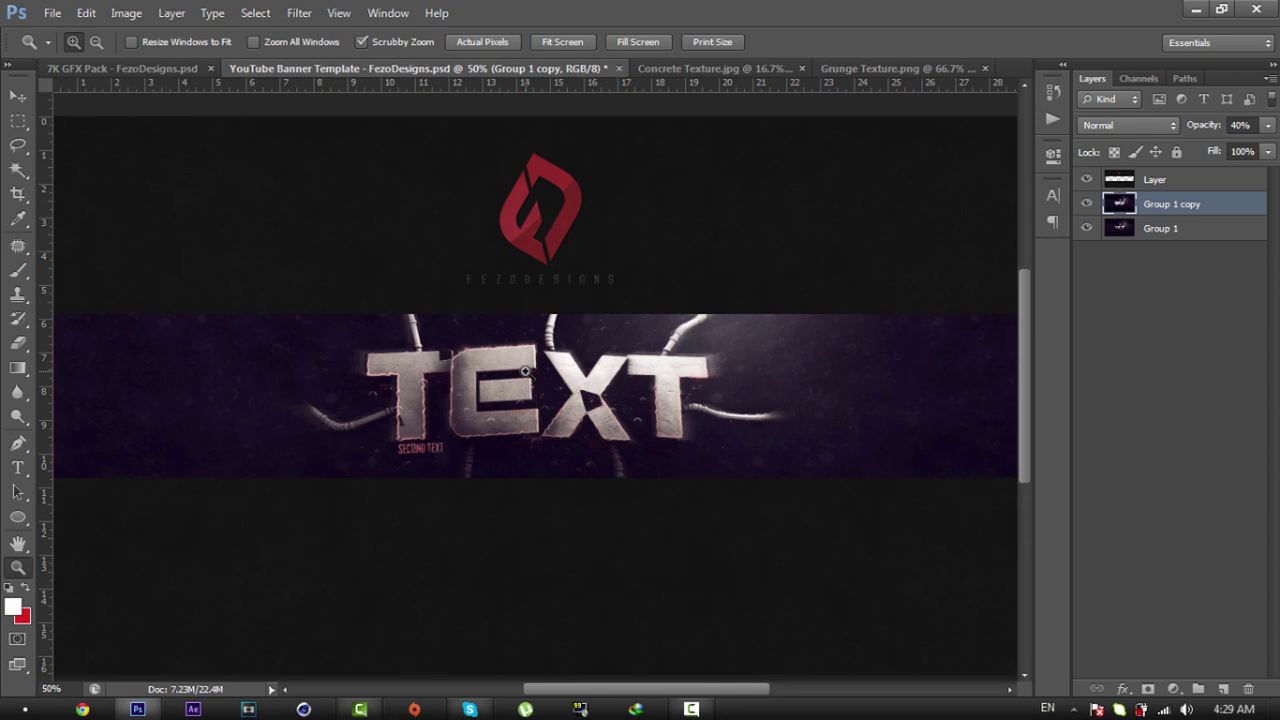
right_click(548, 366)
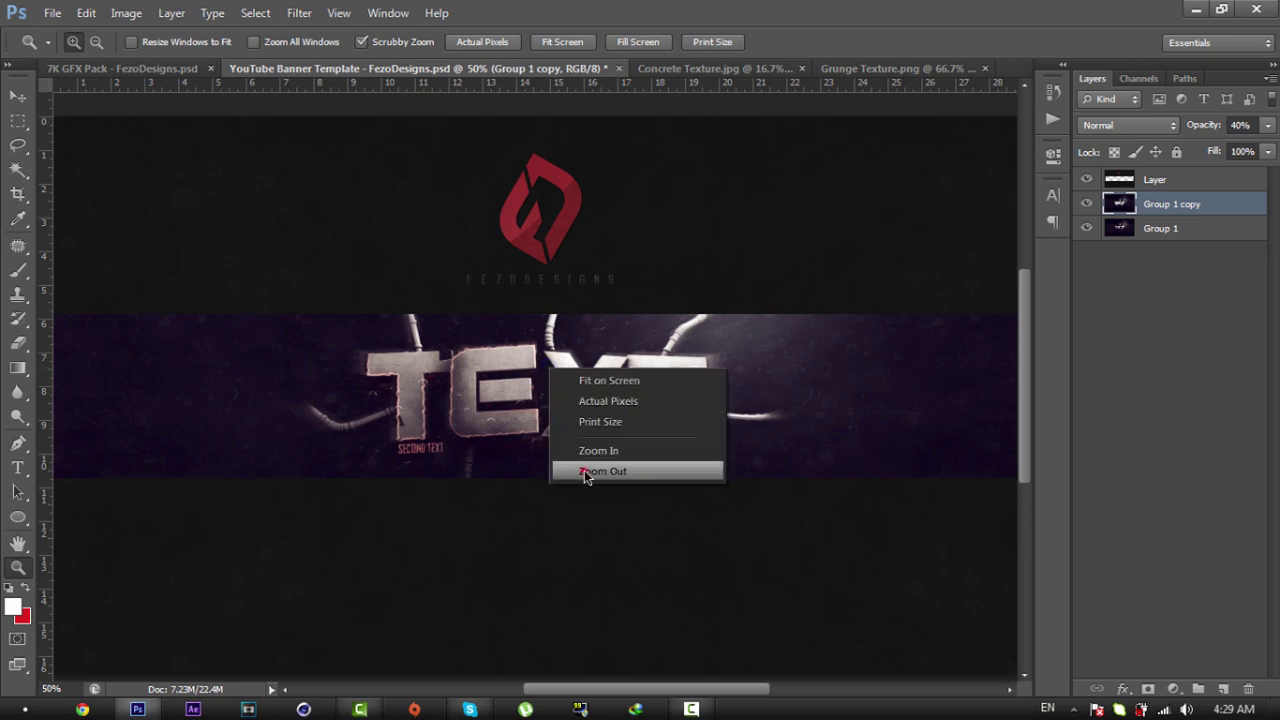
click(586, 471)
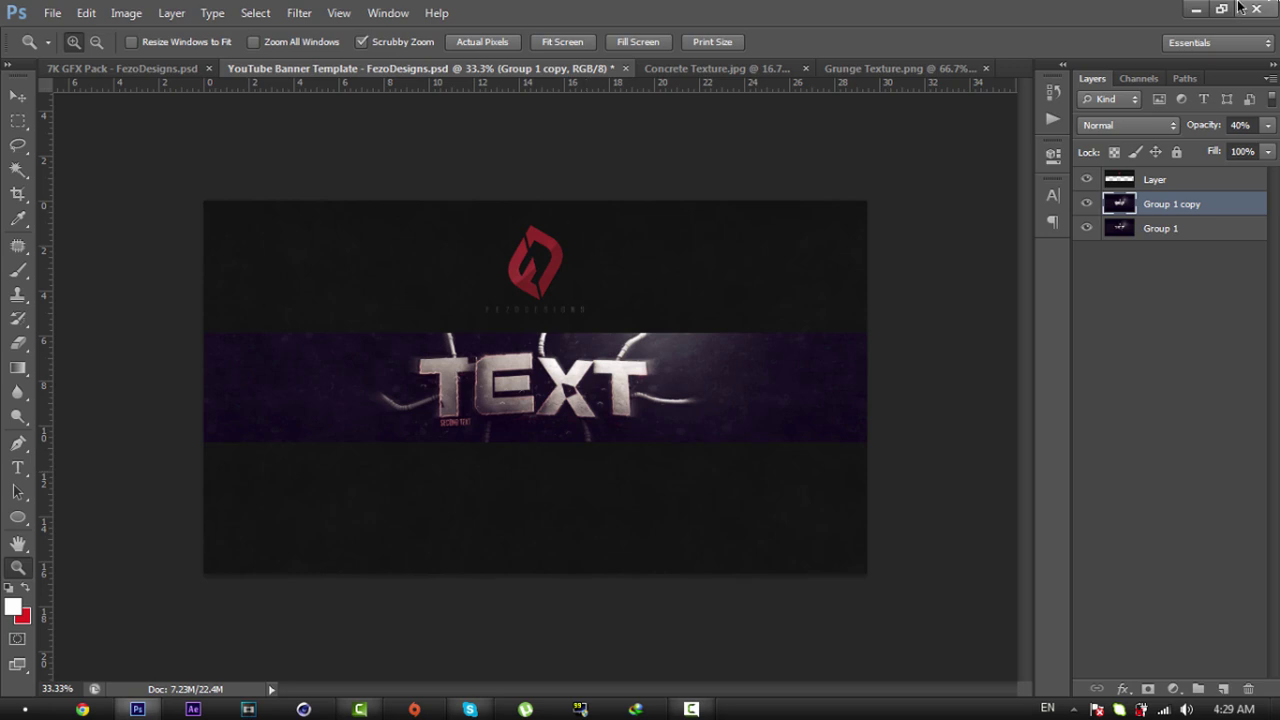
click(1197, 9)
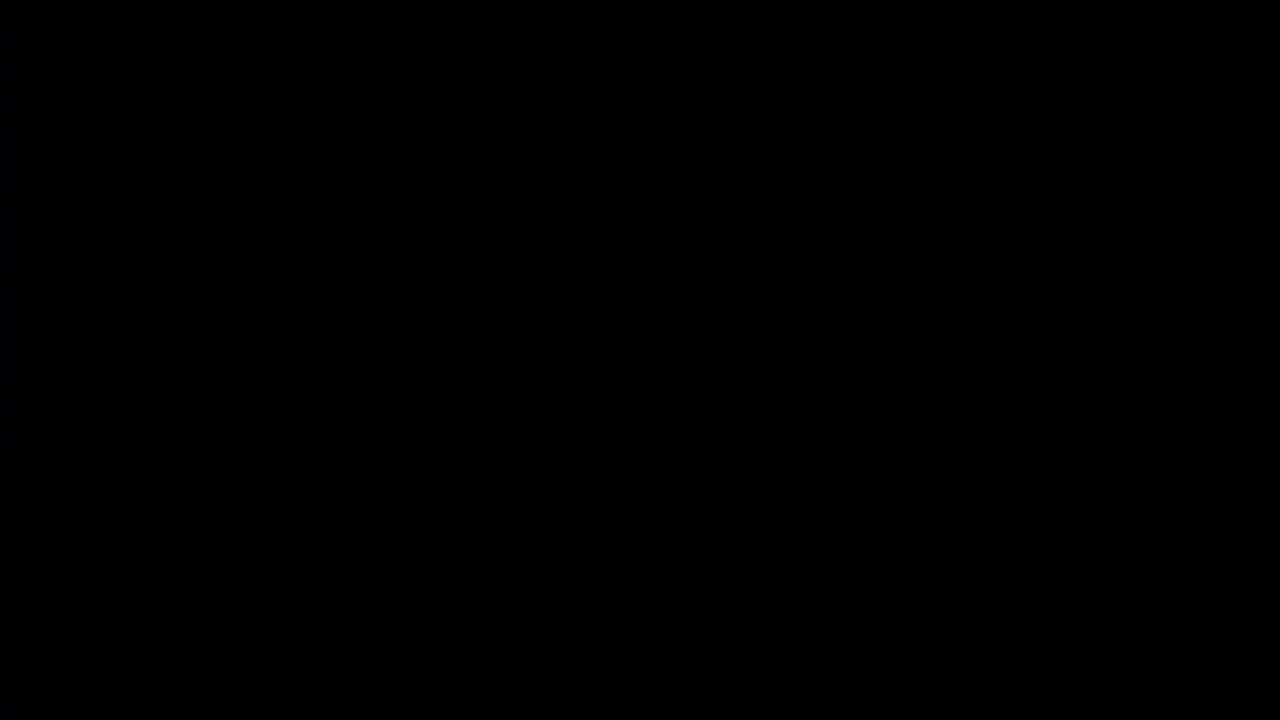